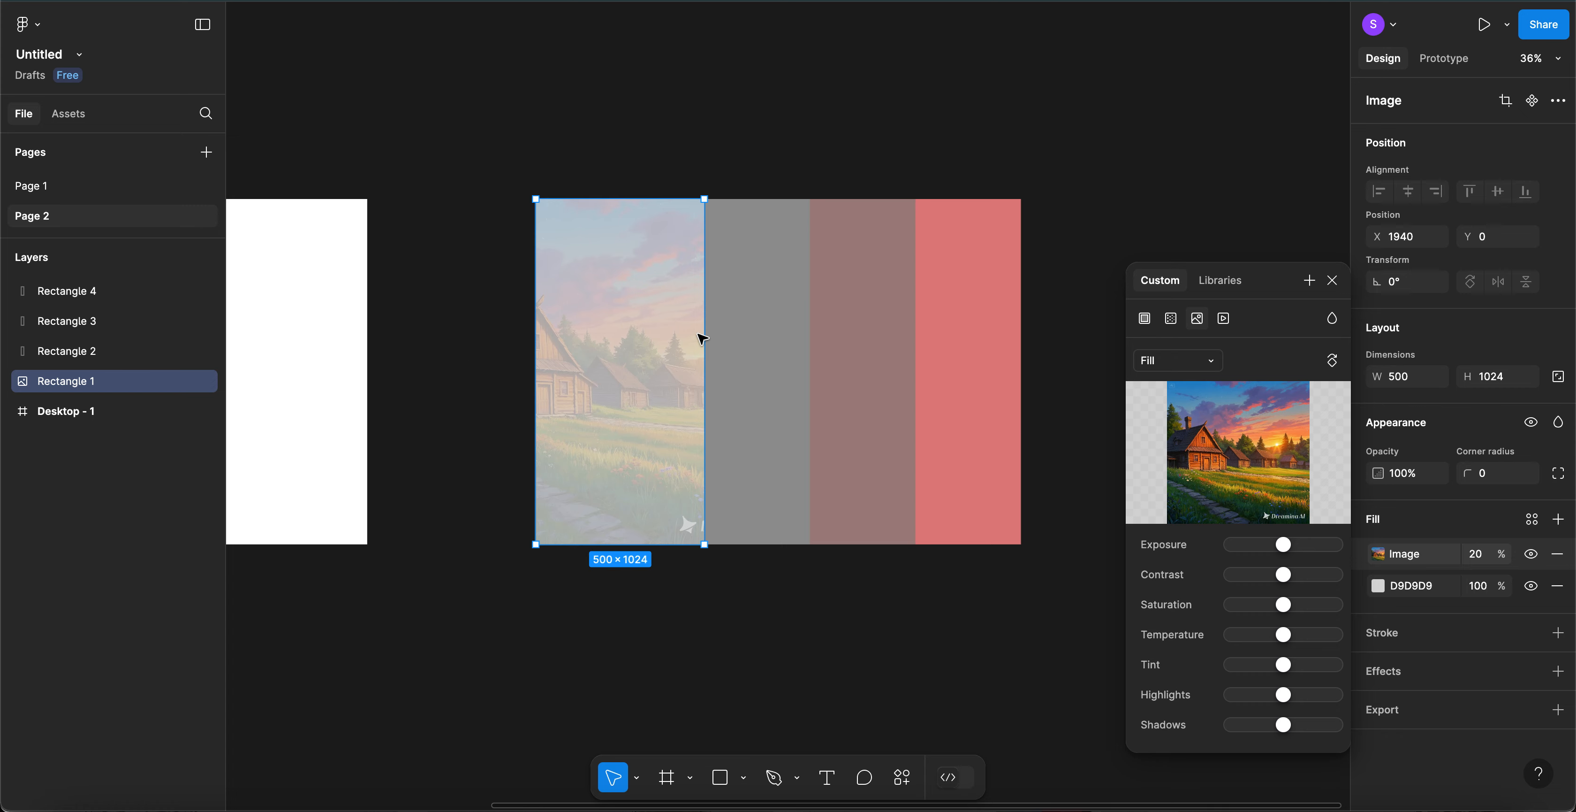
- Set the first panel's image fill to 100% opacity and switch its scaling mode to Crop
left_click(1476, 556)
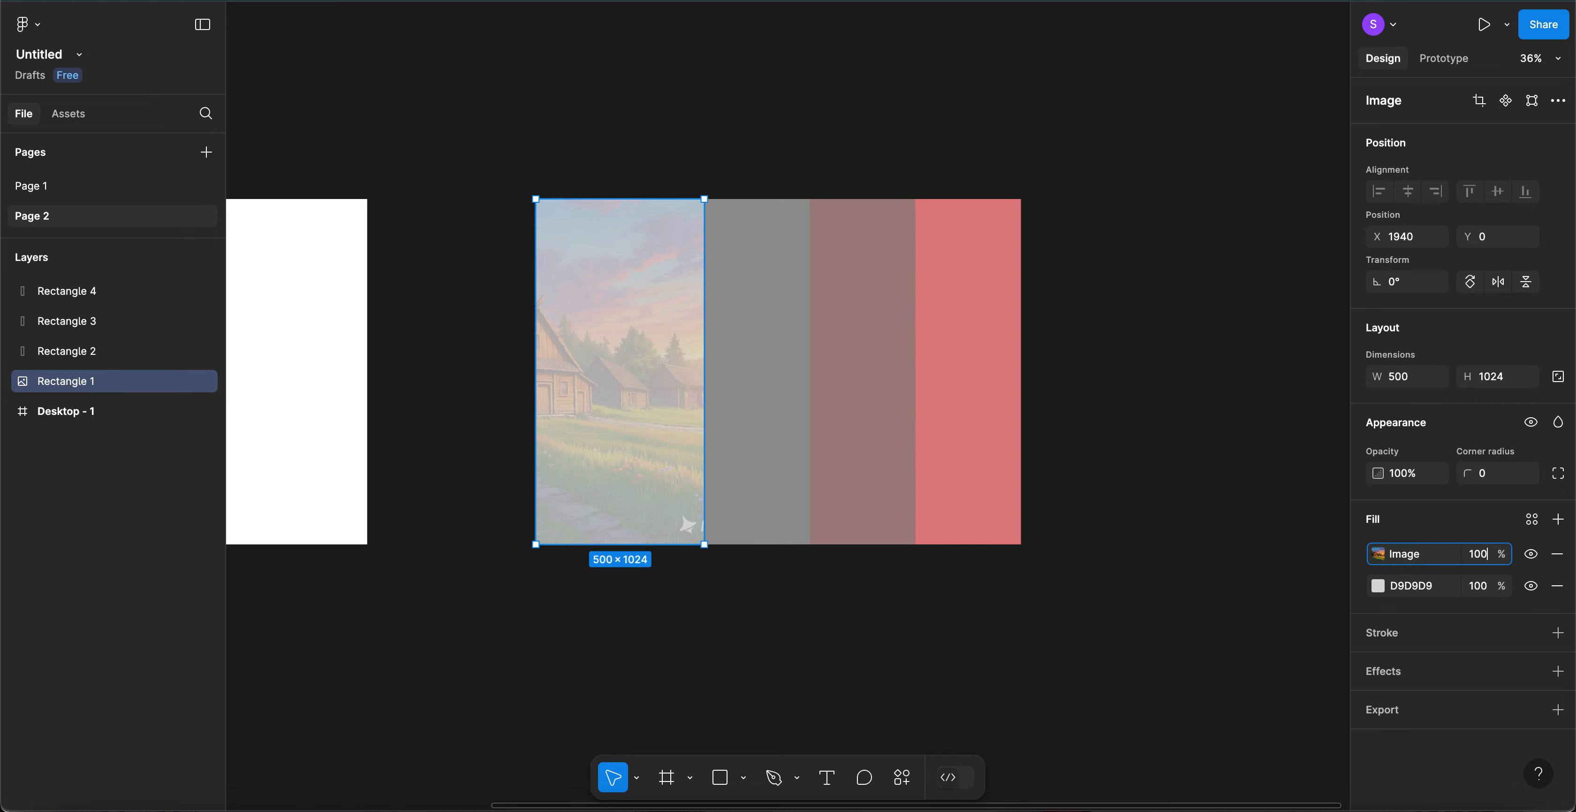
key("Return")
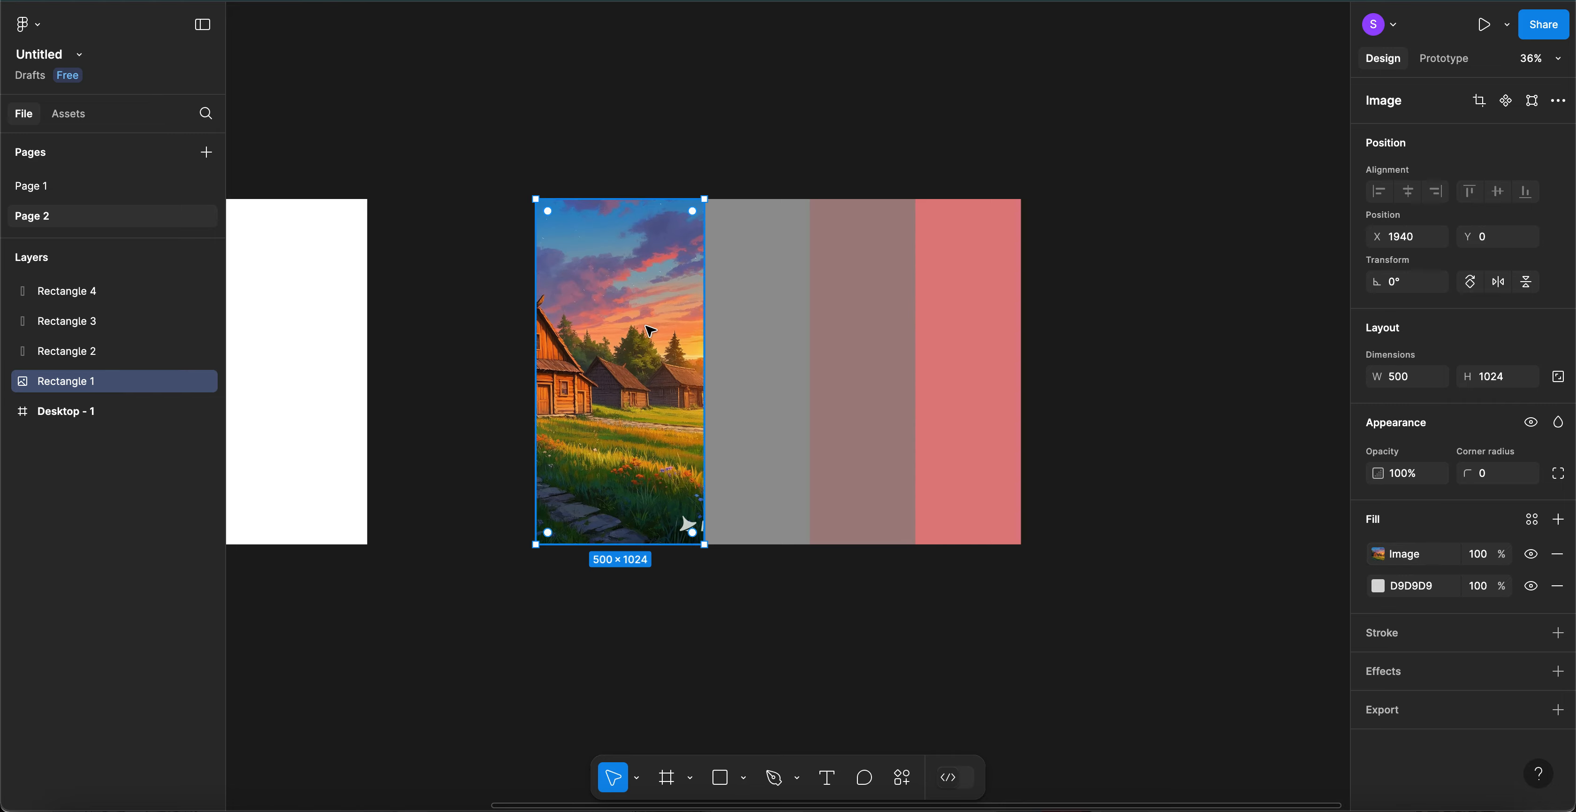
double_click(650, 332)
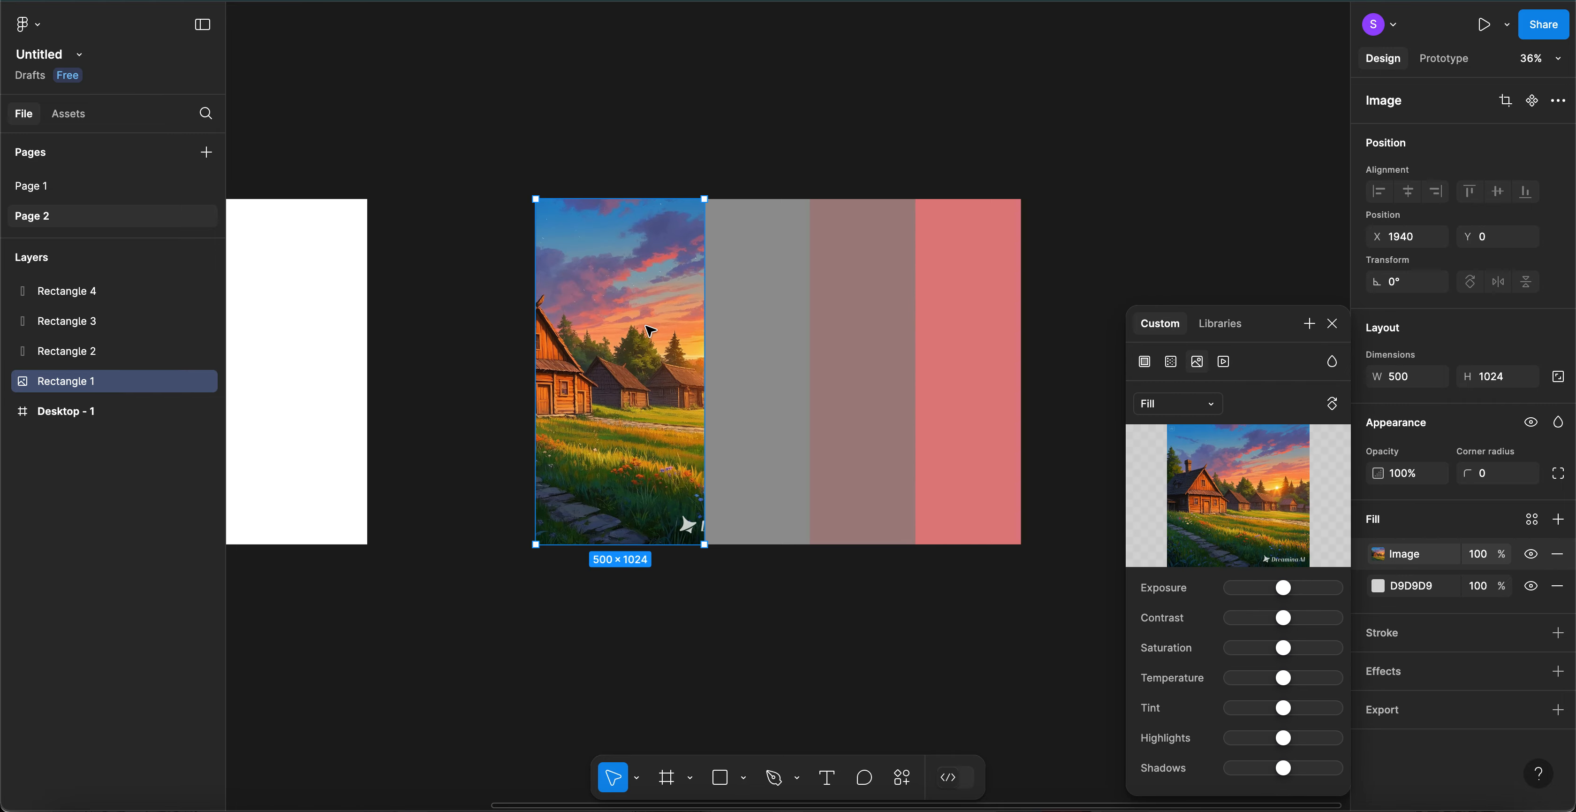
left_click(1204, 409)
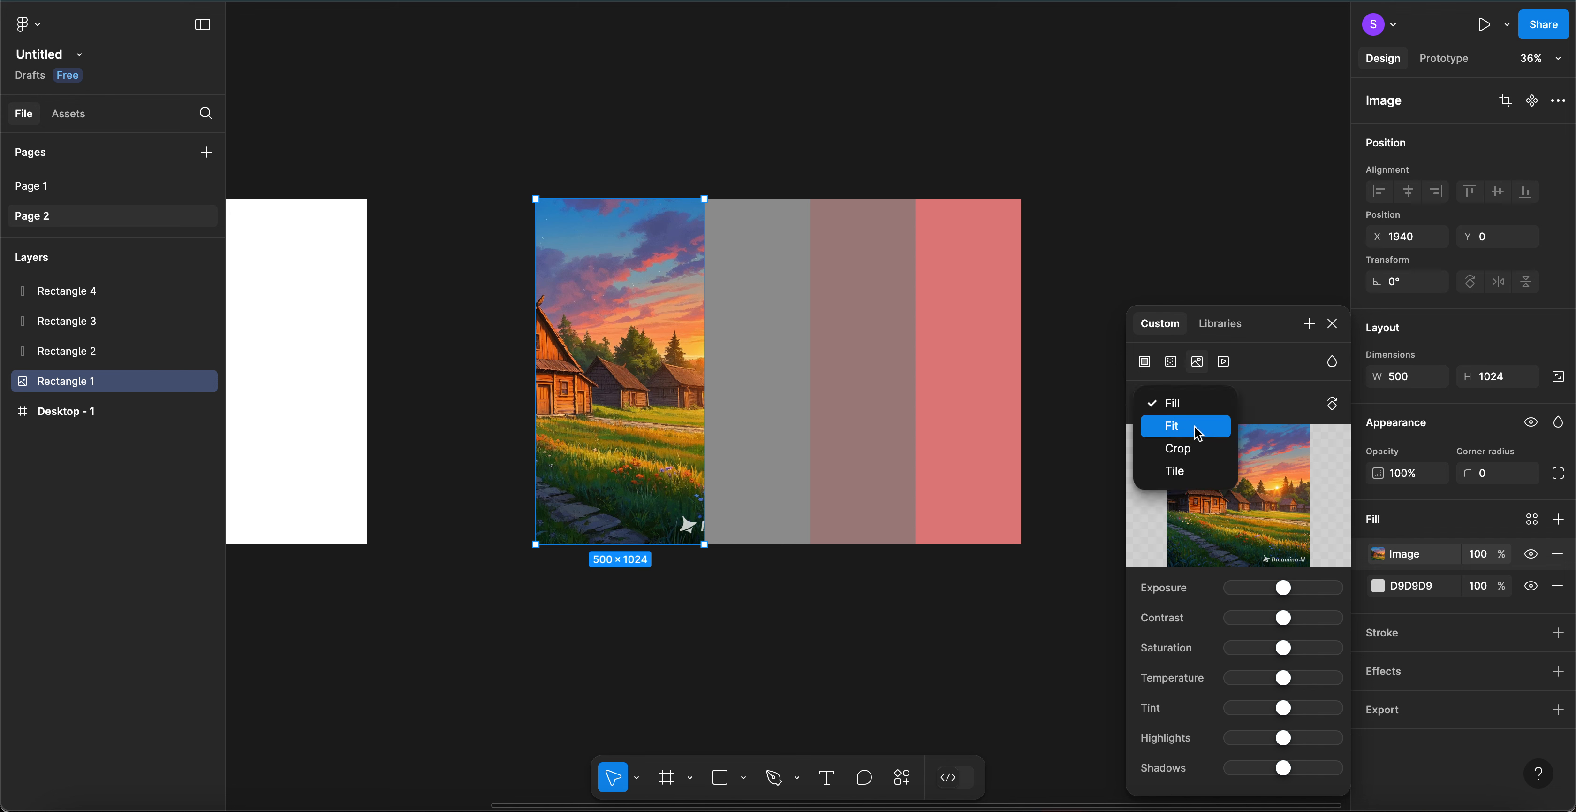
left_click(1198, 423)
left_click(1213, 399)
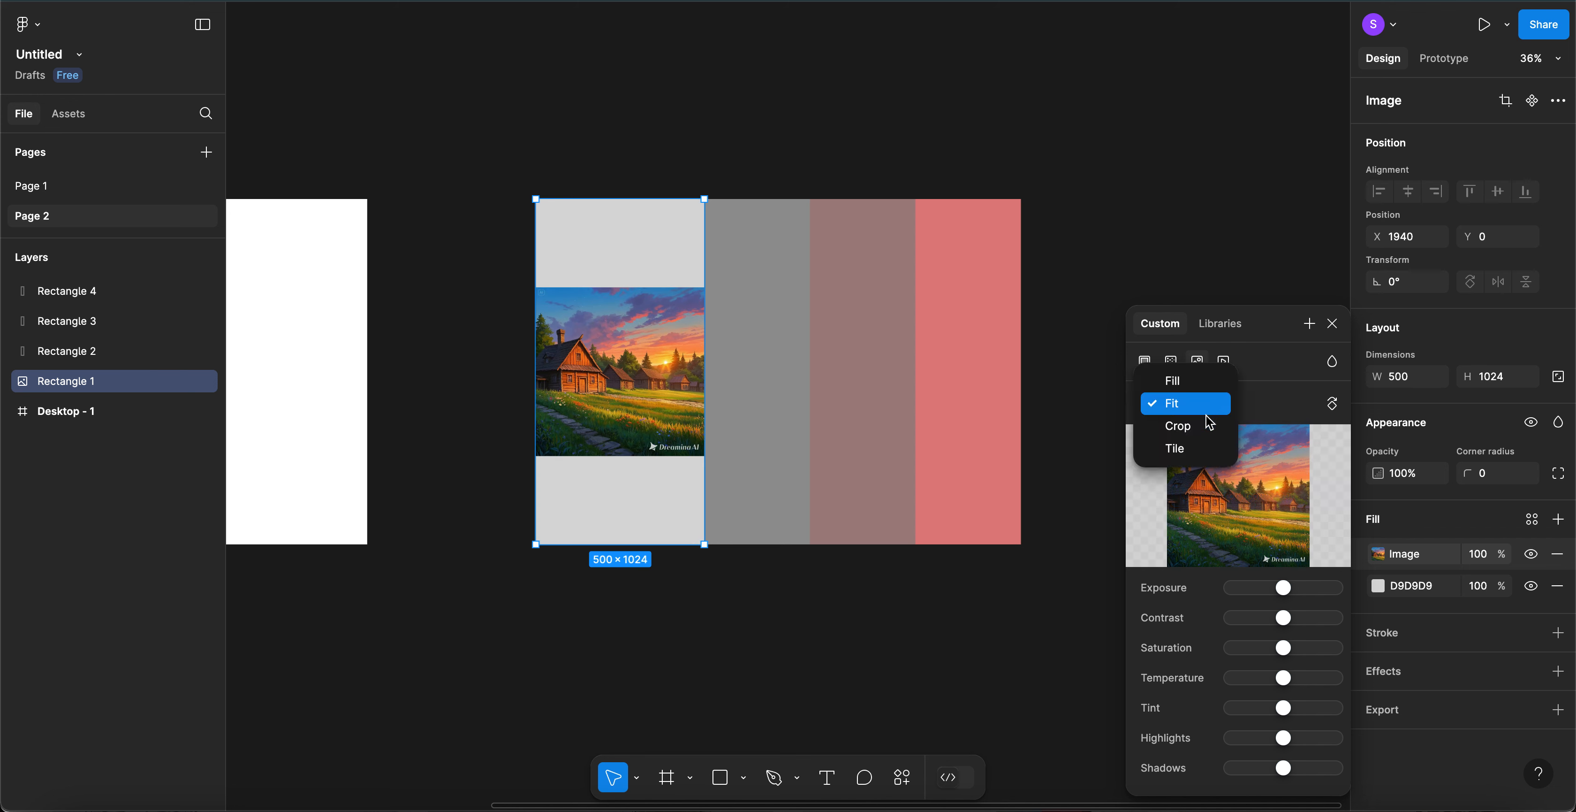
left_click(1205, 431)
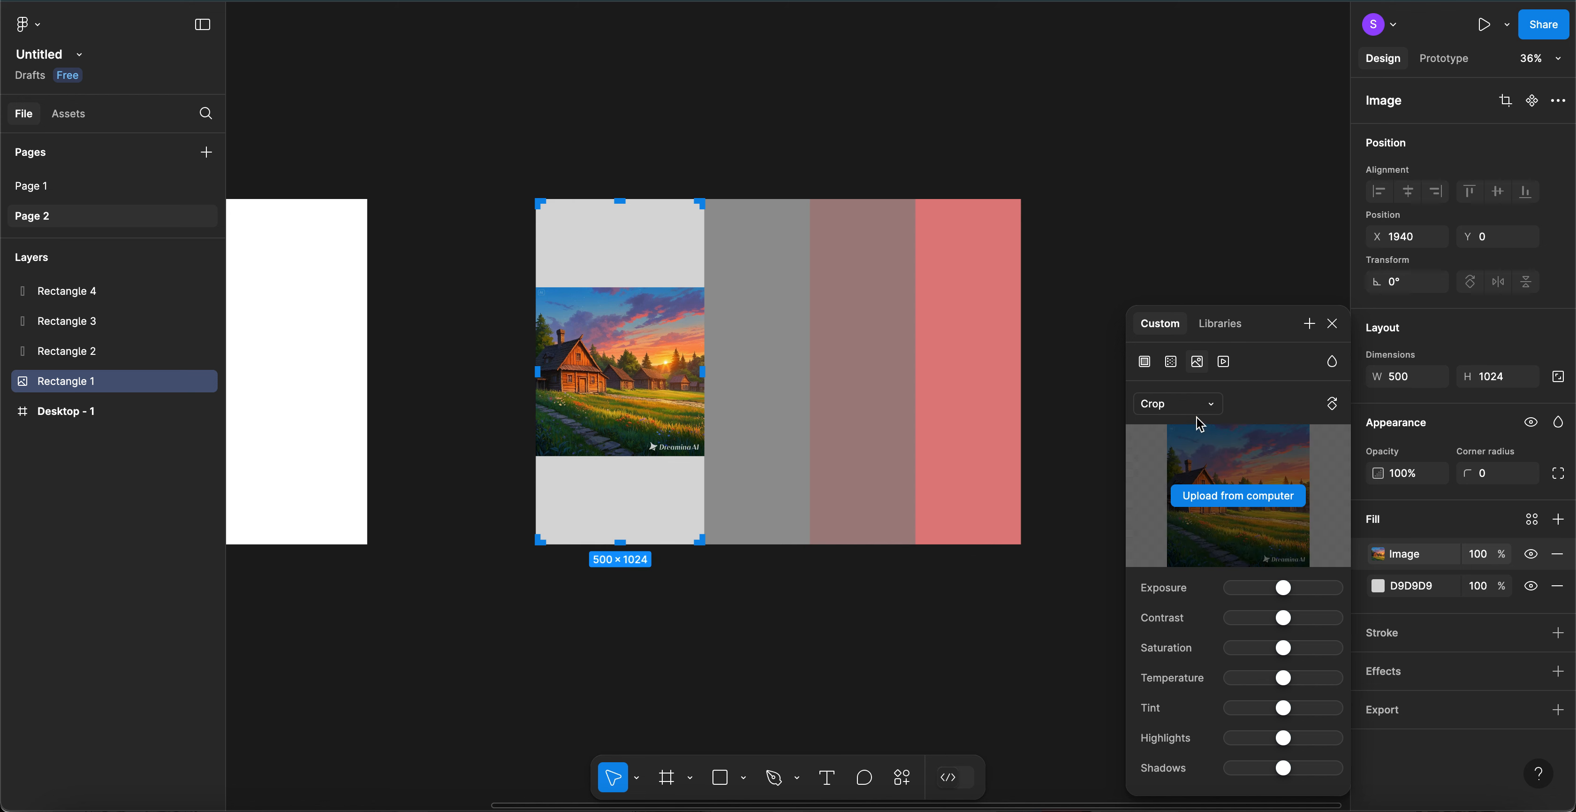
left_click(1201, 404)
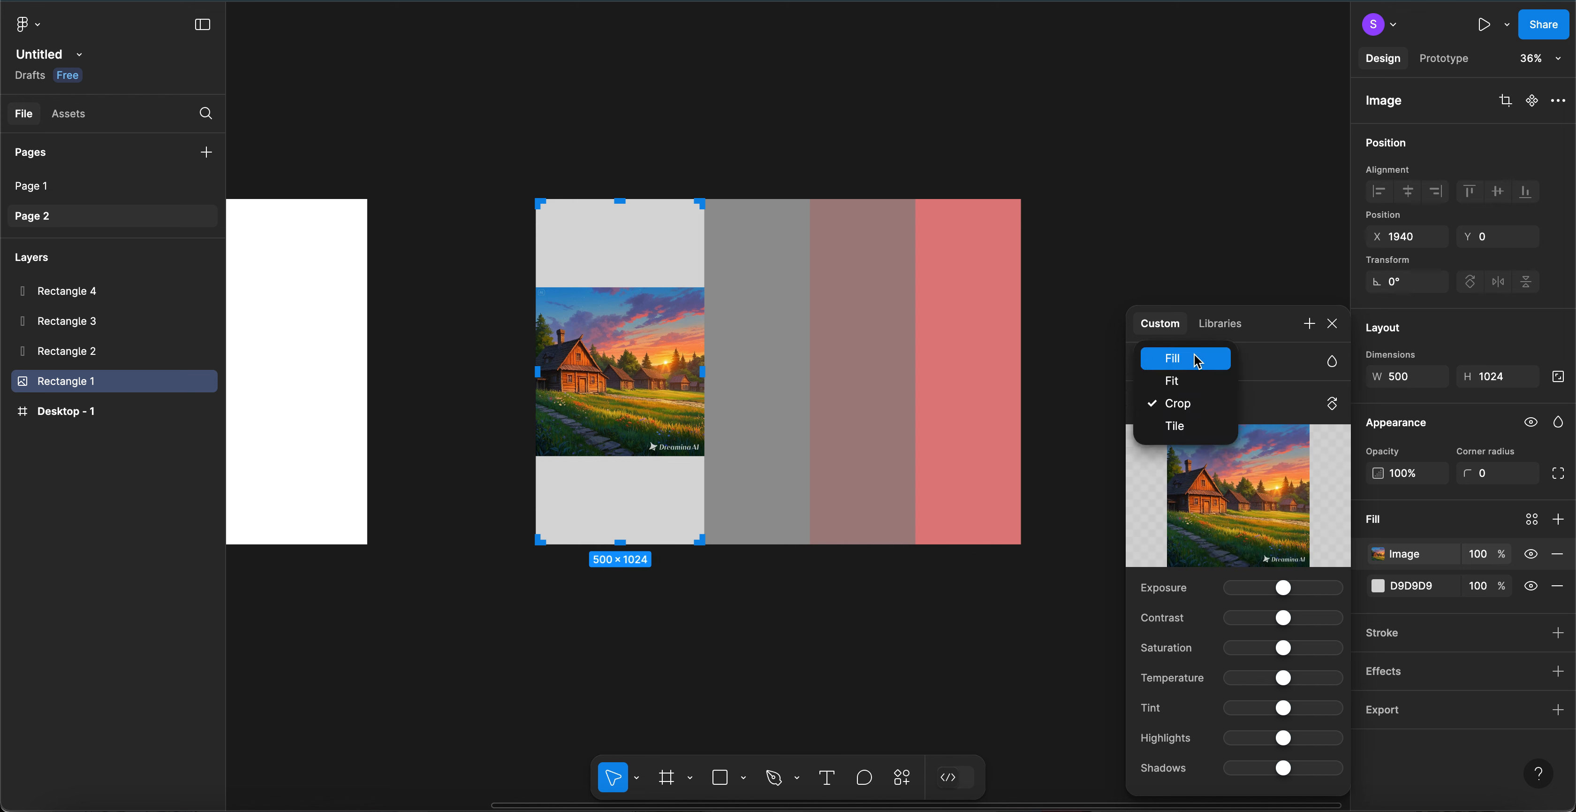
left_click(1198, 361)
left_click(1200, 409)
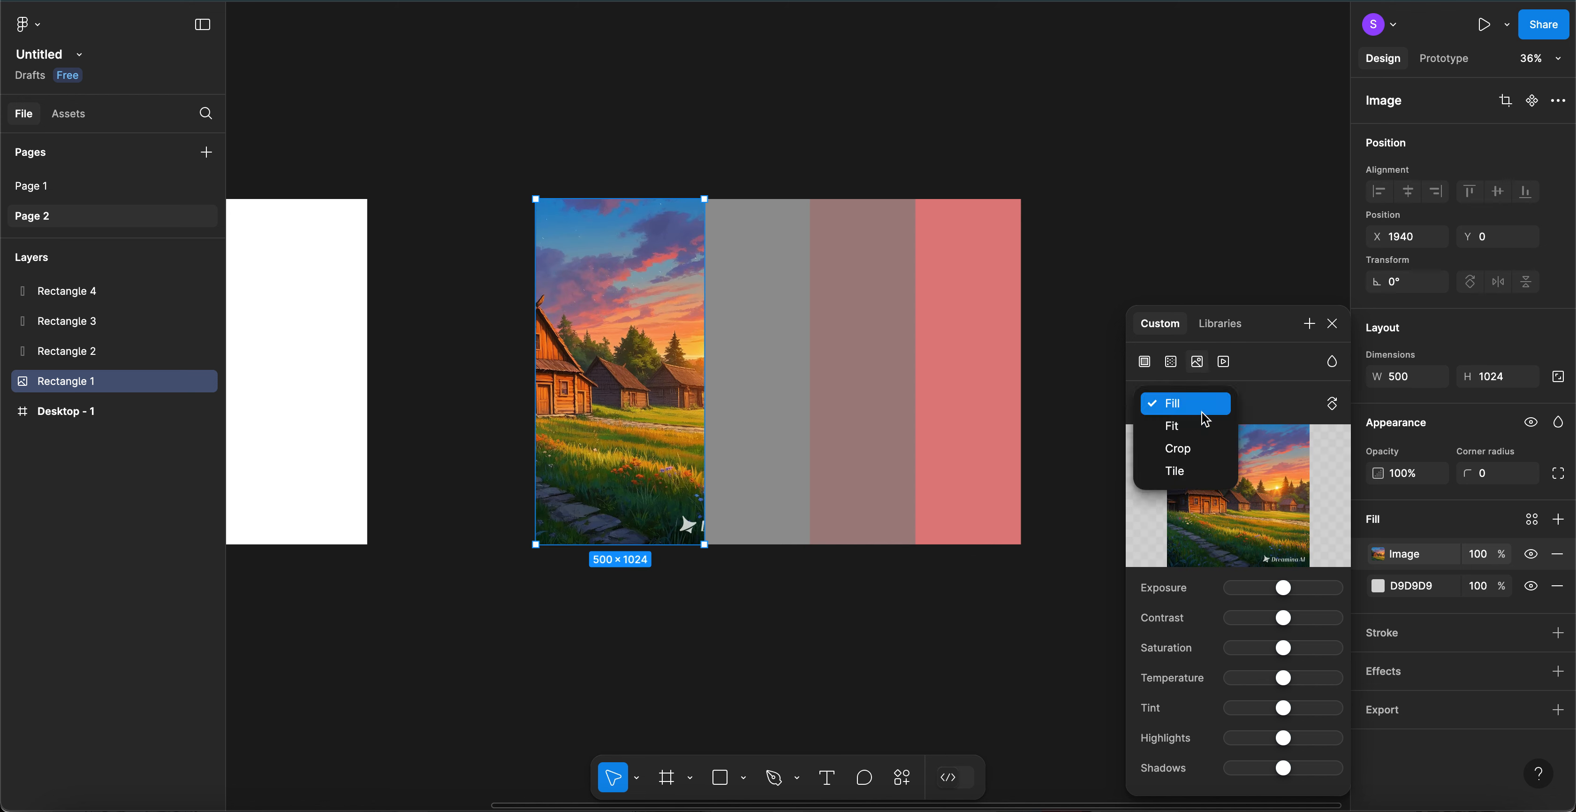
left_click(1199, 450)
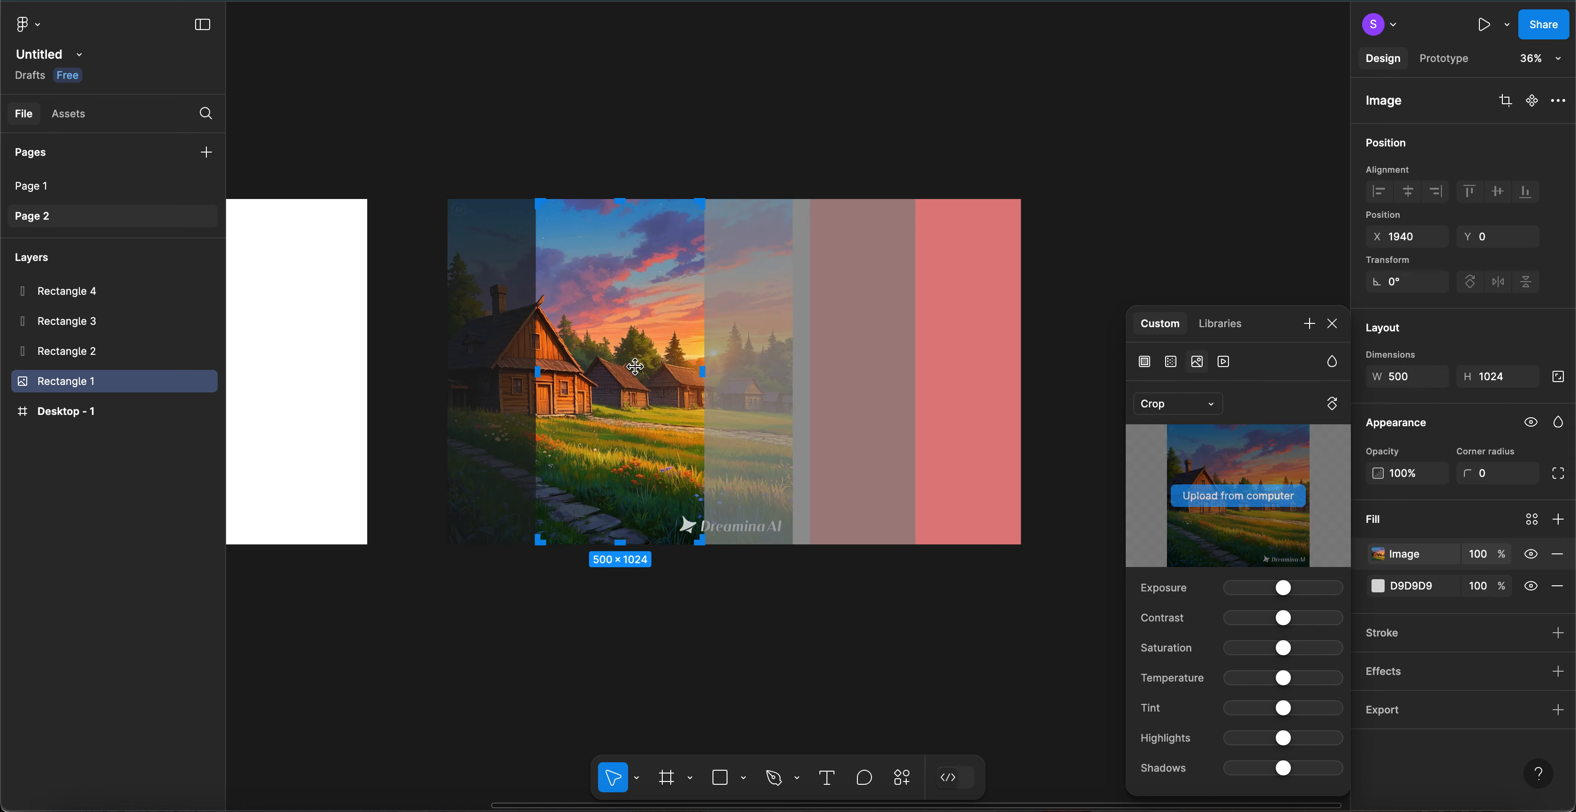
- Shift the cropped sunset image right so the wooden house is centred in the panel
left_click_drag(634, 366, 676, 366)
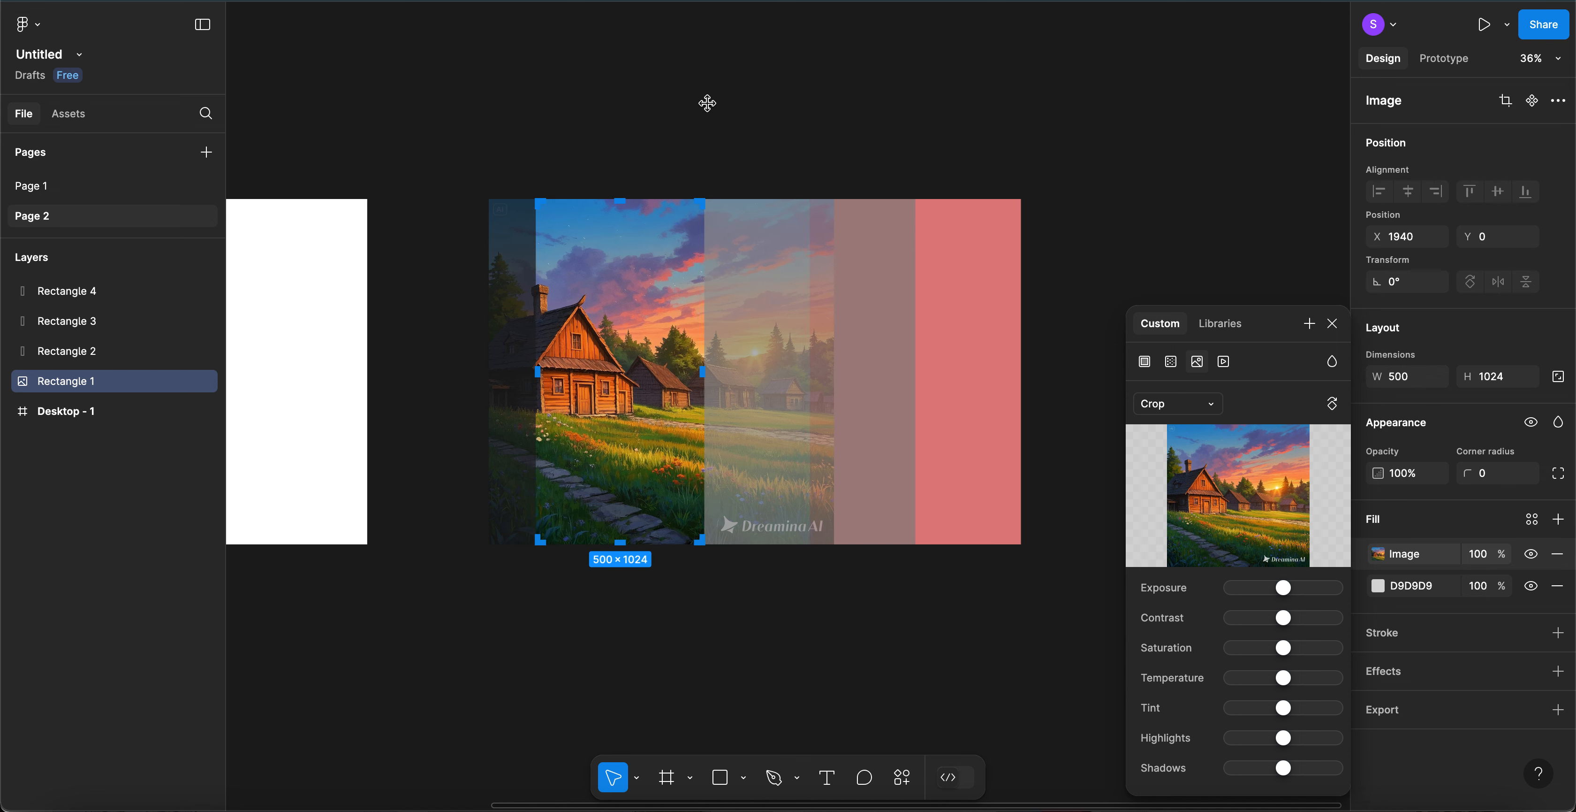
key("Return")
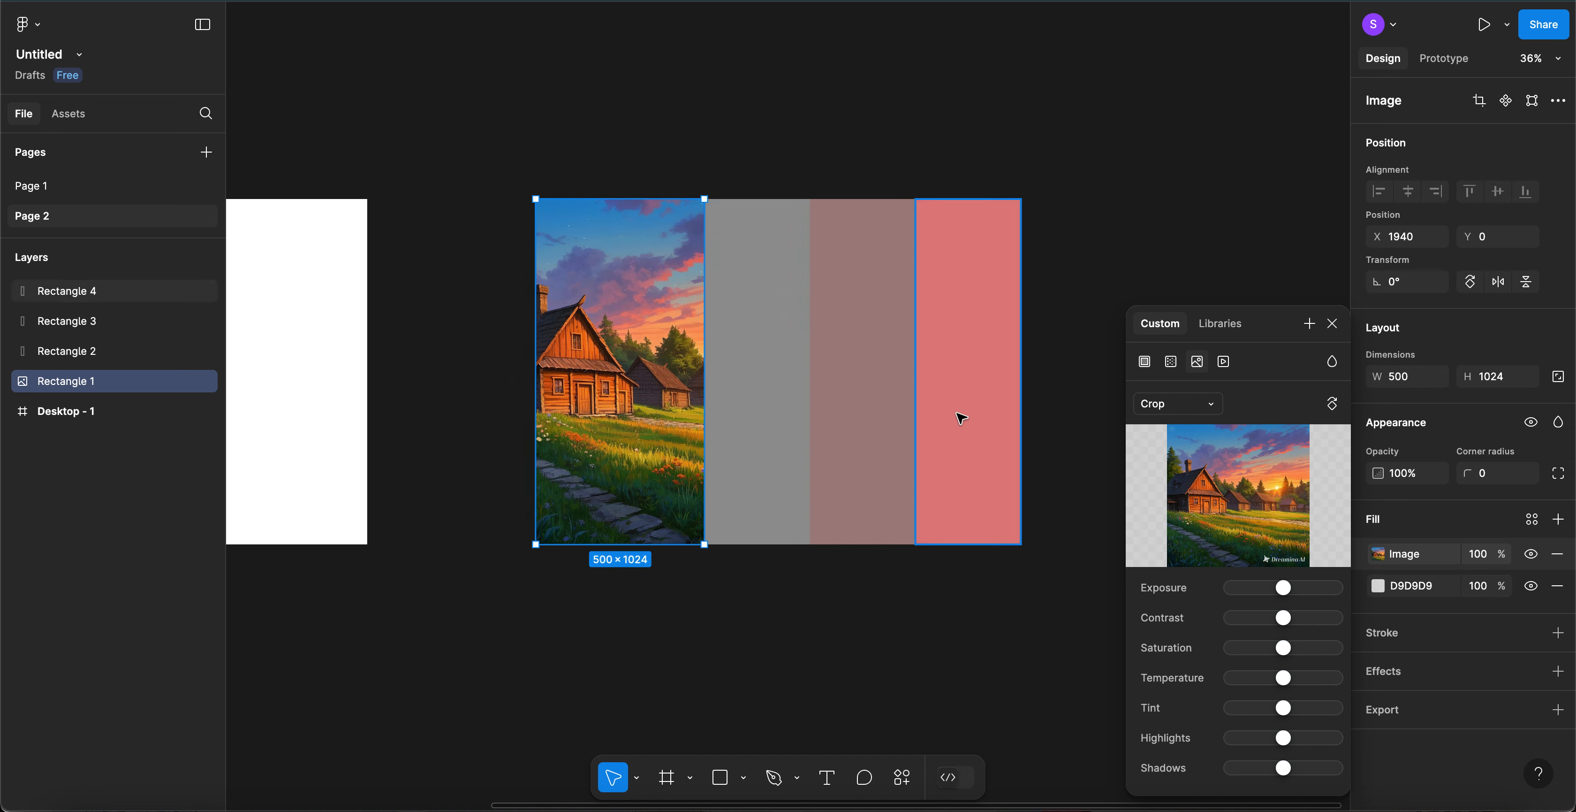
left_click(752, 381)
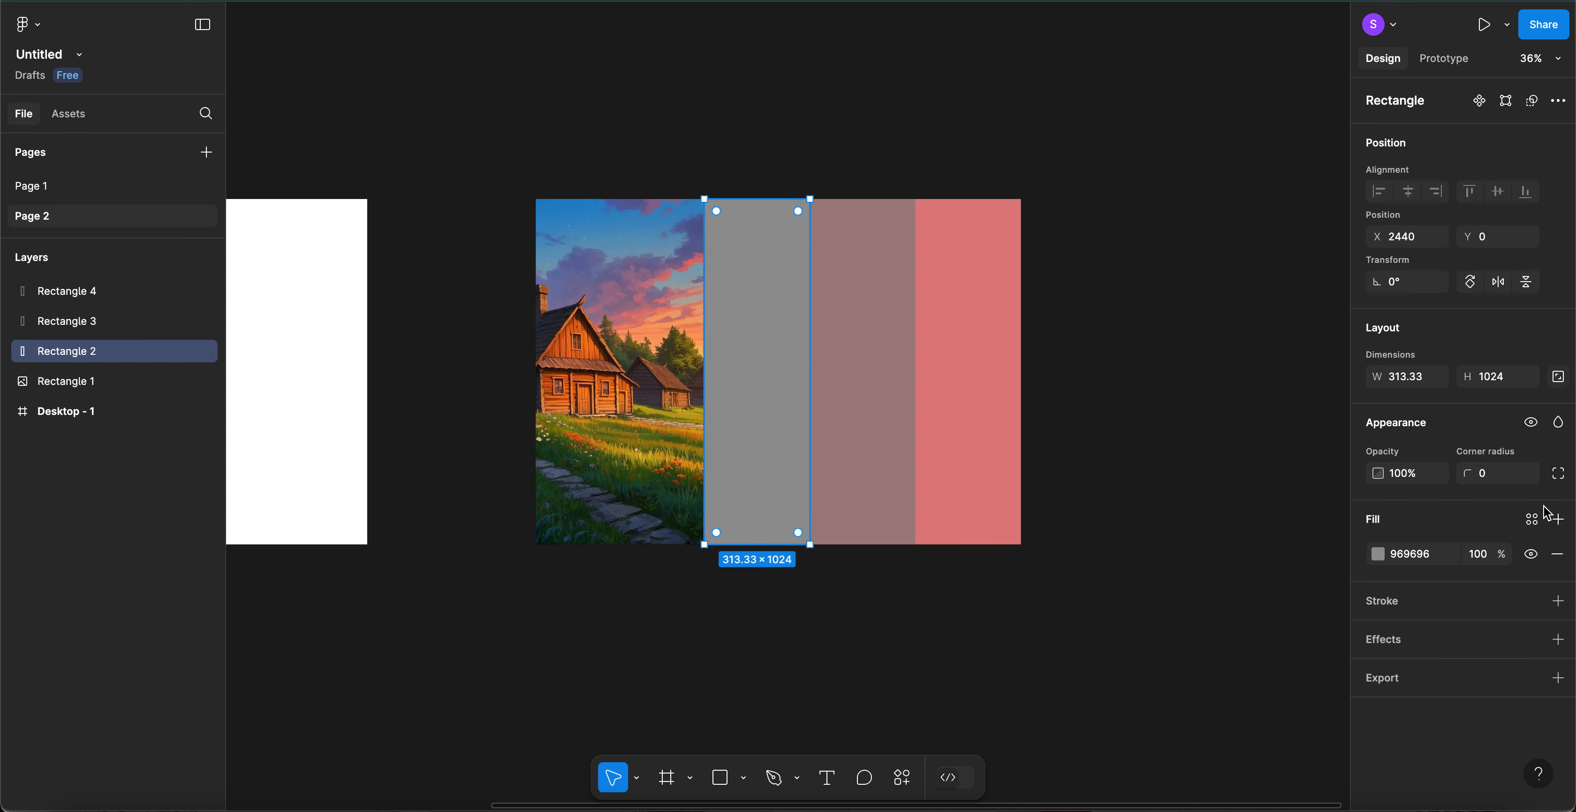
- Add an image fill to the second panel using the daytime village picture with clouds
left_click(1558, 519)
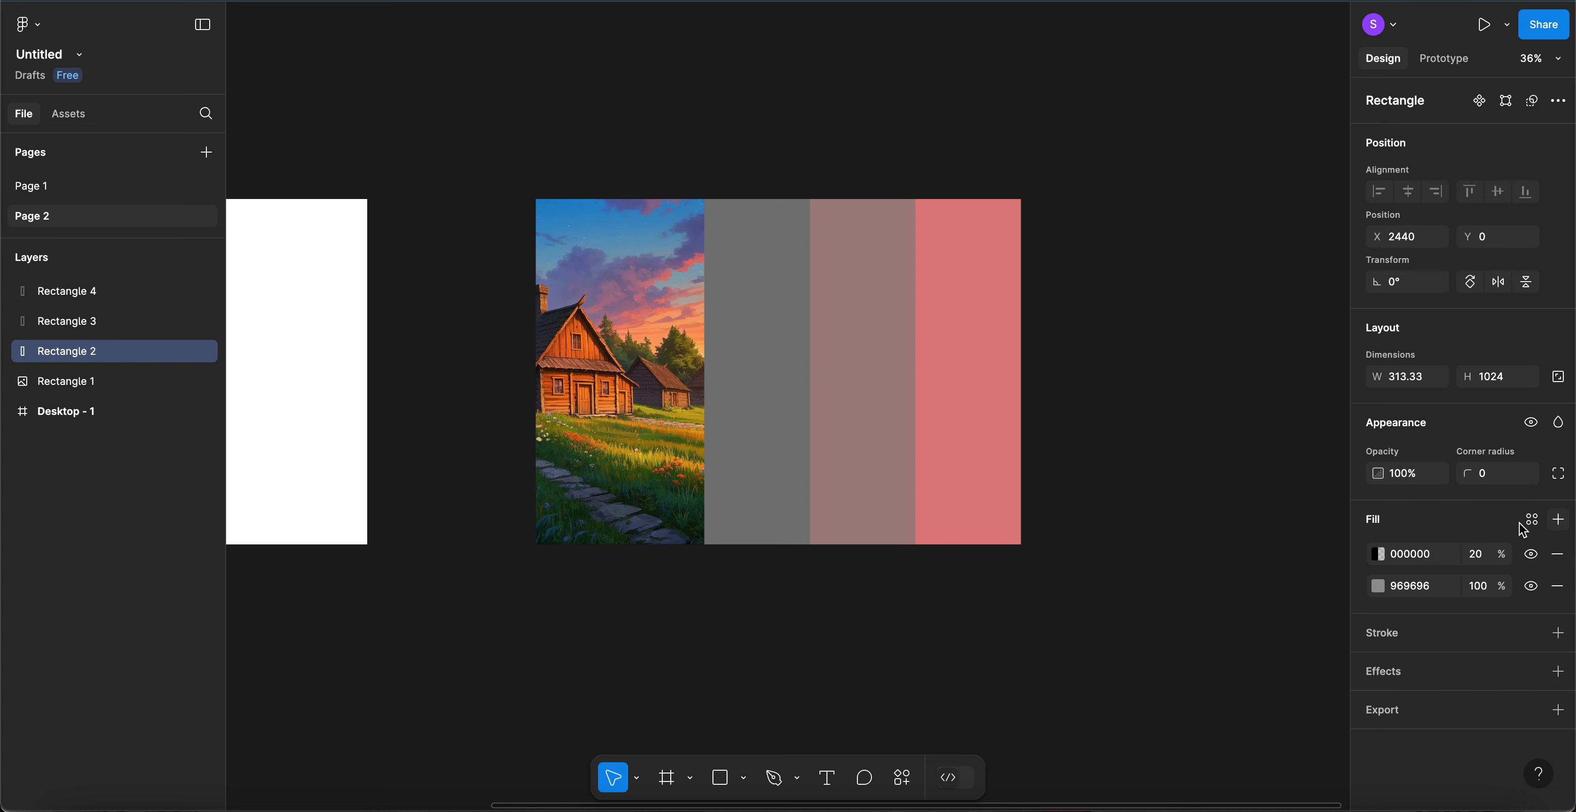
left_click(1381, 555)
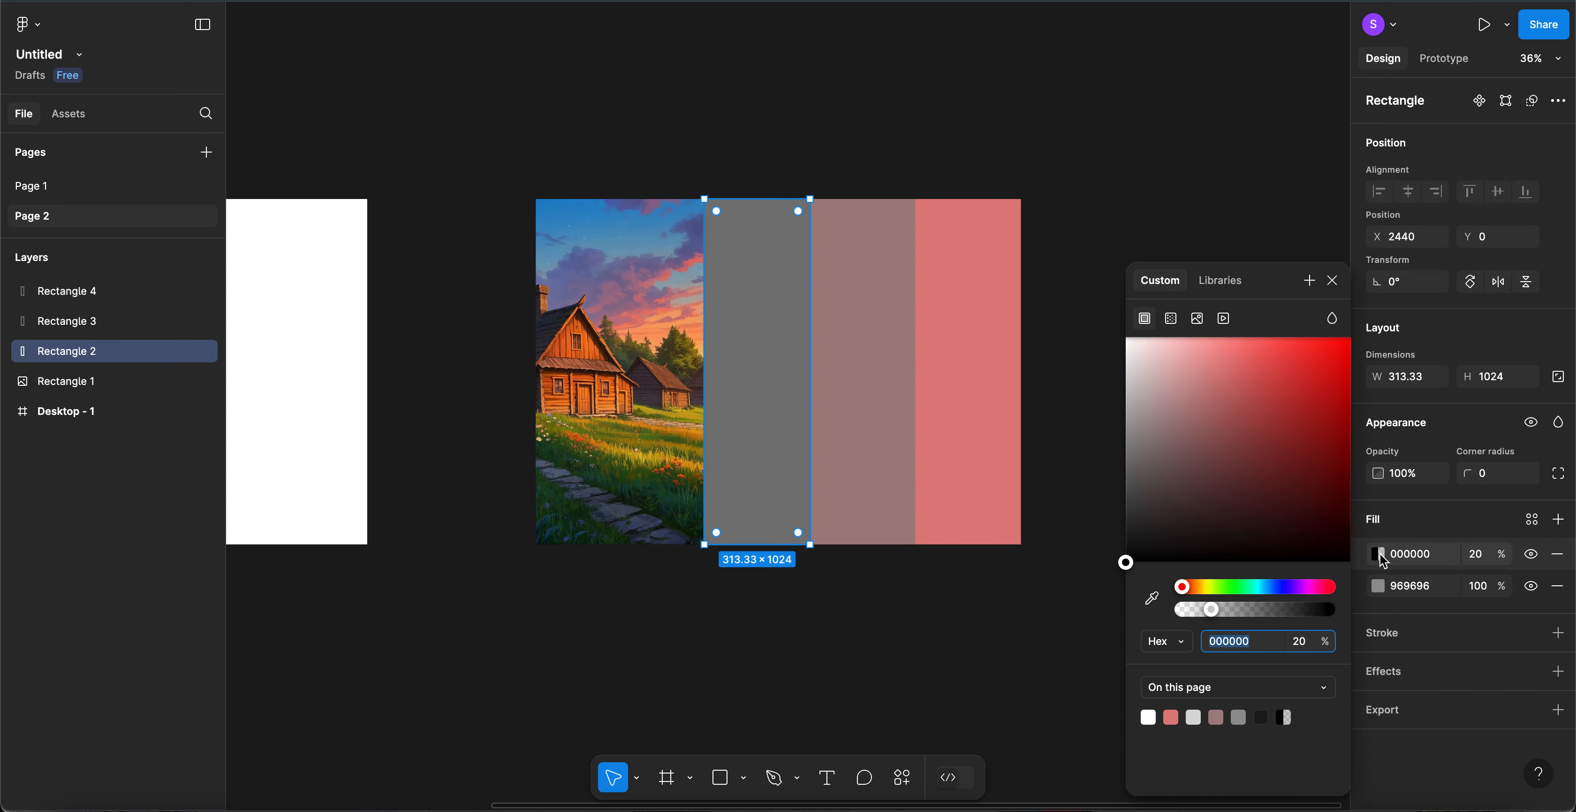
left_click(1200, 317)
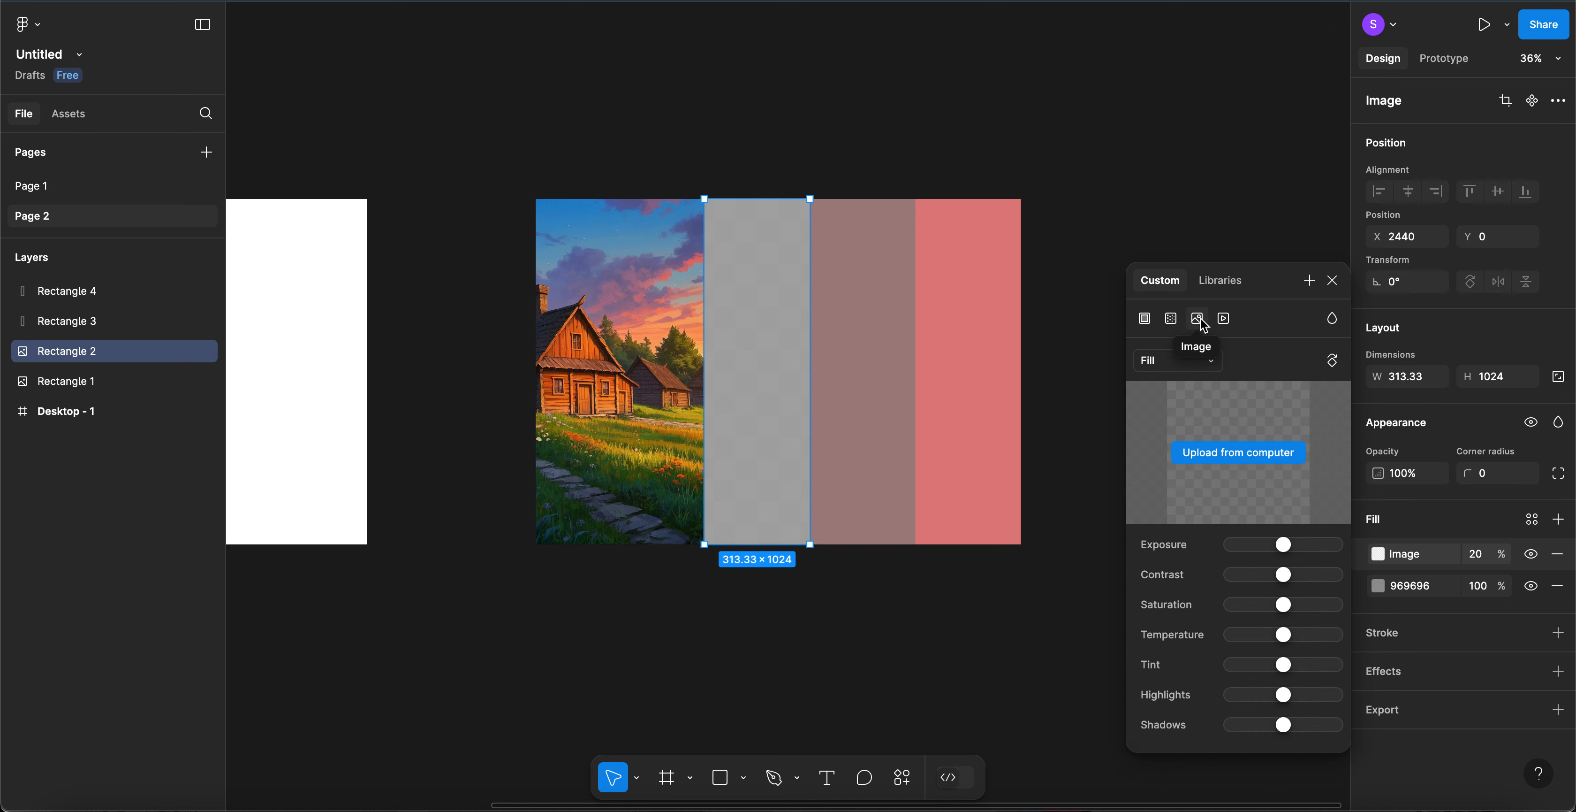
left_click(1212, 456)
scroll(846, 440, "down", 5)
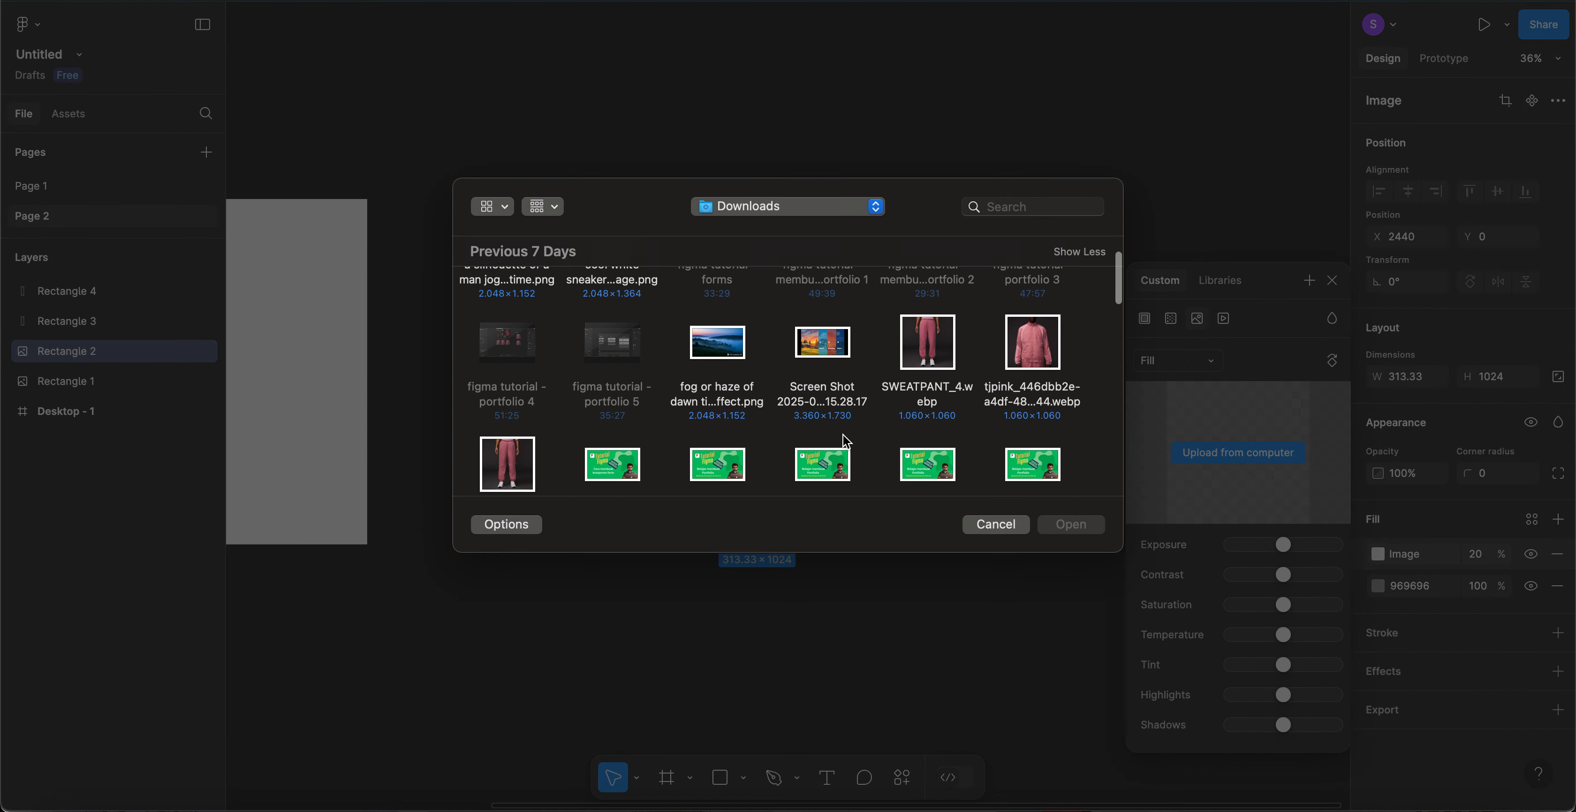
scroll(844, 435, "down", 8)
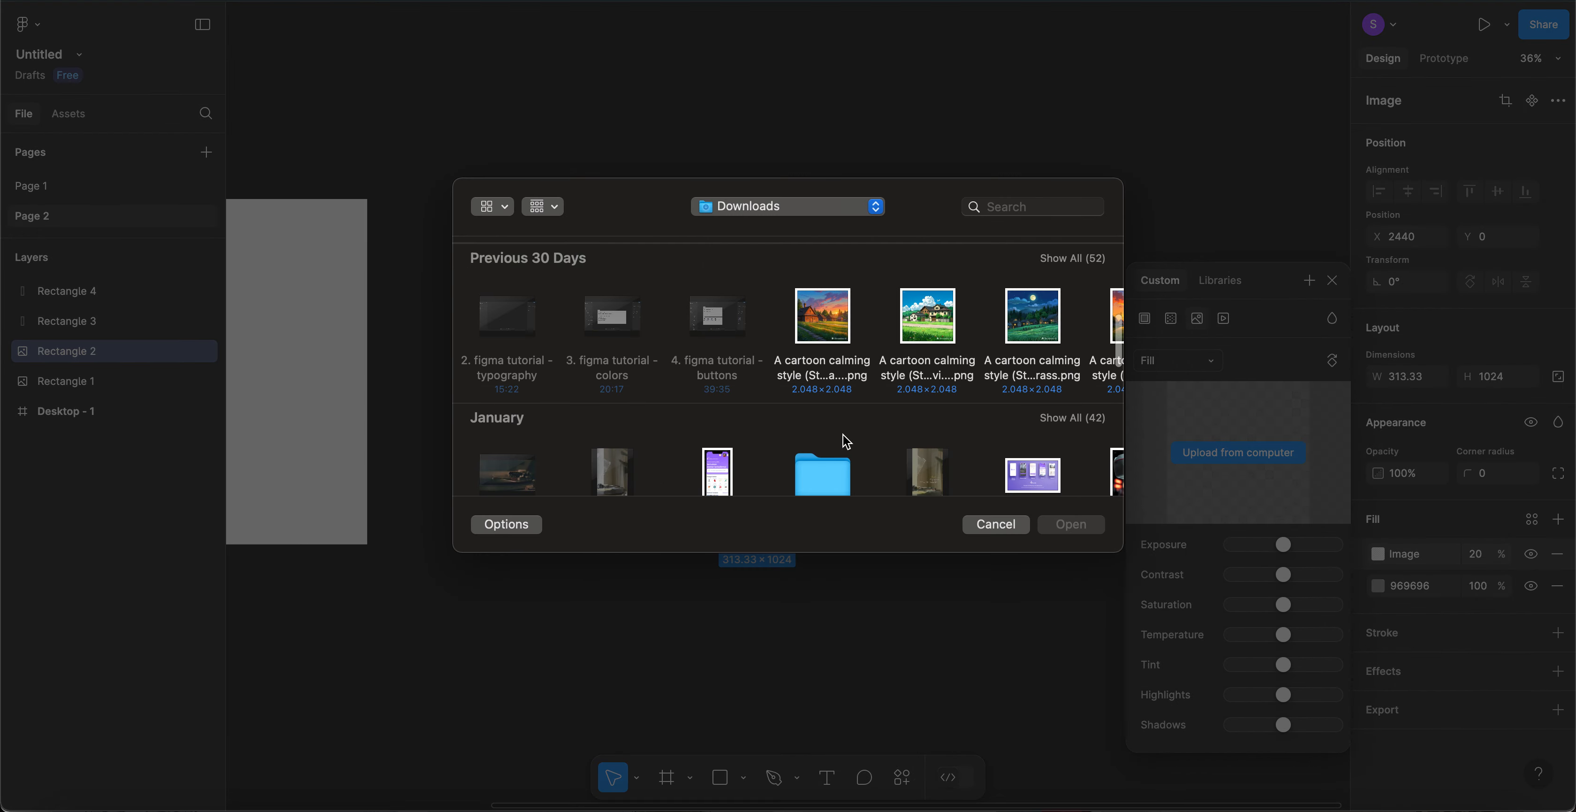
double_click(929, 306)
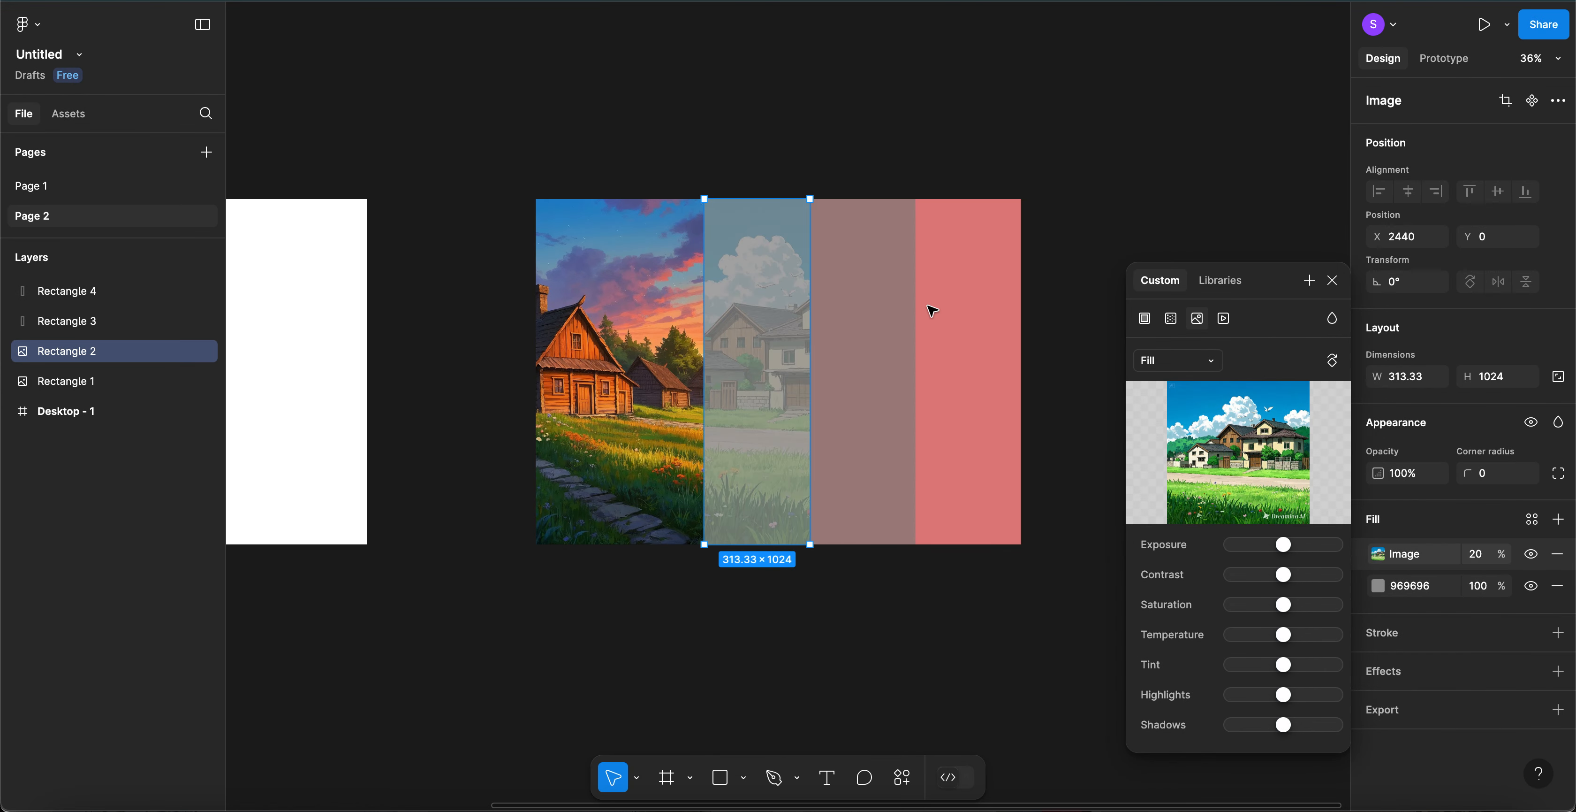
- Set the second panel's image fill opacity to 100%
left_click(1482, 557)
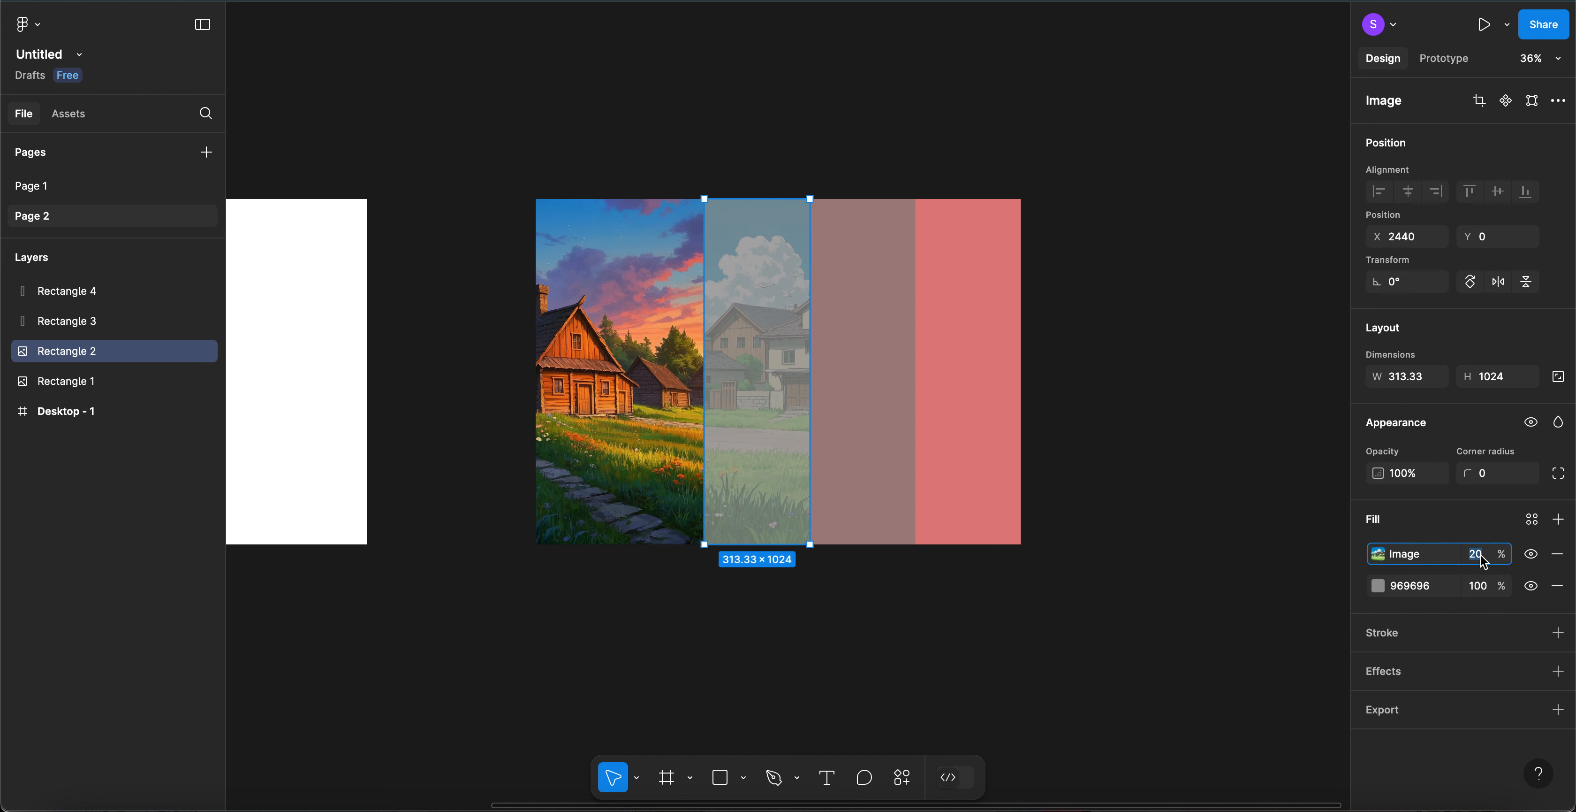
type("100")
key("Return")
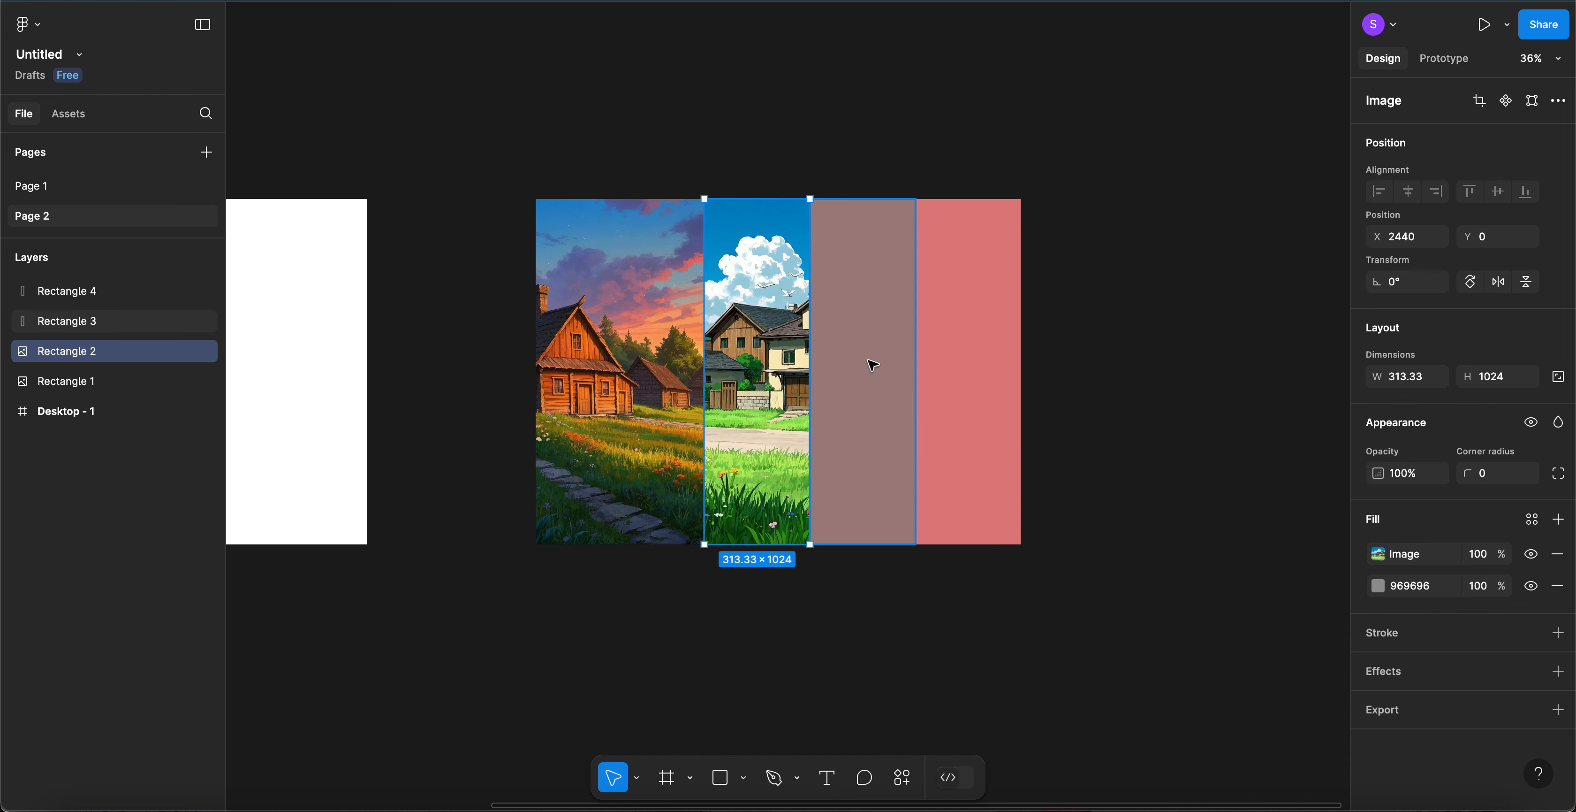
left_click(875, 365)
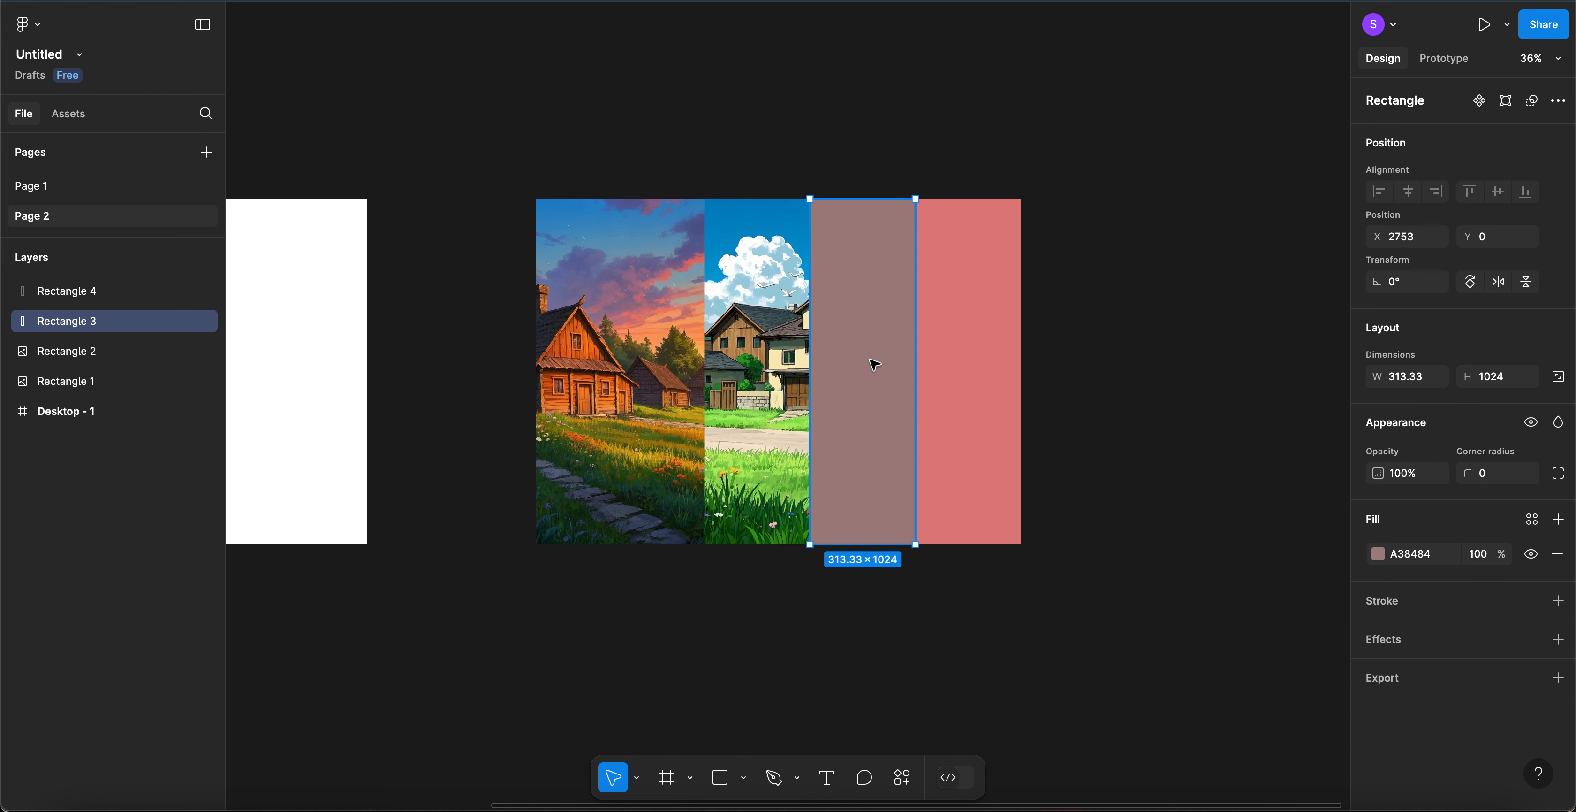
- Add an image fill to the third panel using the sunset village street picture
left_click(1380, 553)
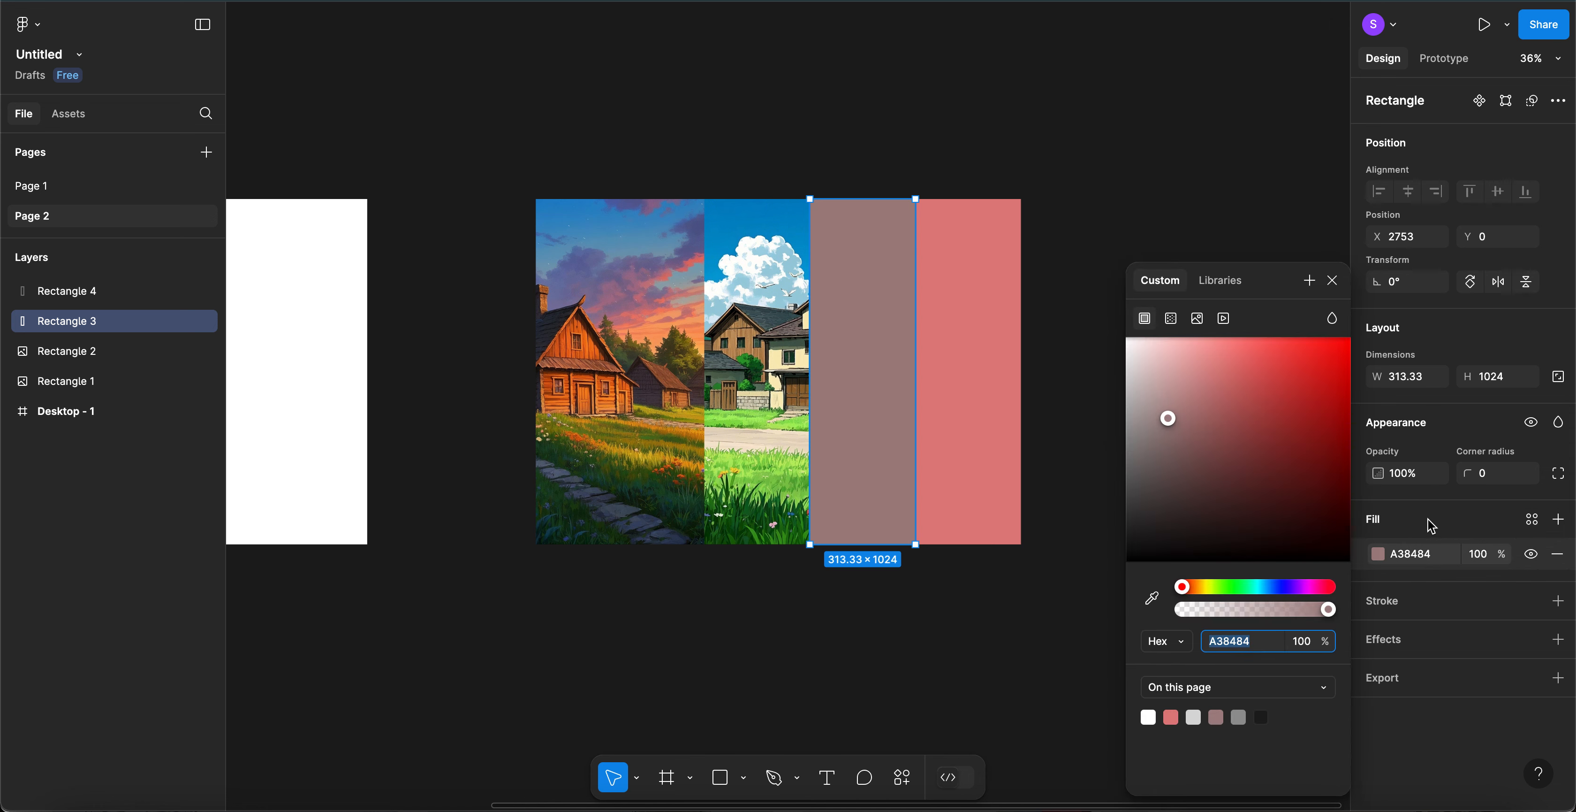
left_click(1480, 528)
left_click(1560, 523)
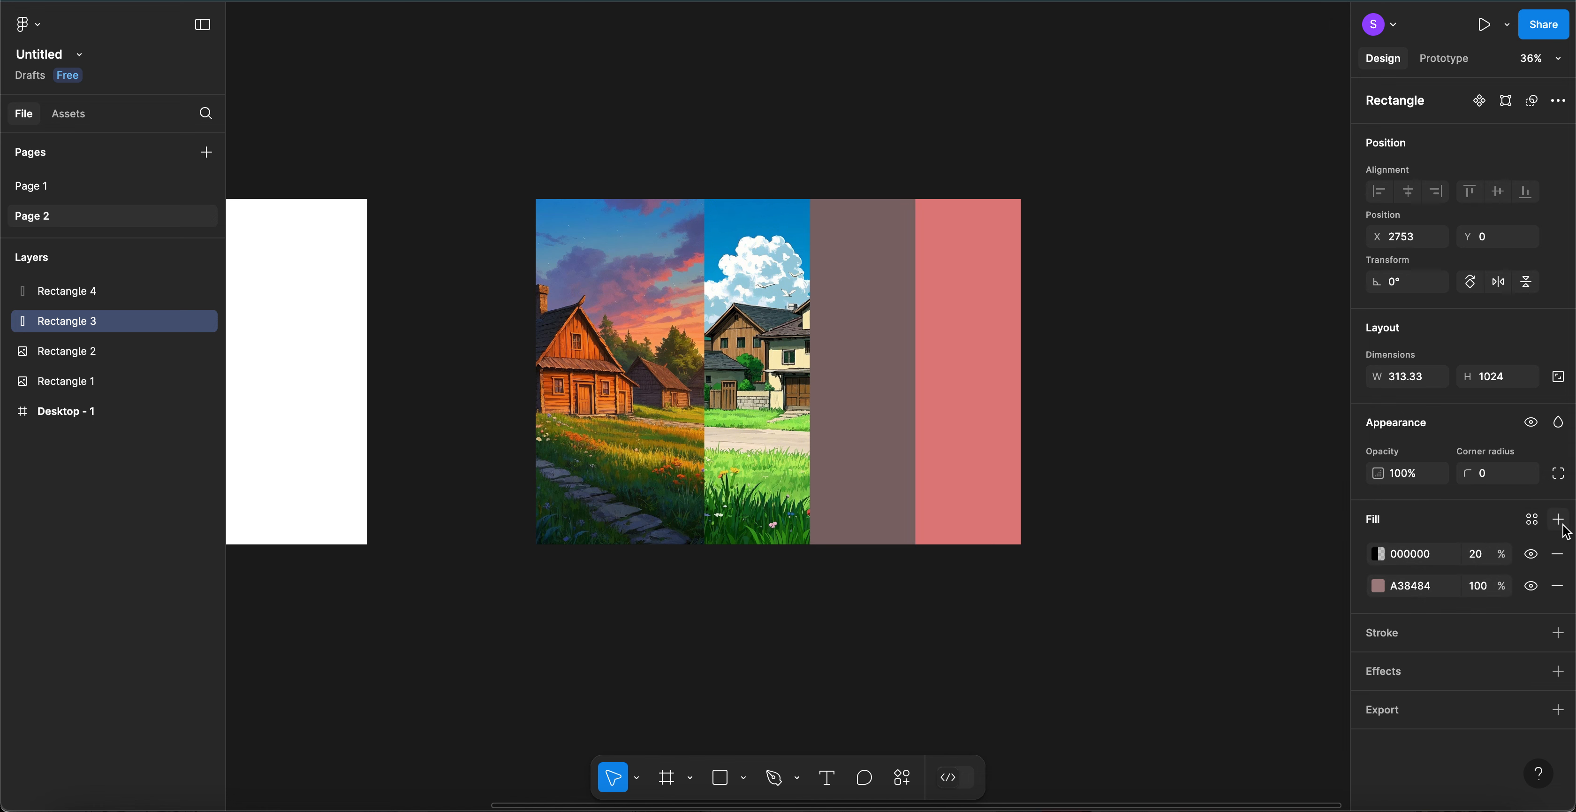
left_click(1379, 556)
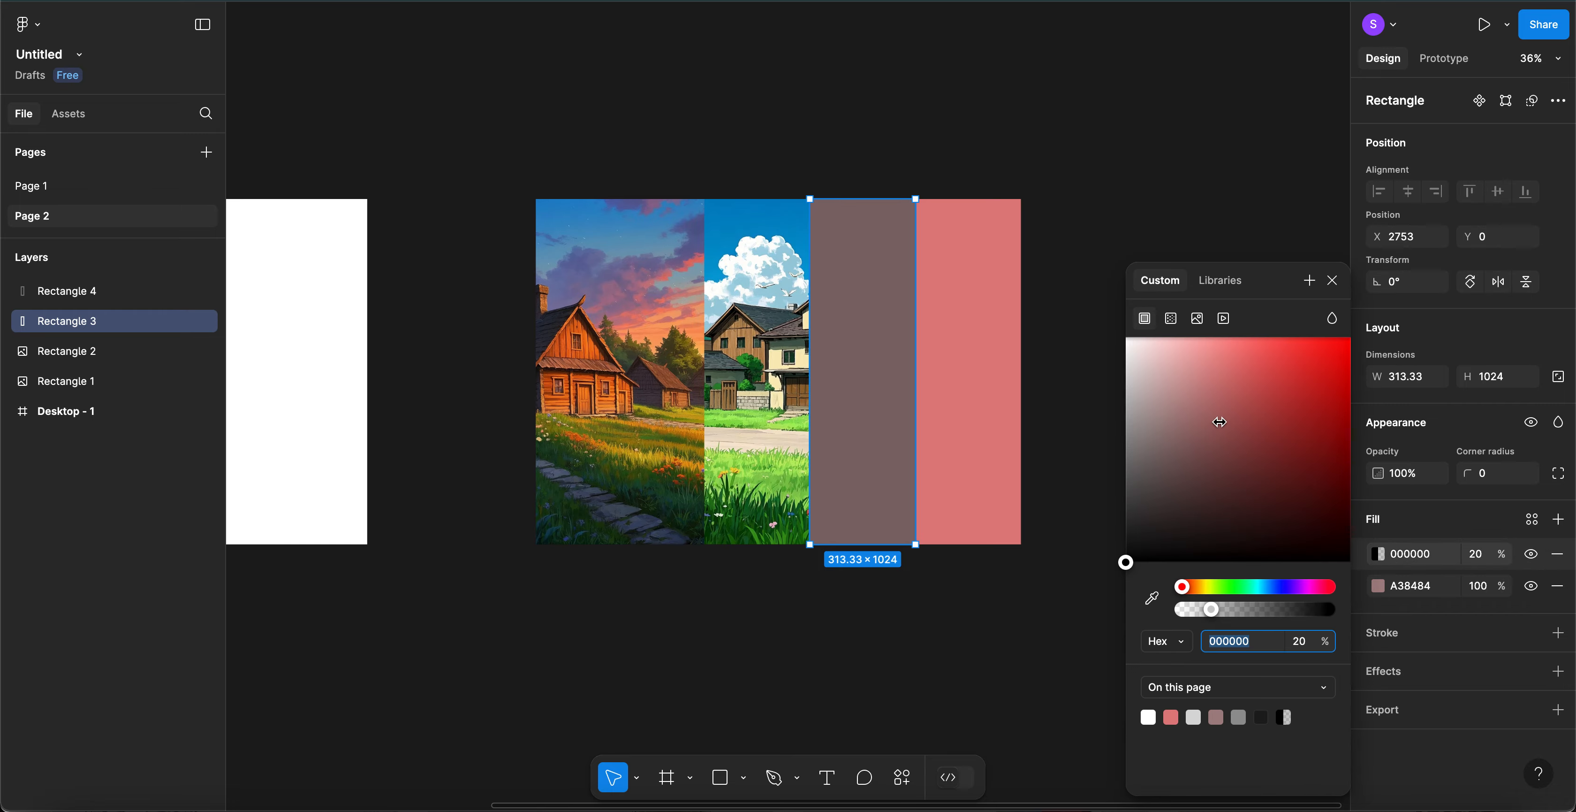
left_click(1198, 319)
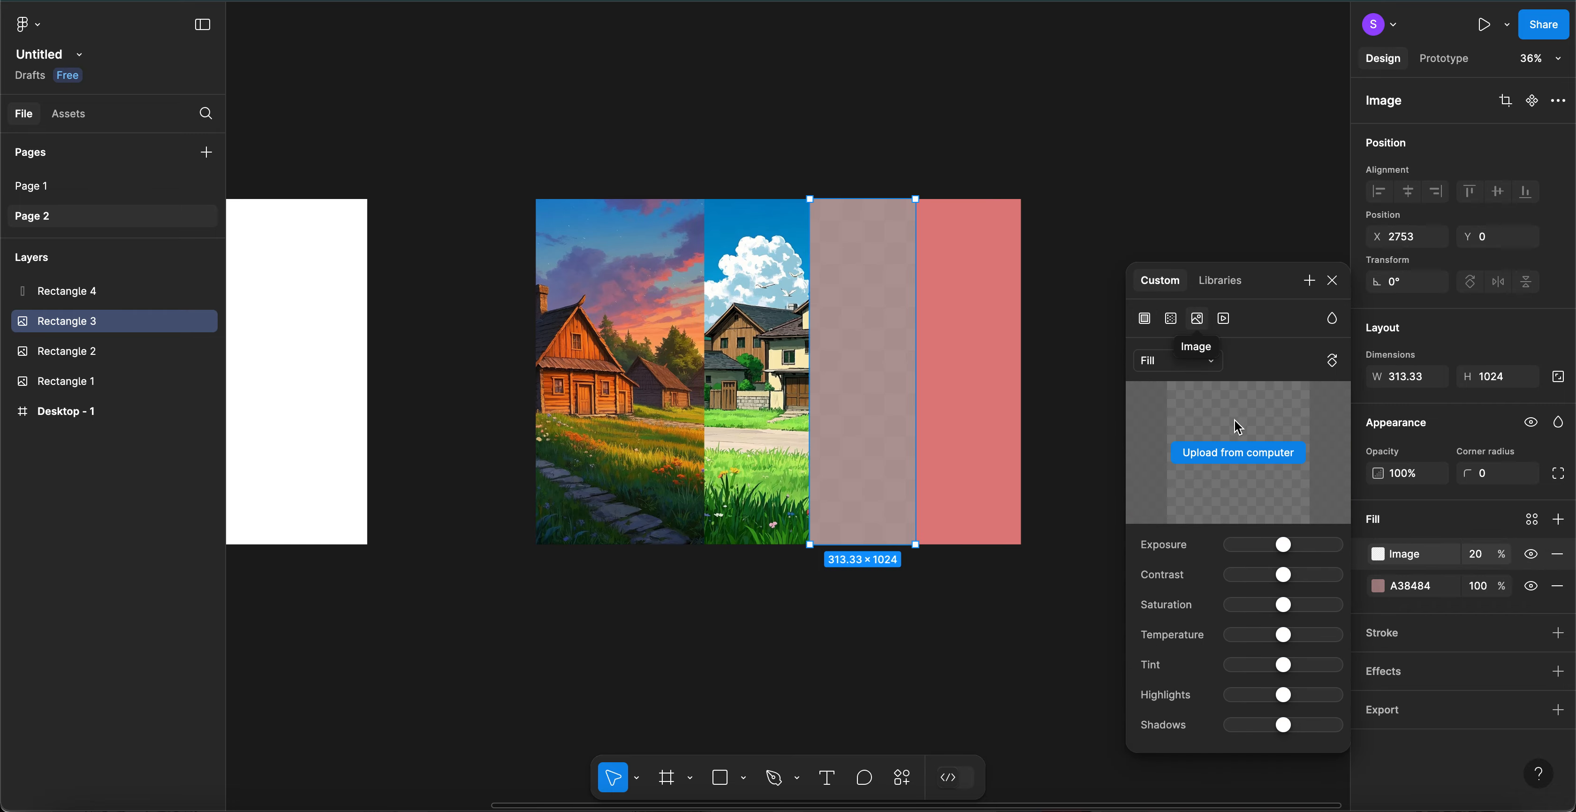
left_click(1235, 452)
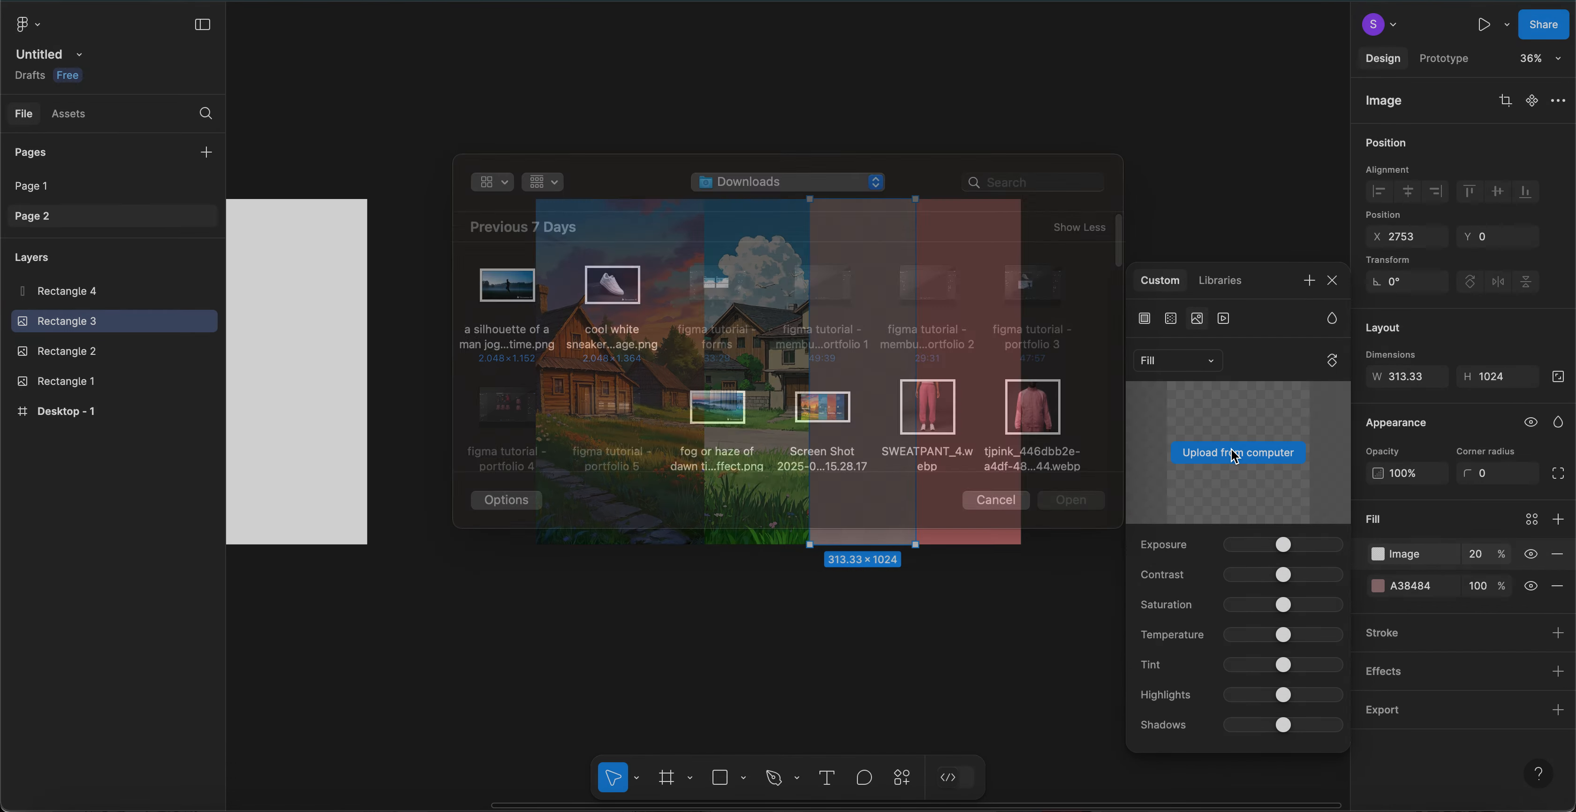
scroll(855, 422, "down", 5)
scroll(855, 421, "down", 5)
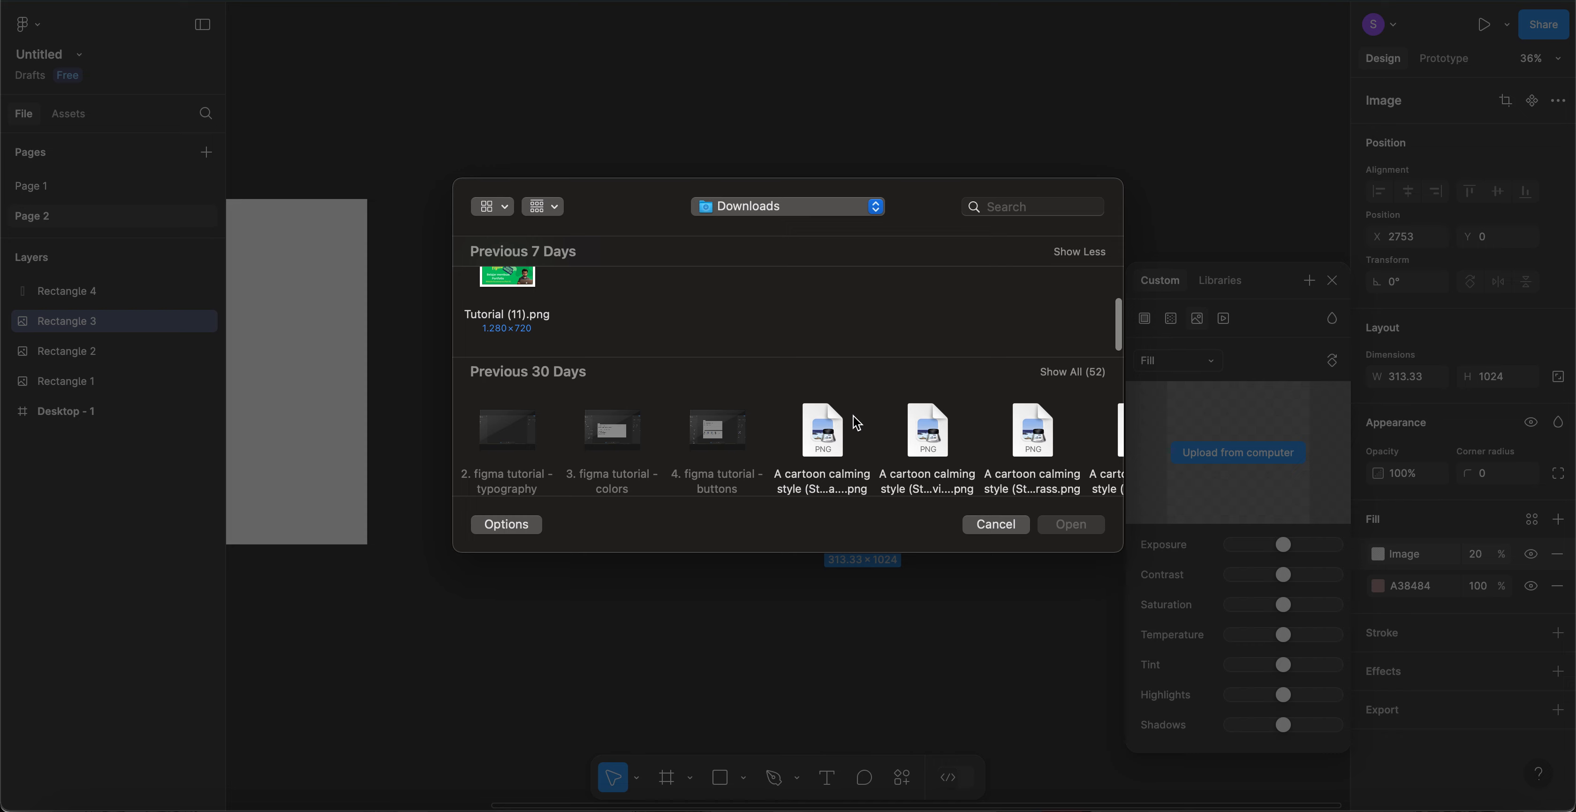
scroll(981, 391, "right", 3)
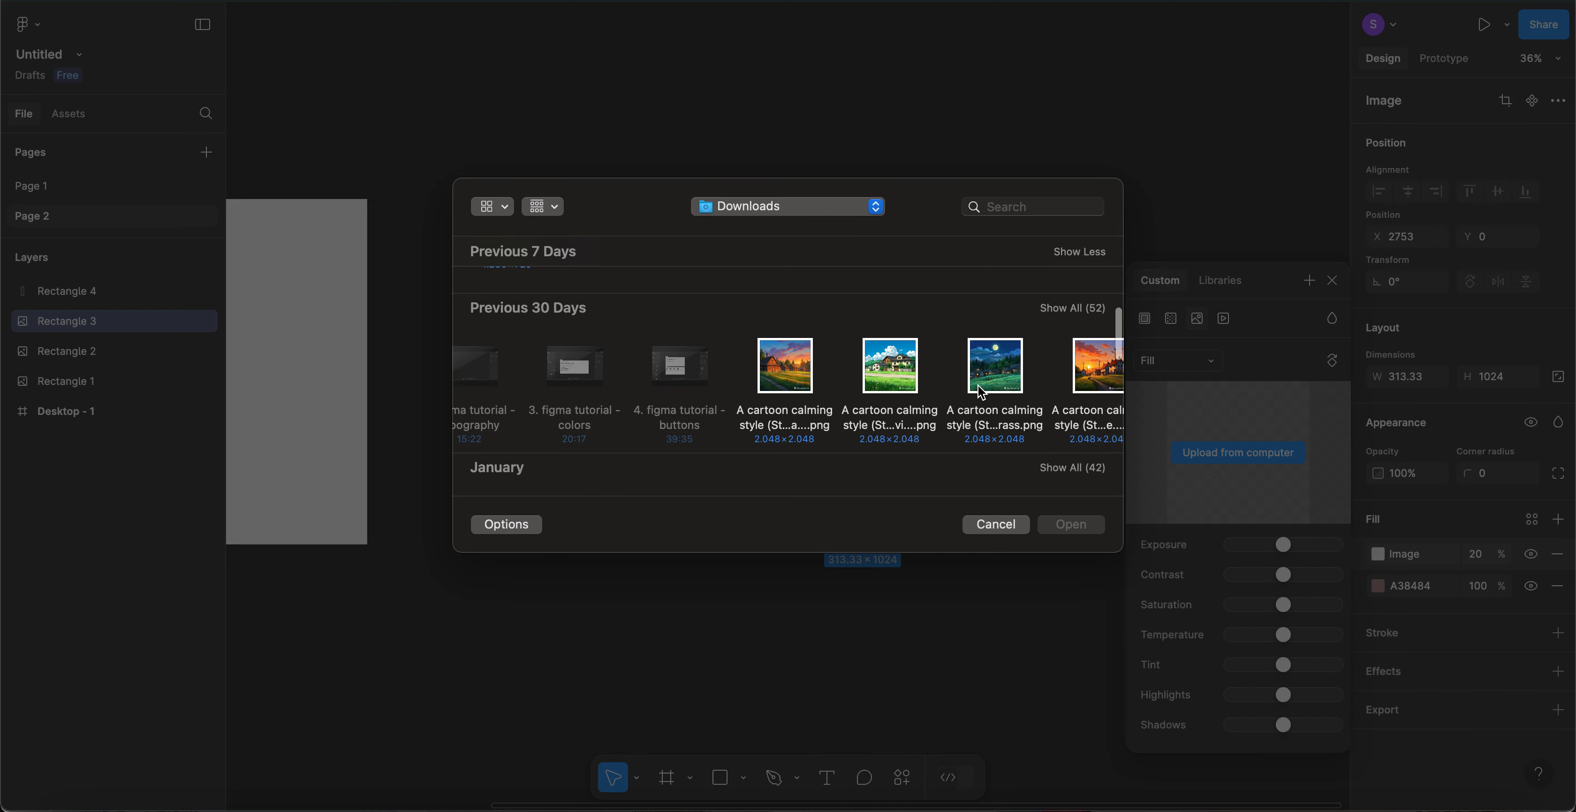
double_click(1024, 376)
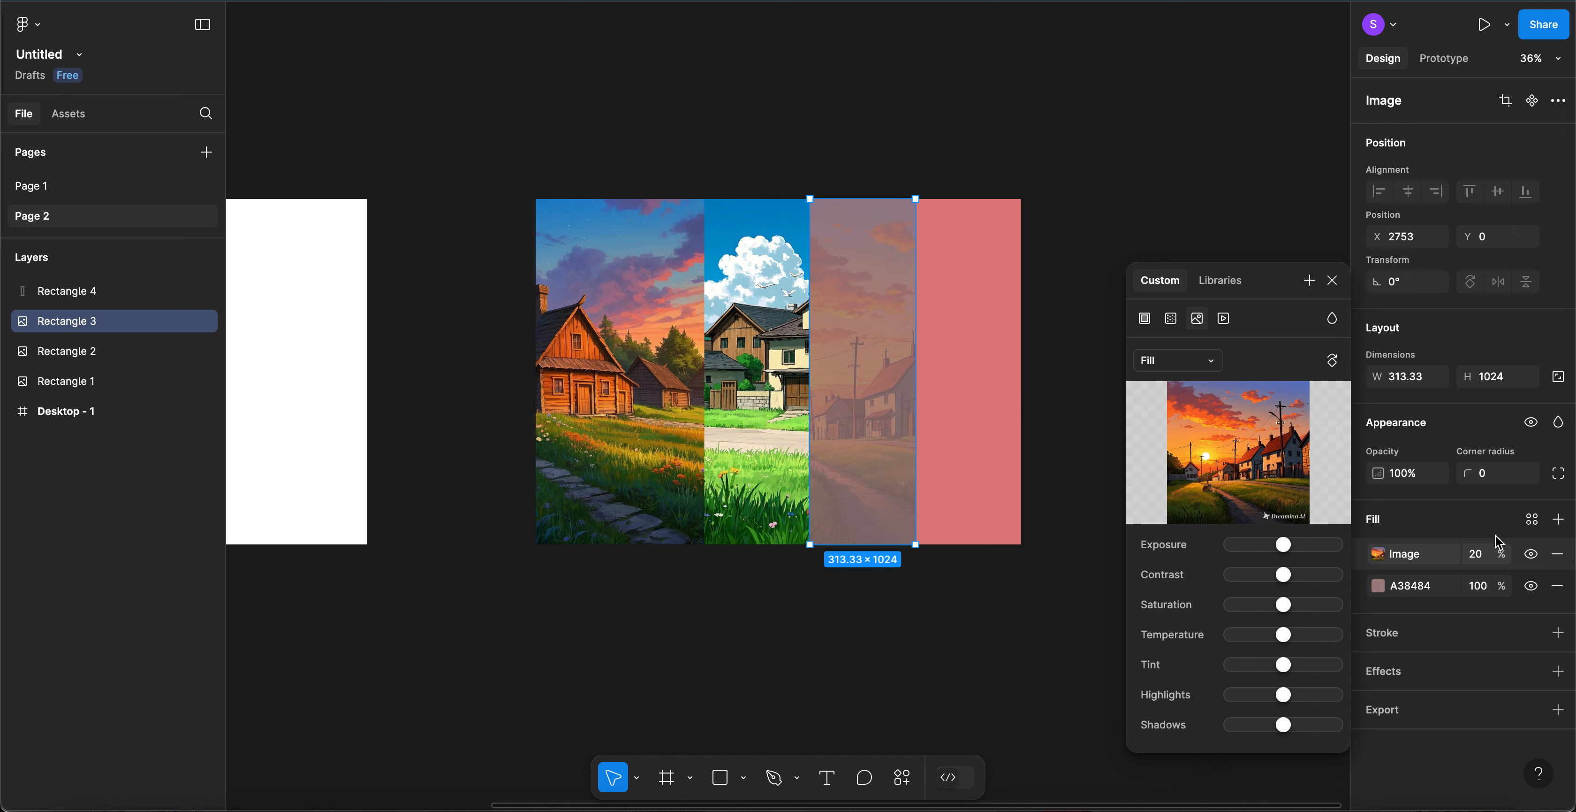
- Set the third panel's image fill to 100% opacity and review its fill settings
left_click(1479, 560)
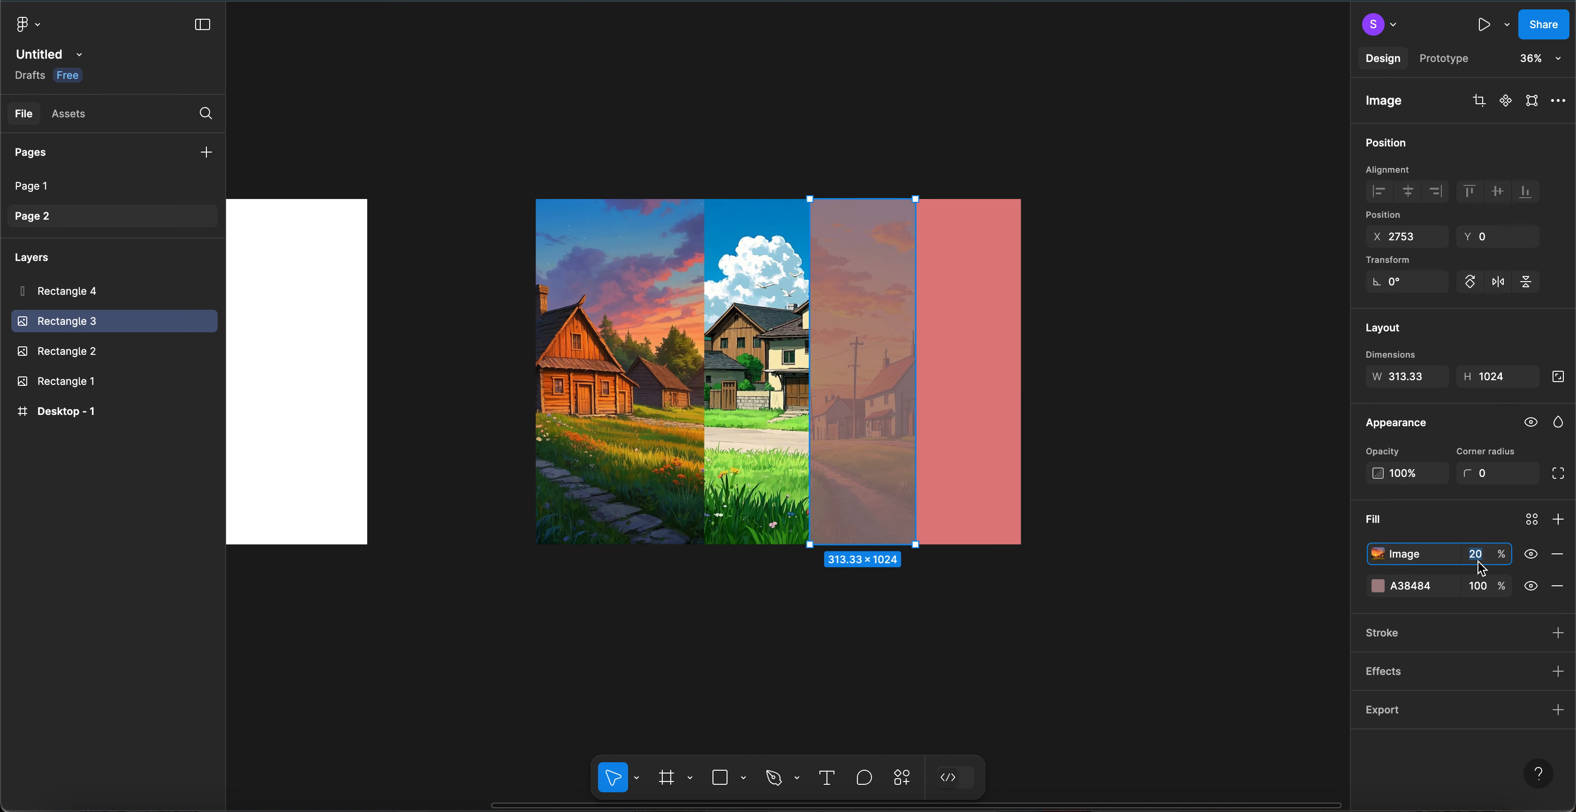
type("100")
key("Return")
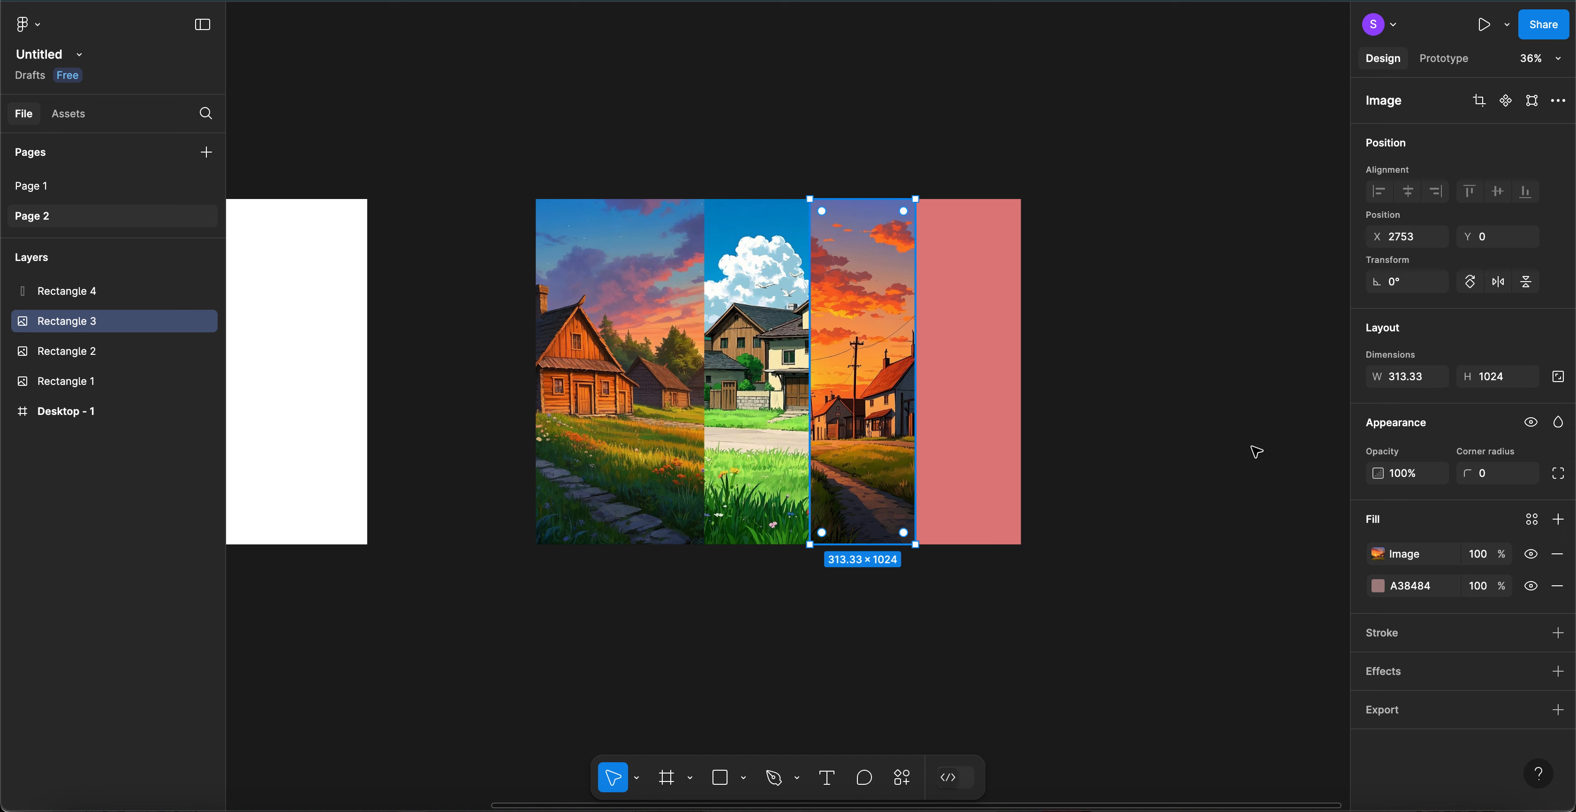
left_click(1376, 555)
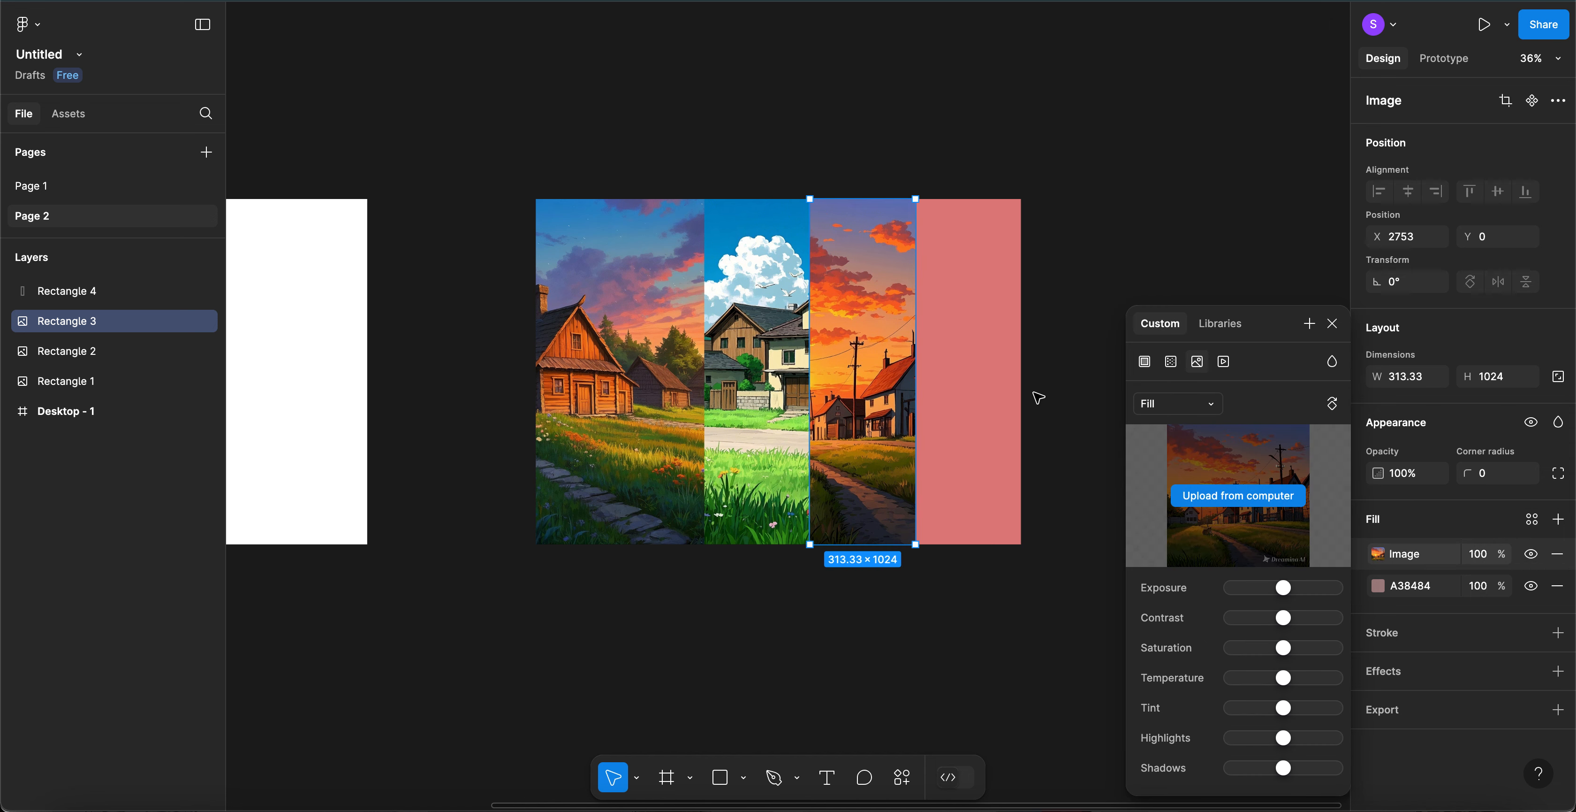
left_click(982, 388)
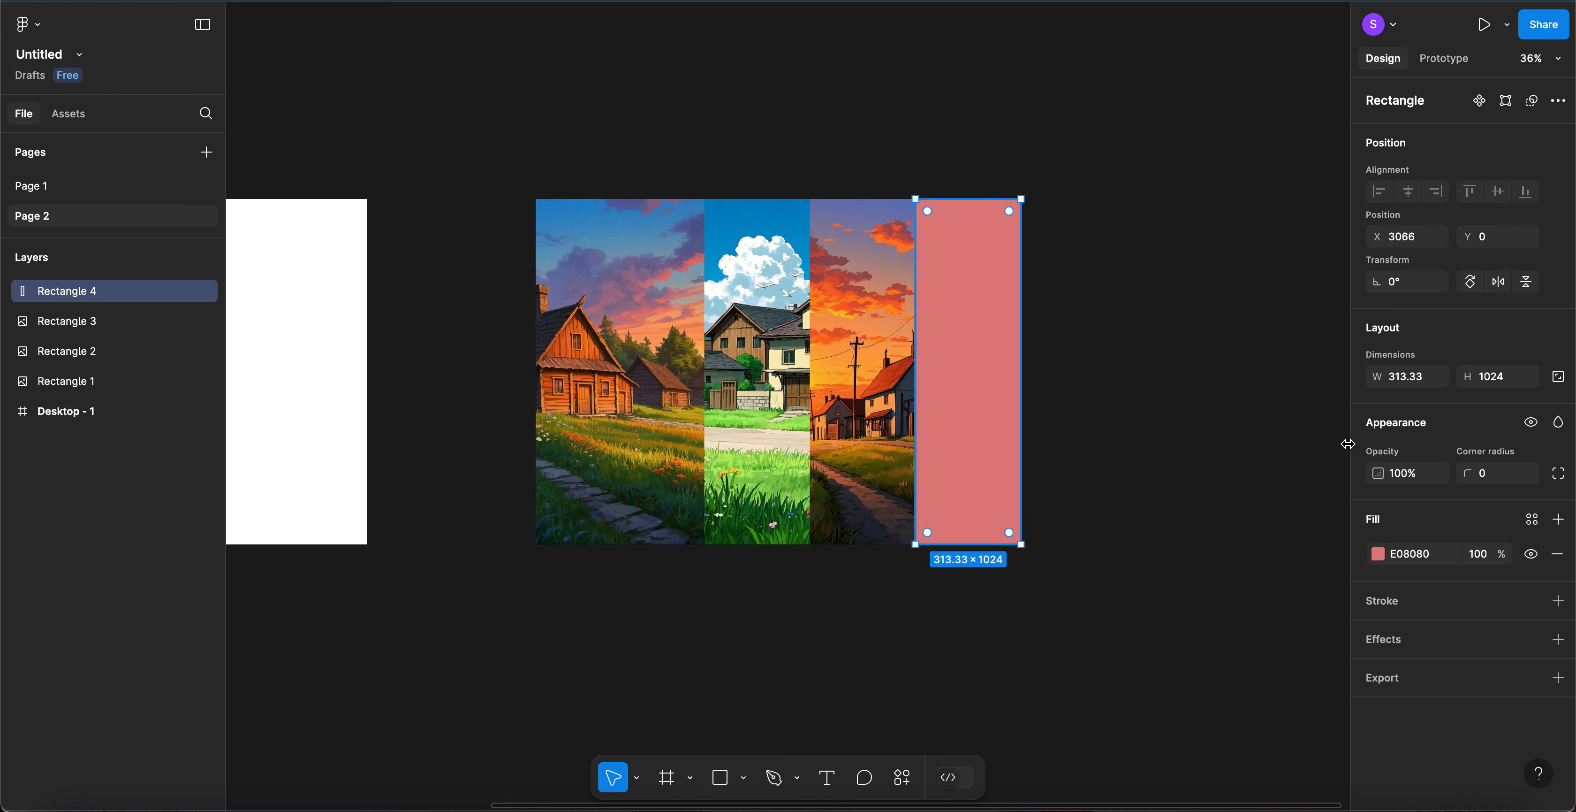
- Add an image fill to the pink fourth panel using the night village picture
left_click(1558, 520)
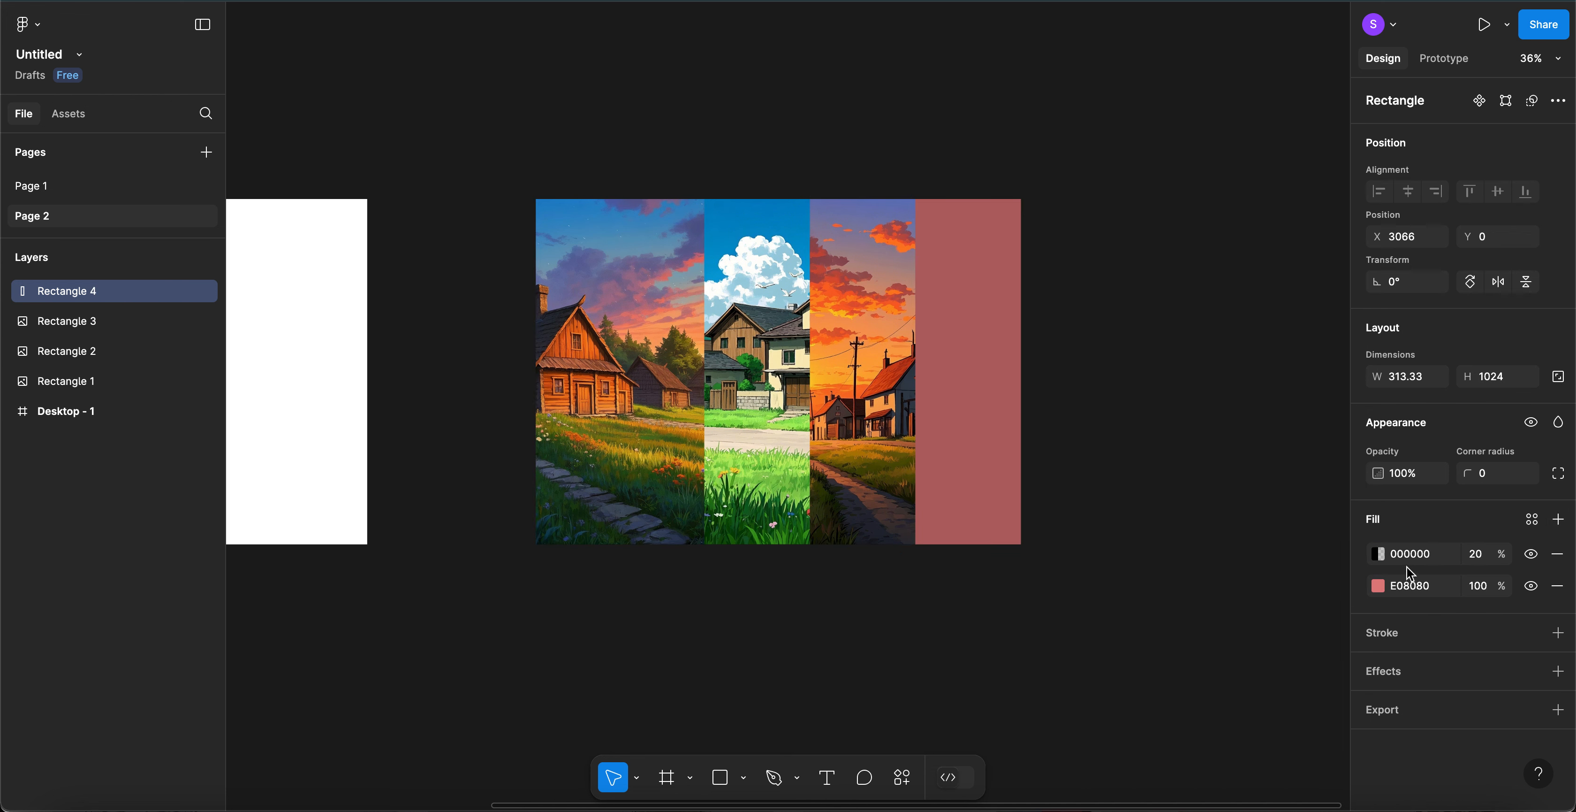
left_click(1380, 555)
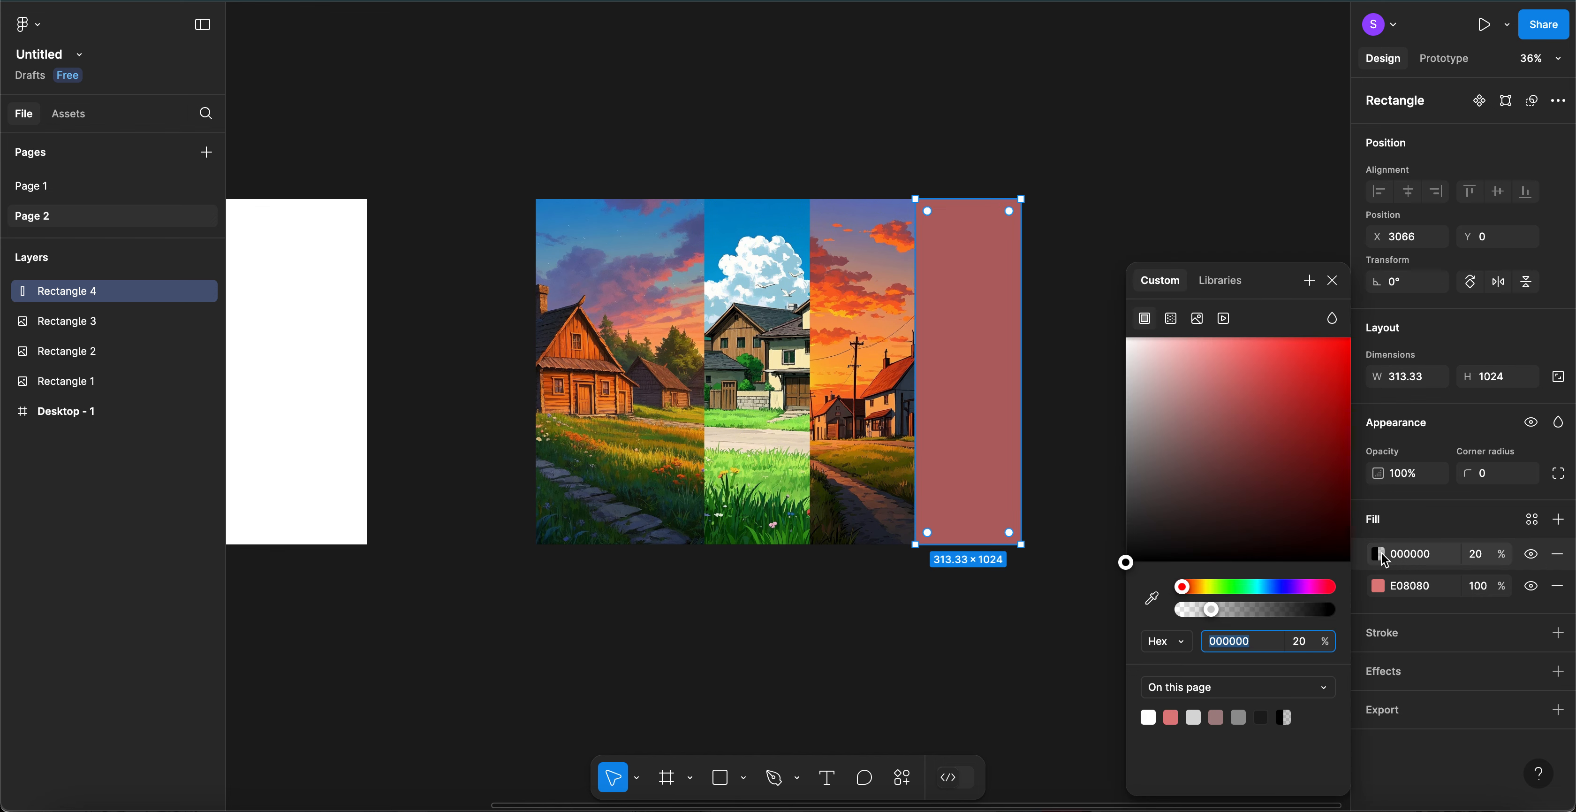
left_click(1198, 318)
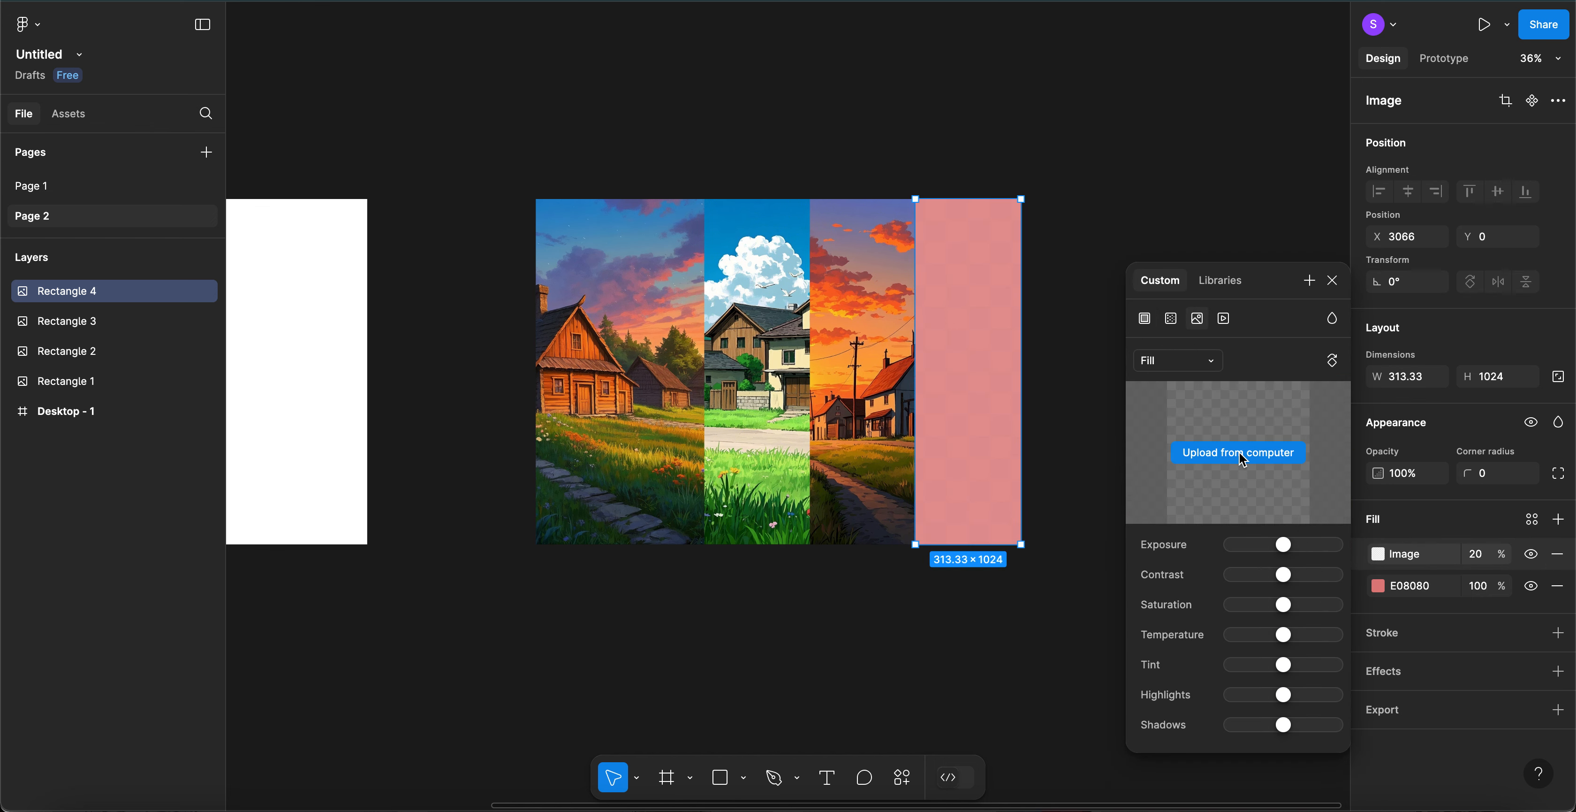
left_click(1185, 473)
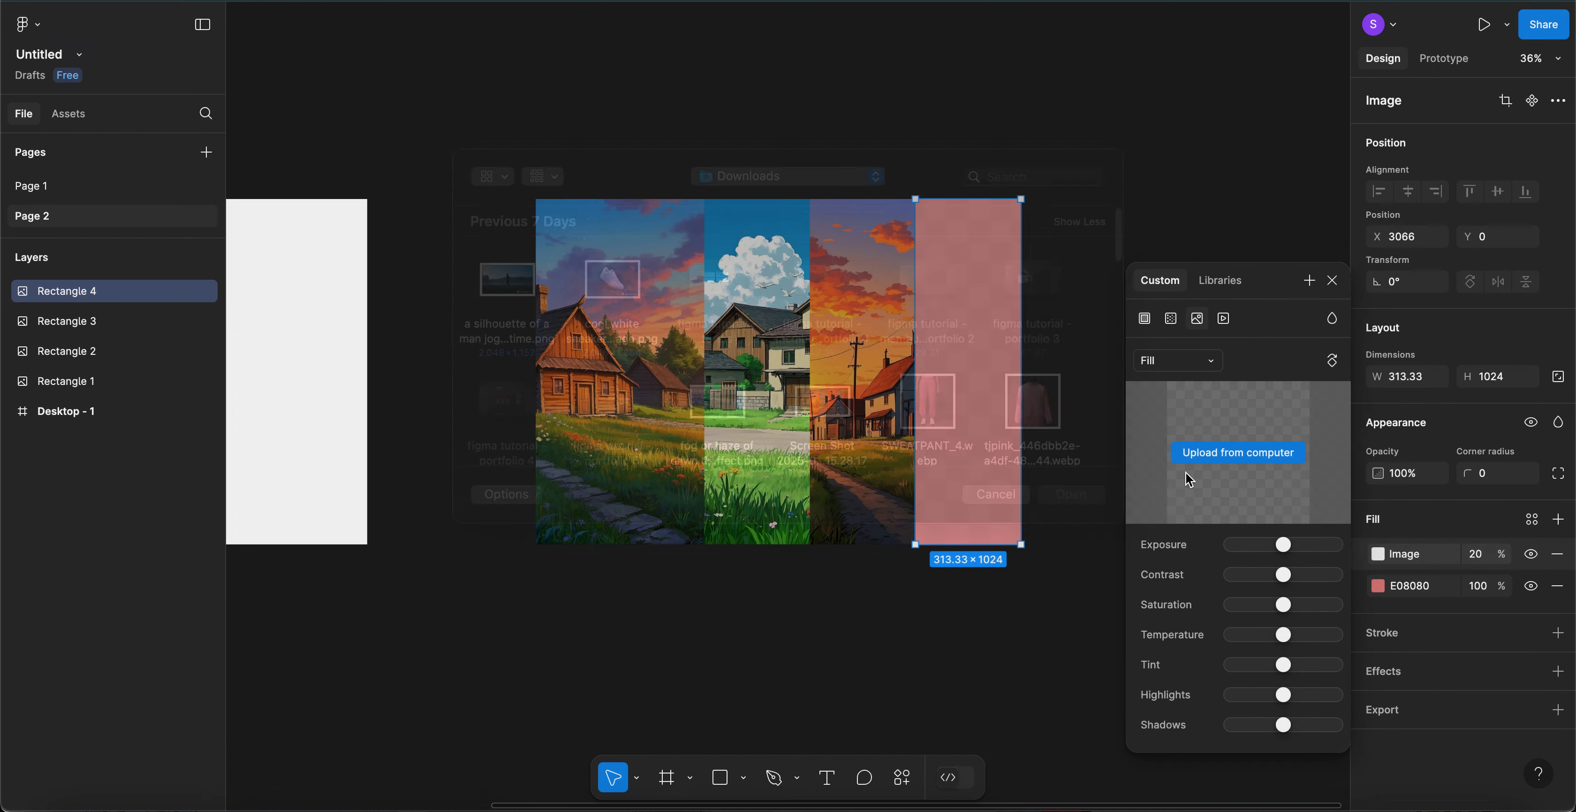
scroll(842, 421, "down", 3)
scroll(842, 421, "down", 5)
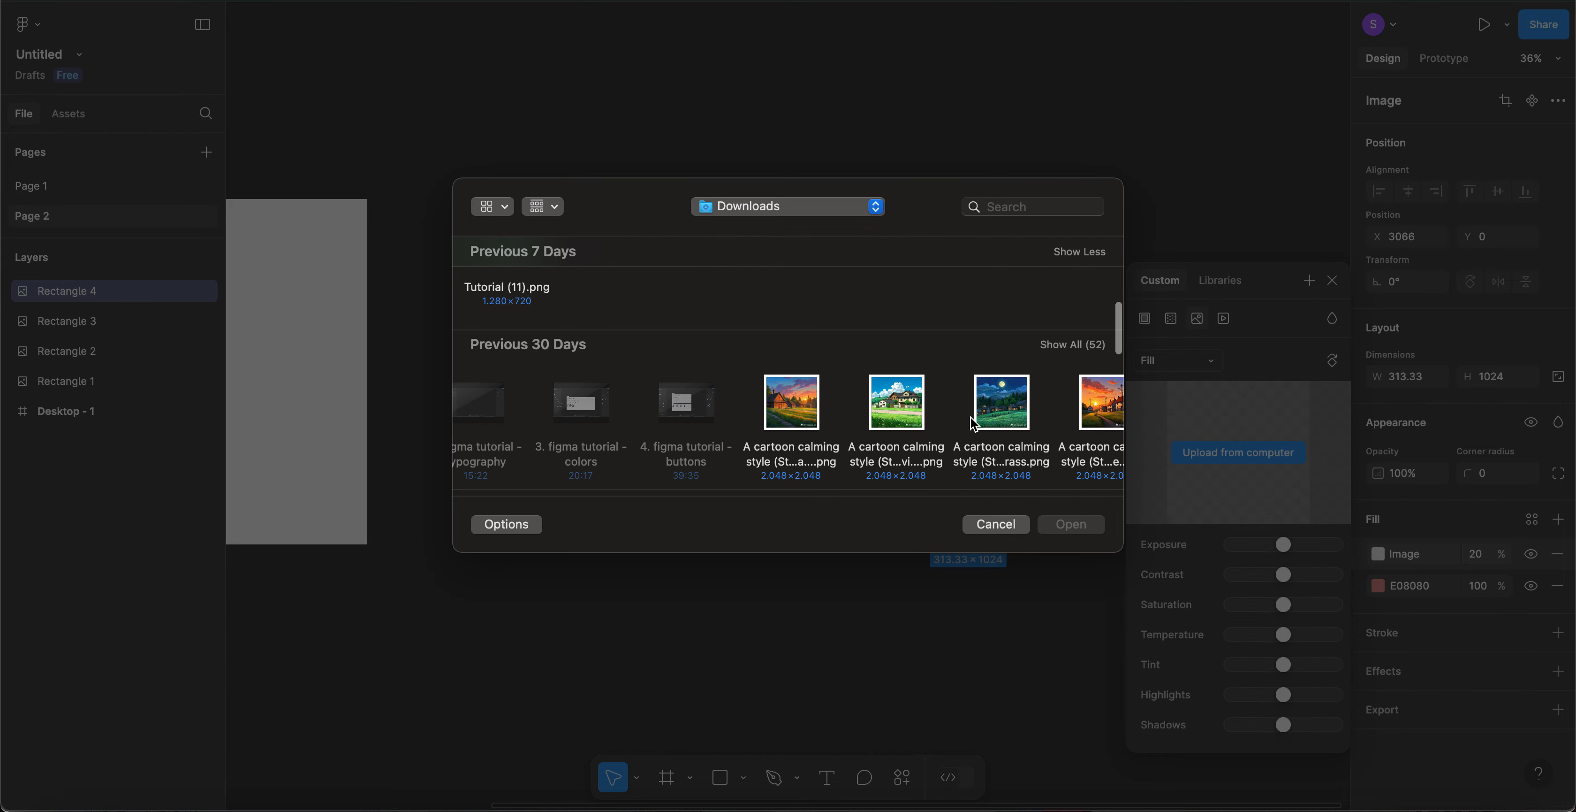
double_click(1011, 413)
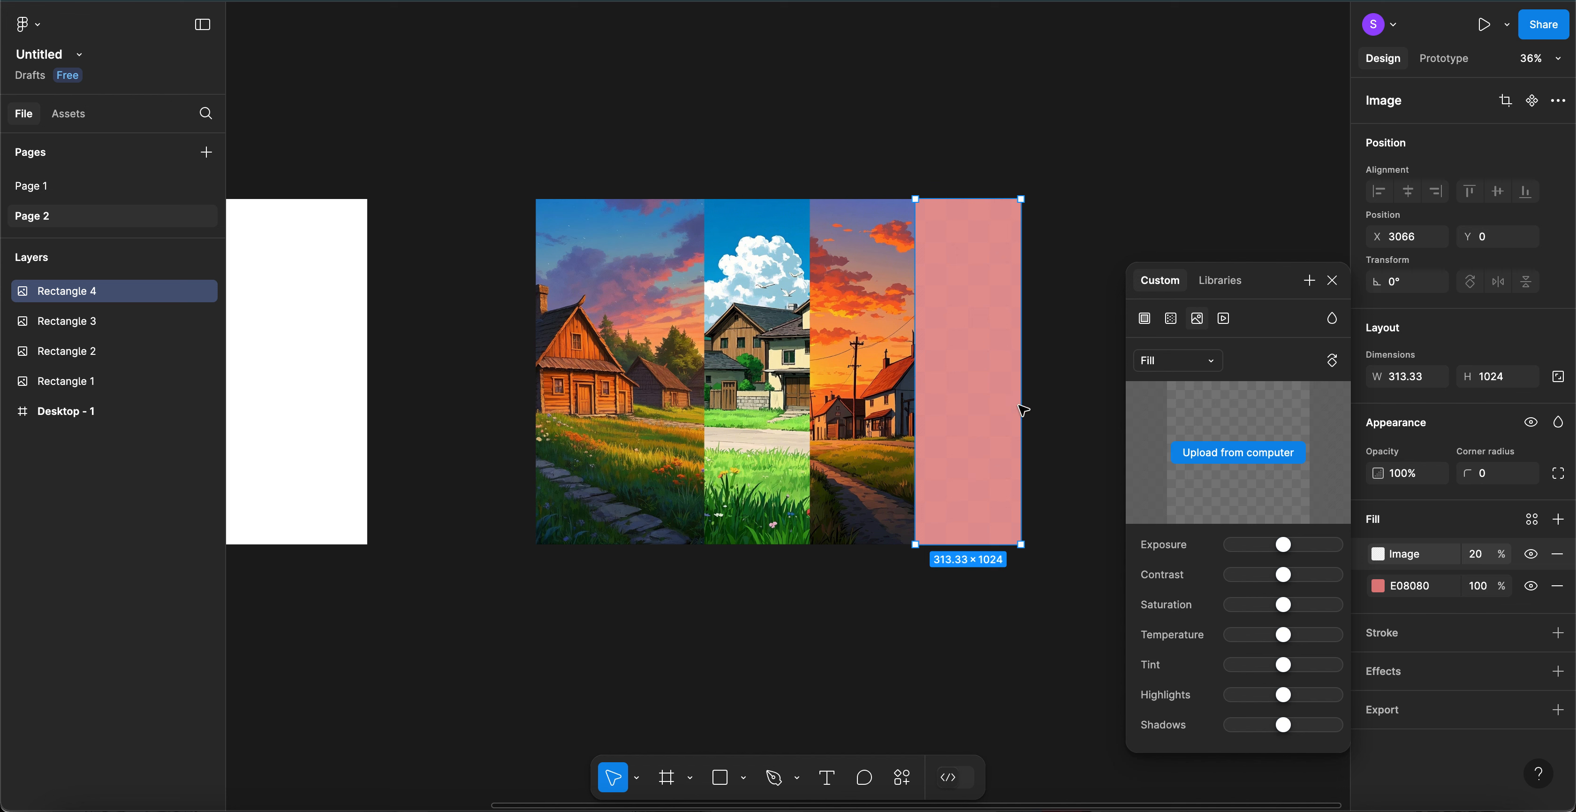
left_click(1333, 281)
- Set the night village image fill opacity to 100%
left_click(1475, 553)
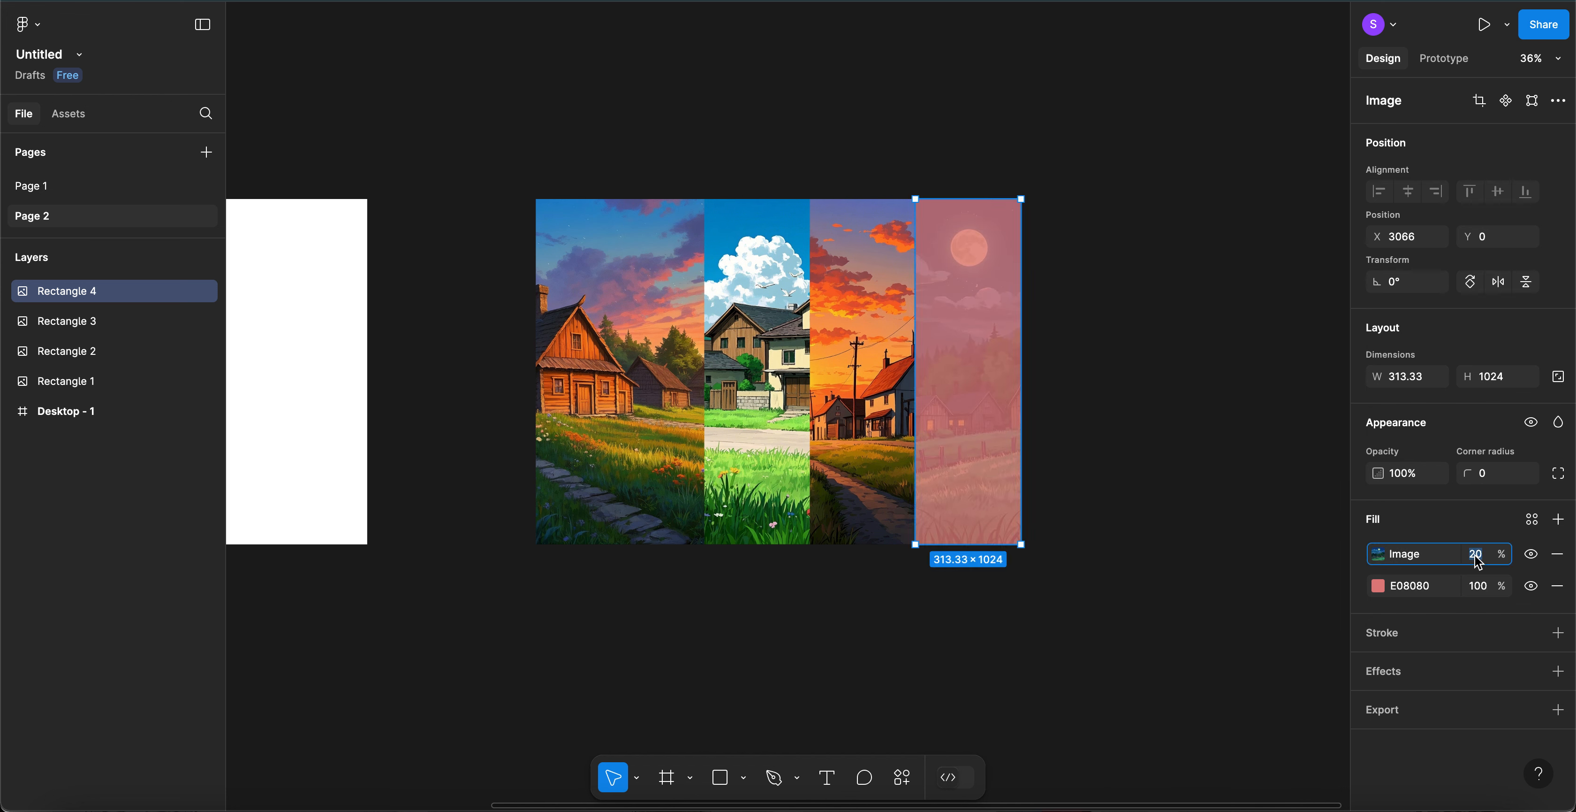
type("100")
key("Return")
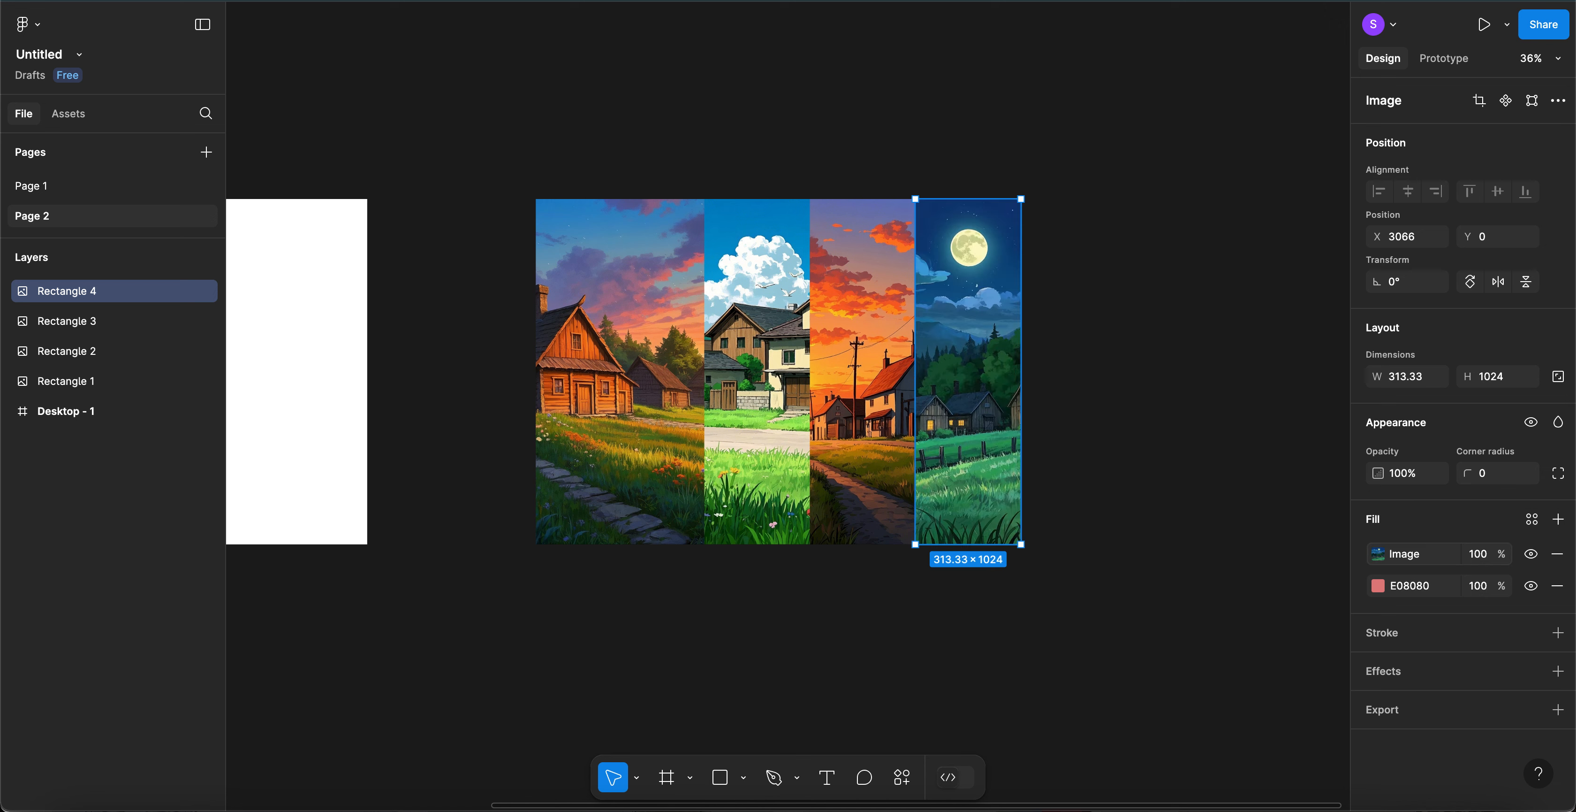
left_click(1125, 297)
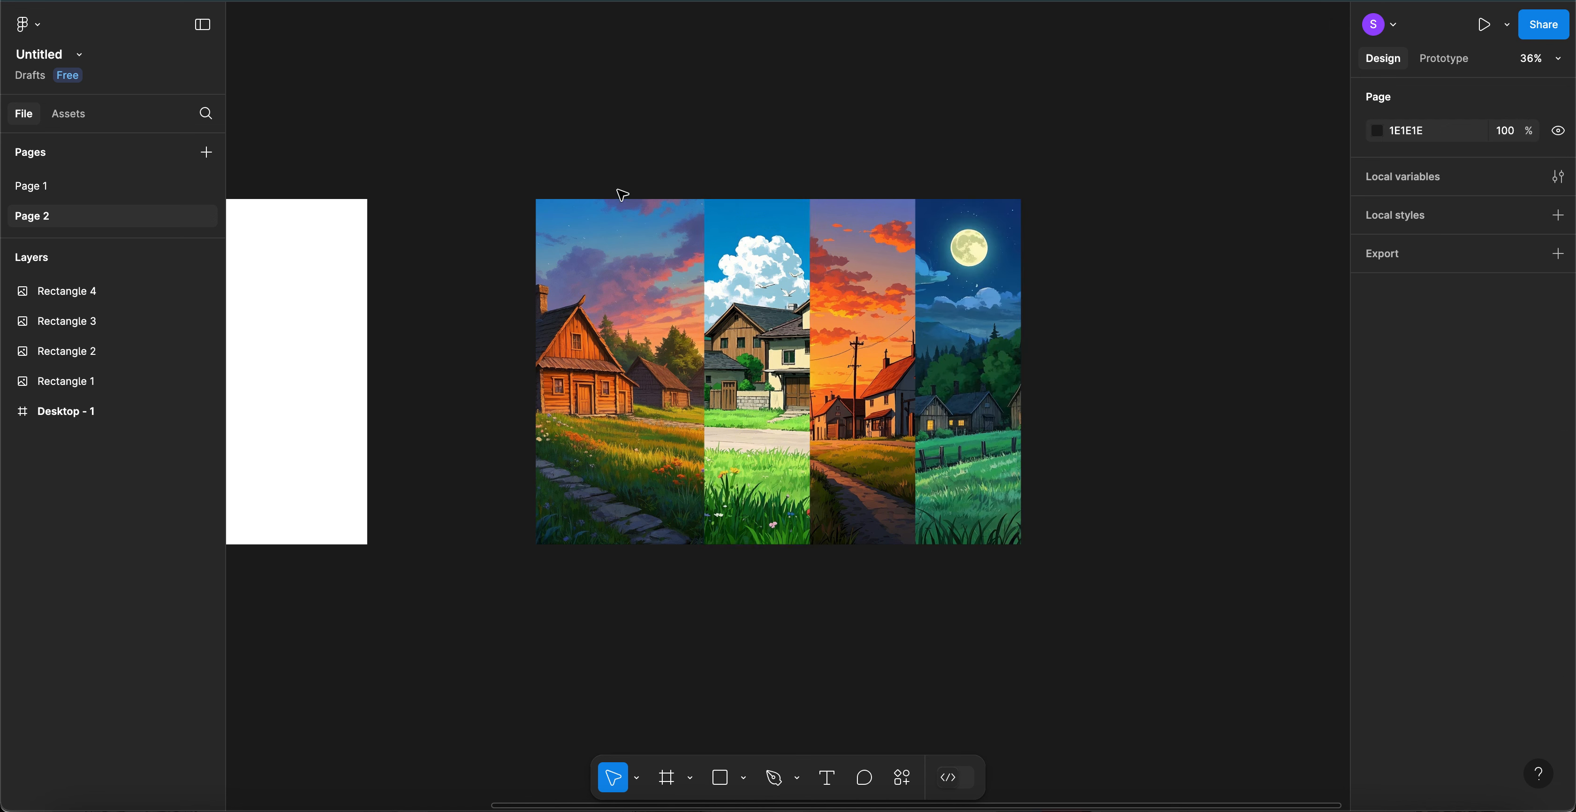
- Check the first panel's image and reposition the canvas view
left_click(654, 333)
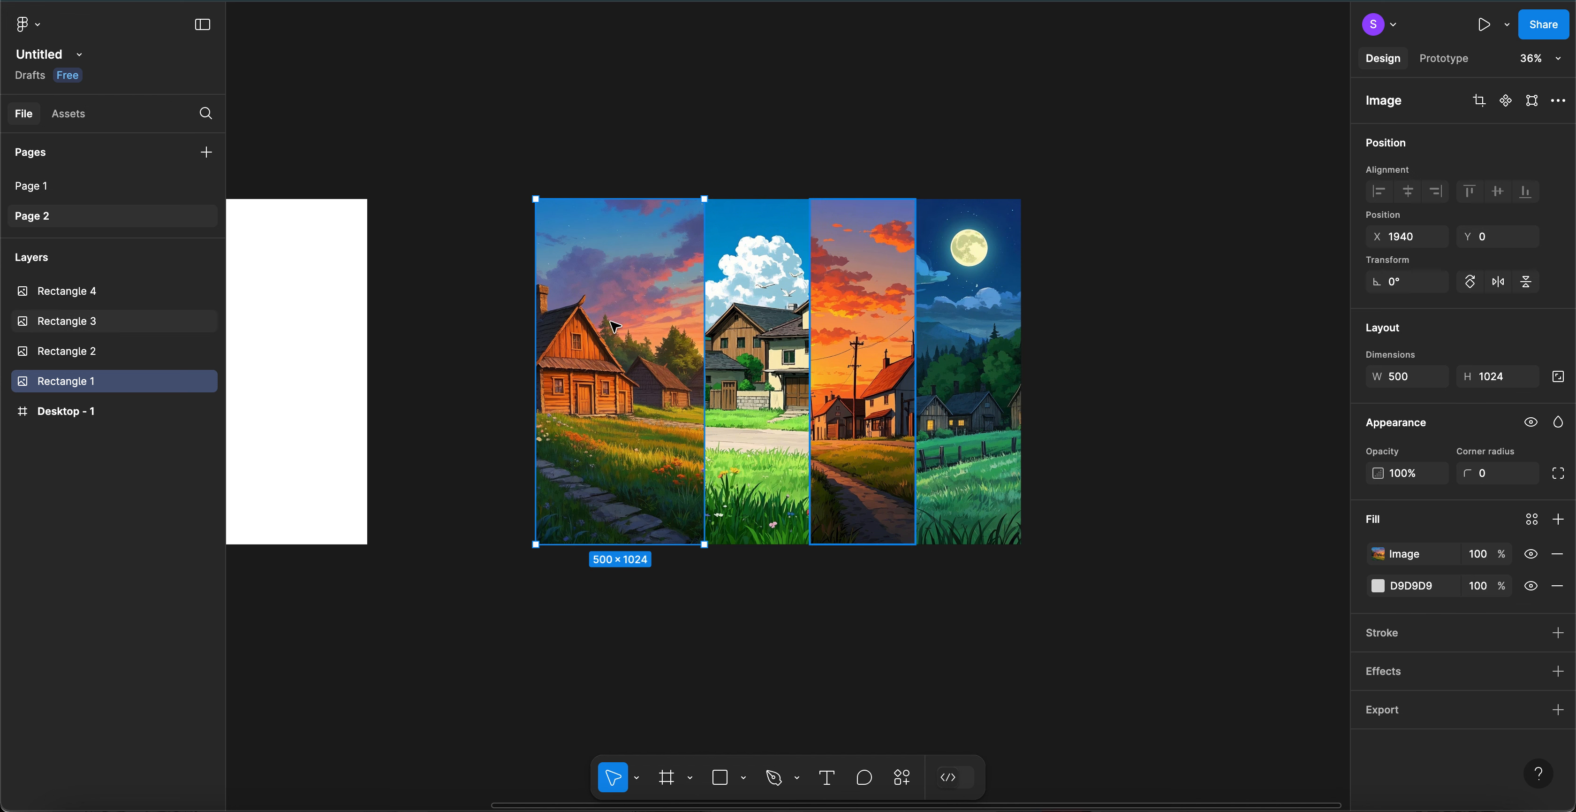
left_click(1030, 315)
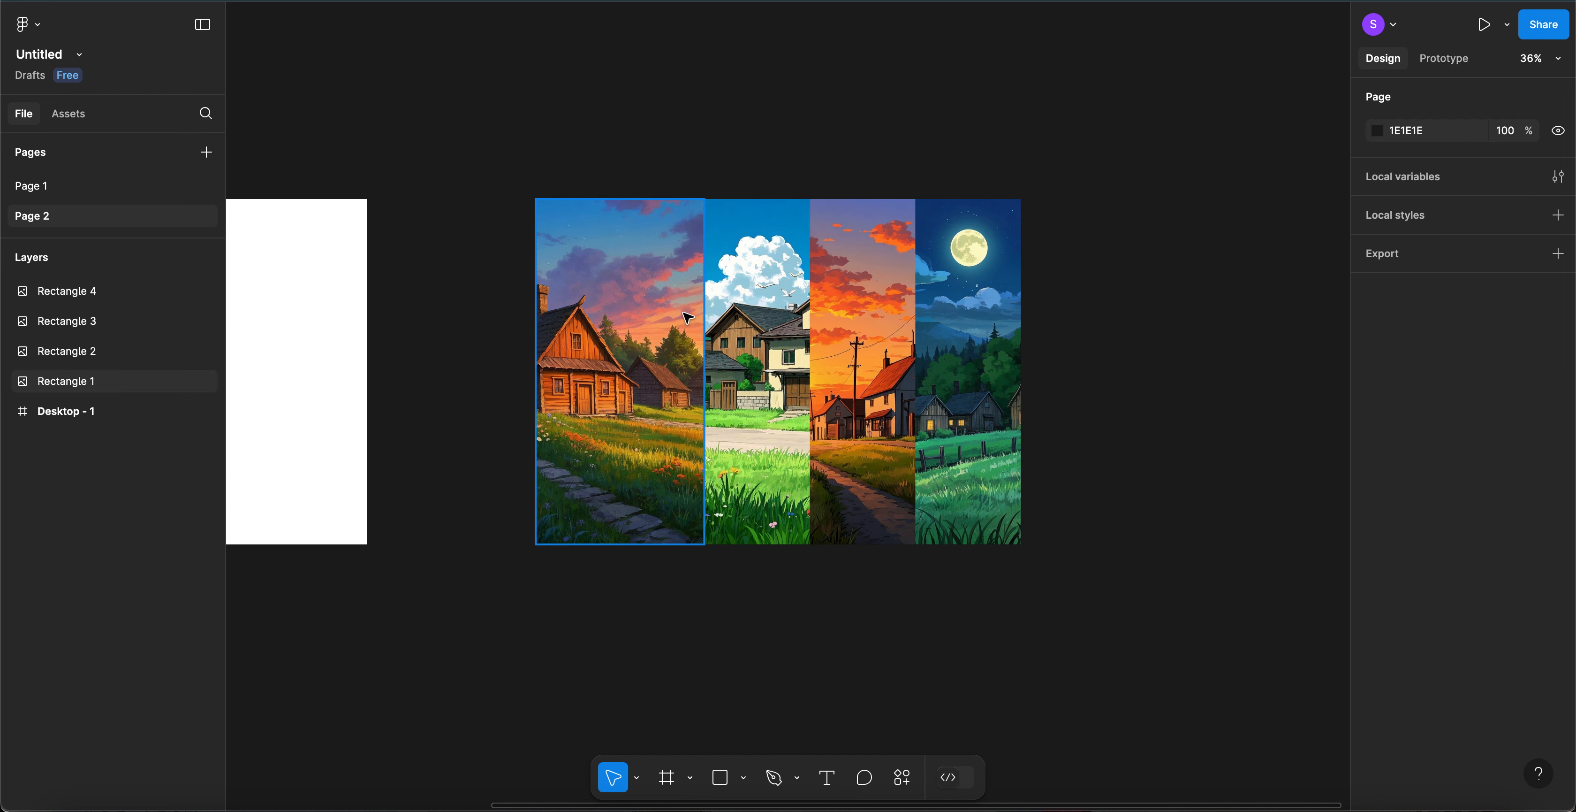
scroll(752, 306, "down", 2)
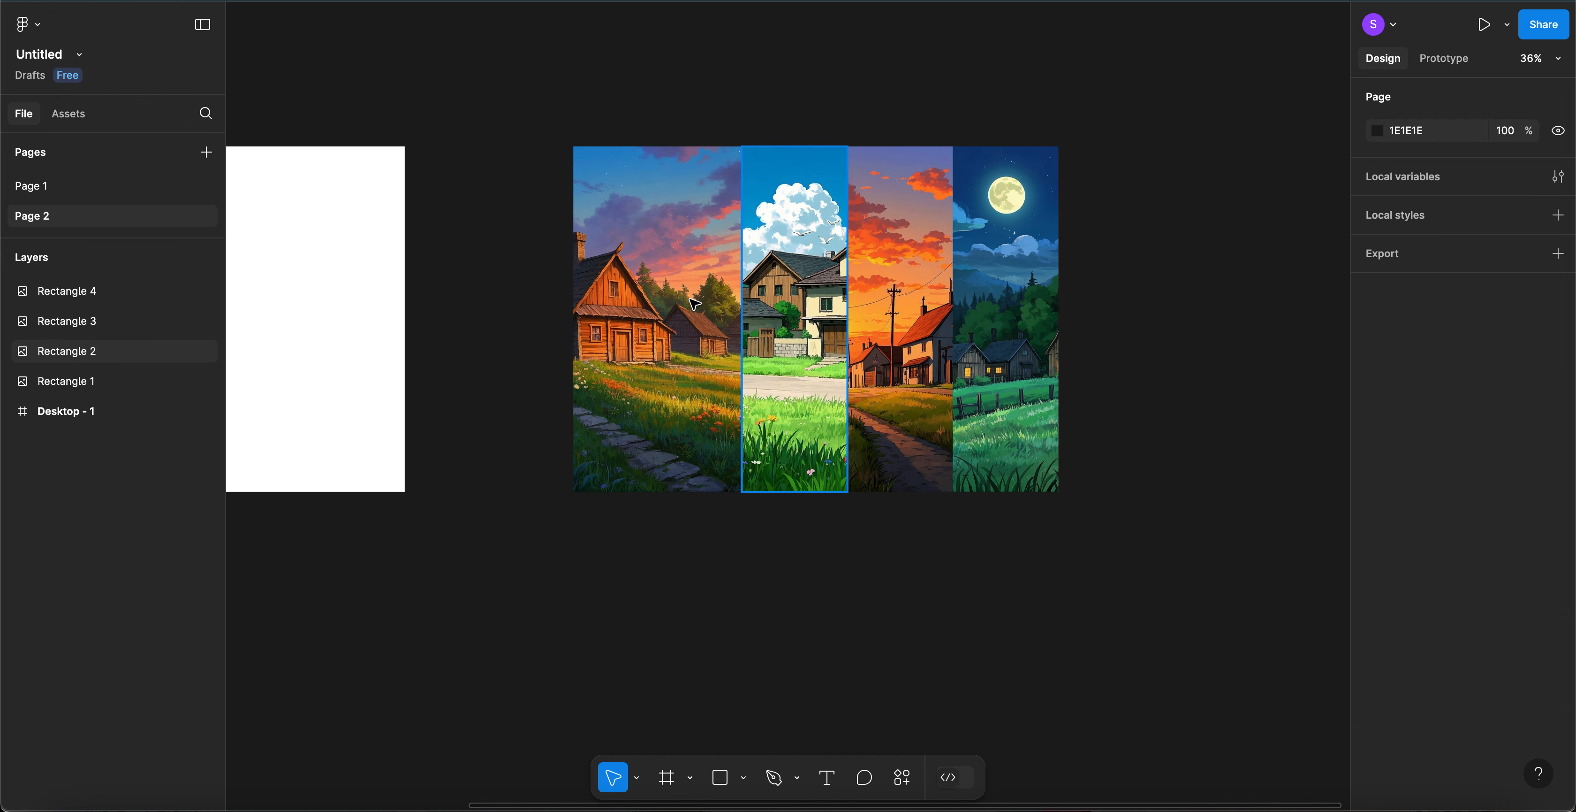
scroll(745, 474, "down", 2)
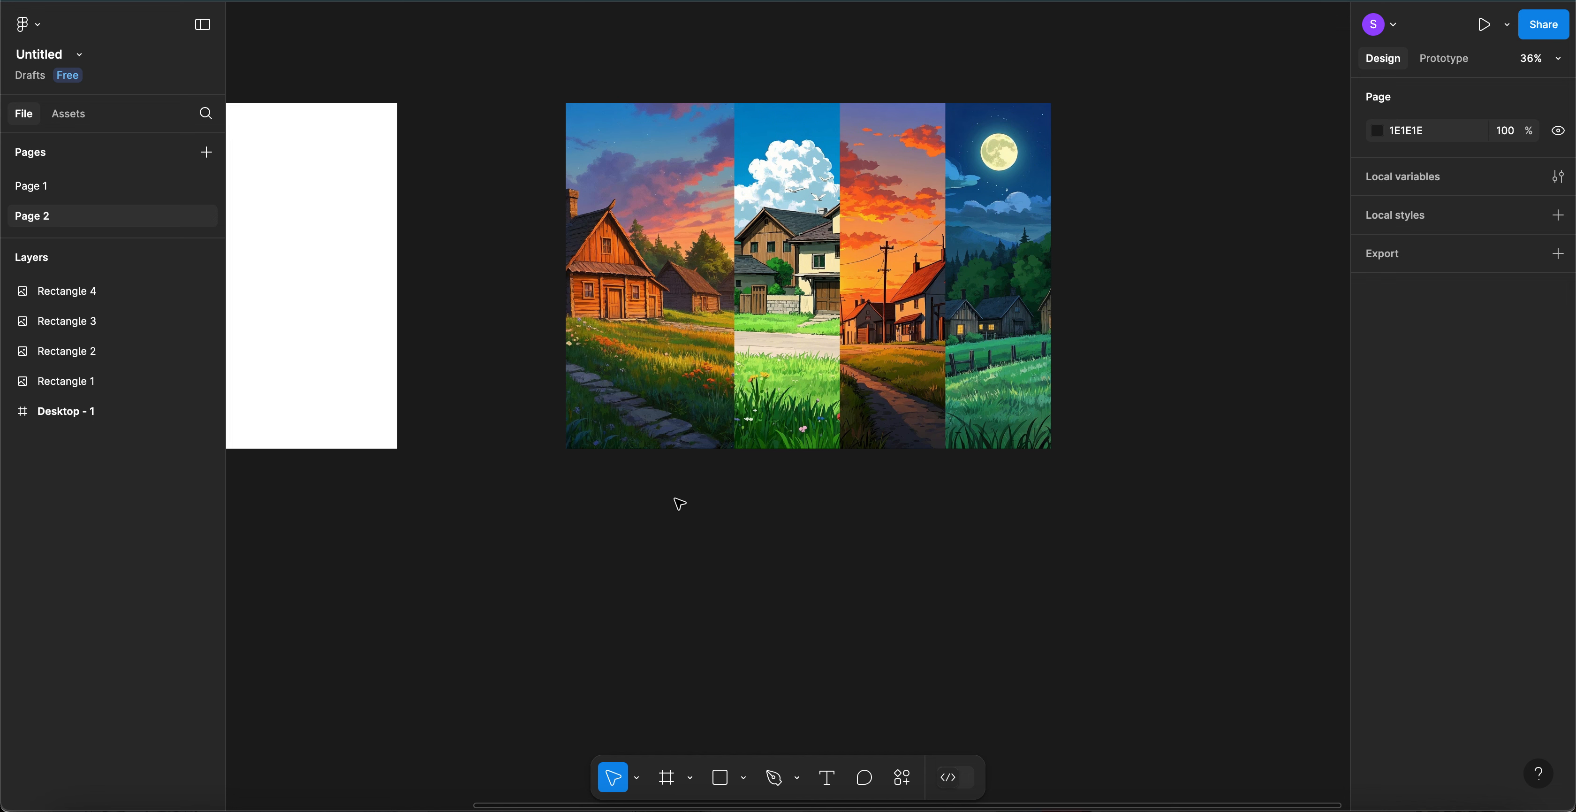
scroll(675, 502, "up", 2)
scroll(676, 502, "left", 2)
key("t")
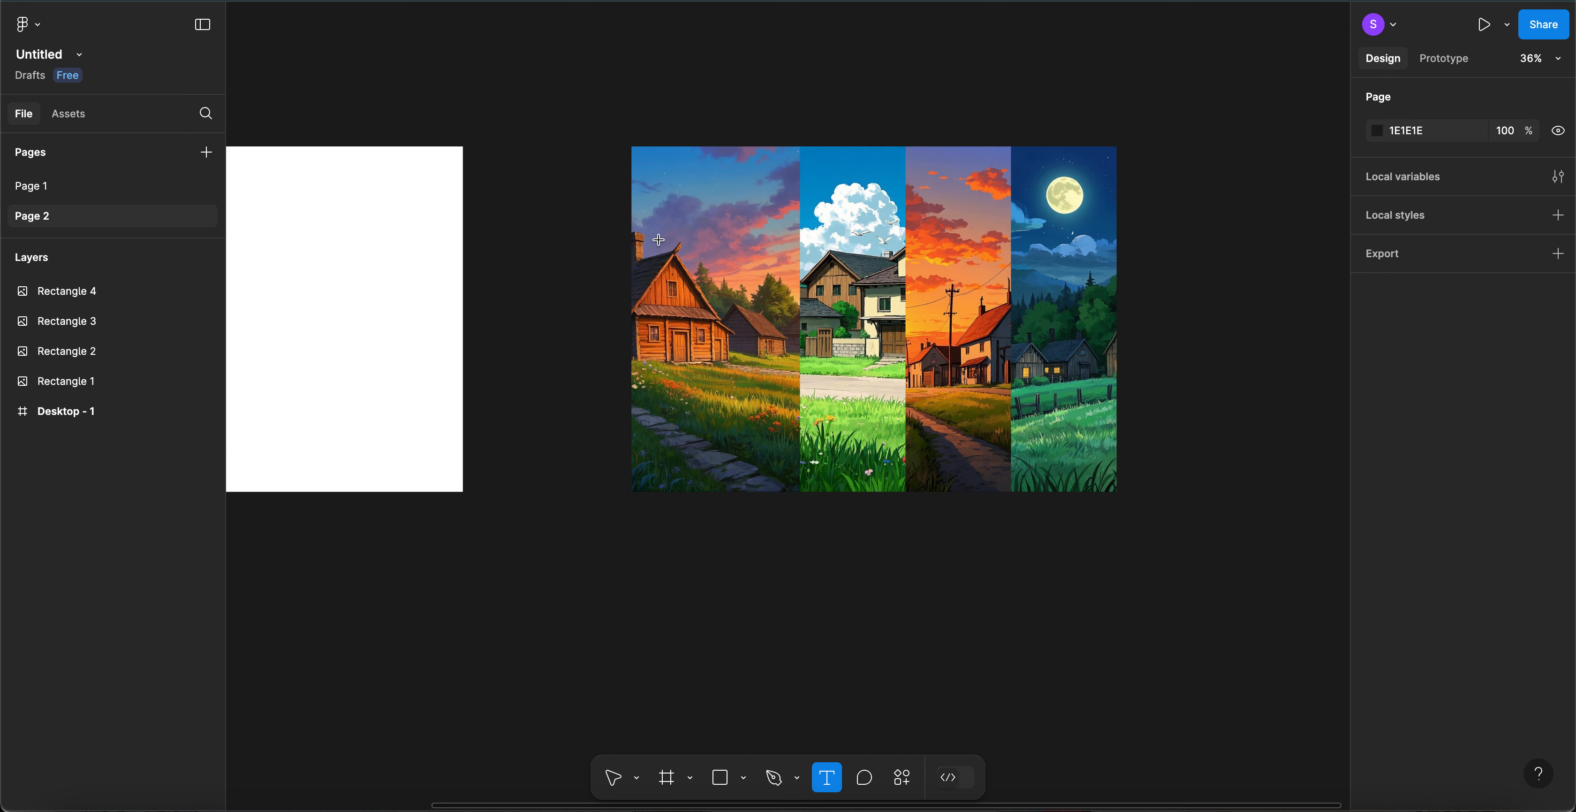
- Add a 'Morning' text box over the first image, set in Poppins Bold
left_click_drag(657, 248, 769, 283)
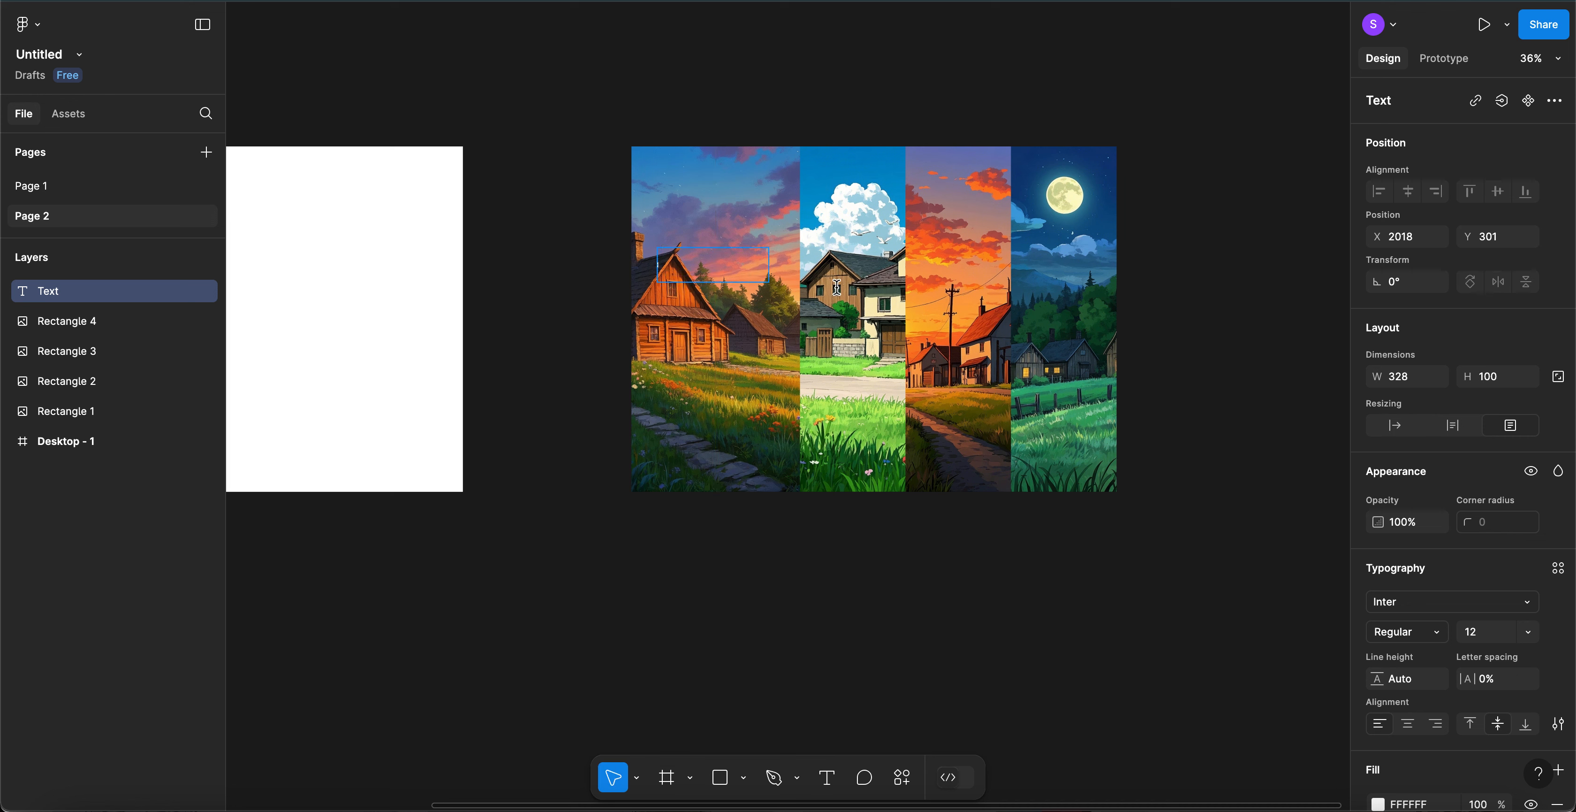
type("Morning")
left_click(1440, 603)
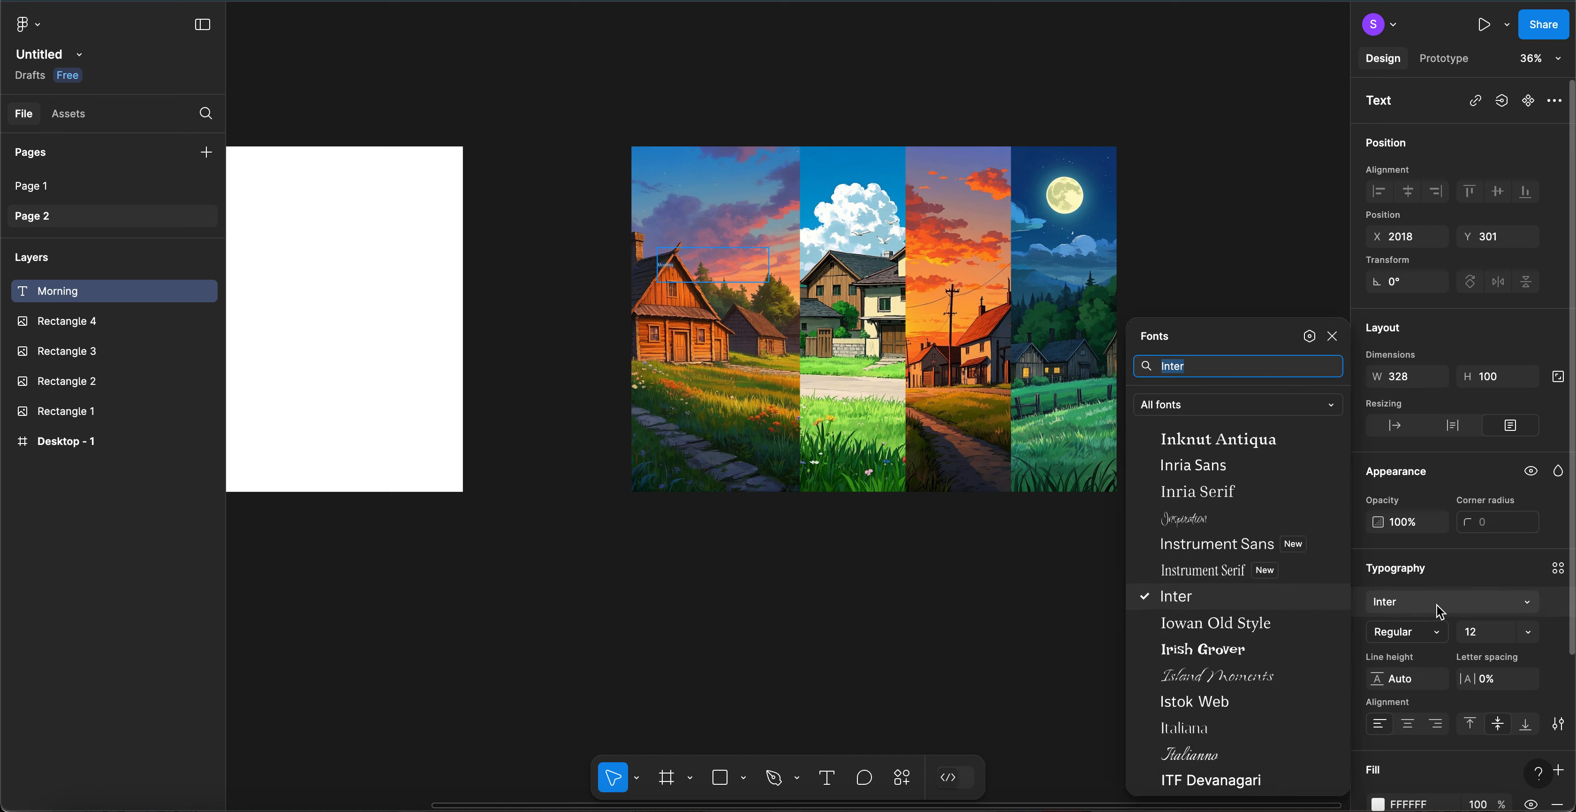
type("pop")
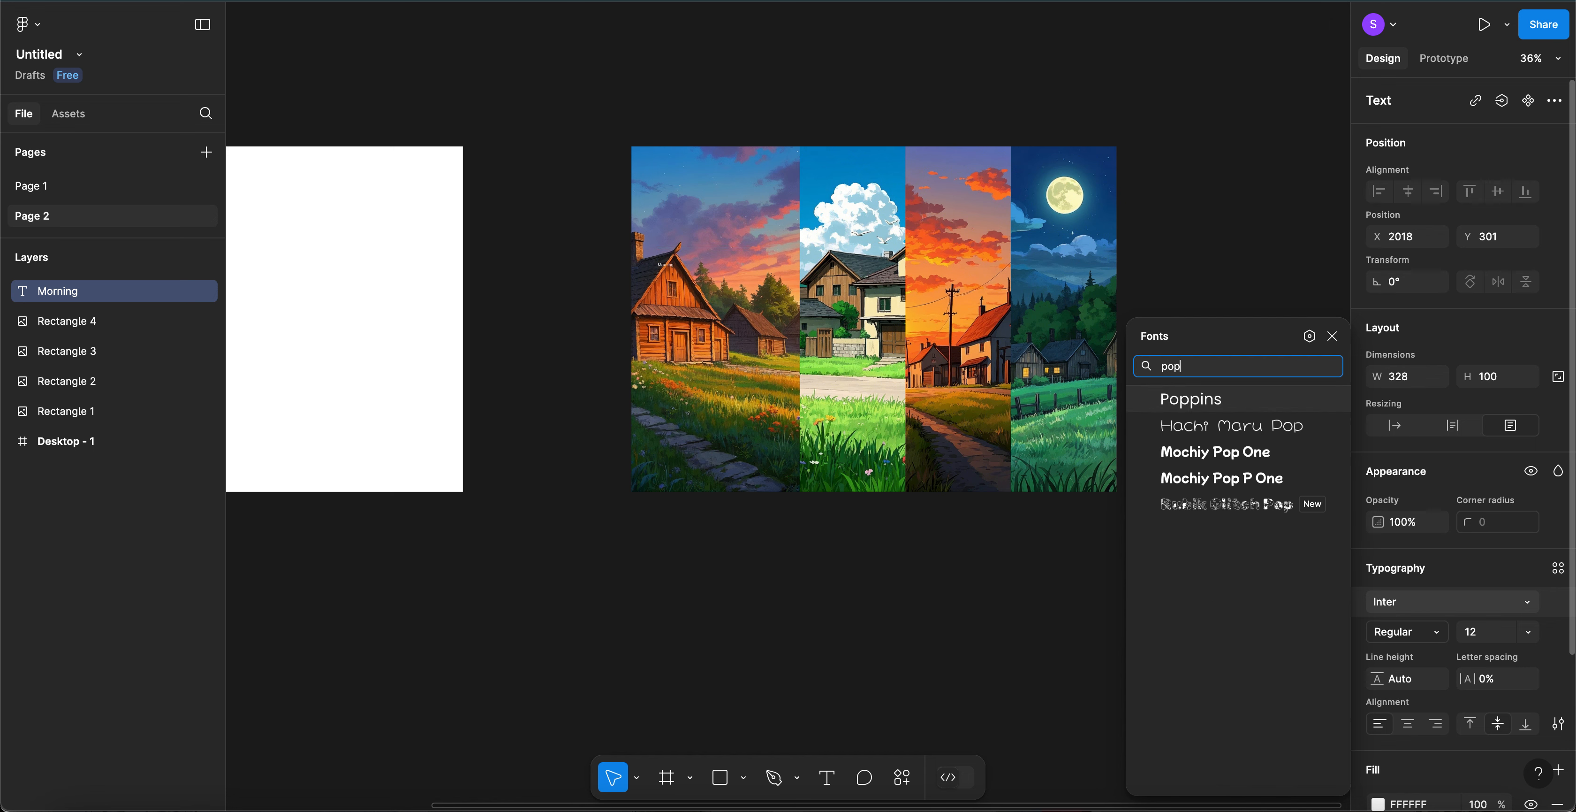
left_click(1219, 409)
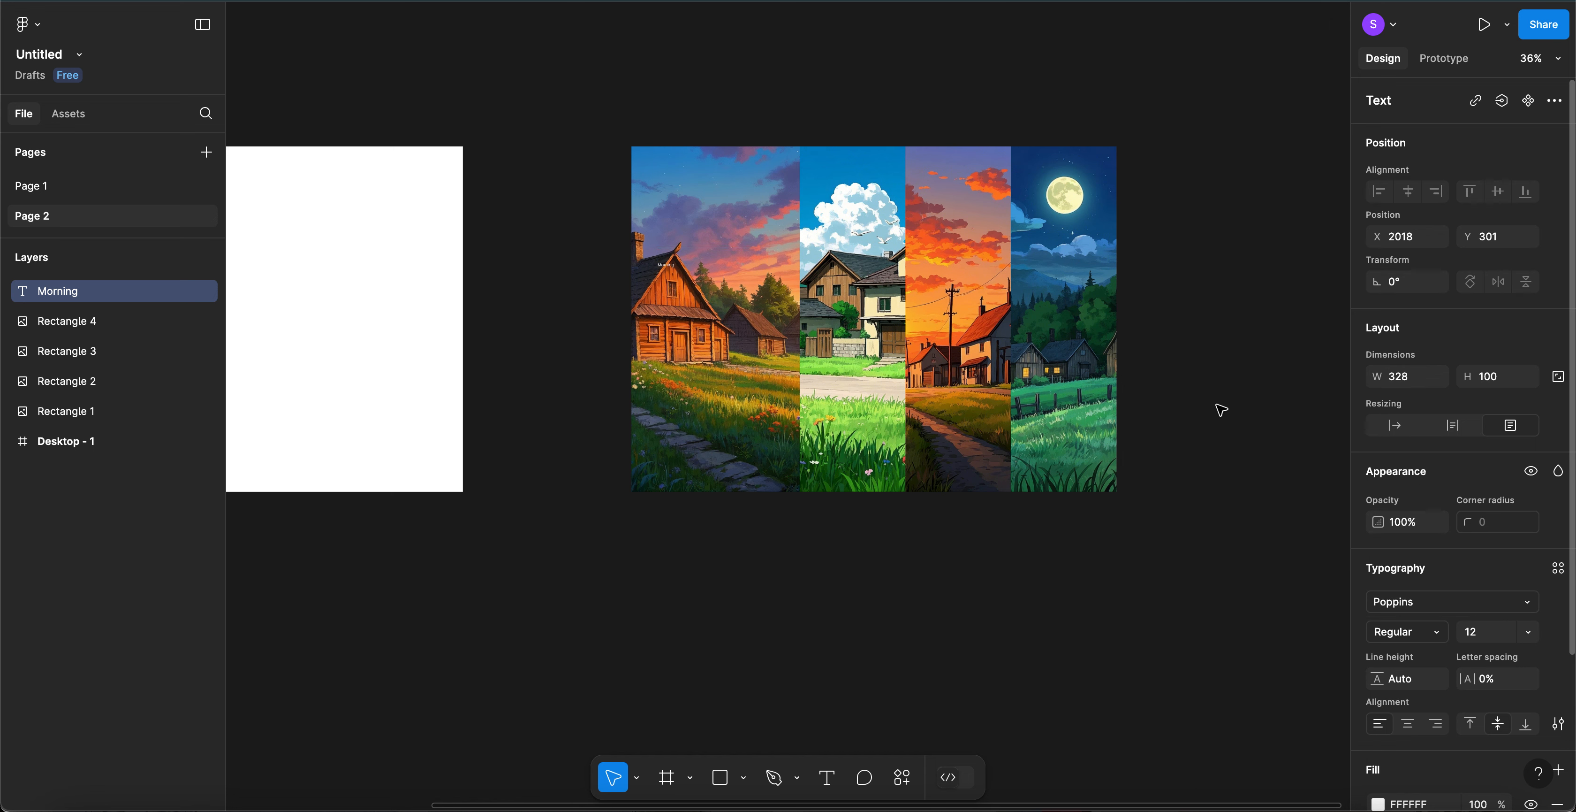
left_click(1420, 639)
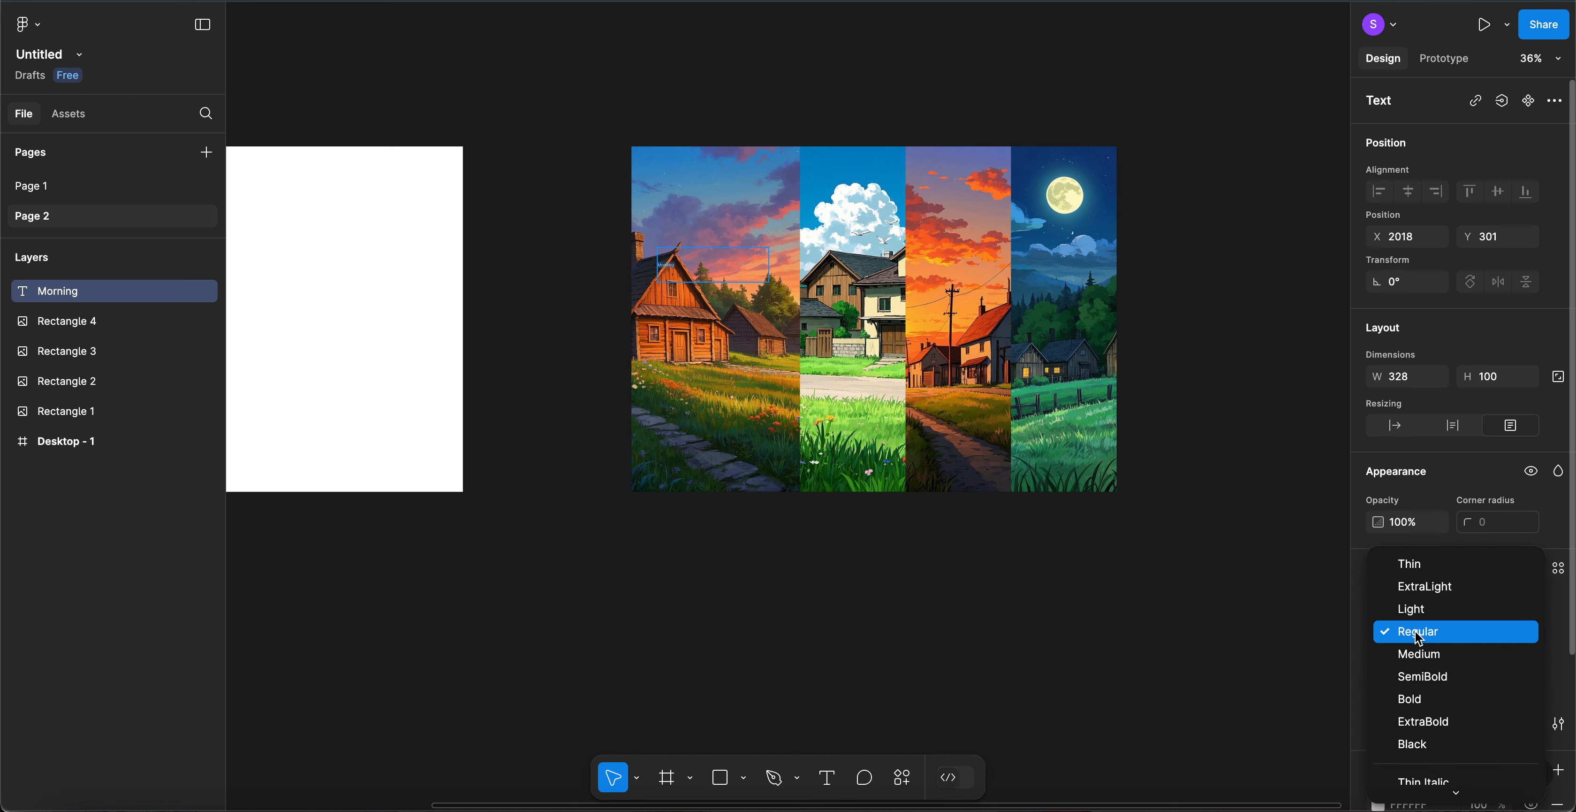
left_click(1412, 700)
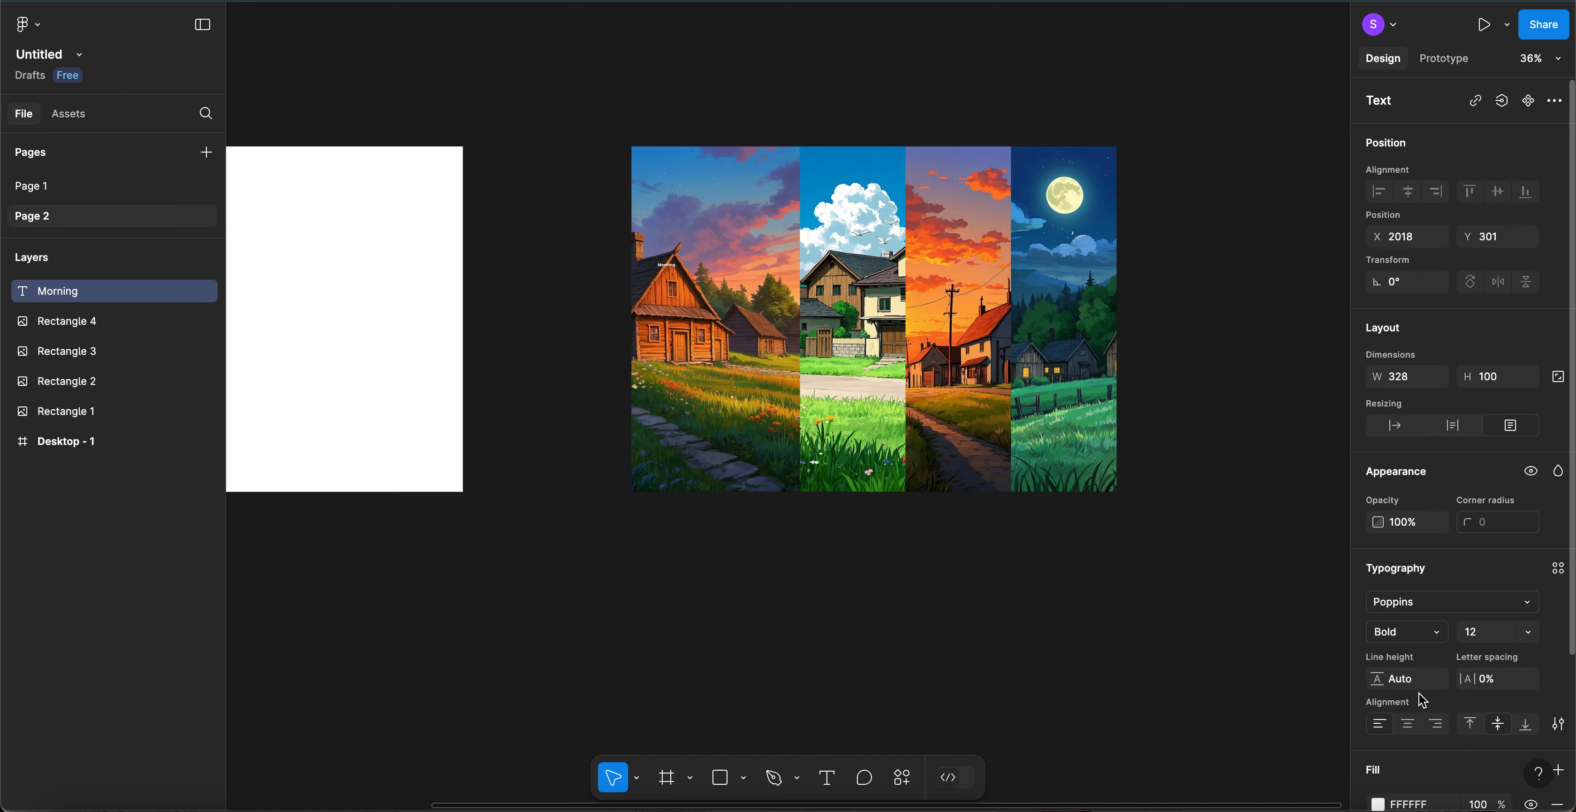
- Set the Morning title's font size to 62
left_click(1487, 634)
key("shift+Up")
key("shift+Up")
key("shift+Up")
key("shift+Up")
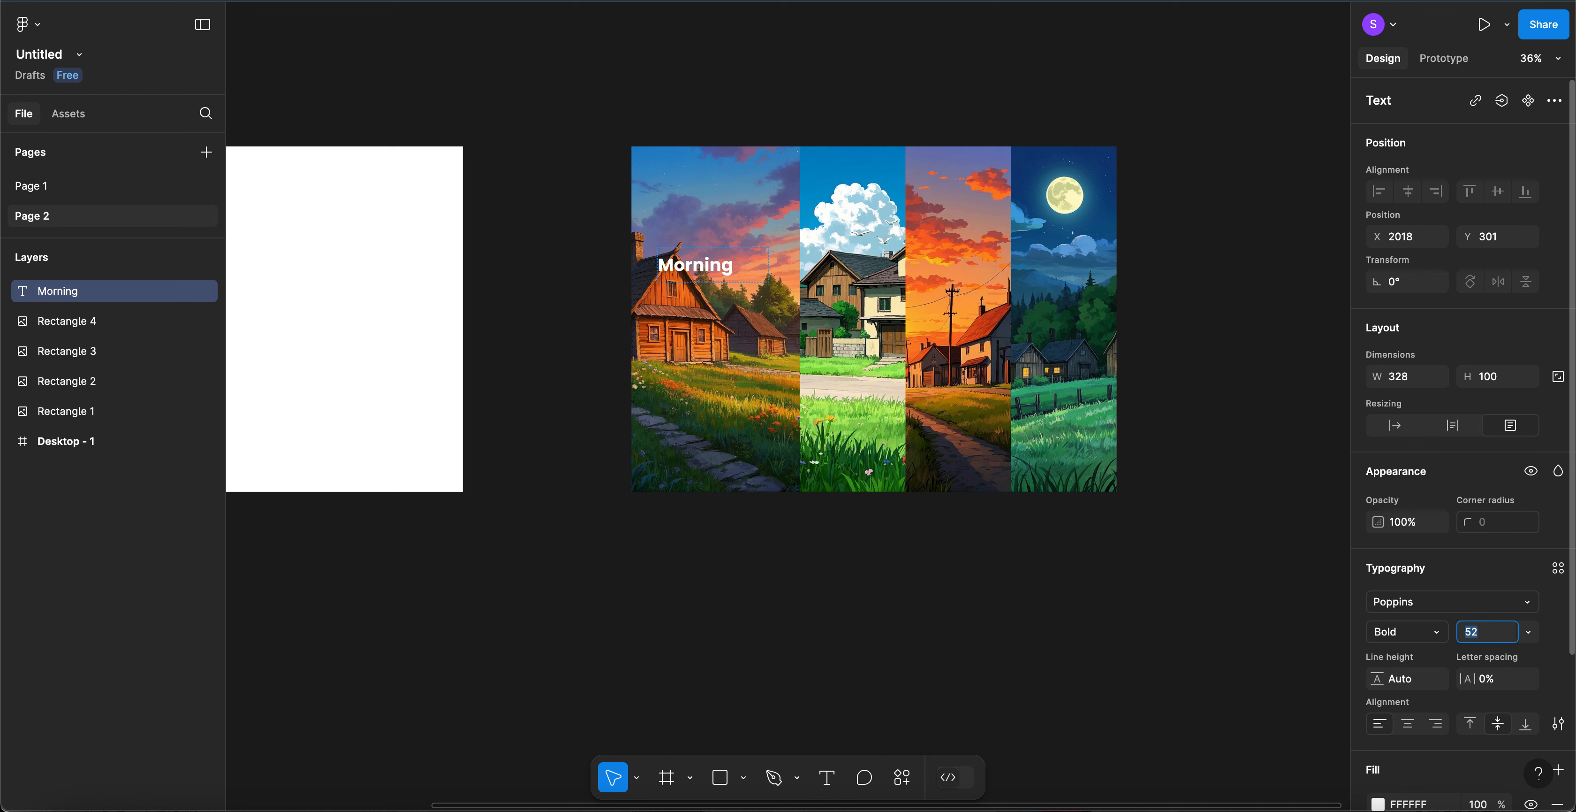
key("shift+Up")
key("shift+Up")
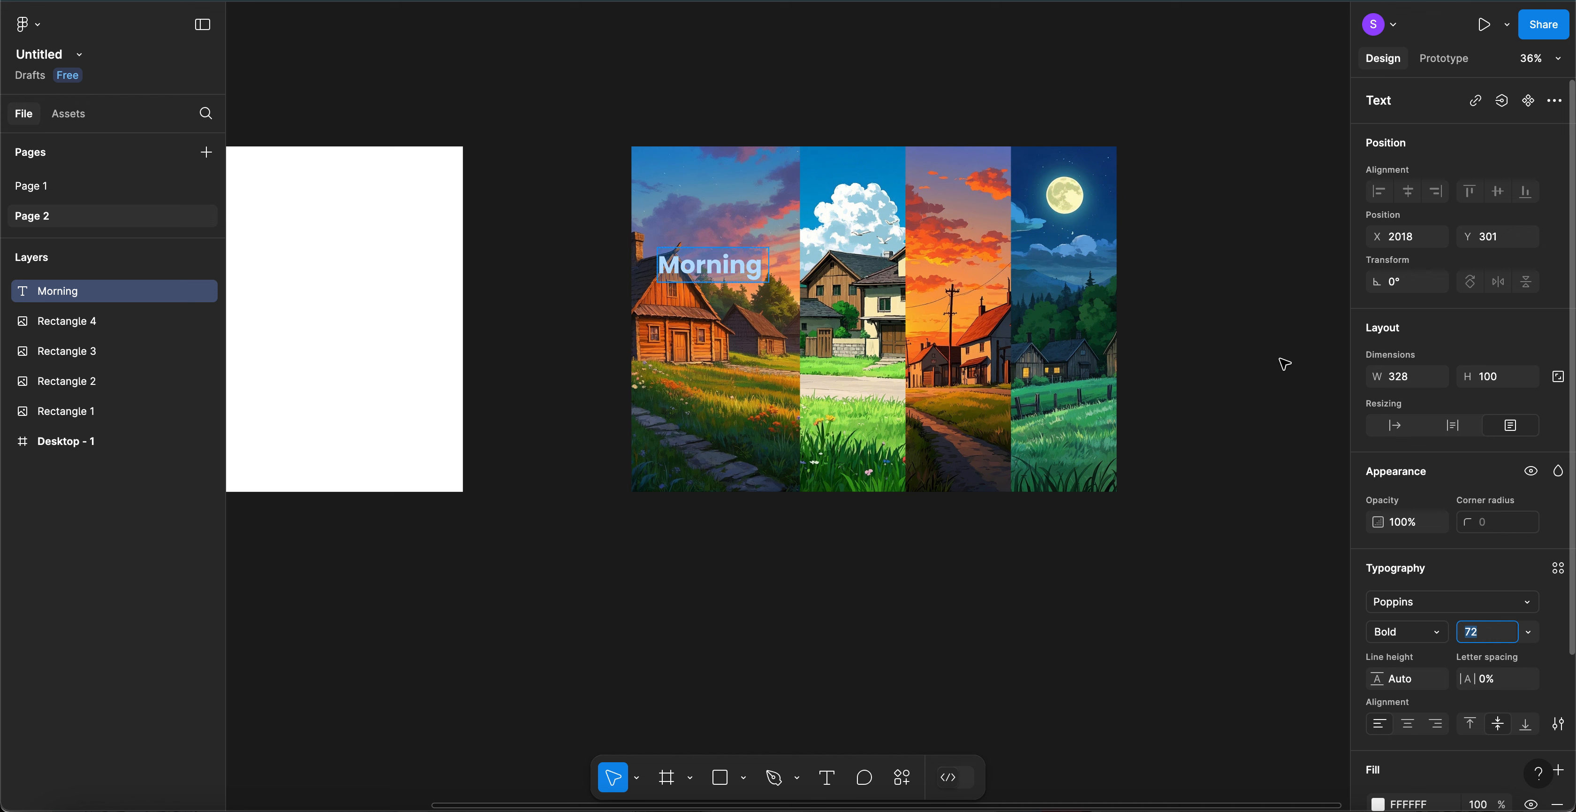
key("Escape")
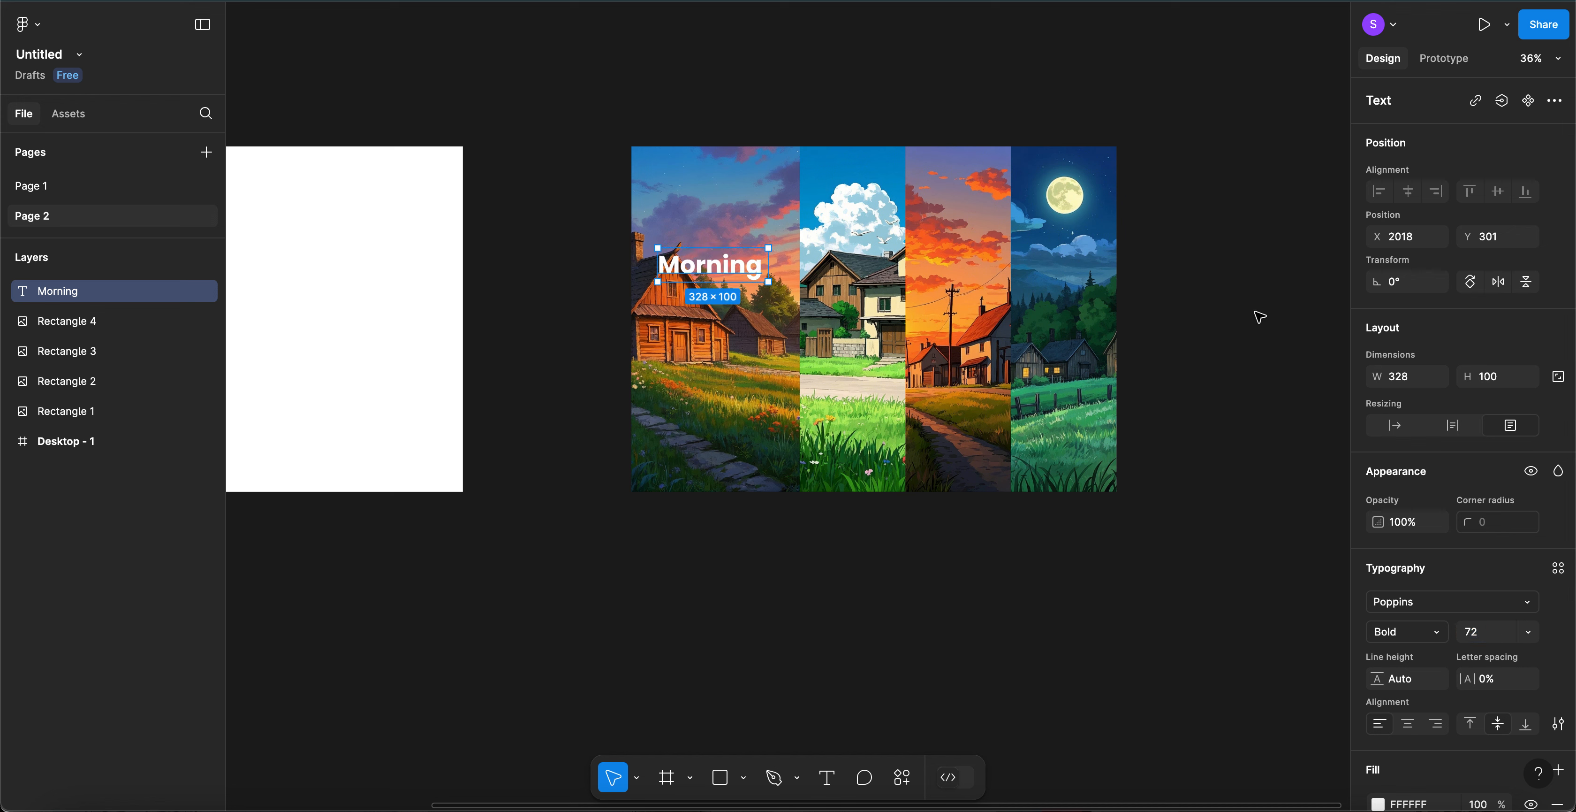
left_click(1484, 636)
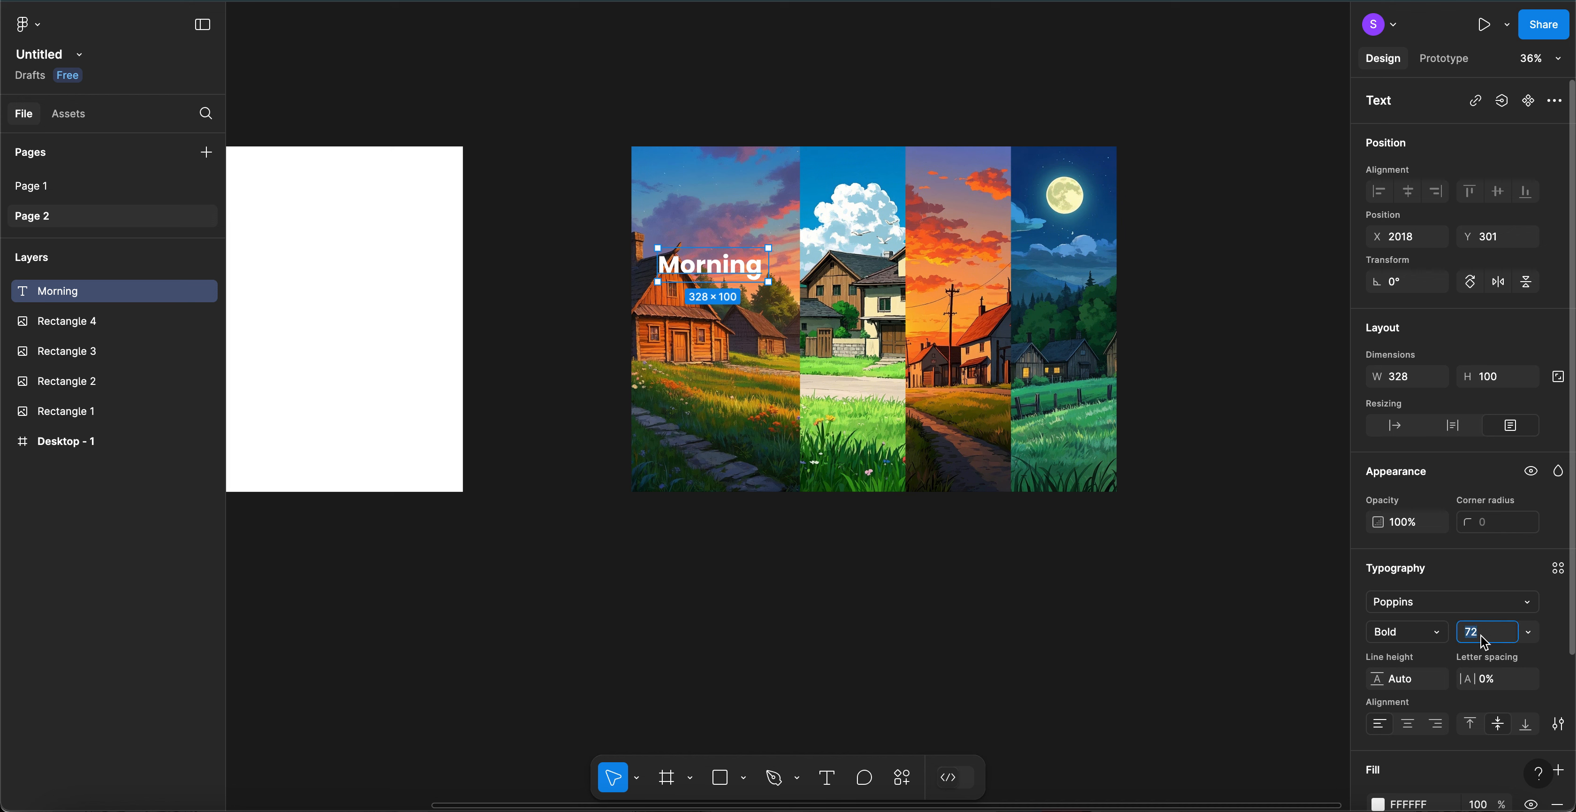
double_click(711, 270)
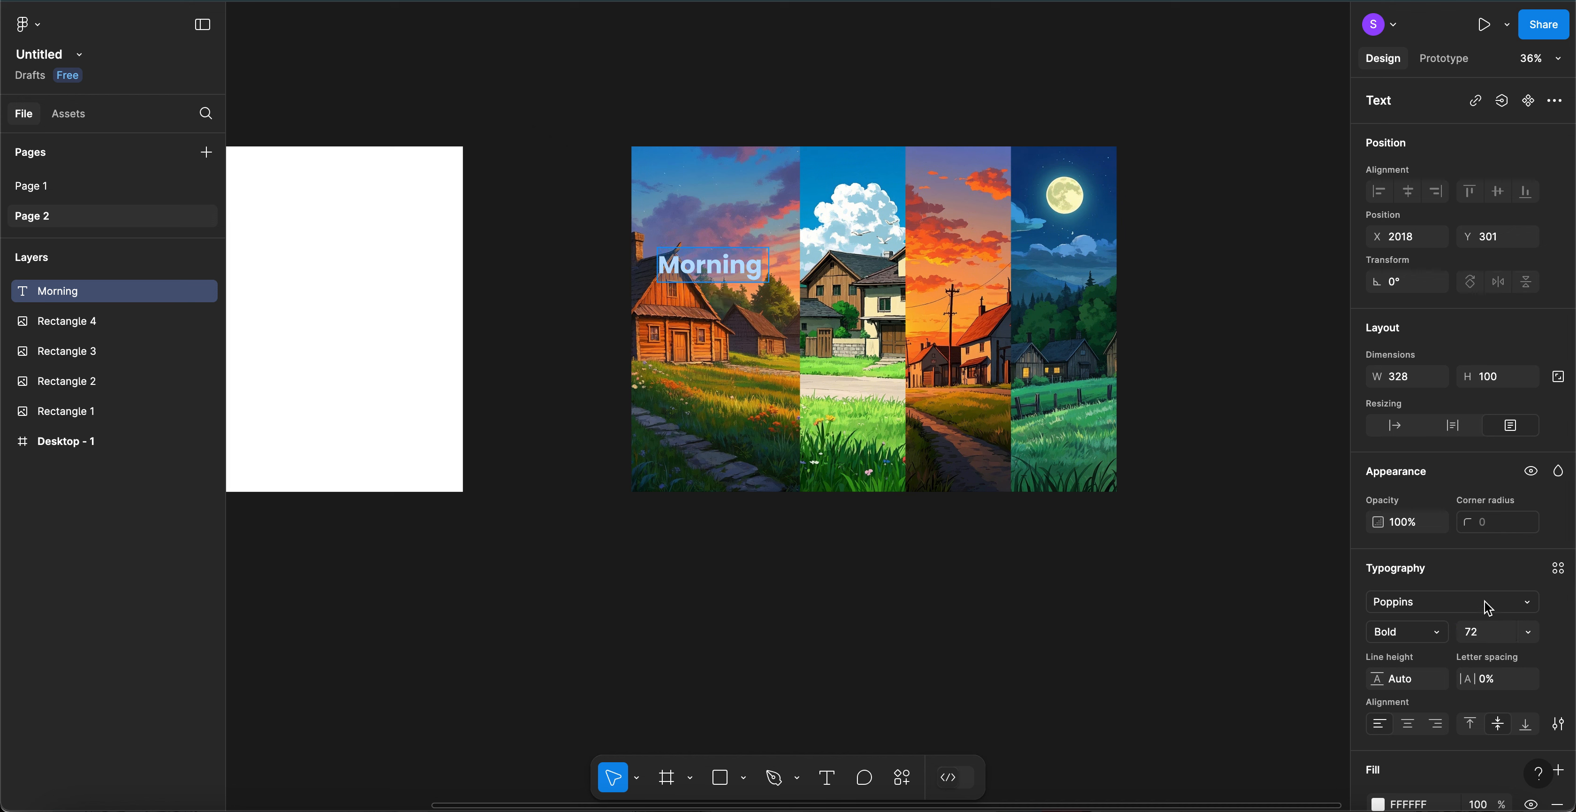
left_click(1478, 636)
type("62")
key("Return")
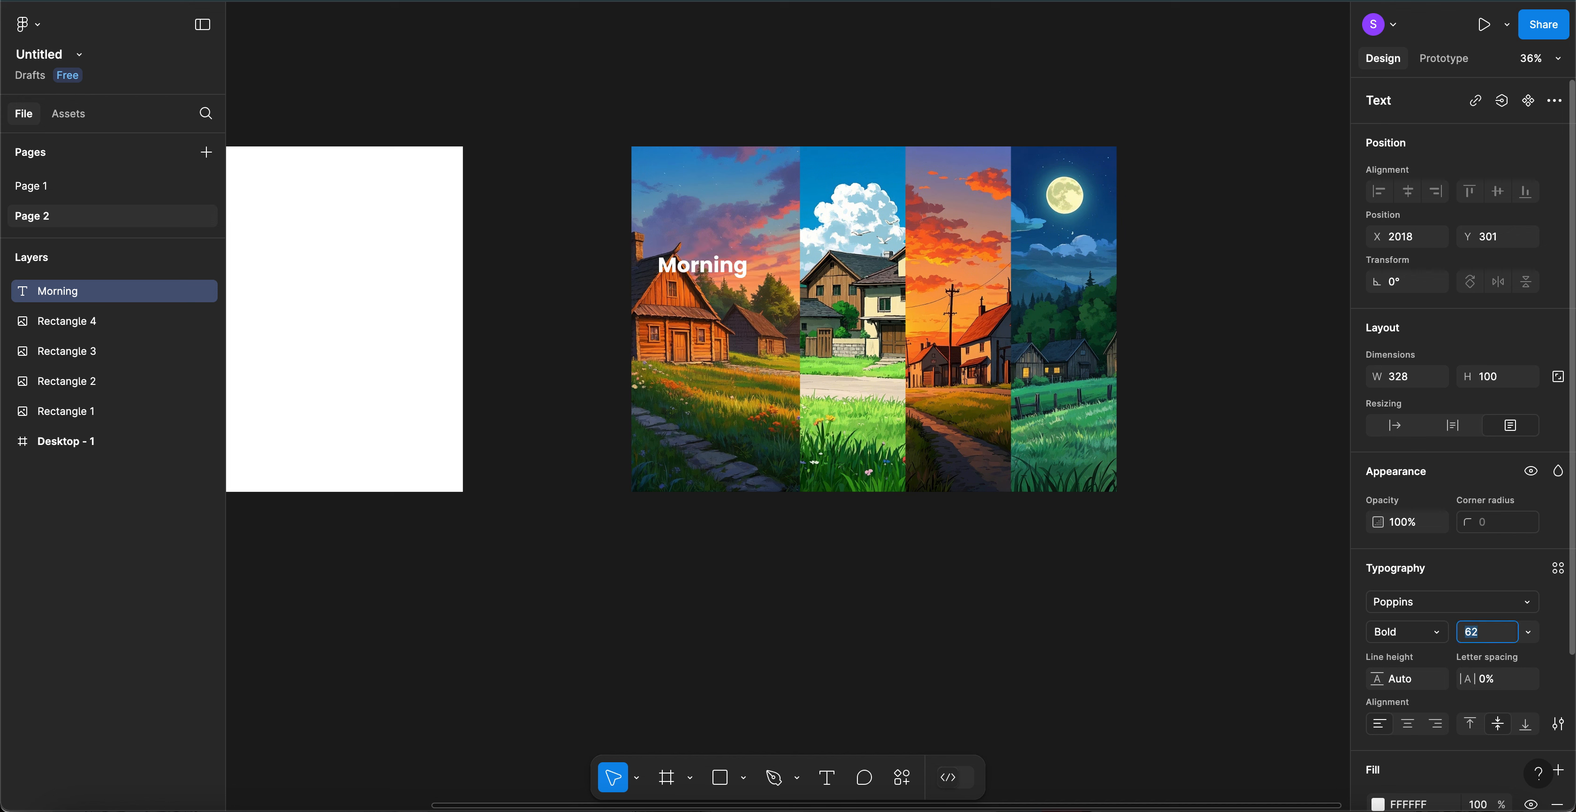
type("52")
key("Return")
key("shift+Up")
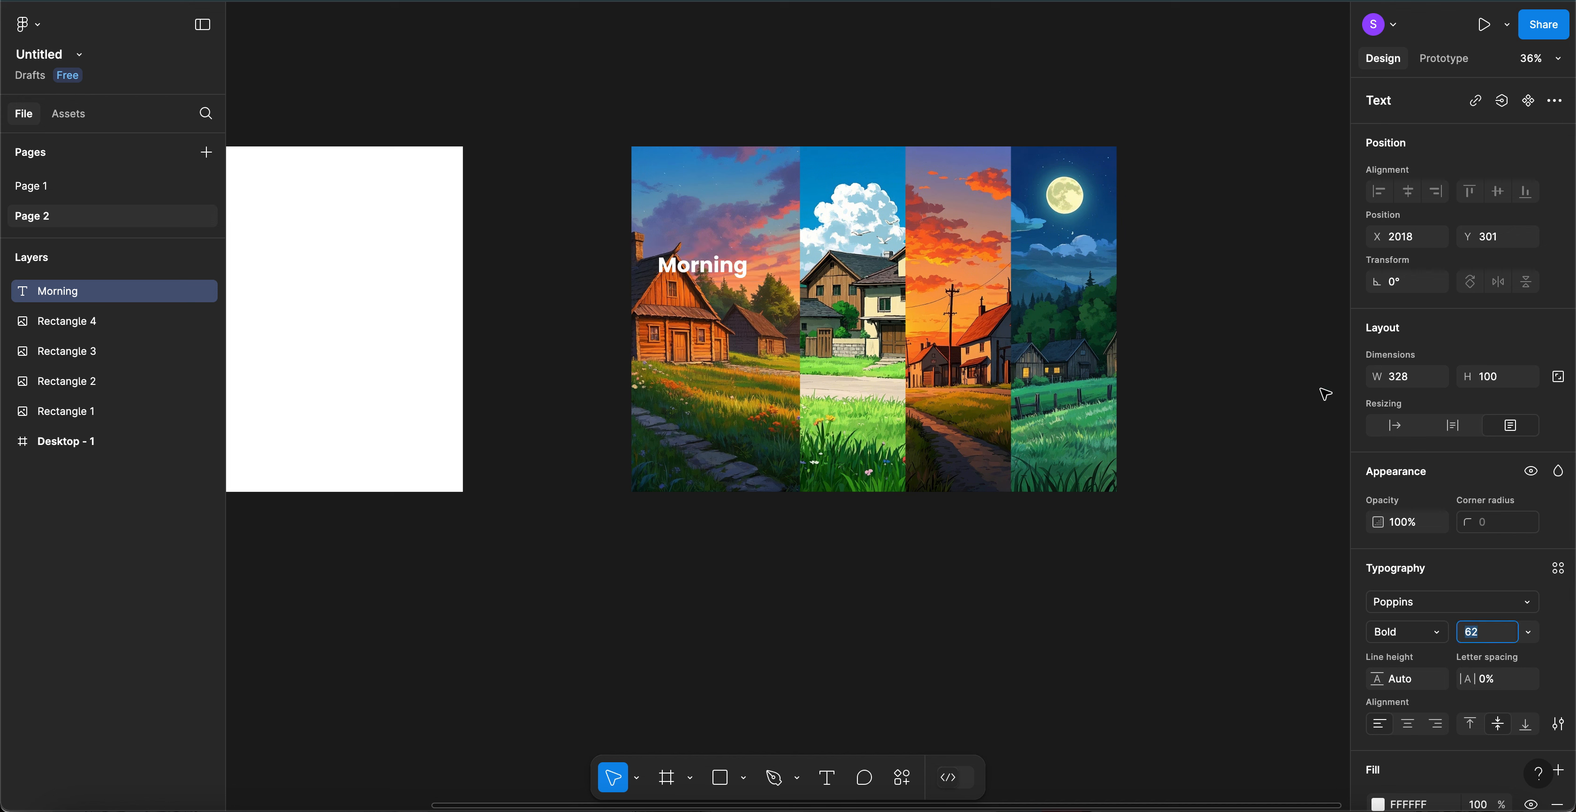
key("Escape")
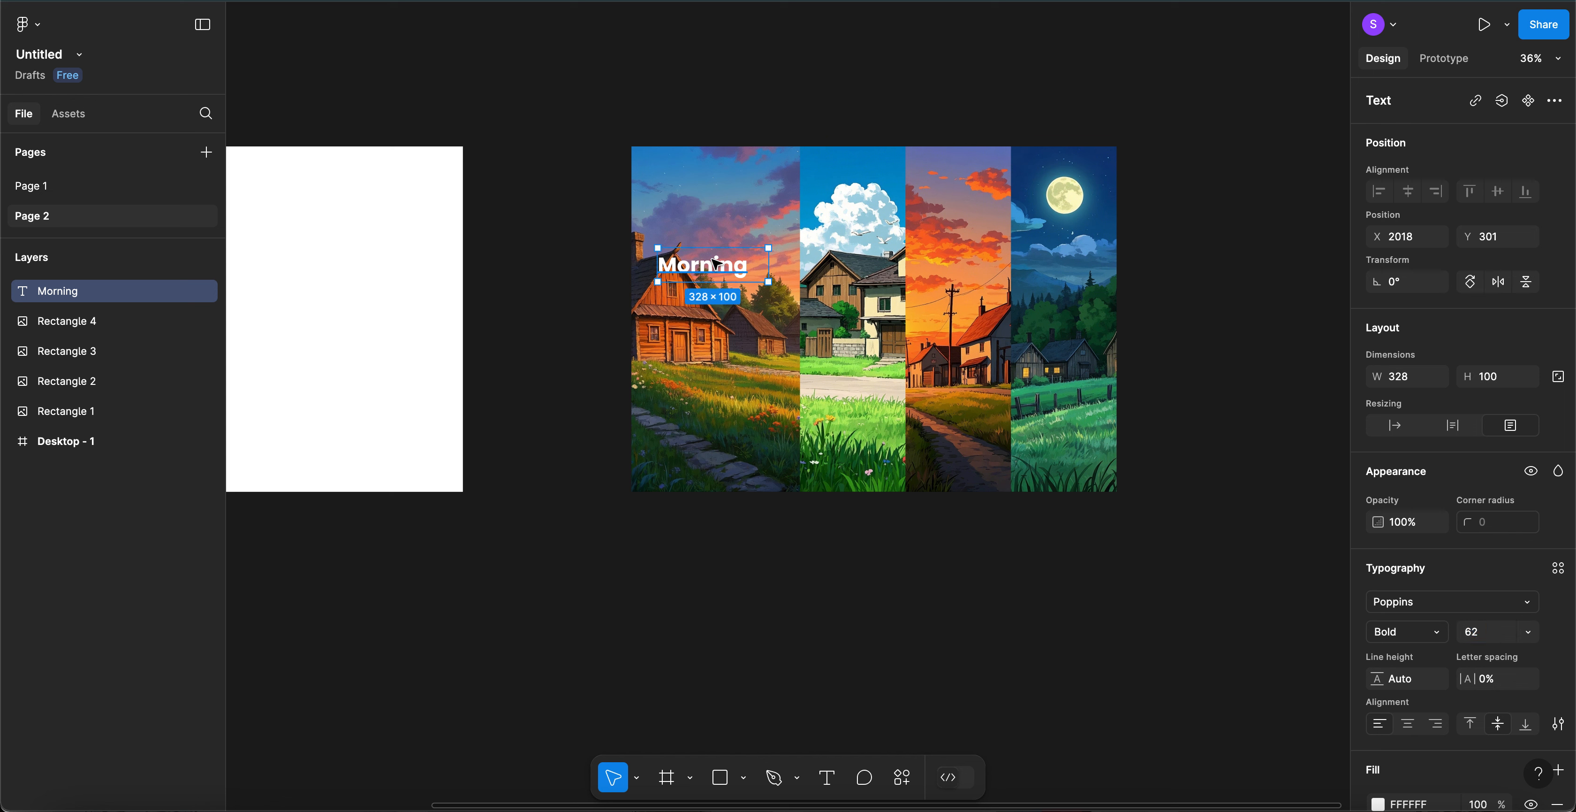
- Lower the Morning title, duplicate it, and place the copy just below the original
left_click_drag(713, 278, 705, 299)
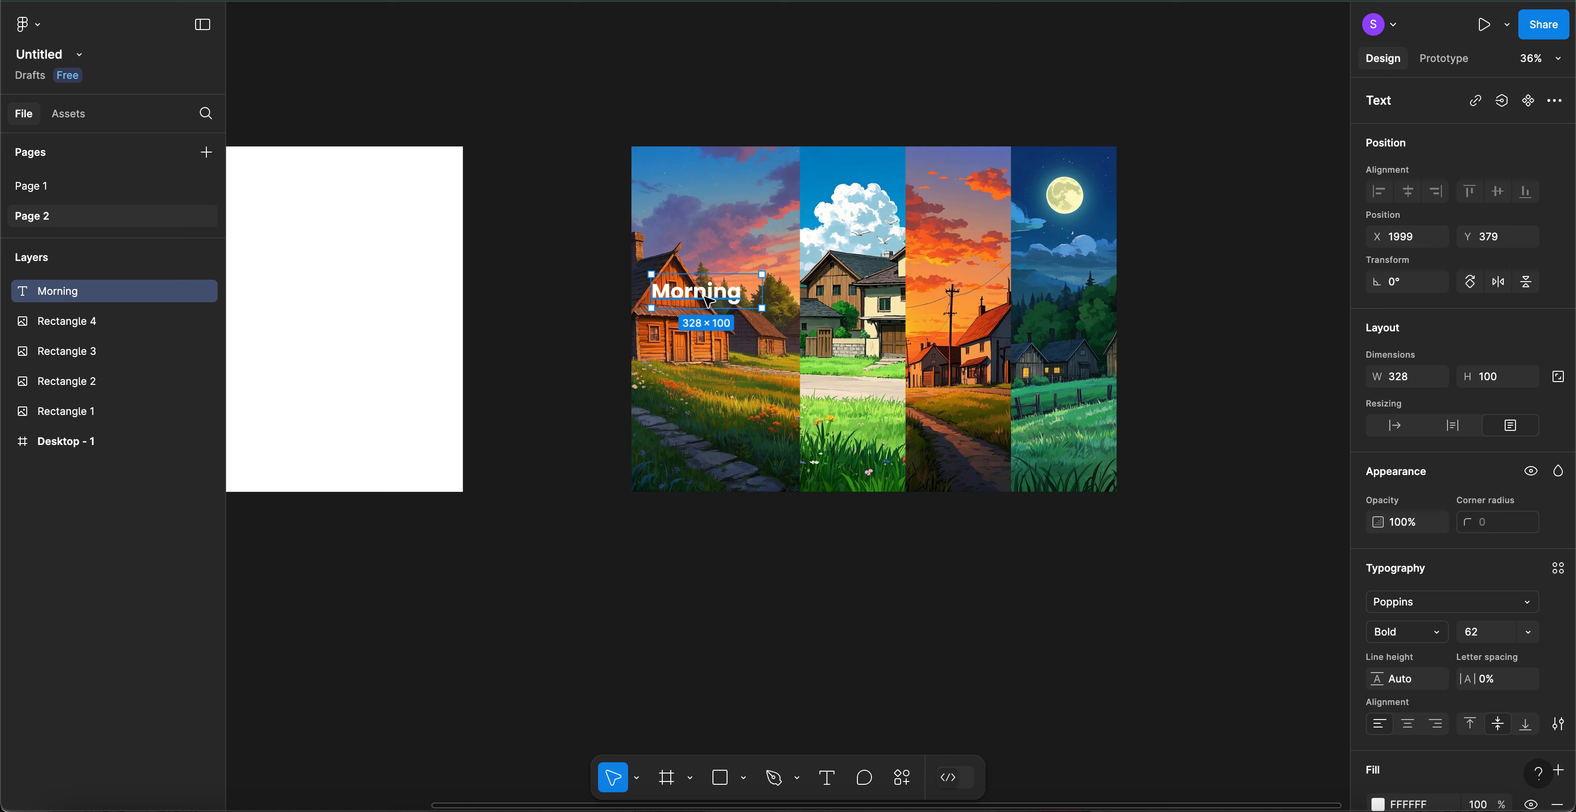
key("ctrl+d")
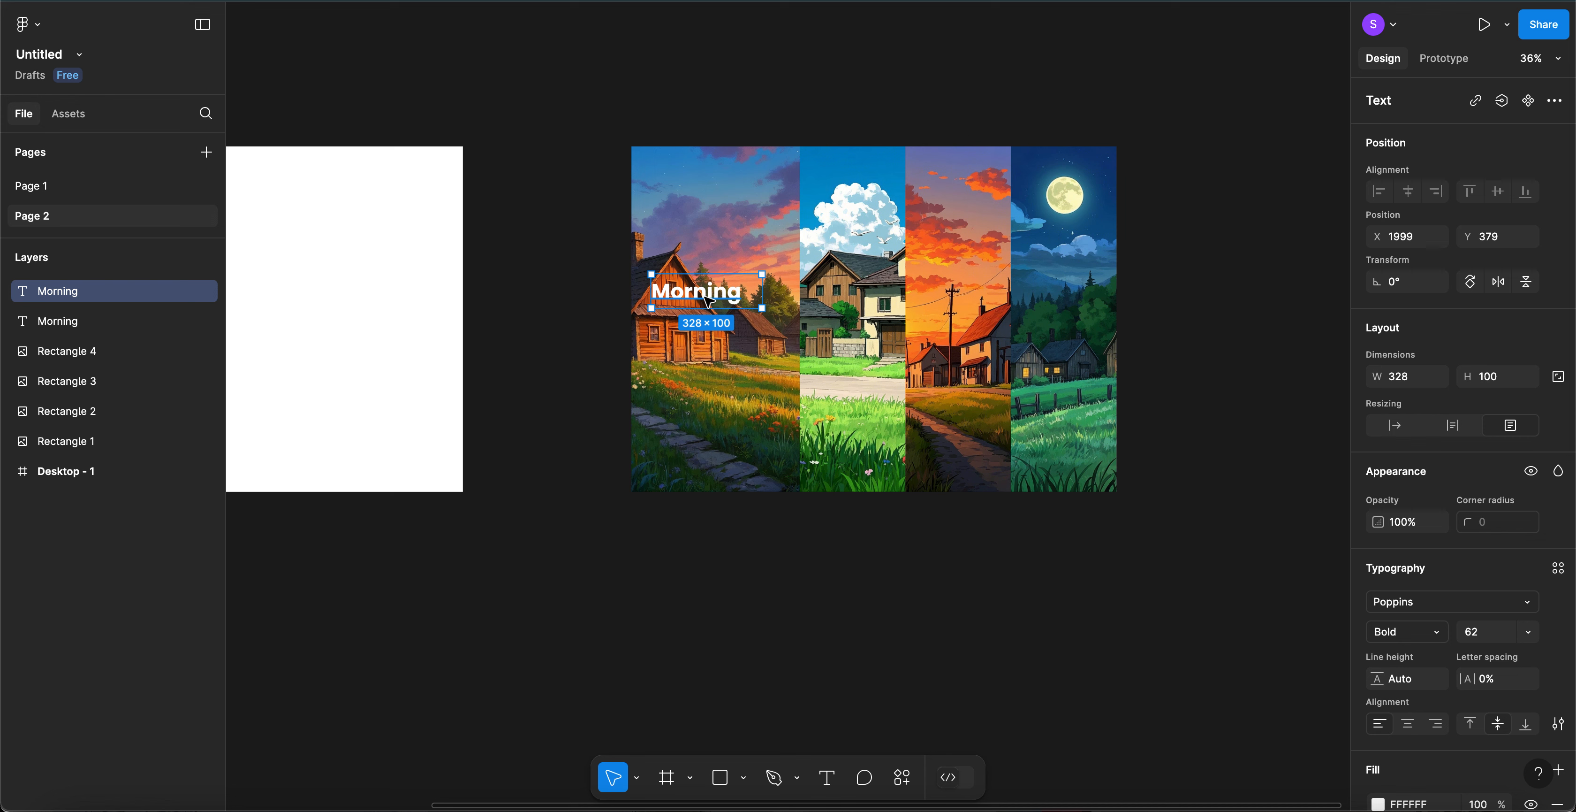
left_click_drag(708, 299, 714, 342)
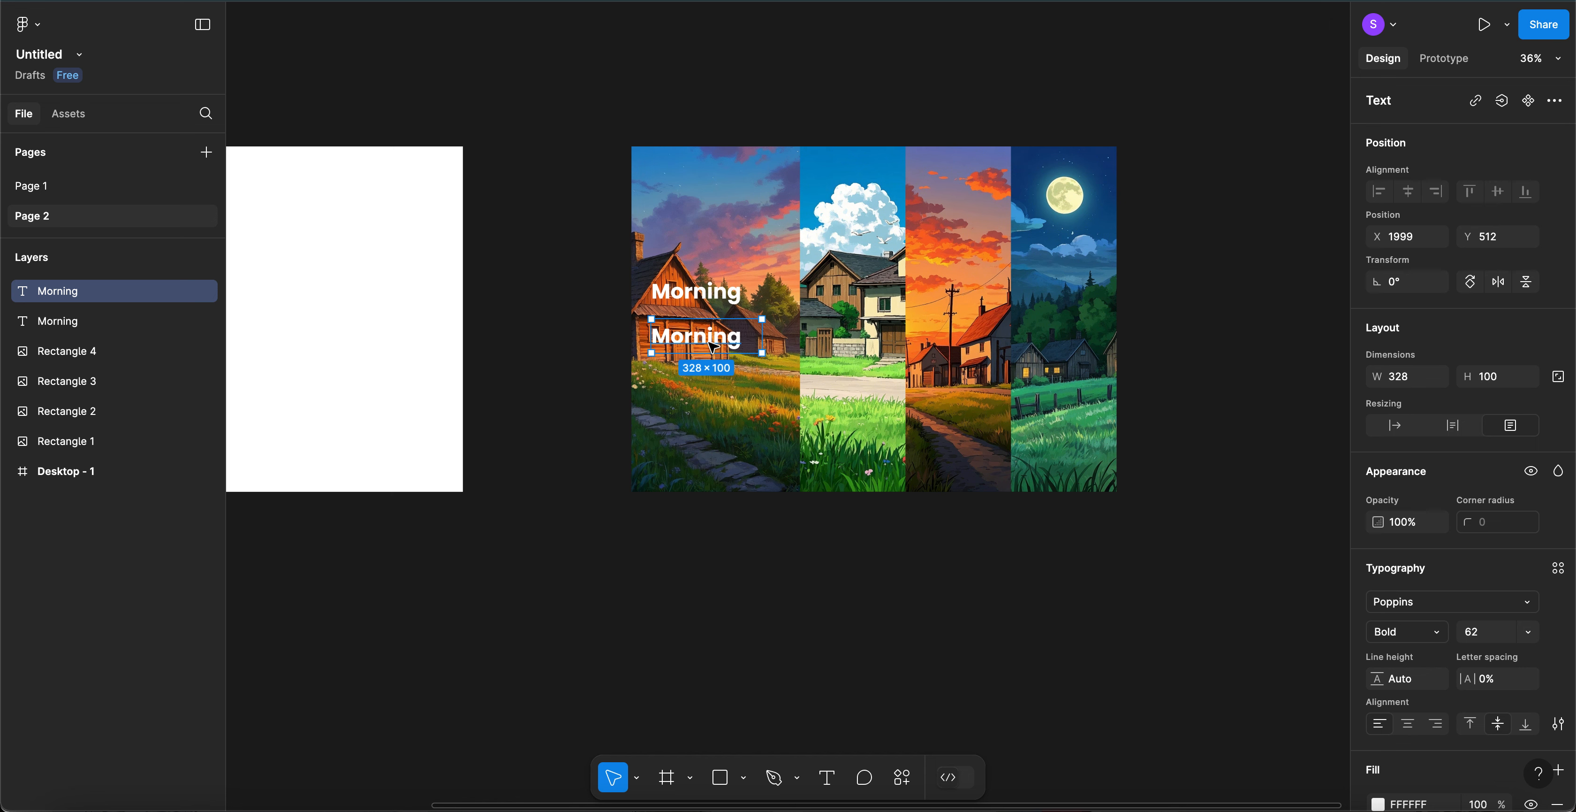
left_click(81, 191)
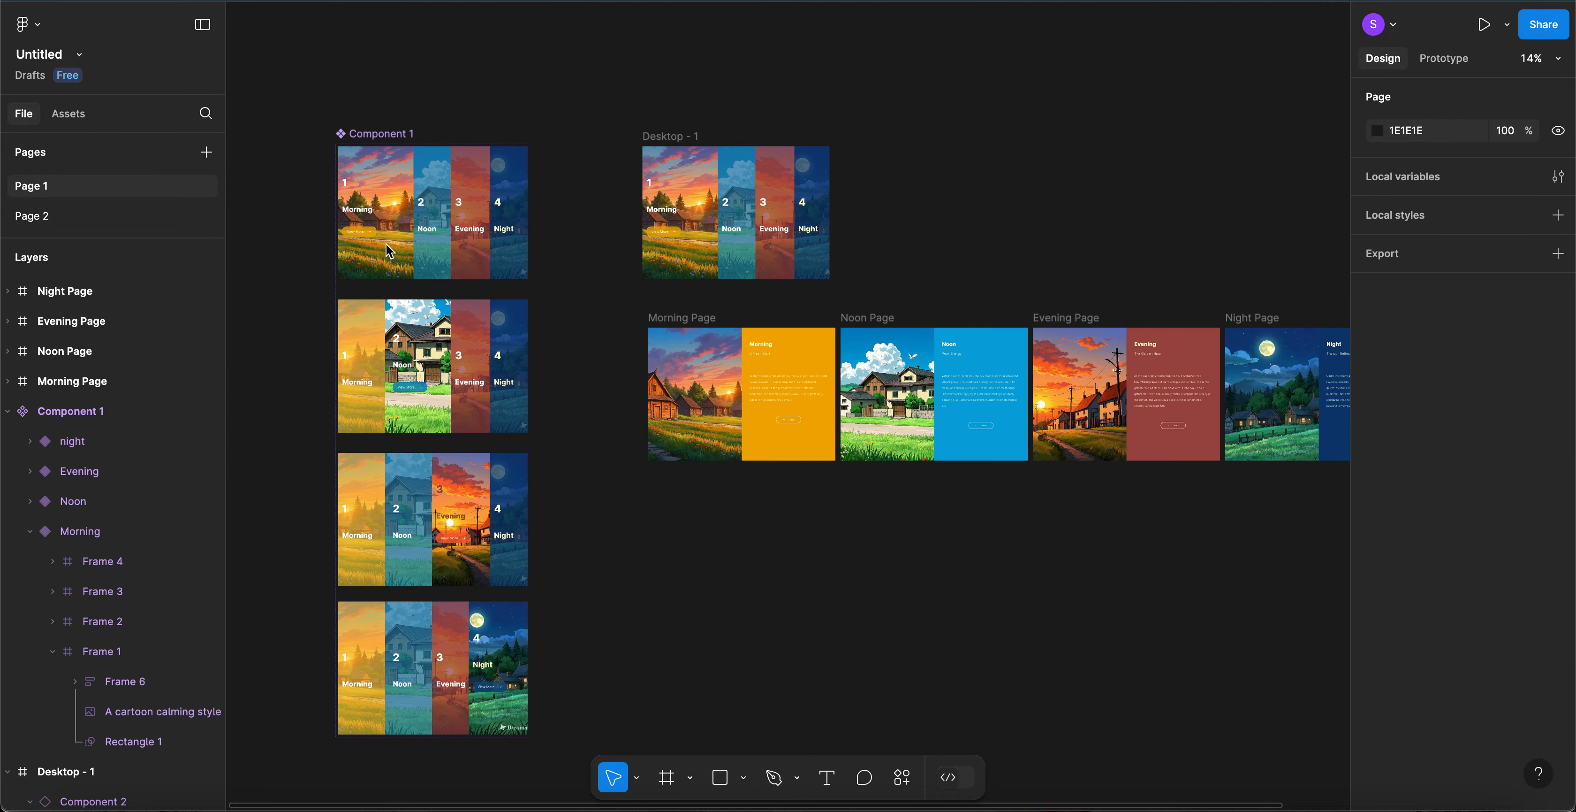
scroll(393, 241, "up", 5)
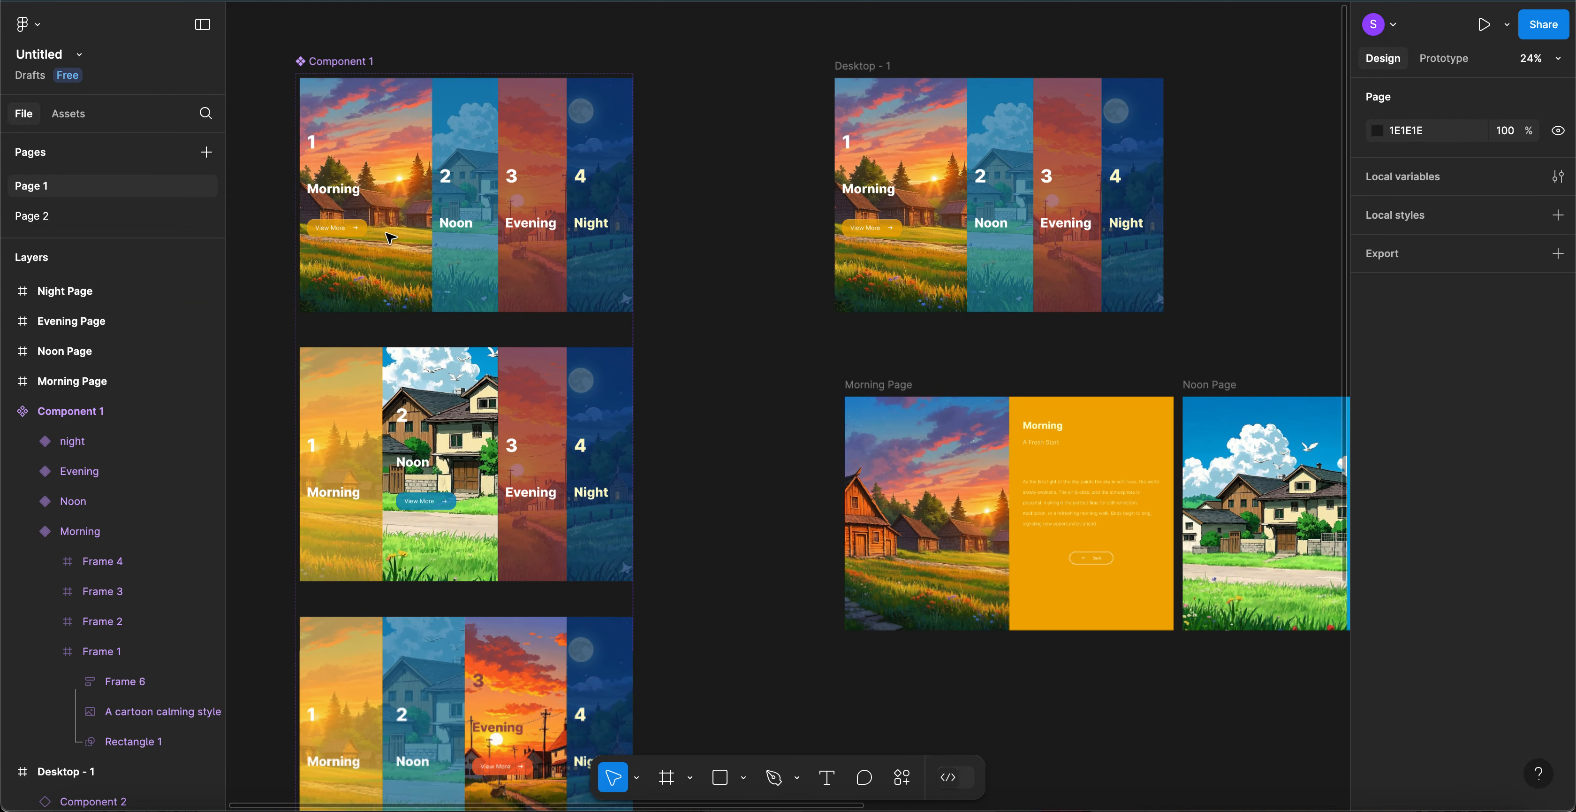
left_click(325, 147)
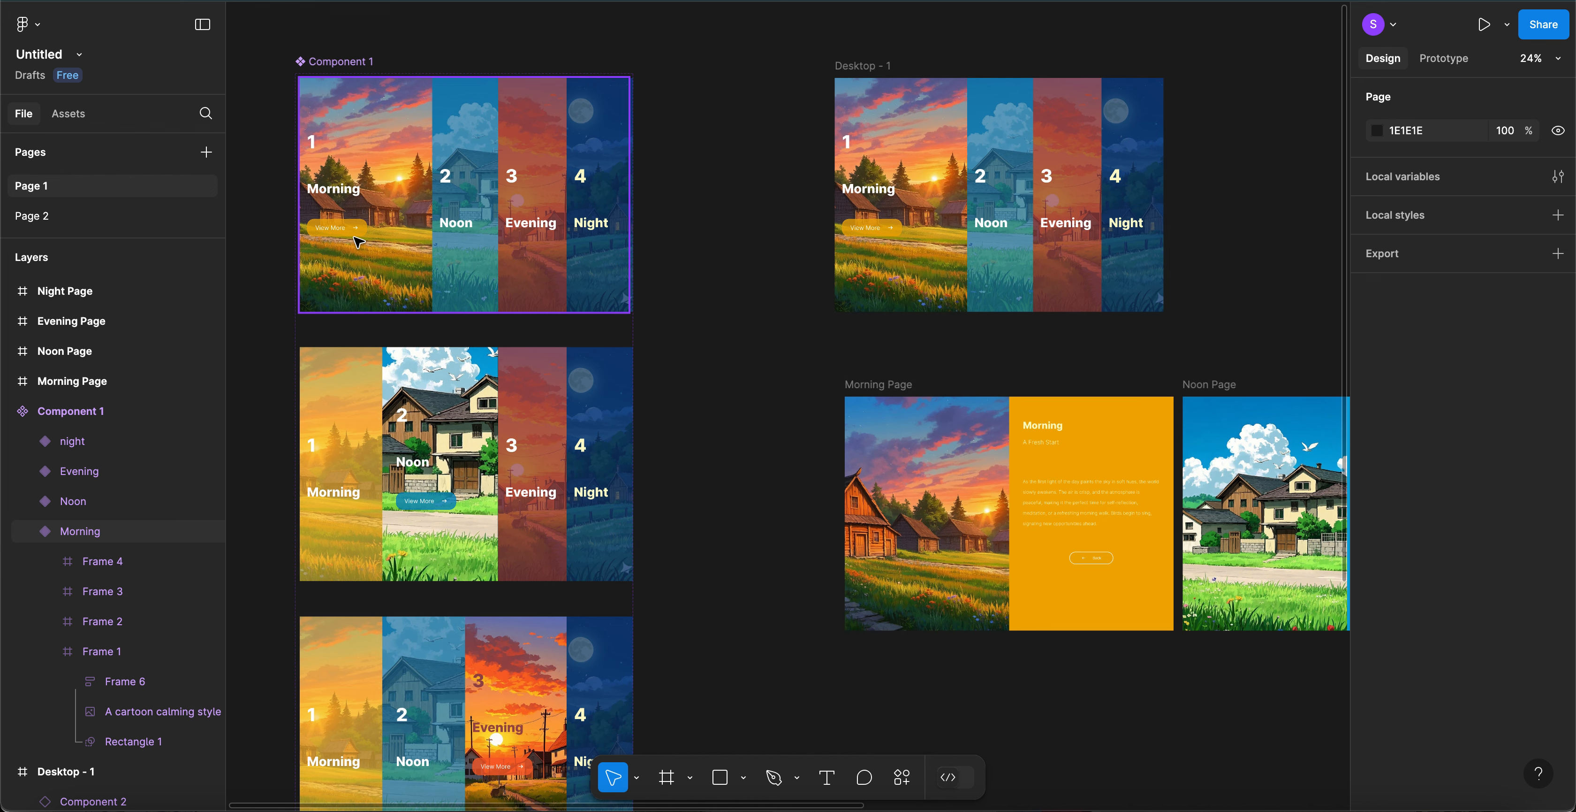
left_click(70, 219)
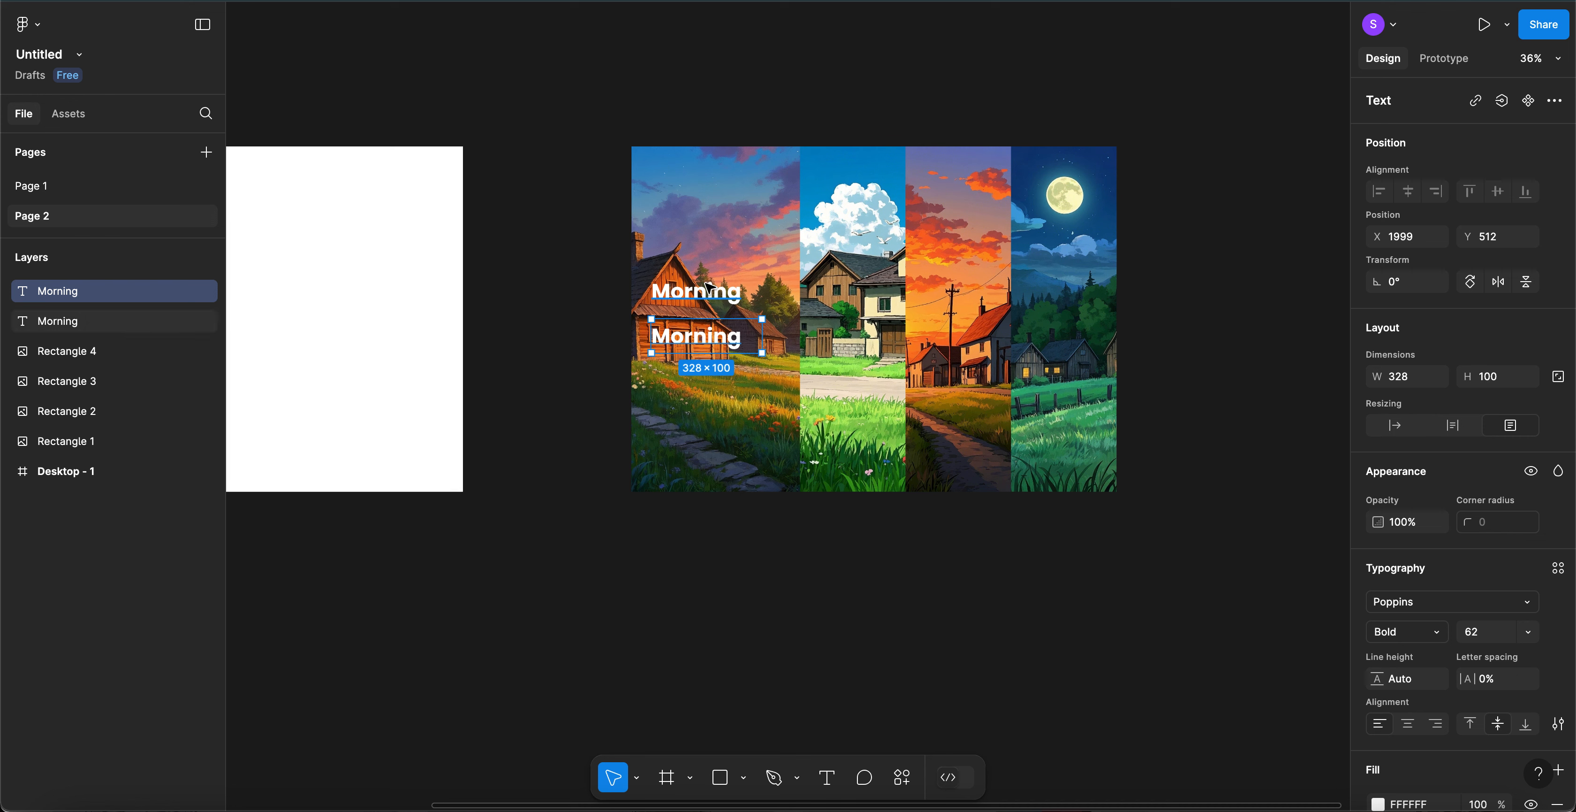
- Duplicate the upper Morning title, move the copy above, and change its text to '1'
left_click(705, 296)
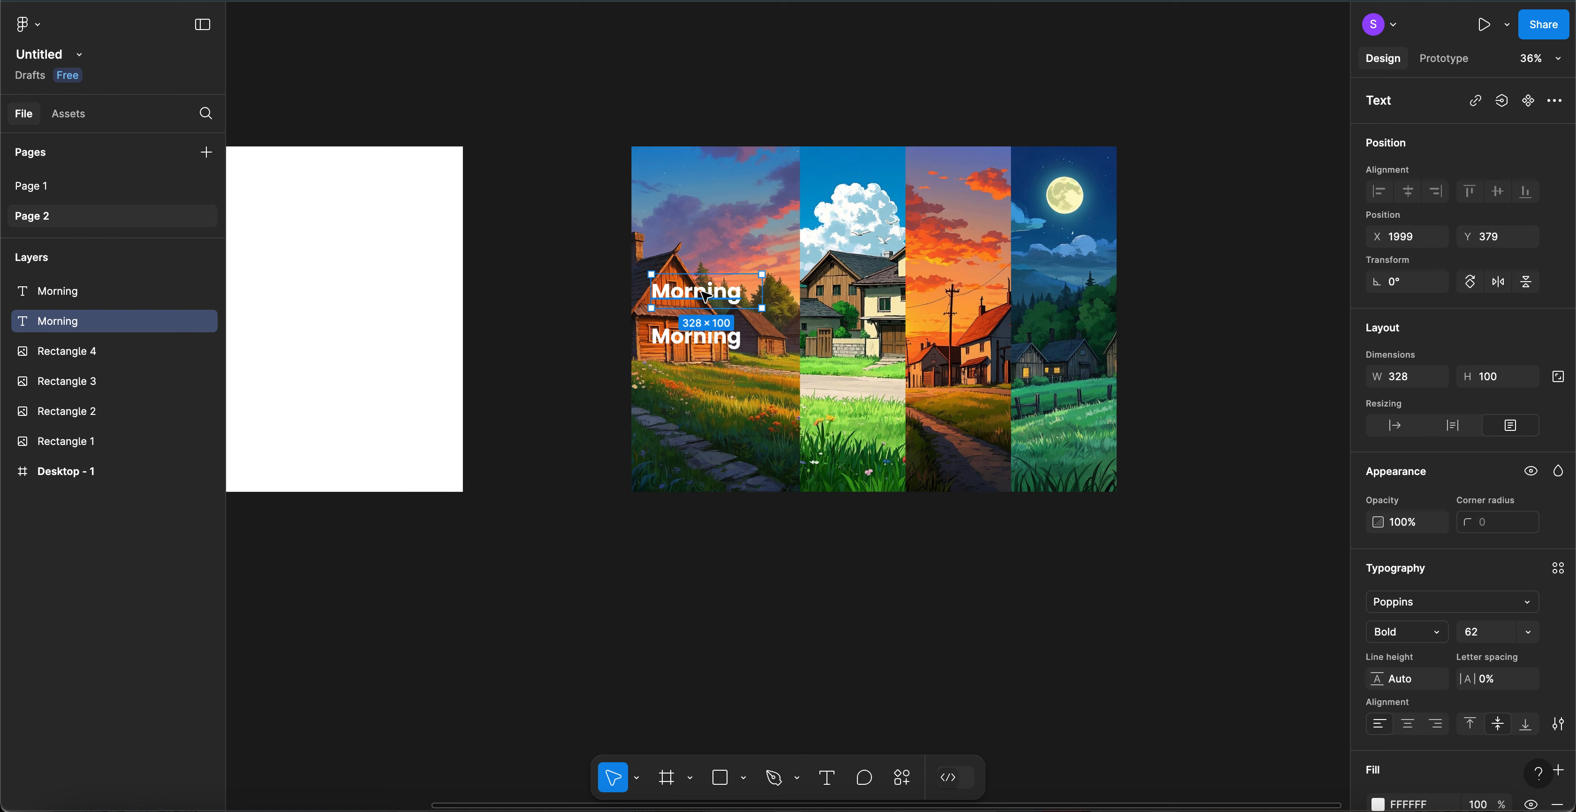
key("ctrl+d")
left_click_drag(702, 292, 707, 251)
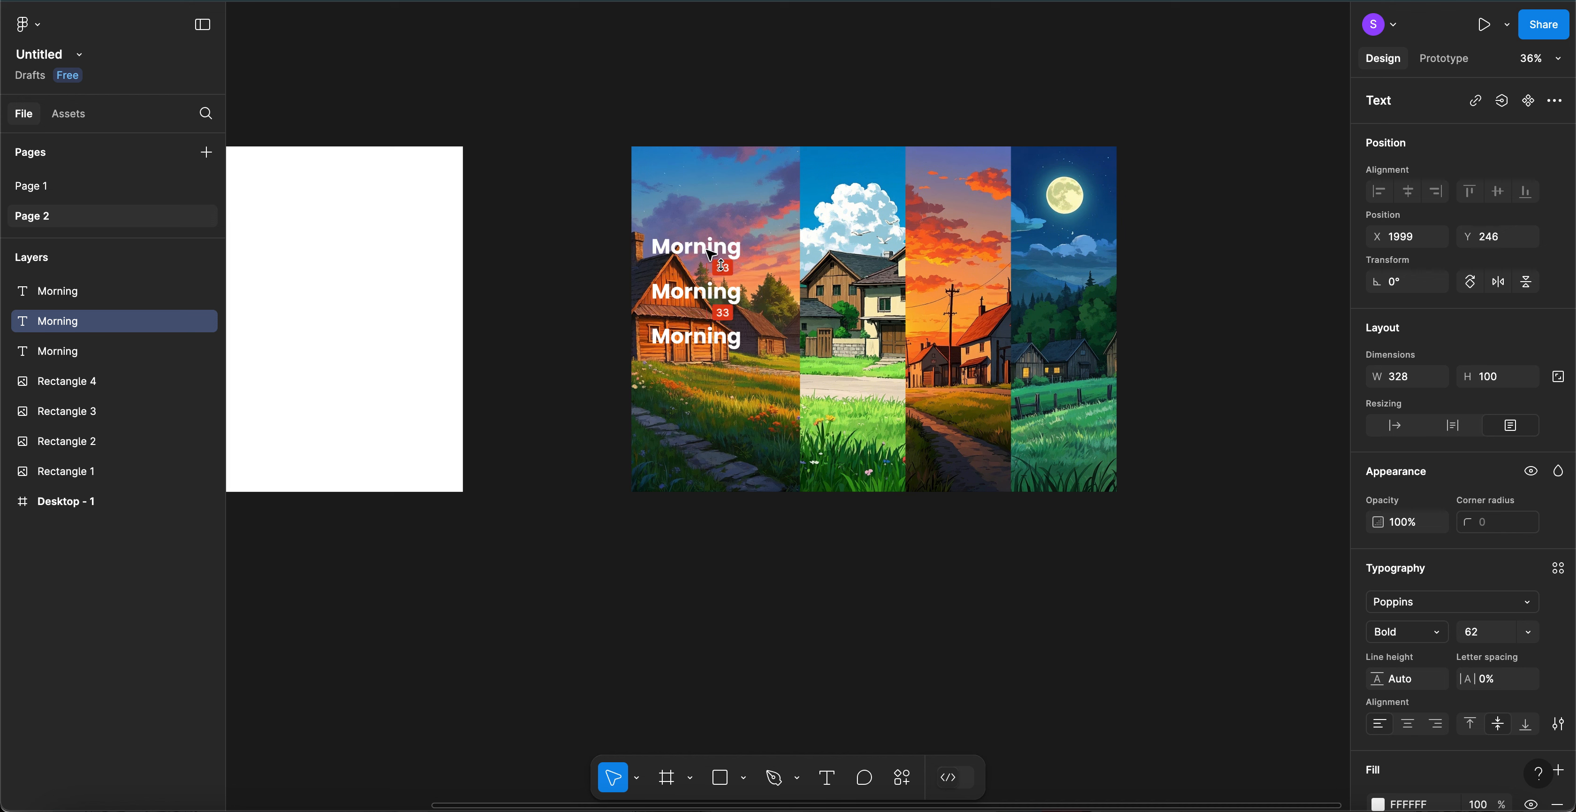
double_click(708, 250)
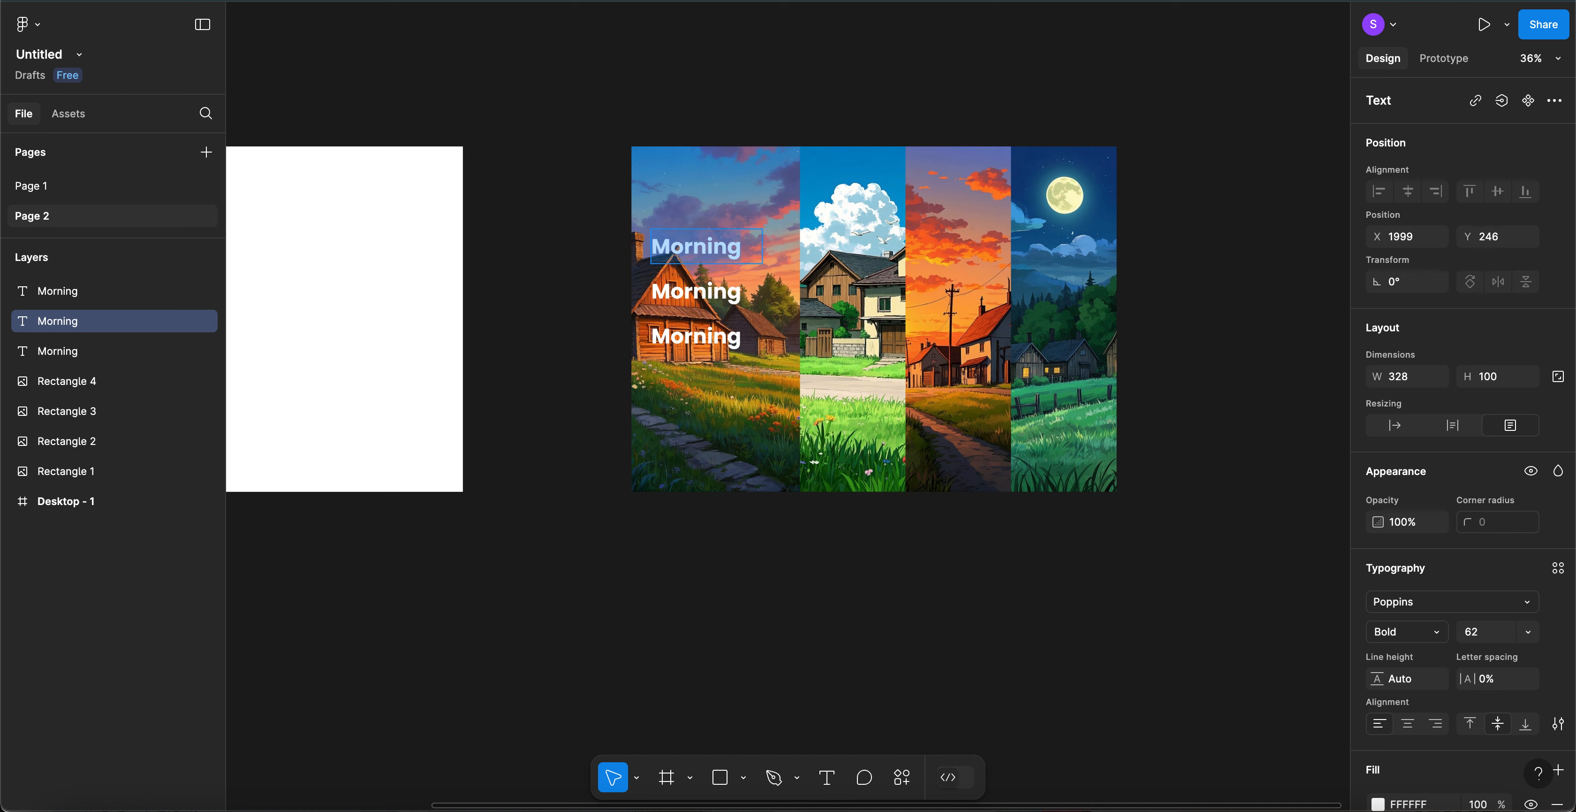
type("1")
key("Escape")
left_click(735, 345)
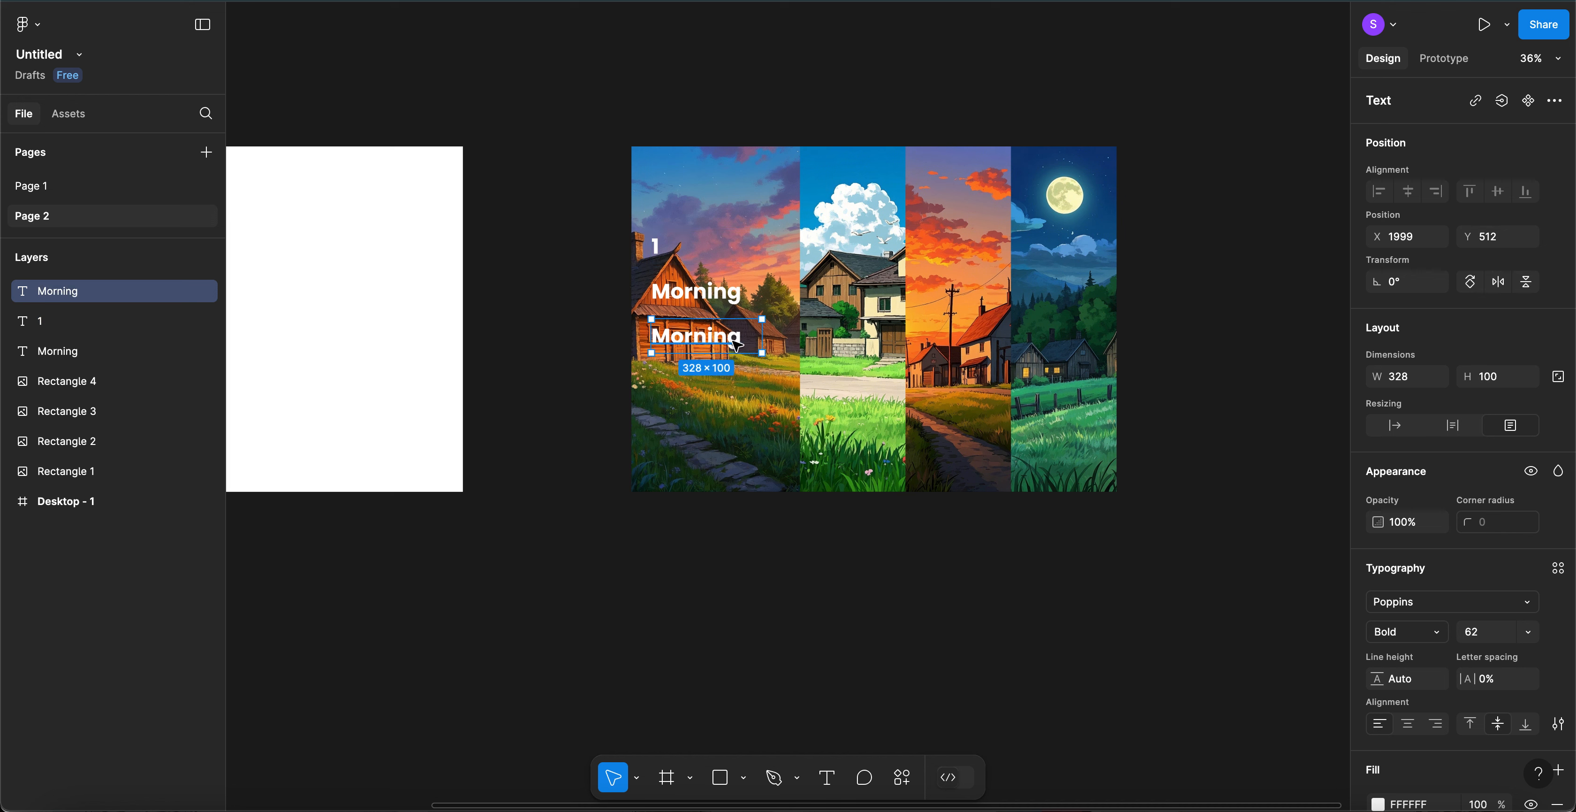
- Wrap the lower Morning text in an auto layout frame and move it lower
right_click(693, 344)
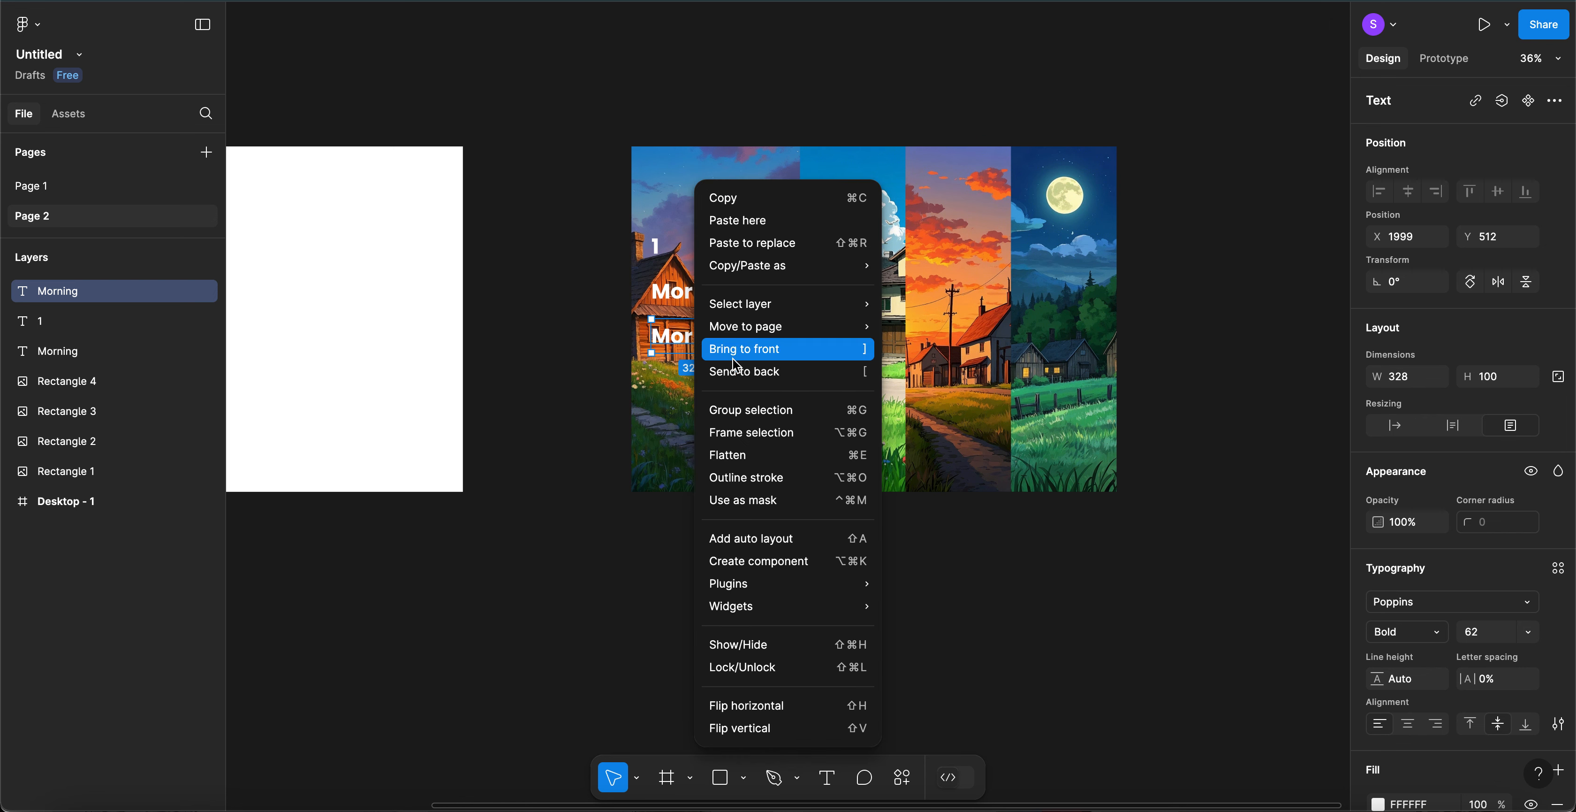
left_click(756, 541)
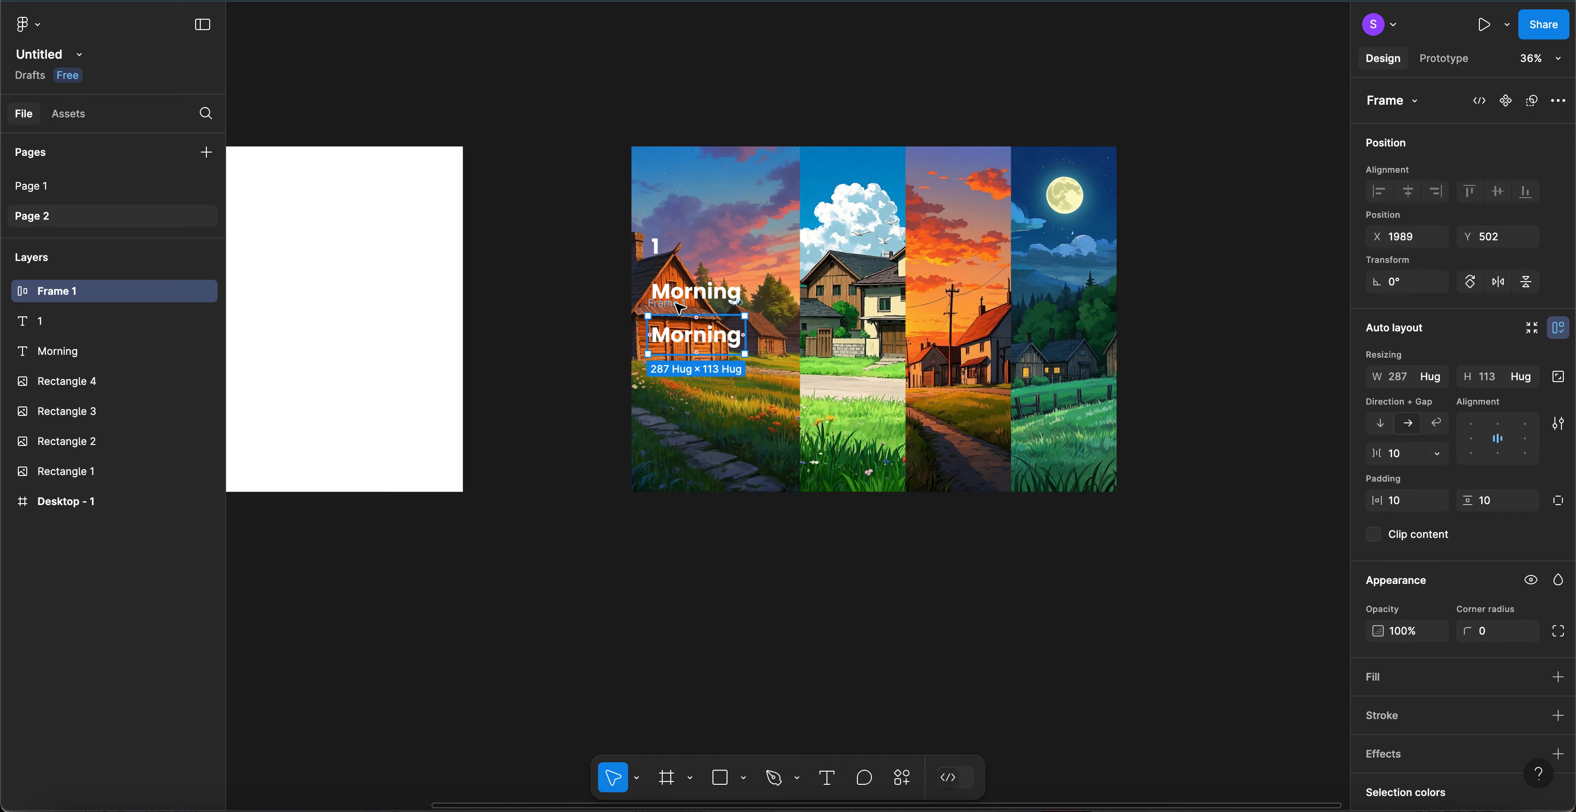
left_click_drag(680, 315, 689, 365)
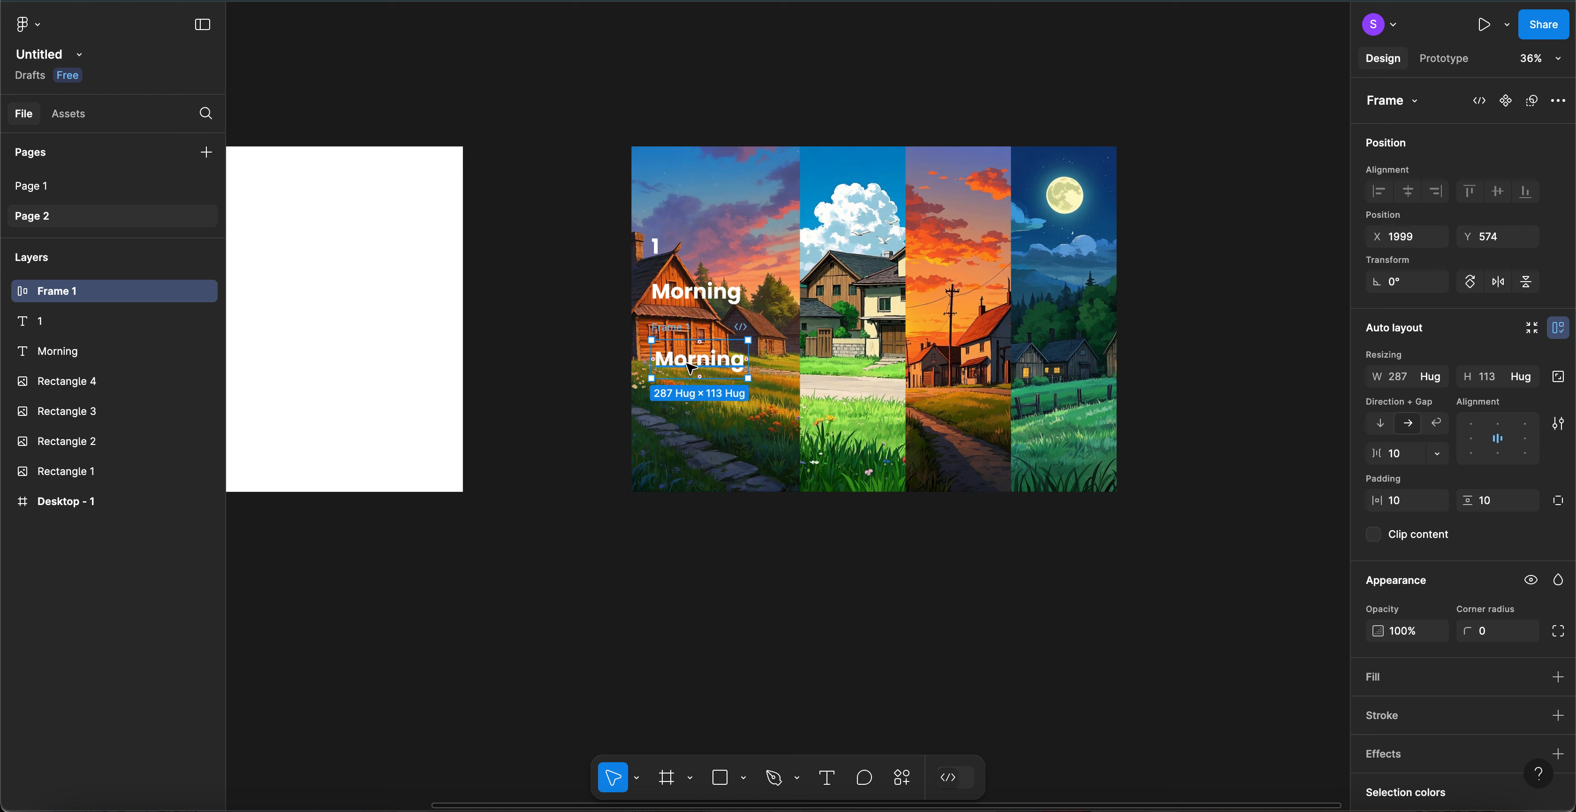
- Make the framed Morning text Poppins Light at font size 42
left_click(691, 366)
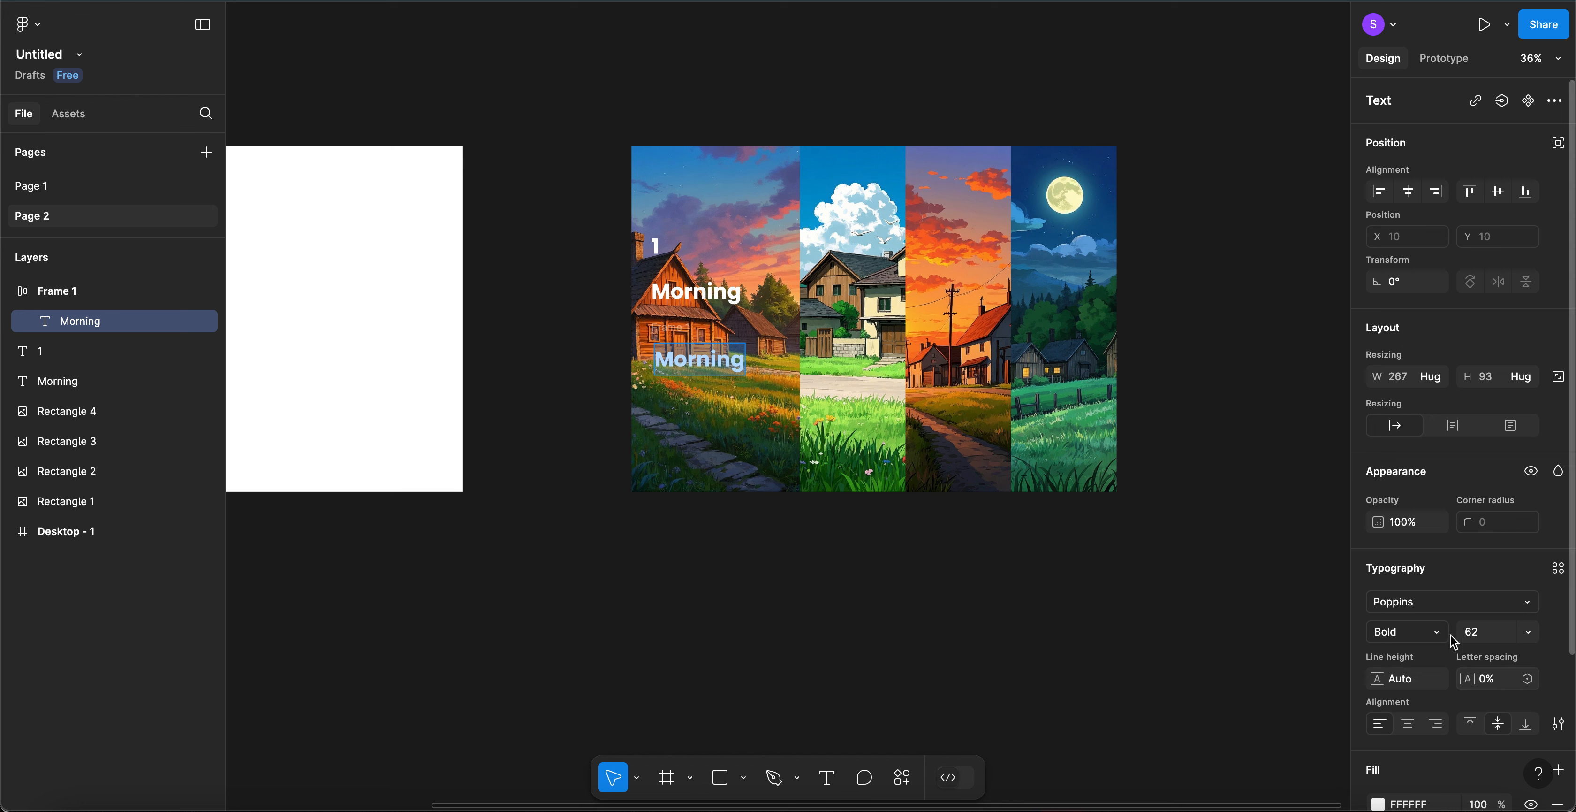
left_click(1423, 639)
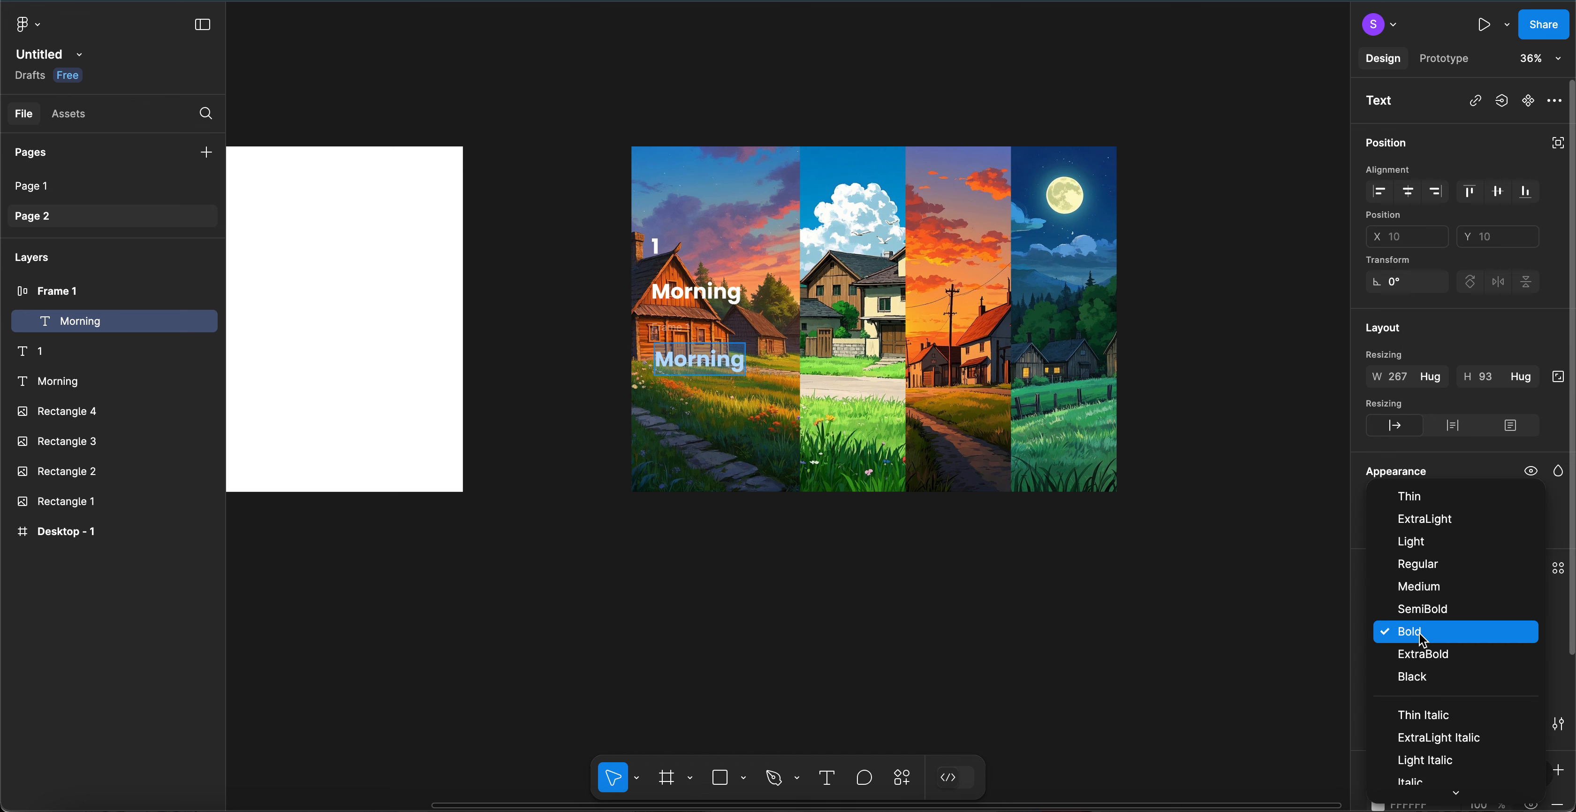
left_click(1424, 548)
left_click(1480, 638)
type("52")
key("Return")
type("42")
key("Return")
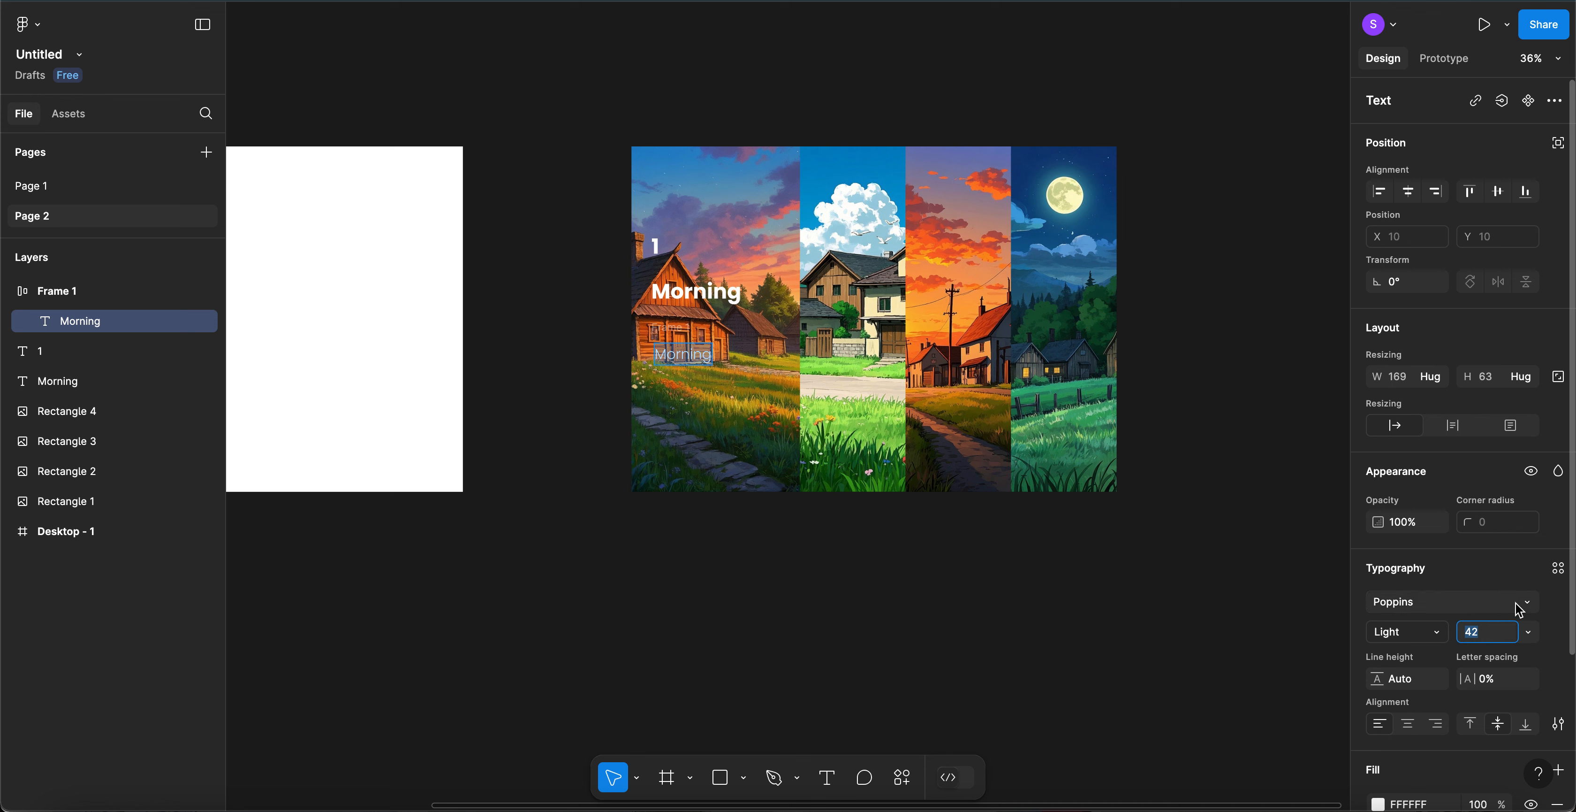
left_click(1505, 571)
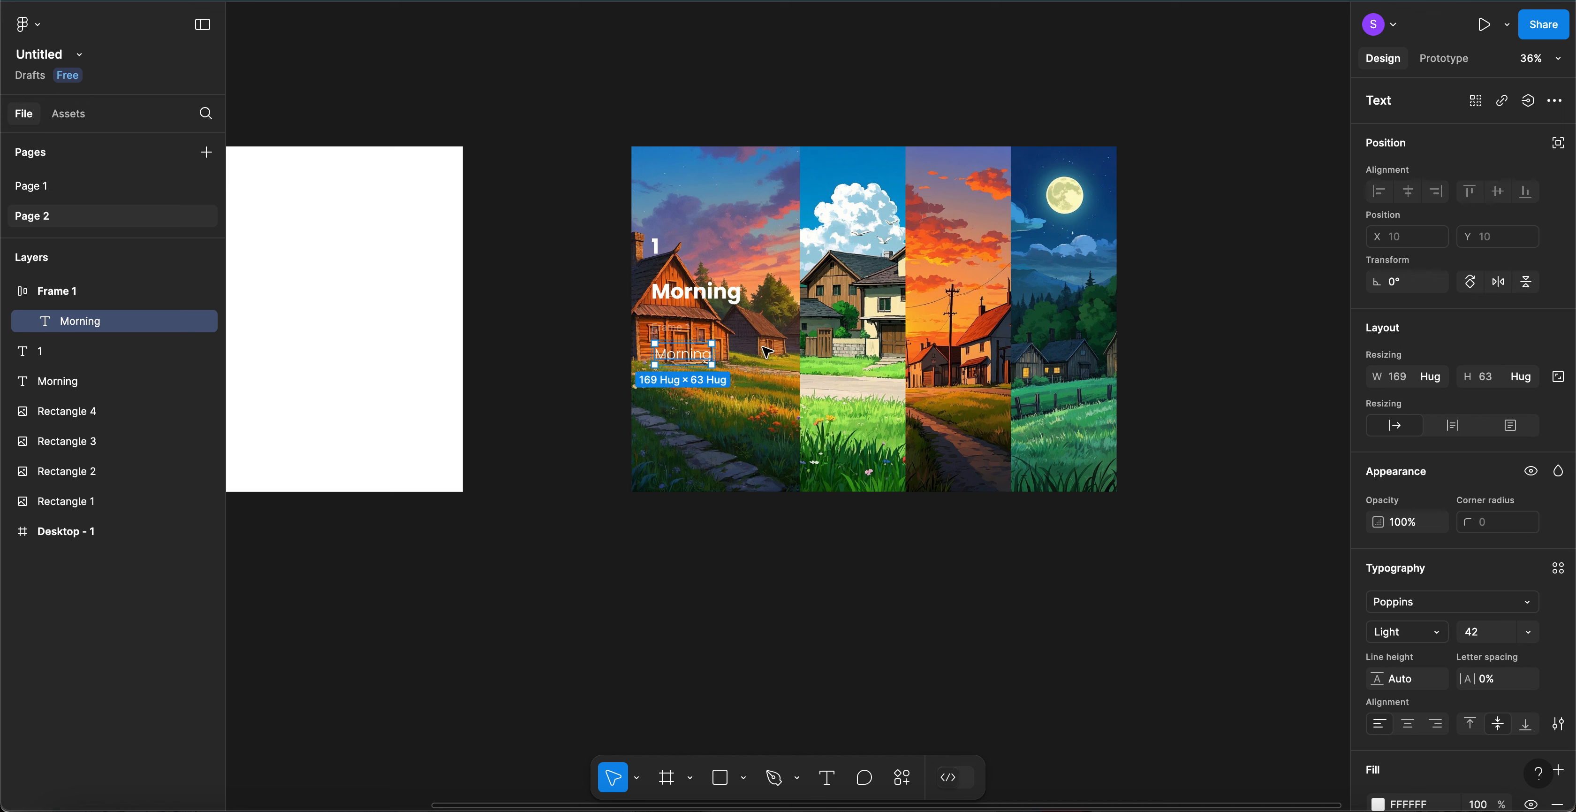
left_click(675, 334)
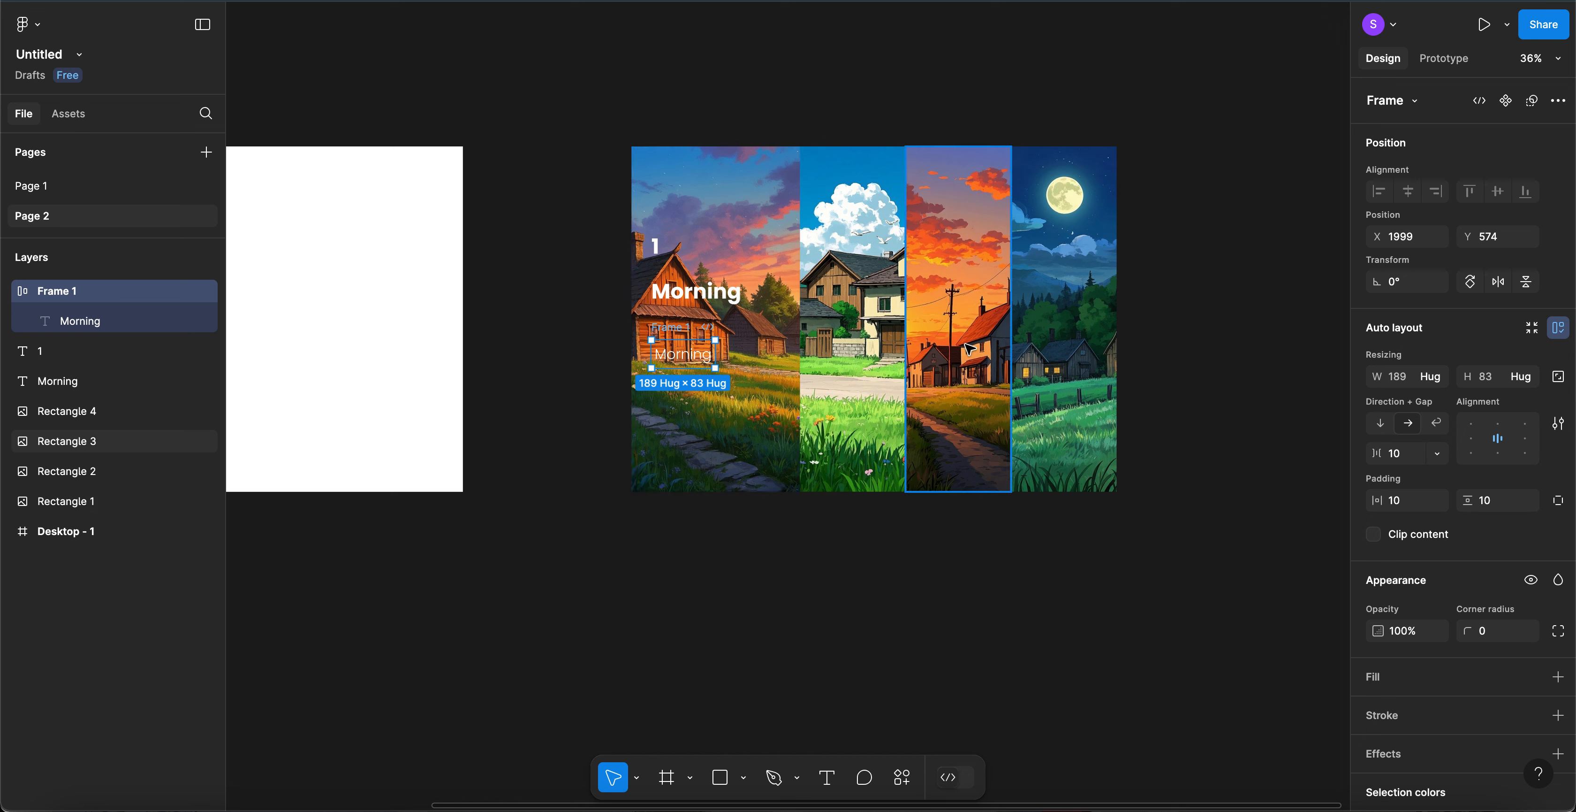
- Fill the Morning frame with orange F9995F sampled from the image
scroll(1490, 631, "down", 2)
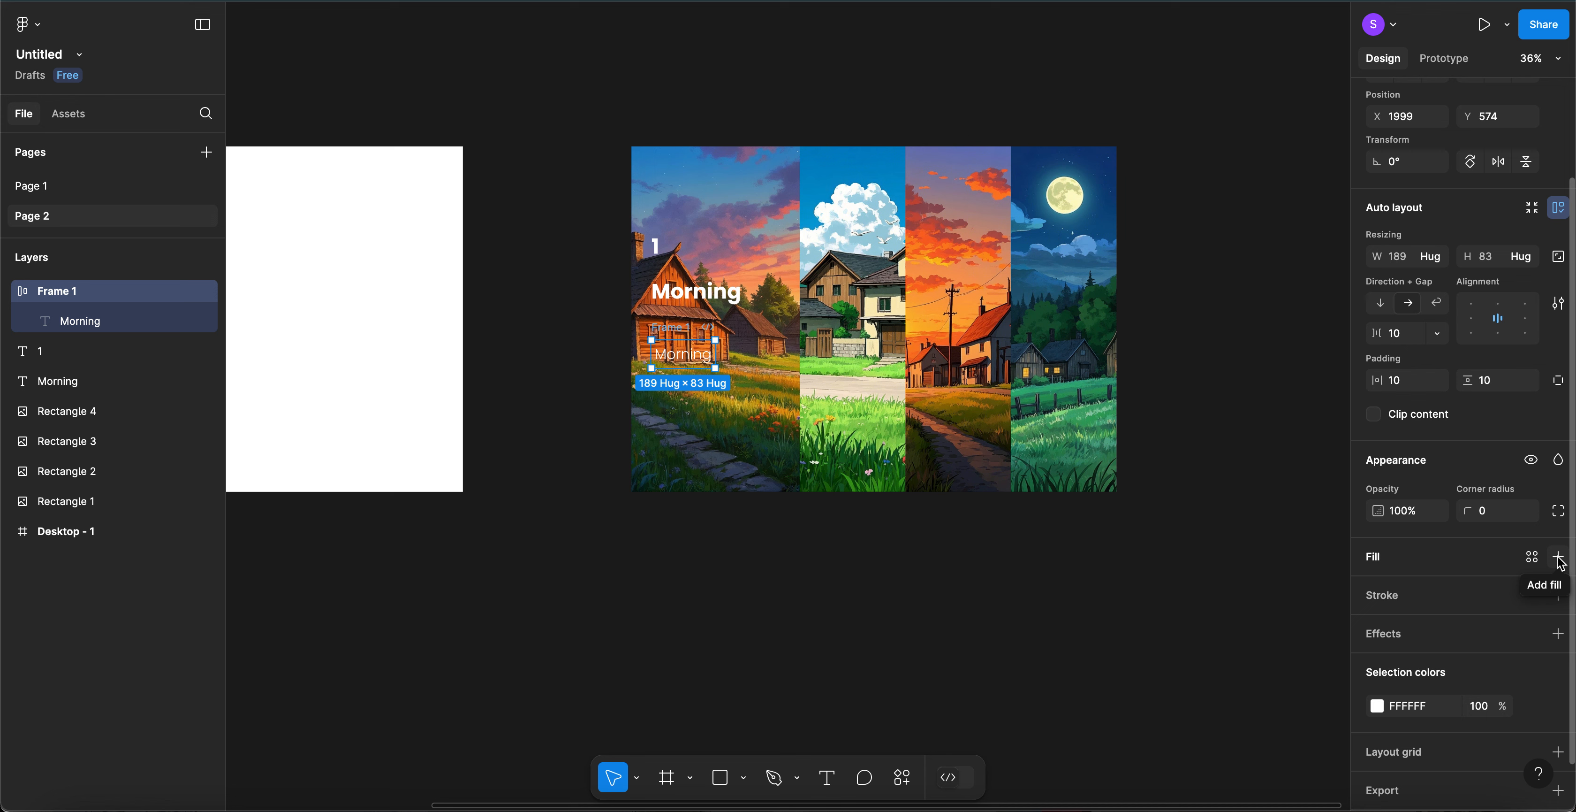
left_click(1559, 557)
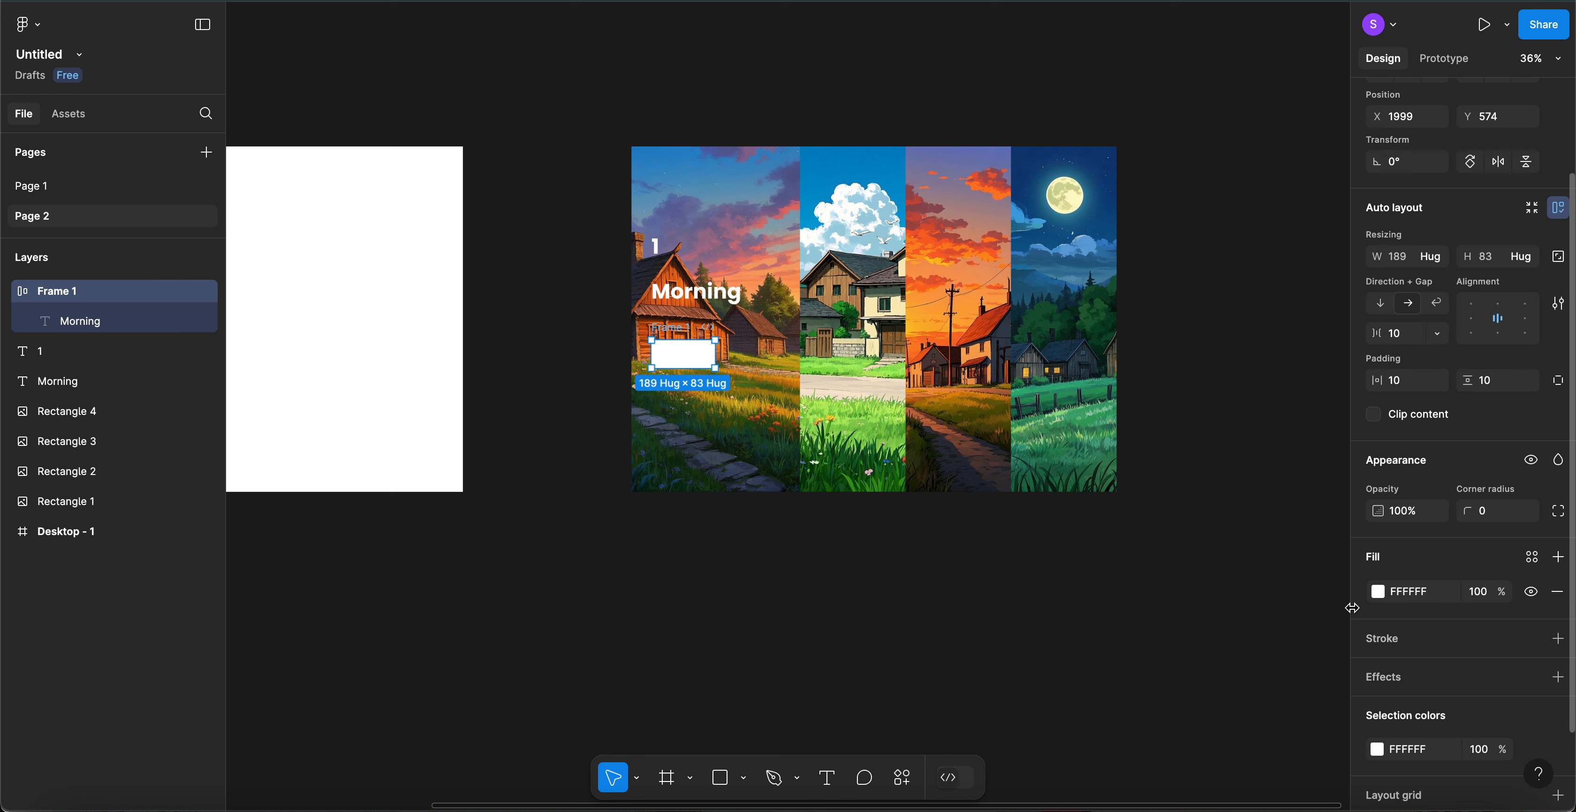
left_click(1379, 592)
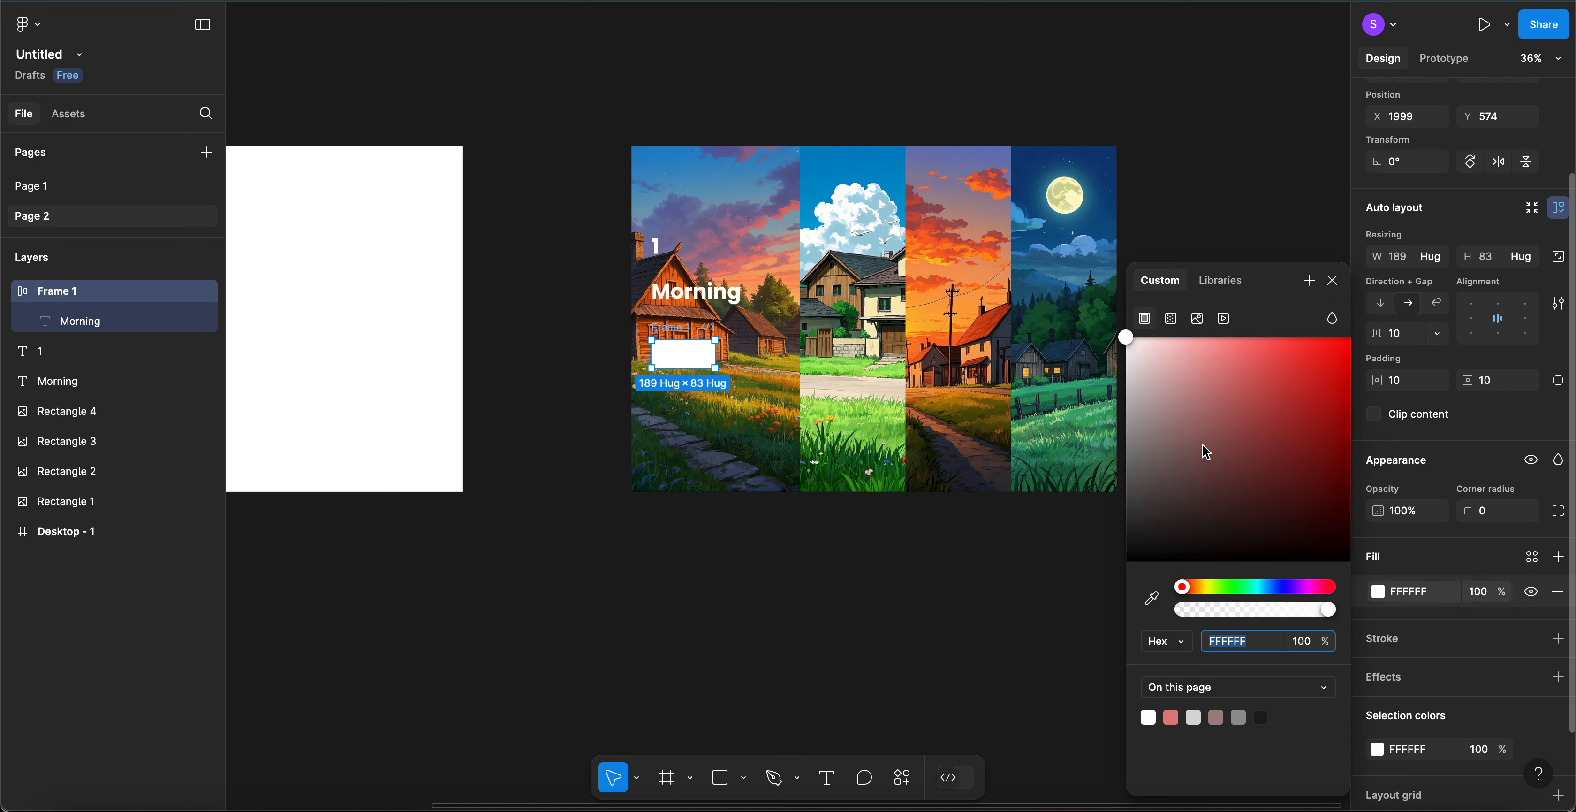
left_click(1152, 600)
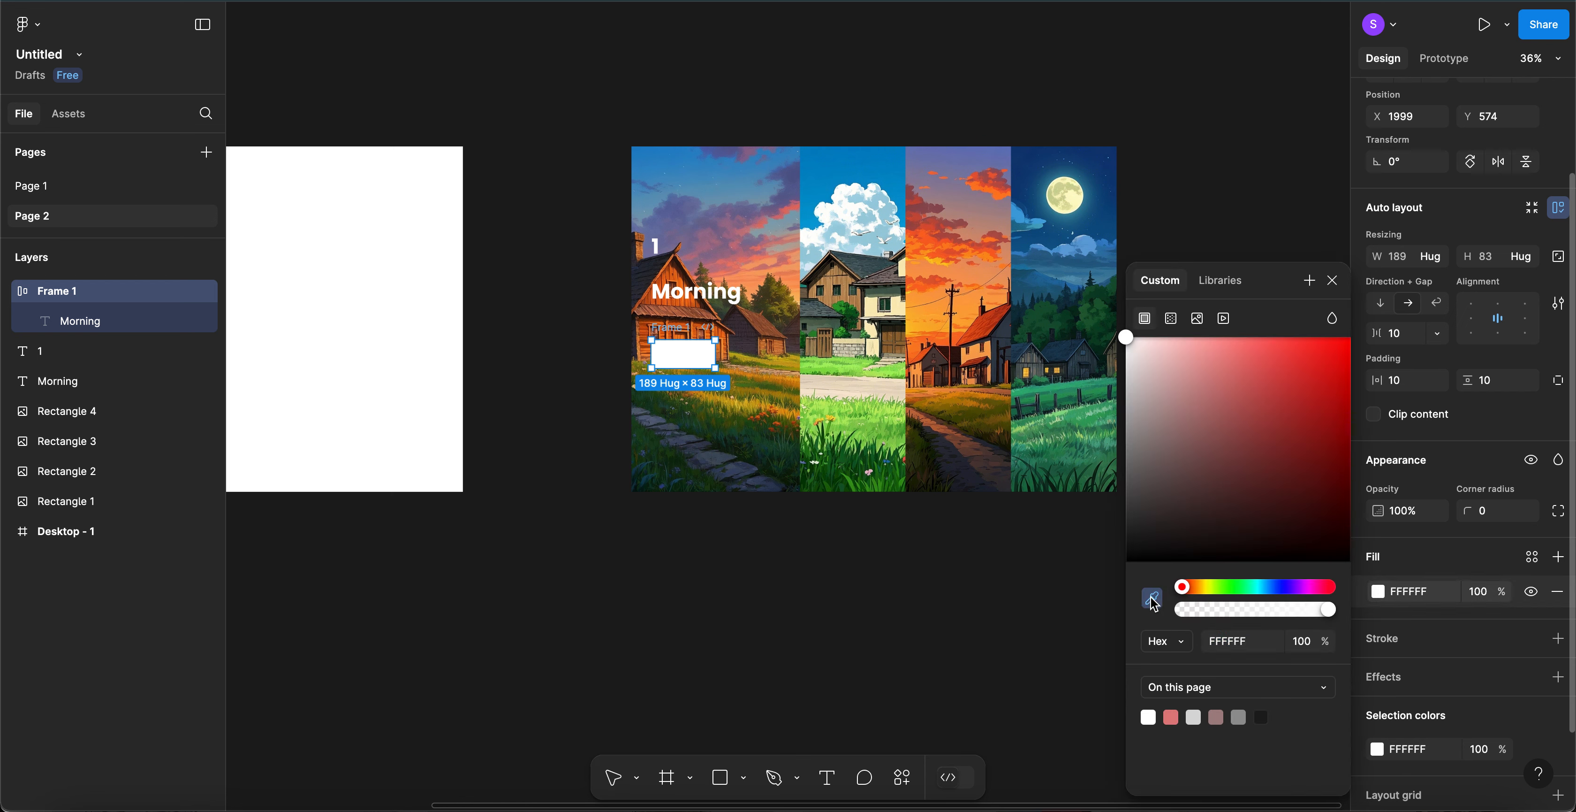
left_click(759, 278)
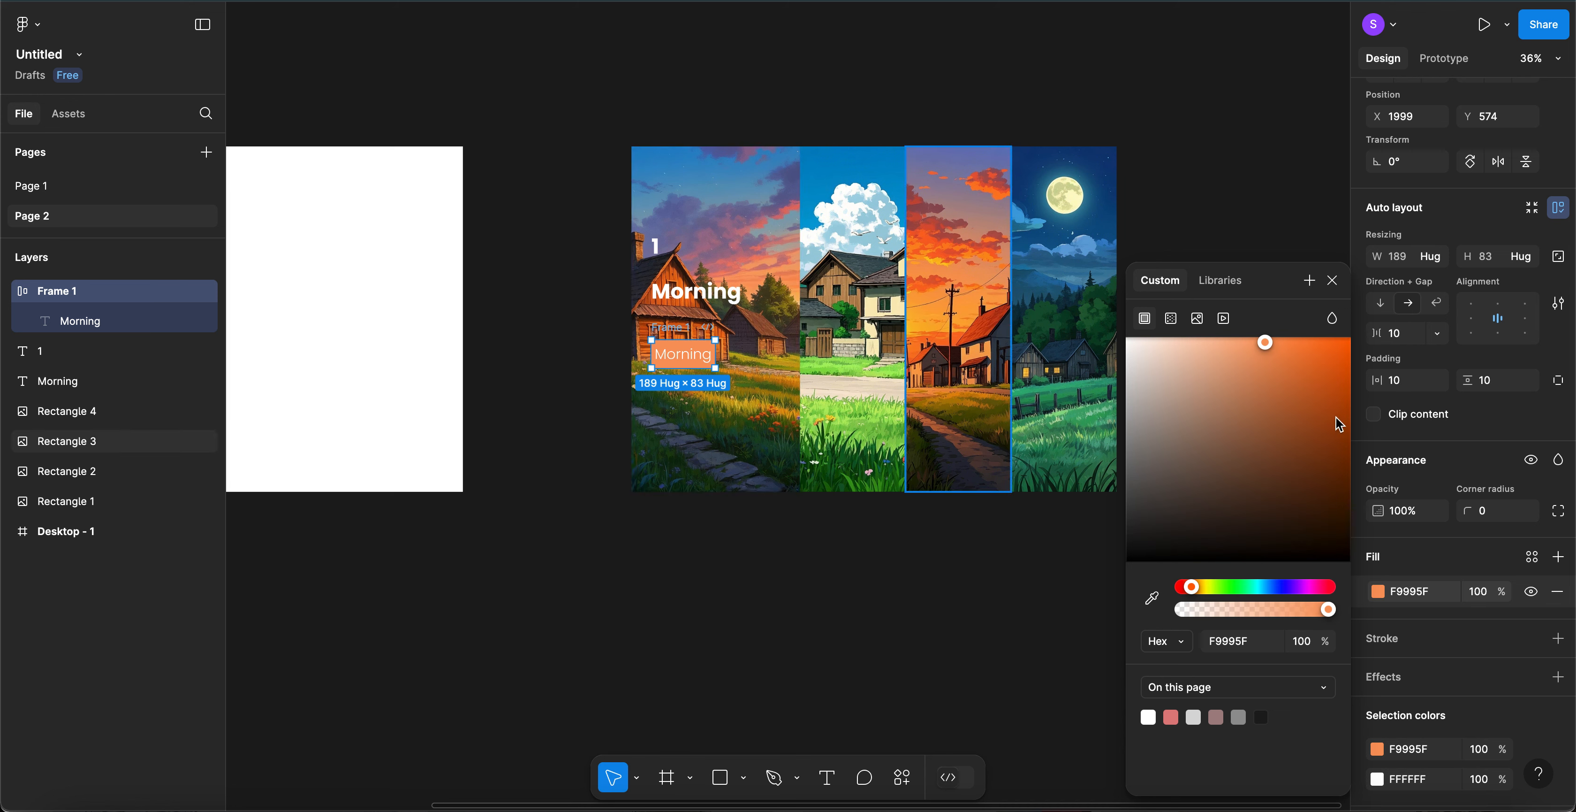
left_click(1333, 281)
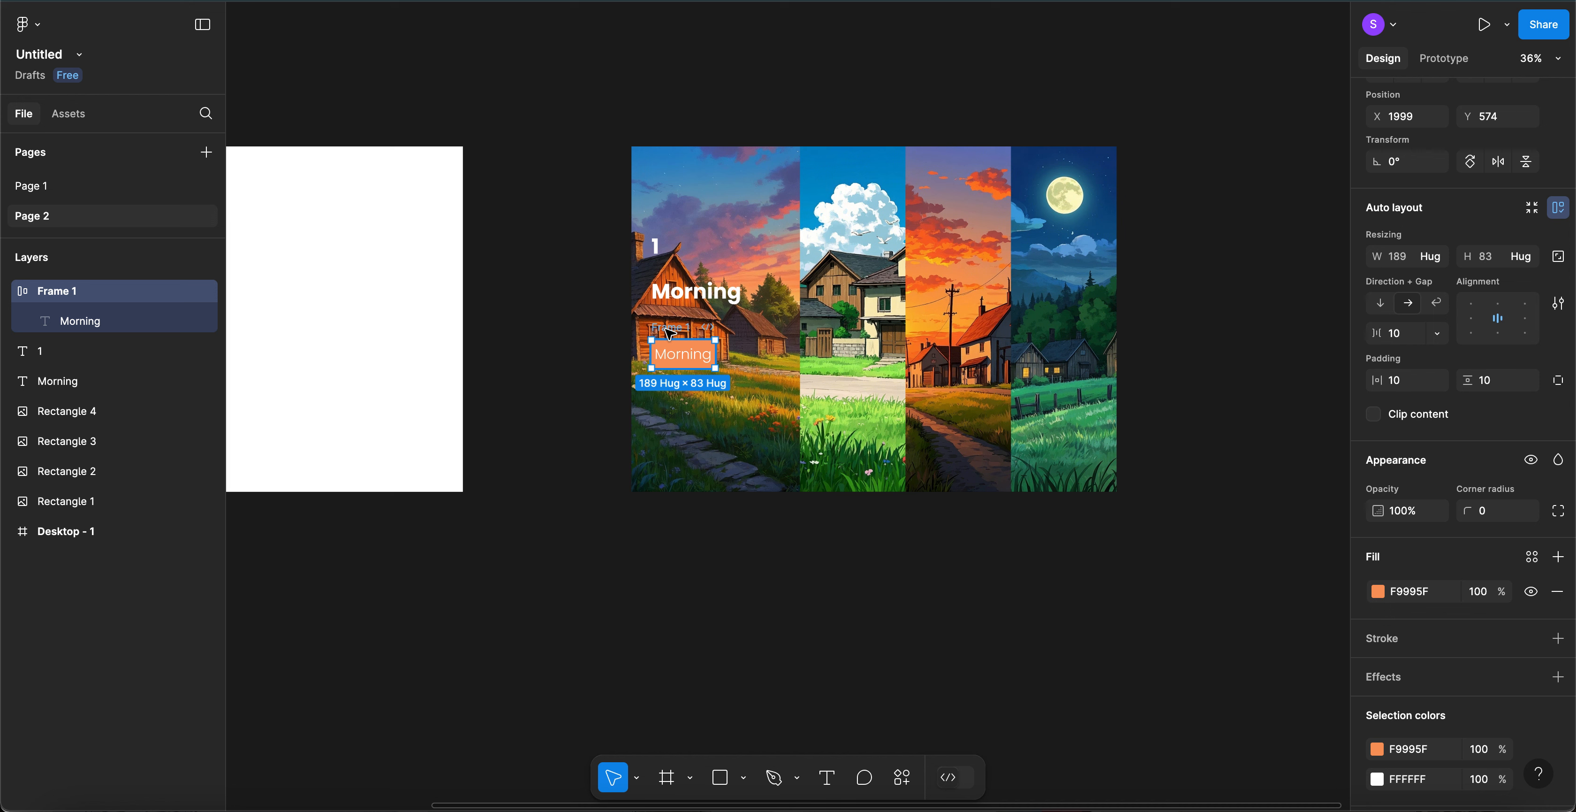
- Set the button's padding to 50 horizontal and 20 vertical
left_click(1418, 393)
key("shift+Up")
key("shift+Up")
key("shift+Up")
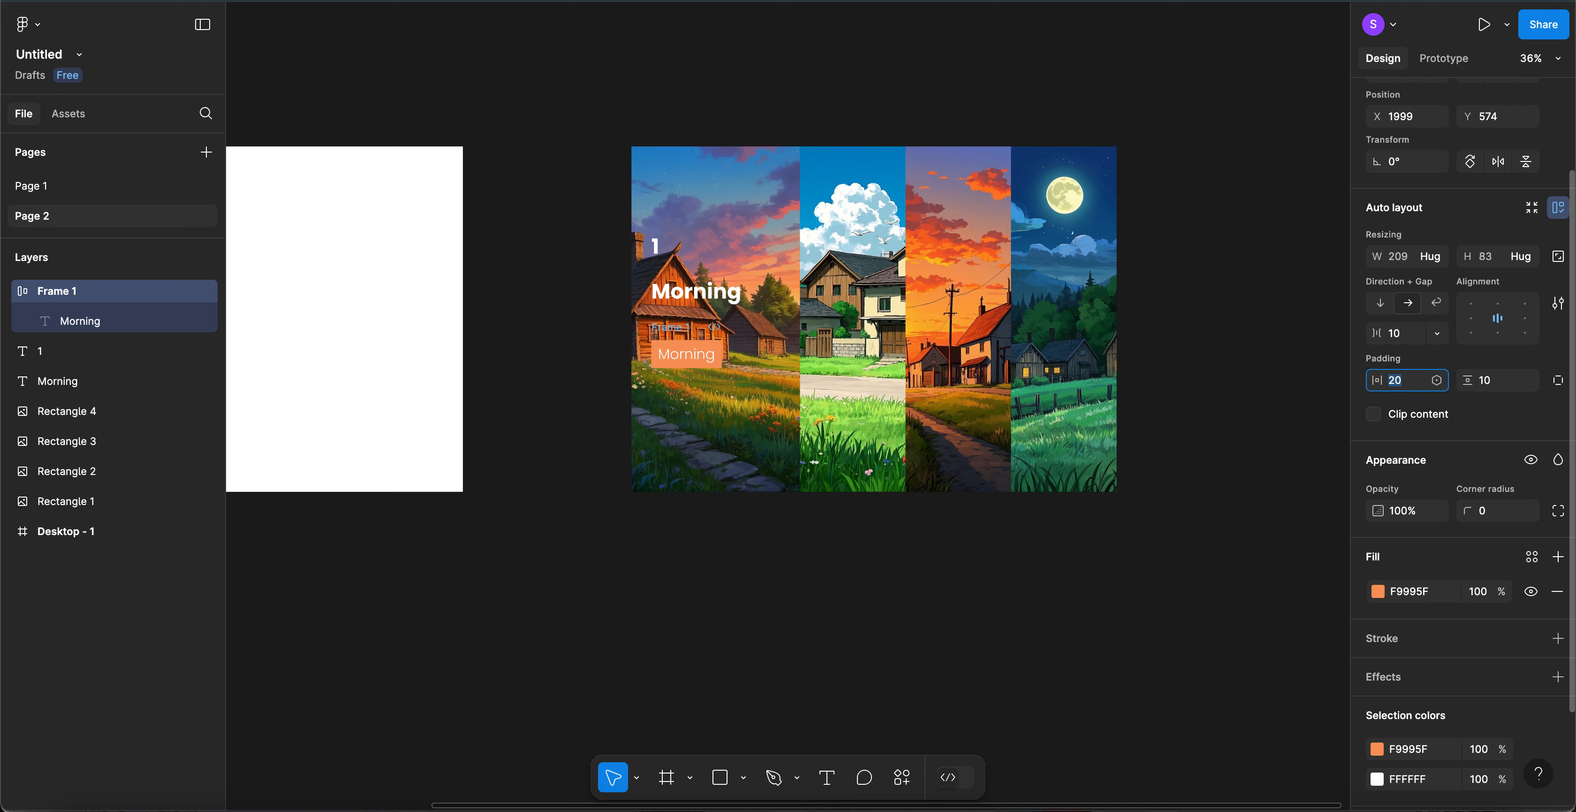
key("shift+Up")
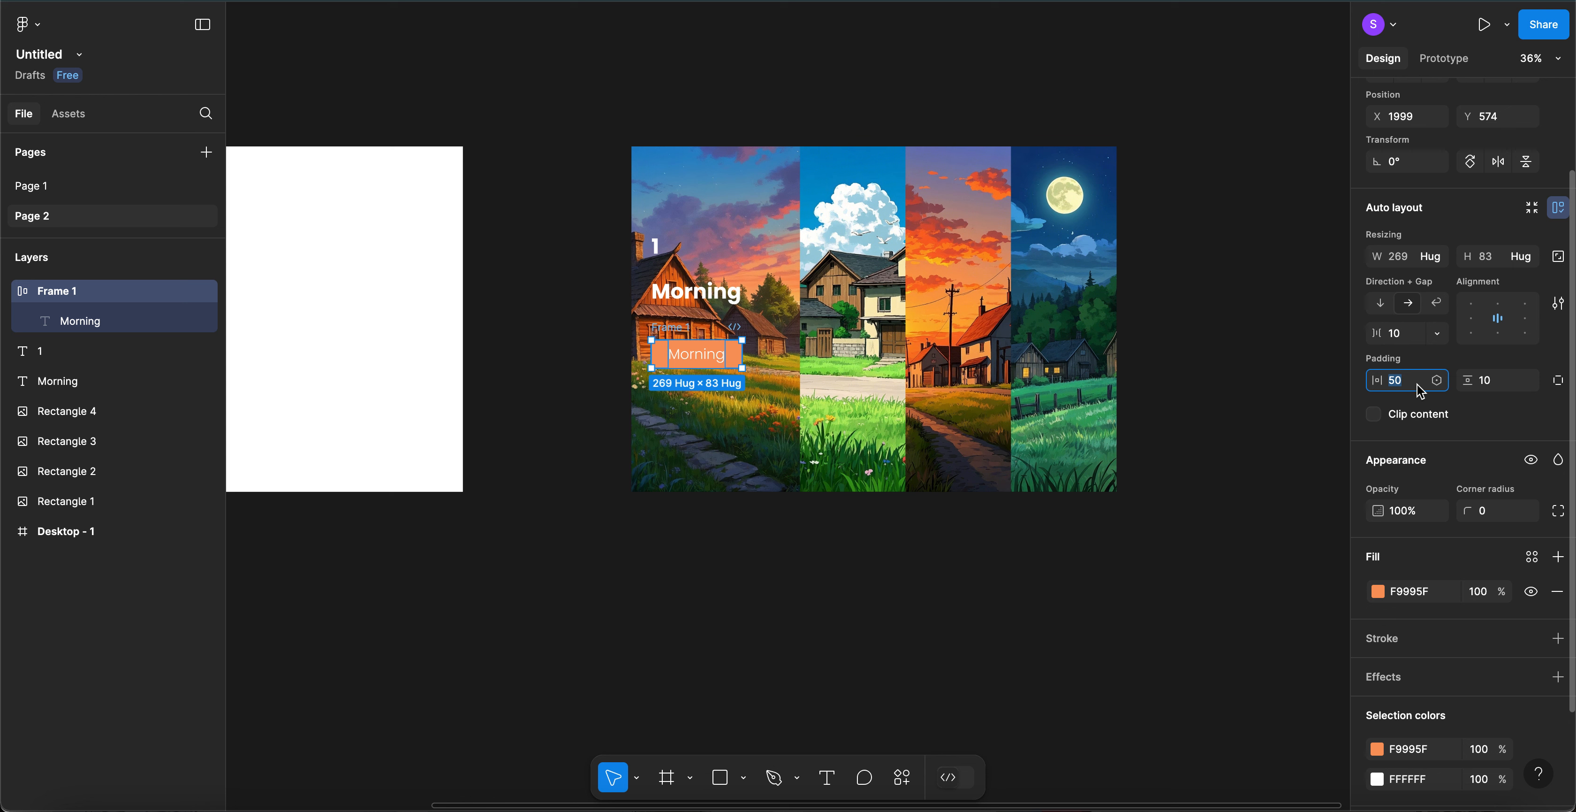
left_click(1489, 377)
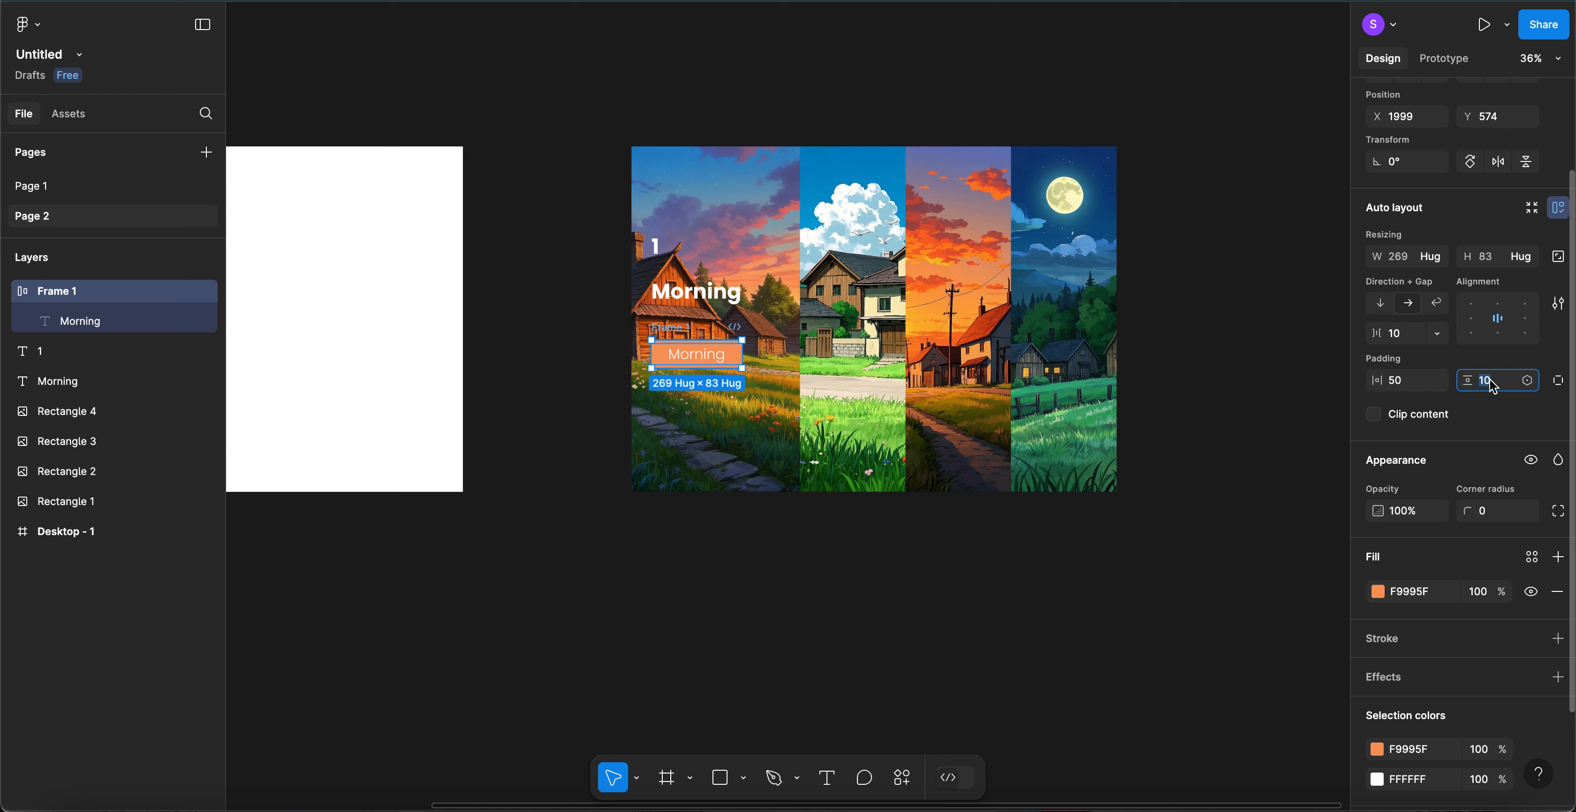
key("shift+Up")
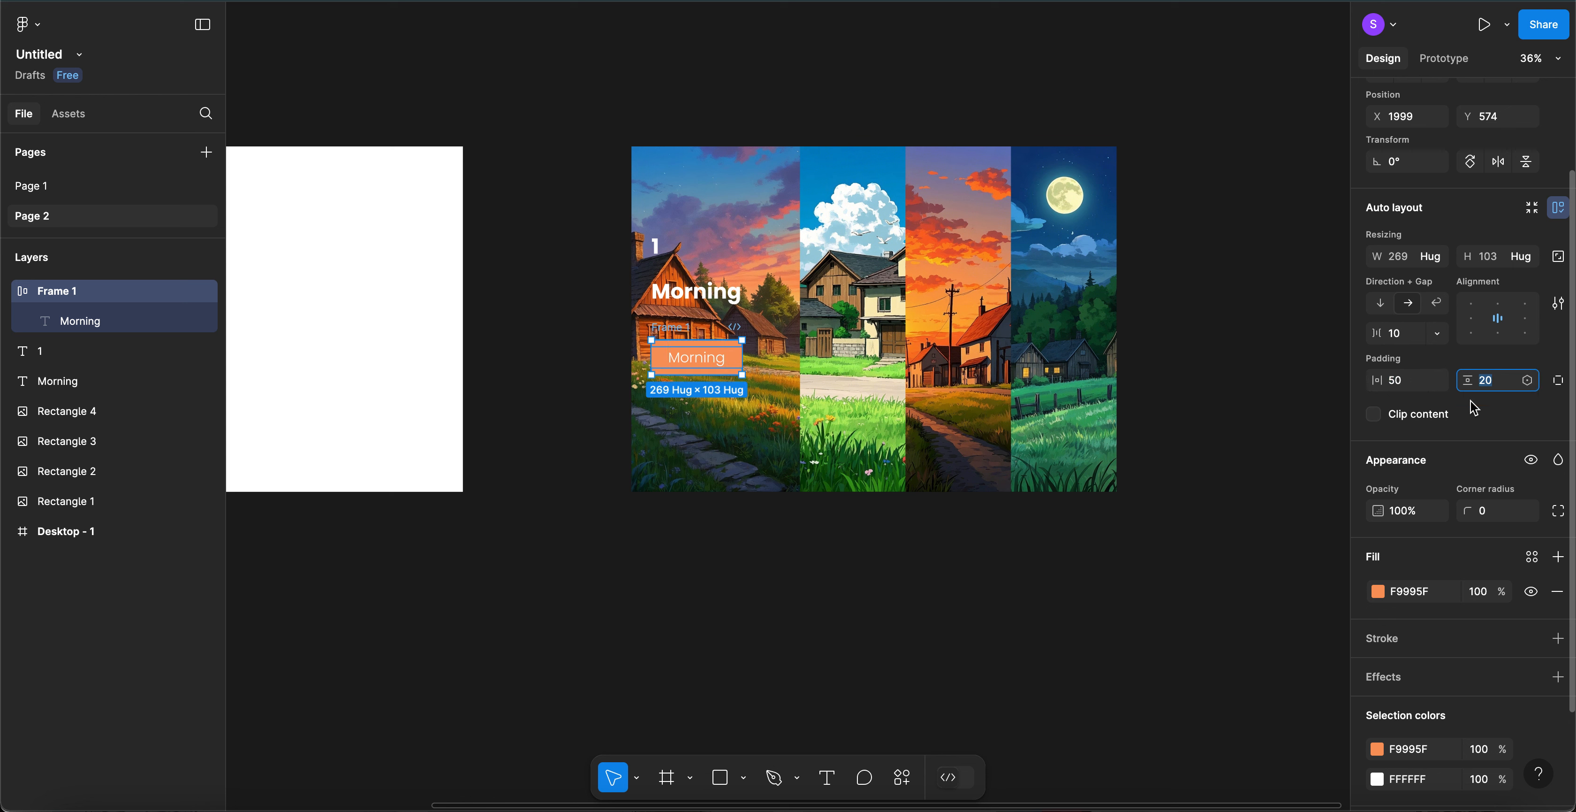
scroll(1529, 560, "down", 2)
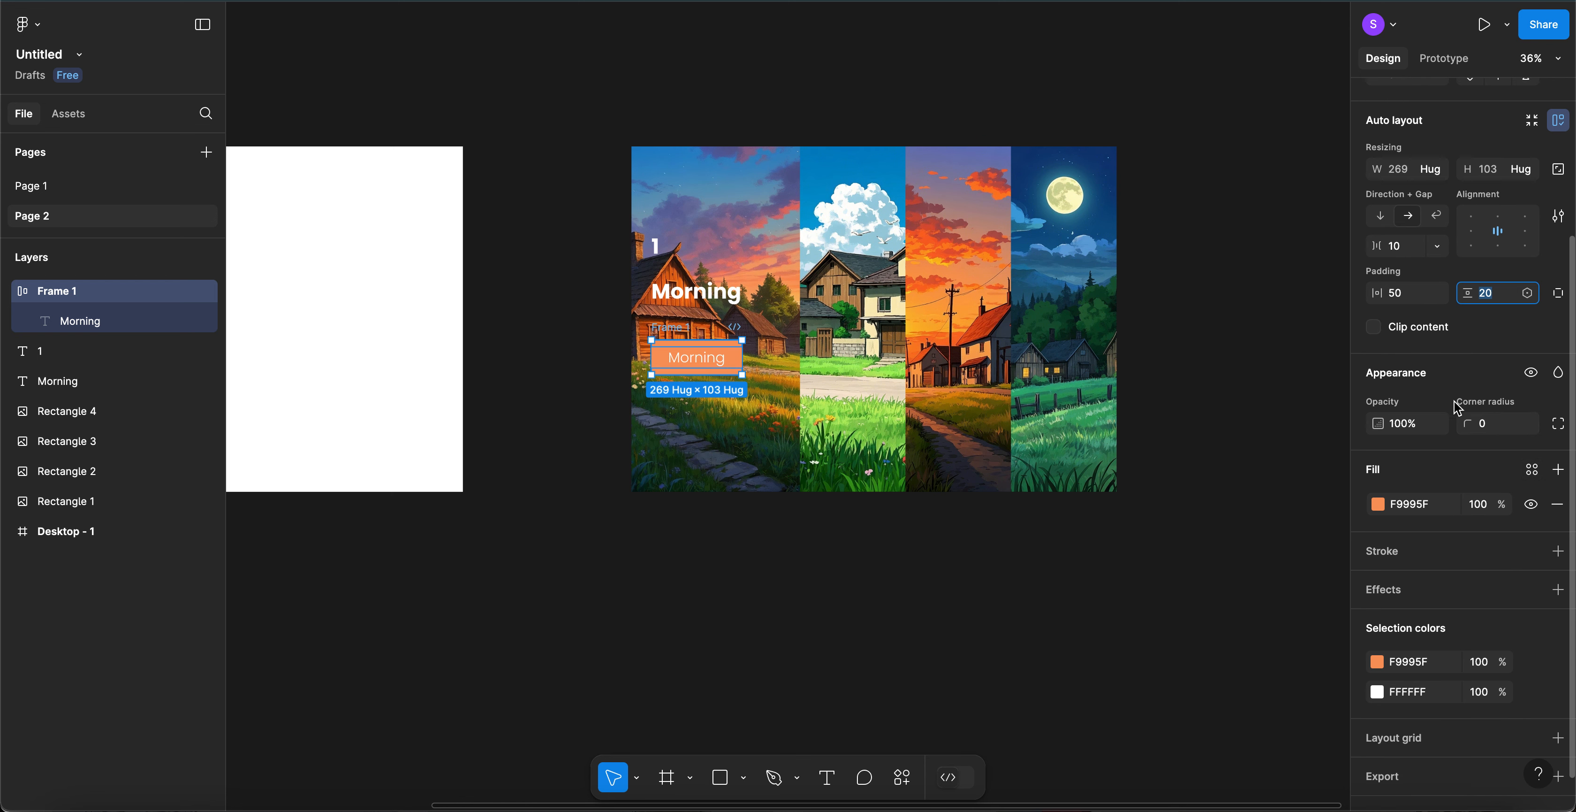
- Round the orange button's corners by raising its corner radius
left_click(1486, 427)
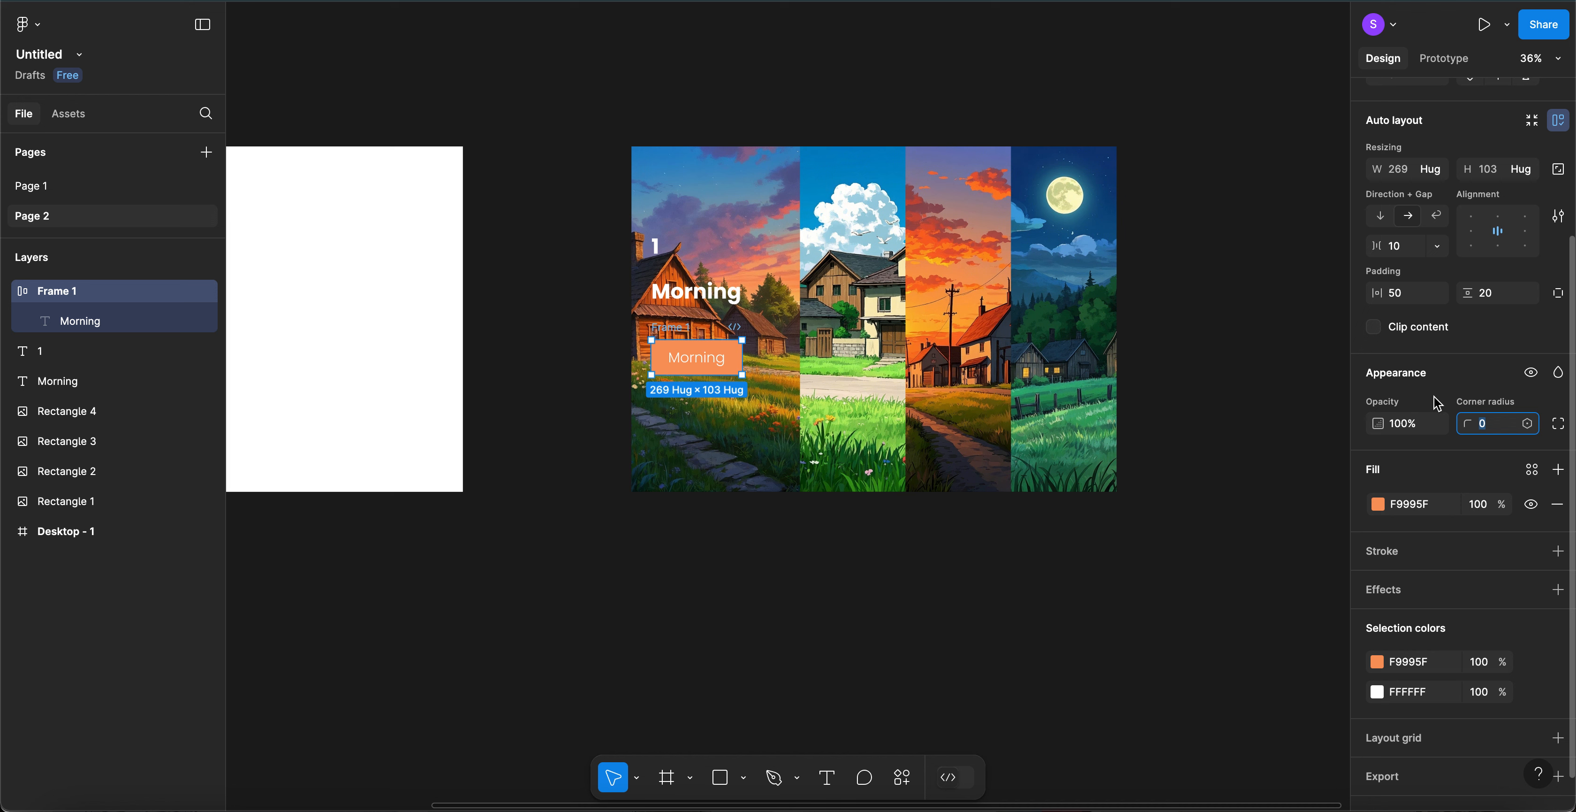
type("20")
key("Return")
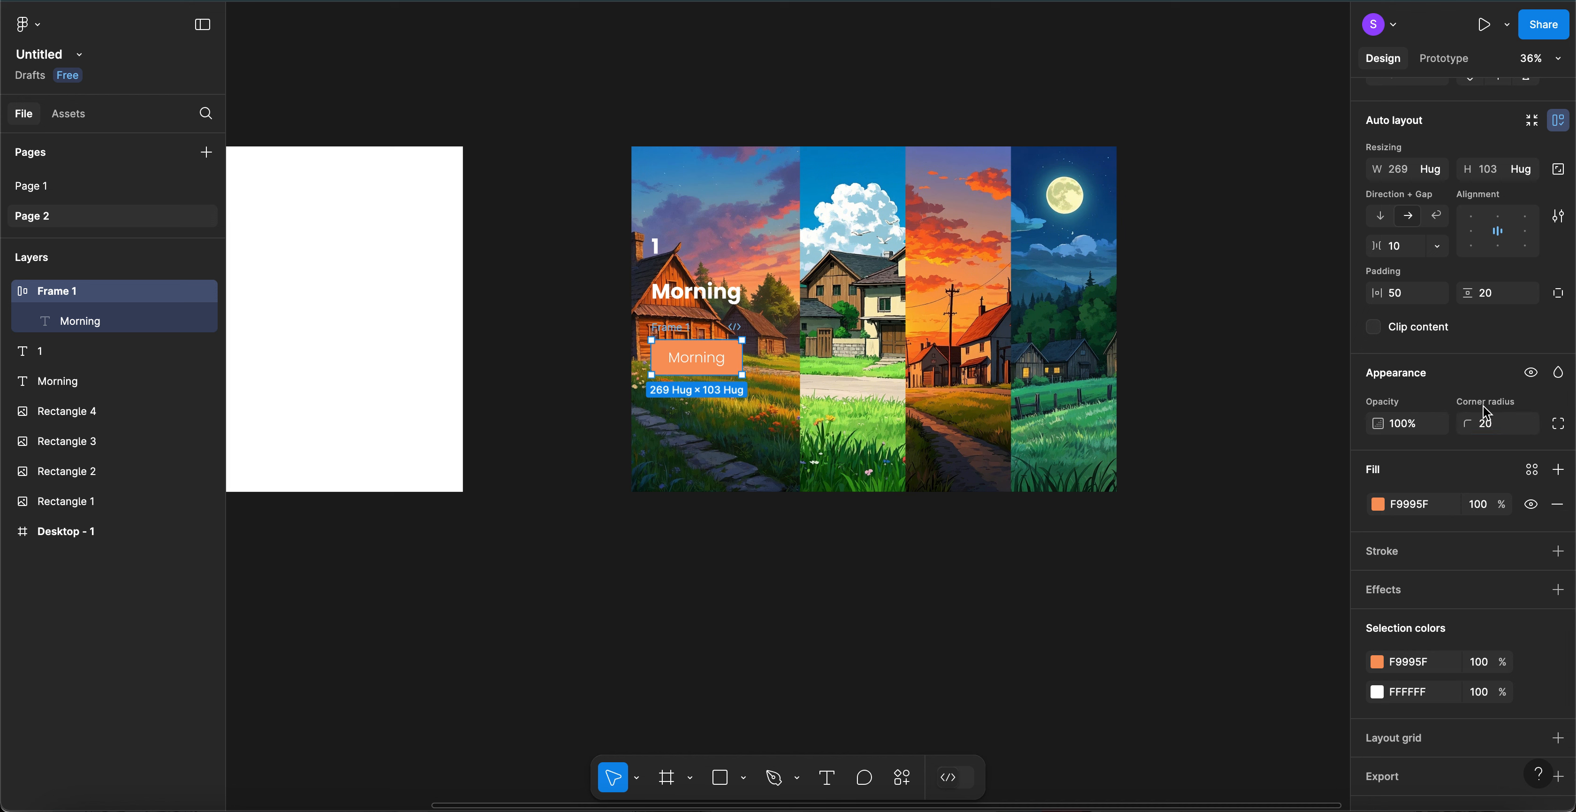
left_click(1502, 424)
key("shift+Up")
left_click(557, 385)
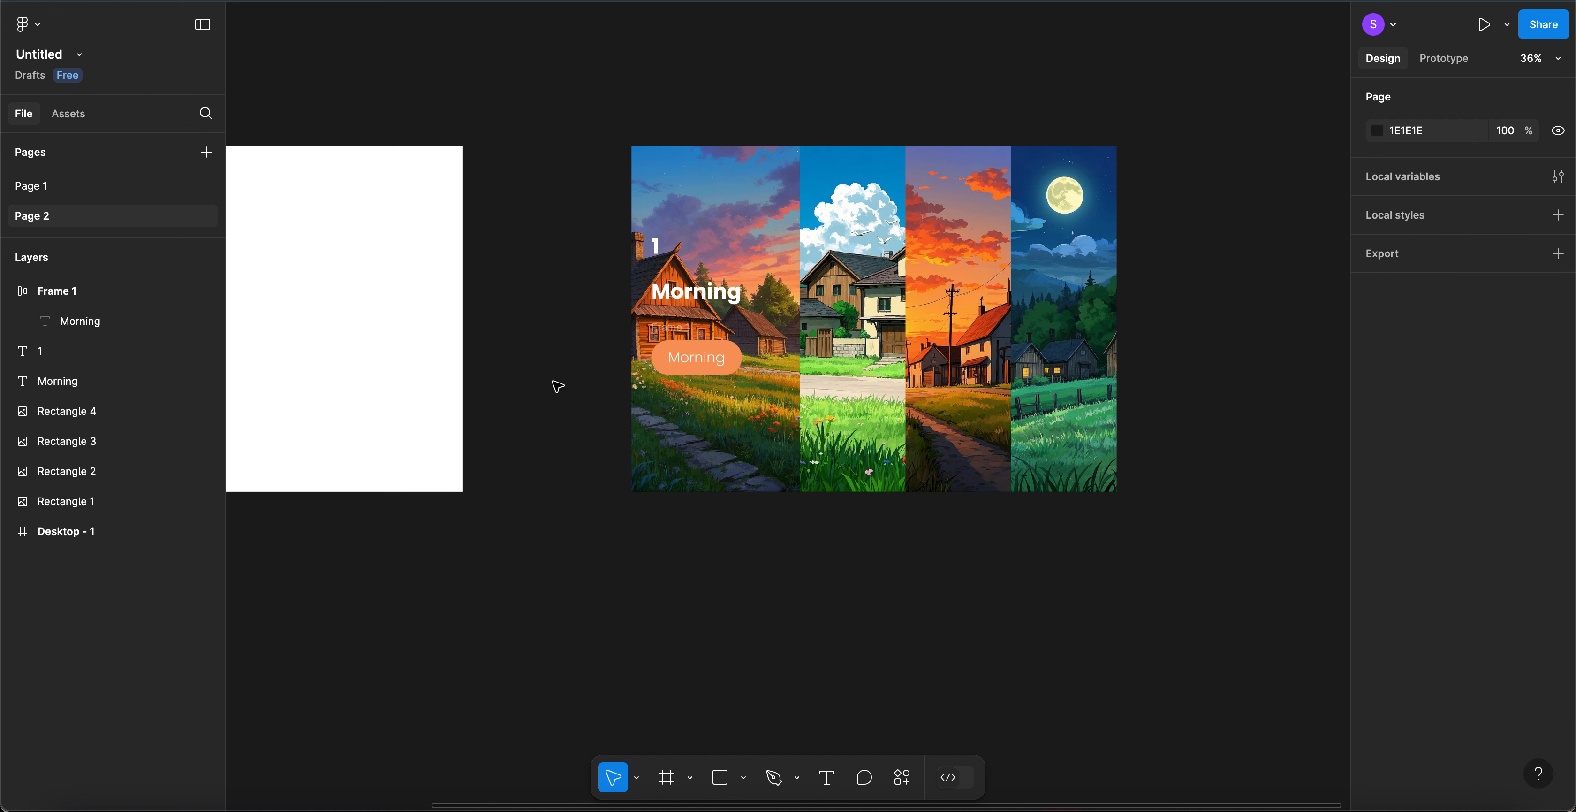
left_click(684, 331)
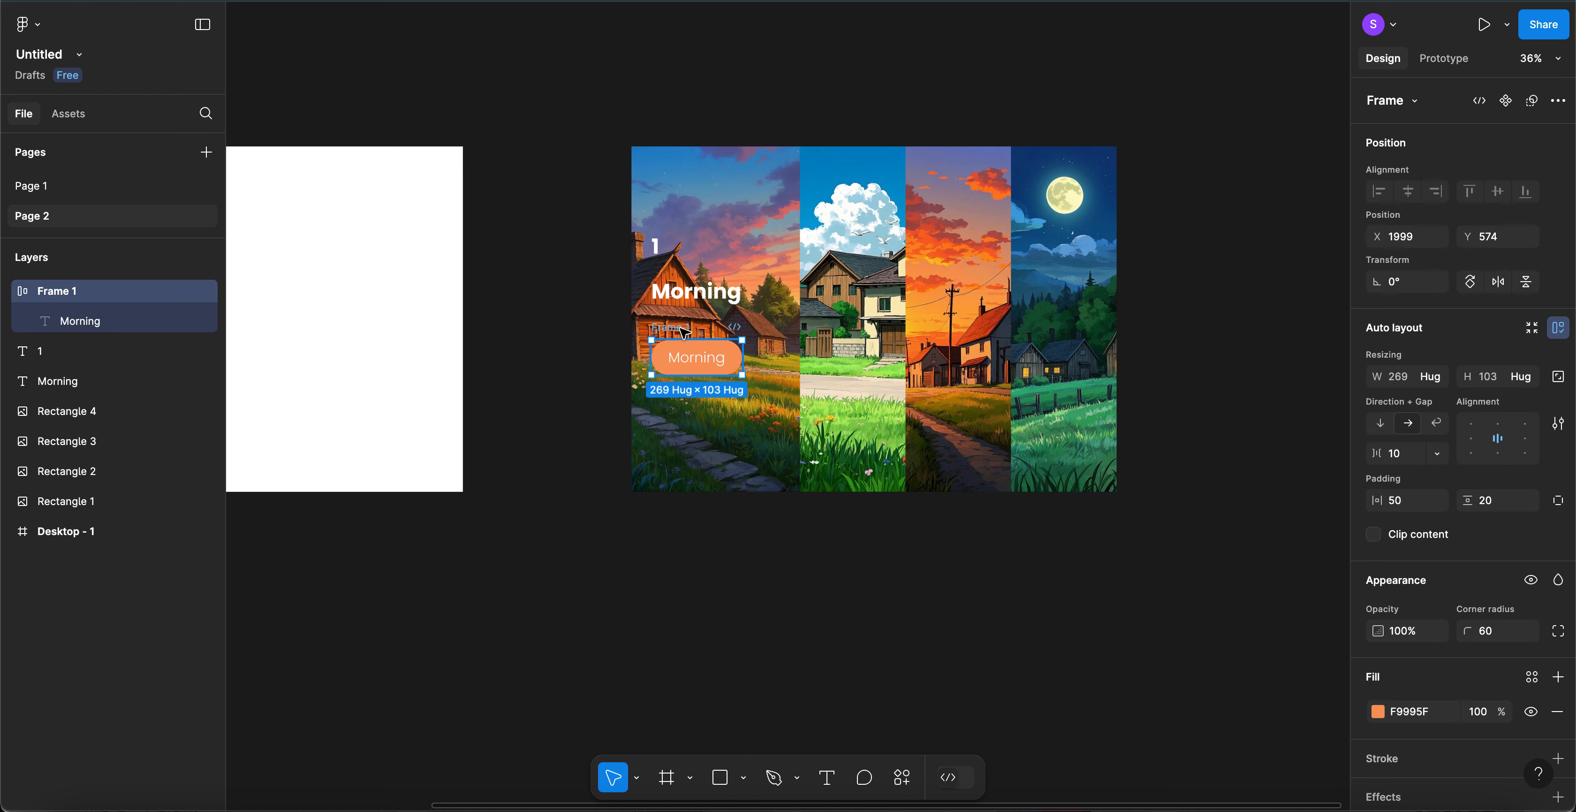
- Relabel the orange button 'Learn More' at font size 32
left_click(661, 249)
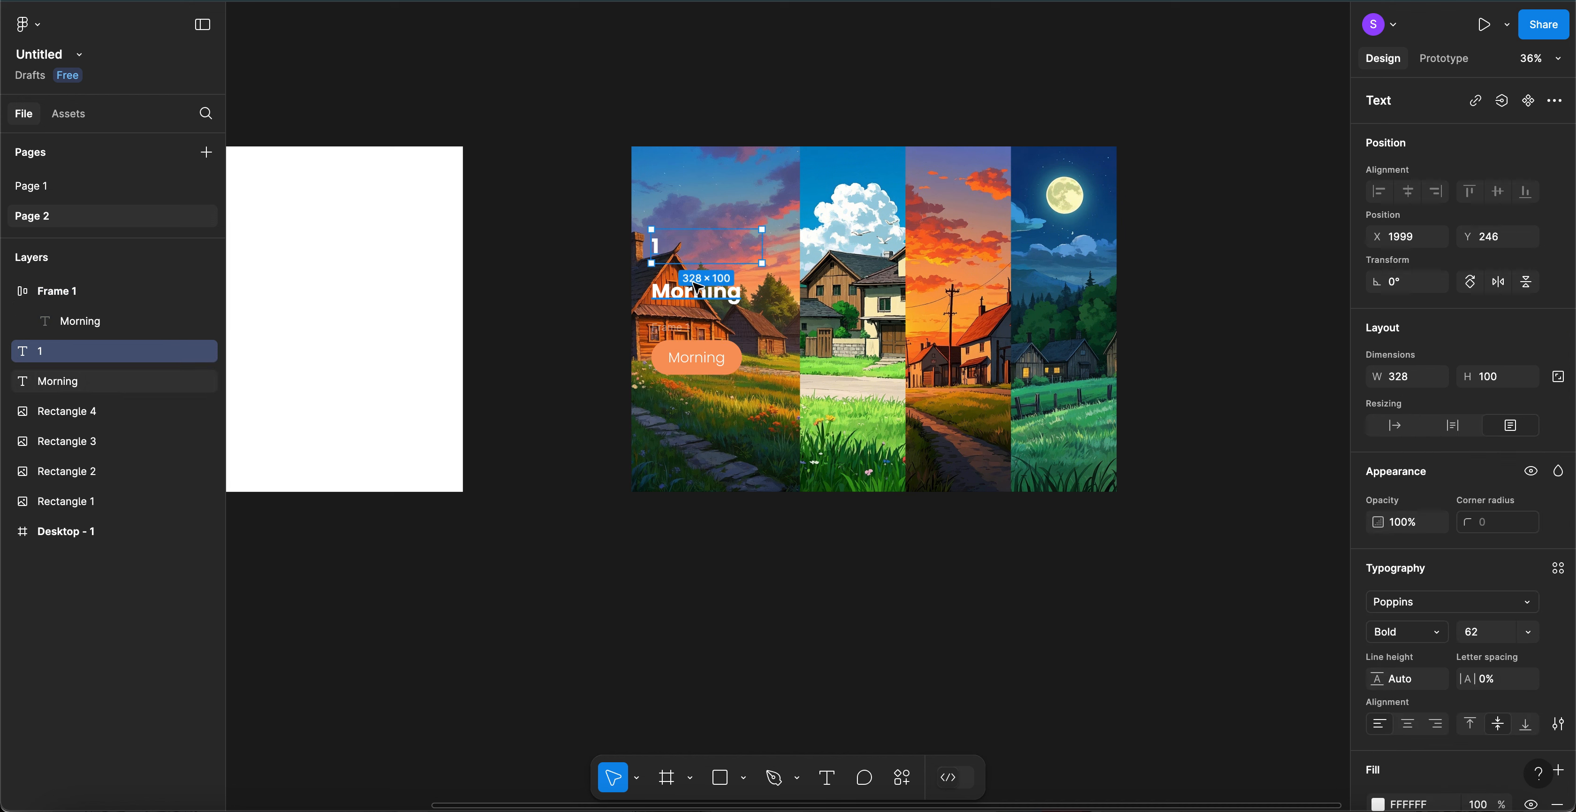
left_click(700, 360)
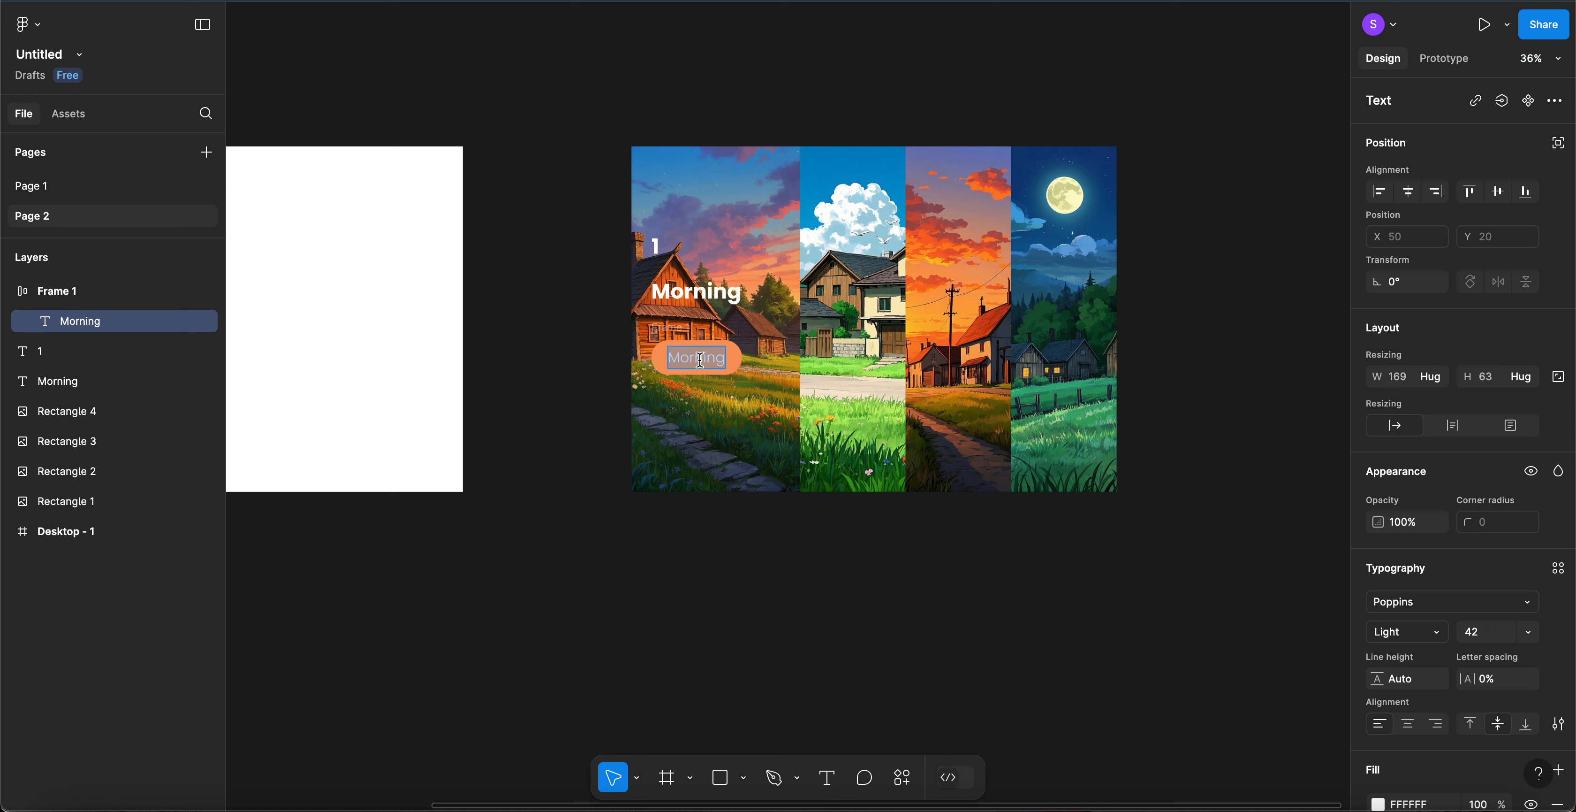
type("Lear")
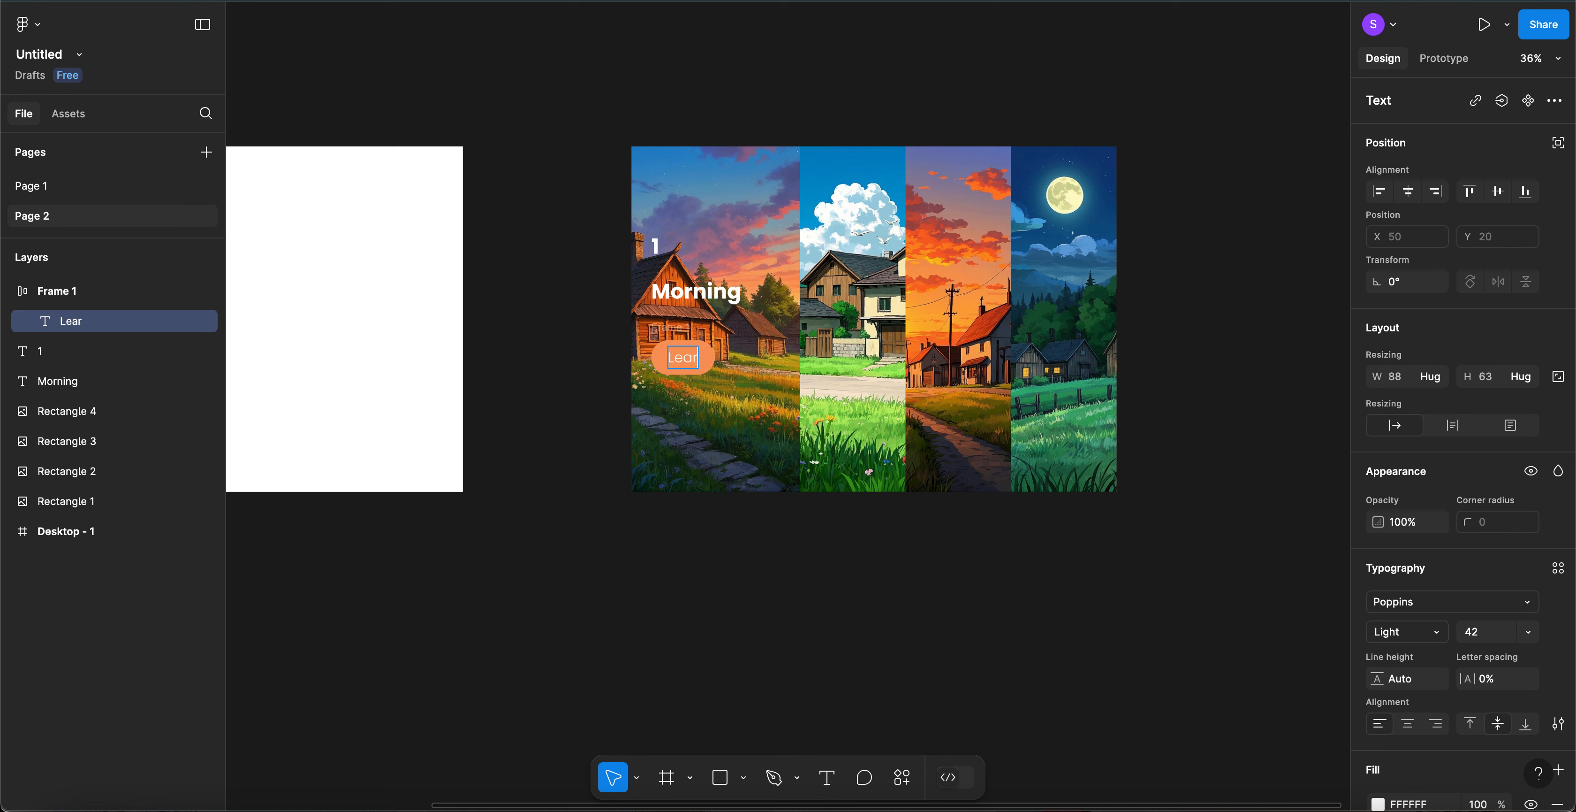
type("n More")
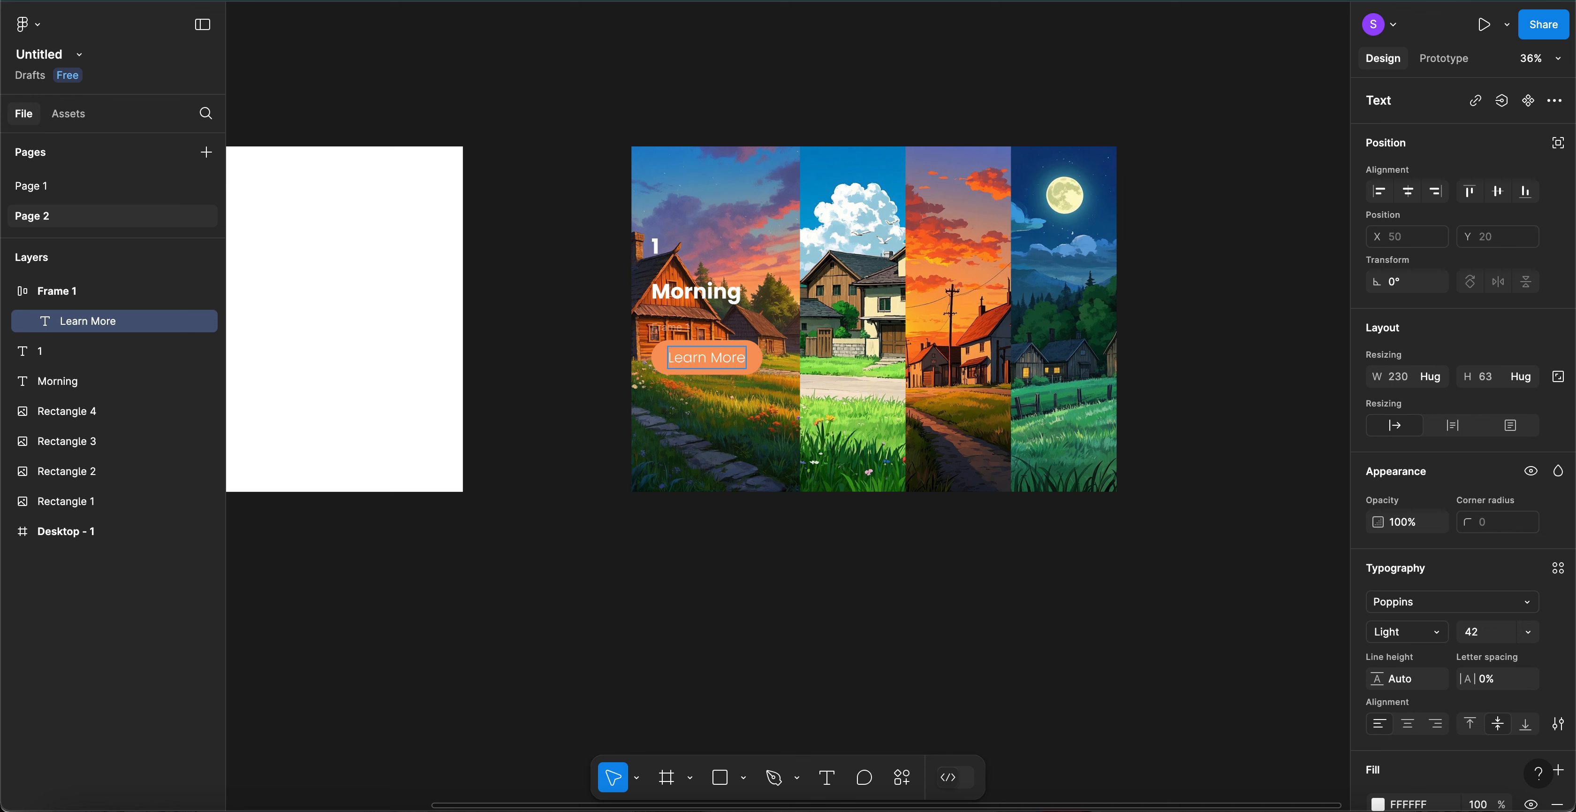
key("ctrl+a")
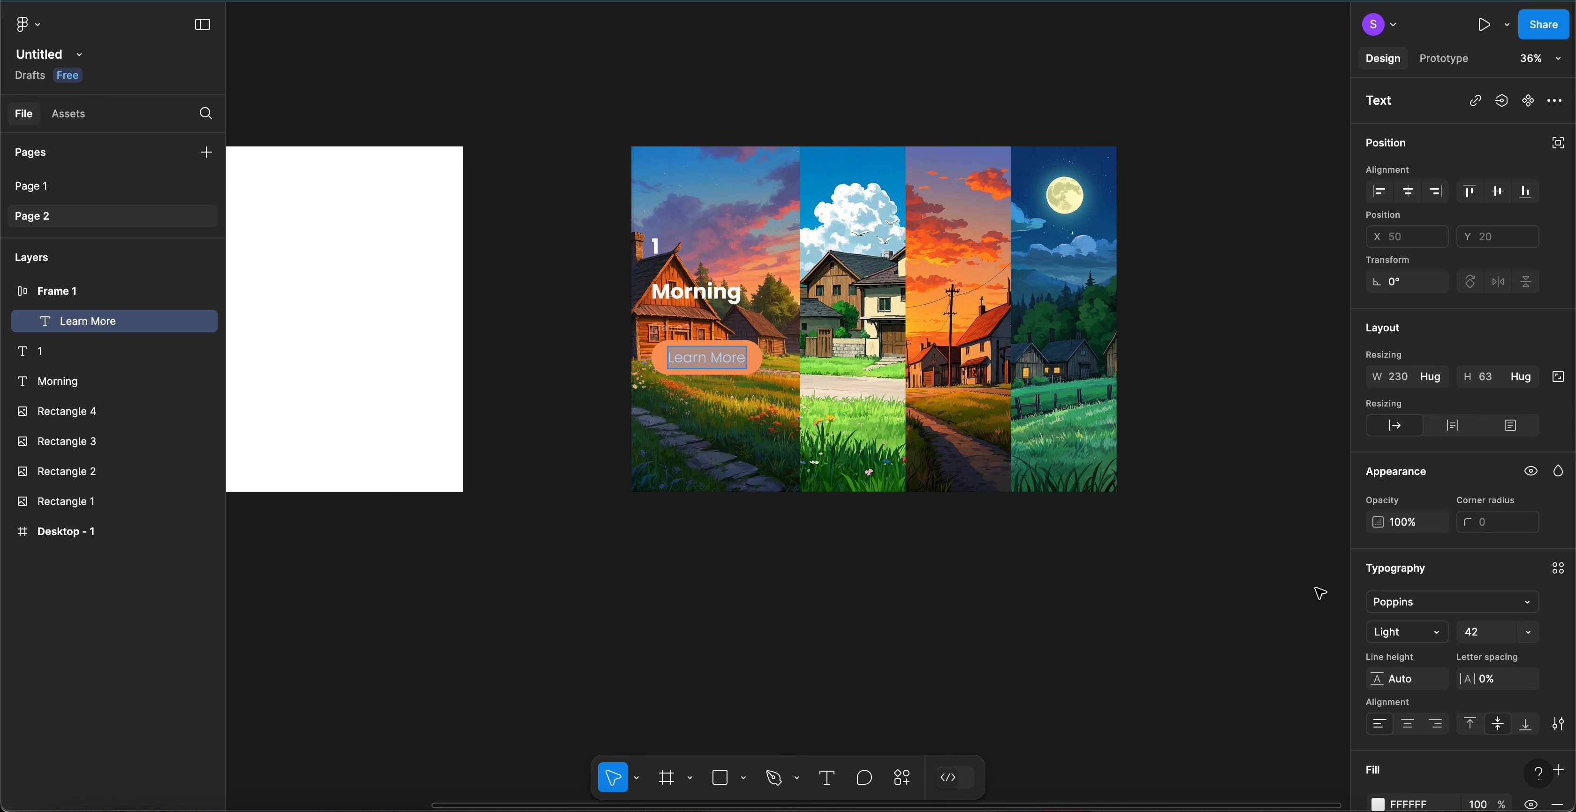
left_click(1496, 633)
type("32")
key("Return")
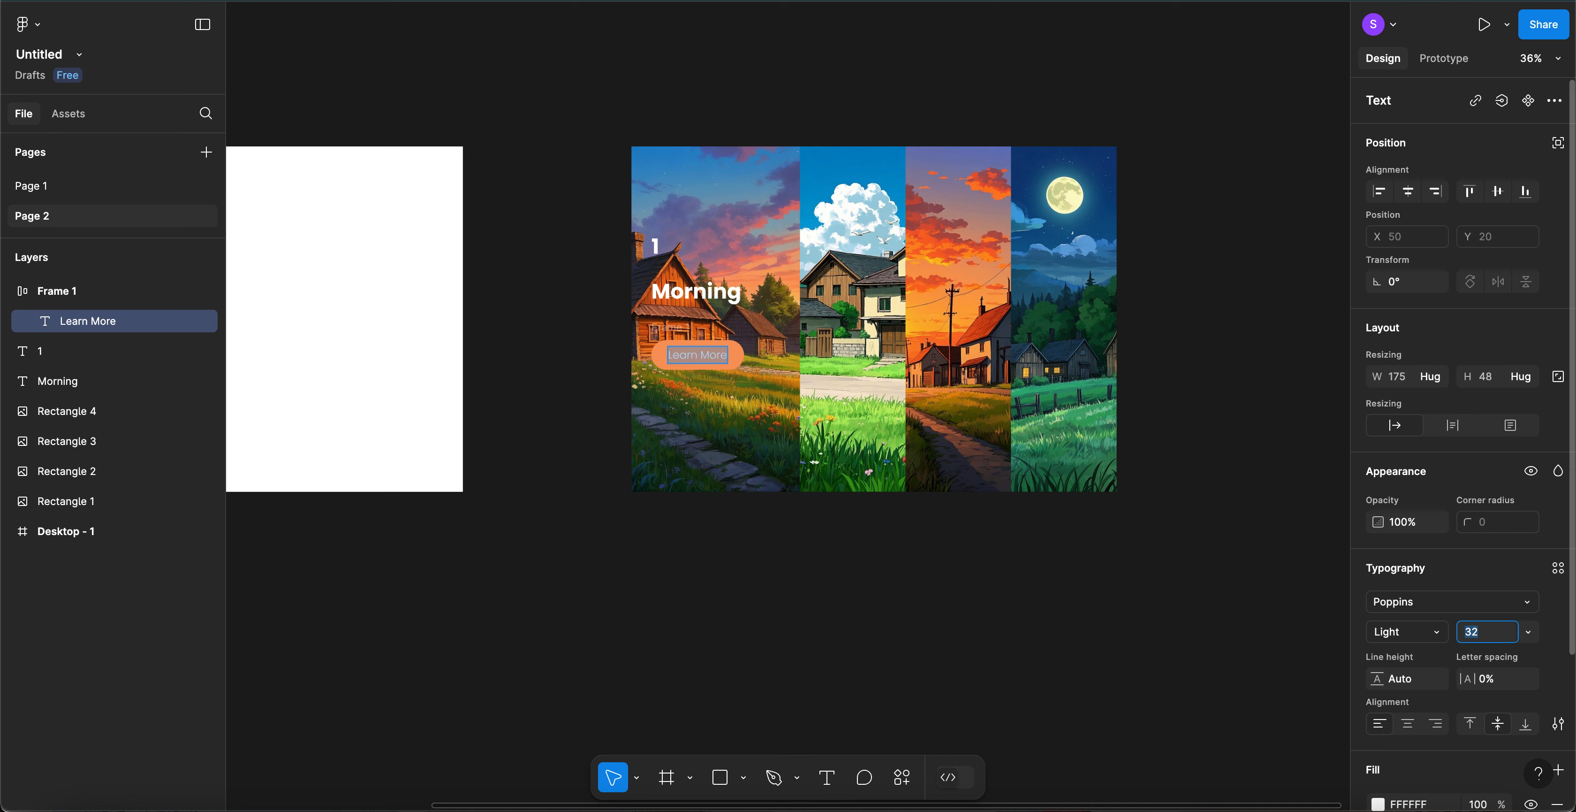
key("Escape")
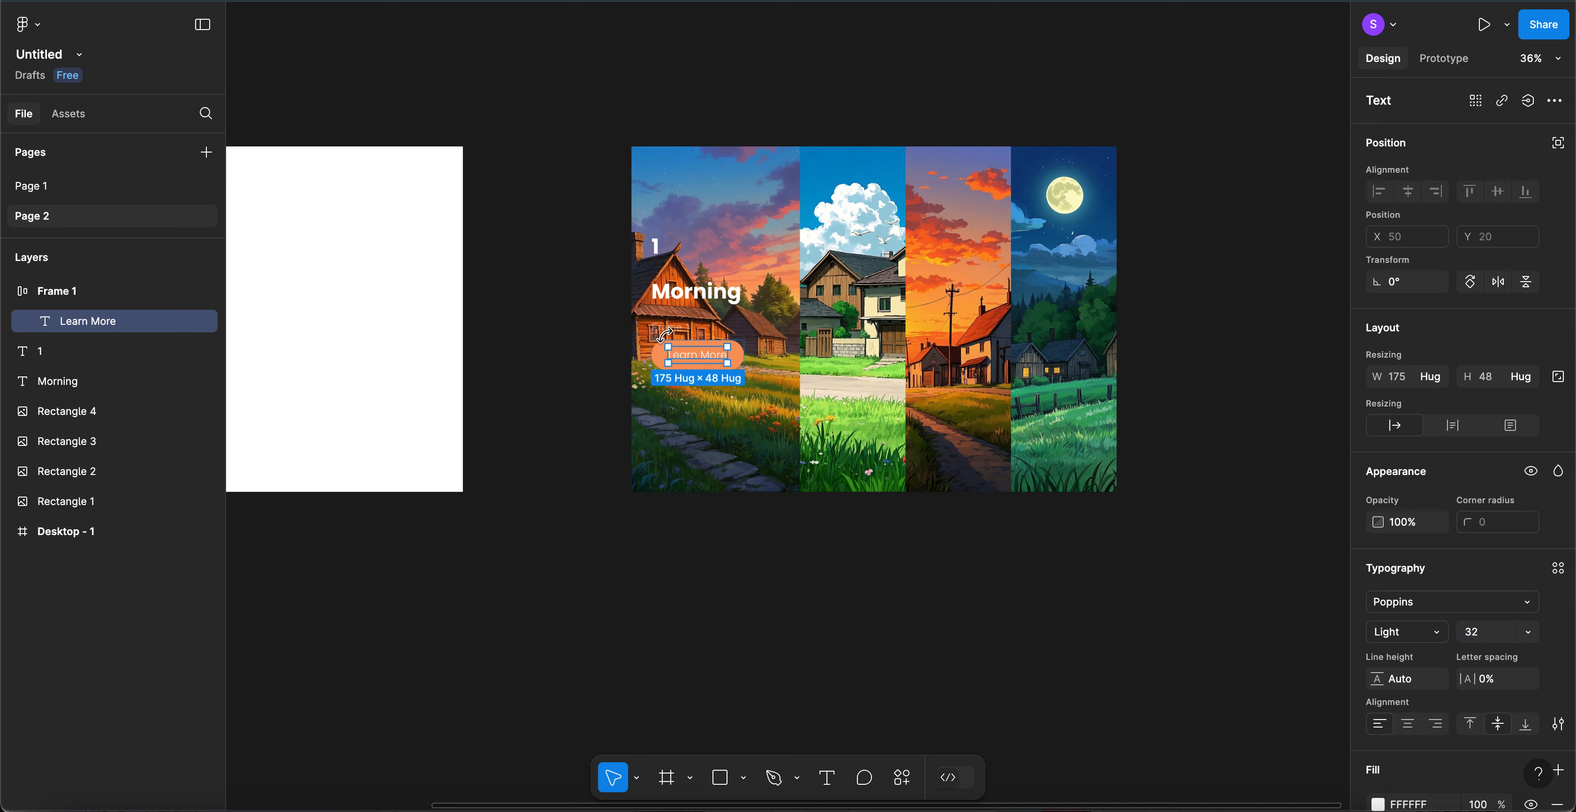
- Nudge the Learn More button slightly lower under the Morning title
left_click(669, 329)
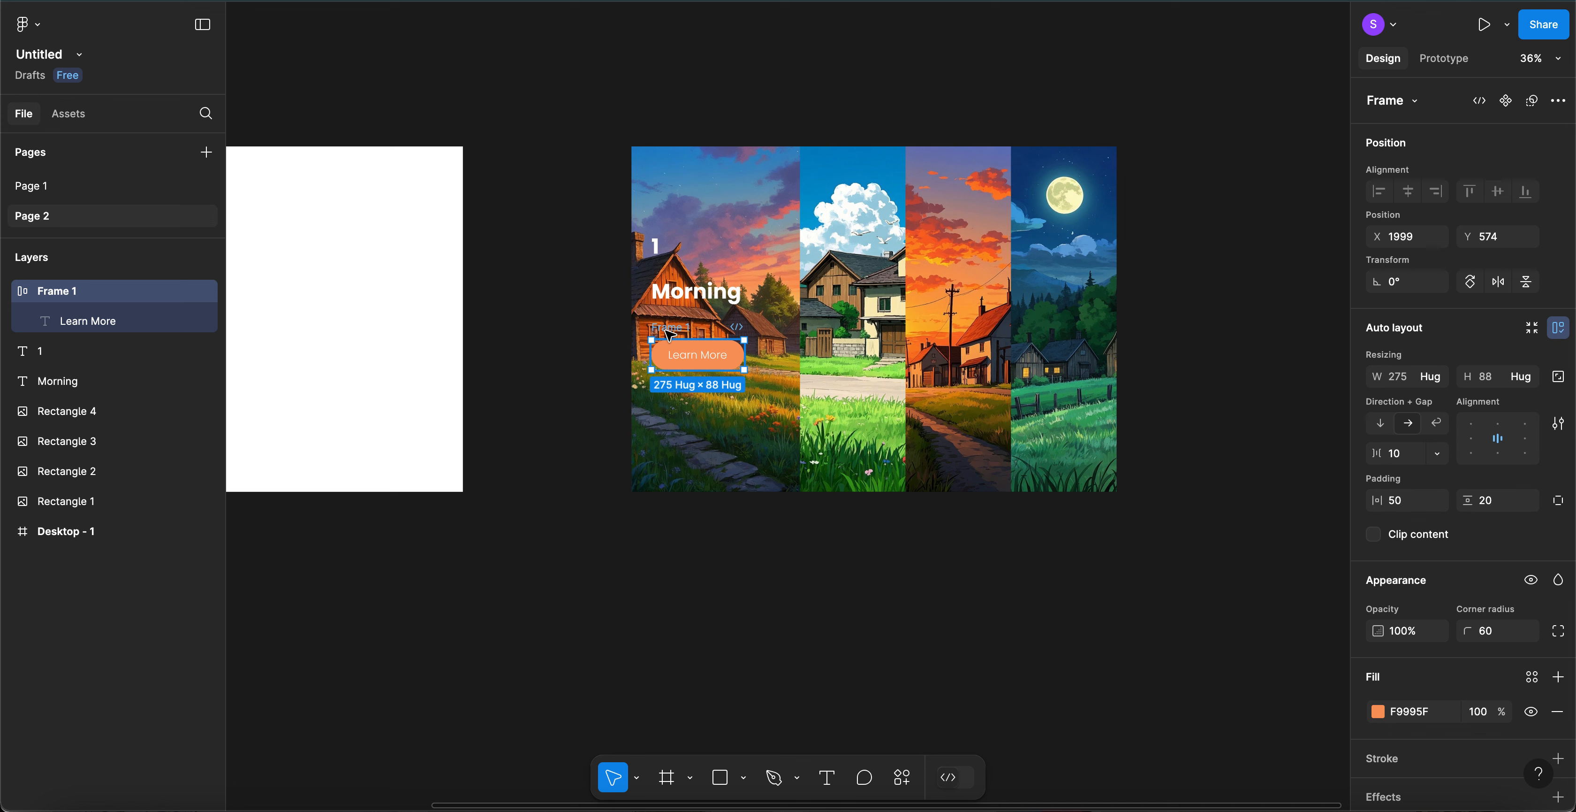
key("shift+Down")
key("shift+Down")
key("Up")
key("Up")
key("Up")
key("Up")
key("Up")
key("Up")
key("Up")
key("Up")
key("Up")
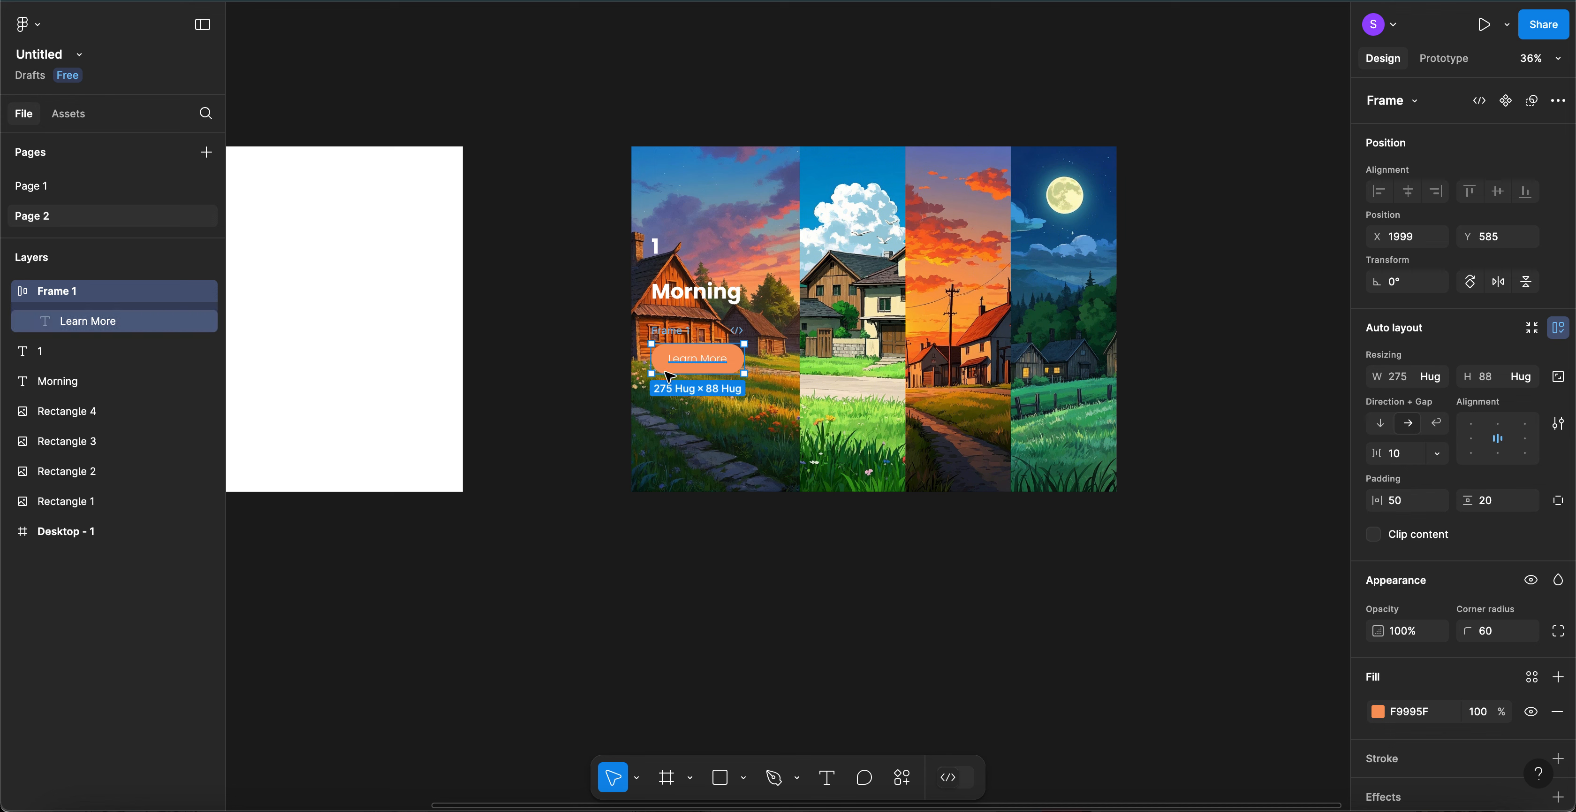
- Stack the 1 label, Morning title and Learn More button in a vertical auto-layout frame with a 40 gap
left_click(553, 340)
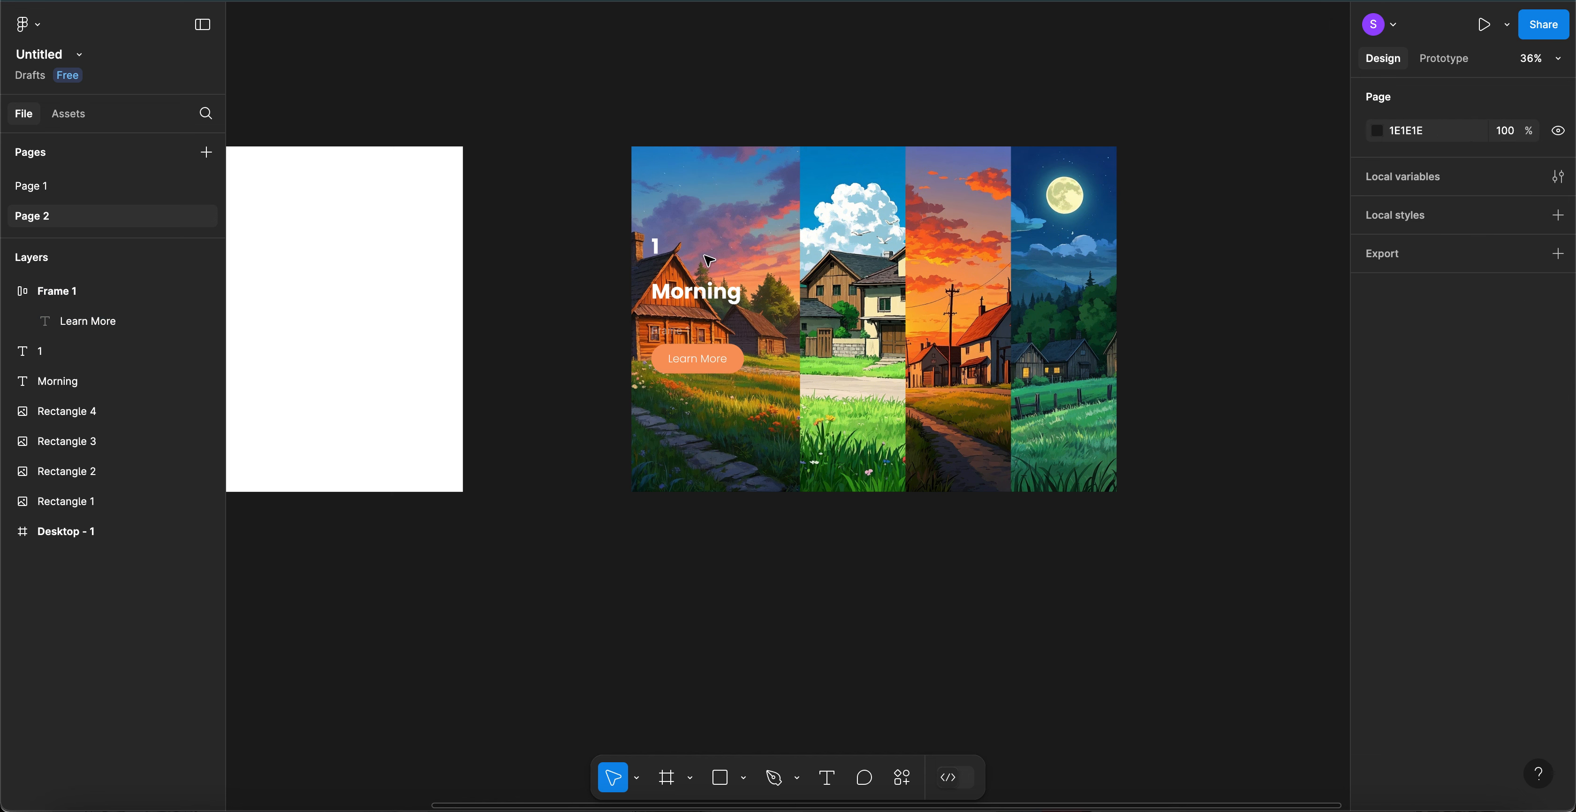
left_click(661, 248)
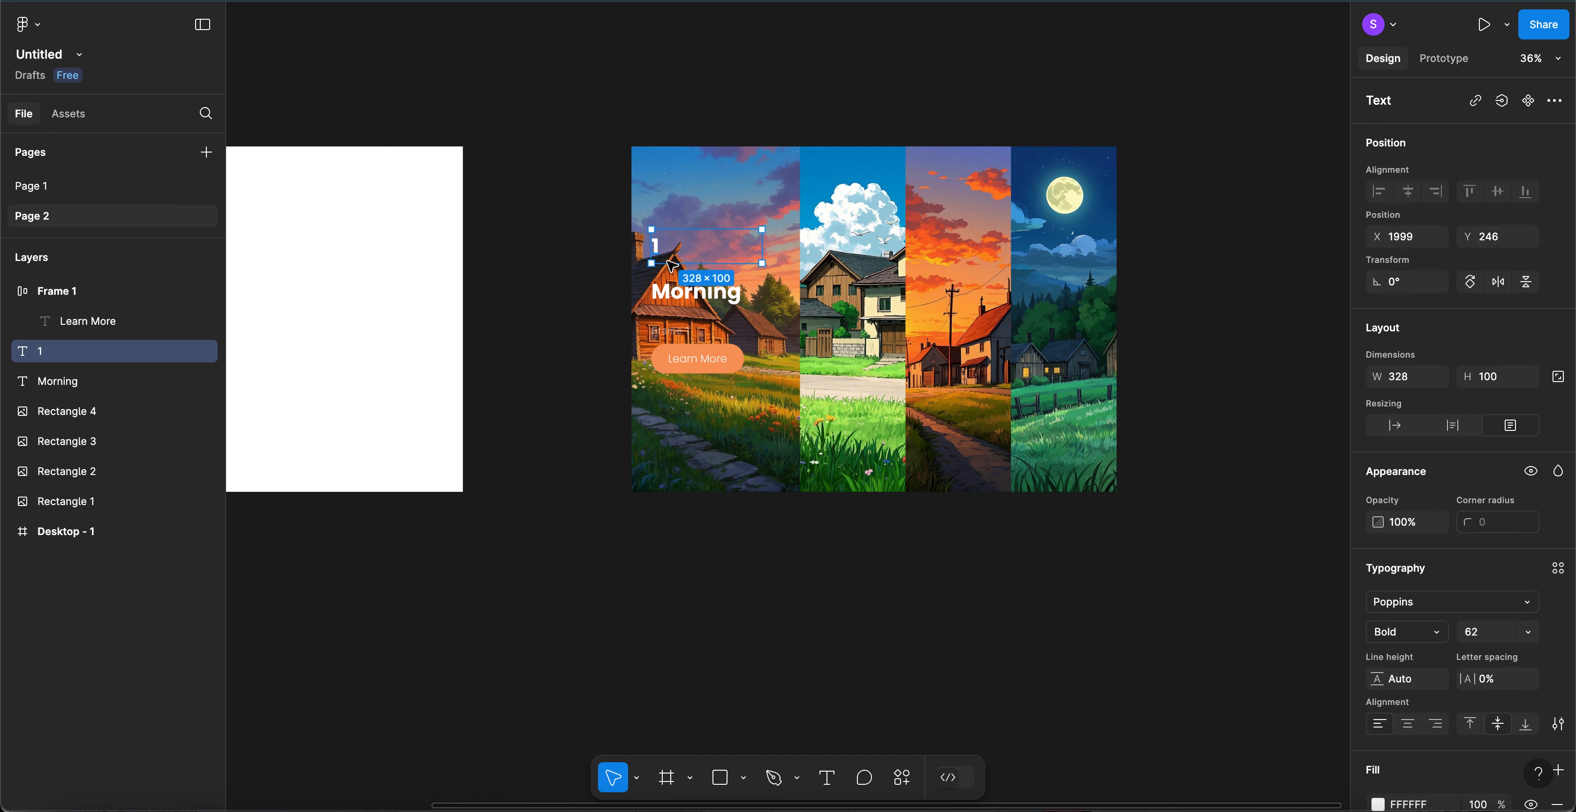
left_click(691, 299, "shift")
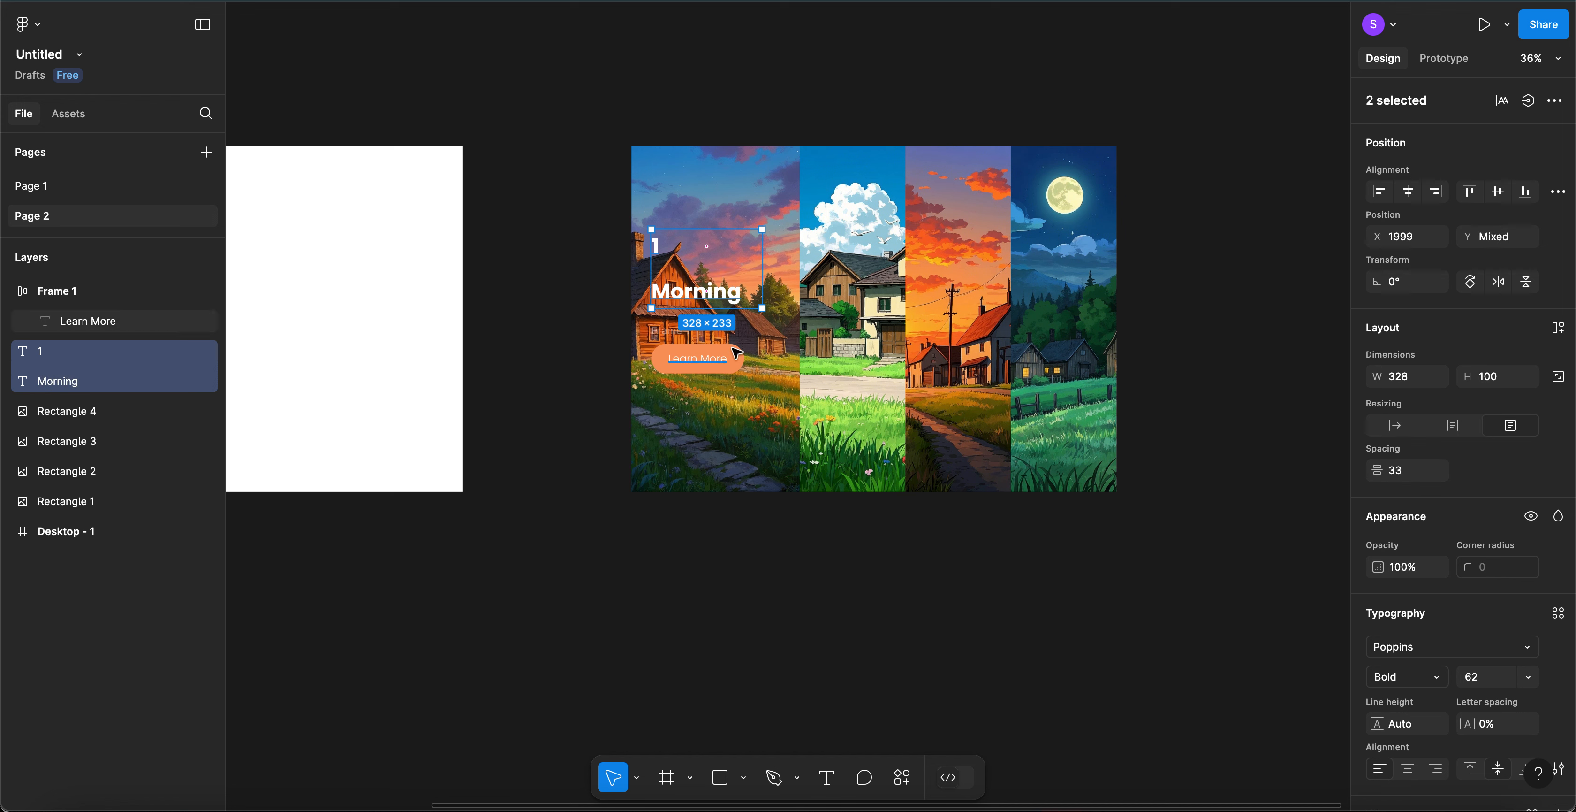
left_click(669, 333, "shift")
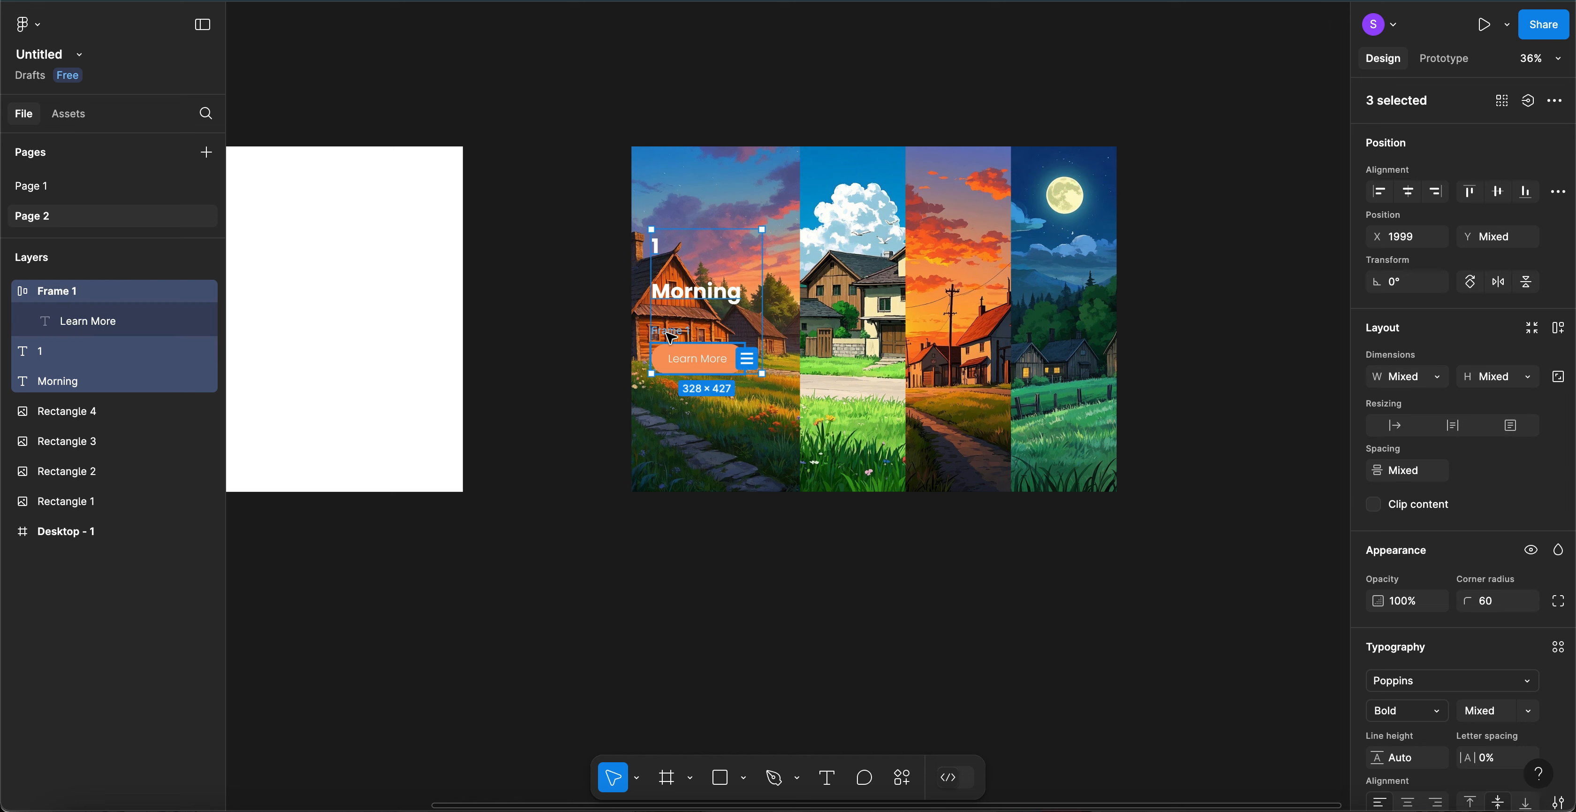
key("shift+a")
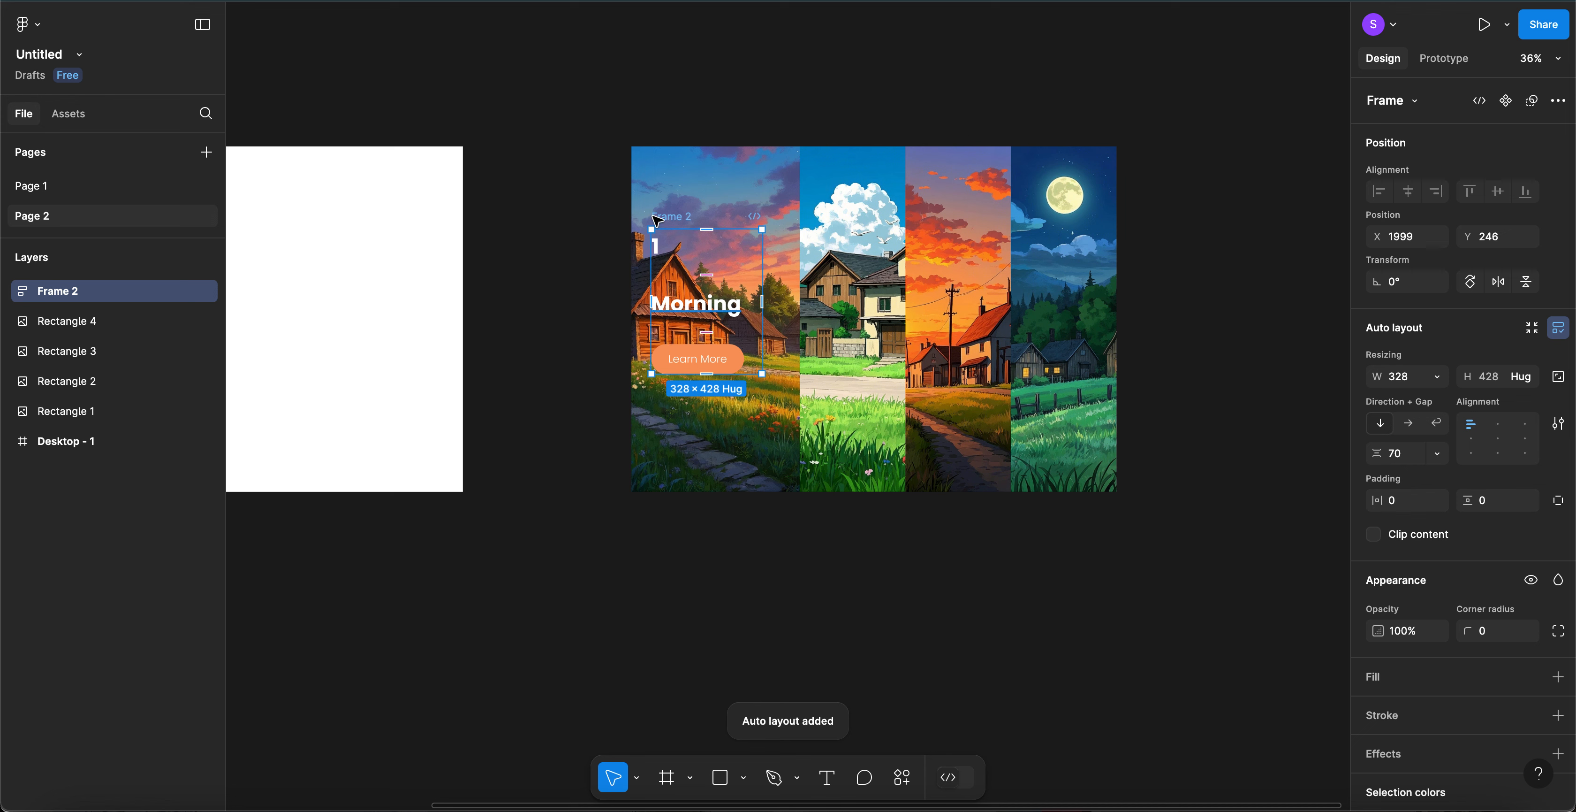
left_click(1400, 464)
key("shift+Down")
key("shift+Down")
key("shift+Down")
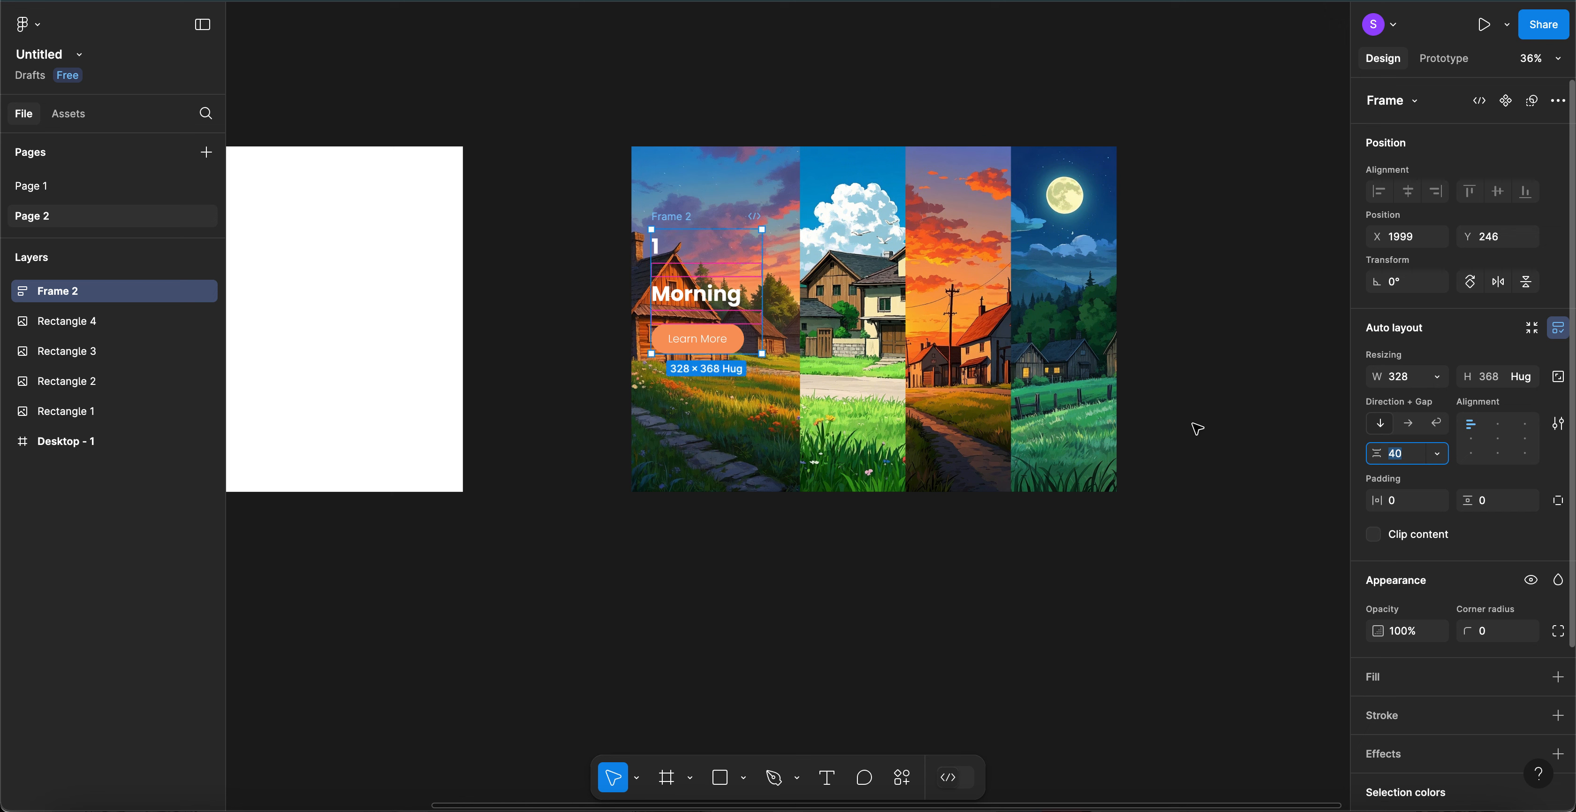
left_click(551, 310)
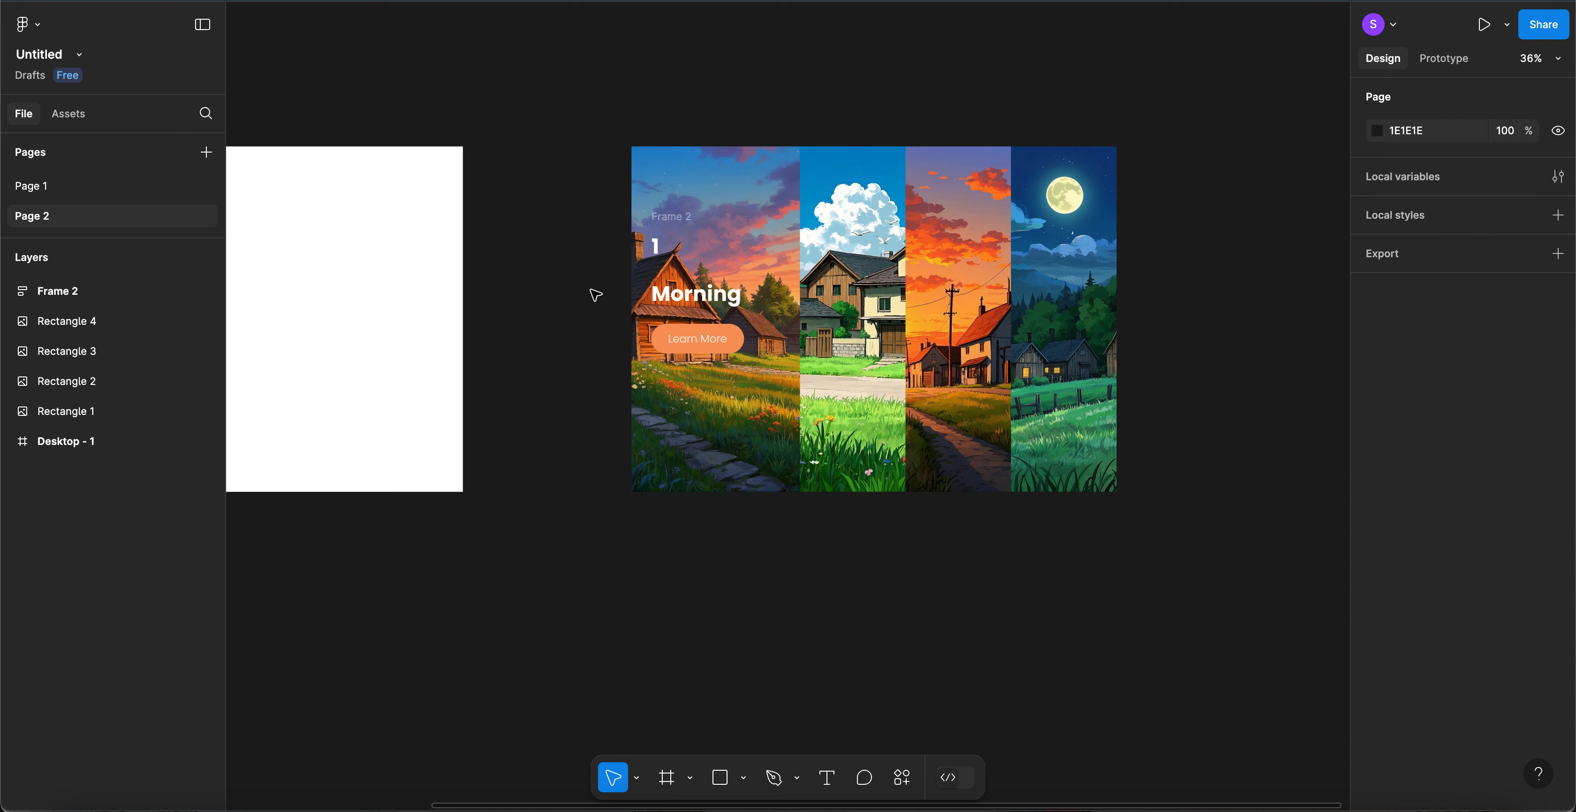
- Wrap the first village image and its text group in auto layout, left-aligned with 50 horizontal padding
left_click(705, 193)
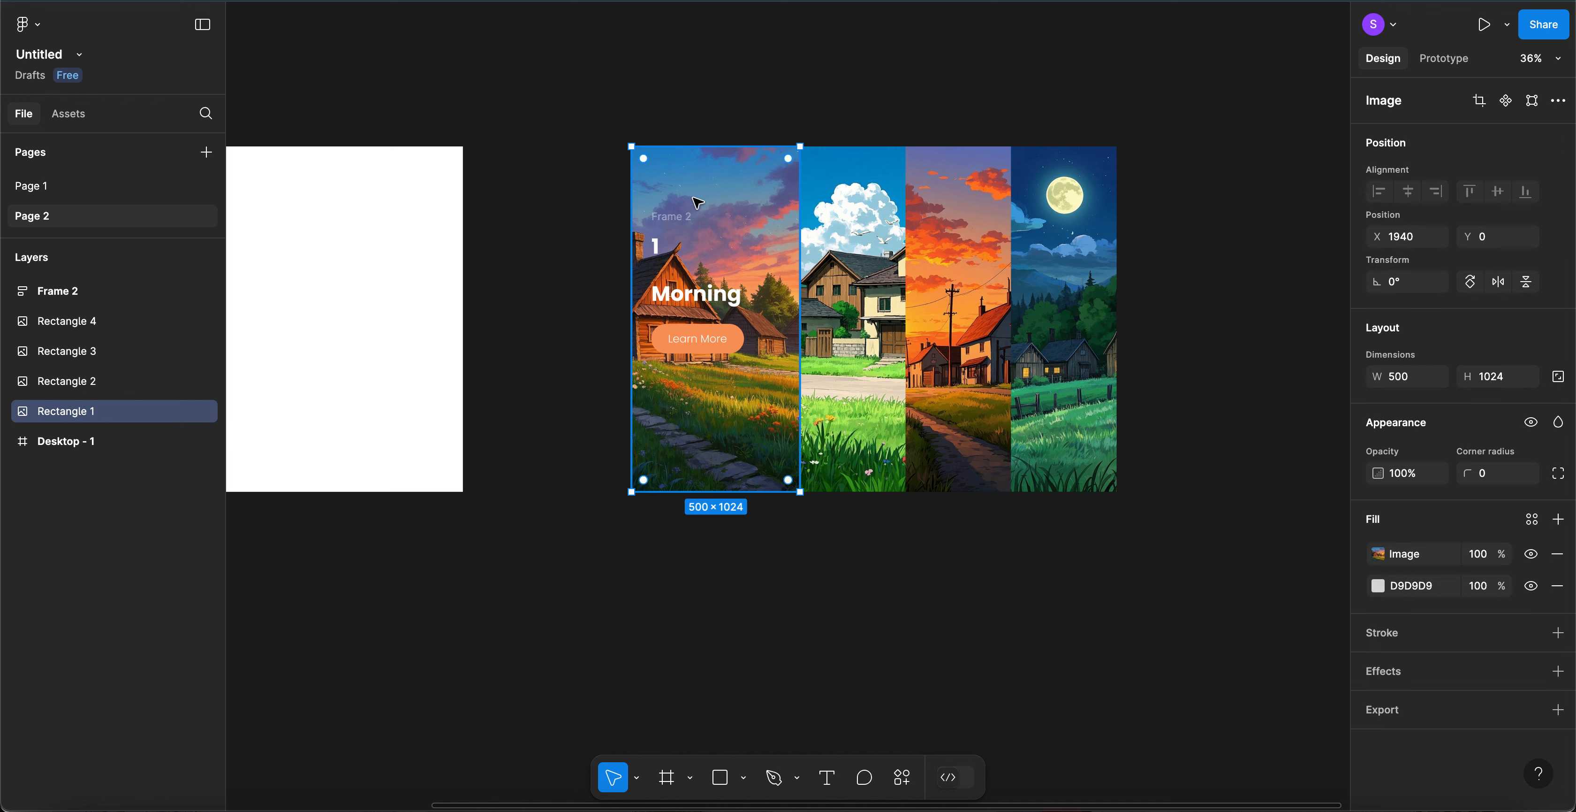
left_click(673, 217, "shift")
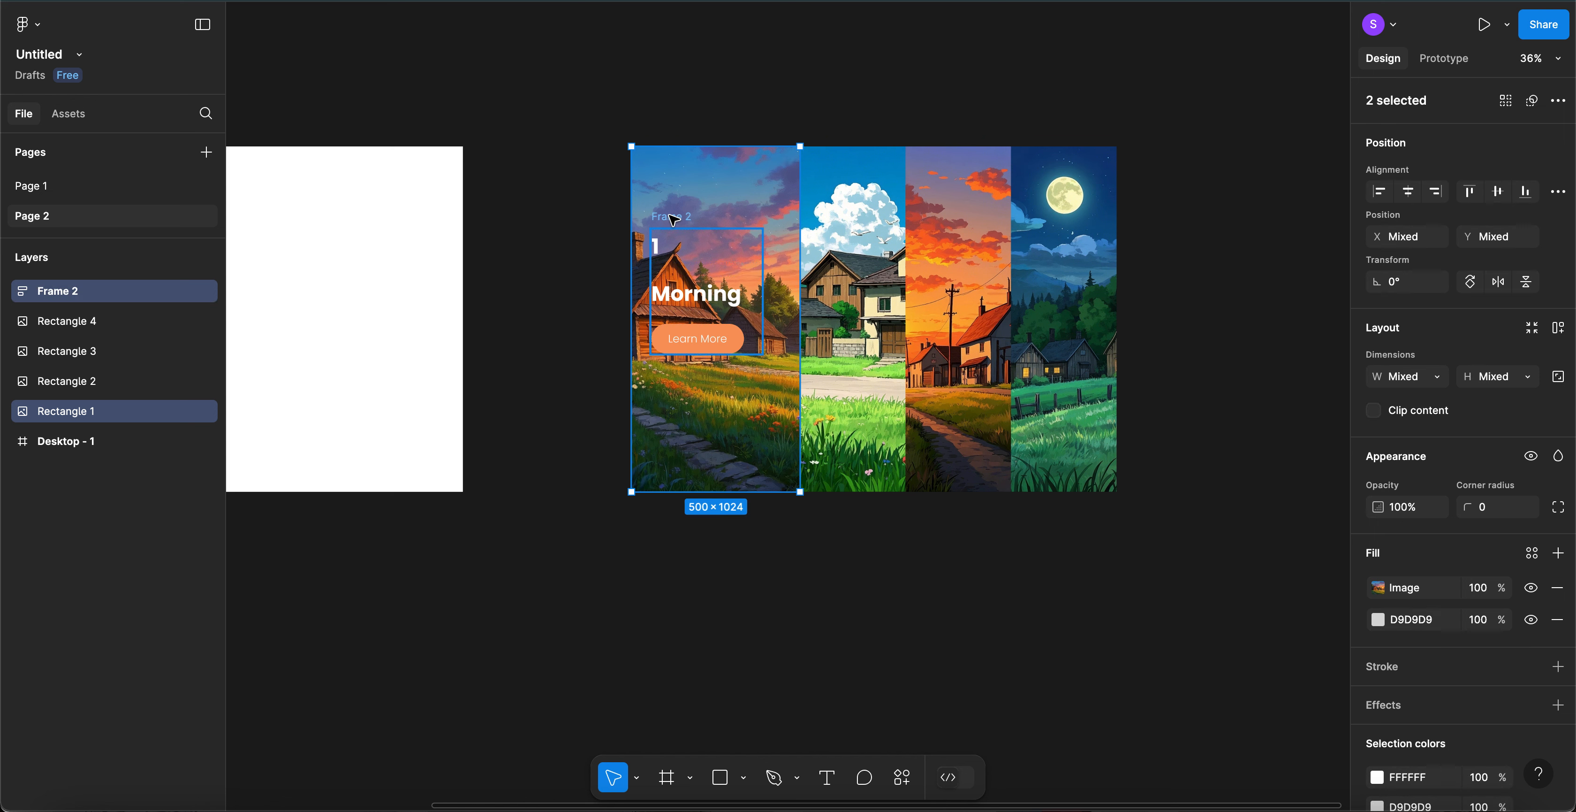
key("shift+a")
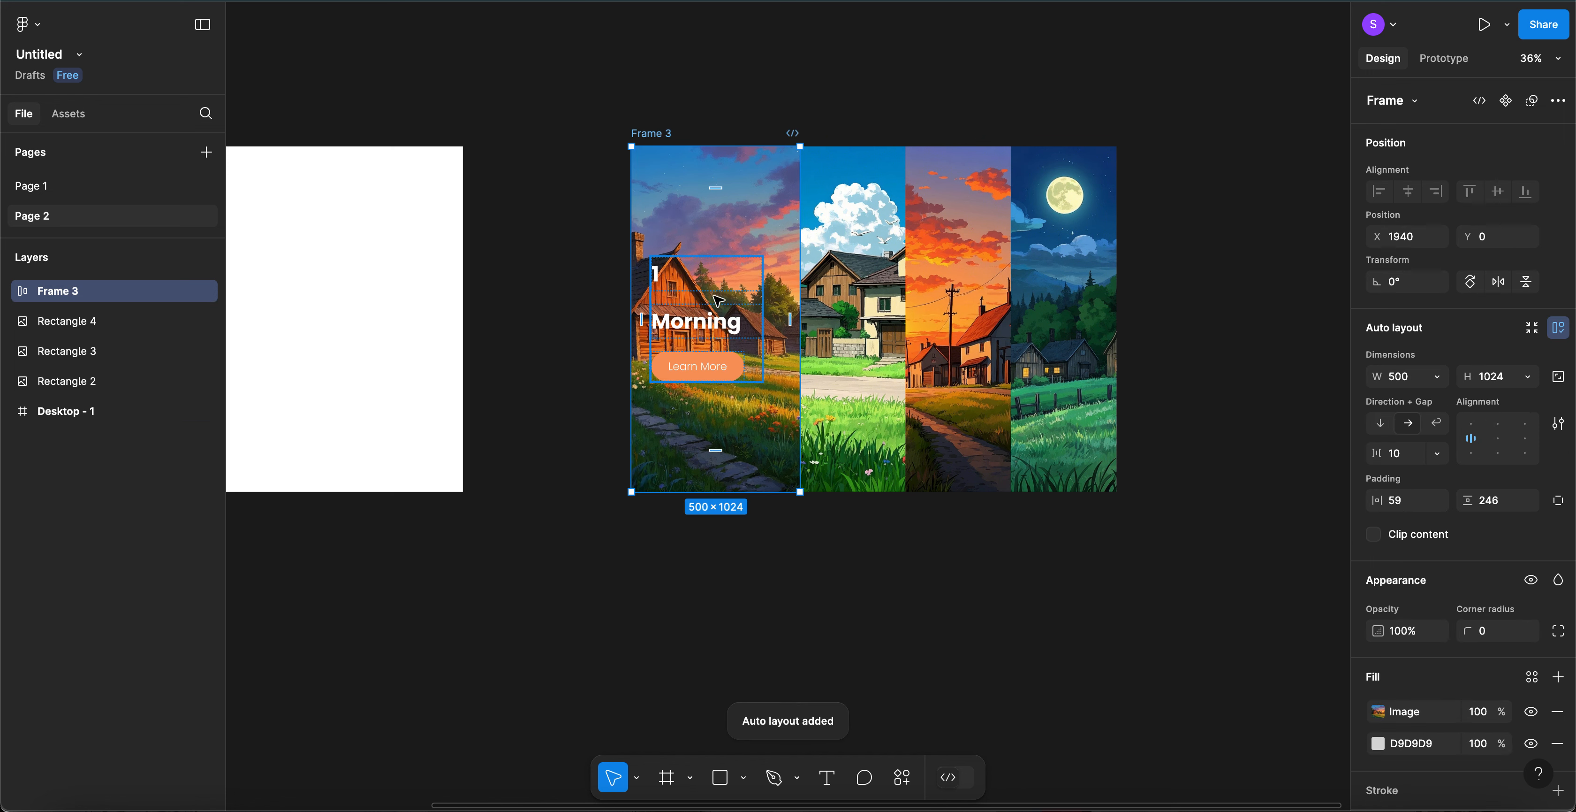
left_click(1500, 444)
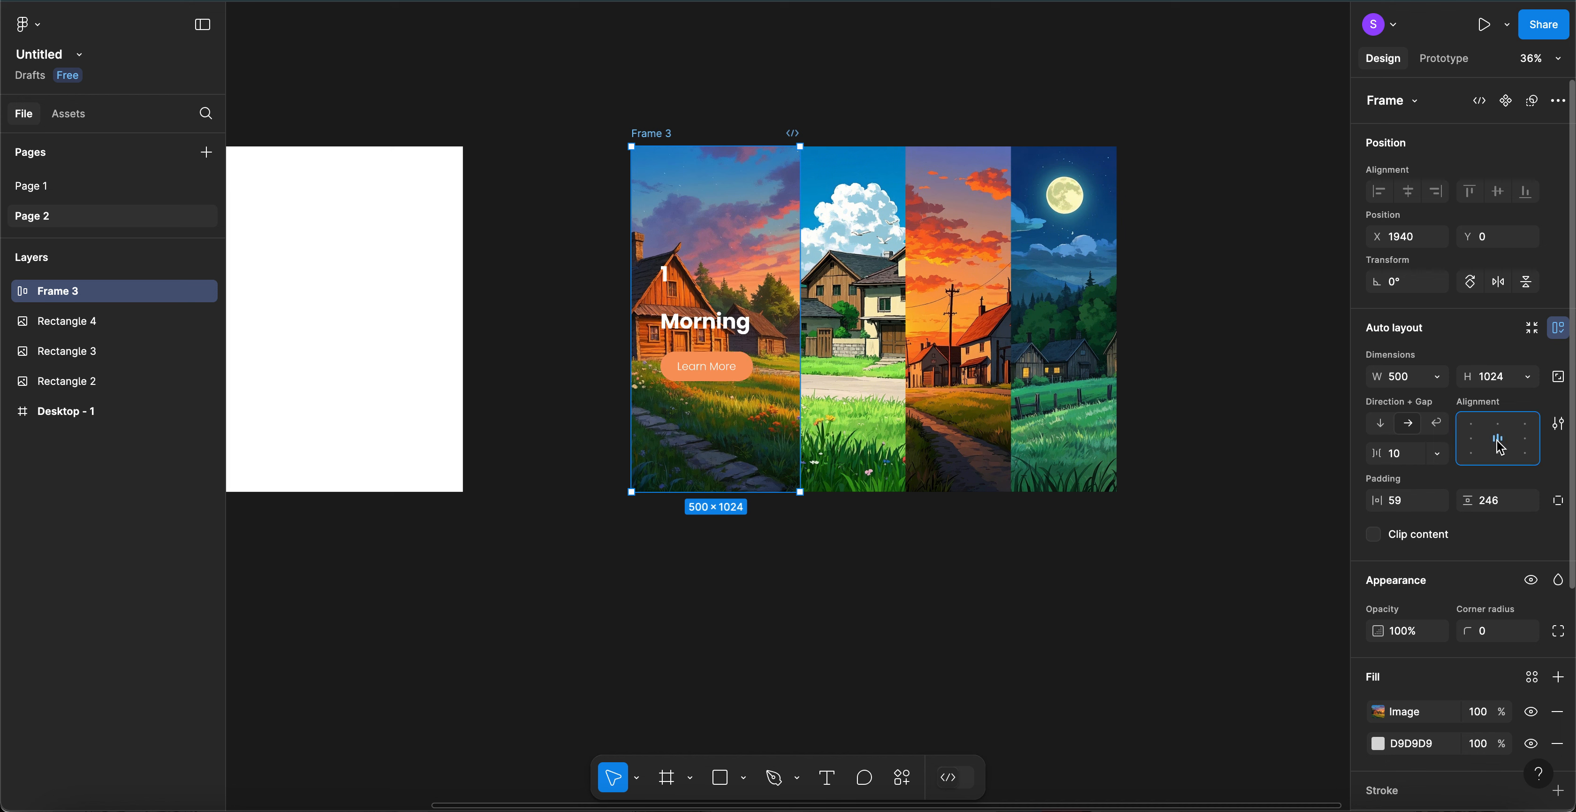
left_click(1474, 443)
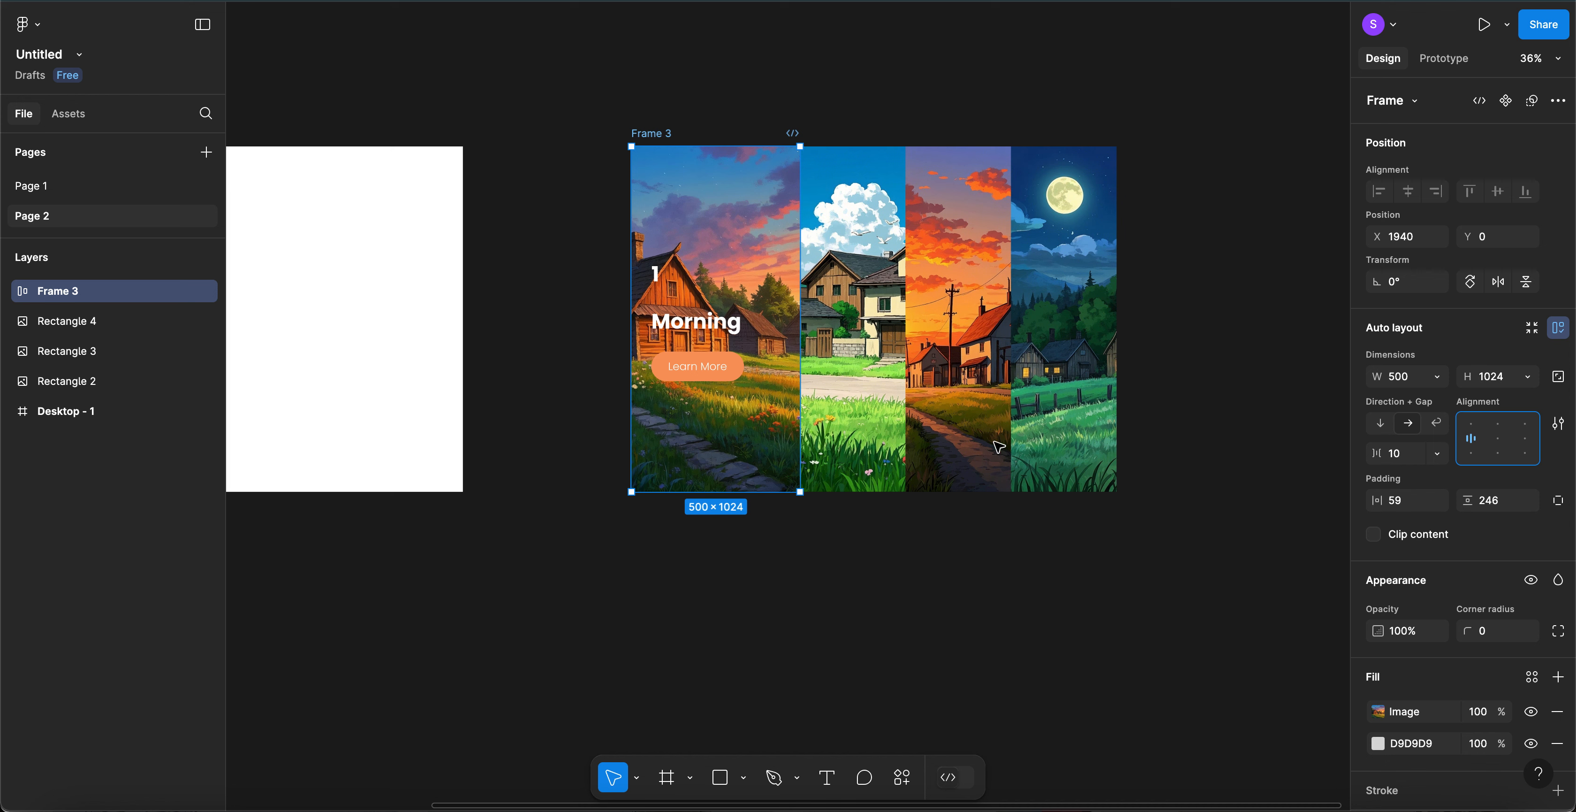
left_click(1399, 502)
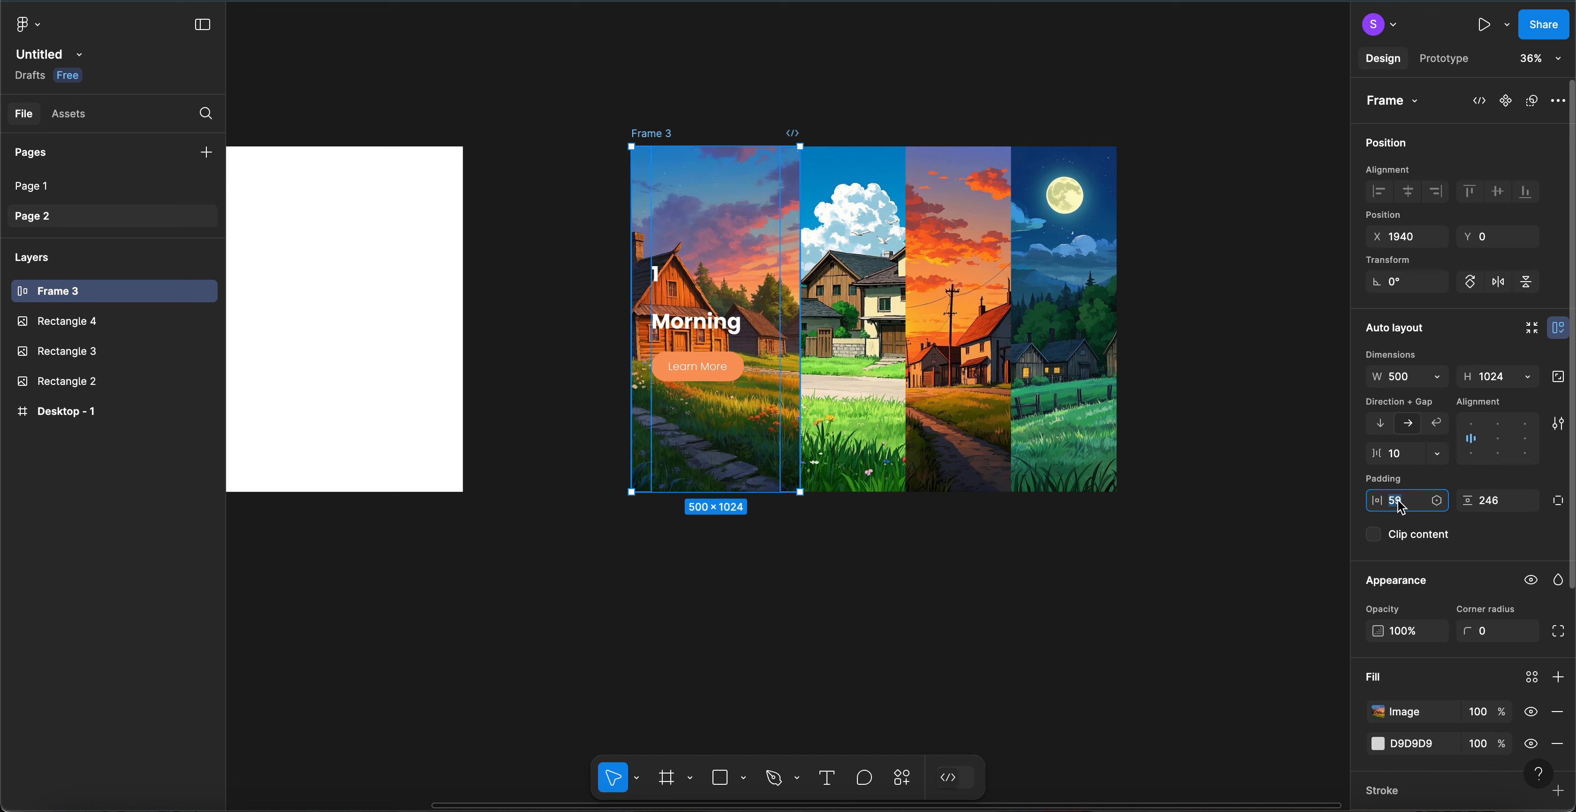
key("shift+Down")
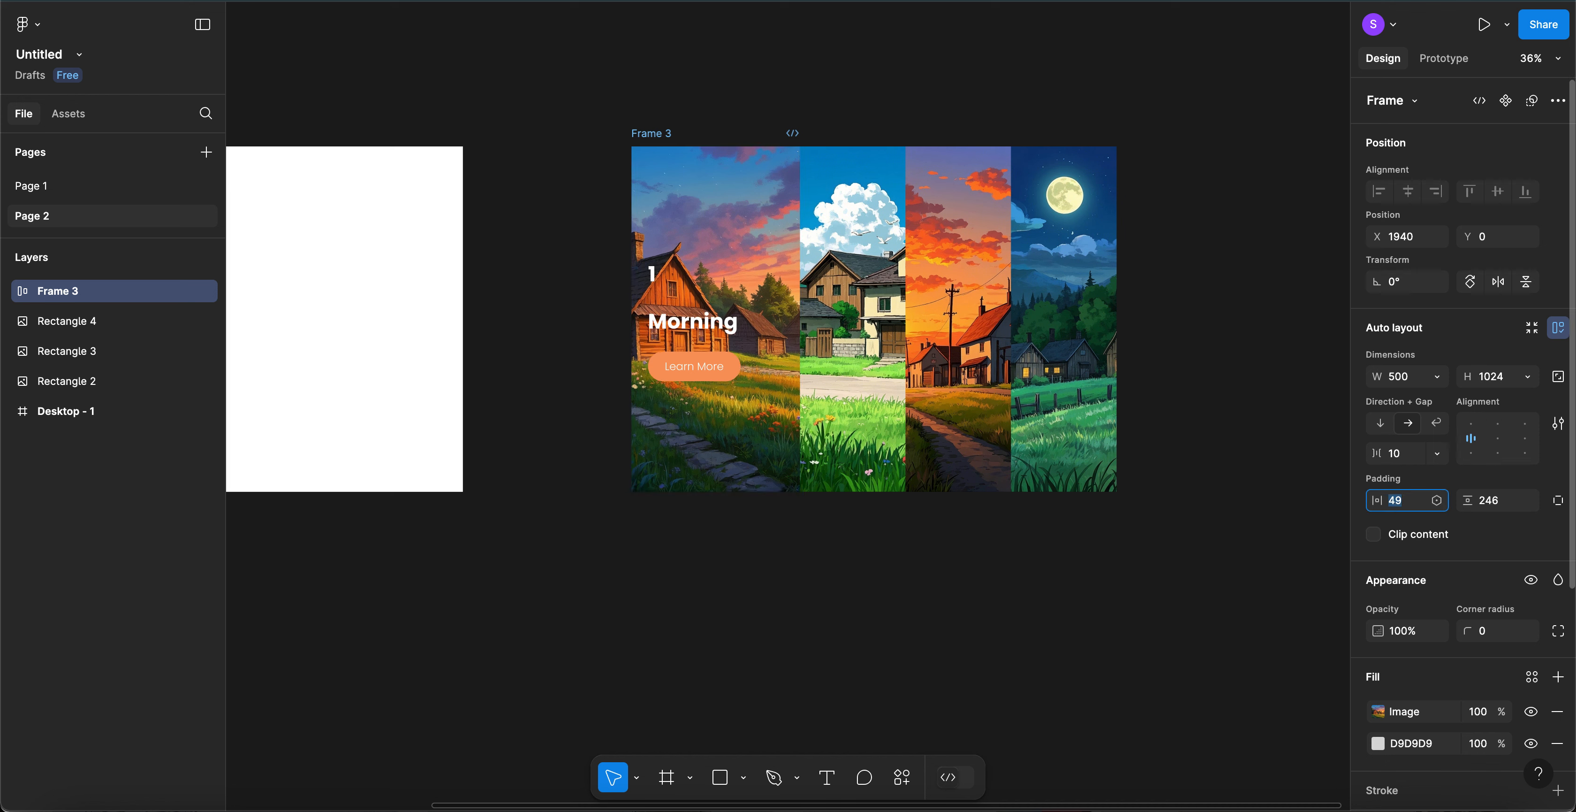
key("Up")
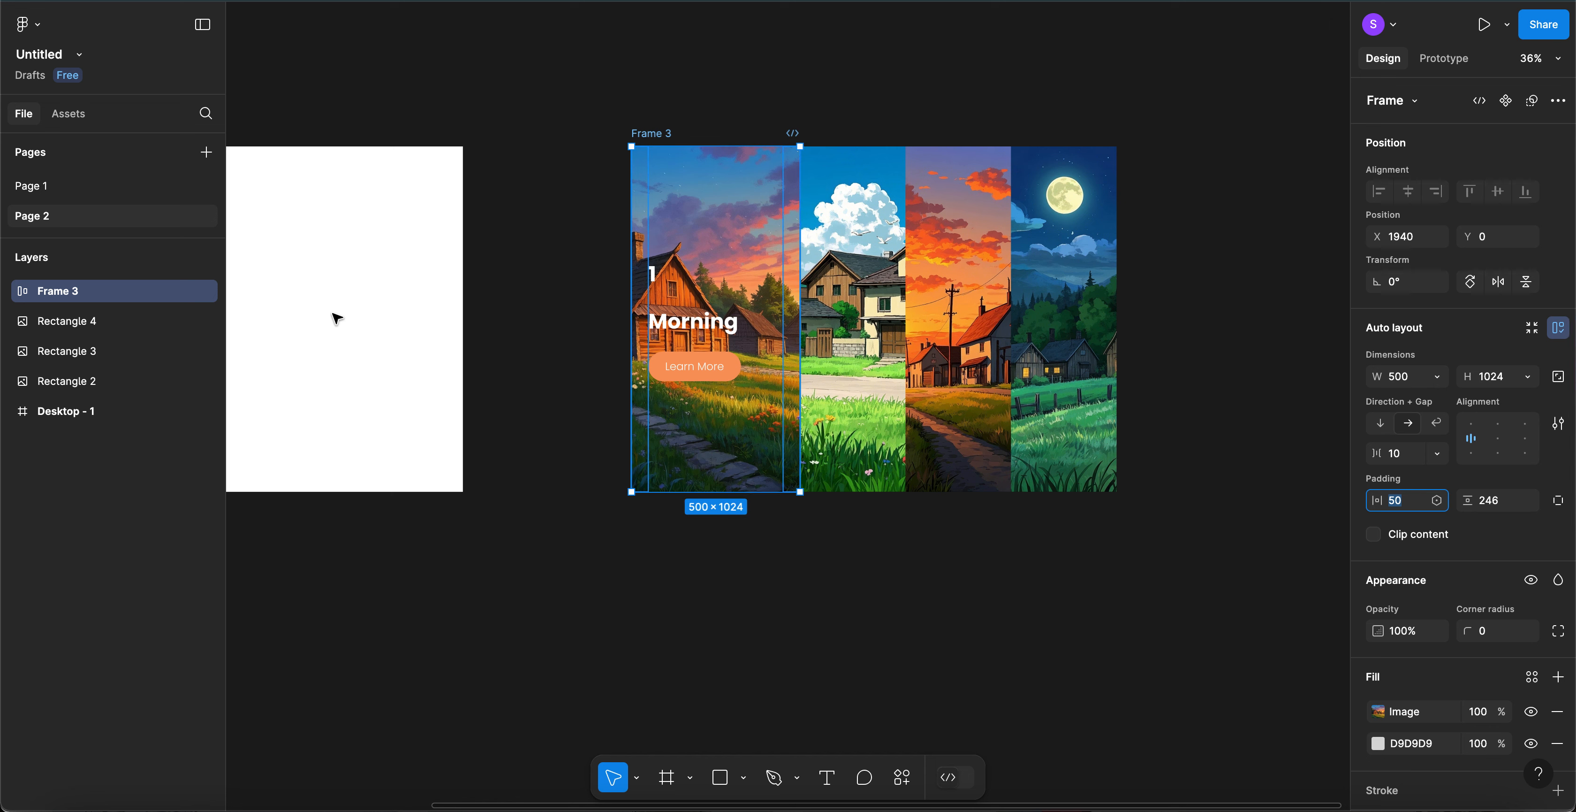
left_click(520, 348)
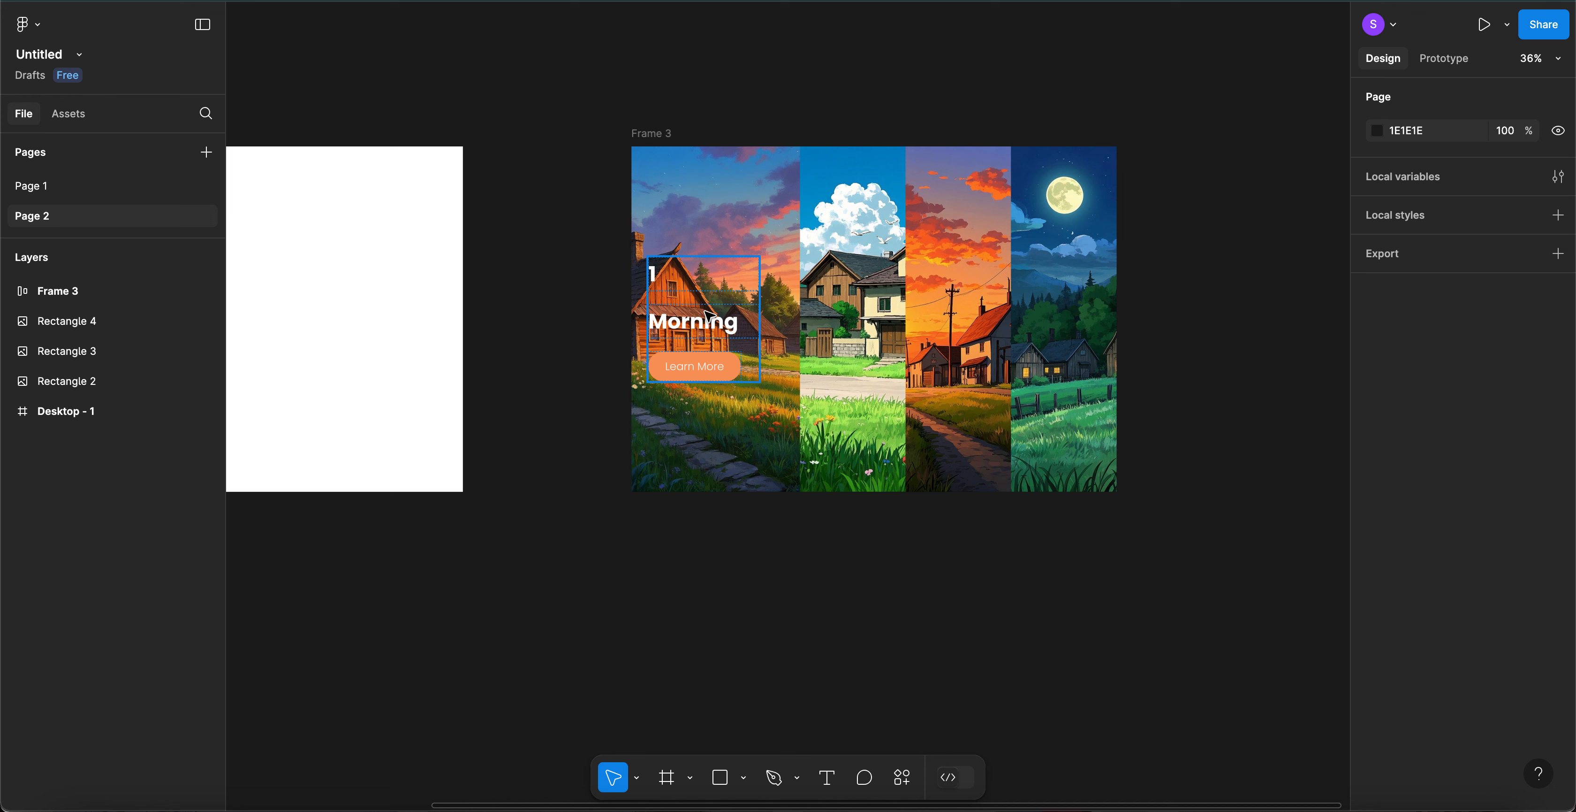
- Copy the numbered Morning card and place the copy over the second village panel
left_click(708, 316)
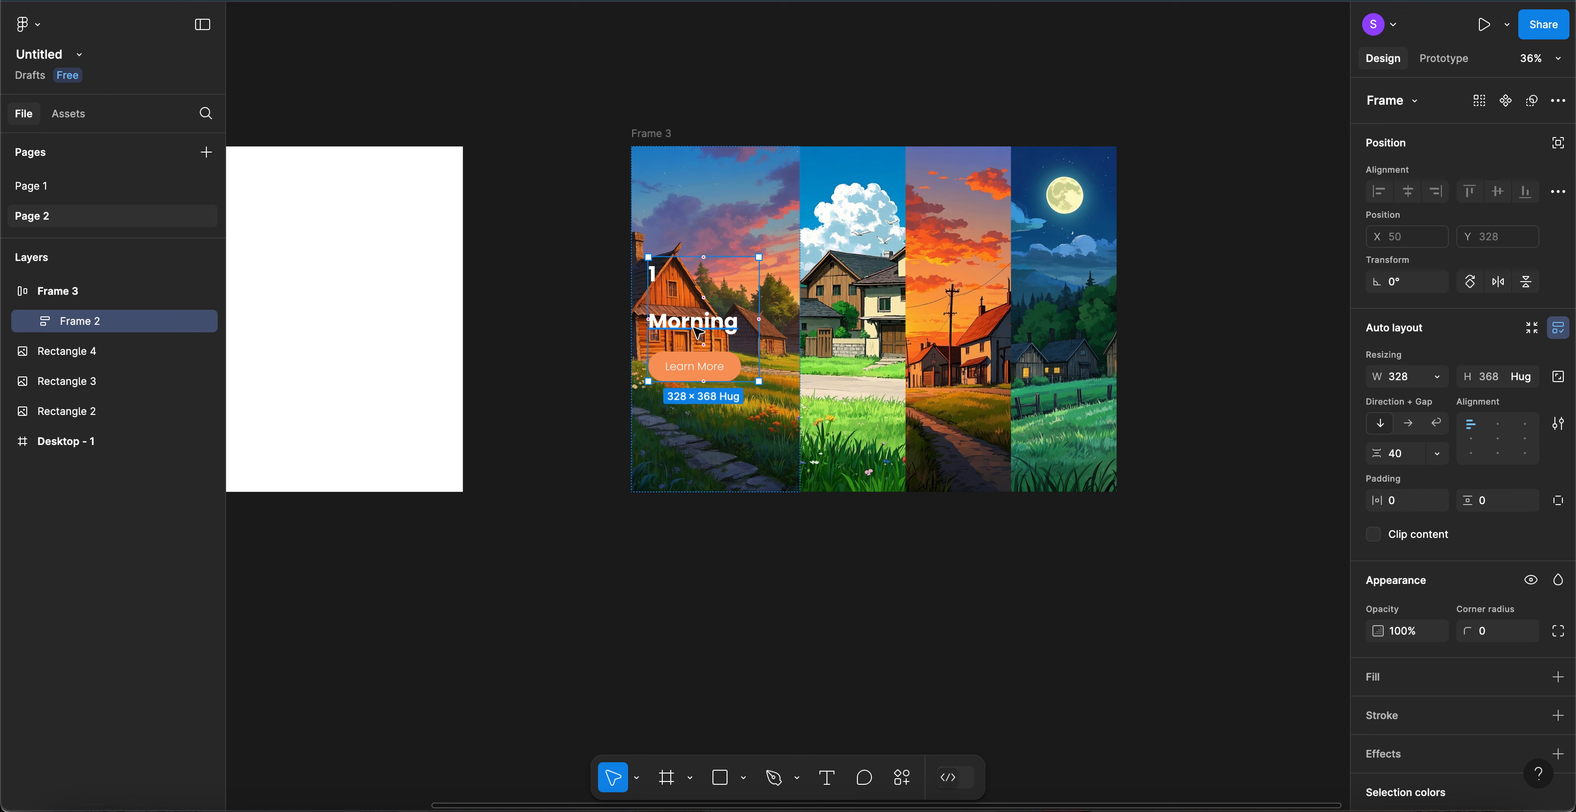
left_click(850, 320)
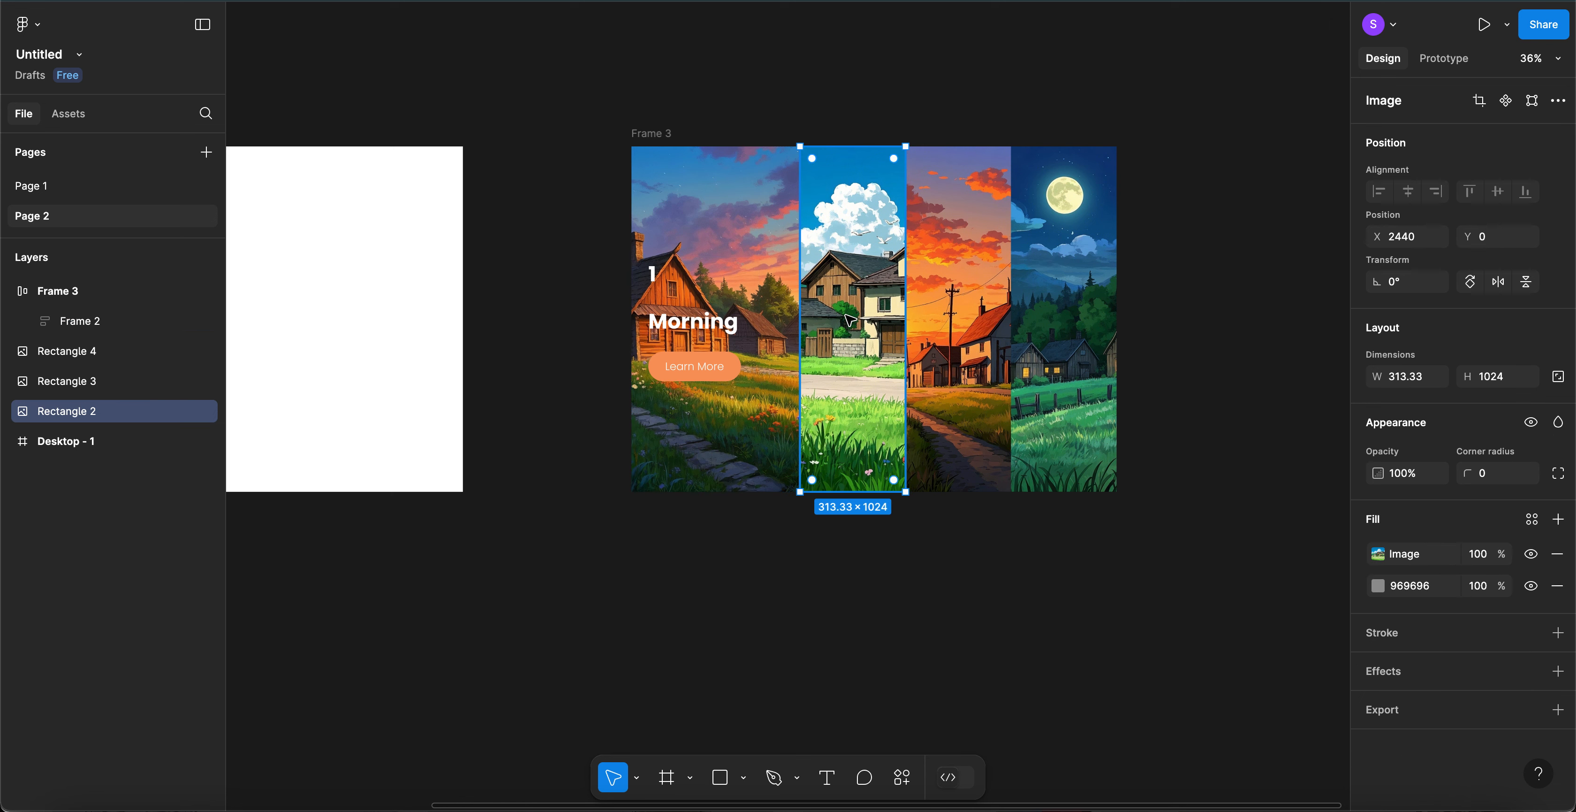
key("ctrl+v")
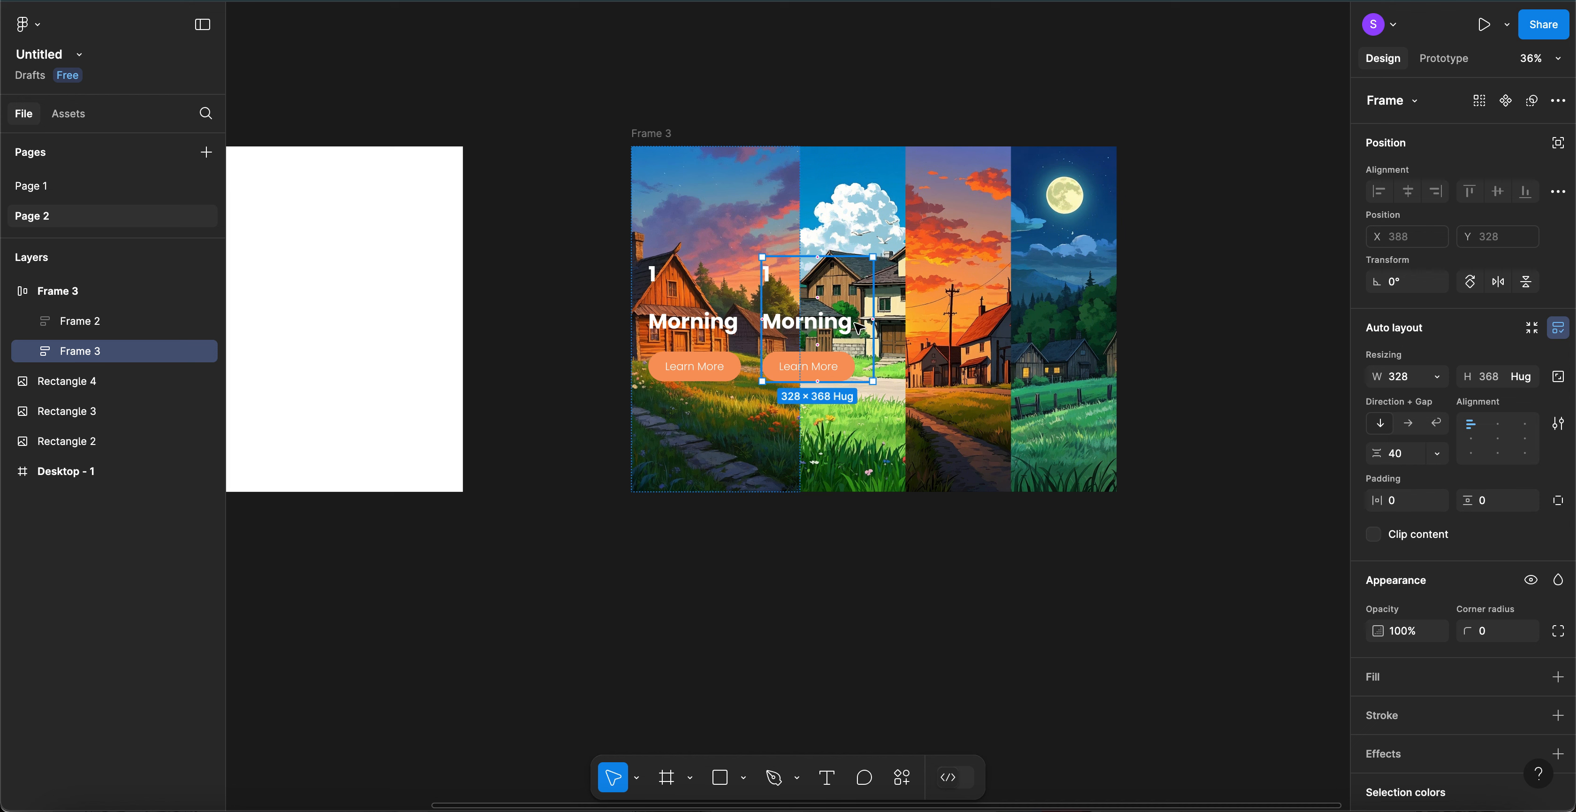
mouse_move(869, 323)
left_mouse_down()
mouse_move(850, 333)
mouse_move(845, 317)
left_mouse_up()
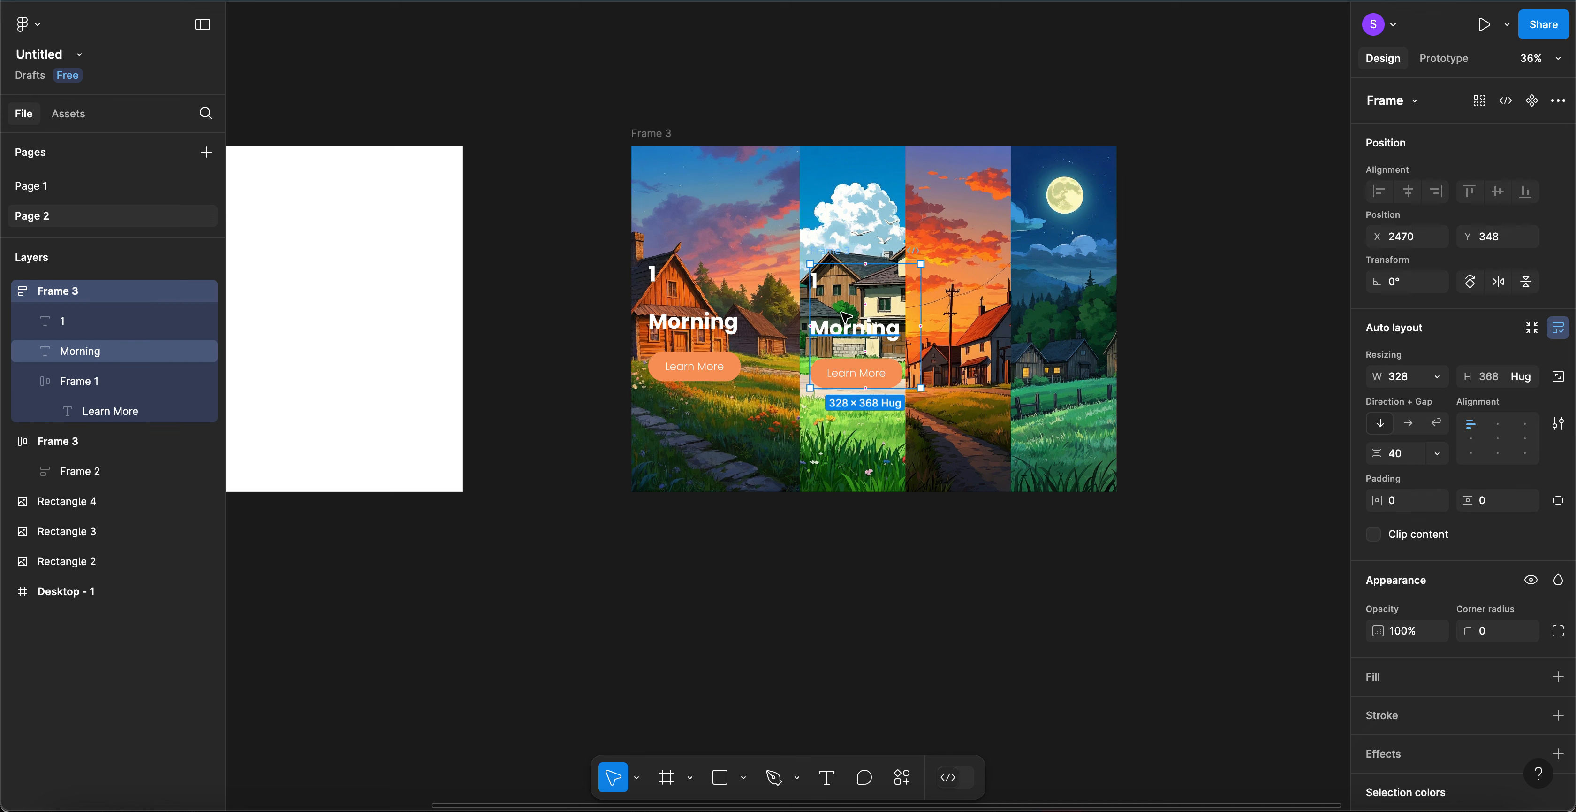
- Replace the copied card's number label text with 2
left_click(818, 282)
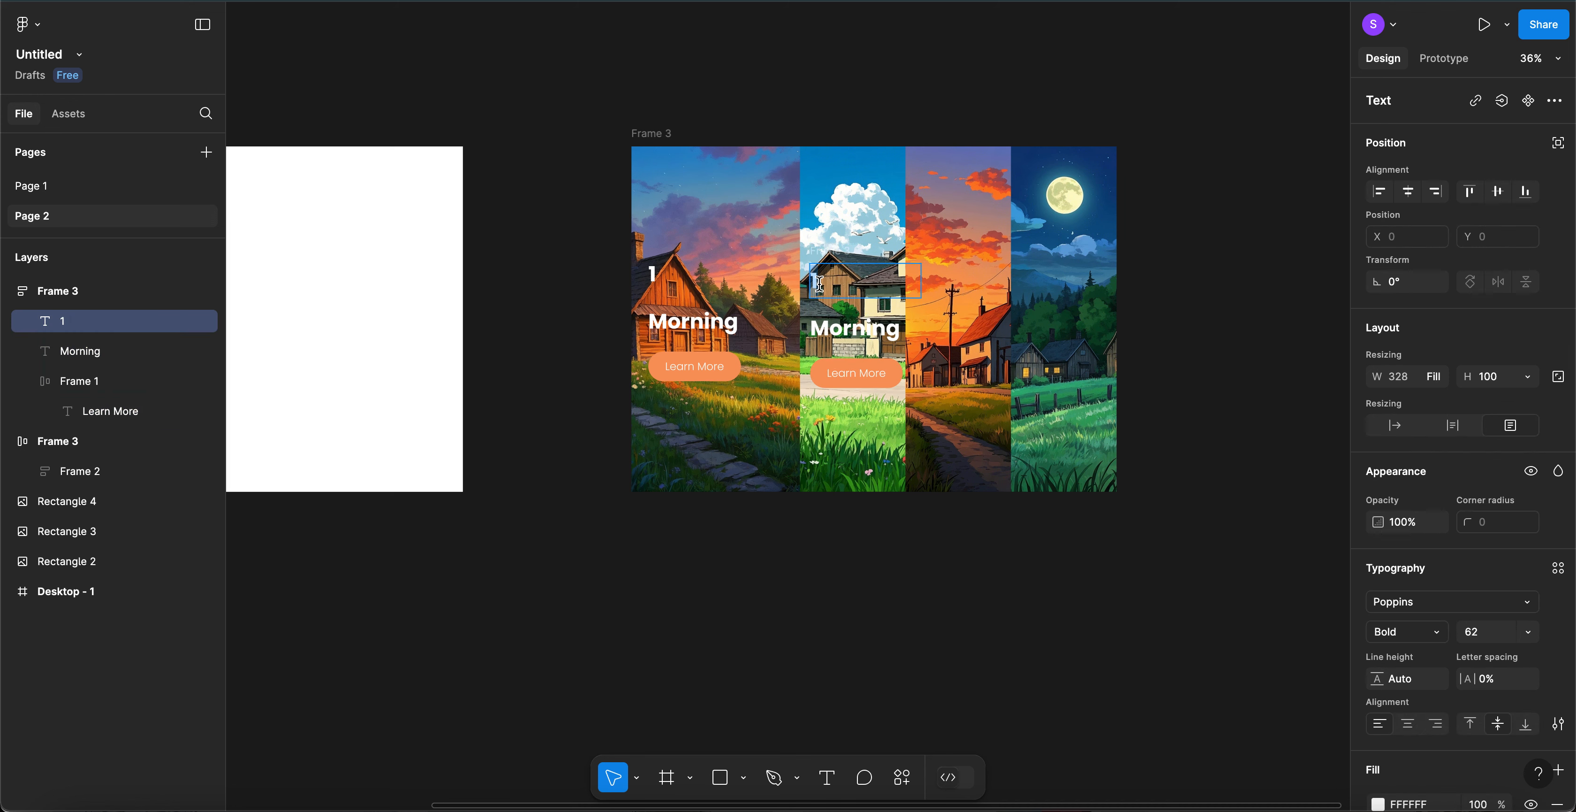
left_click(1491, 637)
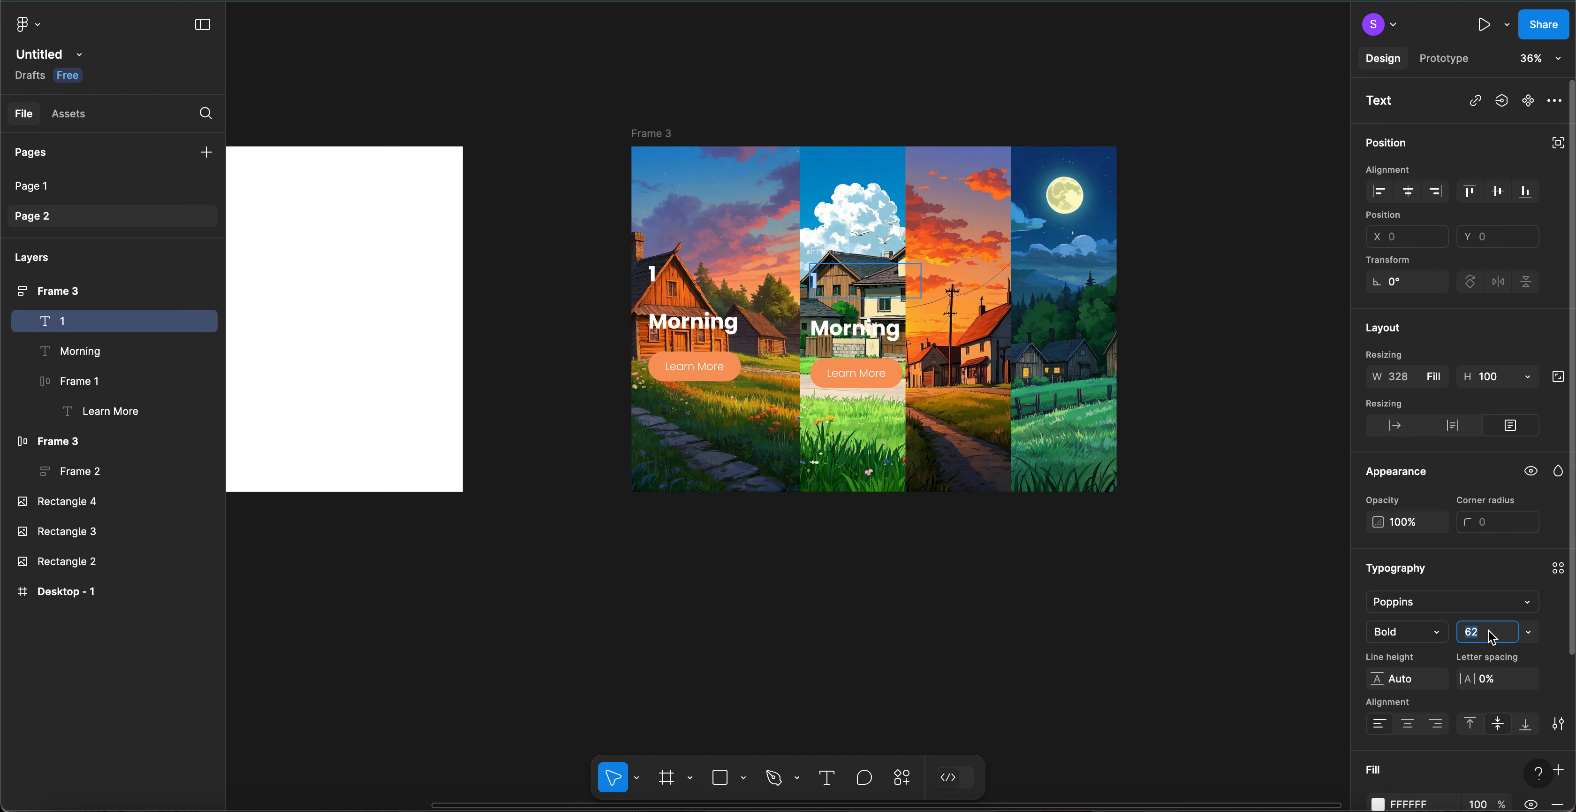
type("52")
key("Return")
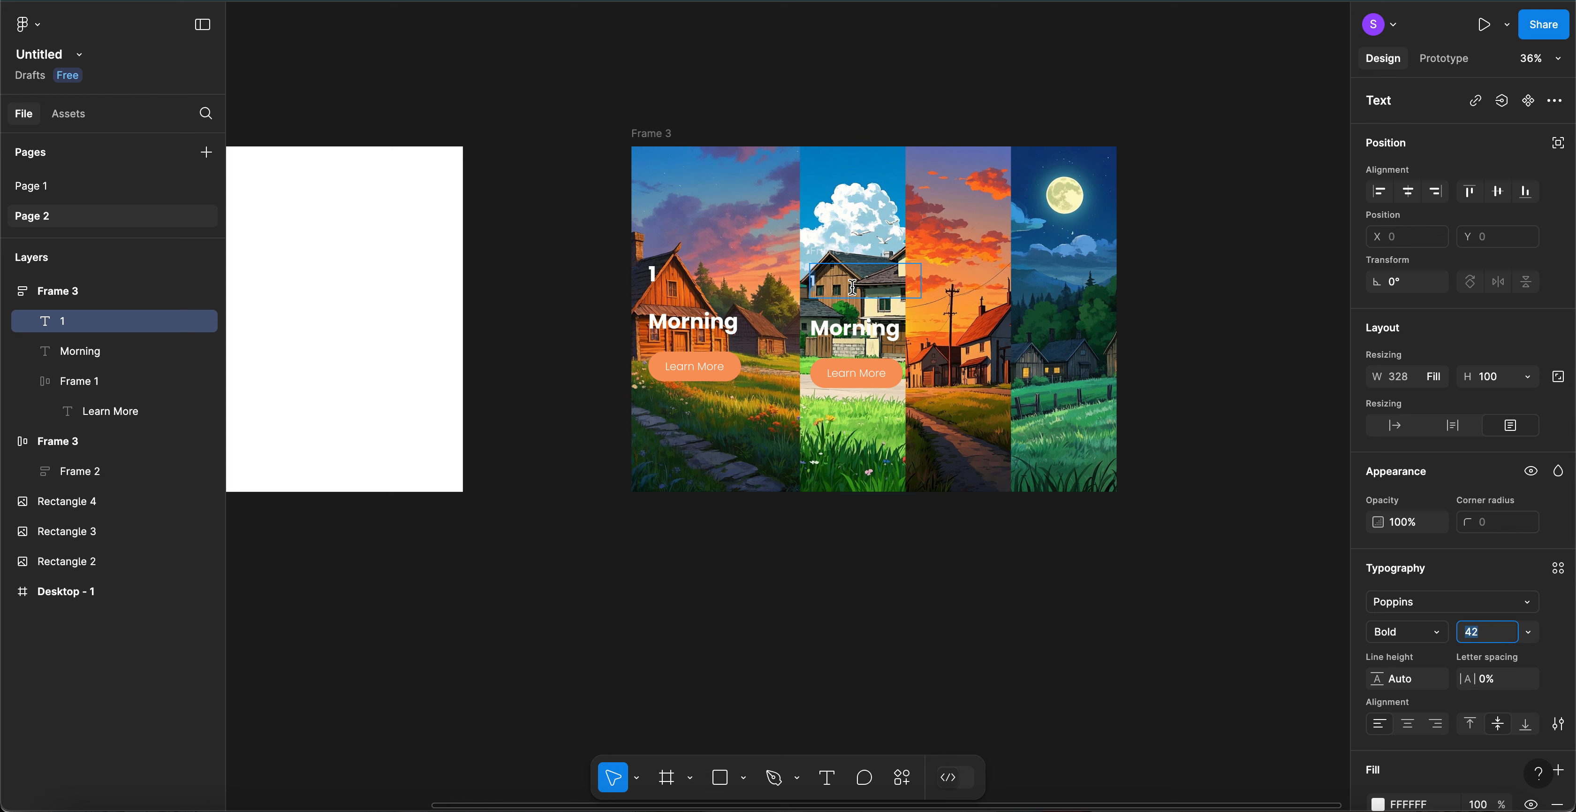
type("2")
key("Return")
type("2")
key("BackSpace")
key("BackSpace")
type("A")
scroll(832, 281, "up", 5)
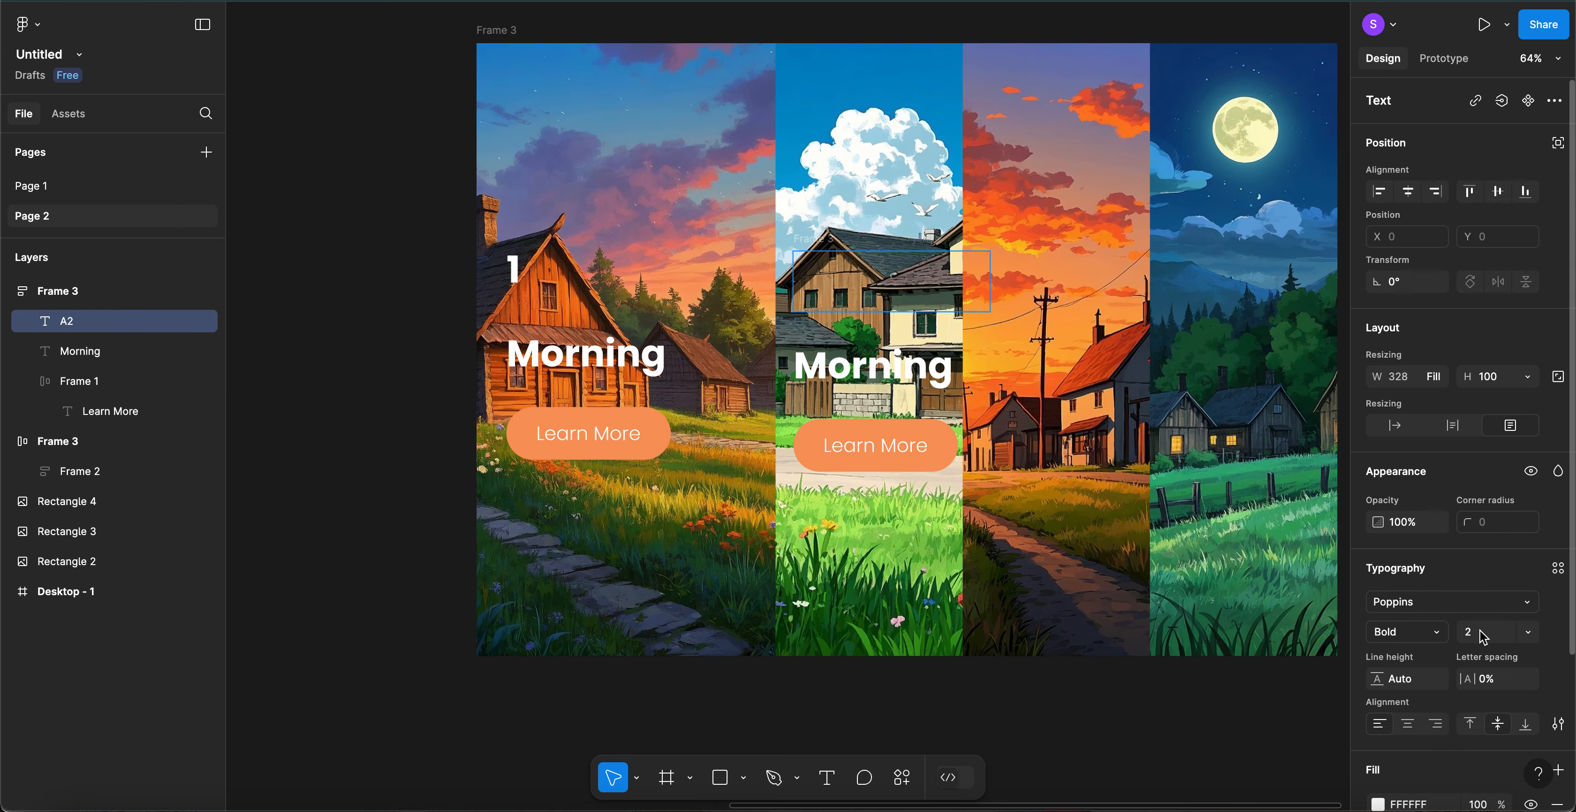
- Set the label to font size 42 and delete the stray A so it reads 2
left_click(1484, 638)
type("42")
key("Return")
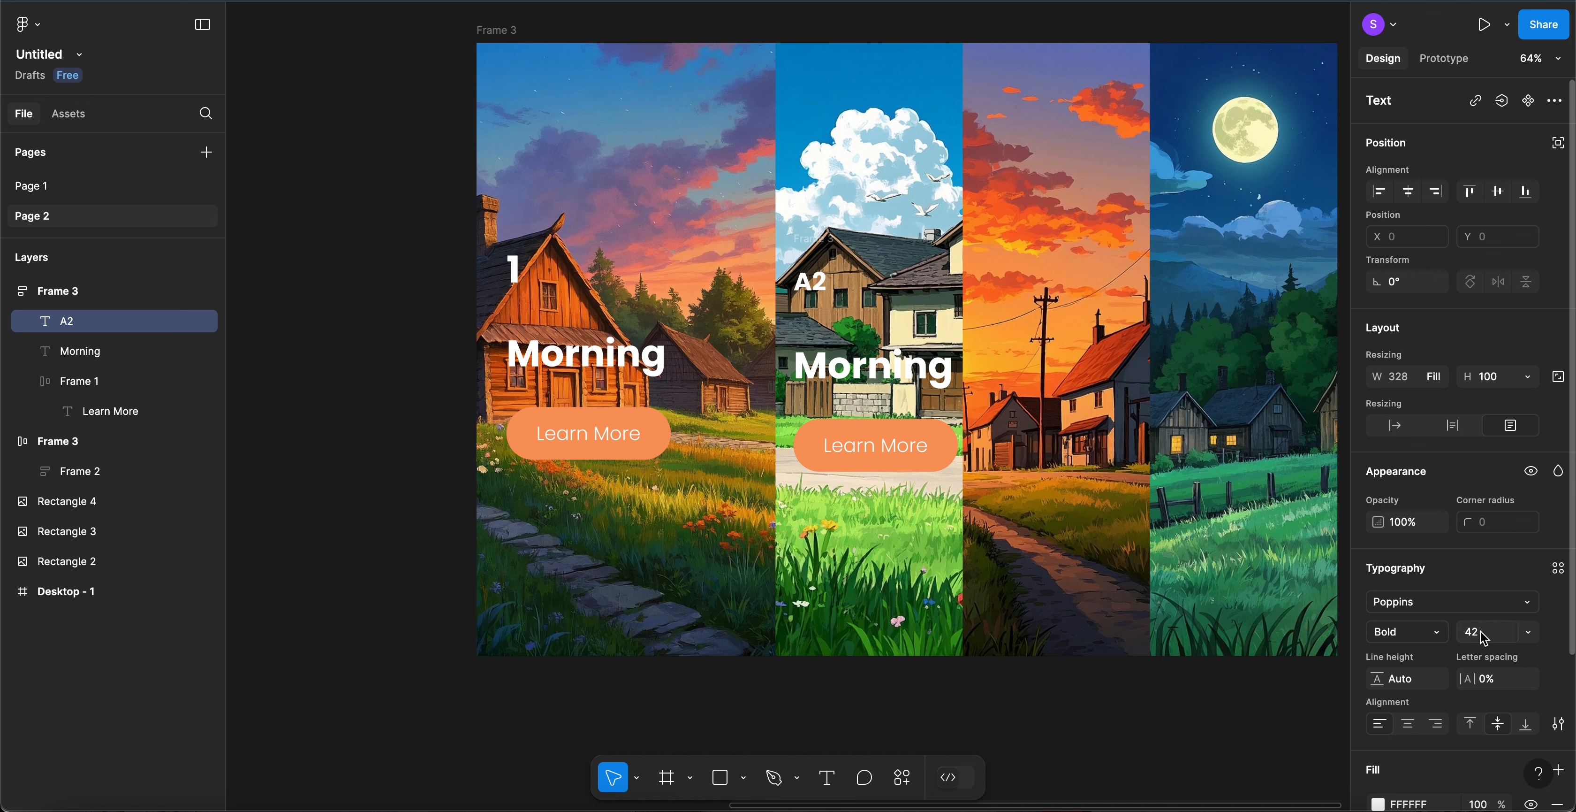
double_click(812, 282)
left_click(812, 282)
key("BackSpace")
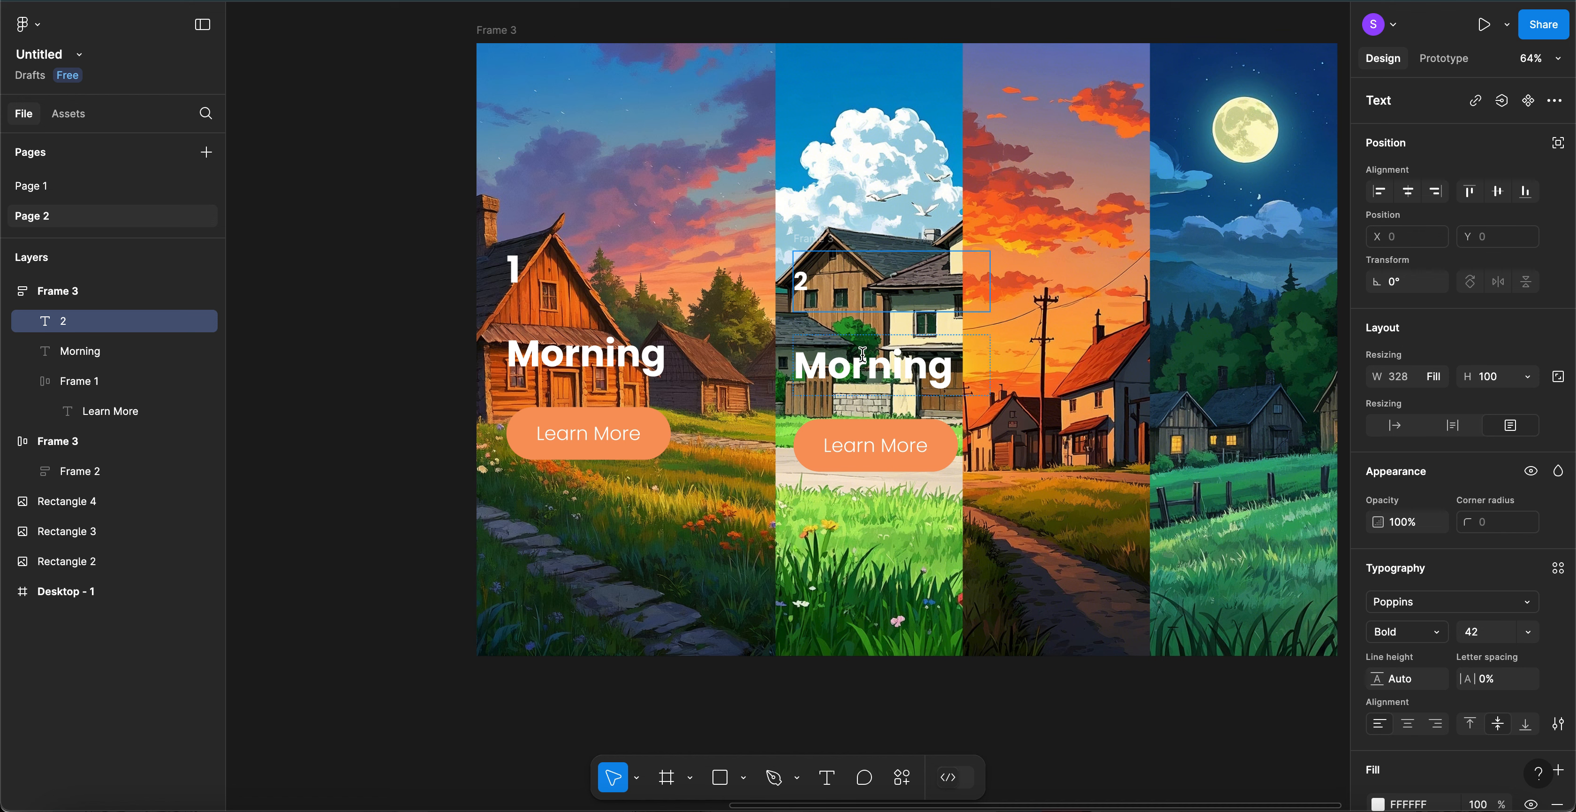
double_click(836, 365)
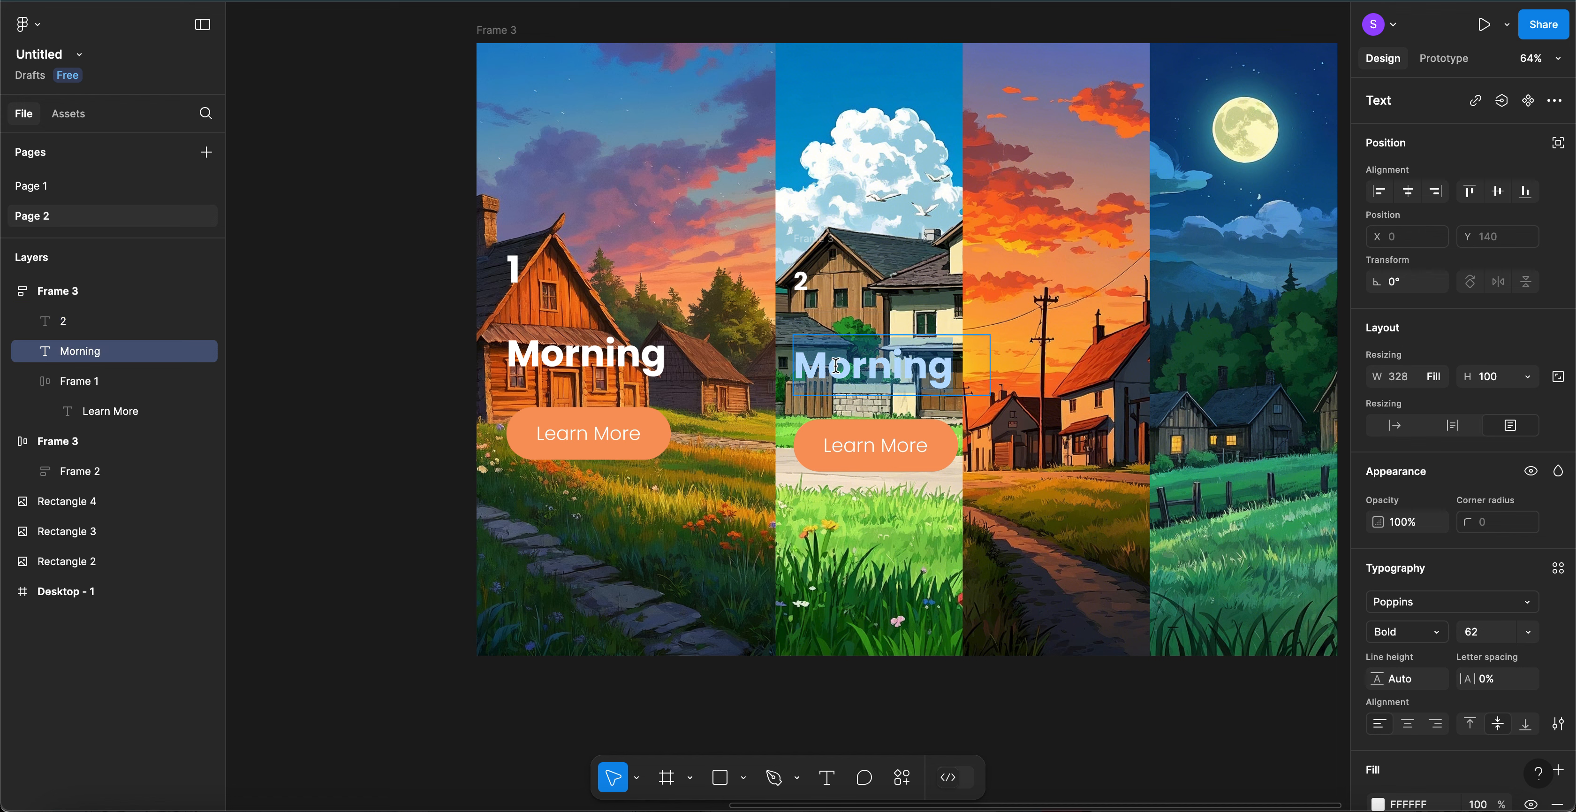
- Set the second panel's Morning heading to size 42, then select it together with the 2 label
left_click(1484, 637)
type("4")
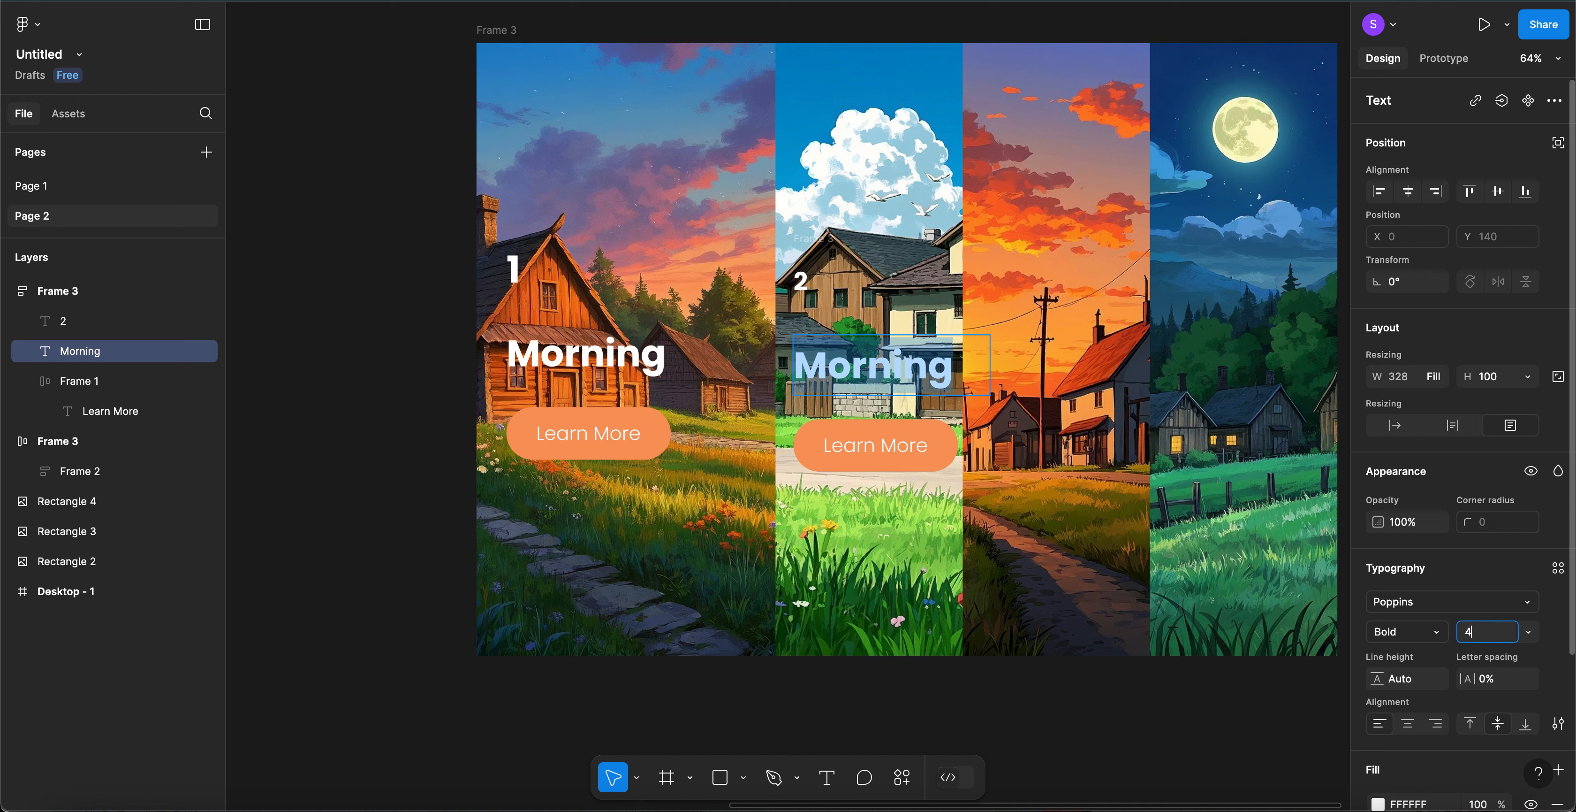
type("2")
key("Return")
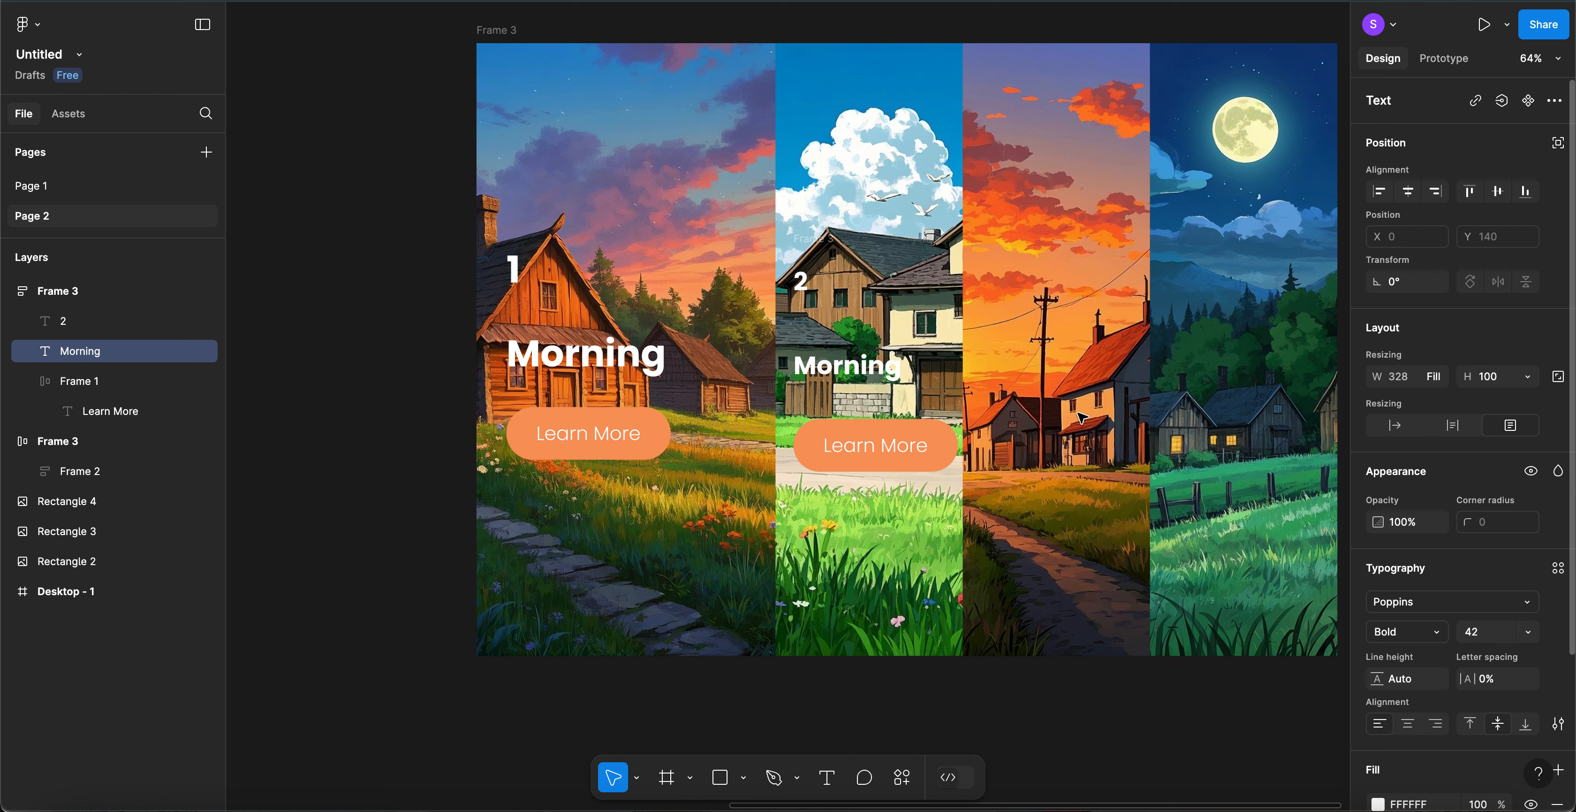
double_click(850, 365)
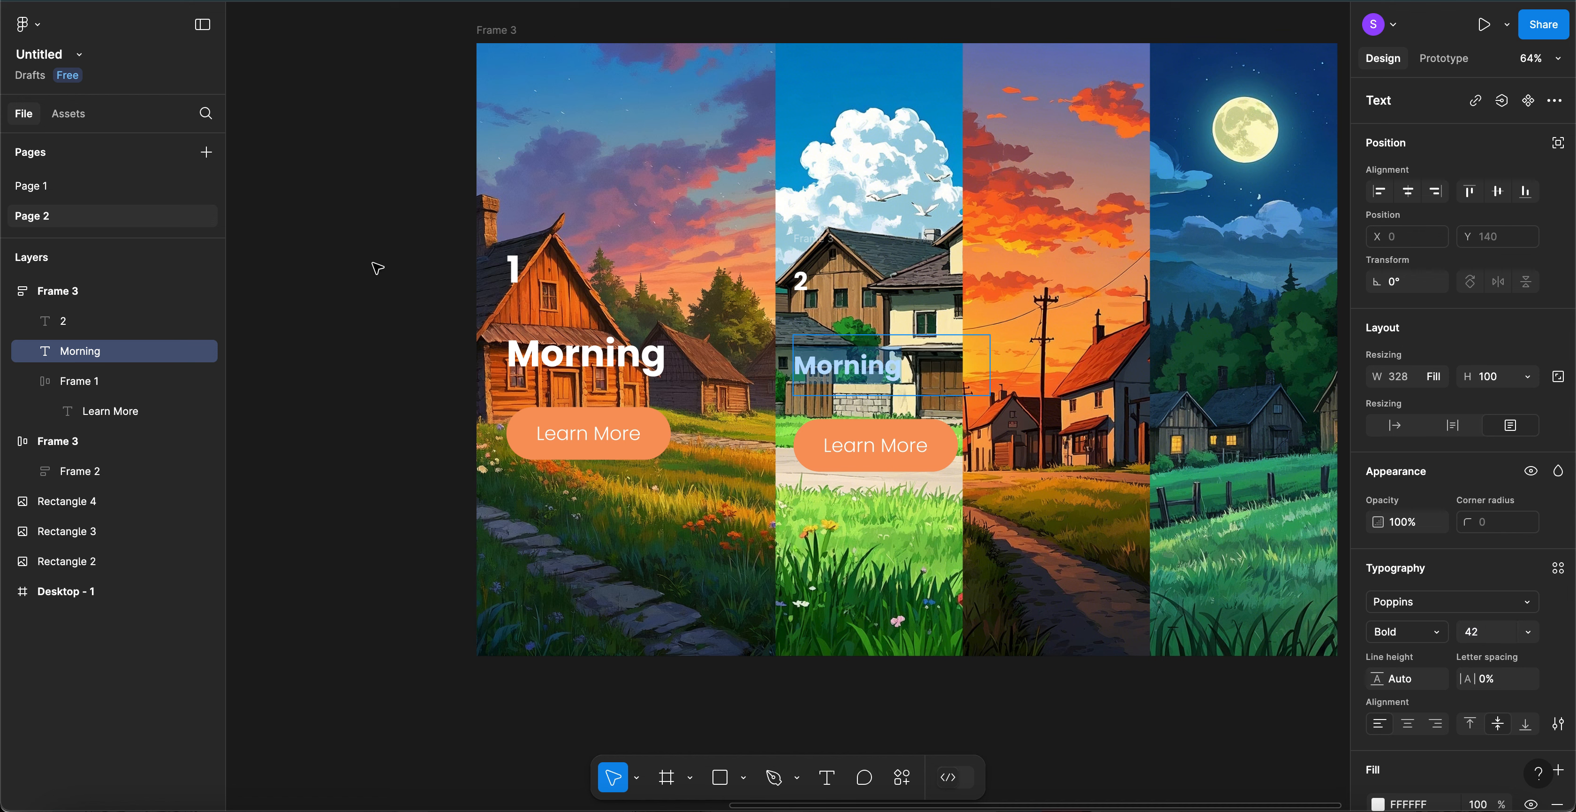
key("Escape")
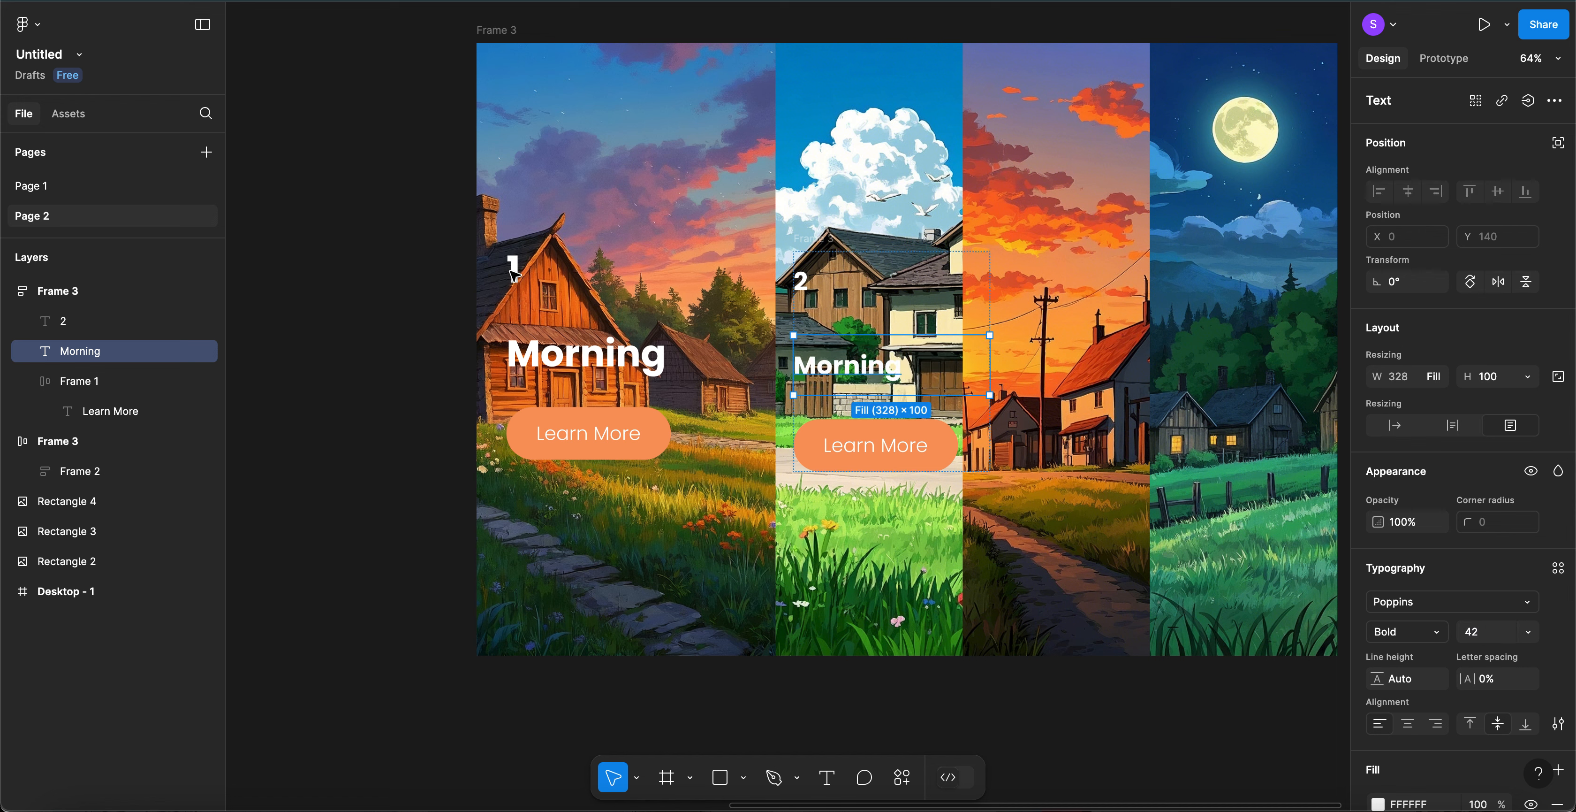
left_click(802, 283)
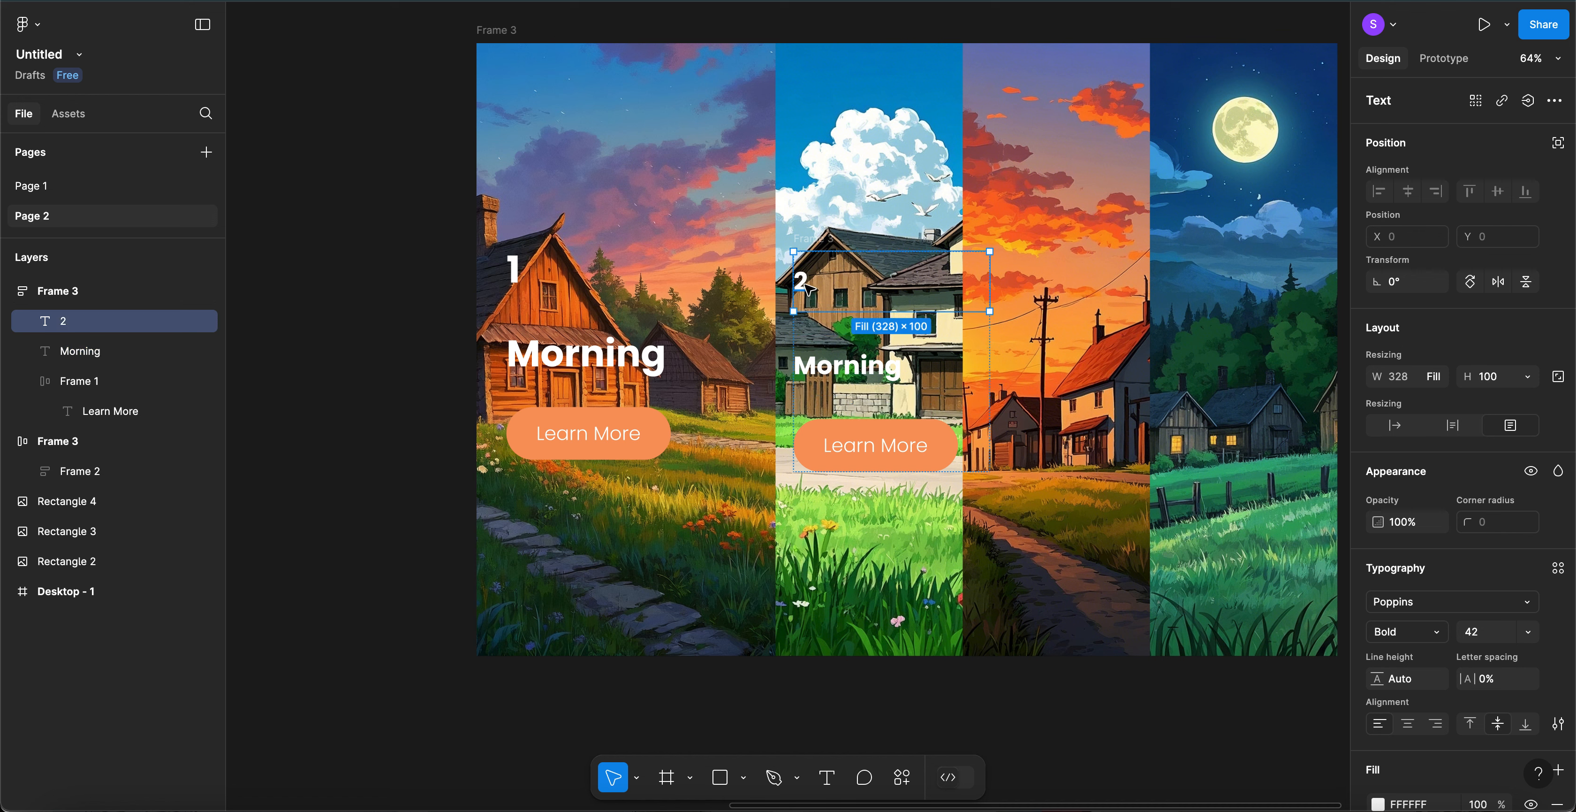
left_click(892, 367, "shift")
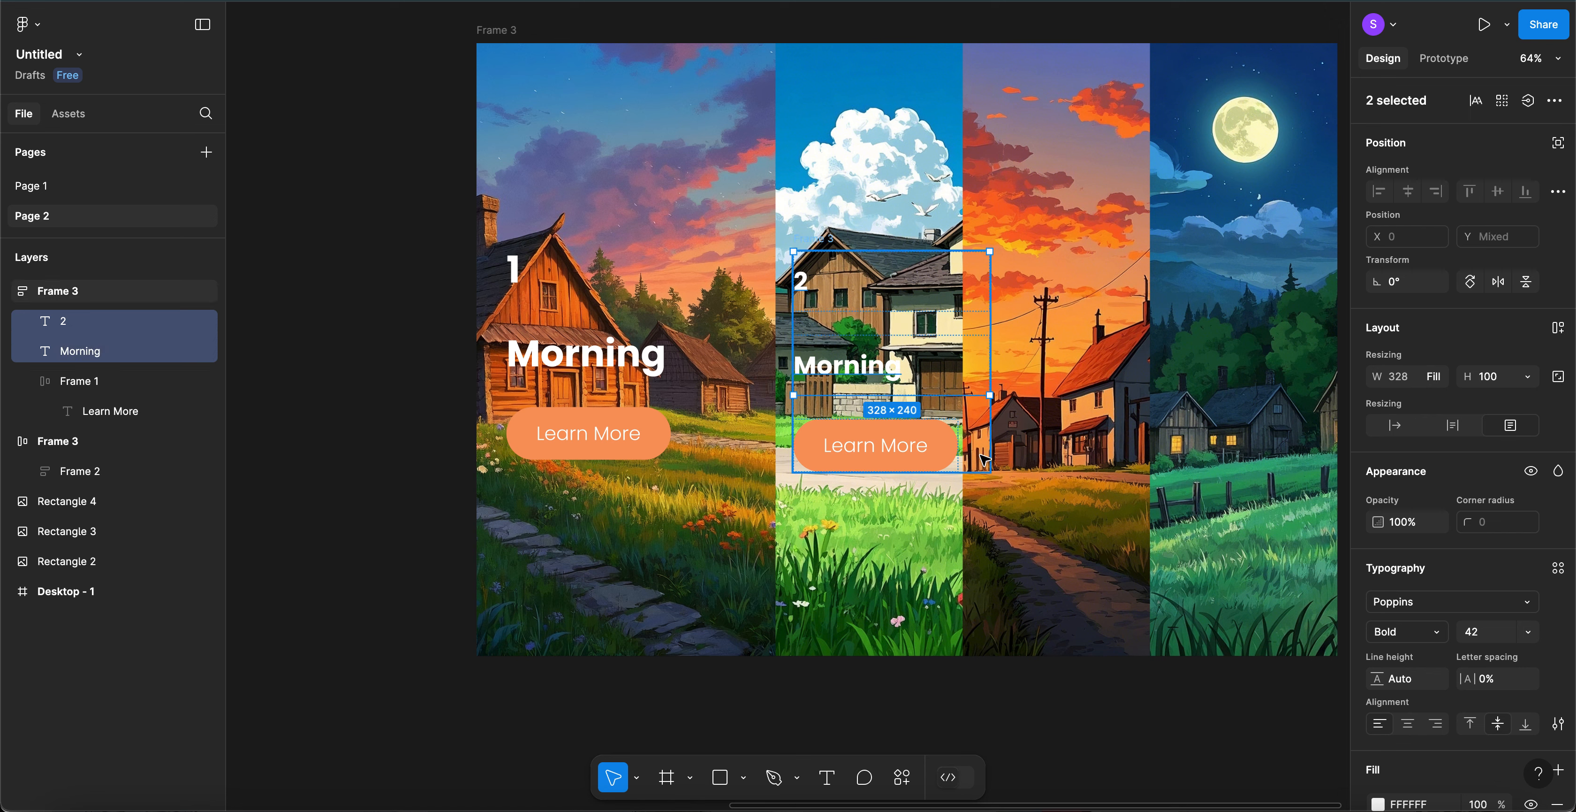
- Fill the 2 and Morning text with sky blue 008BC6 sampled from the second image
scroll(1418, 710, "down", 3)
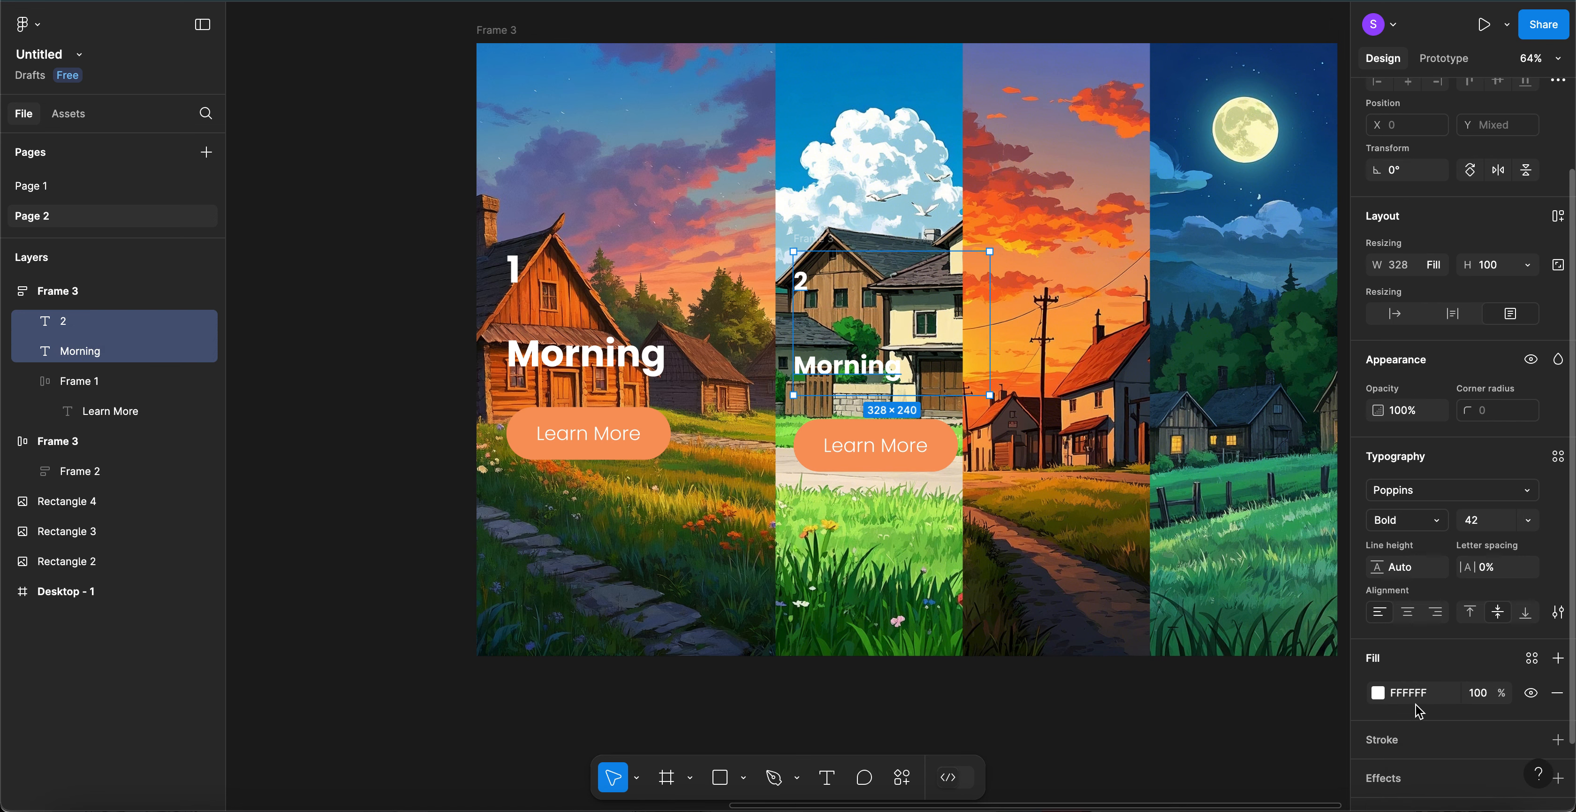
left_click(1378, 693)
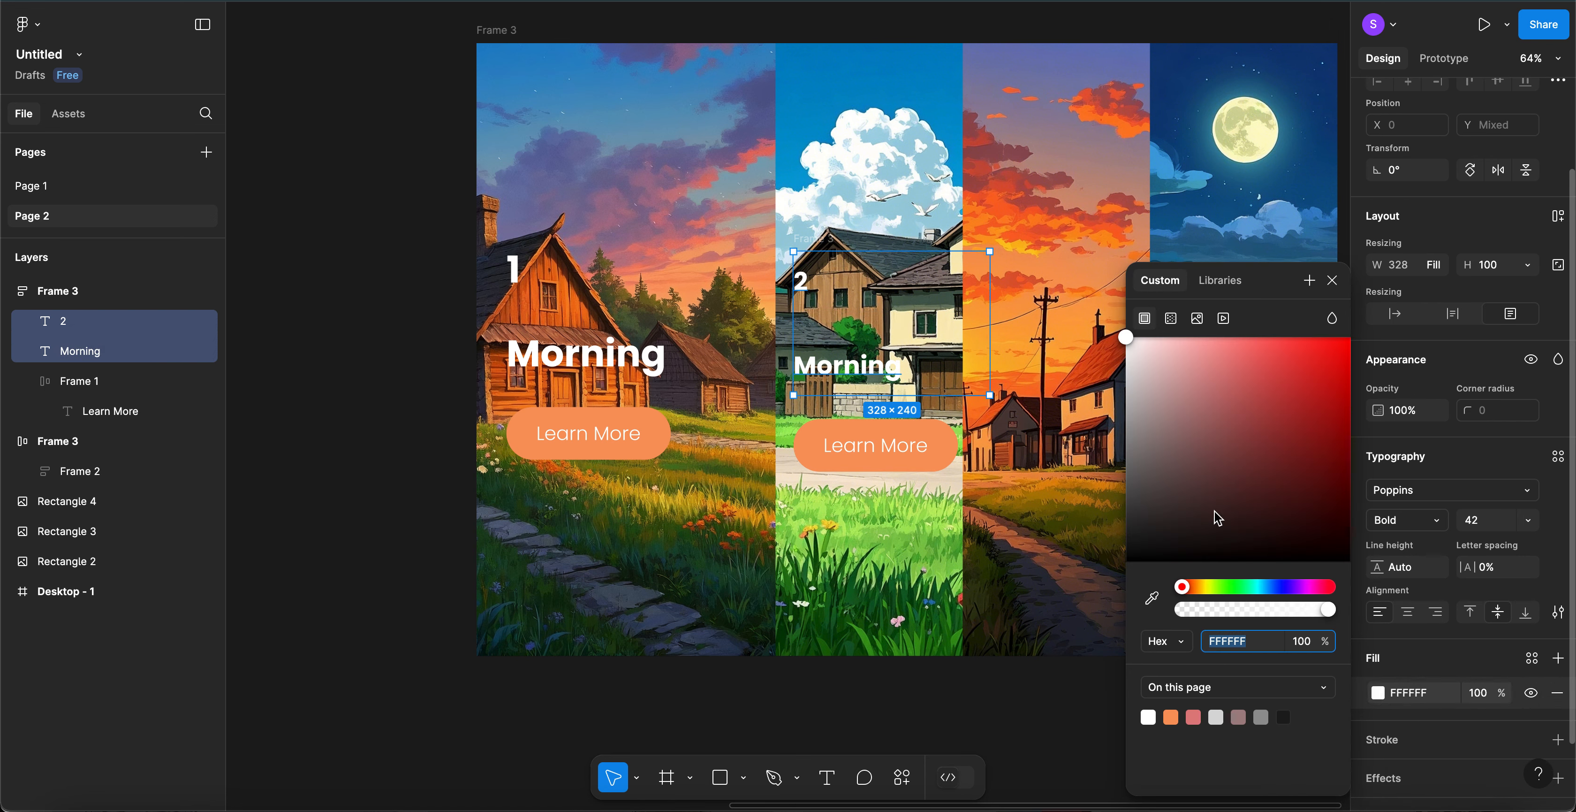
left_click(1152, 600)
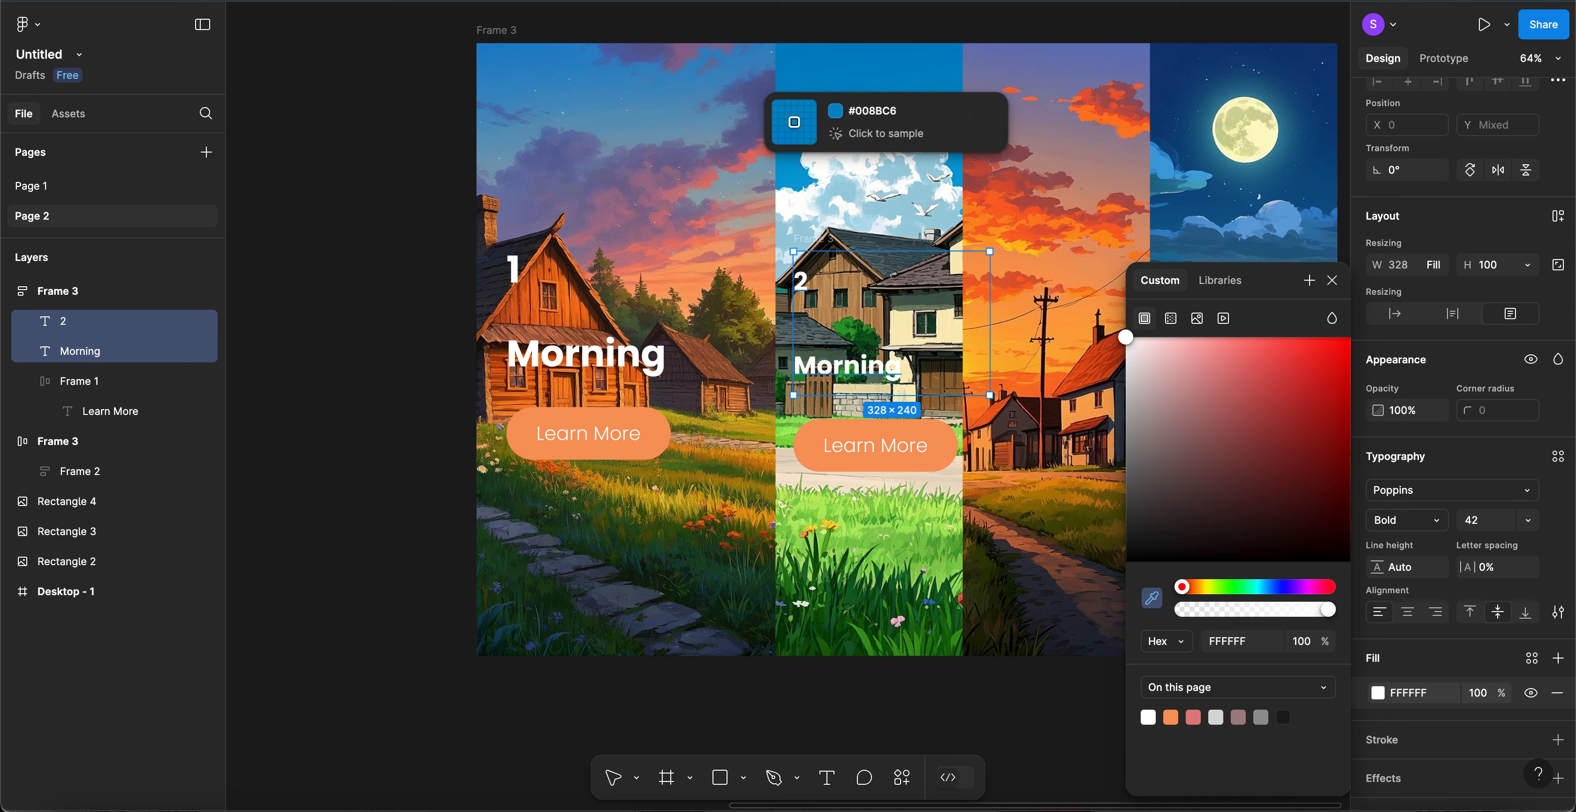
left_click(915, 114)
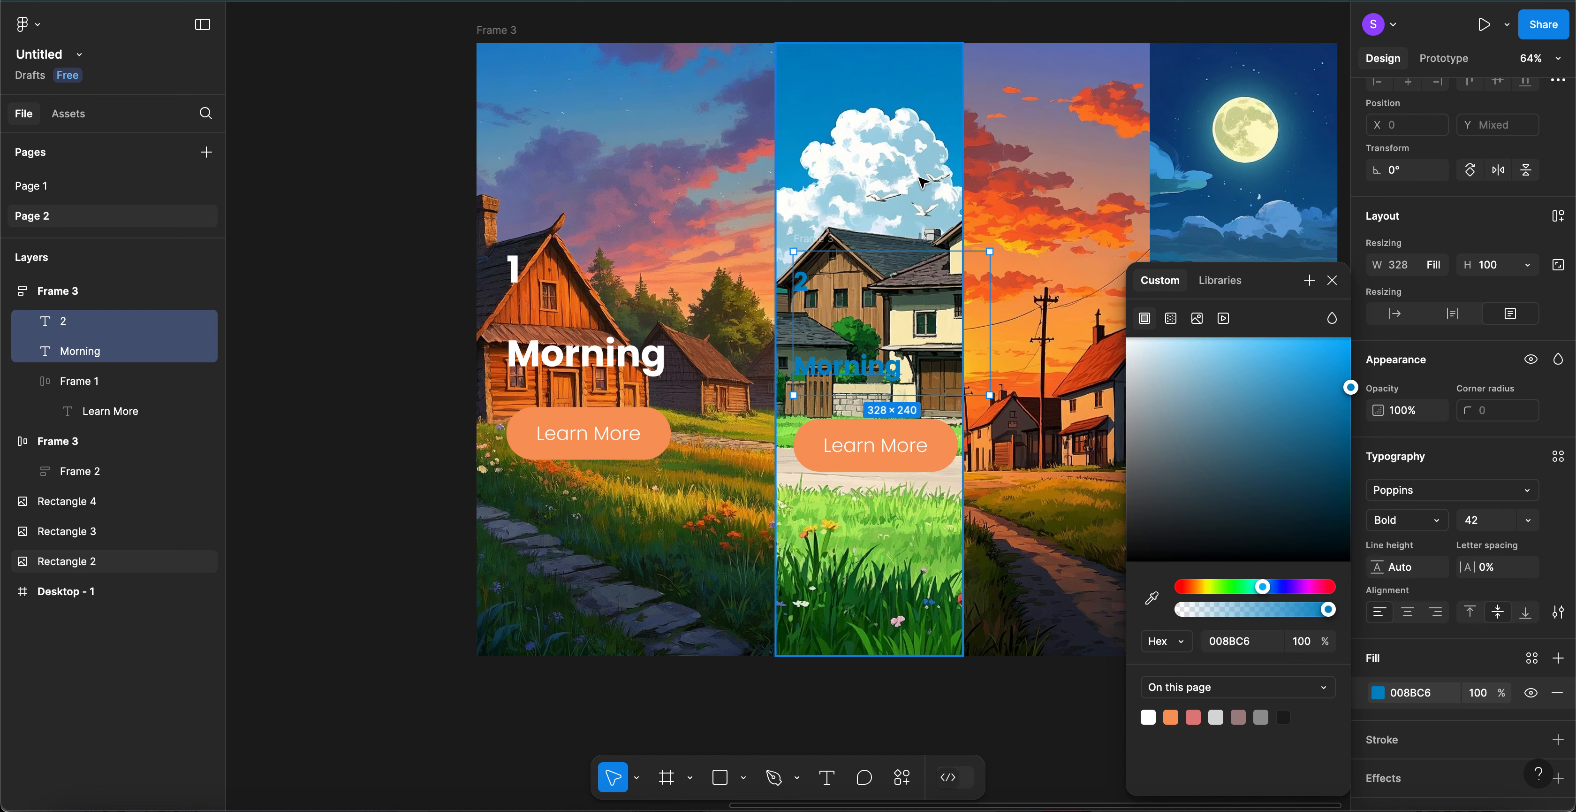
left_click(868, 119)
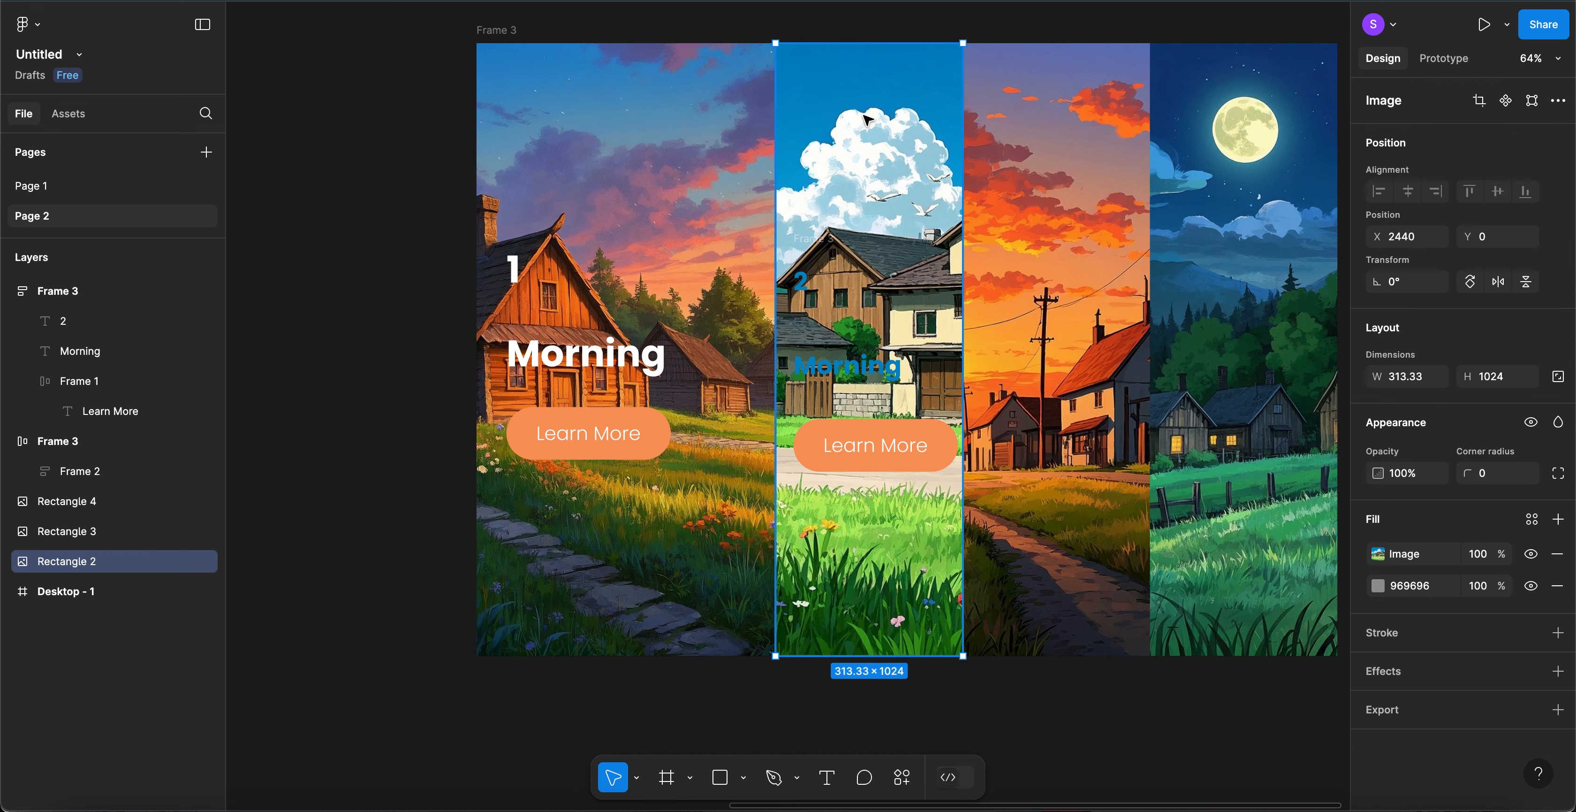
- Add a second fill of page blue 008BC6 to the second panel's image
left_click(1559, 520)
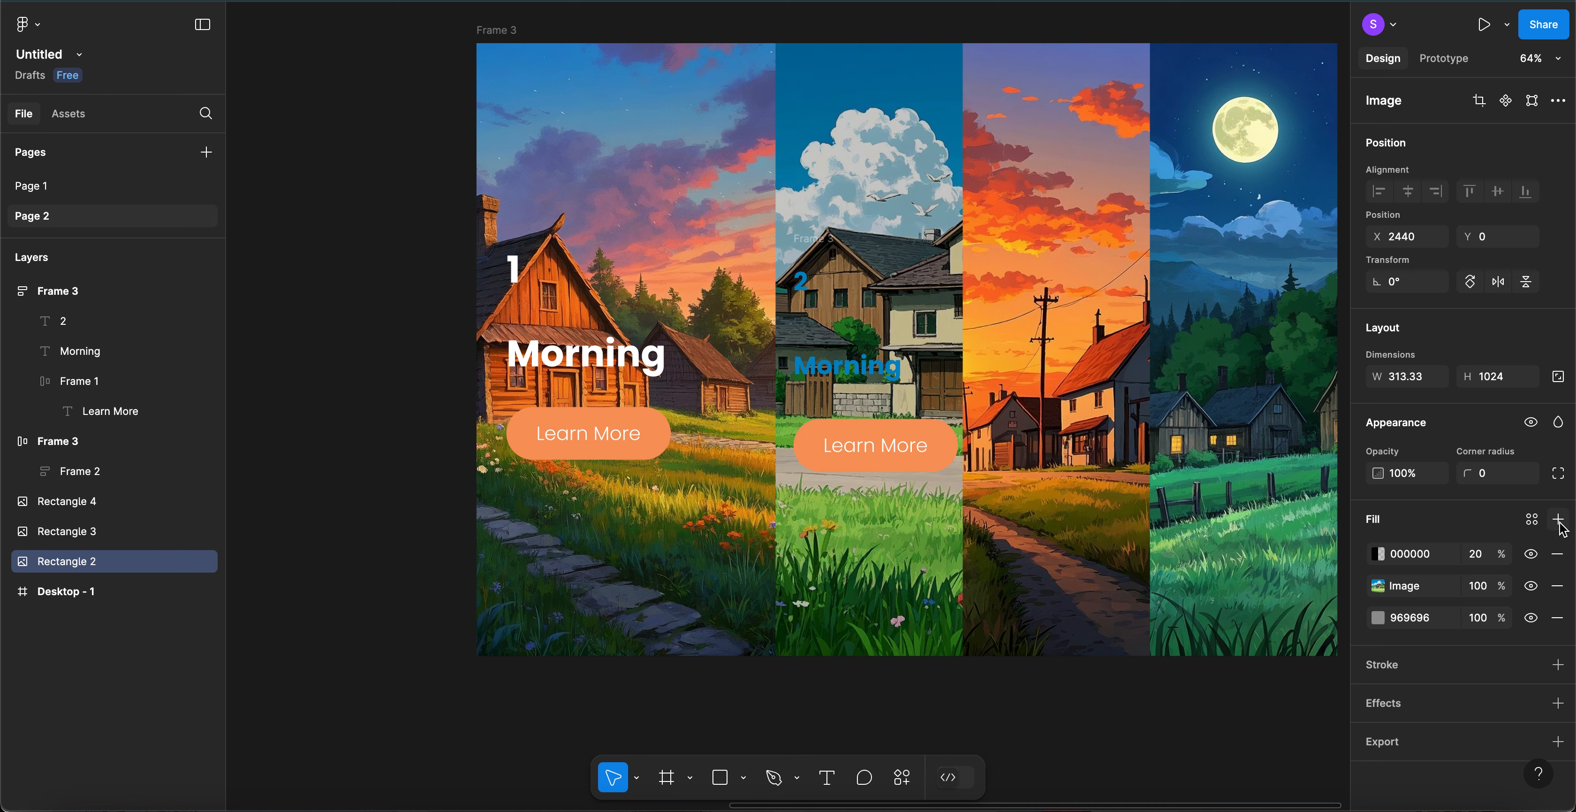
left_click(1476, 555)
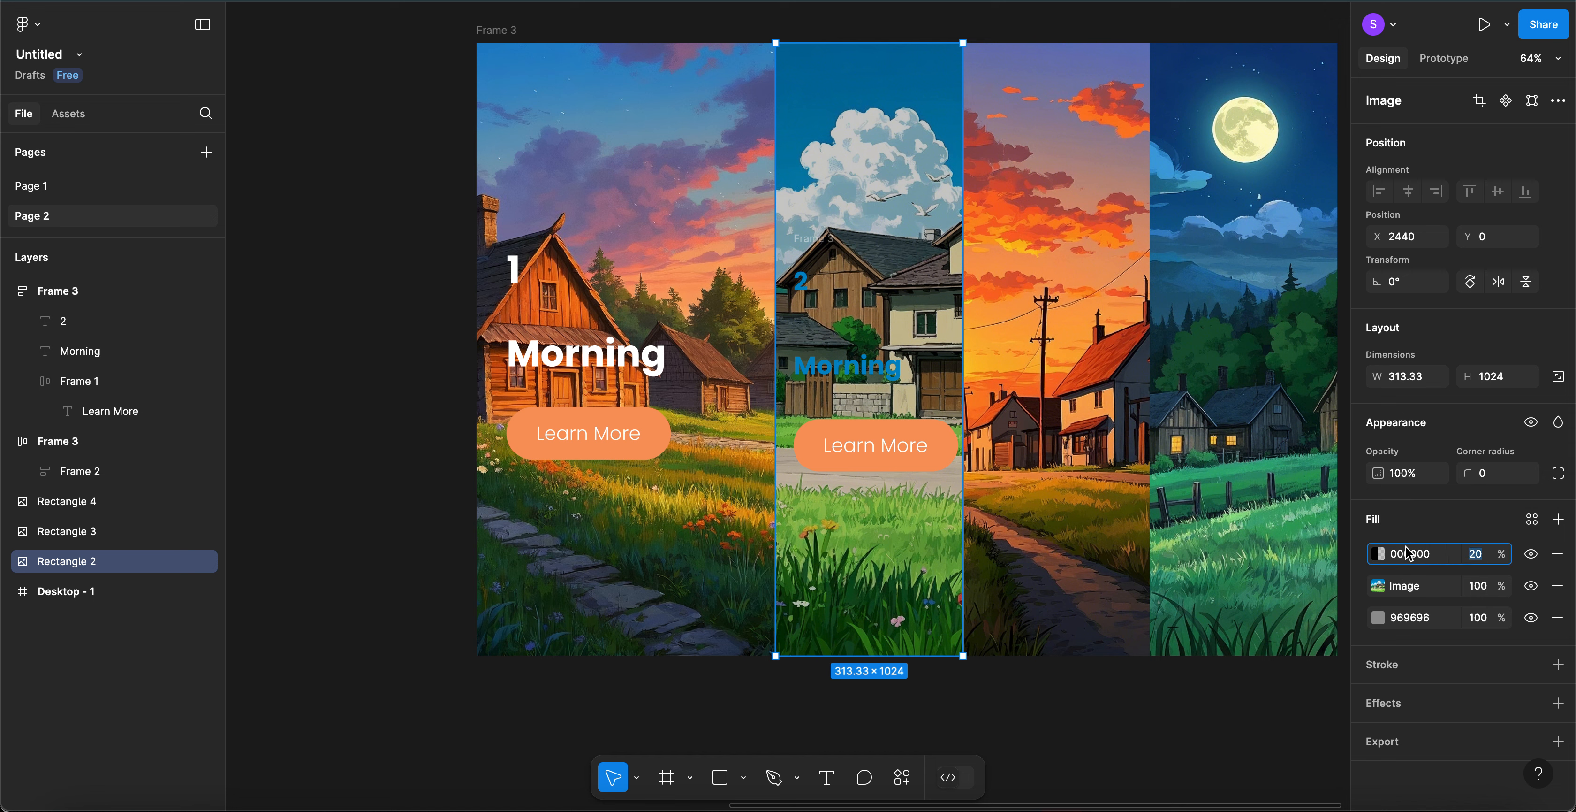
left_click(1378, 554)
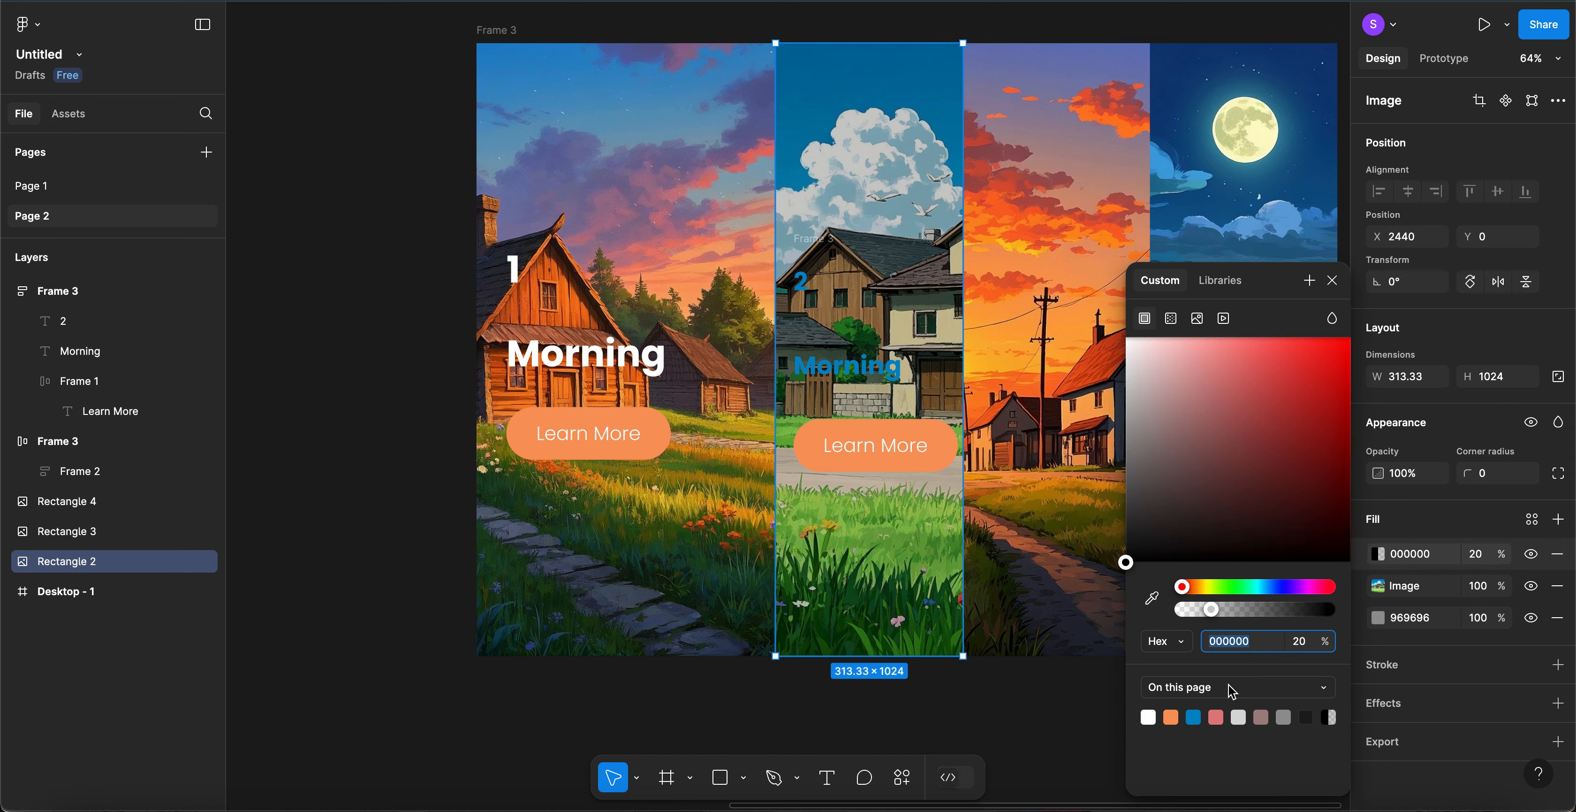
left_click(1193, 716)
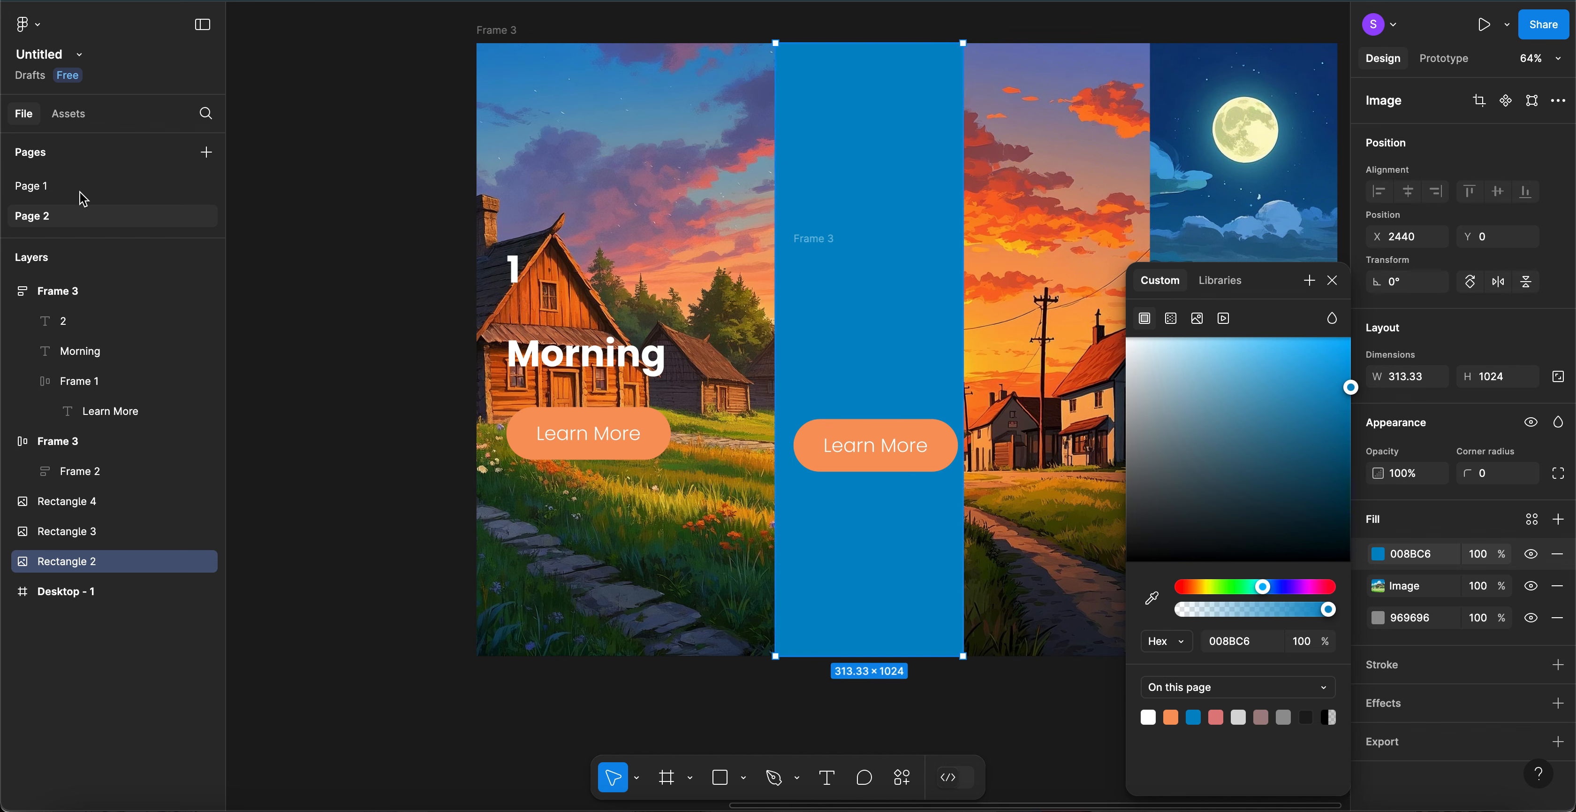
key("Escape")
- Lower the blue overlay fill's opacity to 50%, checking against the Page 1 reference
left_click(50, 189)
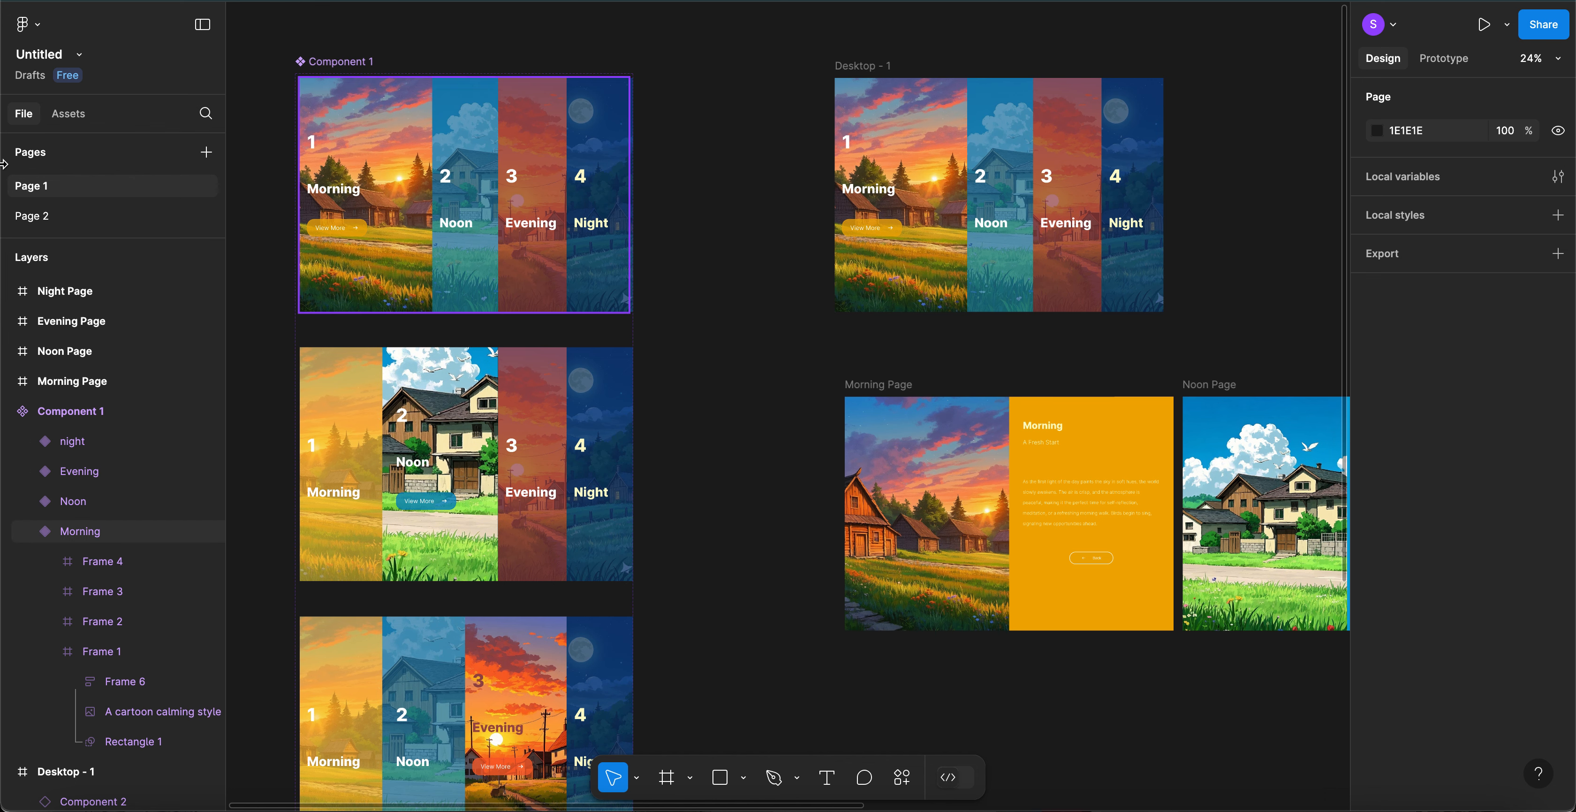
left_click(48, 217)
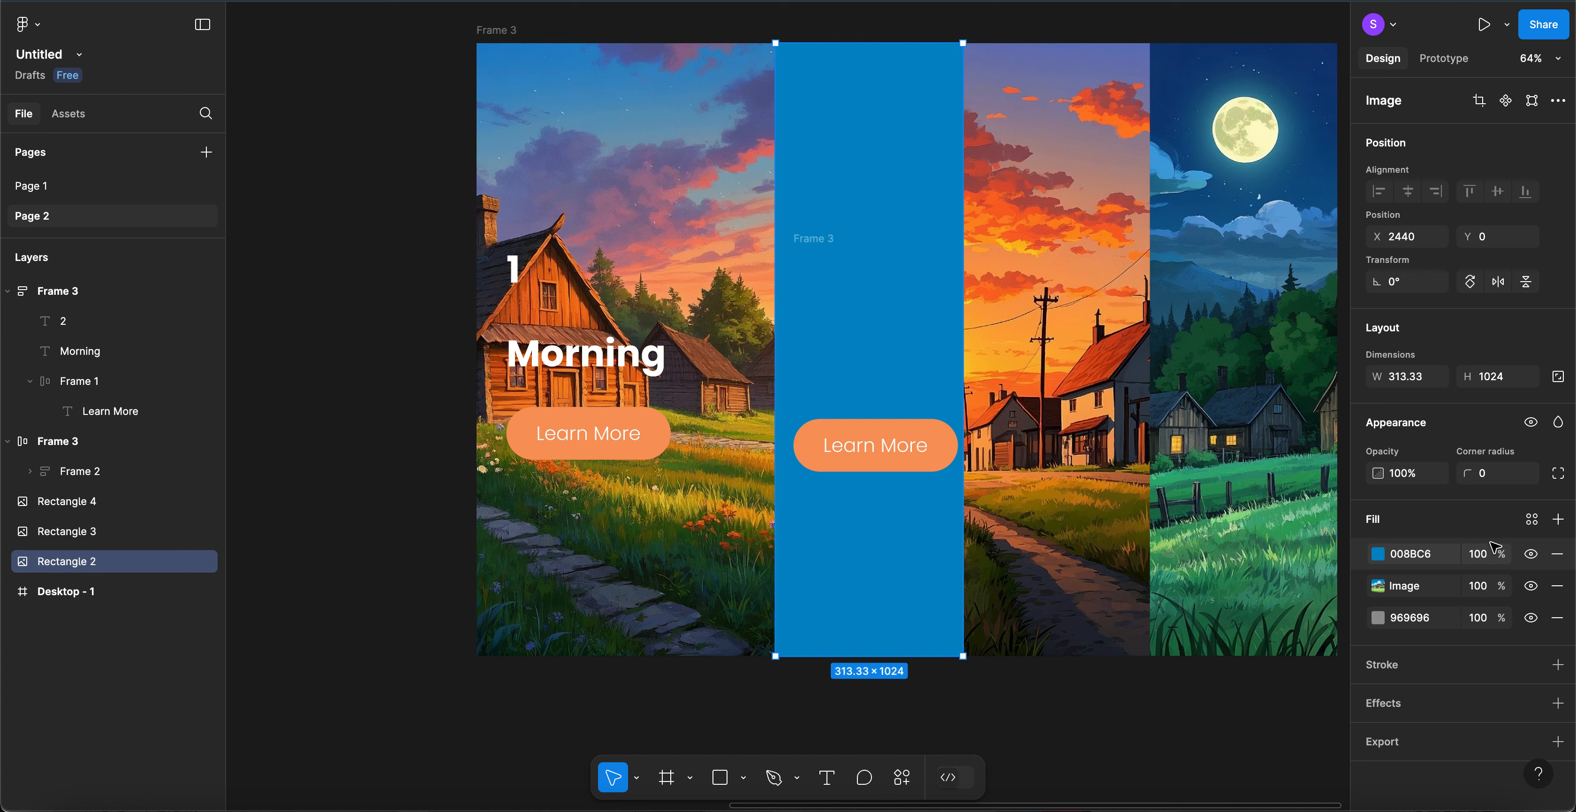
left_click(1479, 554)
key("shift+Down")
key("shift+Down")
key("shift+Down")
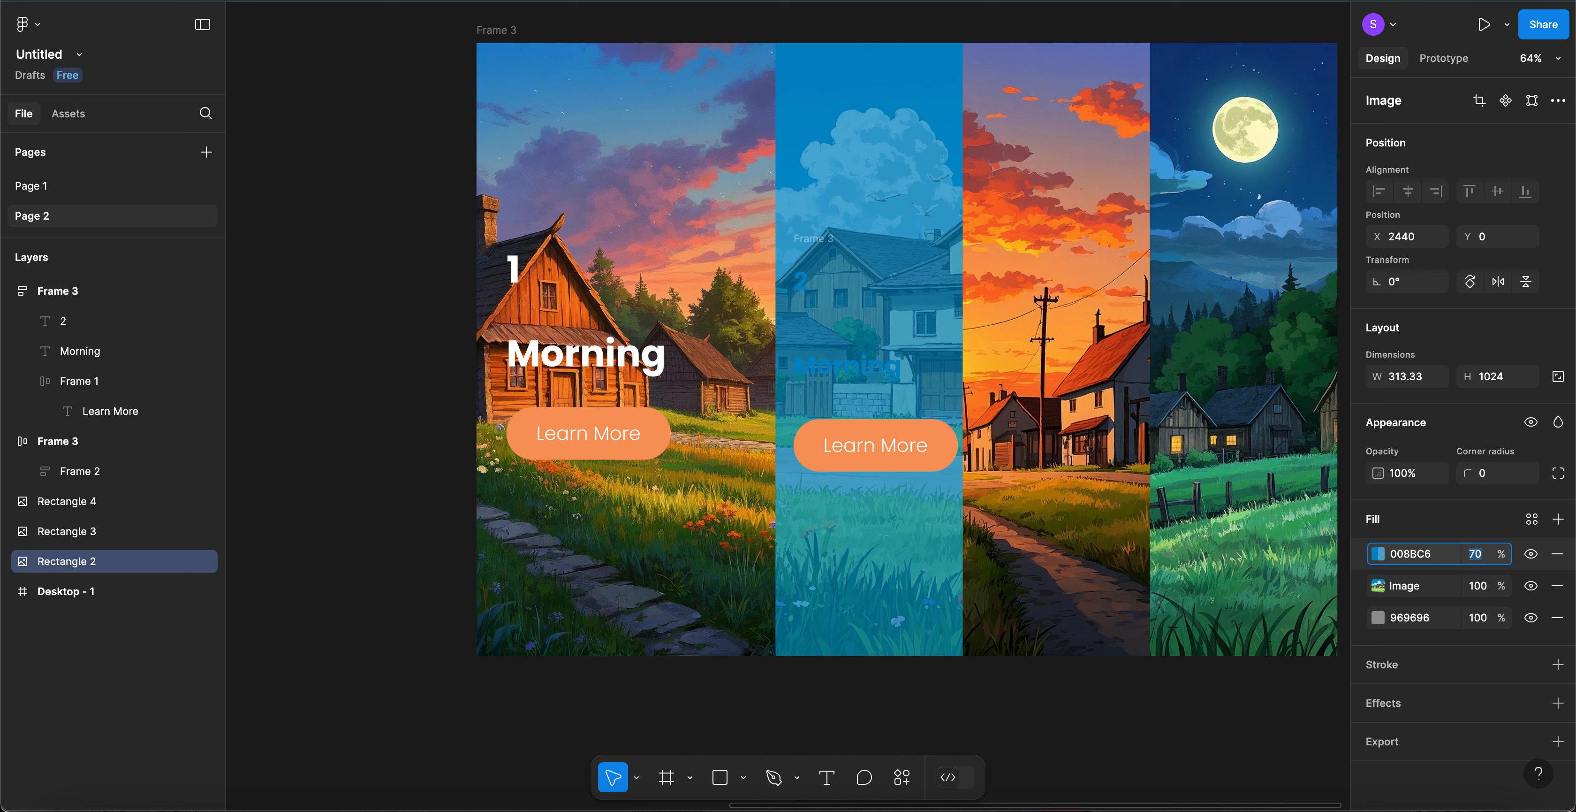
key("shift+Down")
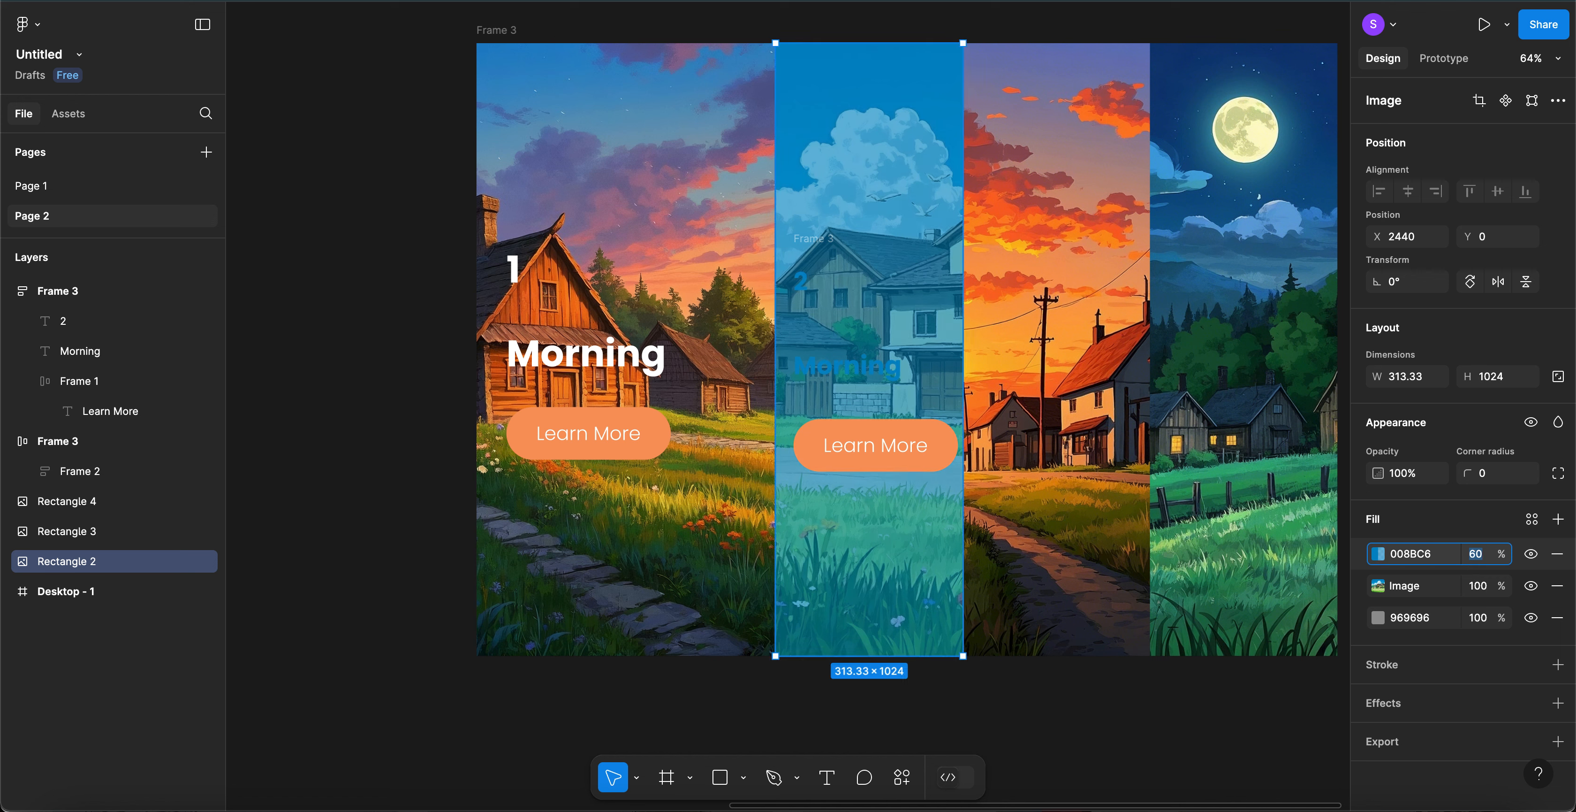
key("shift+Down")
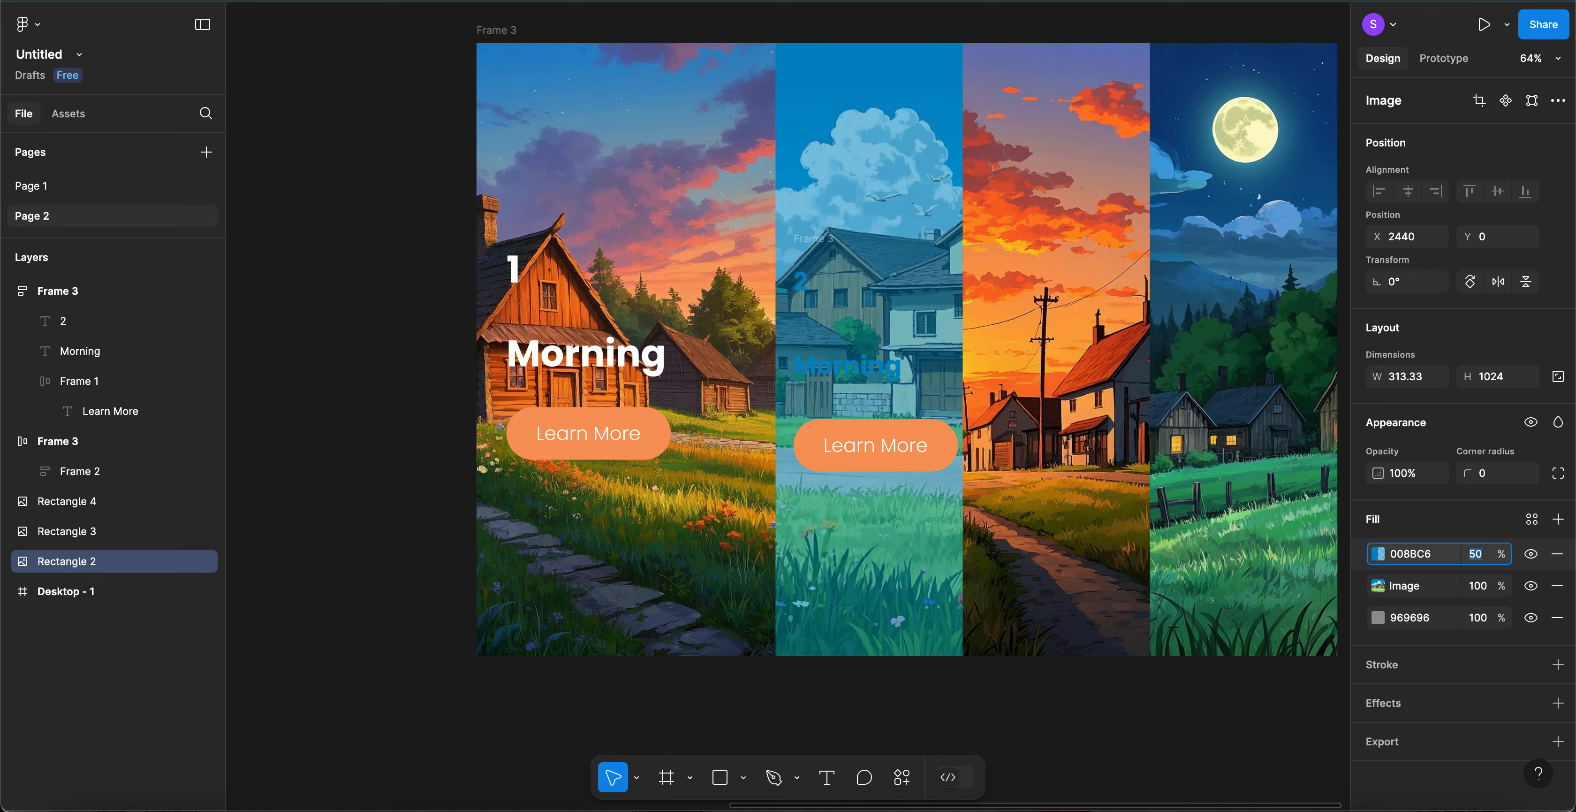
left_click(808, 287)
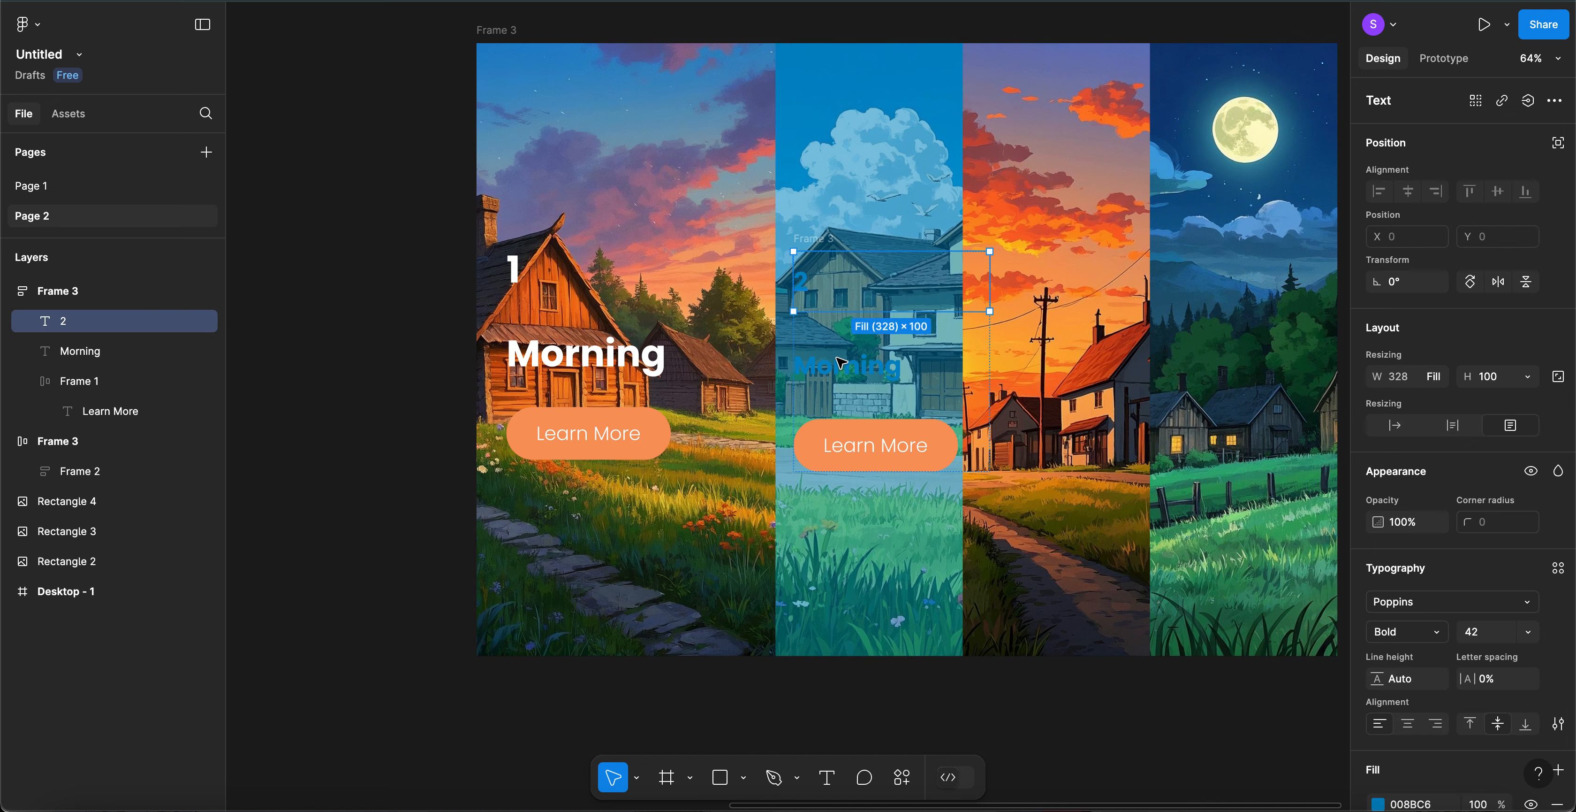
- Change the 2 and Morning text fill to white fff
left_click(843, 379, "shift")
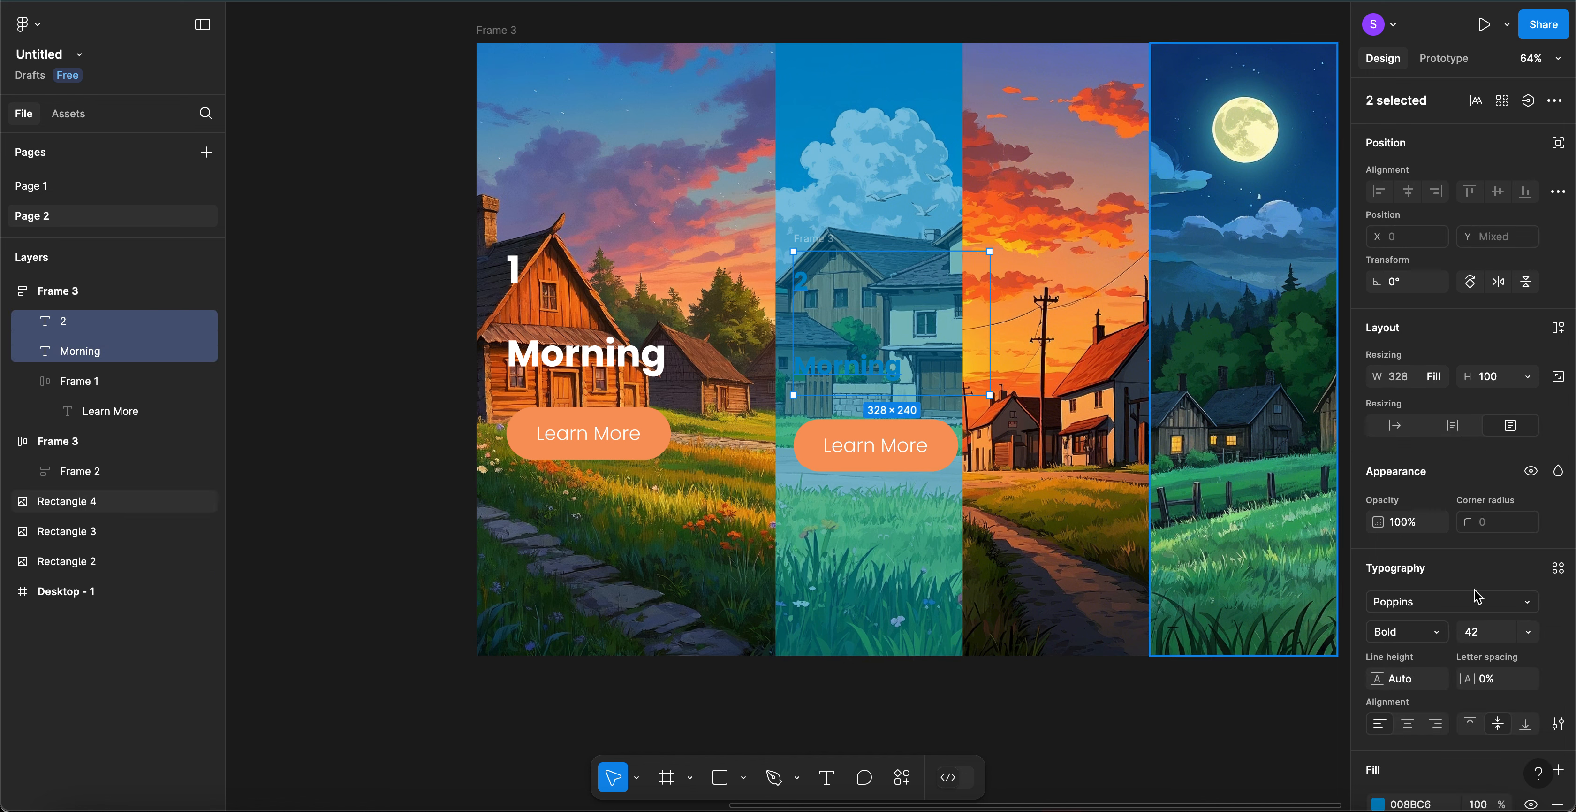
scroll(1407, 679, "down", 3)
left_click(1407, 679)
type("ff")
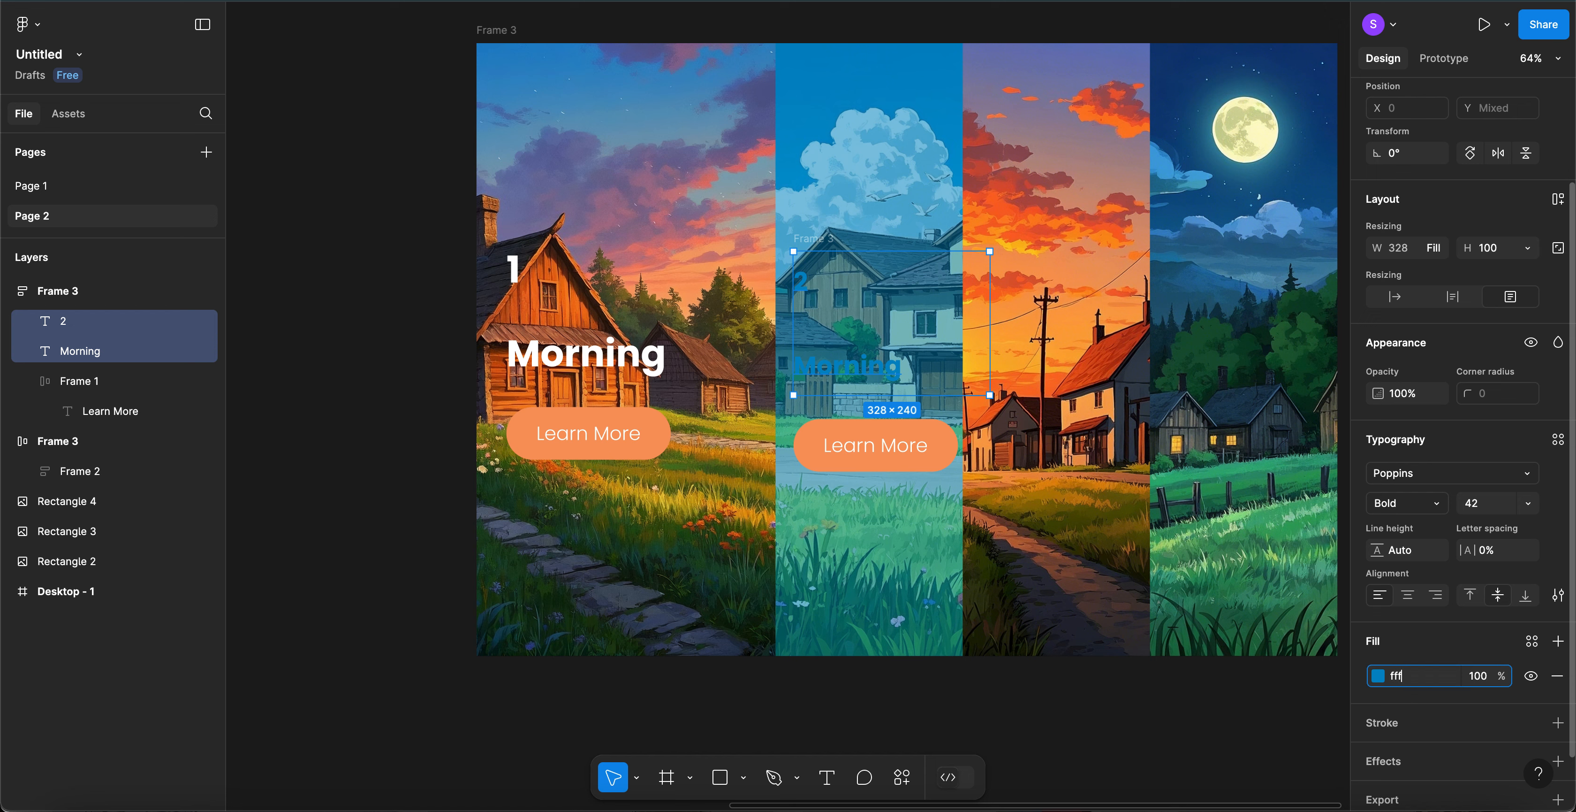
type("f")
key("Return")
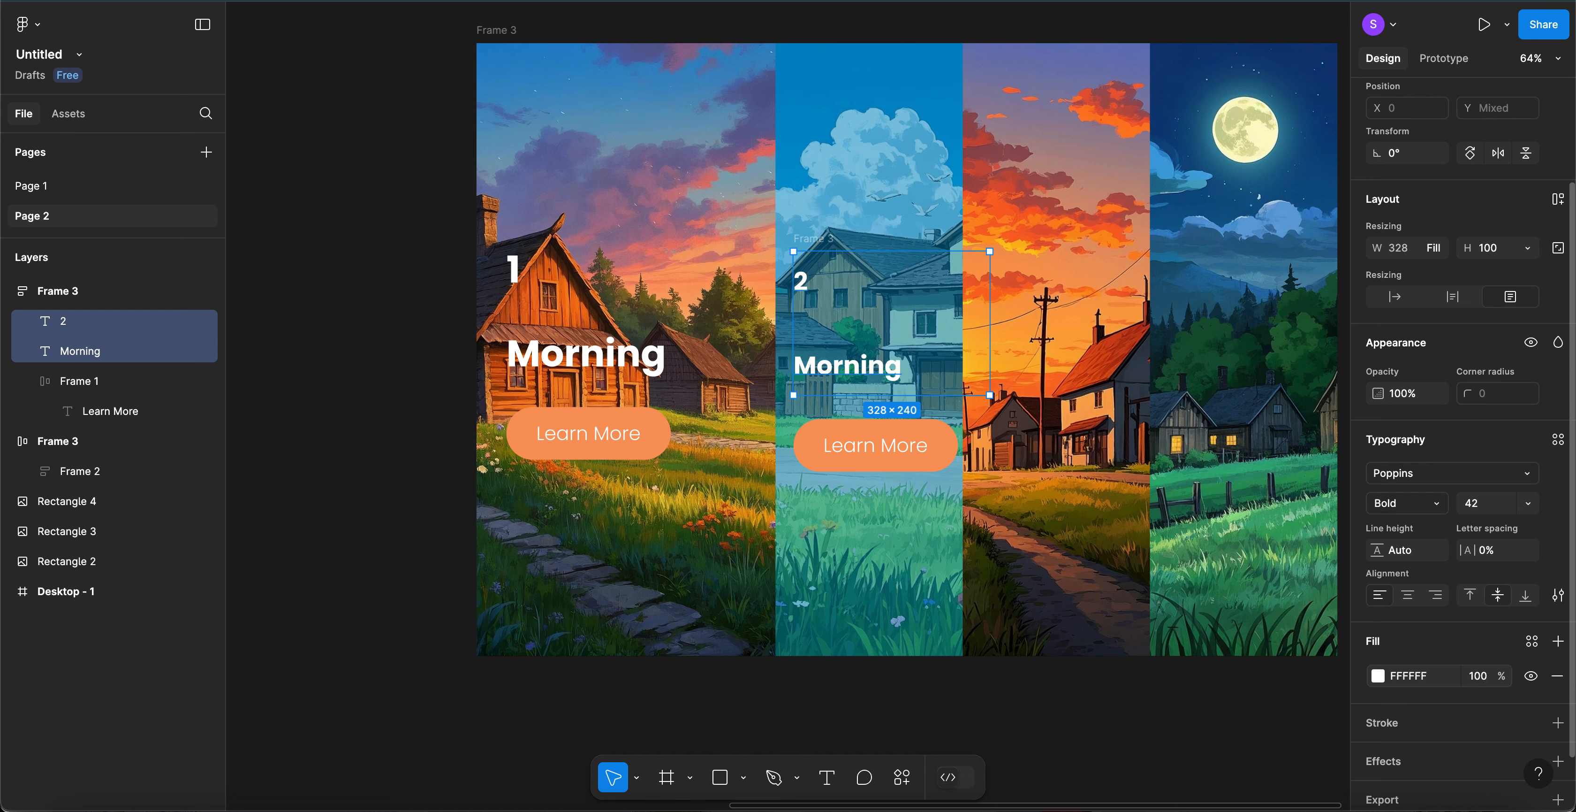
left_click(869, 452)
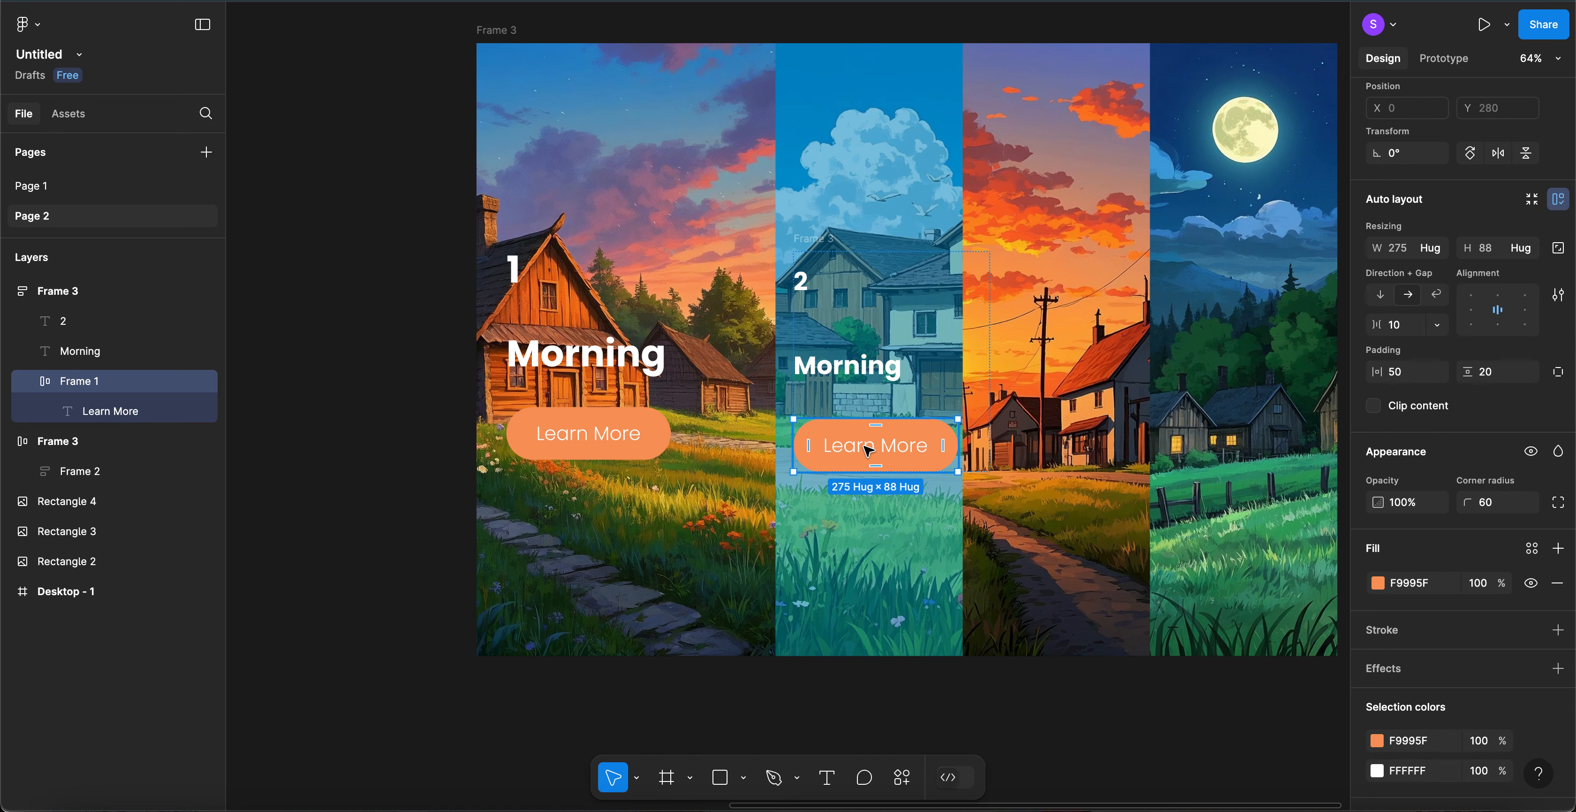
- Give the second Learn More button a 008BC6 blue fill at 60% opacity
left_click(1377, 583)
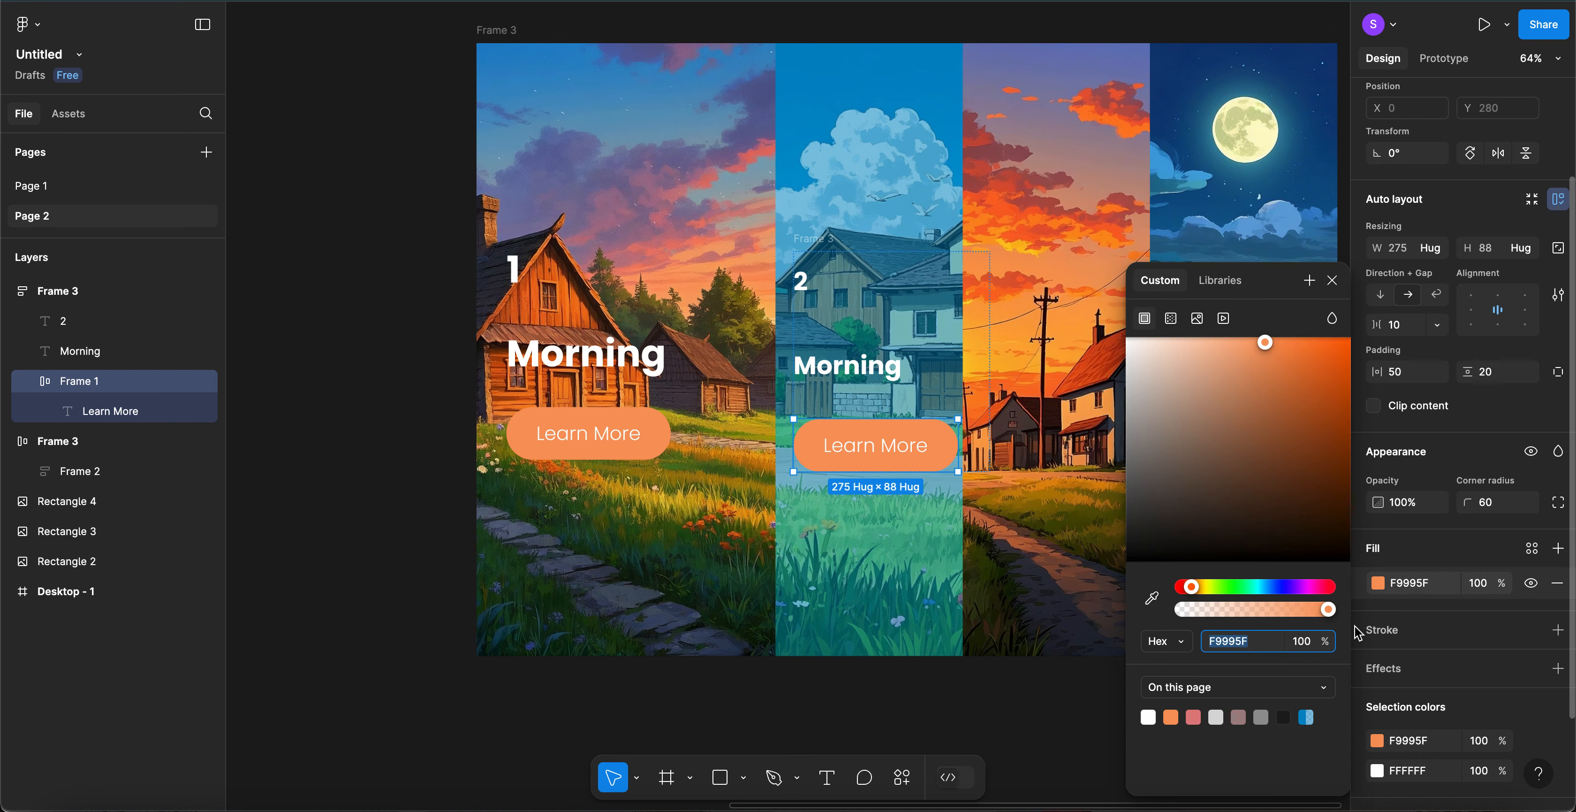
left_click(1307, 715)
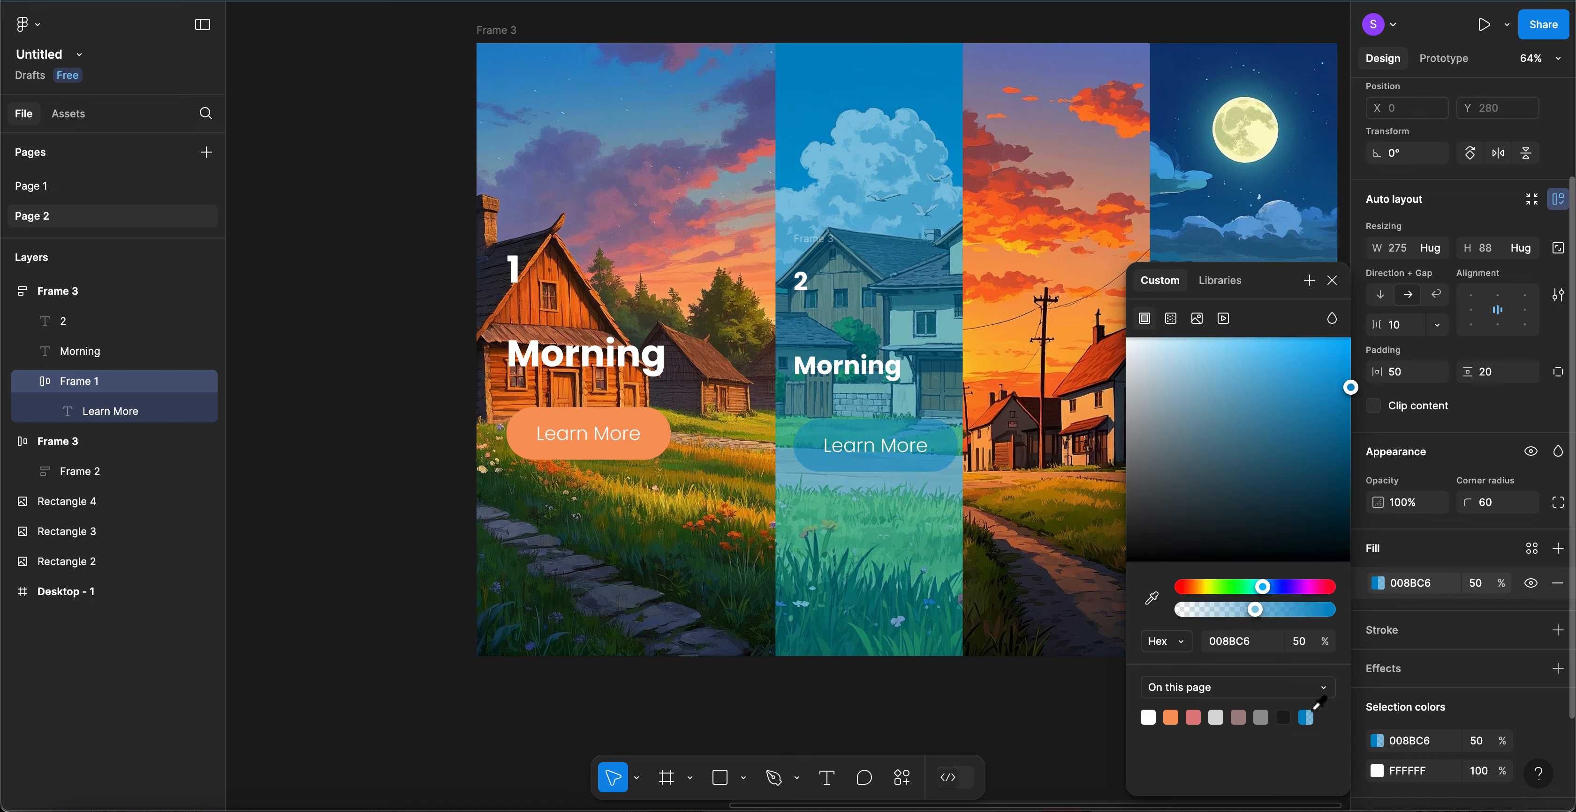
left_click(1476, 587)
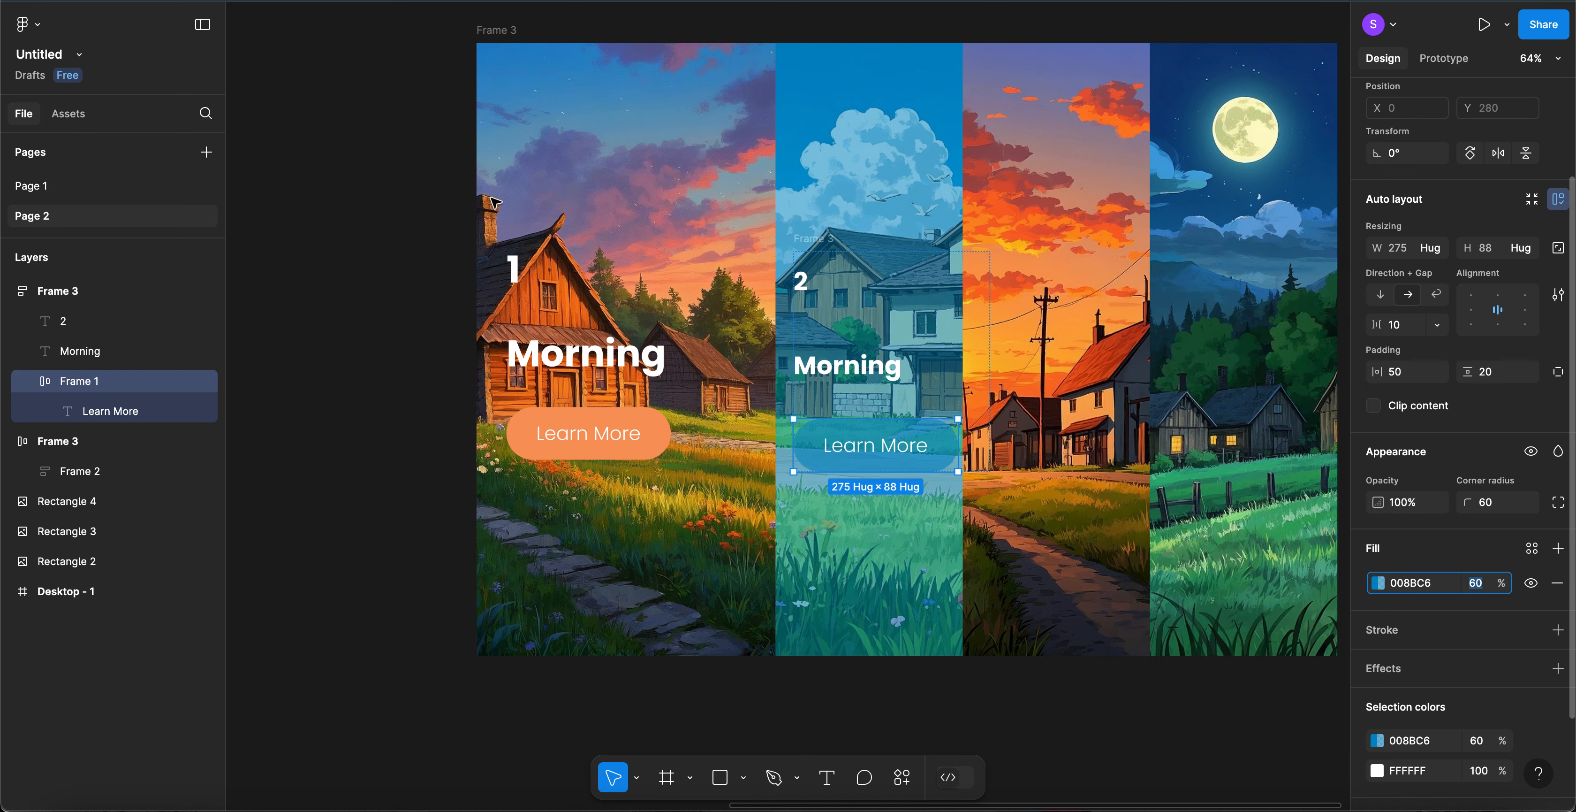
left_click(920, 456)
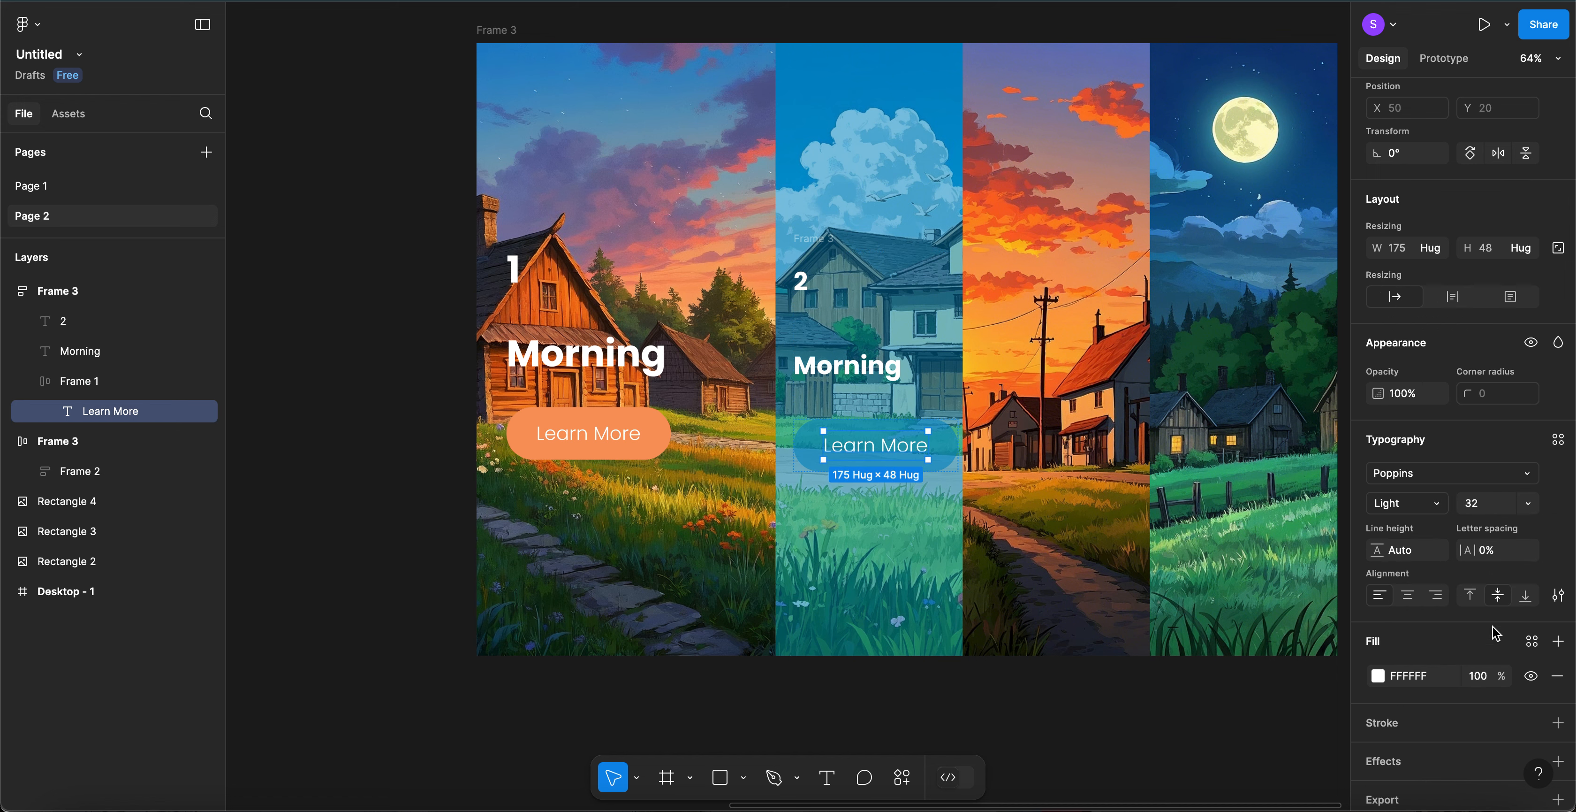
- Set the second button's Learn More text to font size 22
left_click(1481, 507)
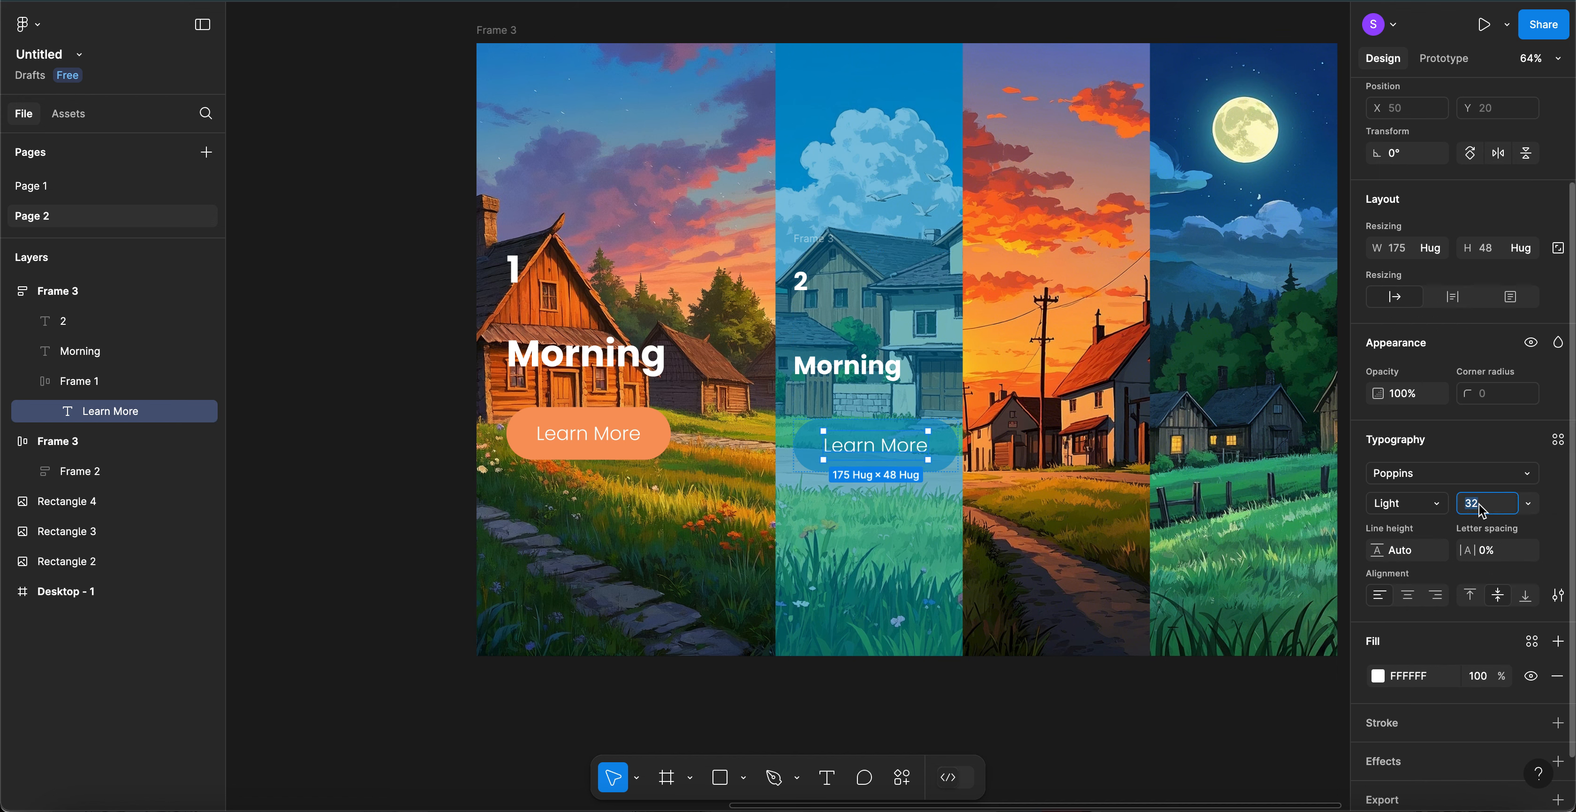
type("22")
key("Return")
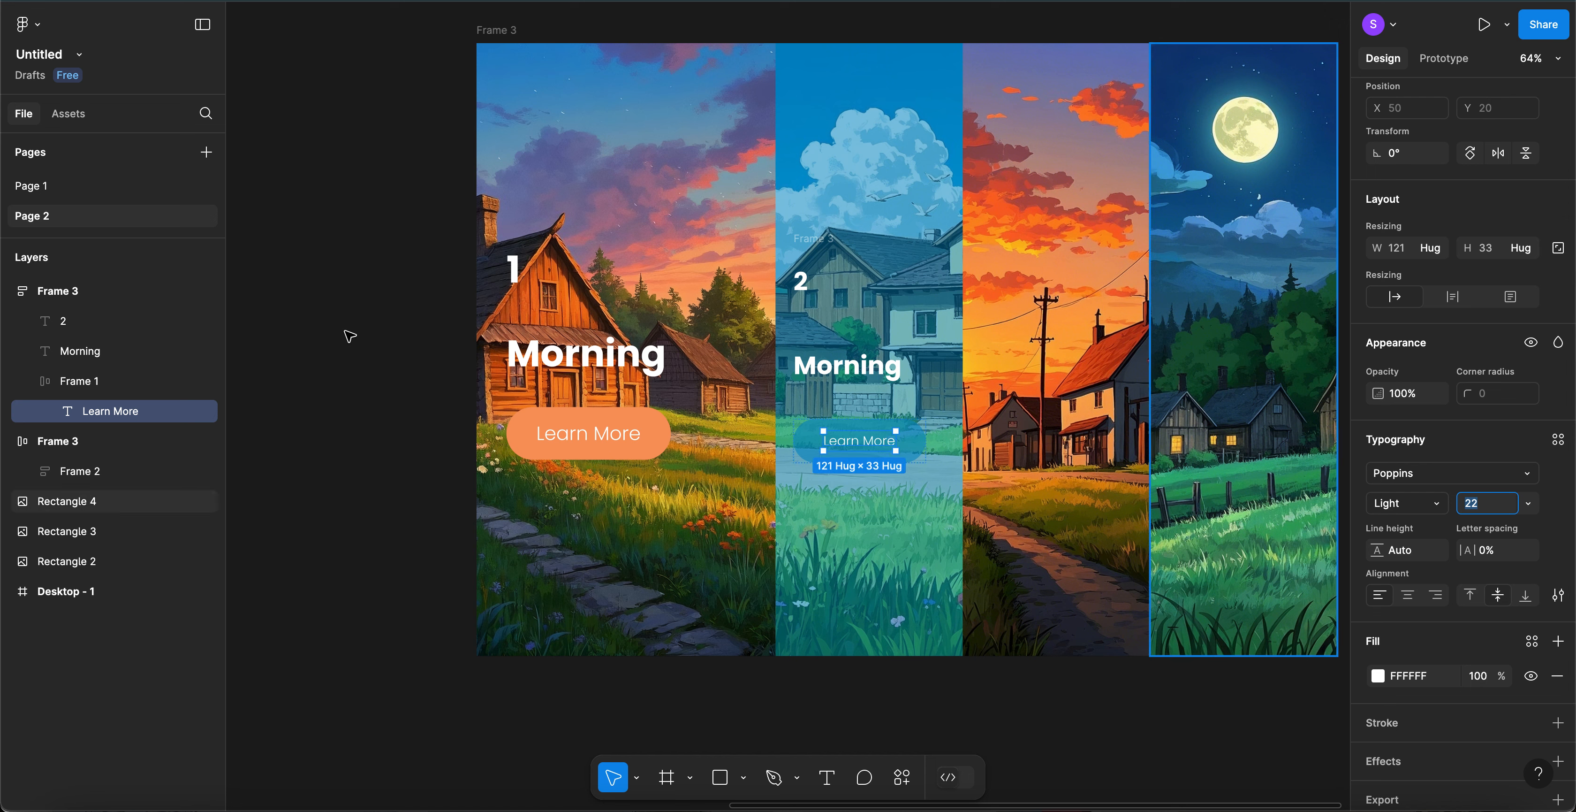
- Set the first button's Learn More text to font size 22 as well
left_click(597, 430)
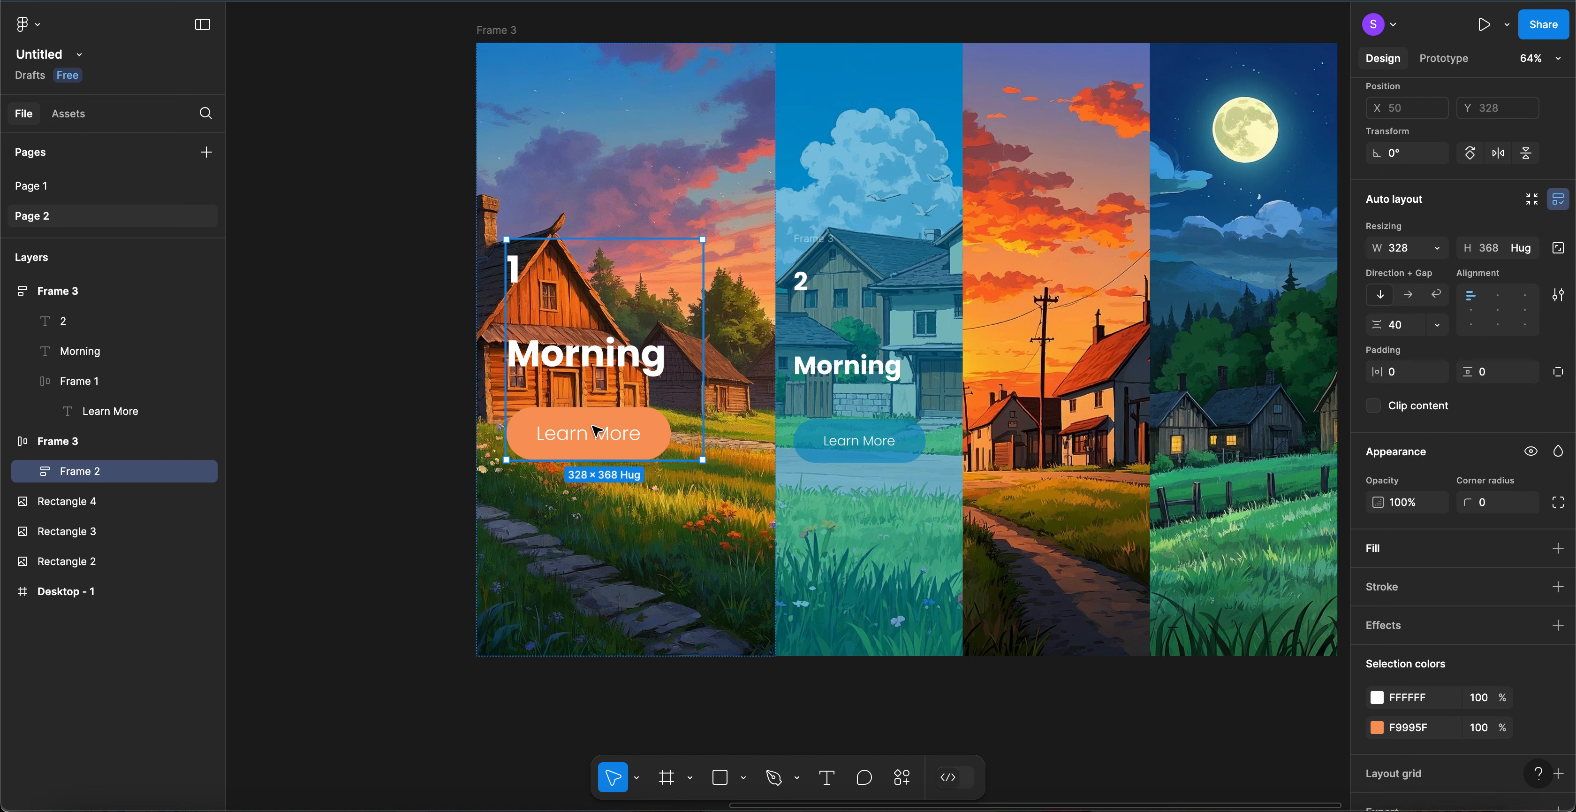
left_click(597, 430)
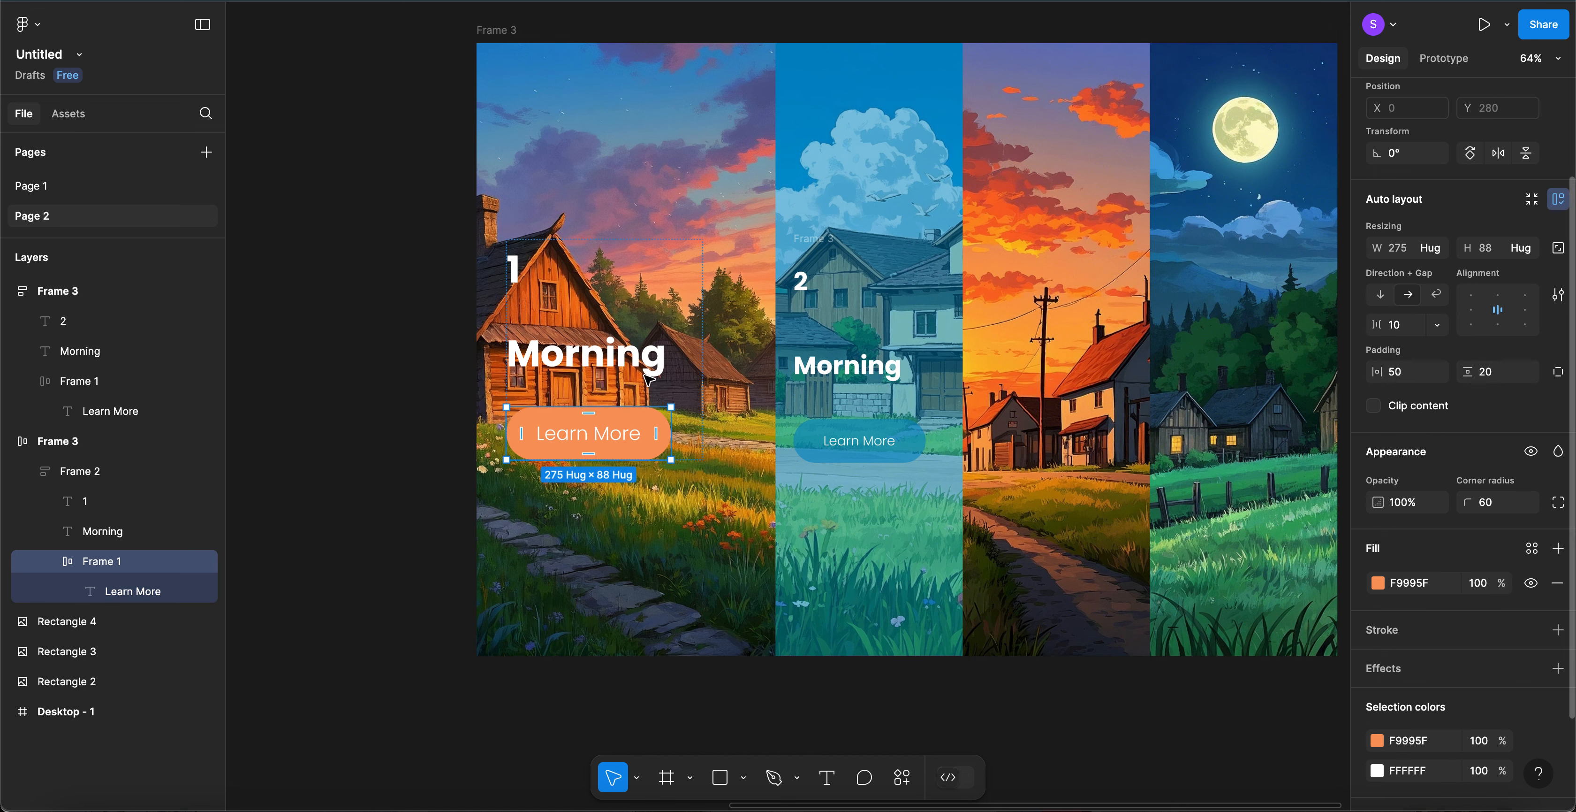
left_click(601, 436)
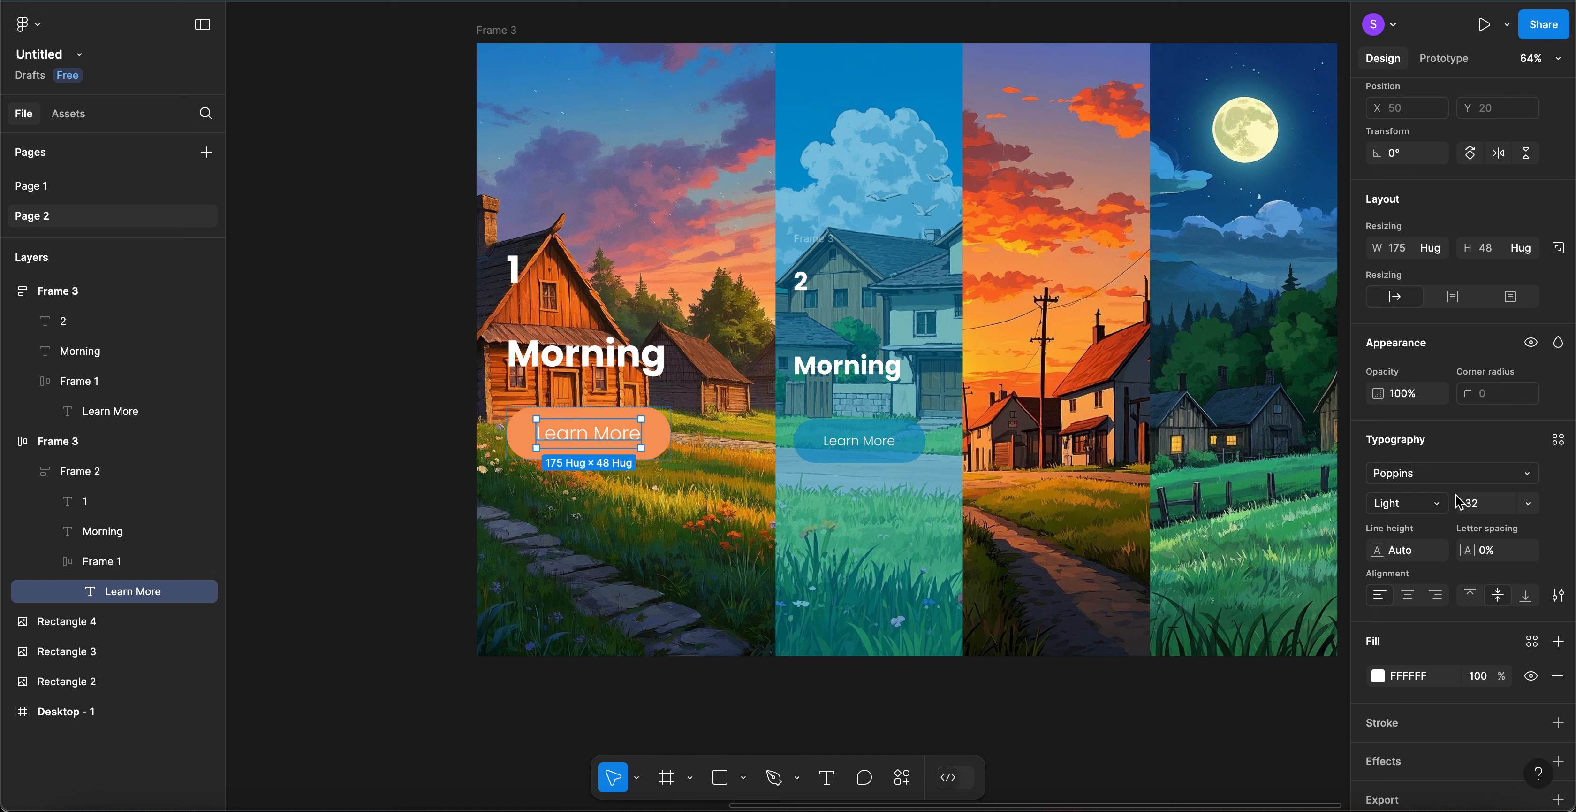
left_click(1481, 505)
type("22")
key("Return")
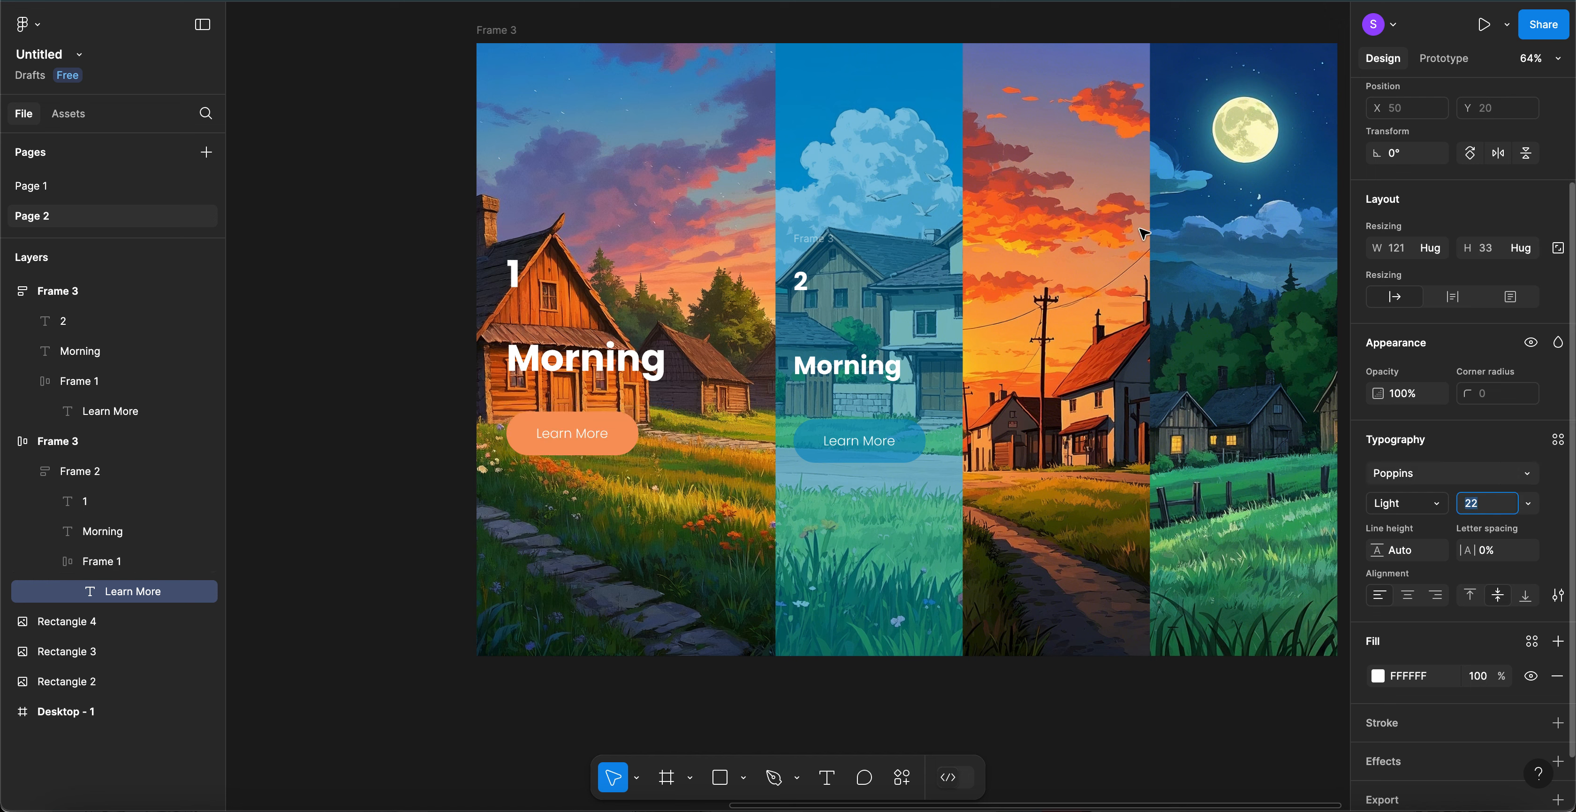
left_click(358, 355)
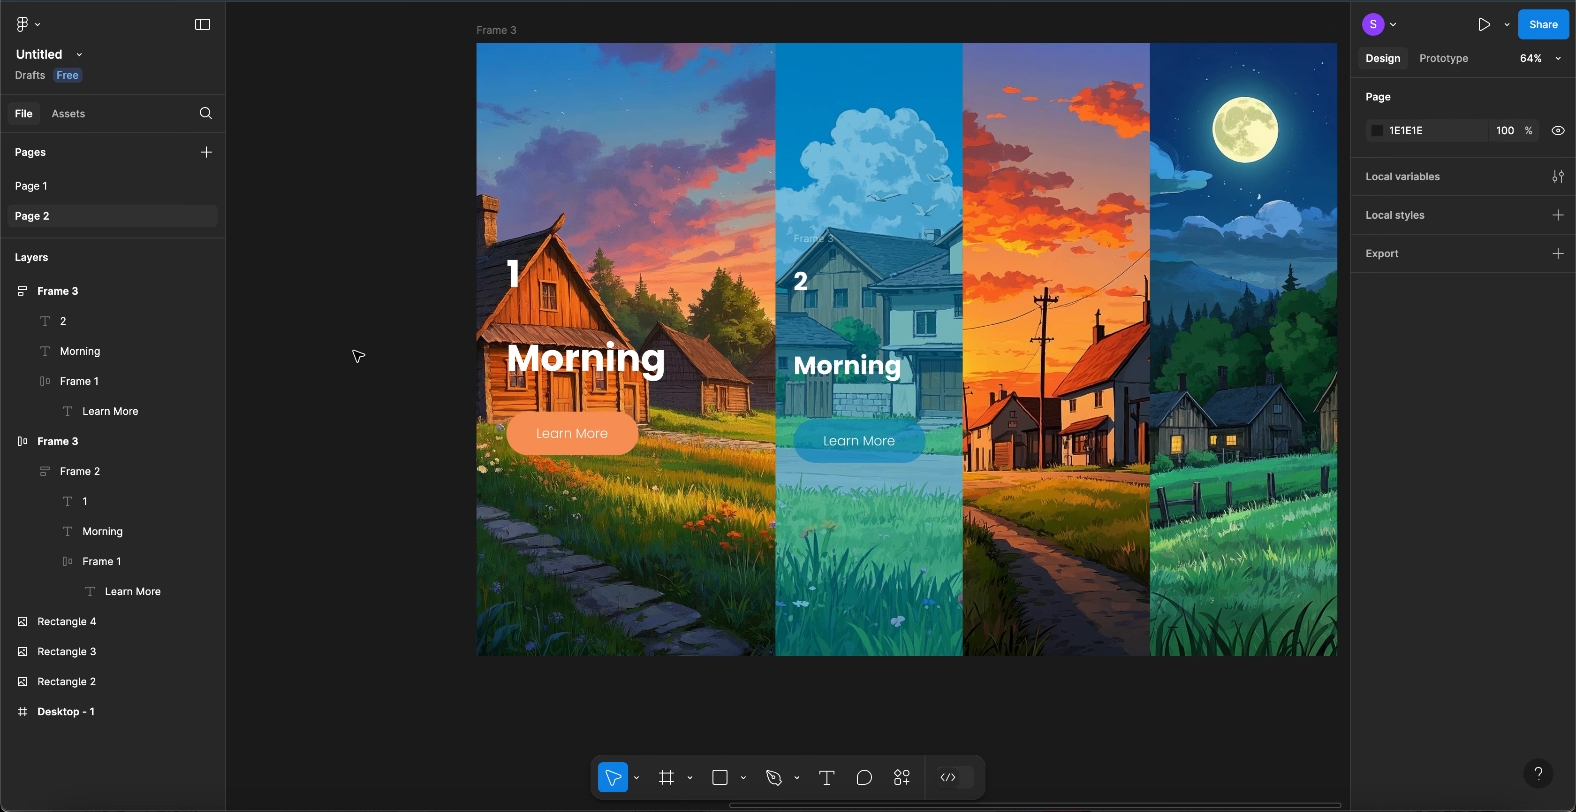
left_click(574, 359)
left_click(574, 359)
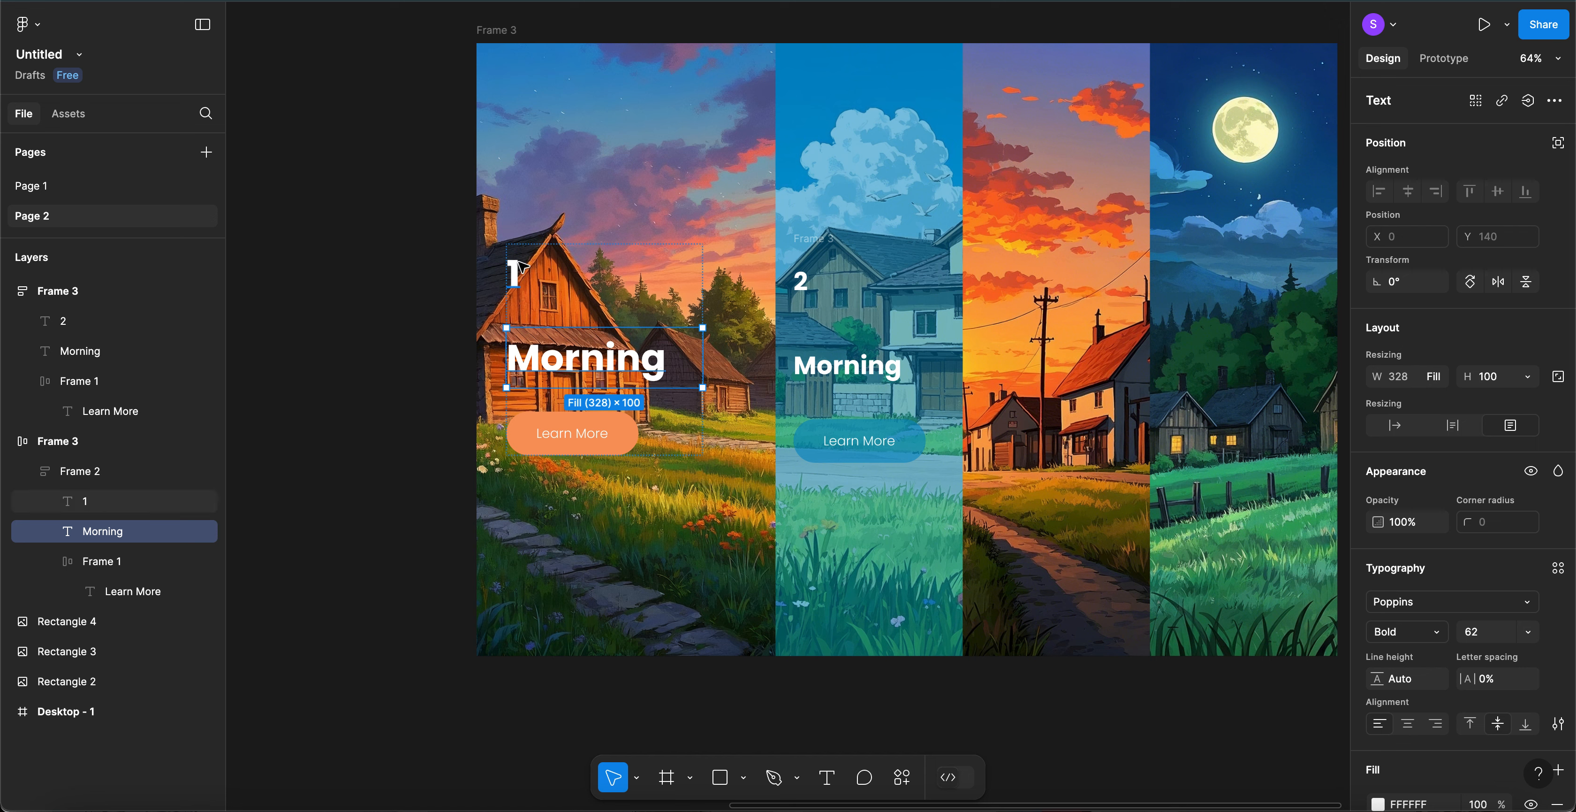
left_click(394, 319)
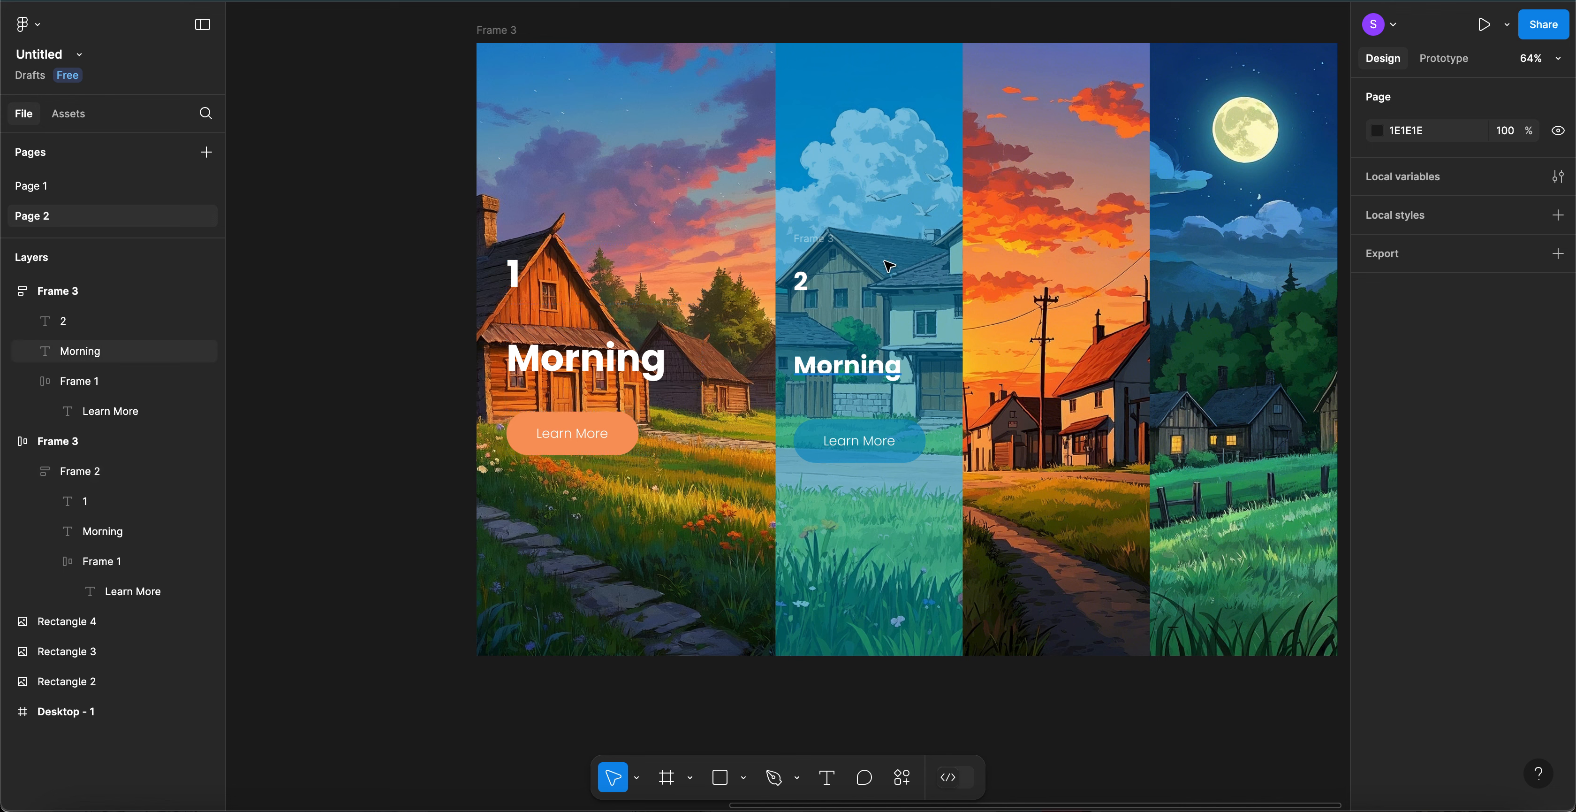
- Narrow panel two's text block to 254 wide and wrap it with its image in auto layout
left_click(991, 283)
left_click_drag(991, 279, 946, 286)
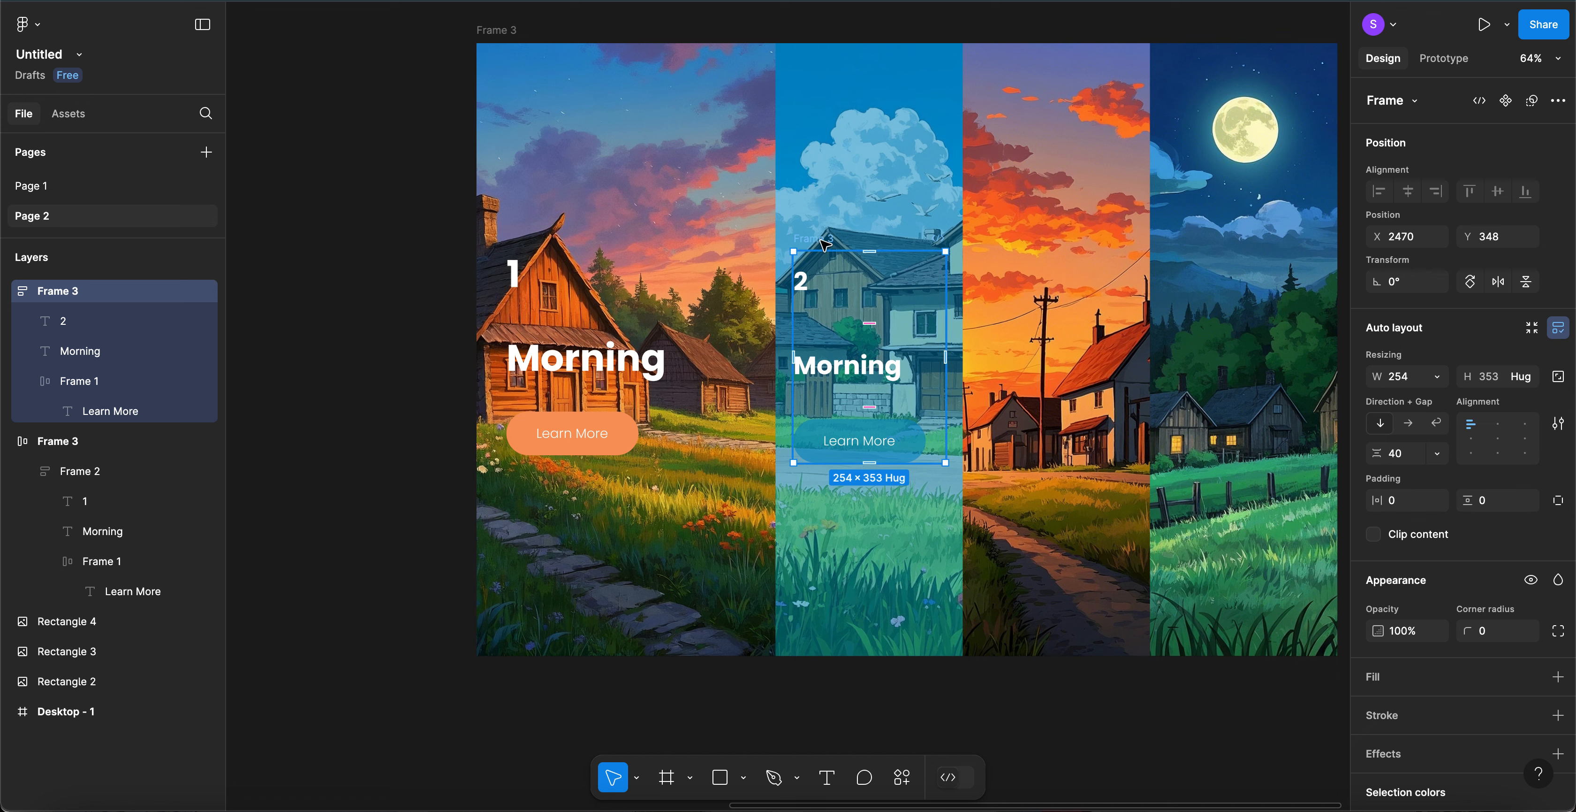
left_click(870, 155, "shift")
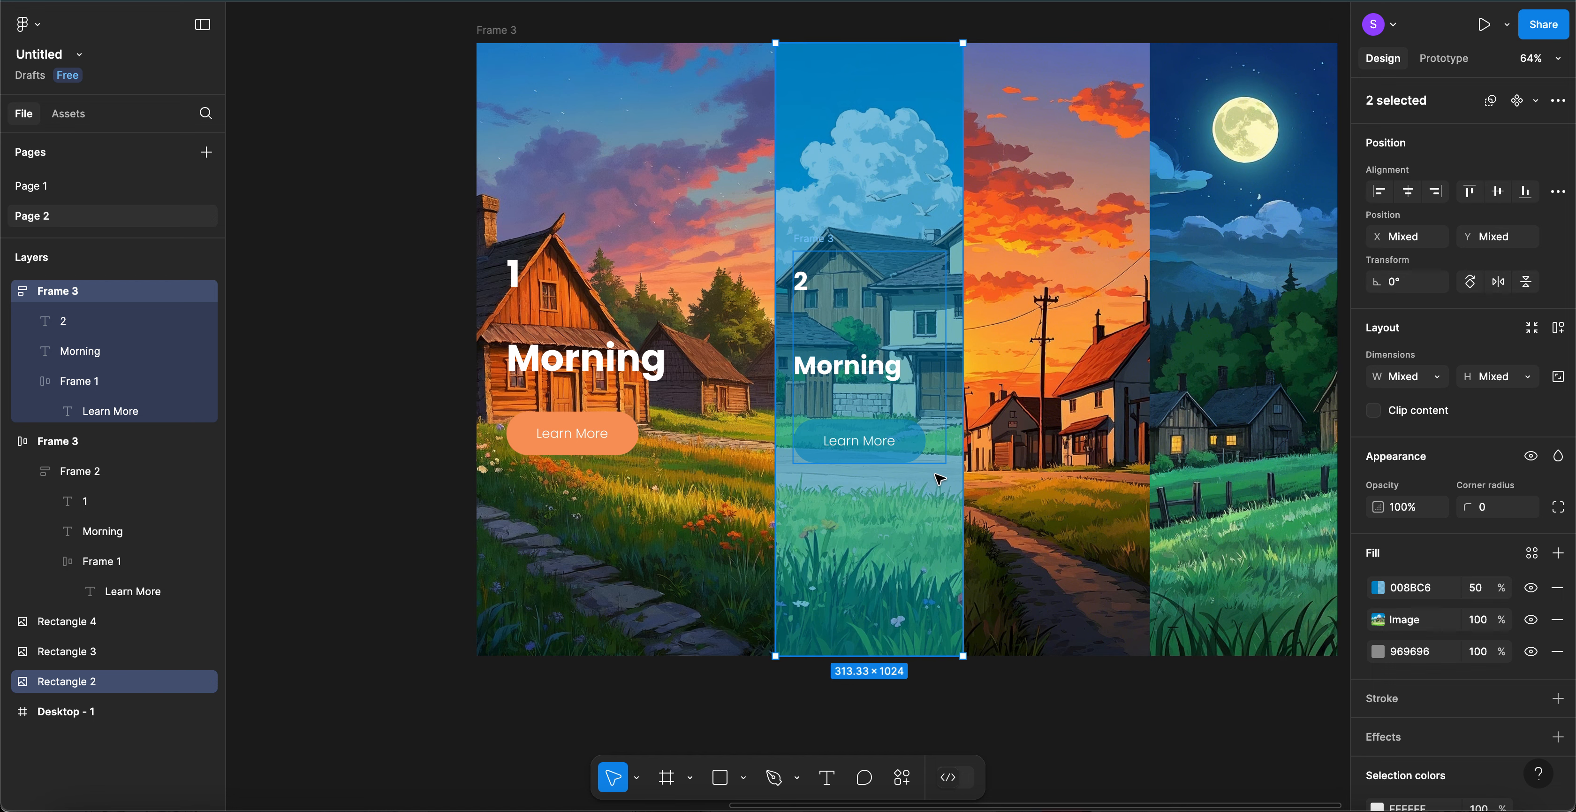
key("shift+a")
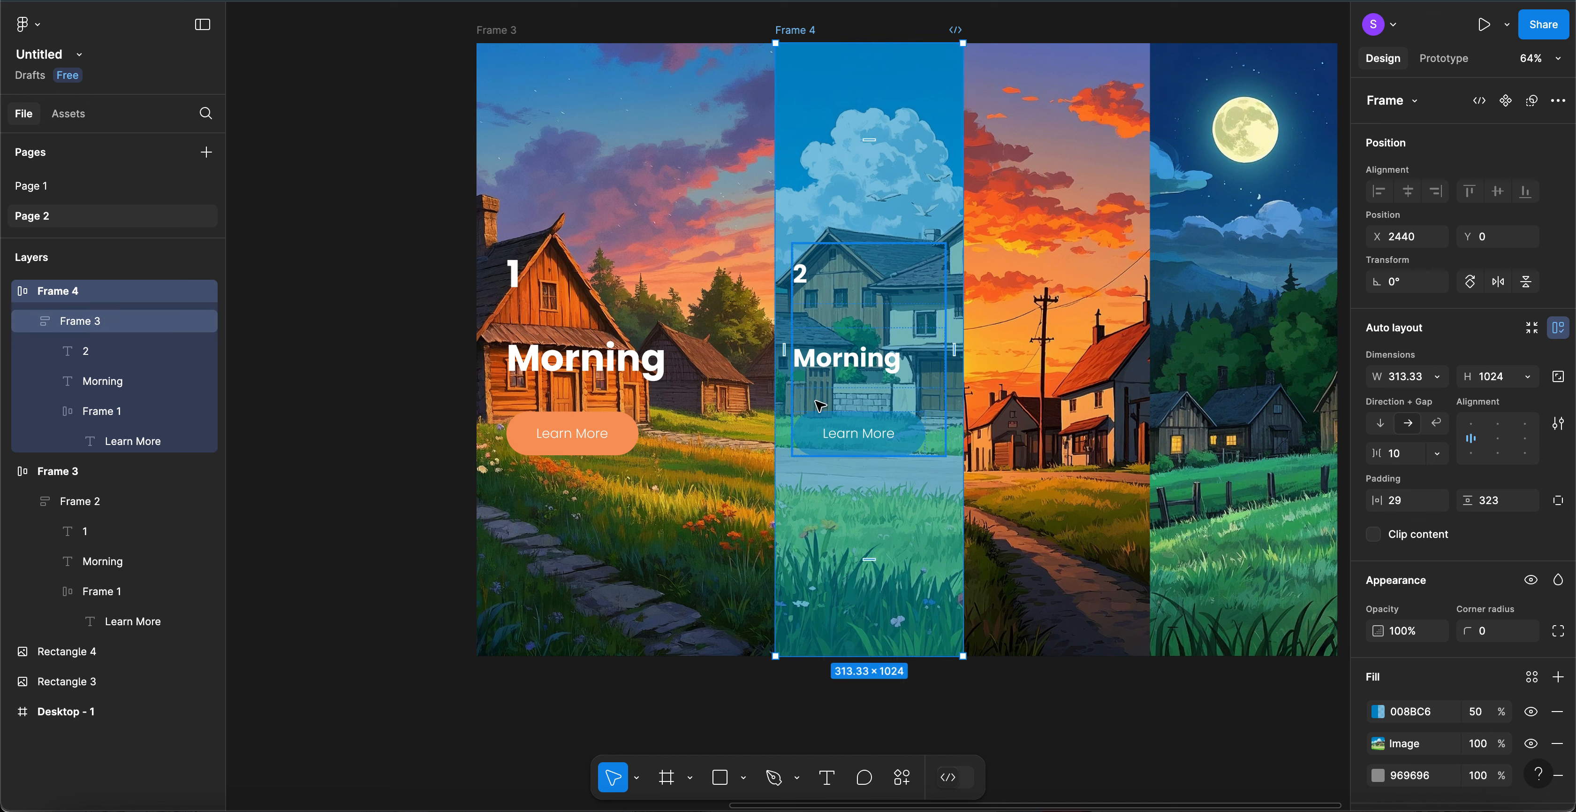
- Paste a copy of the text block onto the sunset panel
left_click(824, 335)
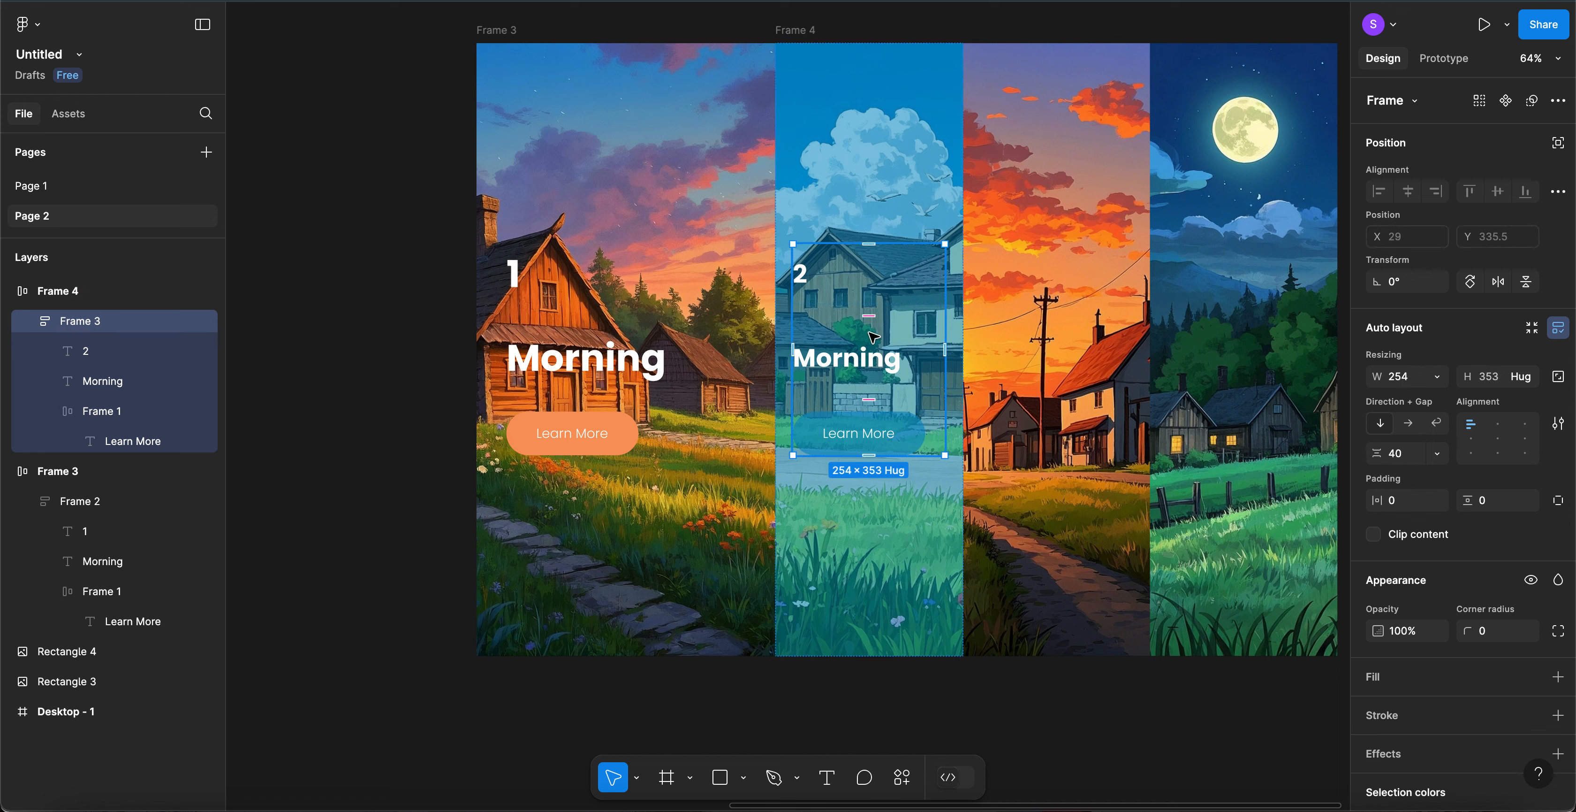
left_click(1046, 343)
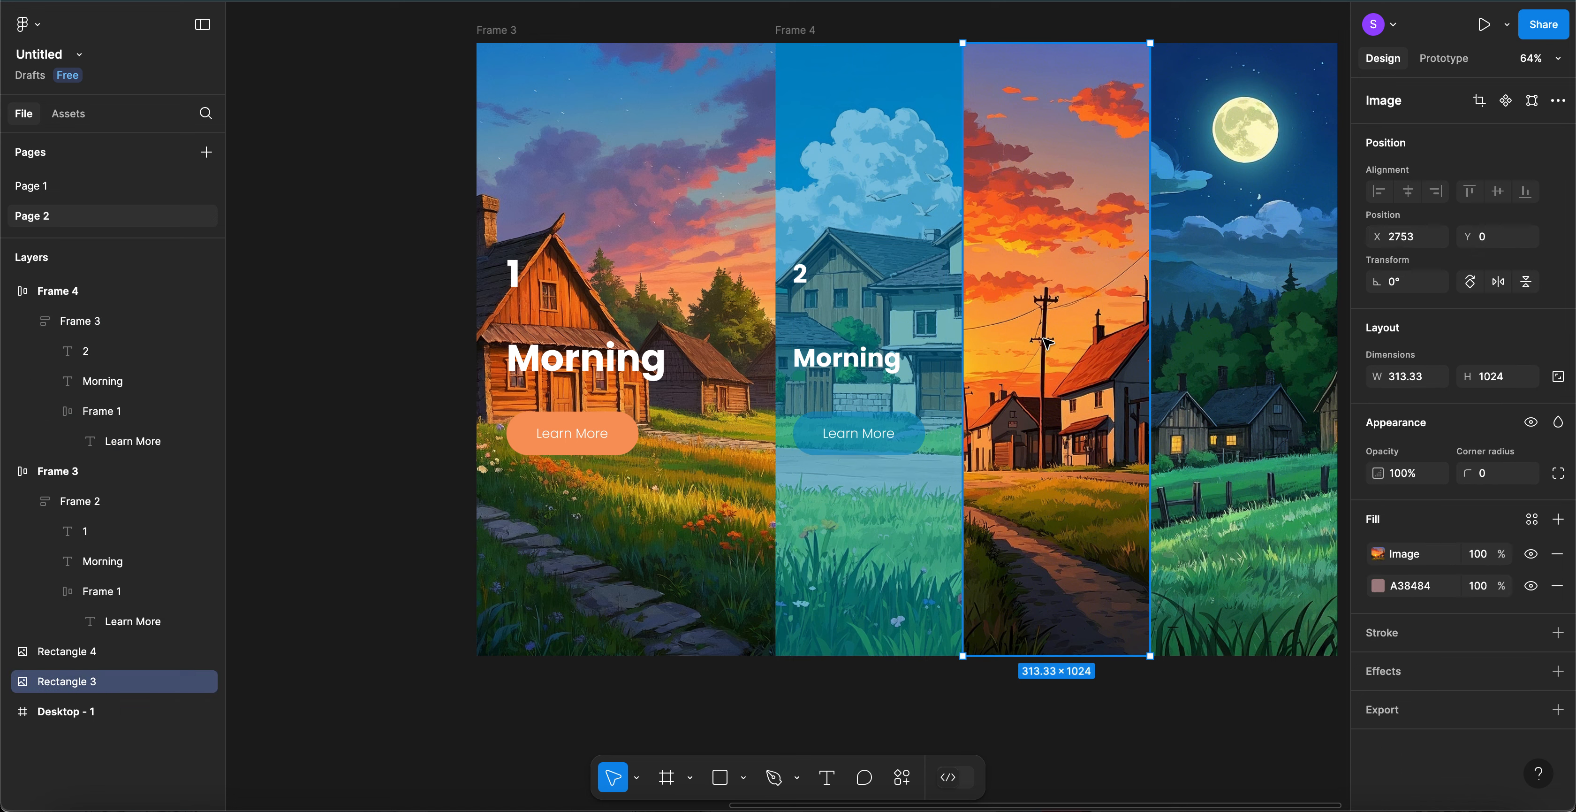
key("ctrl+v")
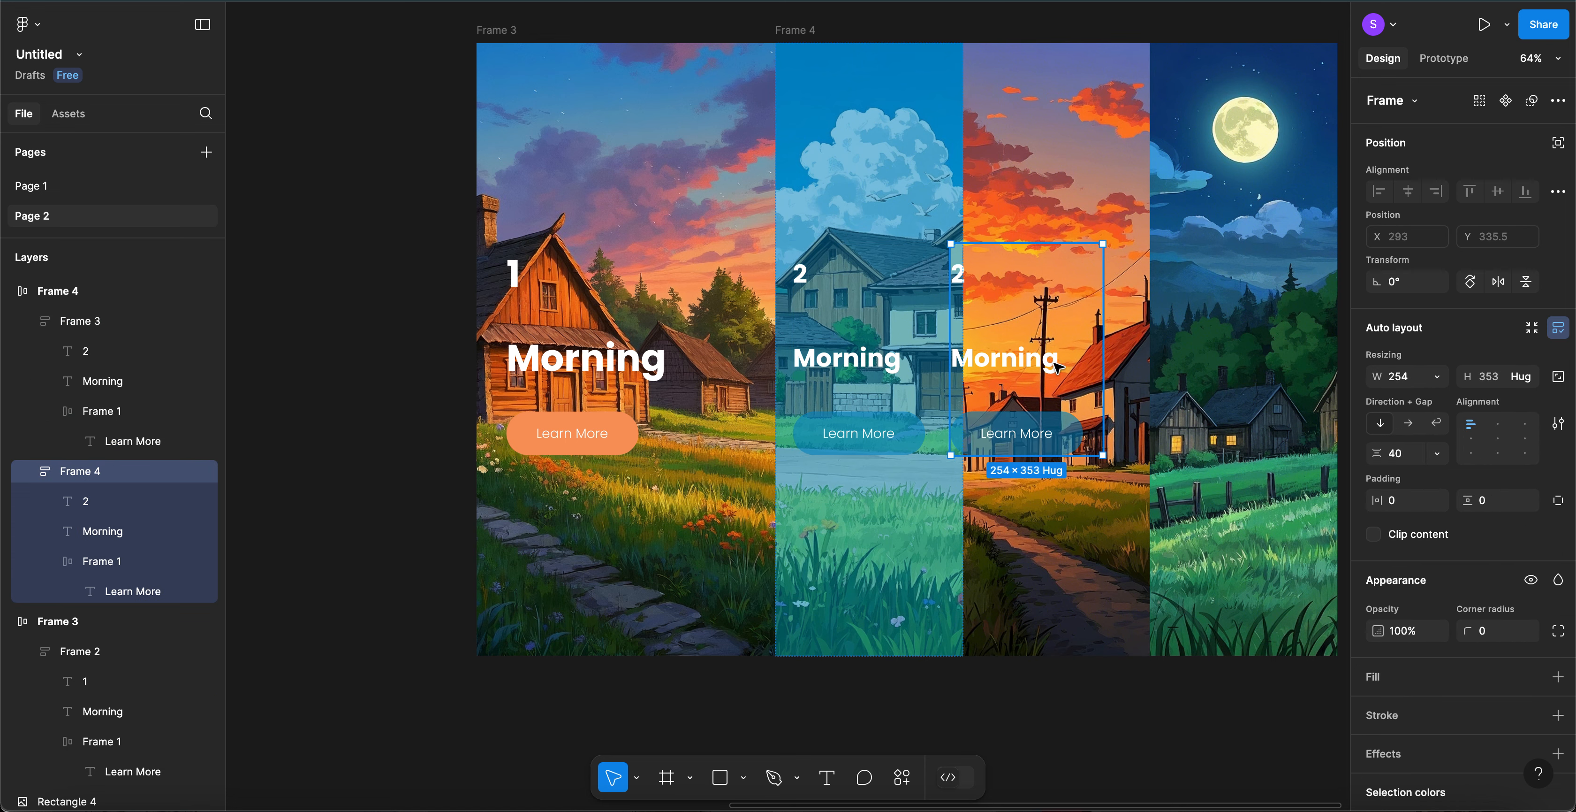
- Nudge the pasted block on the sunset panel, then retitle panel two's heading 'Noon'
left_click_drag(1056, 367, 1061, 366)
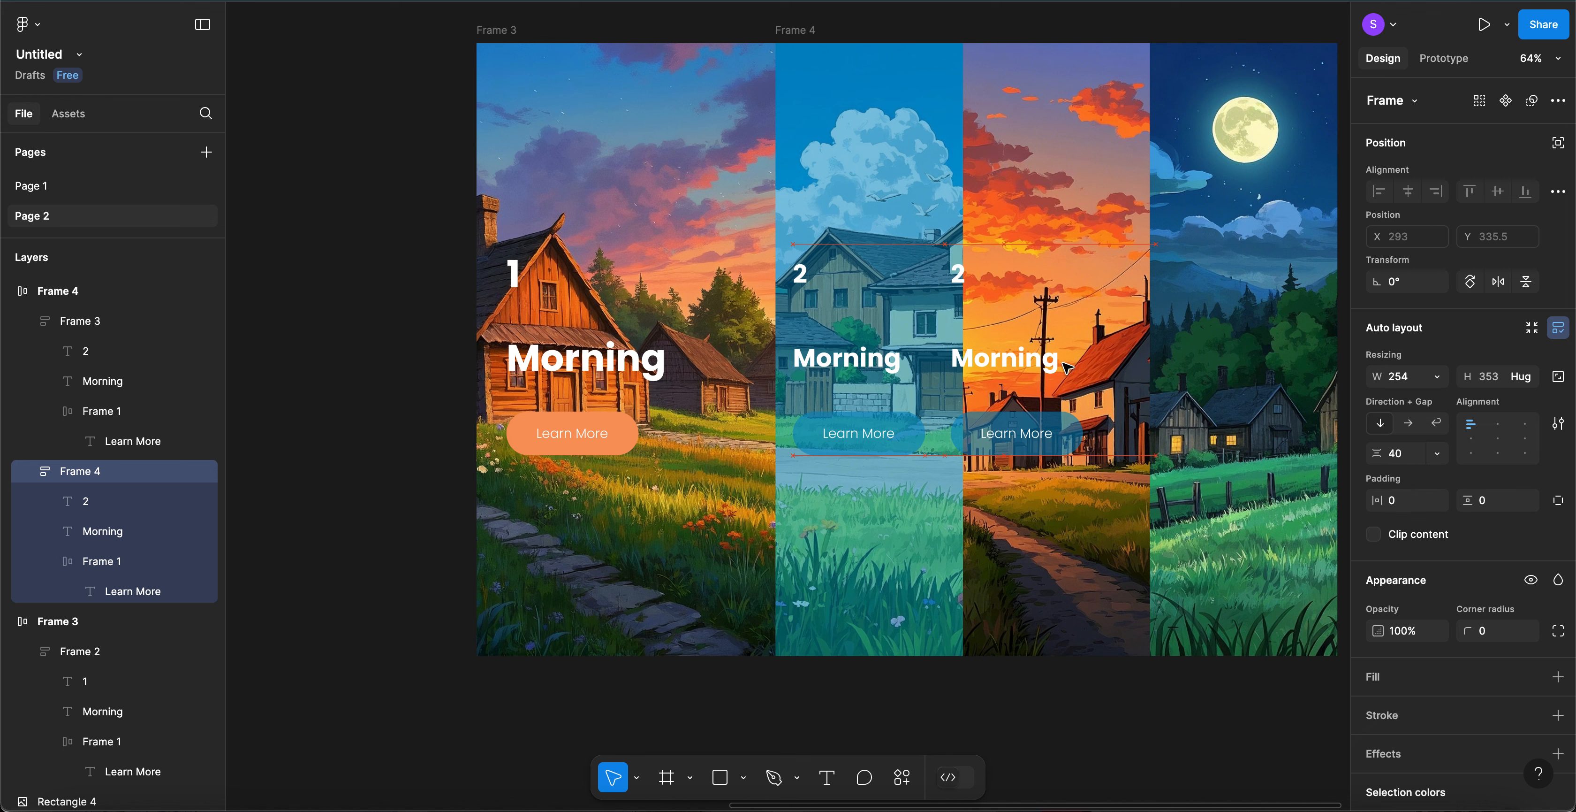
mouse_move(1073, 367)
left_mouse_down()
mouse_move(999, 361)
mouse_move(1048, 367)
left_mouse_up()
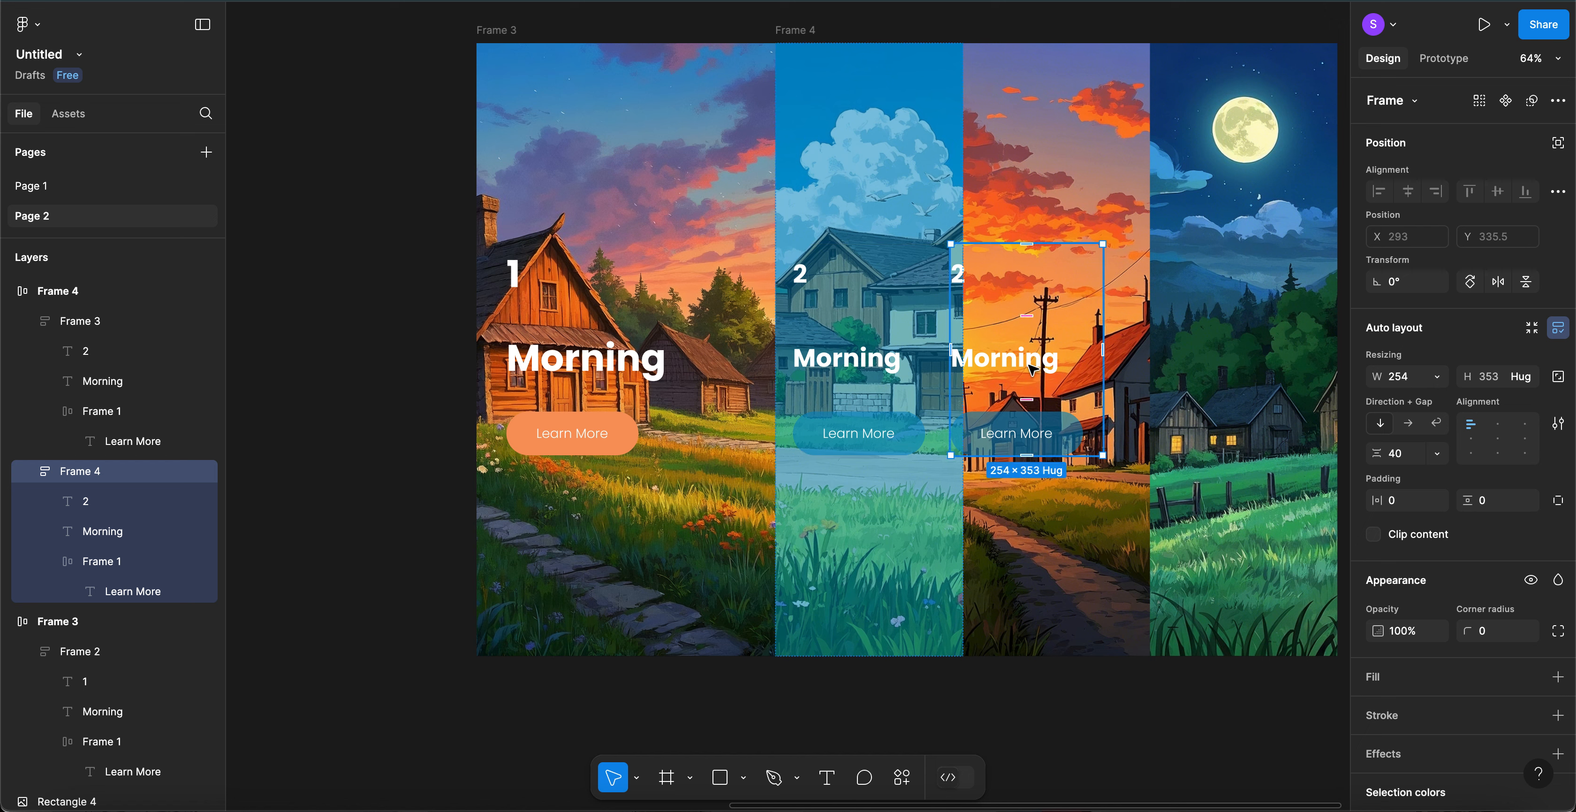
double_click(854, 362)
double_click(852, 361)
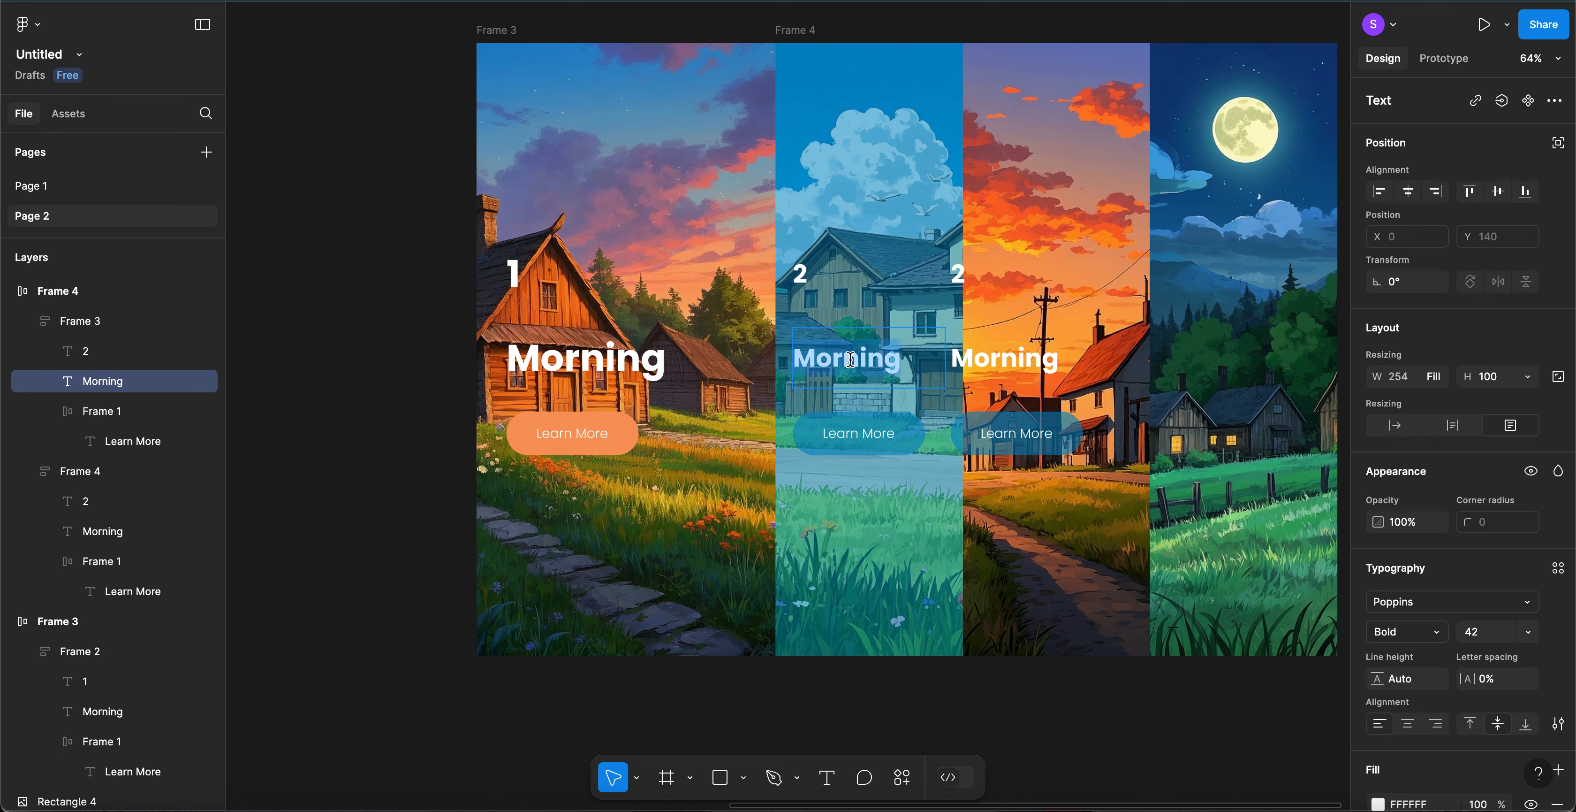
double_click(581, 356)
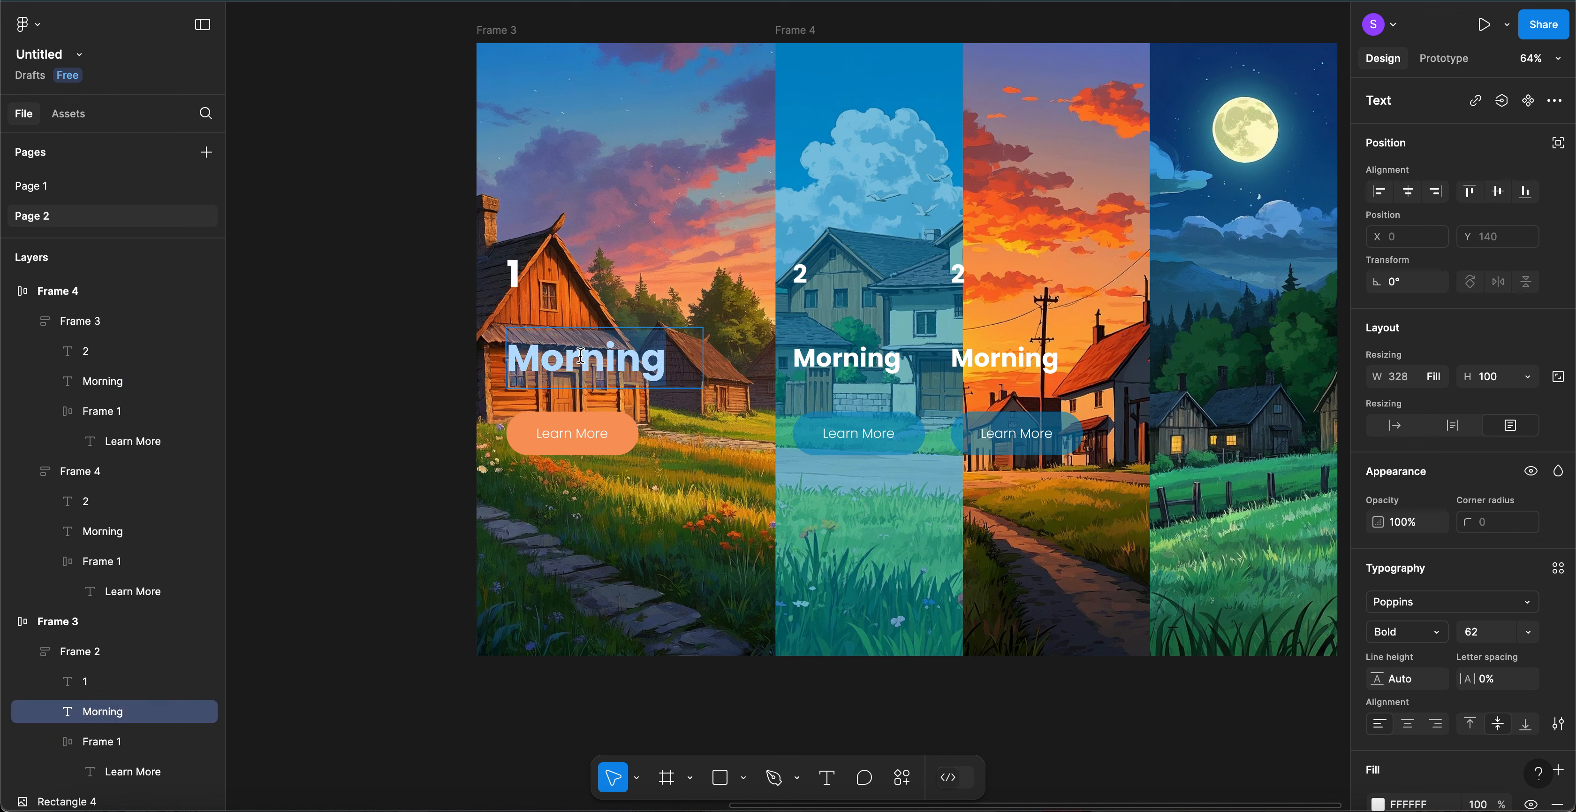
double_click(854, 365)
type("Noo")
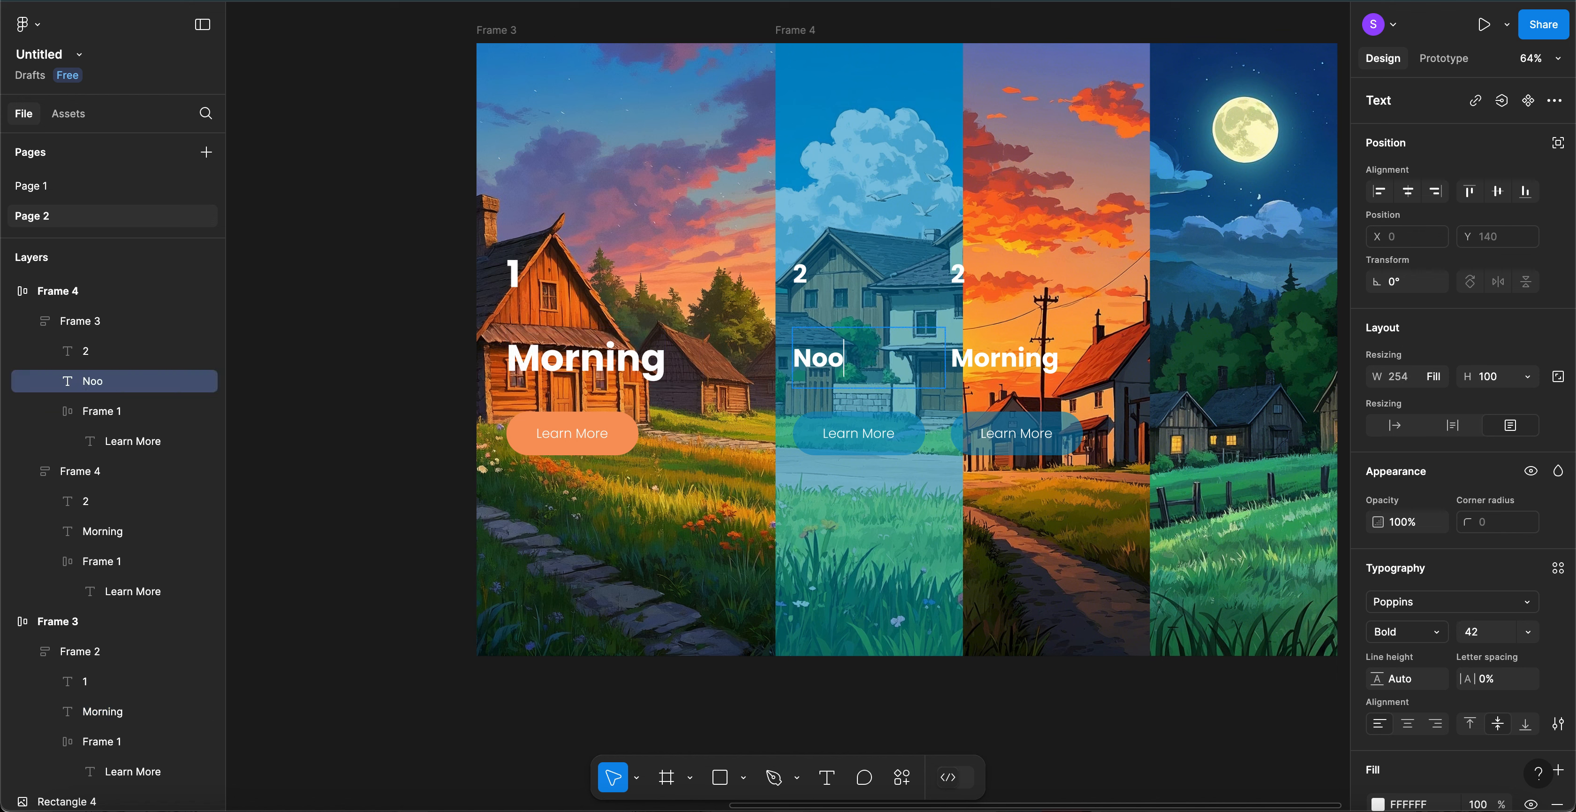
type("n")
key("Escape")
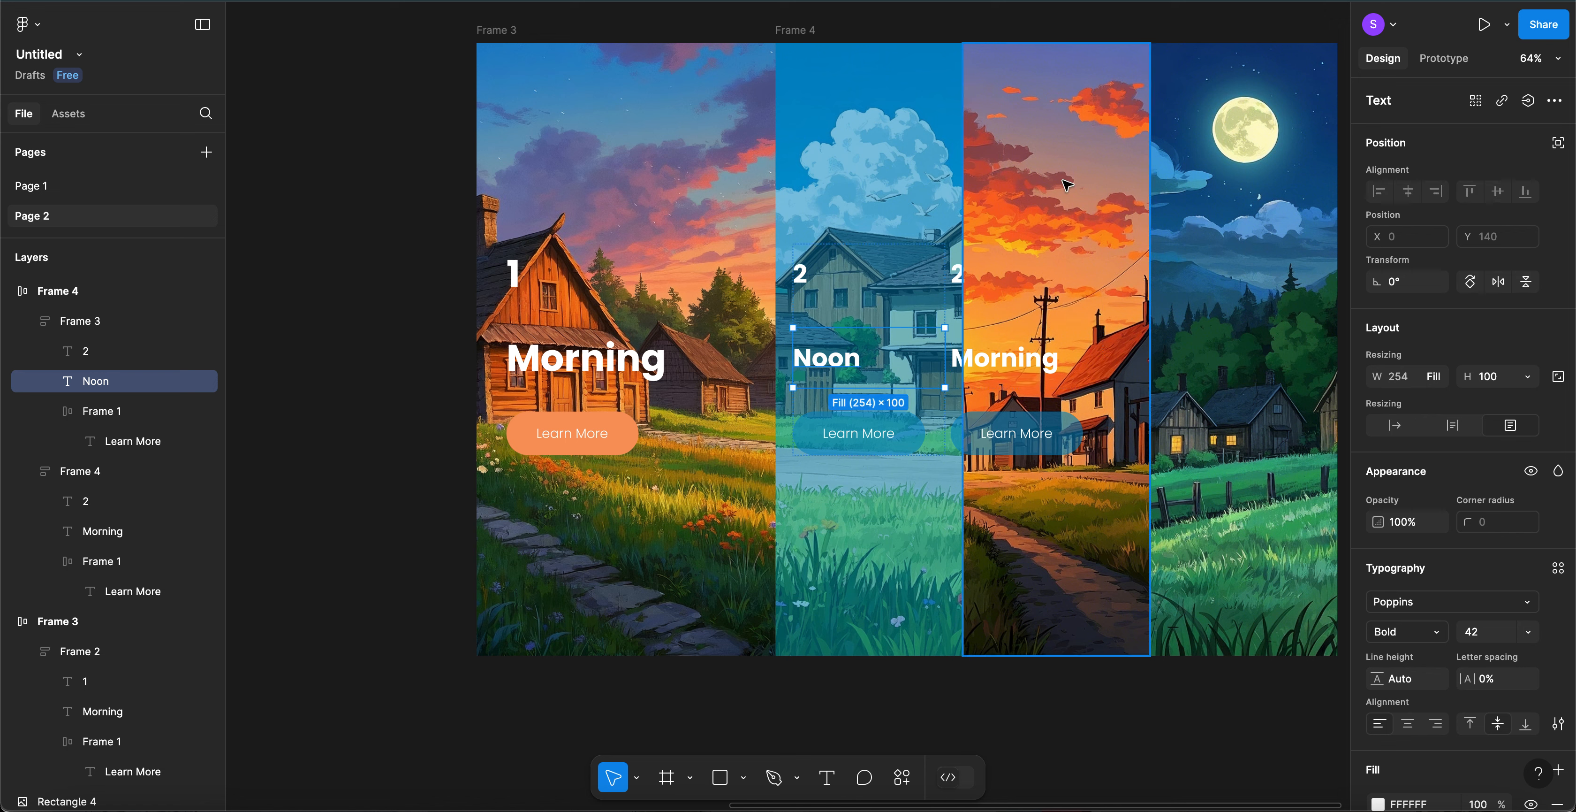
- Delete the pasted text block from the sunset panel
left_click(958, 280)
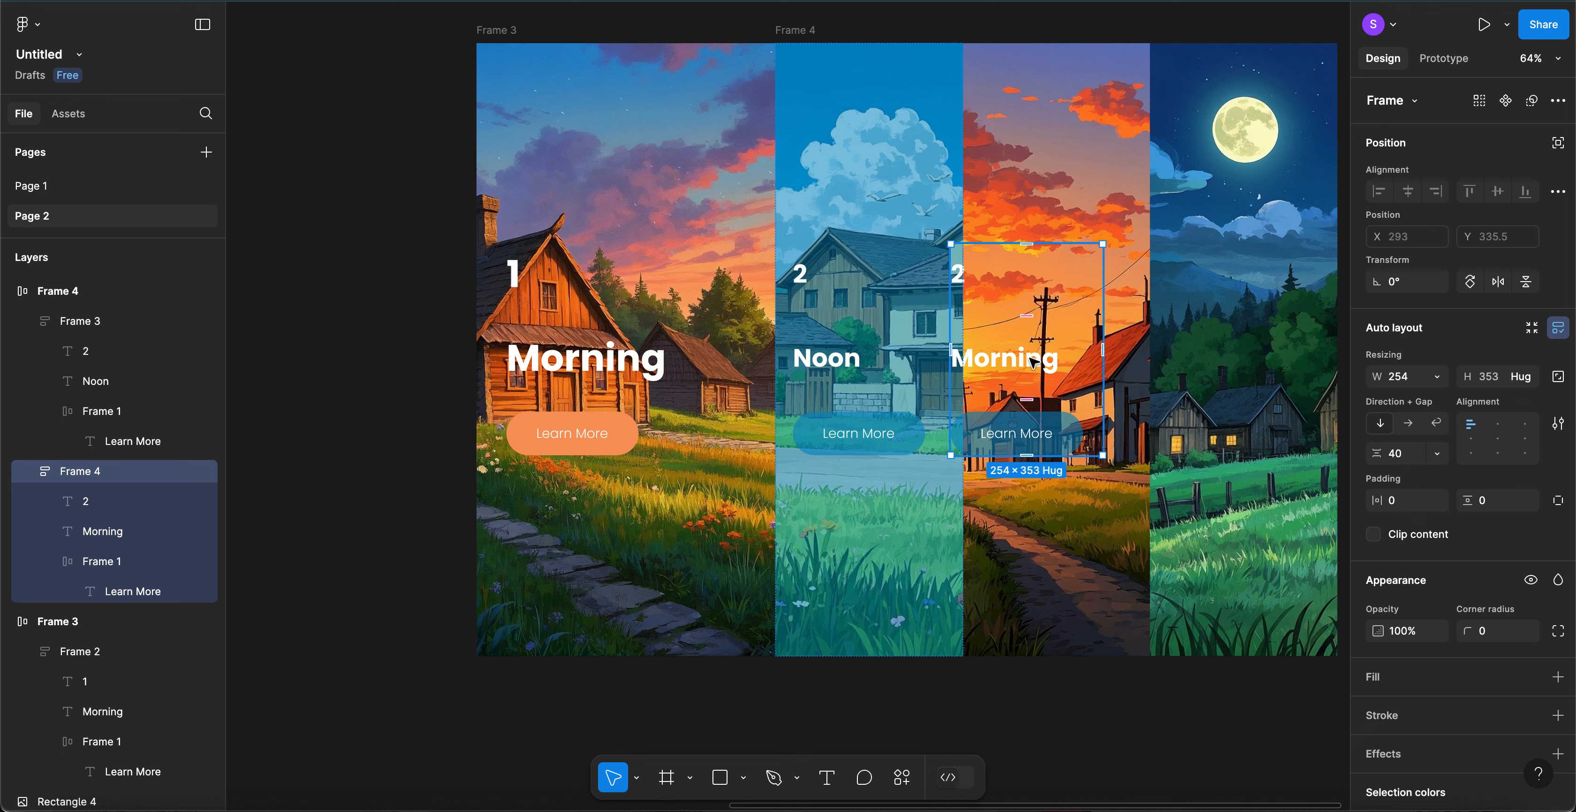
key("super+Right")
key("super+Right")
key("super+Right")
key("super+Right")
key("super+Right")
key("super+Right")
key("super+Right")
key("super+Right")
key("super+Right")
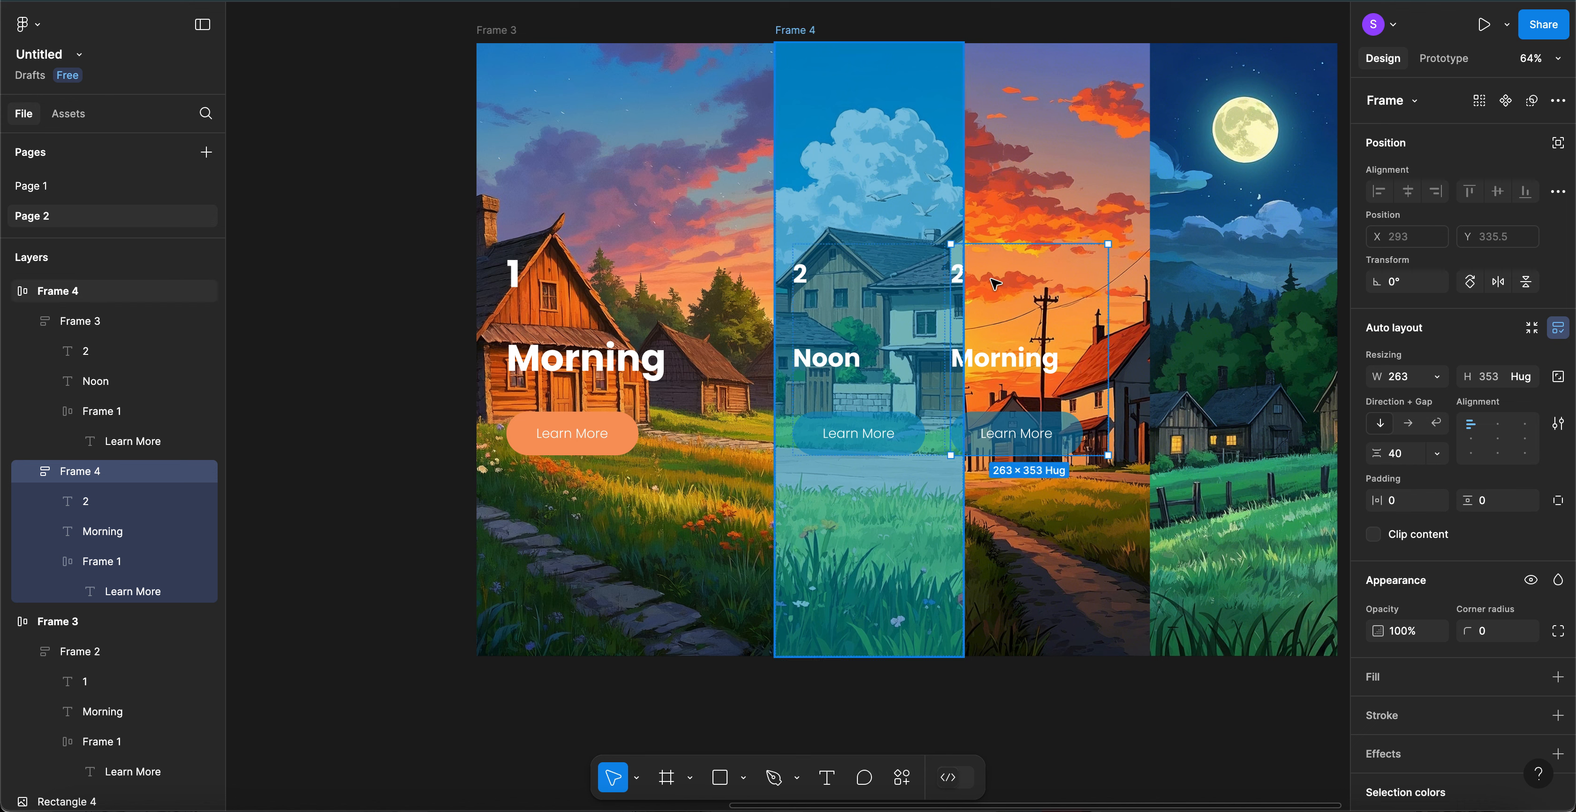
key("Delete")
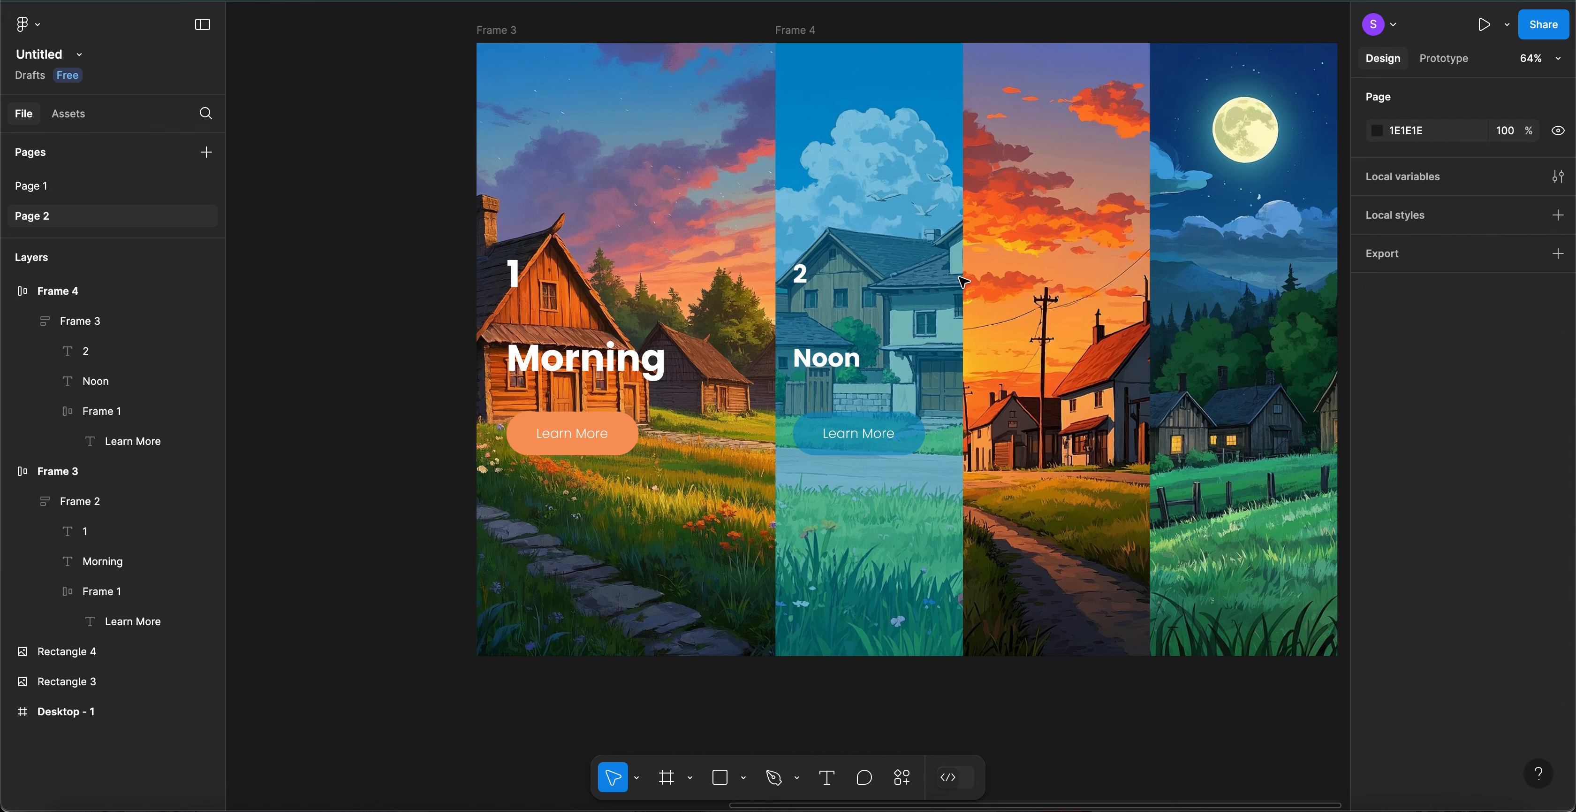
- Paste the text block onto the sunset panel and centre it there
left_click(1104, 297)
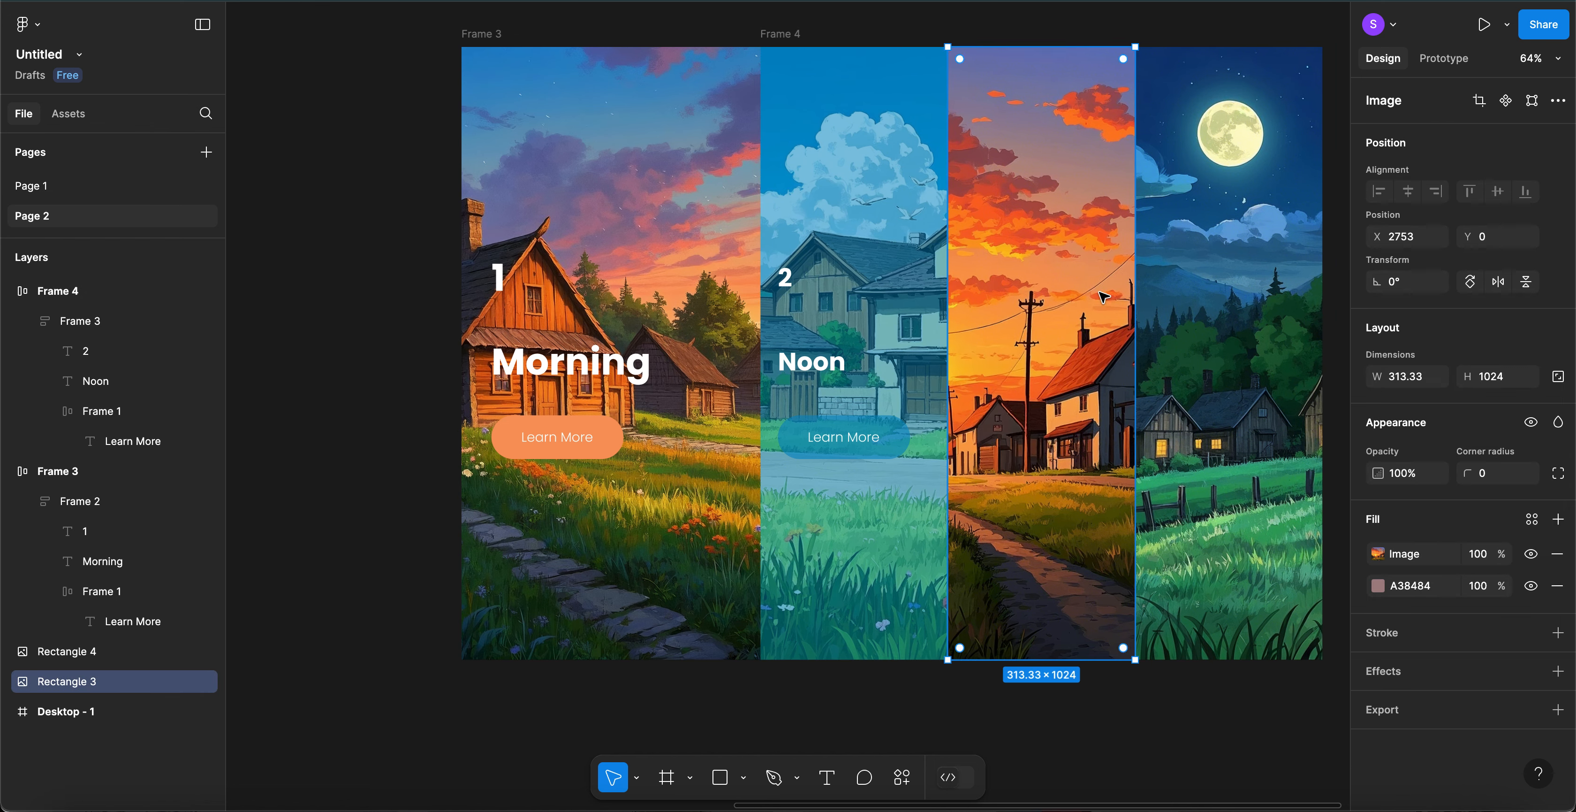
scroll(1103, 297, "right", 3)
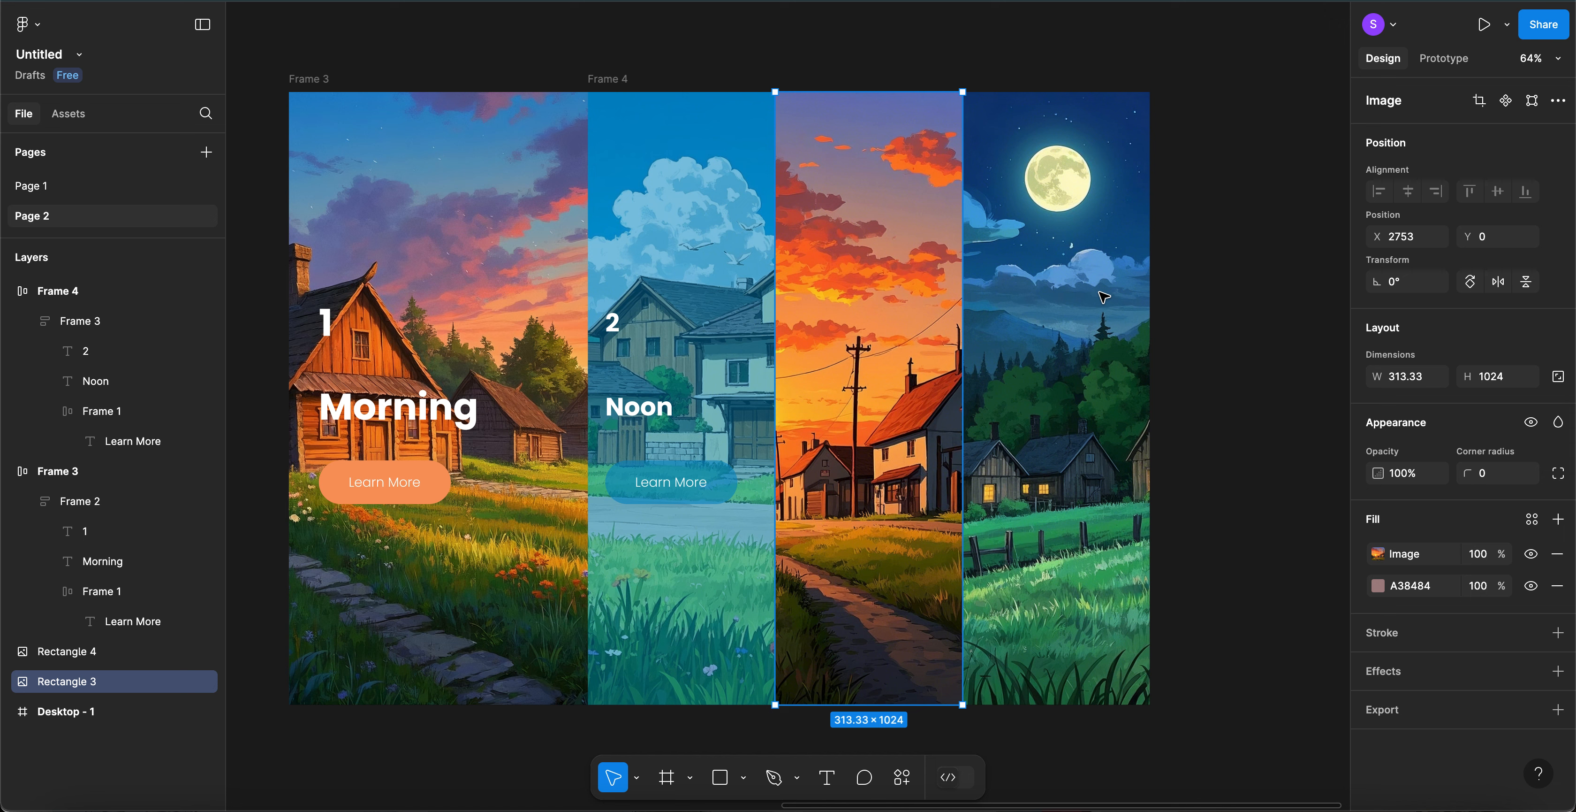
key("ctrl+v")
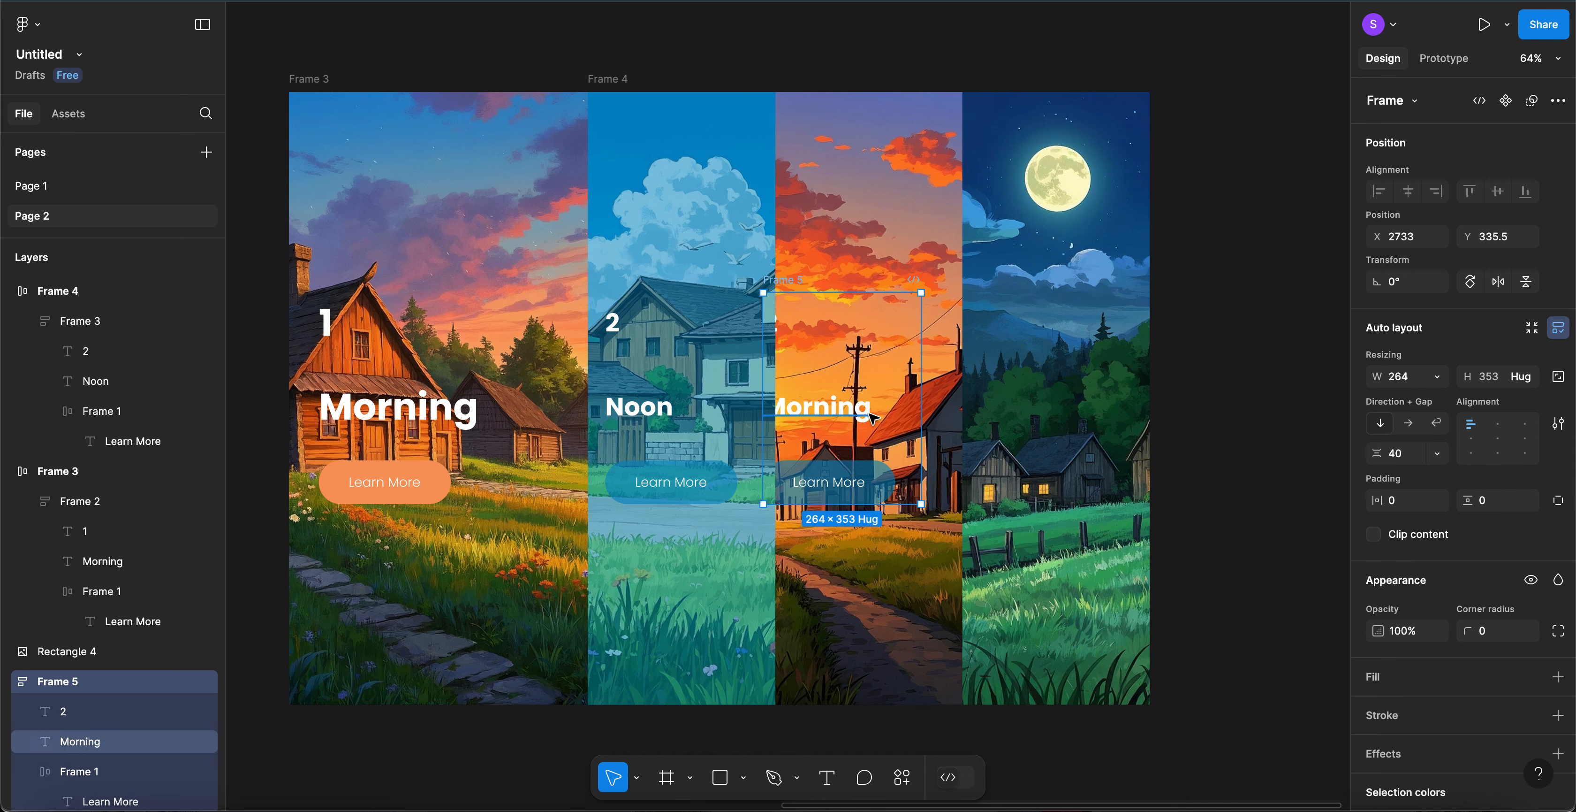
left_click_drag(836, 410, 885, 416)
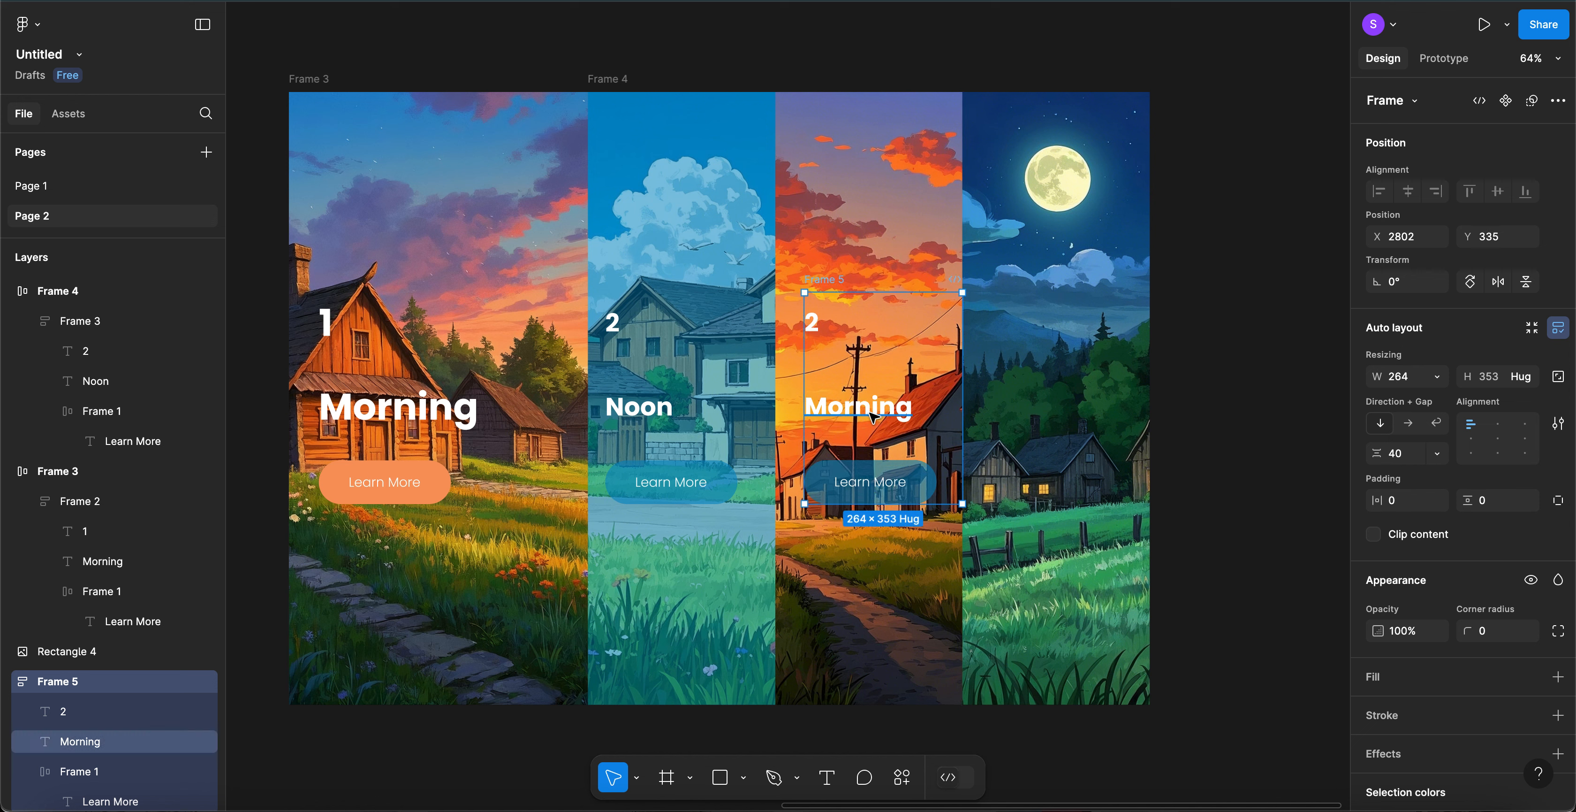
left_click_drag(859, 410, 845, 411)
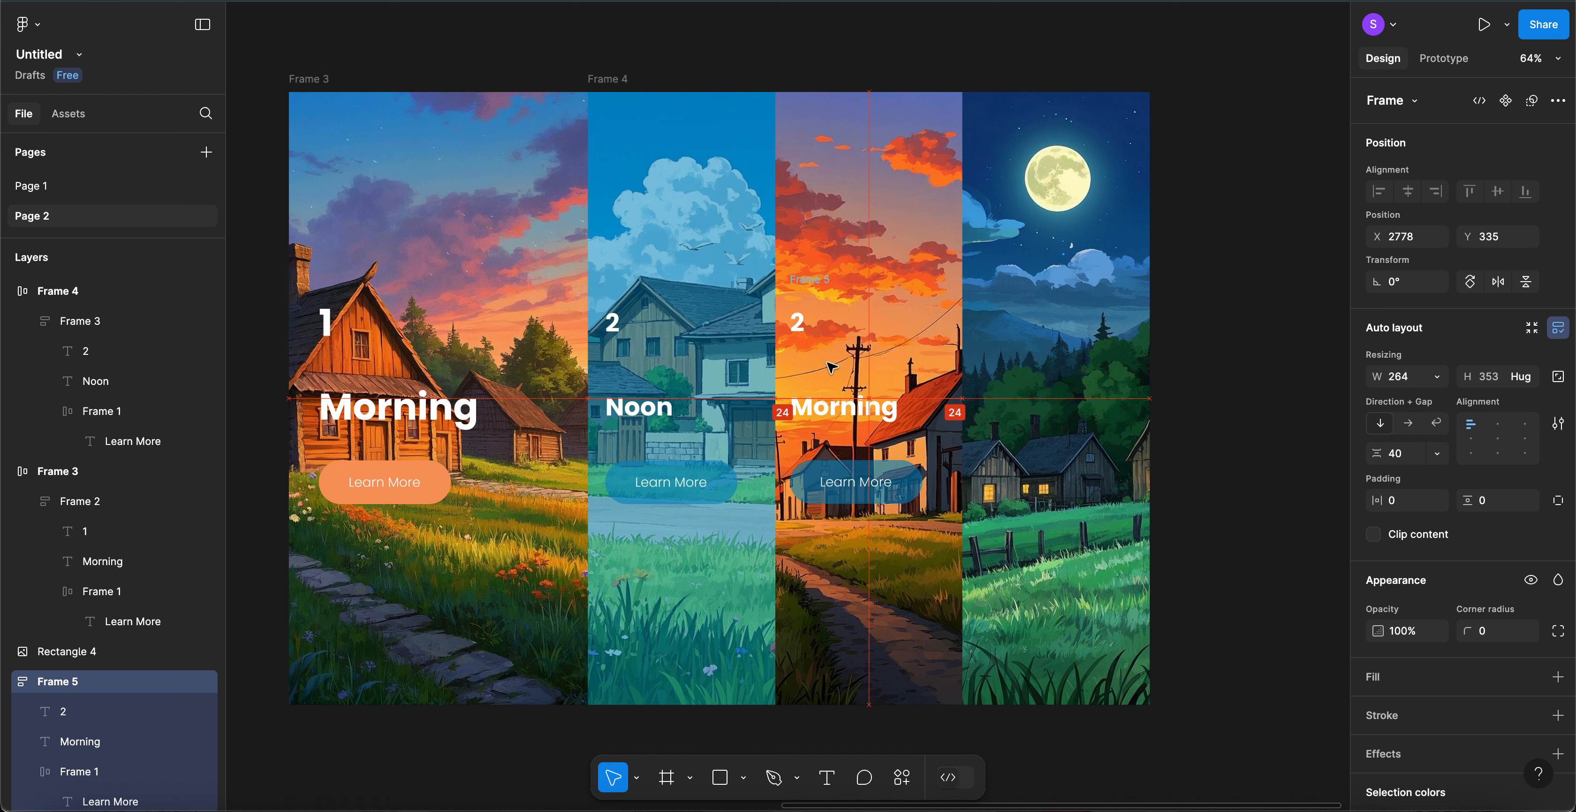
- Change the copied block's number to 3 and its title to 'evening'
double_click(799, 322)
double_click(799, 322)
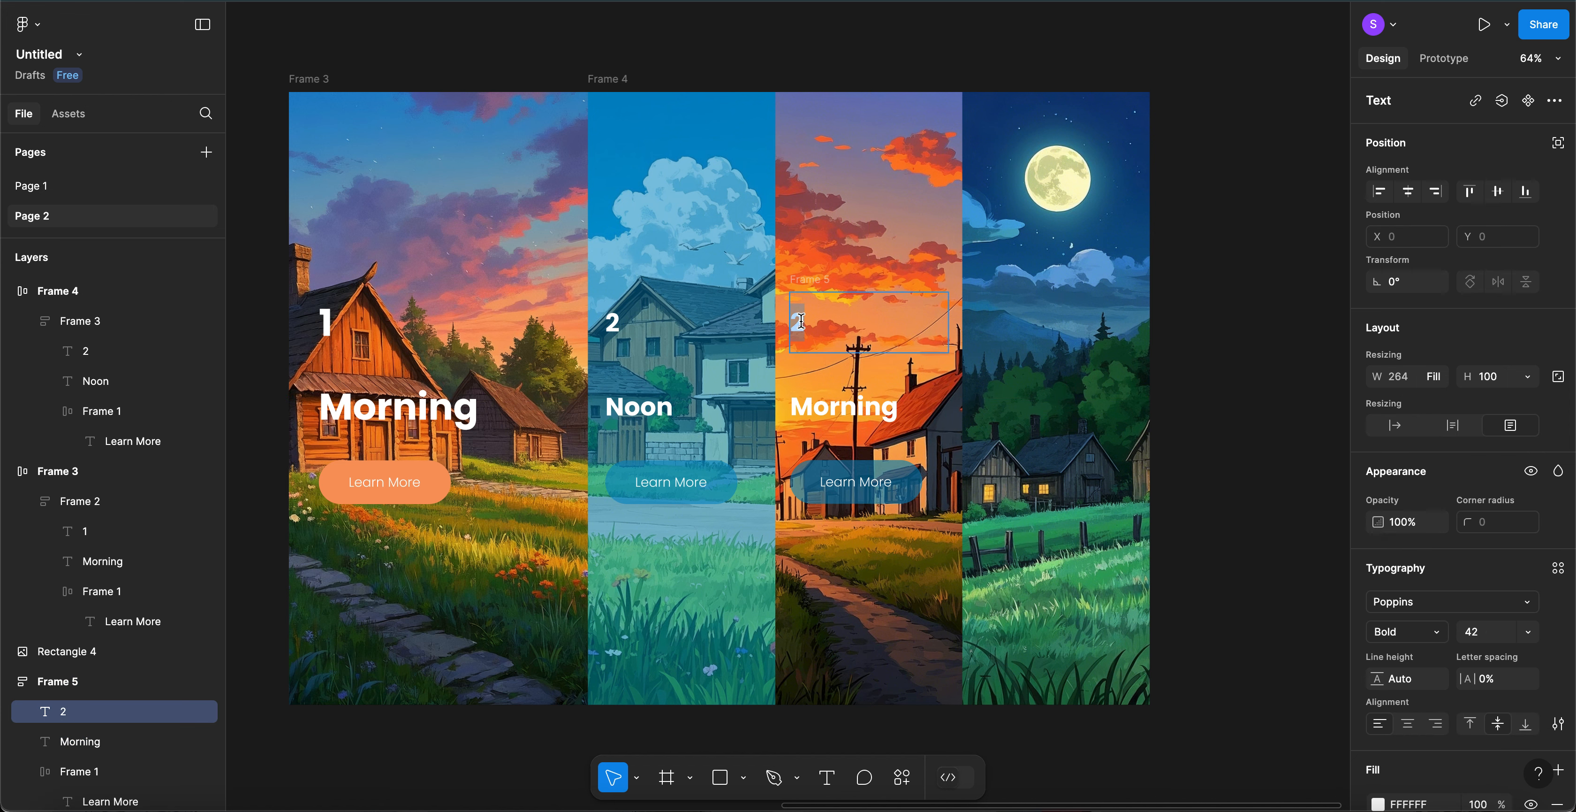
type("3")
left_click(834, 411)
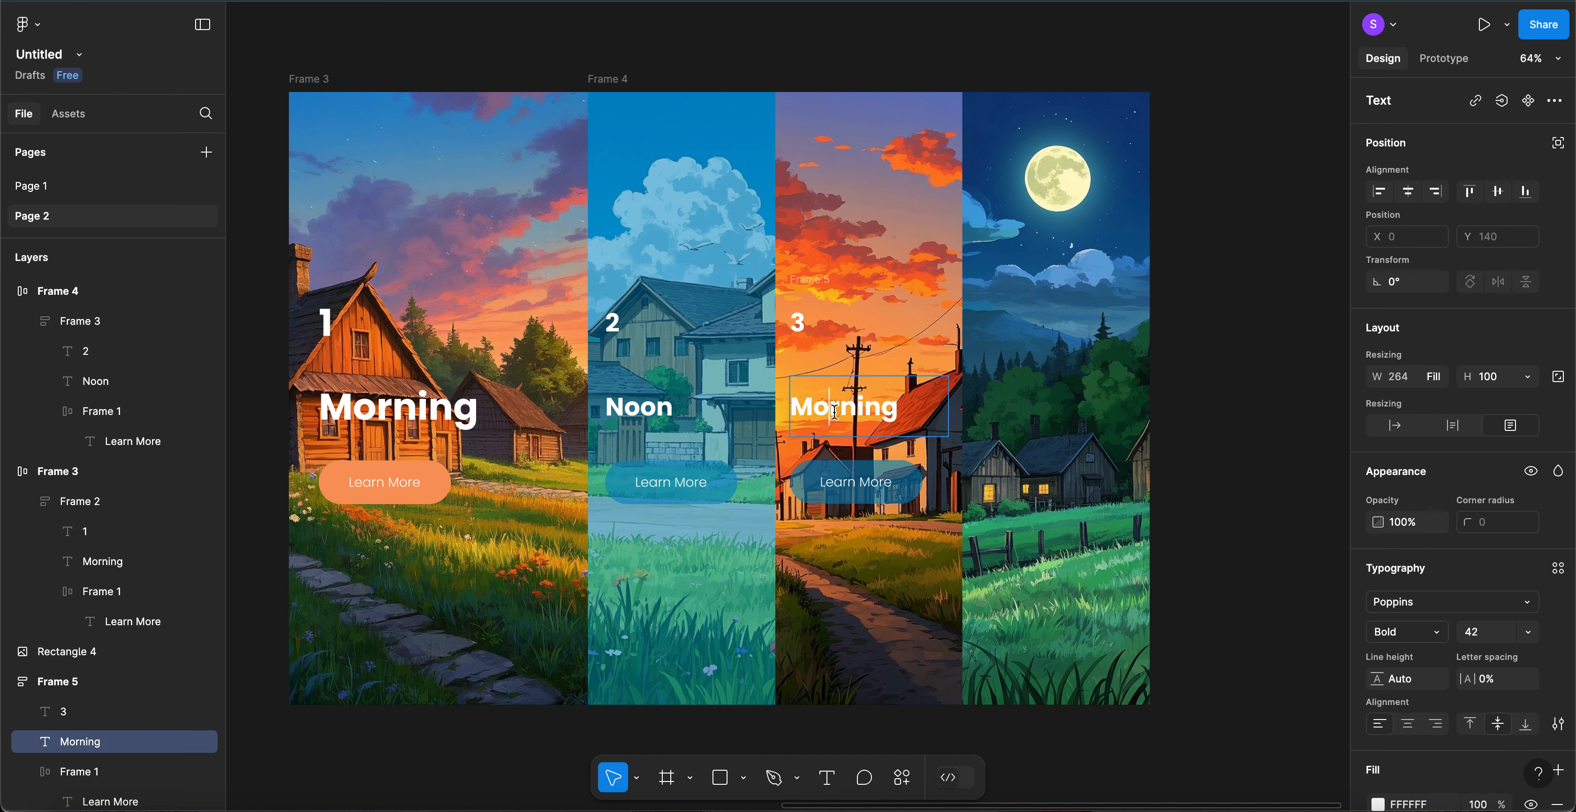
double_click(835, 411)
type("eve")
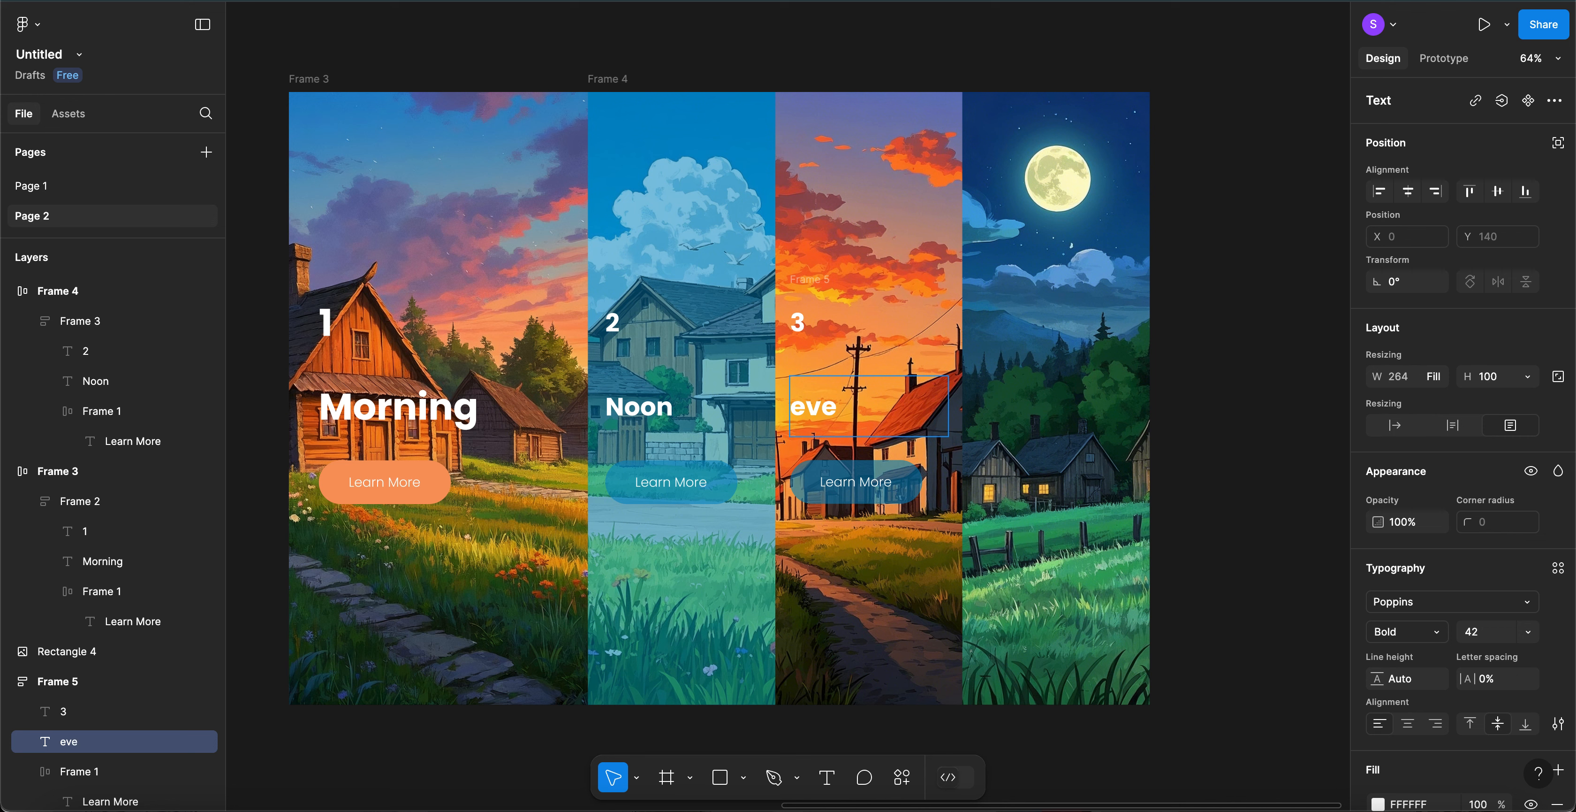
type("ning")
key("Escape")
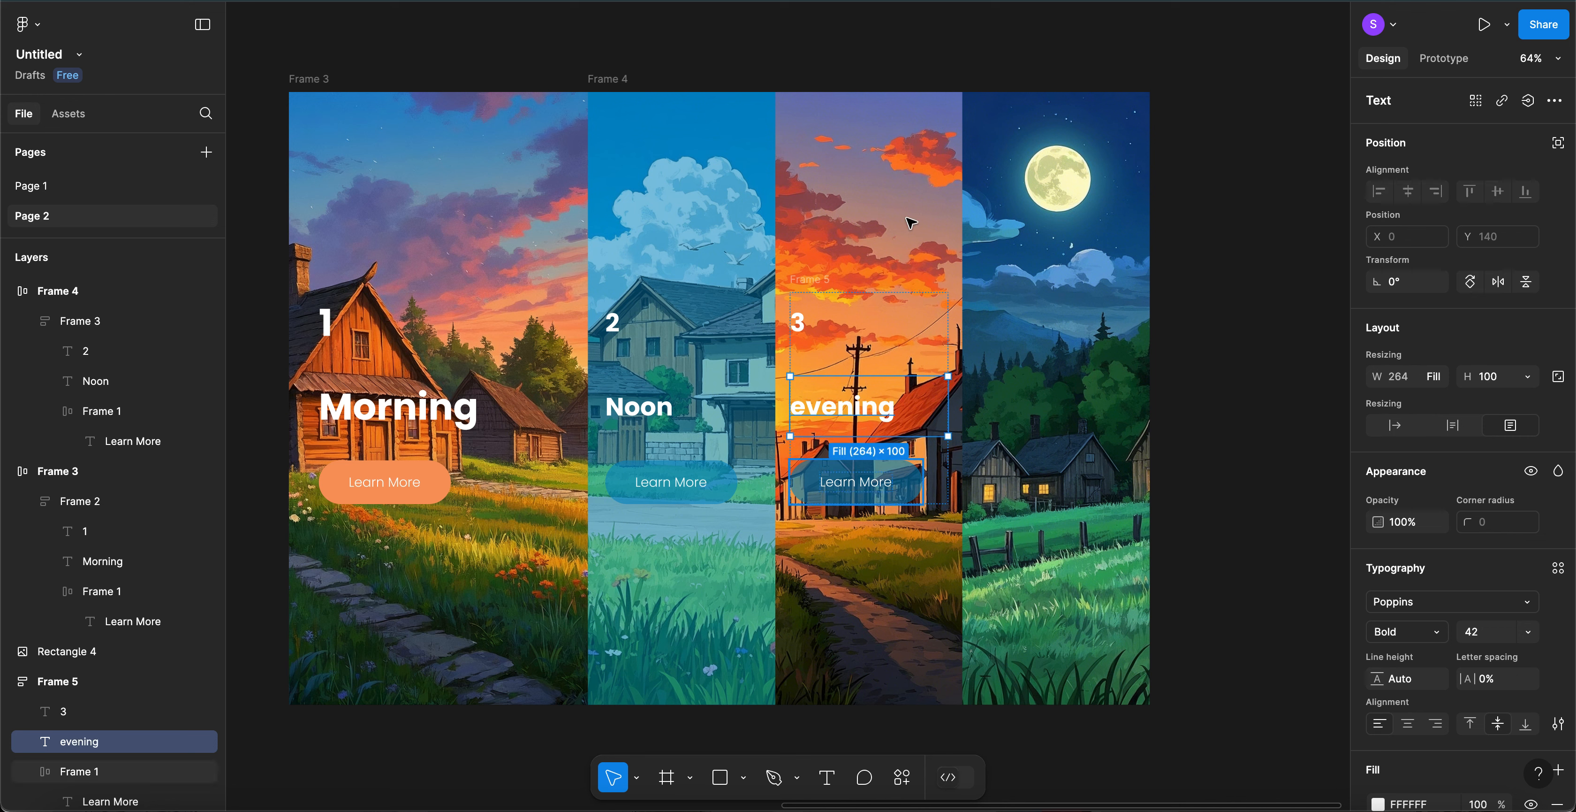
left_click(907, 176)
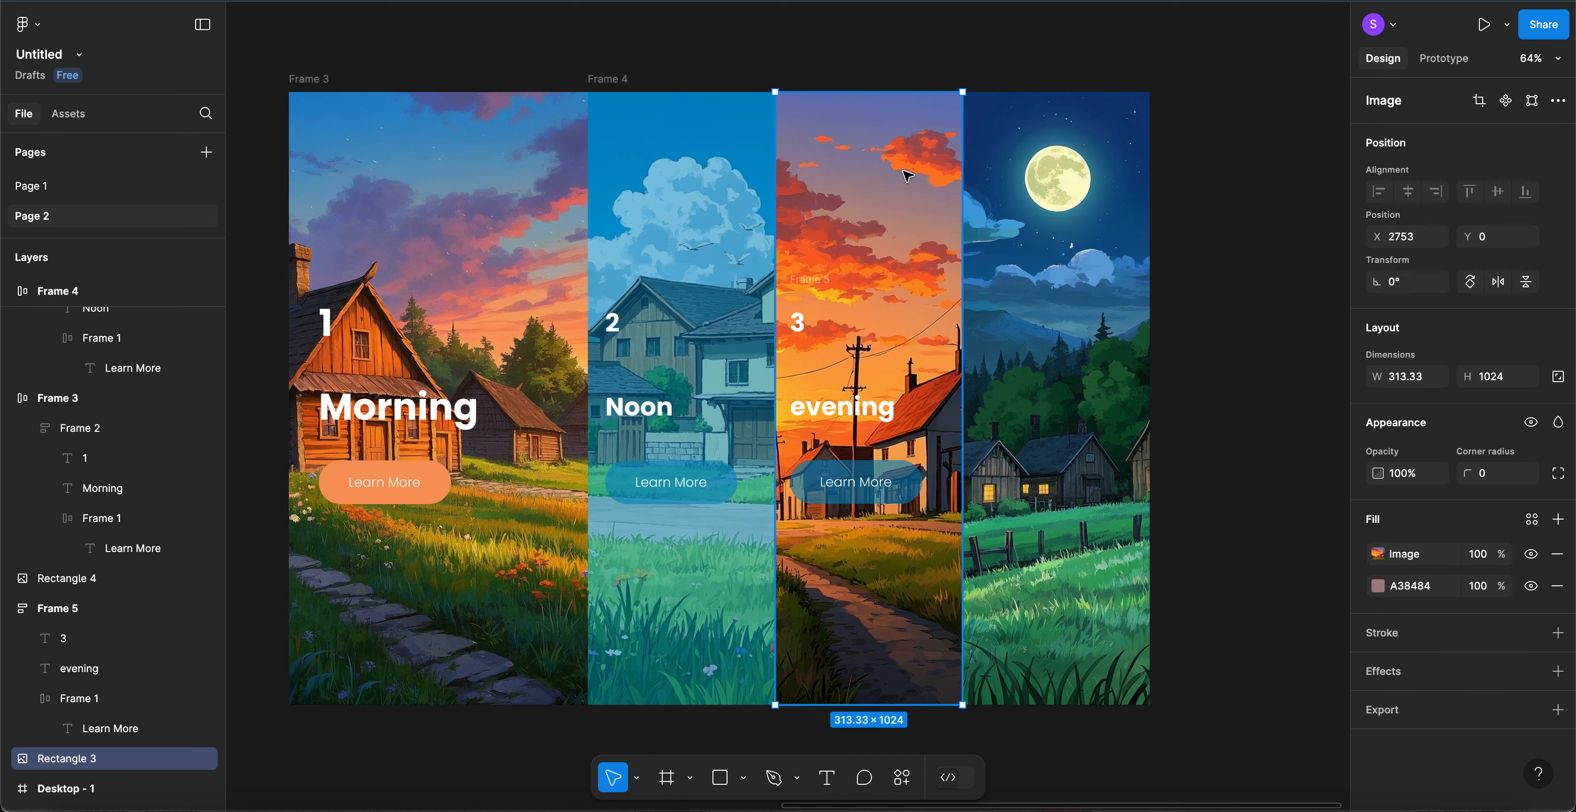
- Add a new fill to the sunset image, sampling orange DE5D31 from its sky
left_click(1559, 518)
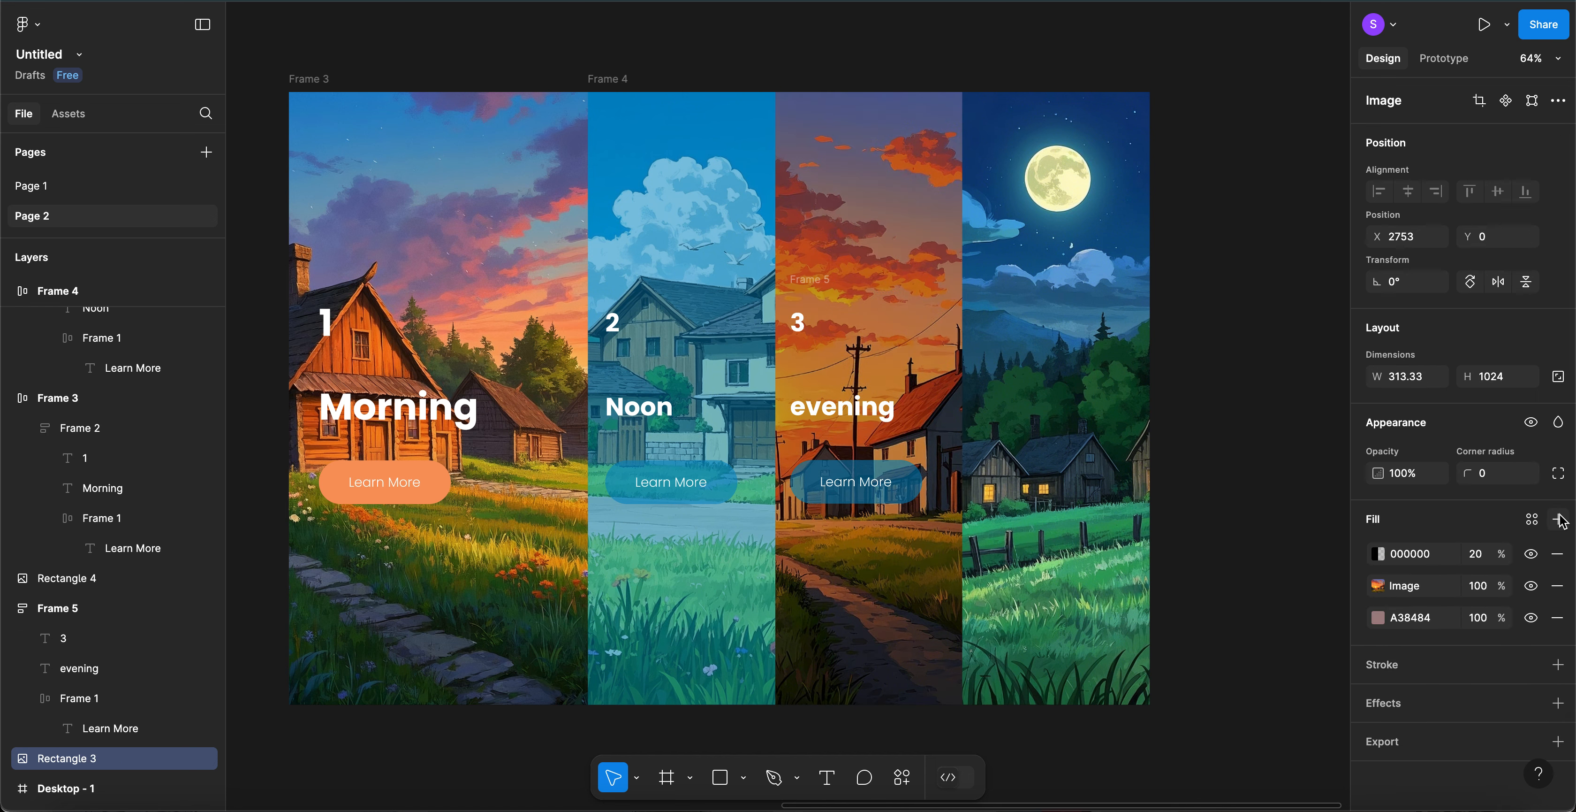
left_click(1379, 554)
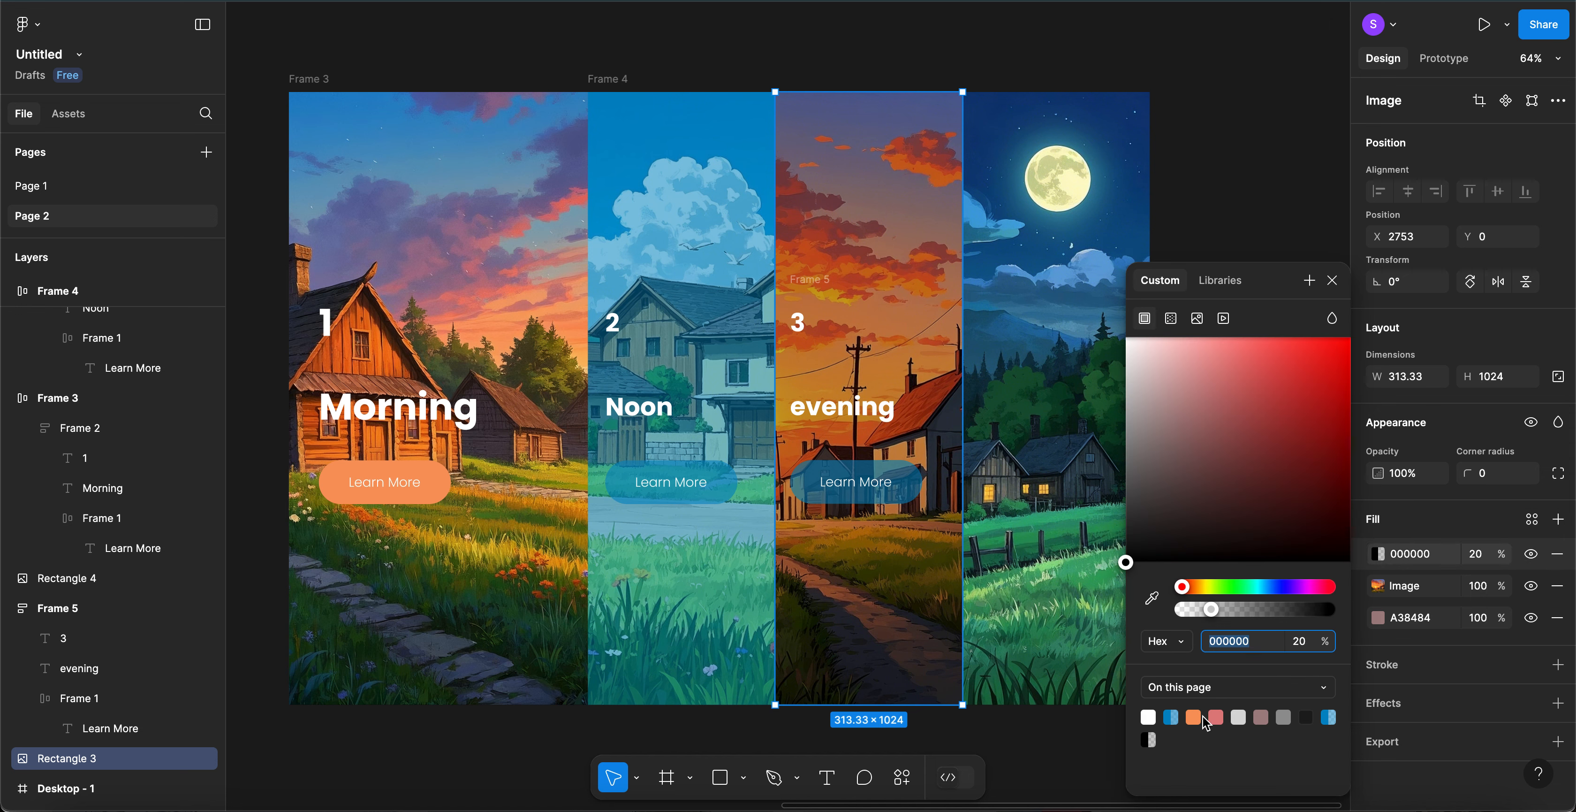
left_click(1197, 717)
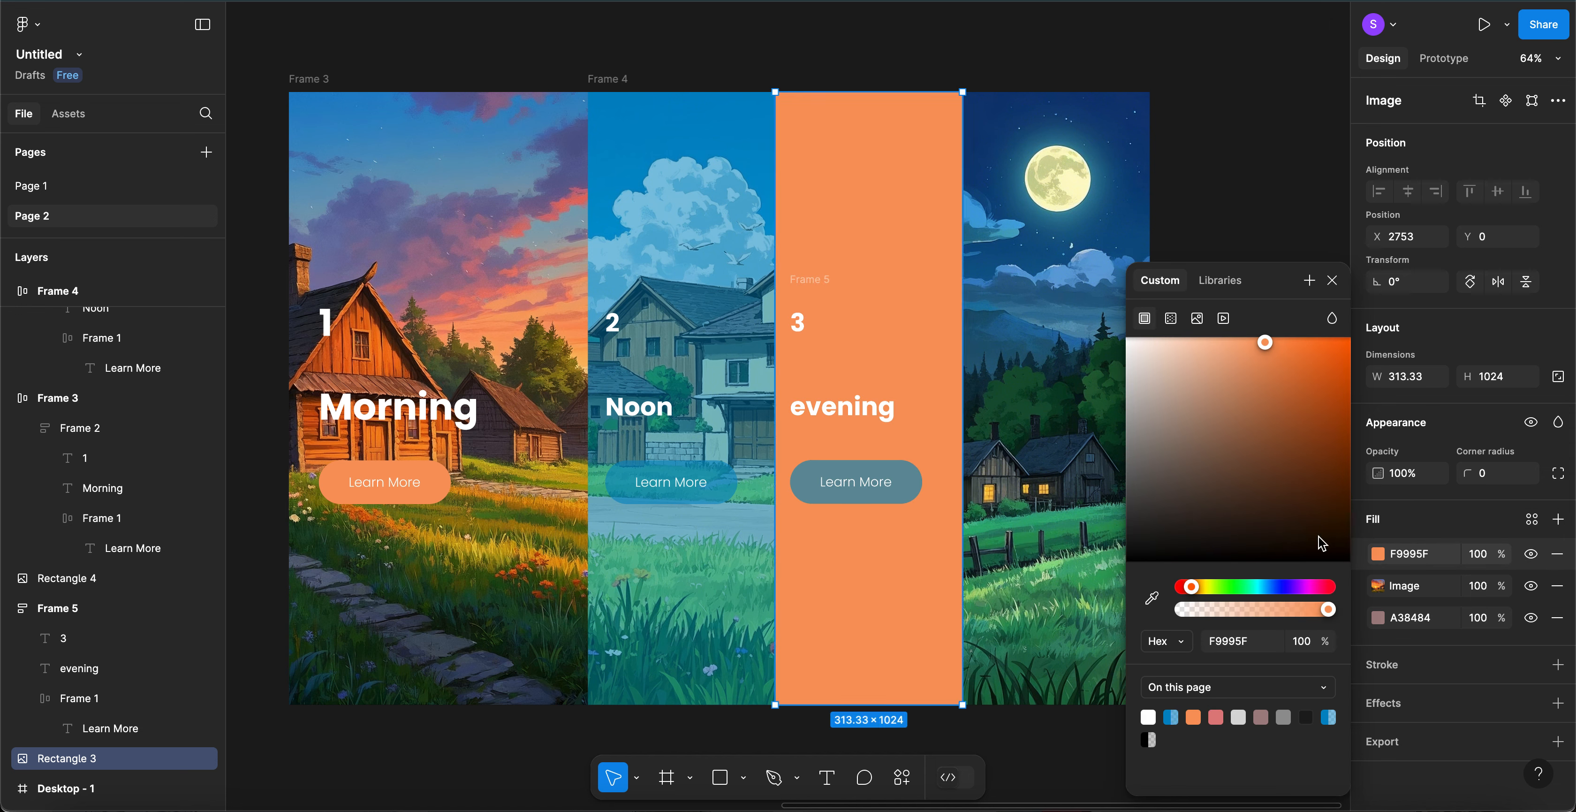
key("ctrl+z")
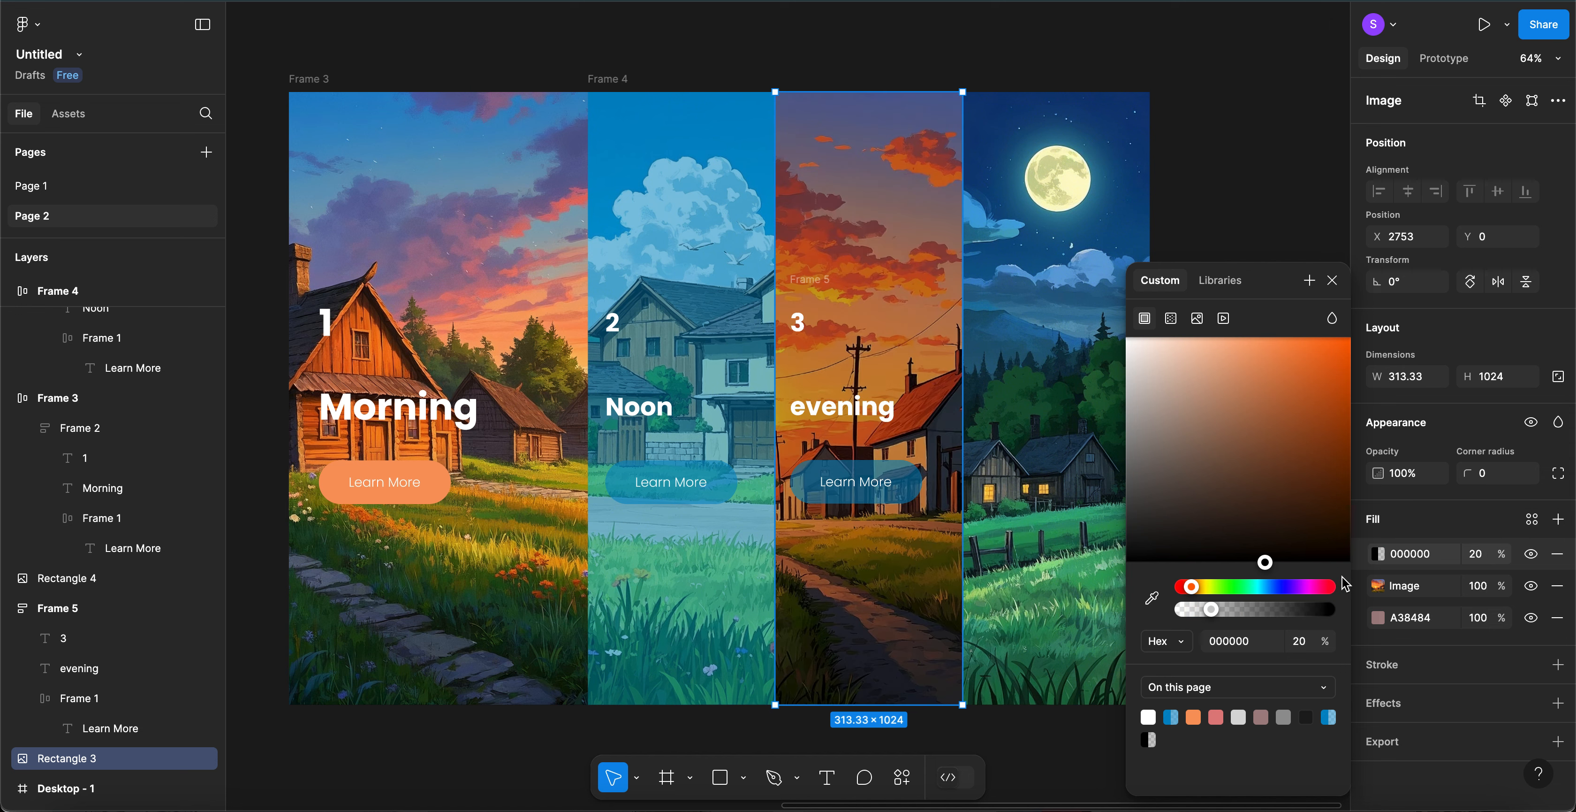
left_click(1152, 597)
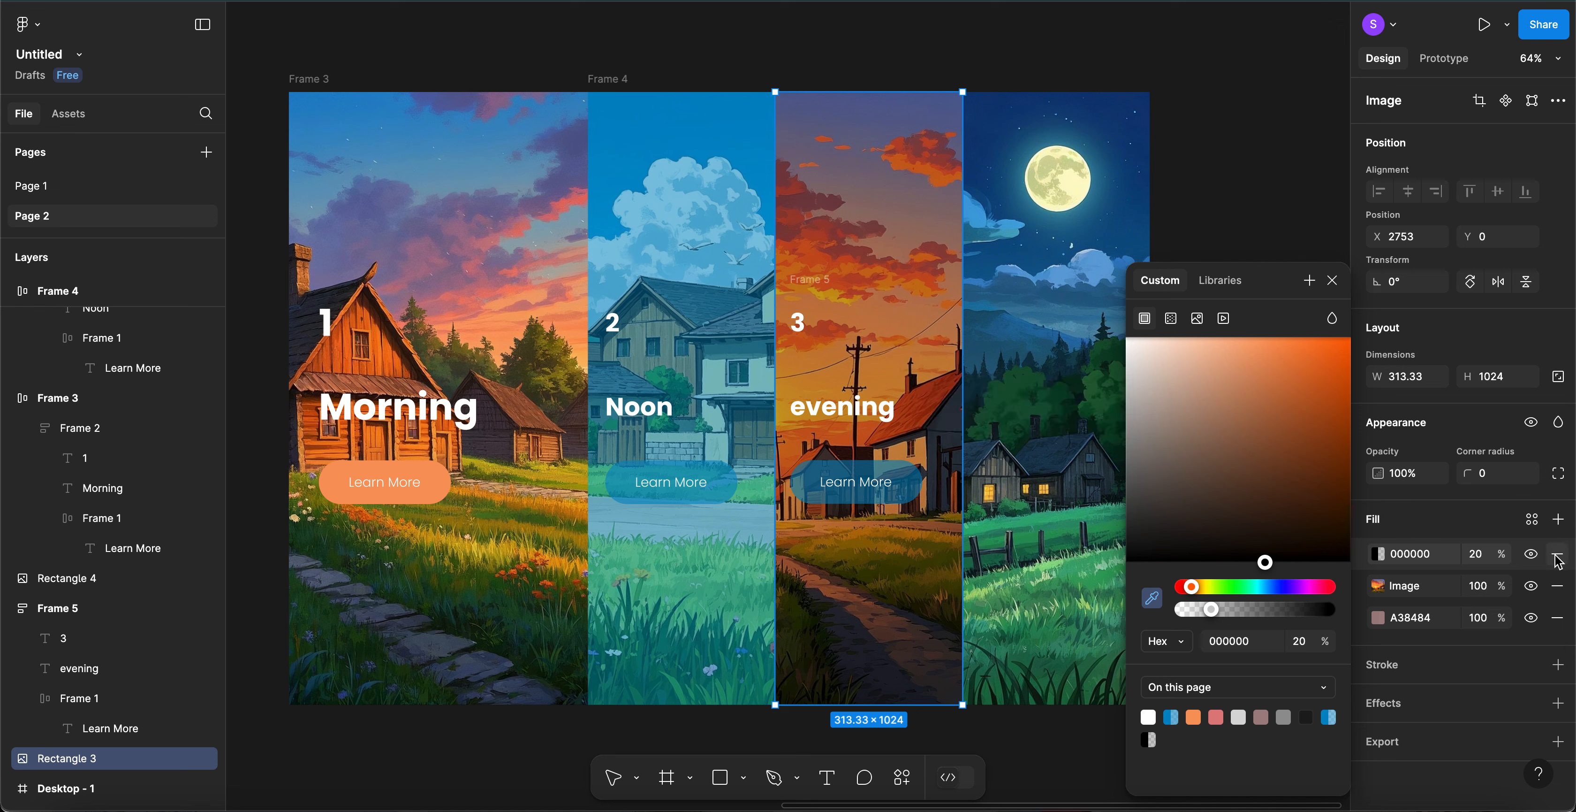
left_click(1535, 558)
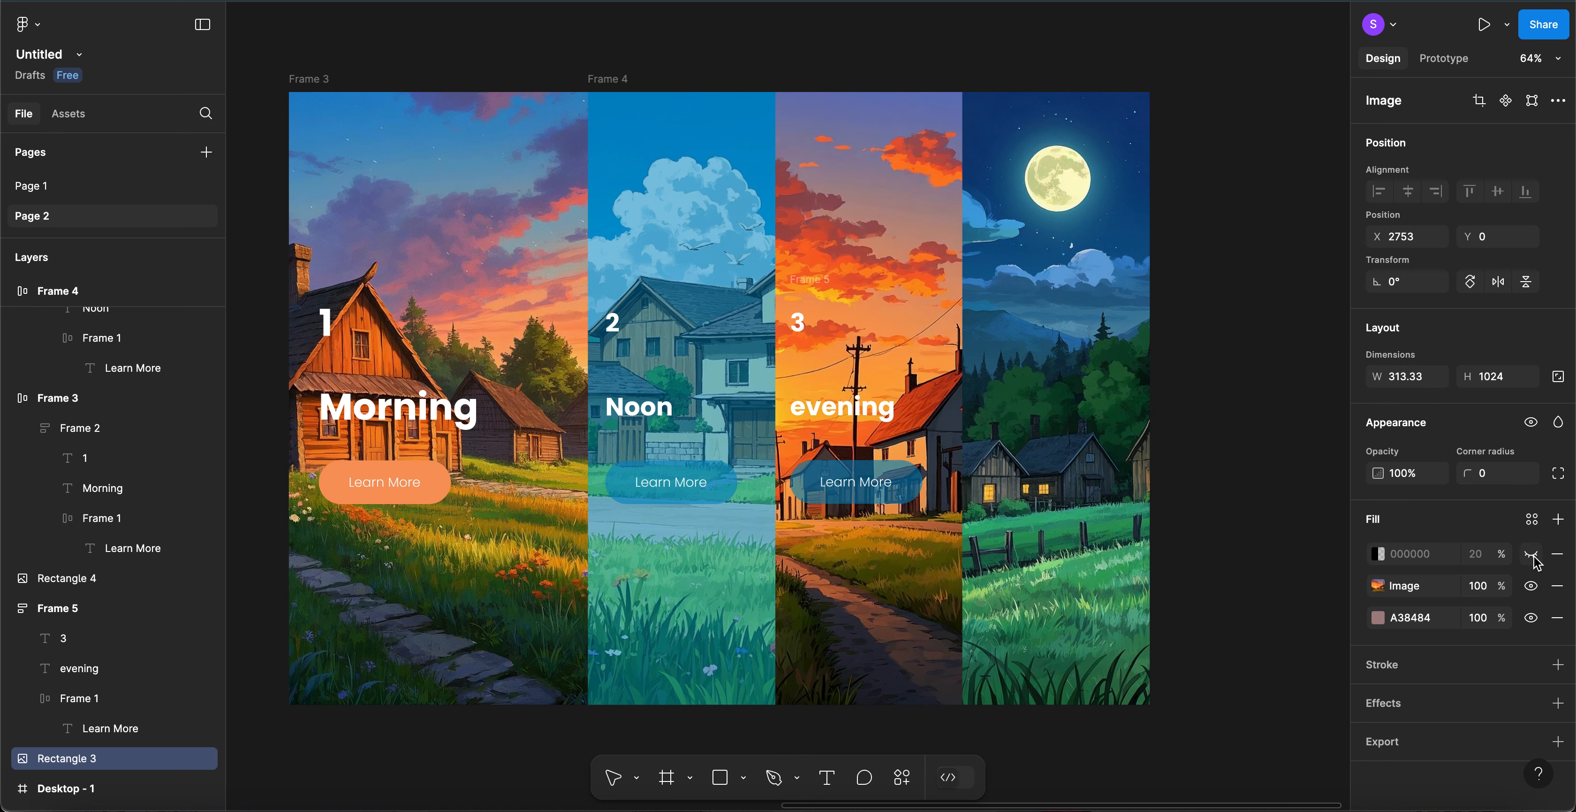
left_click(1379, 557)
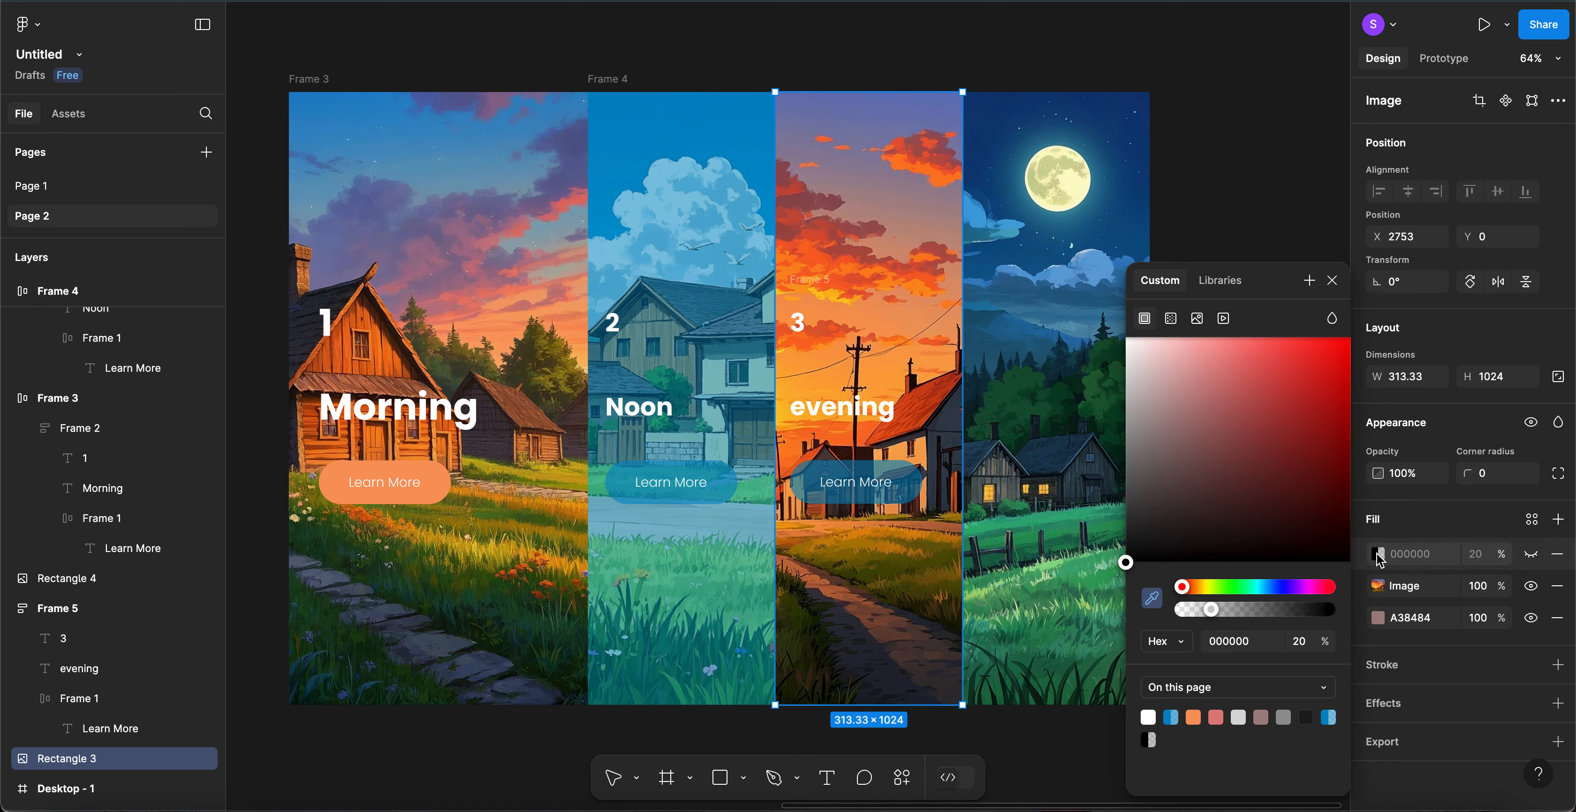
left_click(1152, 600)
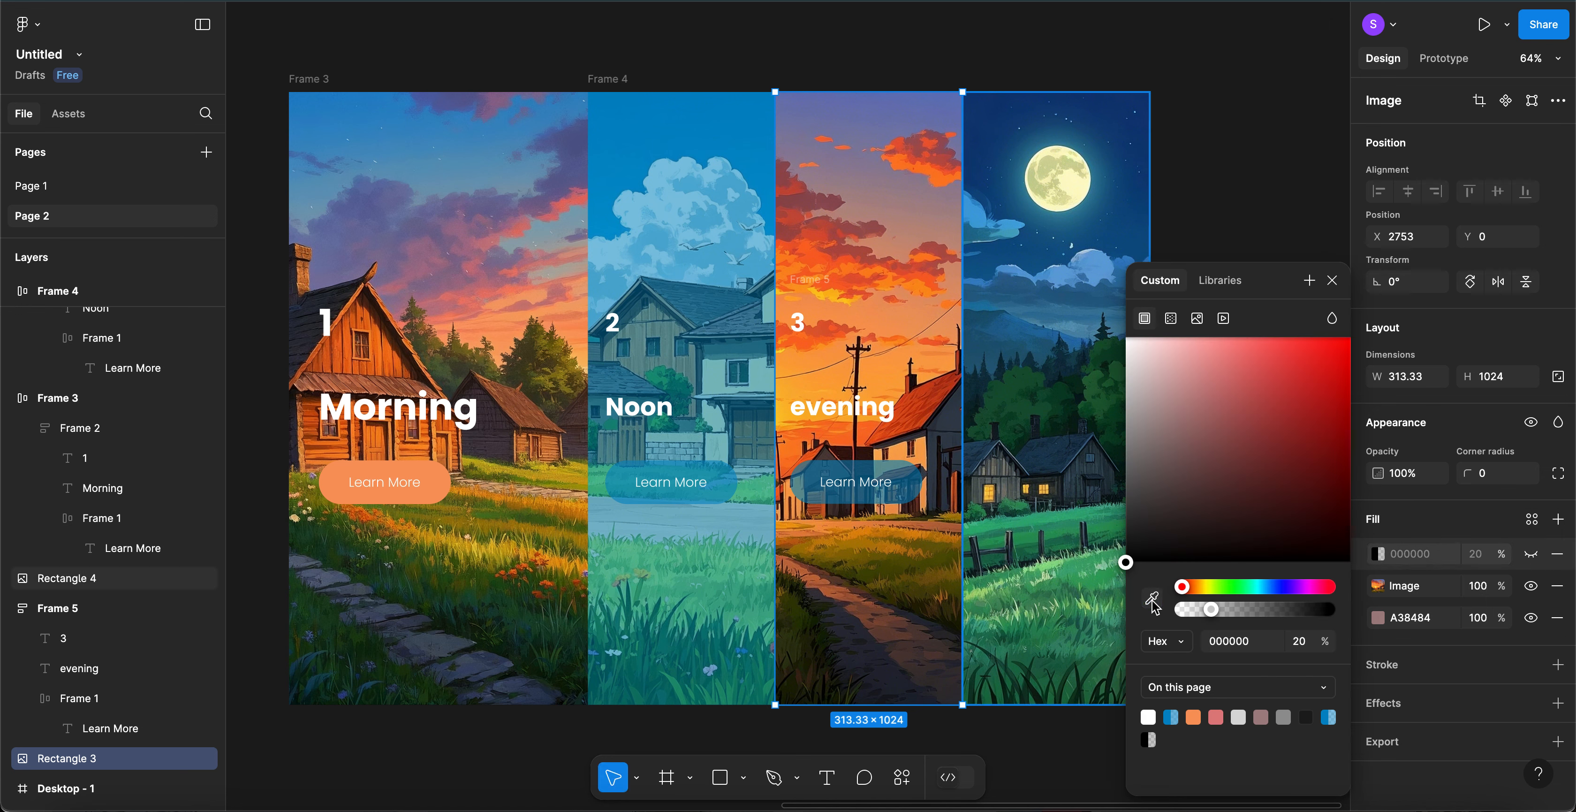
left_click(1153, 601)
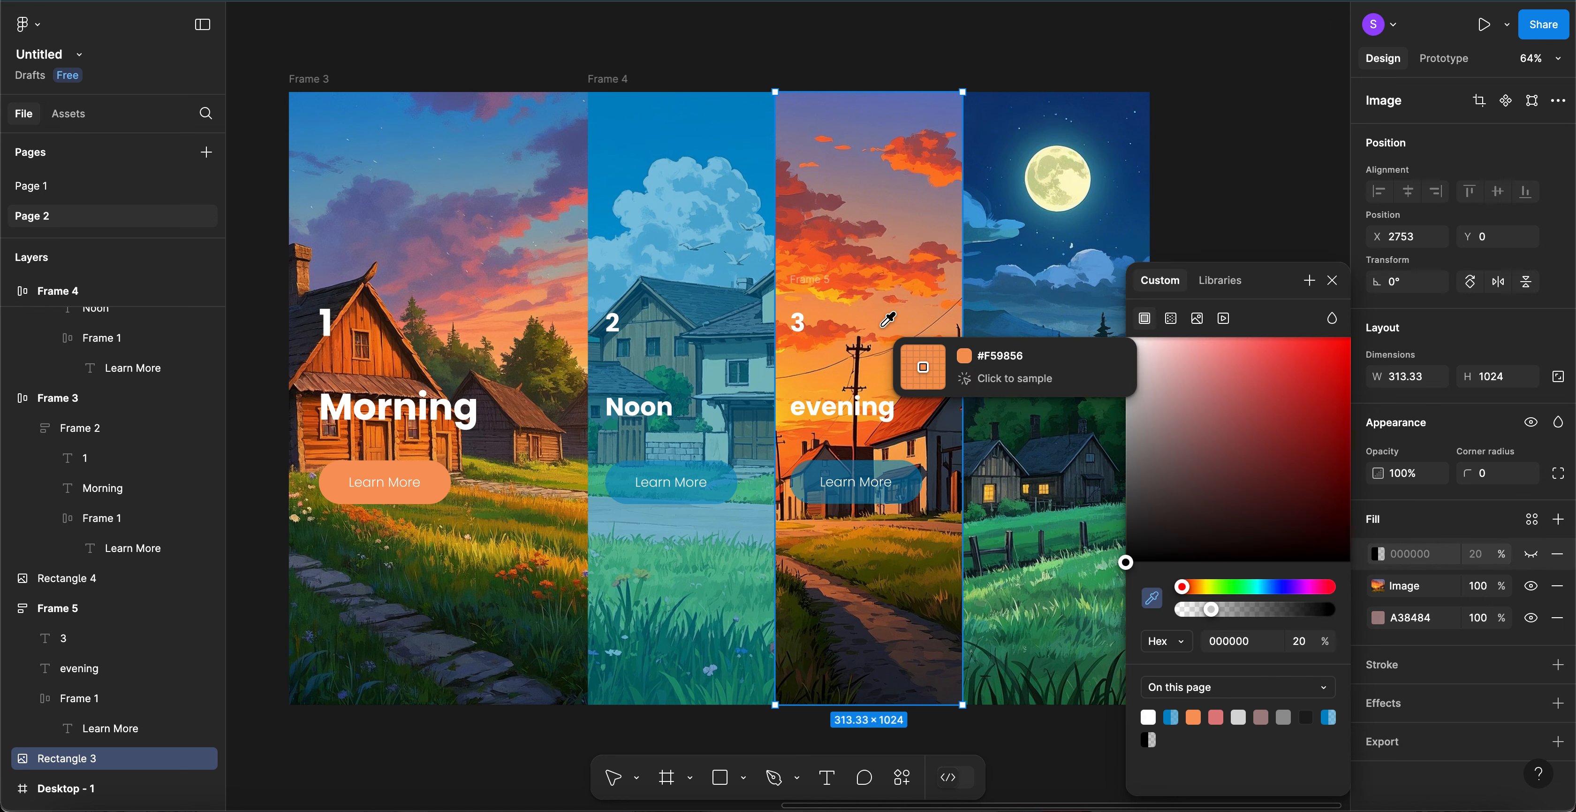
left_click(818, 332)
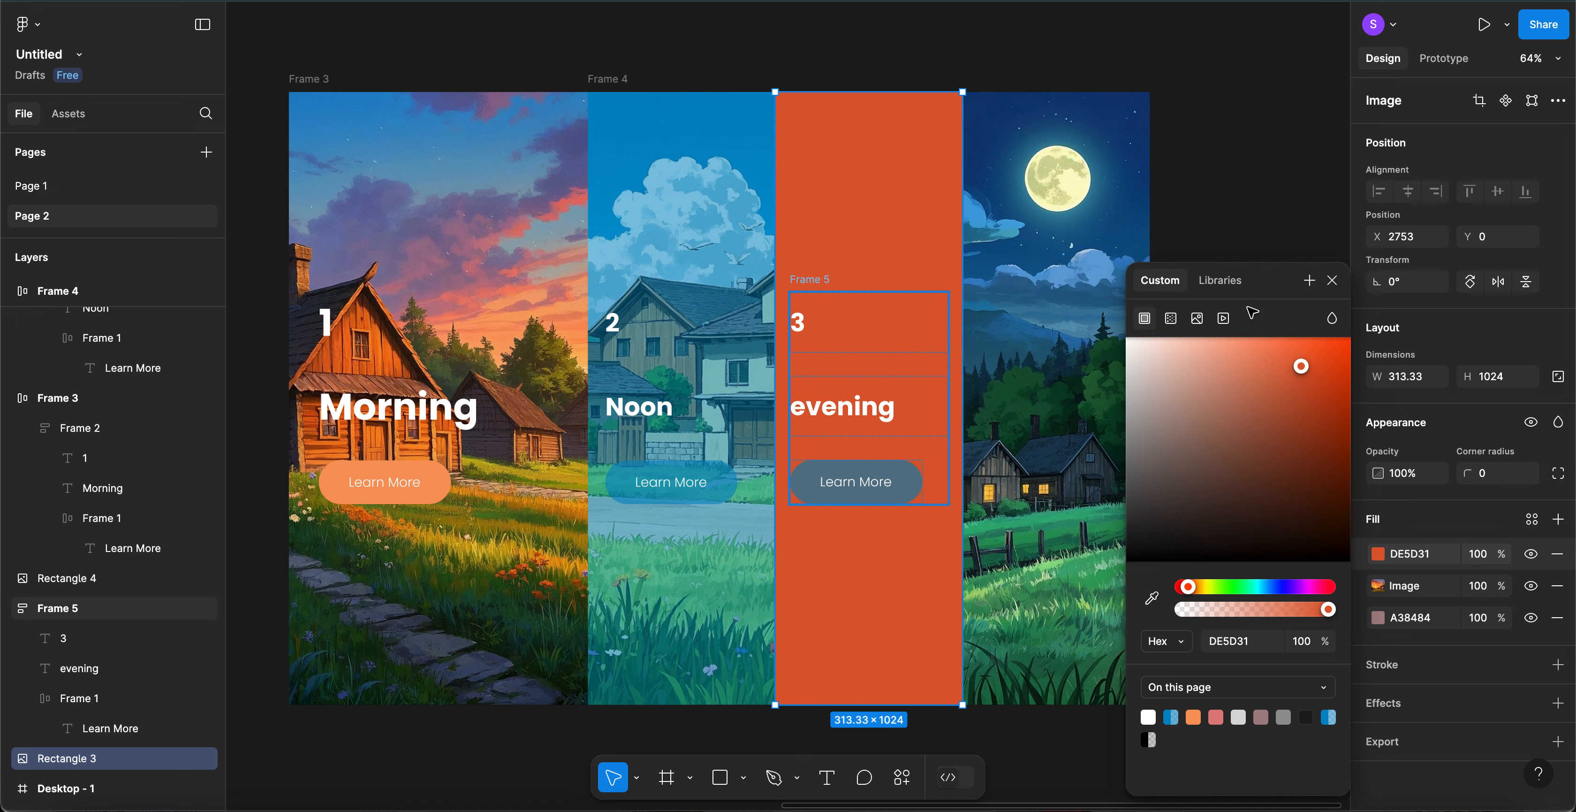
- Set the orange tint to 50% opacity and copy its DE5D31 colour code
left_click(1481, 554)
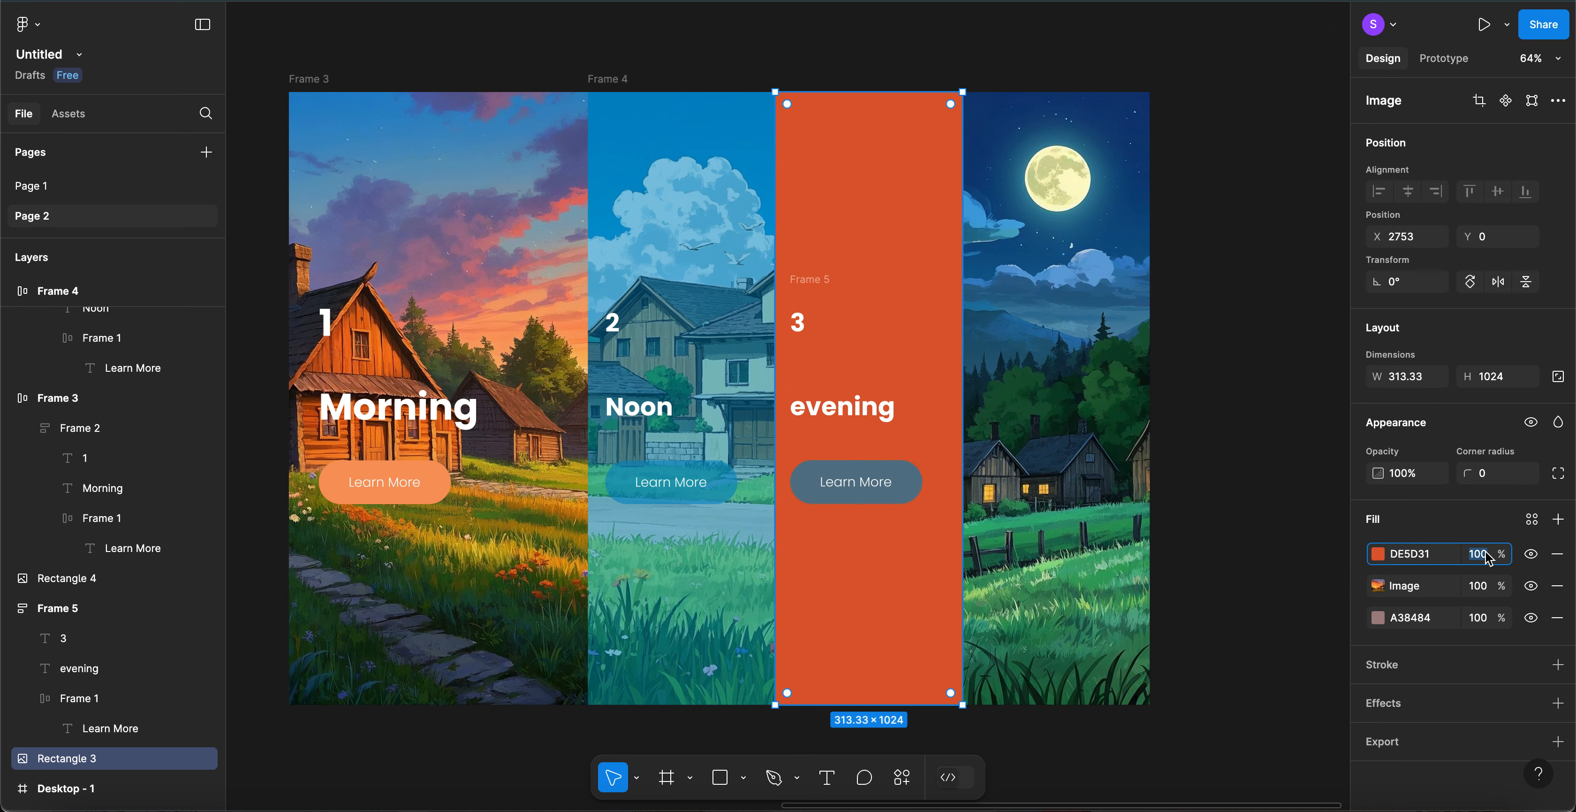
type("50")
key("Return")
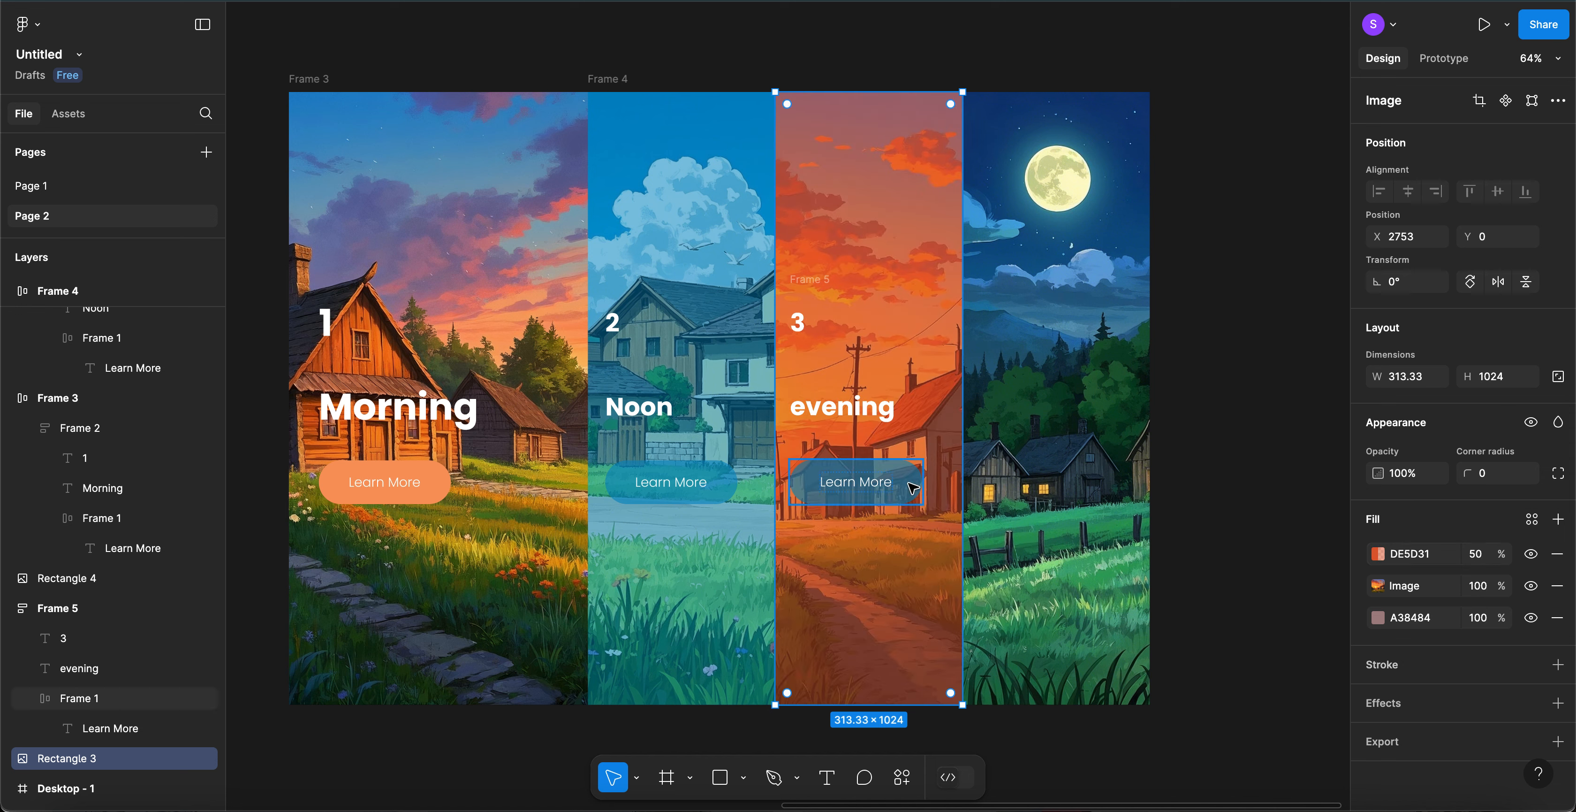
left_click(1411, 555)
key("ctrl+c")
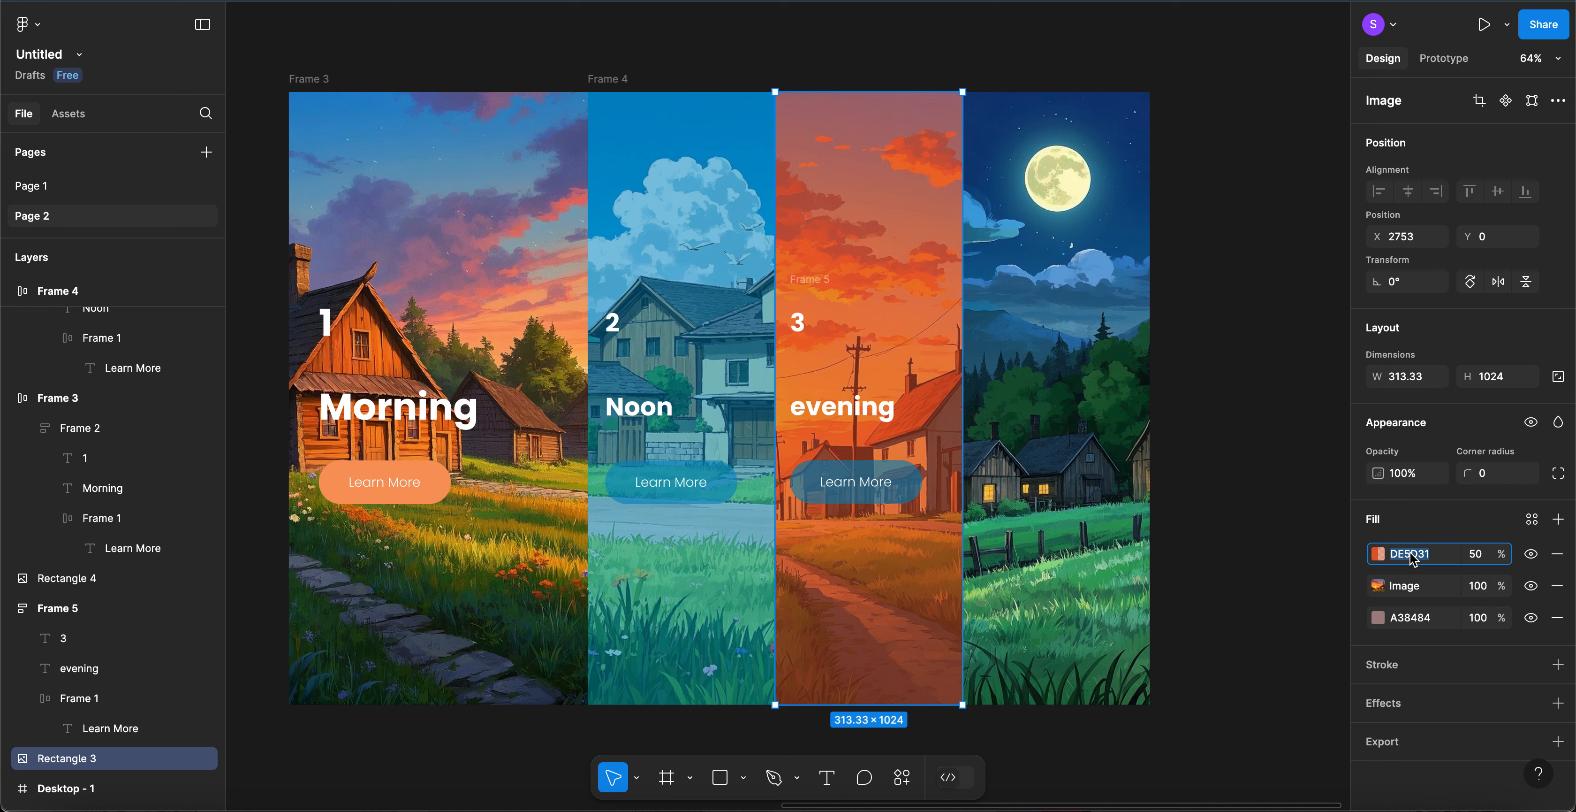
left_click(904, 490)
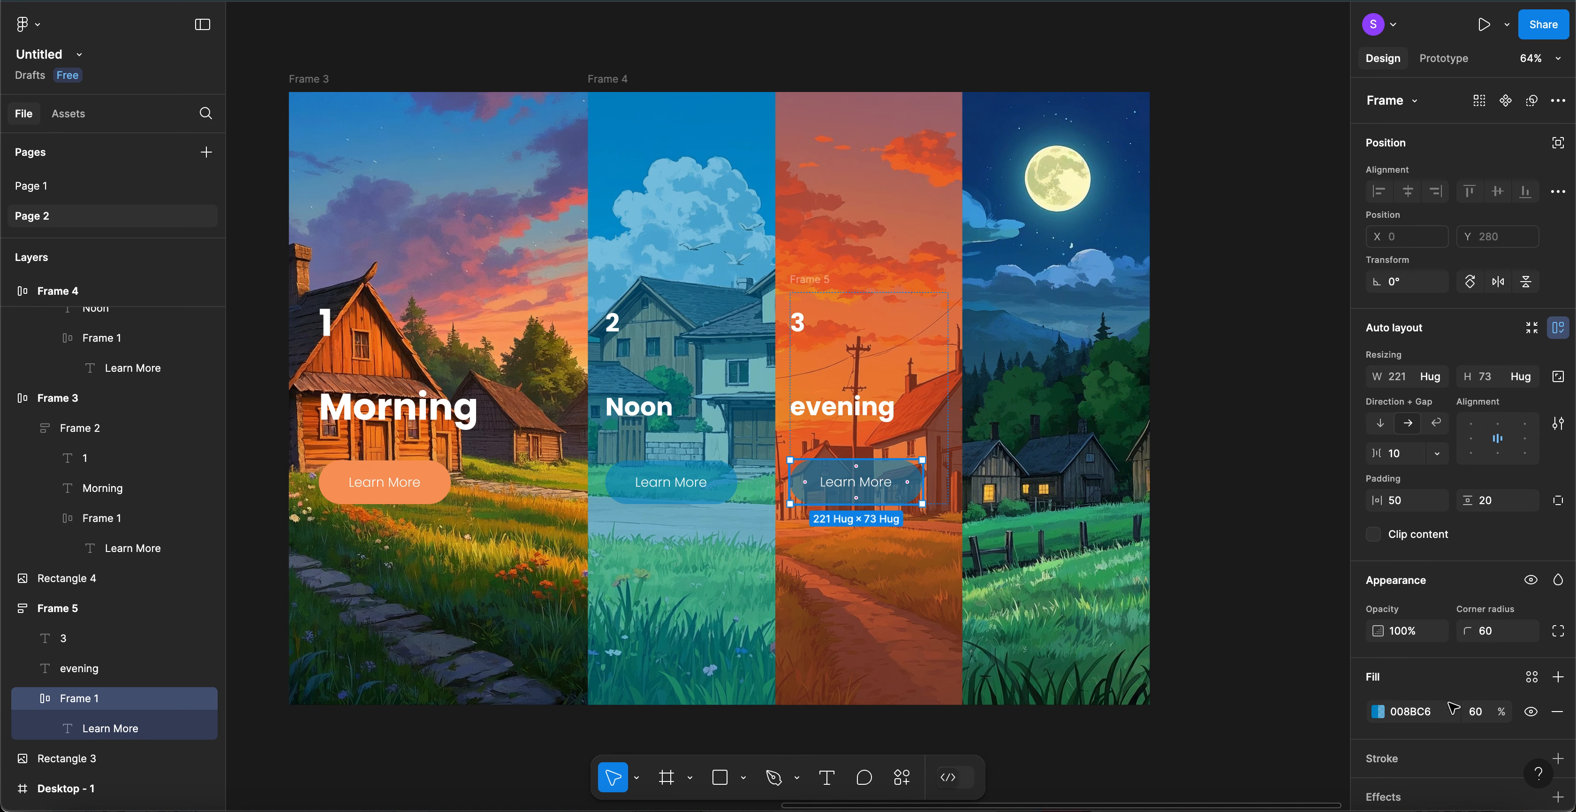
- Recolour the evening Learn More button's fill to DE5D31
left_click(1424, 719)
key("ctrl+v")
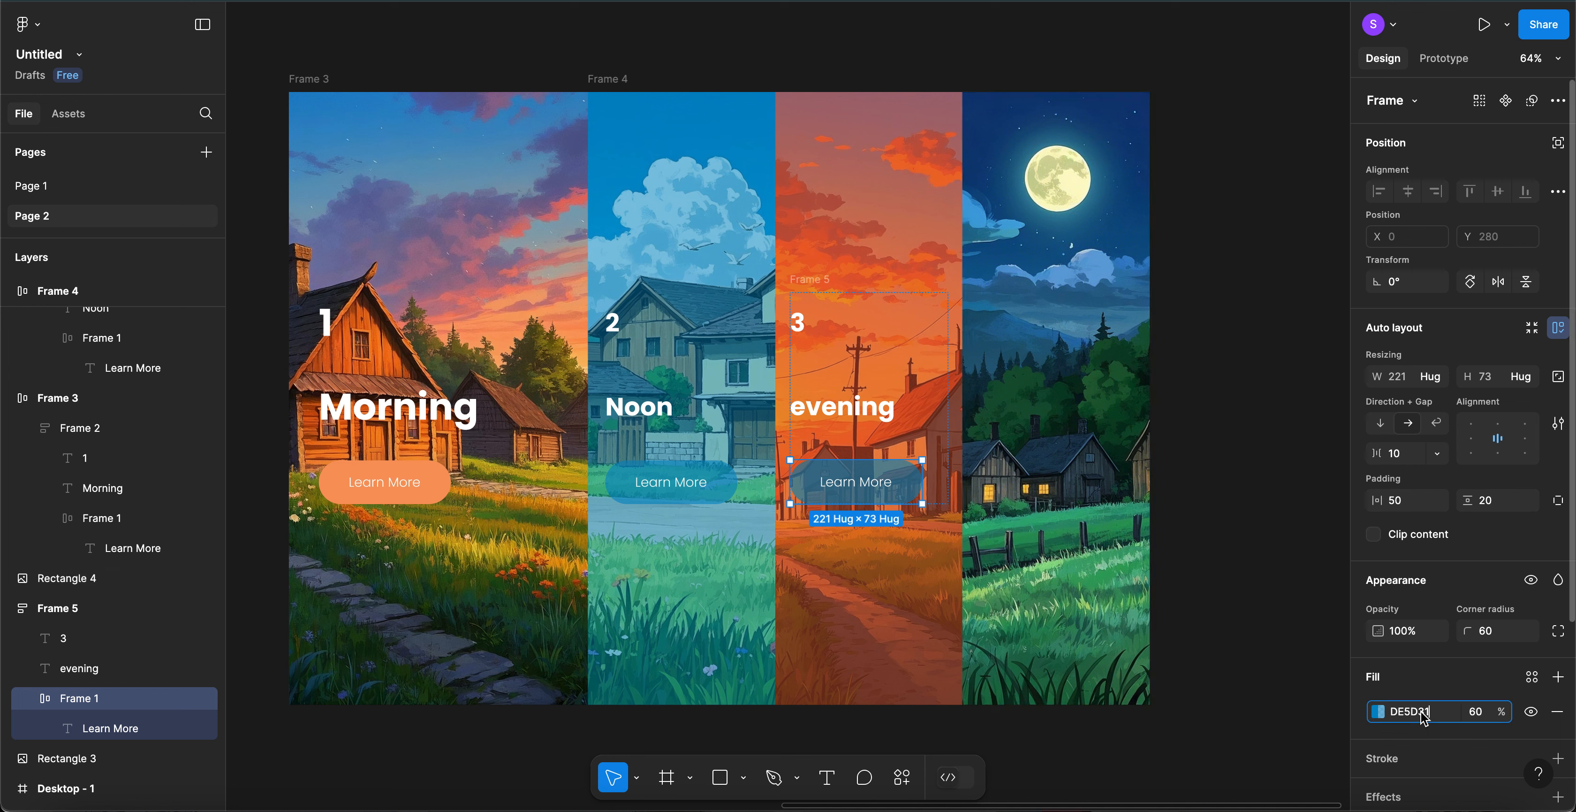
key("Return")
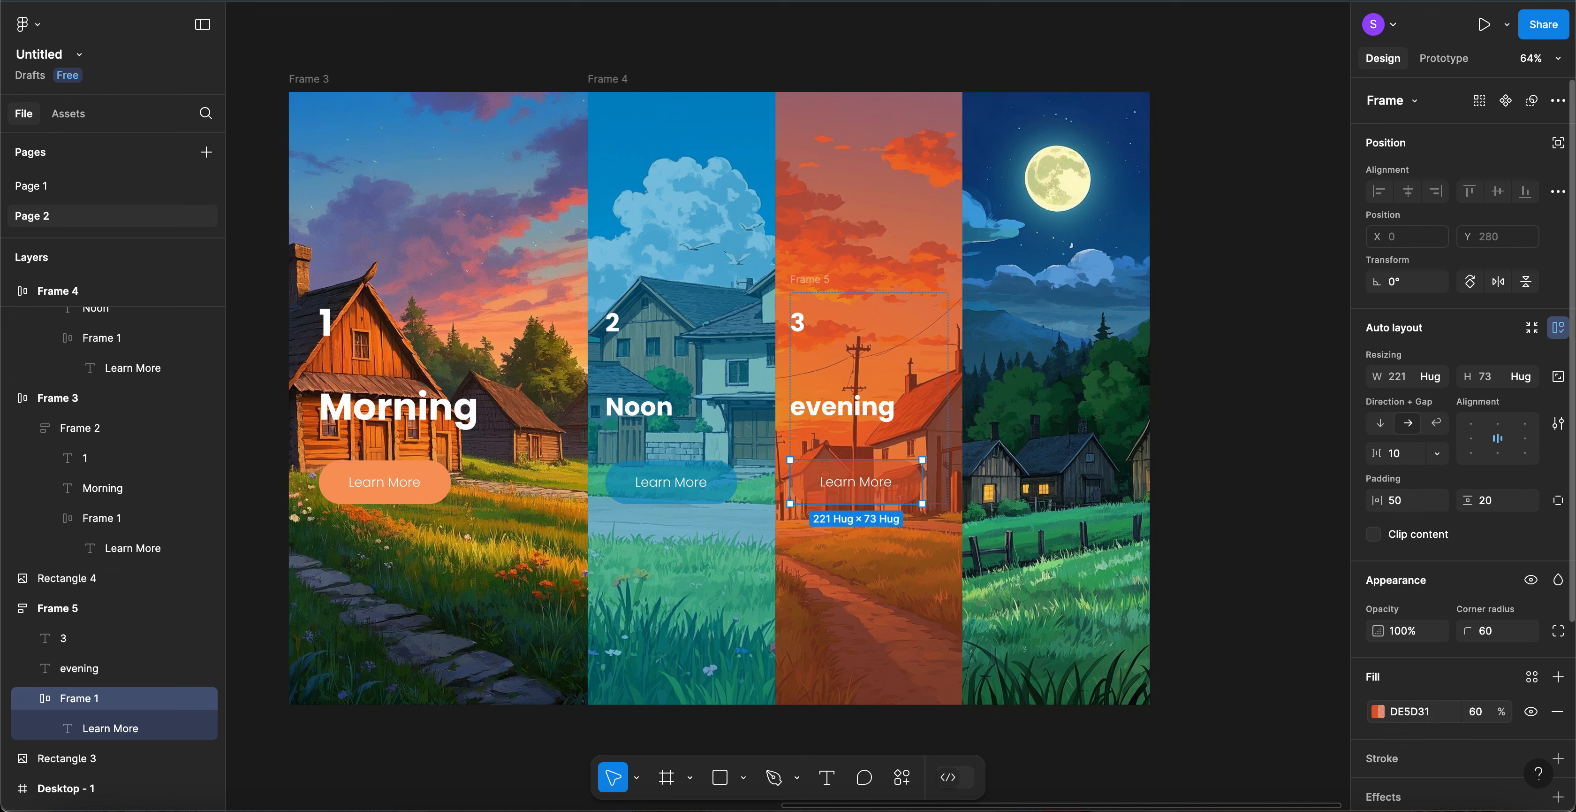
- Wrap the evening text block and sunset image in an auto-layout frame
left_click(1326, 422)
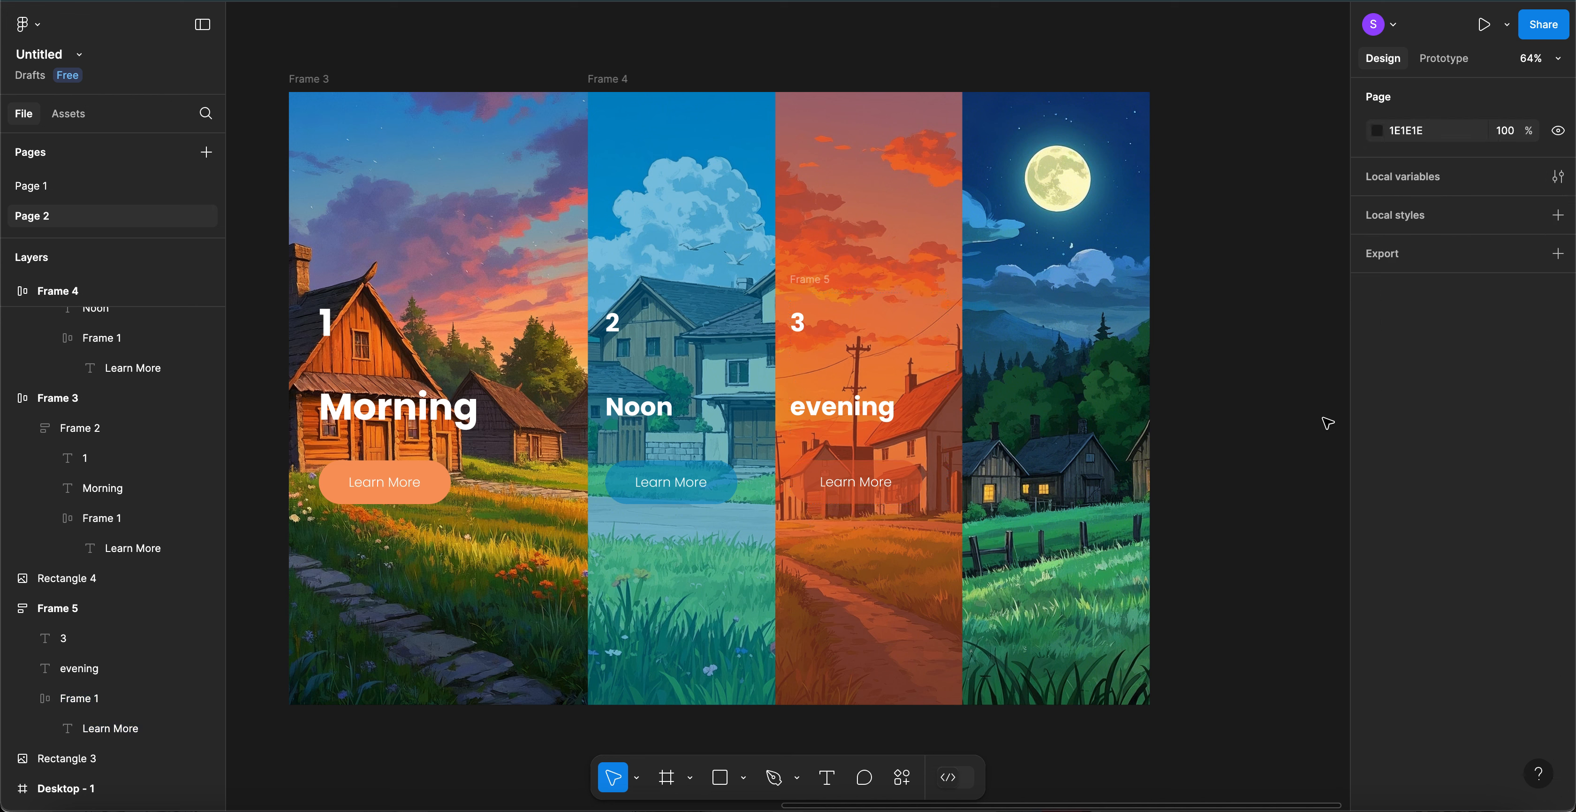
left_click(818, 286)
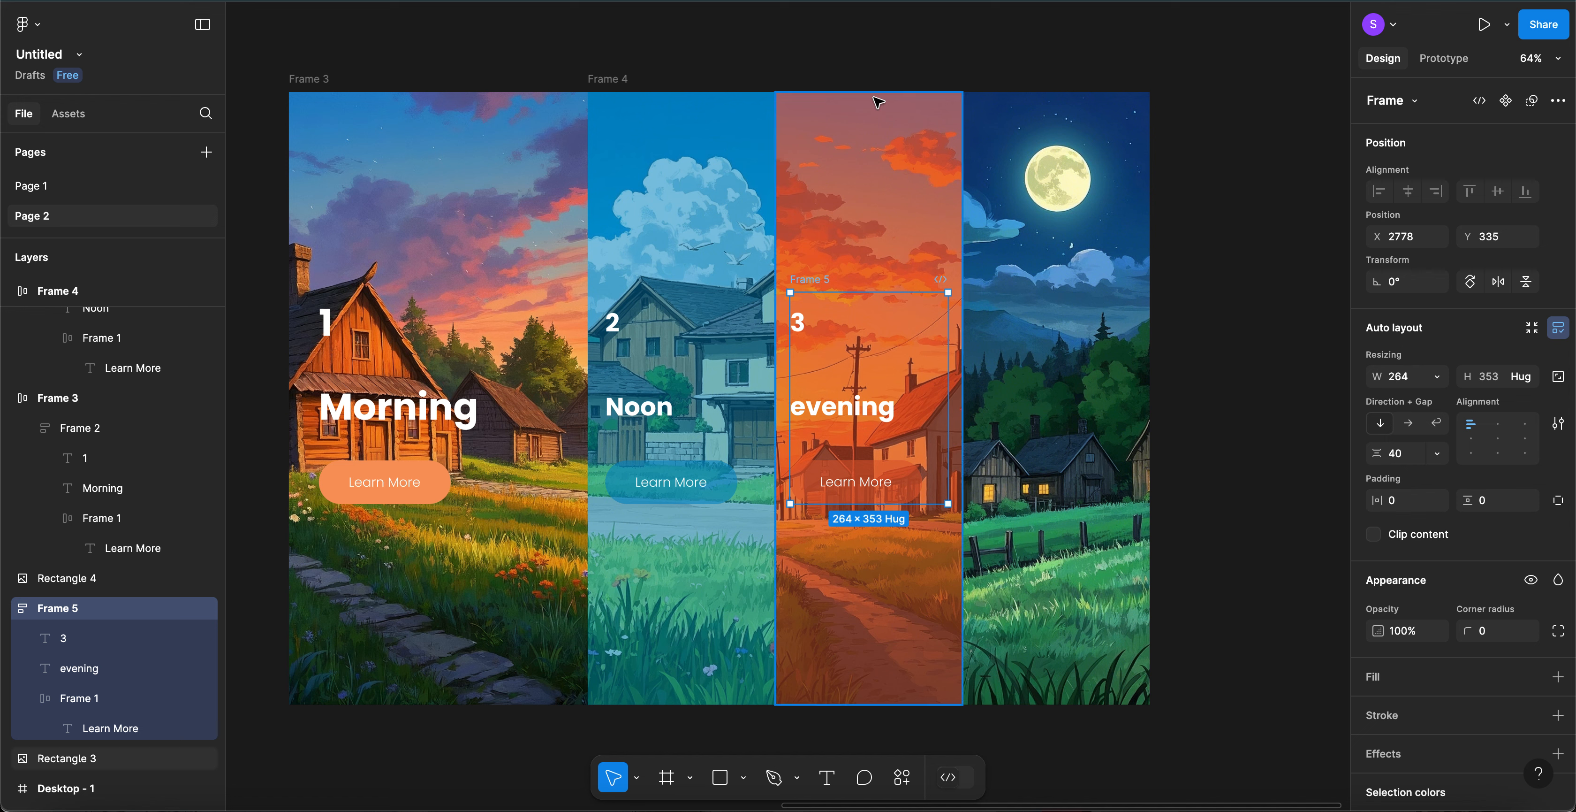
left_click(875, 114, "shift")
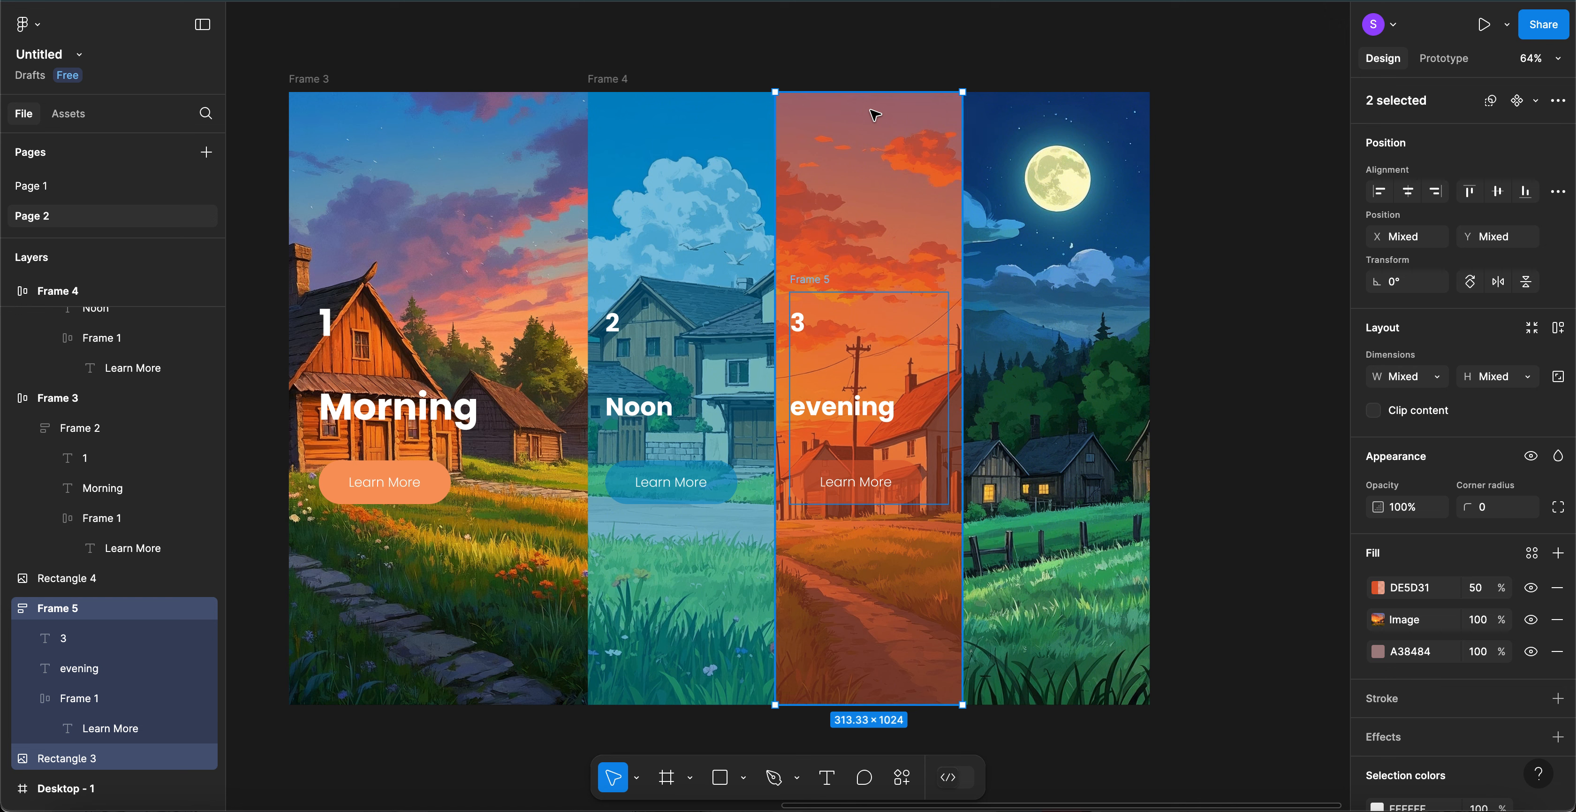
key("shift+a")
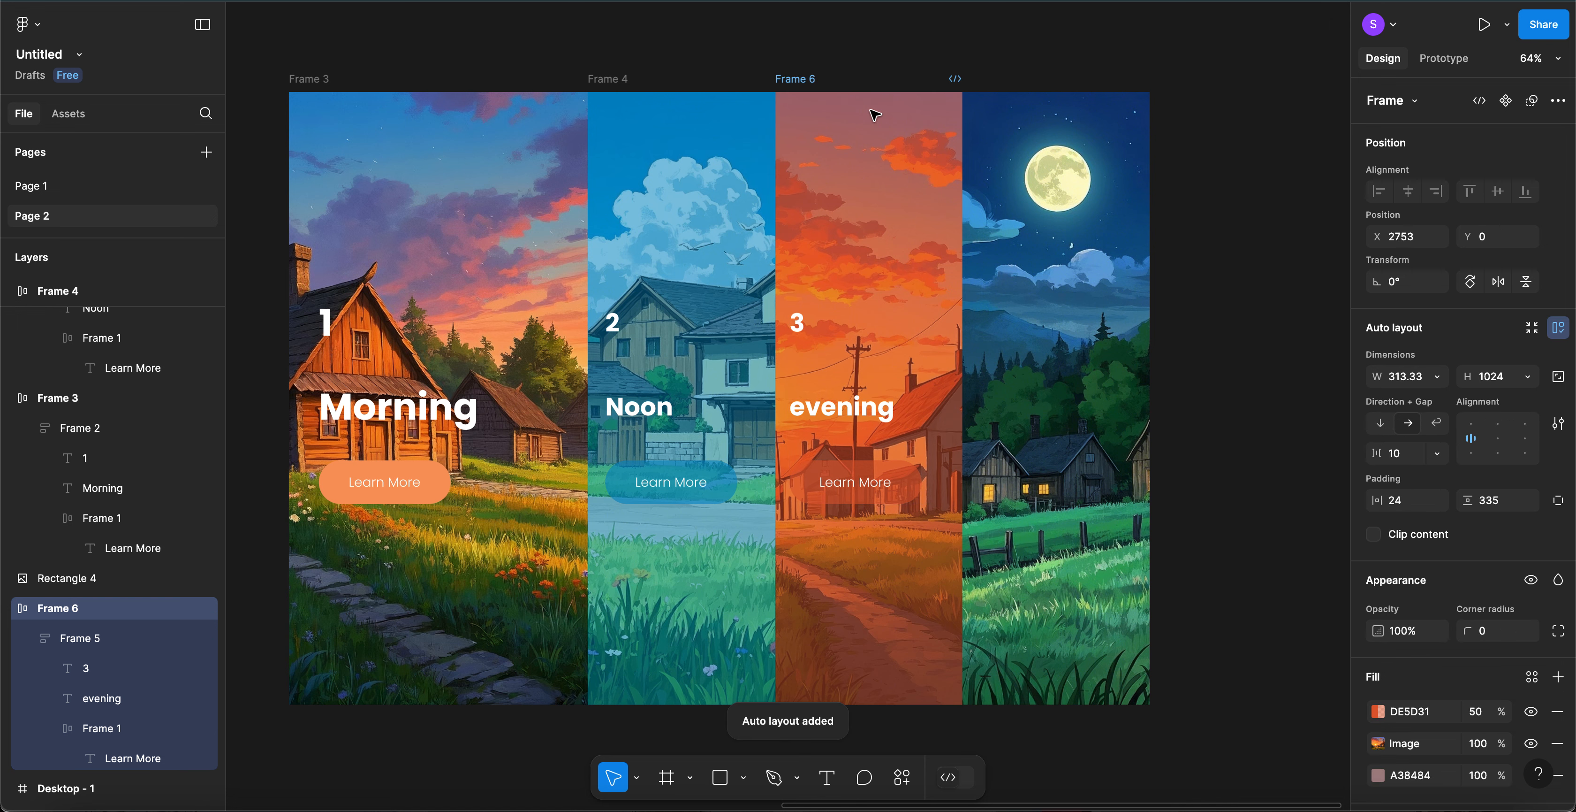
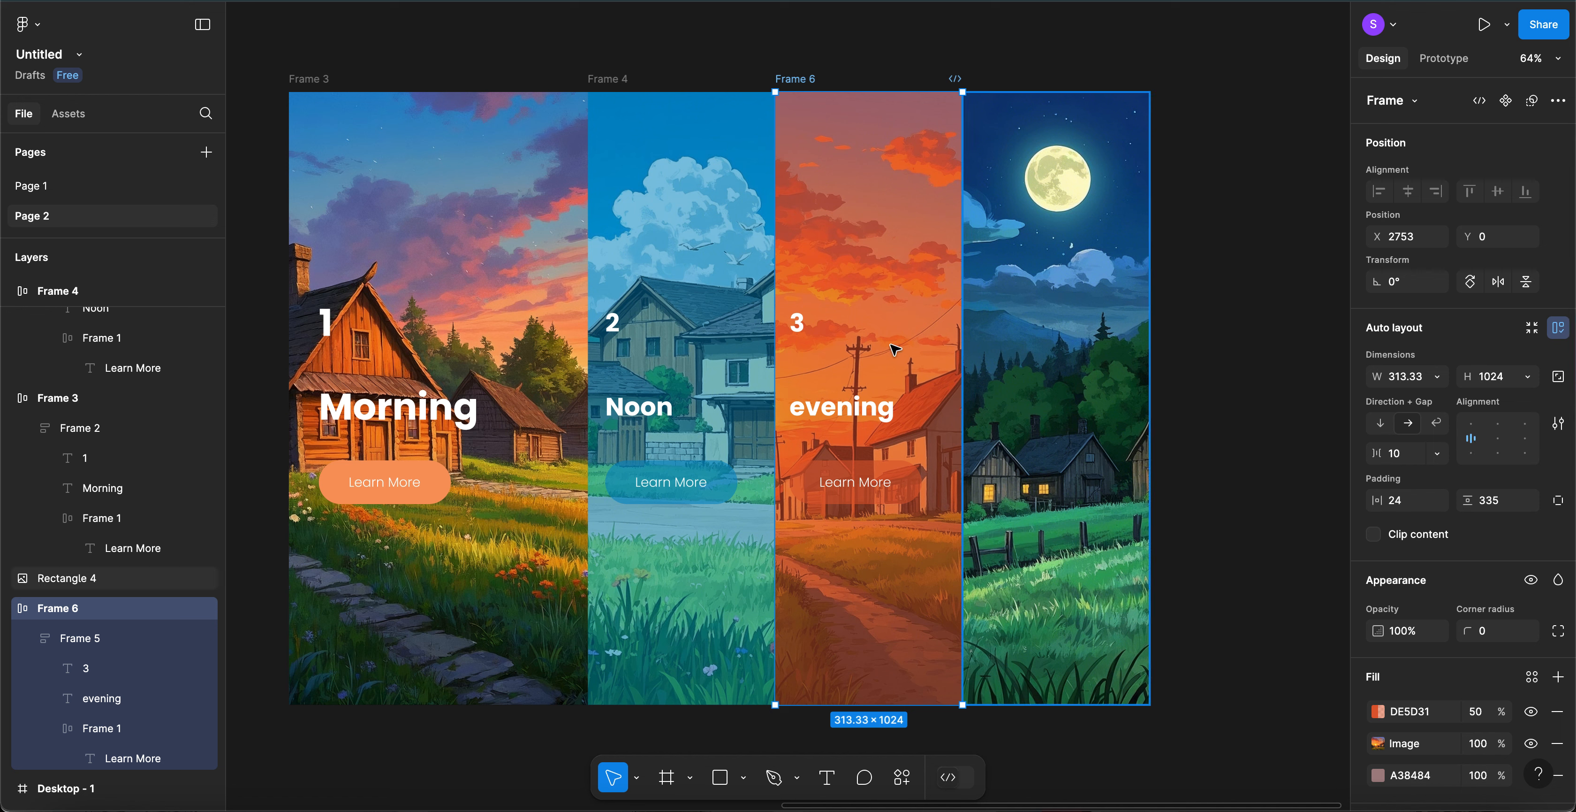
- Paste a copy of the evening '3 / evening / Learn More' text group onto the night image and position it
left_click(848, 375)
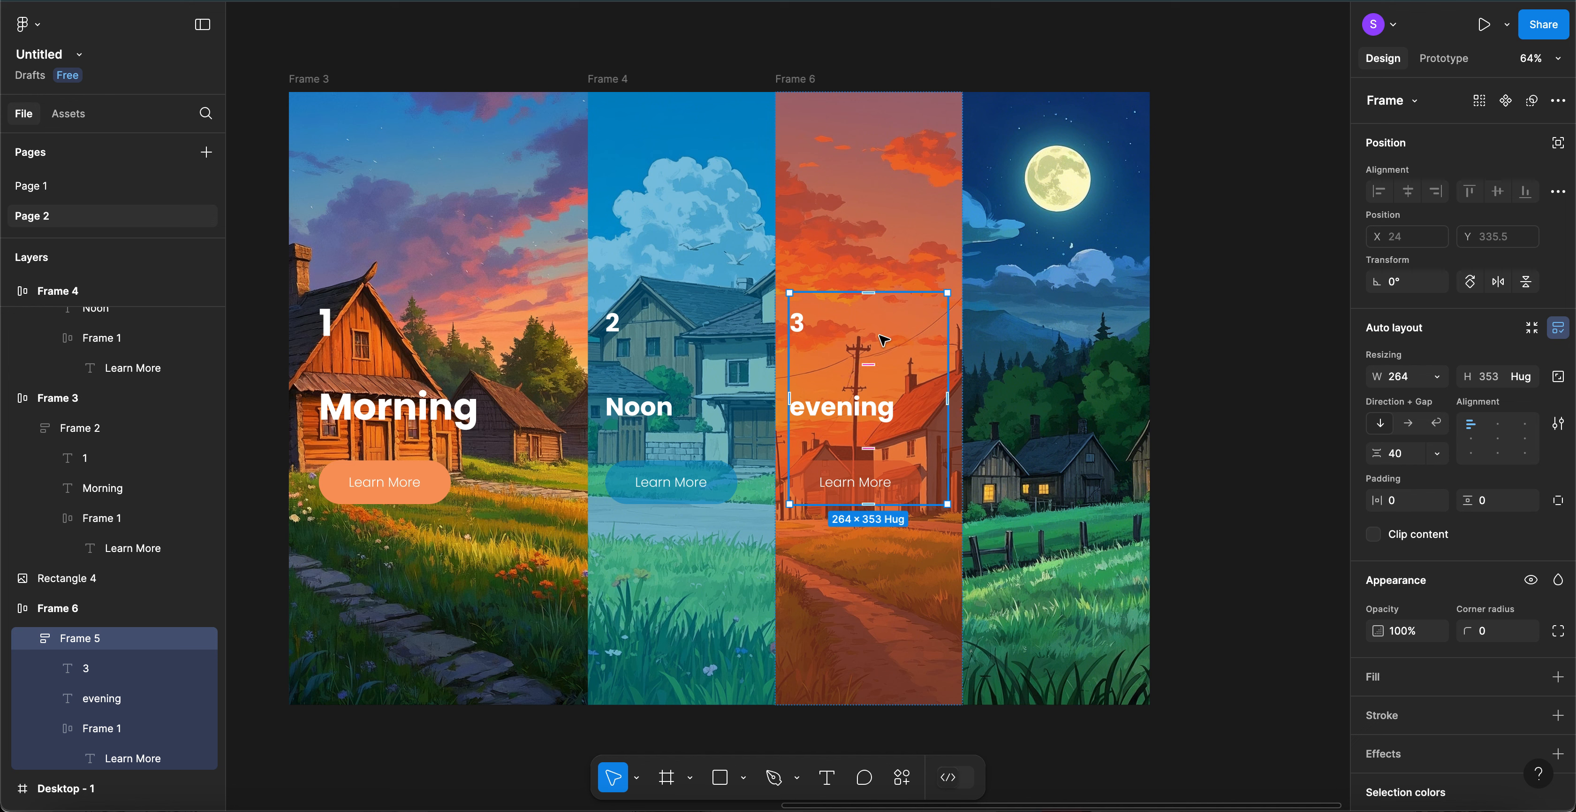
left_click(1087, 335)
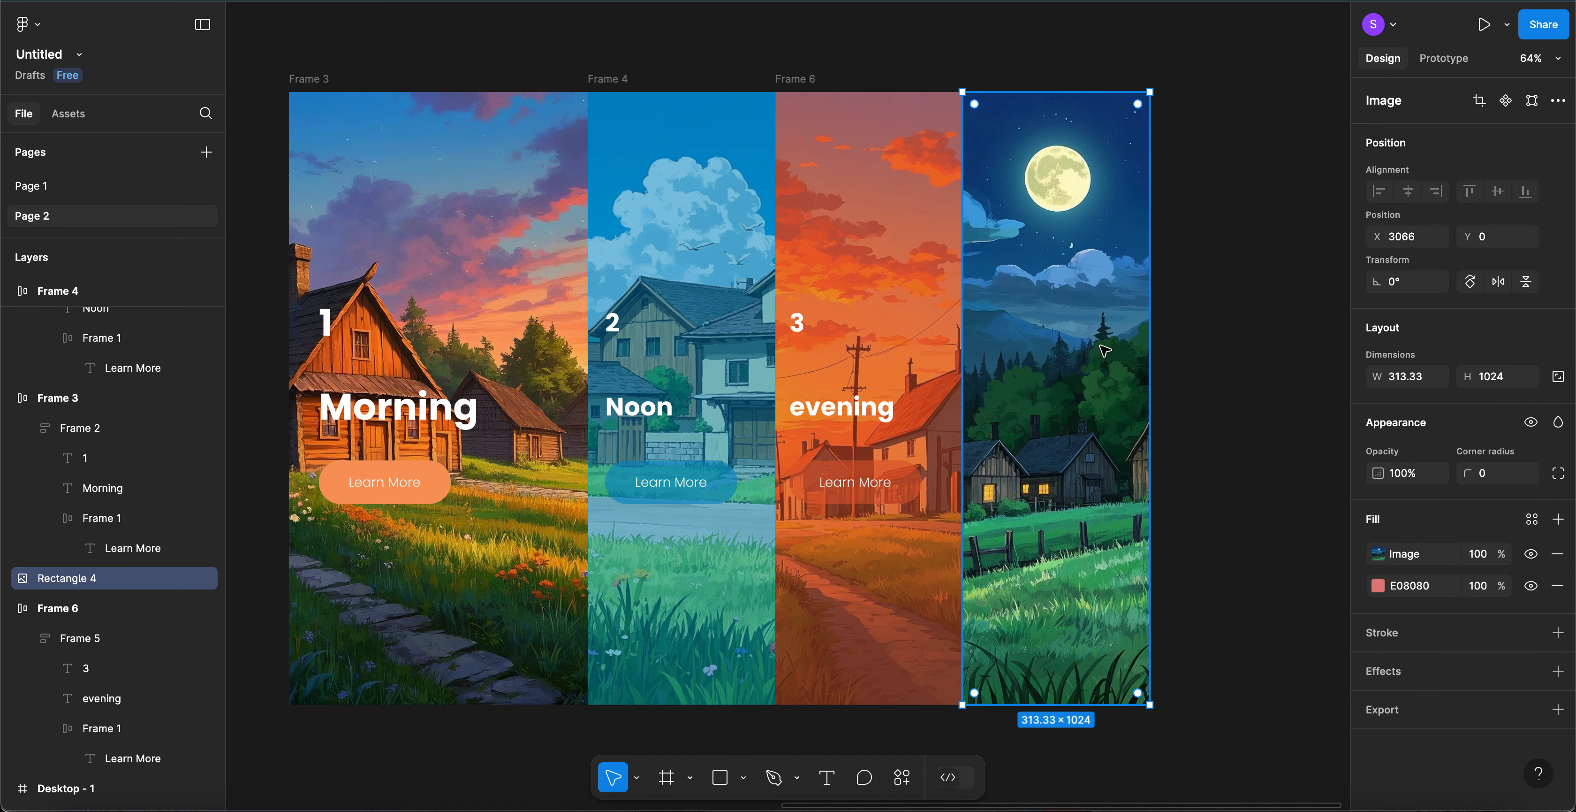
key("ctrl+v")
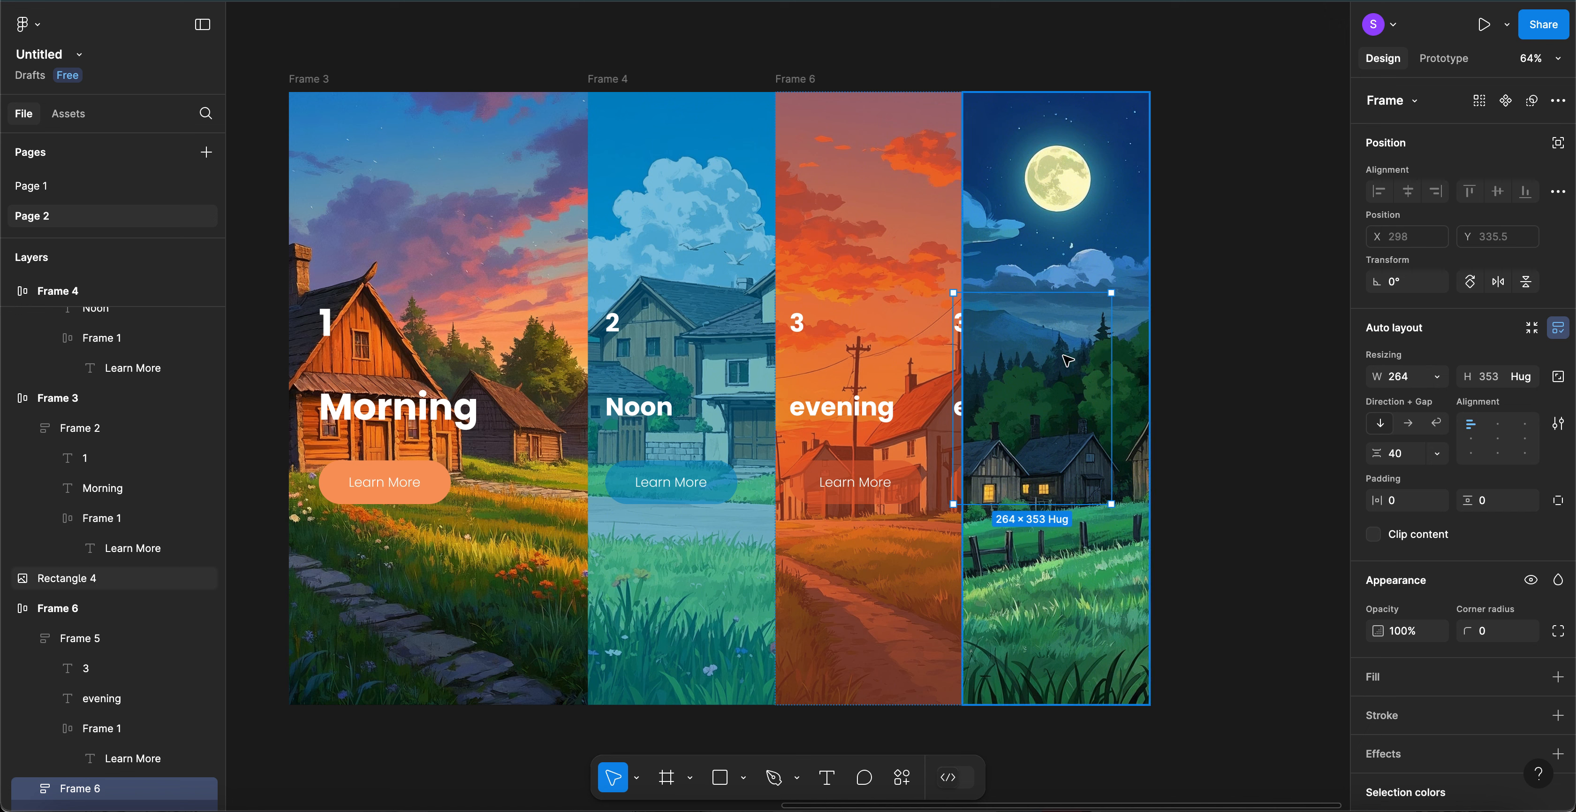
key("Delete")
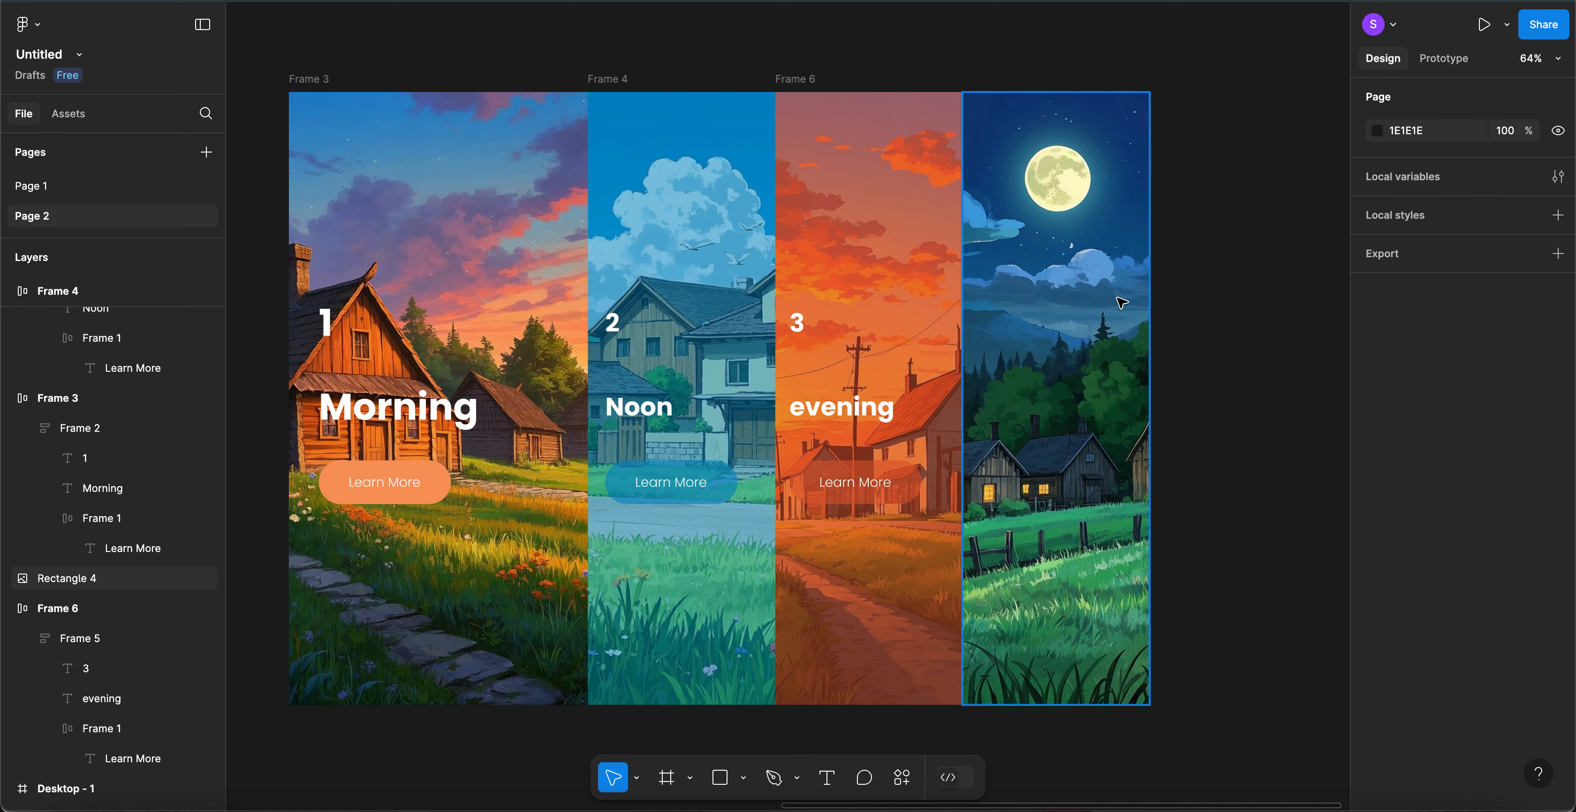
left_click(1120, 307)
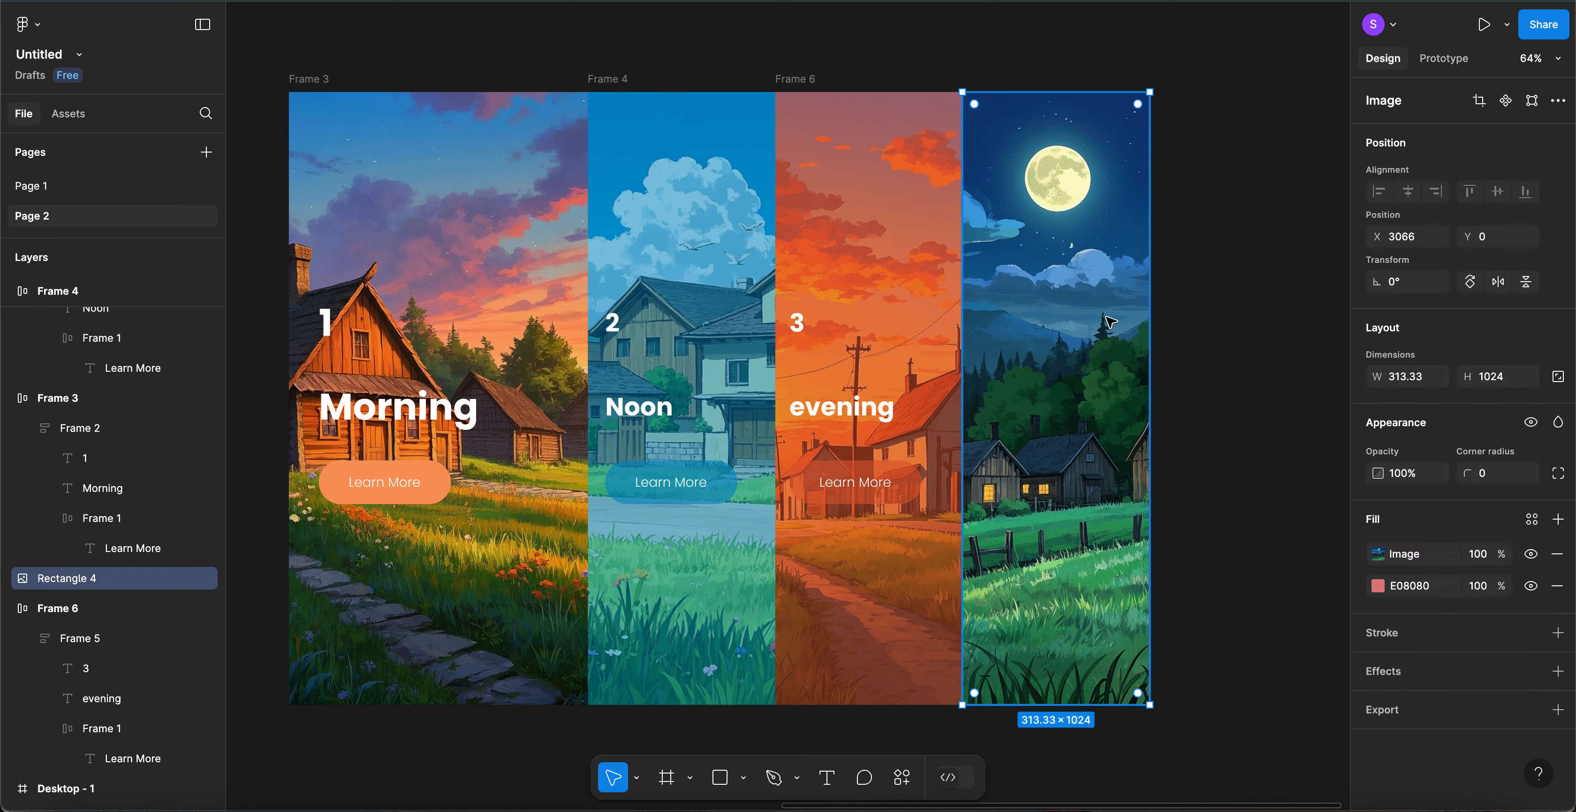
key("ctrl+v")
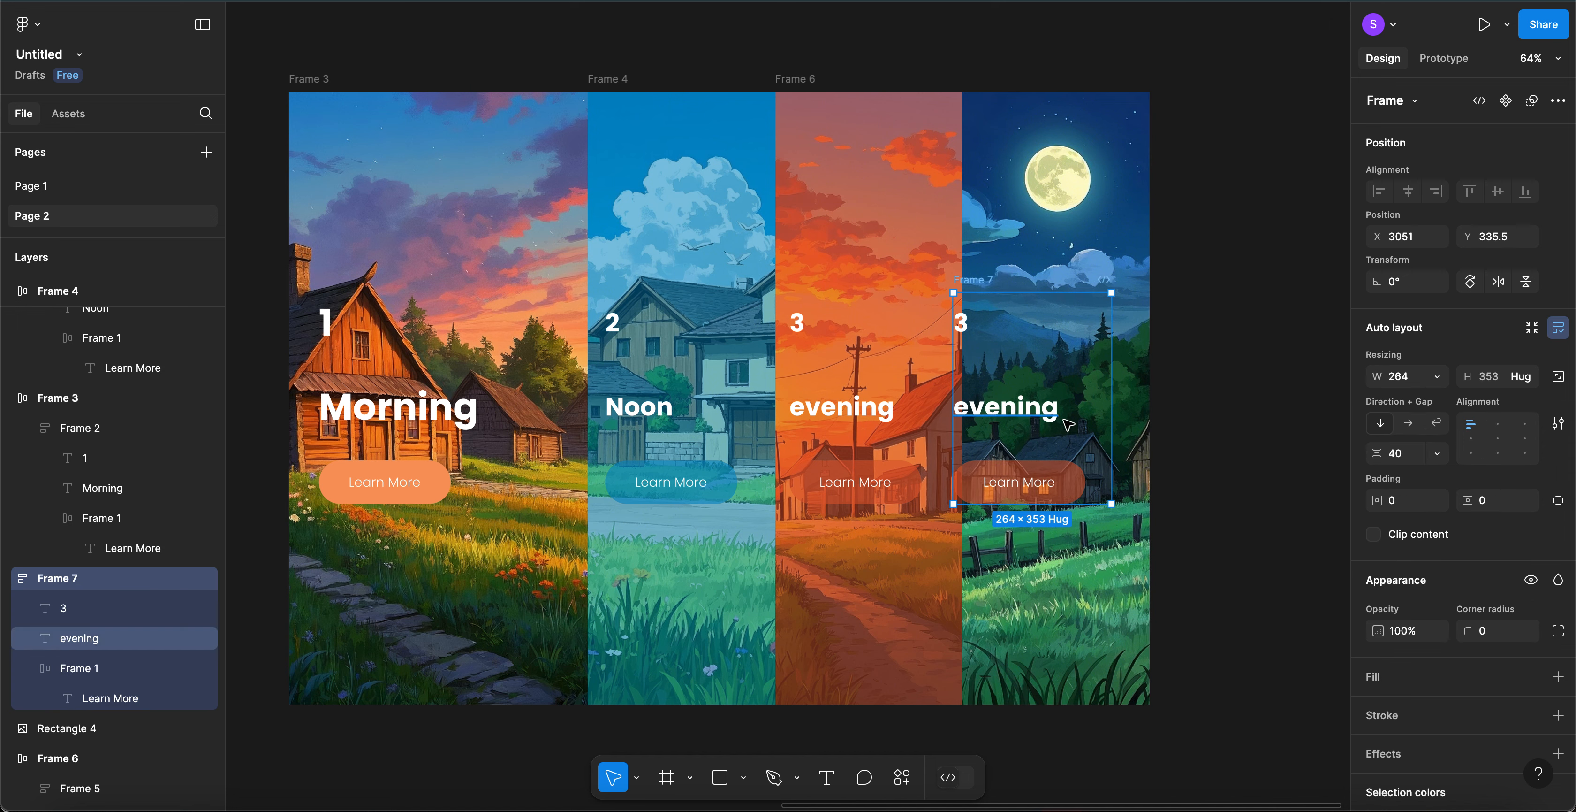
left_click_drag(1069, 426, 1029, 424)
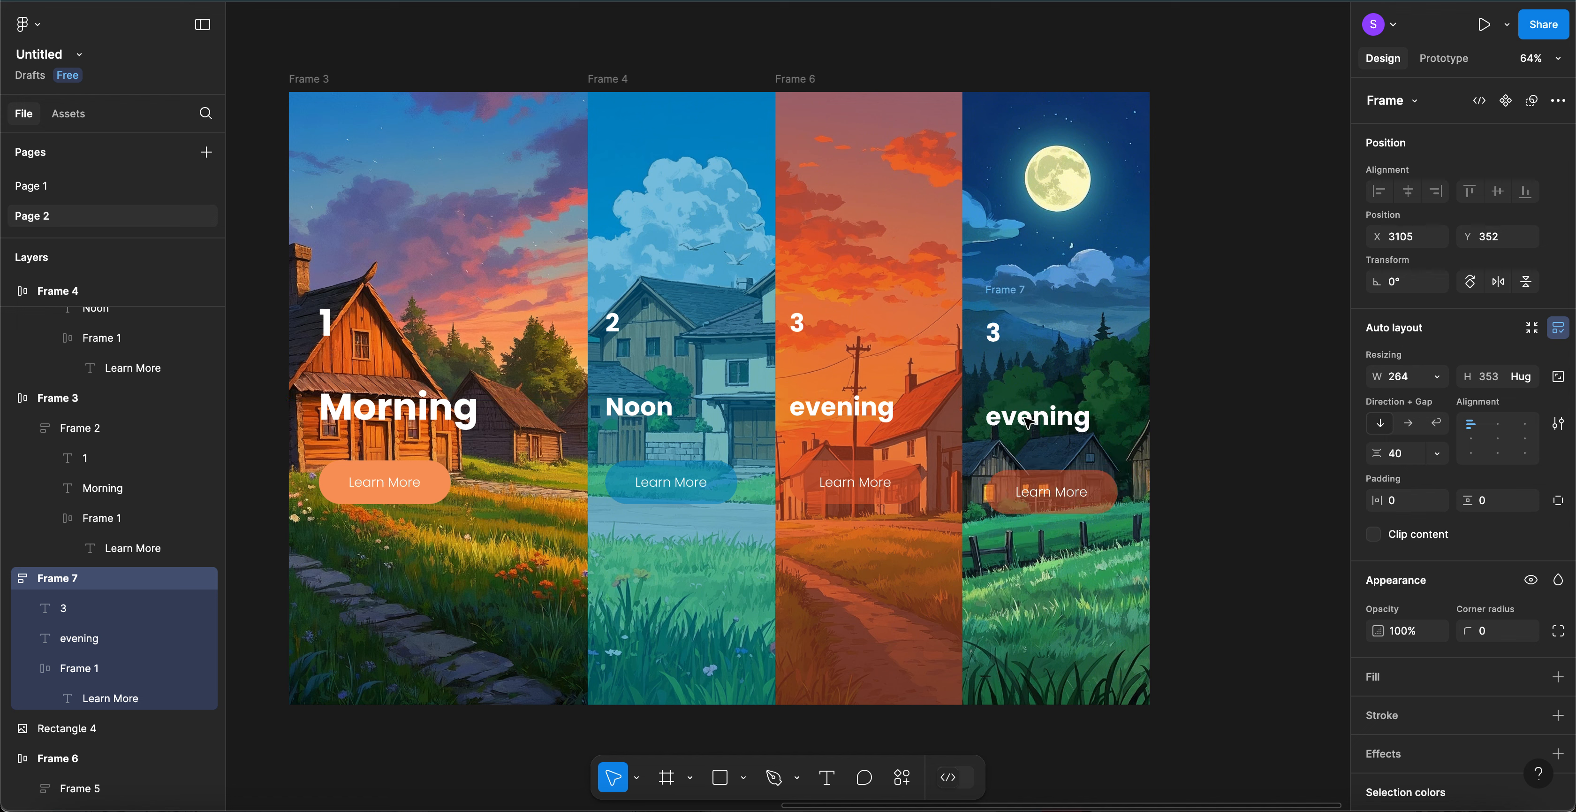
- Change the night panel's copied number to 4 and its title to Night
double_click(996, 333)
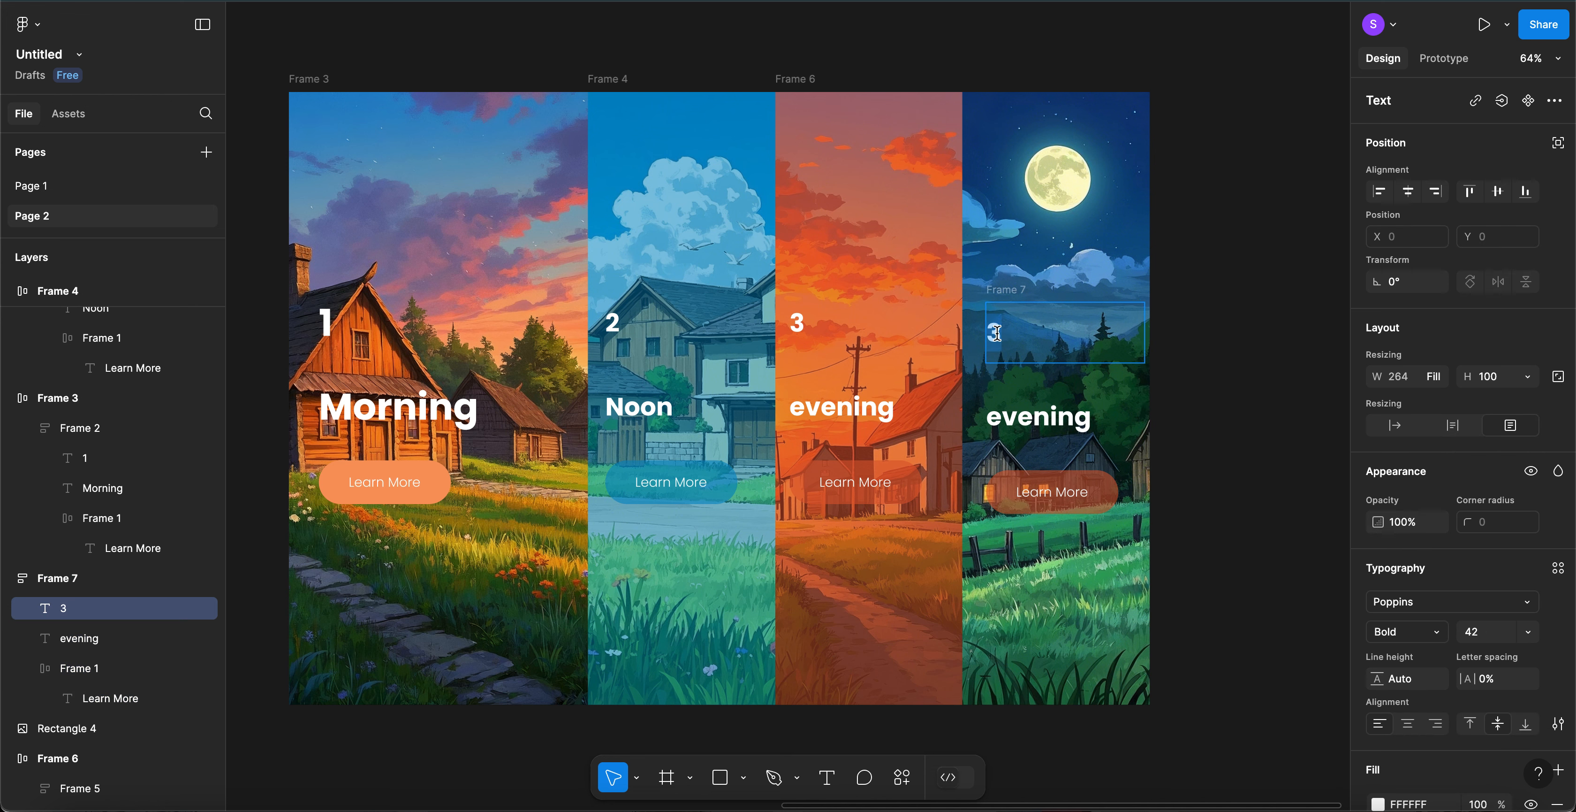
type("4")
key("Escape")
double_click(1035, 415)
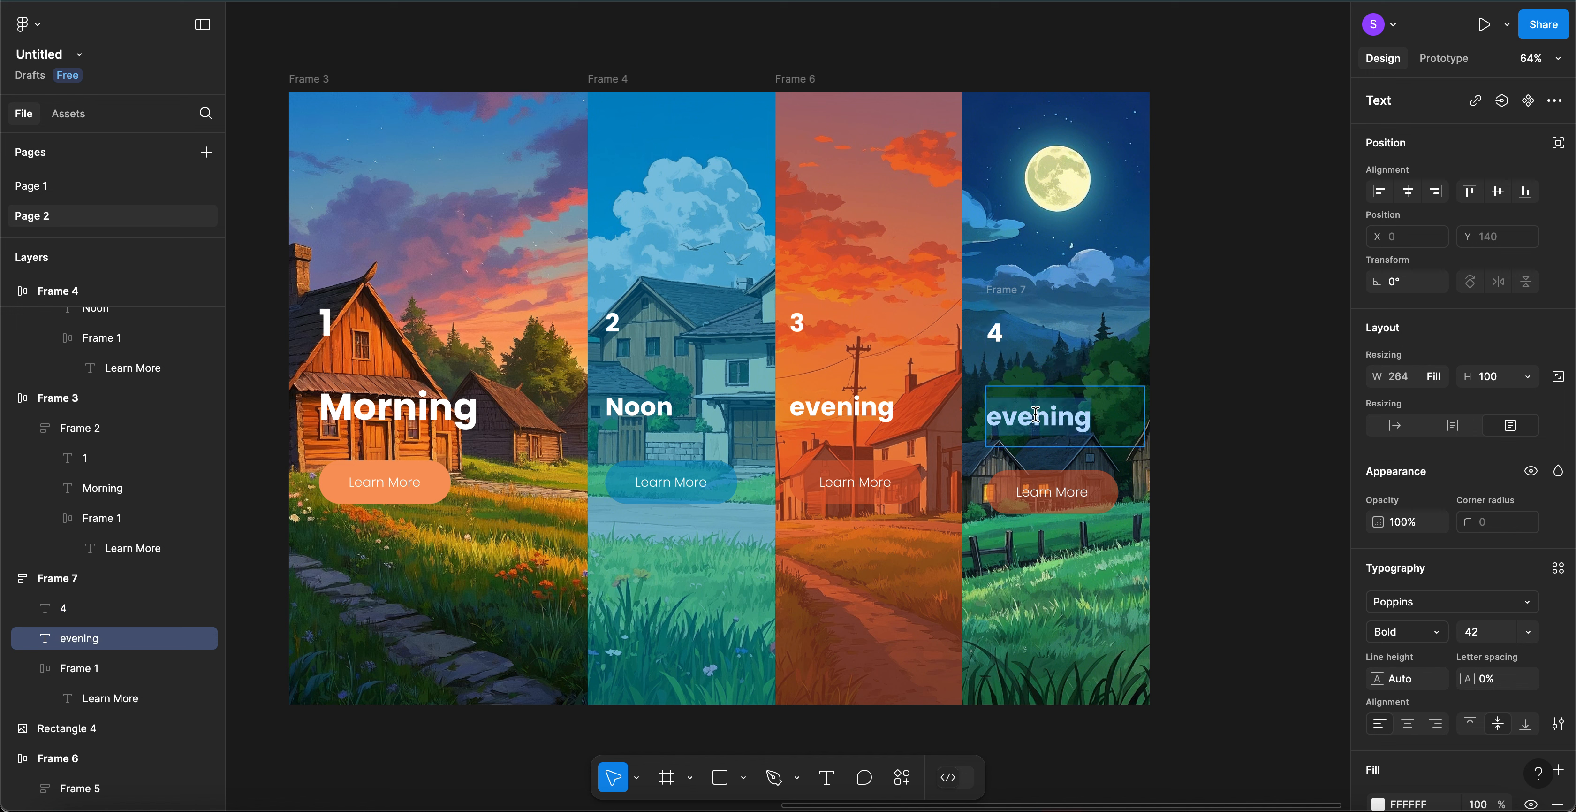
type("Night")
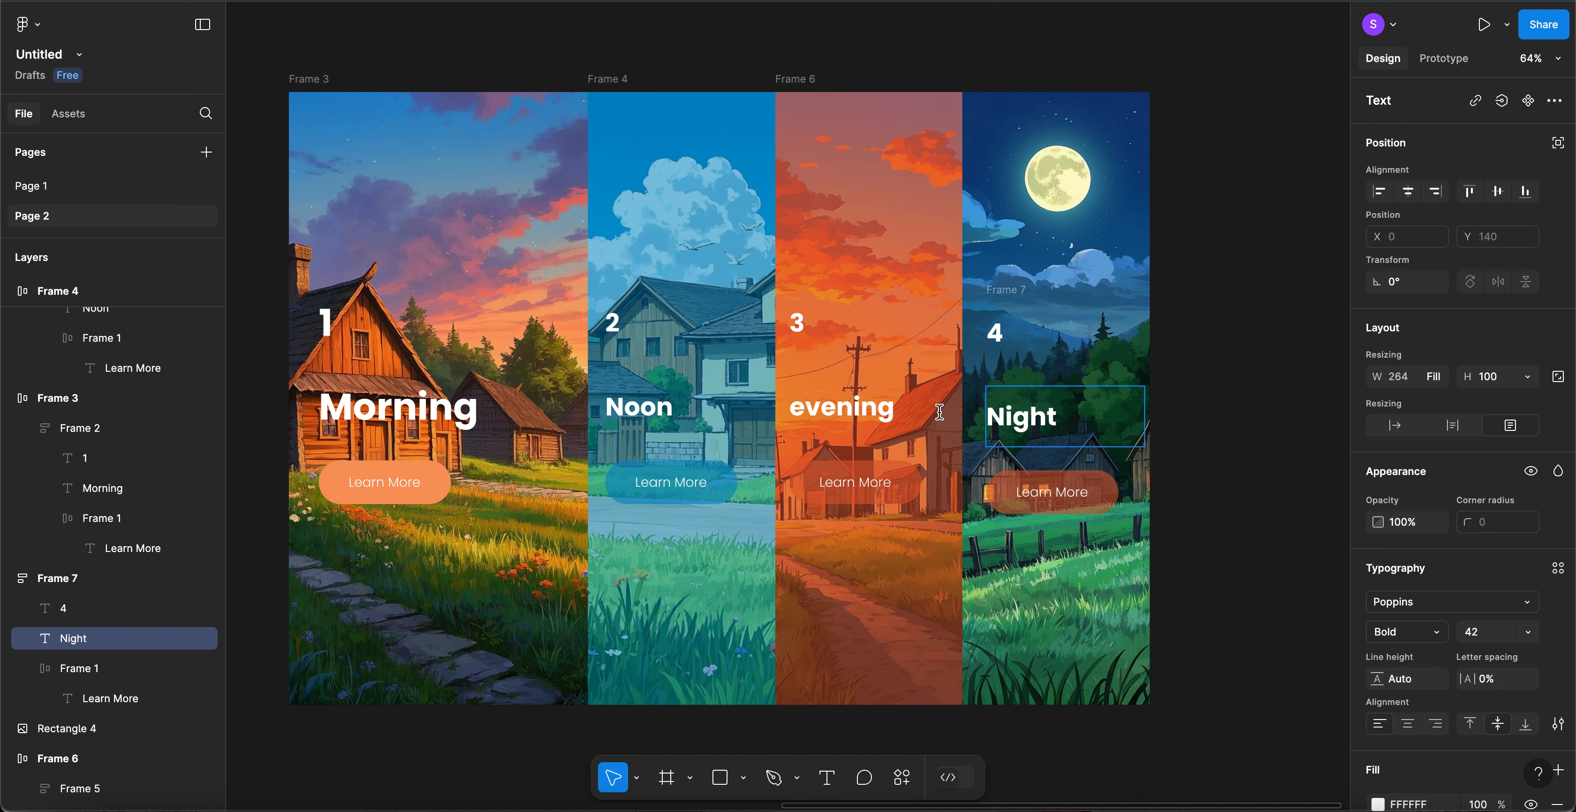
- Capitalise the third panel's title from 'evening' to 'Evening'
left_click(807, 407)
key("BackSpace")
type("E")
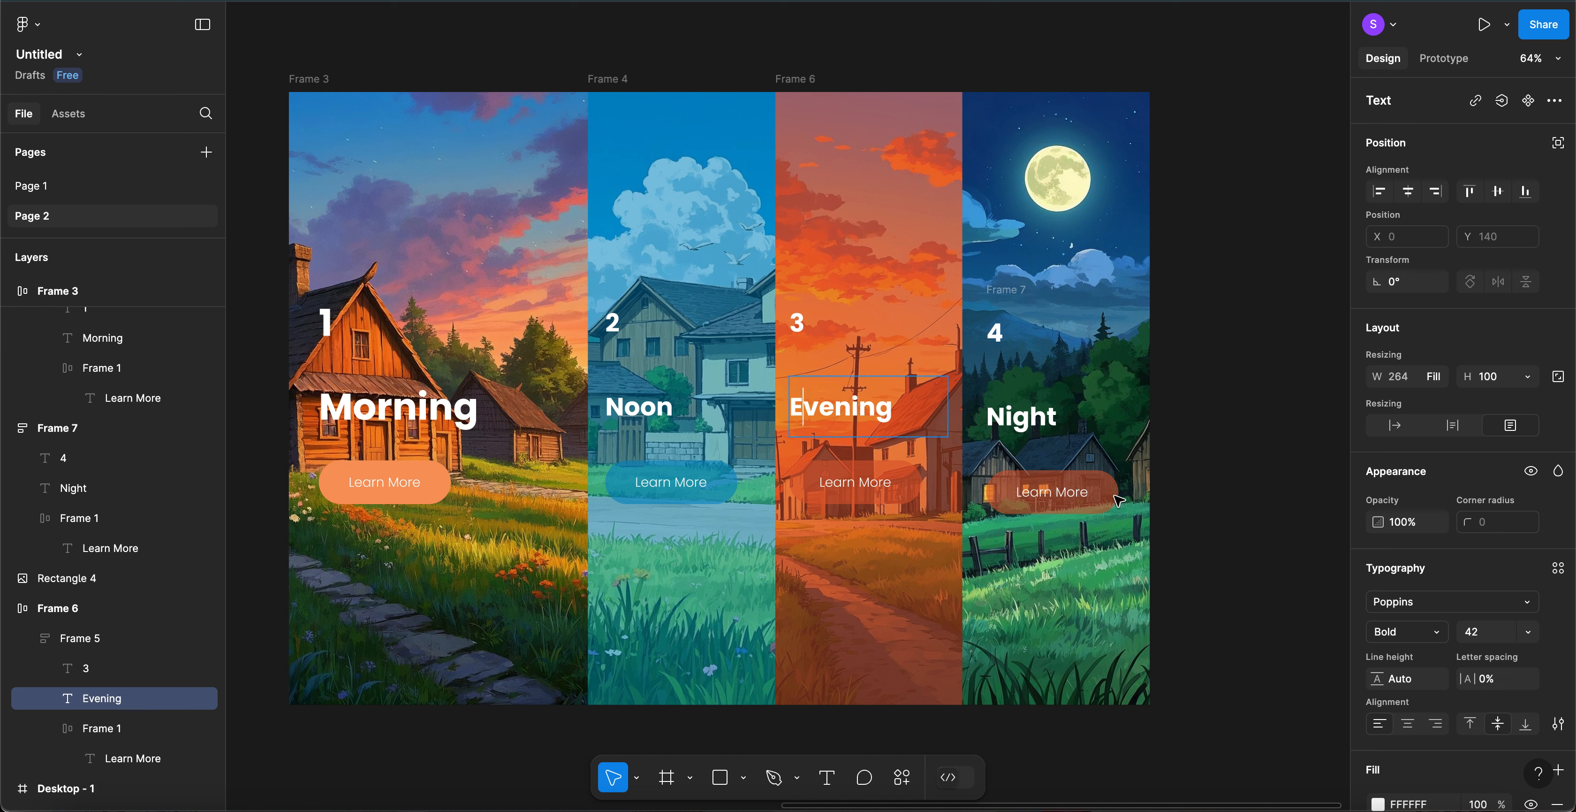
key("Escape")
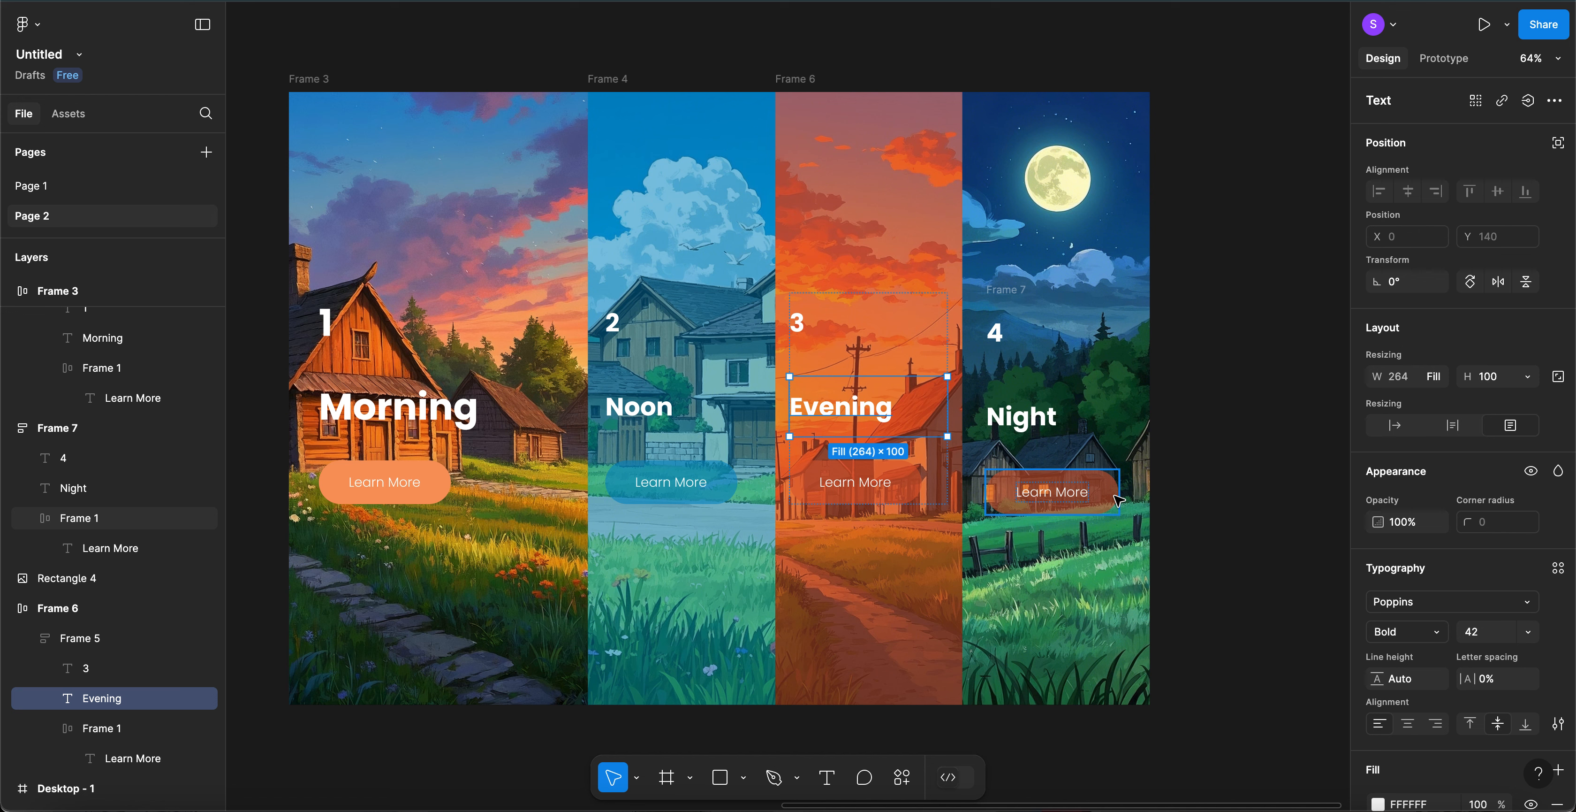
left_click(1117, 500)
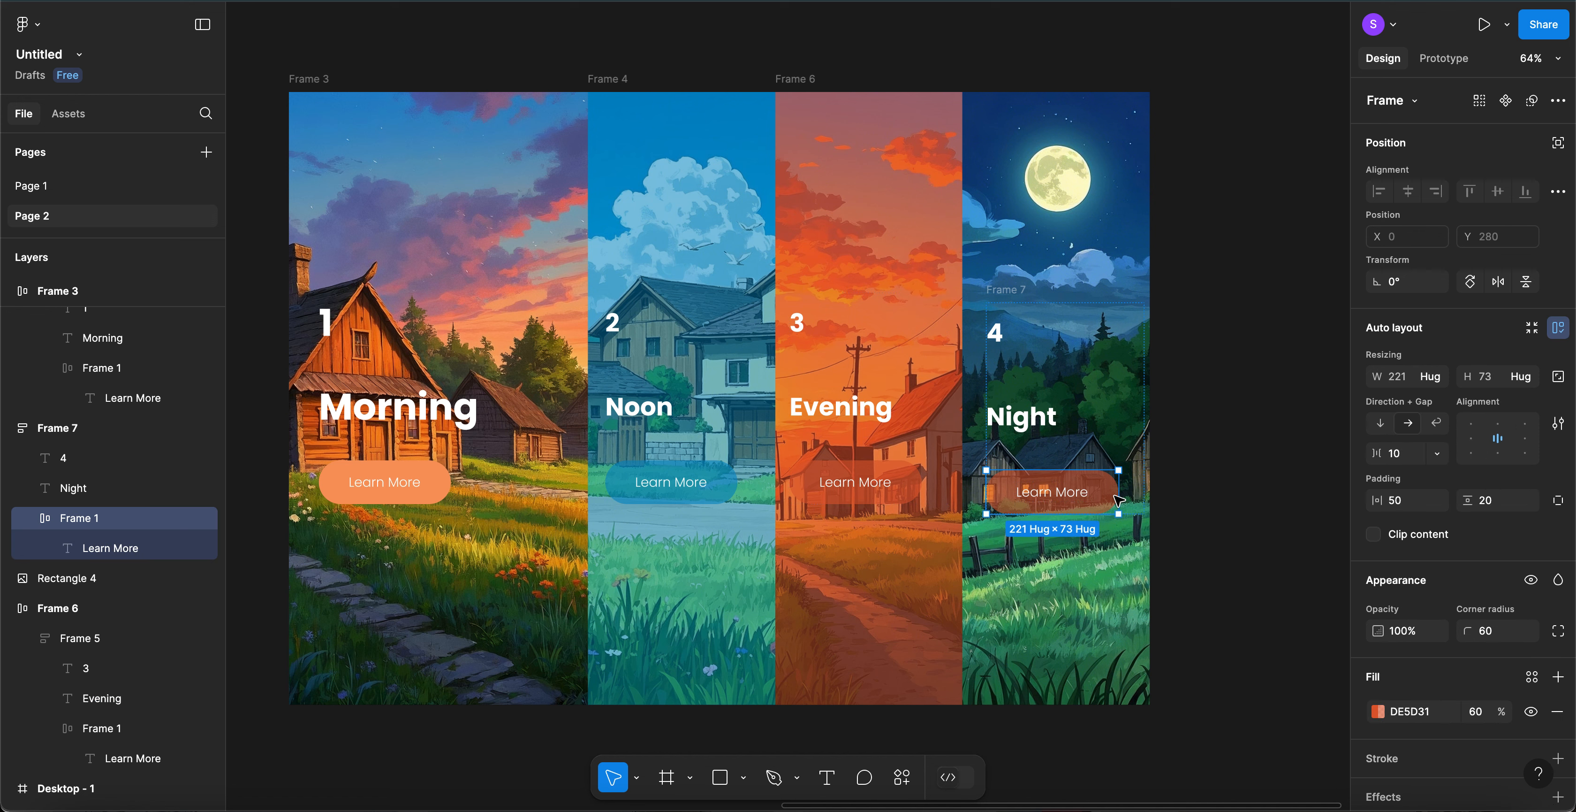
- Fill the night Learn More button with eyedropped night-sky blue 206A8D at 50% opacity
left_click(1379, 712)
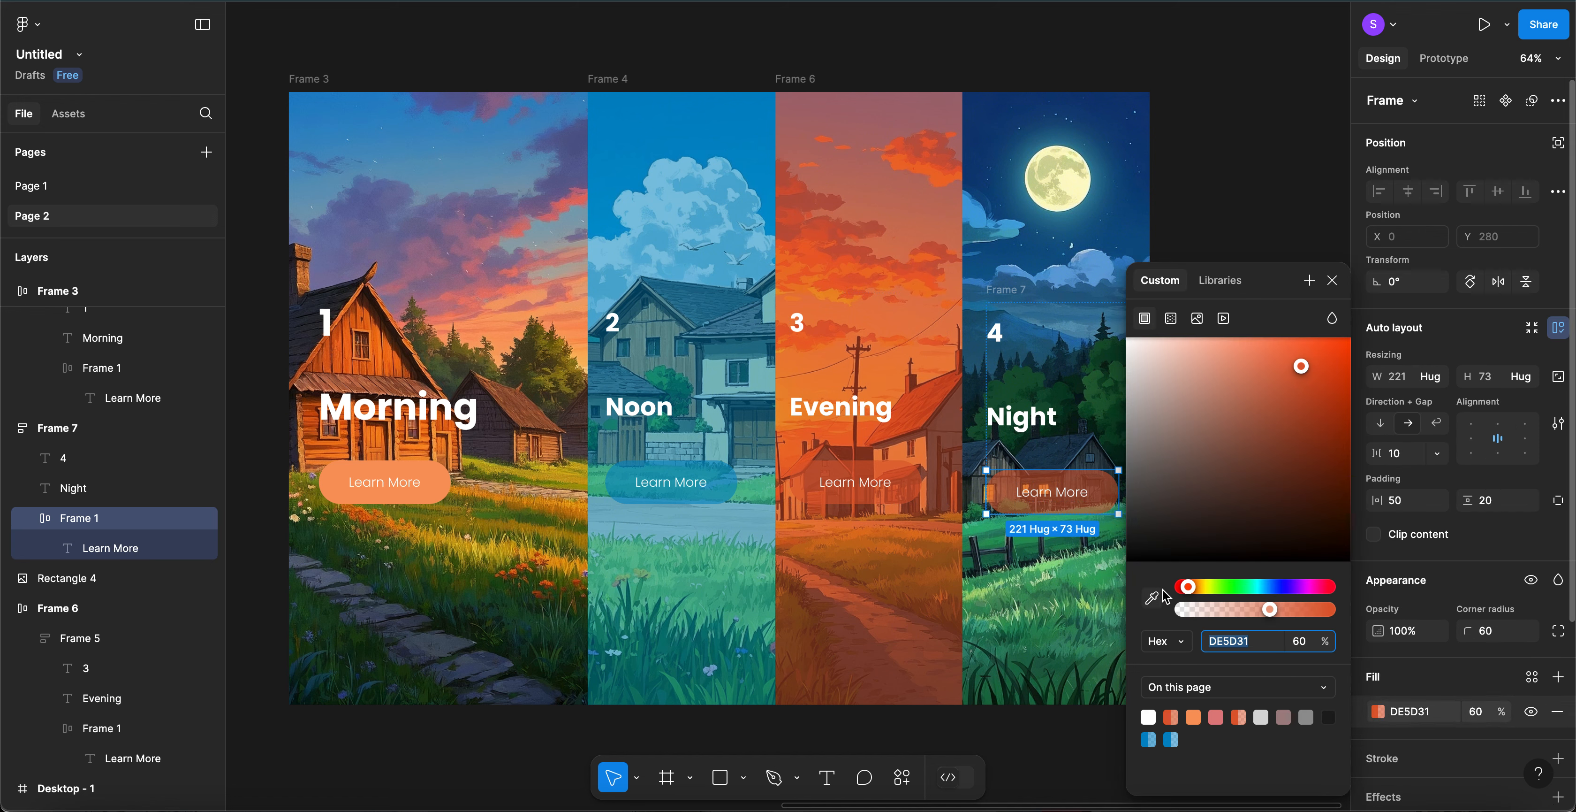
left_click(1153, 600)
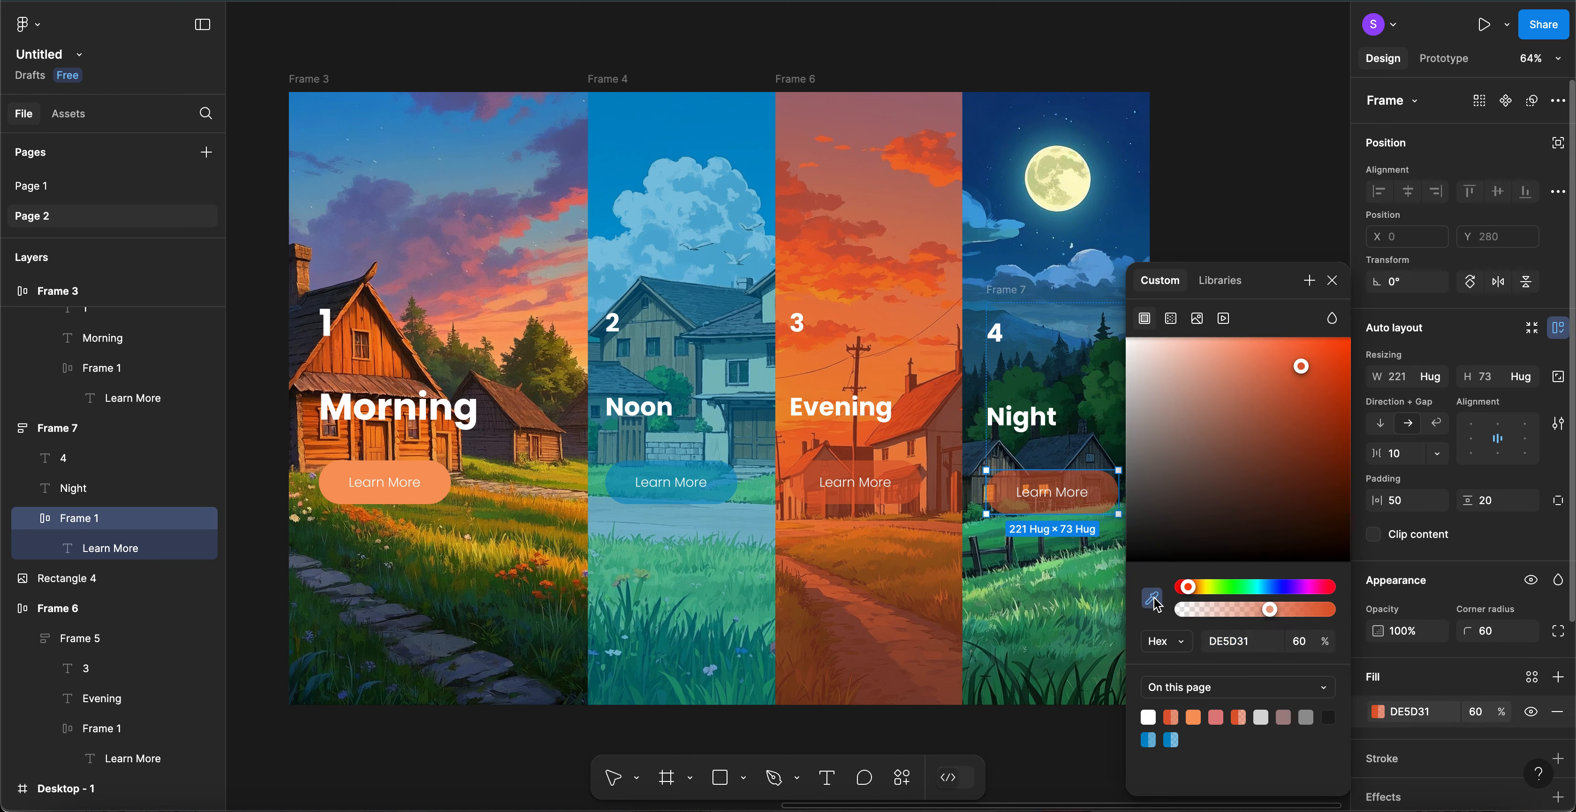
left_click(1100, 197)
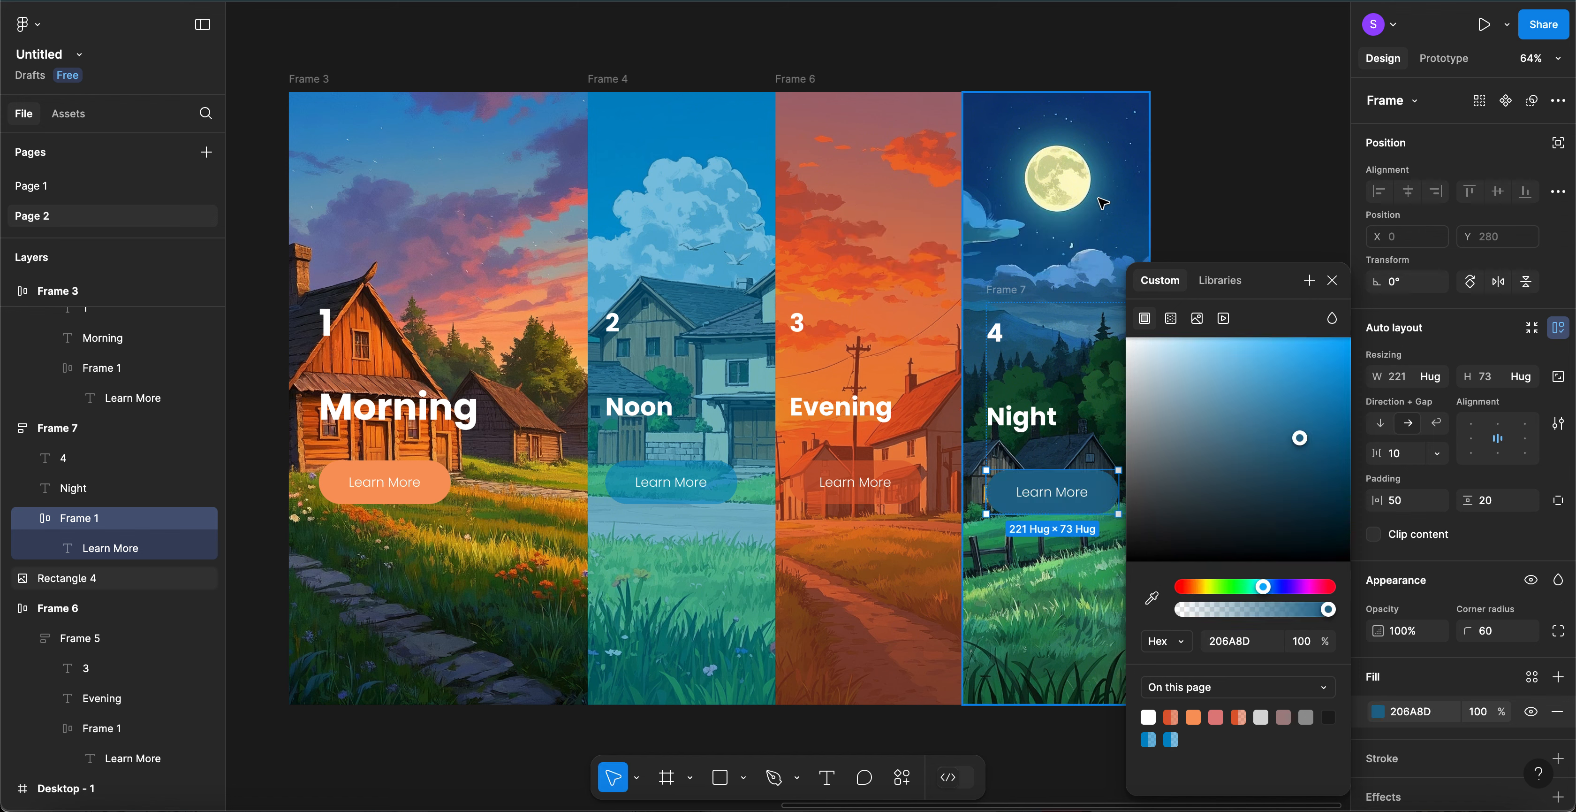
left_click(1479, 713)
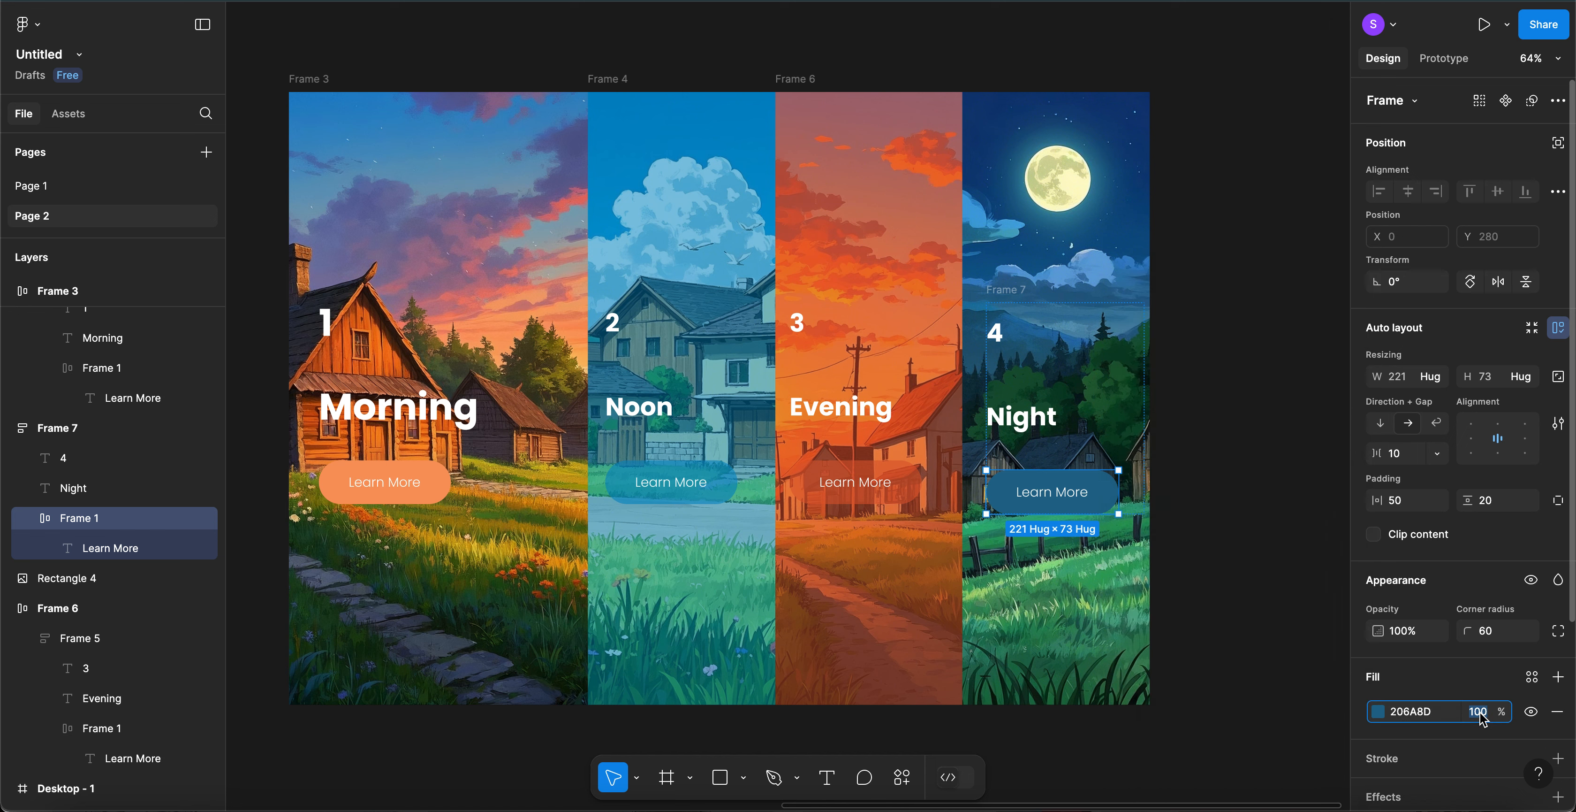
type("50")
key("Return")
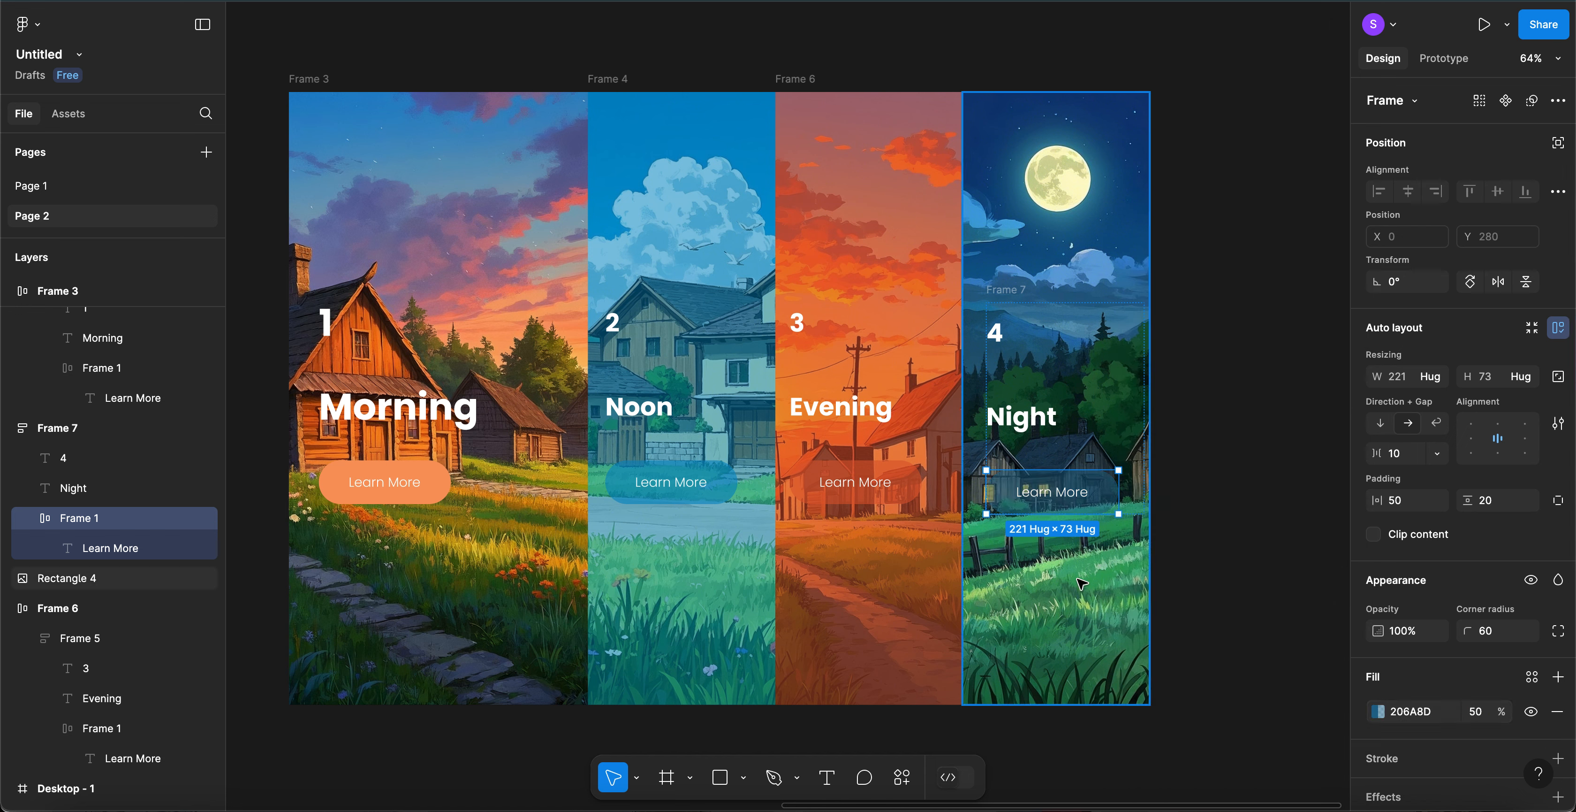
left_click(1418, 714)
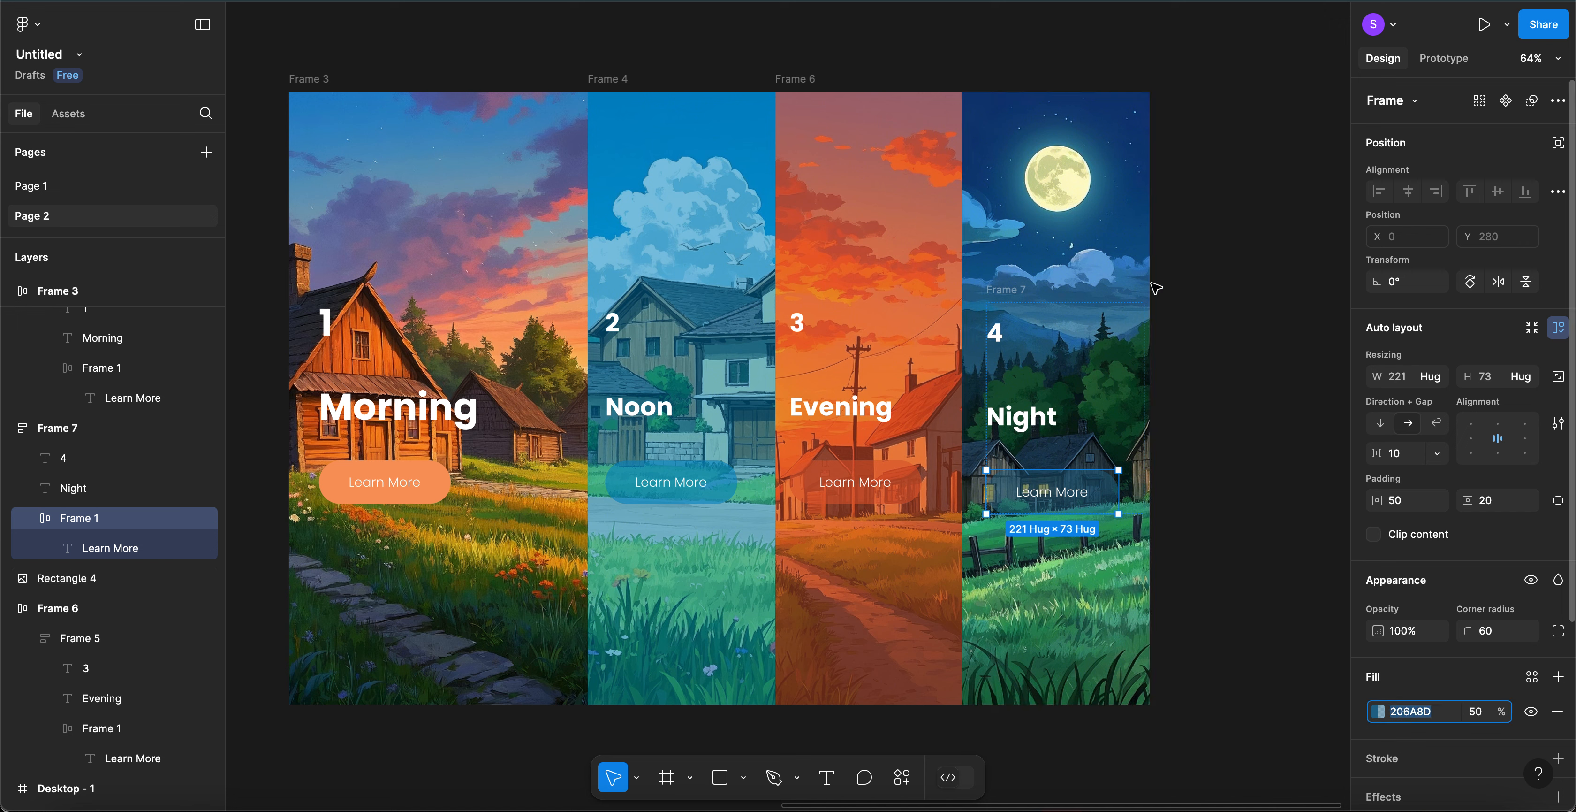
left_click(1125, 239)
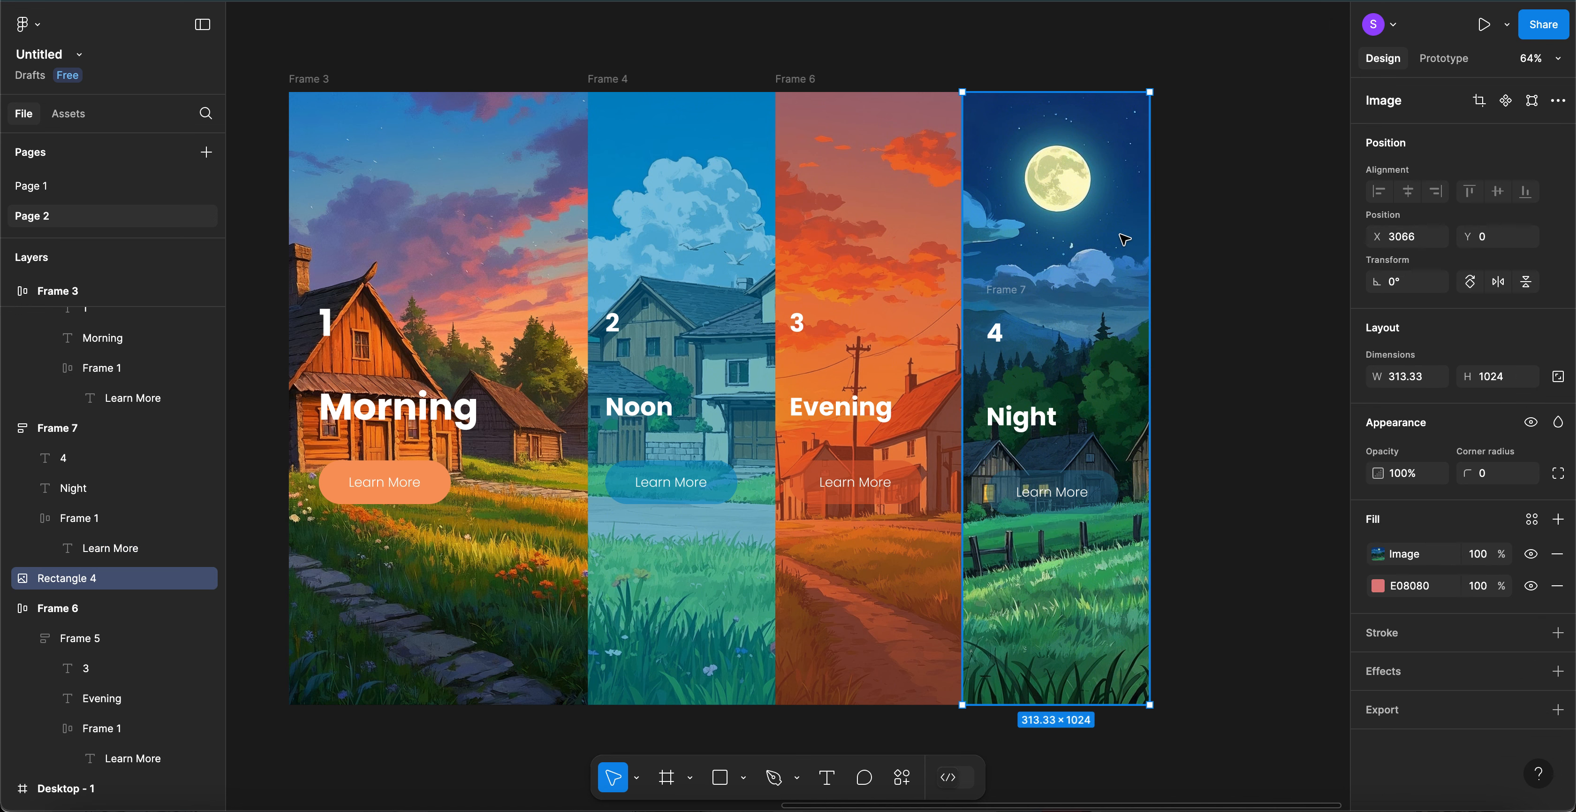
- Add a second fill of 206A8D at 50% opacity to the night image (Rectangle 4)
left_click(1560, 520)
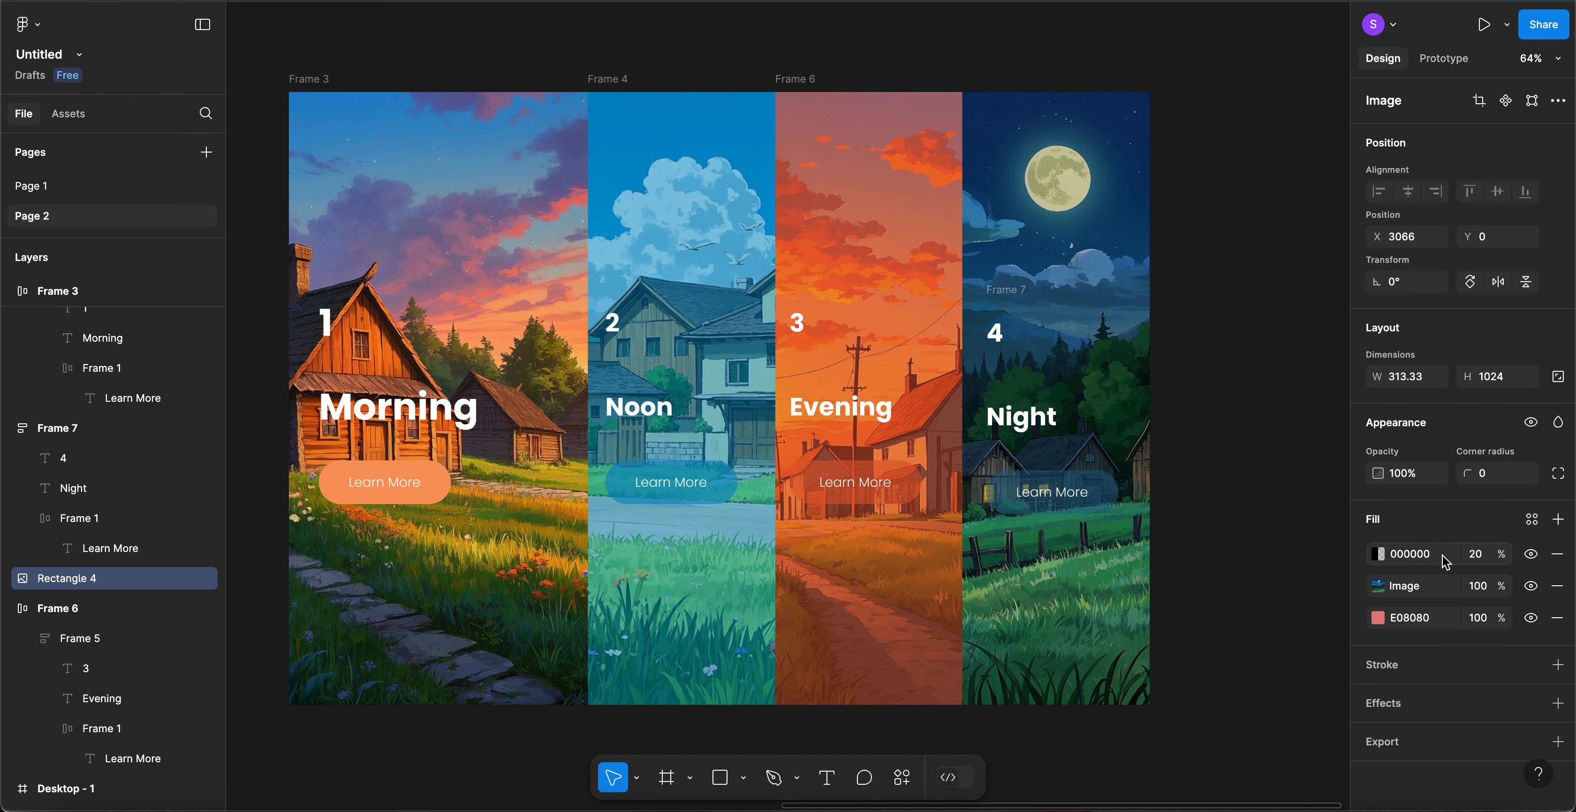
left_click(1418, 554)
type("206A8D")
key("Return")
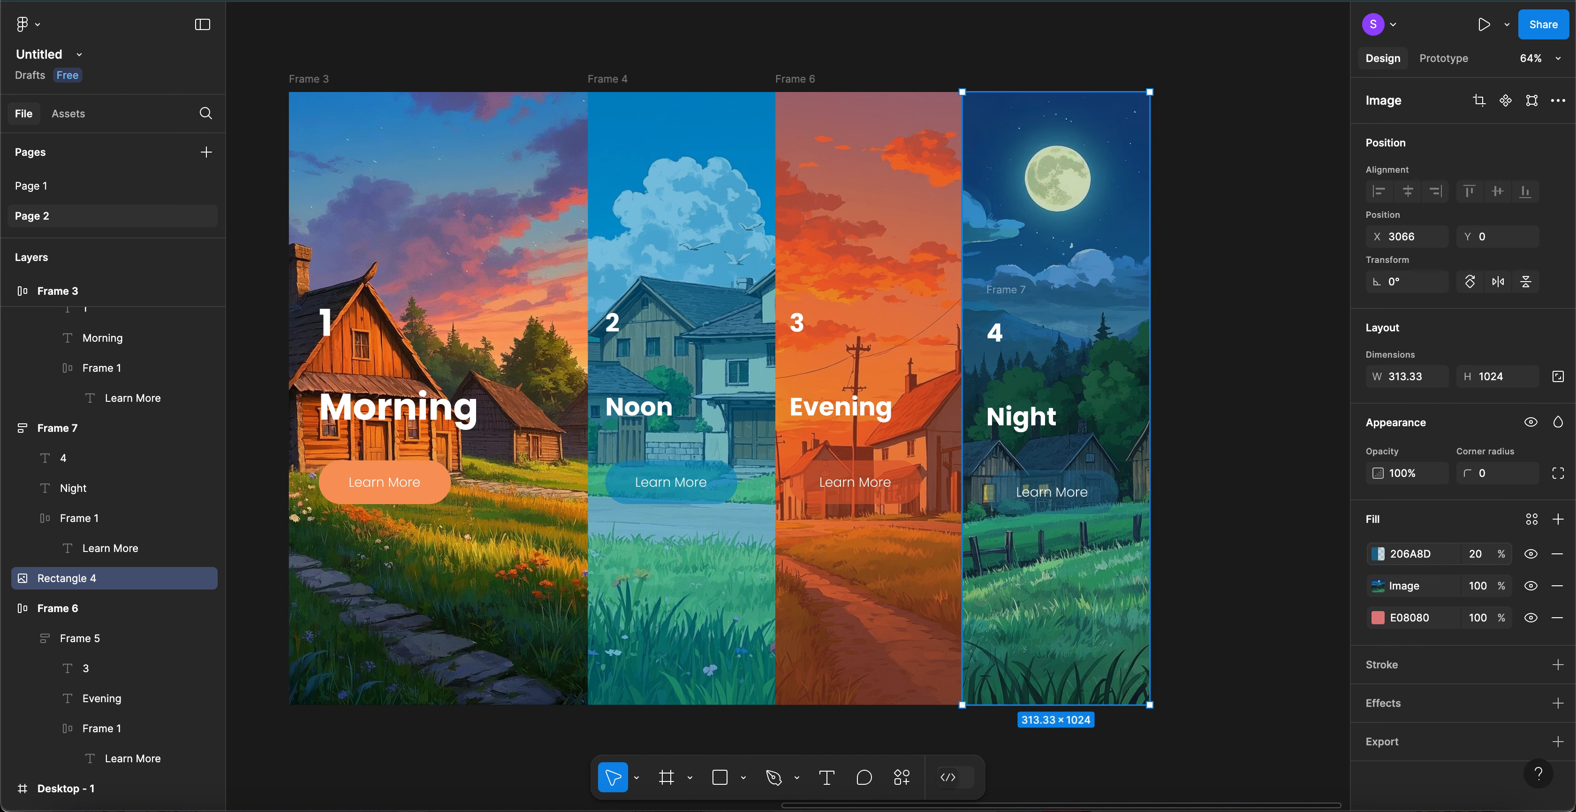
left_click(1479, 554)
key("shift+Up")
key("shift+Up")
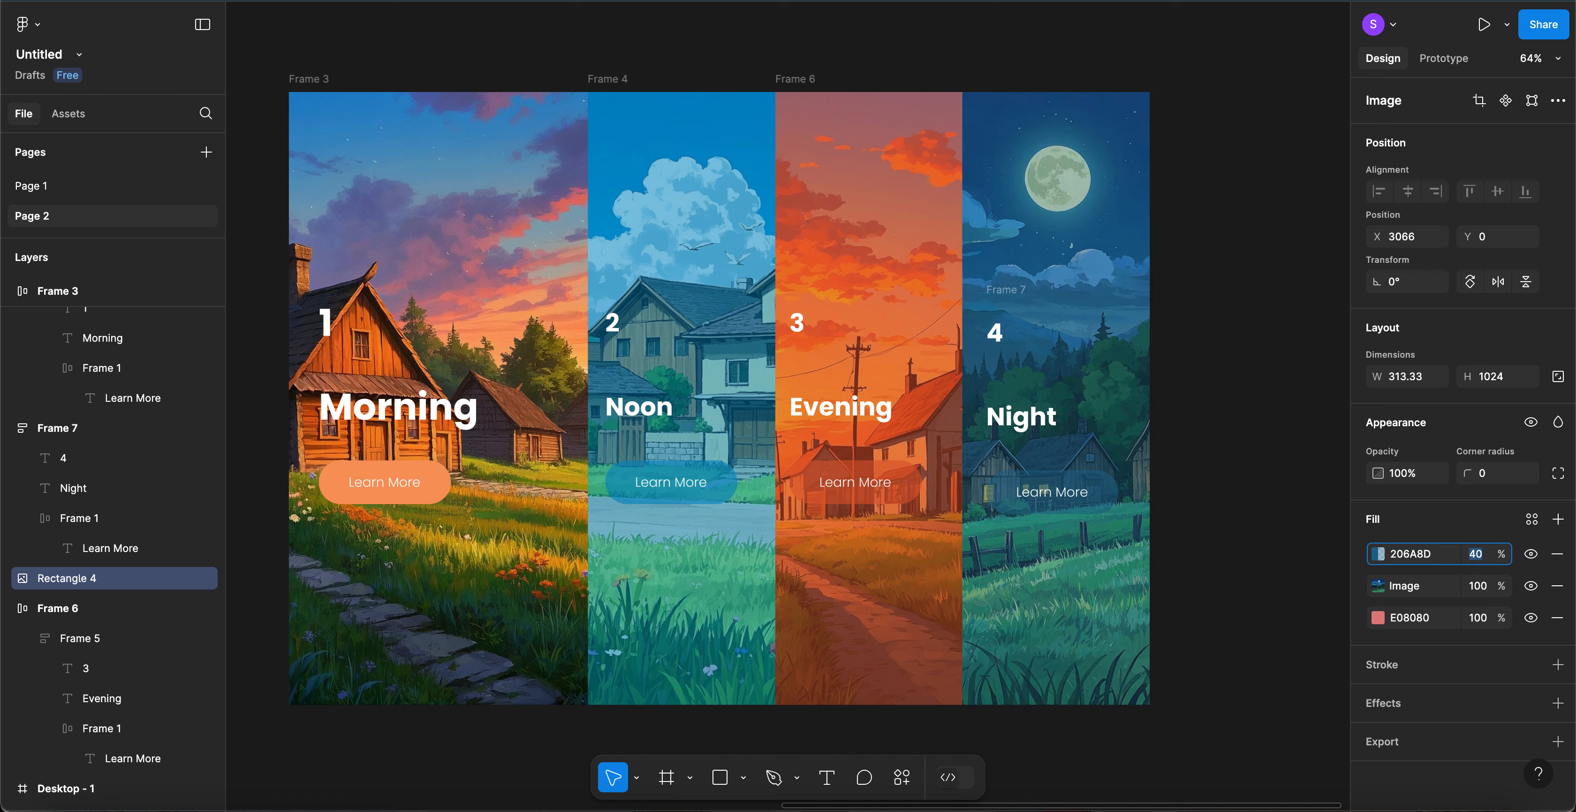
key("shift+Up")
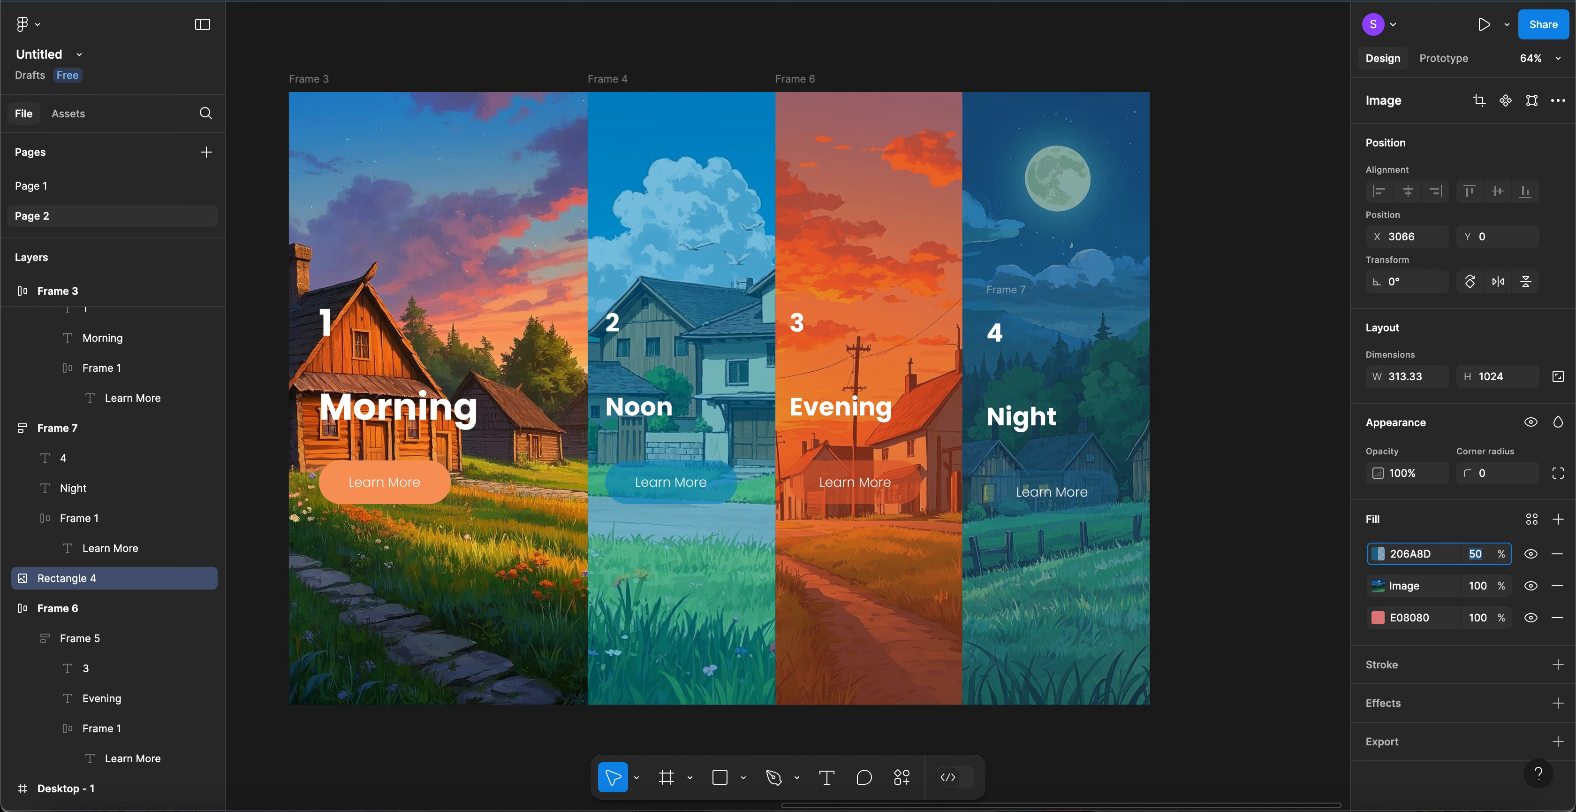
left_click(1240, 378)
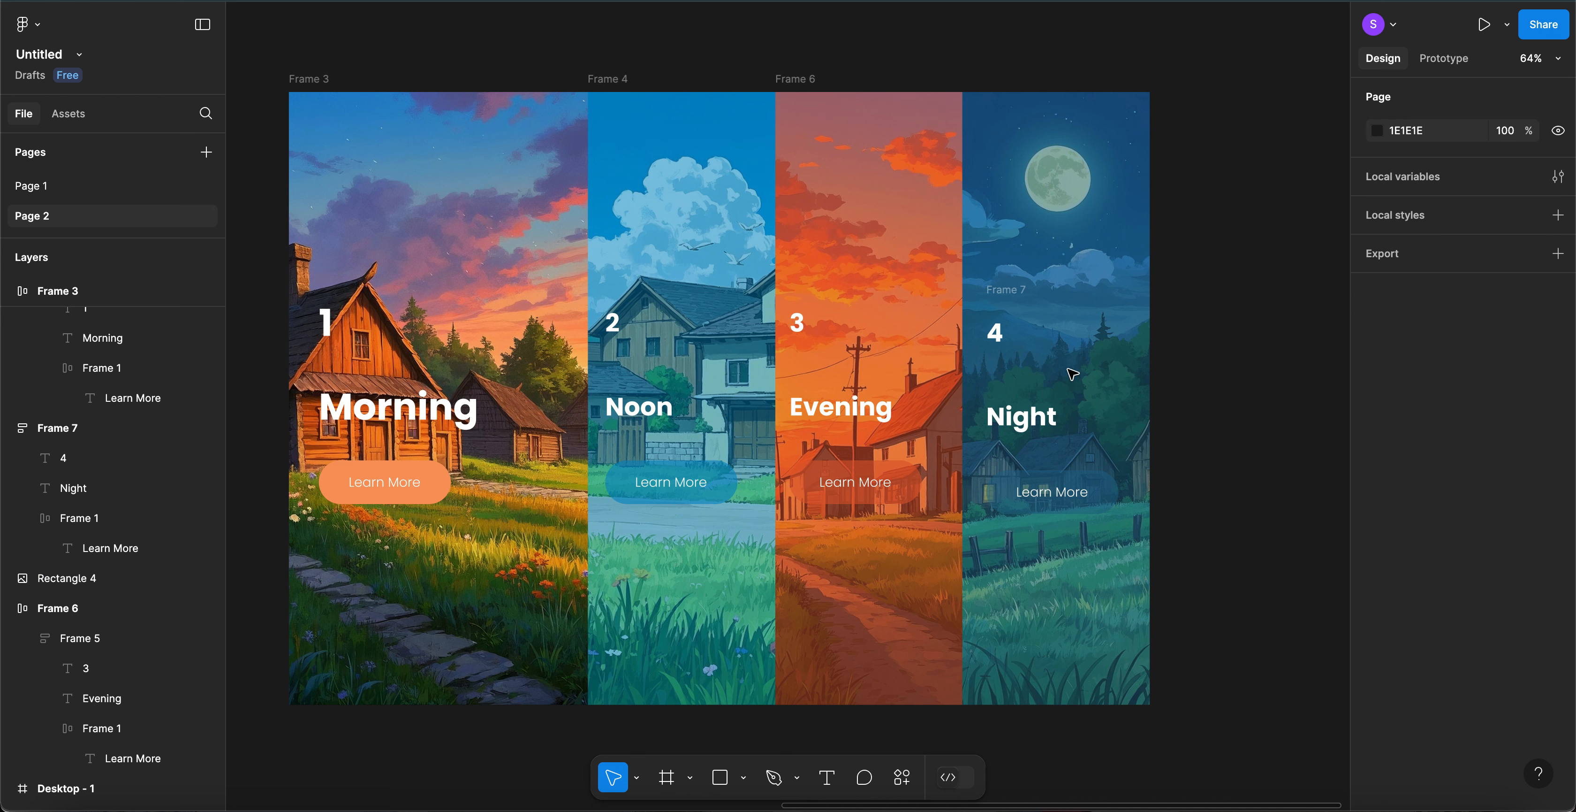
- Wrap the night text block and Rectangle 4 together into auto-layout Frame 8 with Shift+A
left_click(1014, 295)
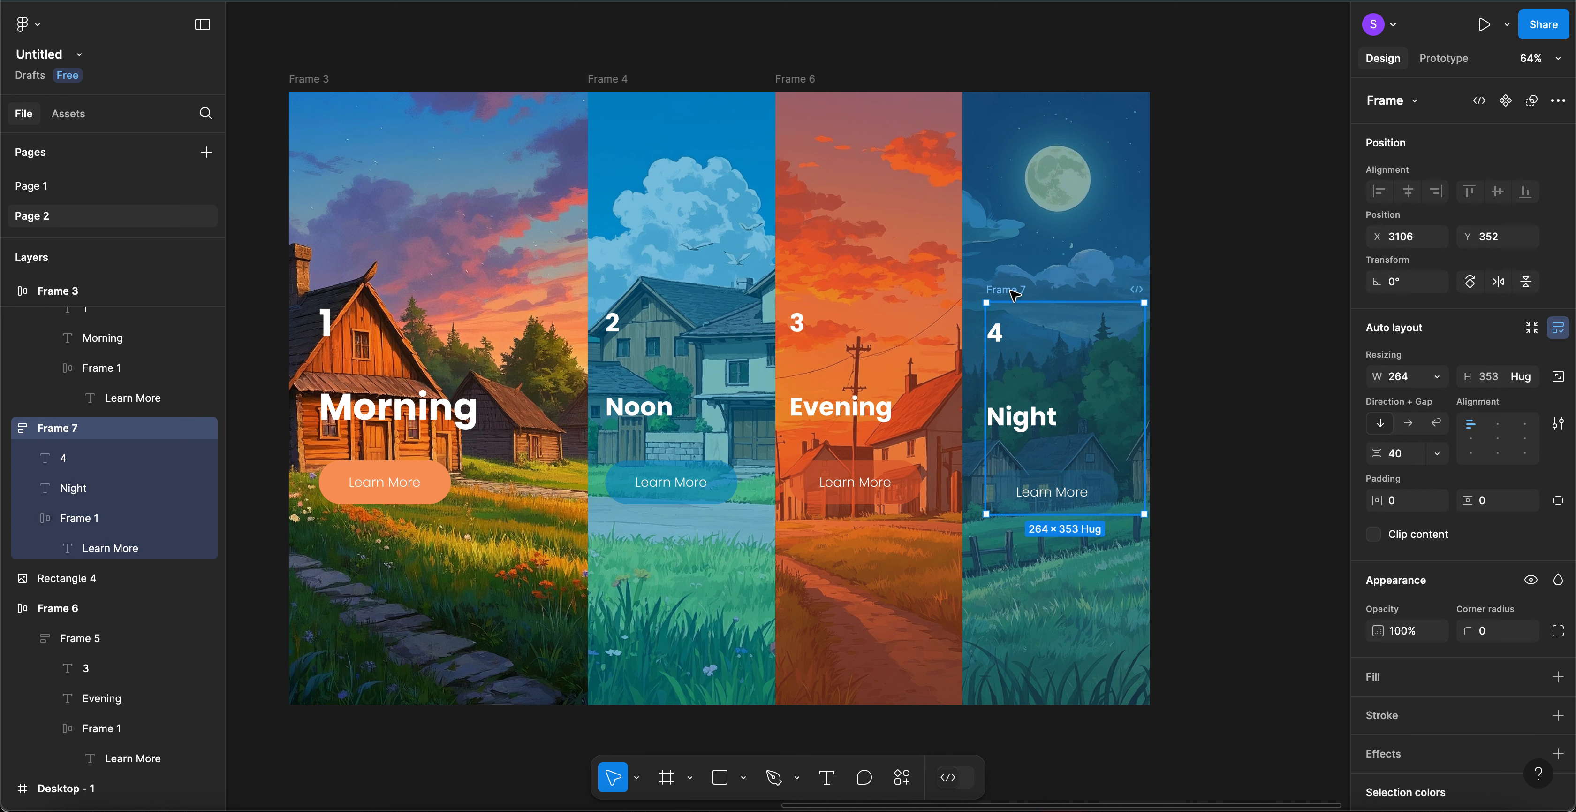
left_click(1053, 170, "shift")
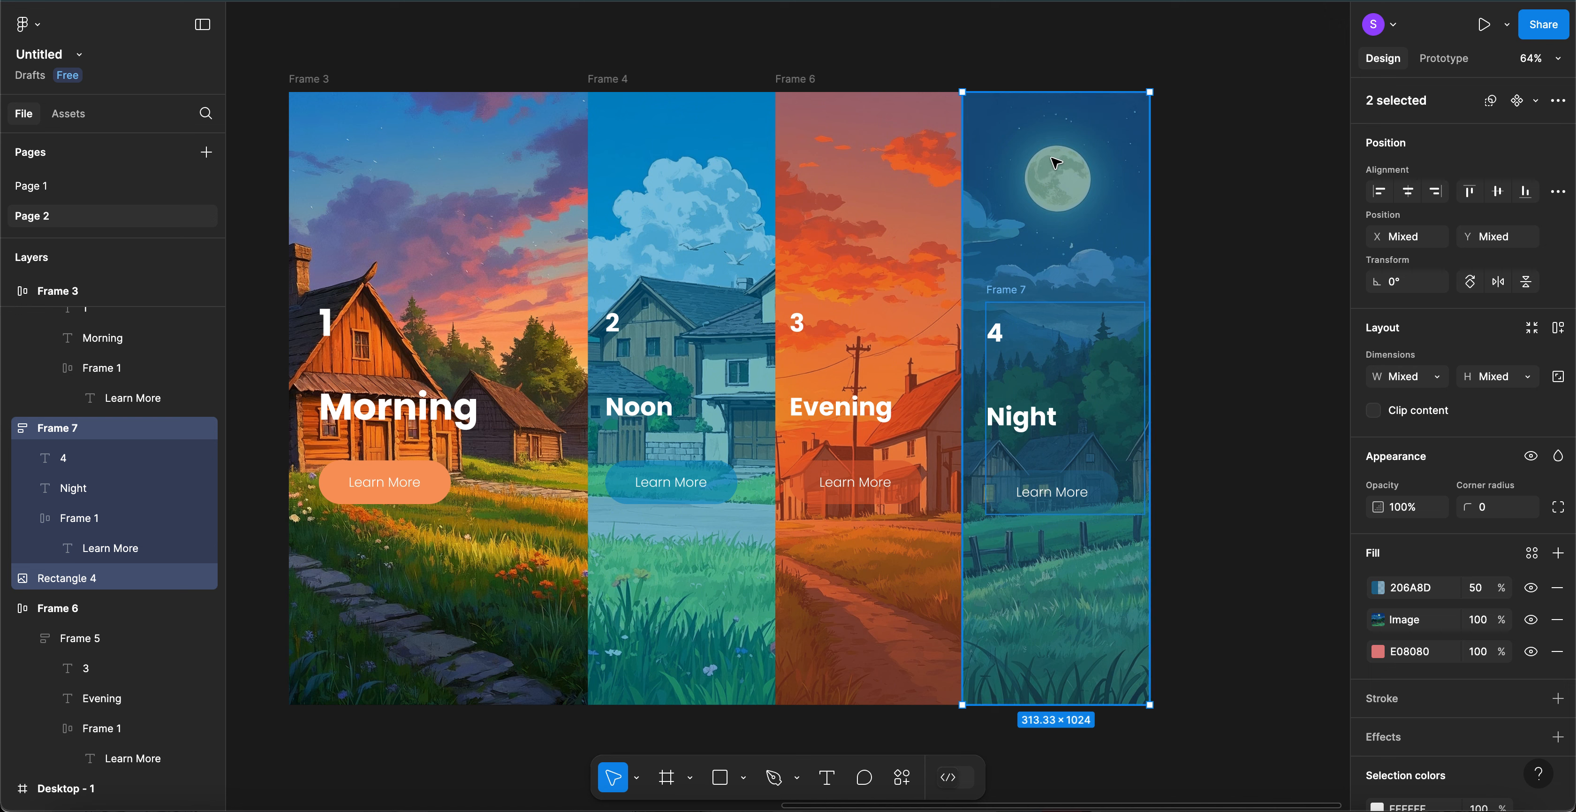
key("shift+a")
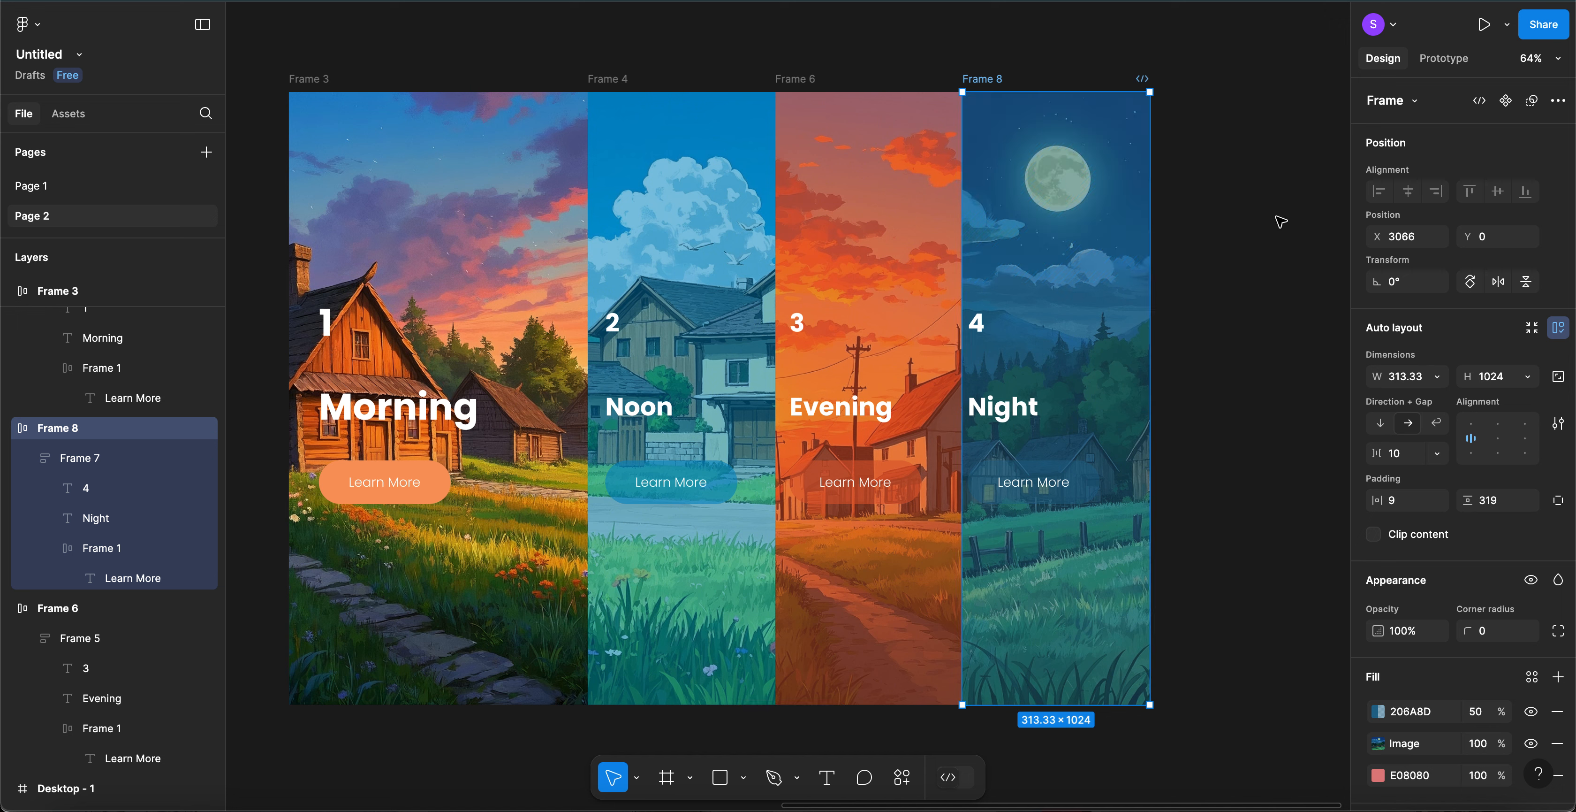
key("Escape")
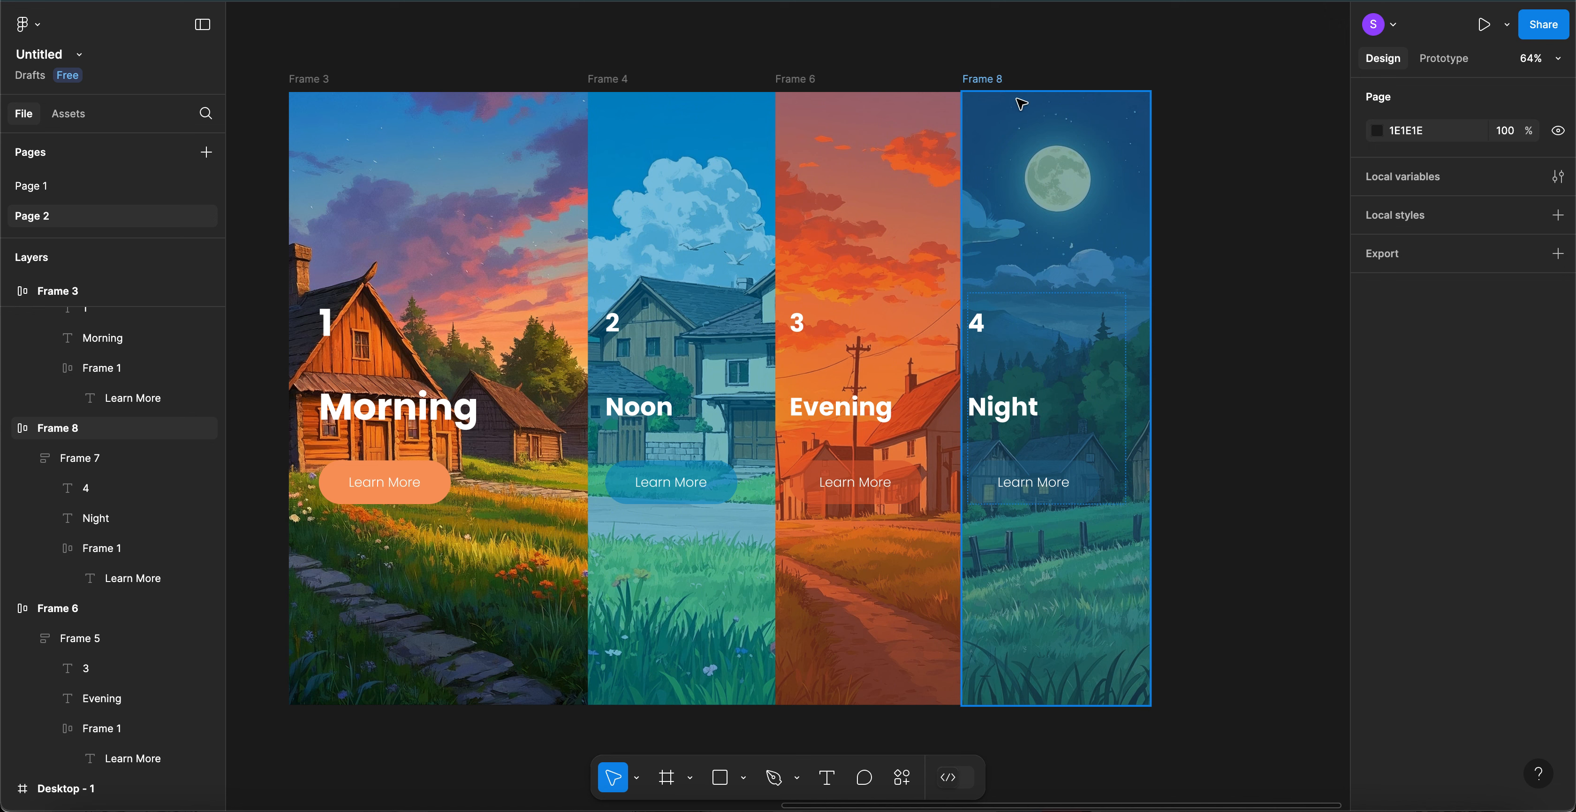
left_click(1092, 181)
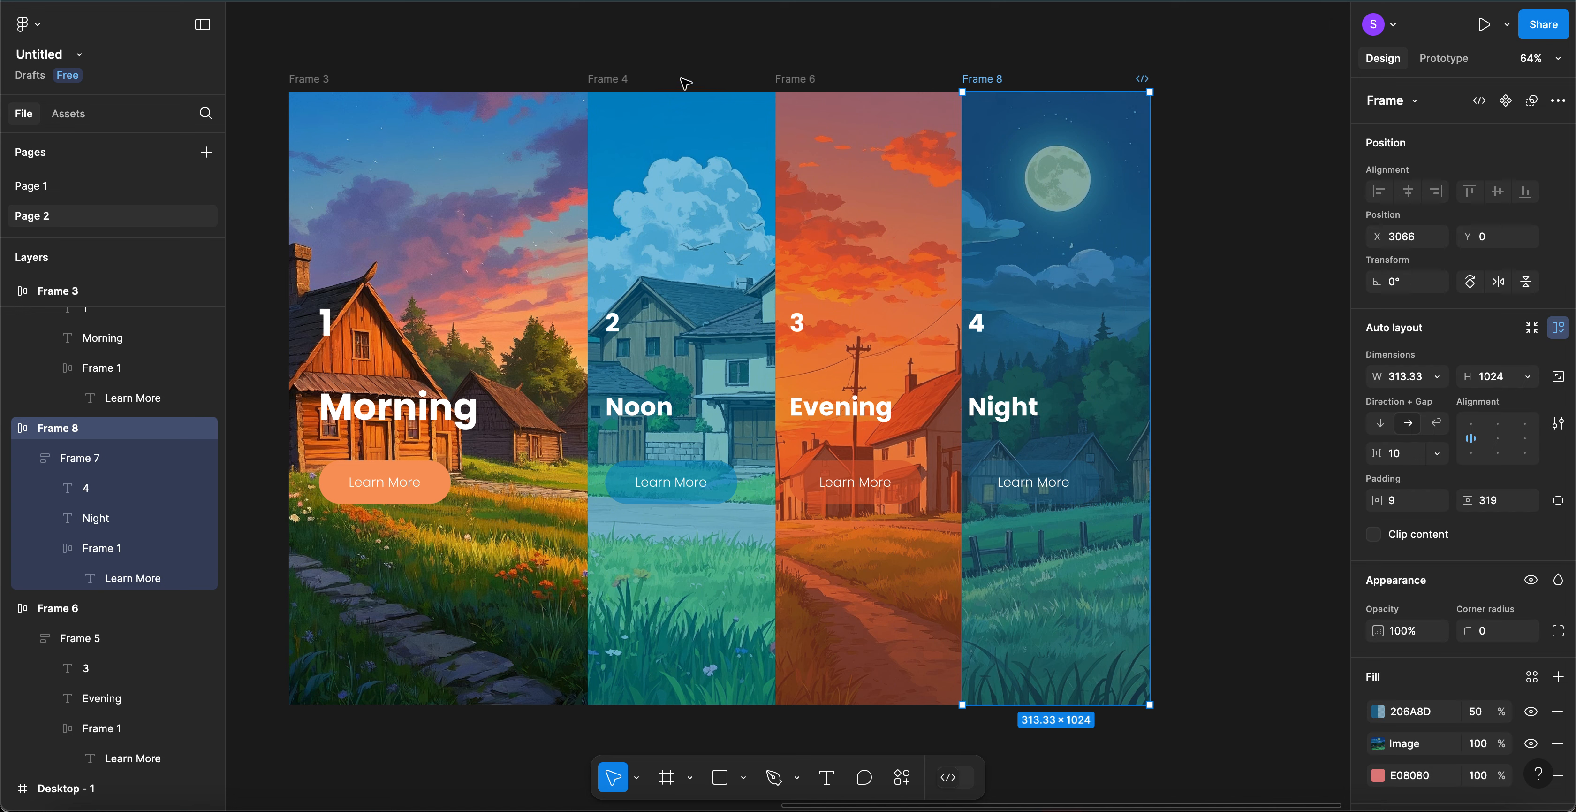
- Set horizontal padding to 30 on Frame 4, Frame 6 and Frame 8
left_click(612, 93)
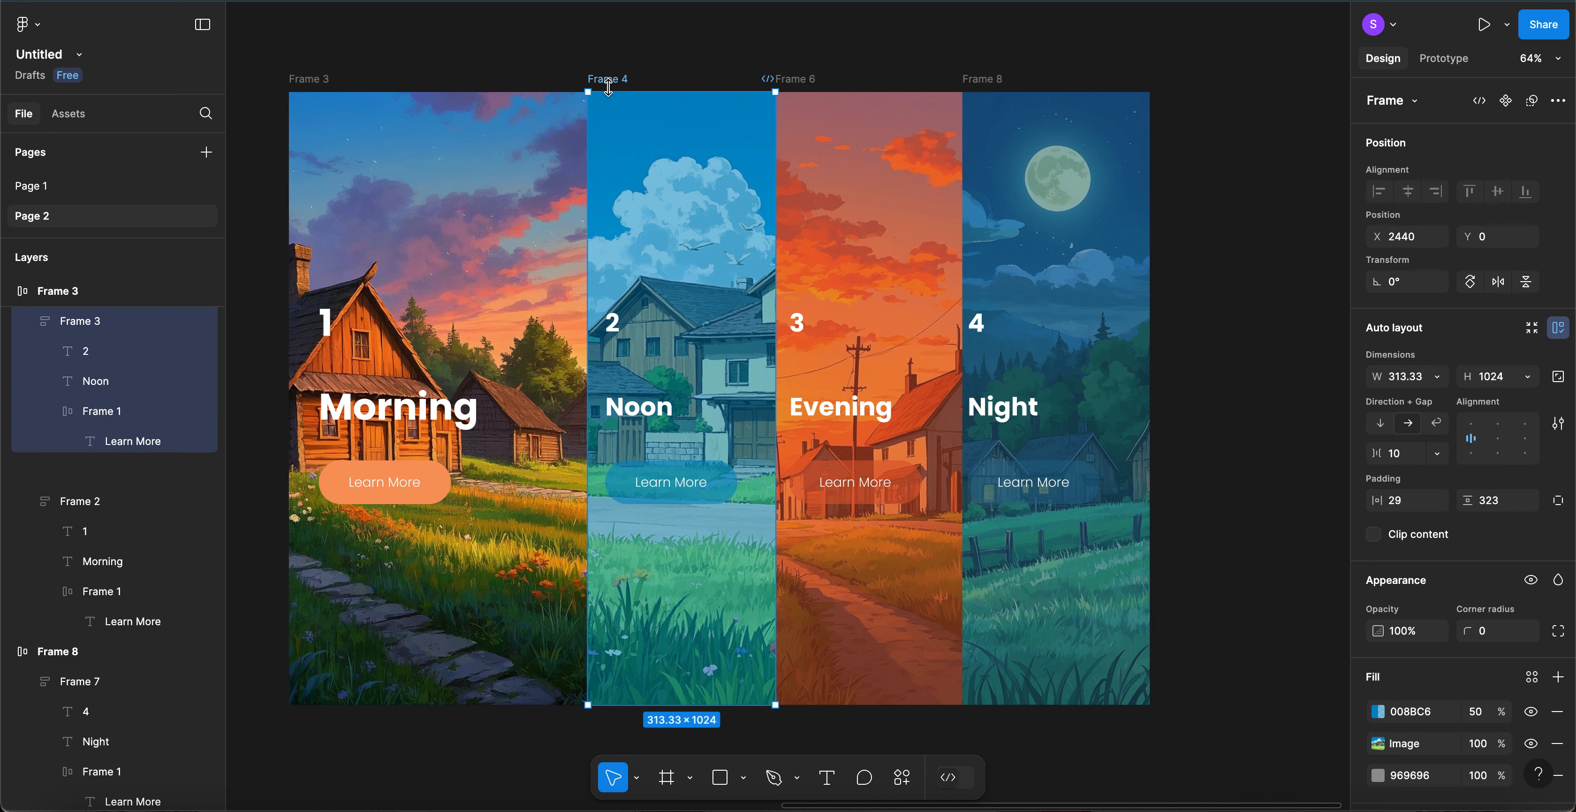
left_click(1406, 508)
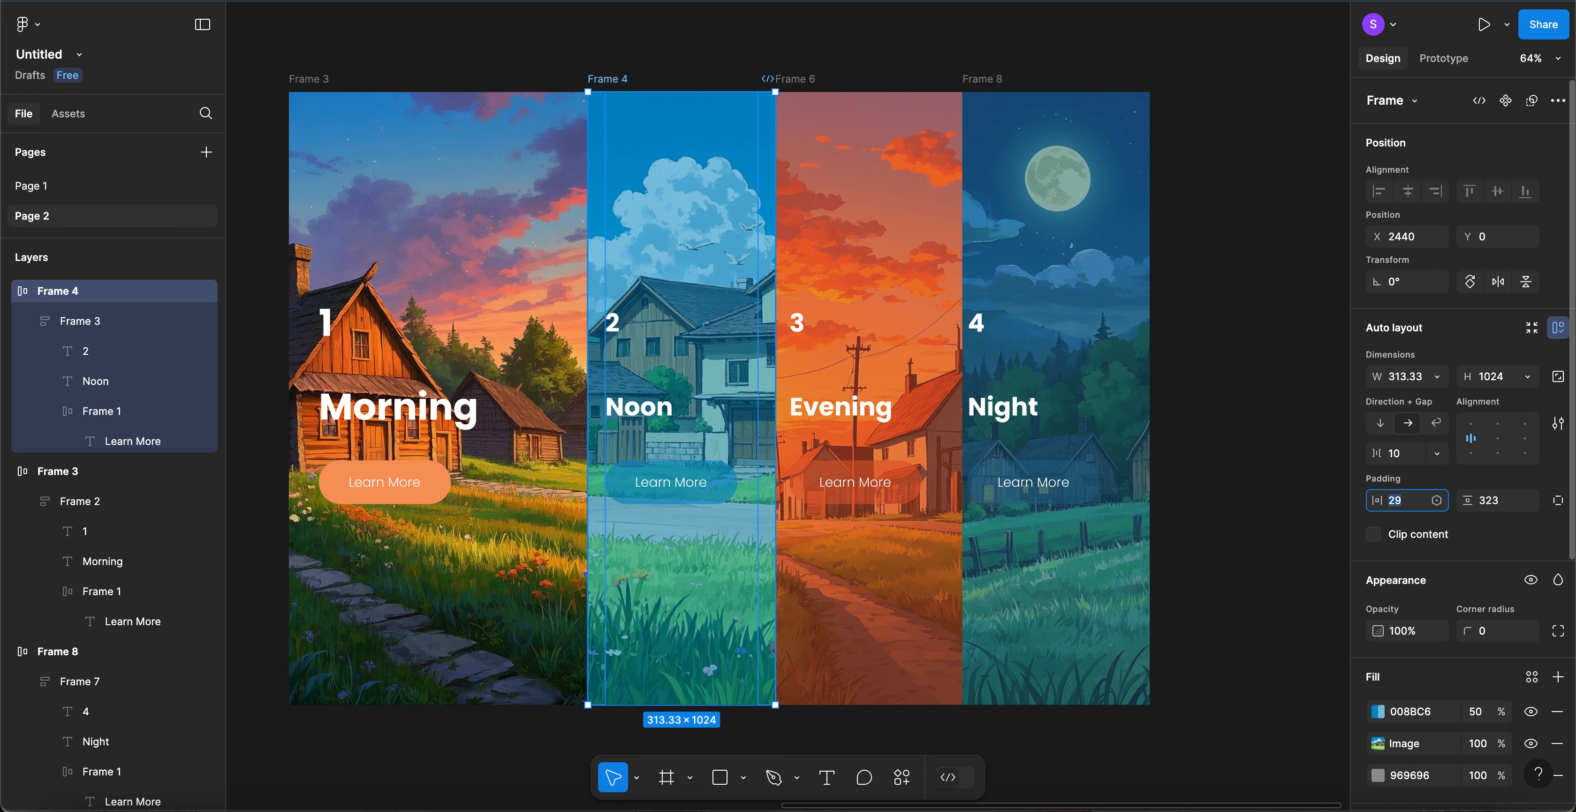
key("Up")
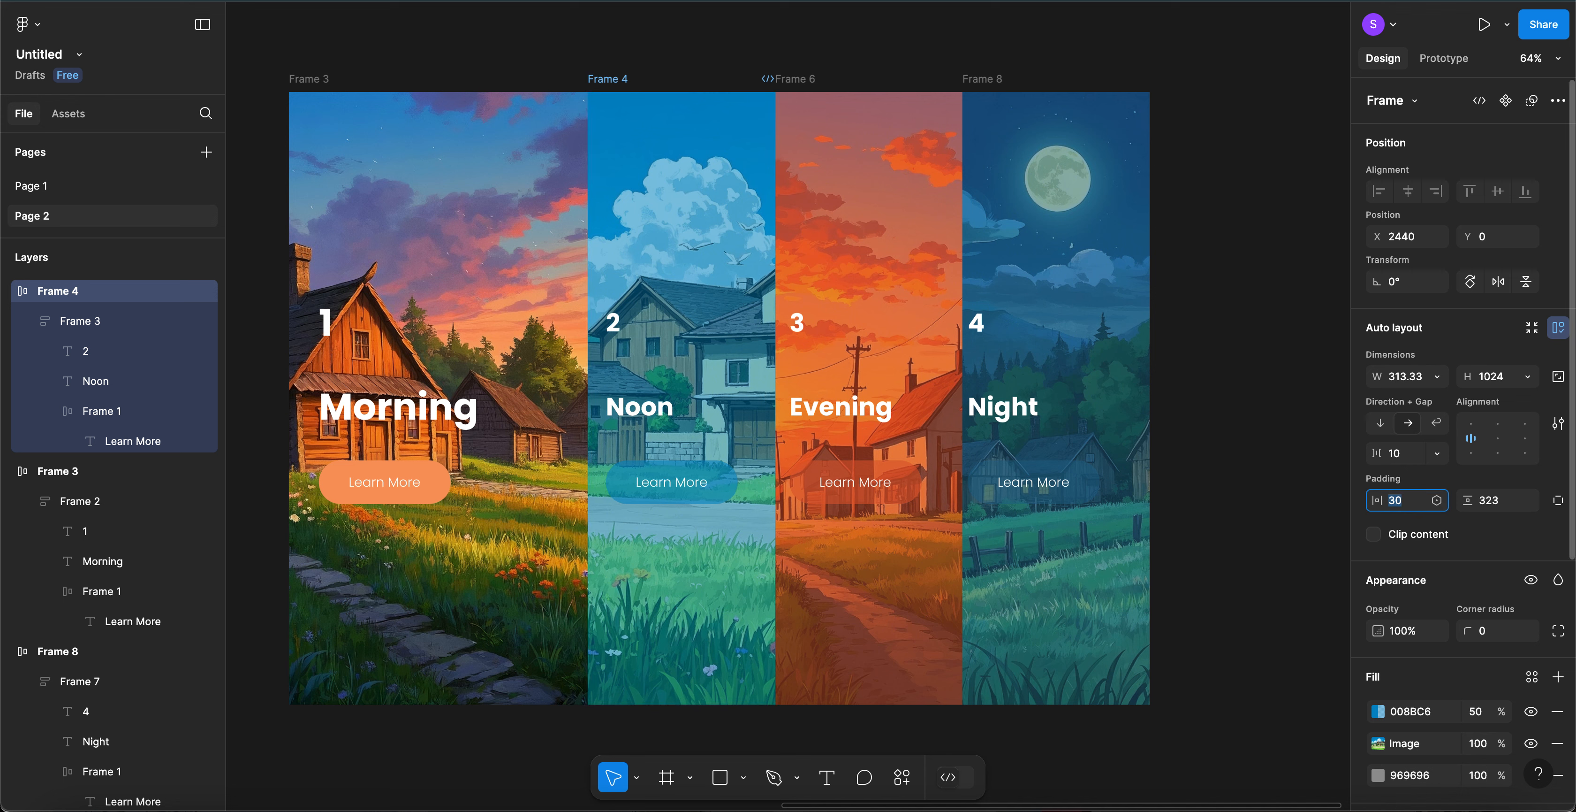
left_click(810, 82)
left_click(1399, 506)
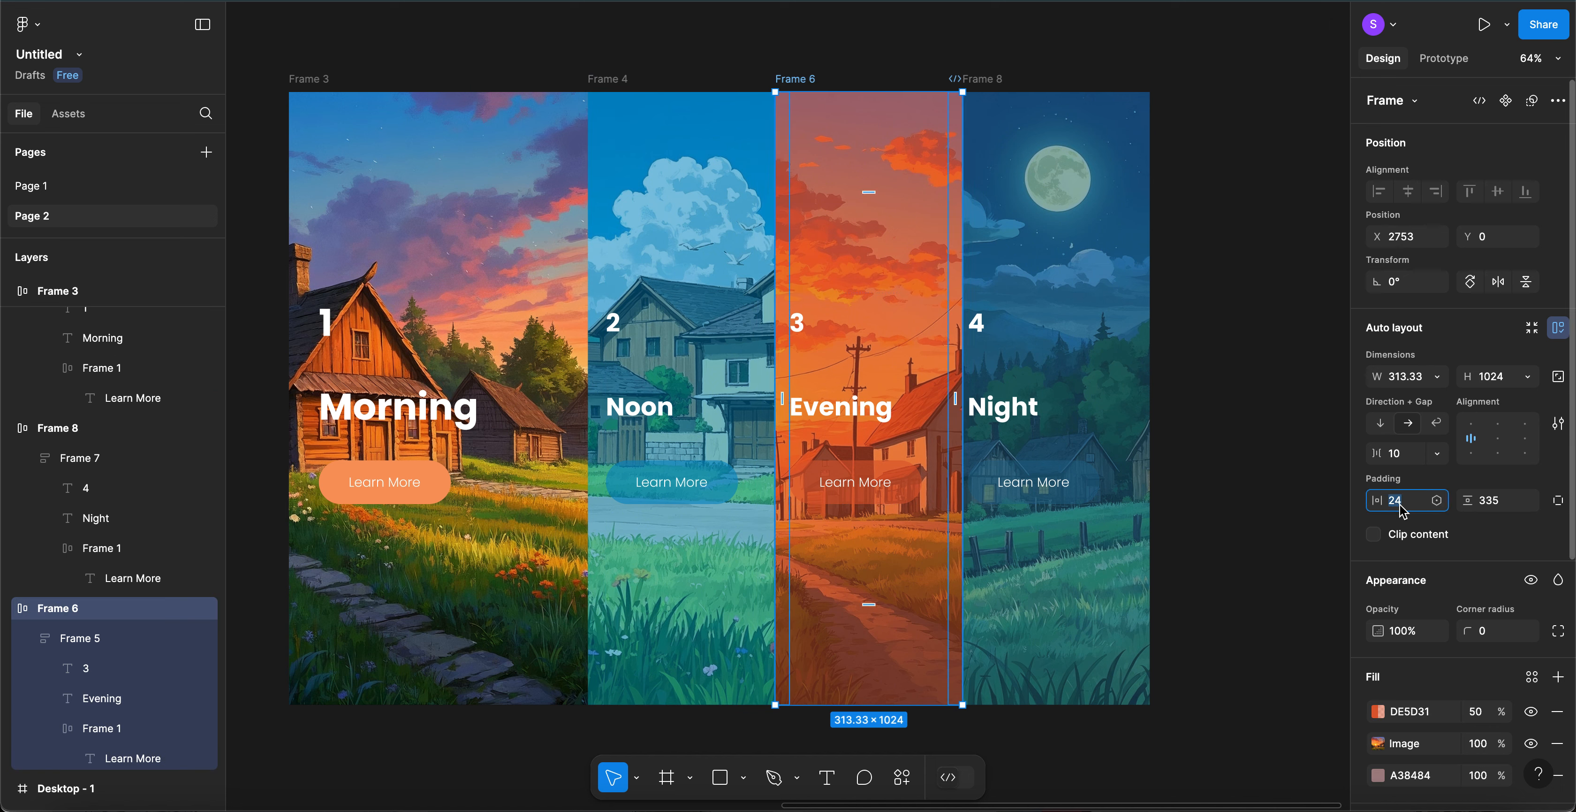
type("30")
key("Return")
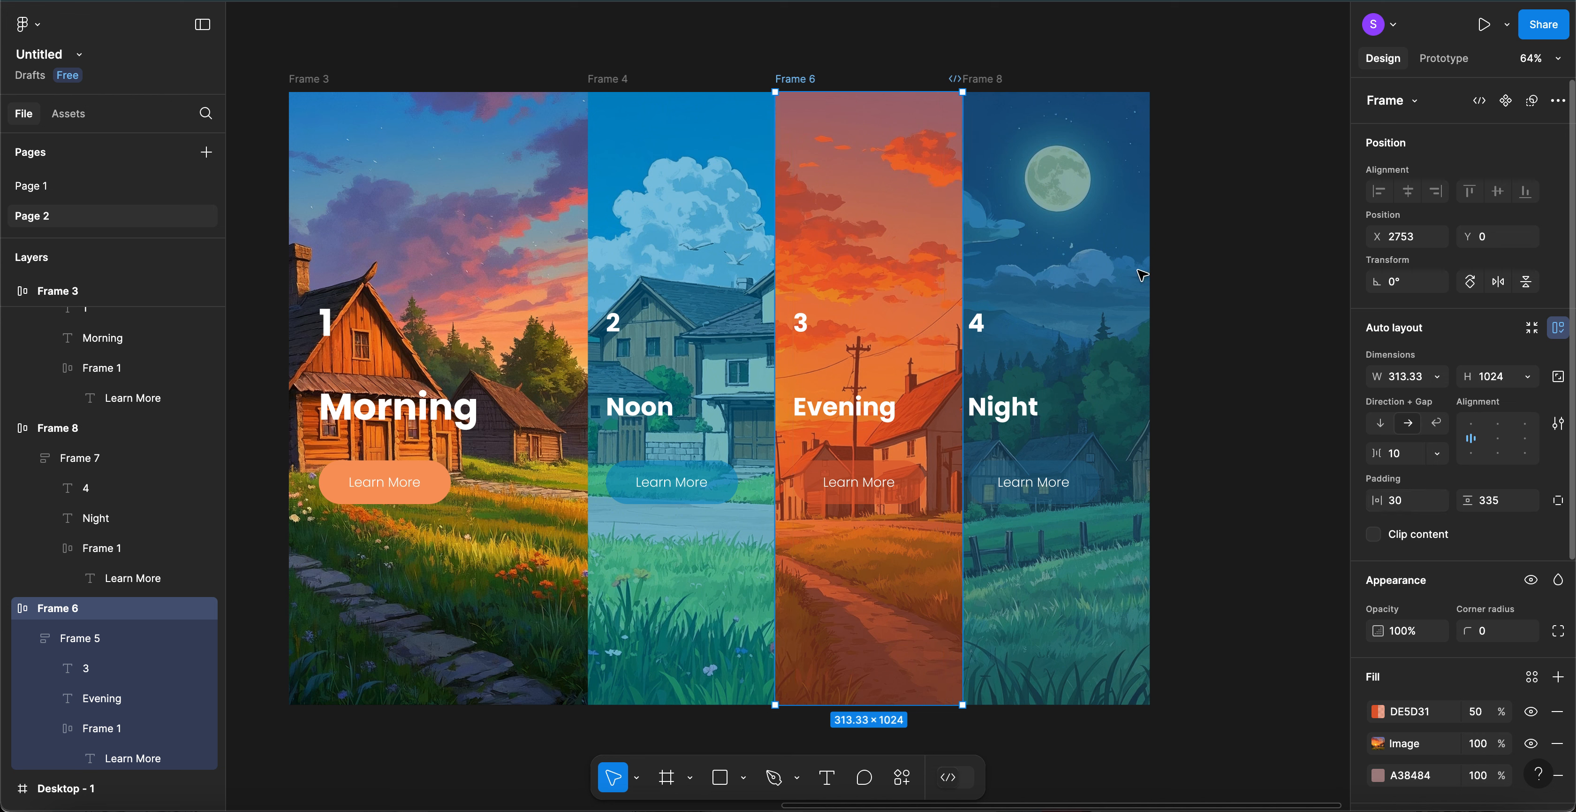
left_click(999, 84)
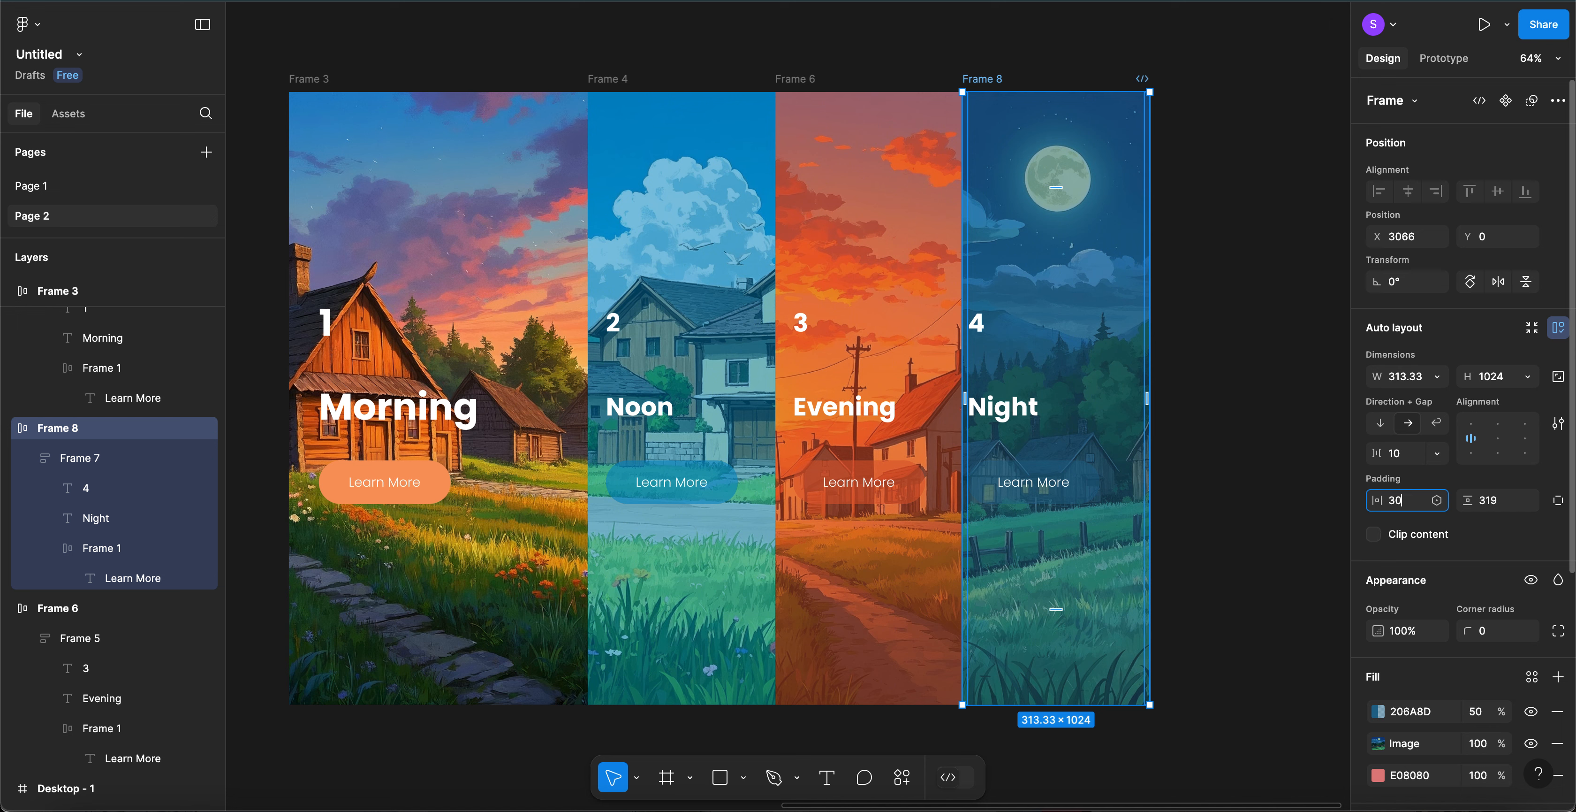
key("Return")
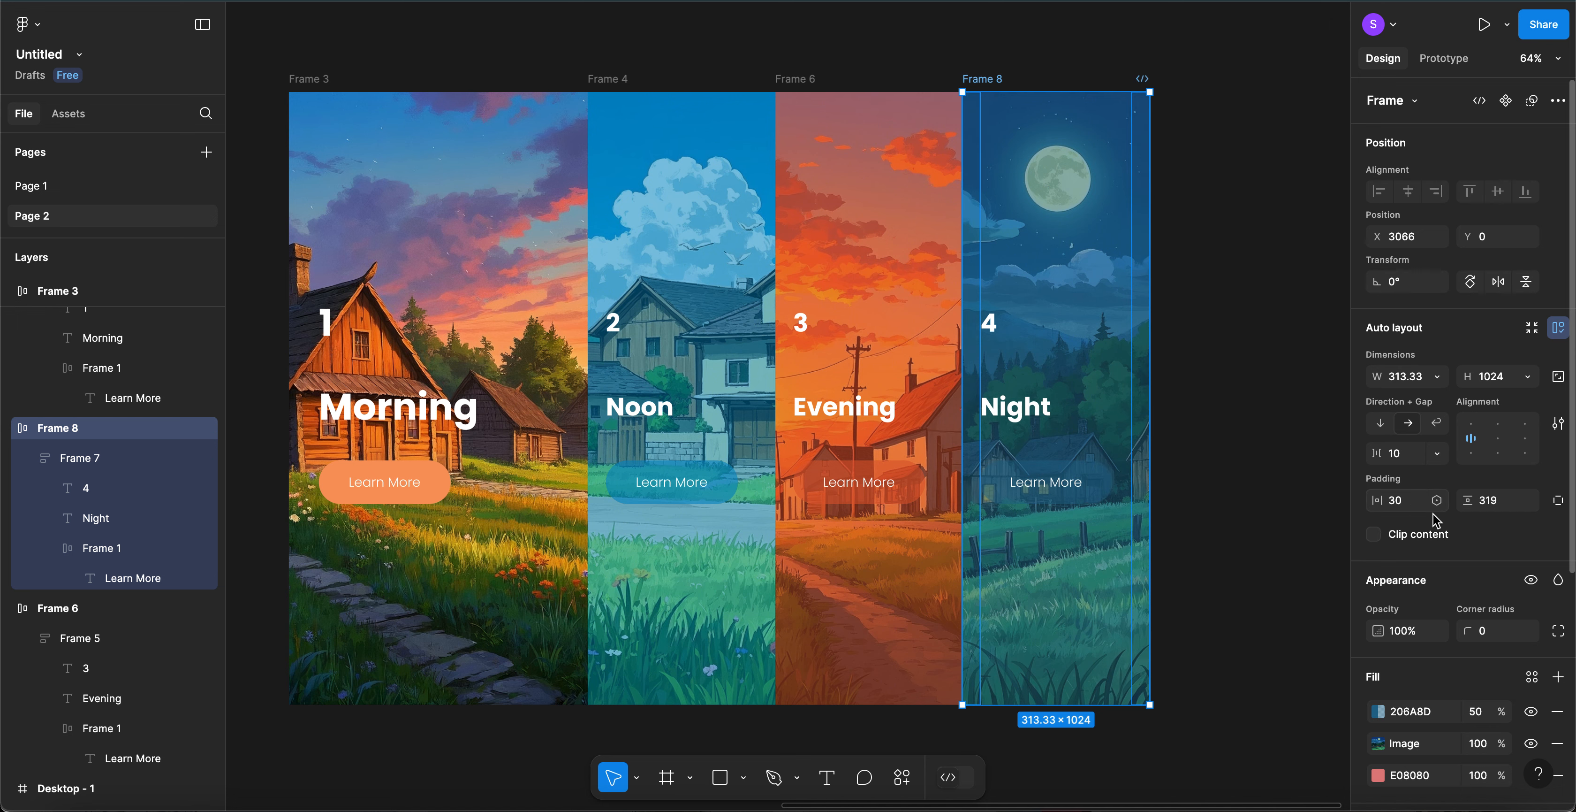
left_click(1268, 448)
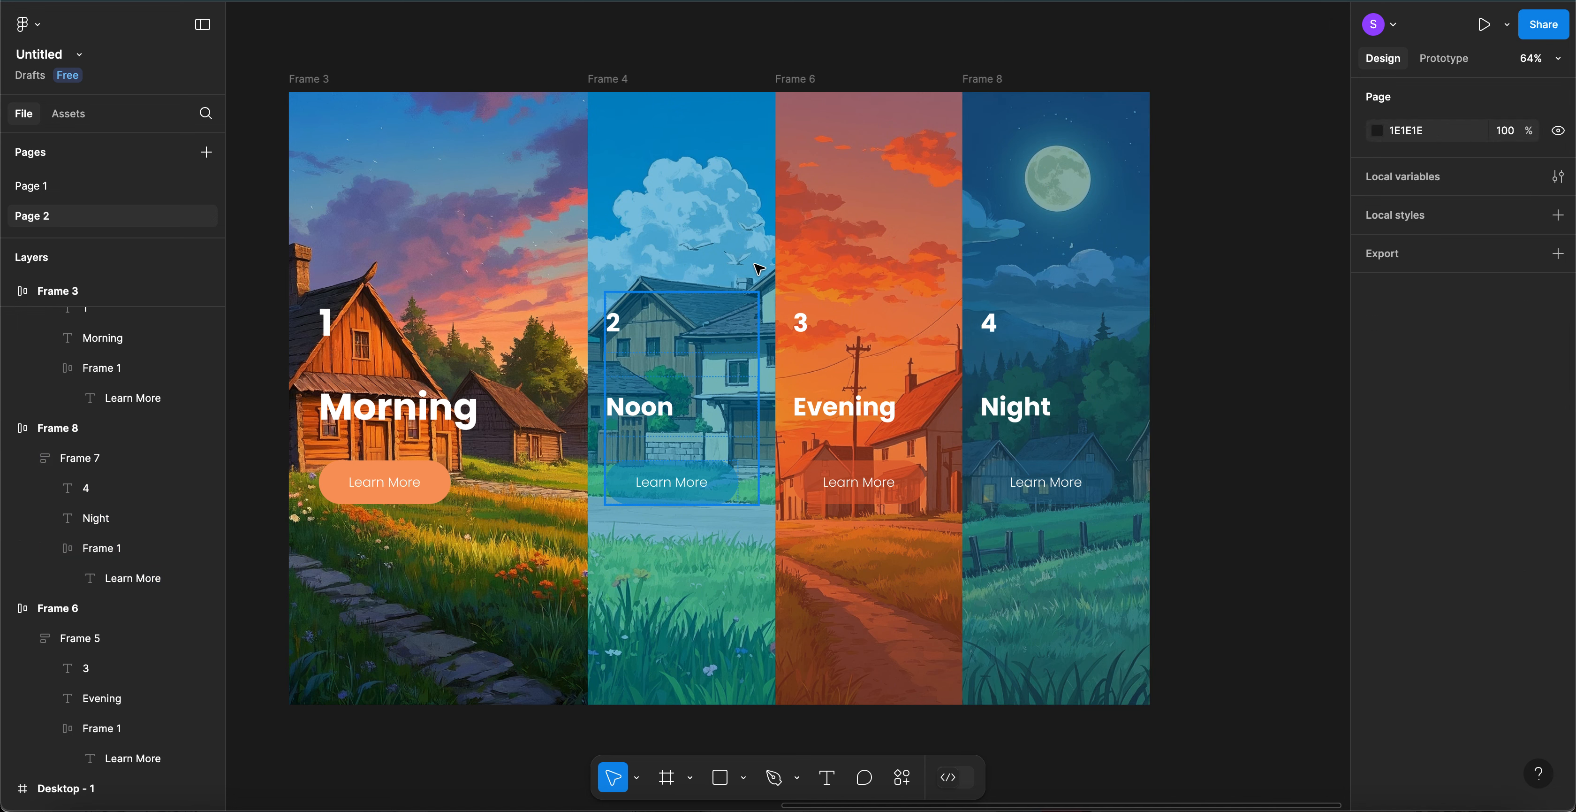
- Zoom out and marquee-select the four time-of-day panels to check them, then deselect
scroll(754, 269, "down", 2)
scroll(754, 270, "up", 2)
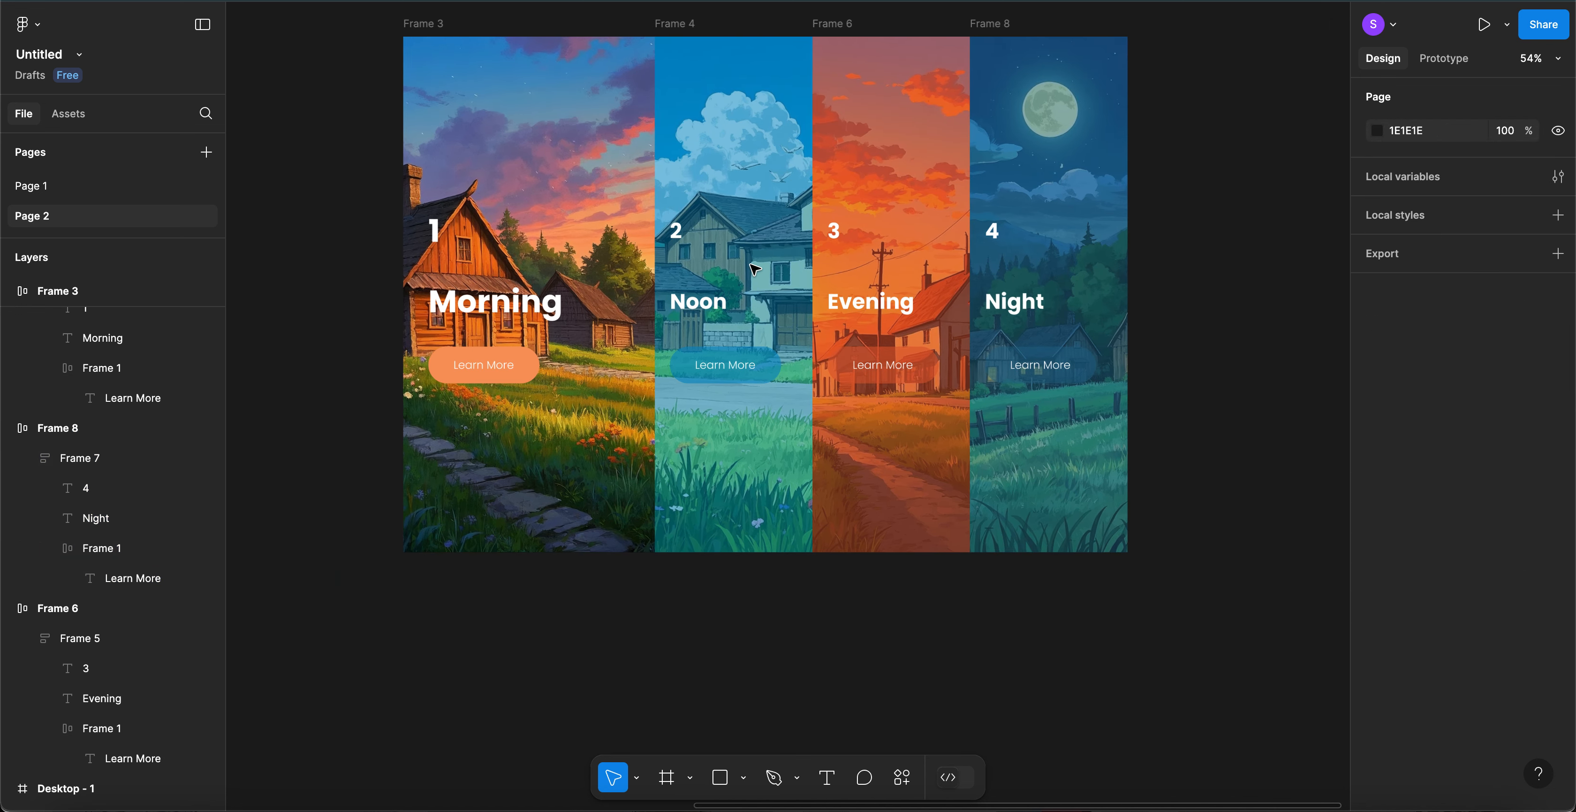
scroll(754, 269, "down", 1)
scroll(754, 269, "up", 1)
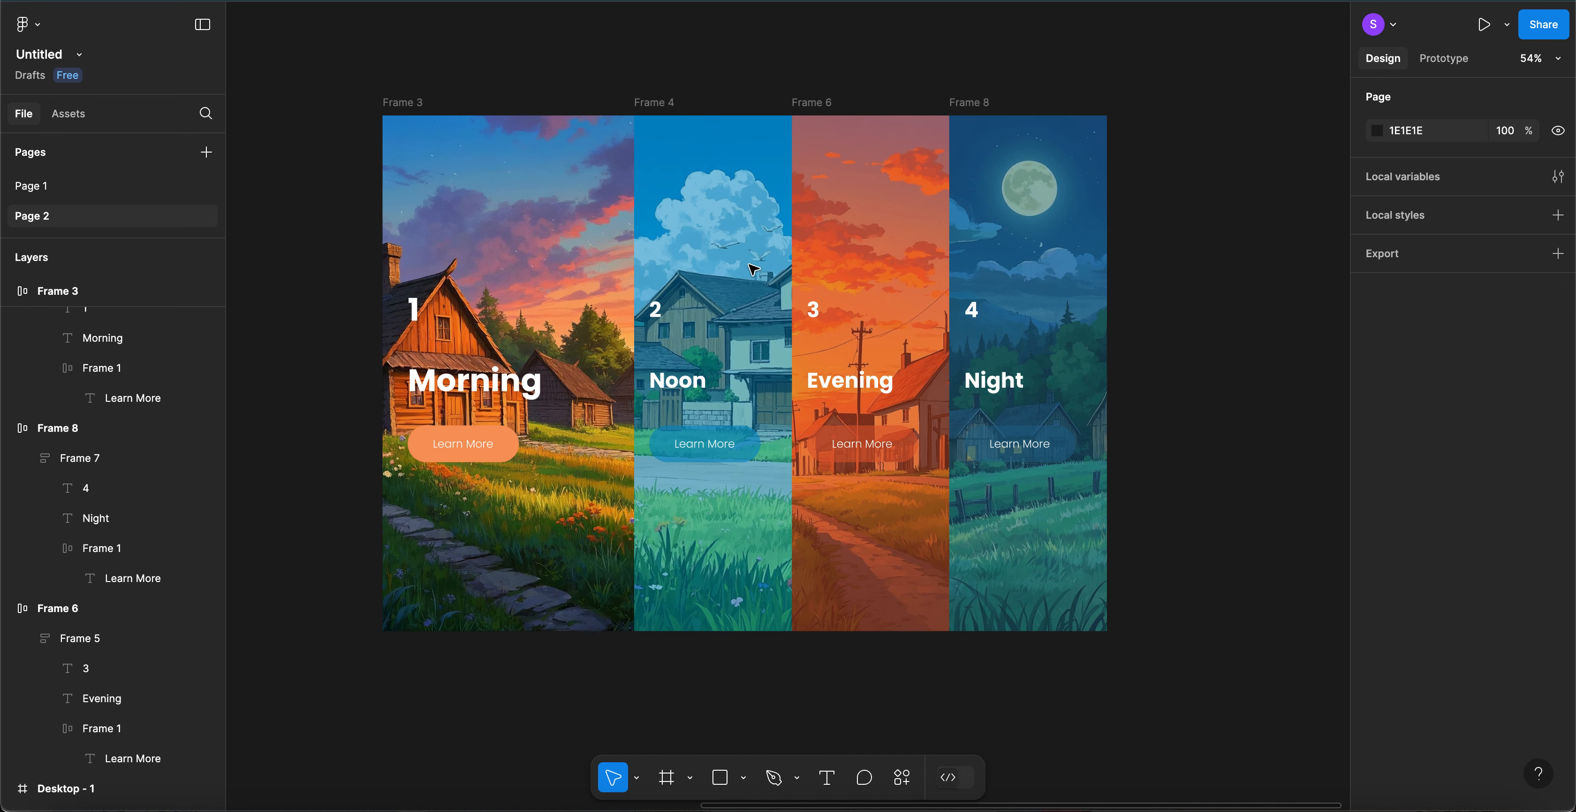
scroll(755, 269, "down", 3)
scroll(754, 269, "up", 1)
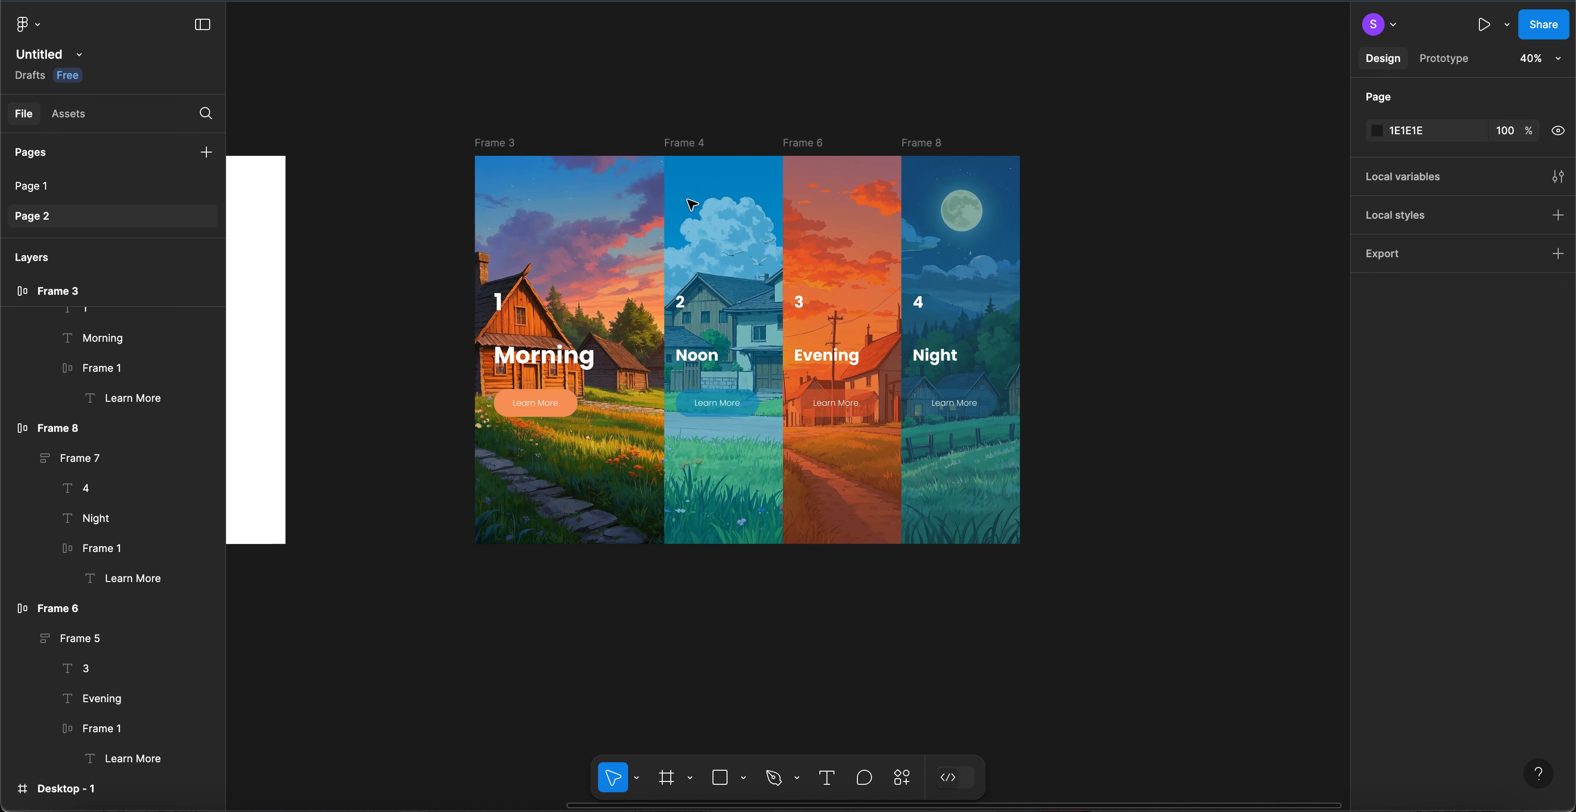
left_click_drag(428, 103, 1069, 537)
left_click_drag(1095, 590, 1096, 593)
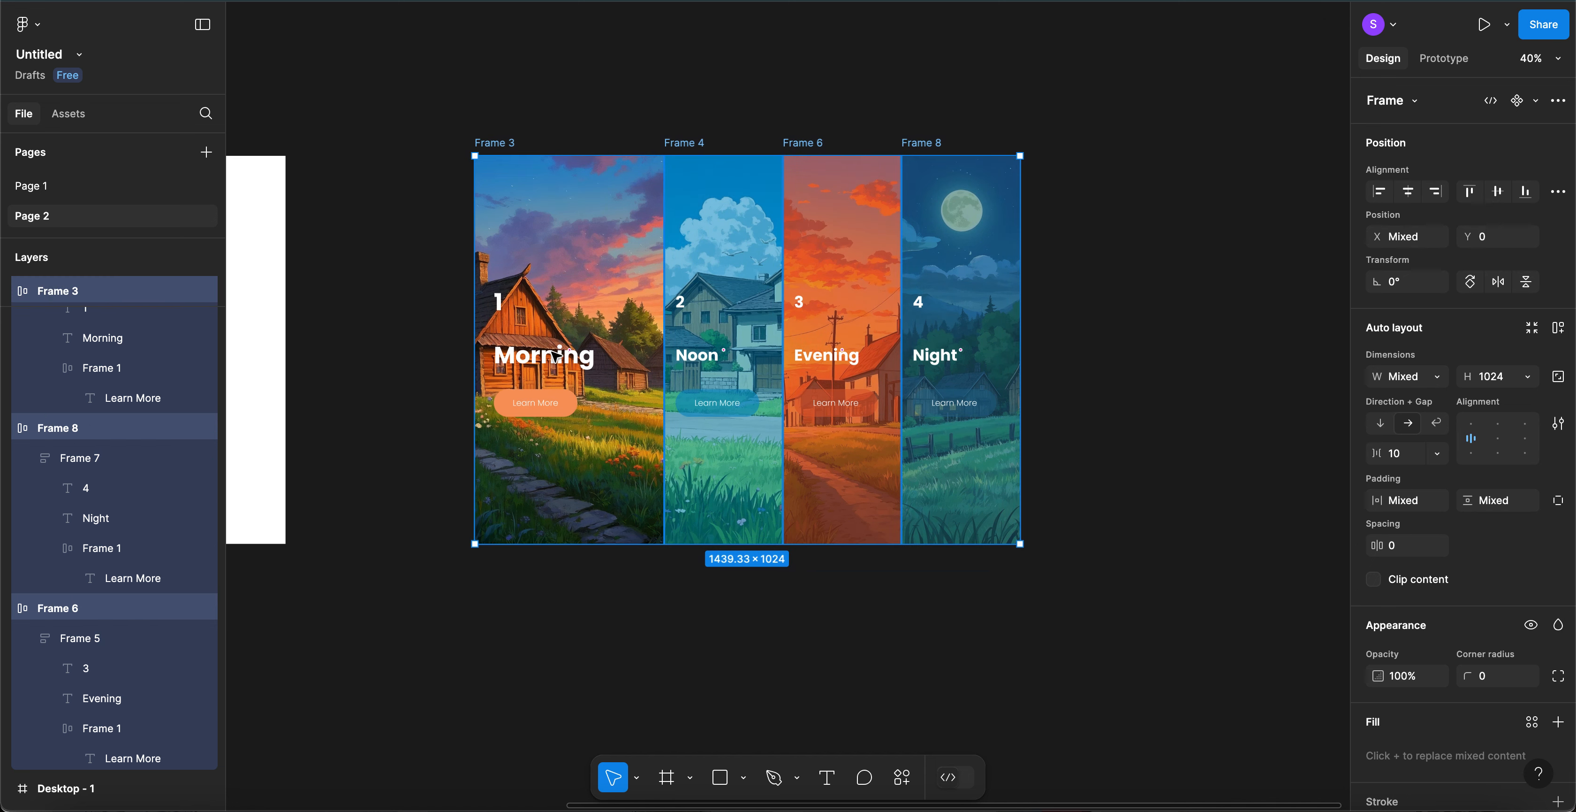
key("Escape")
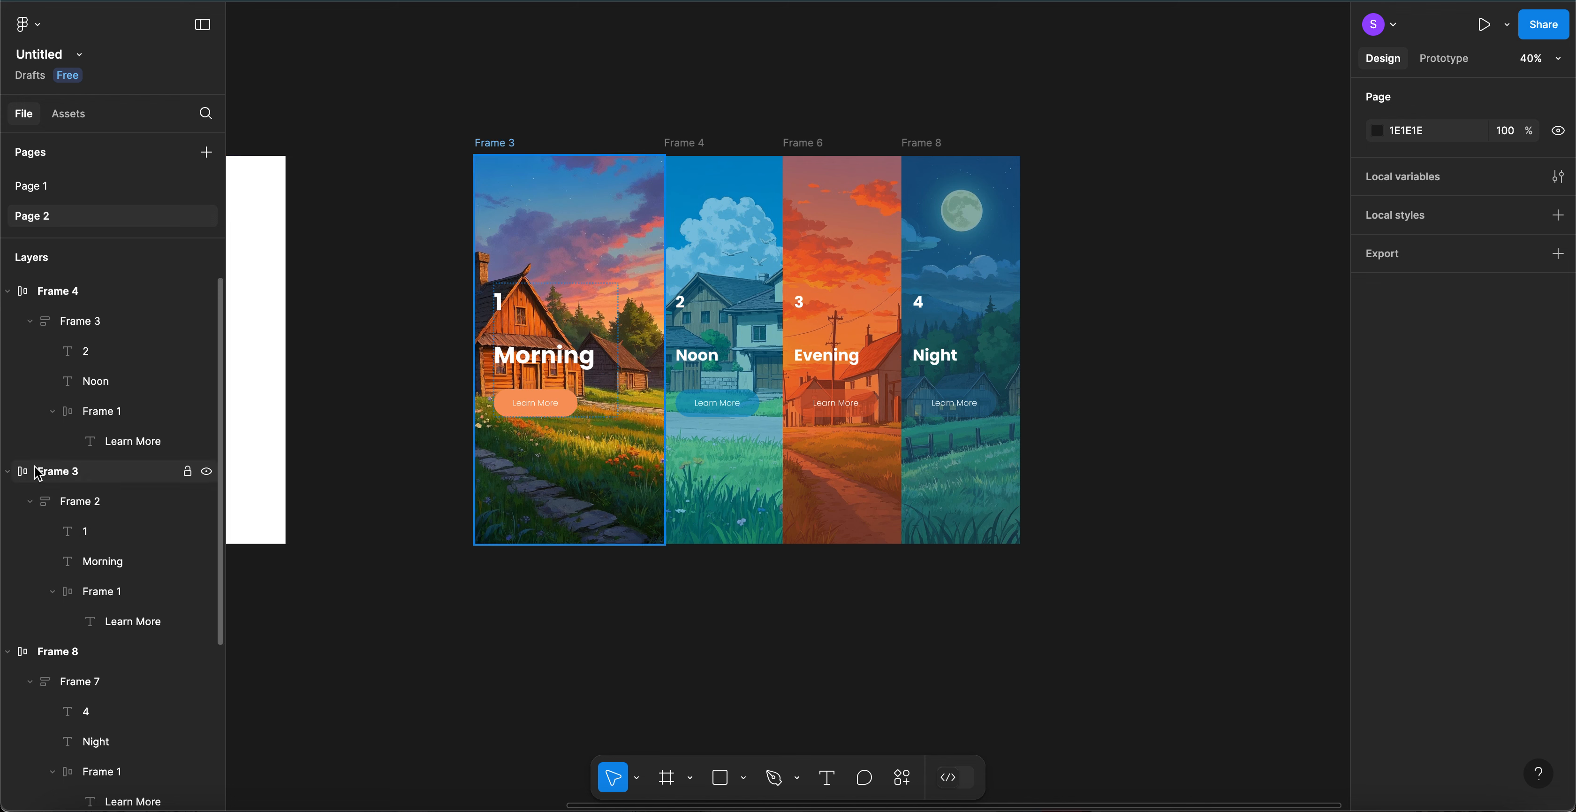
- Collapse Frame 3, Frame 8, Frame 4 and Frame 6 in the Layers panel
left_click(74, 506)
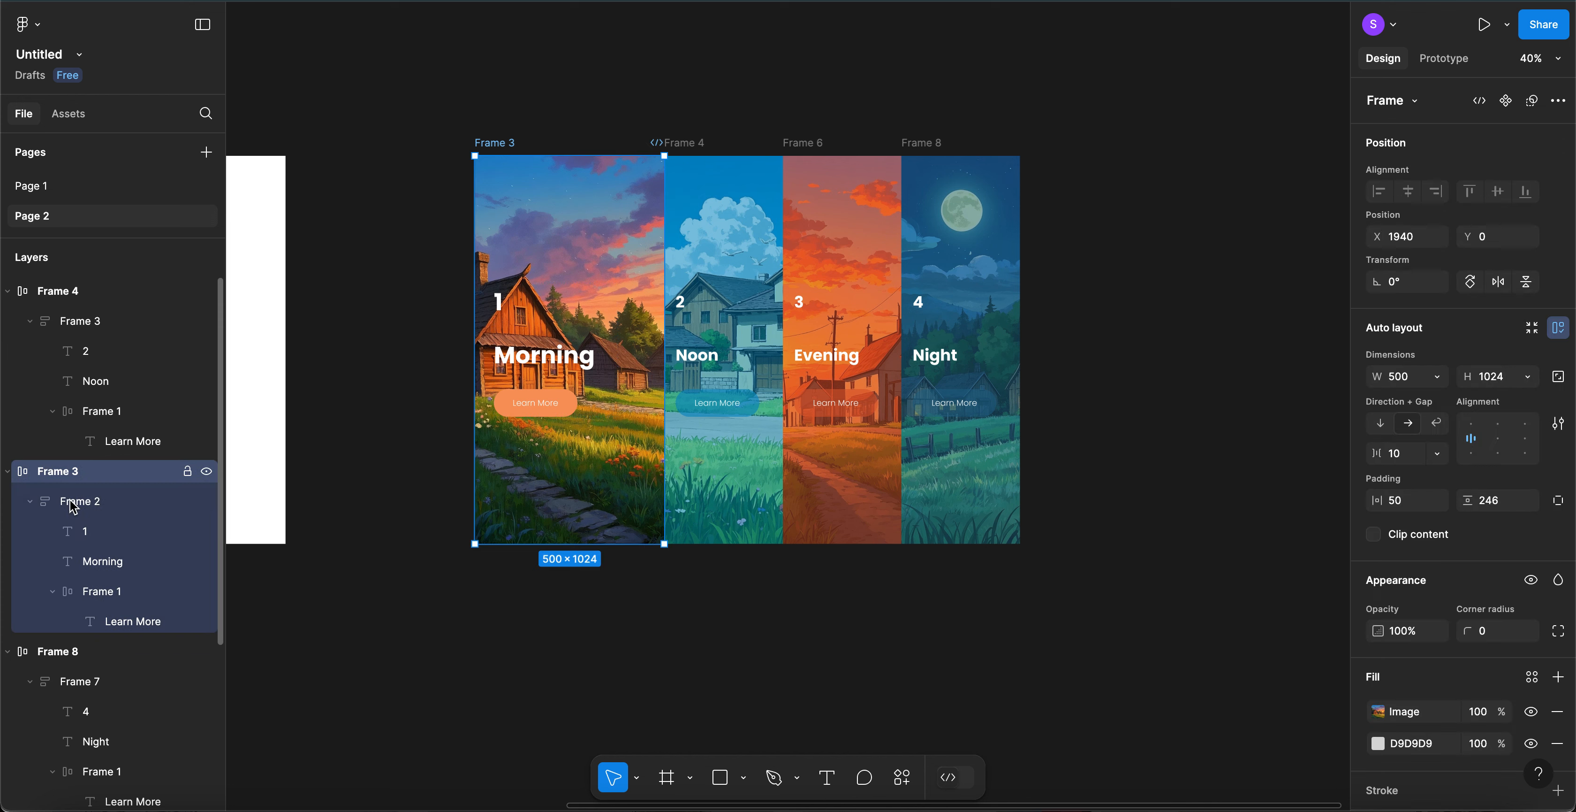
left_click(7, 470)
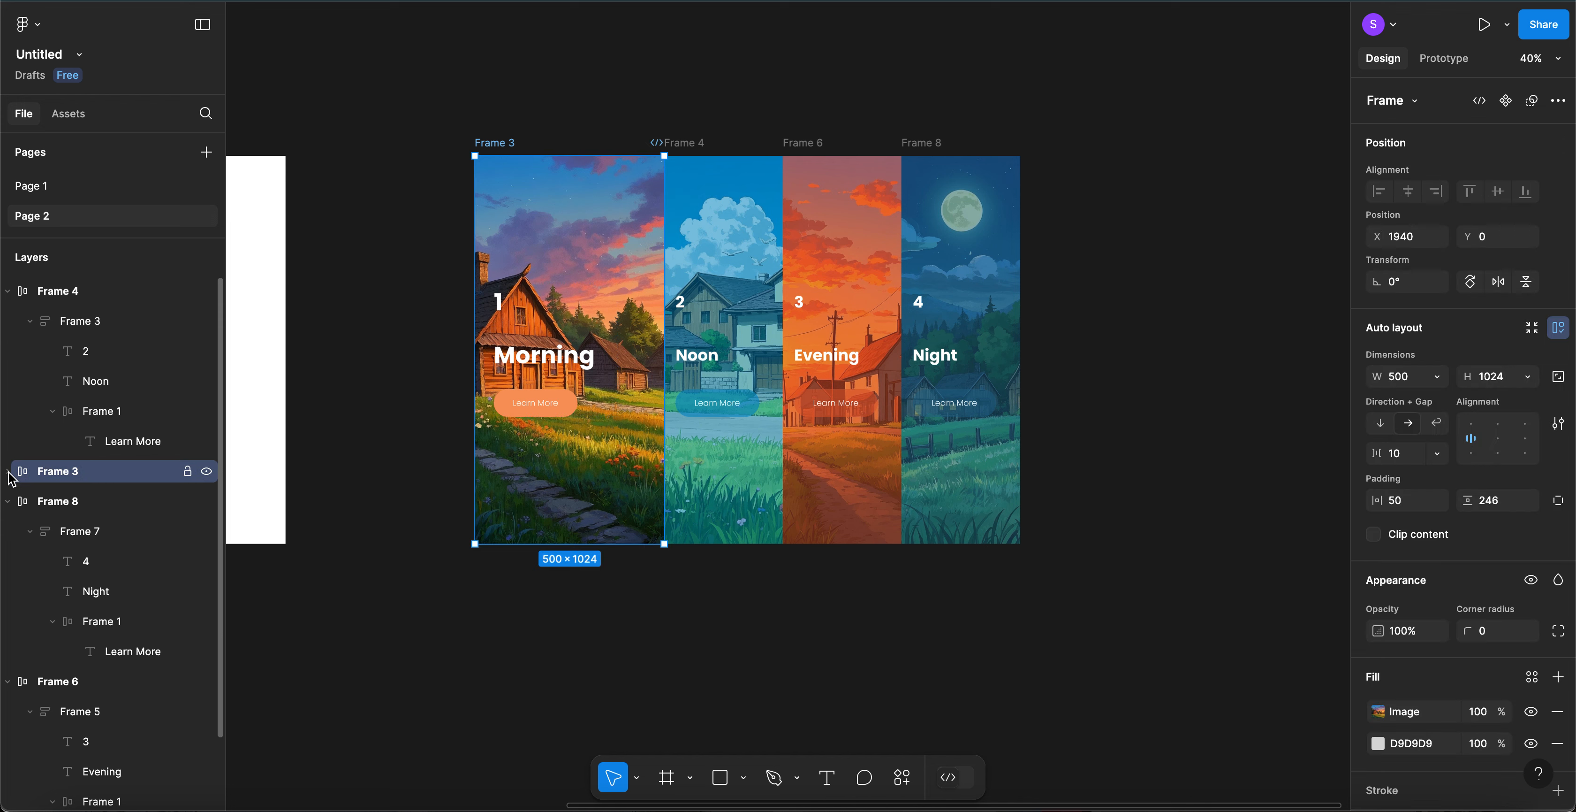
left_click(9, 503)
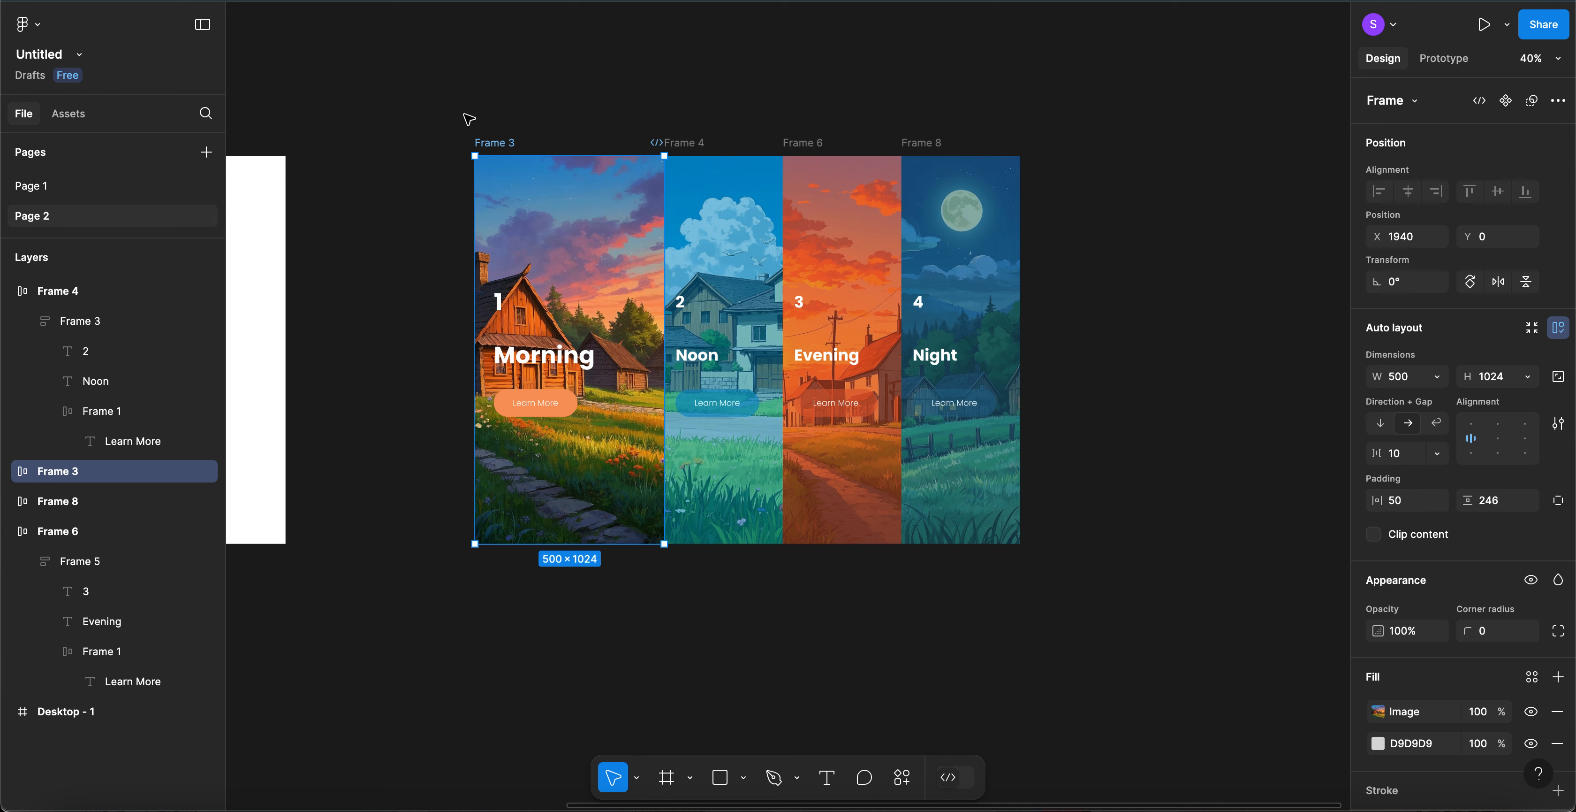
left_click(9, 291)
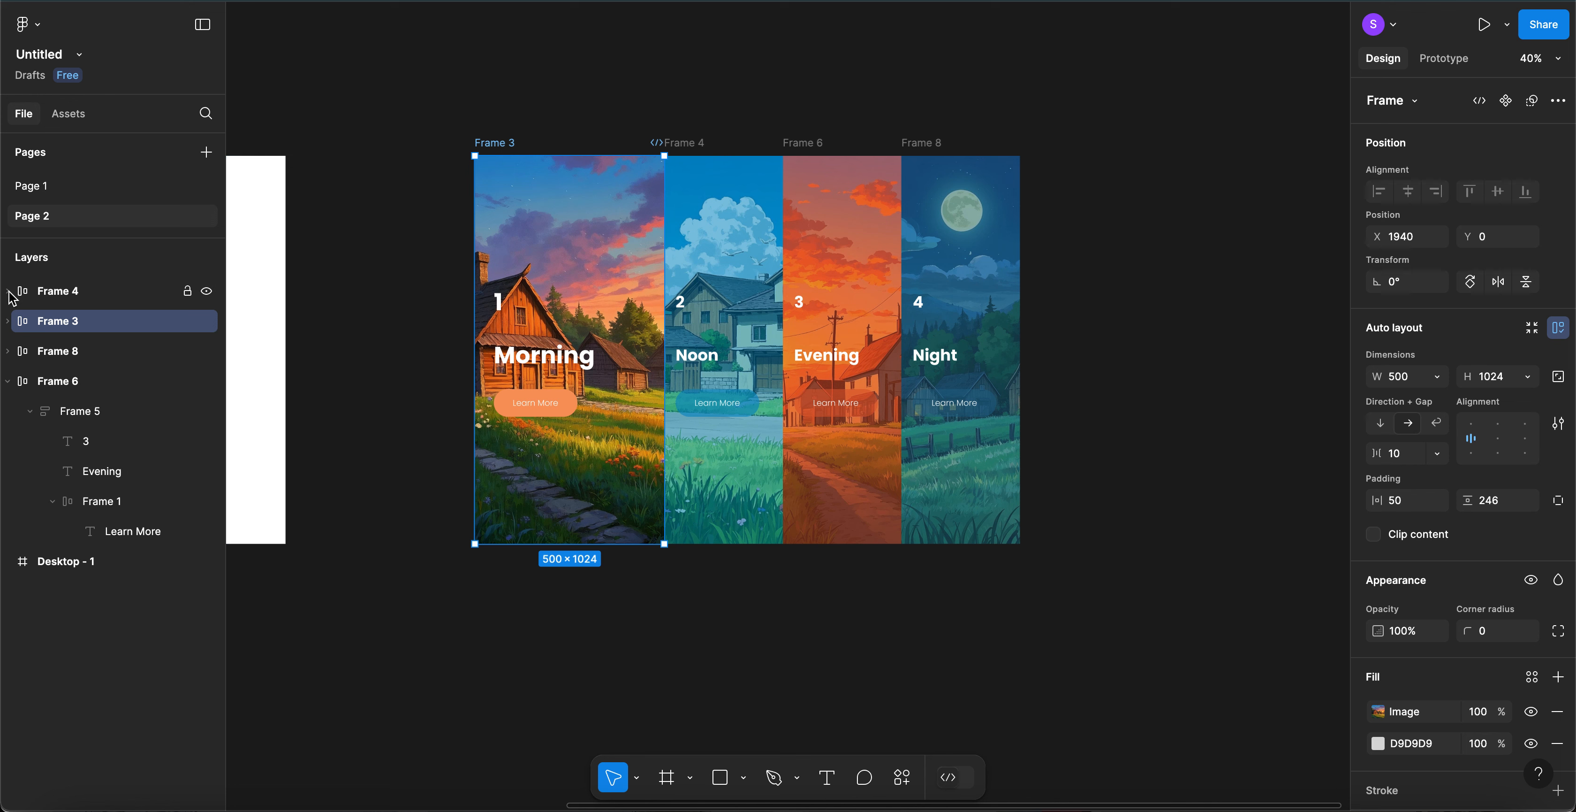
left_click(8, 384)
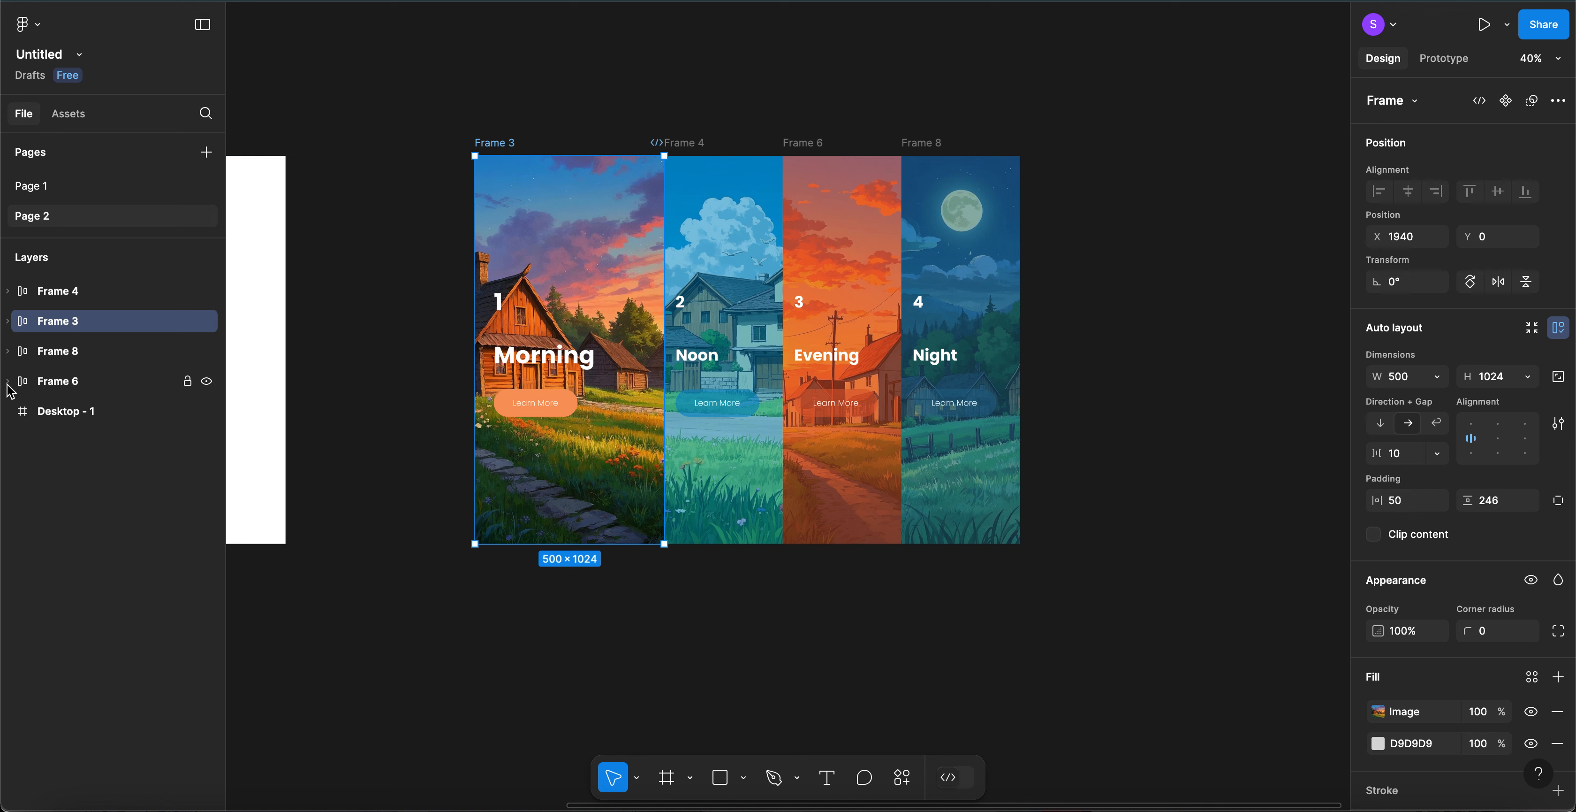
- Select Frames 3, 4, 6 and 8 and wrap them in a new parent Frame 9 via Frame selection
left_click(76, 298, "shift")
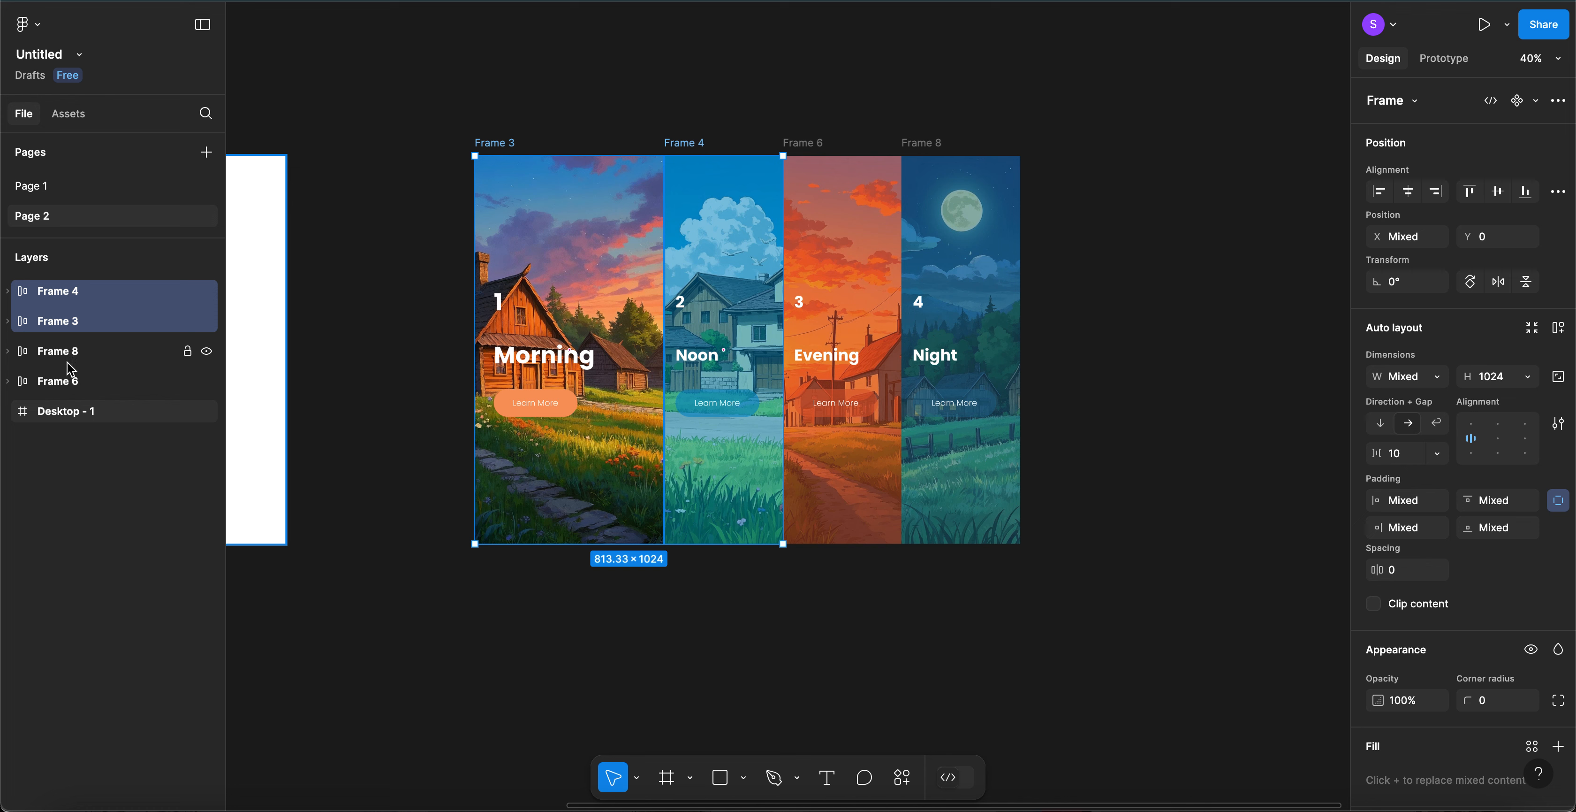
left_click(68, 381, "shift")
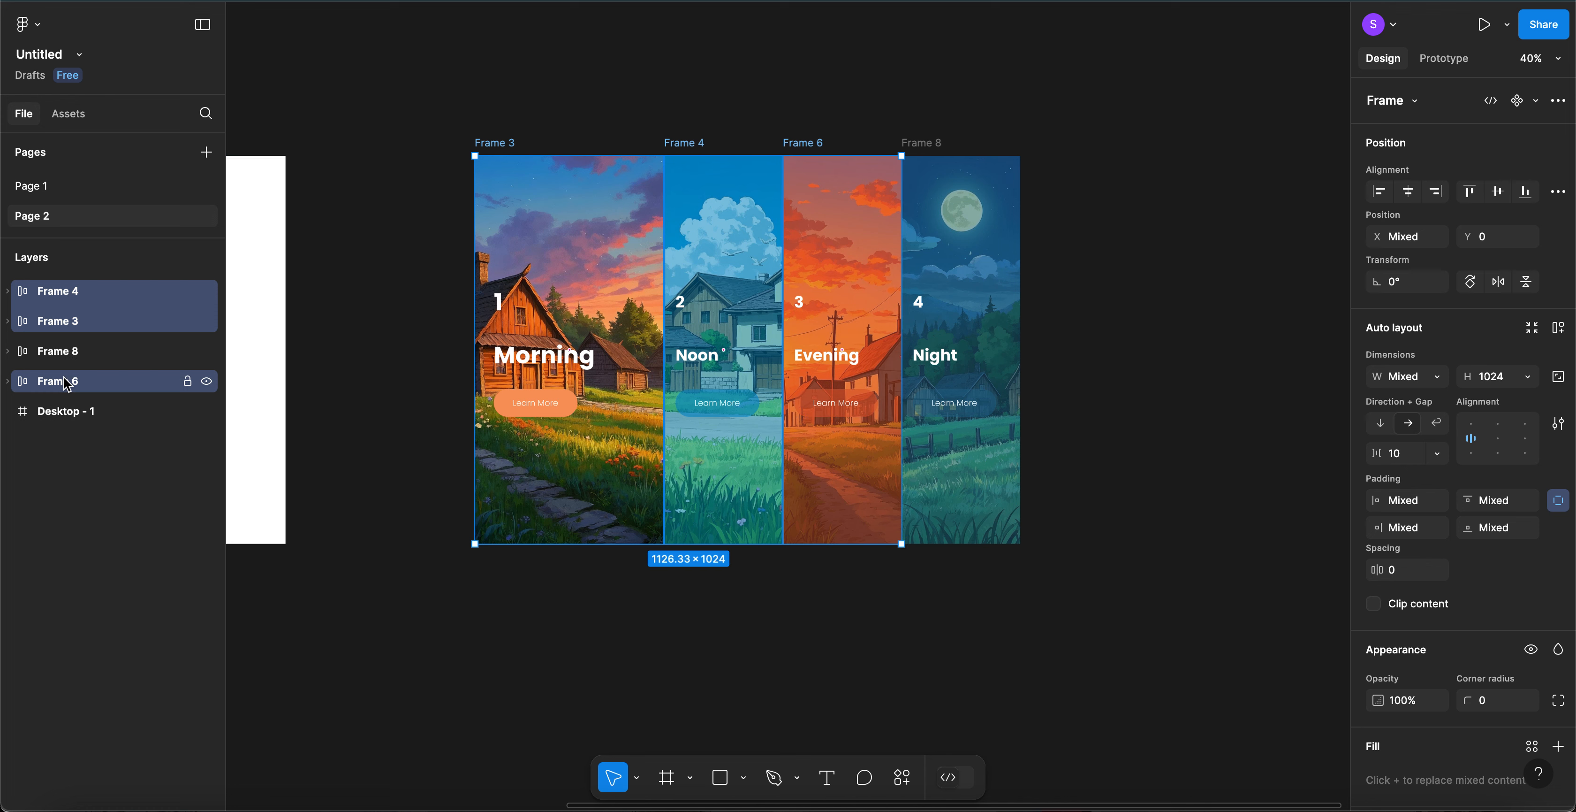
left_click(68, 351, "shift")
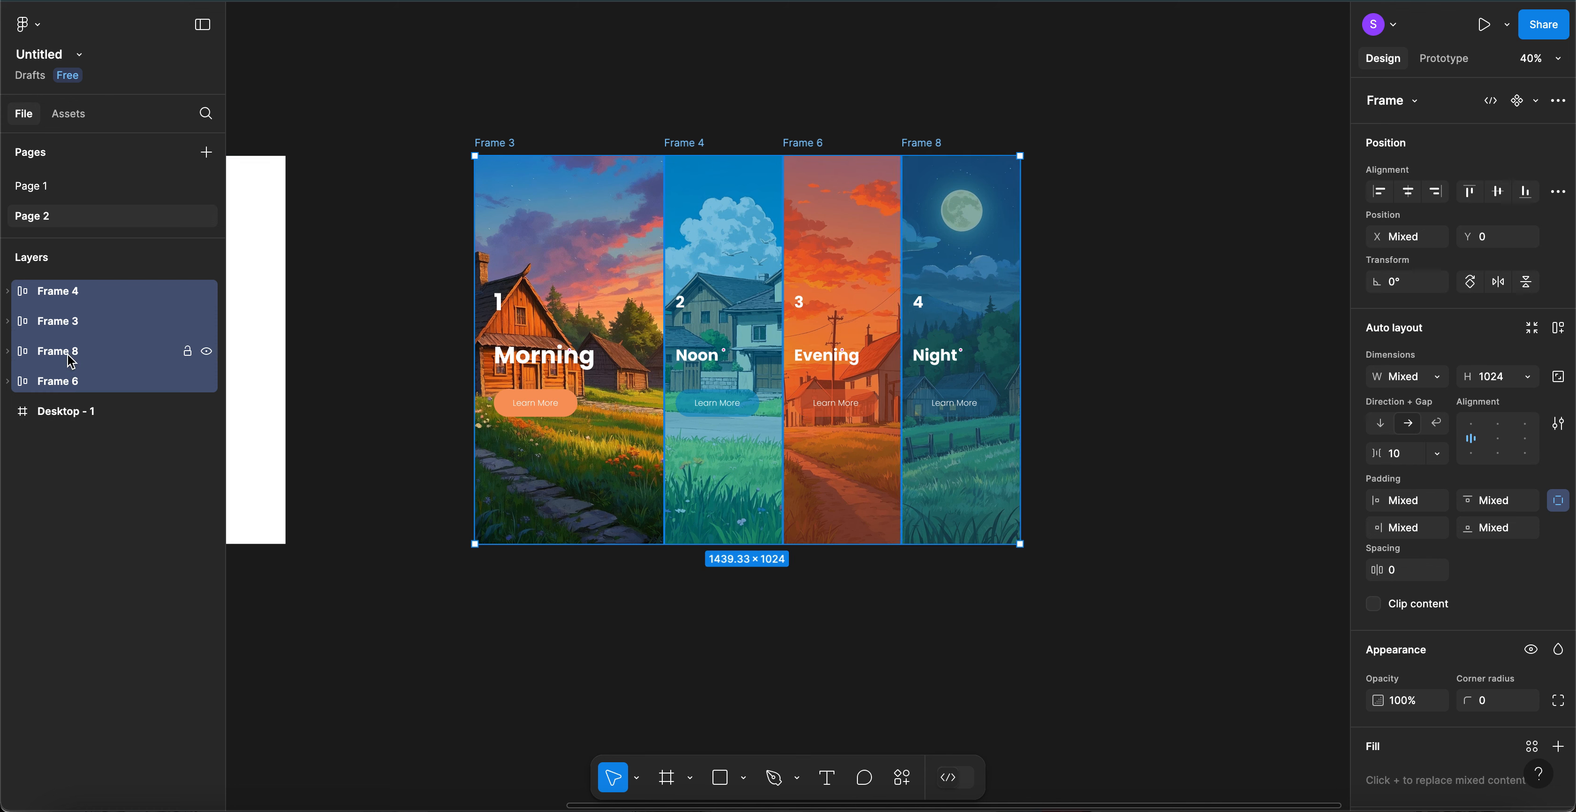
right_click(508, 148)
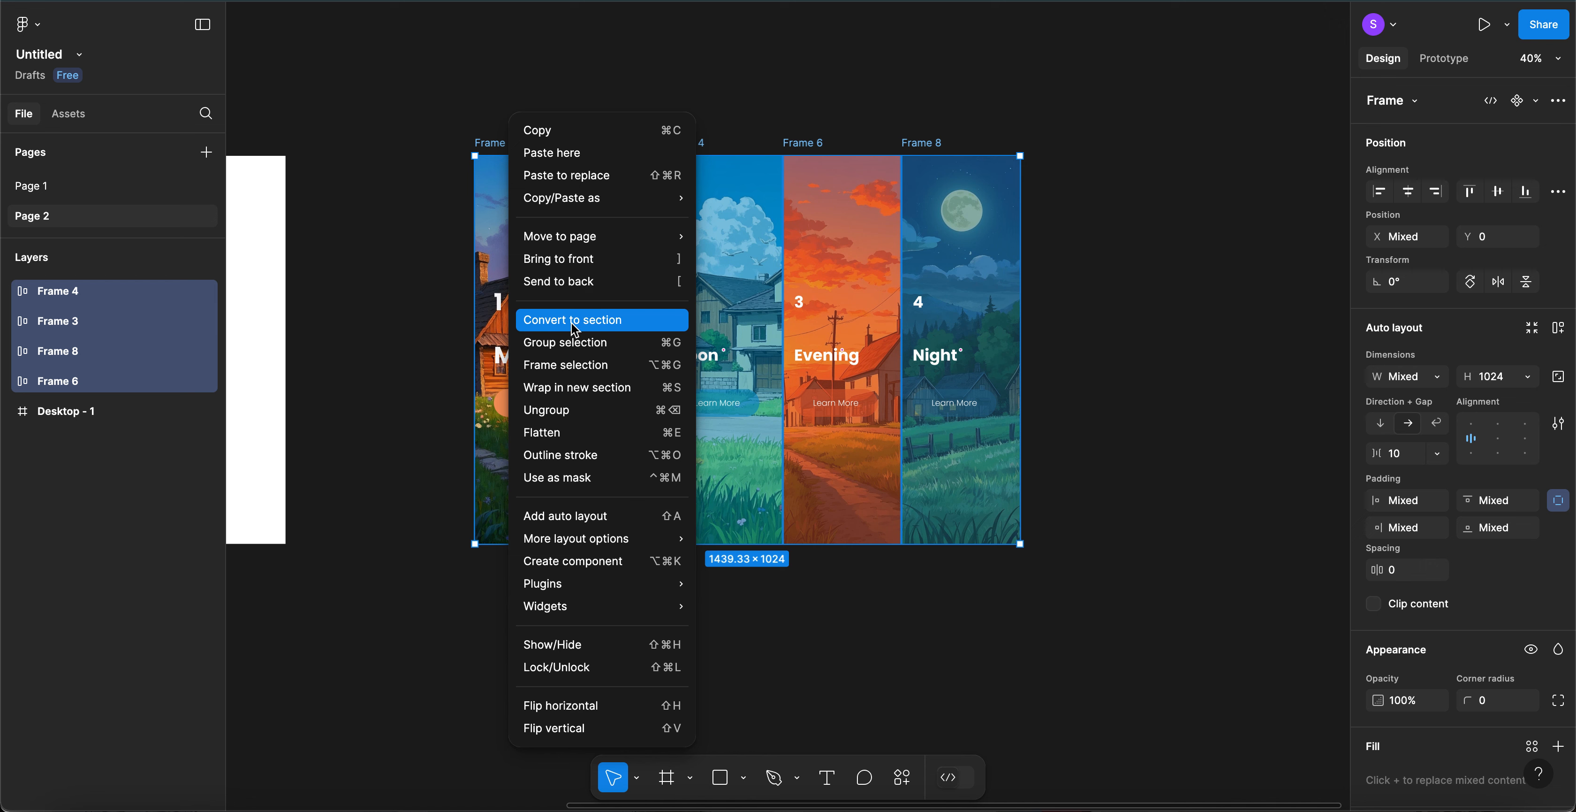
left_click(567, 365)
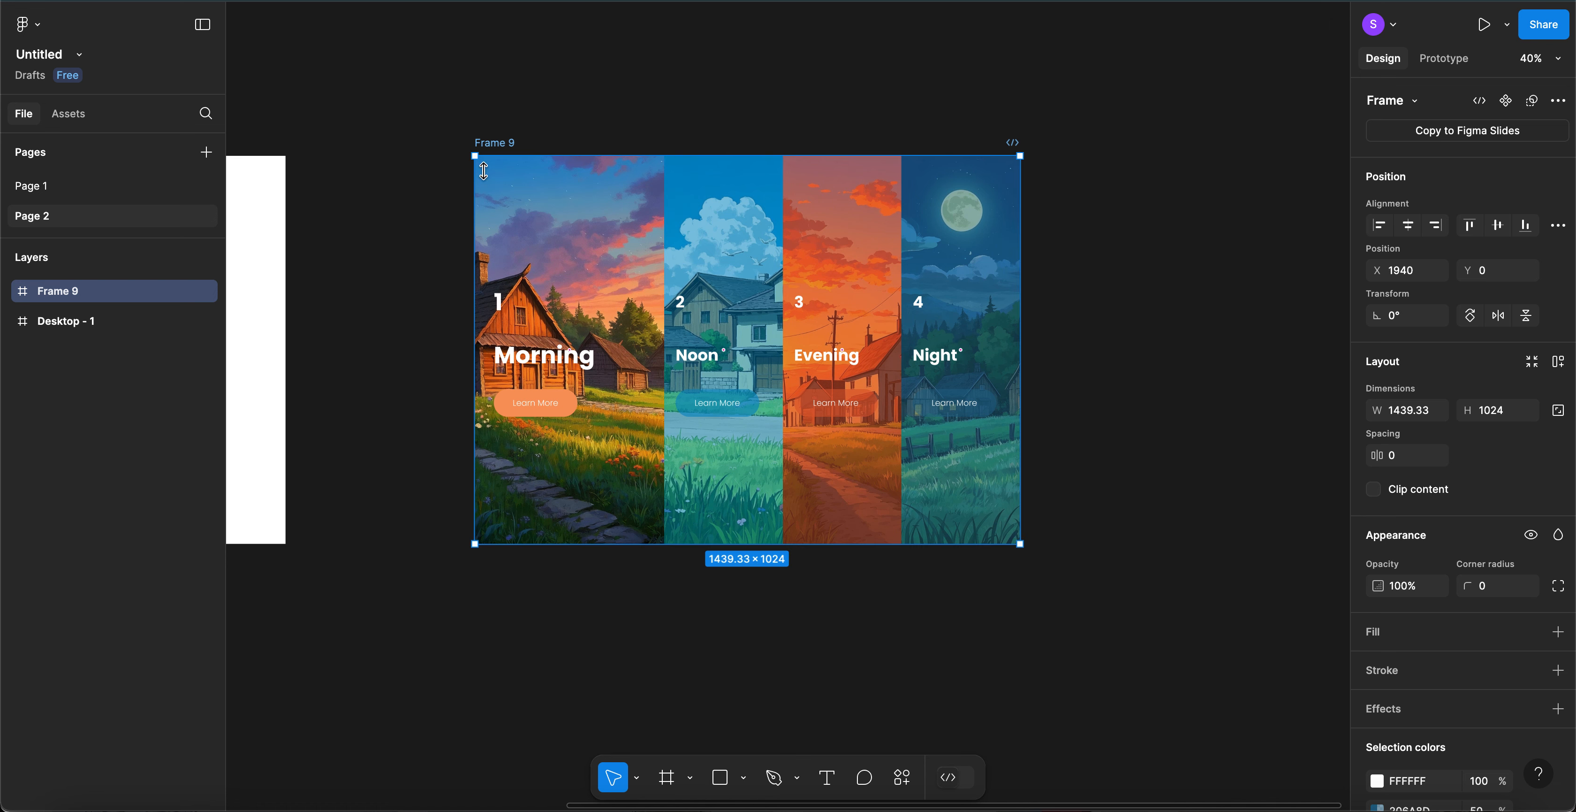
- Convert Frame 9 into a component and add a variant property to it
left_click(728, 100)
scroll(637, 111, "right", 1)
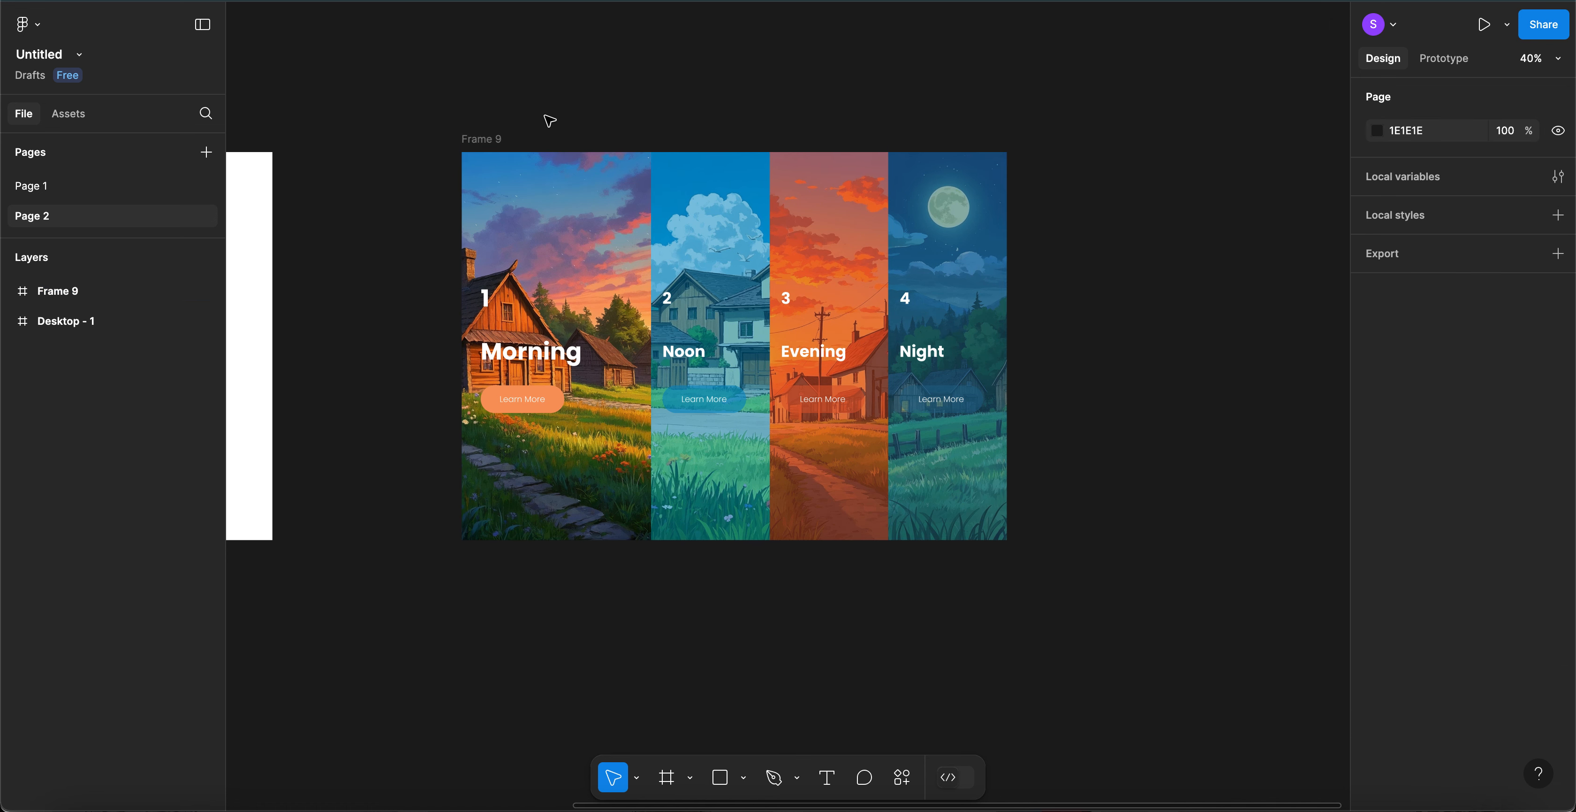
left_click(501, 141)
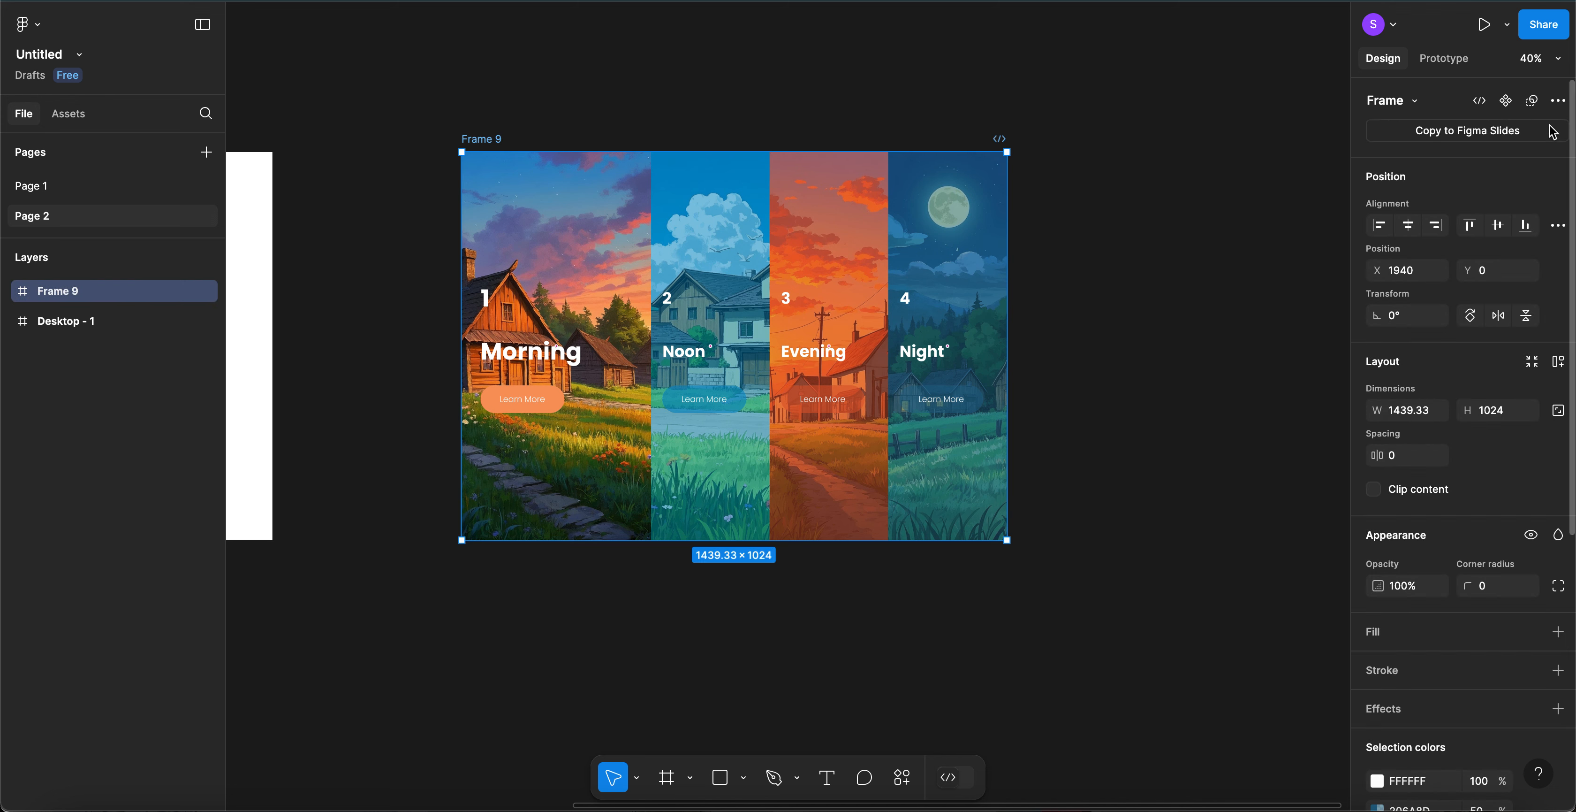
left_click(1508, 102)
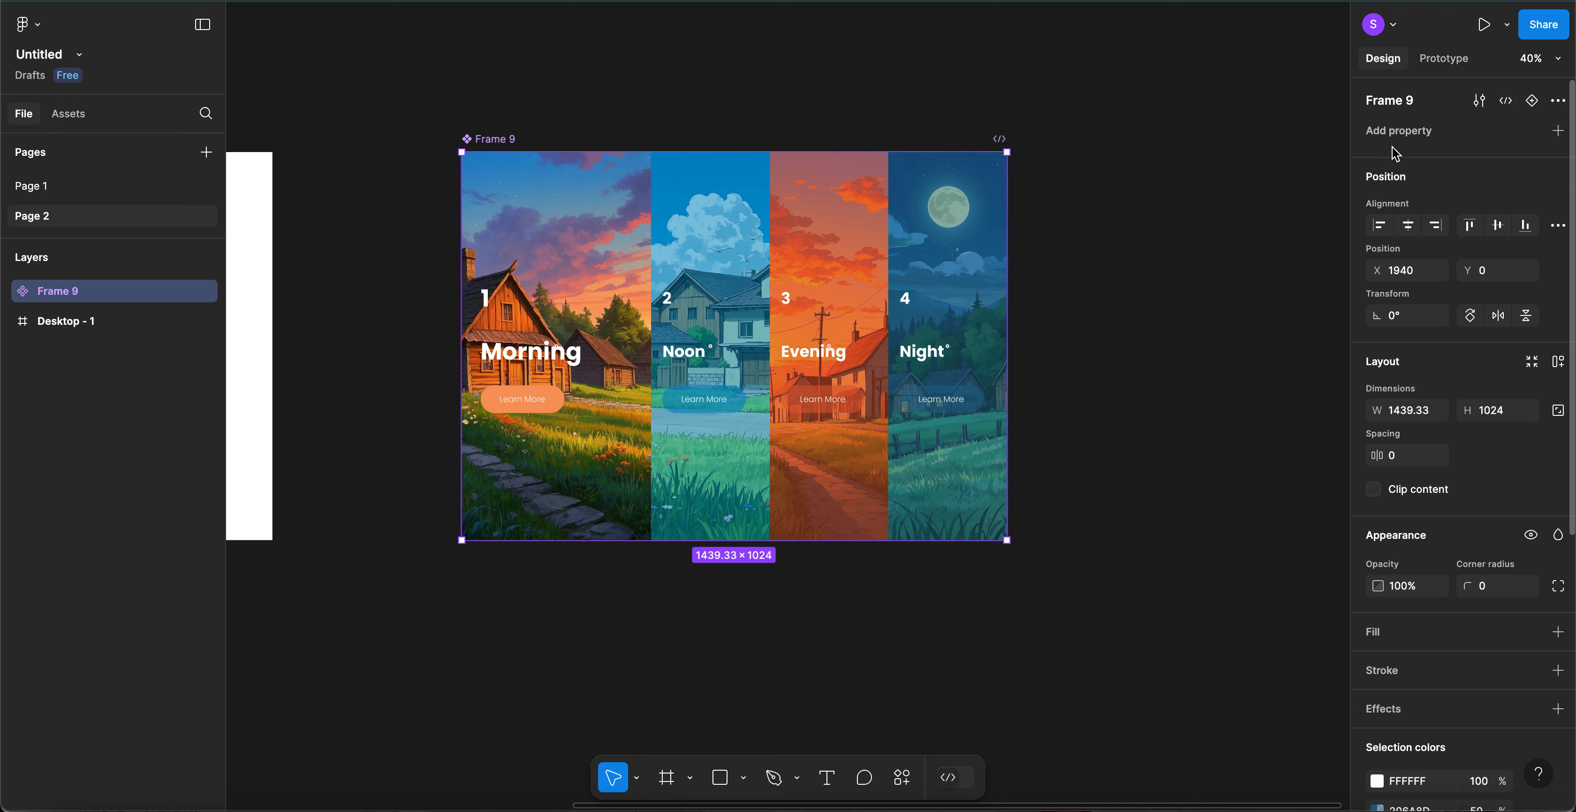
left_click(1409, 133)
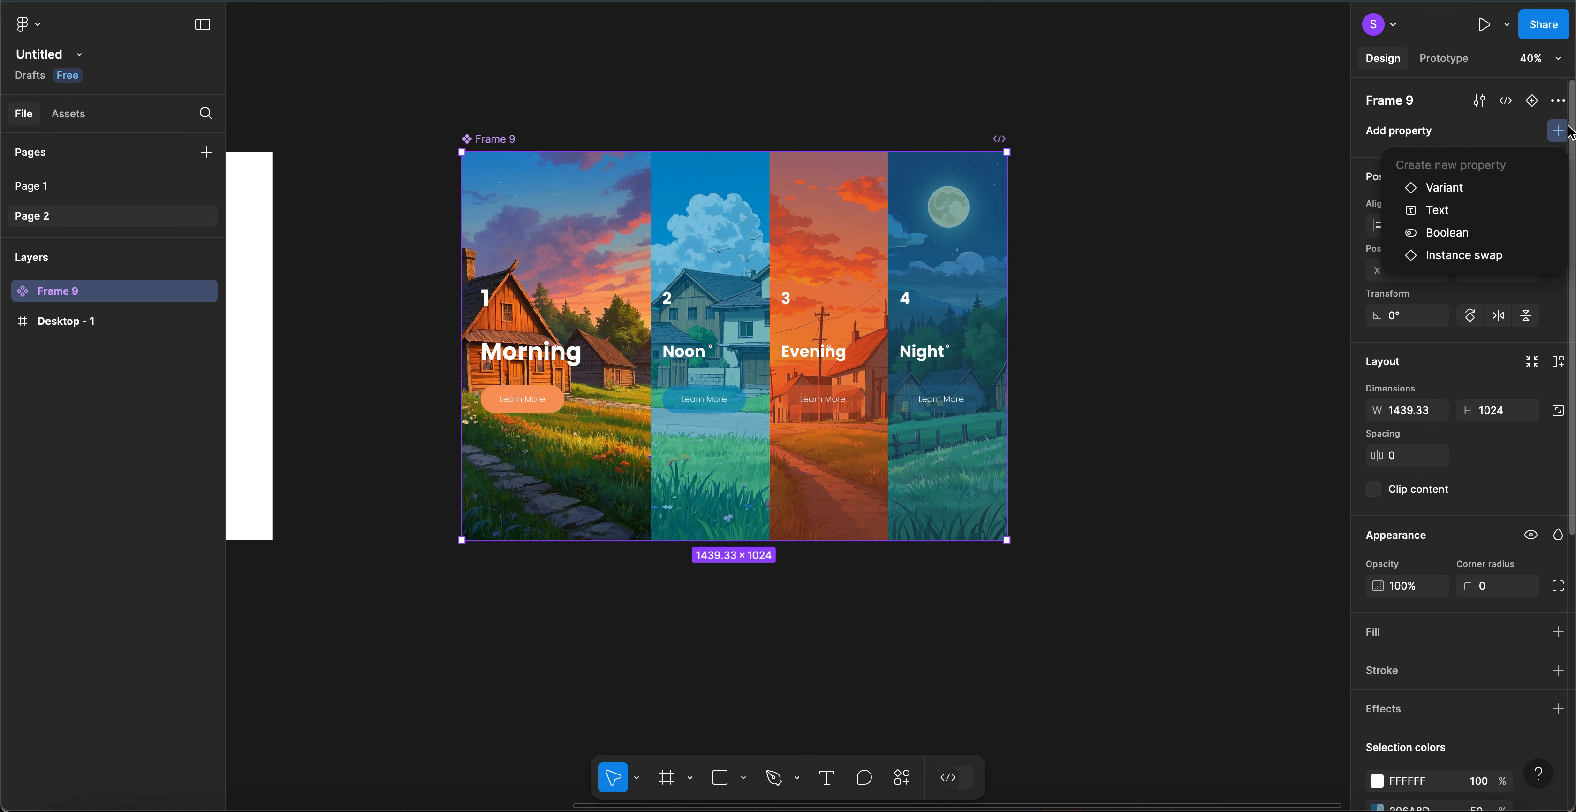
left_click(1458, 189)
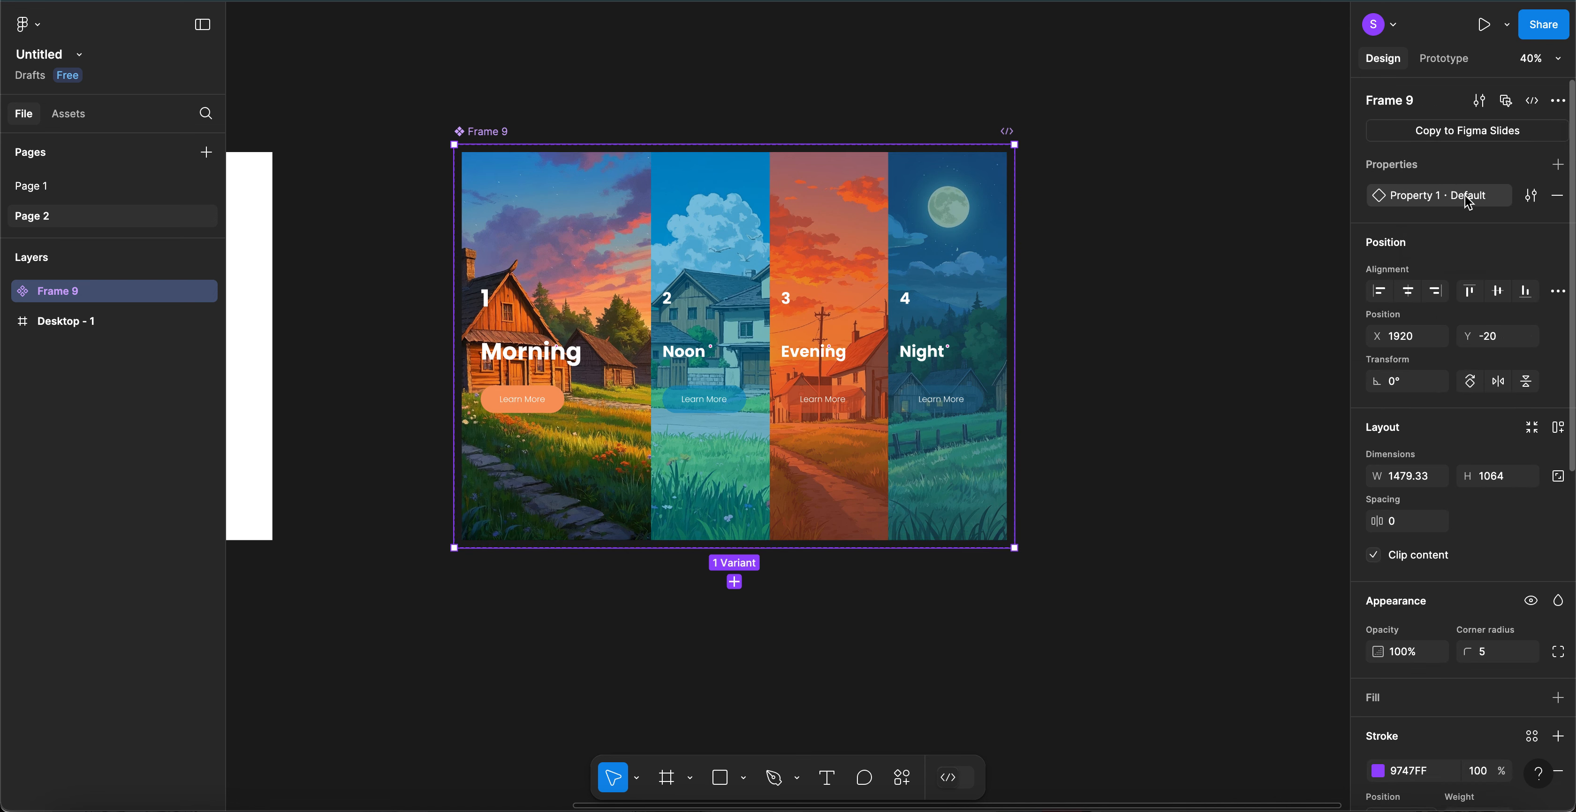
- Rename the variant property from 'Property 1' to 'State' and reselect the Frame 9 component set
double_click(1421, 203)
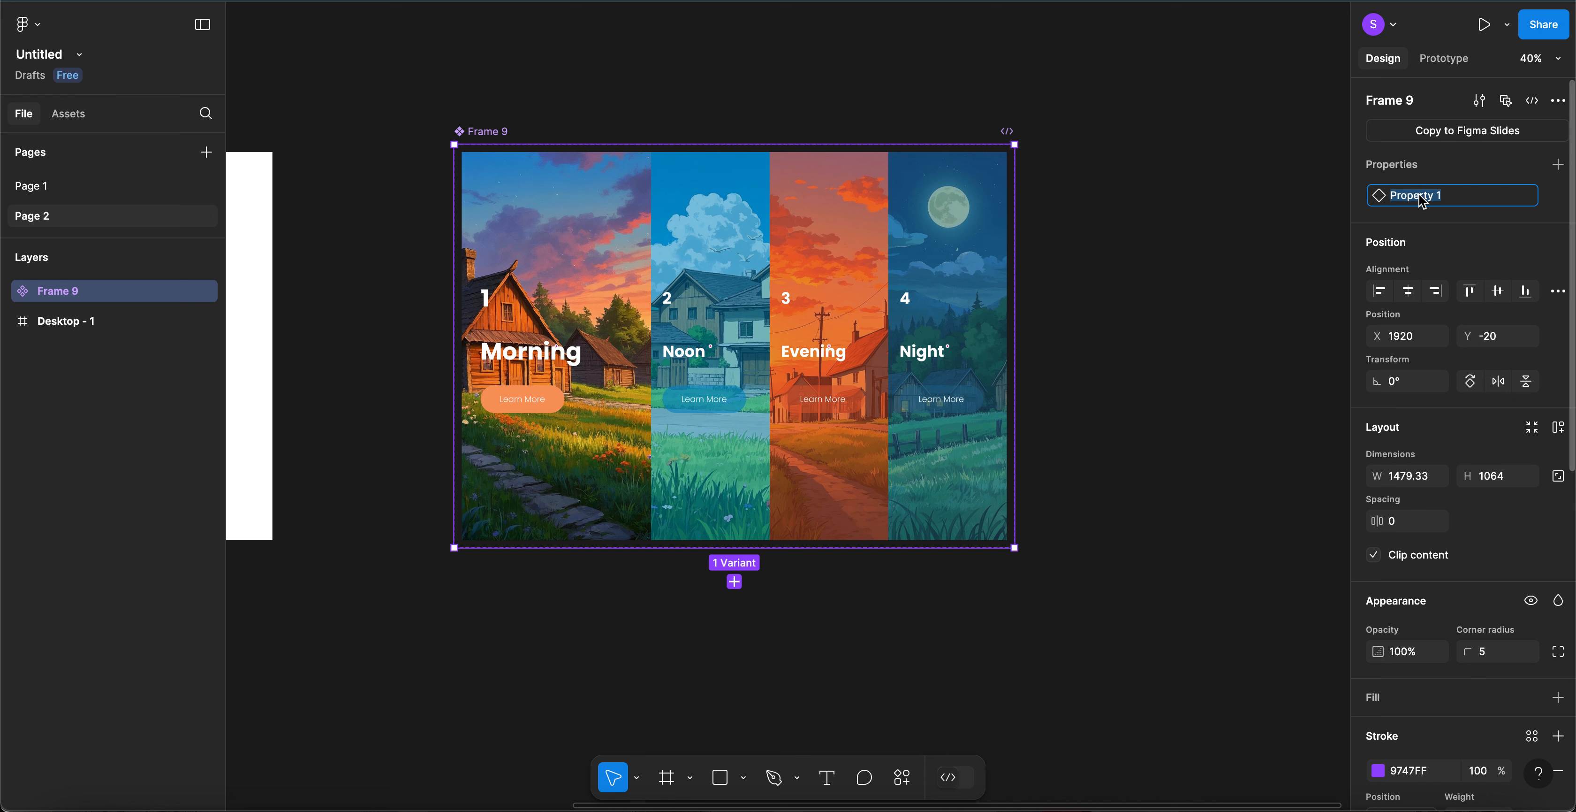
type("Mor")
key("ctrl+a")
type("State")
key("Return")
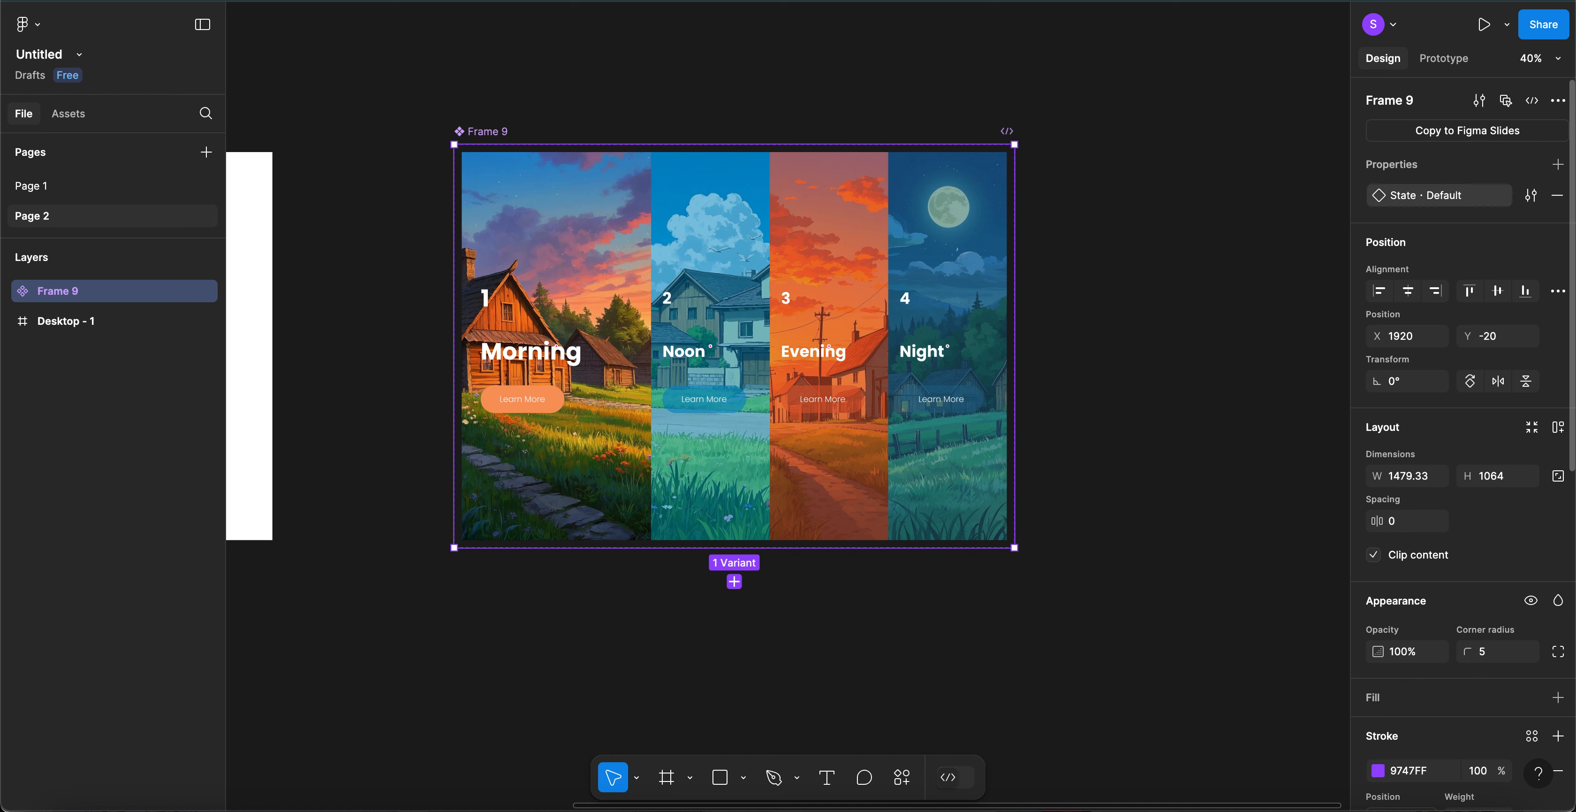
double_click(1456, 197)
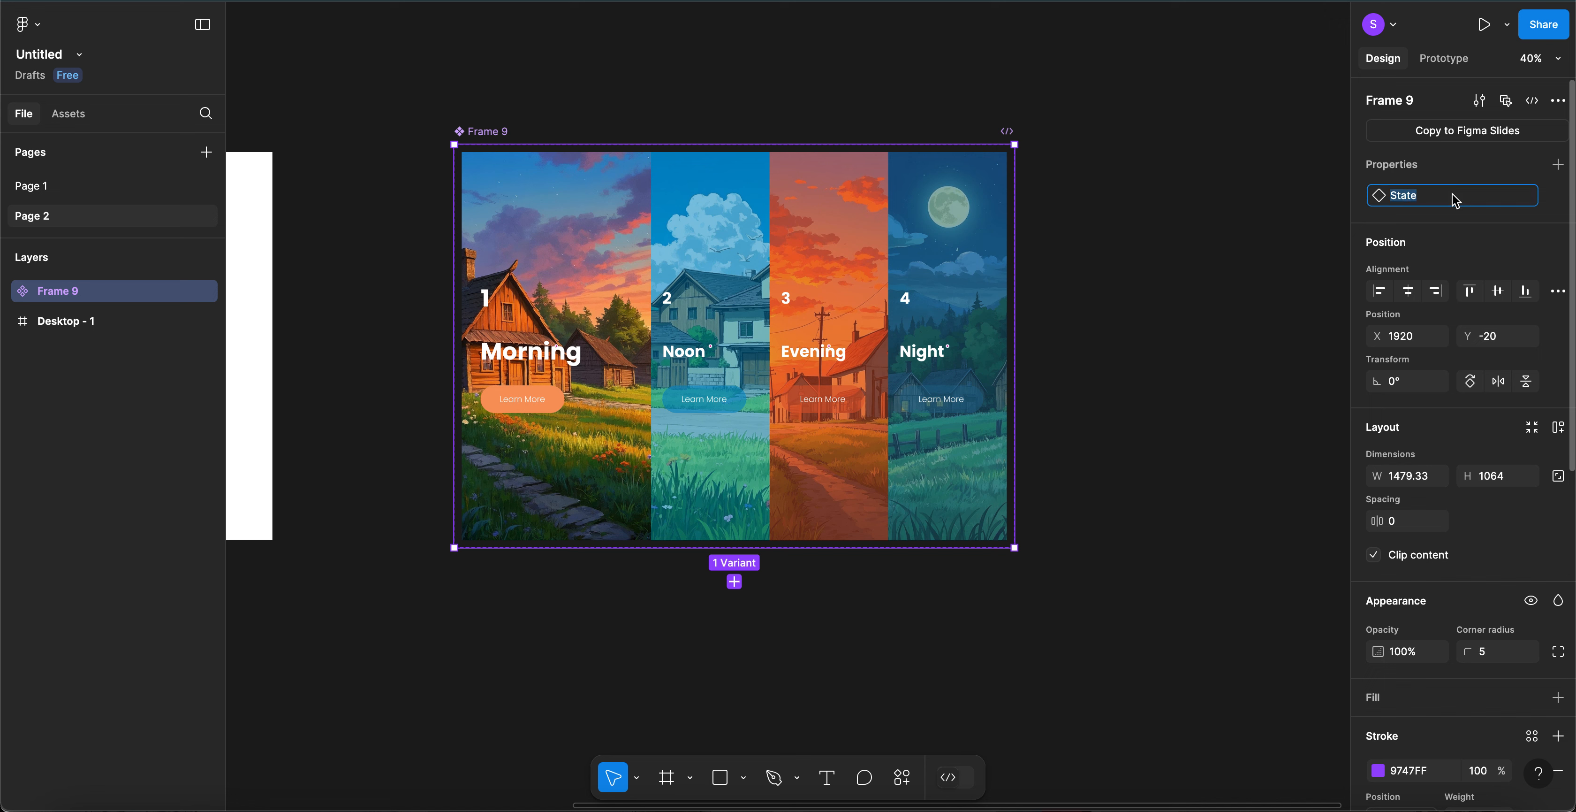
left_click(1340, 196)
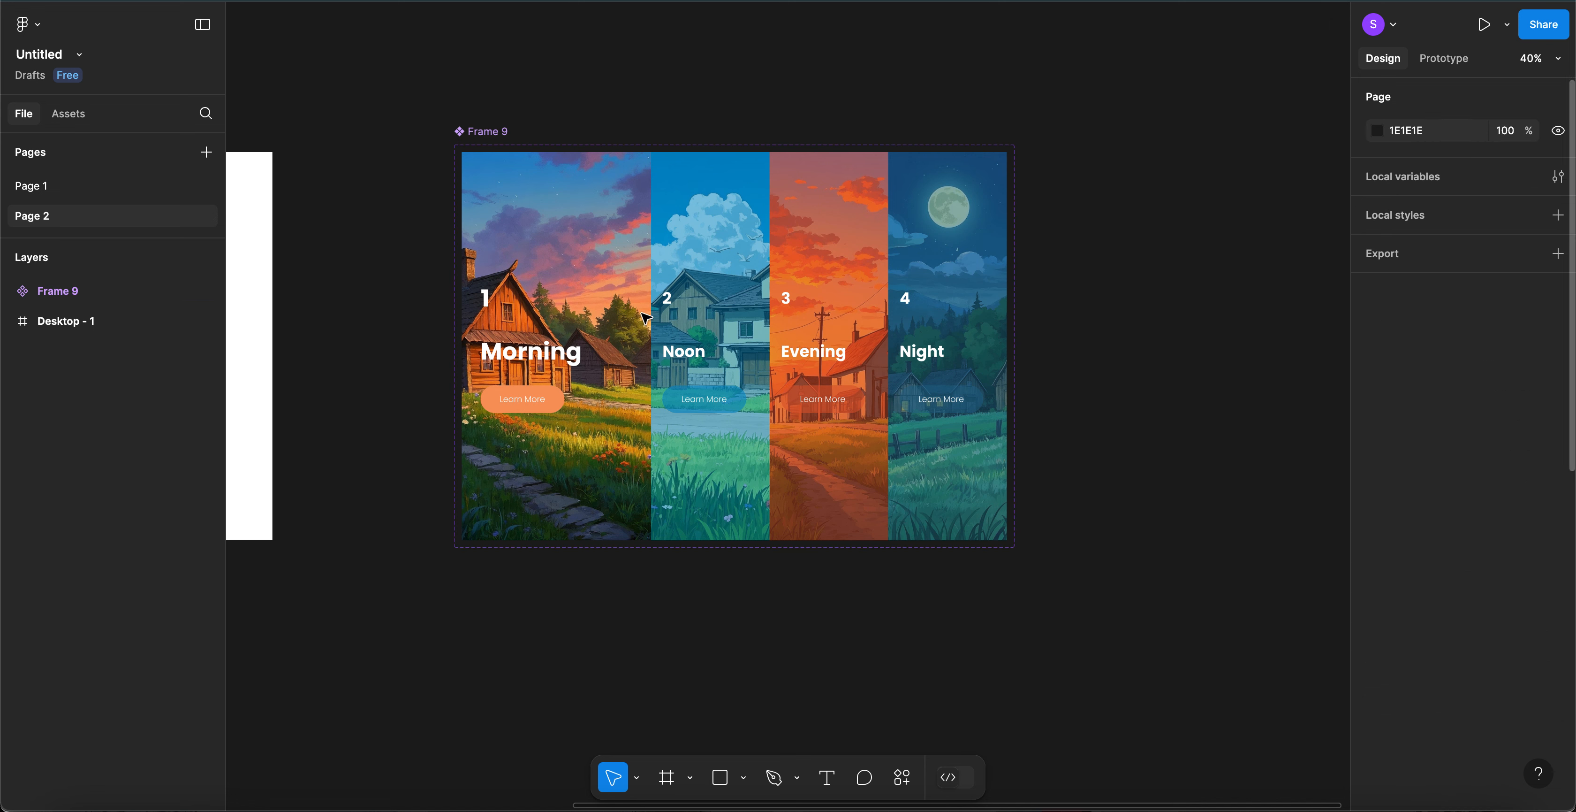
left_click(607, 299)
double_click(607, 299)
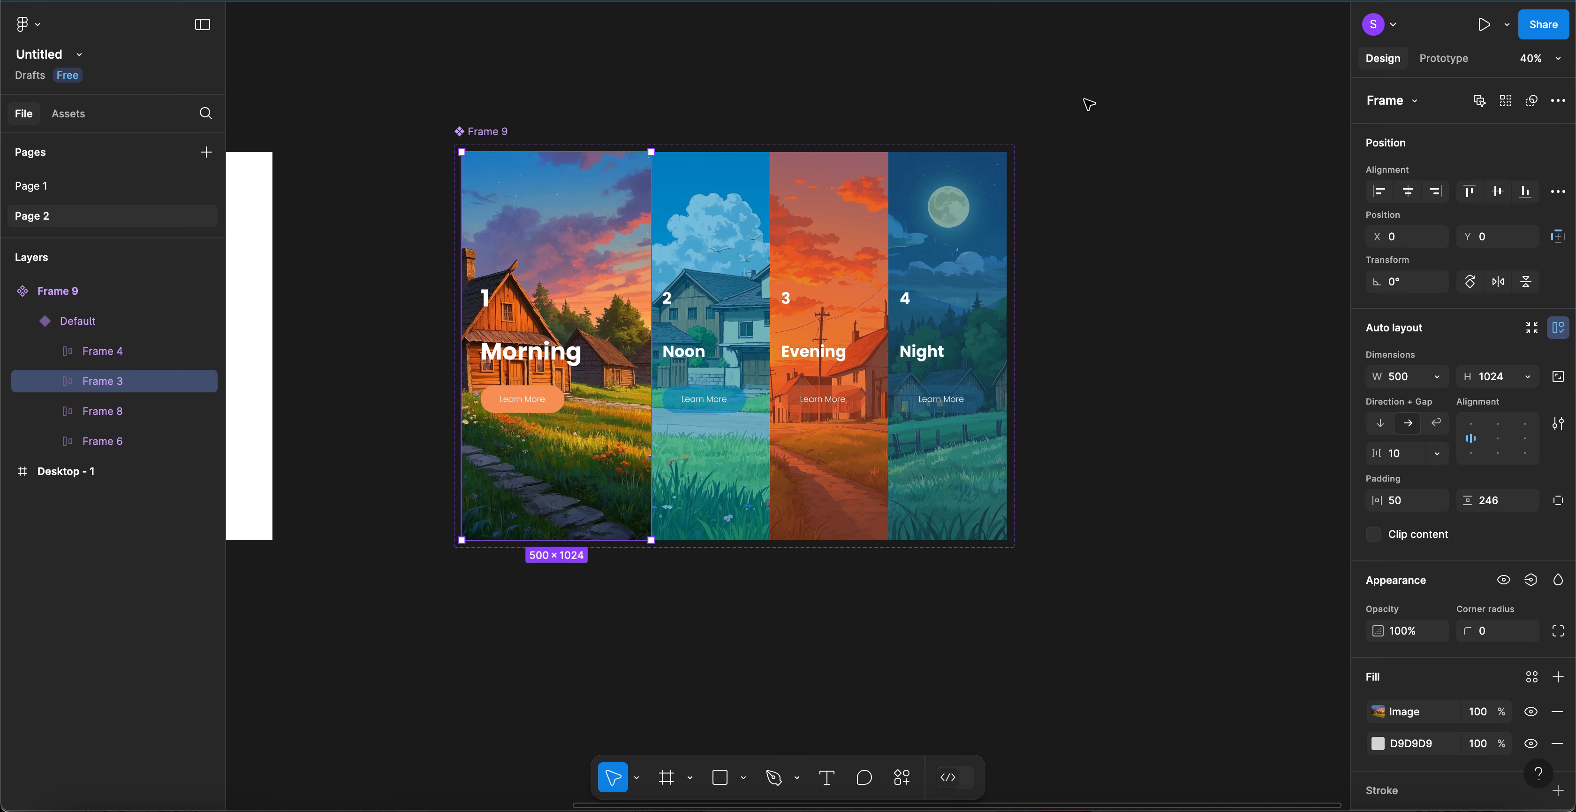
left_click(989, 130)
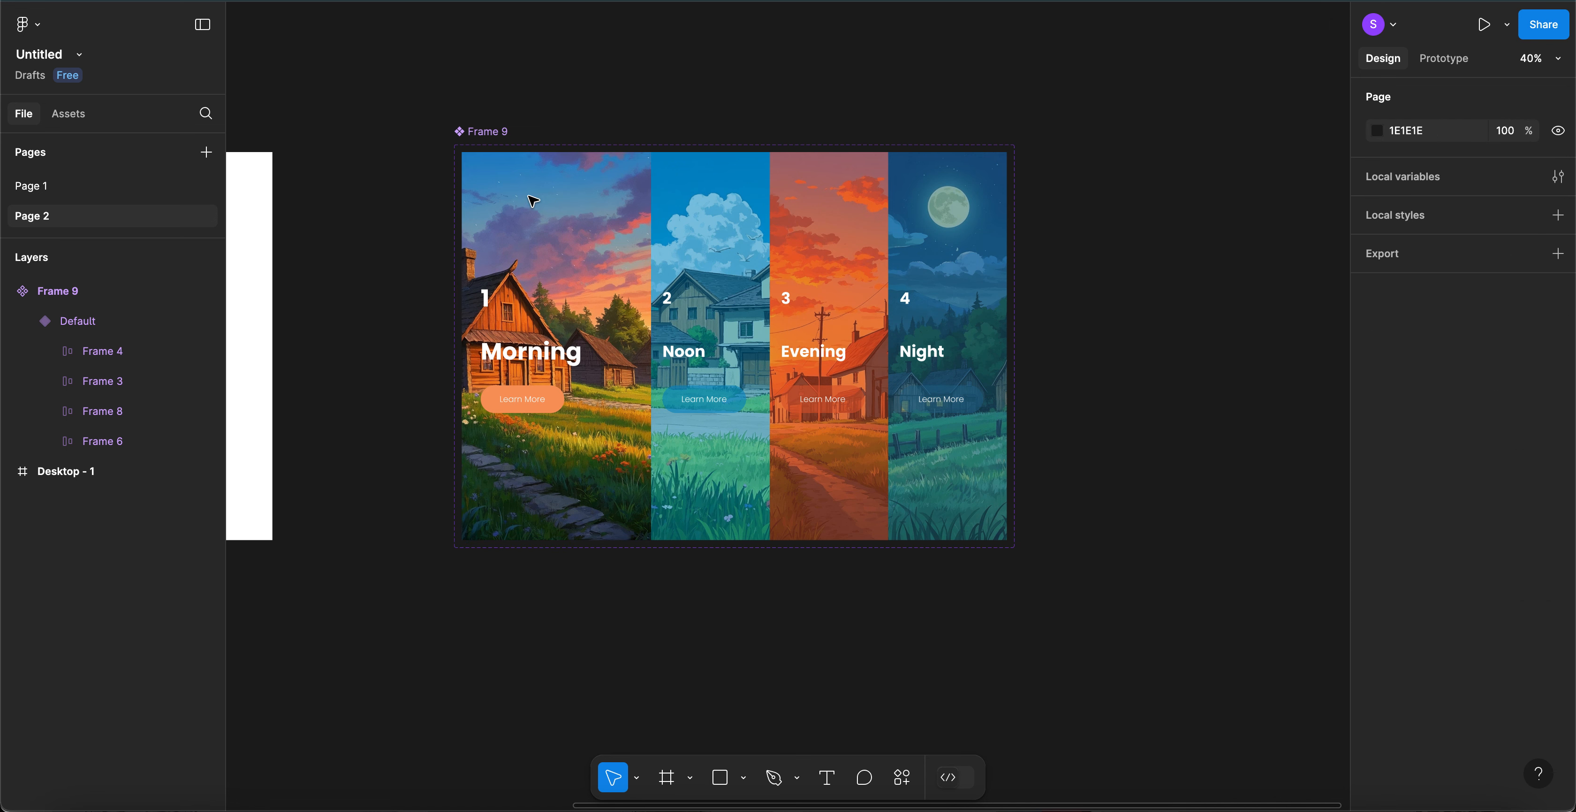
left_click(495, 136)
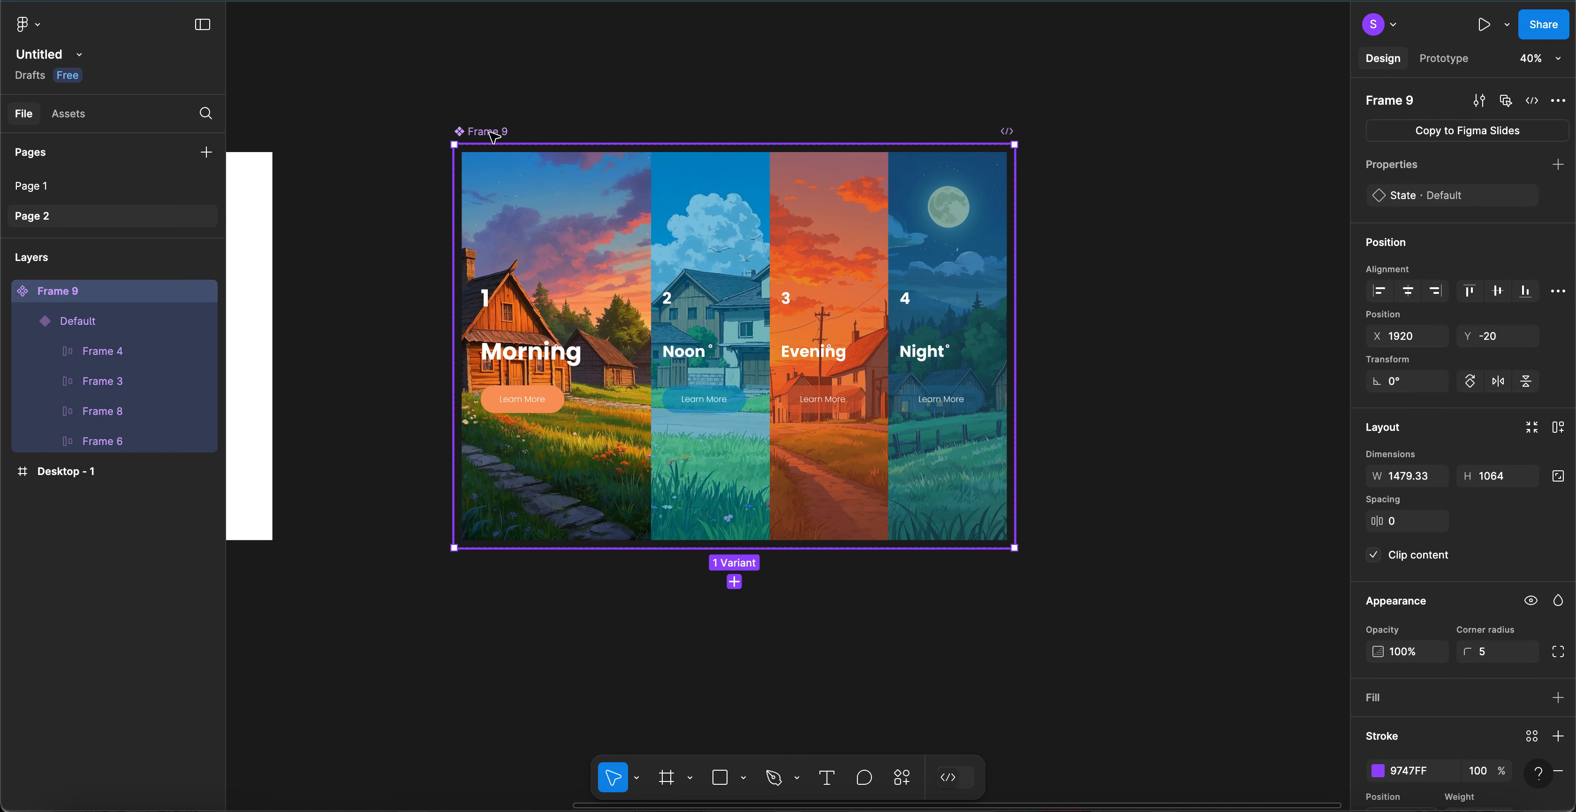
- Add a second variant, State2, beneath the Default variant in Frame 9
left_click(734, 581)
scroll(872, 598, "down", 3)
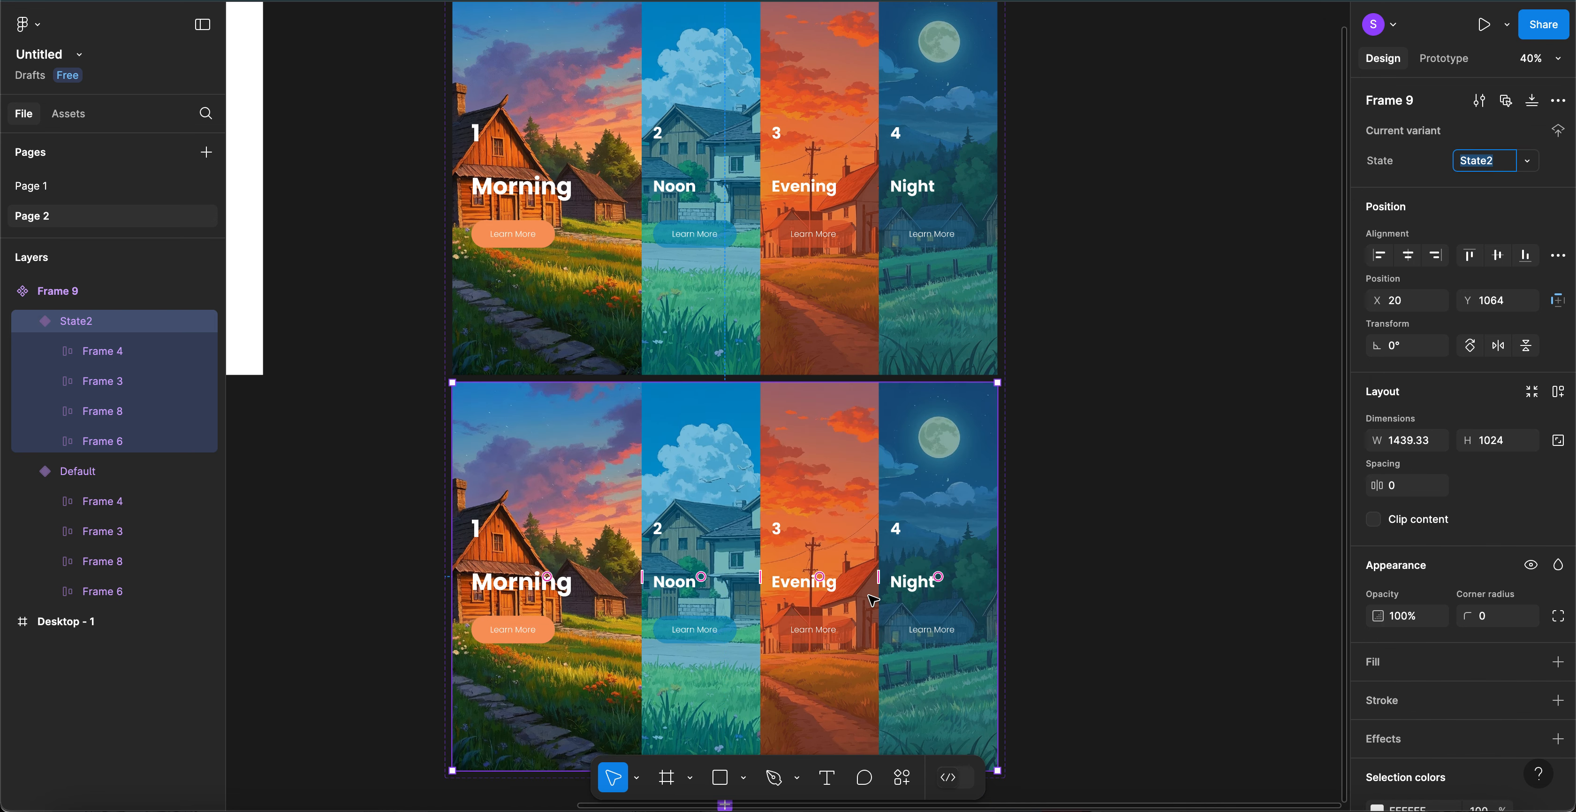
scroll(872, 599, "up", 1)
left_click(584, 313)
left_click(585, 314)
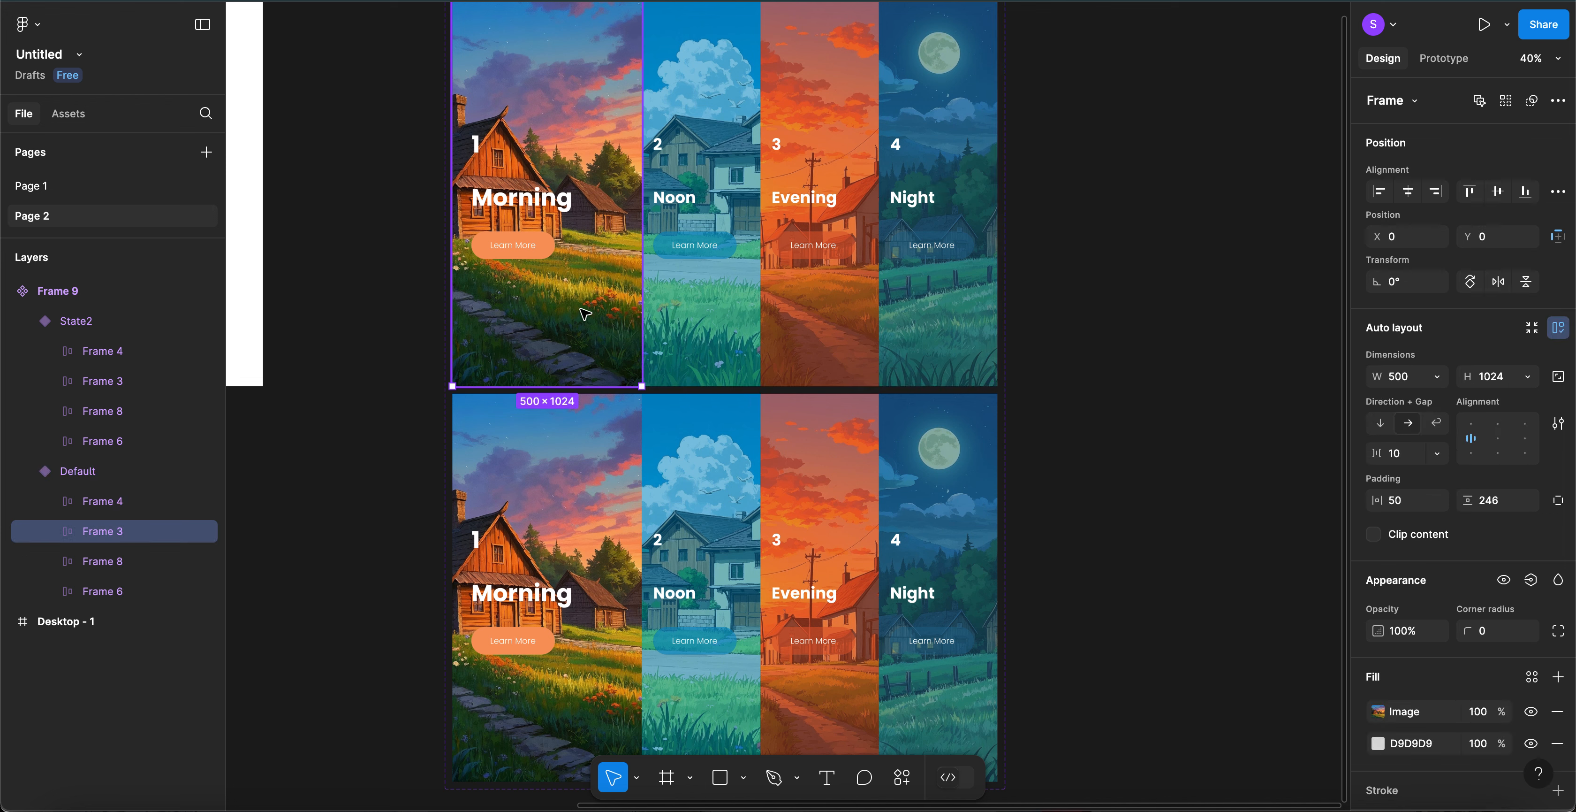
scroll(1074, 205, "up", 3)
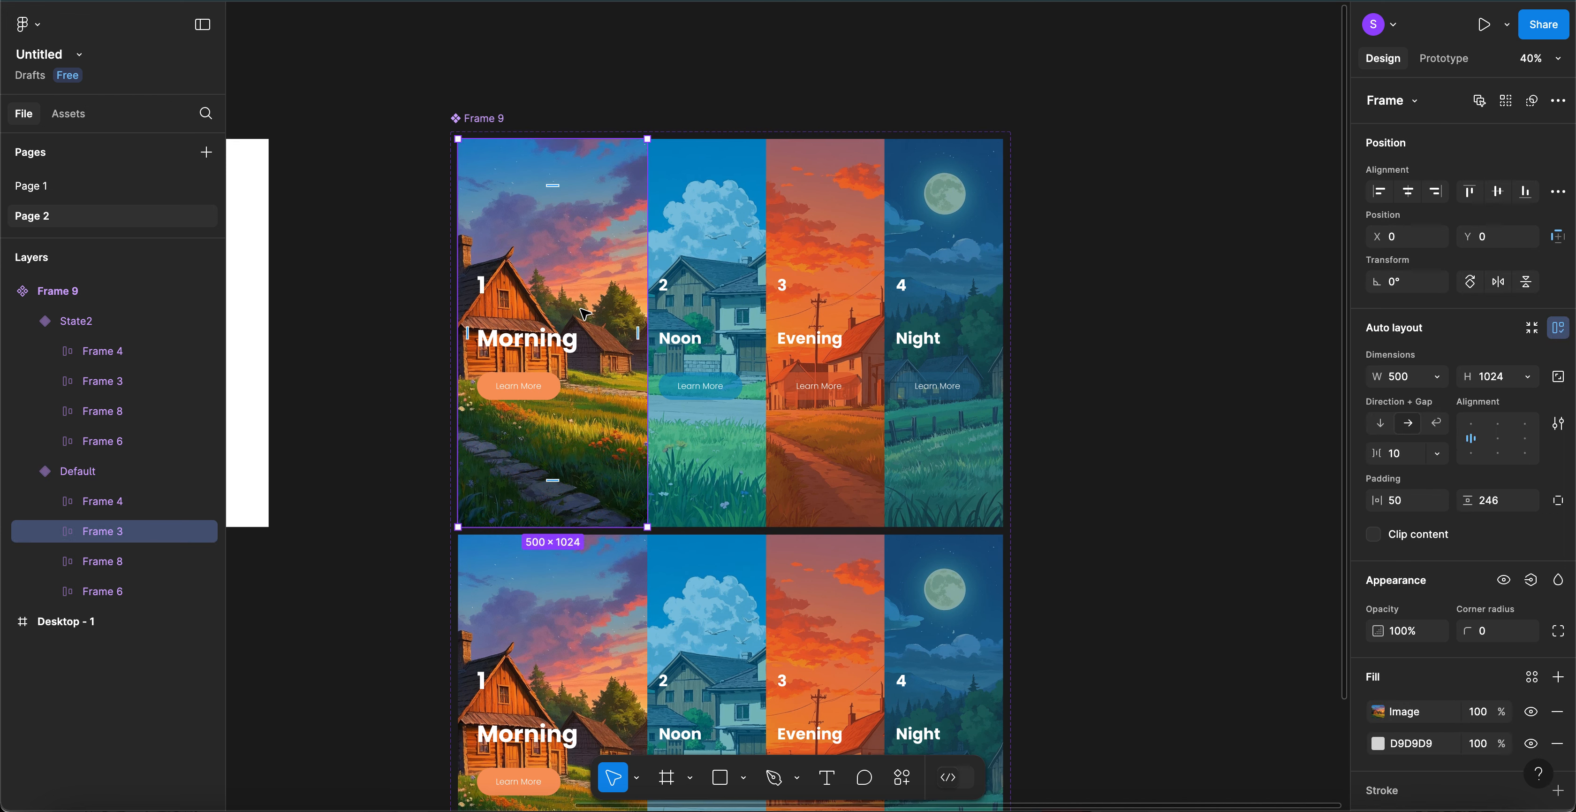
left_click(1101, 203)
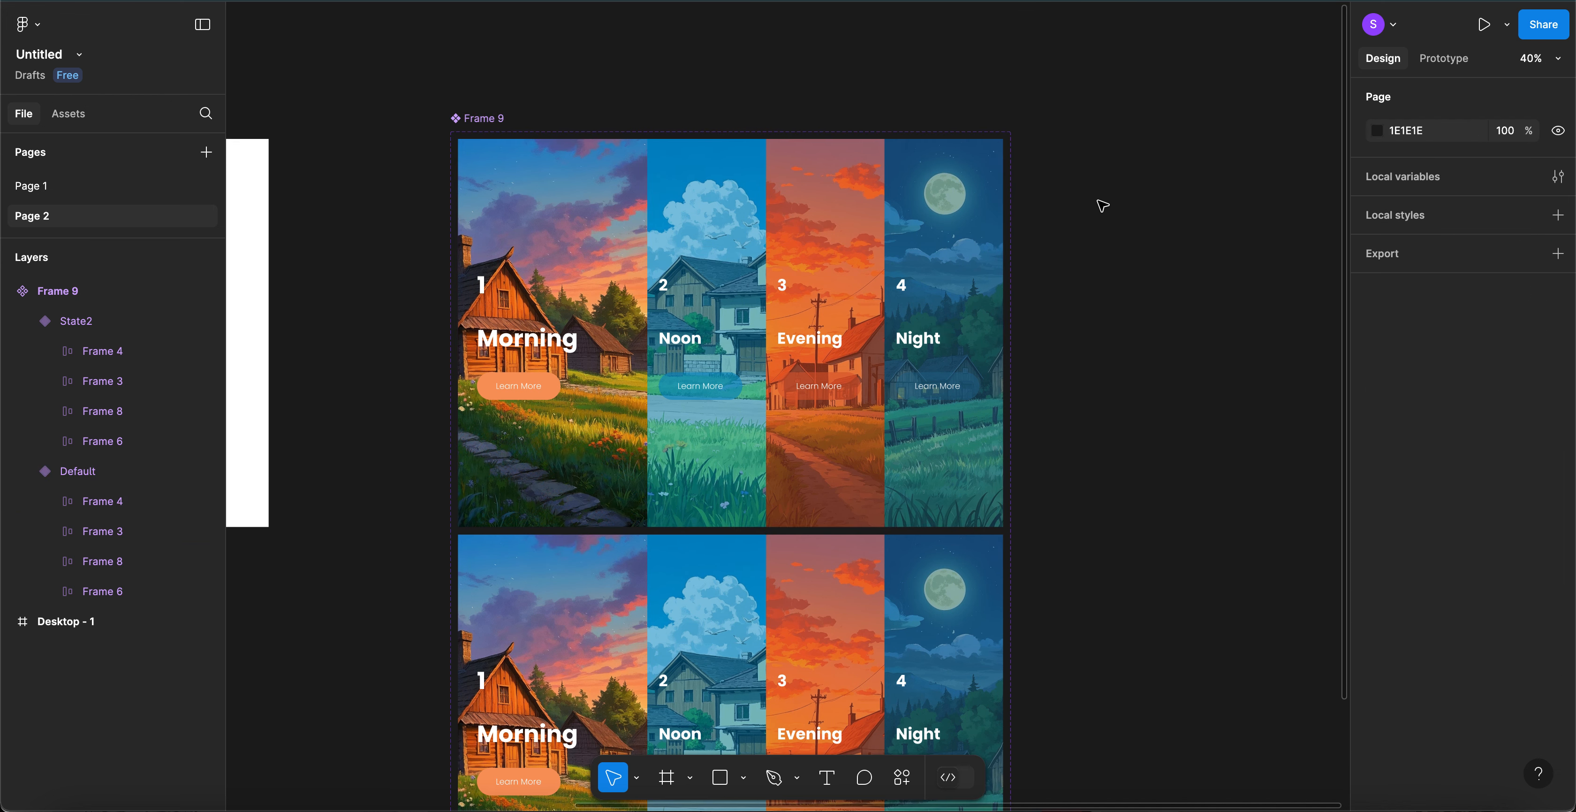
- Change the top variant's State value from Default to Morning
left_click(849, 239)
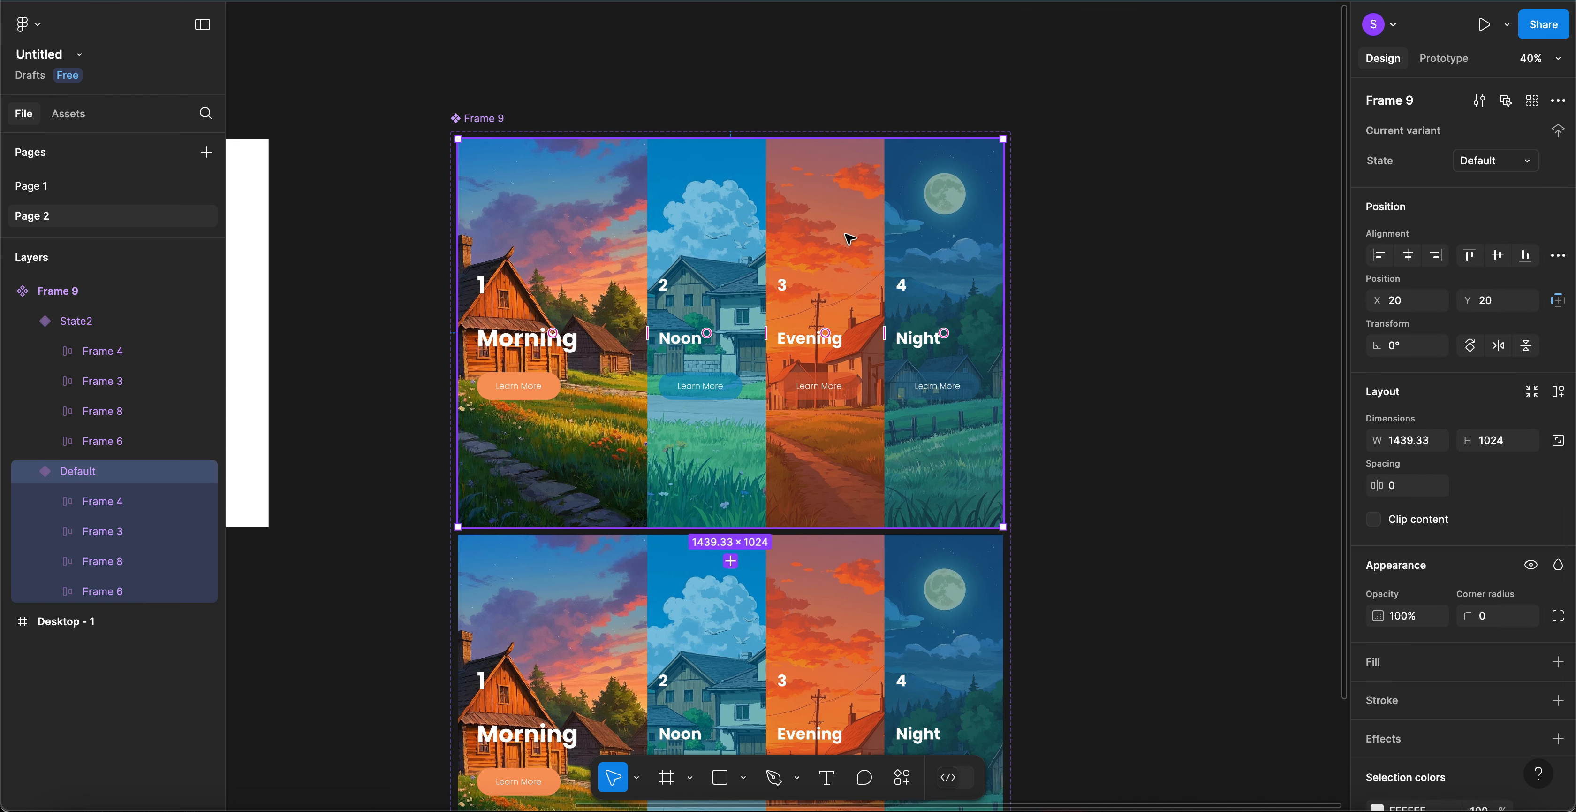
left_click(1484, 165)
type("Morning")
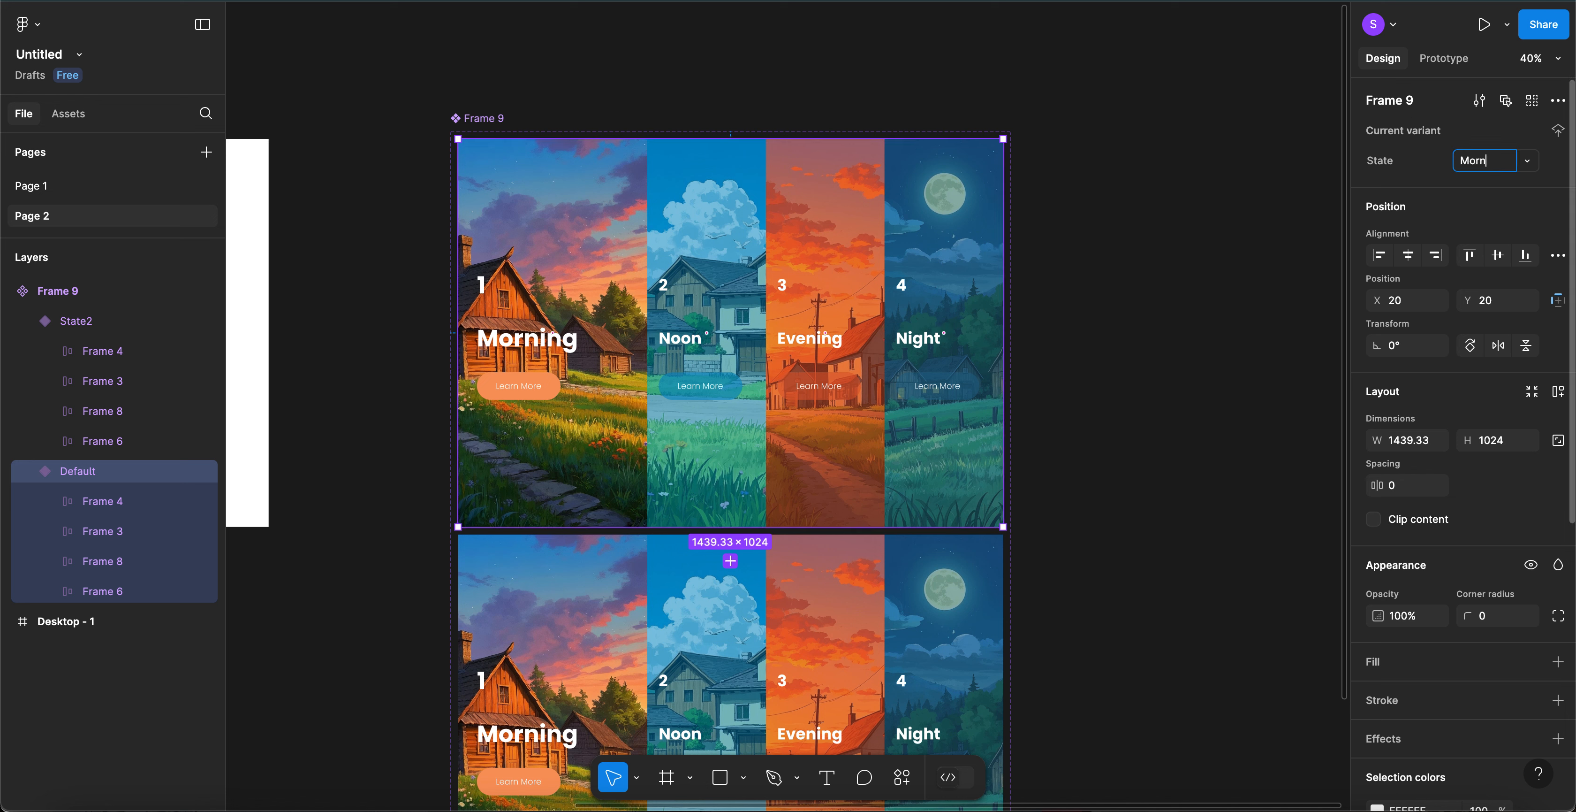
key("Return")
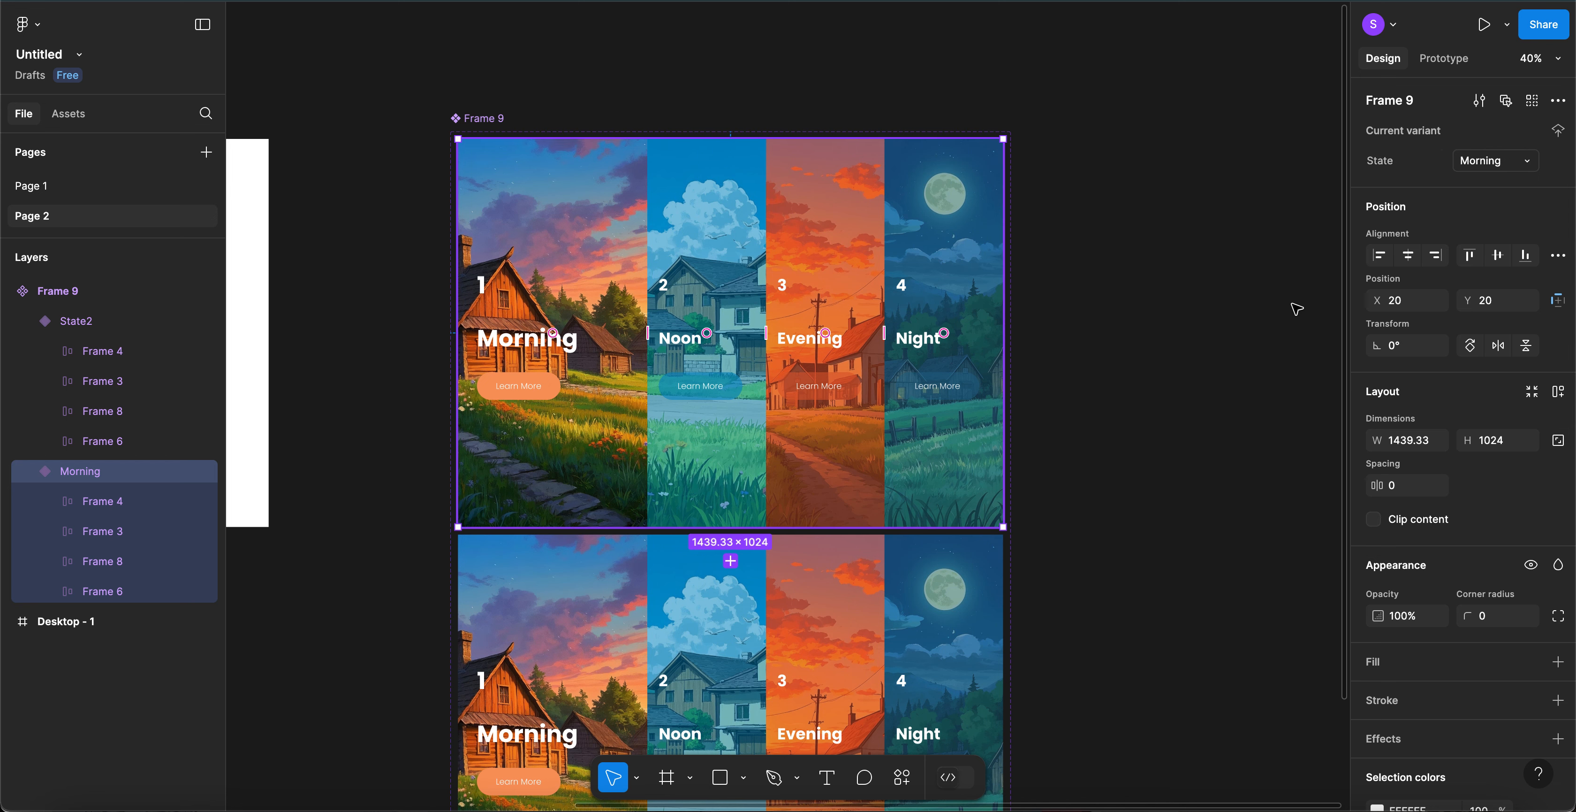
left_click(1170, 301)
scroll(1170, 301, "down", 5)
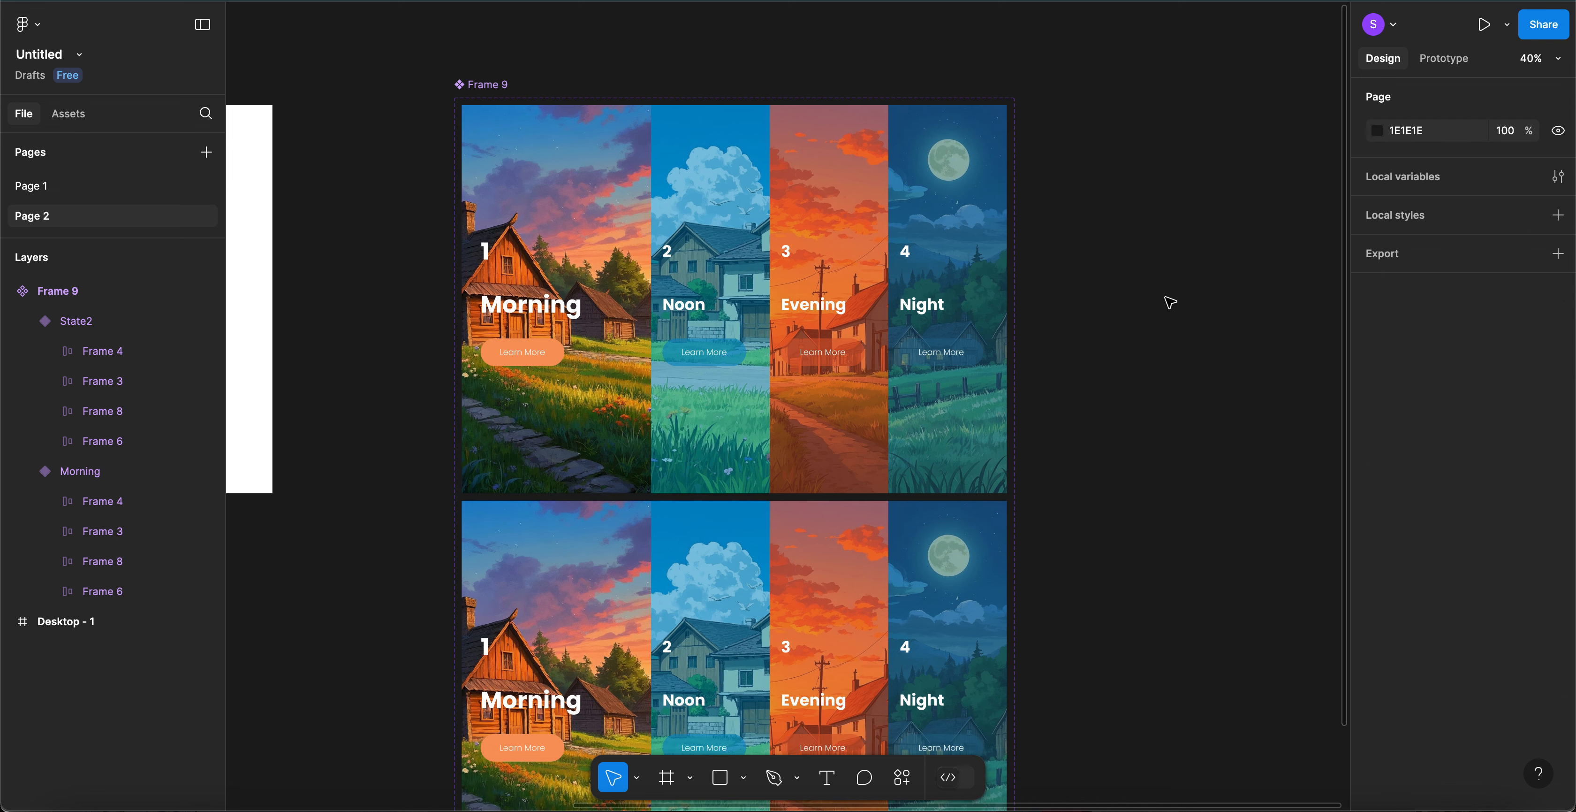
scroll(1169, 302, "up", 1)
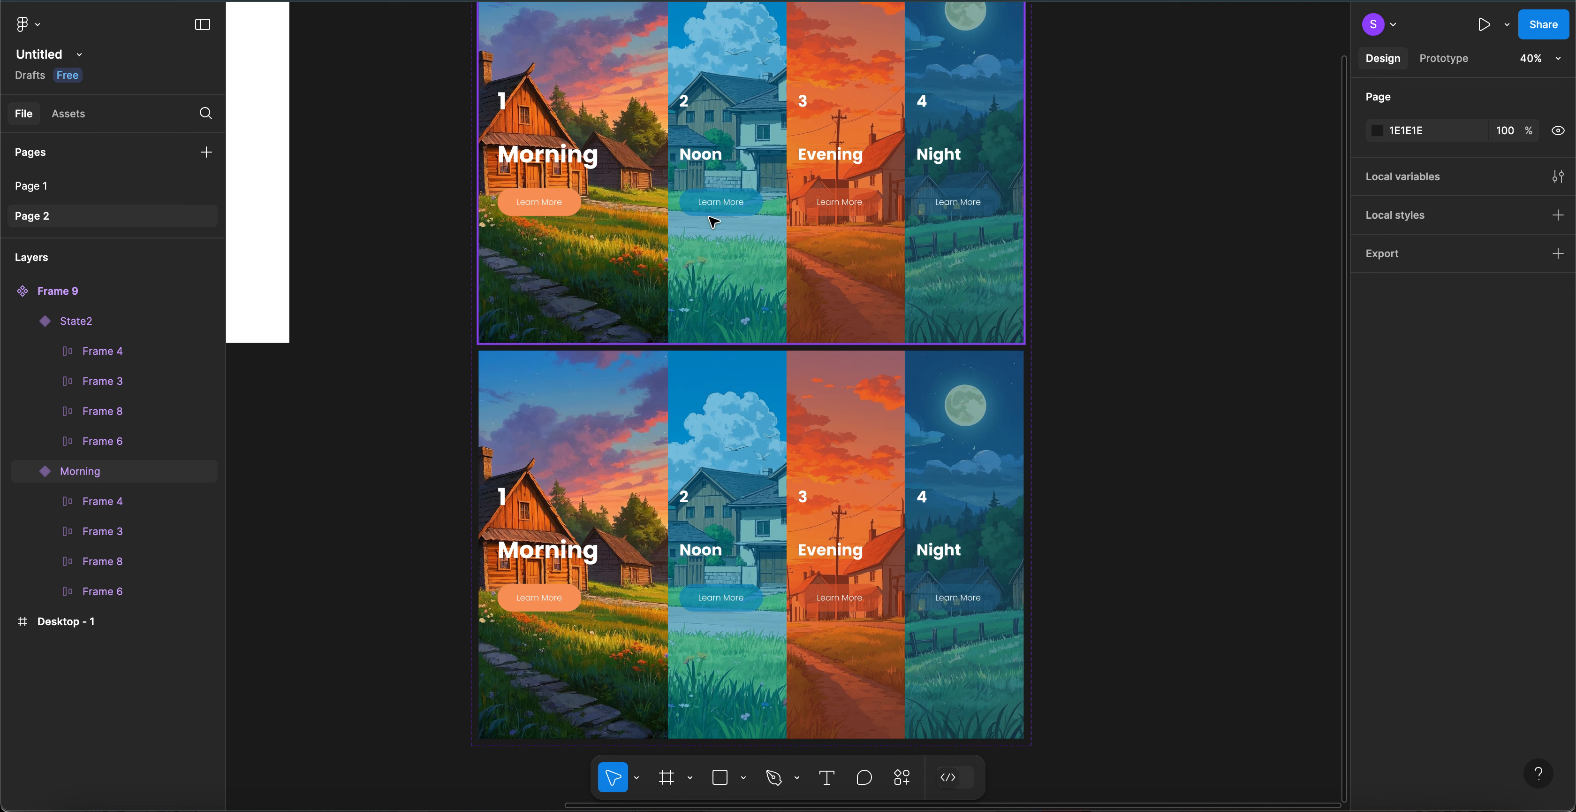
- Check the Noon panel's 313.33 width and set State2's Morning panel to 313.33 wide
left_click(583, 501)
left_click(583, 502)
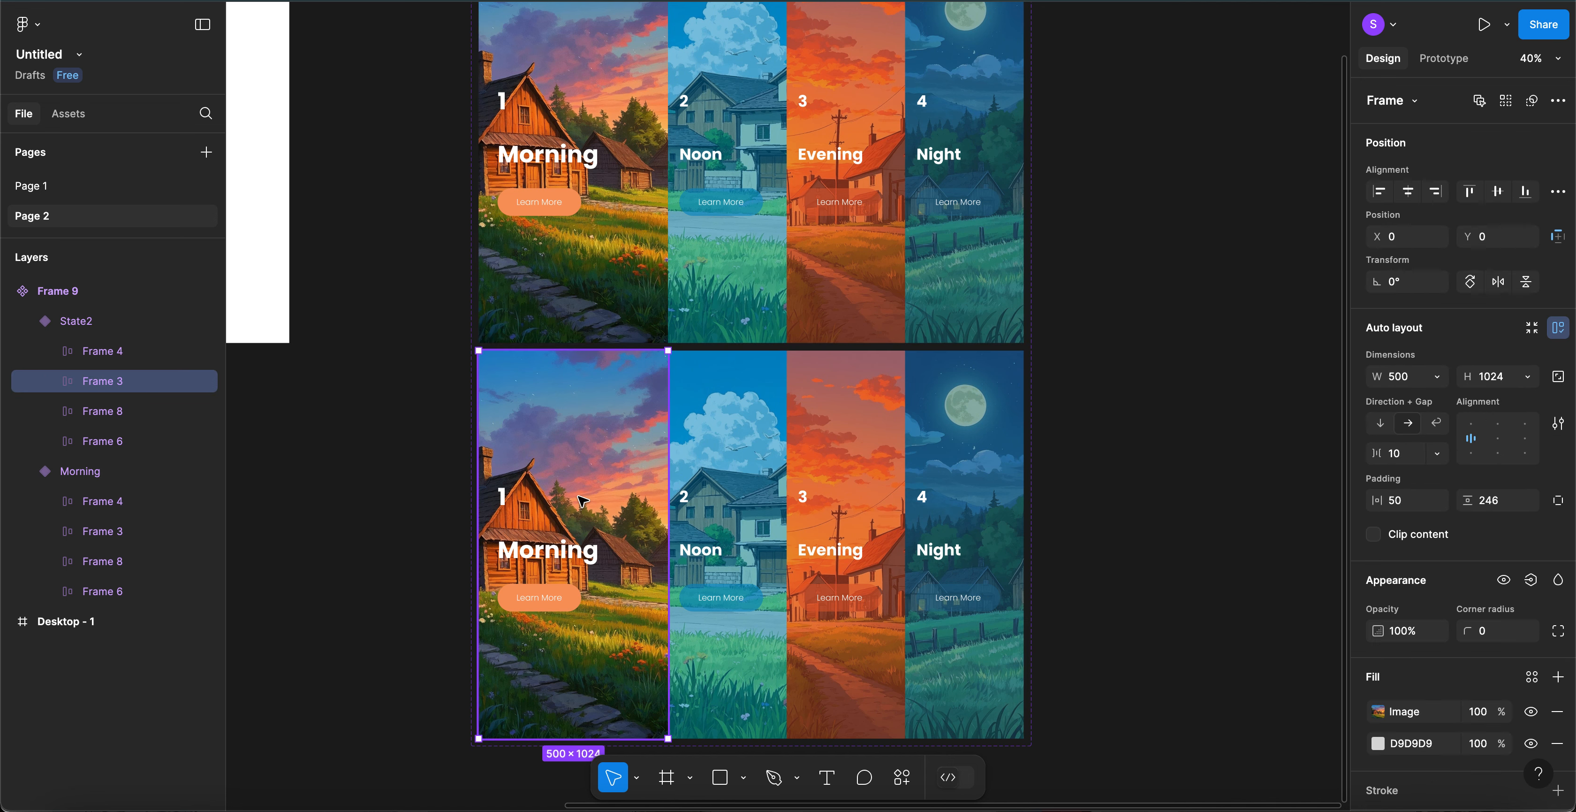
left_click(731, 395)
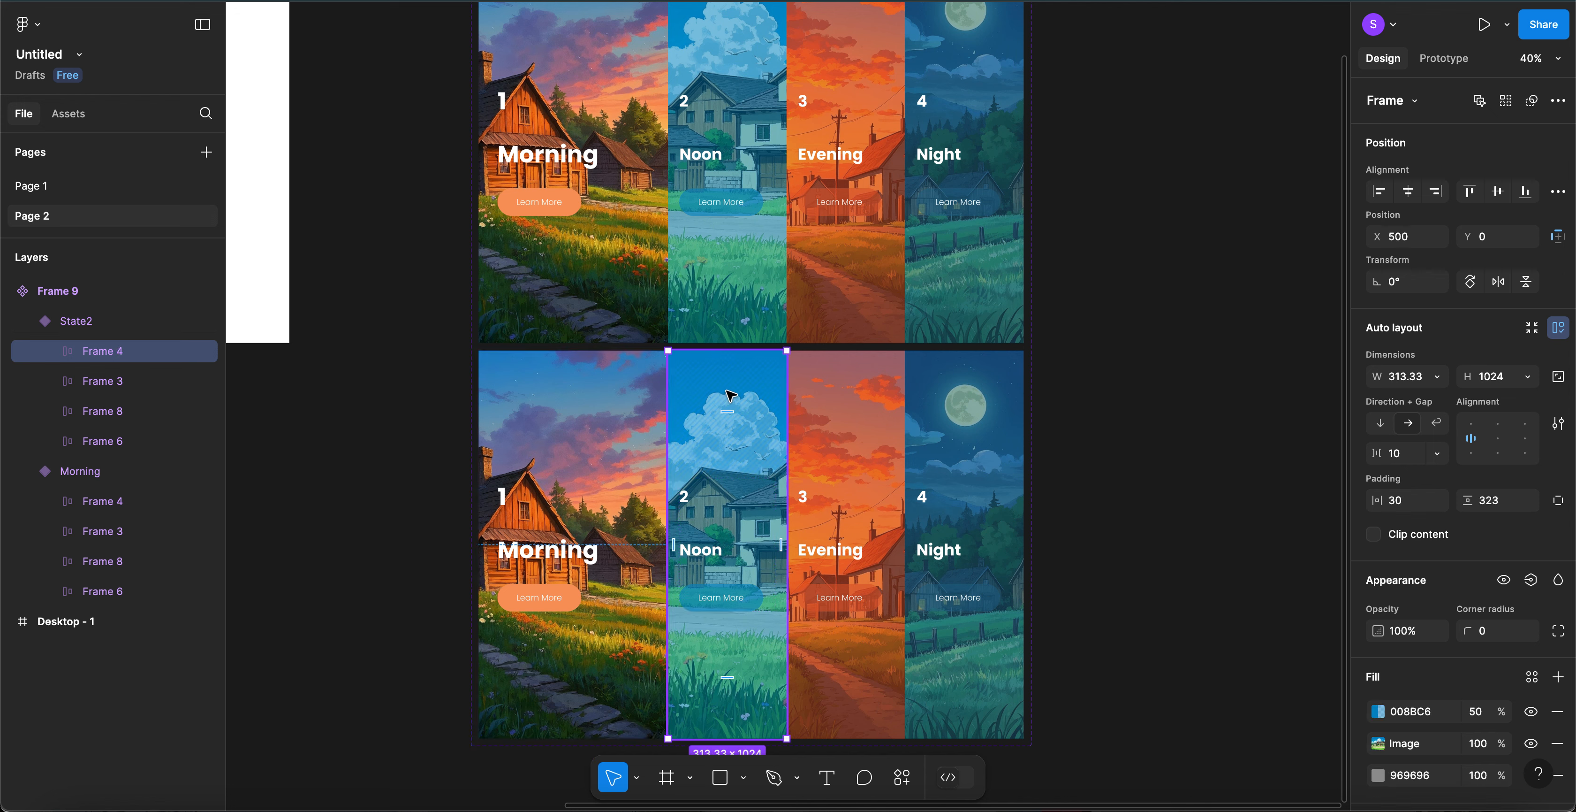
left_click(1405, 379)
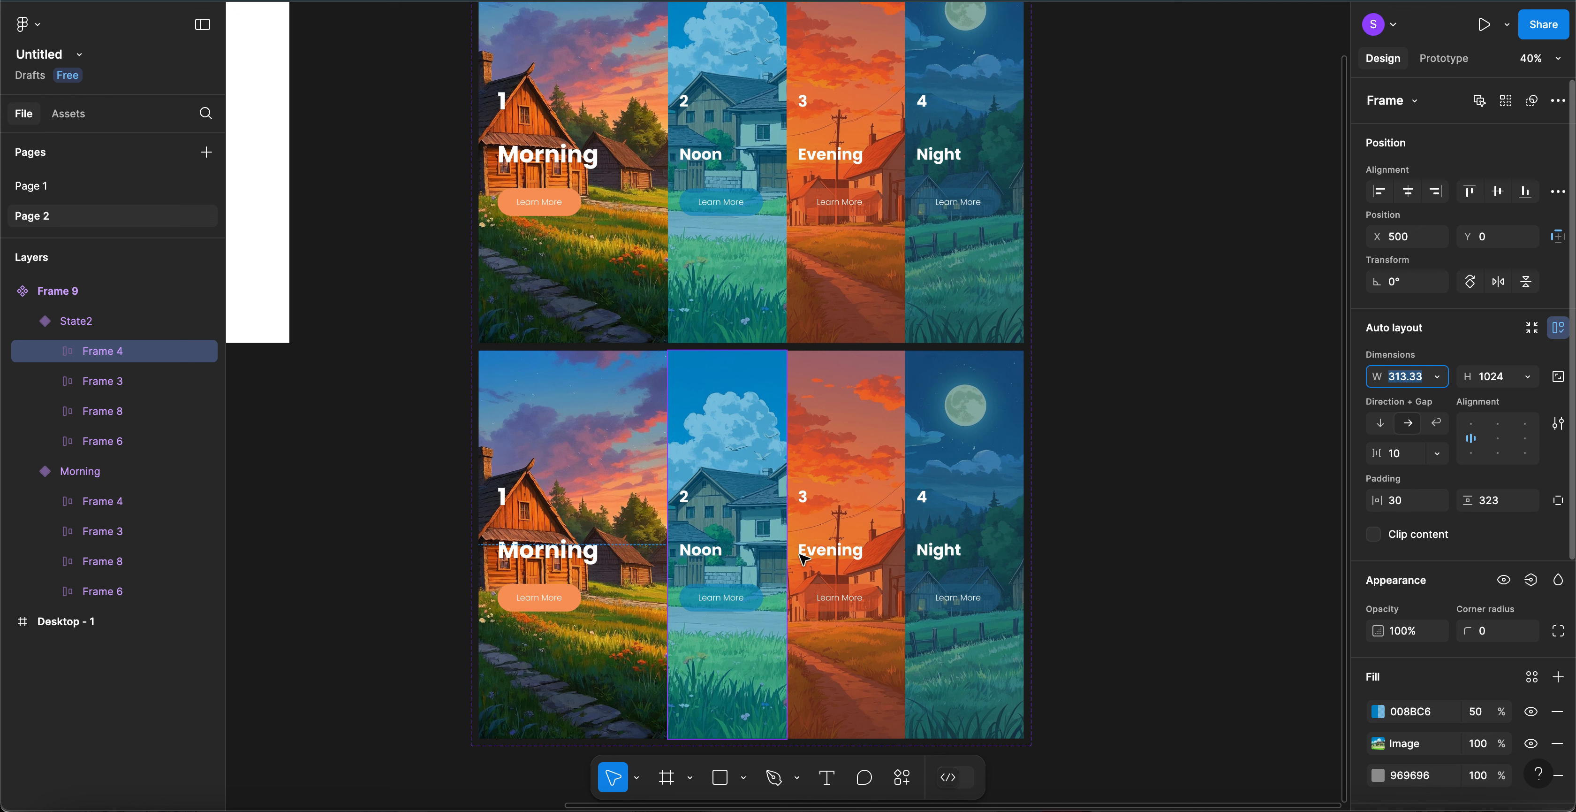
left_click(623, 497)
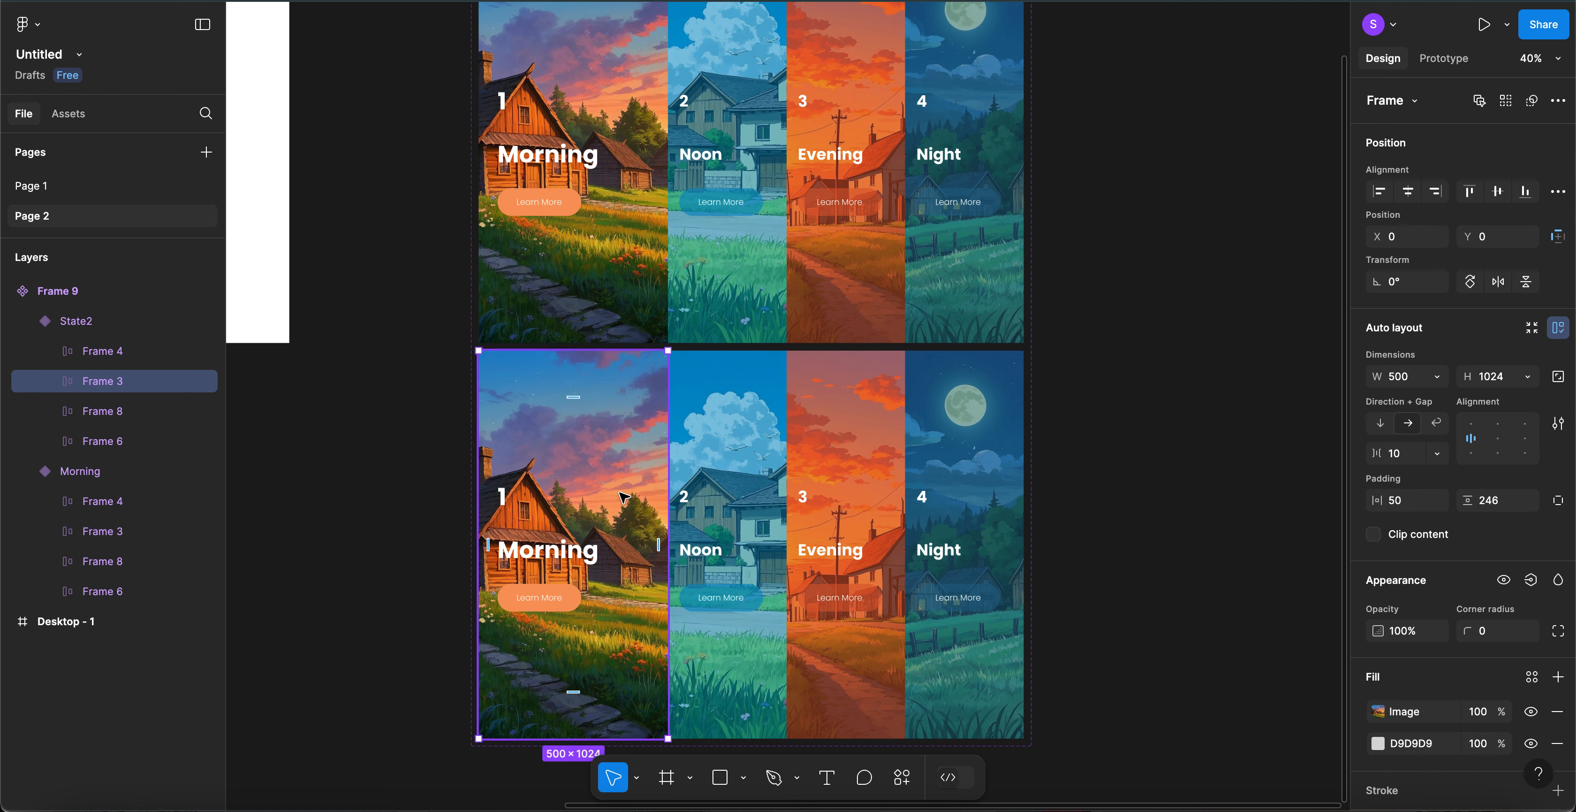
left_click(1411, 385)
type("313.33")
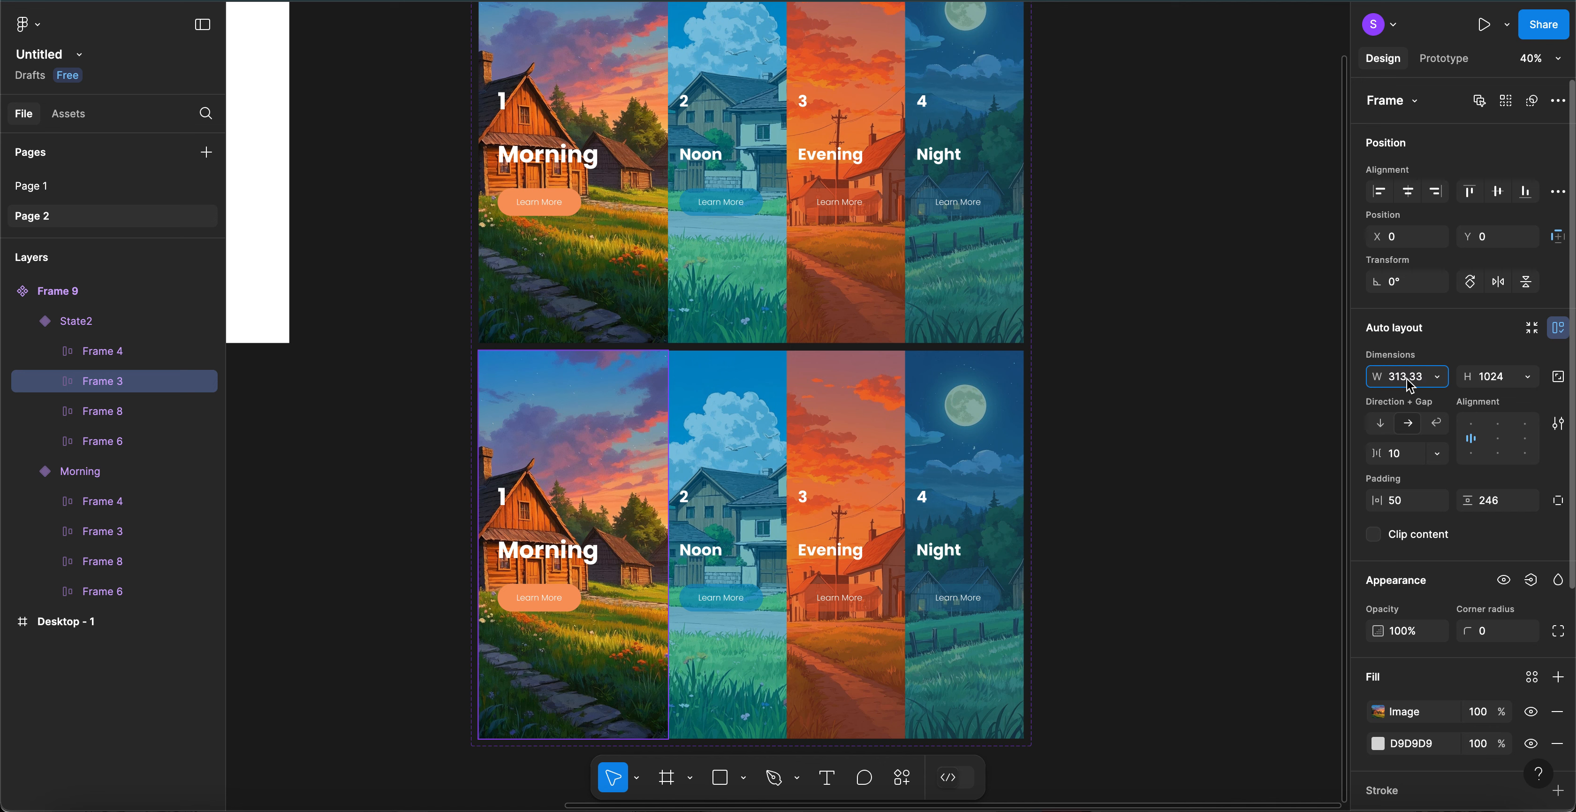
key("Return")
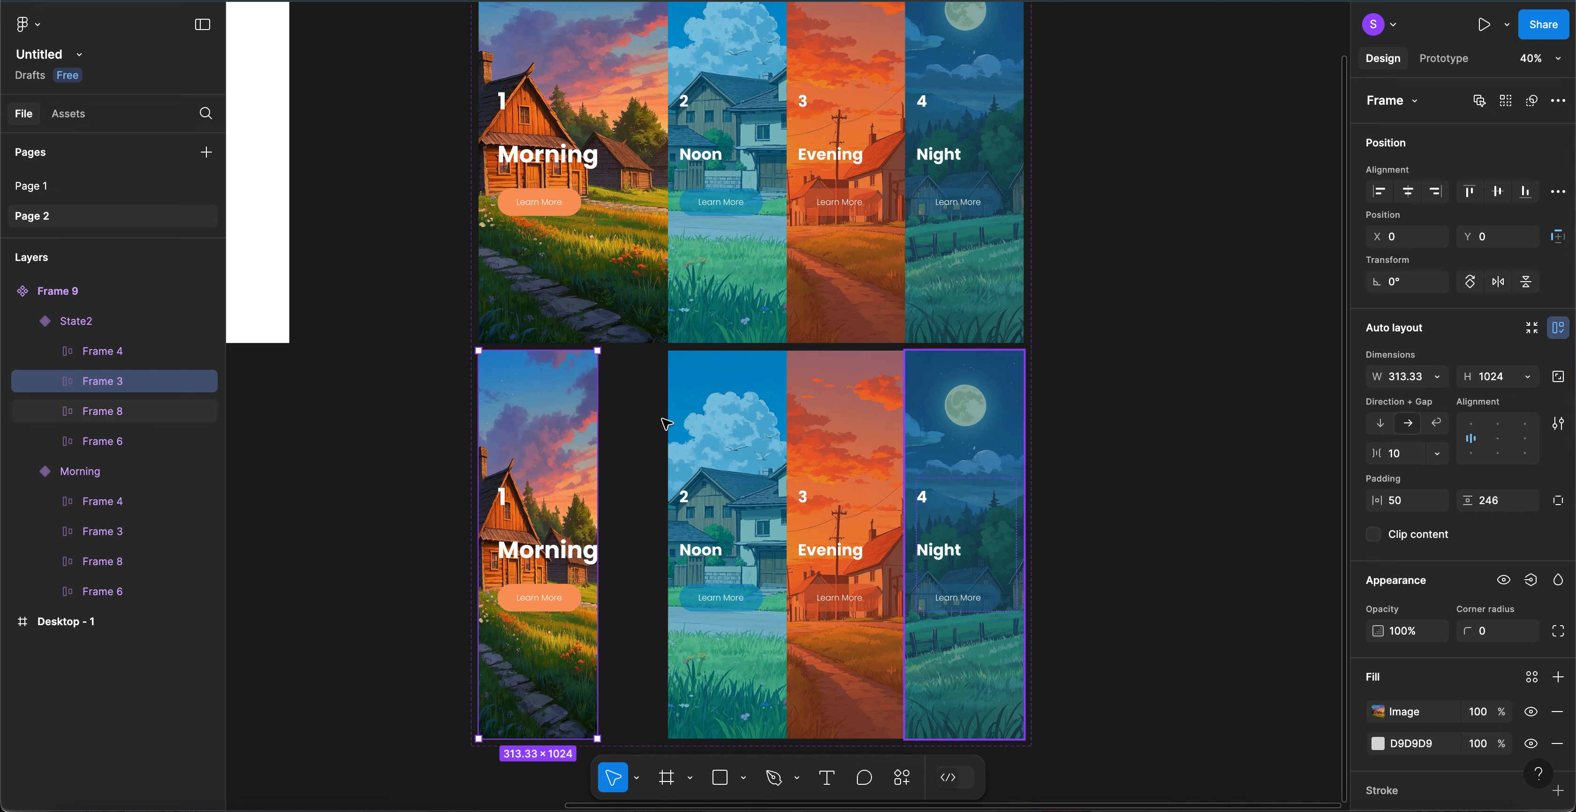
- Inspect the Morning panel's text and button layers, then bring up its image fill settings
left_click(571, 435)
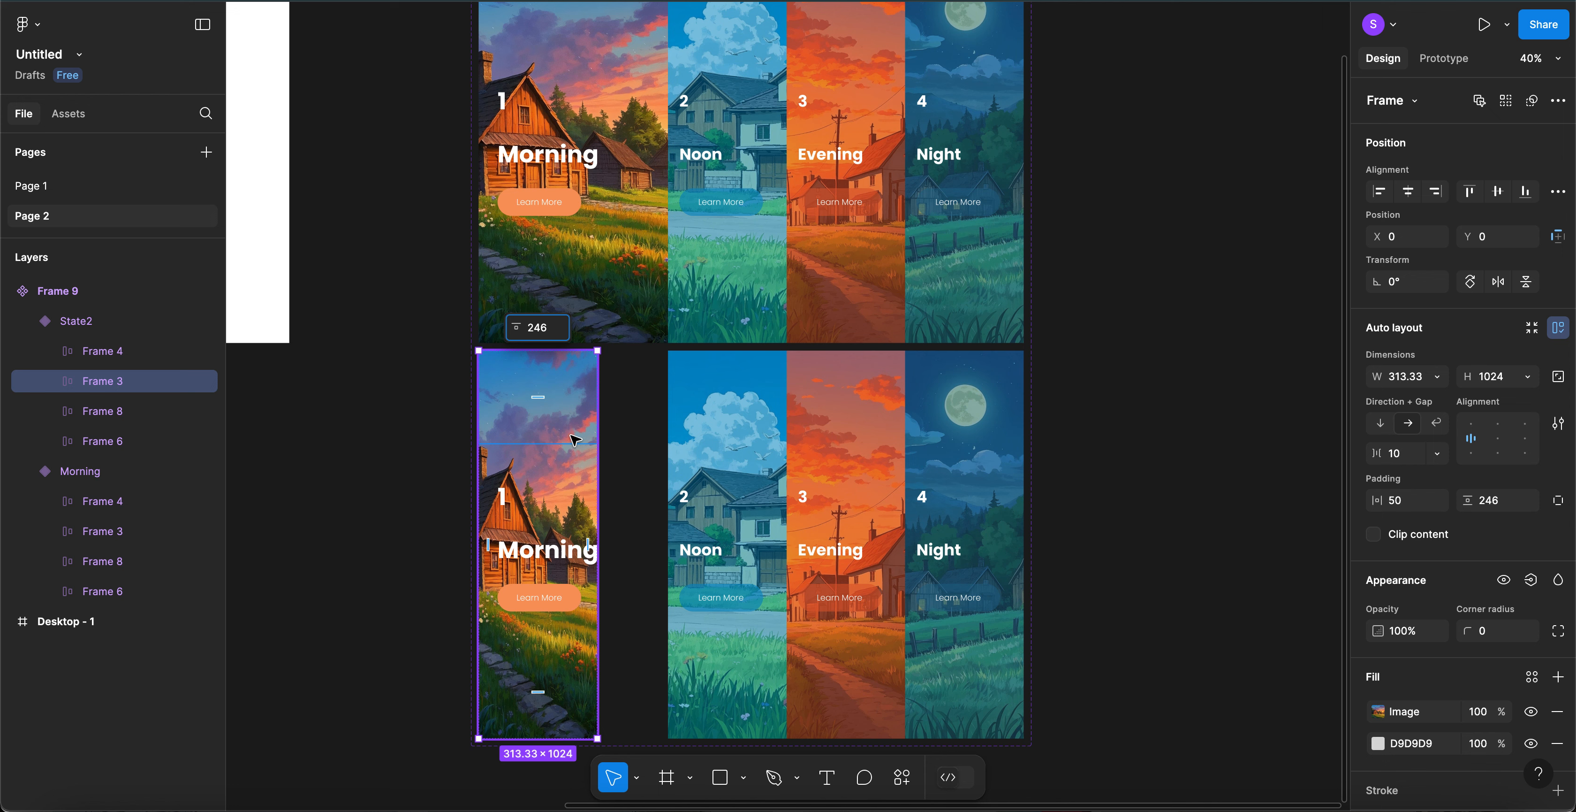
double_click(565, 482)
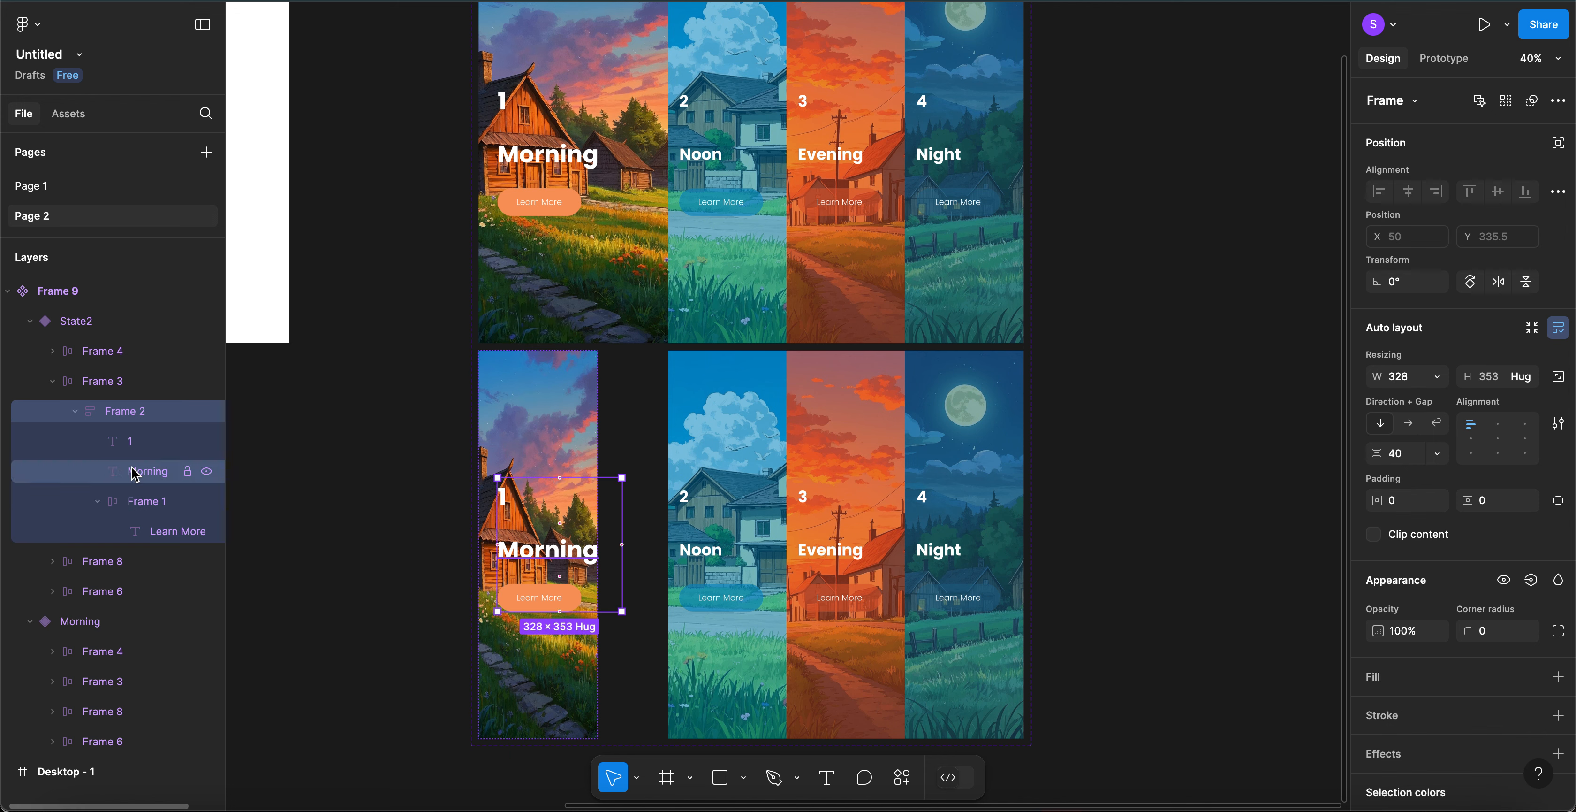
left_click(98, 503)
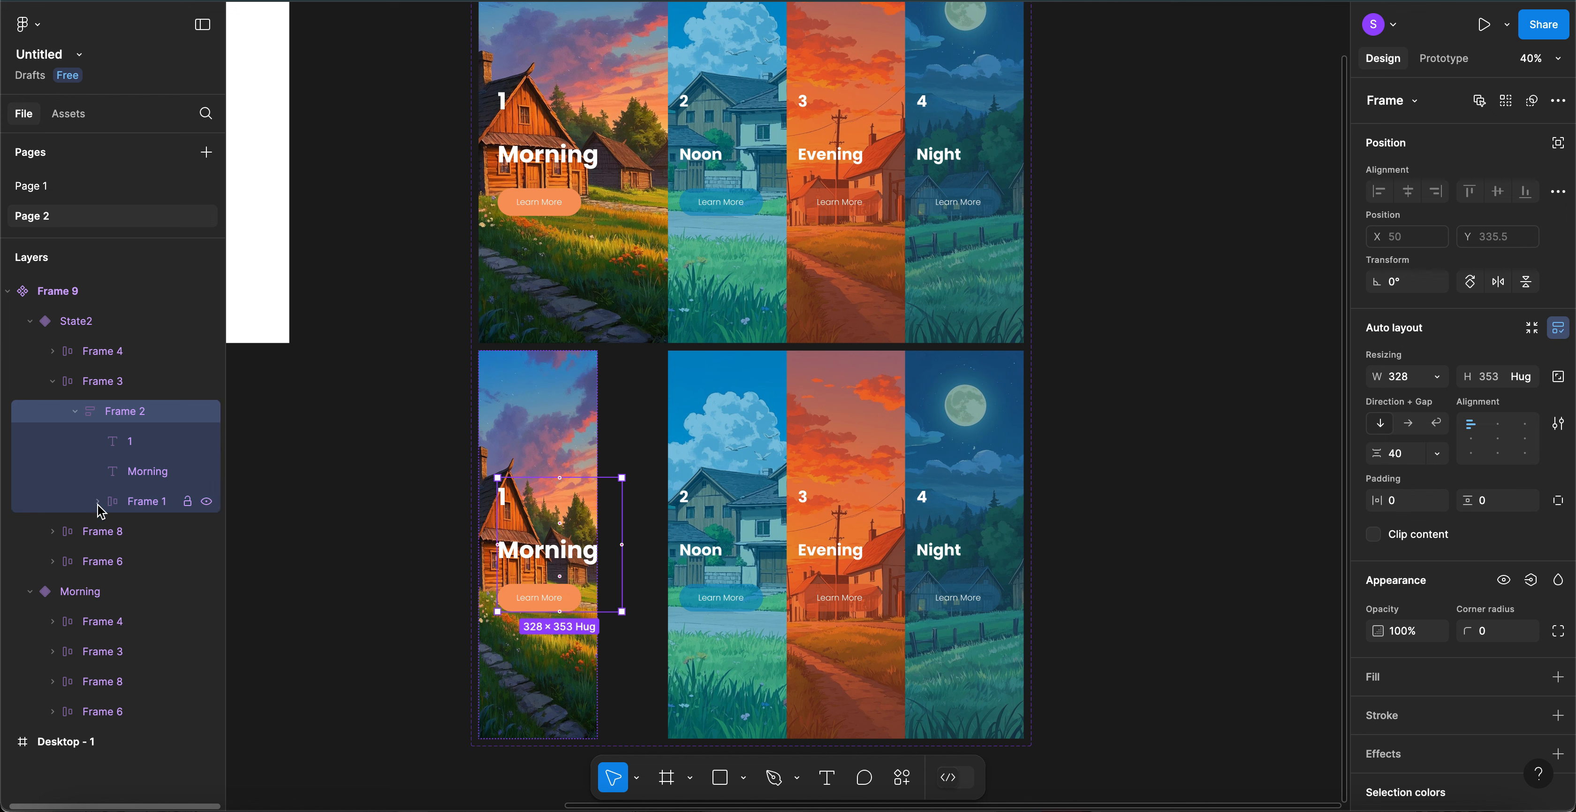
left_click(98, 502)
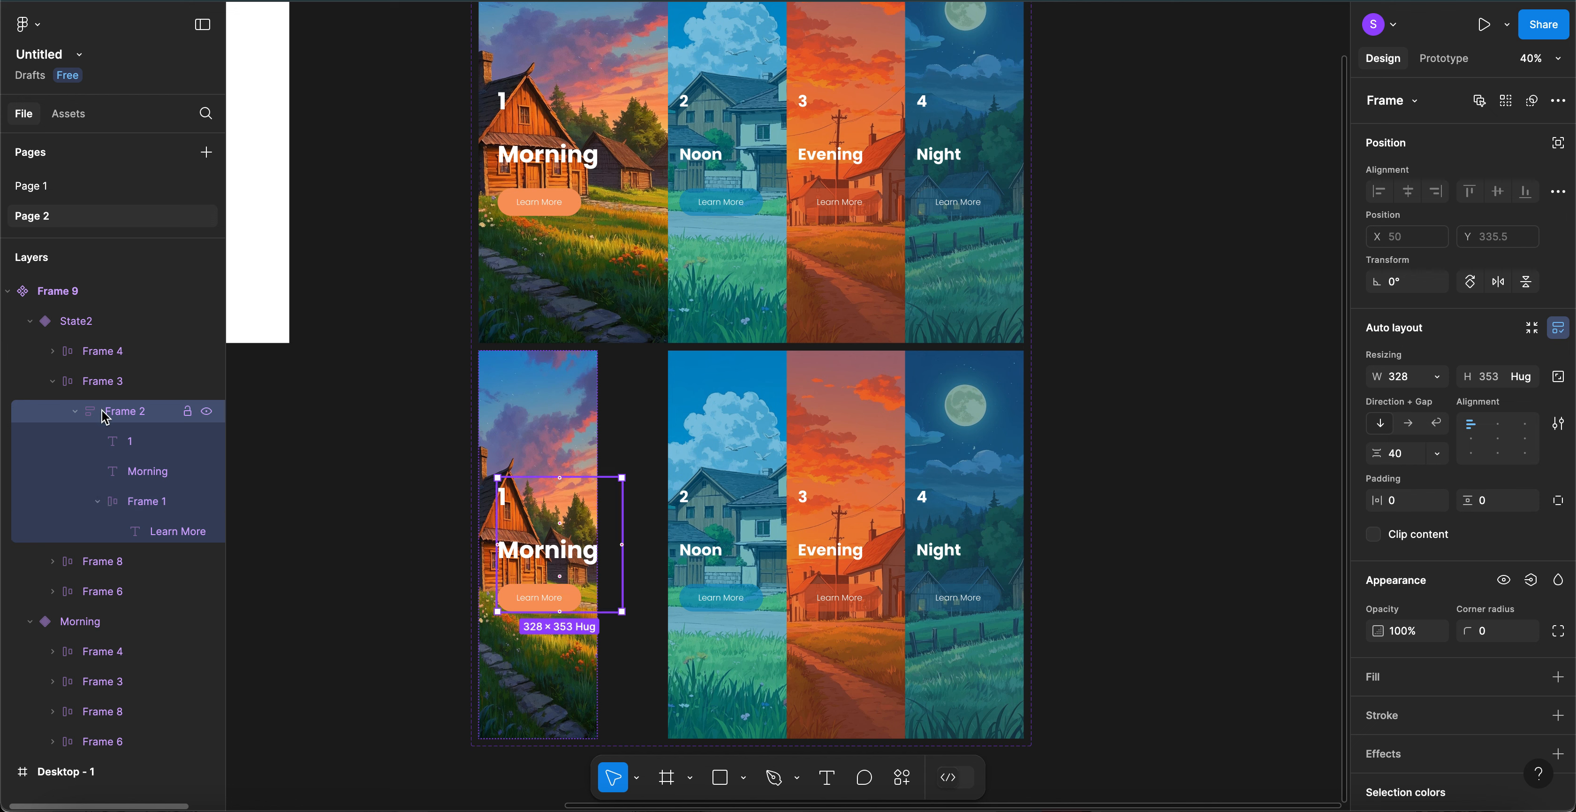
left_click(541, 374)
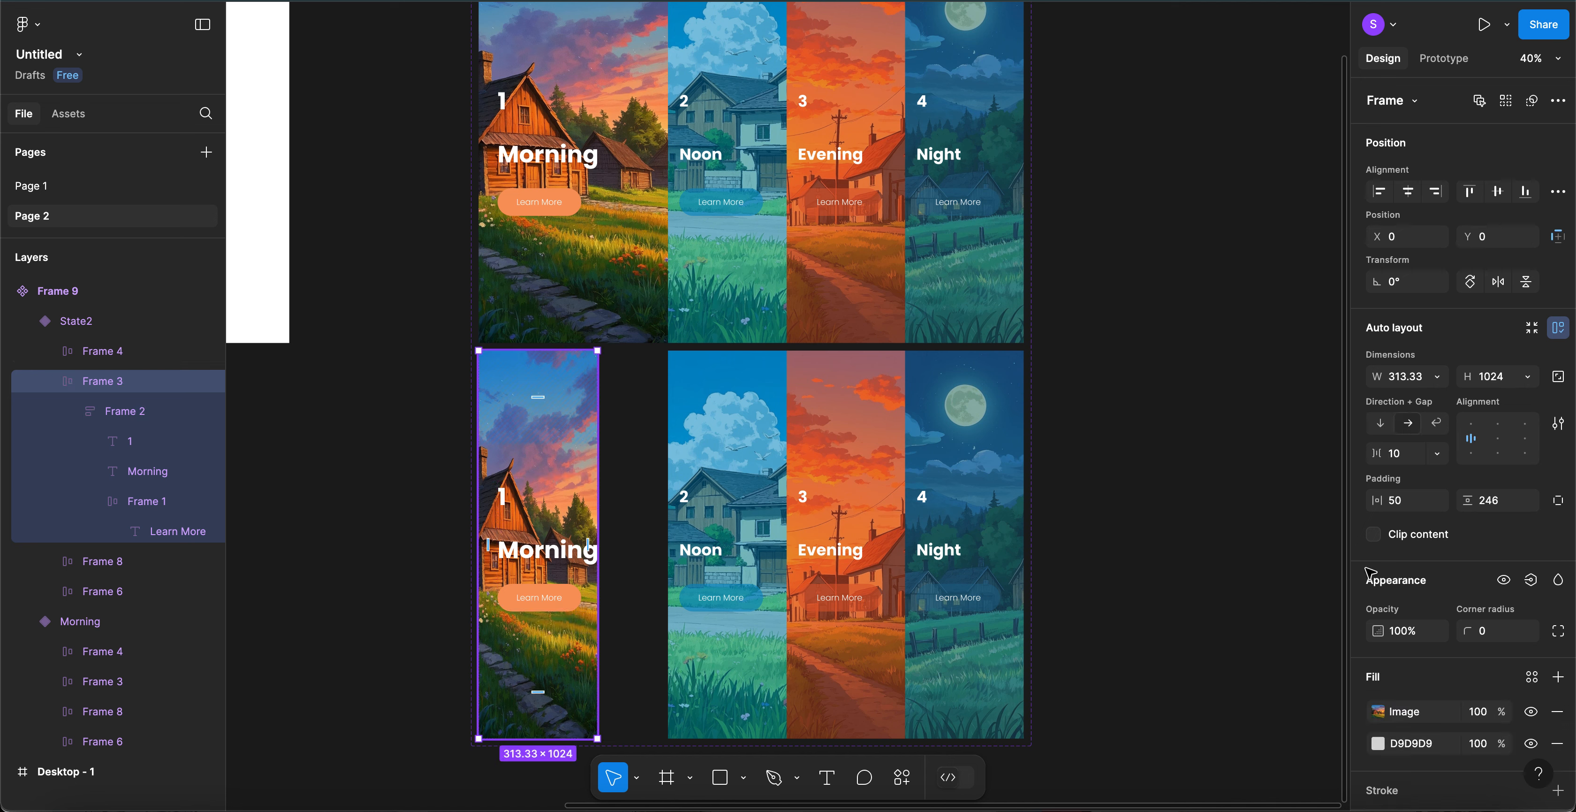
left_click(1378, 710)
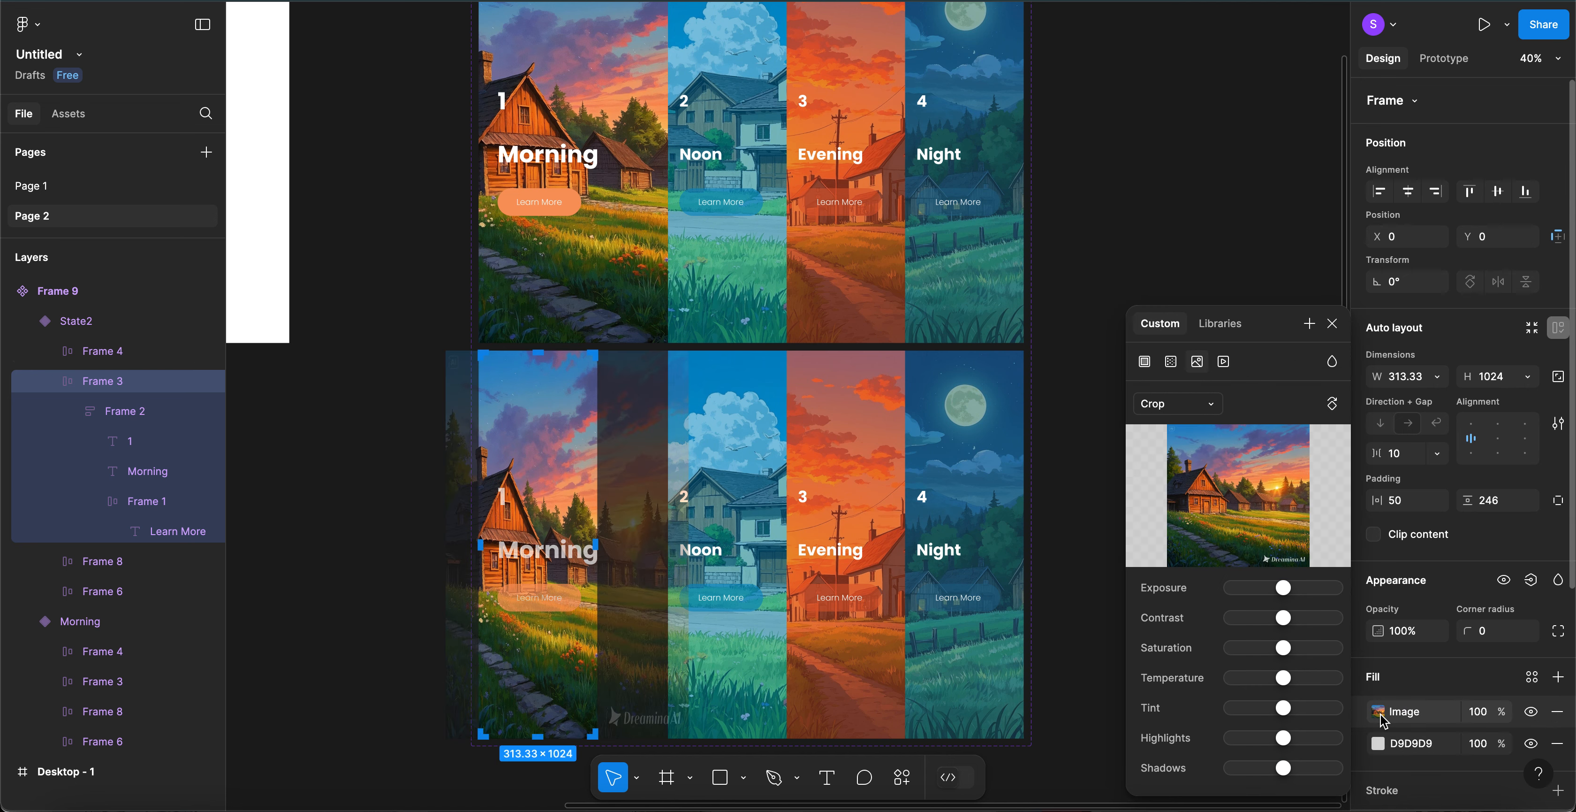
- Try Fit scaling on the Morning panel's image, then set it back to Fill
left_click(1187, 410)
left_click(1187, 386)
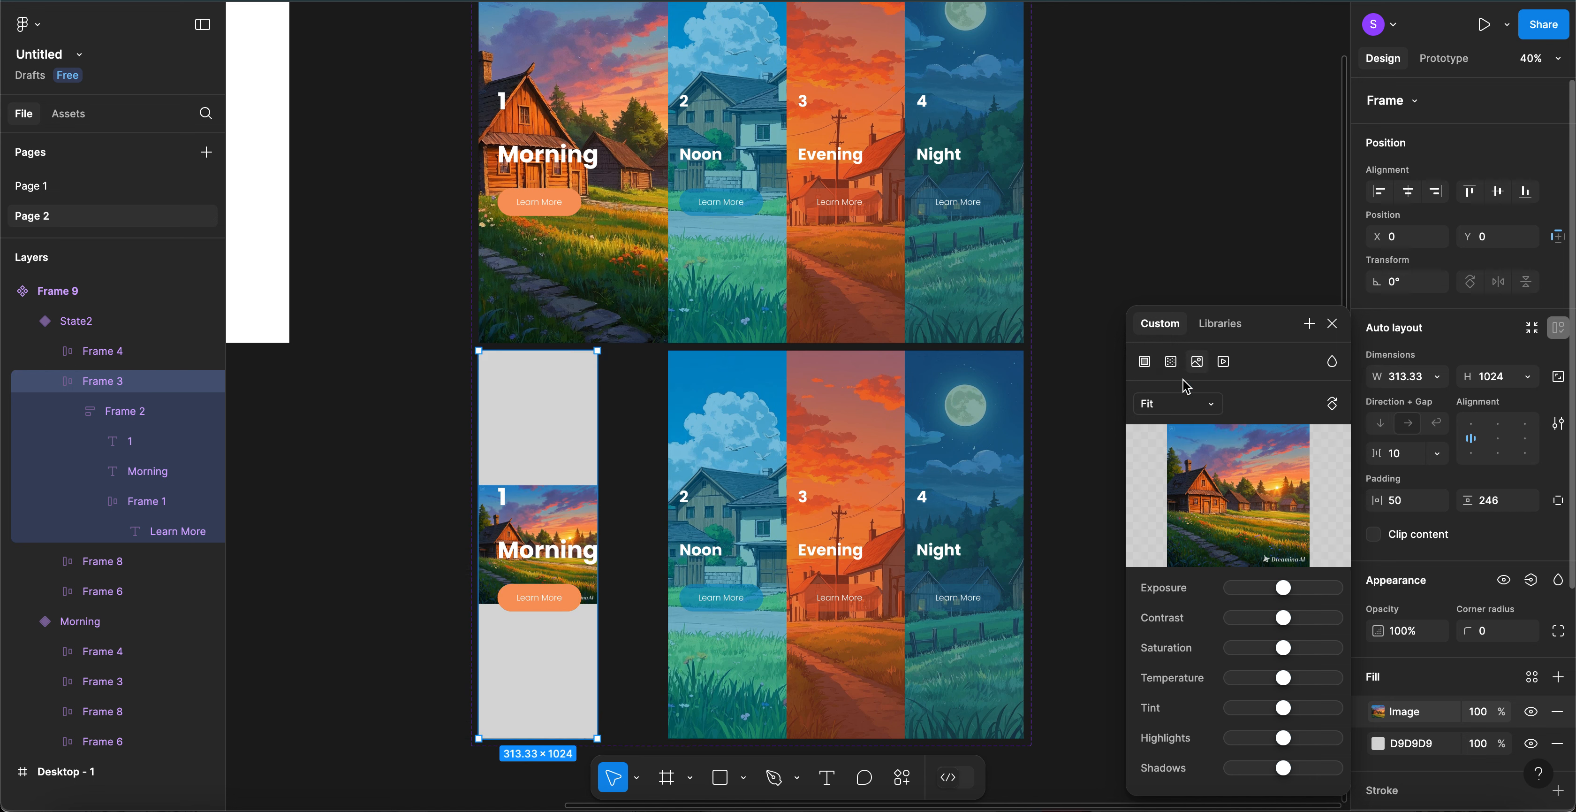
left_click(1187, 404)
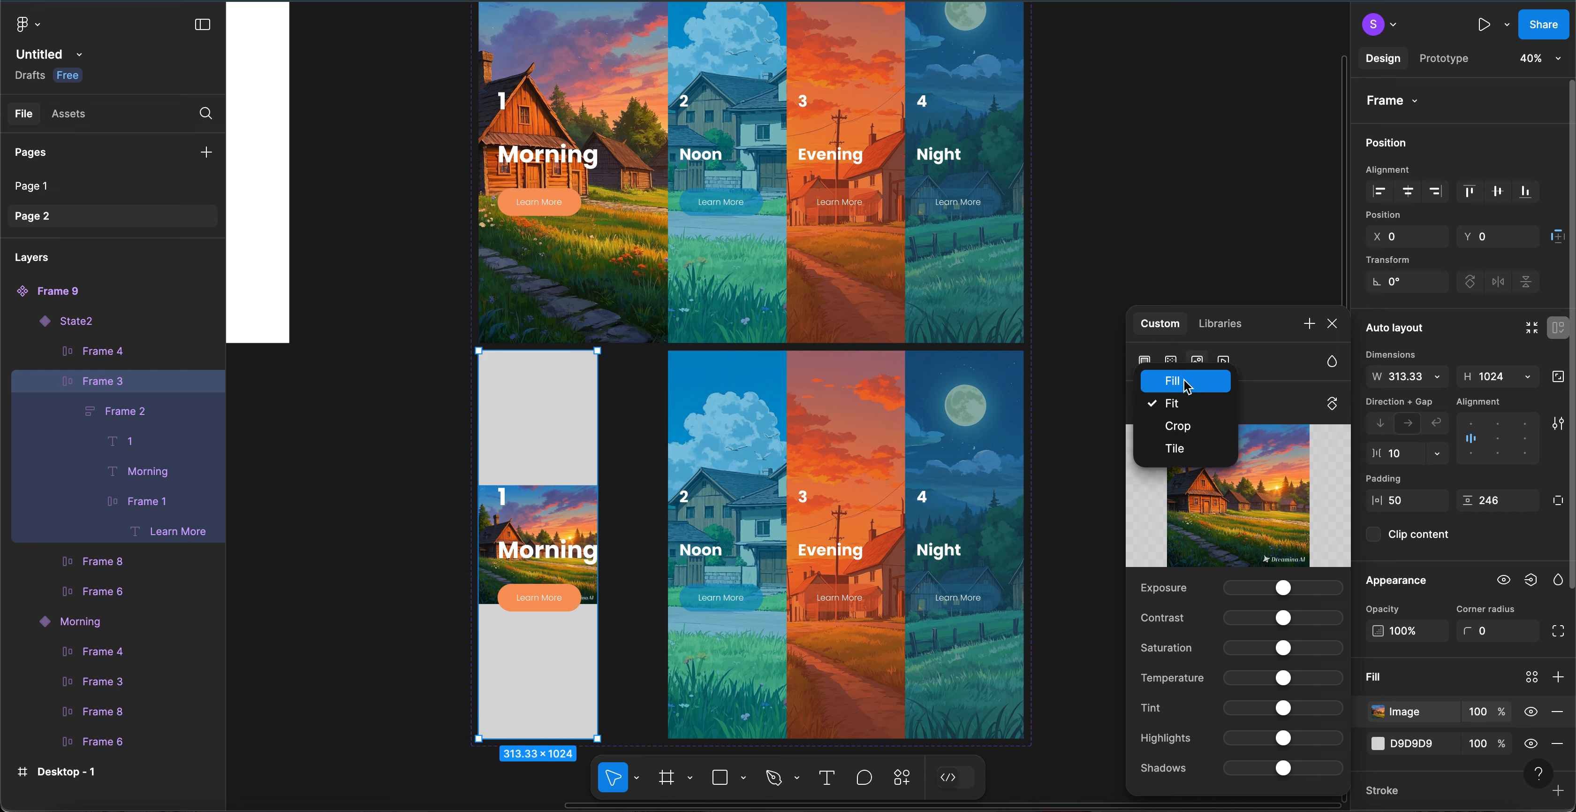
left_click(1186, 382)
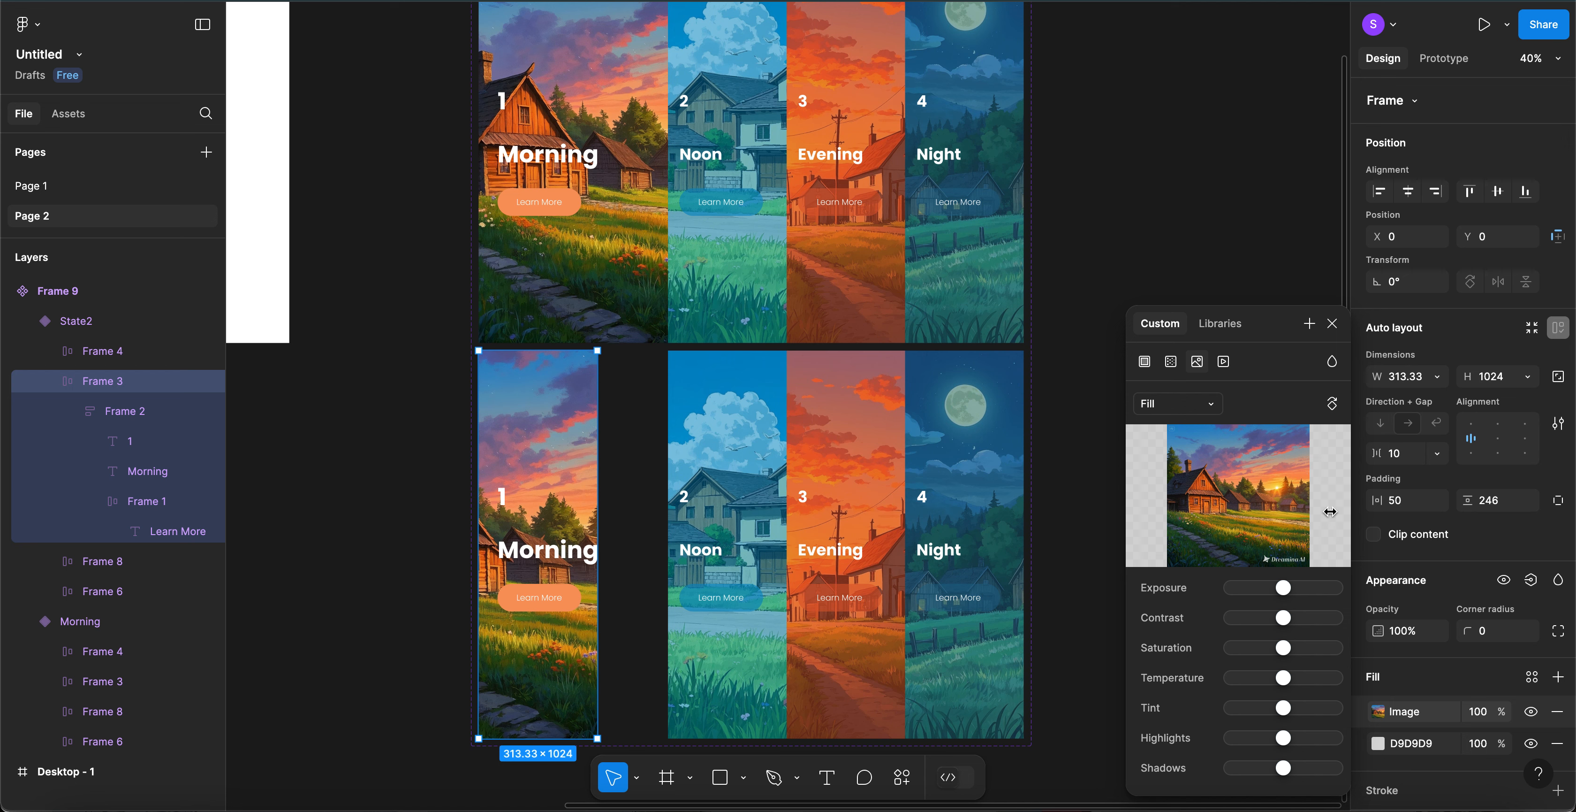
- Add an overlay fill using the sampled orange F9995F at 50% opacity
left_click(1559, 679)
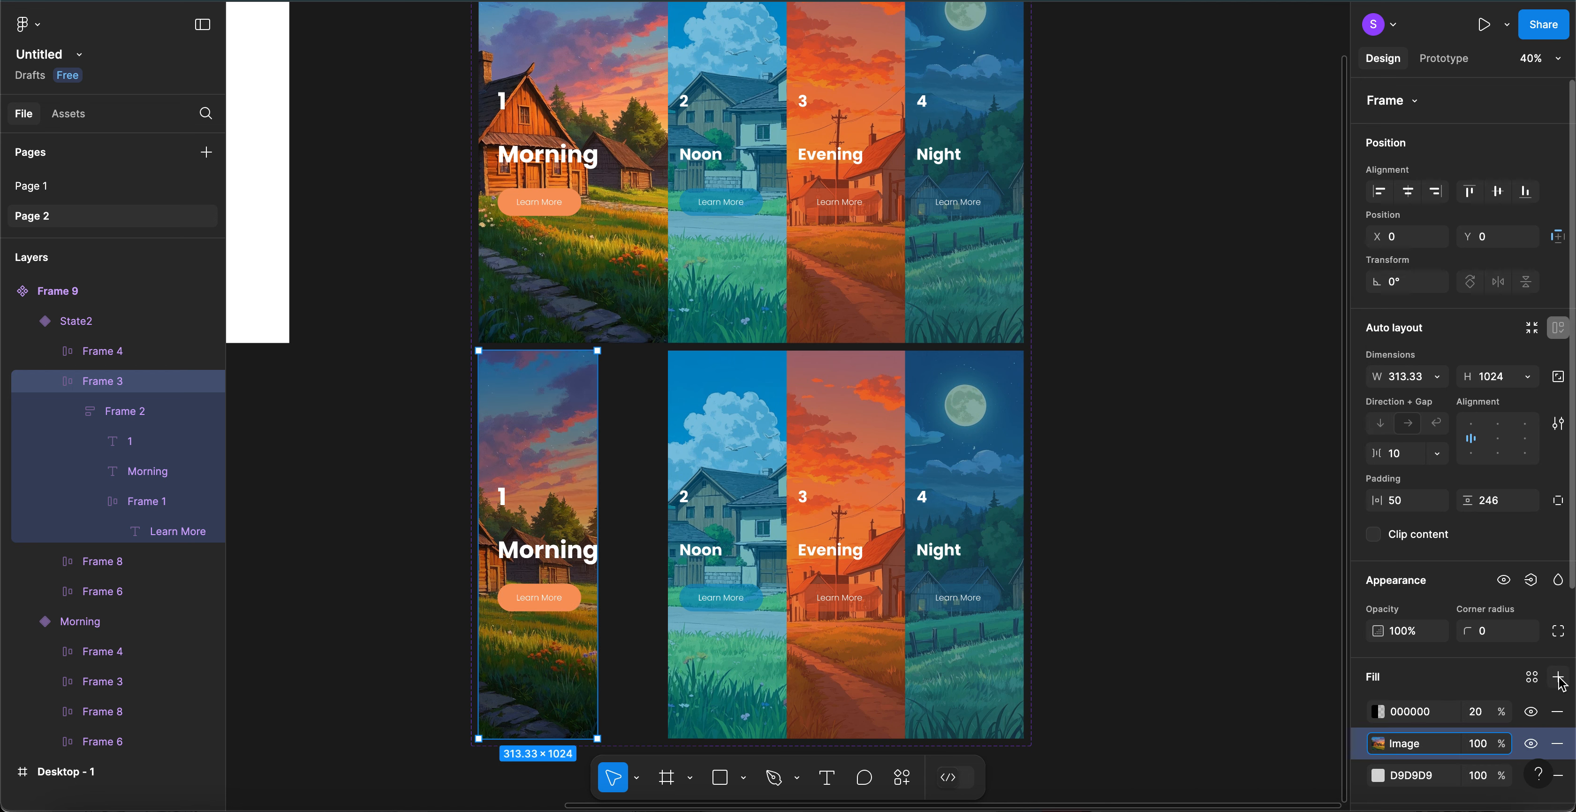
left_click(1425, 716)
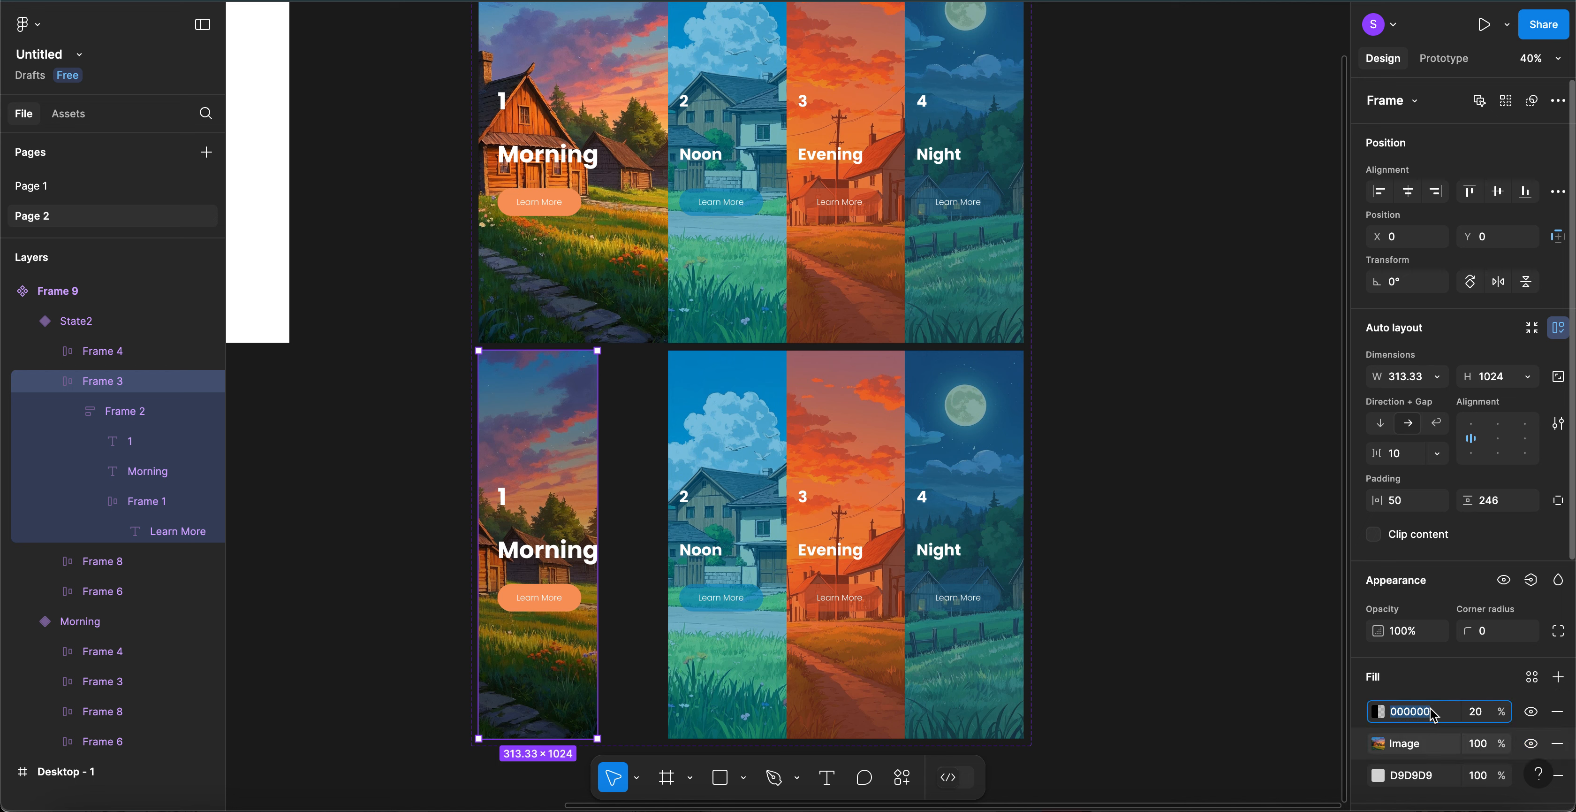
left_click(1380, 712)
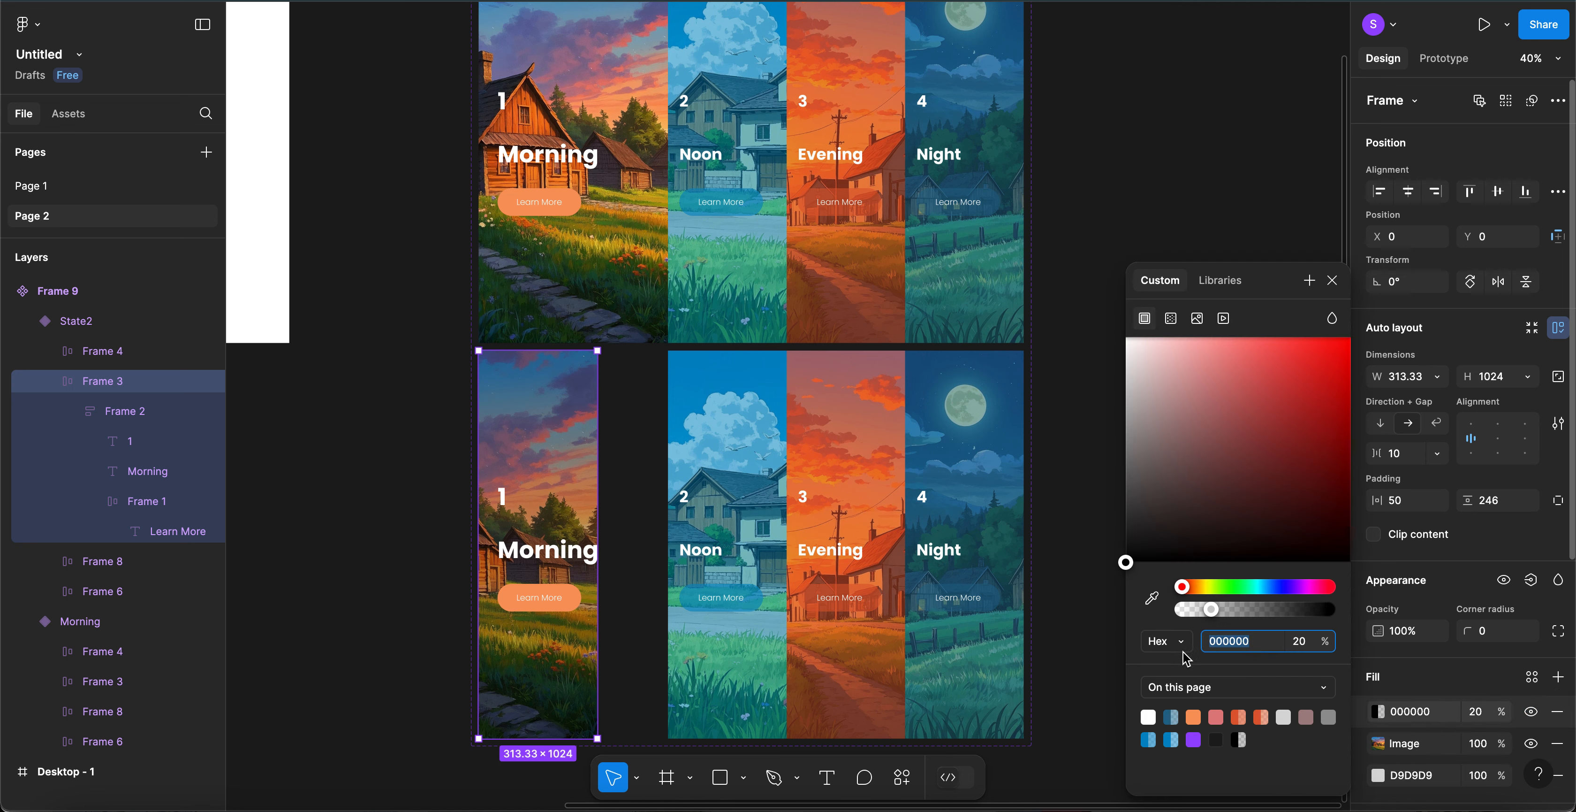
left_click(1153, 603)
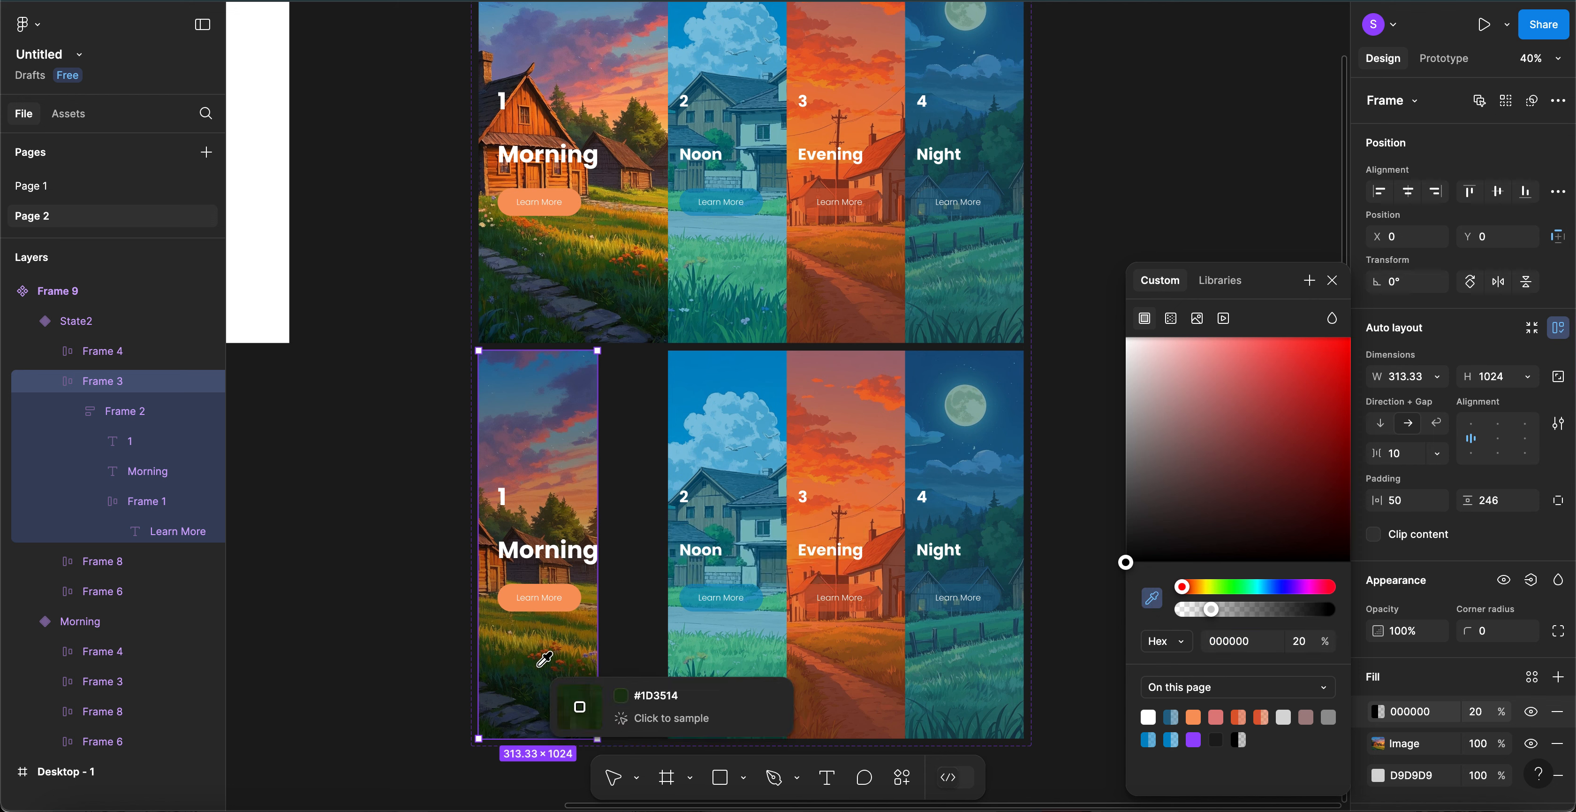
left_click(576, 592)
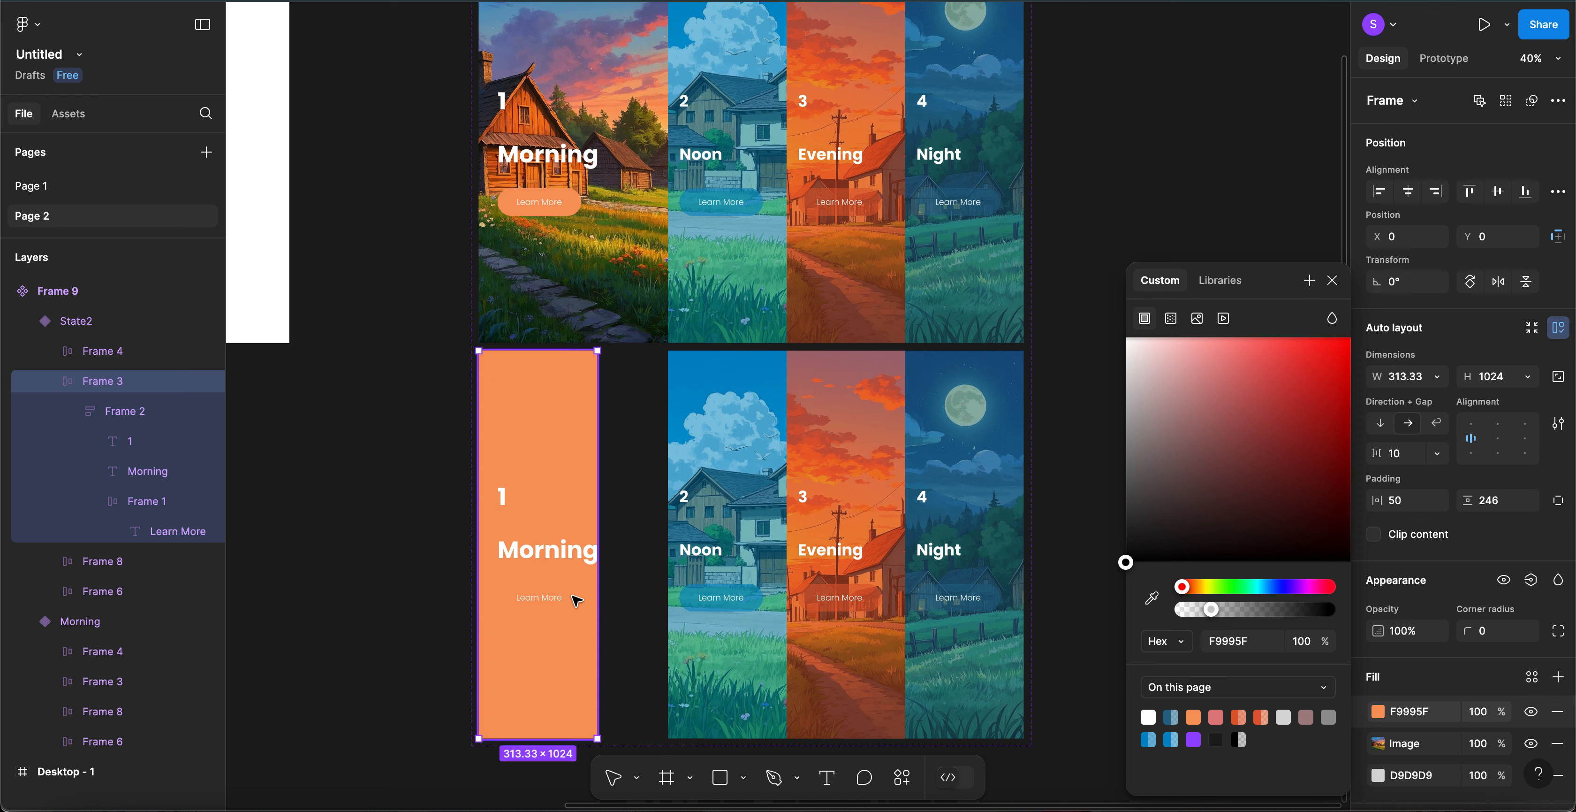
left_click(1487, 712)
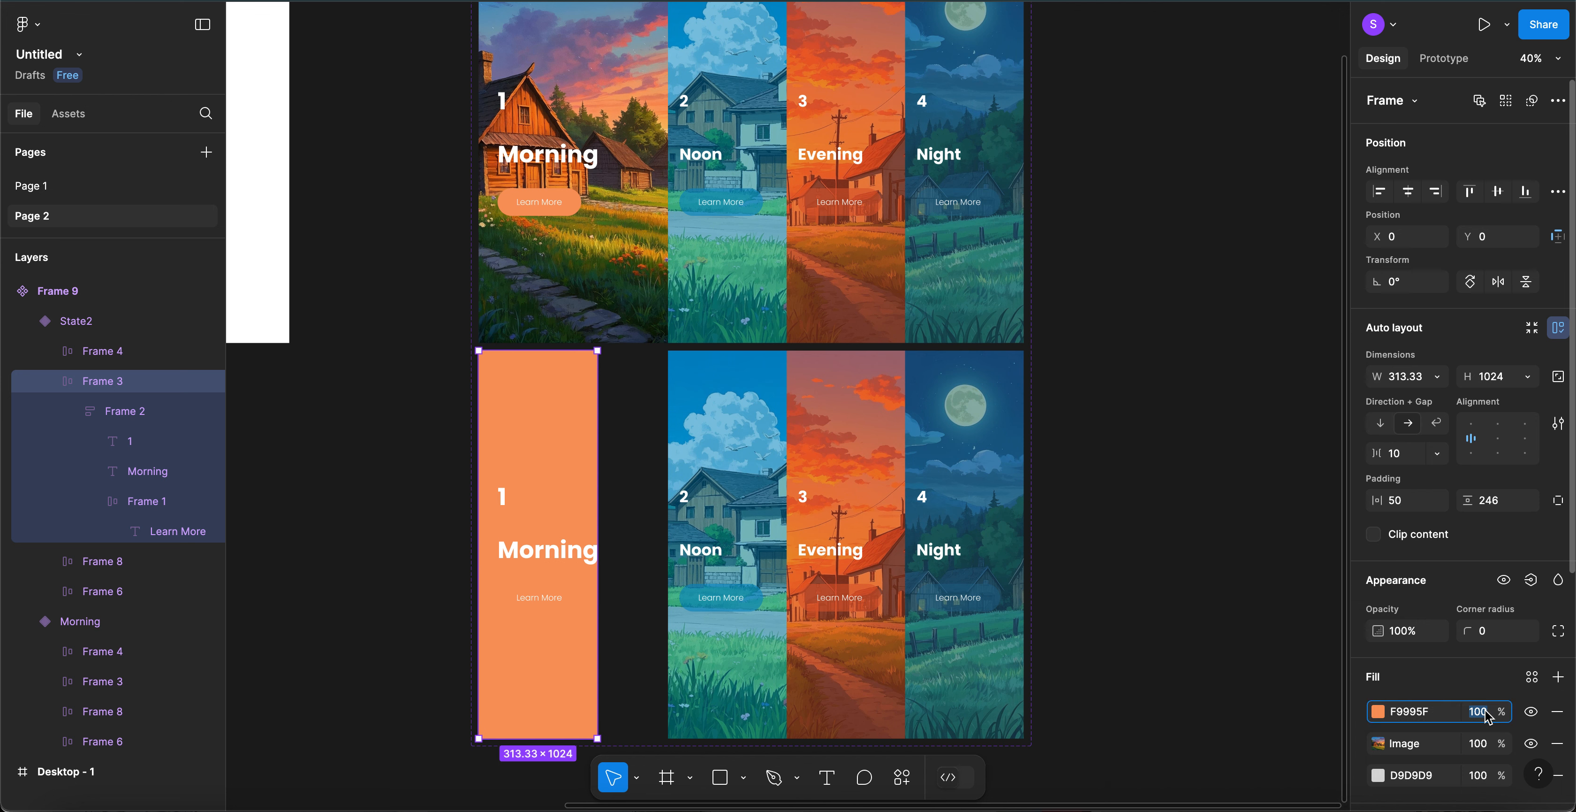
type("50")
key("Return")
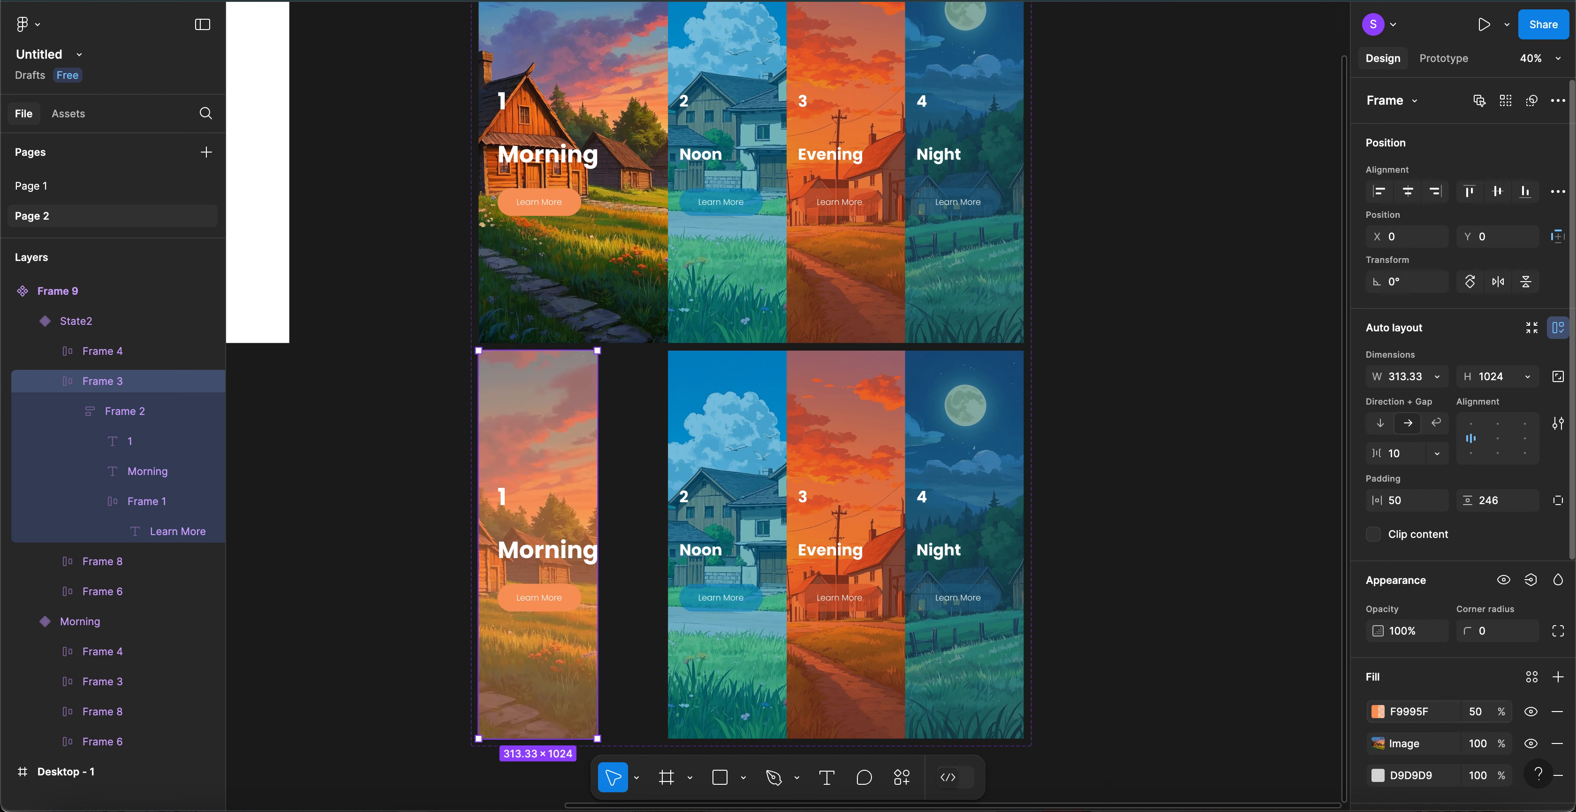
left_click(505, 502)
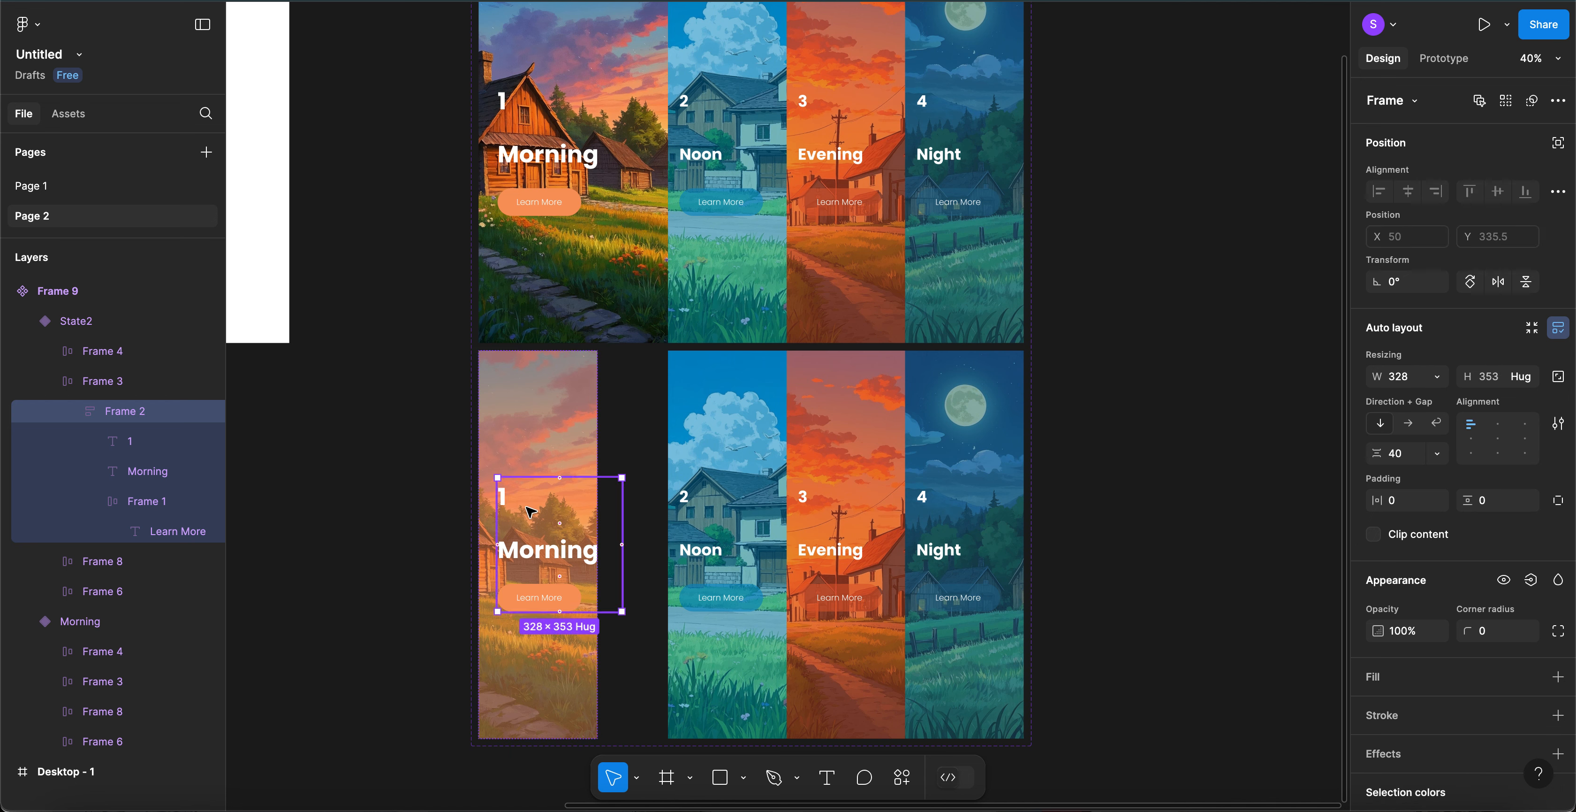
left_click(508, 498)
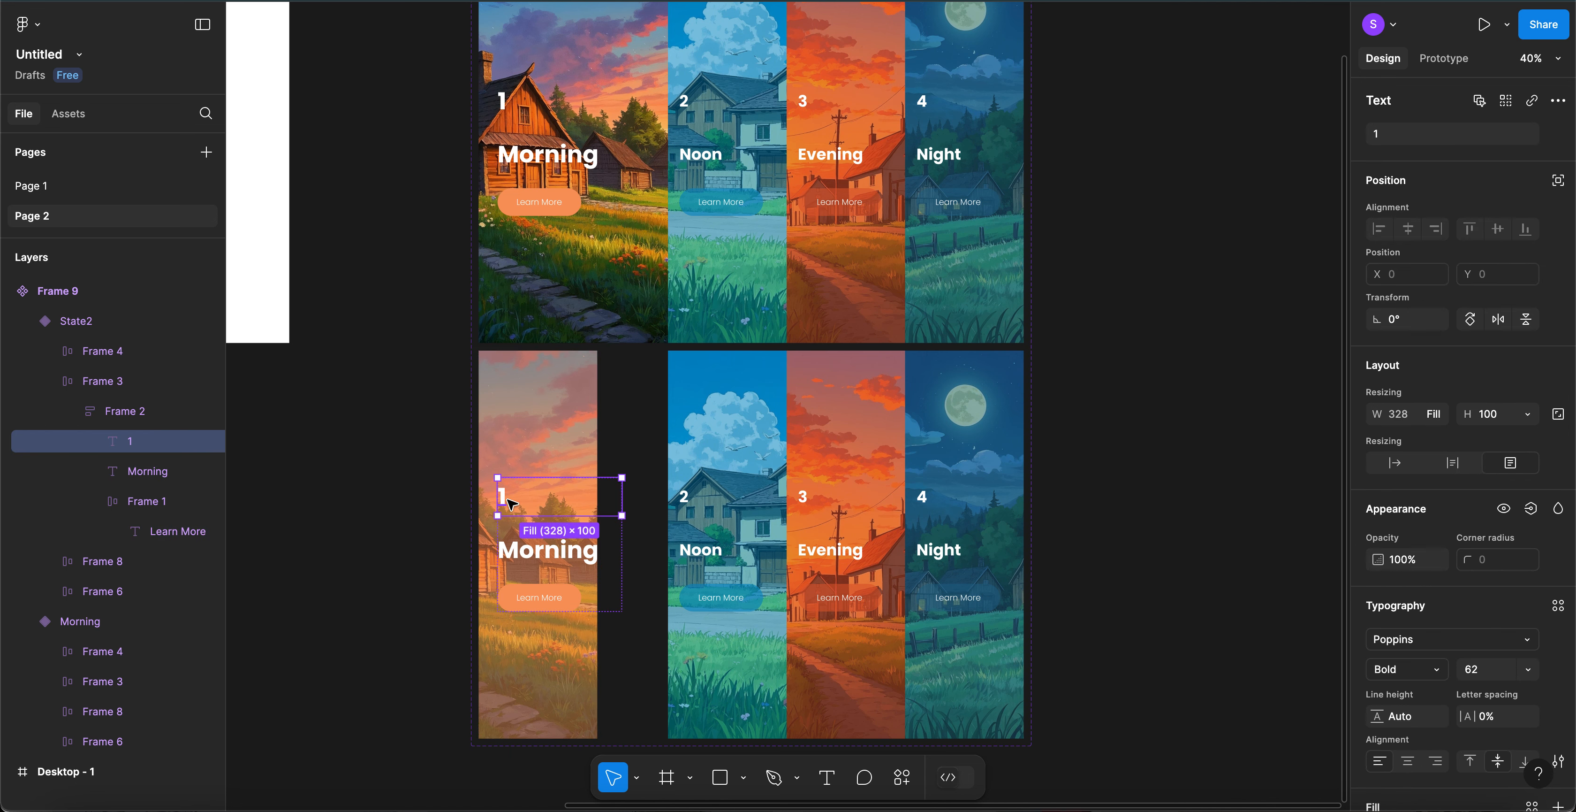
- Set the font size of the '1' and 'Morning' texts to 42
left_click(549, 560, "shift")
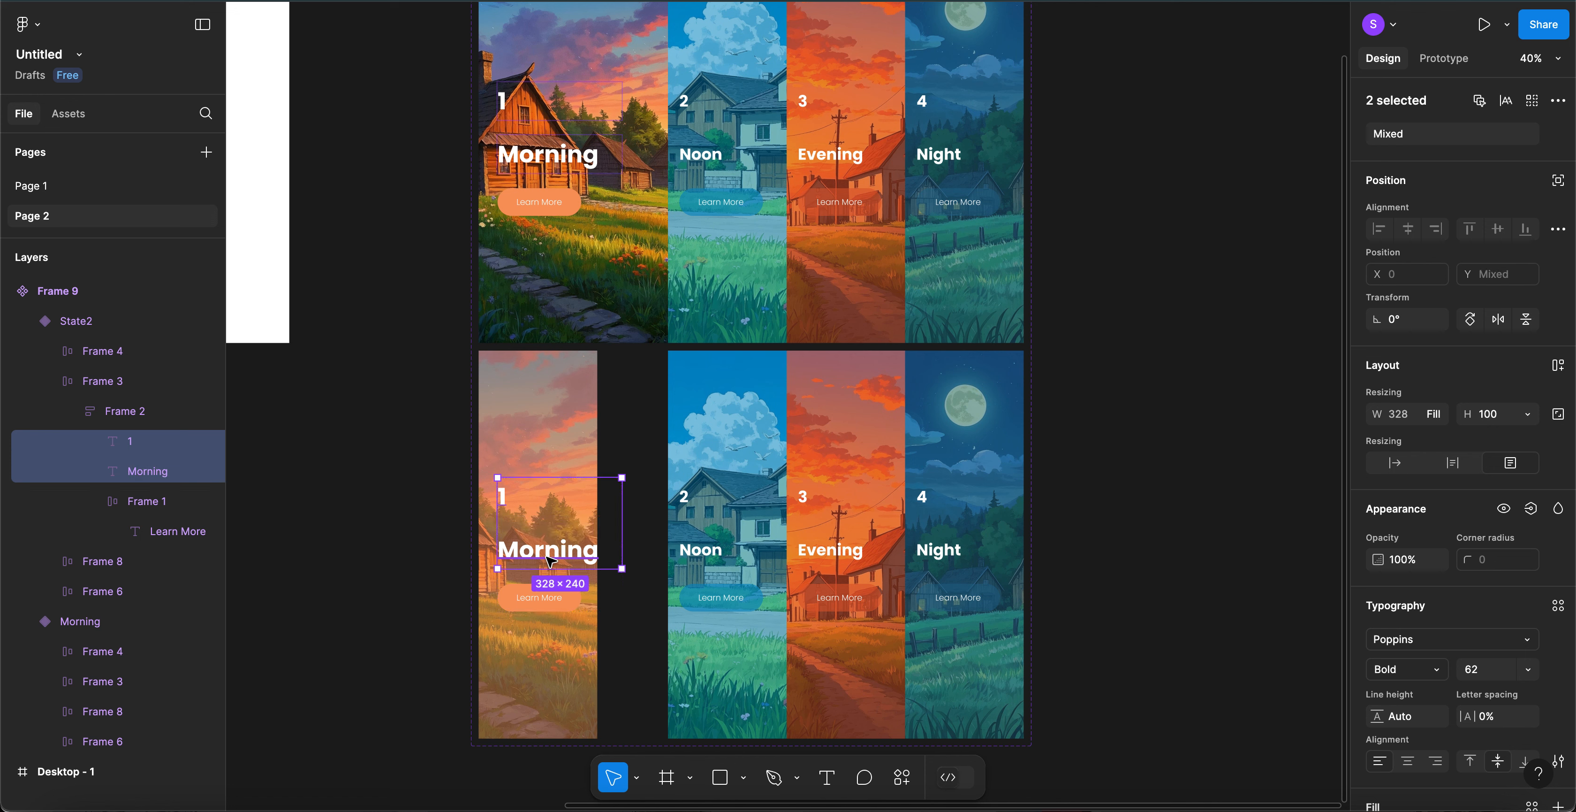
left_click(1481, 671)
type("52")
key("Return")
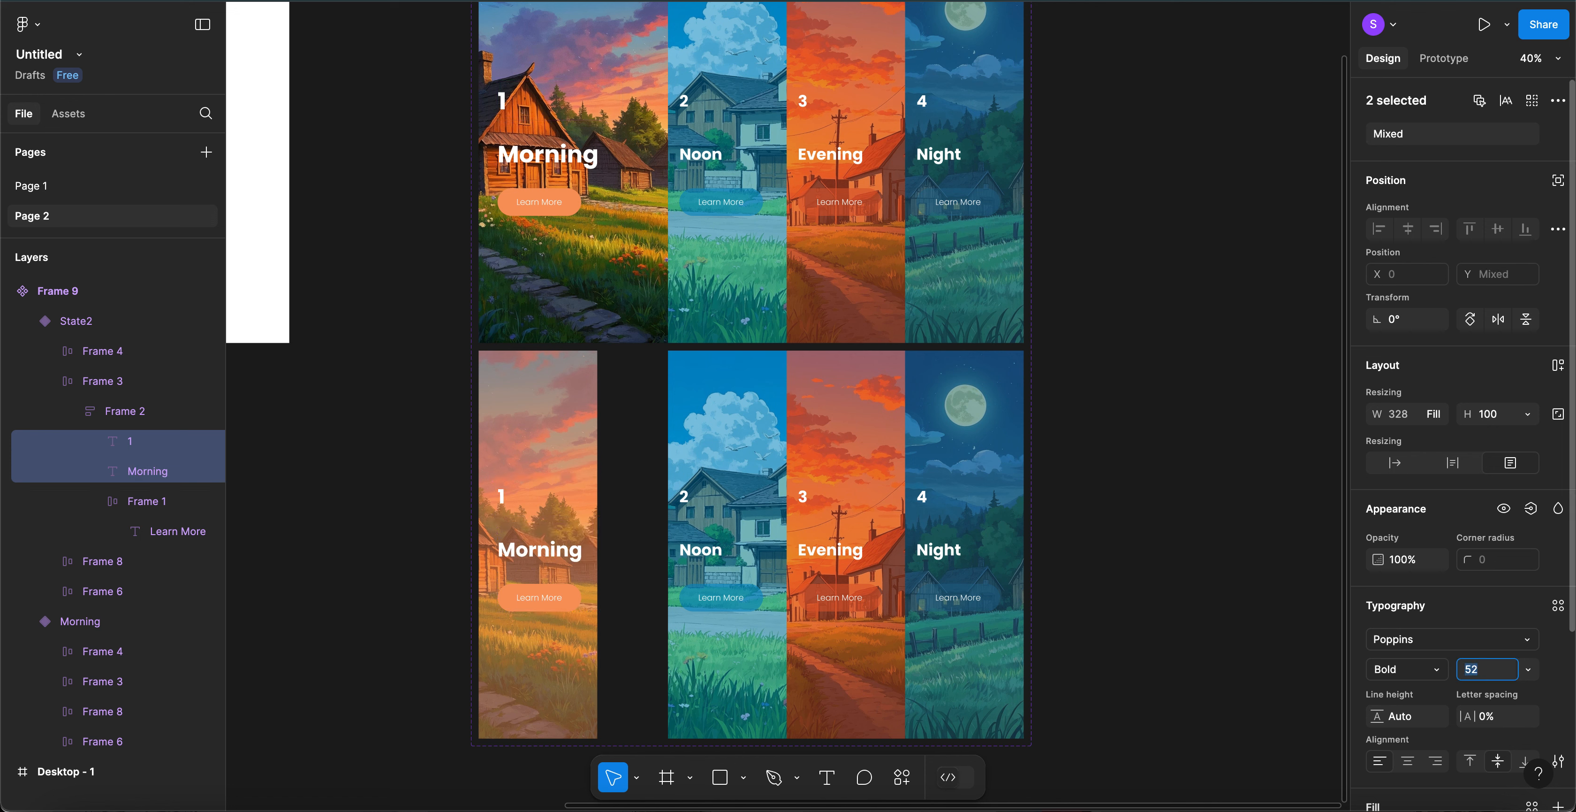
type("42")
key("Return")
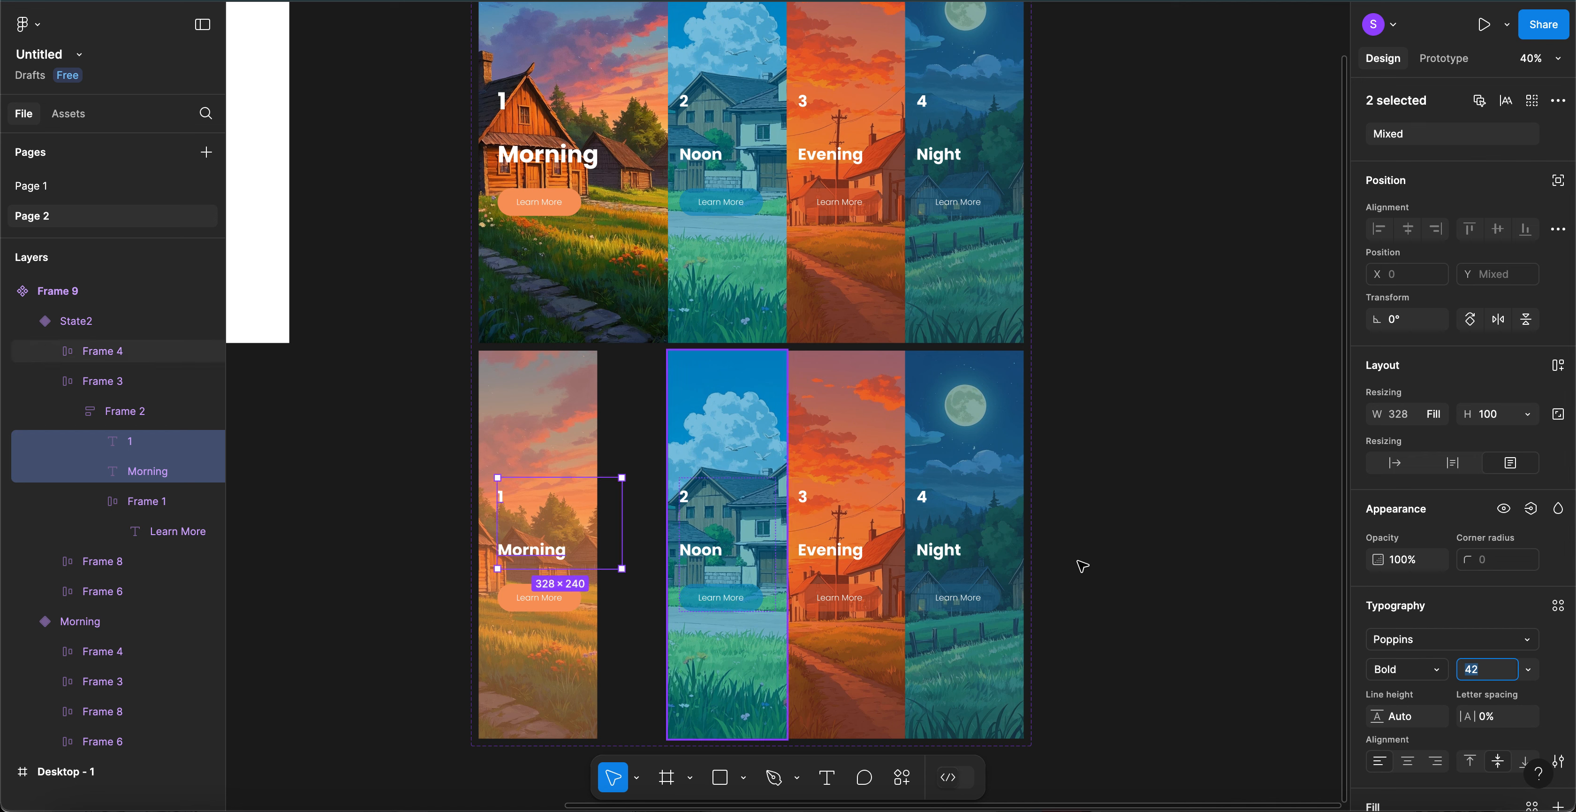
- Narrow the Morning card's content group to 234 wide
left_click(1108, 585)
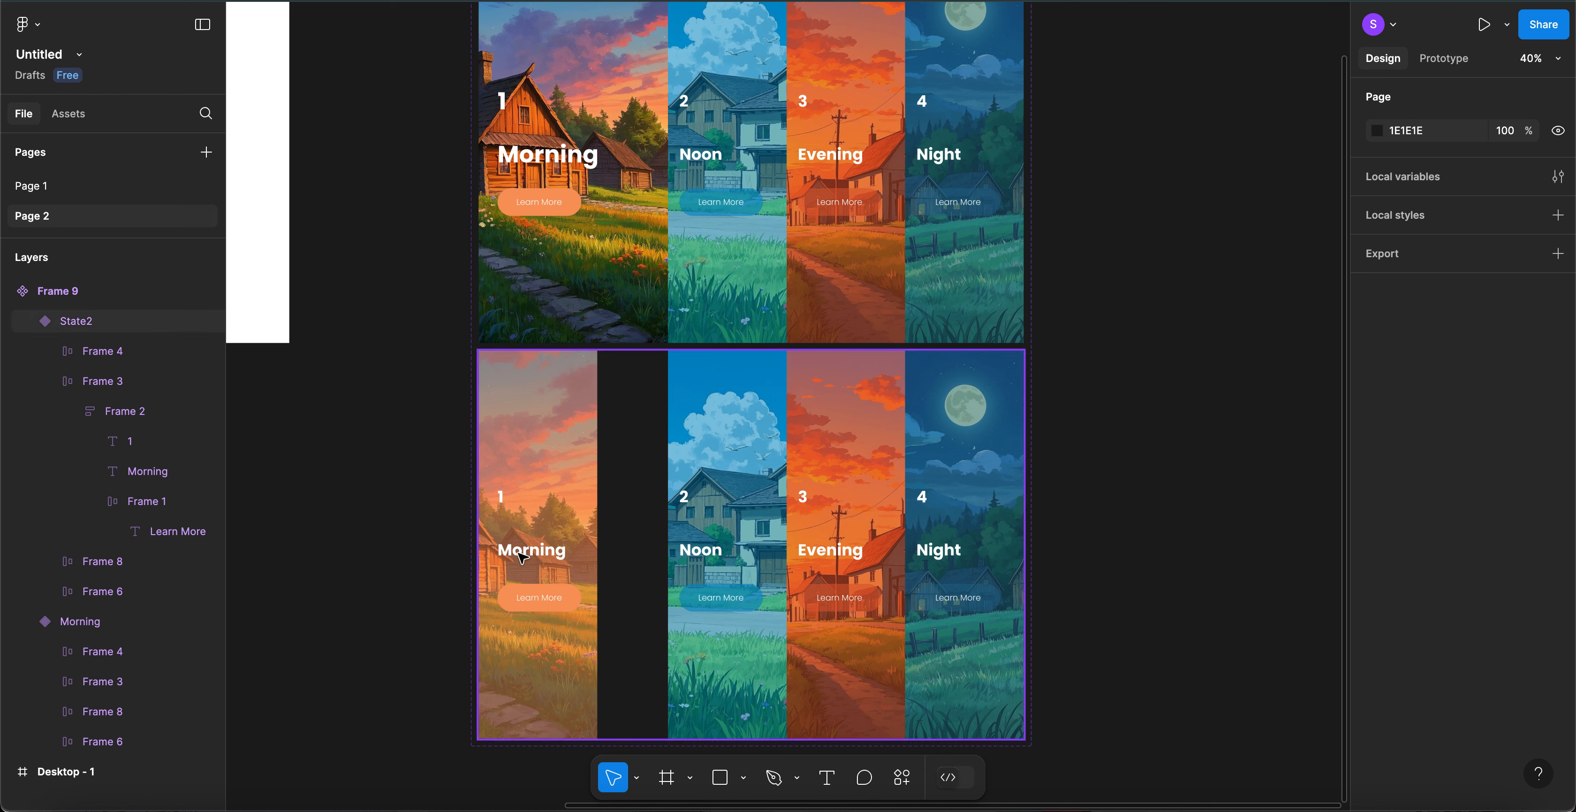
left_click(503, 500)
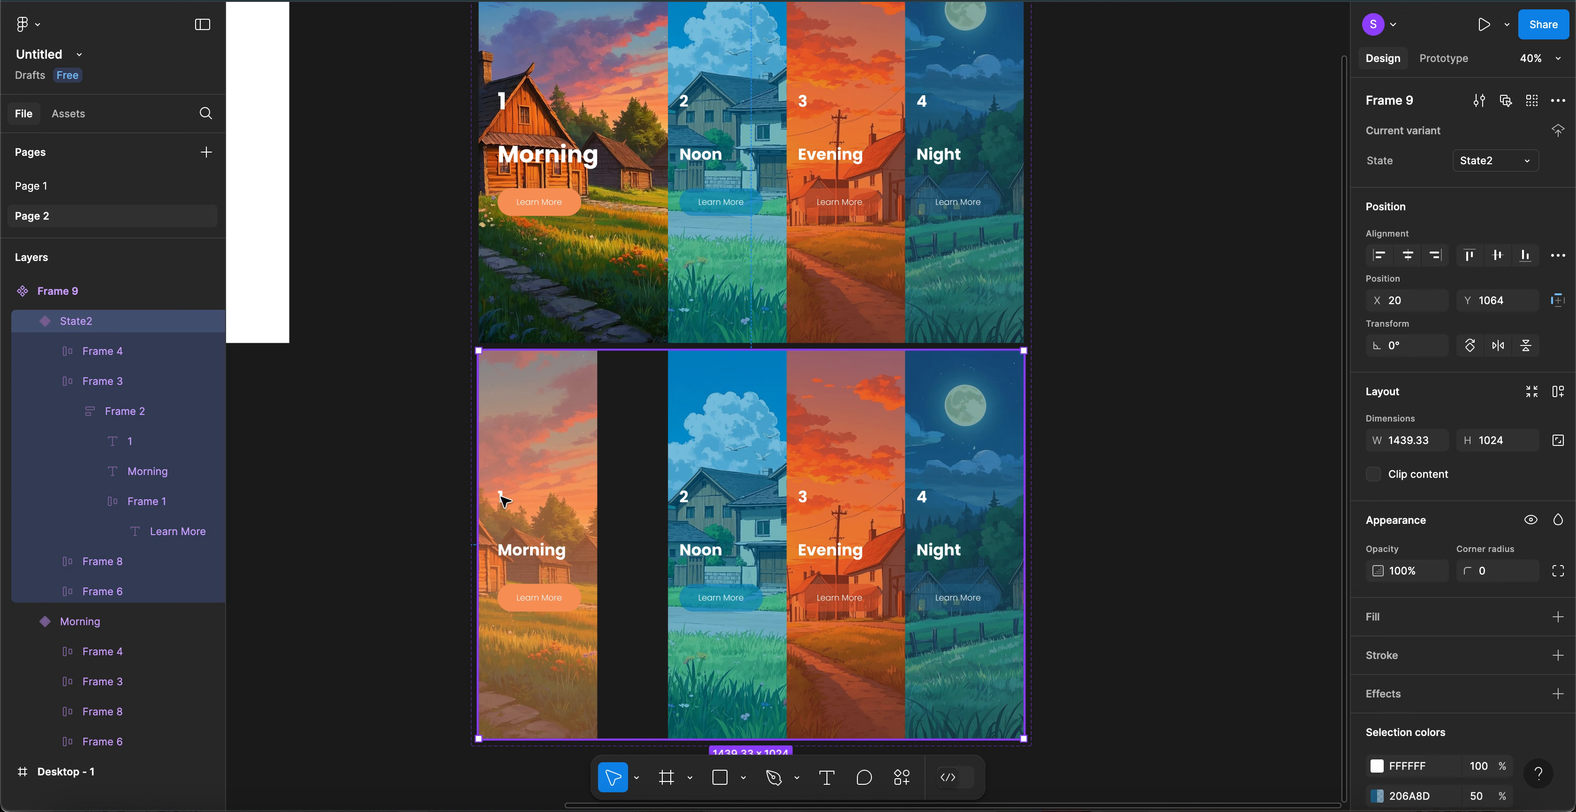
left_click(129, 417)
left_click_drag(600, 508, 587, 514)
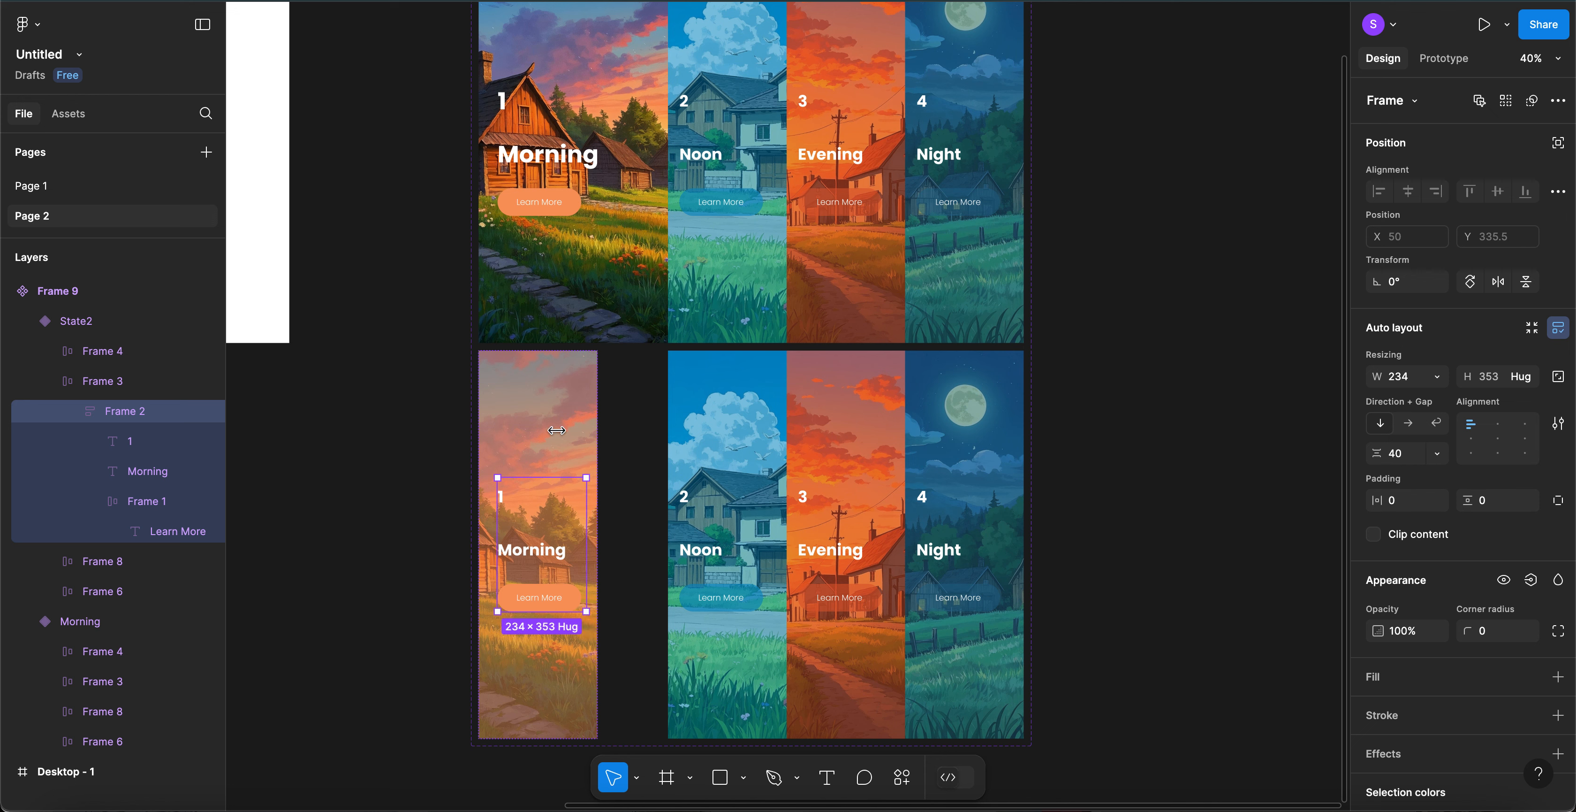
- Set the Morning card's horizontal padding to 30
left_click(544, 390)
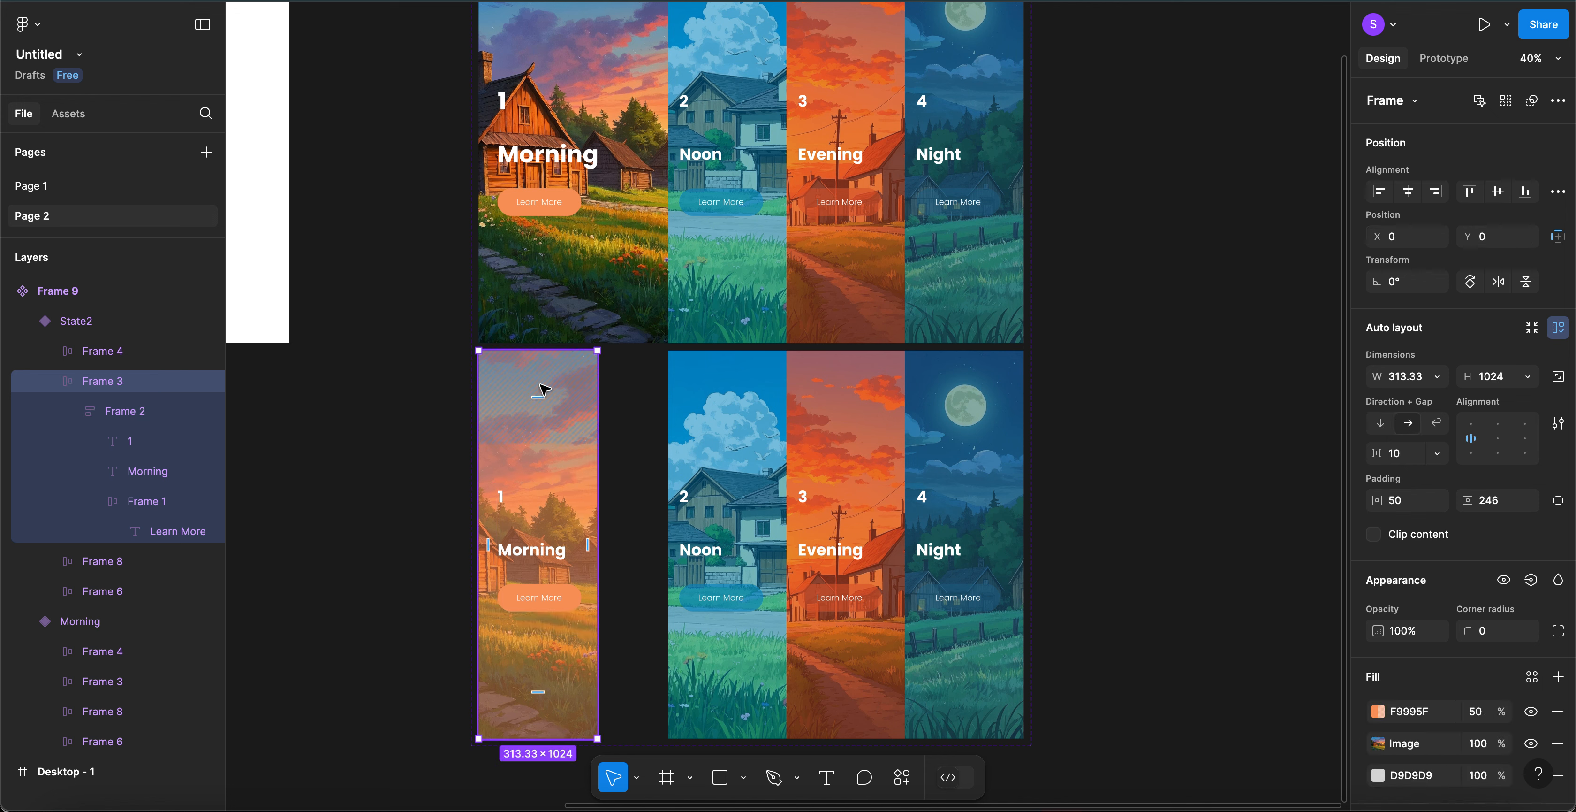
left_click(1402, 505)
type("3")
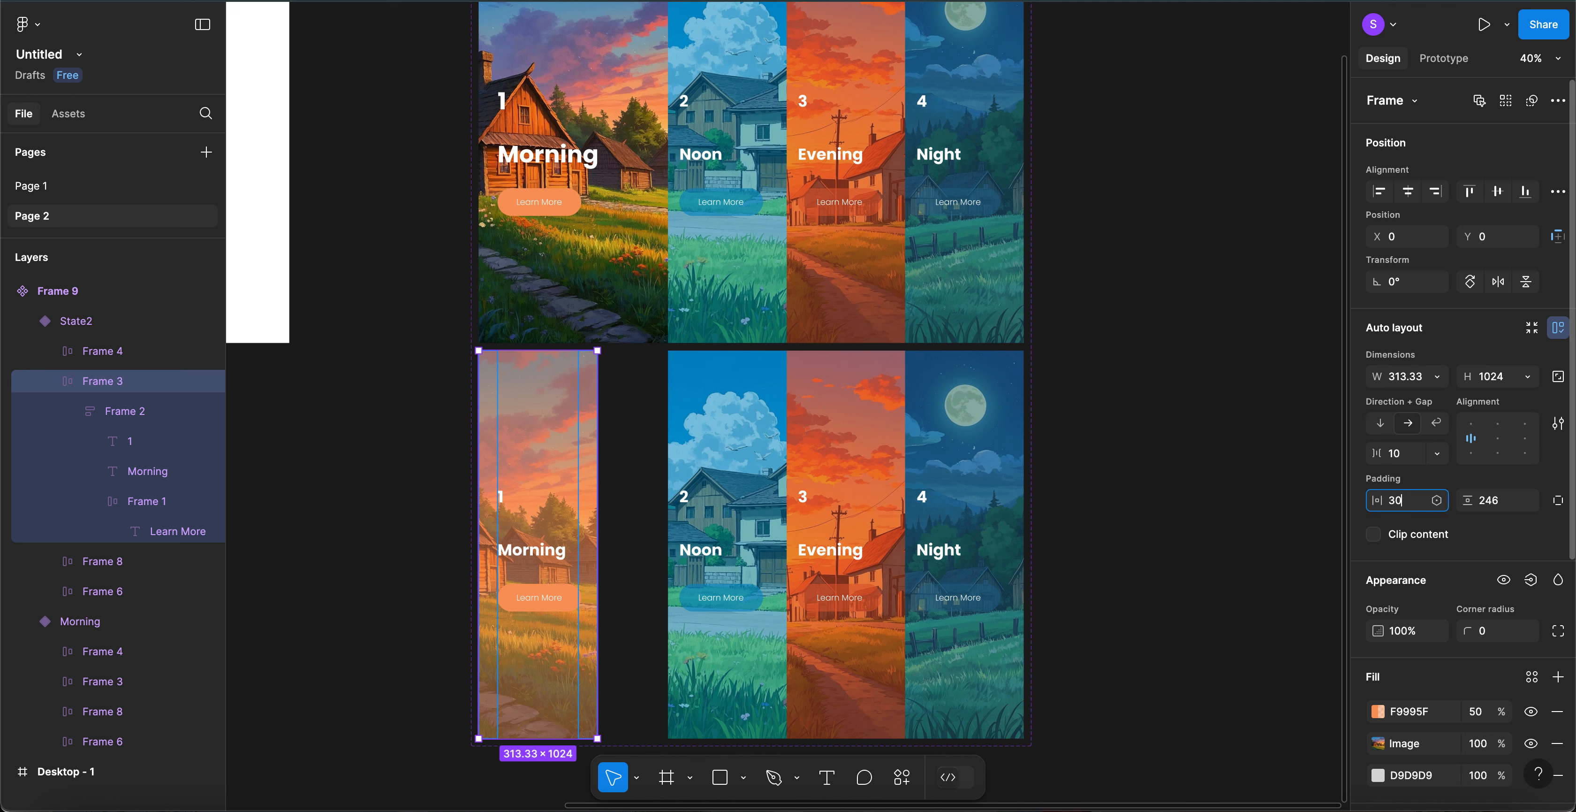
key("Return")
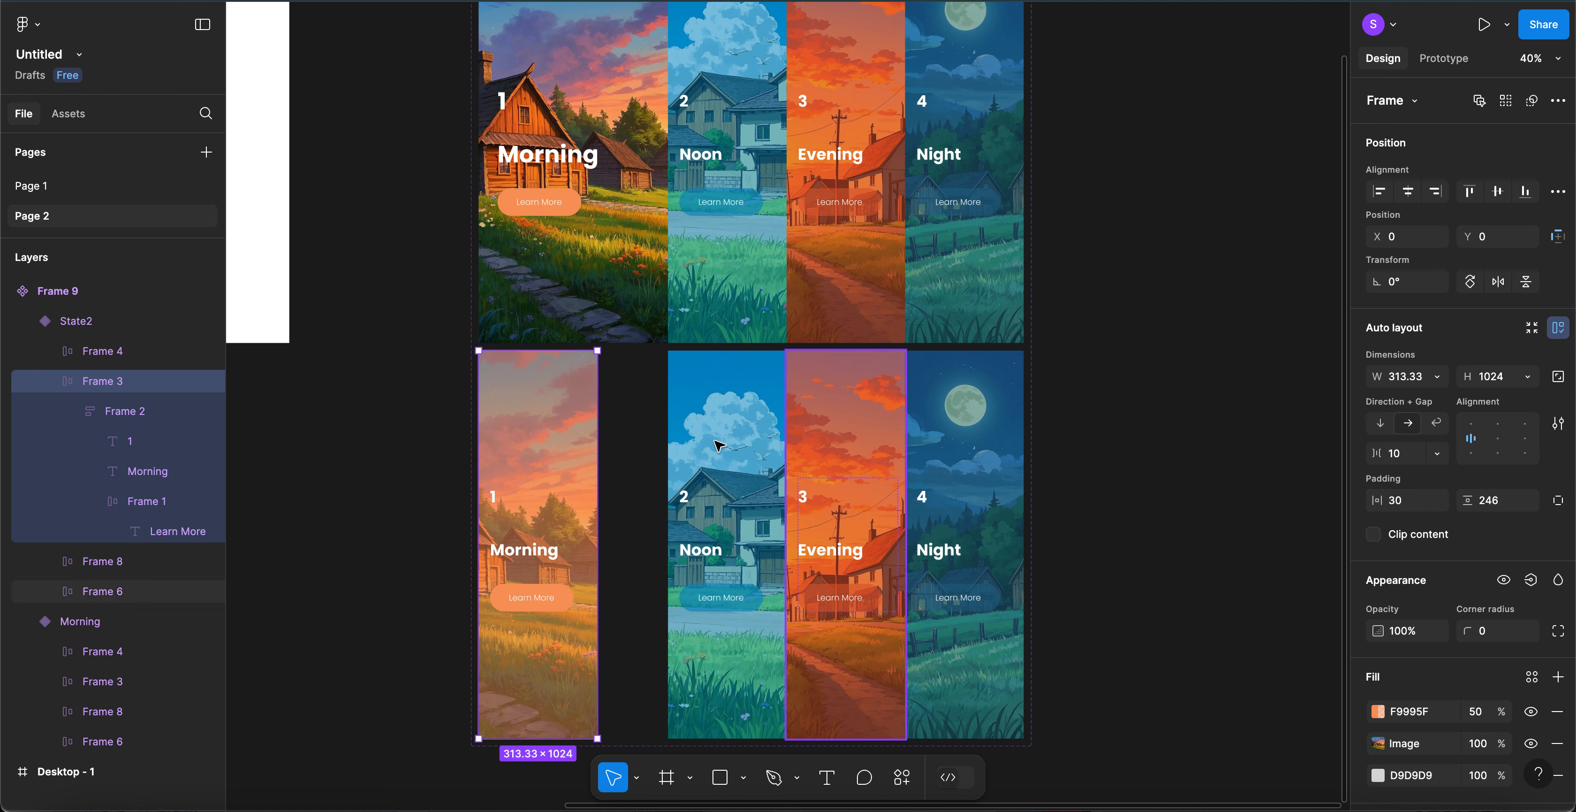
left_click(718, 425)
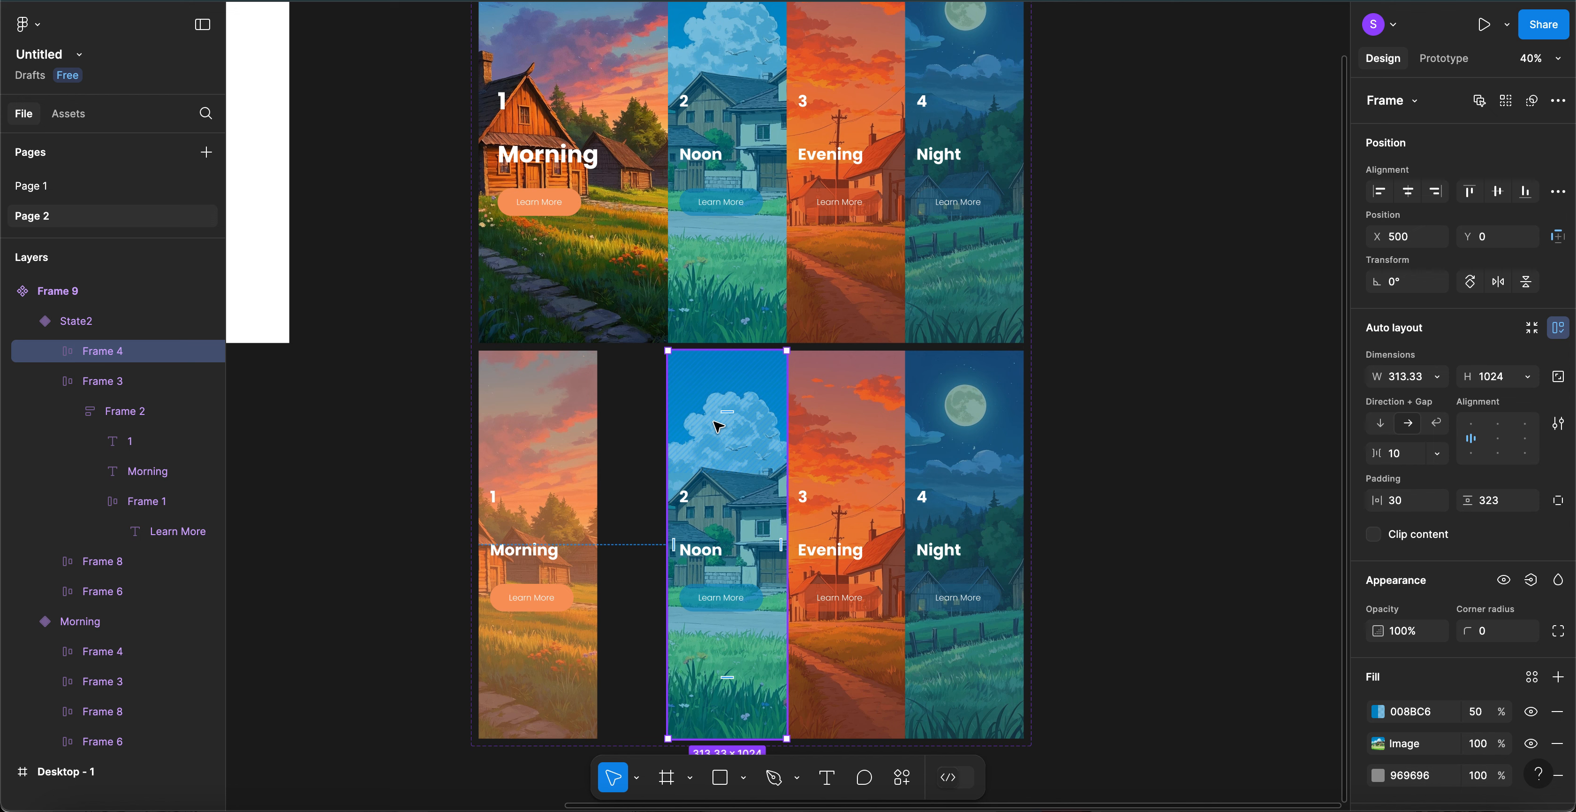
- Widen the Noon card to 500, place it beside Morning, and hide its 008BC6 tint
left_click(1405, 379)
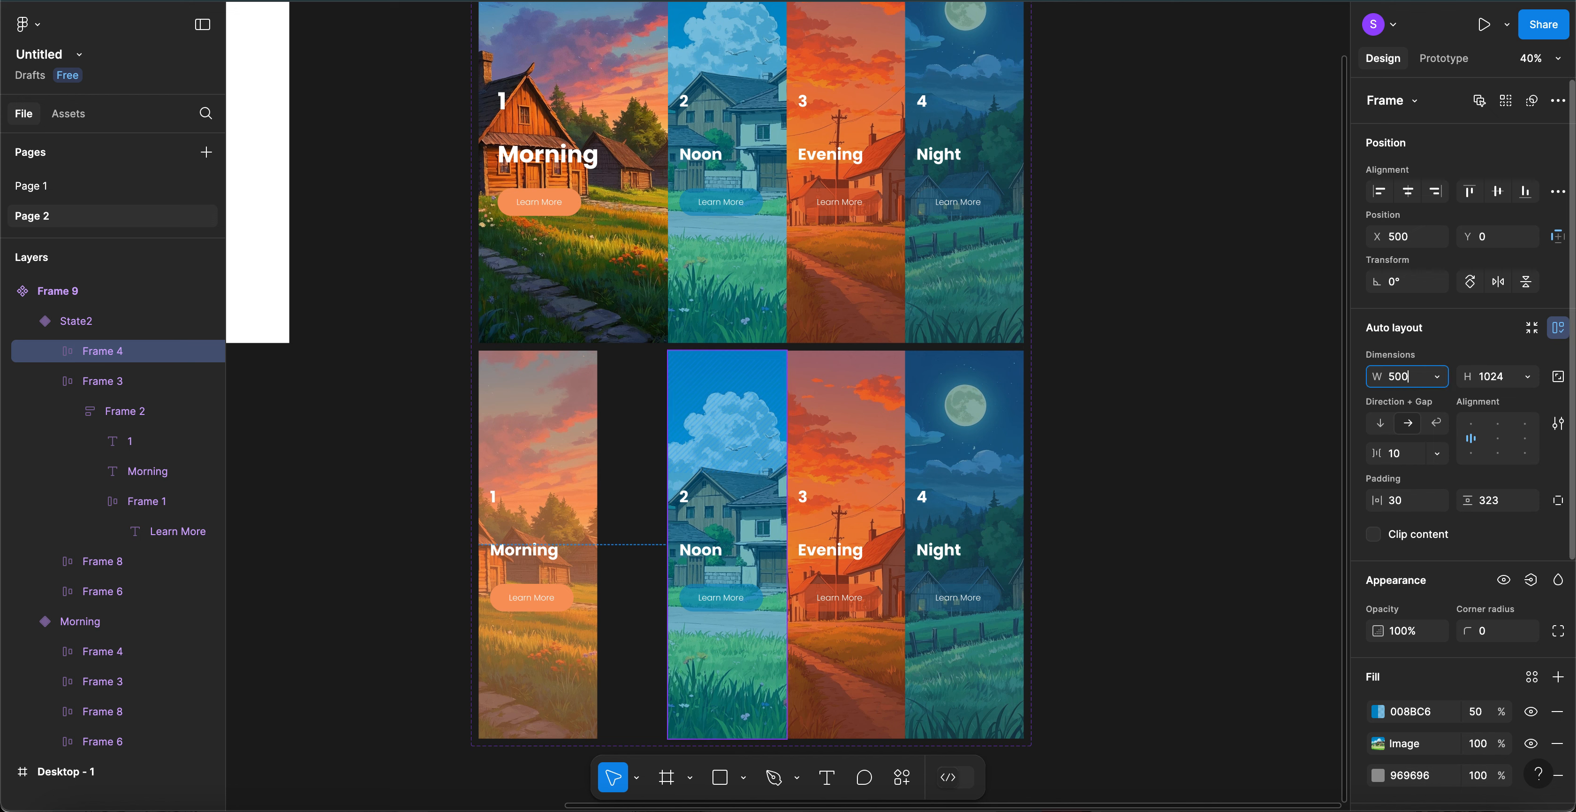
key("Return")
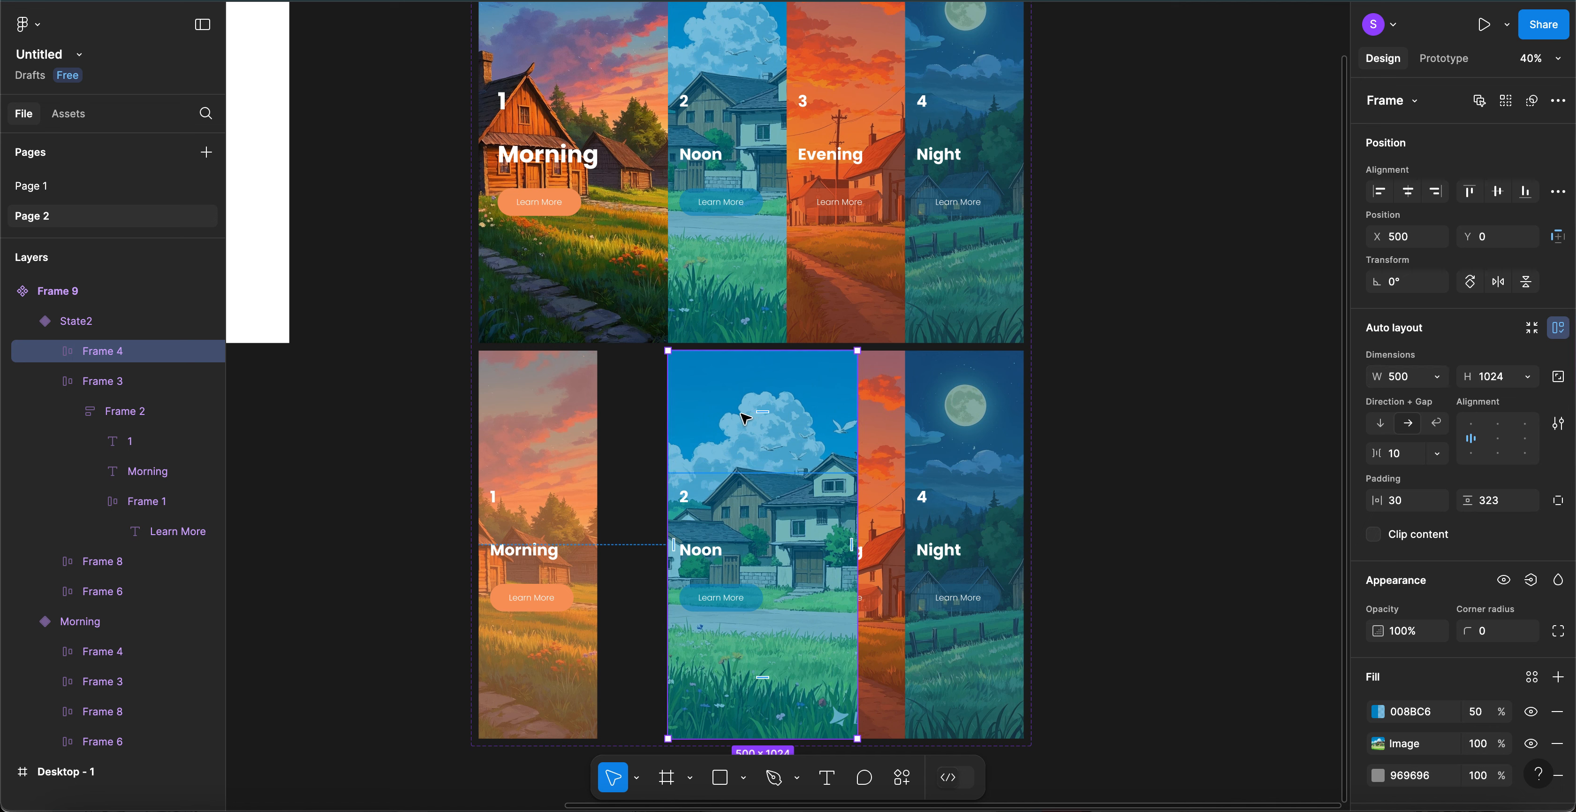
left_click_drag(716, 417, 714, 415)
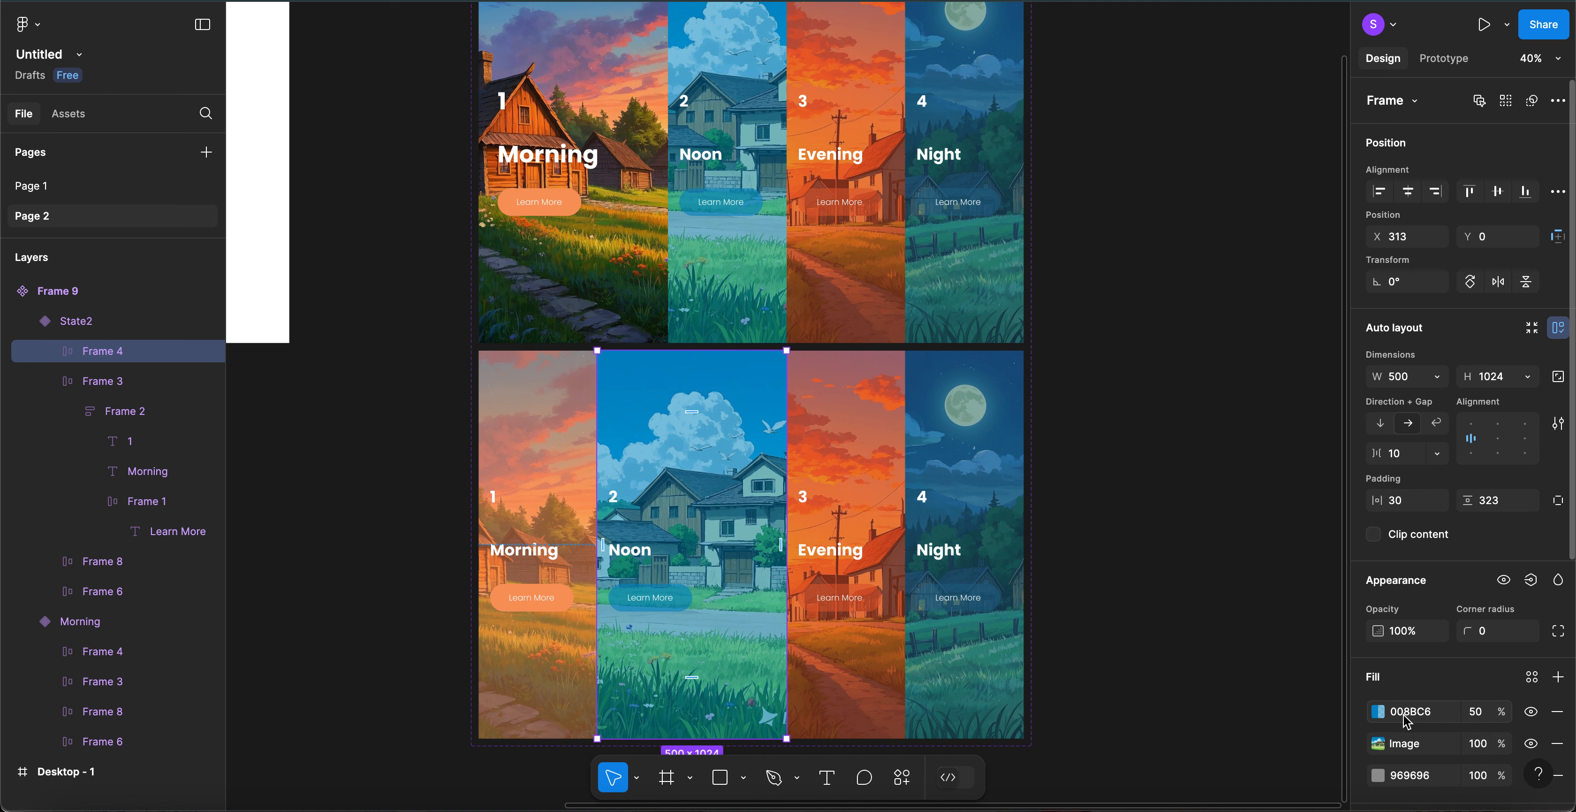
left_click(1530, 711)
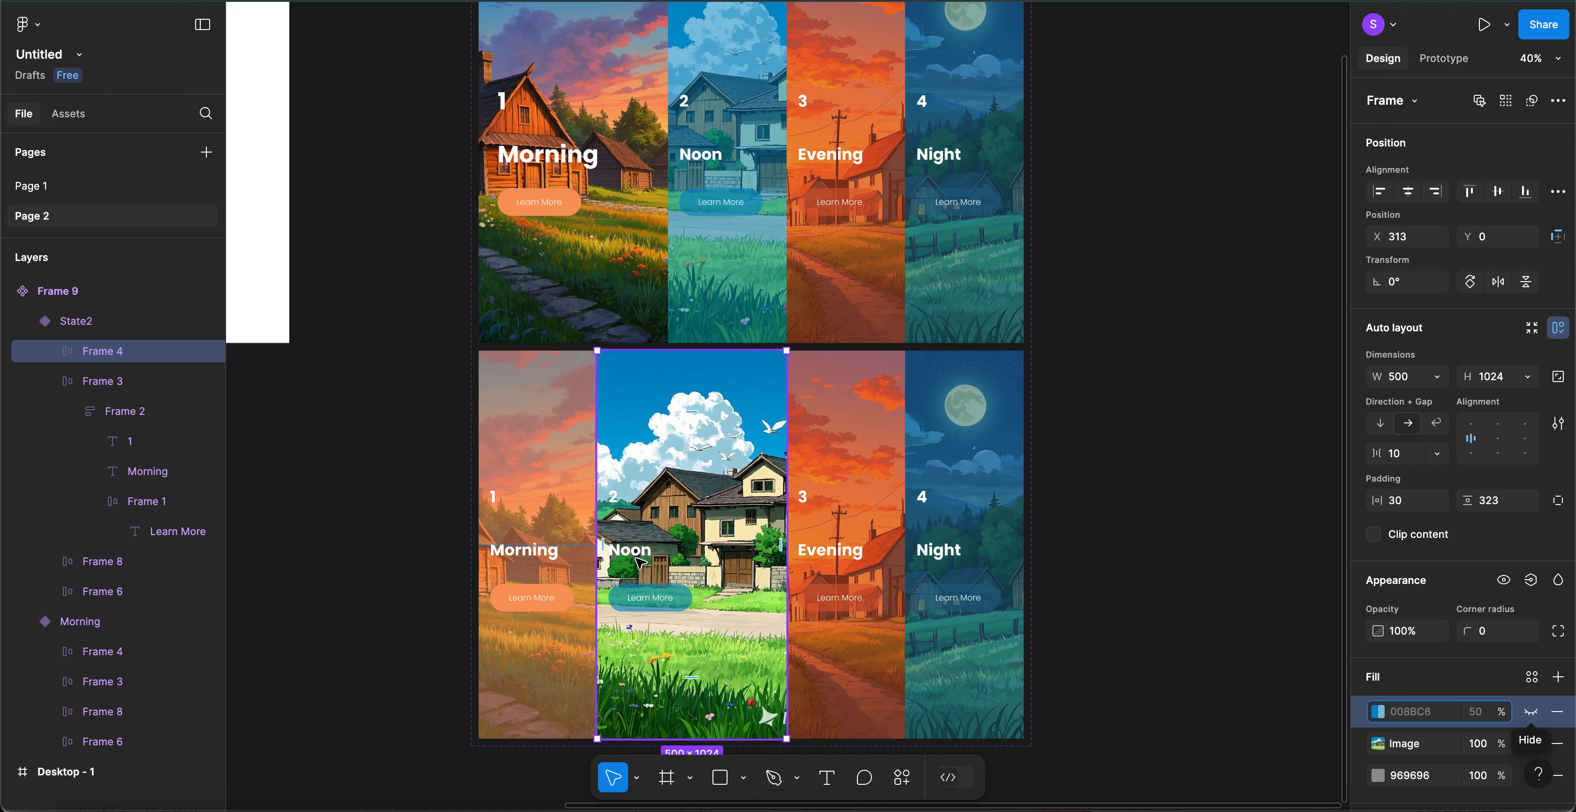
- Make the Noon card's Learn More button fill 100% opaque blue
left_click(686, 605)
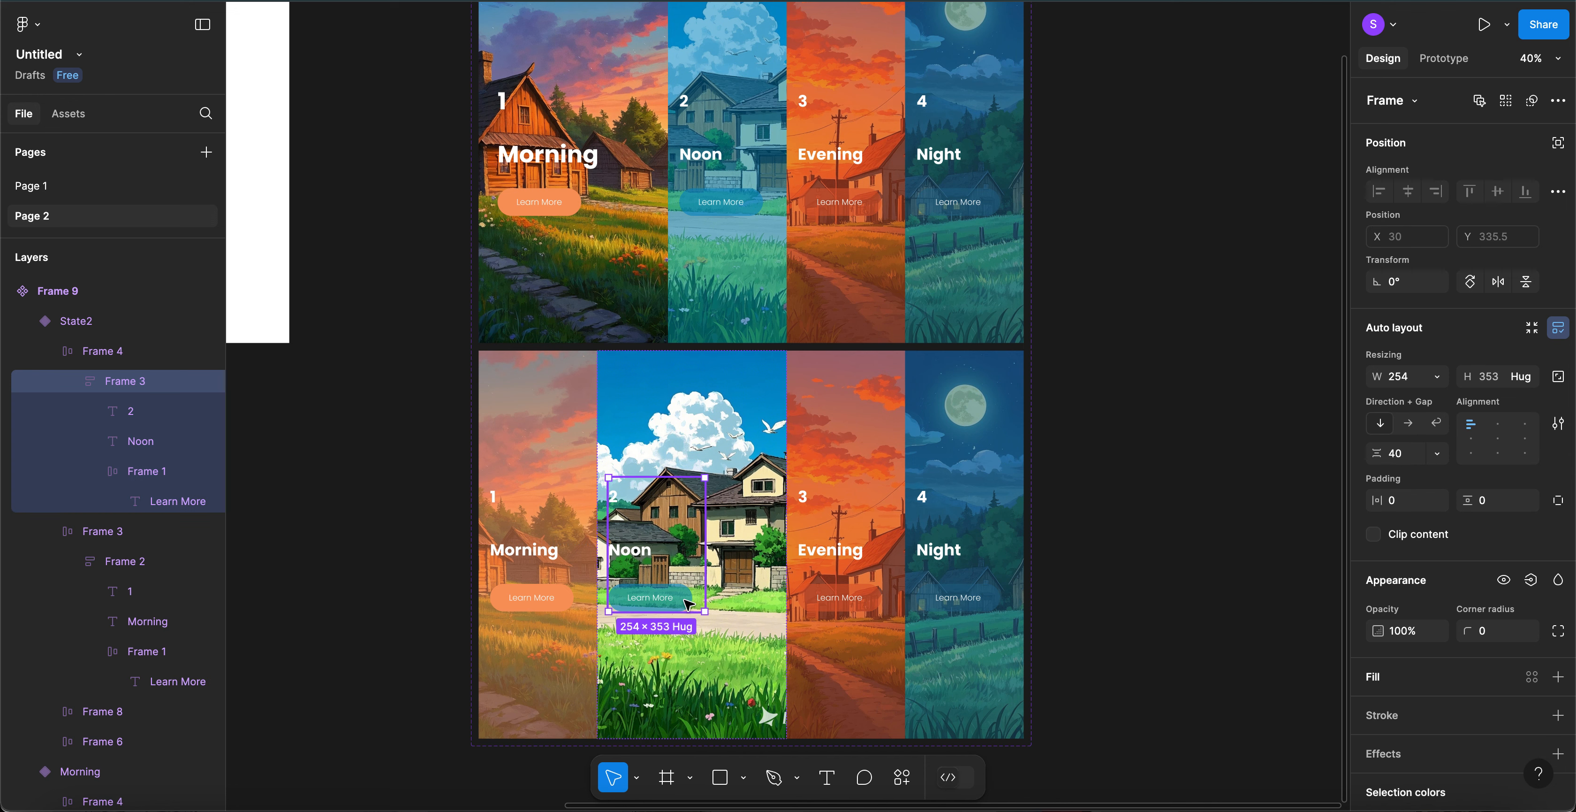
left_click(686, 605)
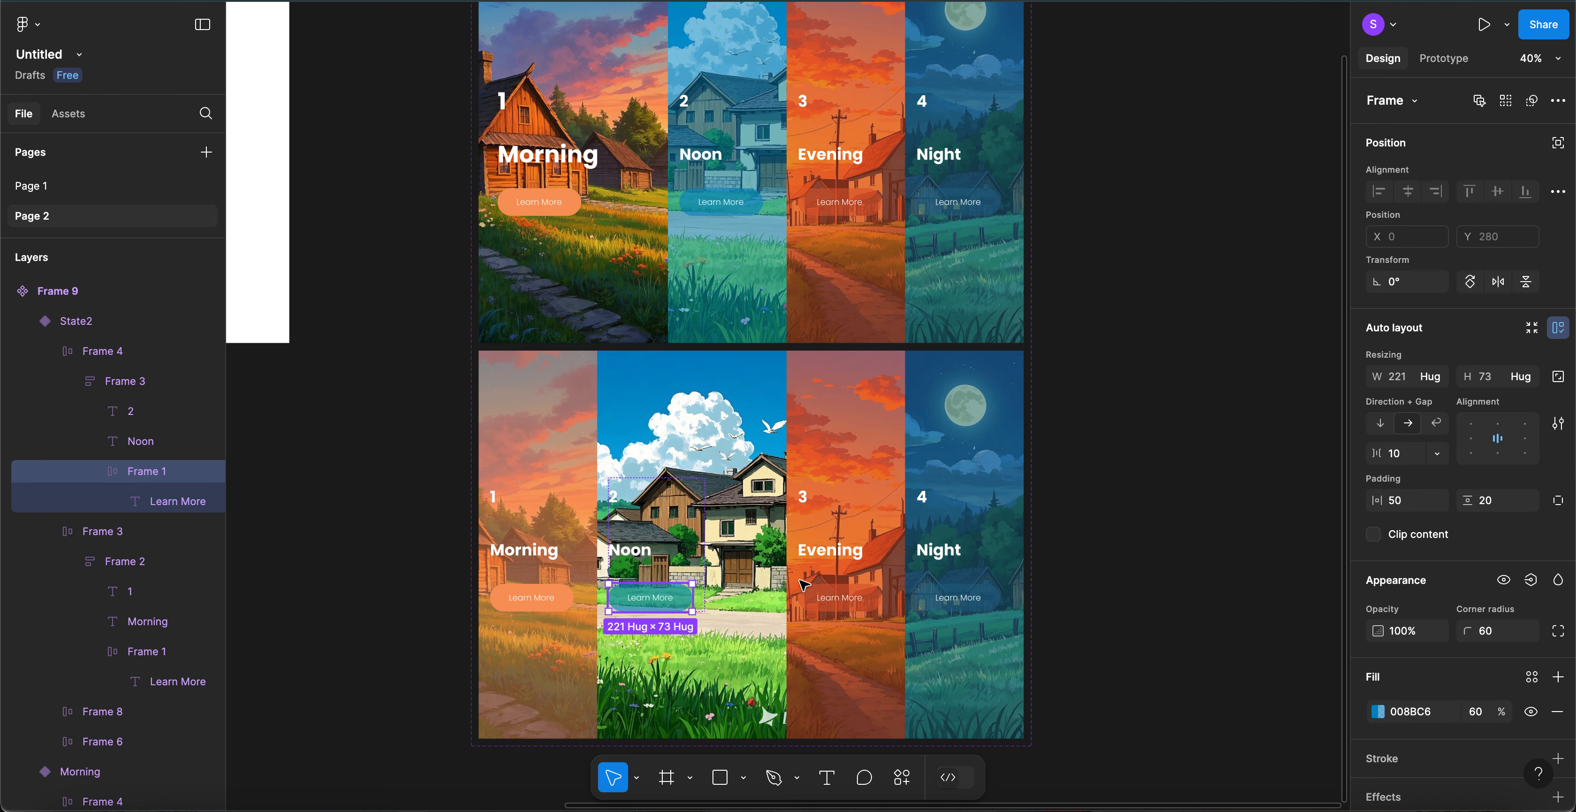
left_click(1478, 716)
type("10")
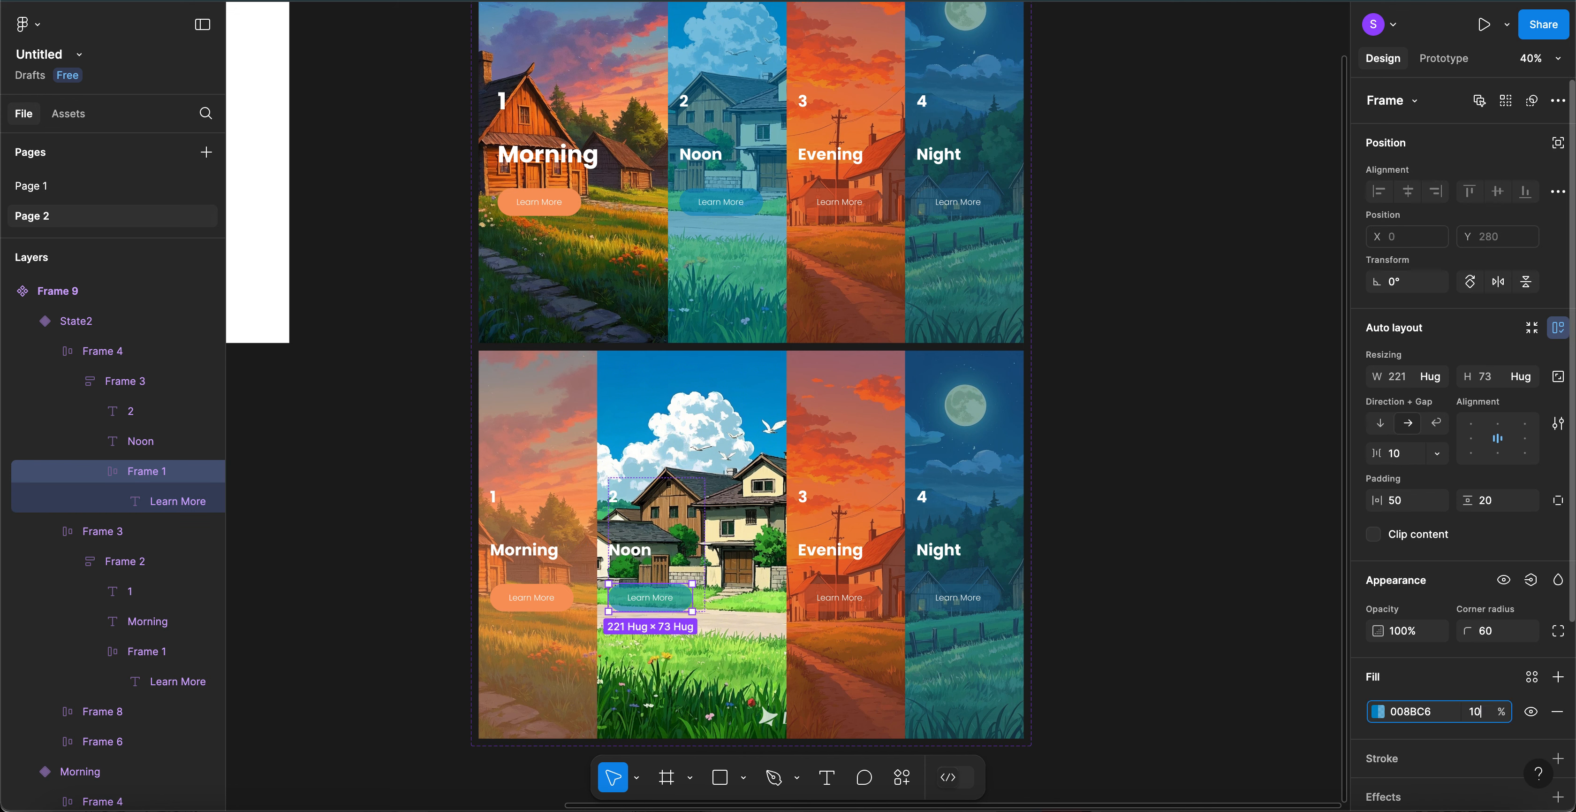
type("0")
key("Return")
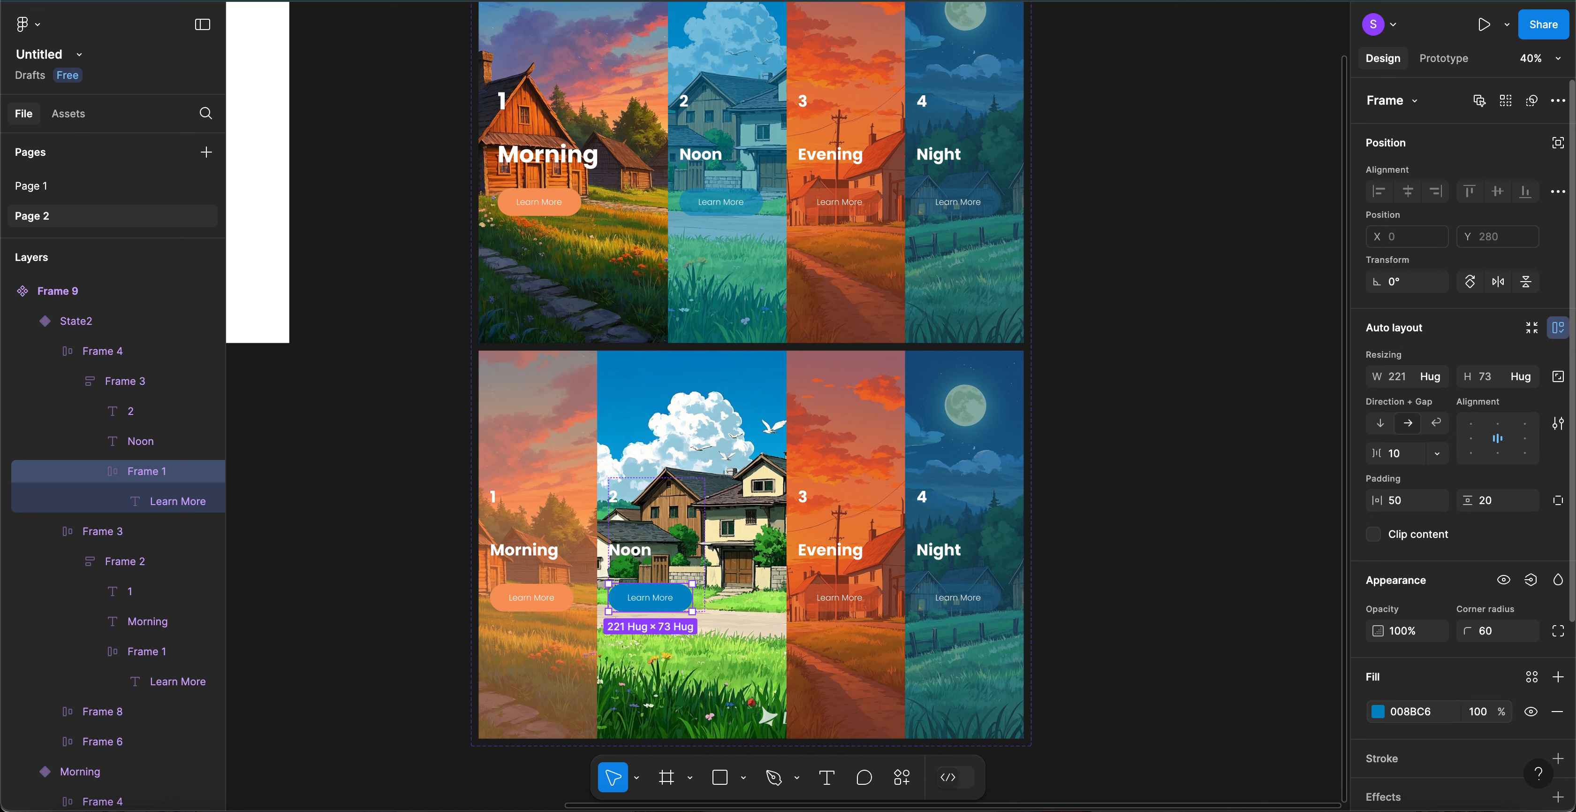
left_click(1208, 528)
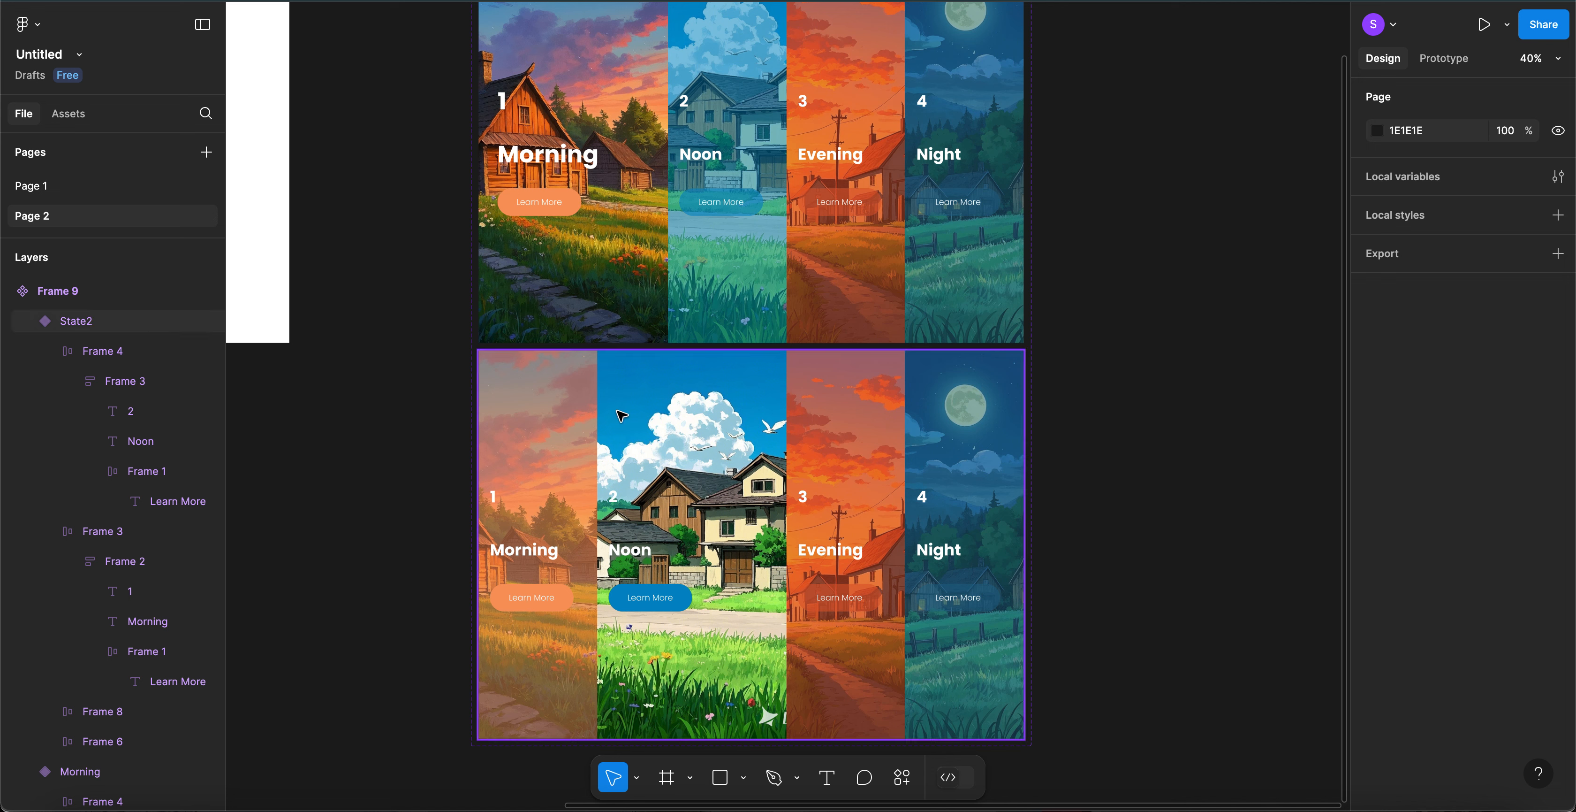
- Set the Noon card's horizontal padding to 50
left_click(645, 398)
left_click(646, 397)
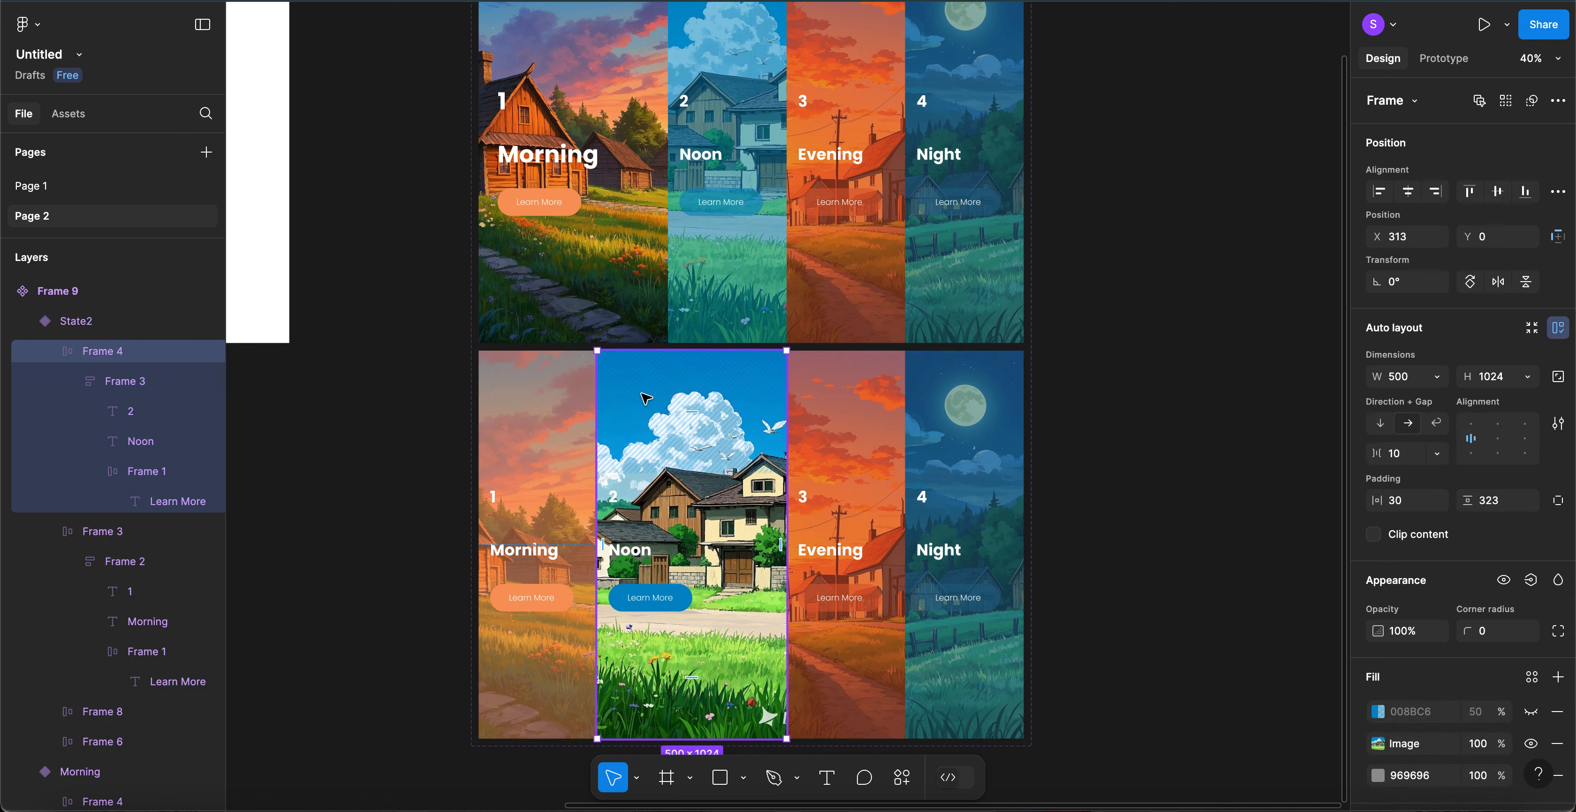
left_click(1394, 508)
type("50")
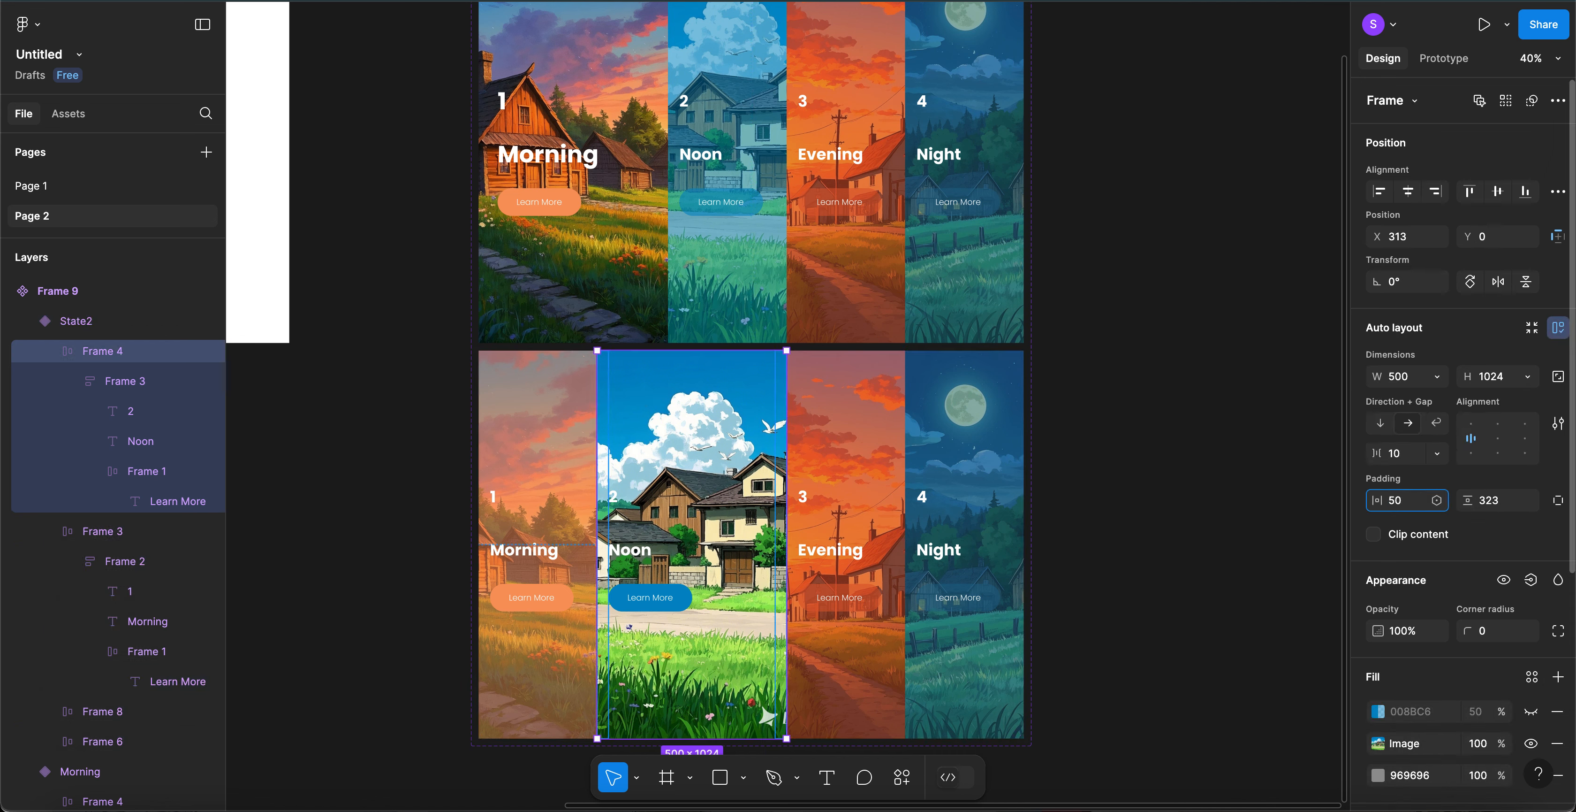
key("Return")
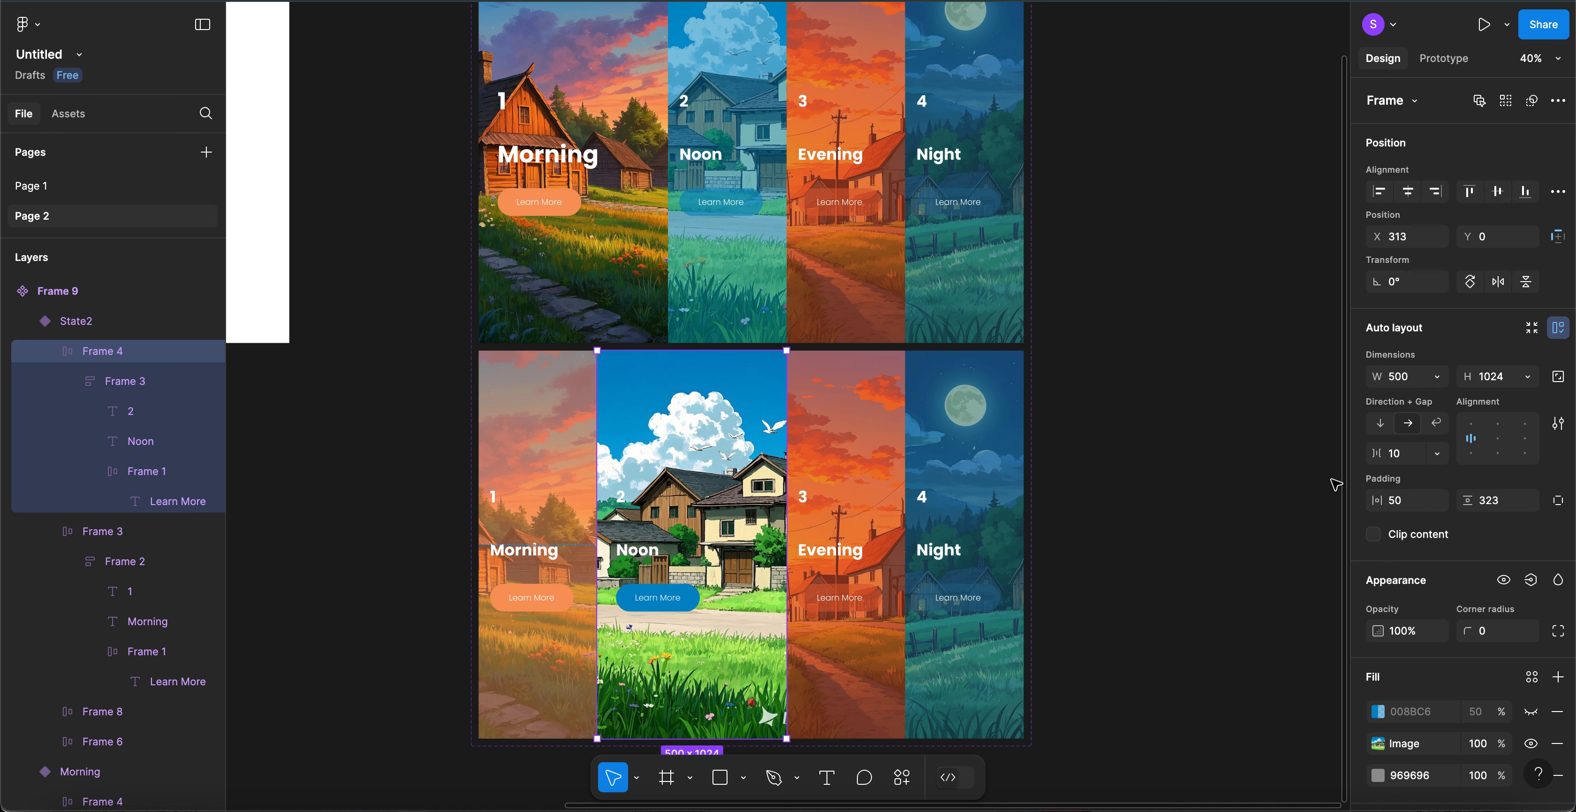
left_click(1180, 493)
scroll(851, 447, "down", 3)
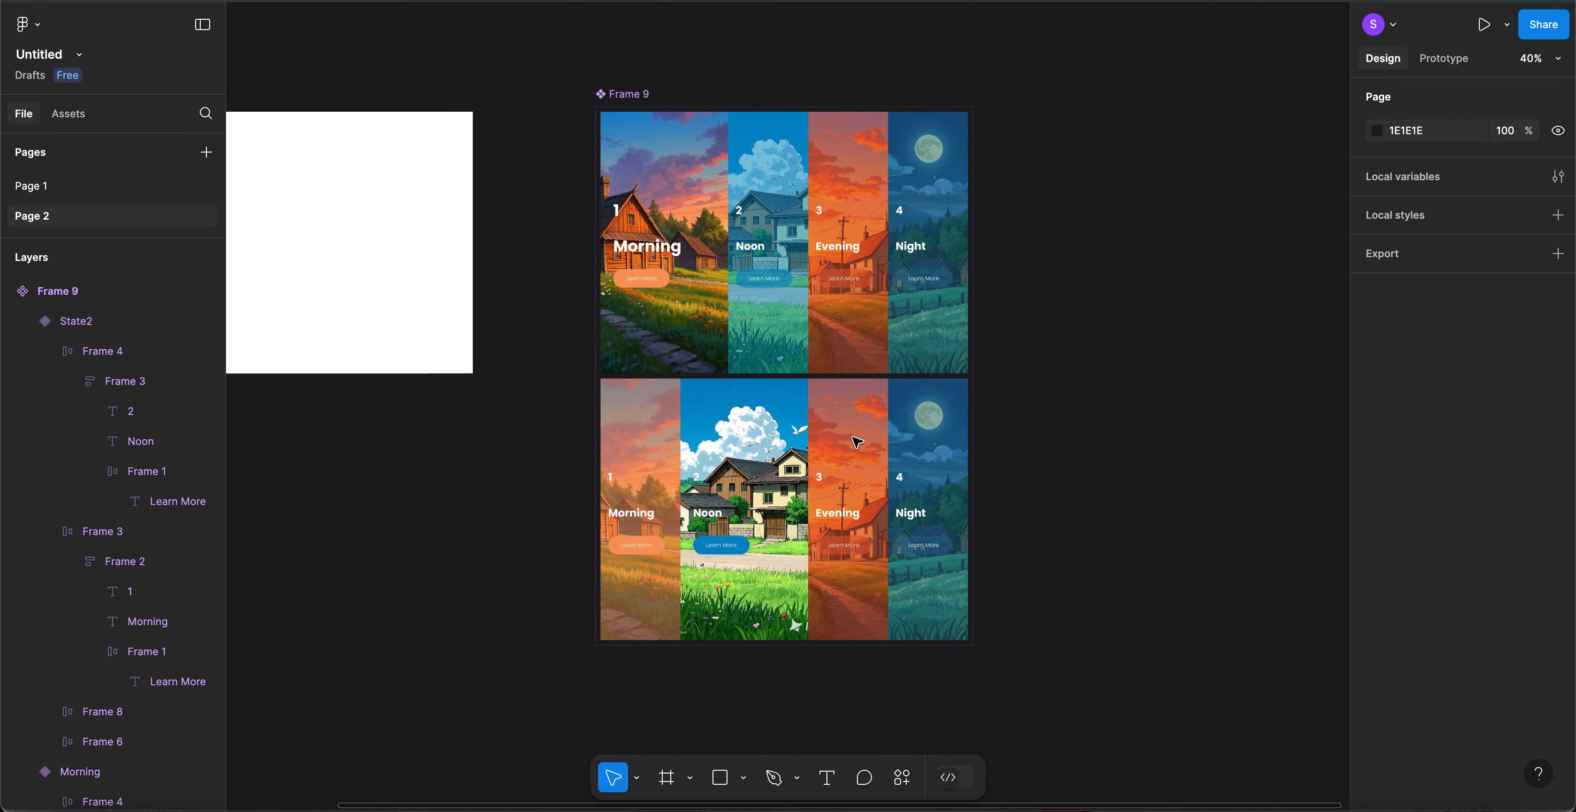
- Add a third variant, State3, to the Frame 9 component set
left_click(641, 101)
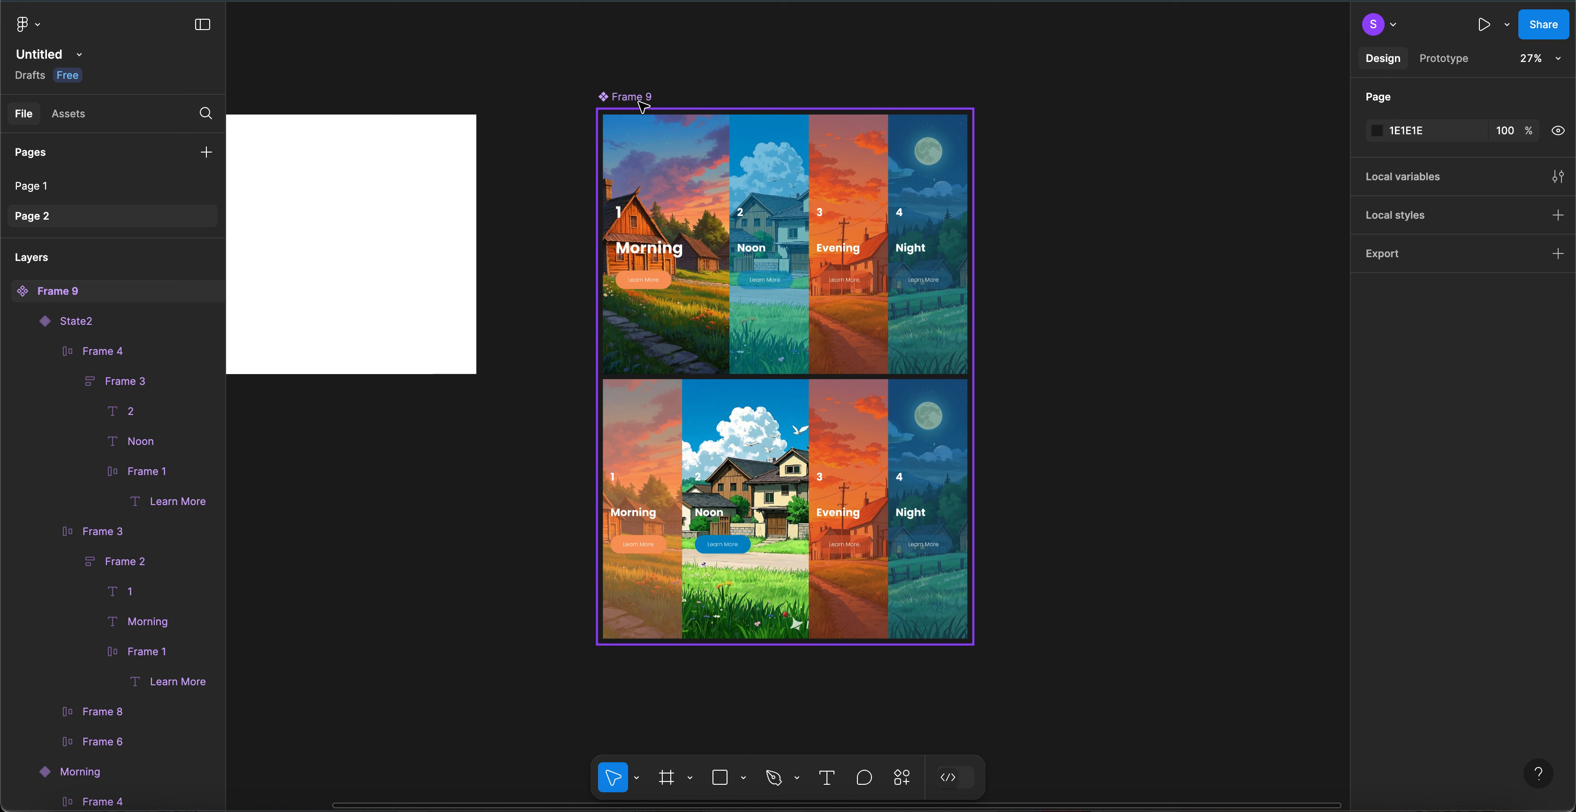
left_click(642, 107)
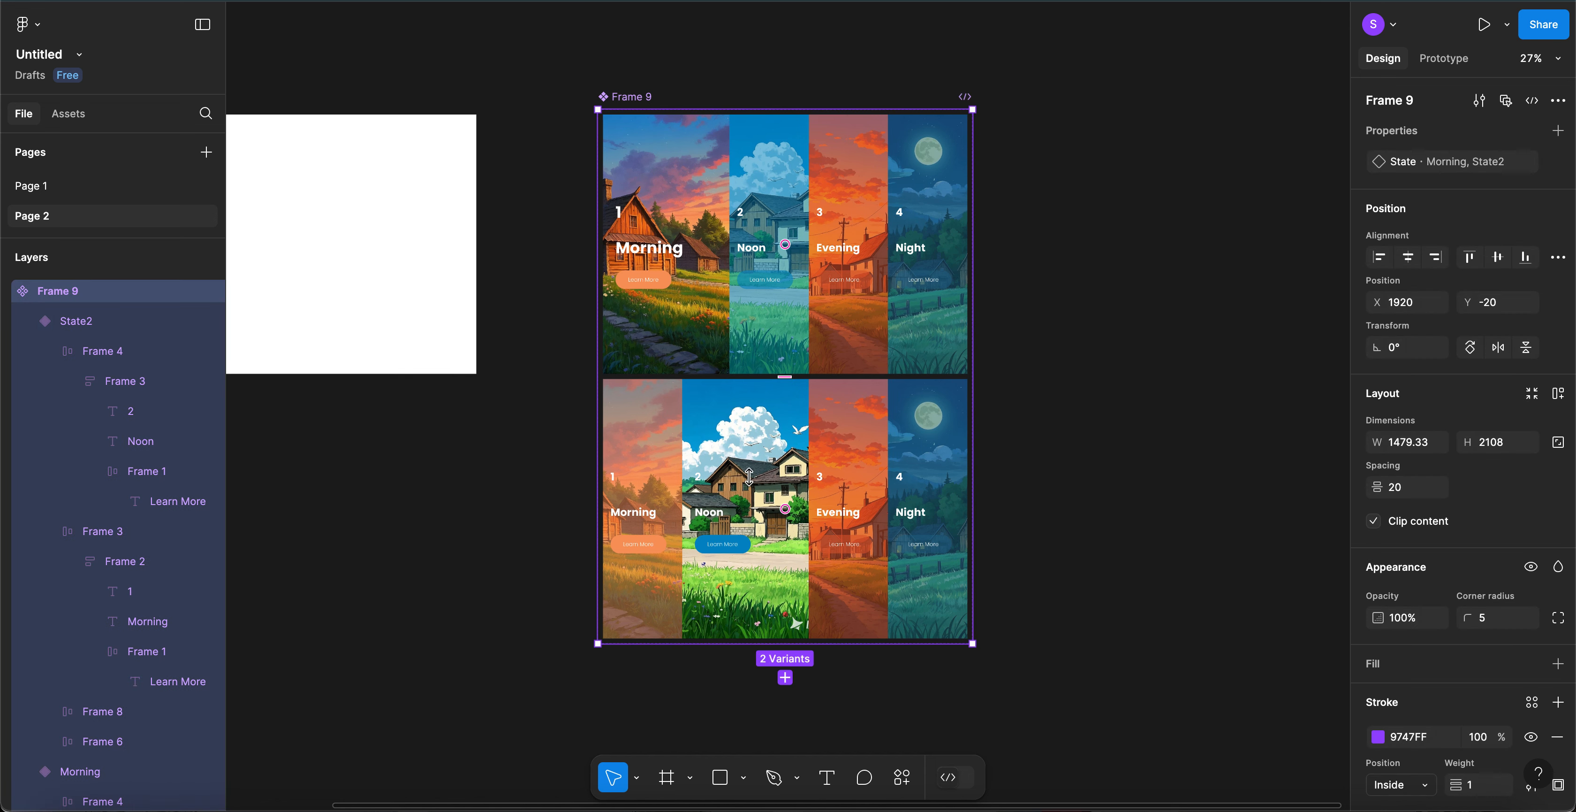
left_click(785, 677)
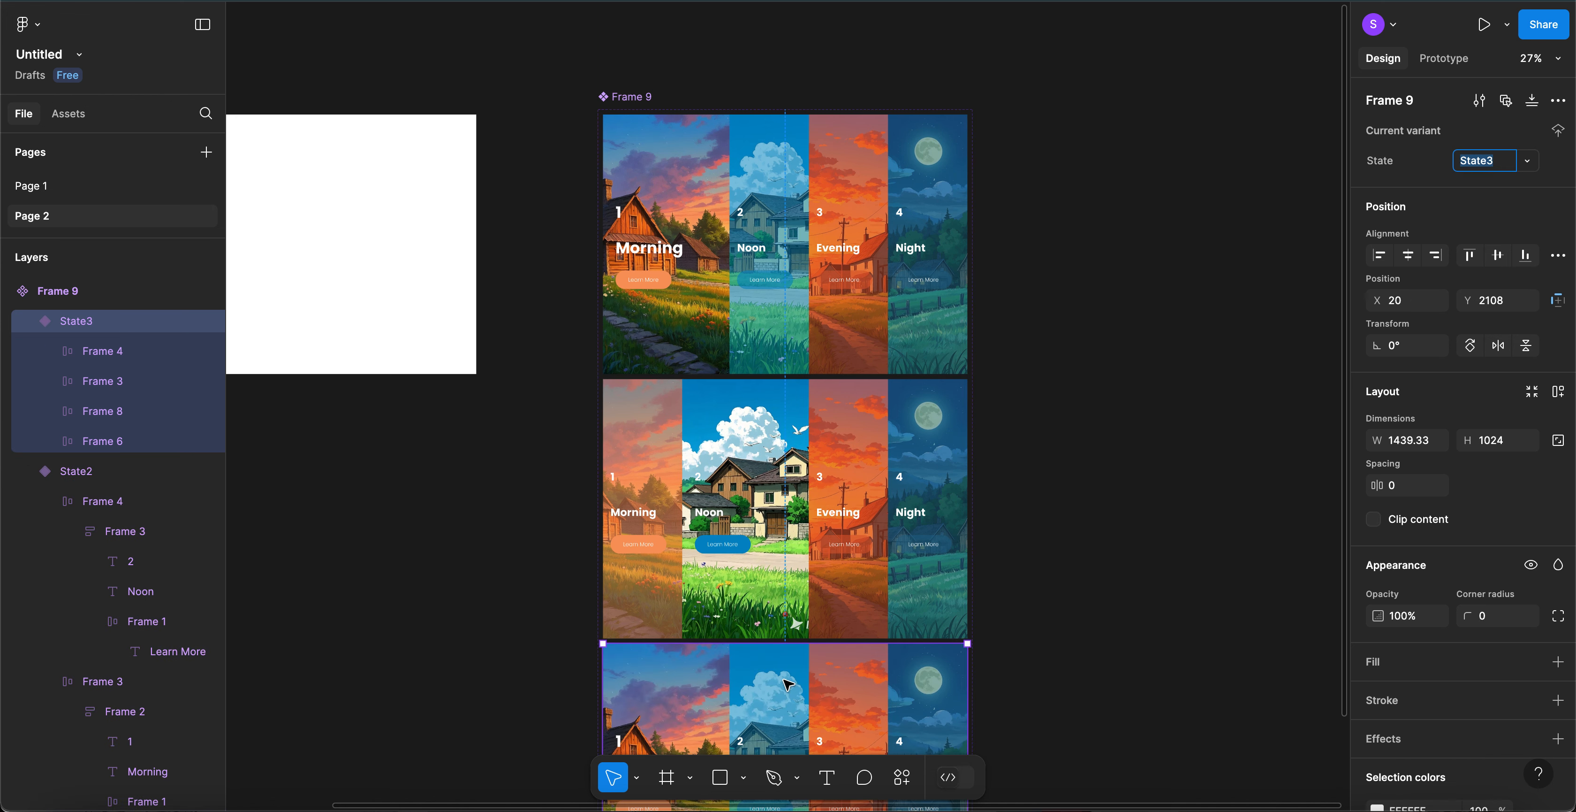
scroll(783, 678, "down", 4)
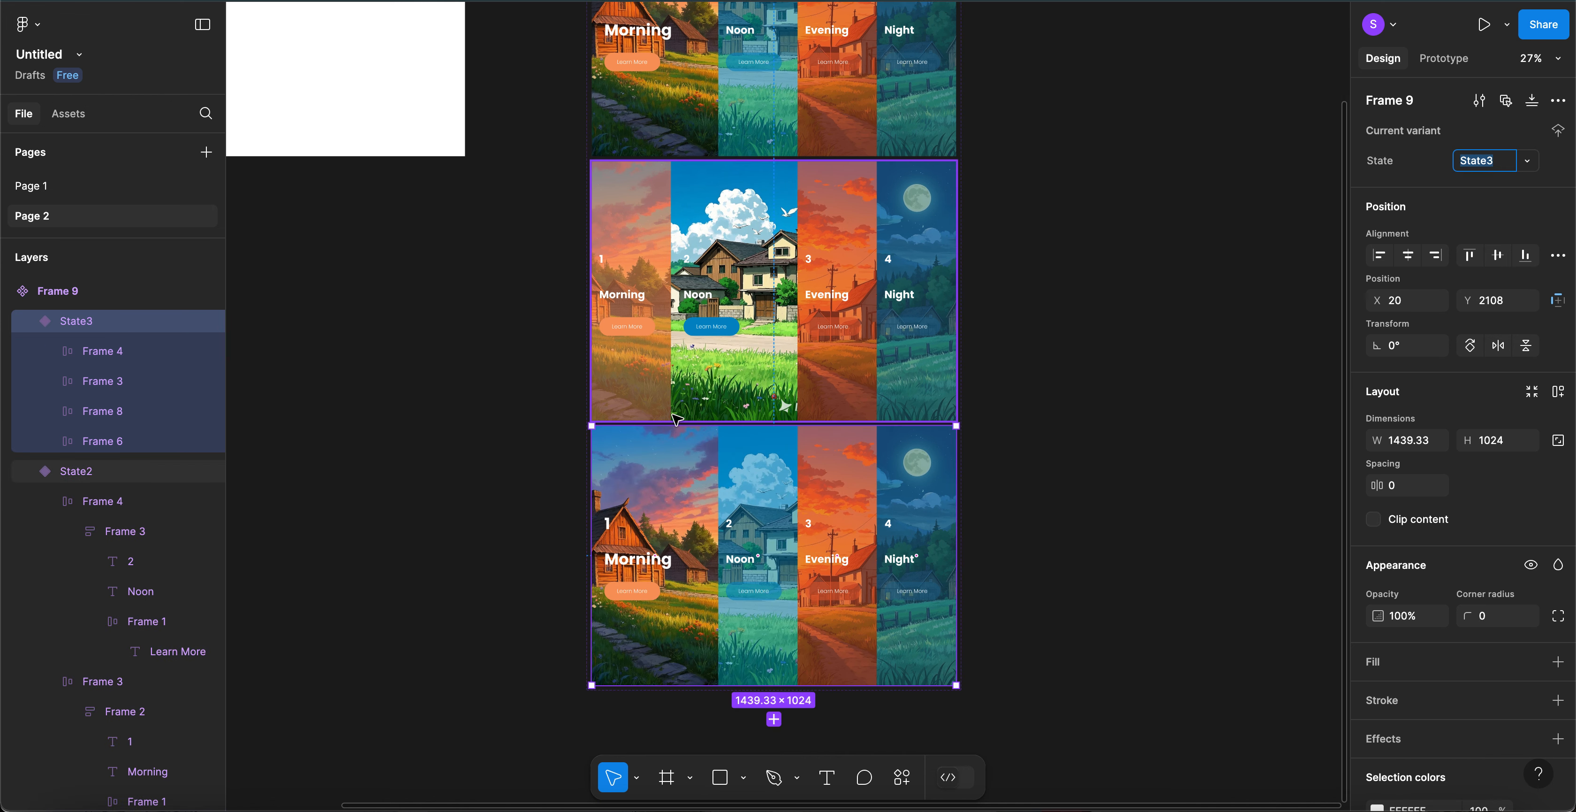
- Paste State2's narrow Morning card into State3 and delete the wide Morning card
left_click(659, 227)
left_click(659, 227)
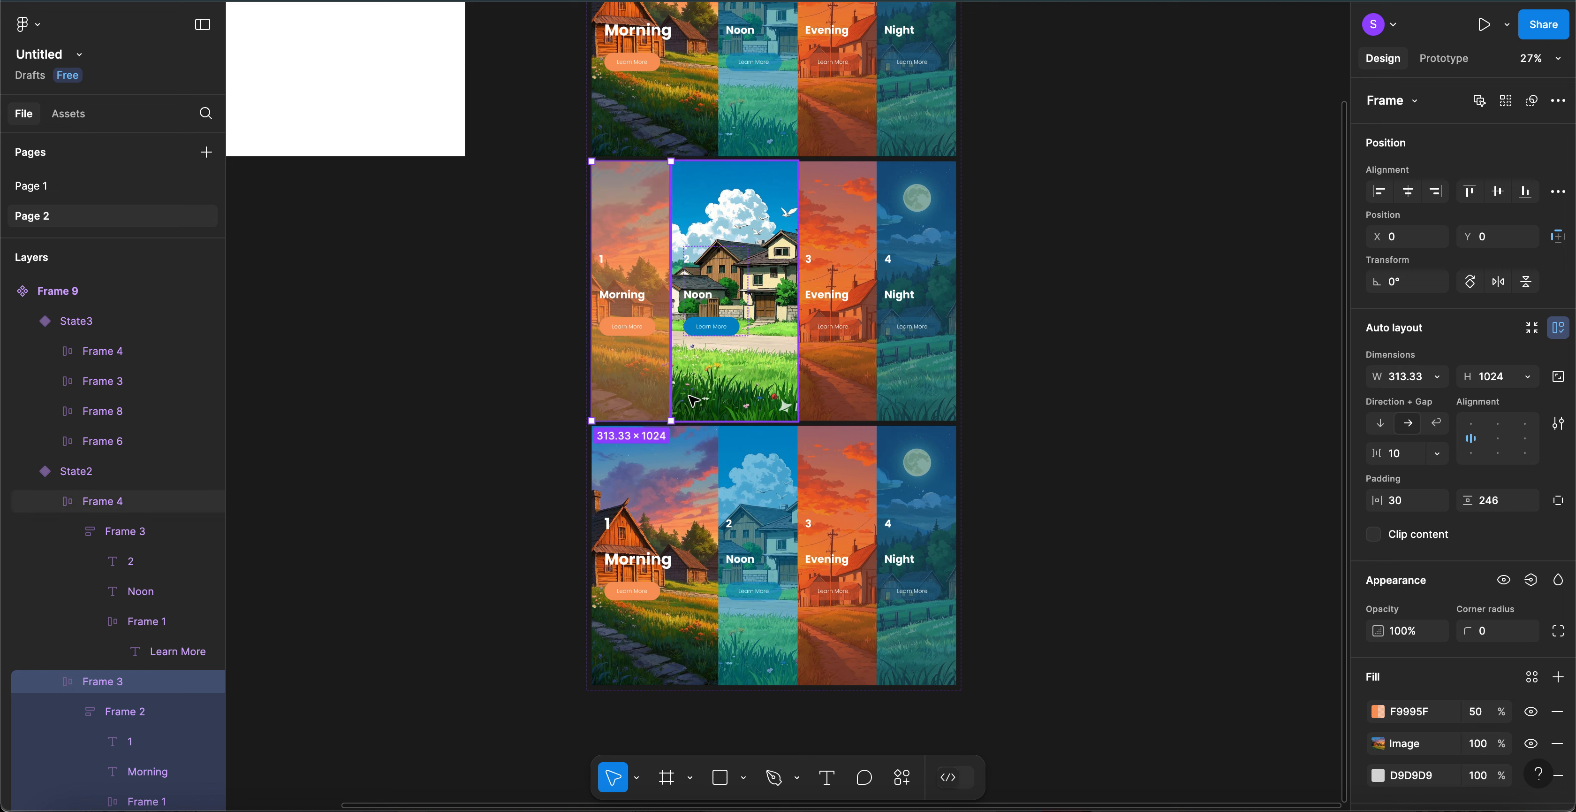
left_click(684, 470)
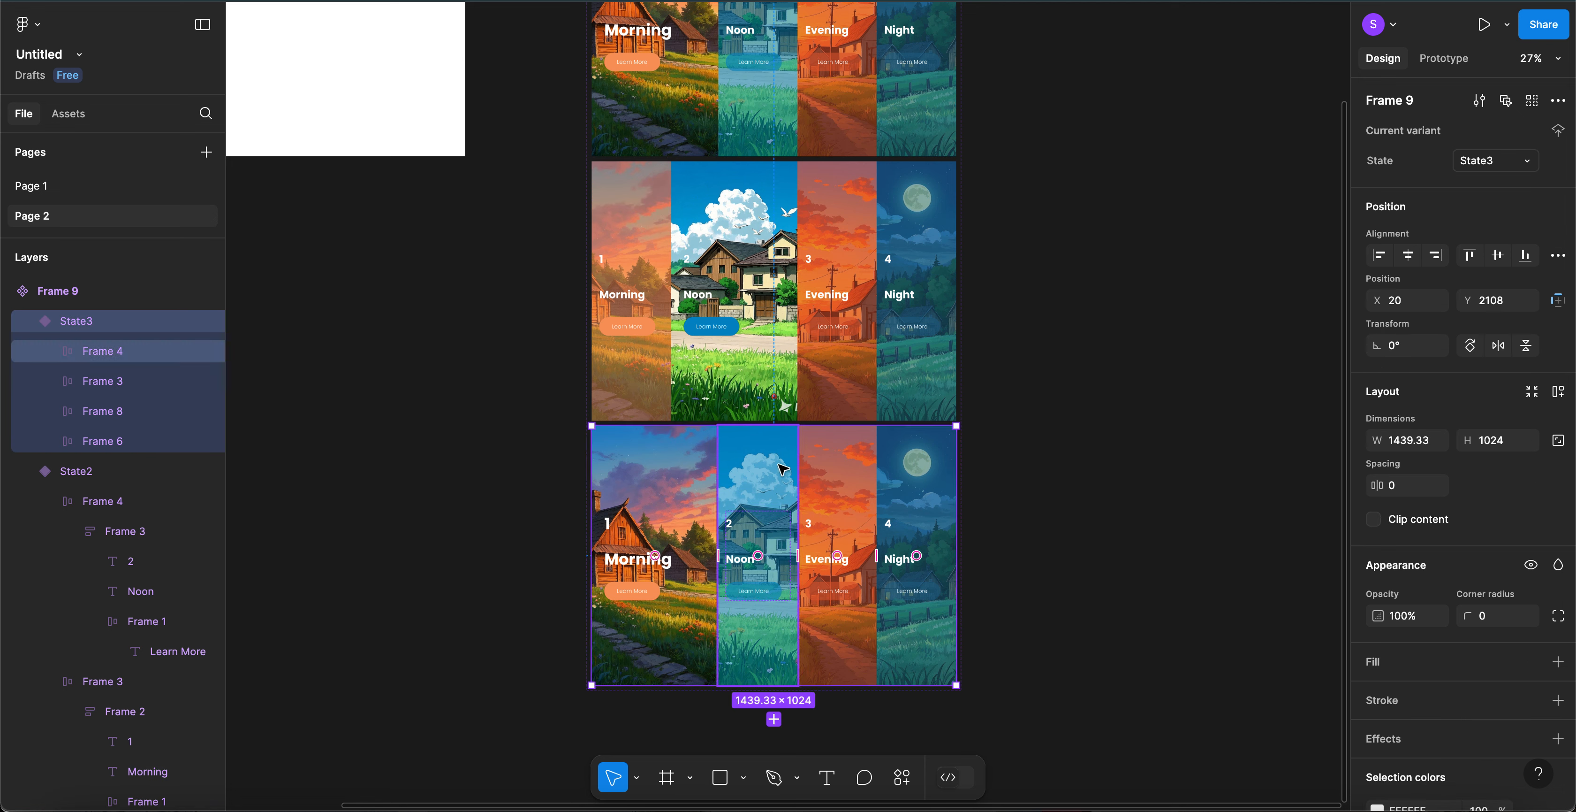
key("ctrl+v")
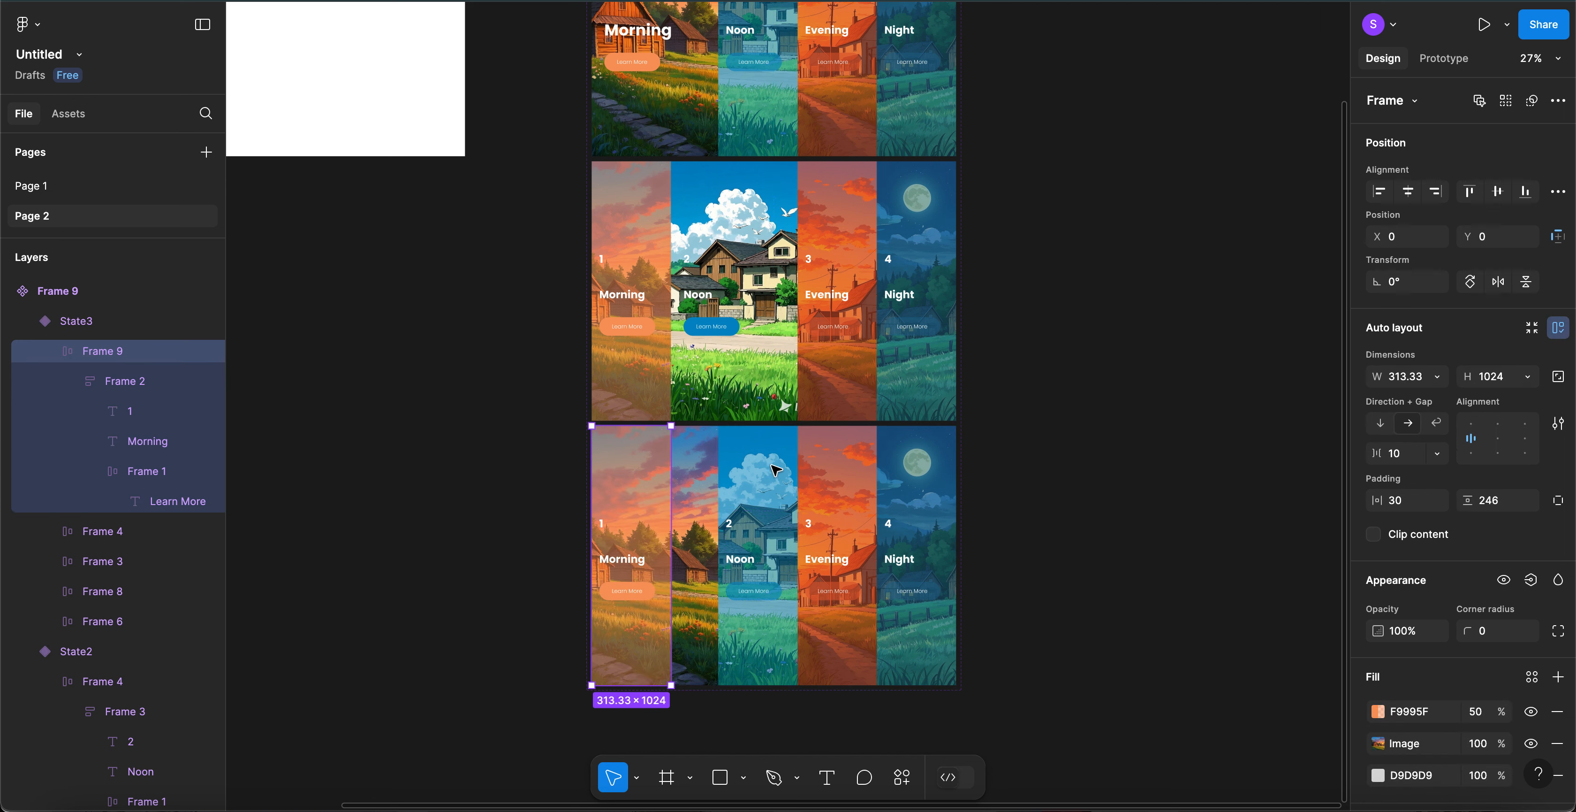
left_click(699, 490)
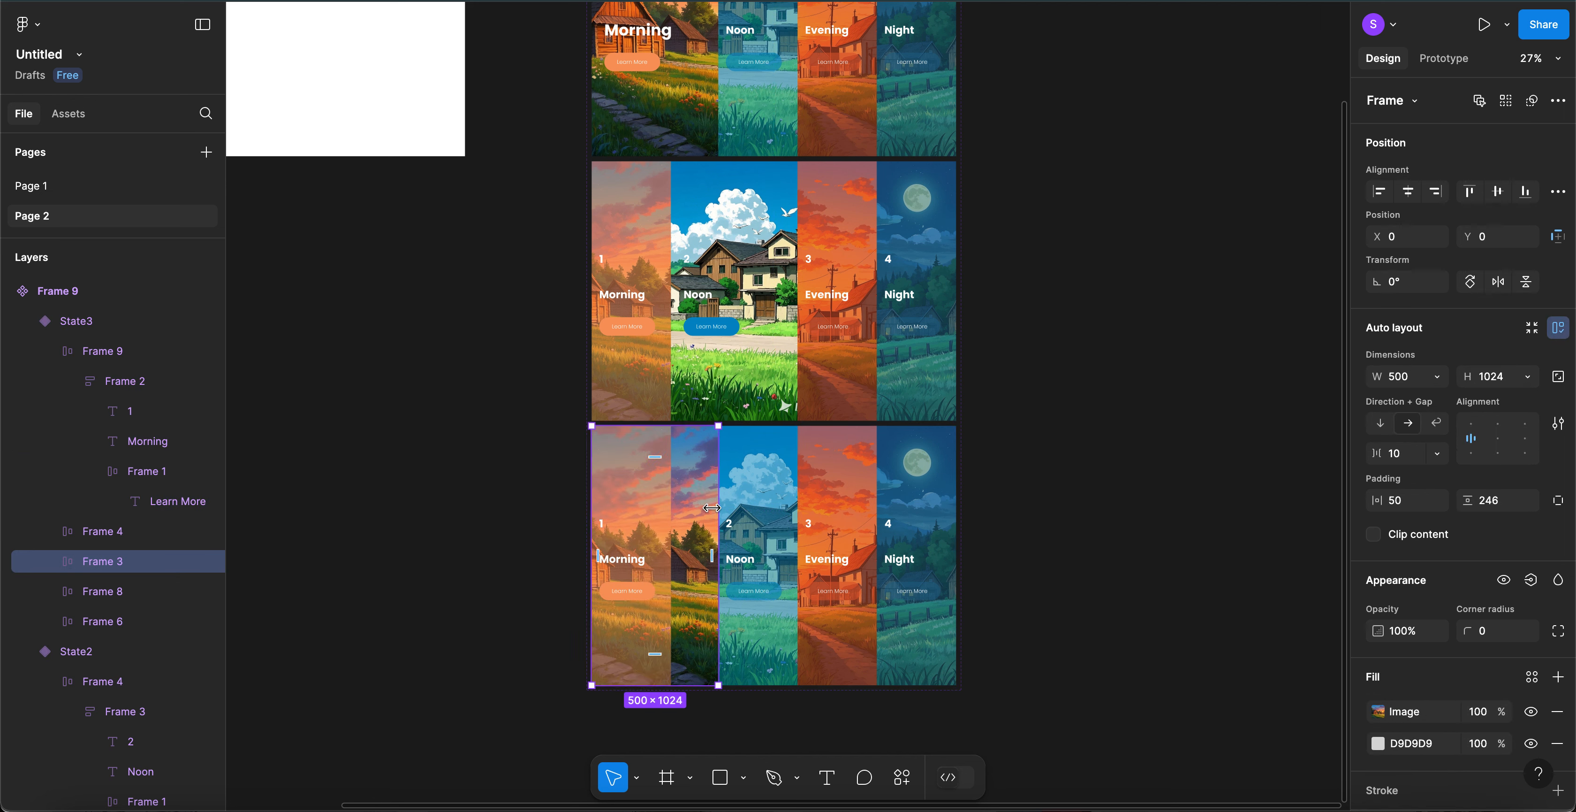
key("Delete")
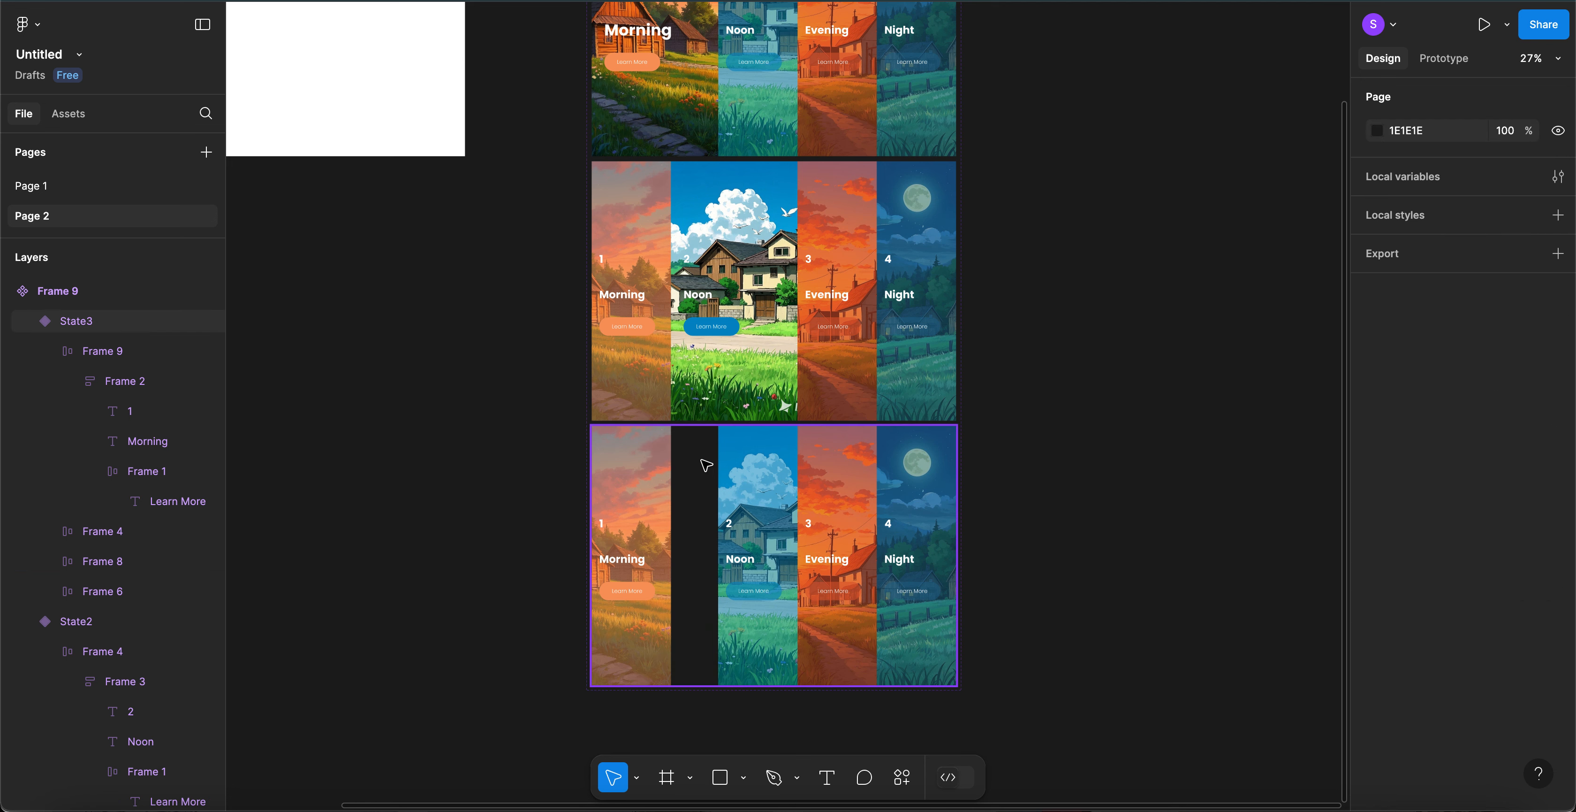
left_click(759, 481)
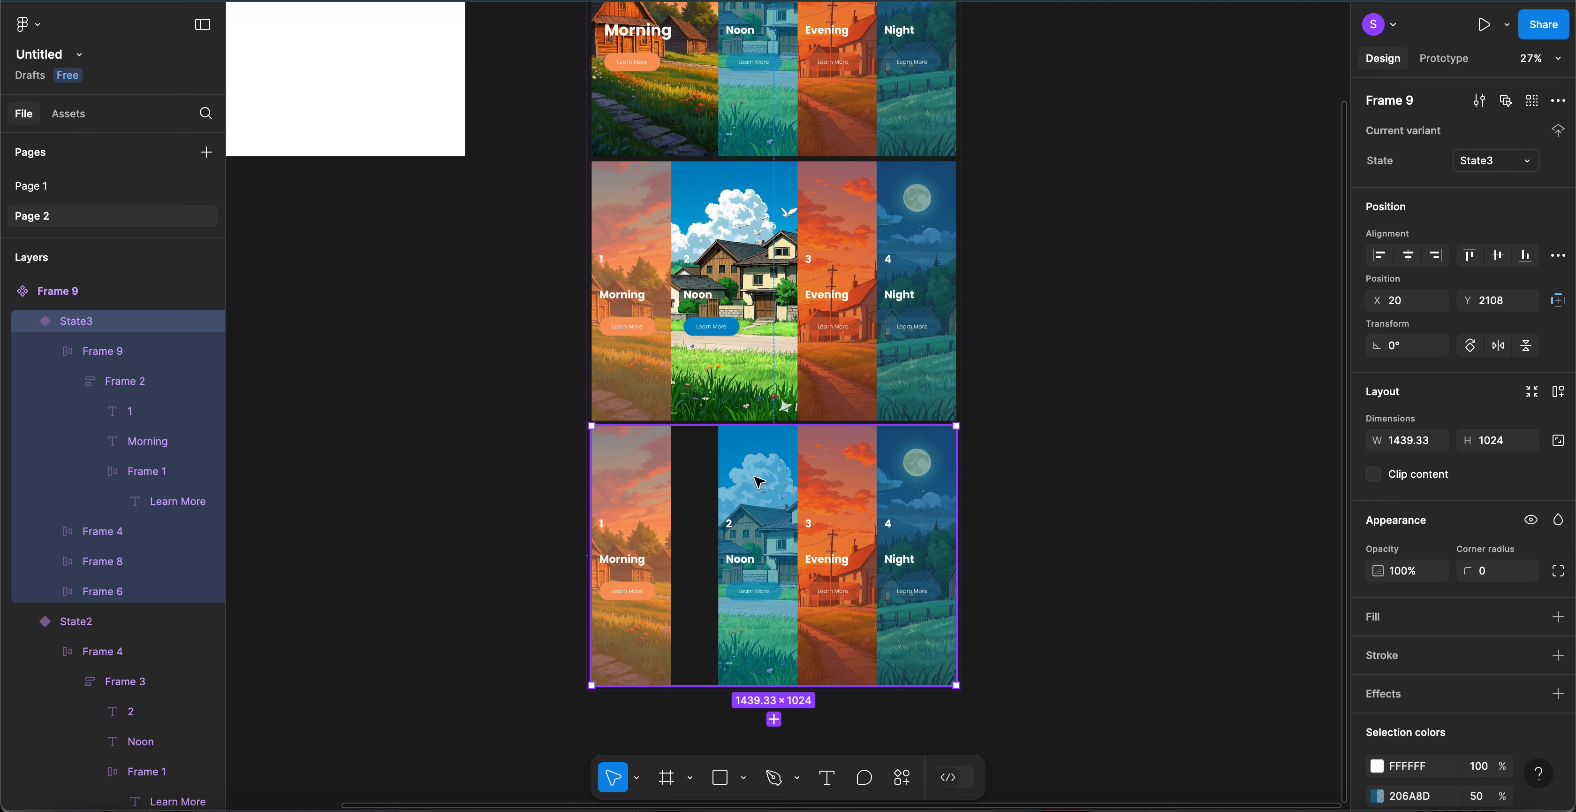
left_click(759, 482)
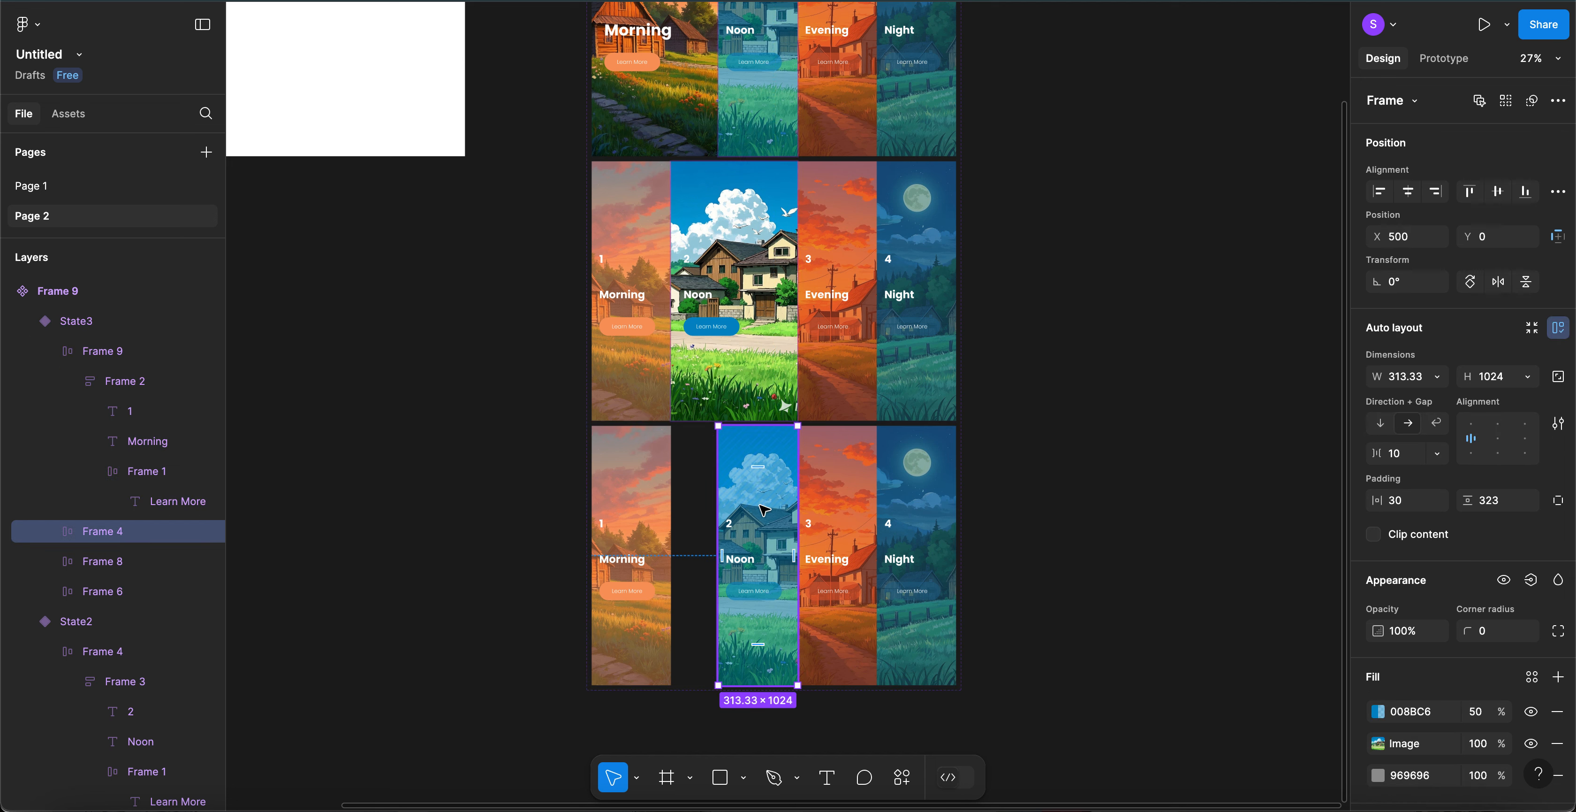
- Move Noon into the gap, widen Evening to 500, and hide its DE5D31 tint
left_click_drag(764, 509, 711, 506)
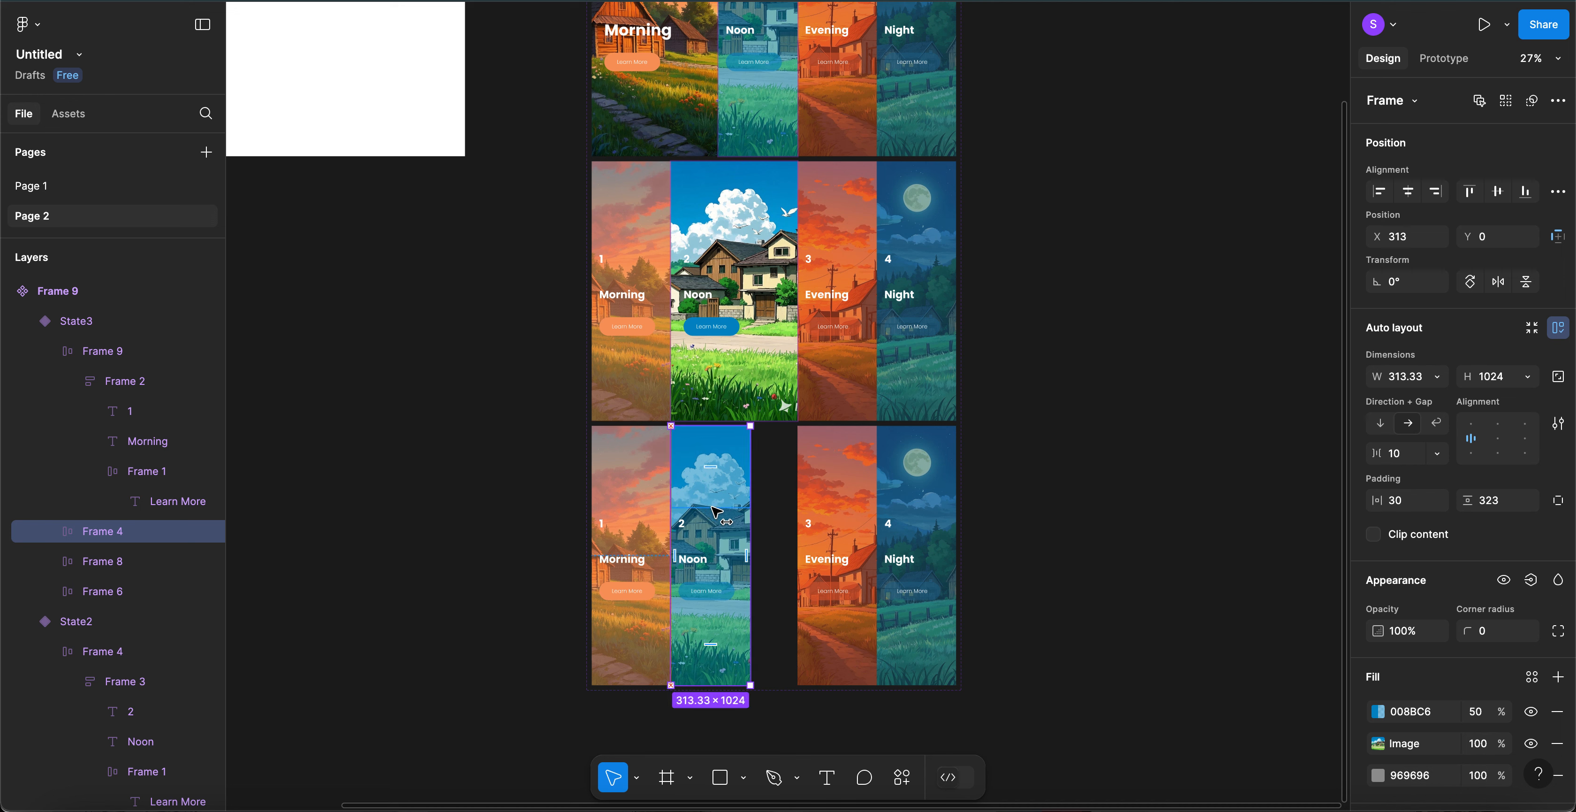
left_click(854, 480)
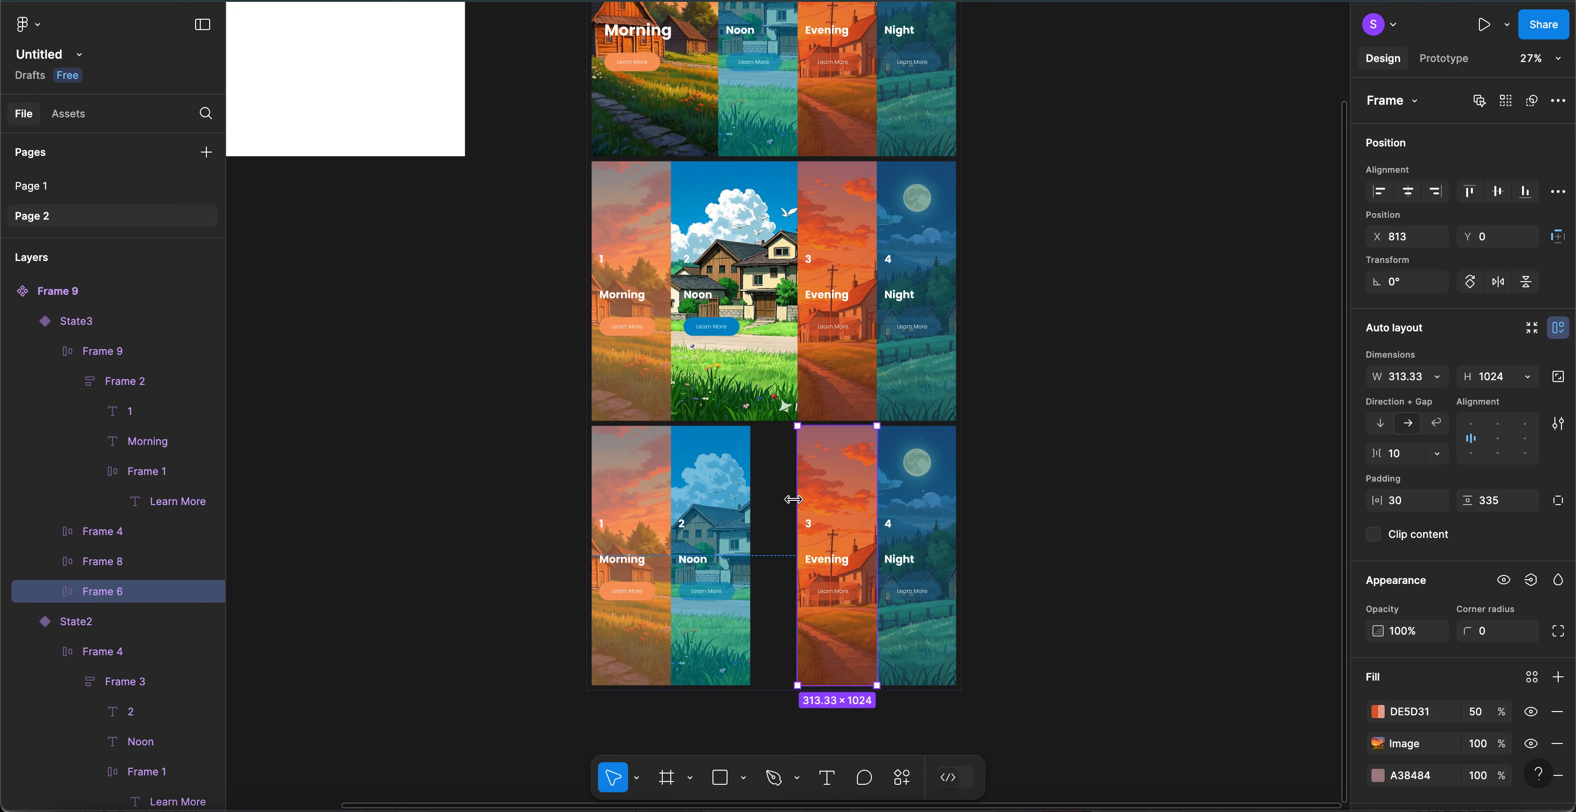
left_click_drag(794, 498, 752, 503)
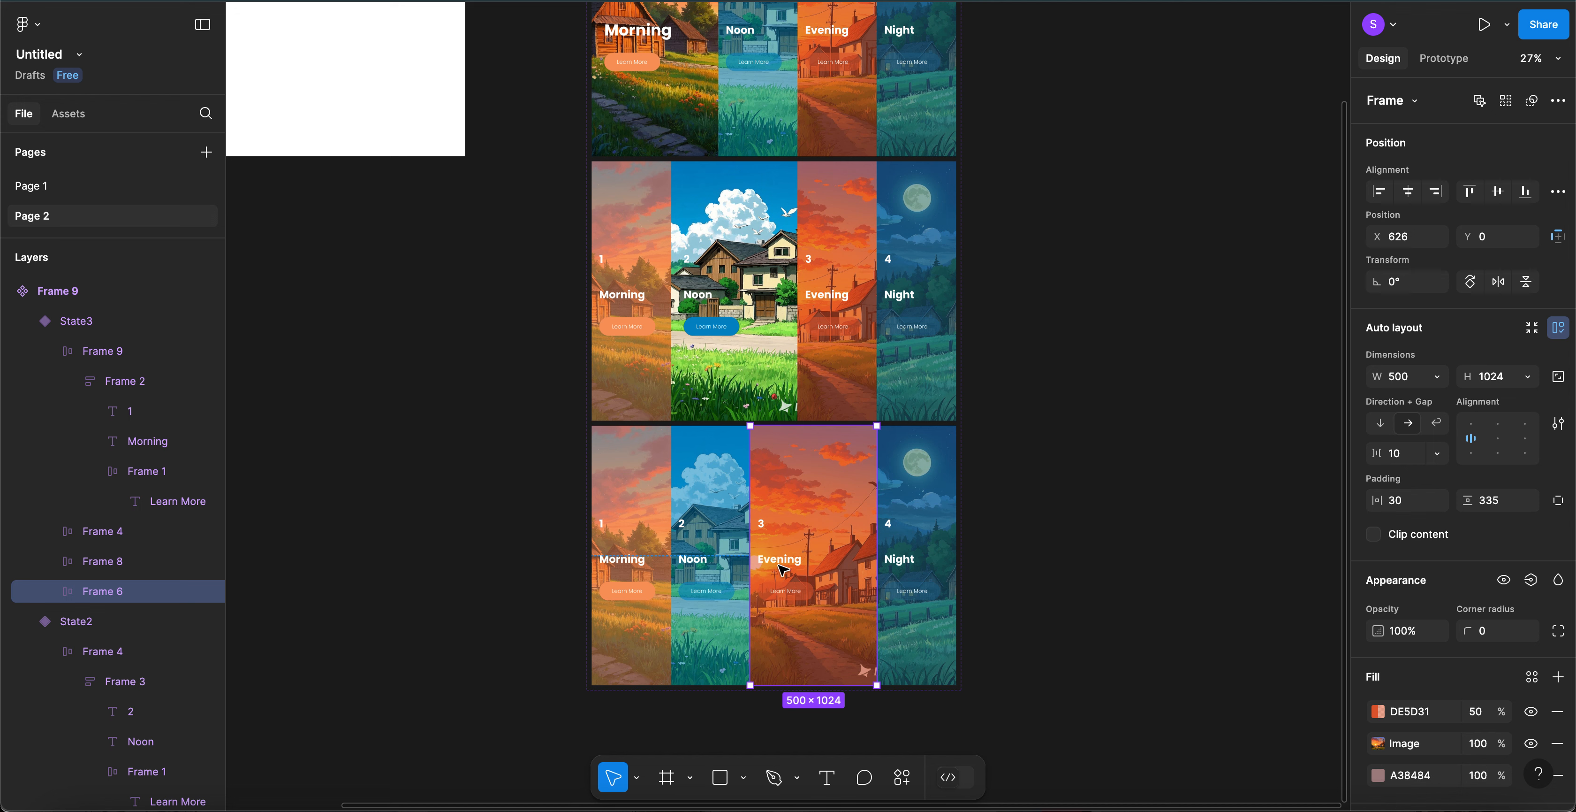
left_click(1532, 712)
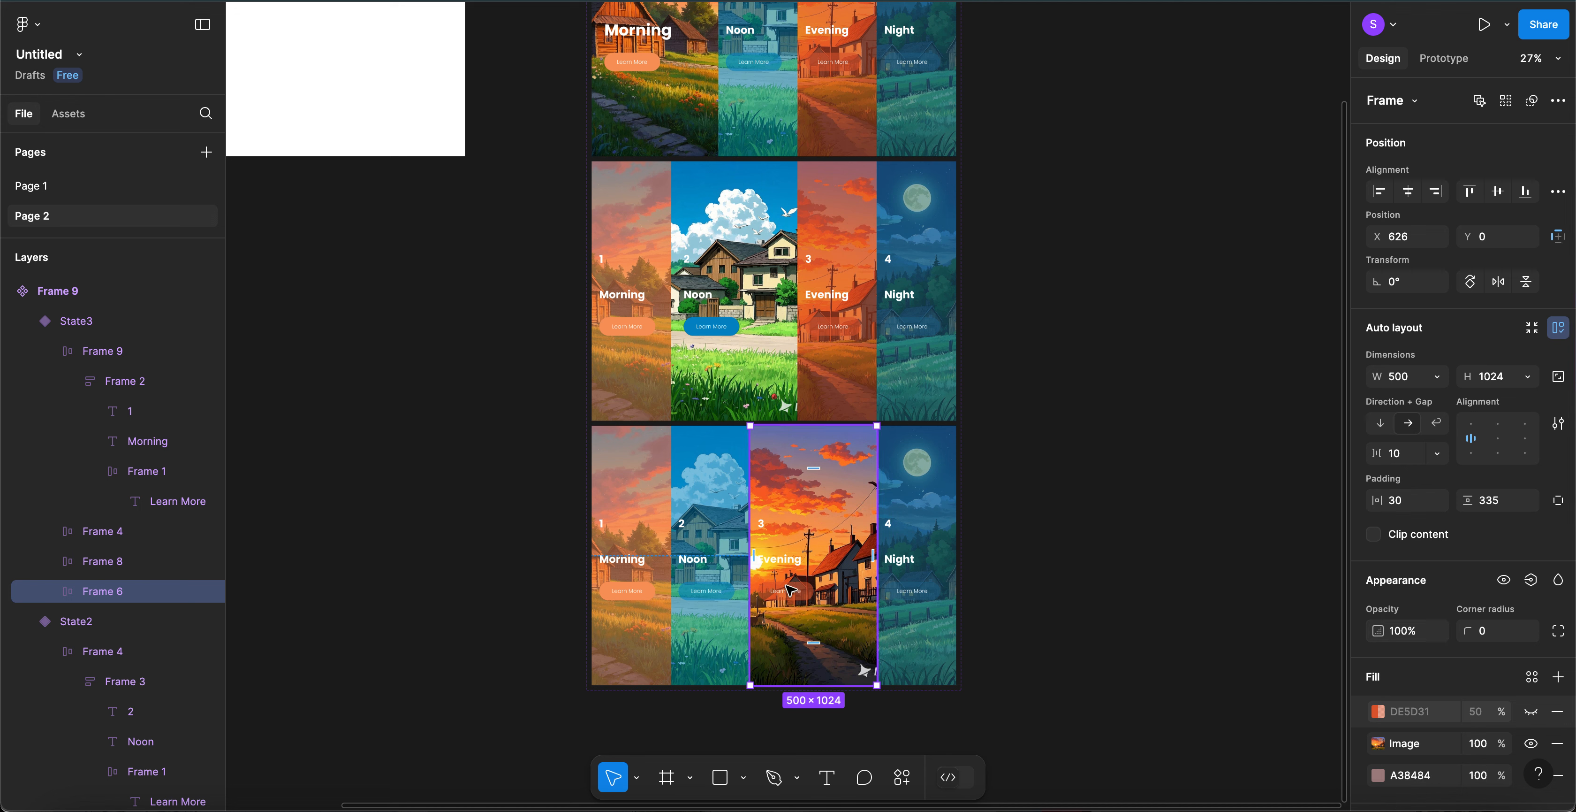
- Set the Evening card's Learn More button fill to 100% opacity
left_click(796, 597)
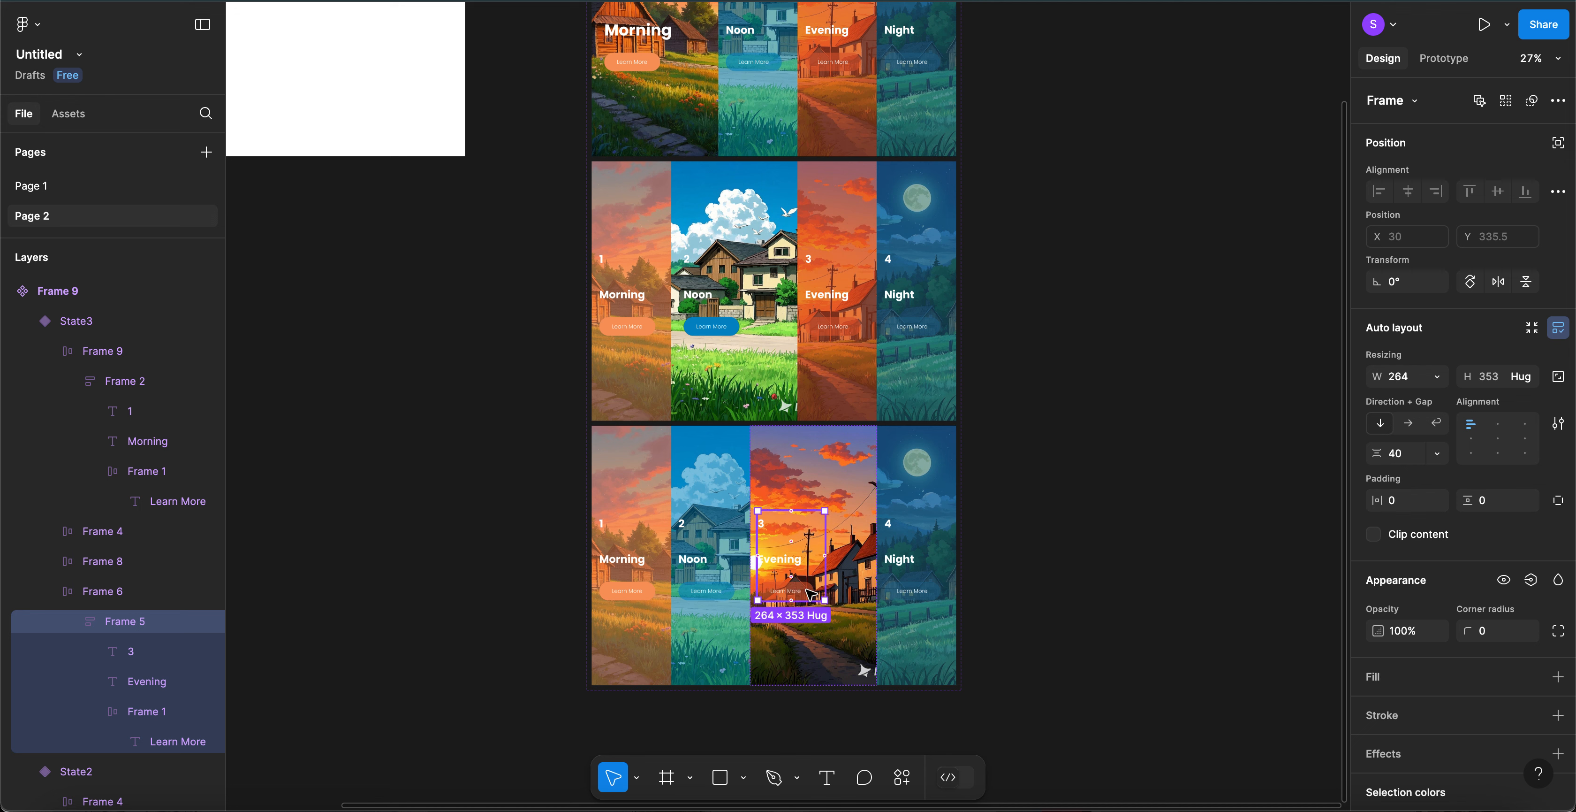
left_click(811, 593)
left_click(1482, 713)
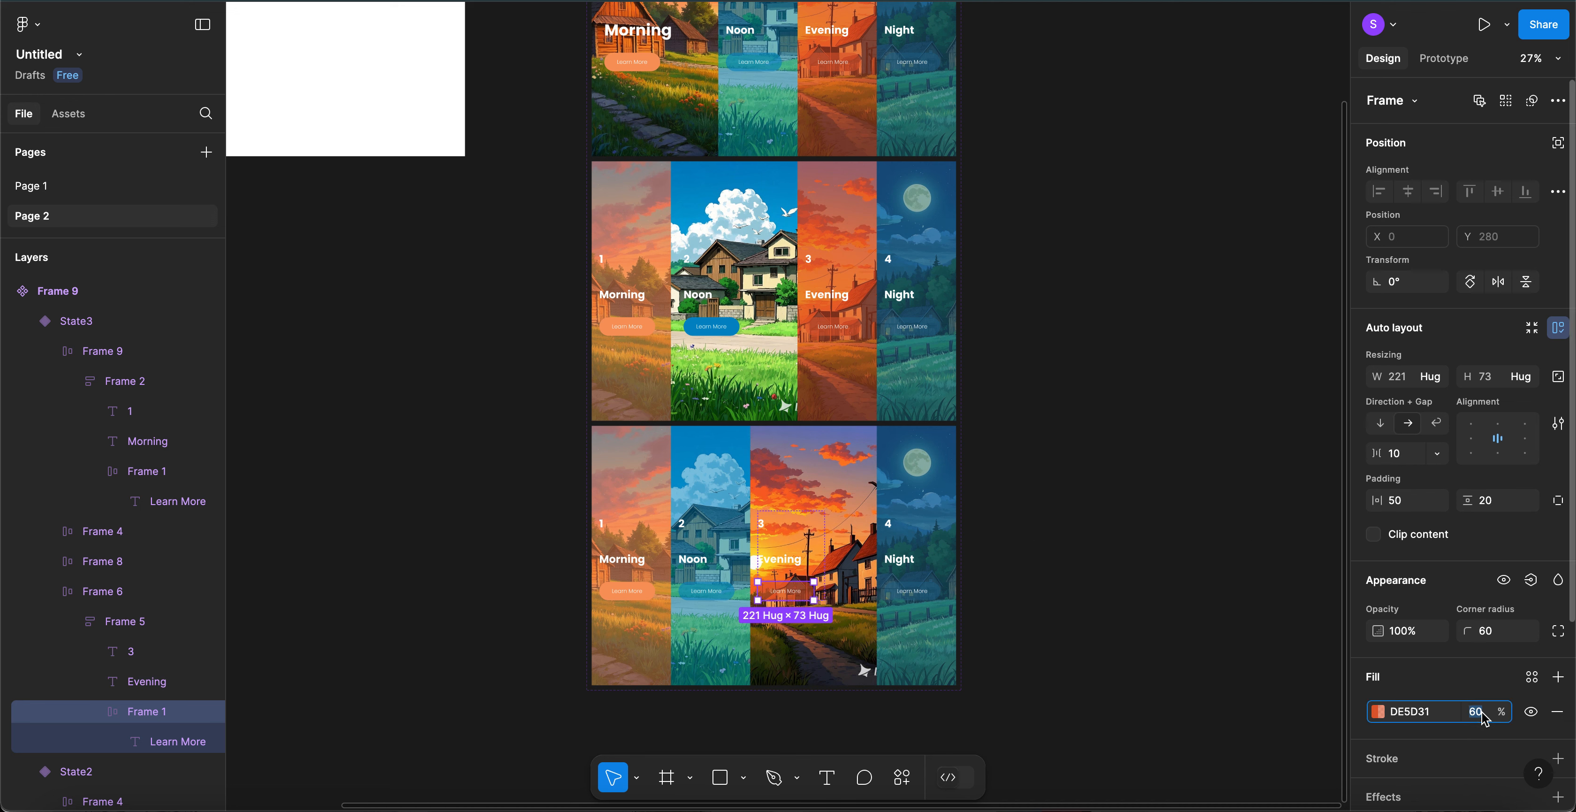
type("100")
key("Return")
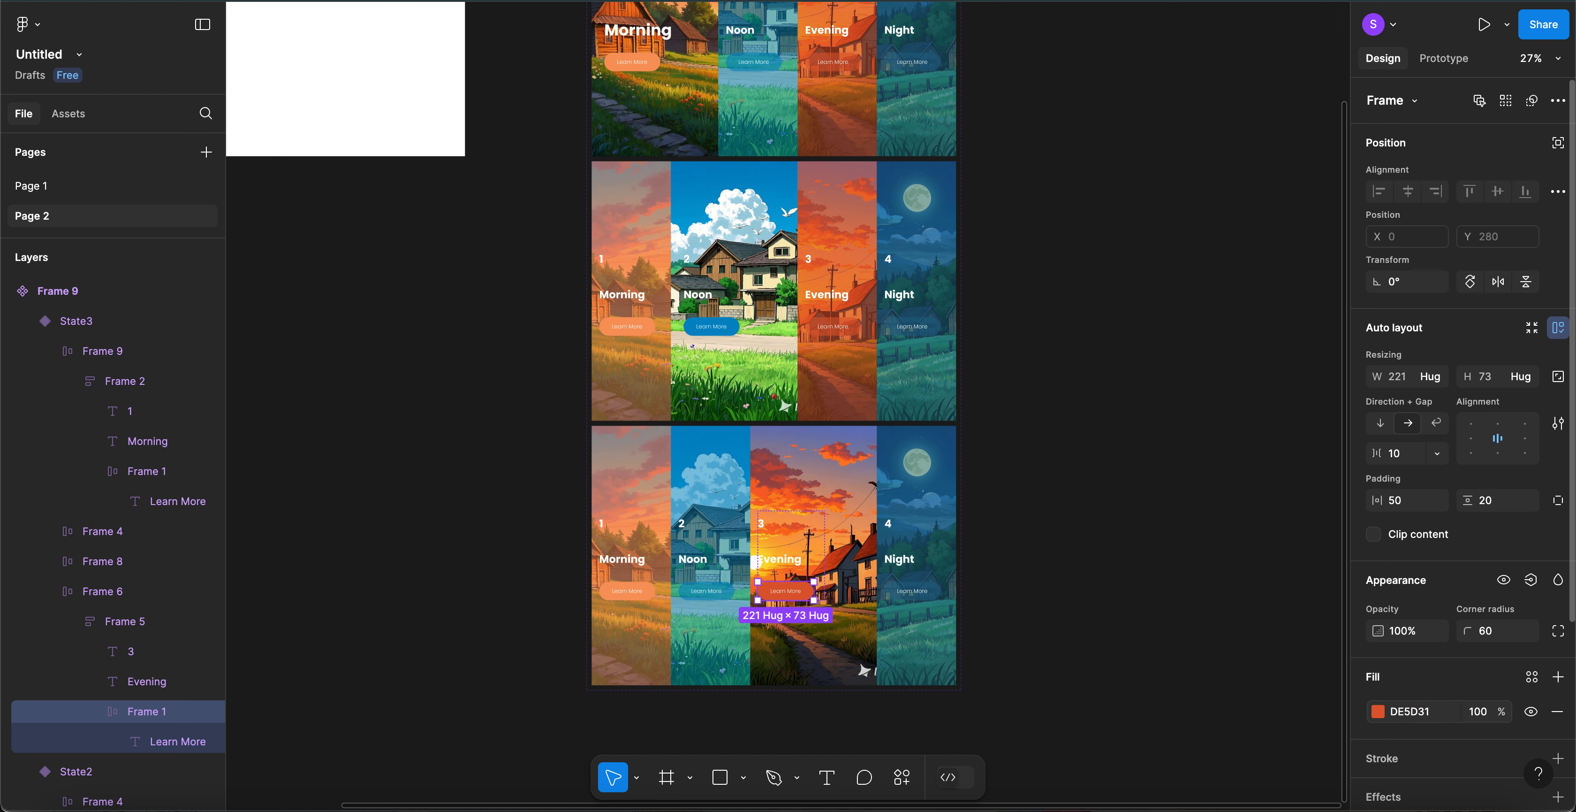
left_click(1071, 536)
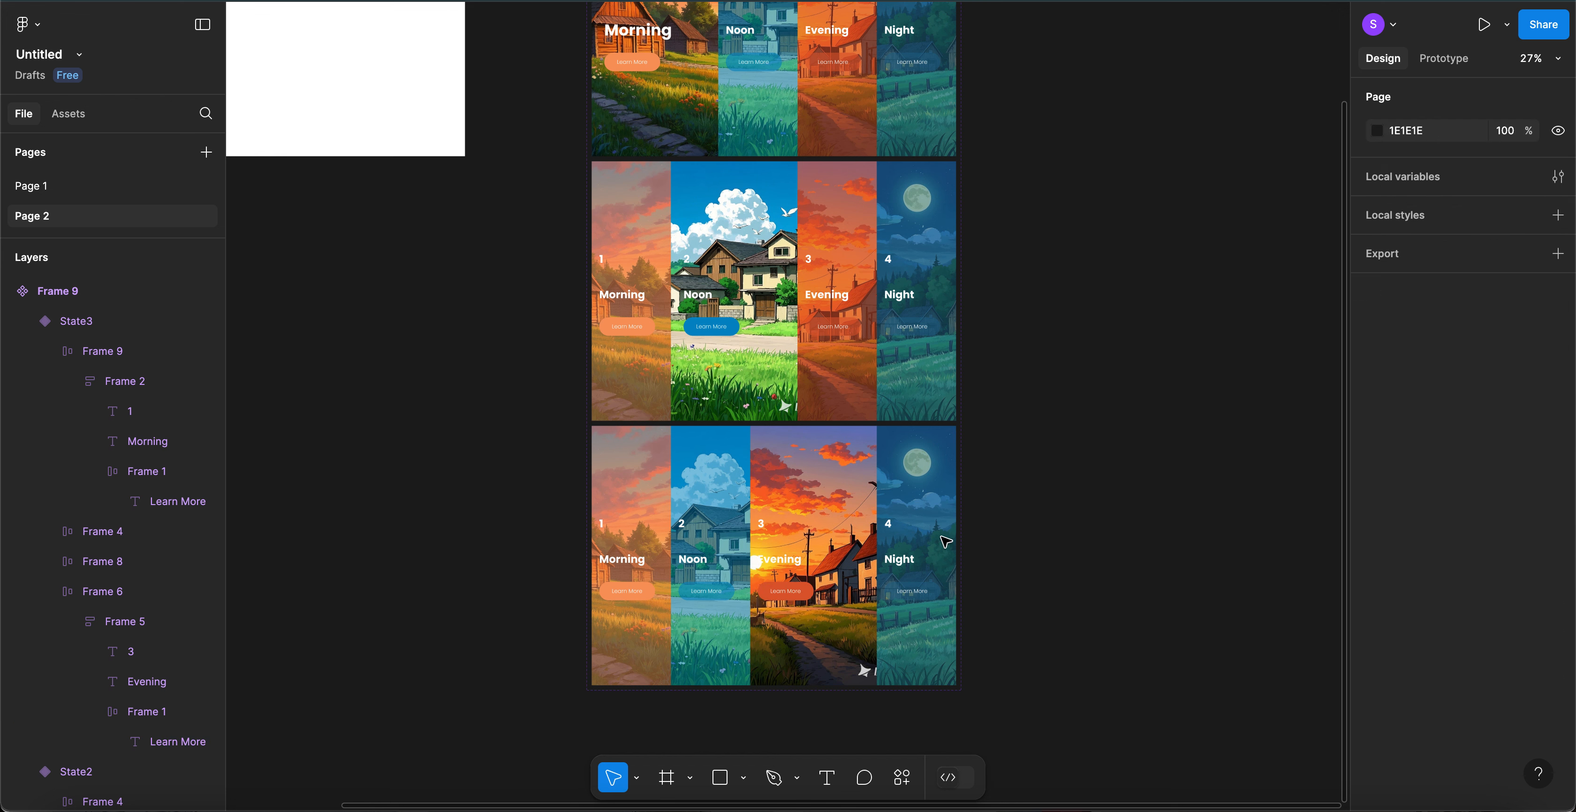
scroll(792, 429, "down", 2)
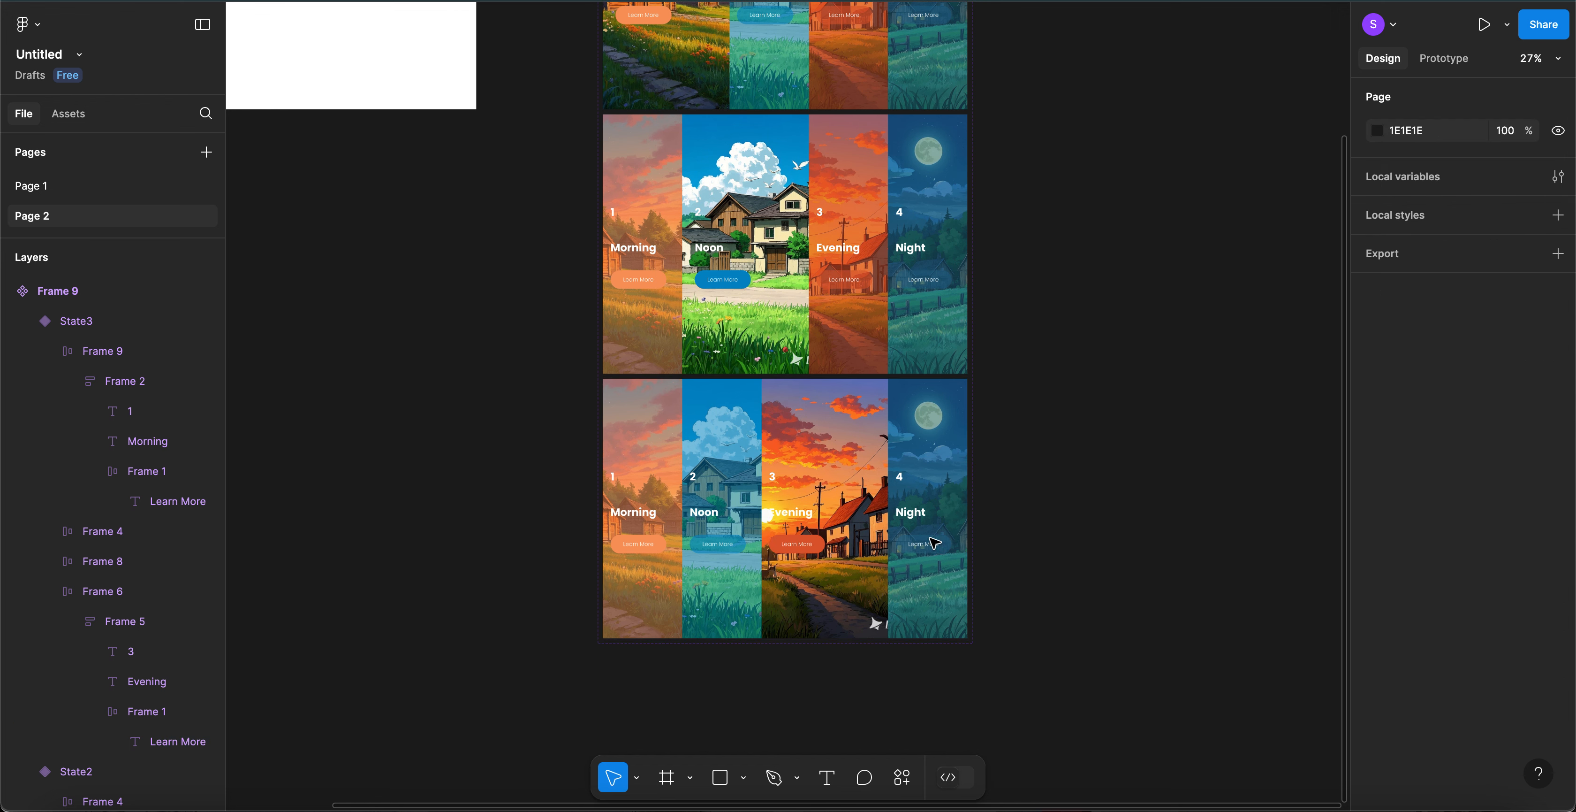
- Give the Evening card a left padding of 50
left_click(793, 401)
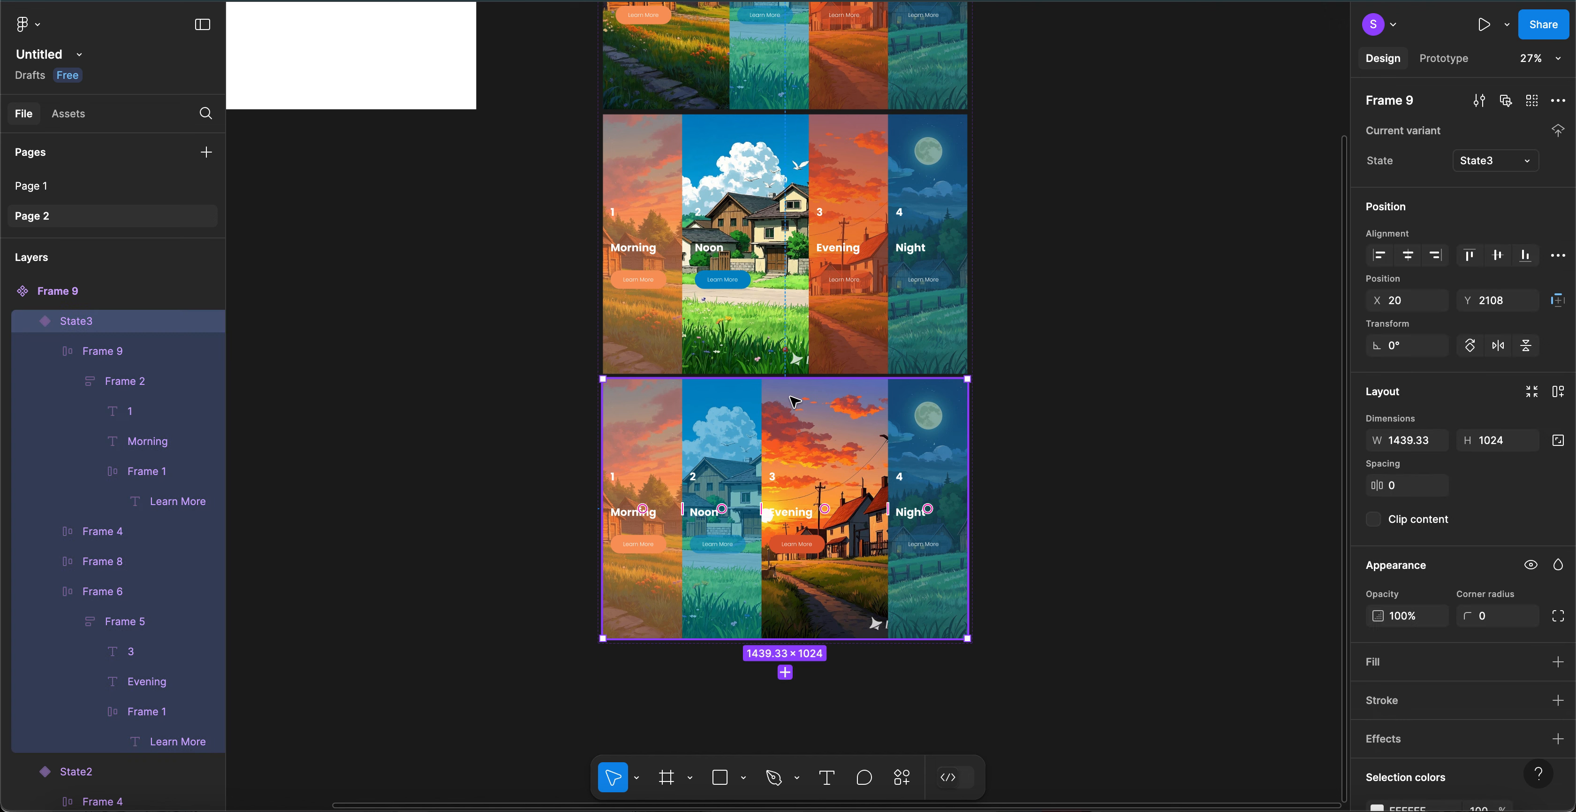
double_click(794, 401)
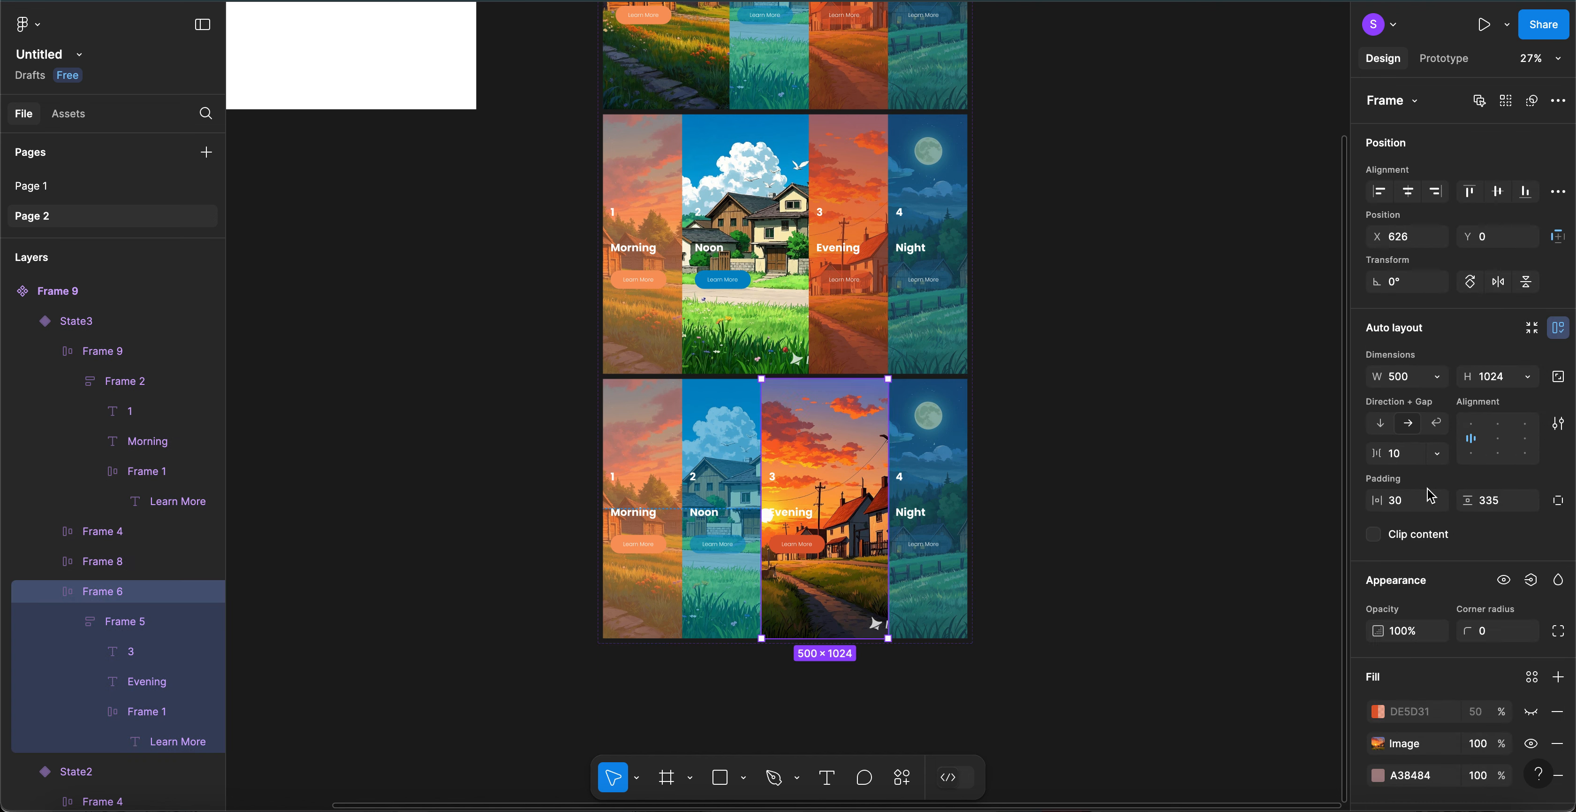
left_click(1401, 502)
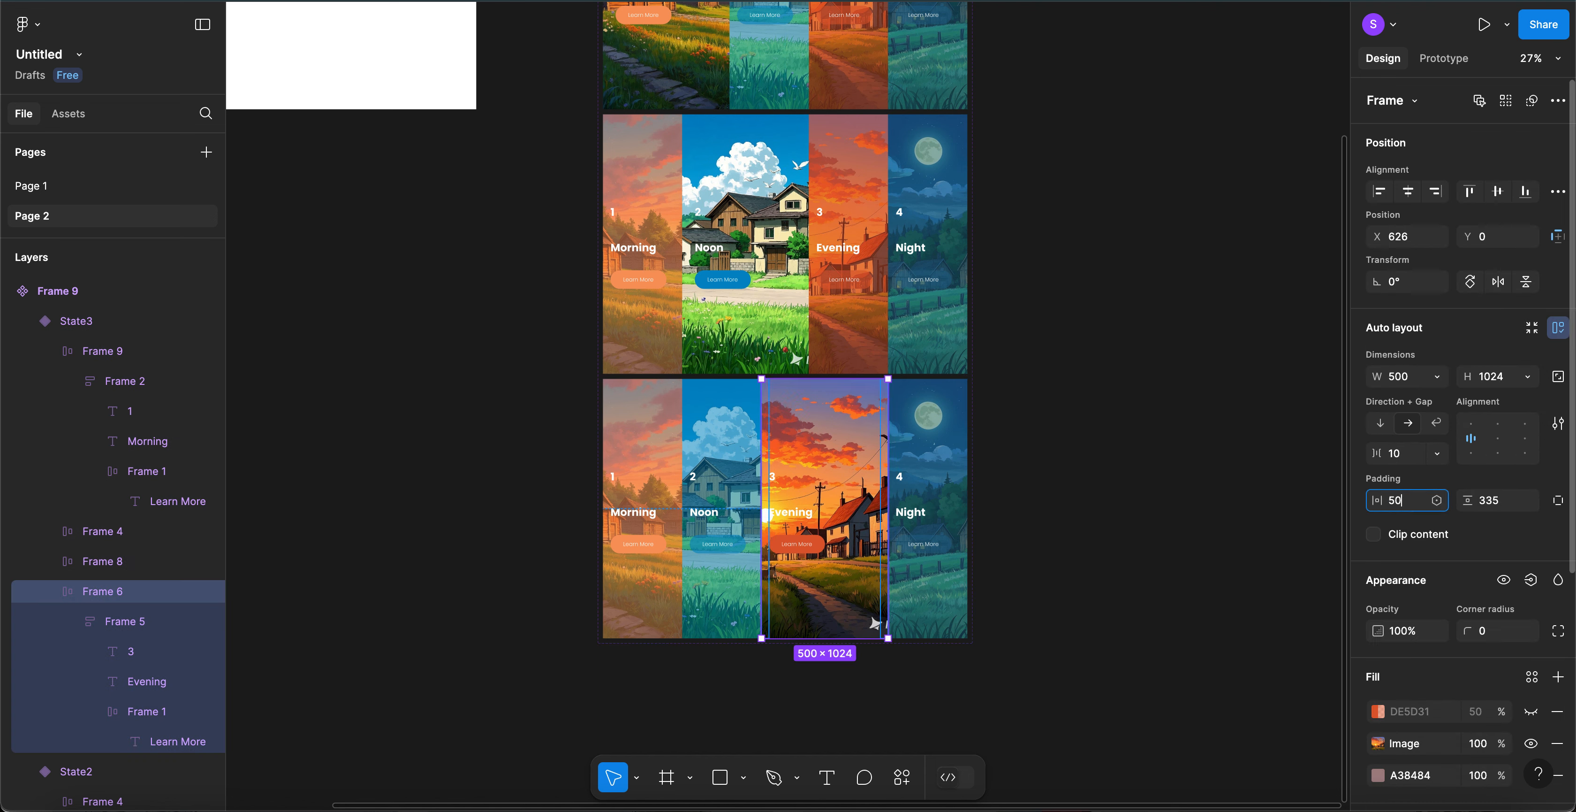
type("50")
key("Return")
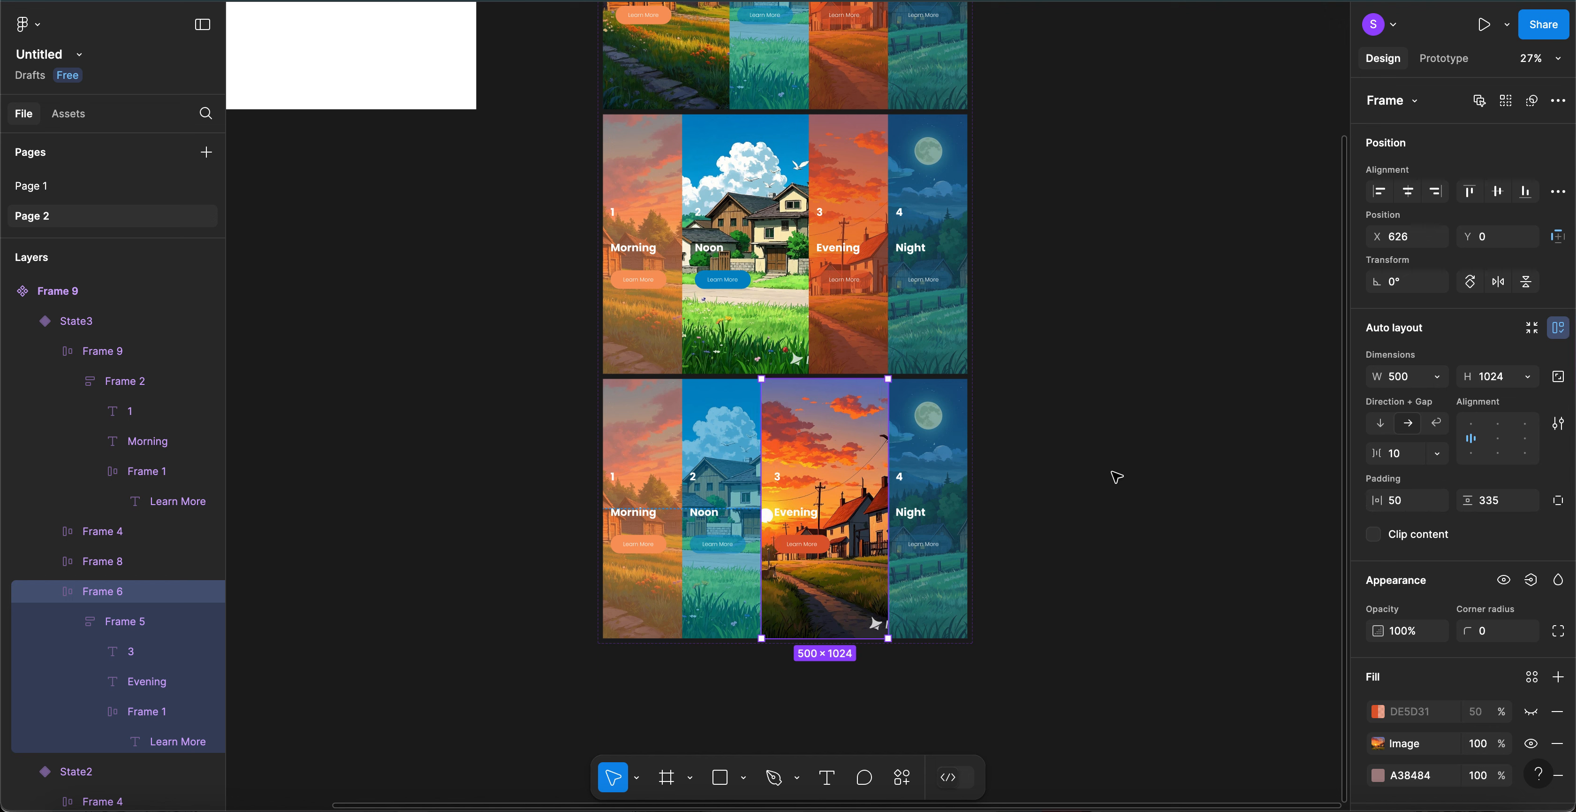
- Add a fourth variant, State4, copied from State3
left_click(1116, 477)
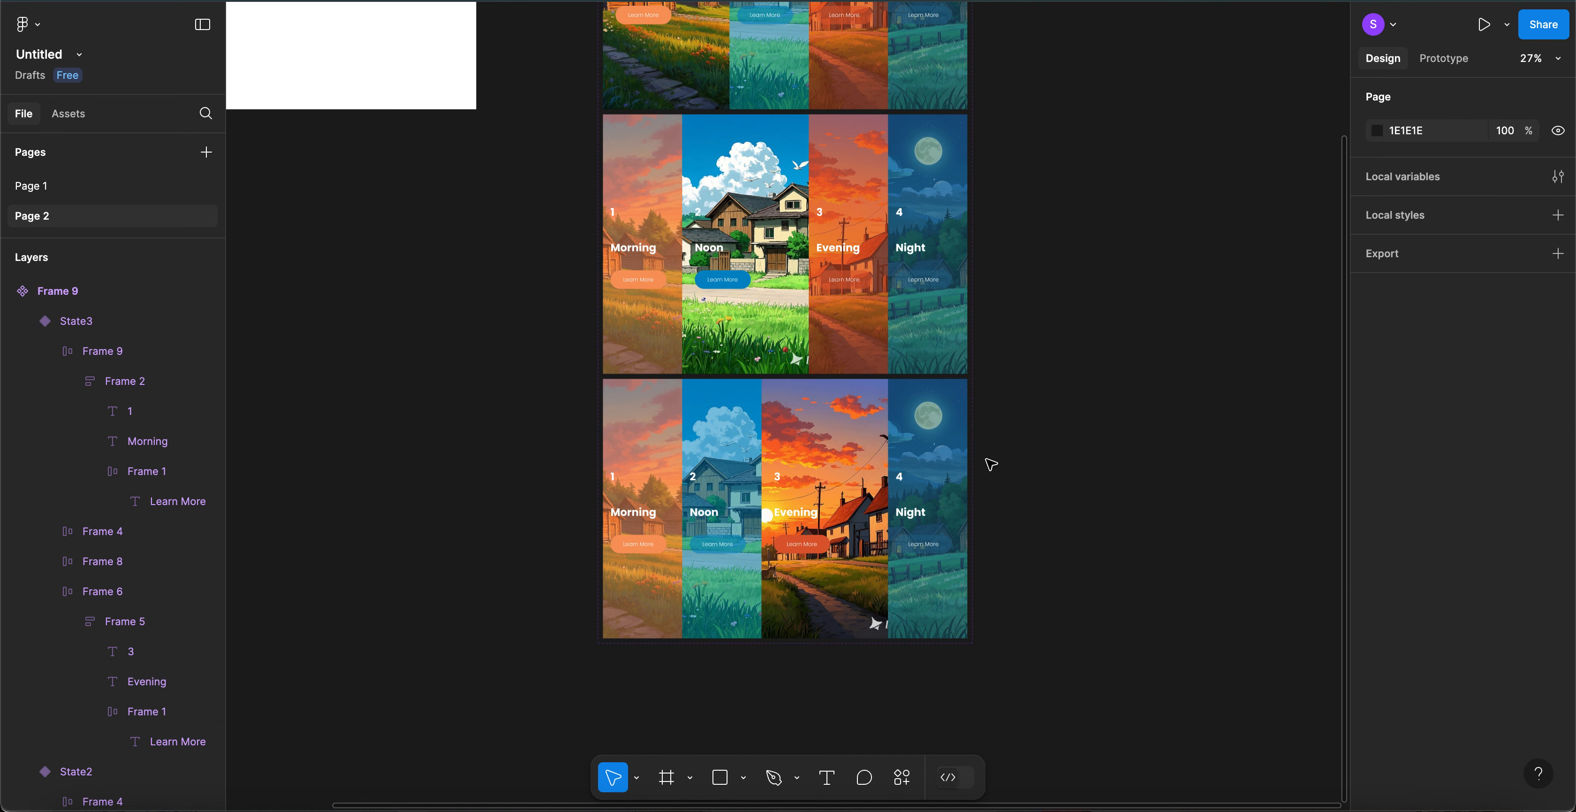
left_click(756, 436)
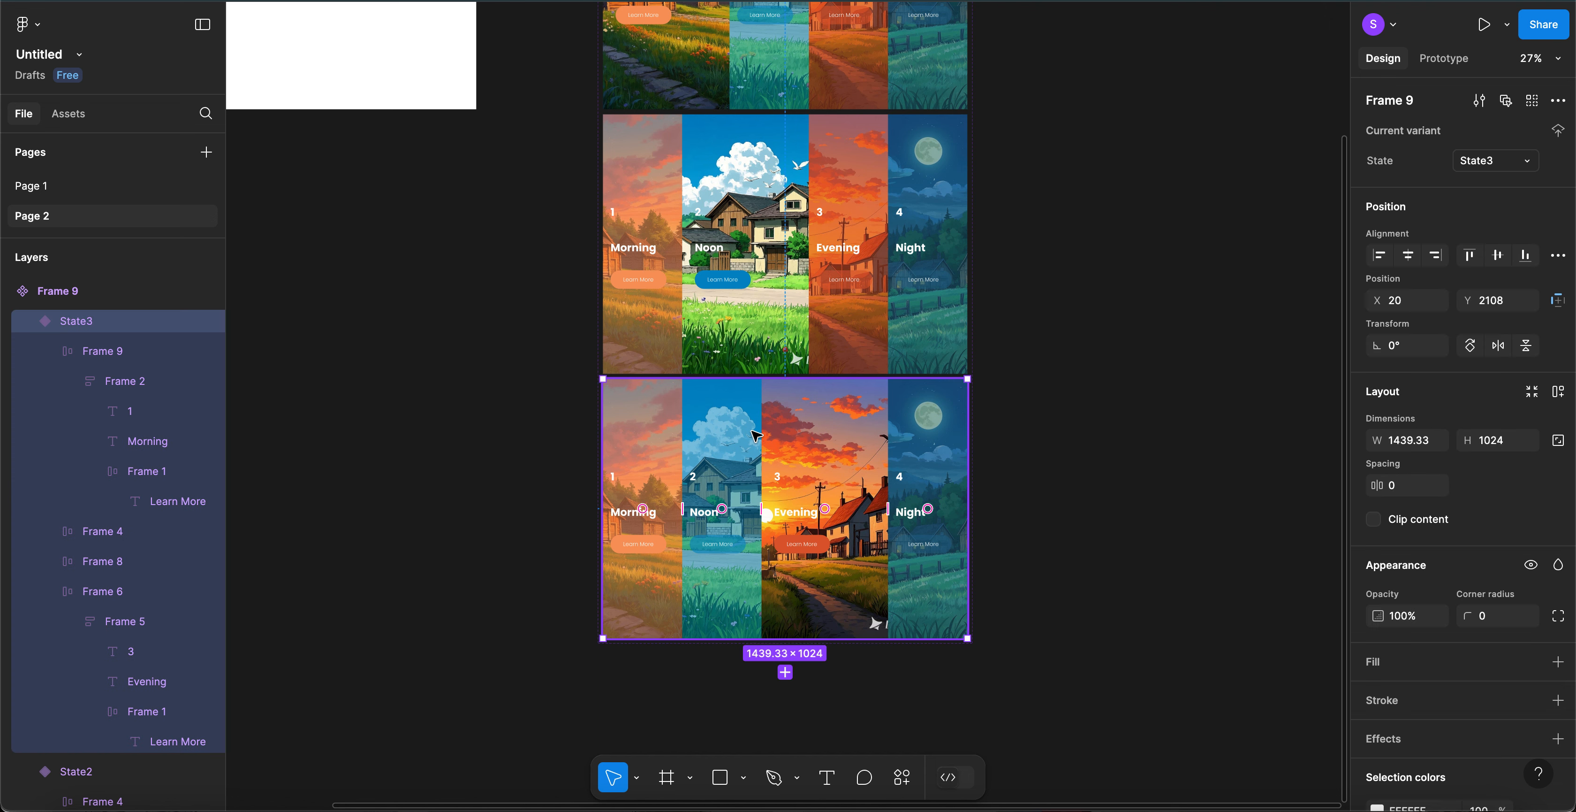
scroll(784, 404, "down", 2)
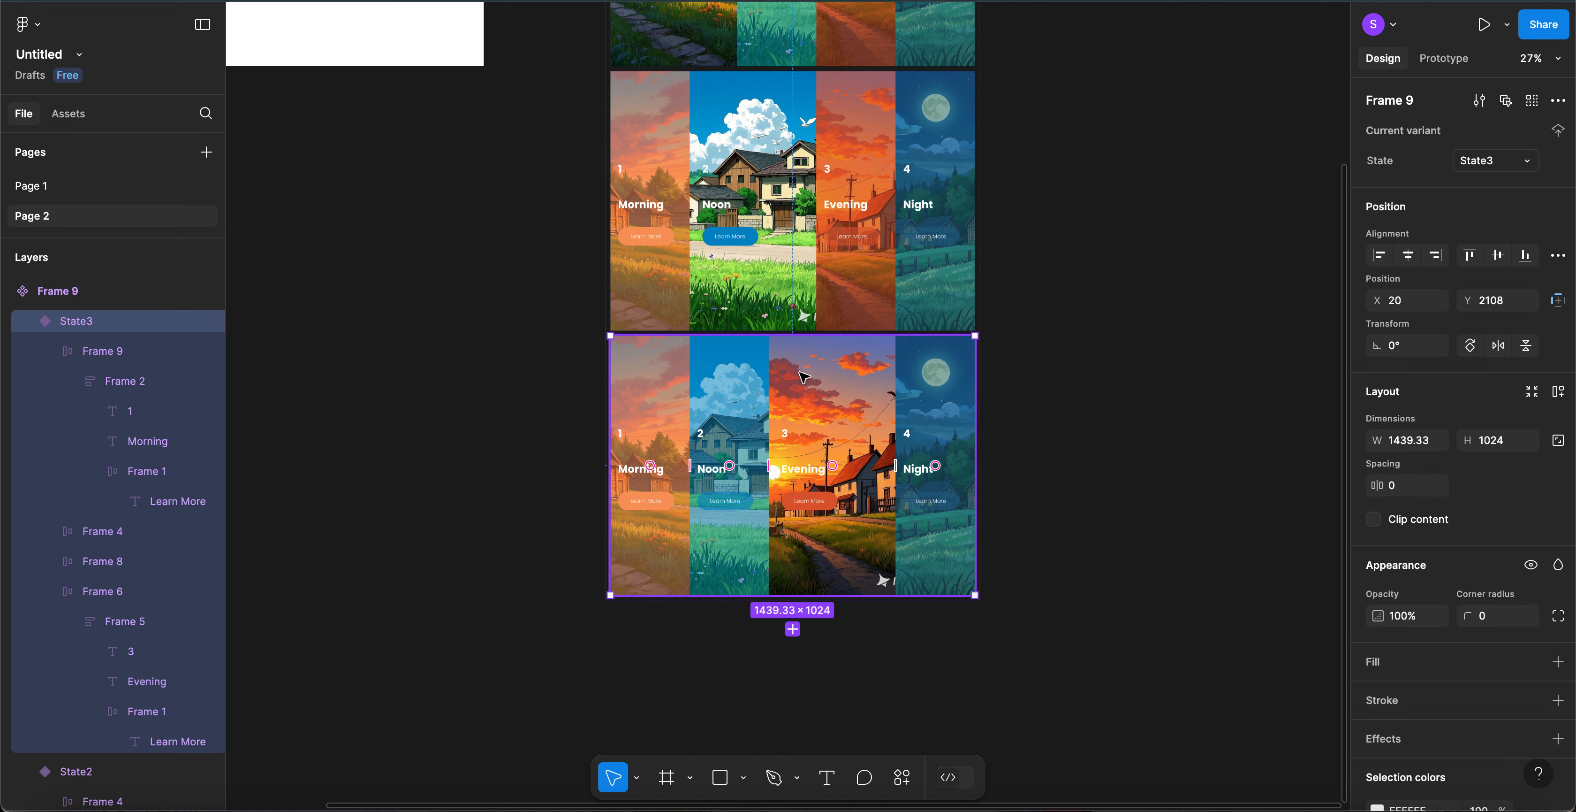
left_click(792, 628)
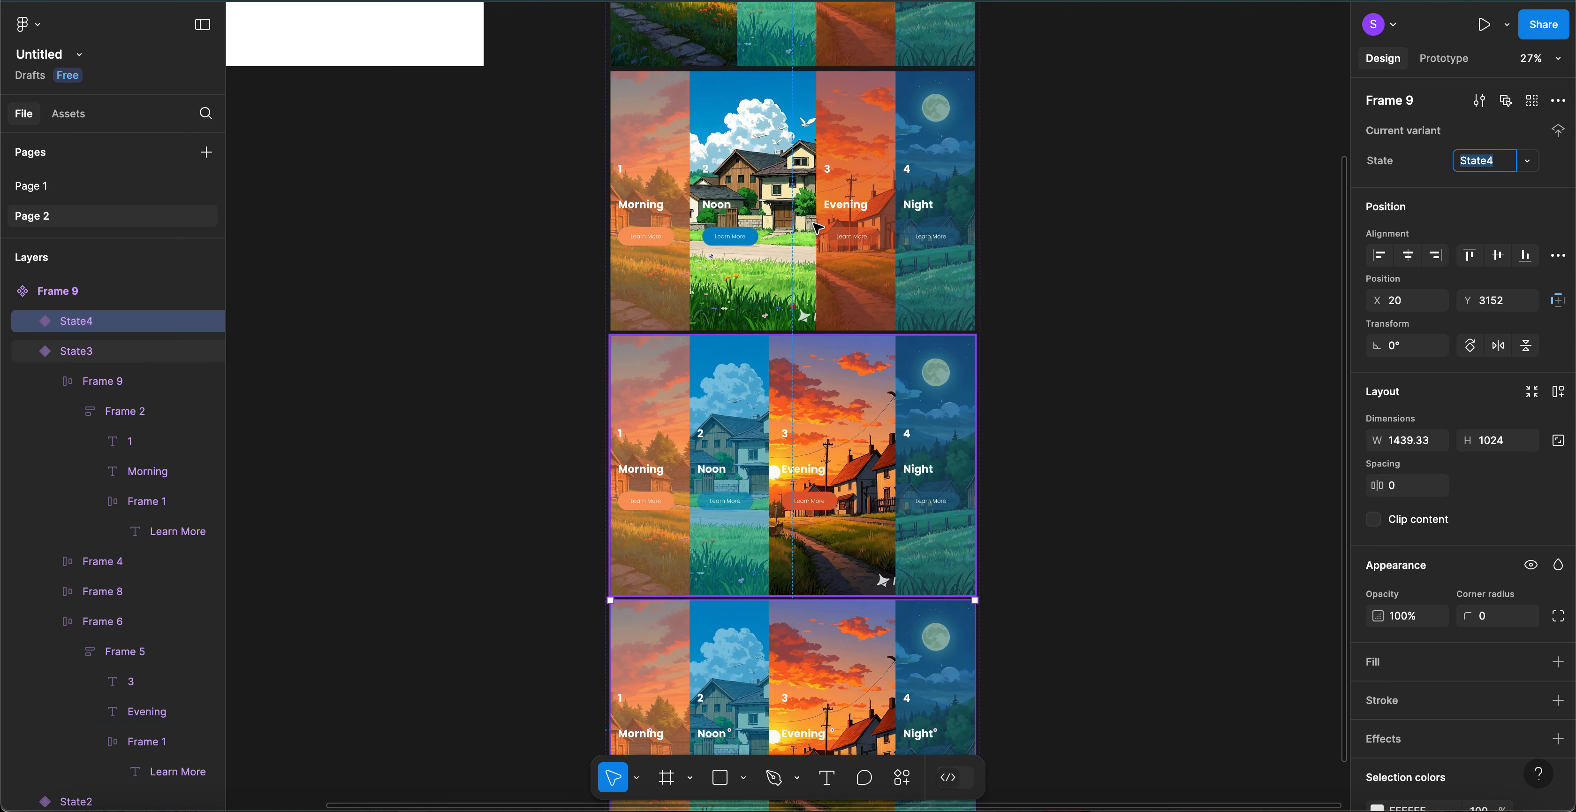
- Paste a narrow Evening card into the State4 variant
scroll(820, 306, "down", 6)
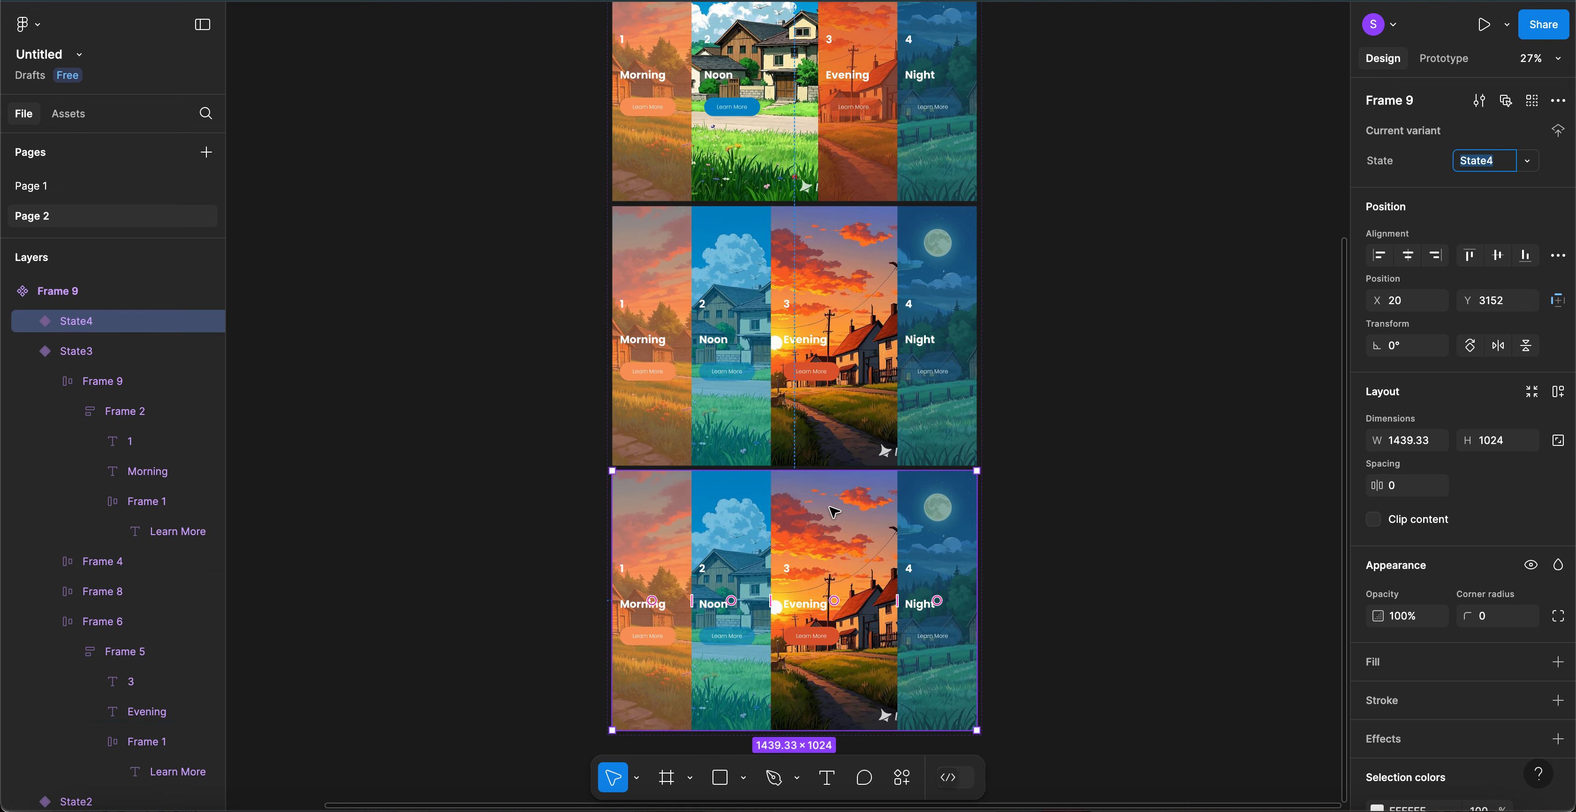
scroll(833, 511, "up", 4)
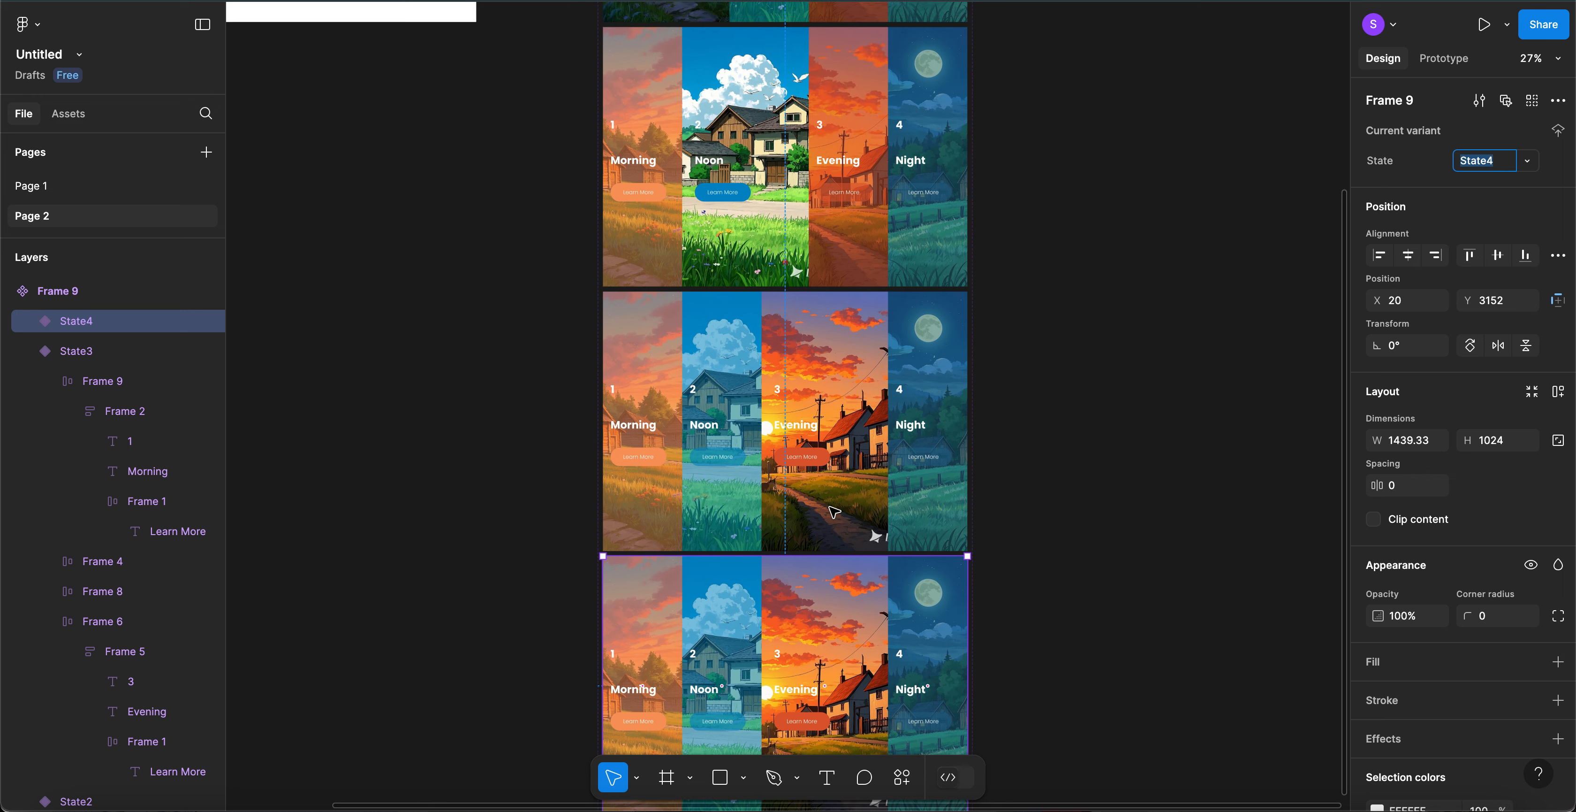
left_click(852, 246)
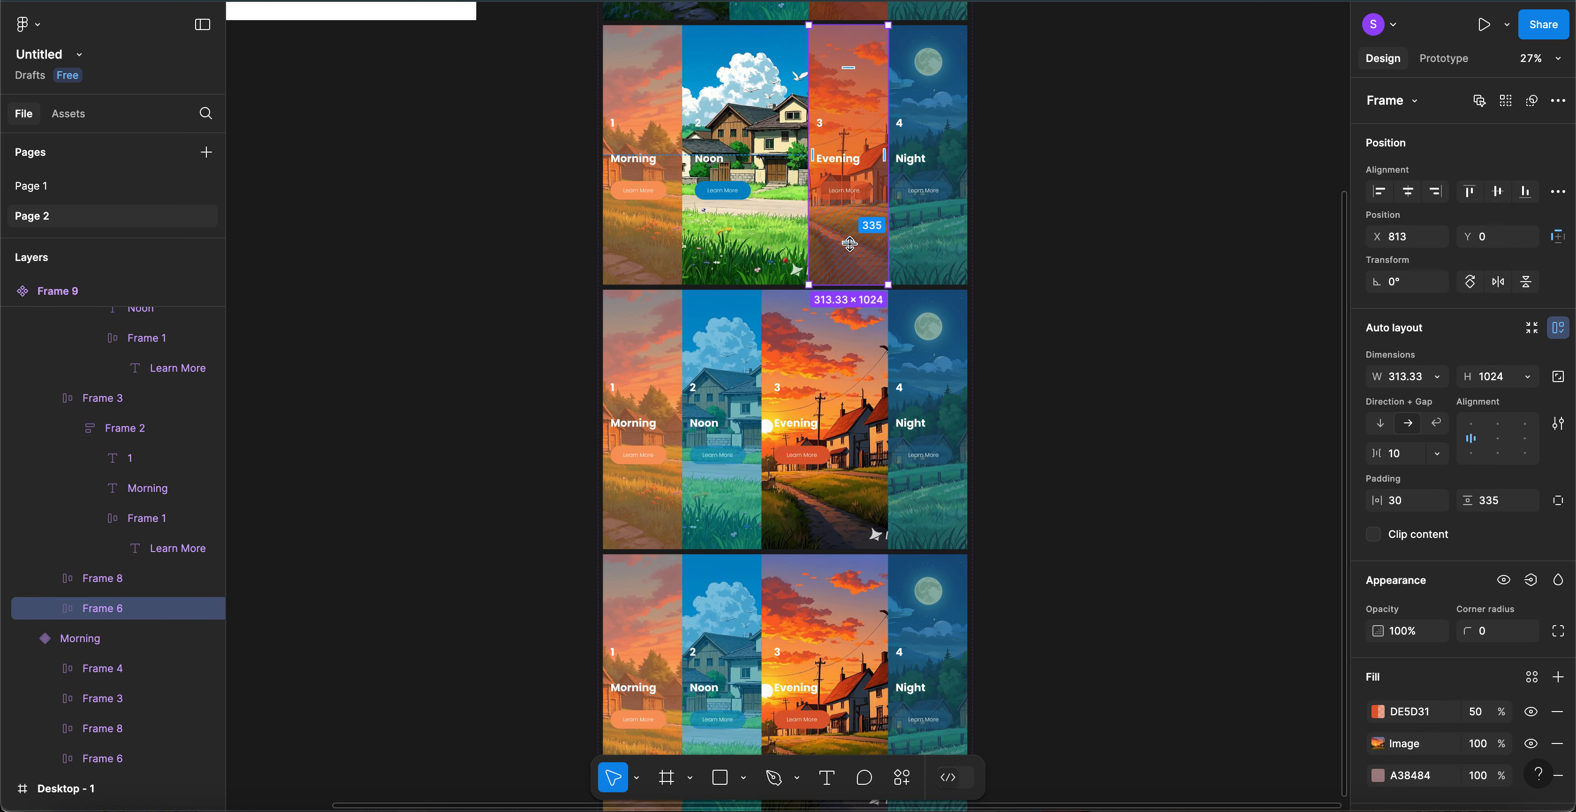
left_click(822, 614)
scroll(822, 614, "down", 2)
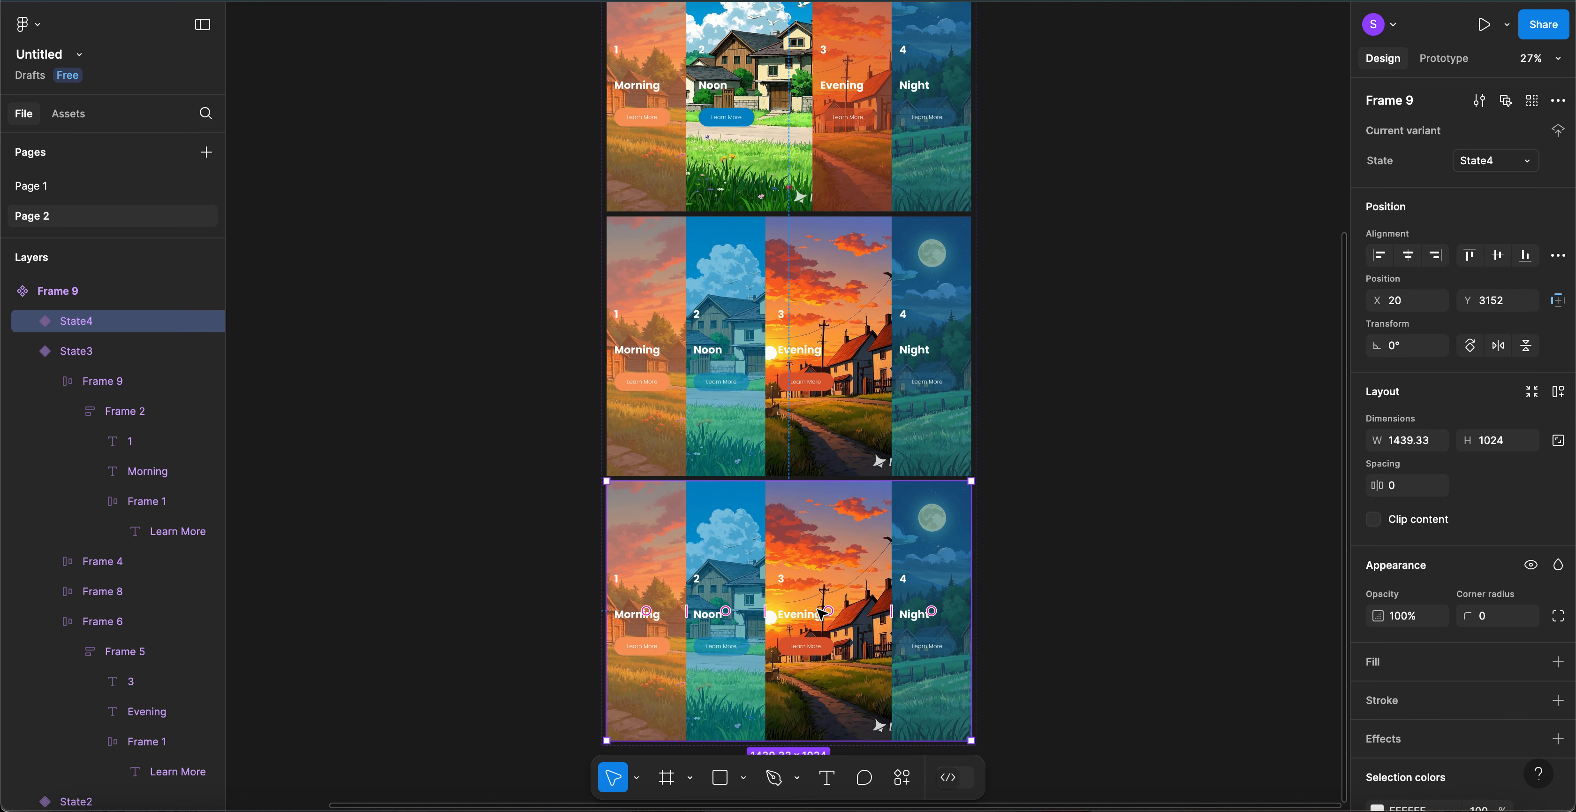
key("ctrl+v")
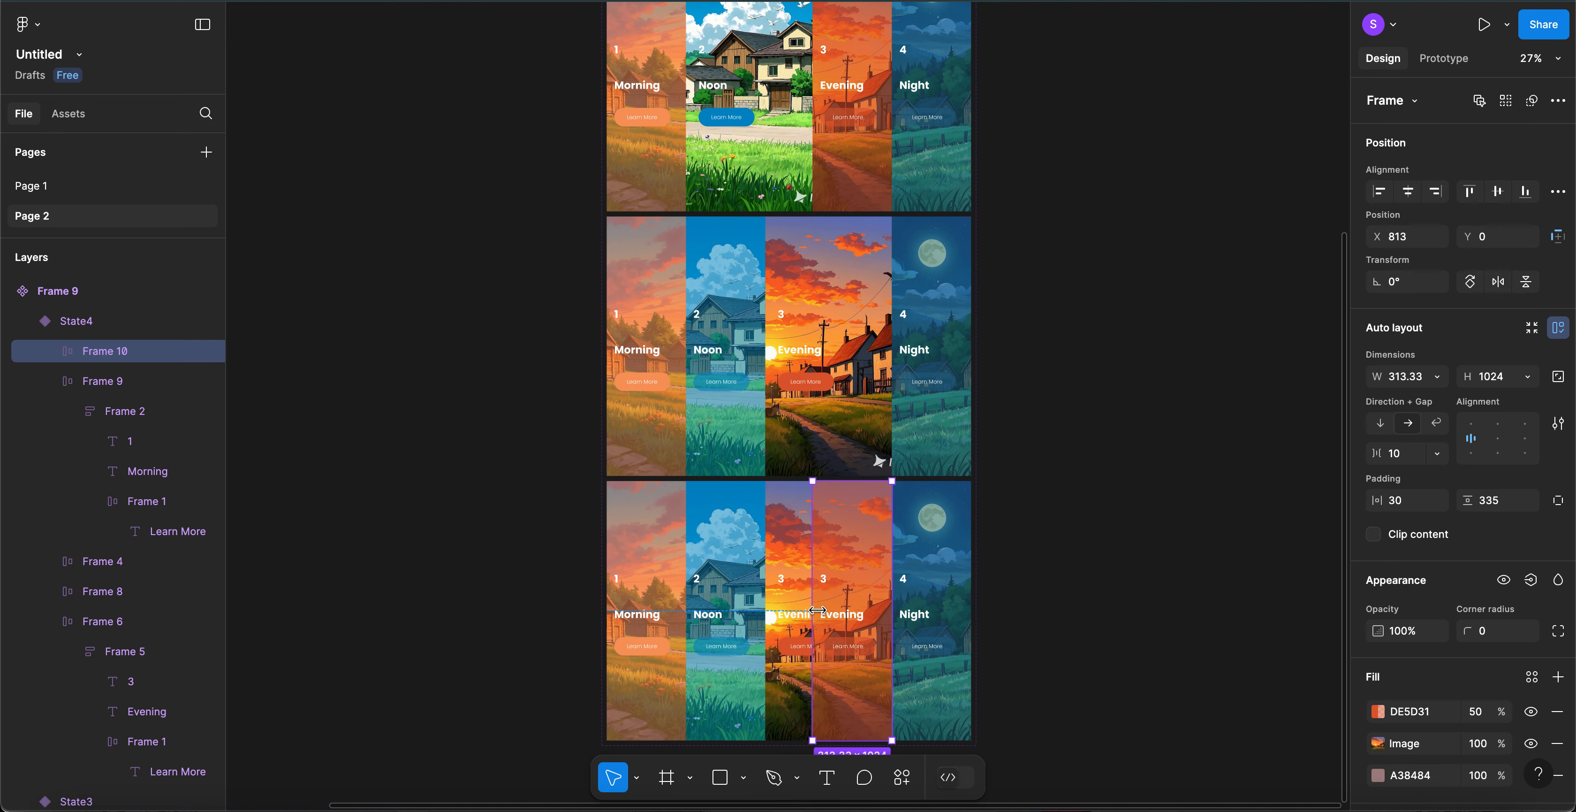
- Delete State4's wide Evening column and move the narrow Evening card beside Noon
left_click(783, 518)
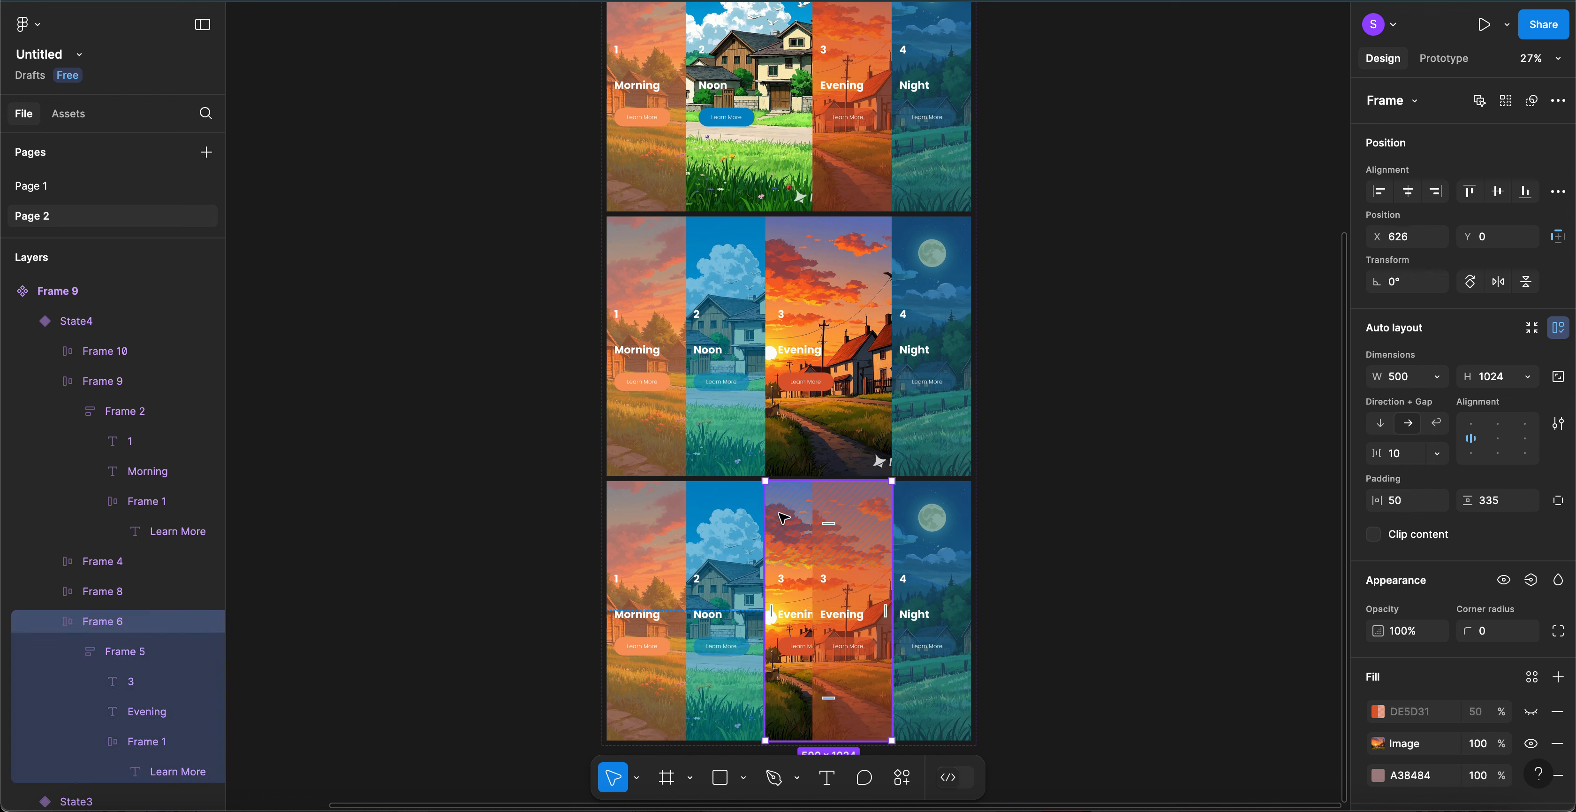
key("Delete")
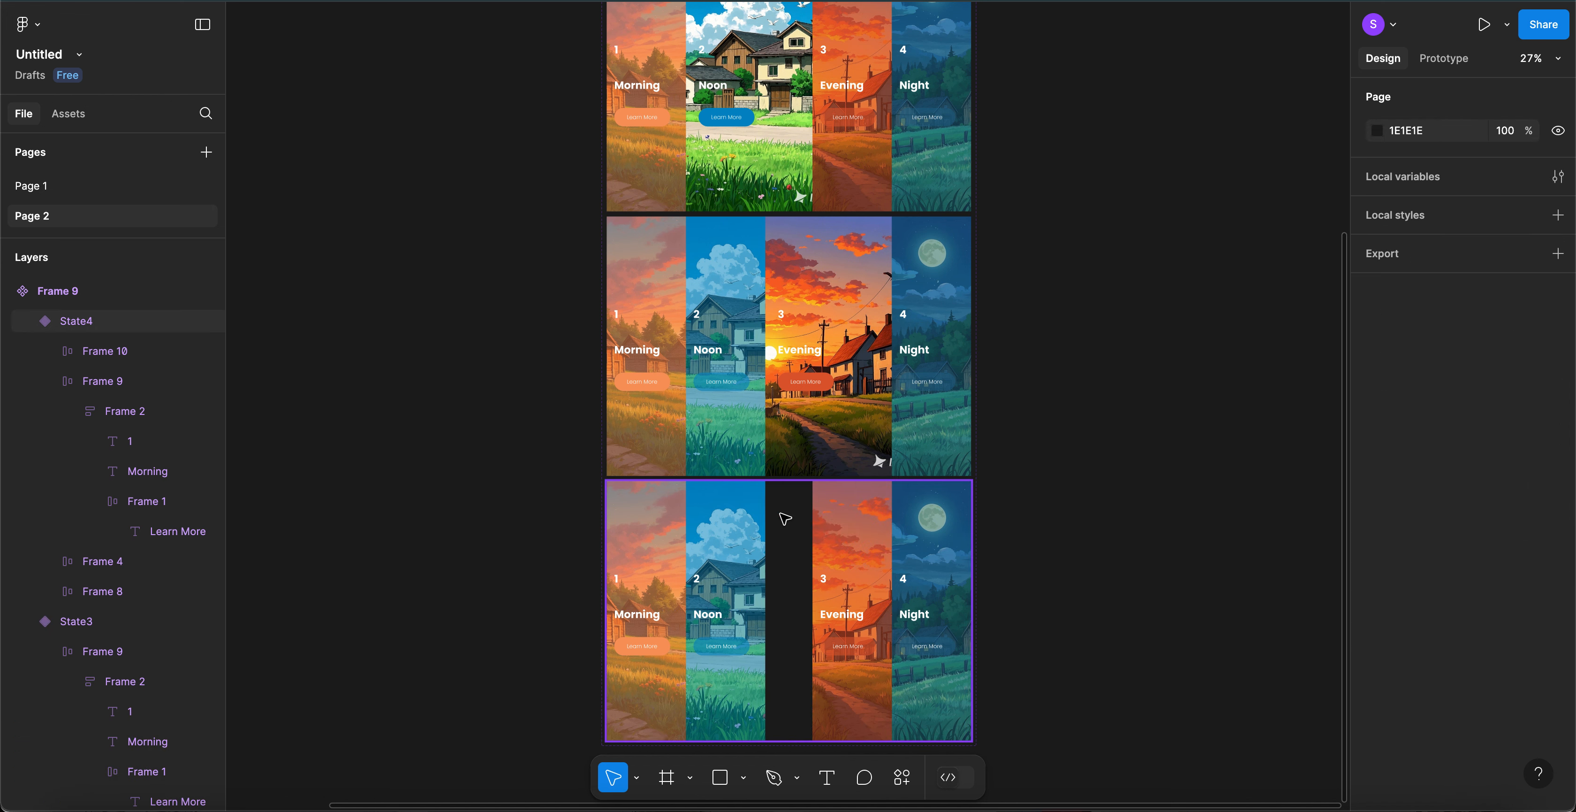
left_click(860, 537)
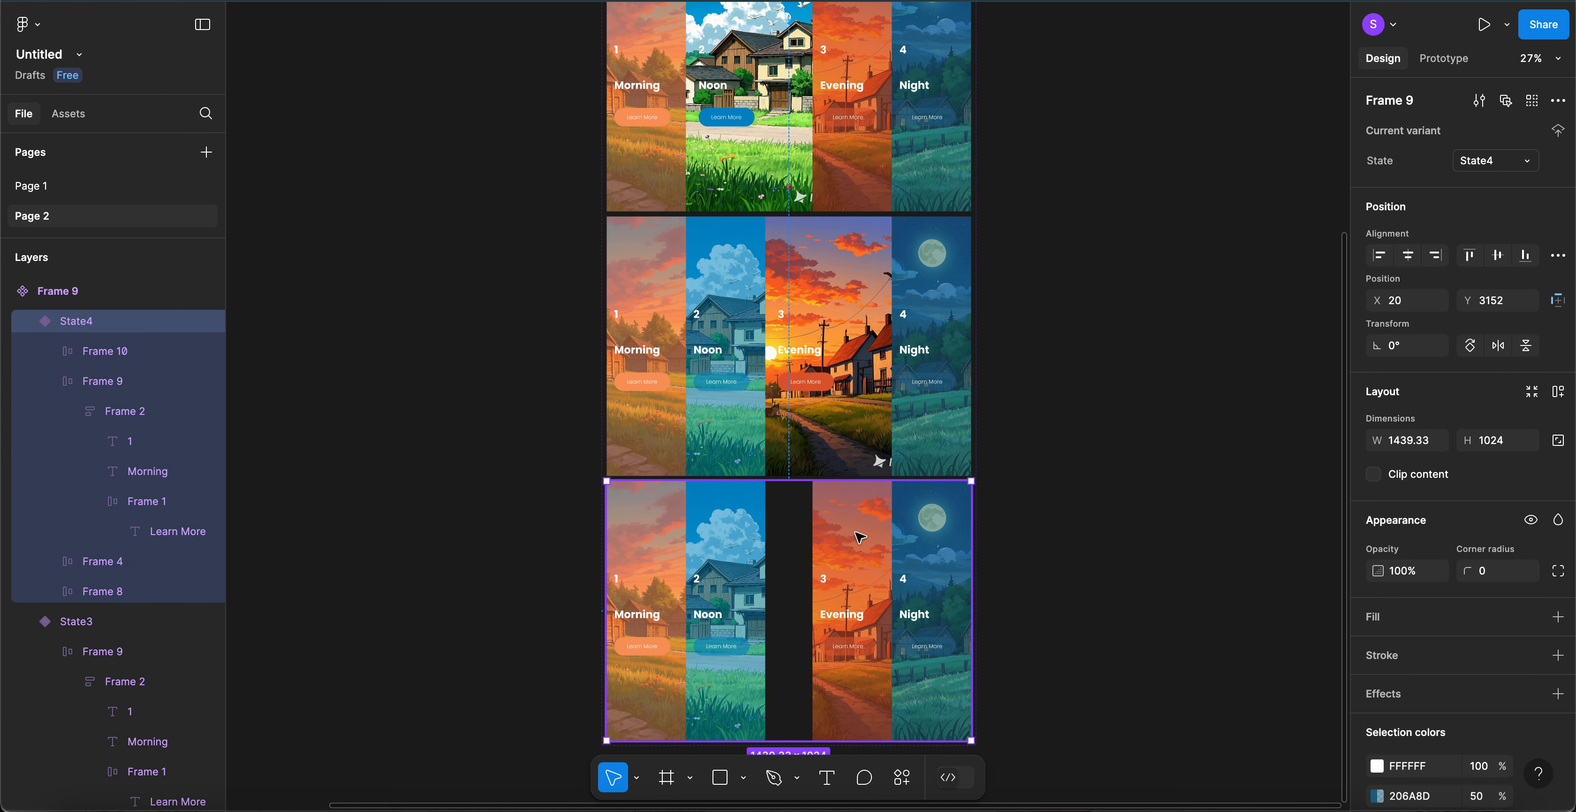
left_click(860, 536)
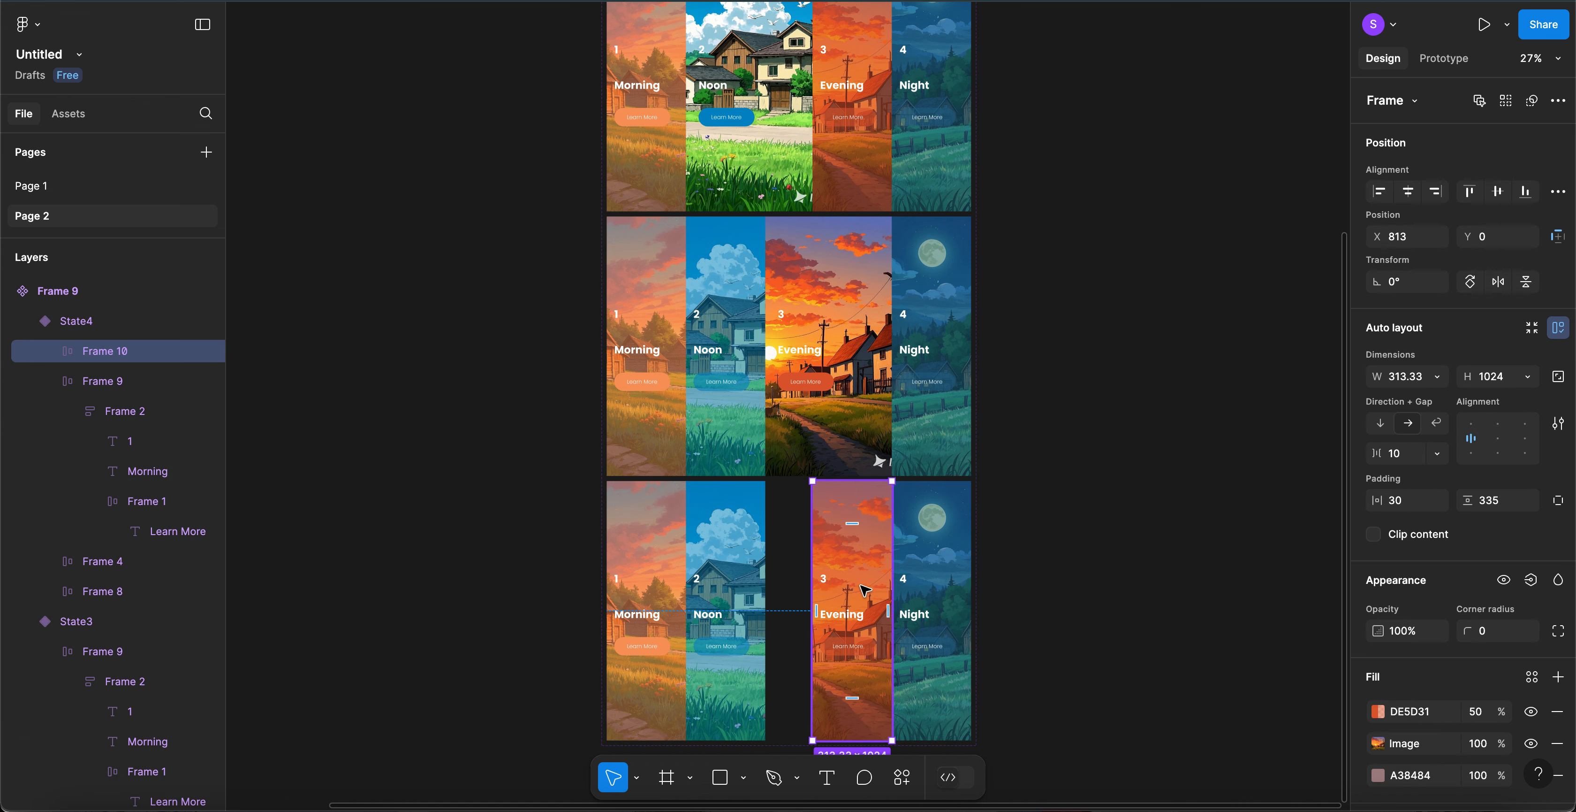
left_click_drag(864, 589, 819, 594)
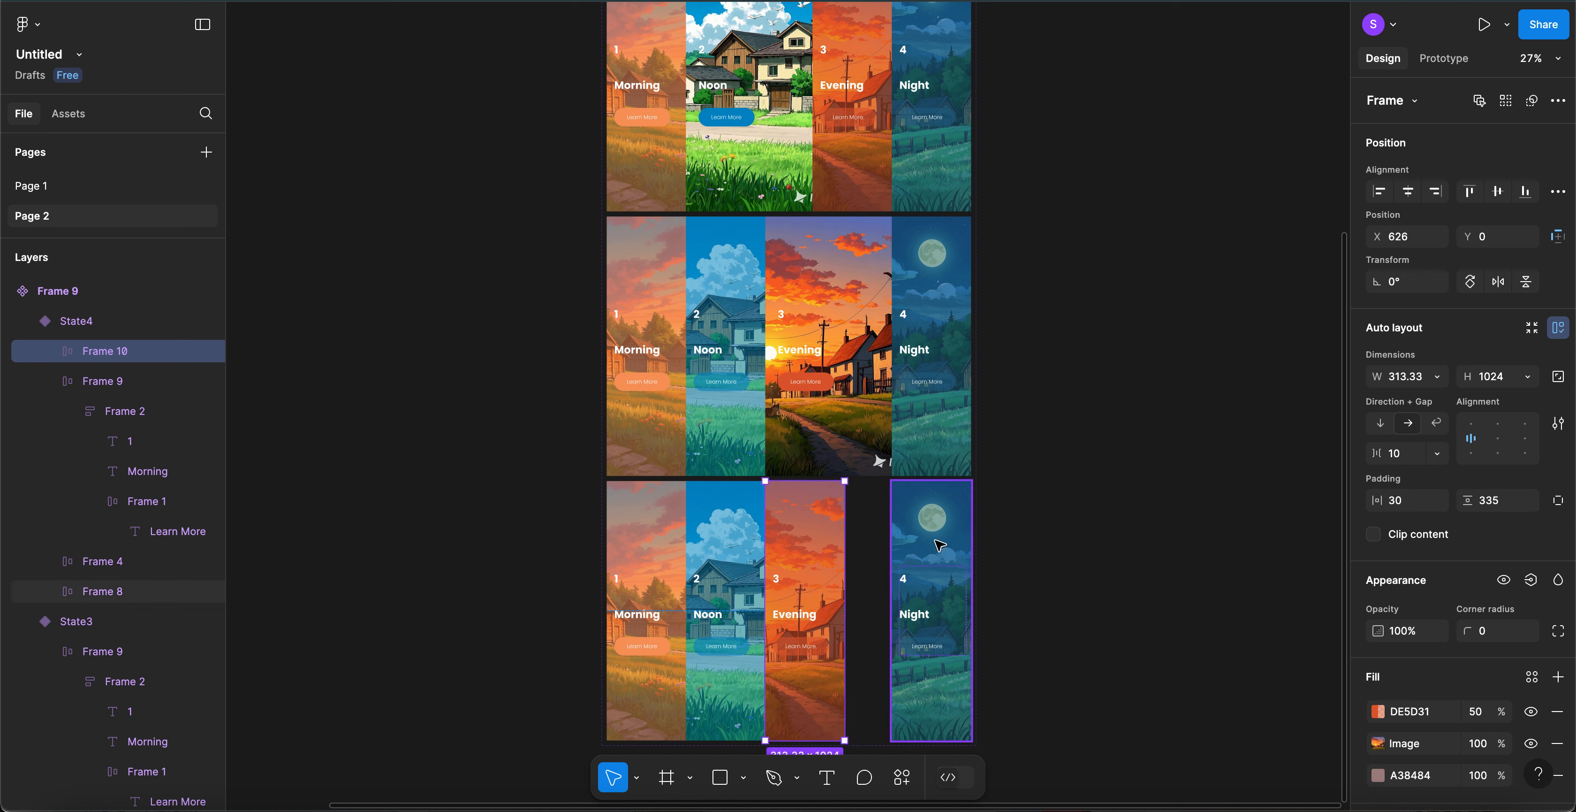
left_click(940, 544)
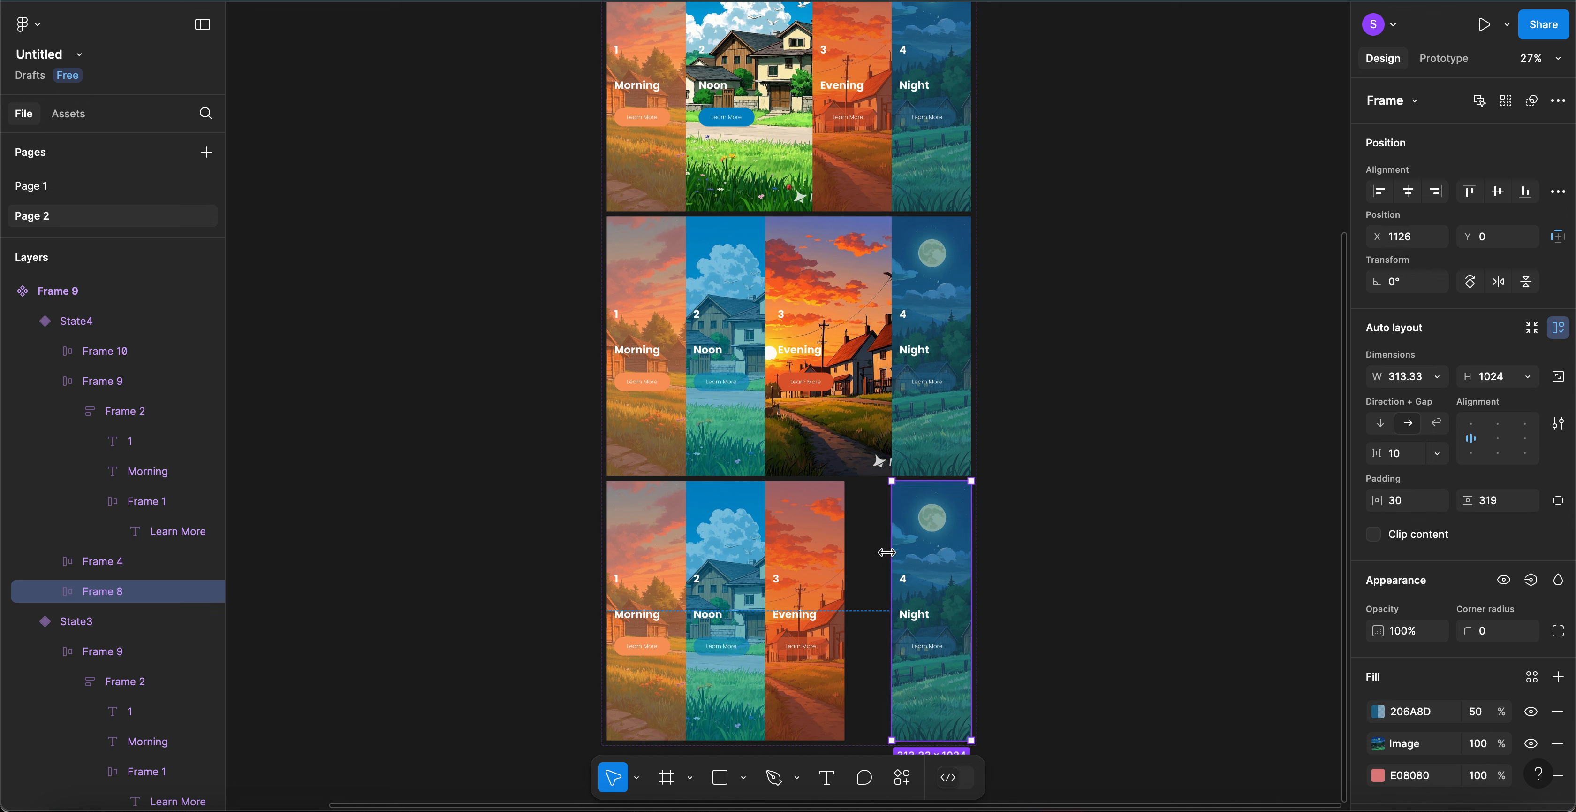
- Widen the Night column to 500 with padding 50 and hide its 206A8D tint
left_click_drag(874, 555, 848, 559)
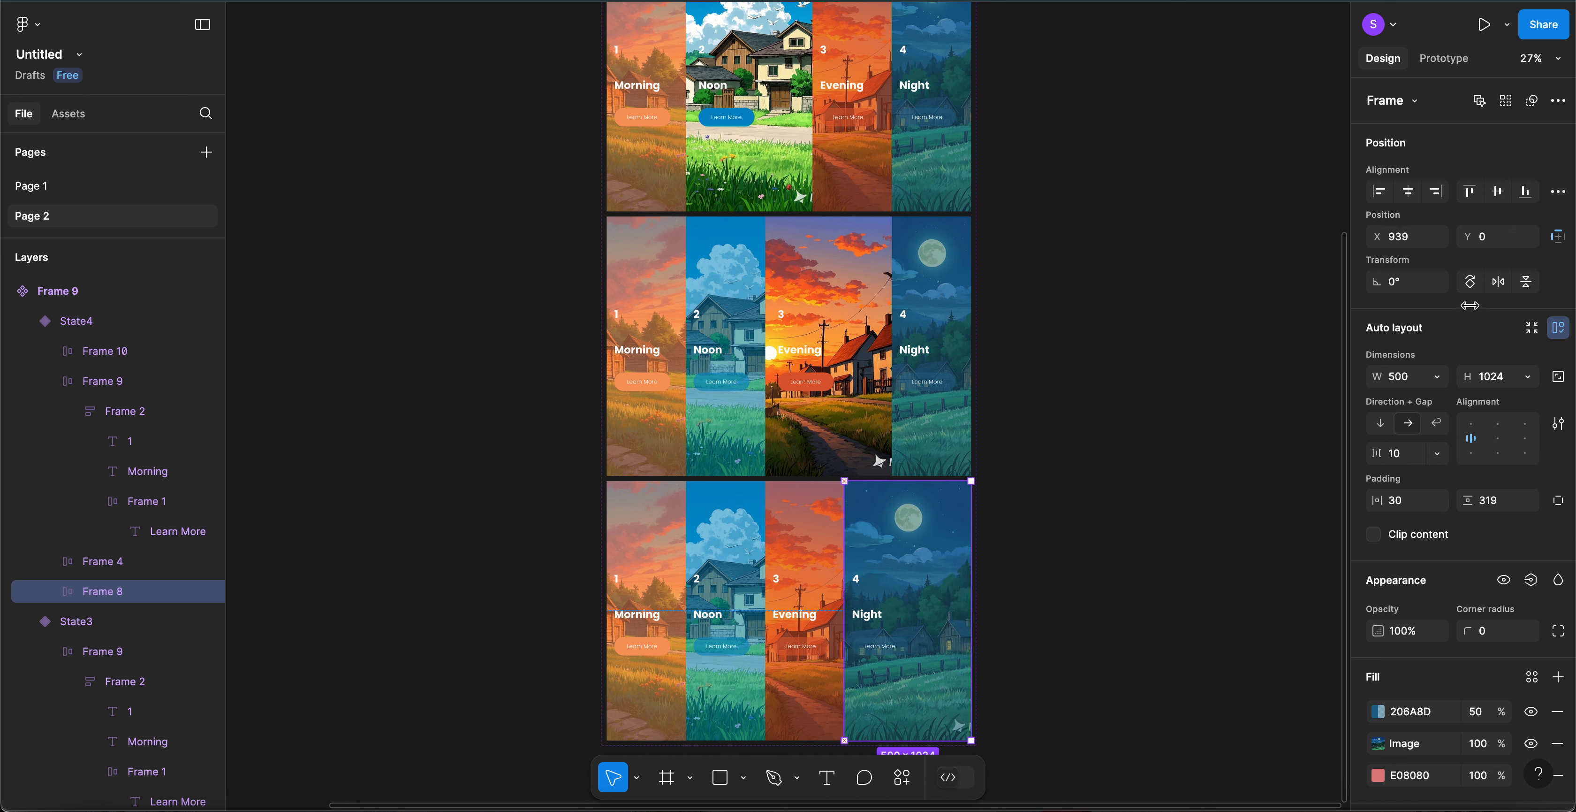
left_click(1395, 500)
type("50")
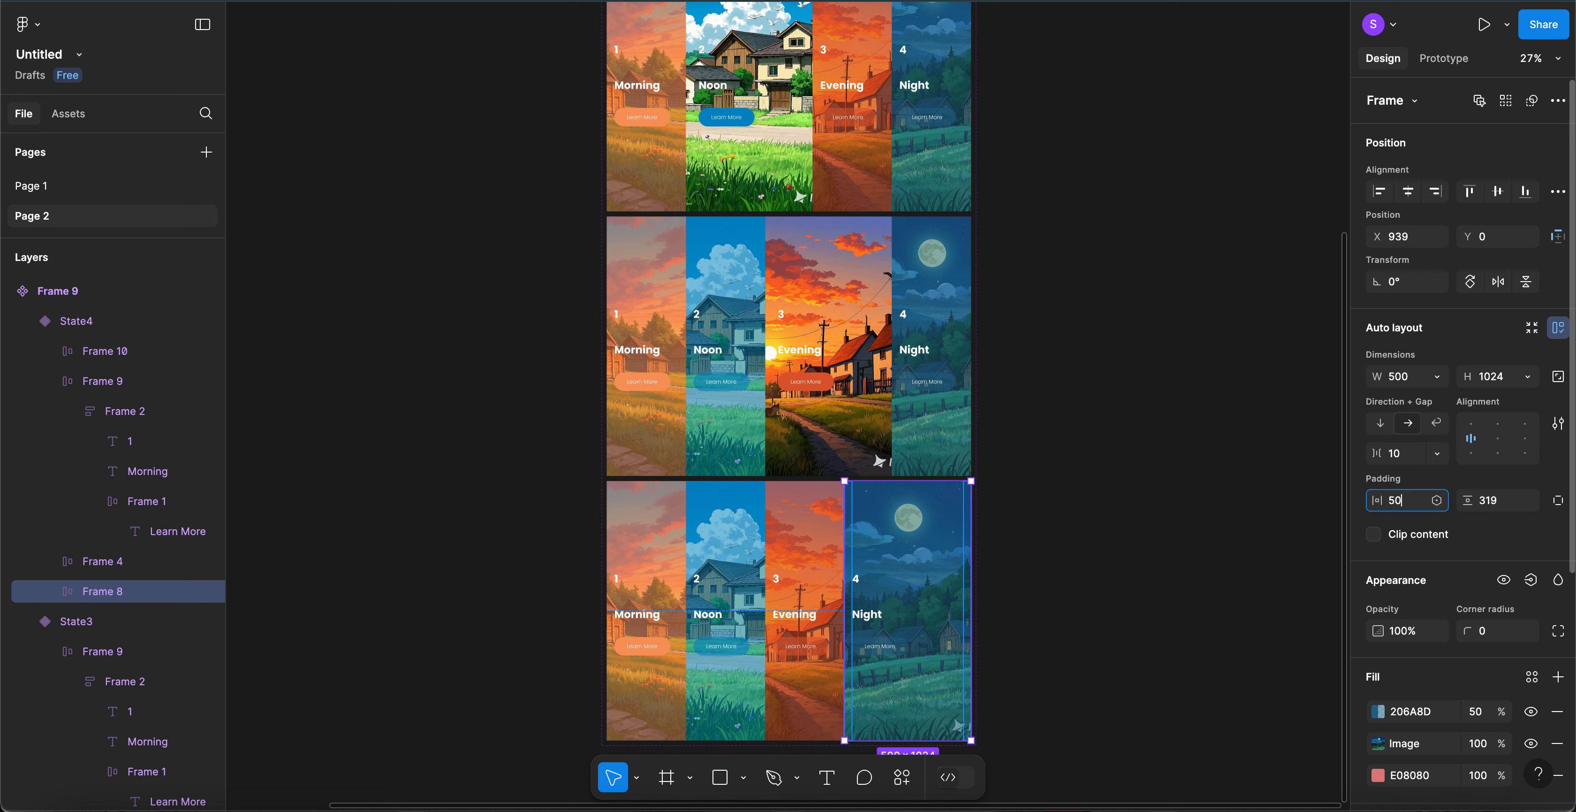
key("Return")
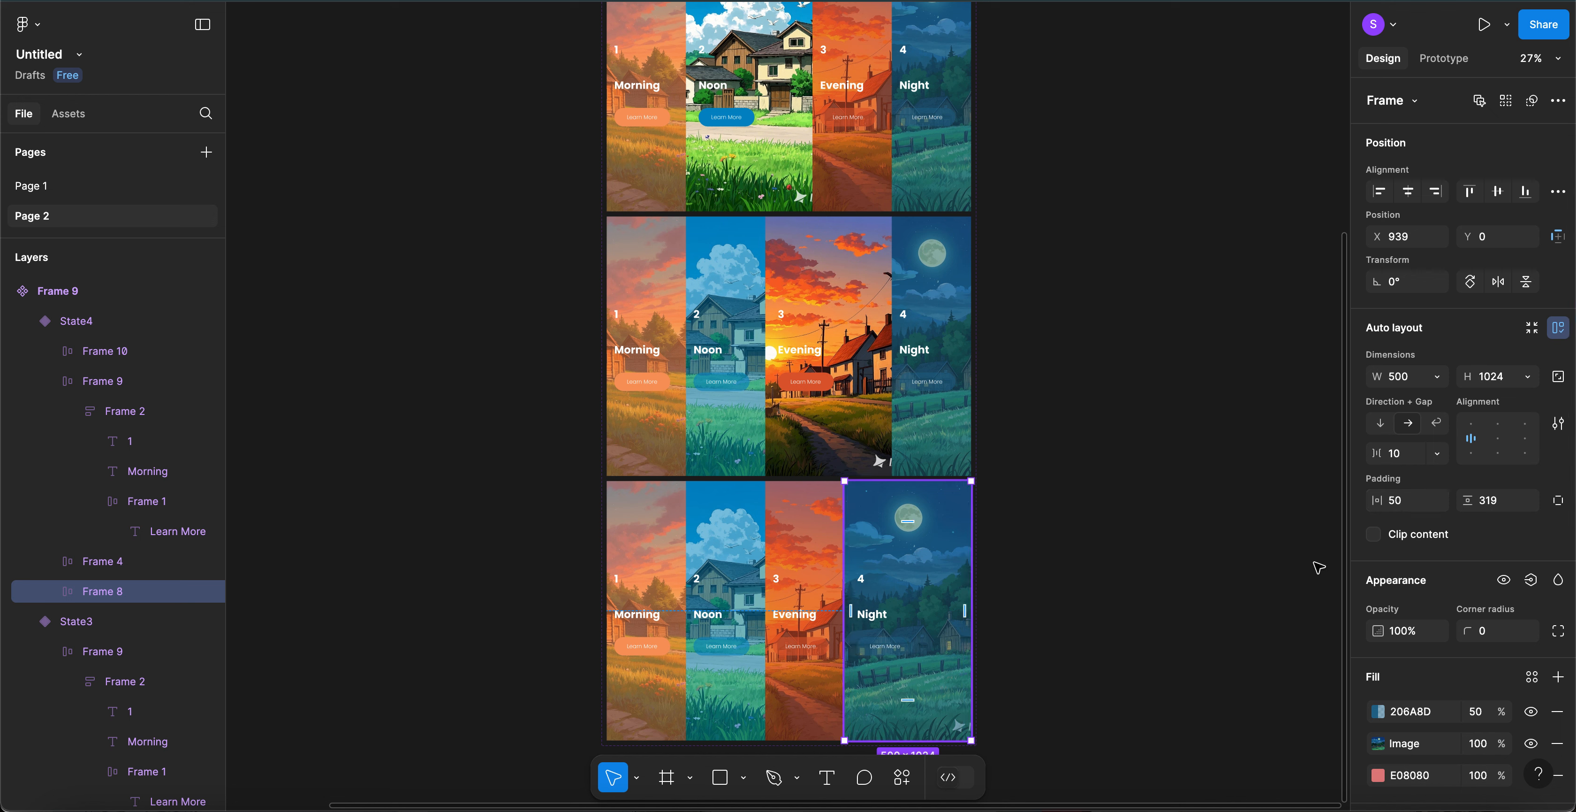
left_click(1531, 712)
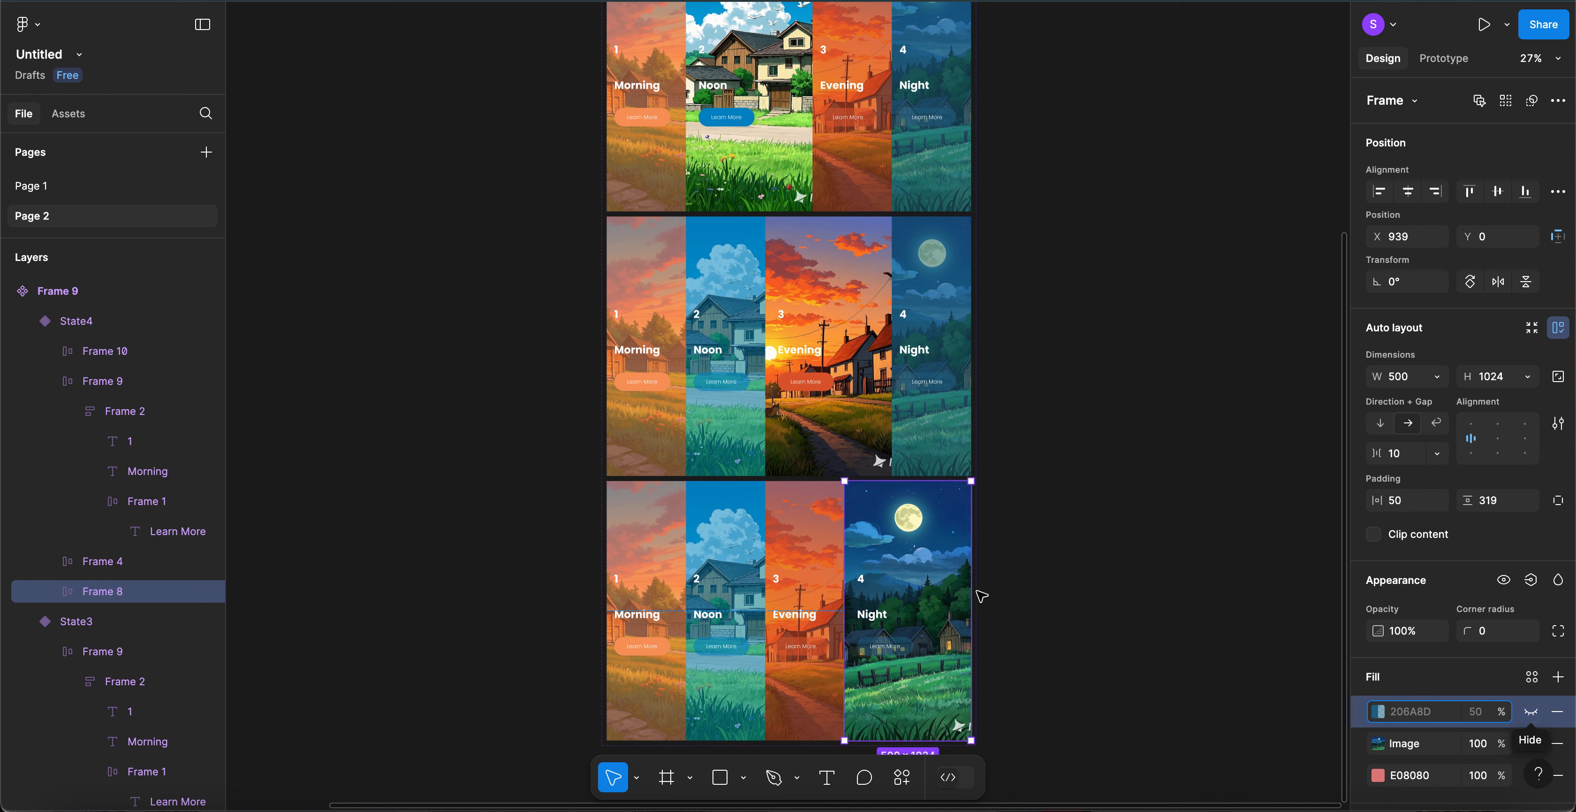
- Set the Night card's Learn More button fill to 100% opacity
left_click(903, 647)
left_click(904, 651)
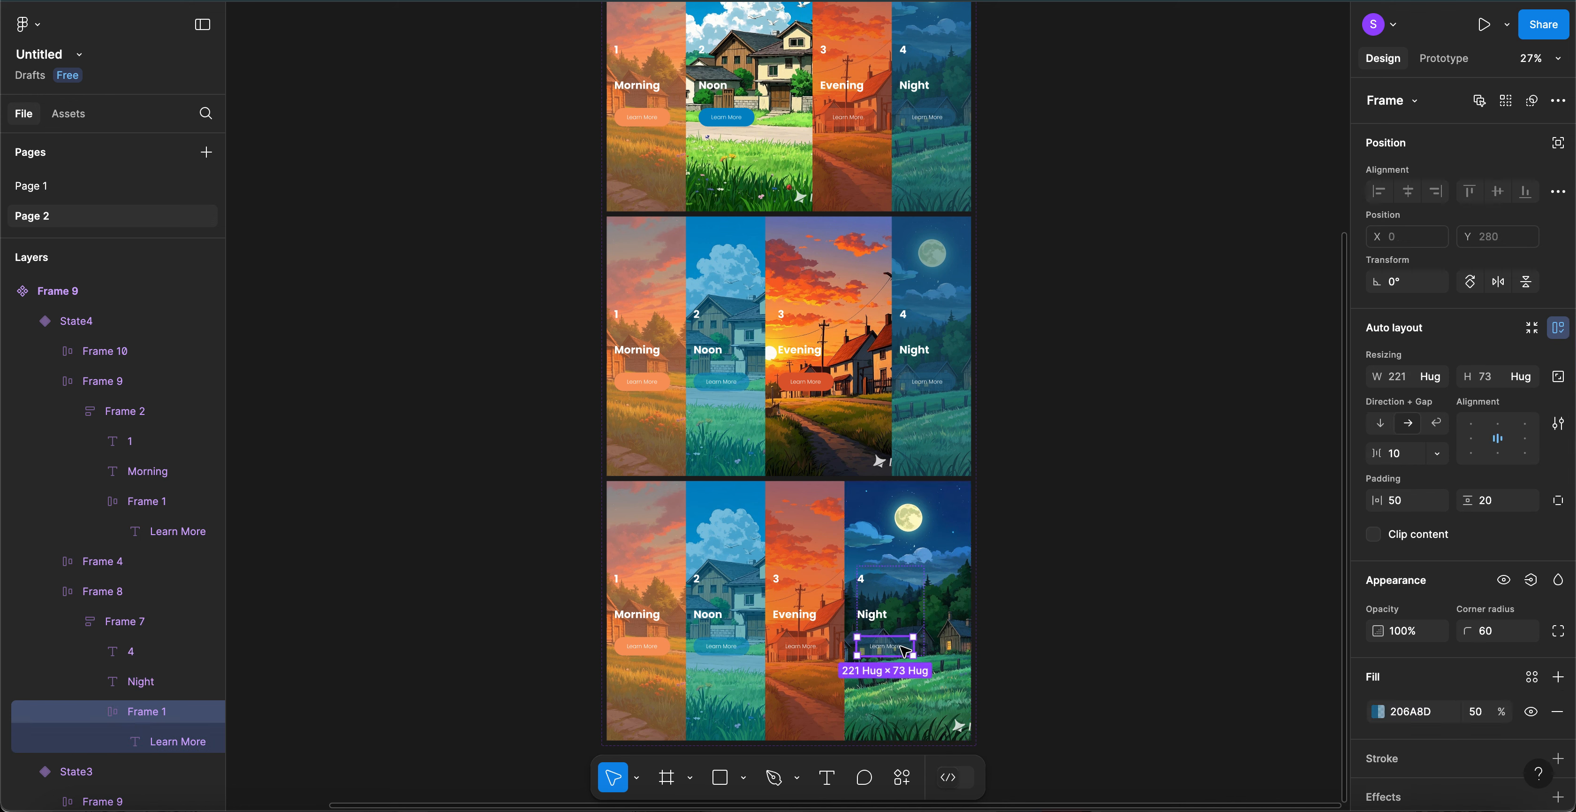
left_click(1480, 715)
type("100")
key("Return")
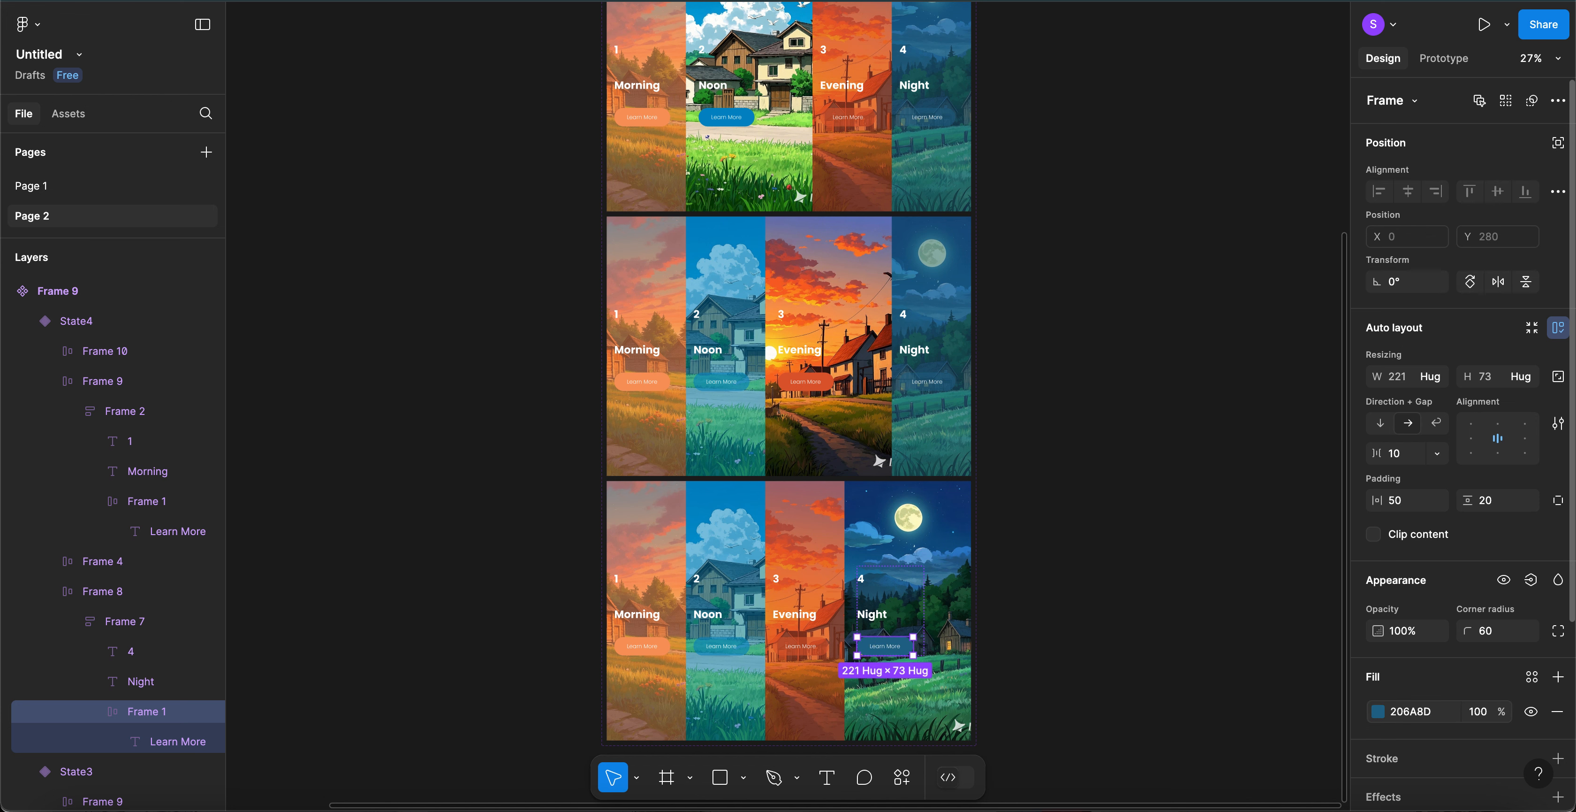
left_click(1109, 572)
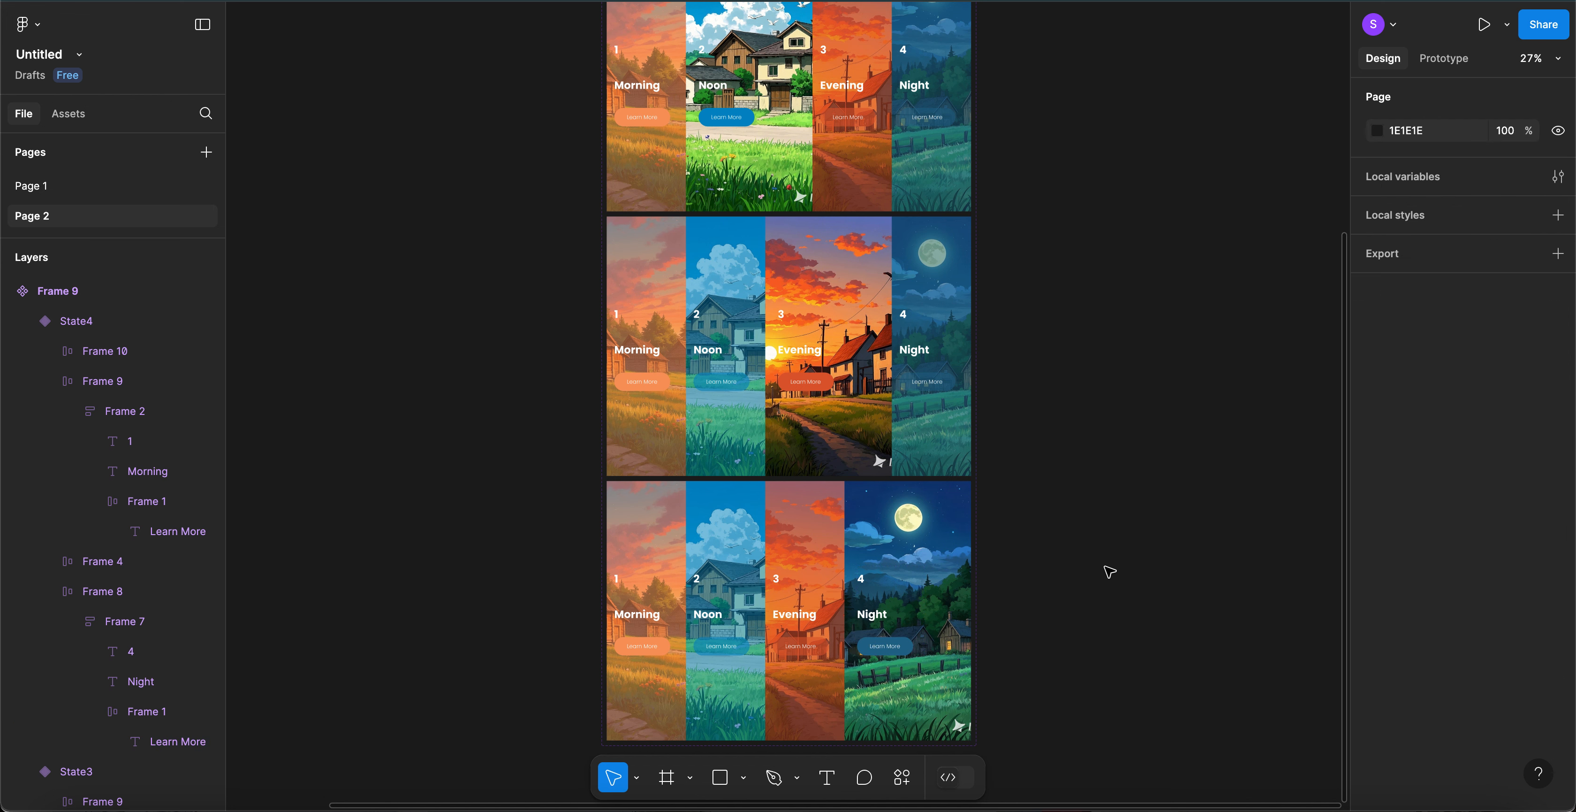
- Rename variant State2 to Noon and State3 to Evening
scroll(1109, 572, "down", 2)
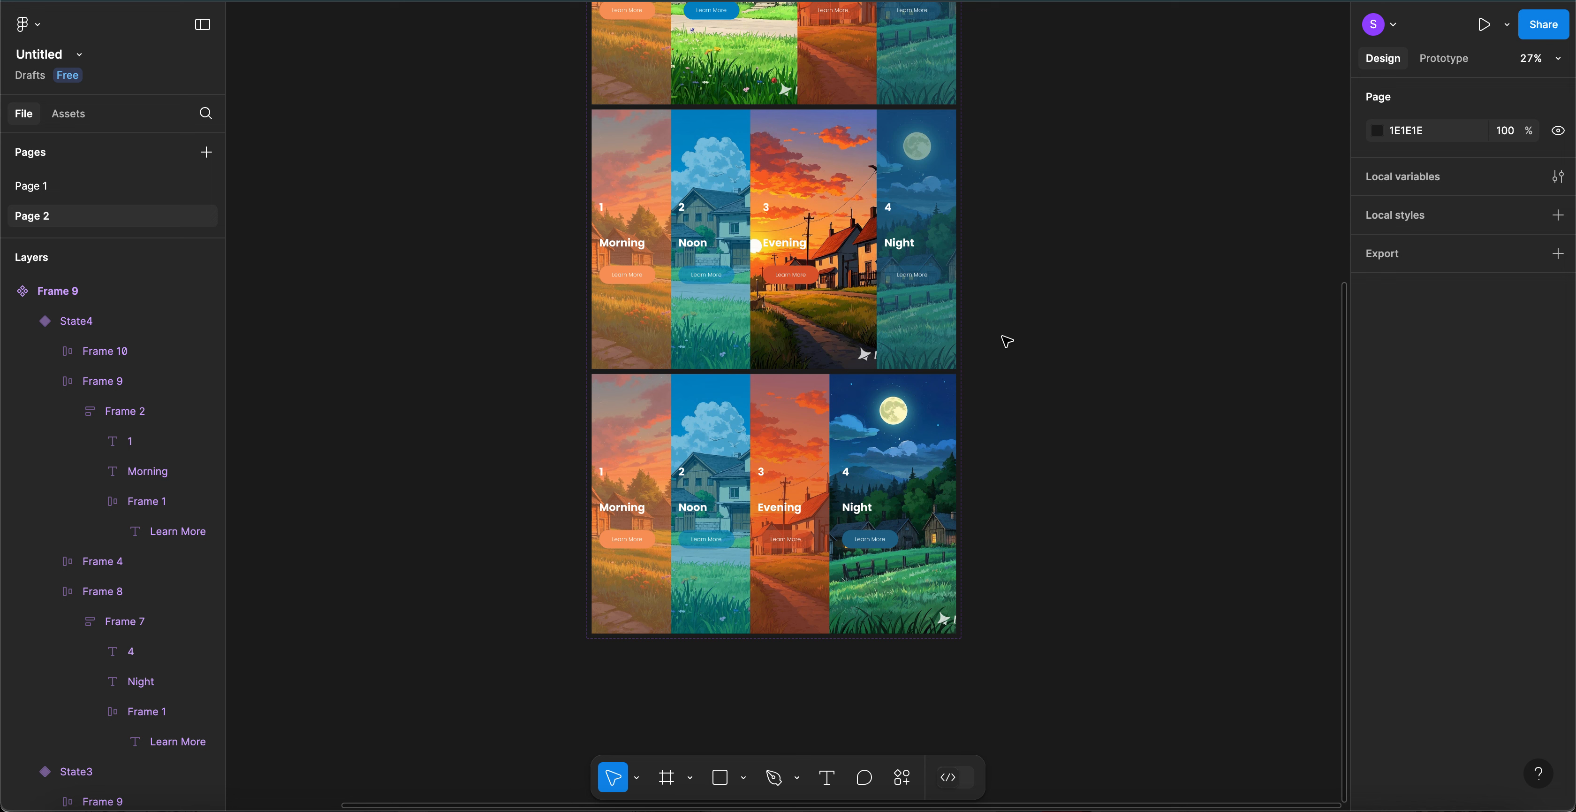
scroll(1006, 341, "down", 2)
scroll(1007, 341, "up", 3)
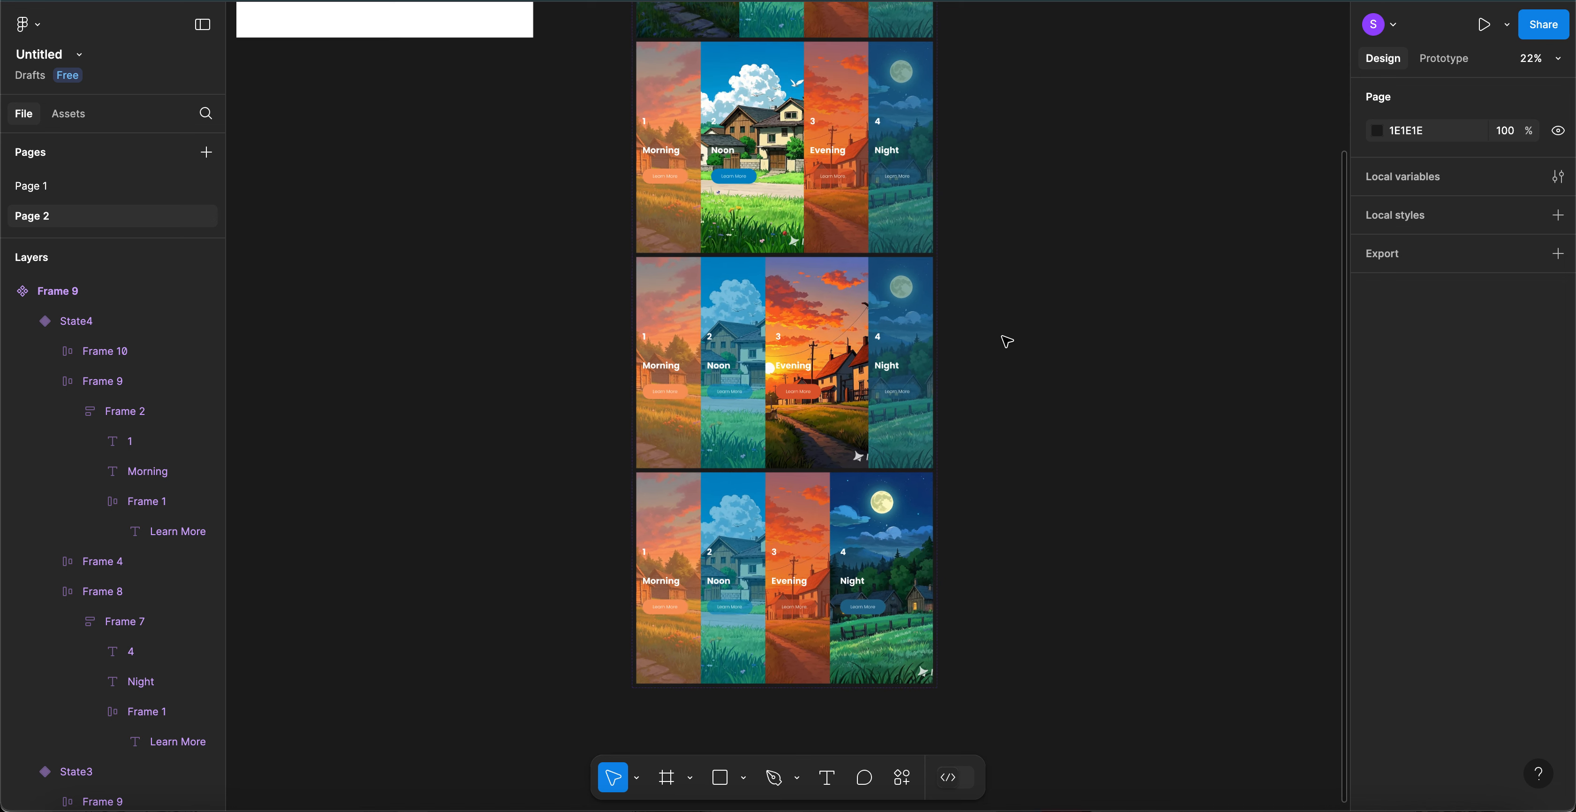
scroll(1007, 341, "up", 3)
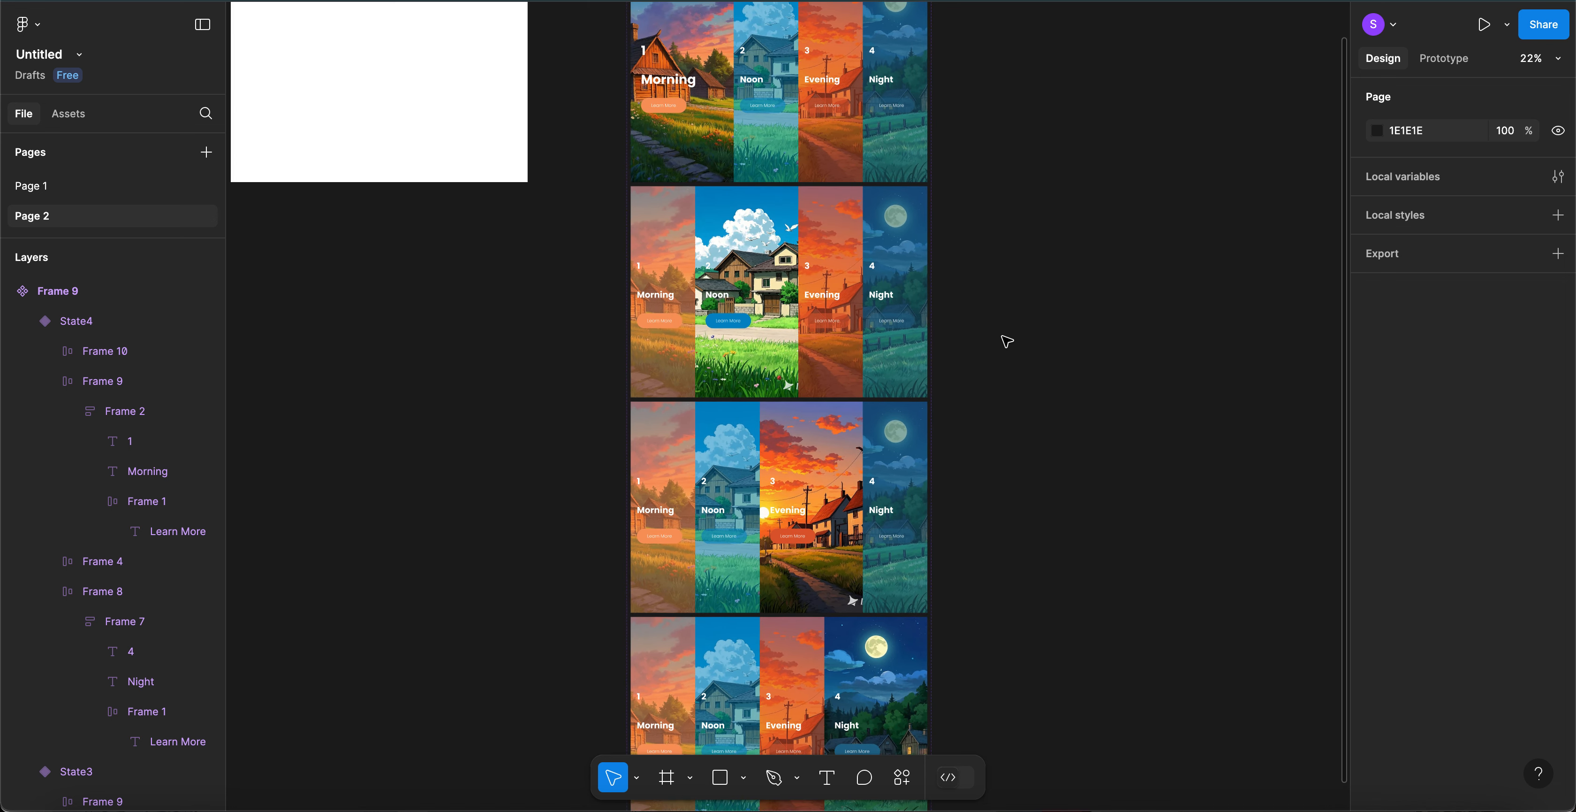
scroll(866, 215, "up", 2)
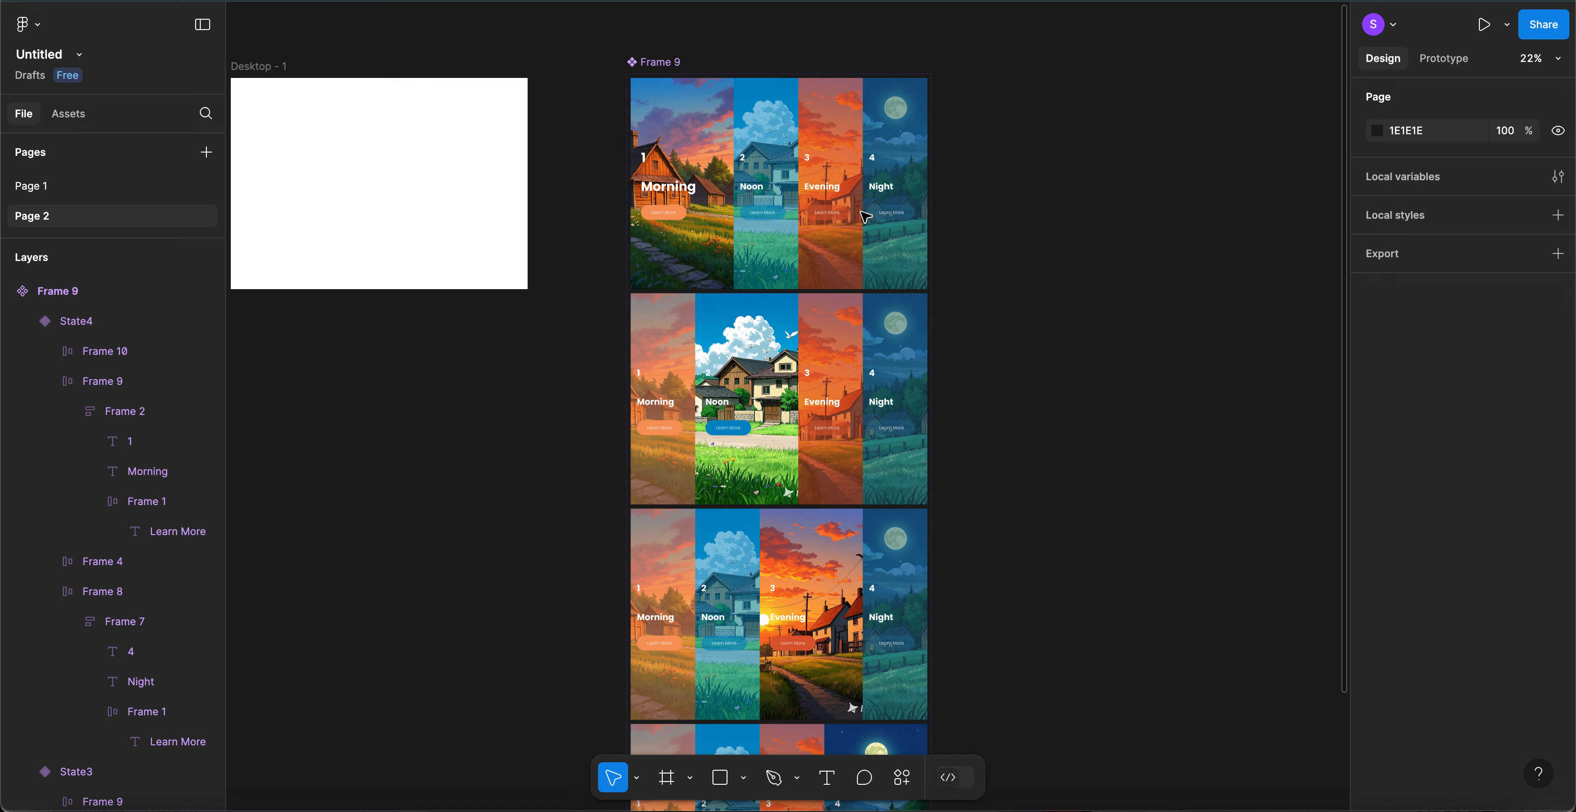
left_click(750, 355)
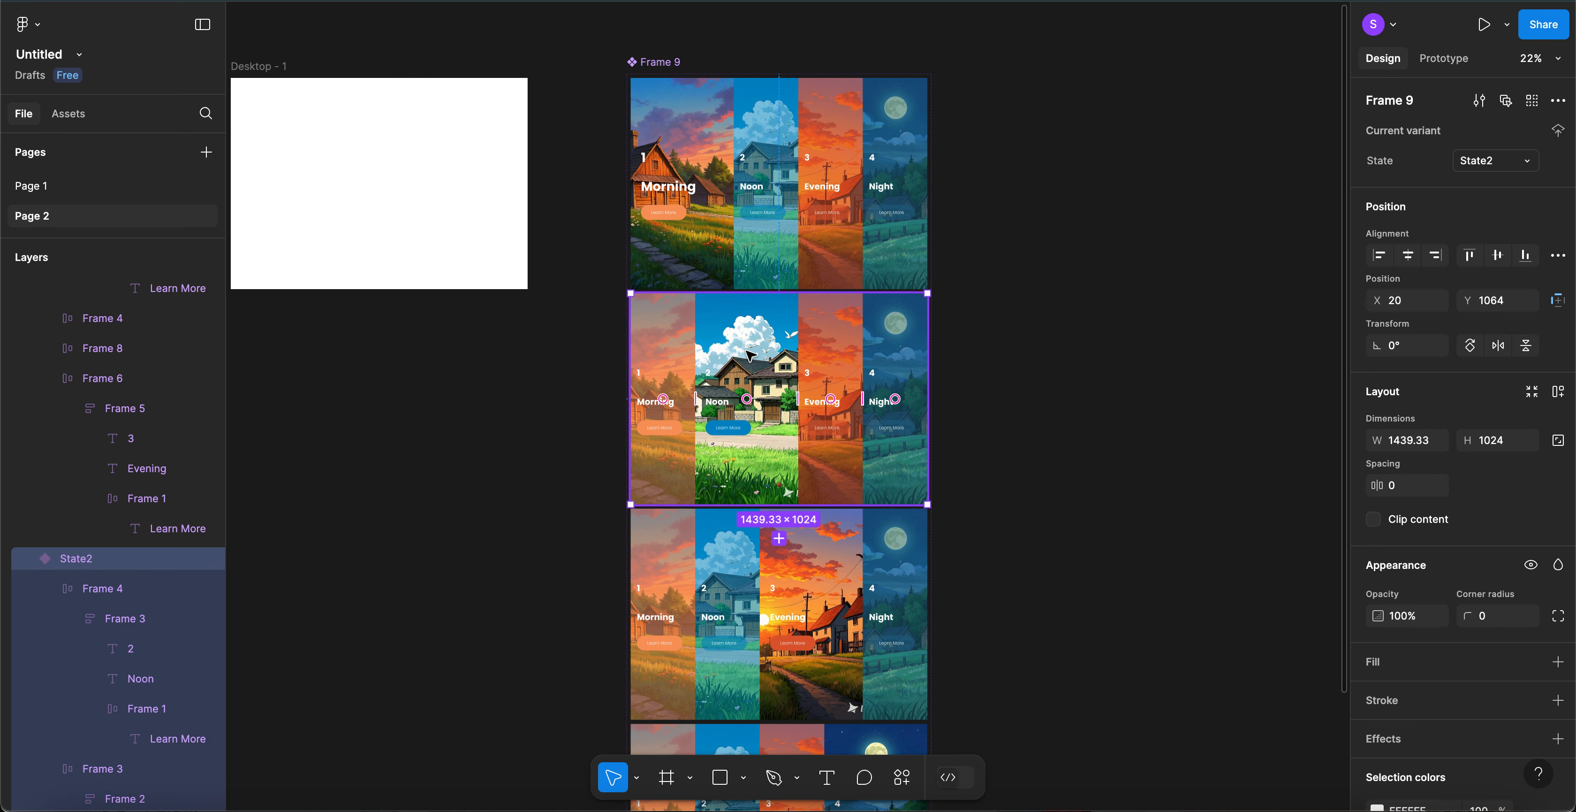
left_click(1477, 165)
type("Noon")
key("Return")
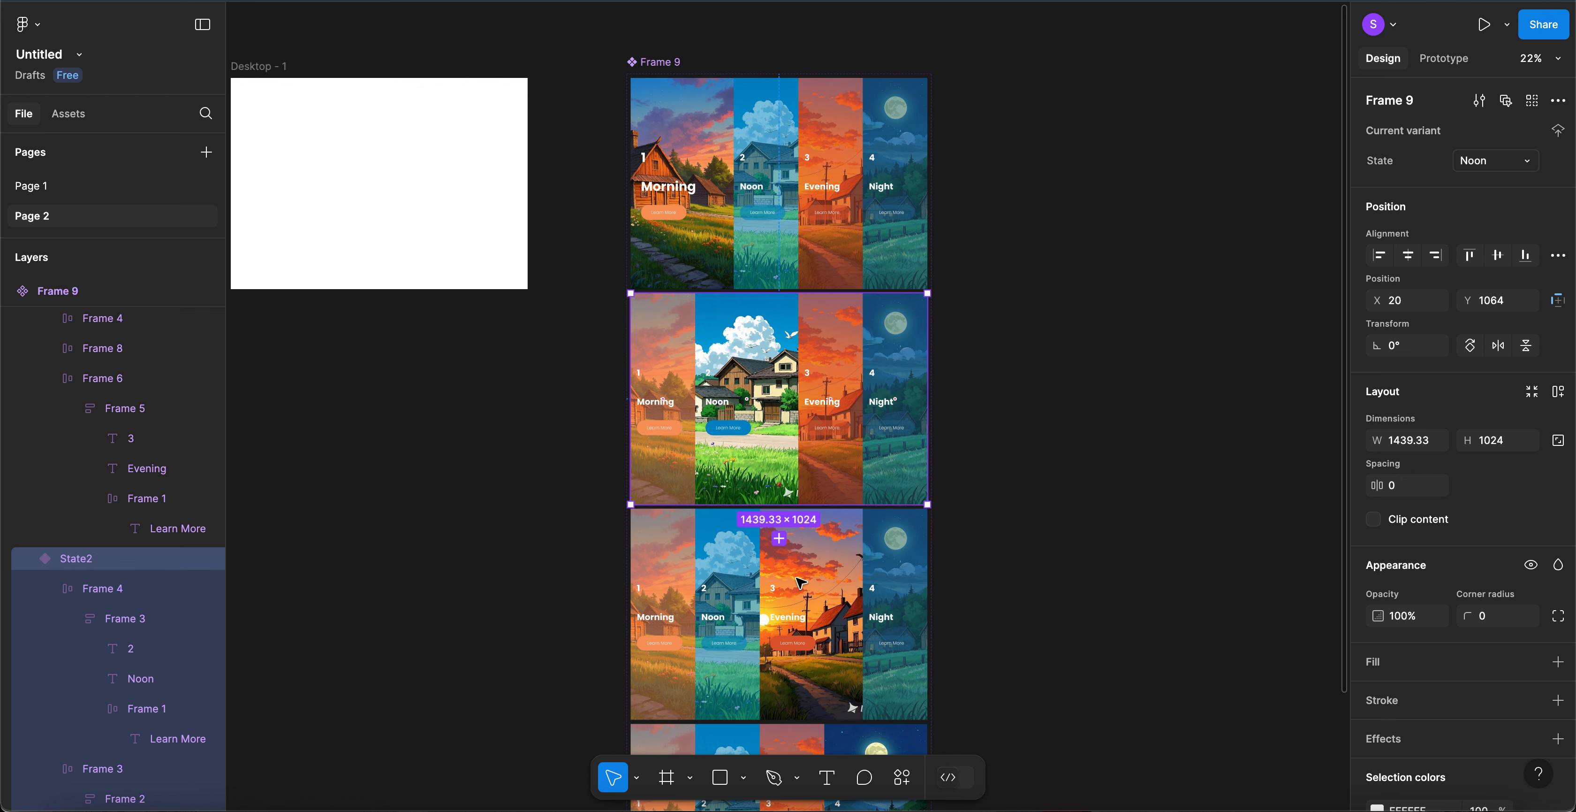
left_click(801, 581)
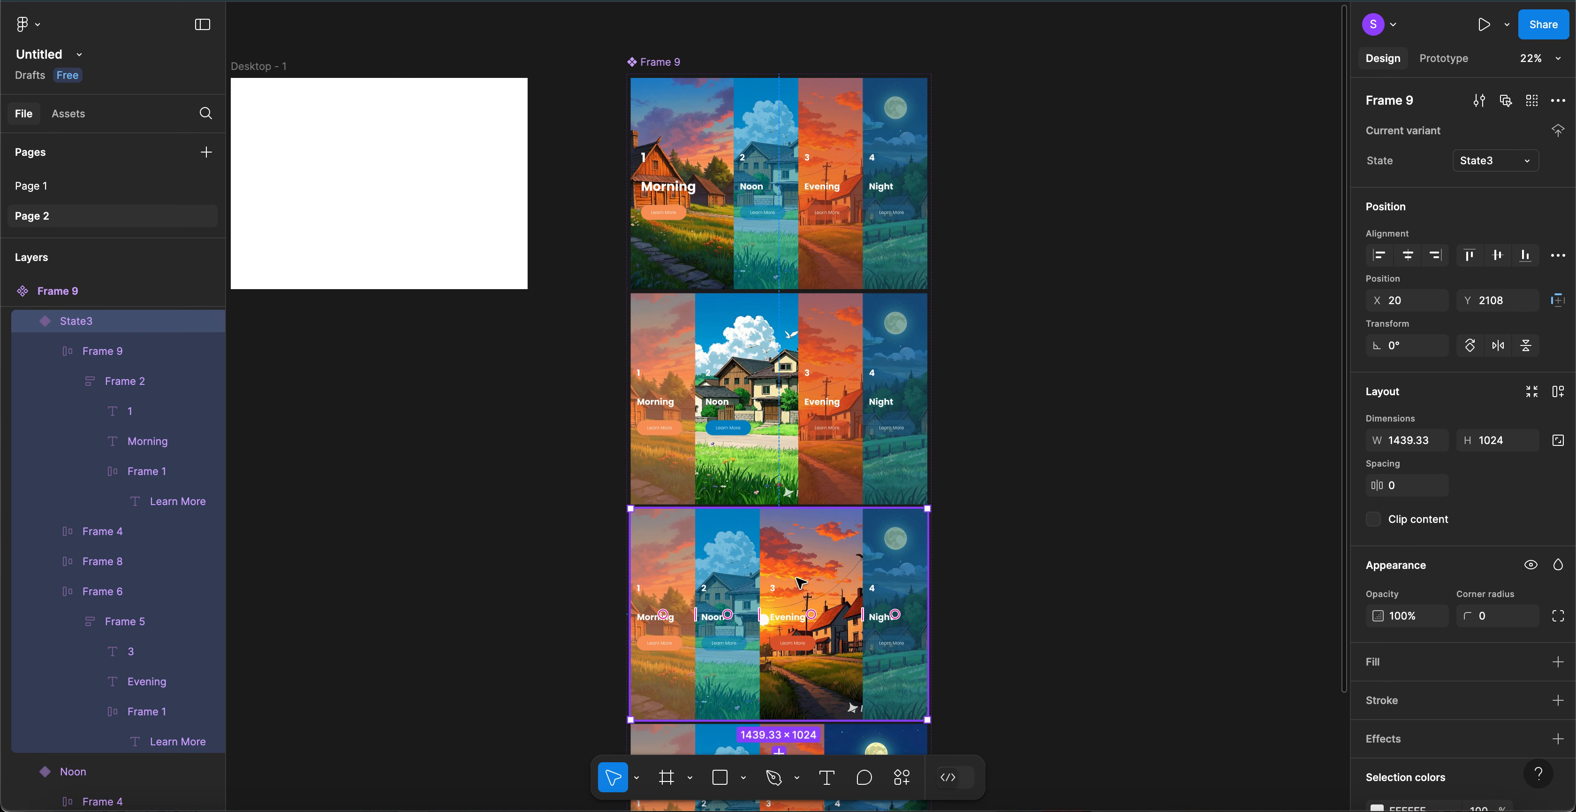
left_click(1498, 165)
type("Evening")
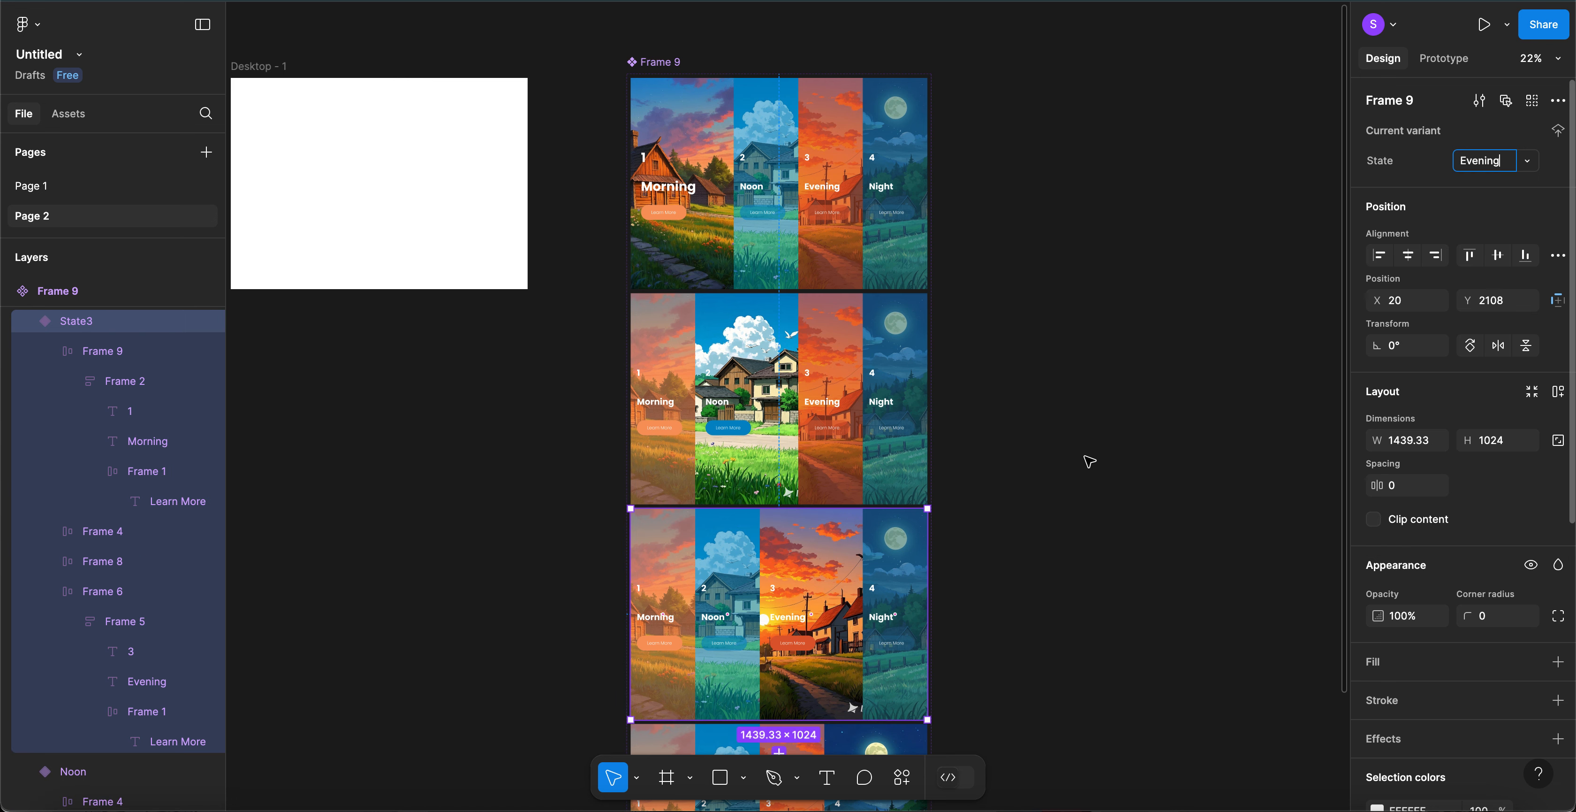
- Rename variant State4 to Night
scroll(1091, 463, "down", 4)
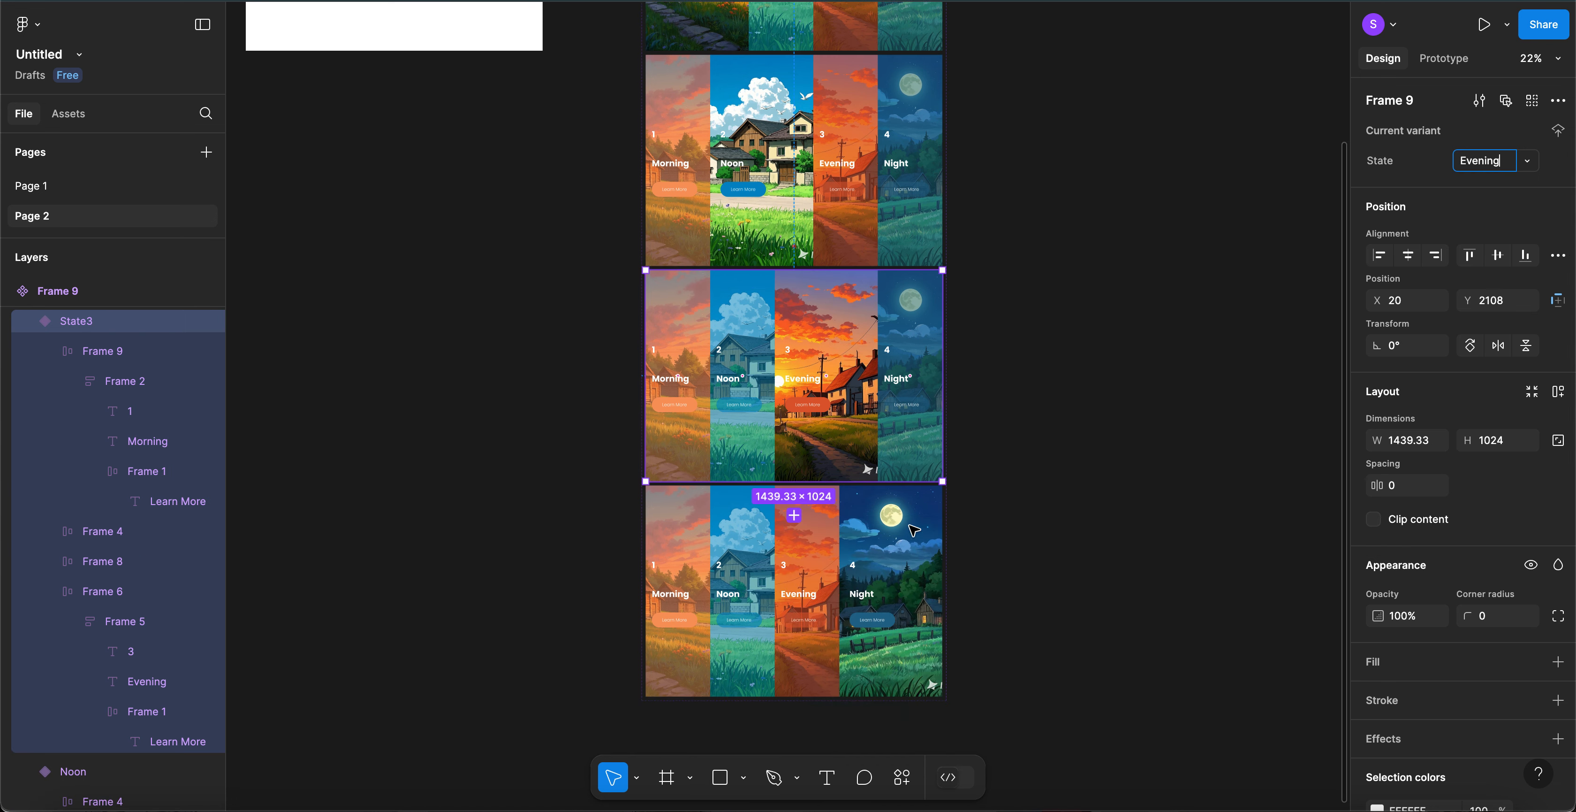
left_click(909, 540)
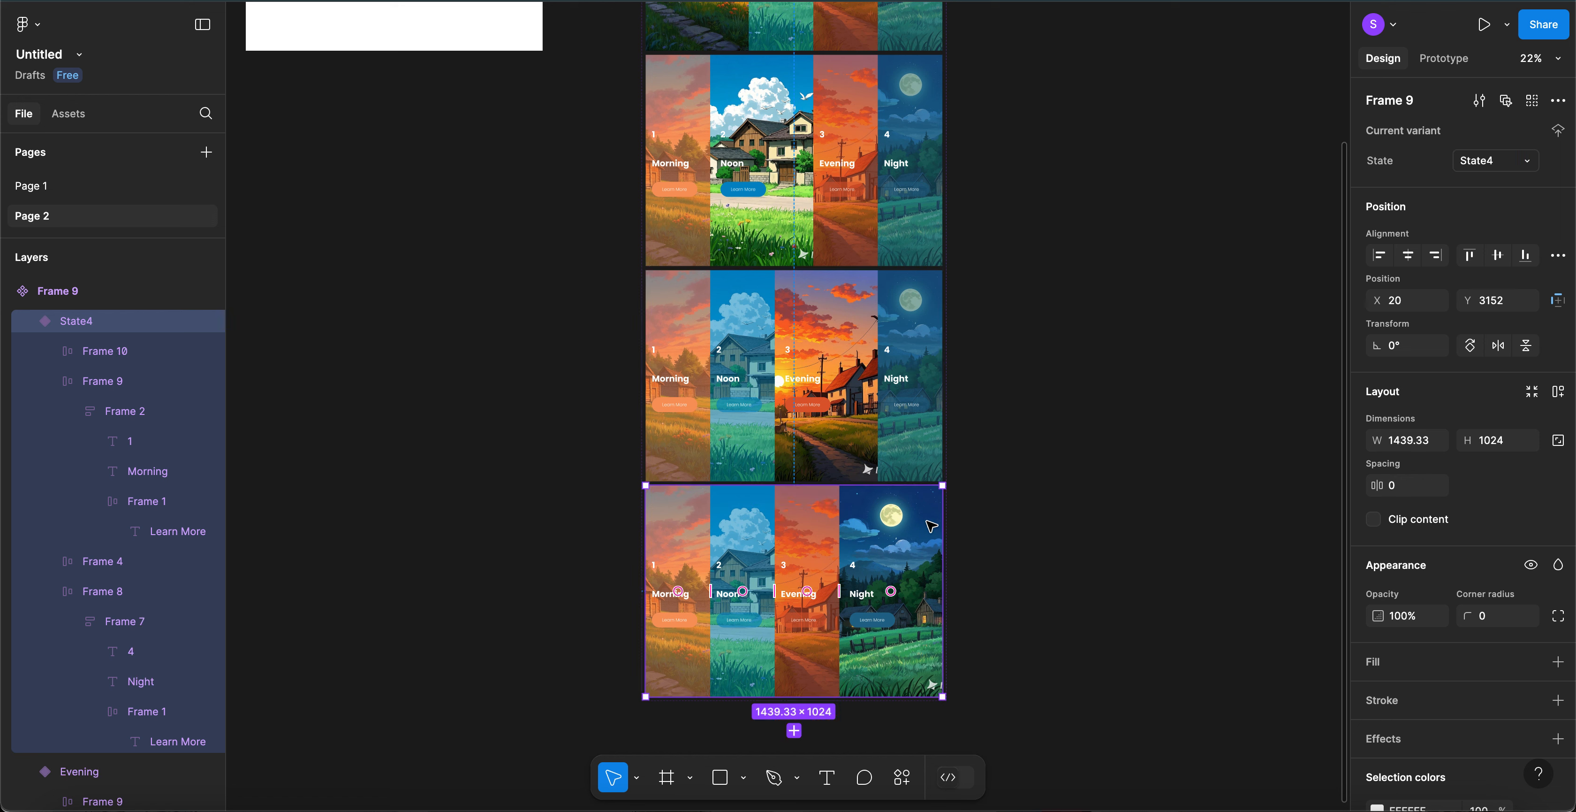
left_click(1490, 165)
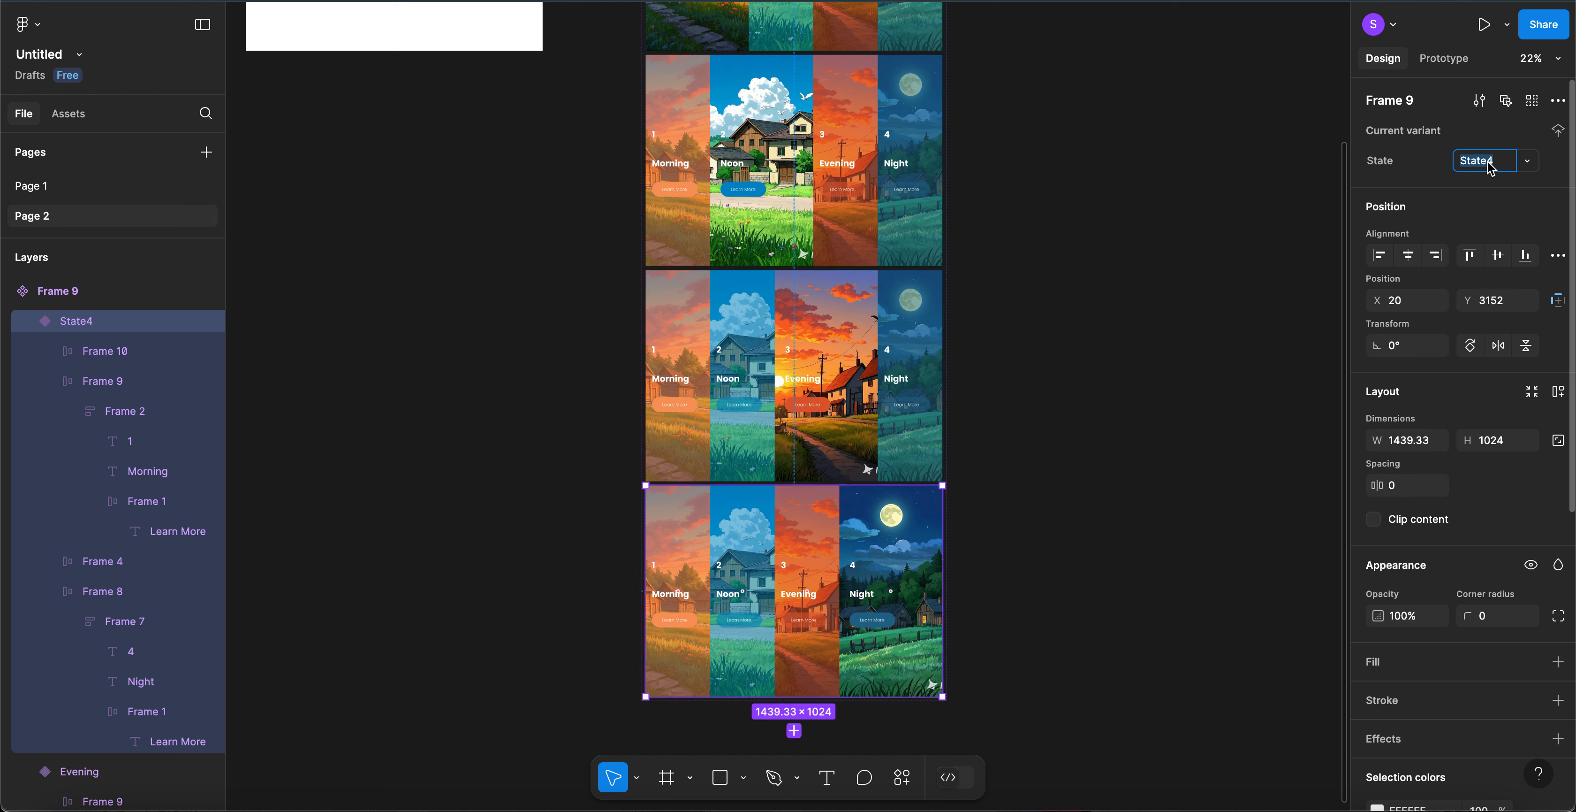
type("Night")
key("Return")
scroll(1158, 273, "up", 3)
scroll(1158, 273, "up", 4)
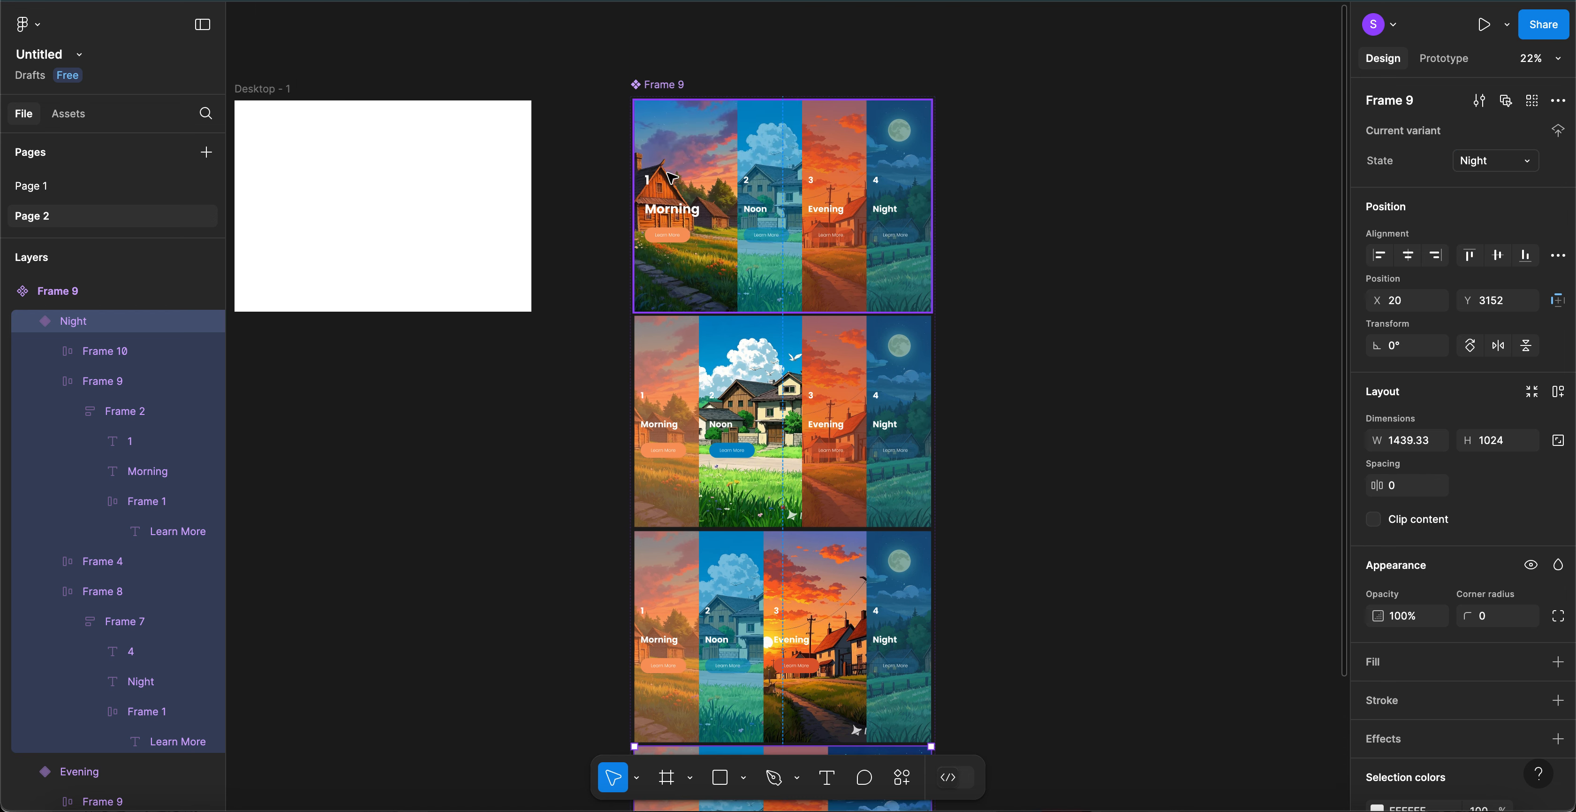
- Give the Morning variant a While hovering interaction with a Change to Morning action
left_click(671, 177)
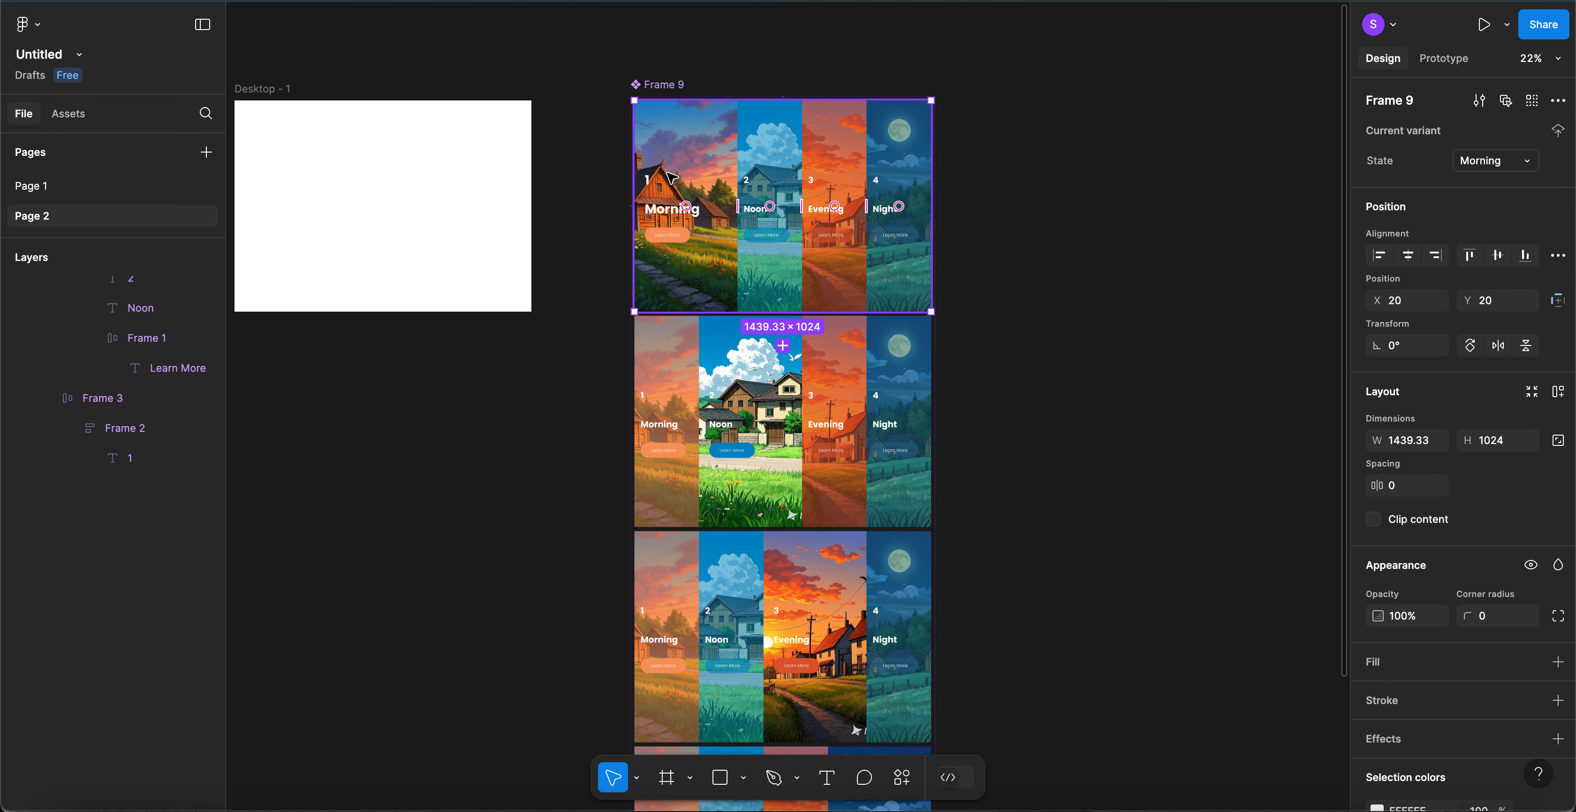
left_click(1446, 60)
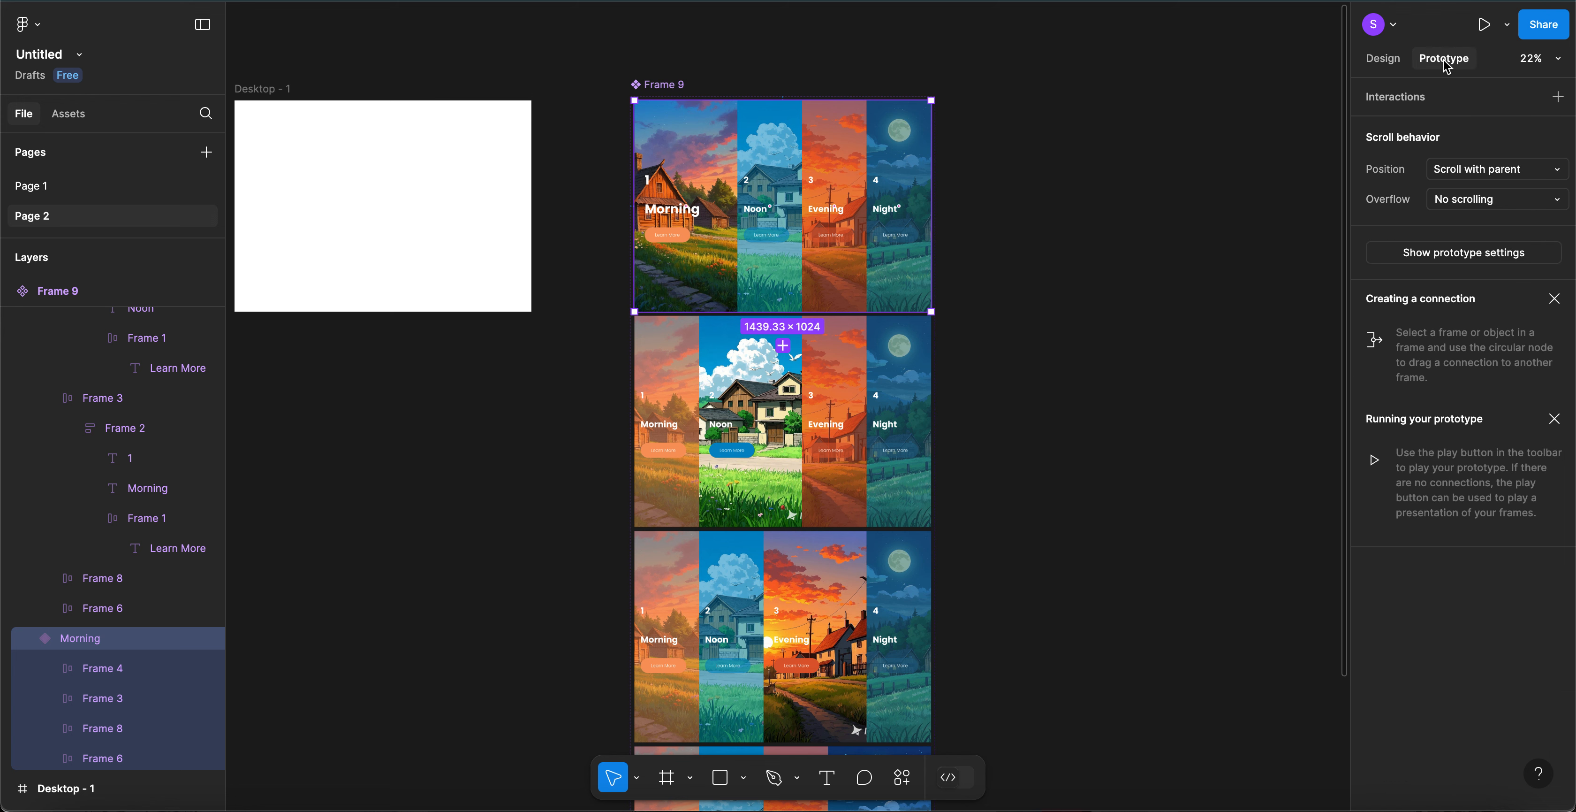
left_click(1558, 98)
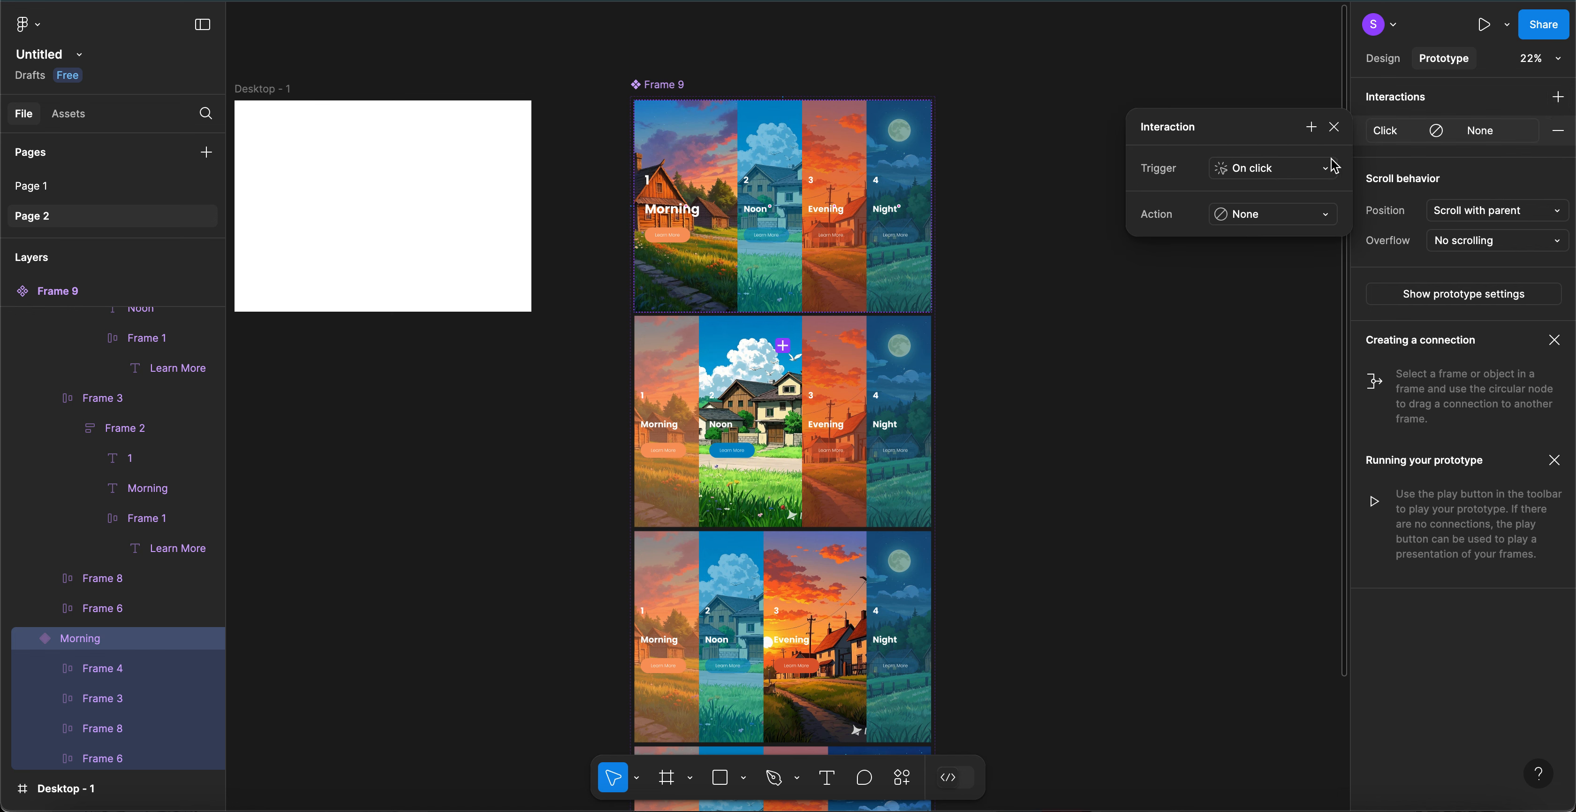
left_click(1254, 179)
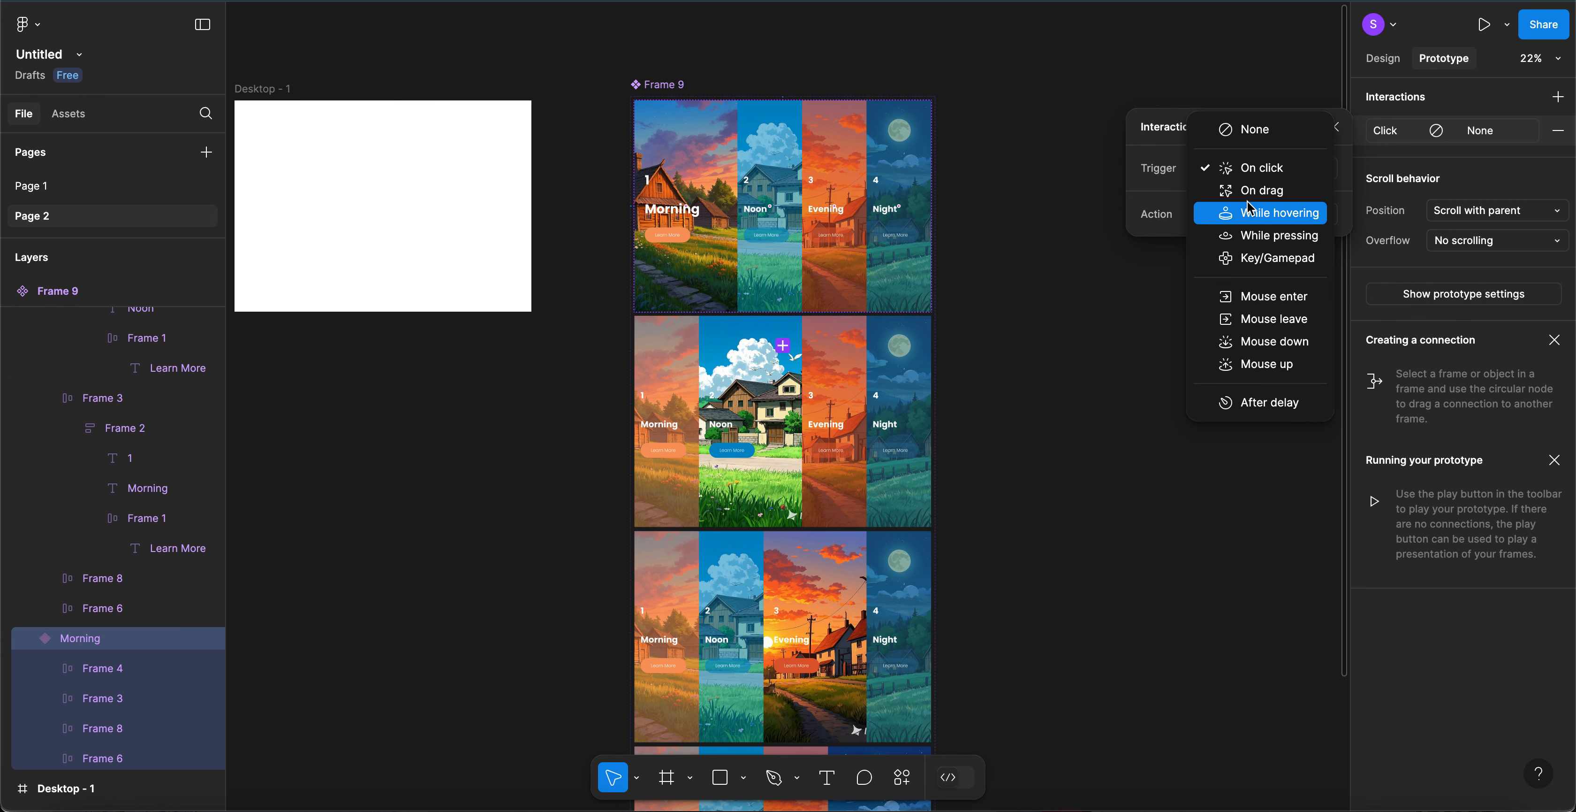
left_click(1262, 219)
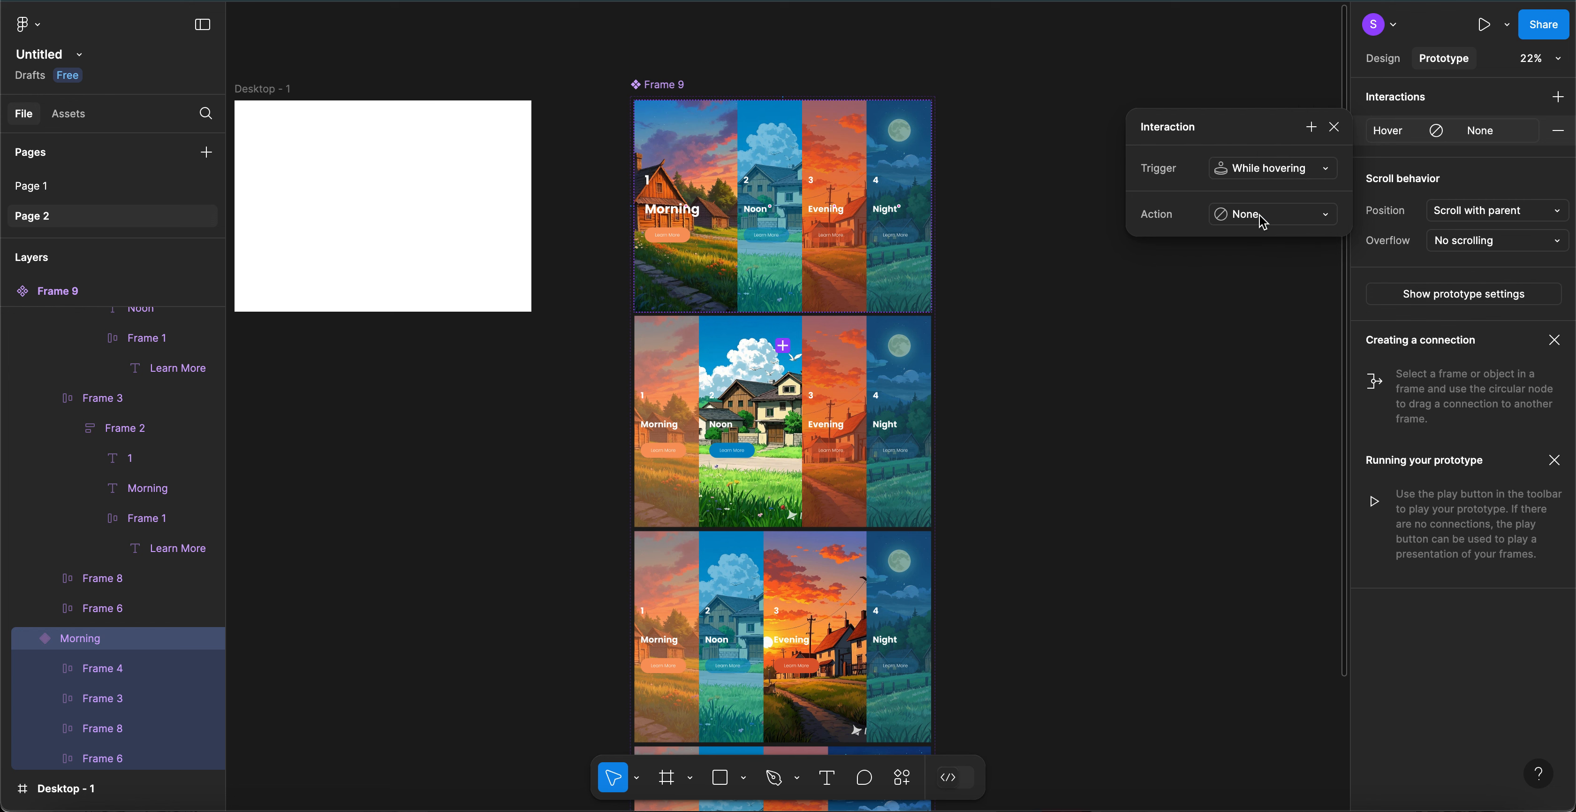
left_click(1249, 222)
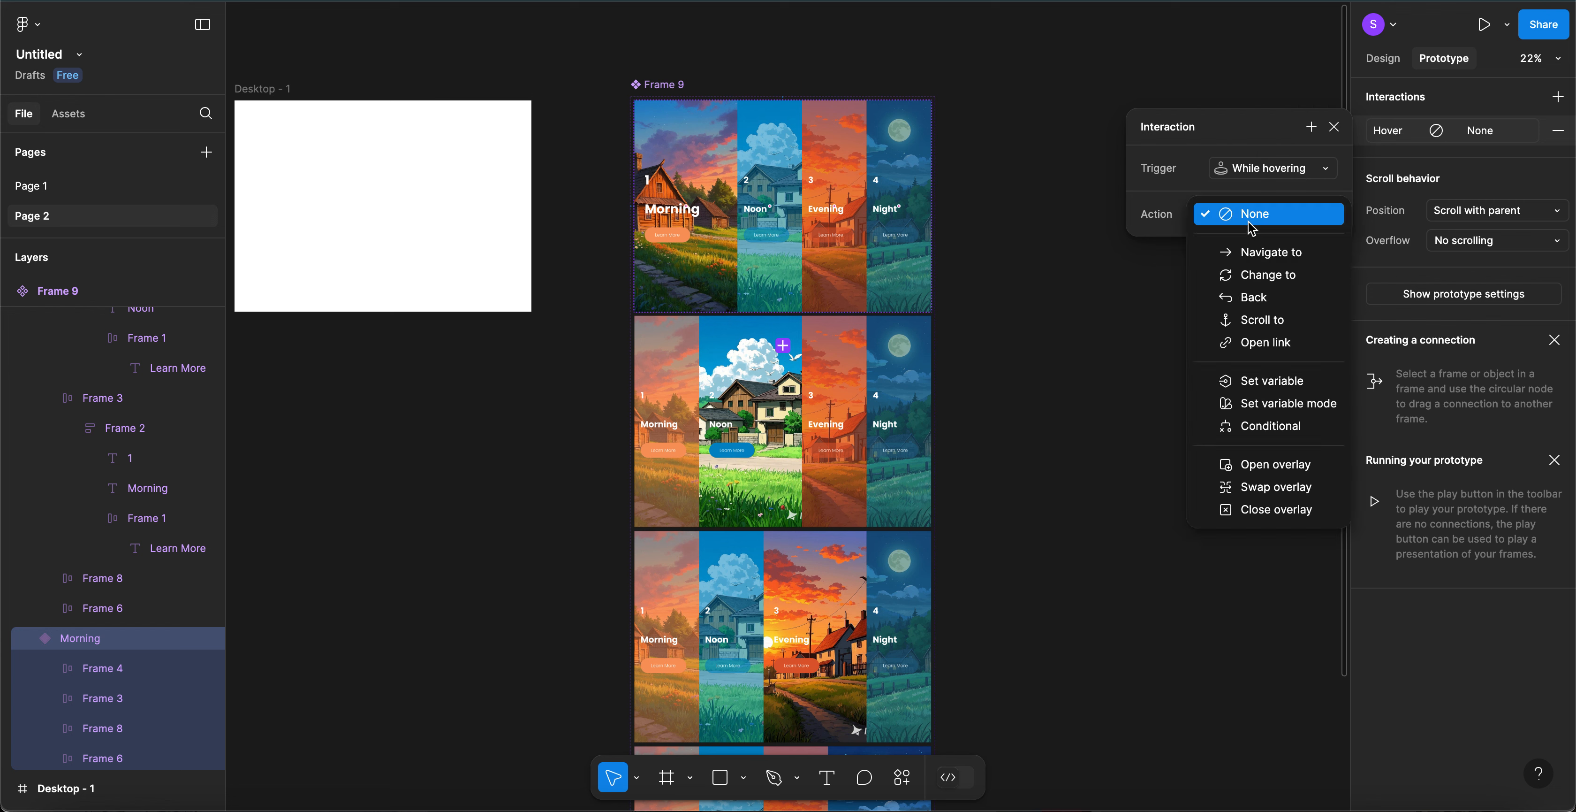
left_click(1253, 279)
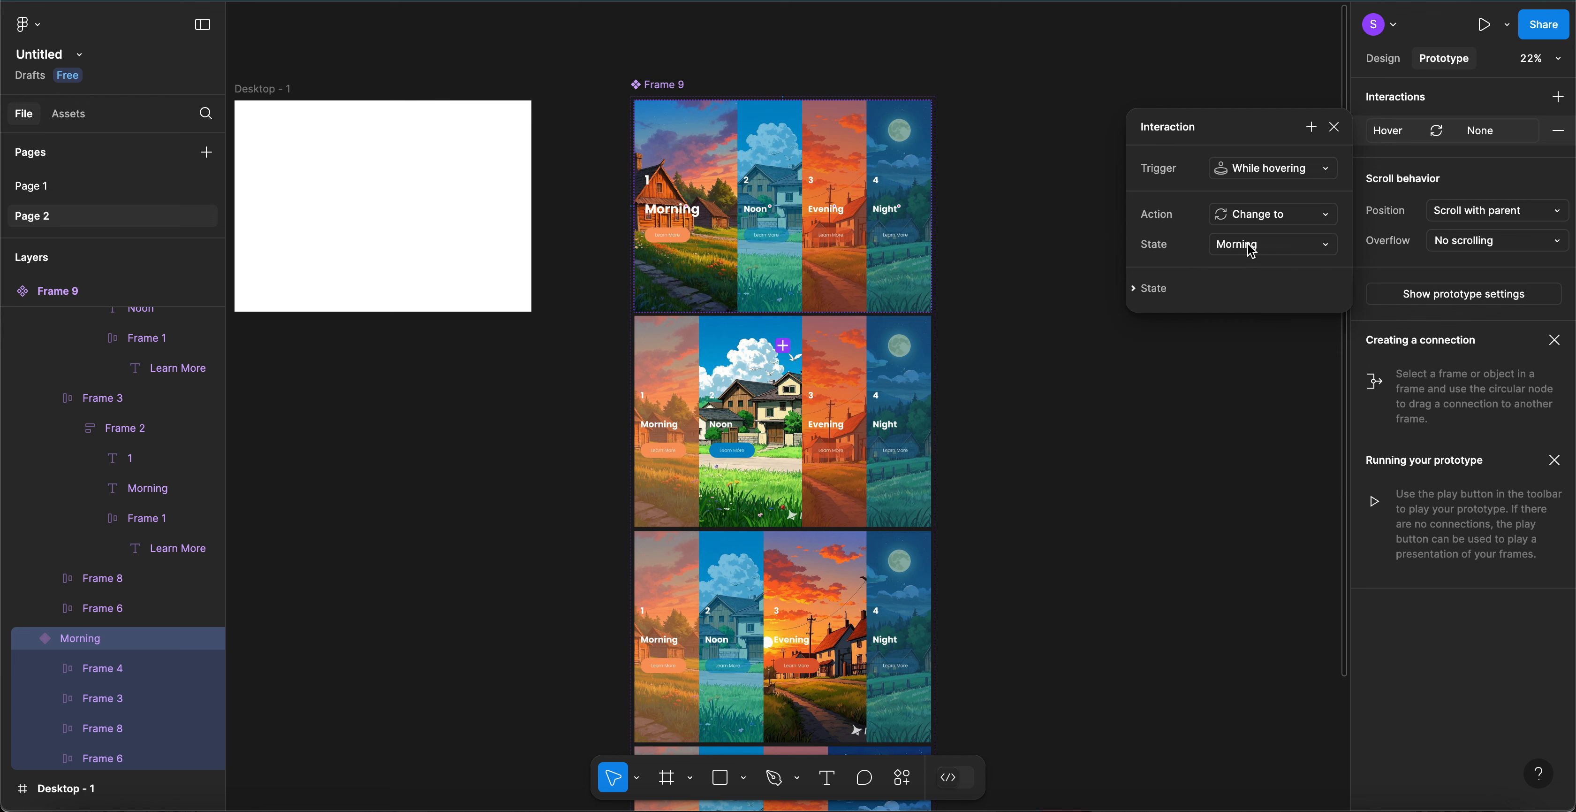
left_click(779, 262)
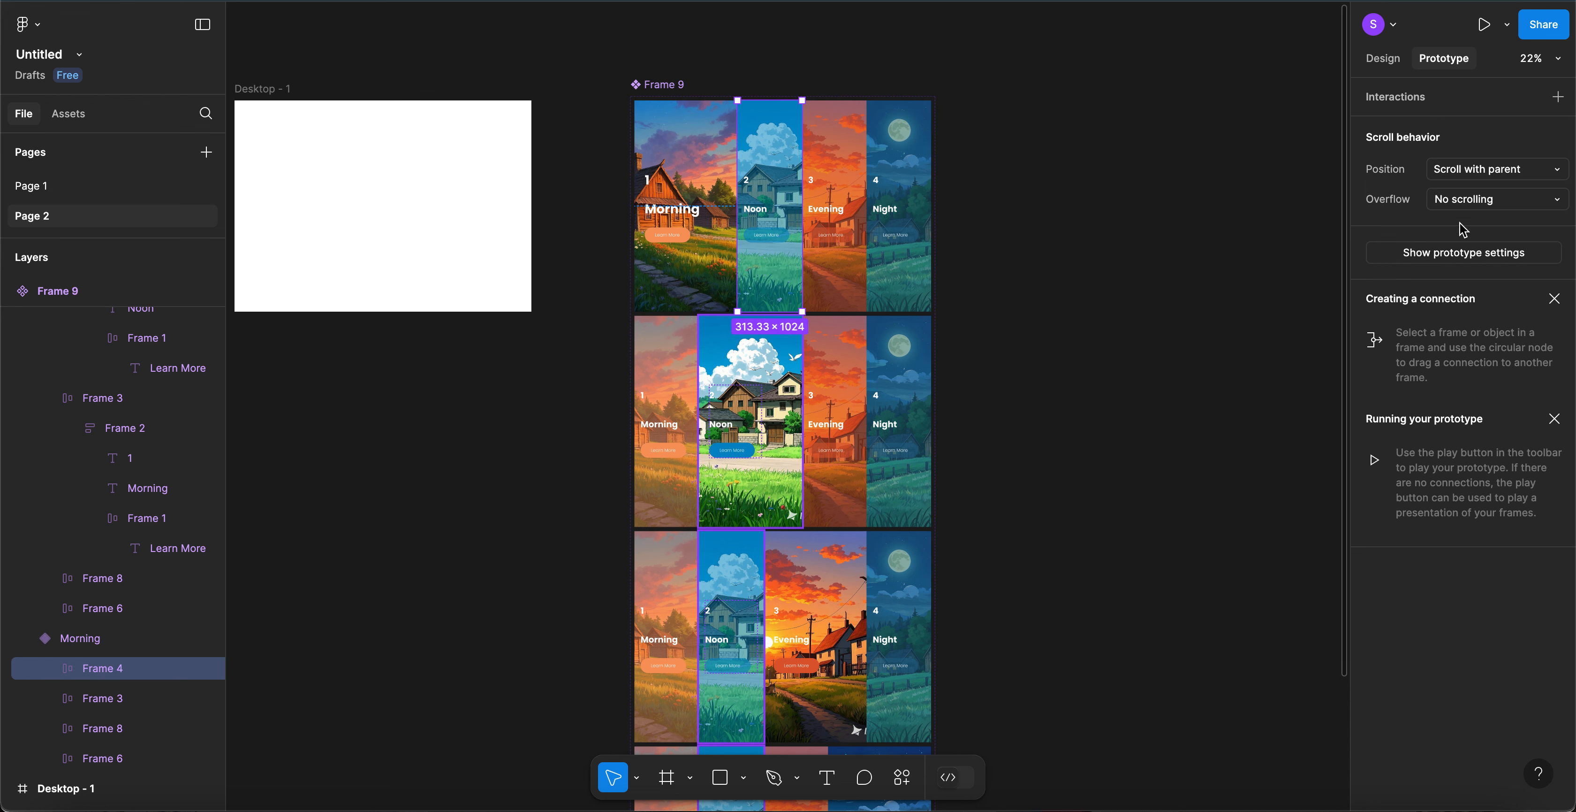
- Add a While hovering interaction to the Noon column that changes to the Noon variant
left_click(1558, 97)
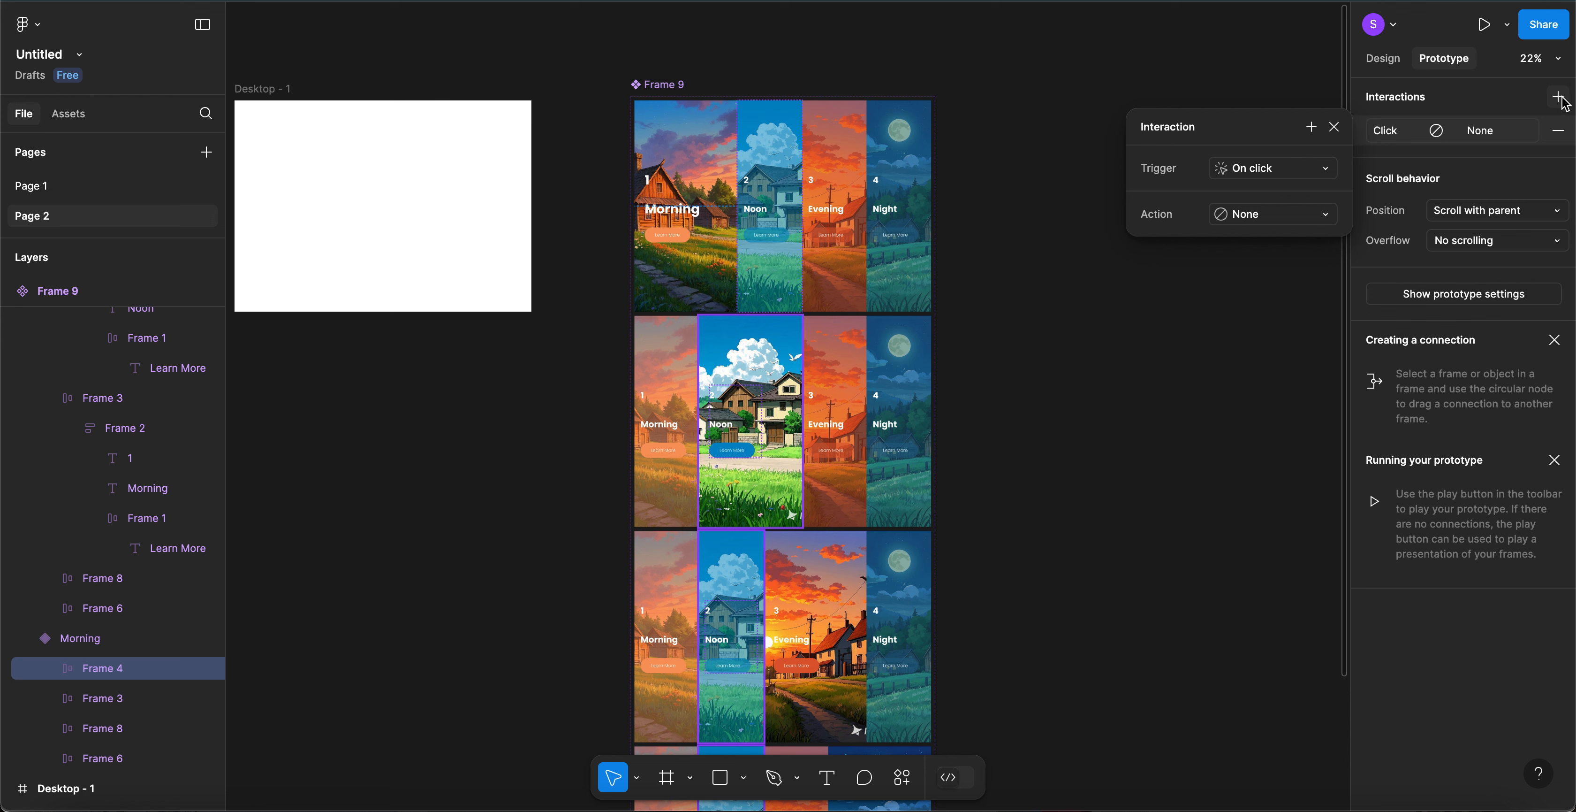
left_click(1264, 174)
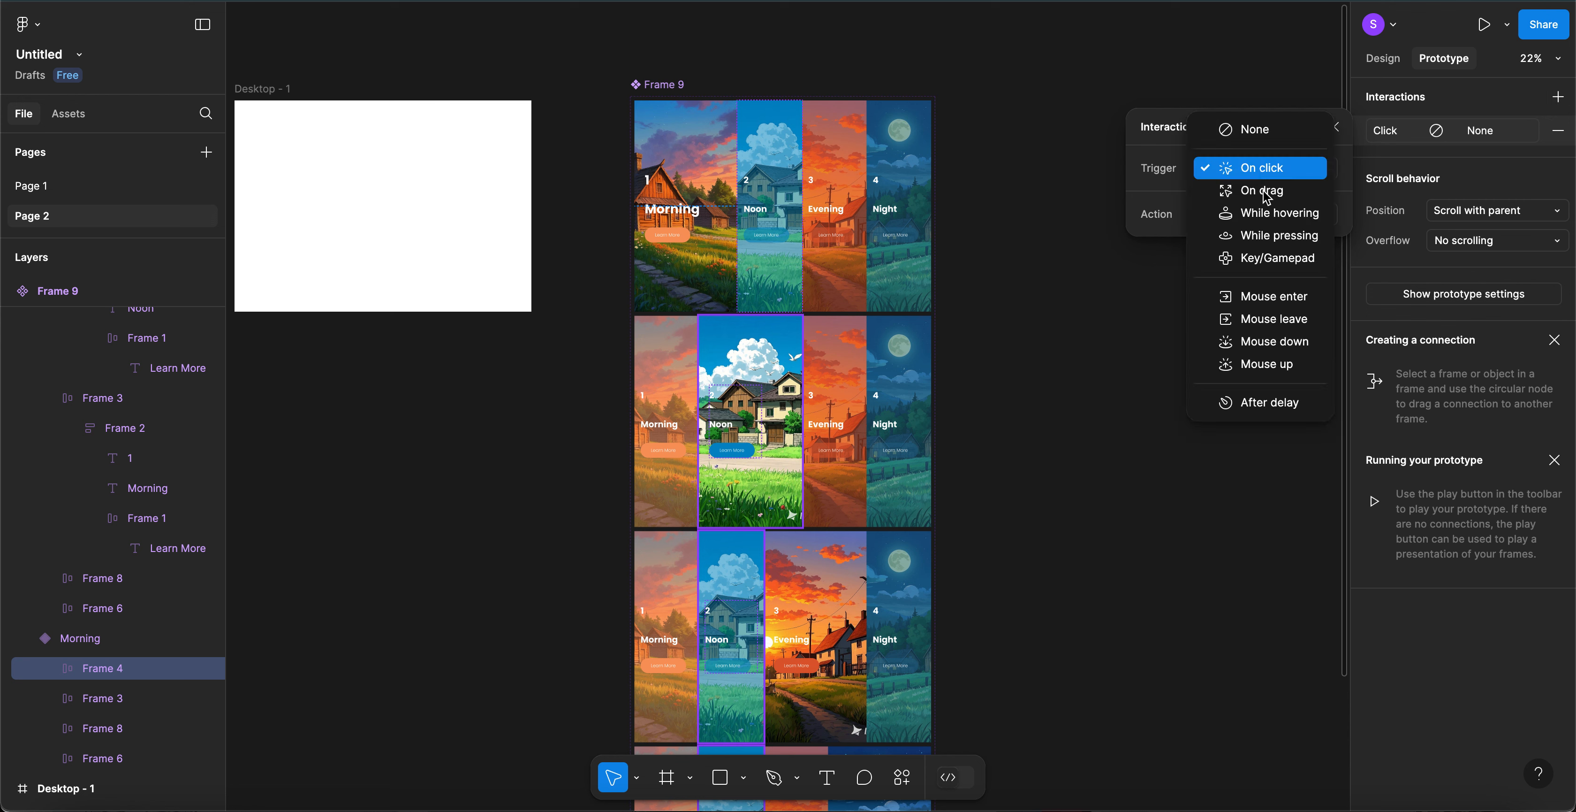
left_click(1264, 219)
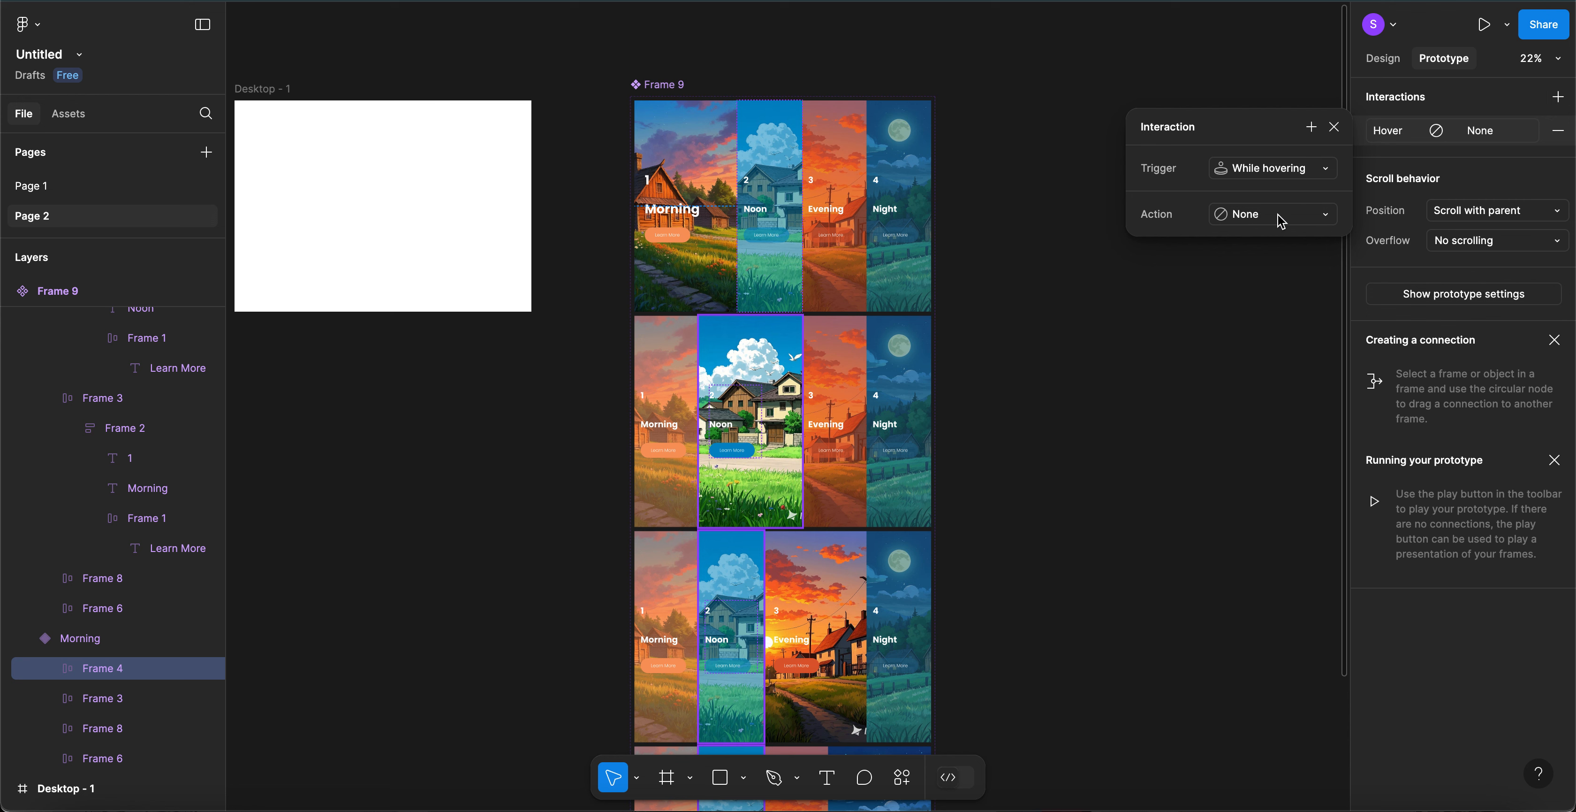
left_click(1281, 217)
left_click(1281, 276)
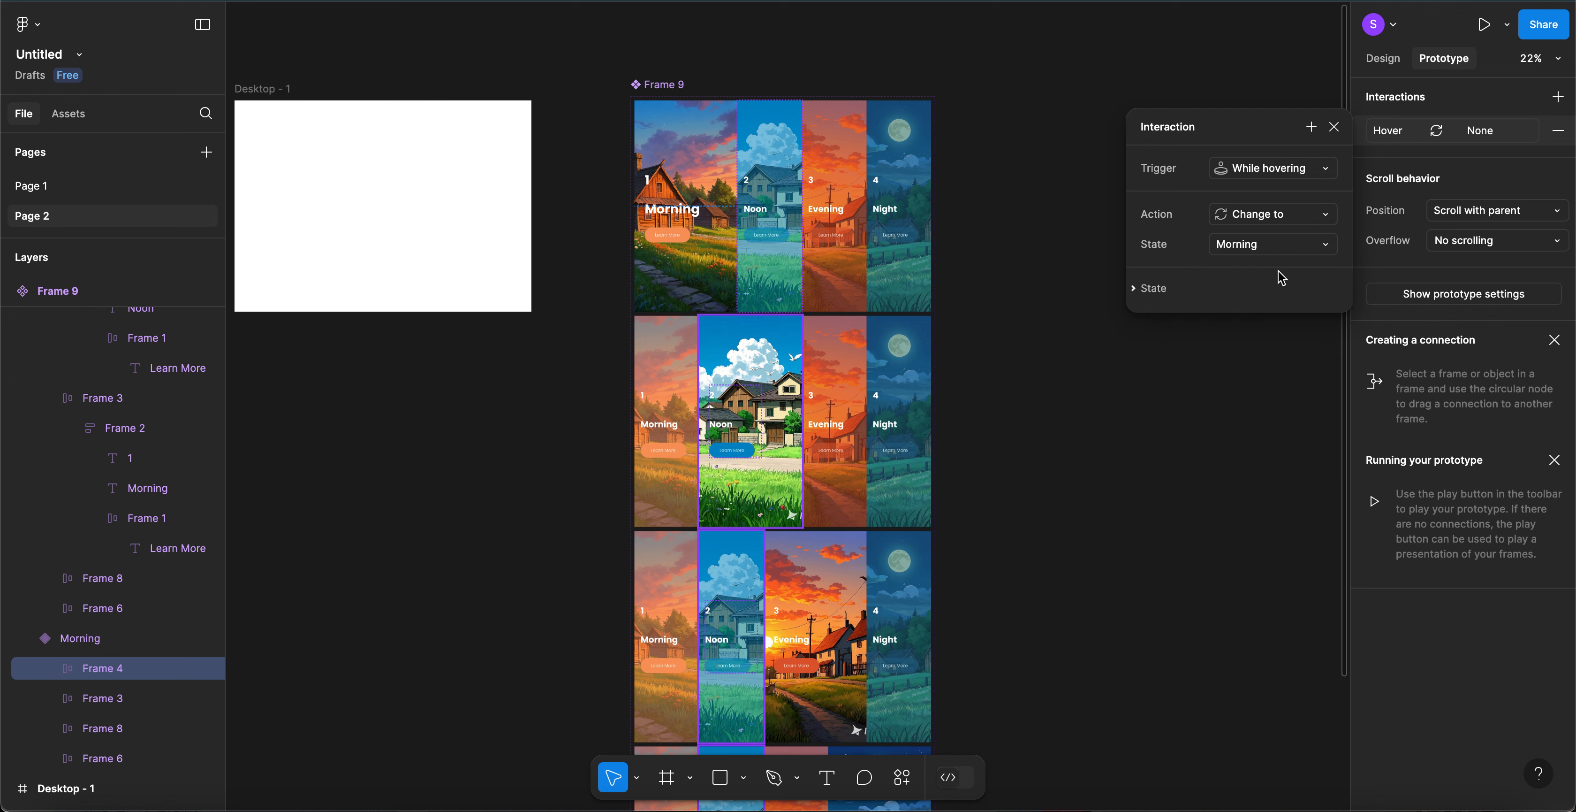
left_click(1284, 248)
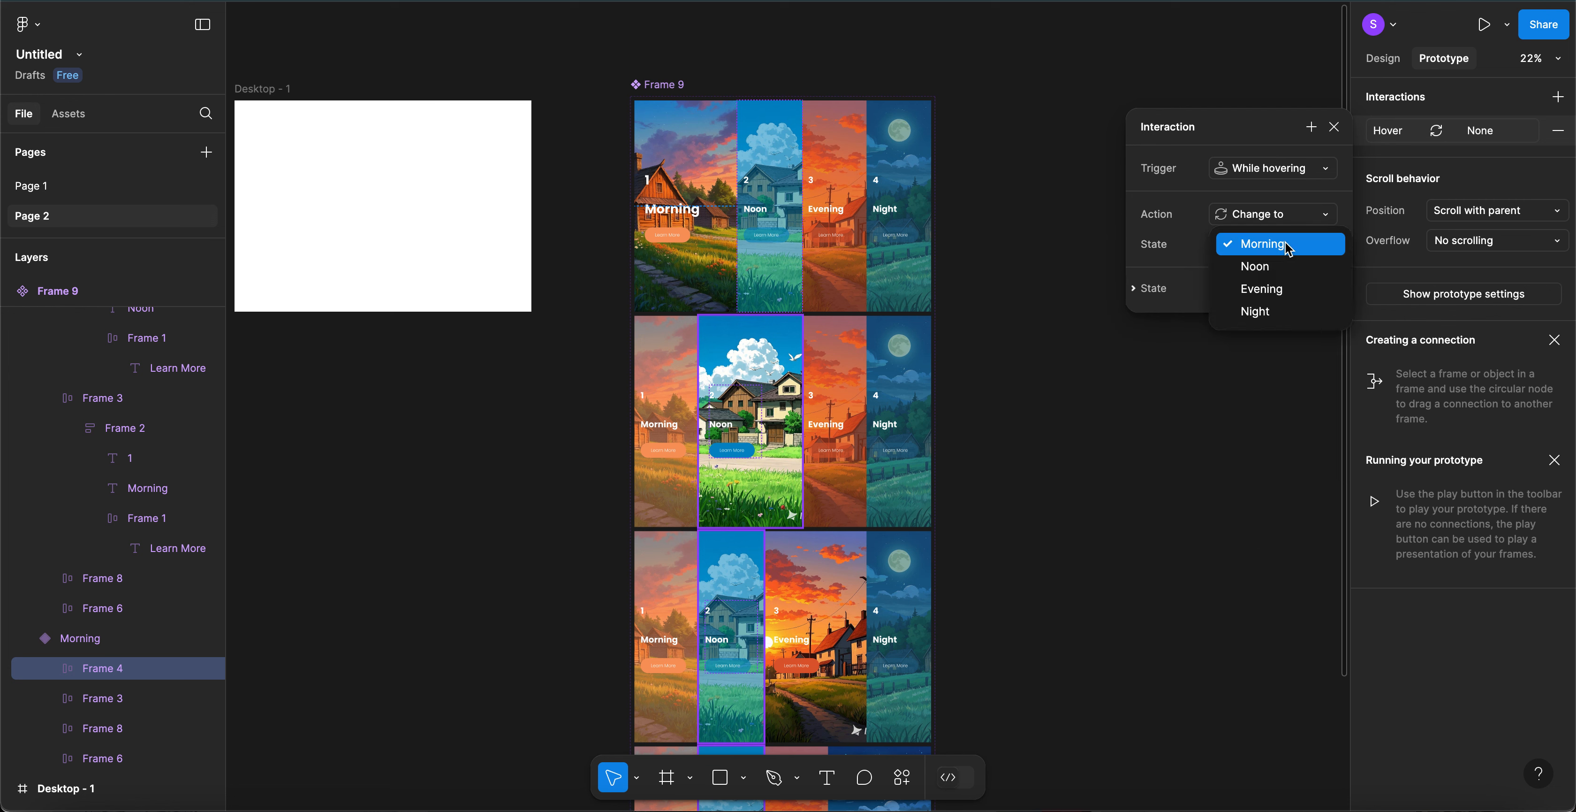
left_click(1269, 273)
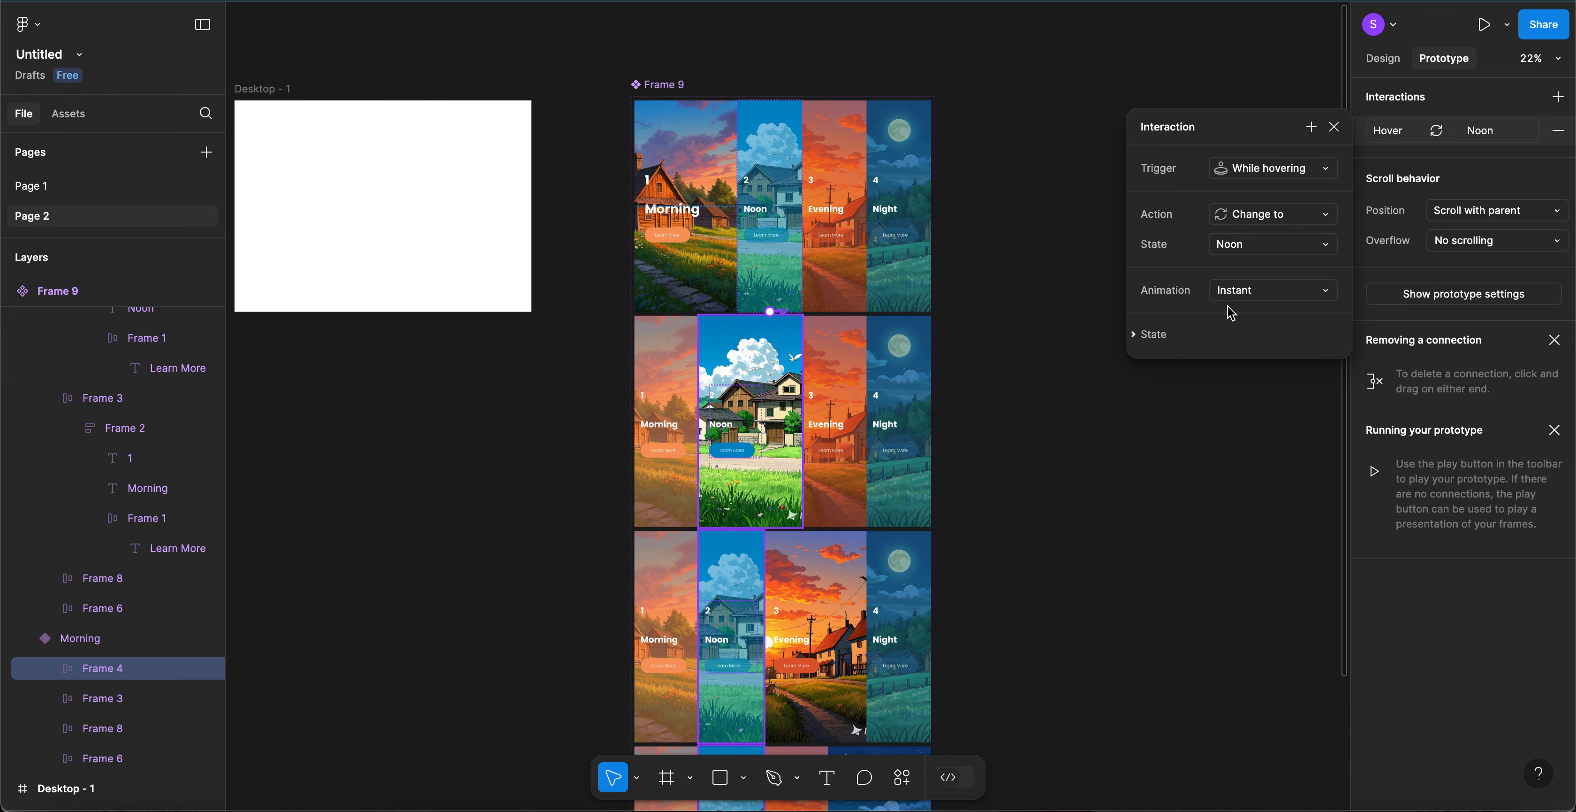
- Set the Noon transition to Smart animate with a Gentle curve over 500ms
left_click(1246, 299)
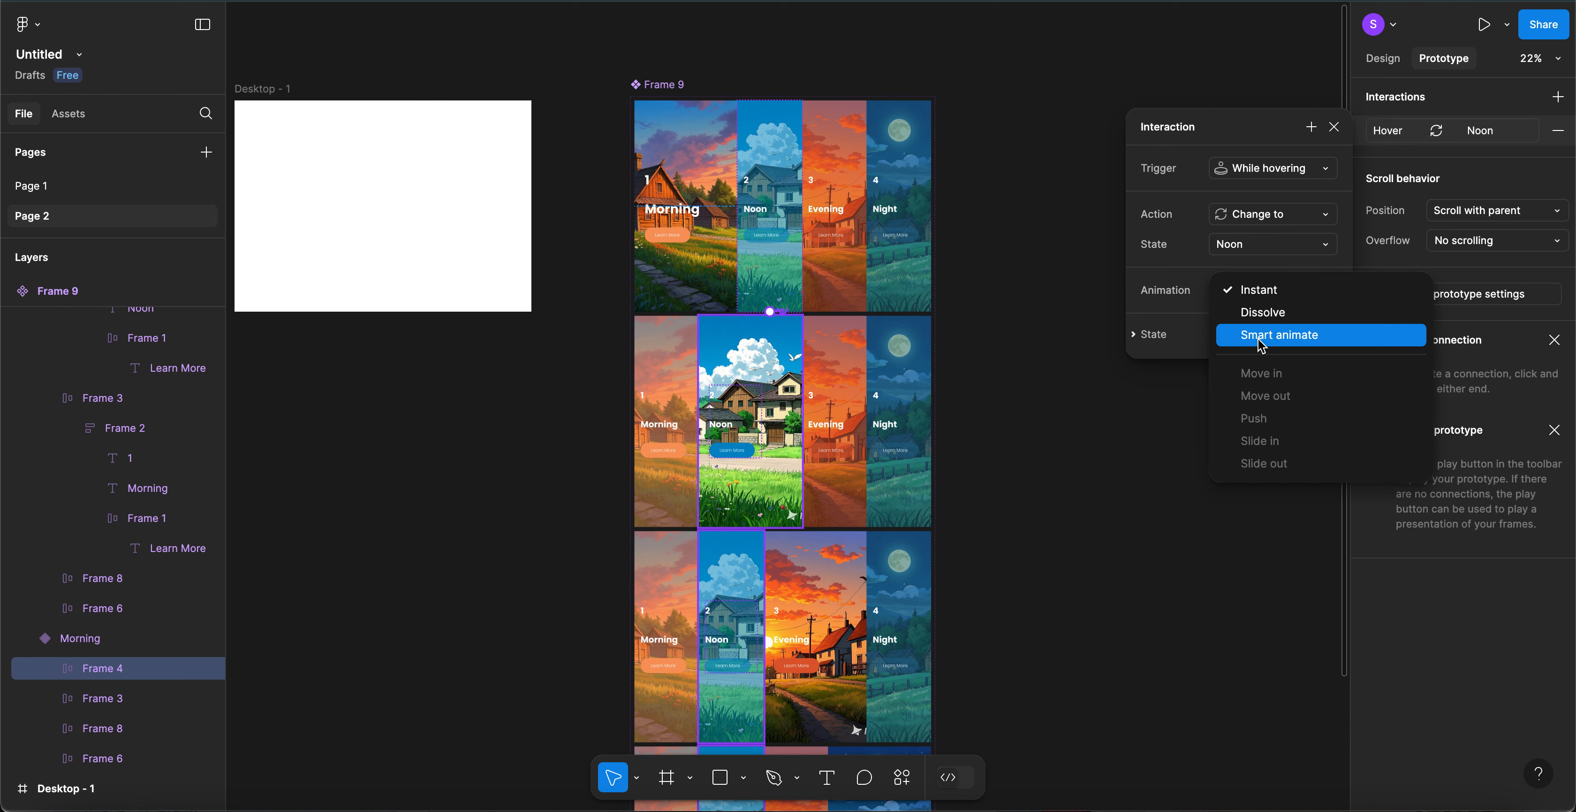
left_click(1260, 346)
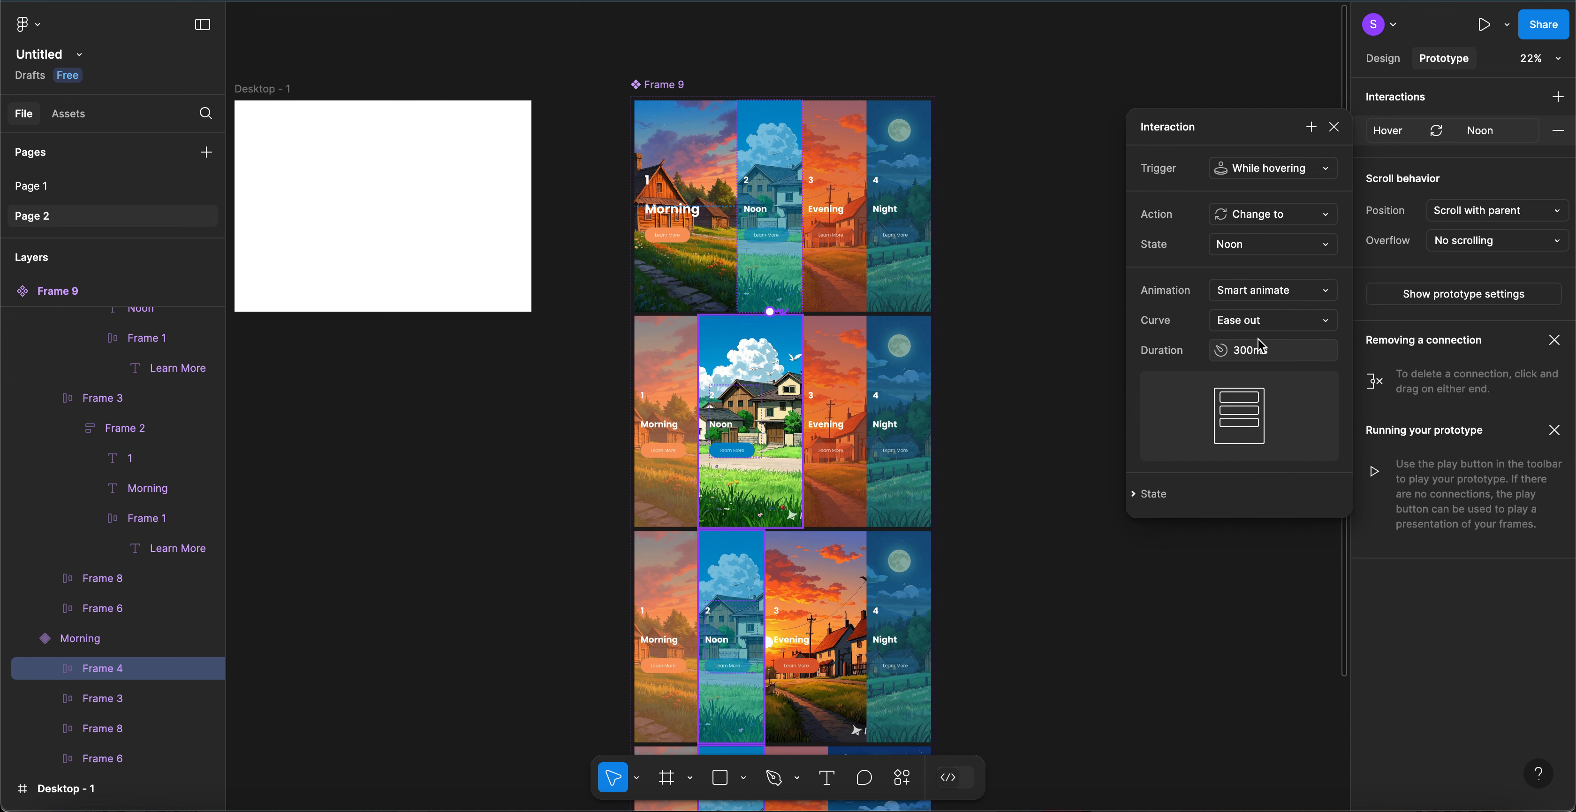
left_click(1296, 327)
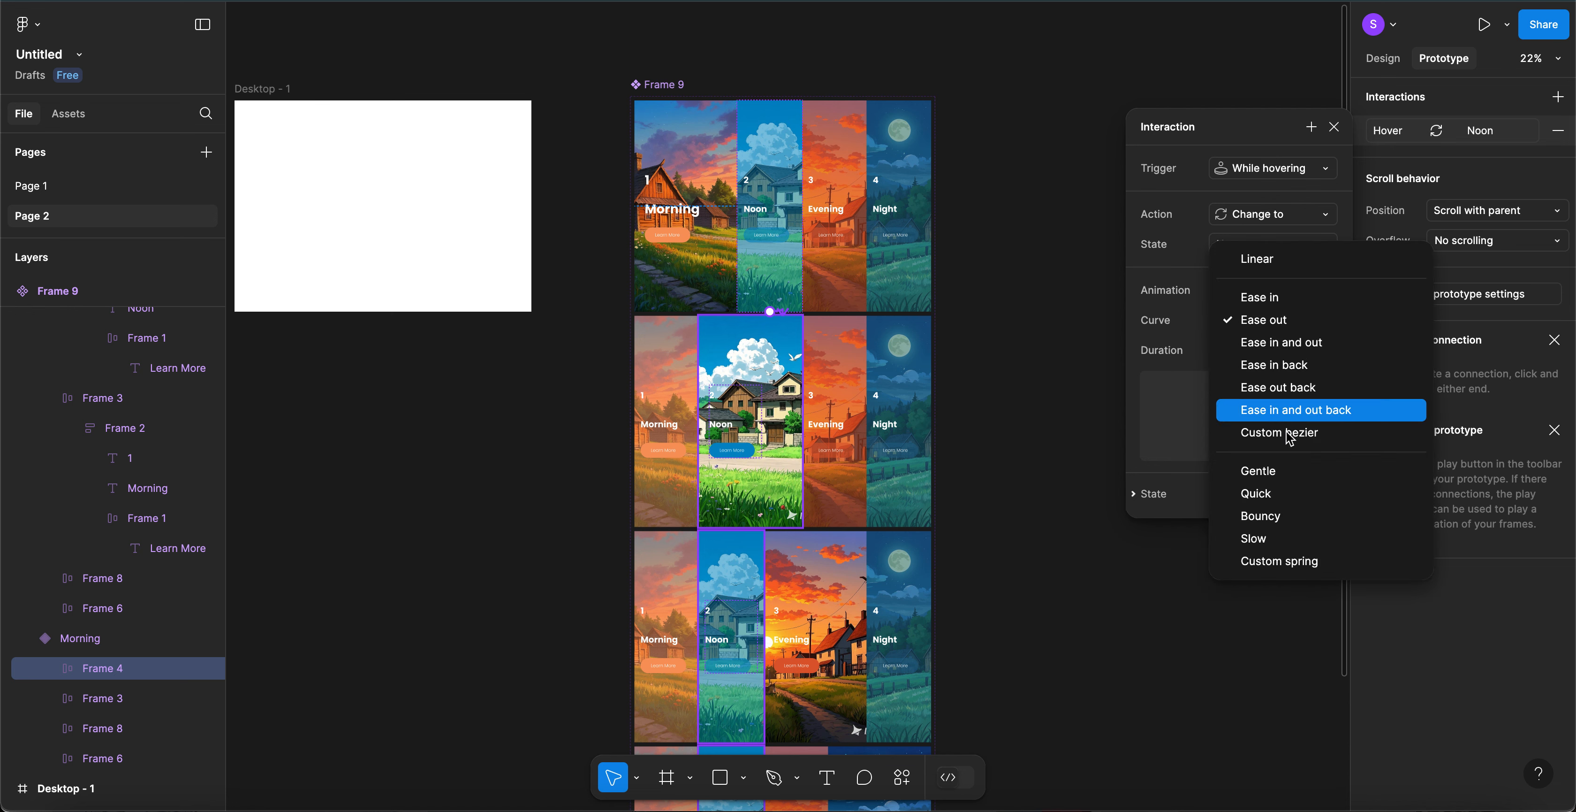
left_click(1283, 477)
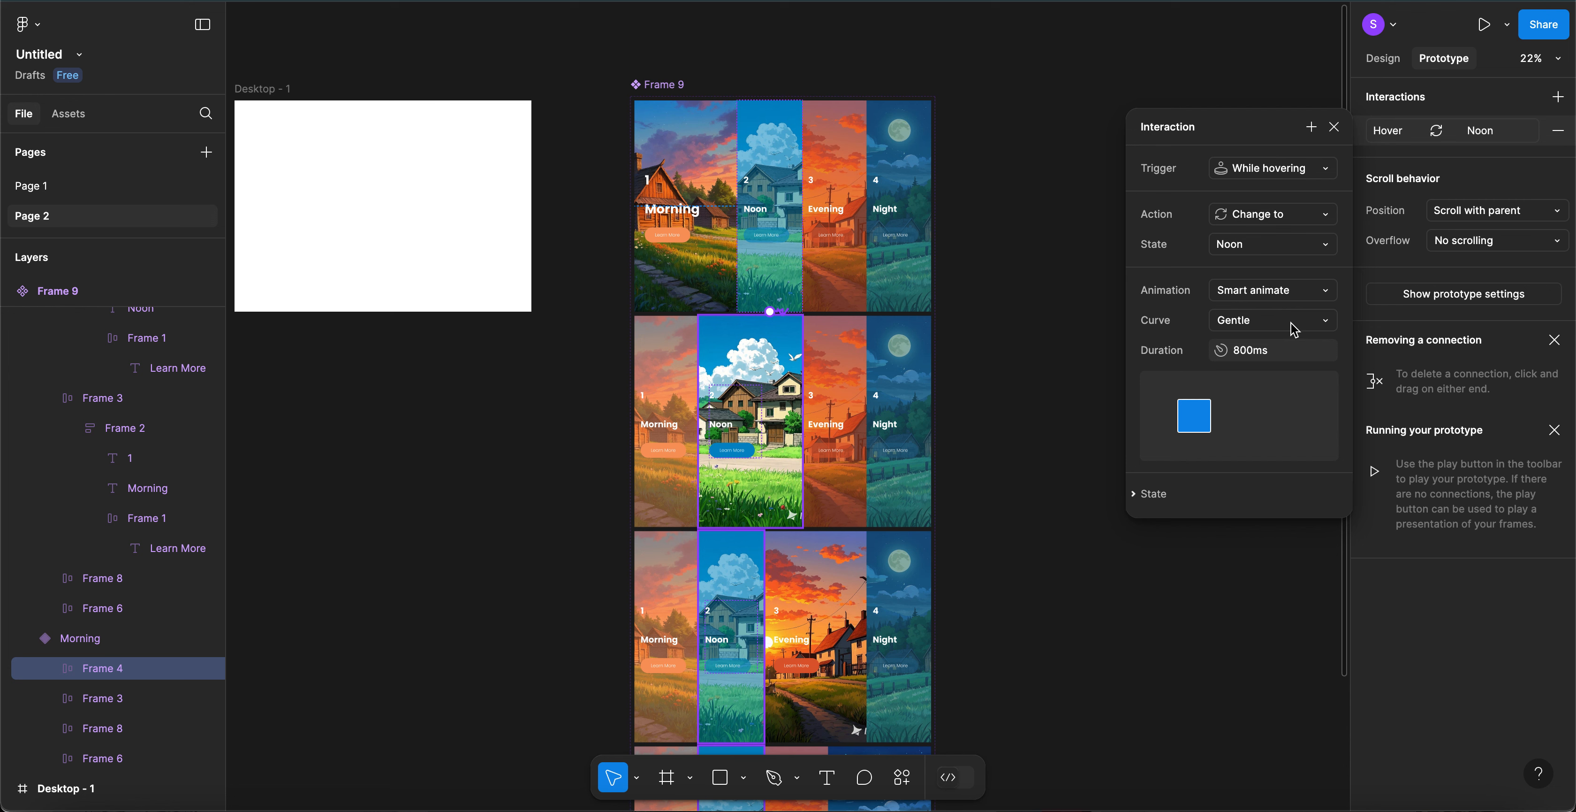
left_click(1243, 360)
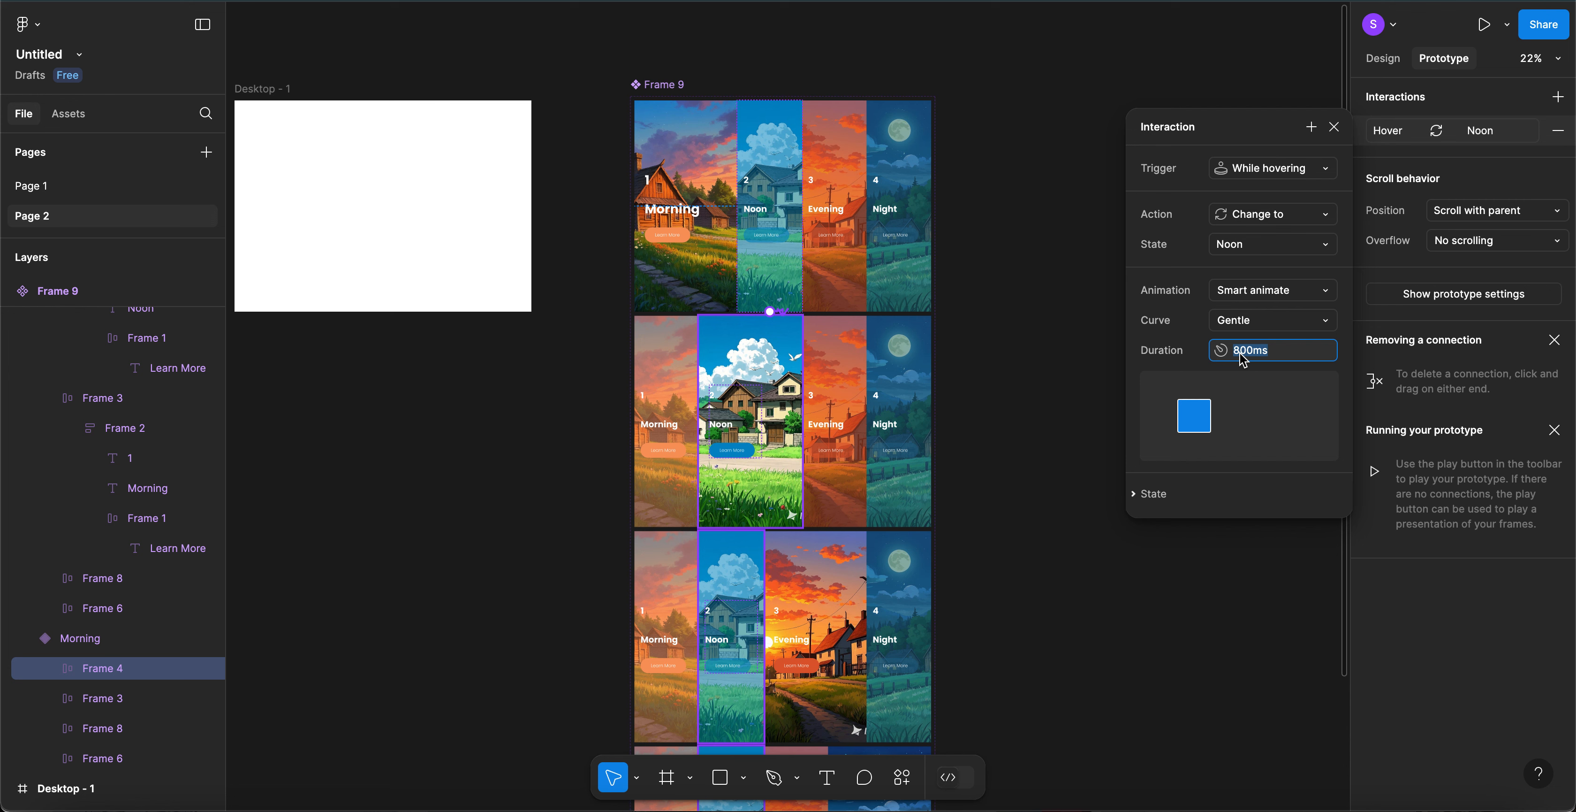
left_click(1241, 353)
key("BackSpace")
type("5")
key("Return")
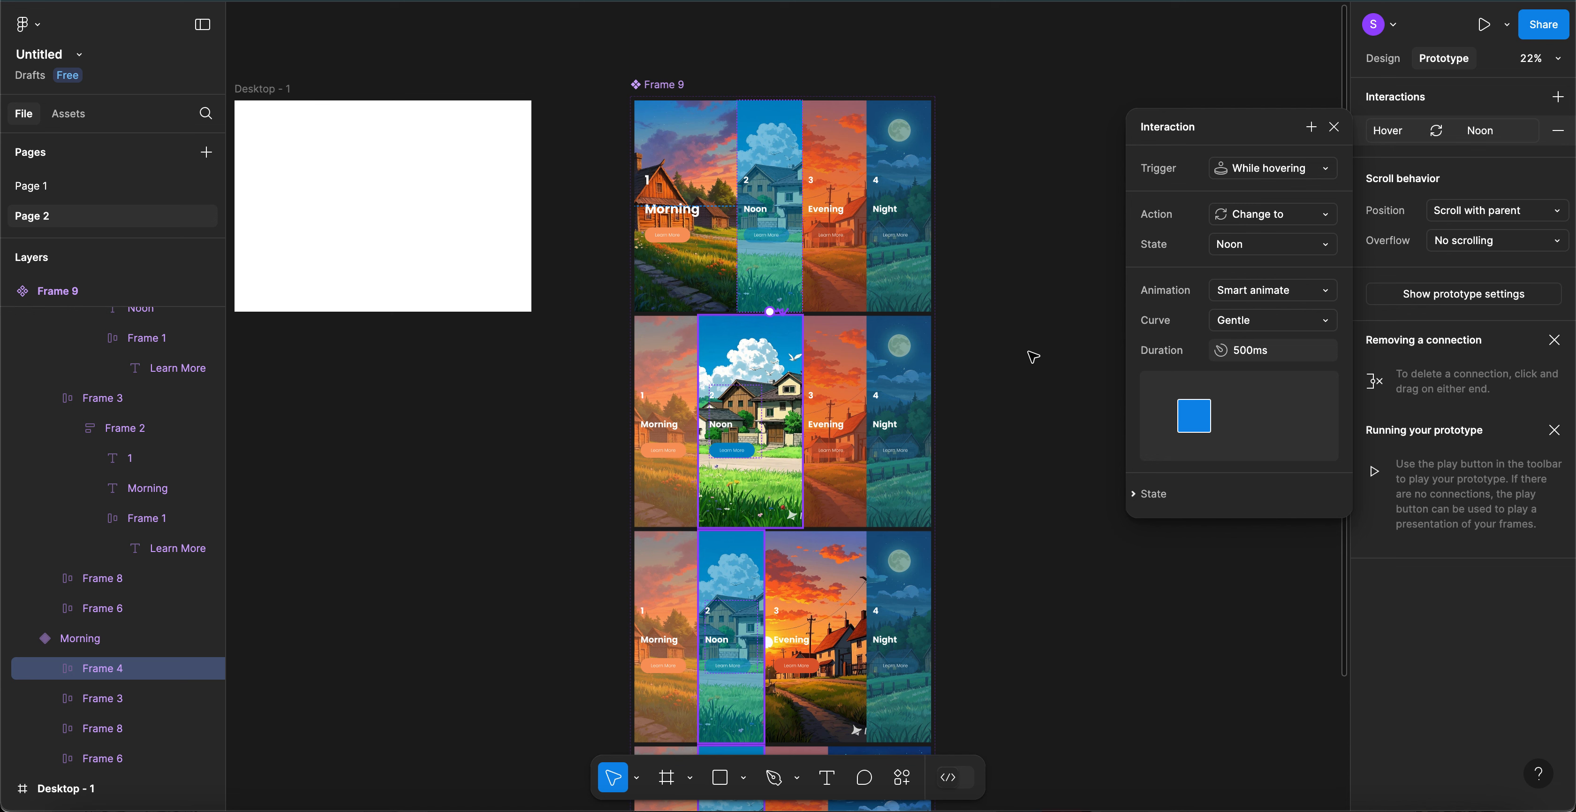
left_click(829, 282)
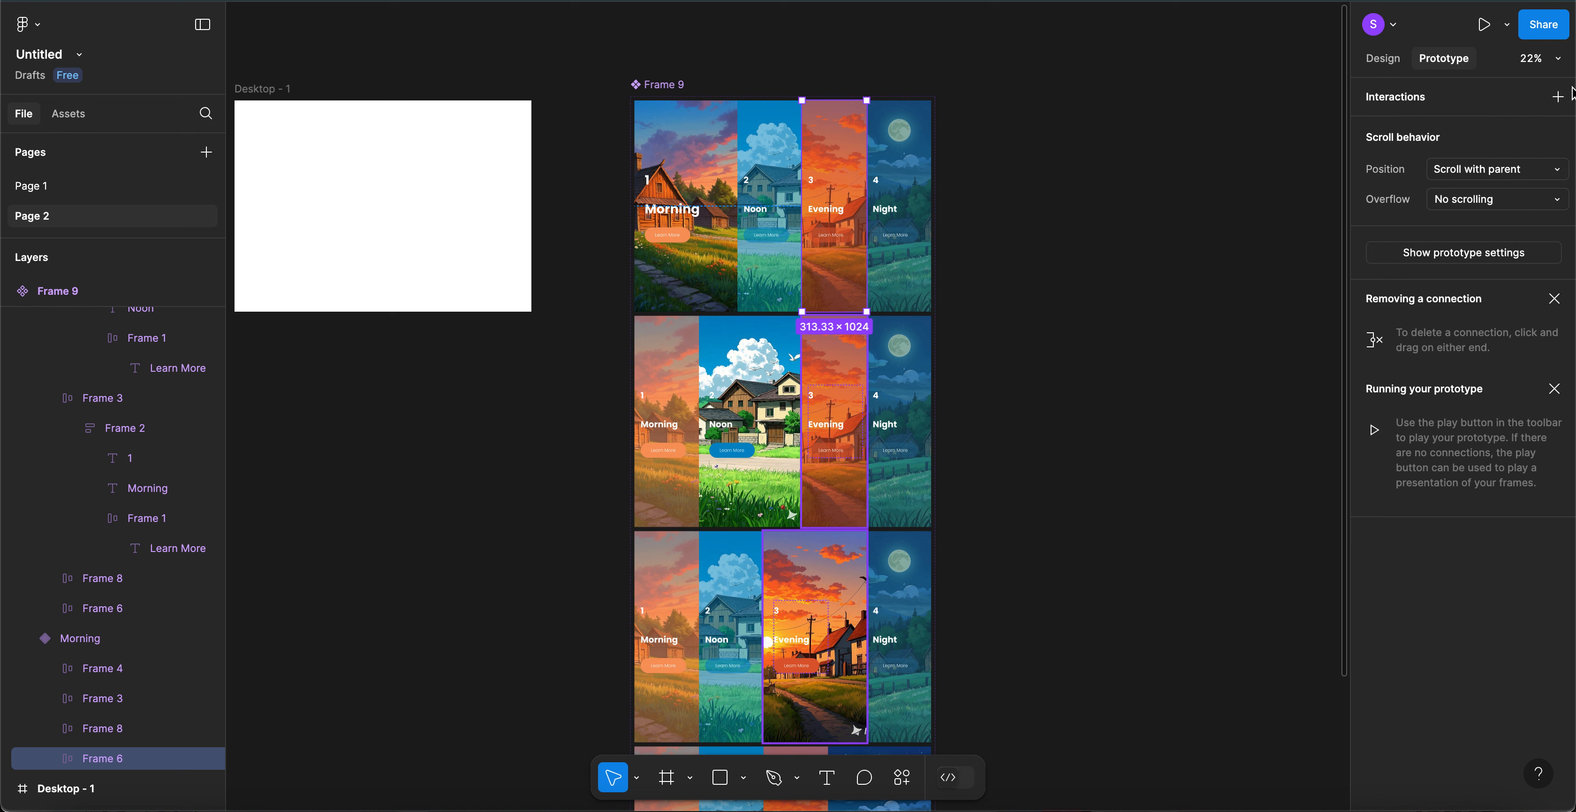
- Add a While hovering interaction to the Evening column that changes to the Evening variant
left_click(1558, 97)
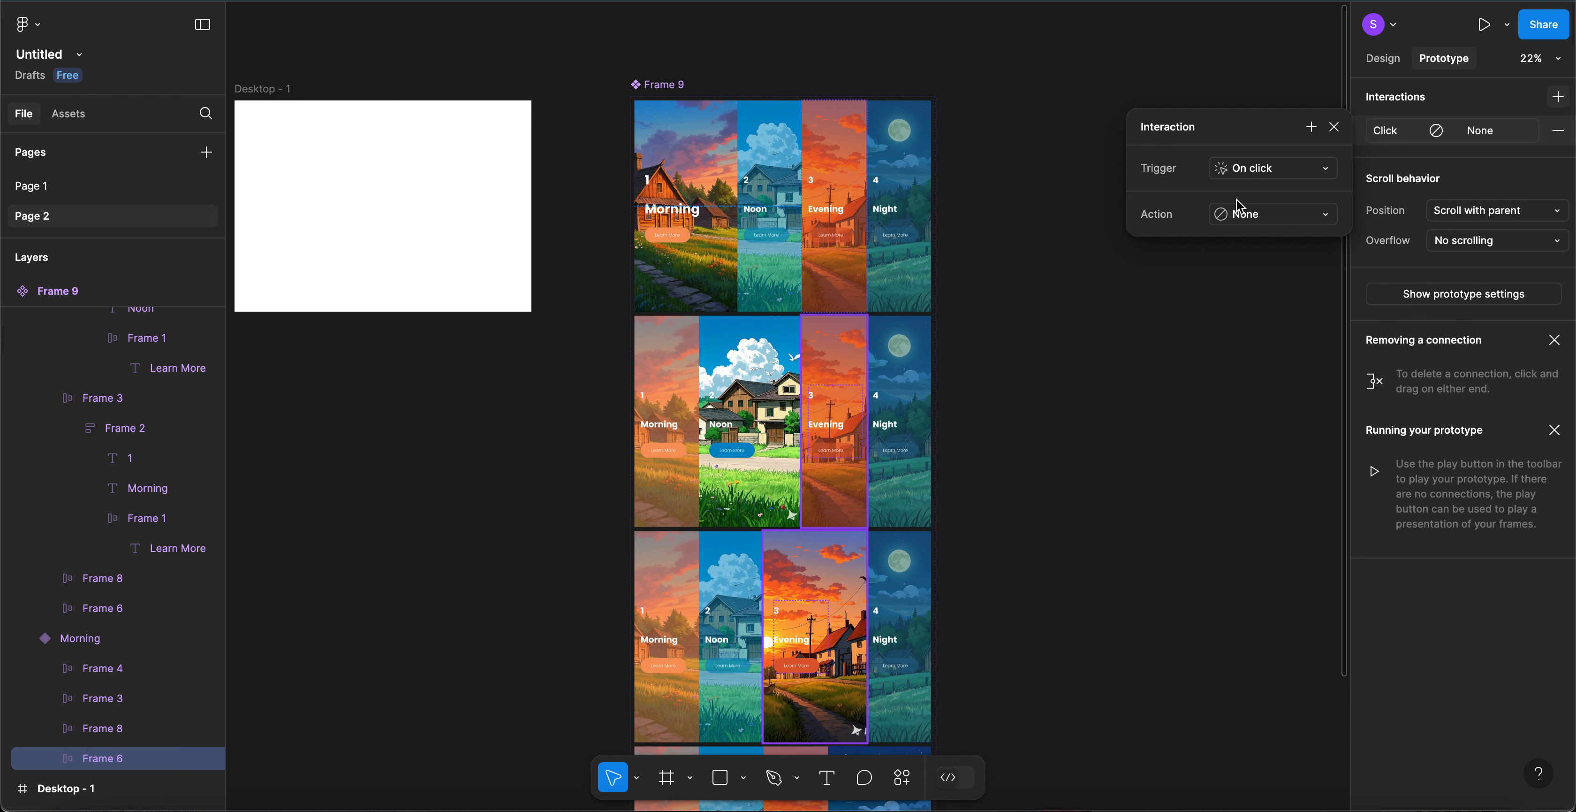
left_click(1274, 171)
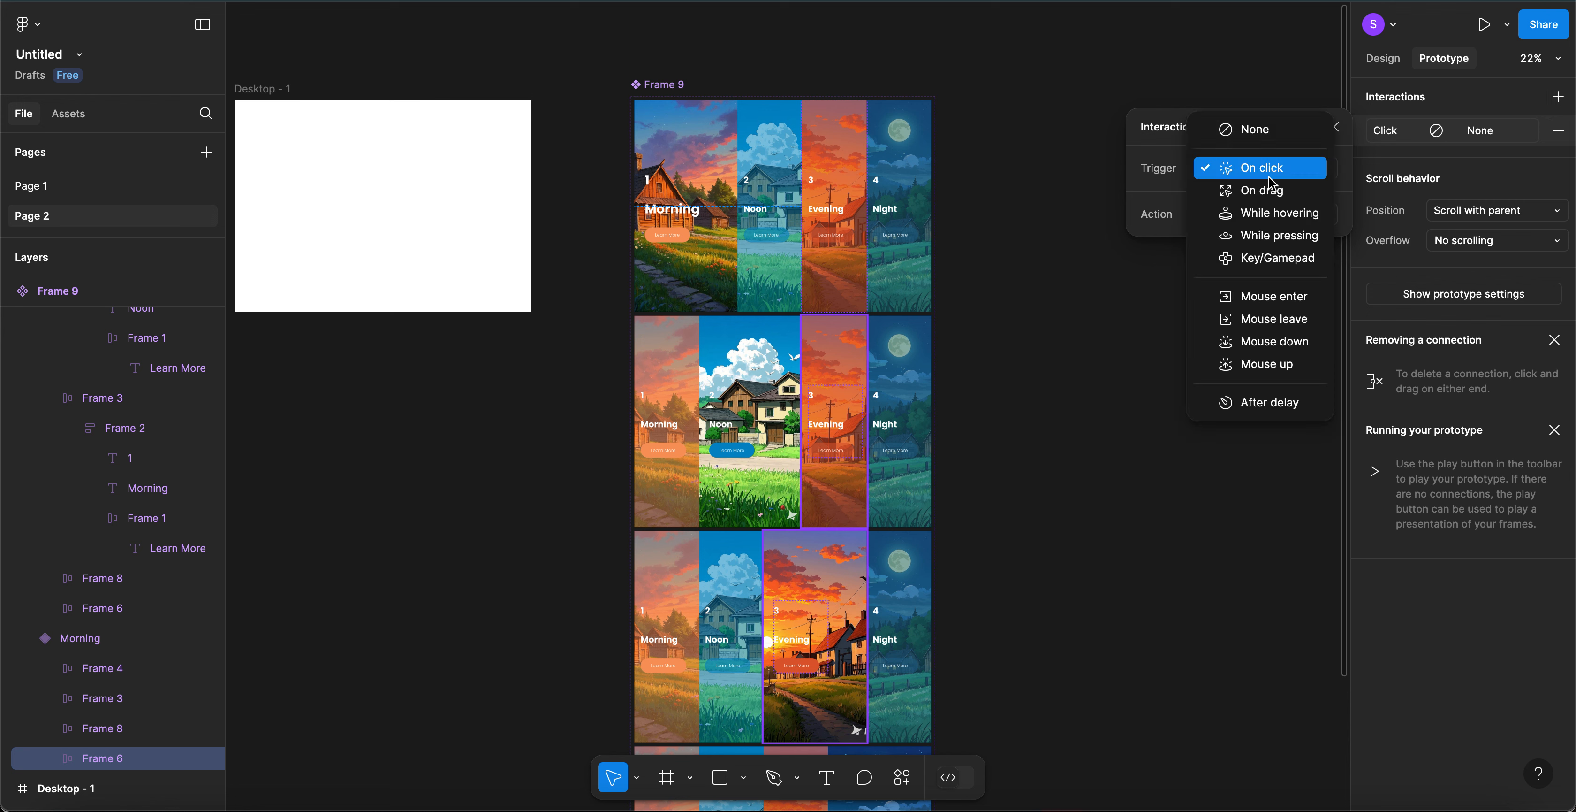
left_click(1259, 208)
left_click(1258, 222)
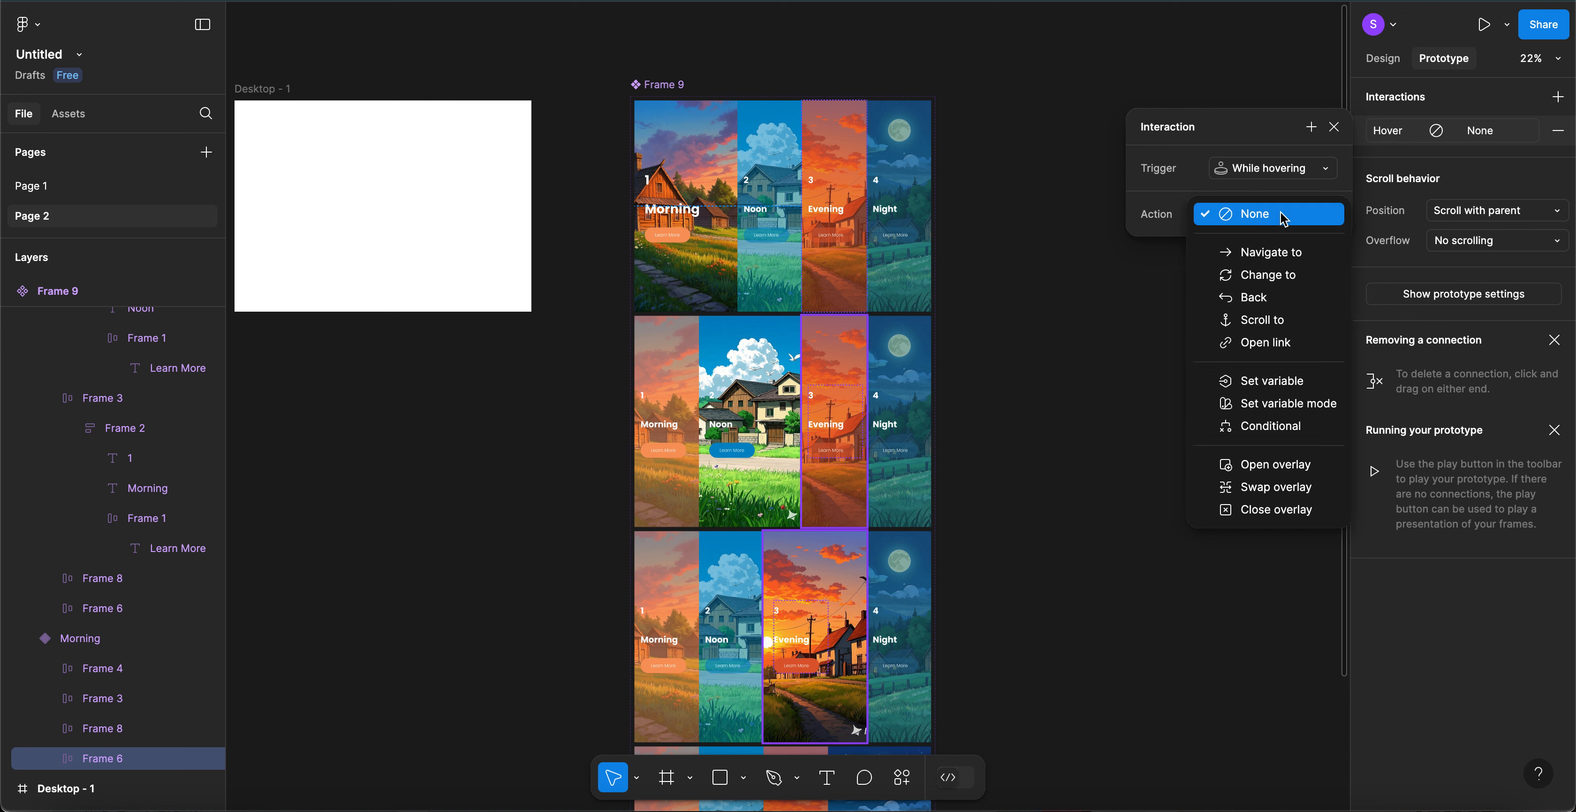
left_click(1262, 275)
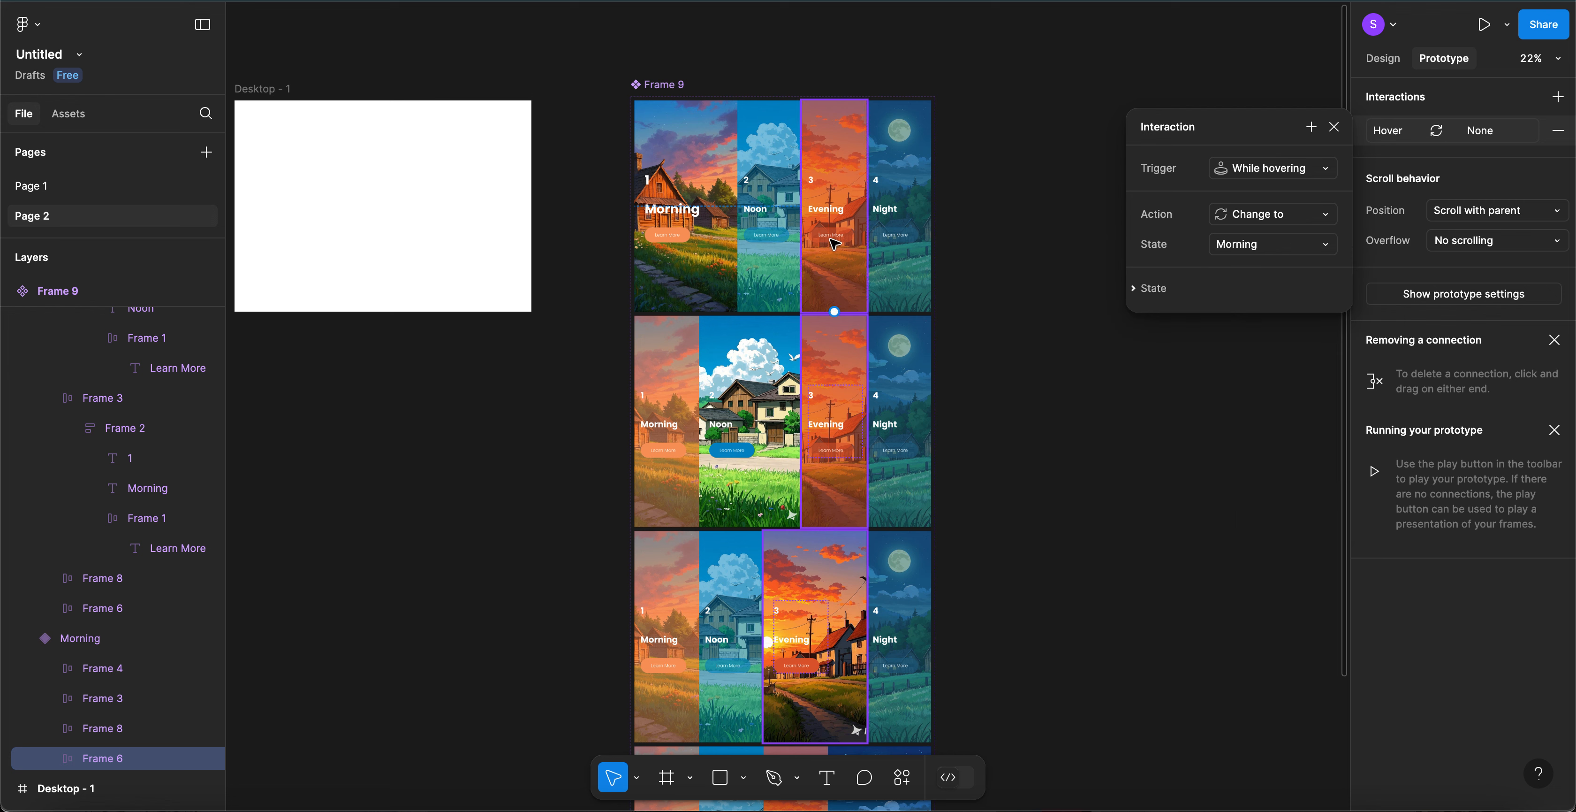
left_click(1311, 247)
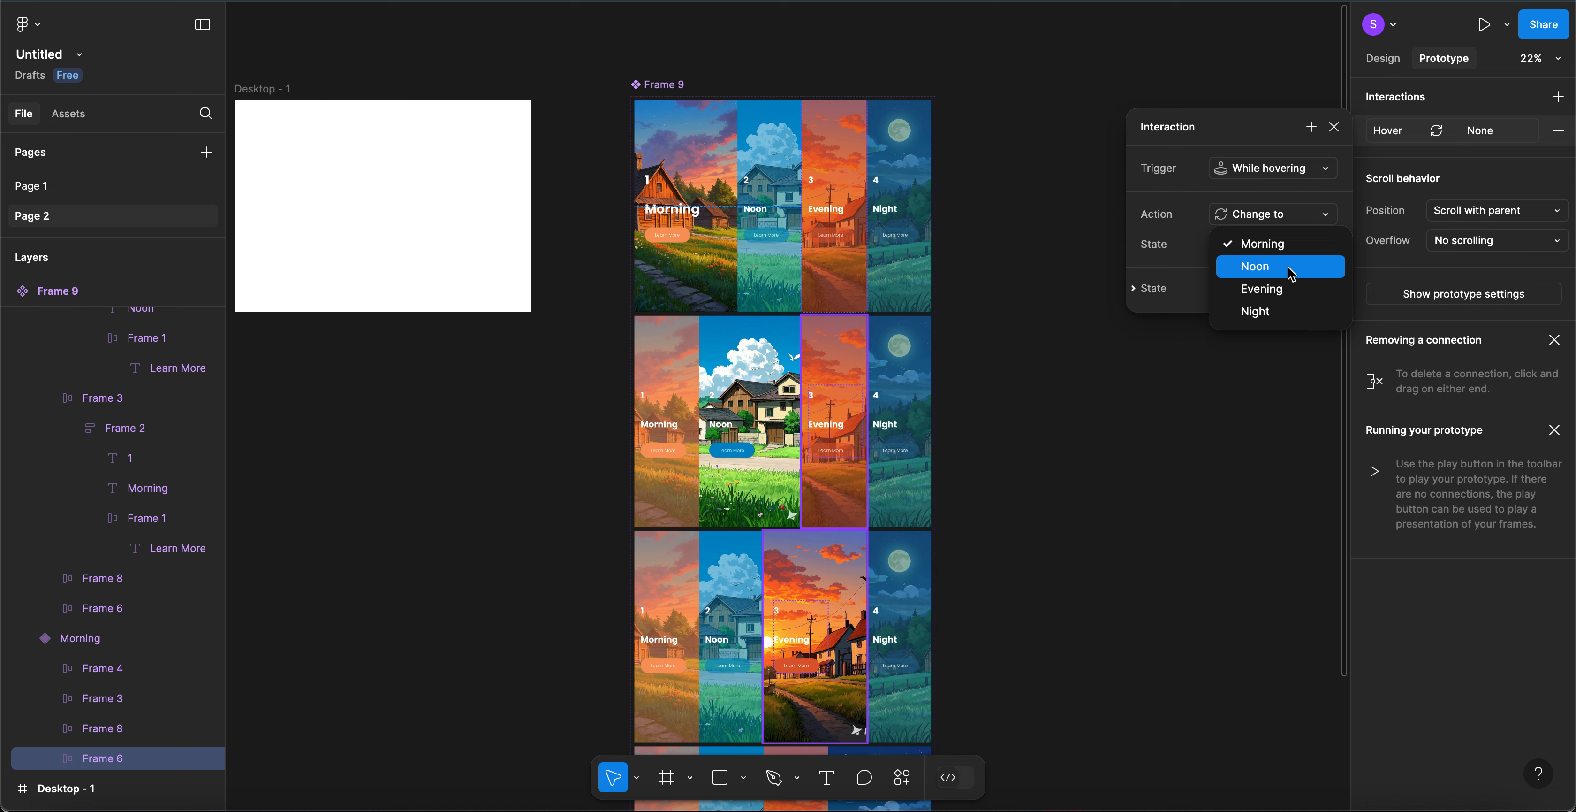
left_click(1283, 293)
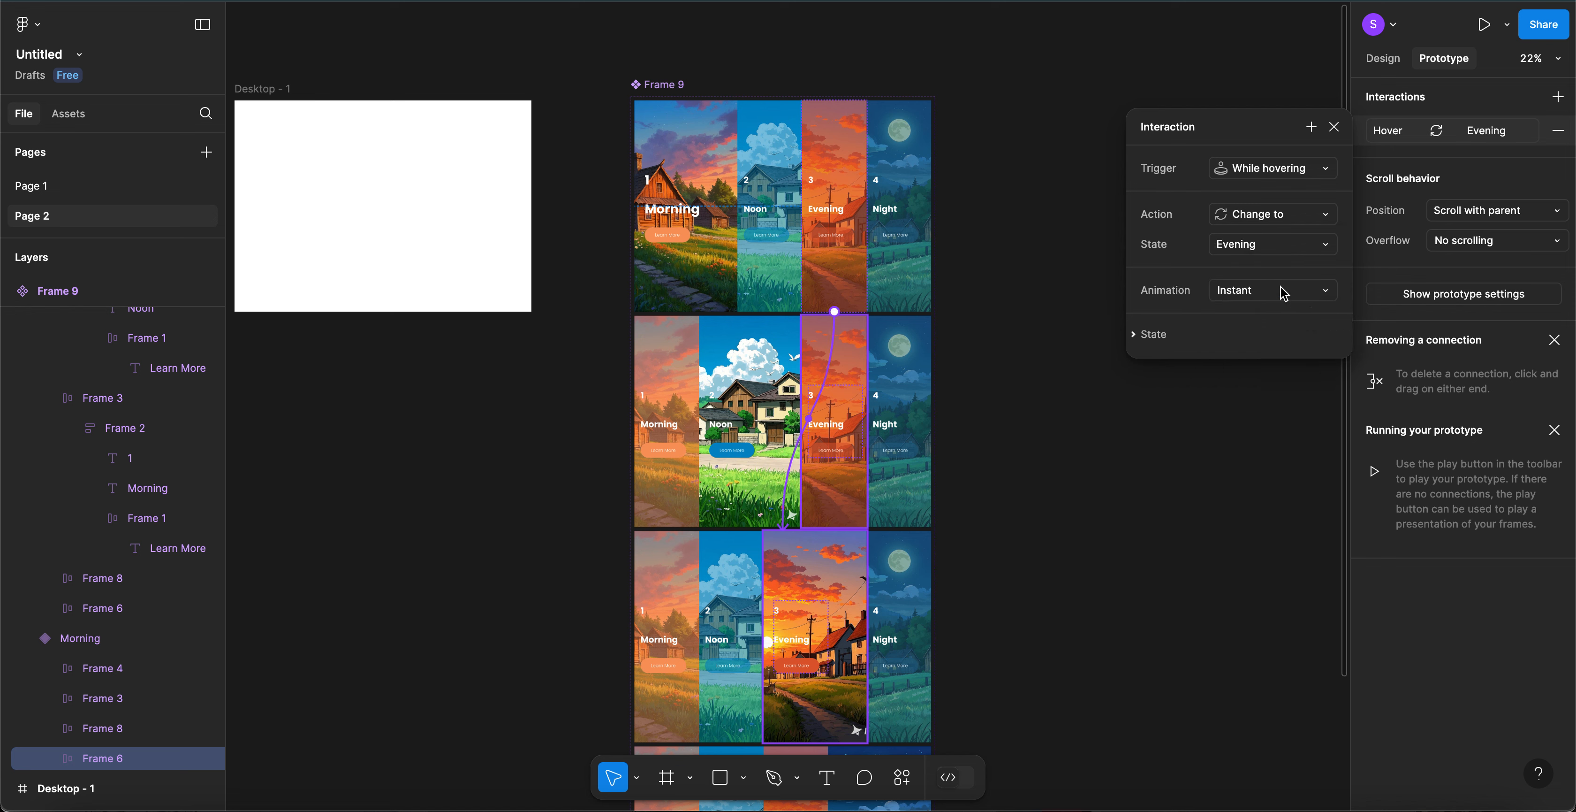
- Set the Evening transition to Smart animate with a Gentle curve over 500ms
left_click(1262, 291)
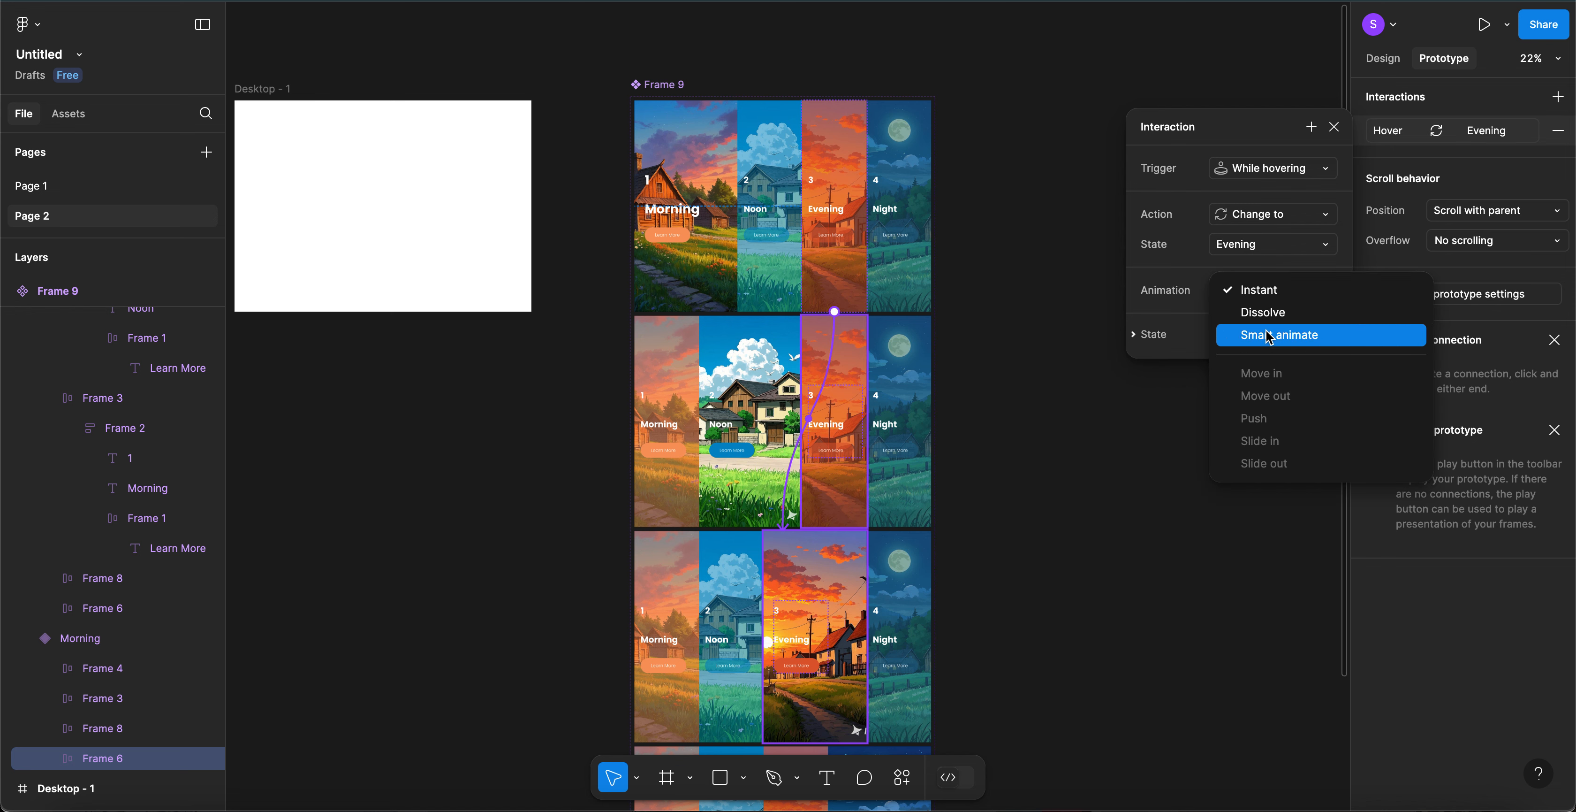
left_click(1268, 335)
left_click(1261, 324)
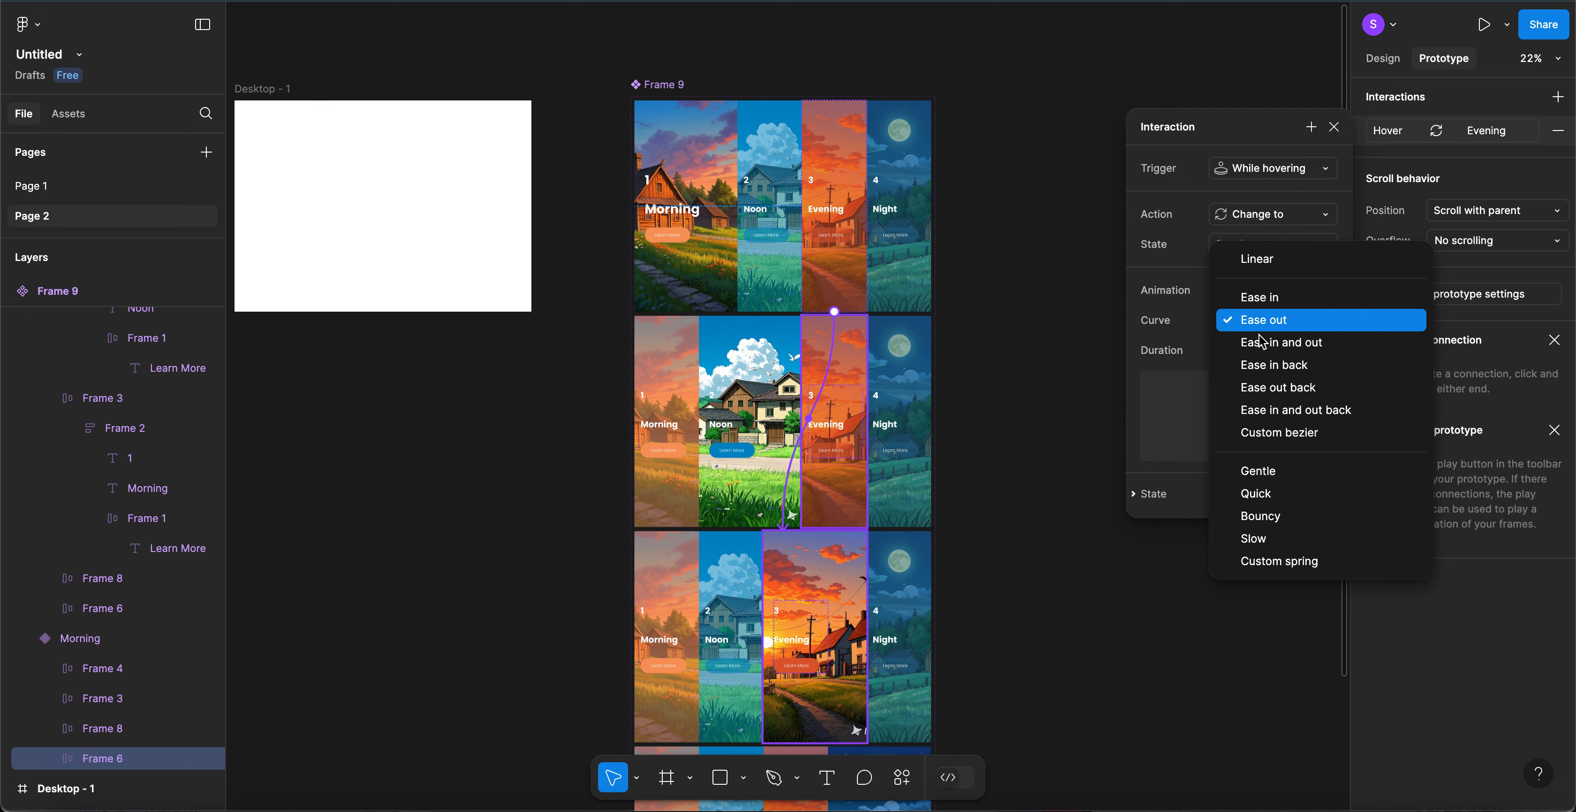
left_click(1267, 476)
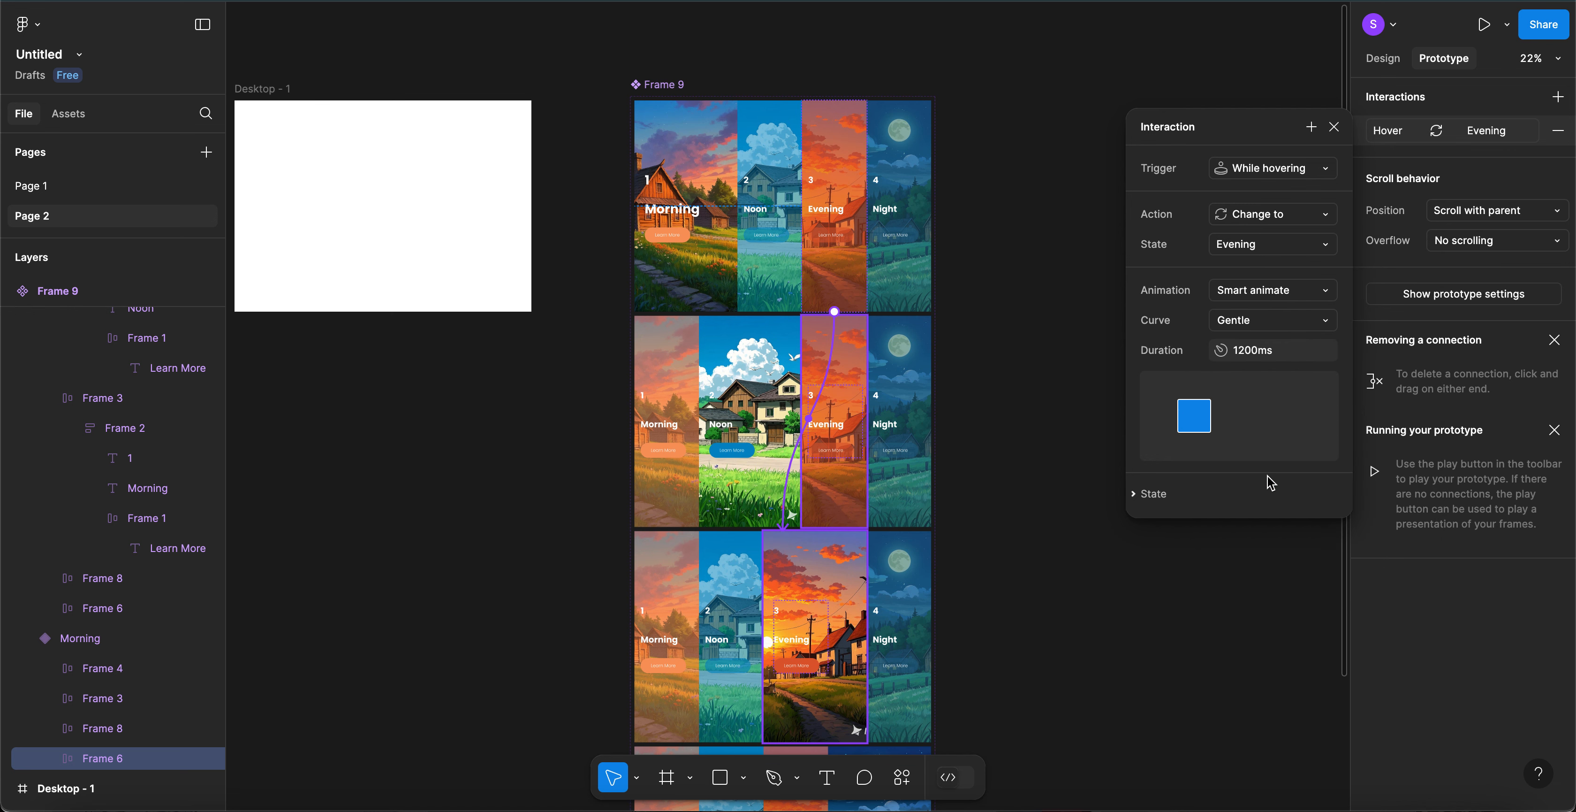
left_click(1248, 350)
left_click(1242, 350)
key("BackSpace")
type("5")
key("Return")
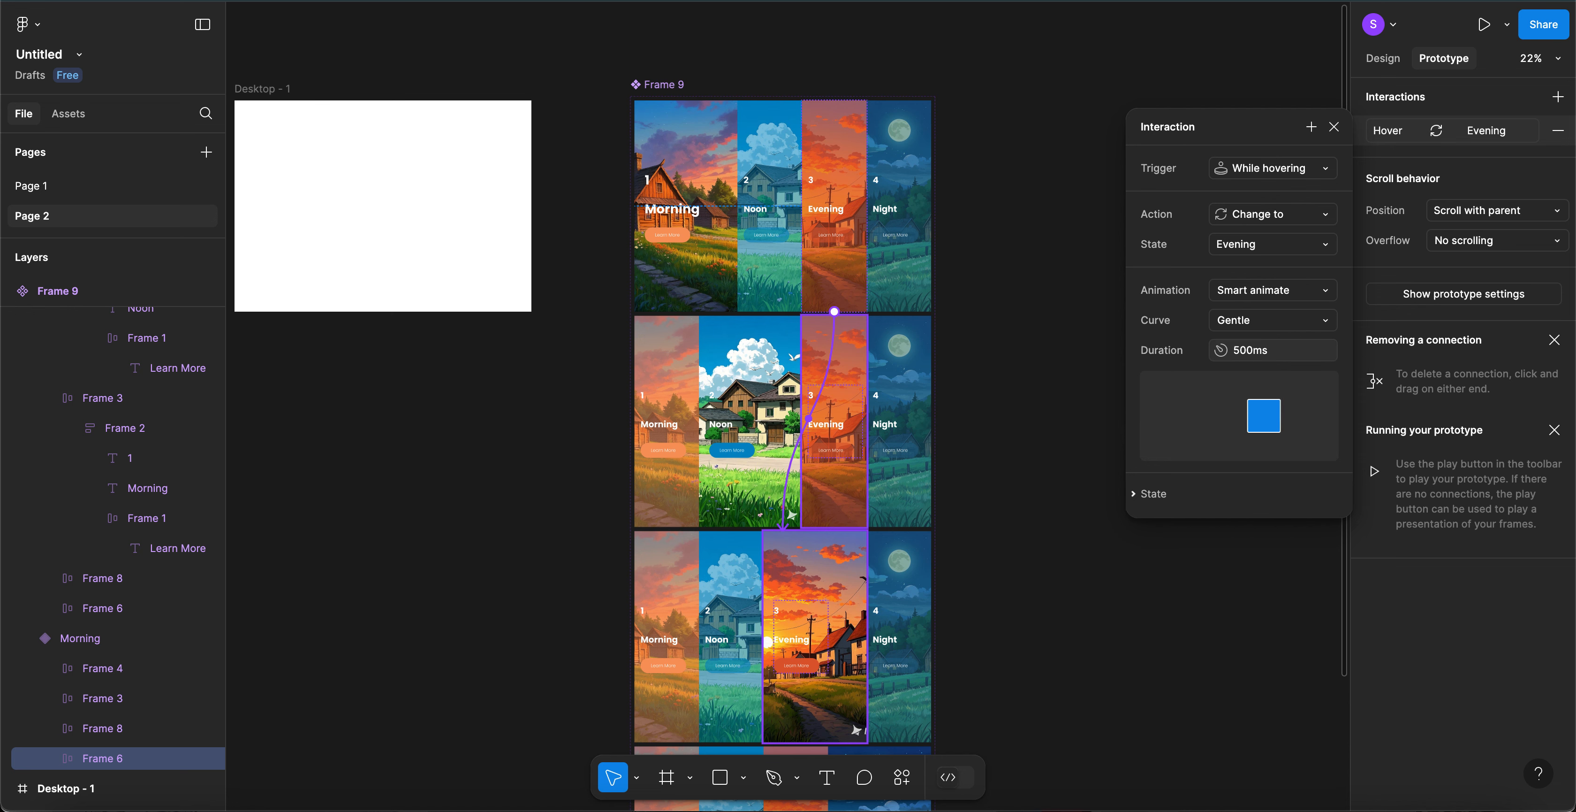
left_click(1004, 287)
scroll(1004, 287, "down", 3)
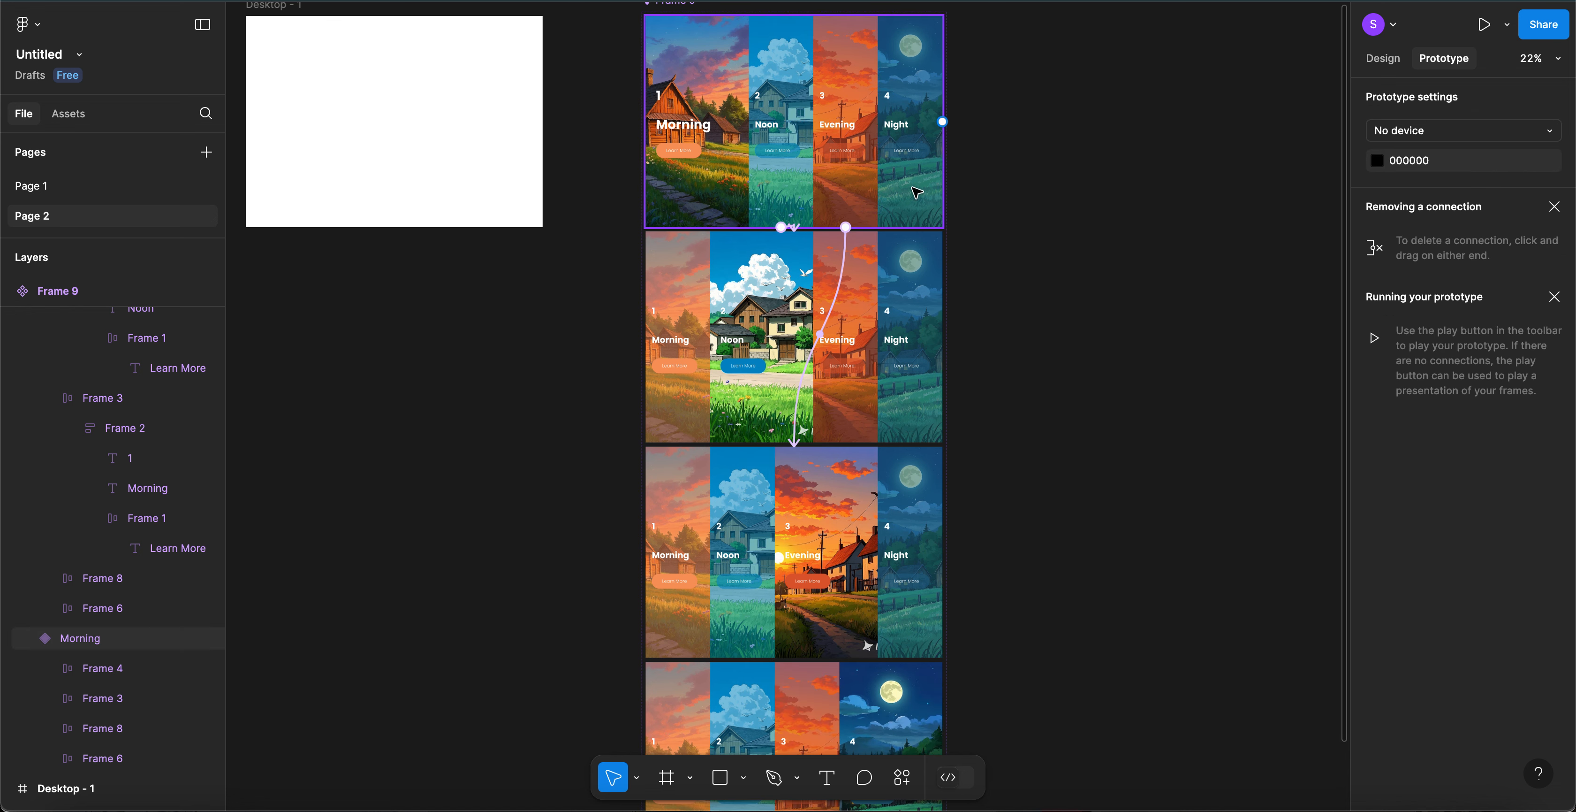
- Give the Night column a While hovering interaction changing to Night, then go to Page 1
left_click(916, 194)
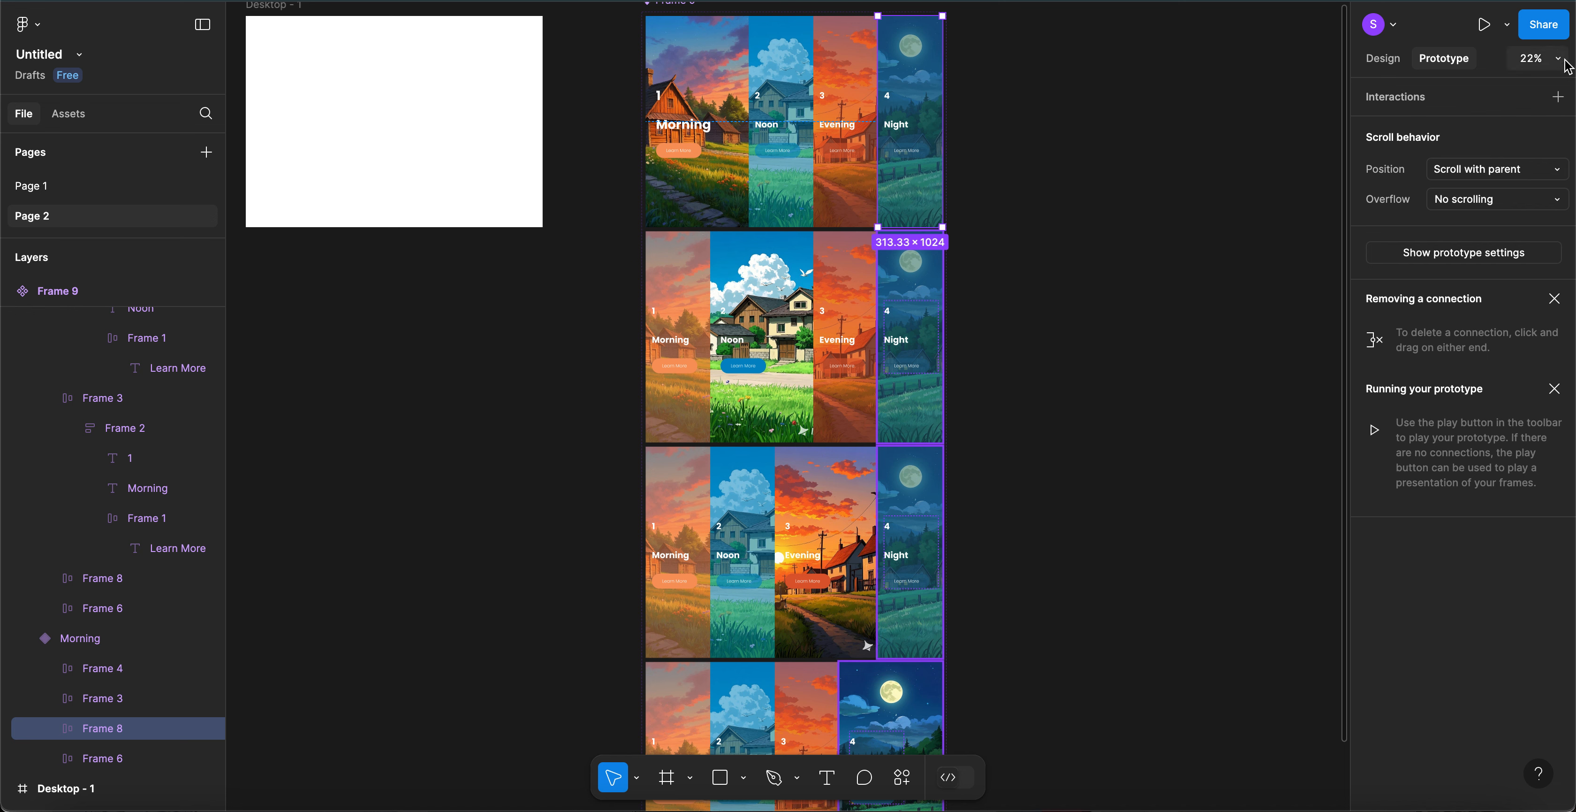
left_click(1559, 98)
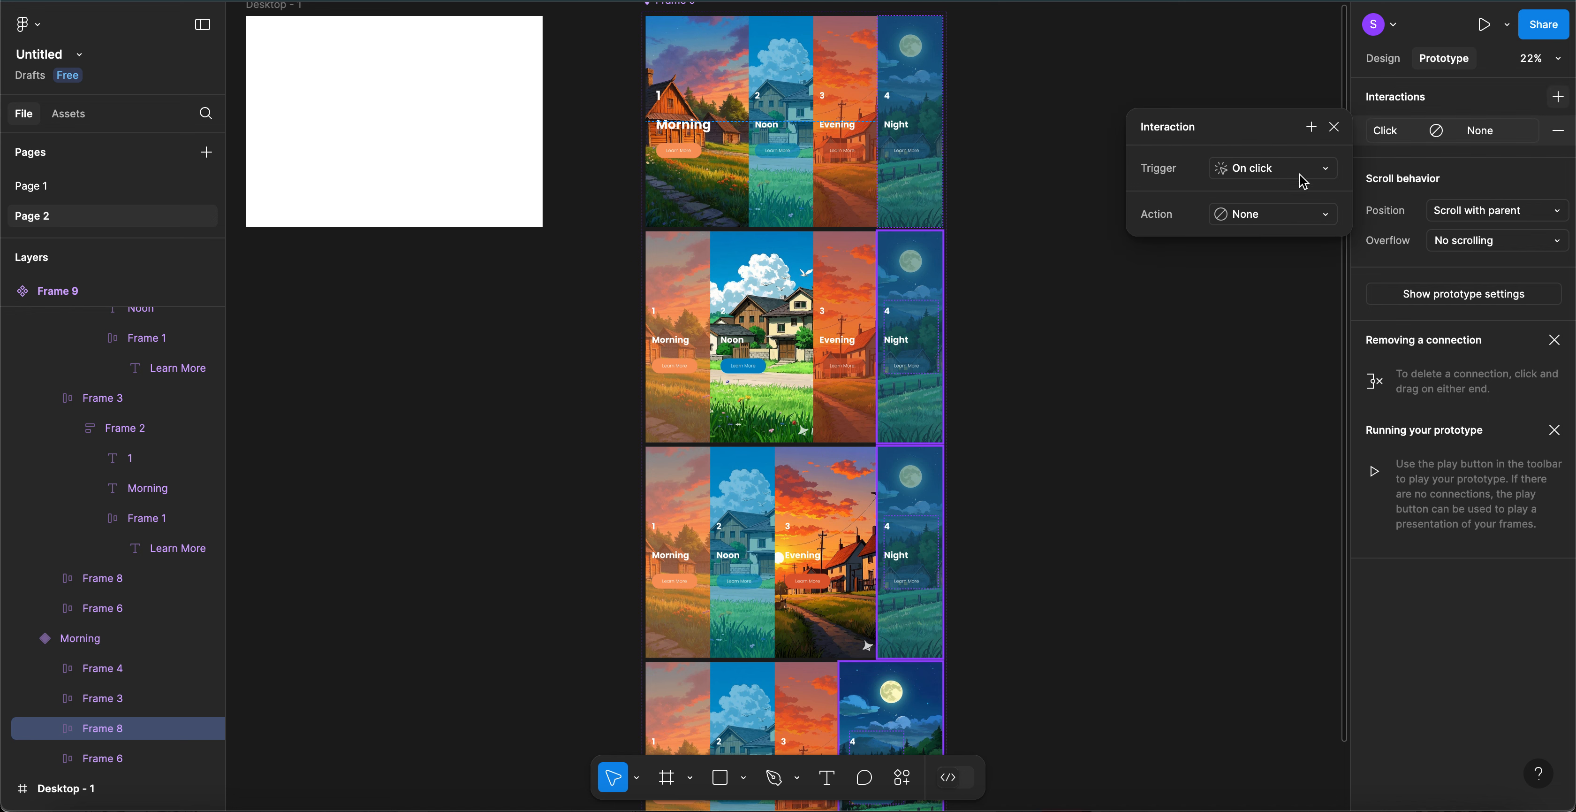
left_click(1274, 174)
left_click(1278, 213)
left_click(1282, 217)
left_click(1279, 282)
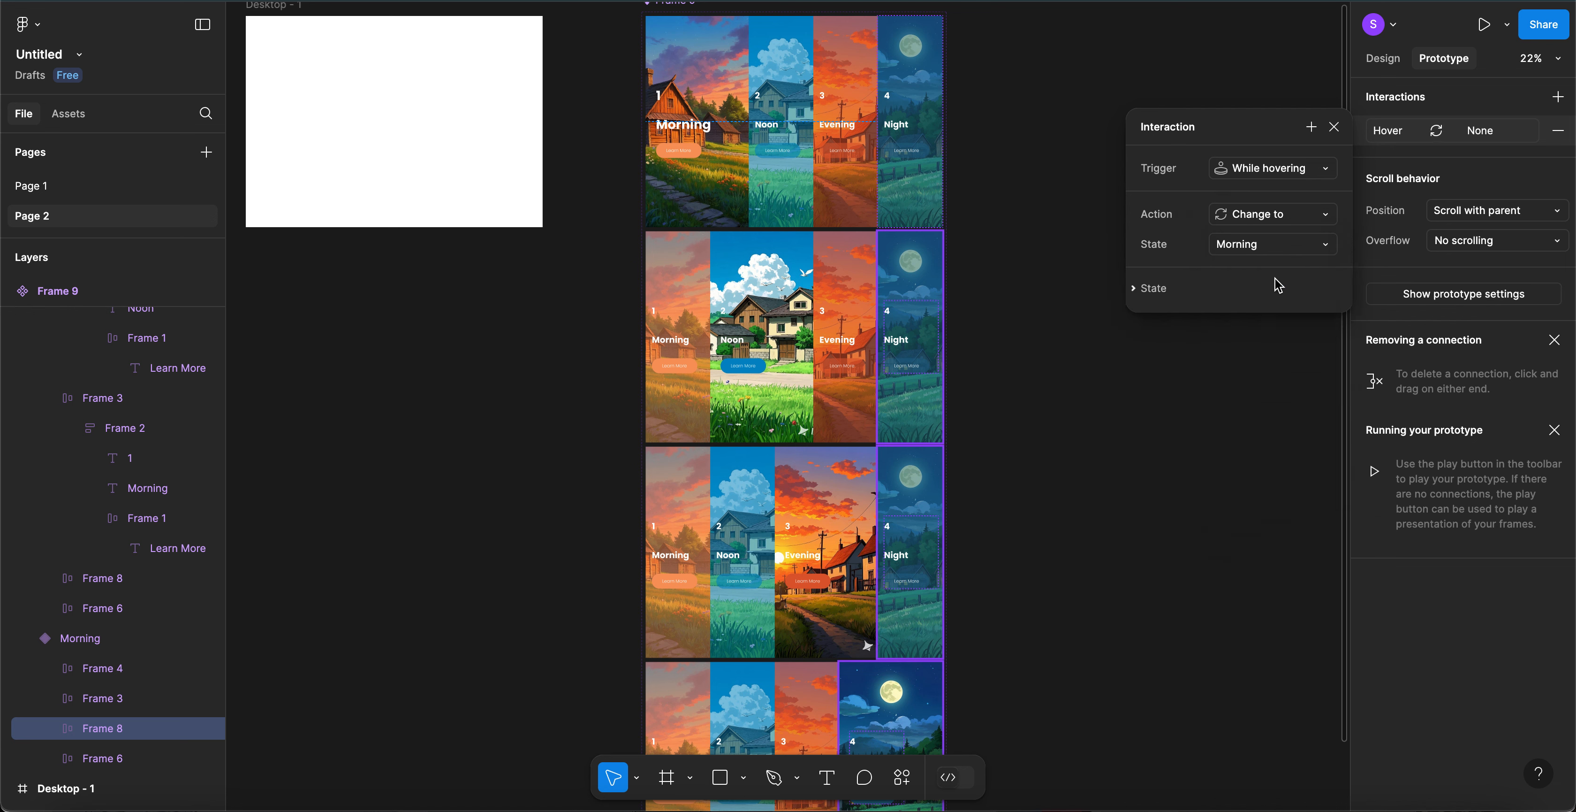
left_click(1257, 251)
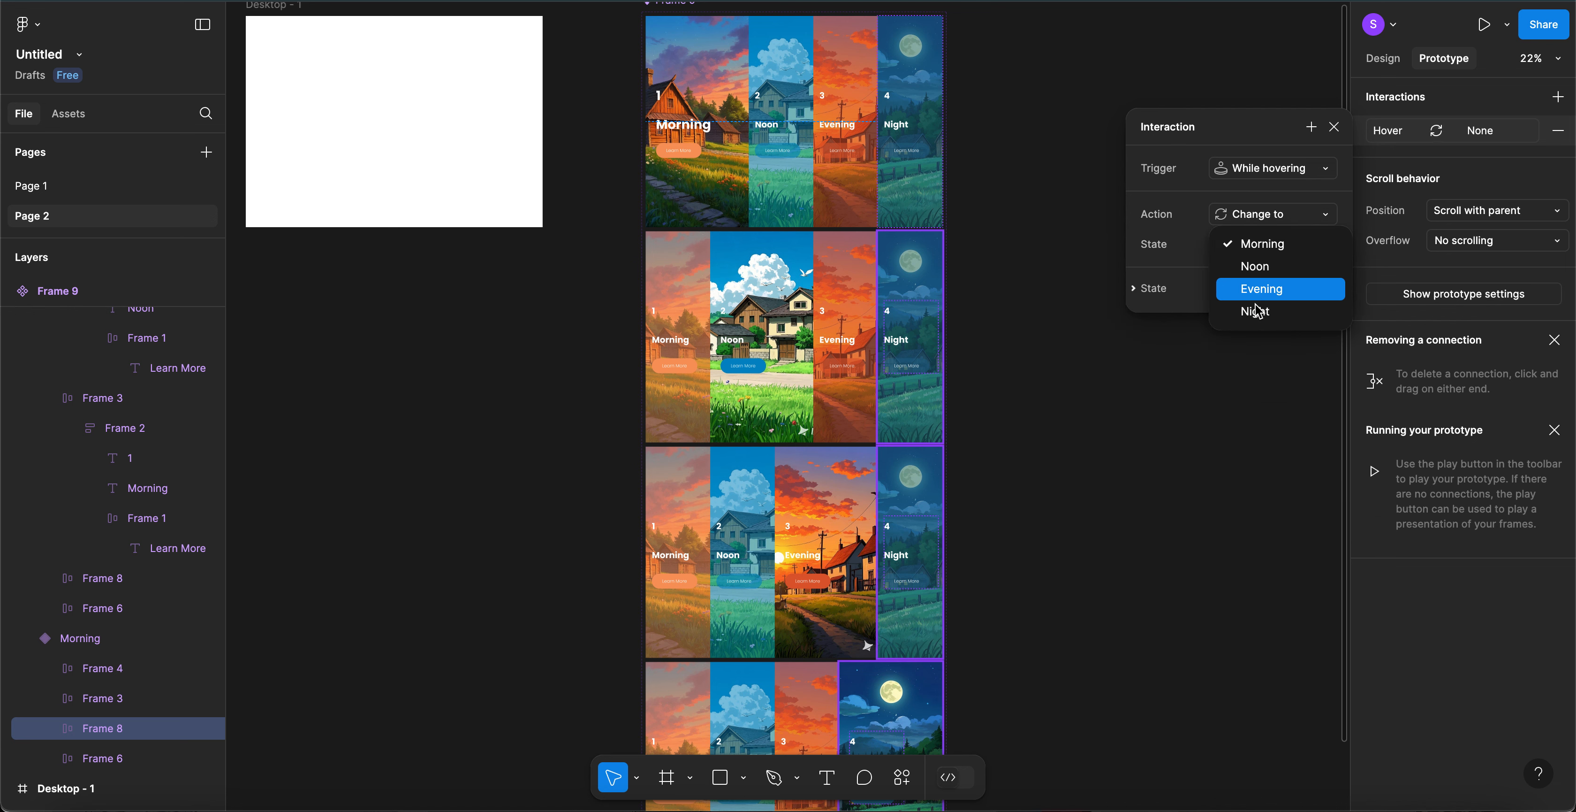
left_click(1259, 313)
scroll(999, 352, "down", 5)
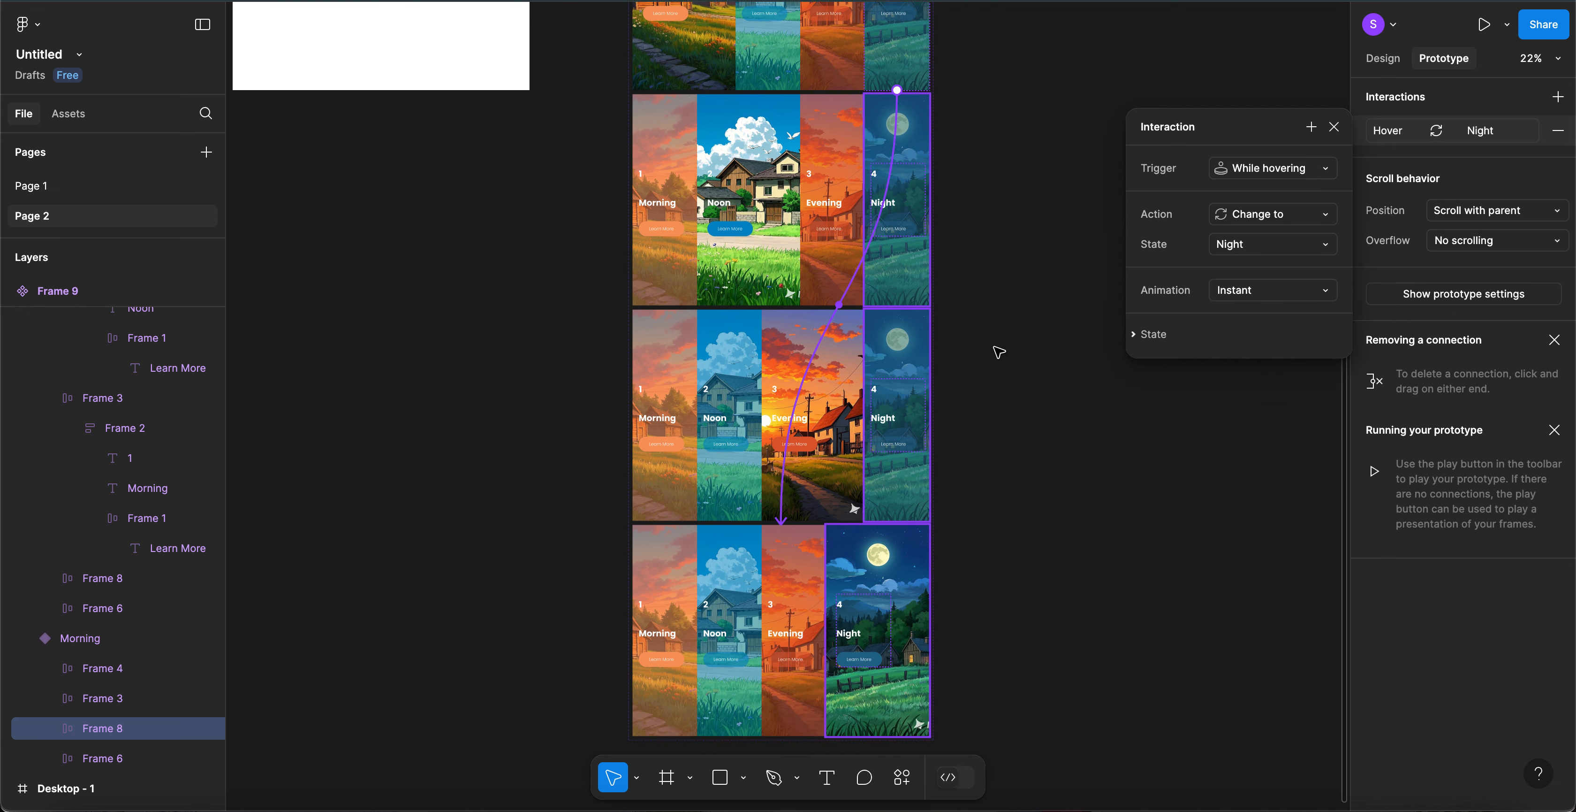
left_click(55, 188)
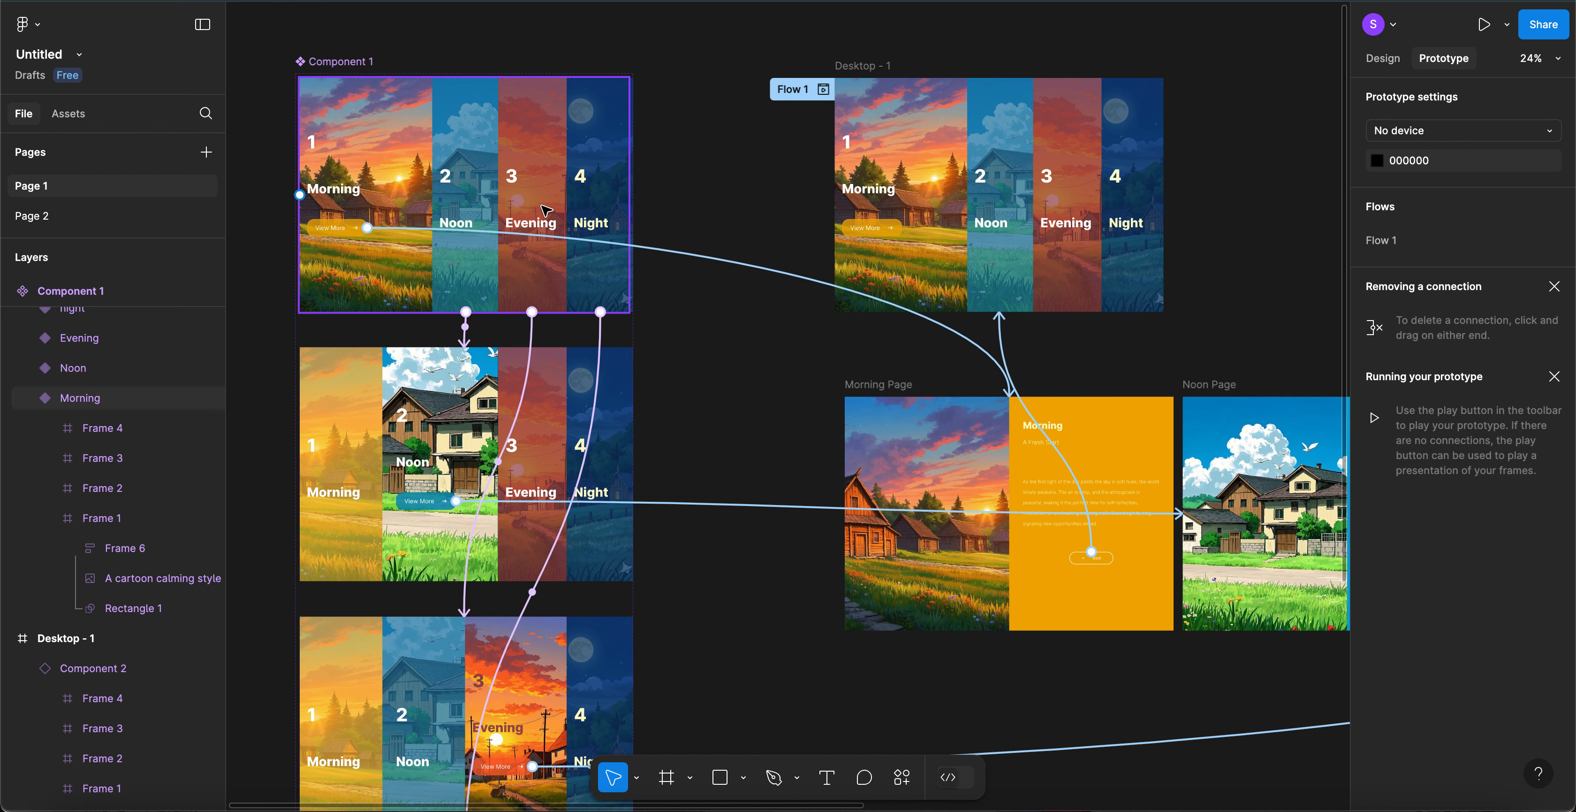
- Review Component 1's prototype connections on Page 1, then return to Page 2
scroll(520, 268, "down", 5)
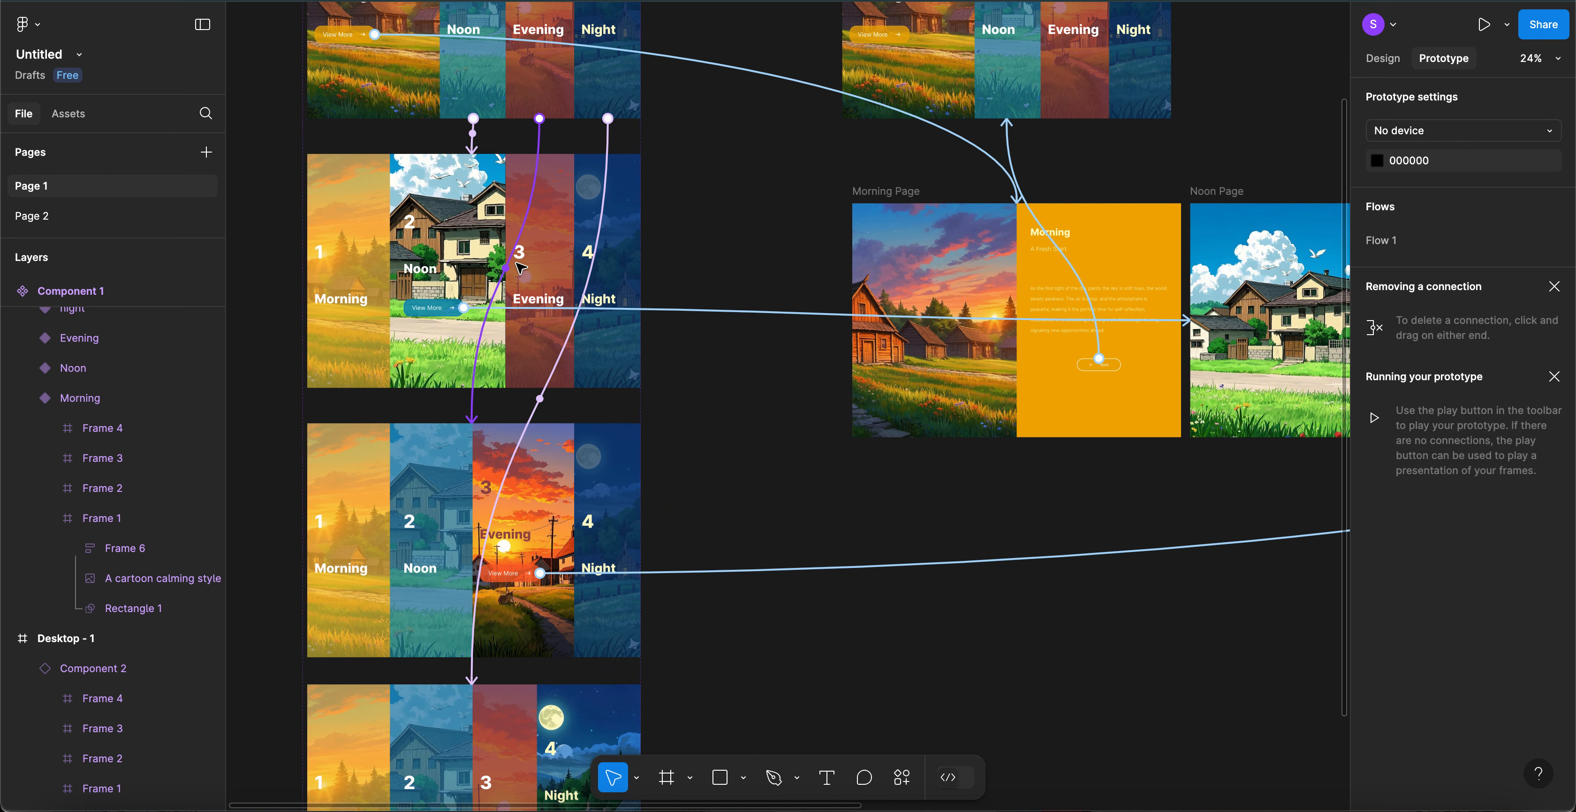
scroll(477, 404, "down", 2)
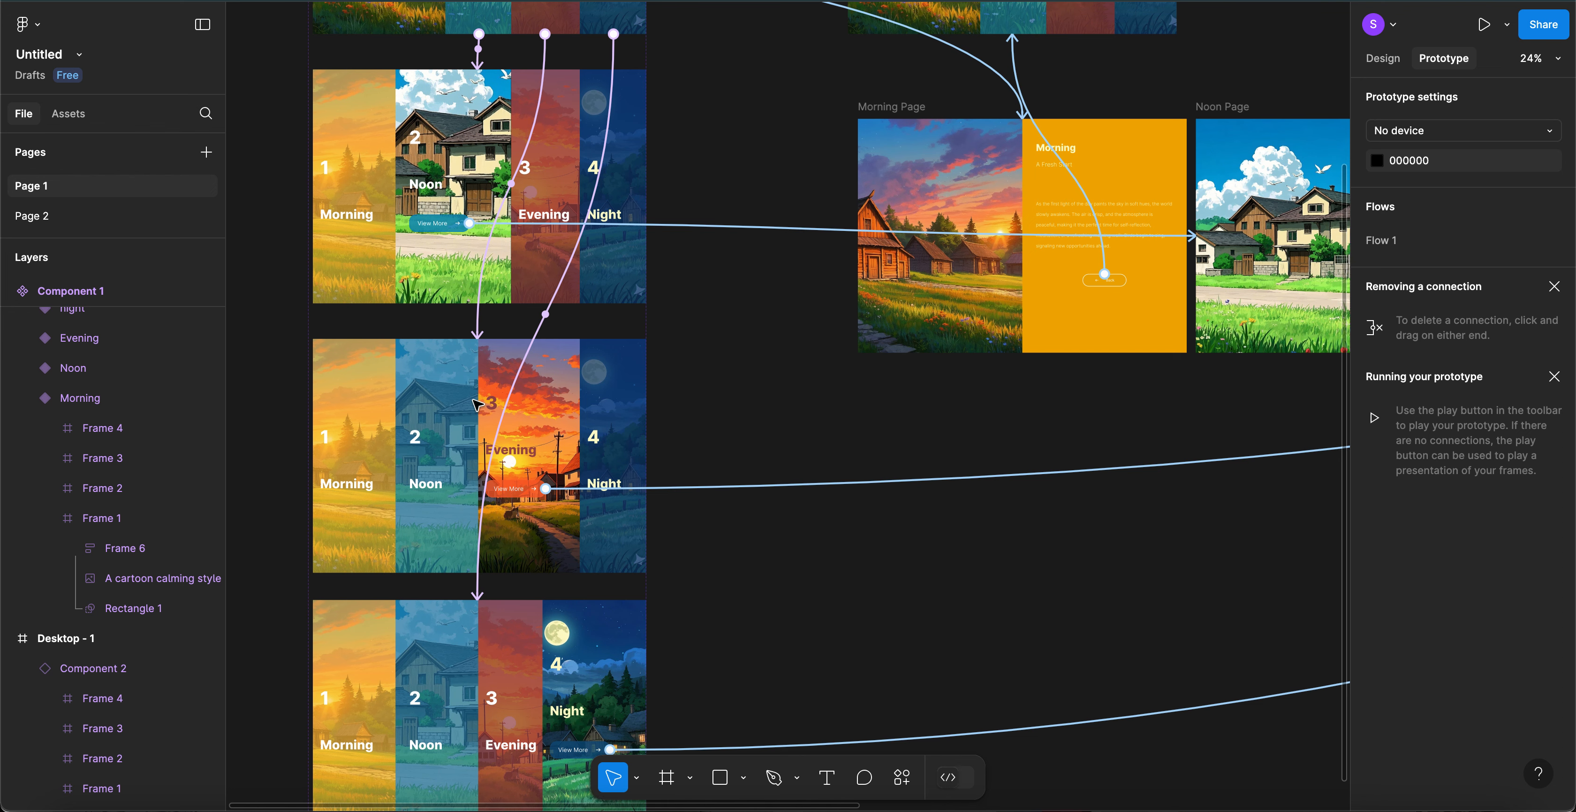
scroll(477, 404, "down", 6)
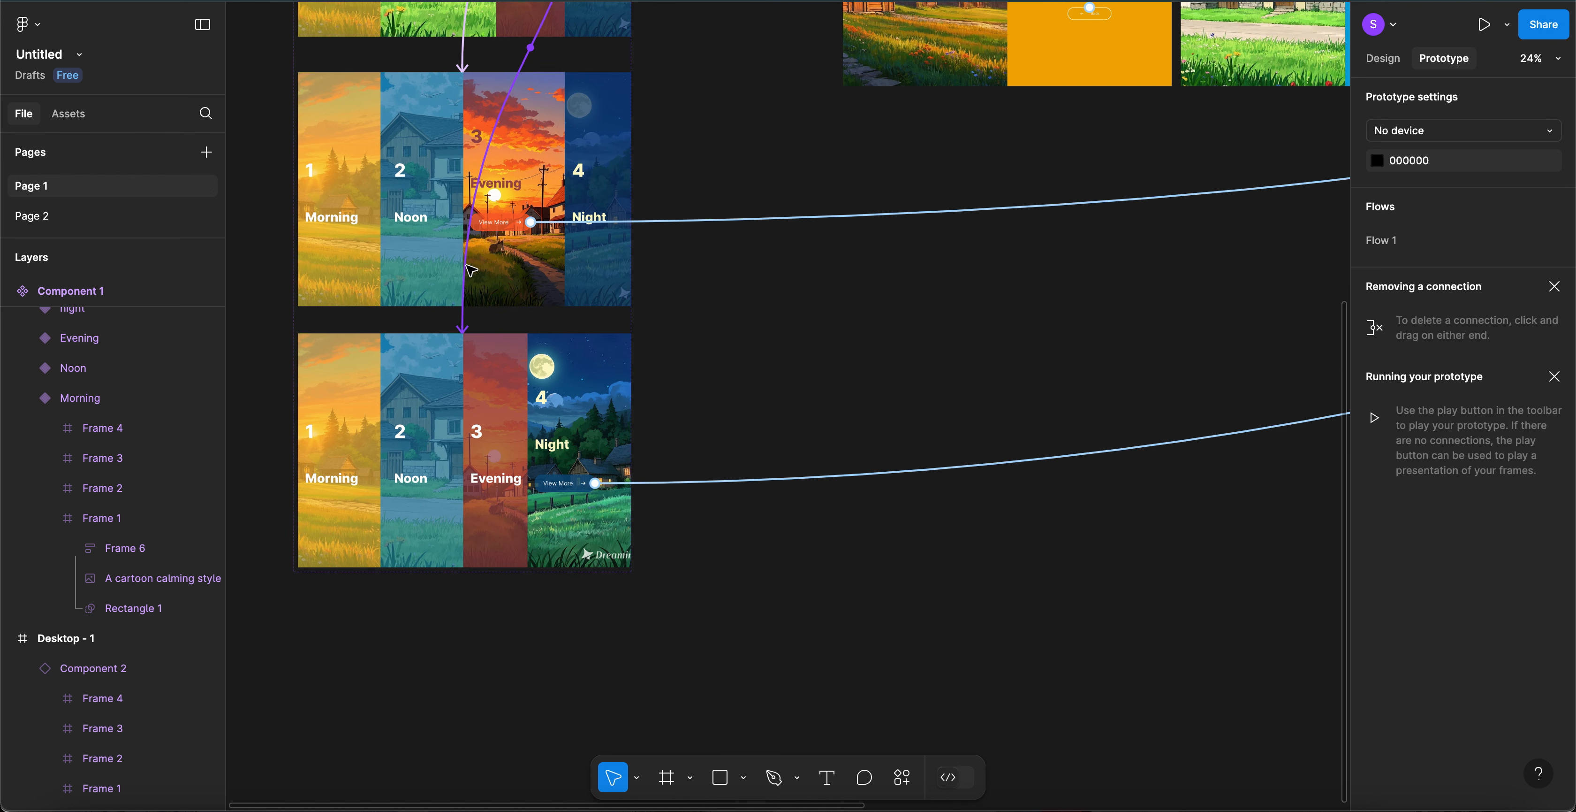
scroll(471, 269, "up", 10)
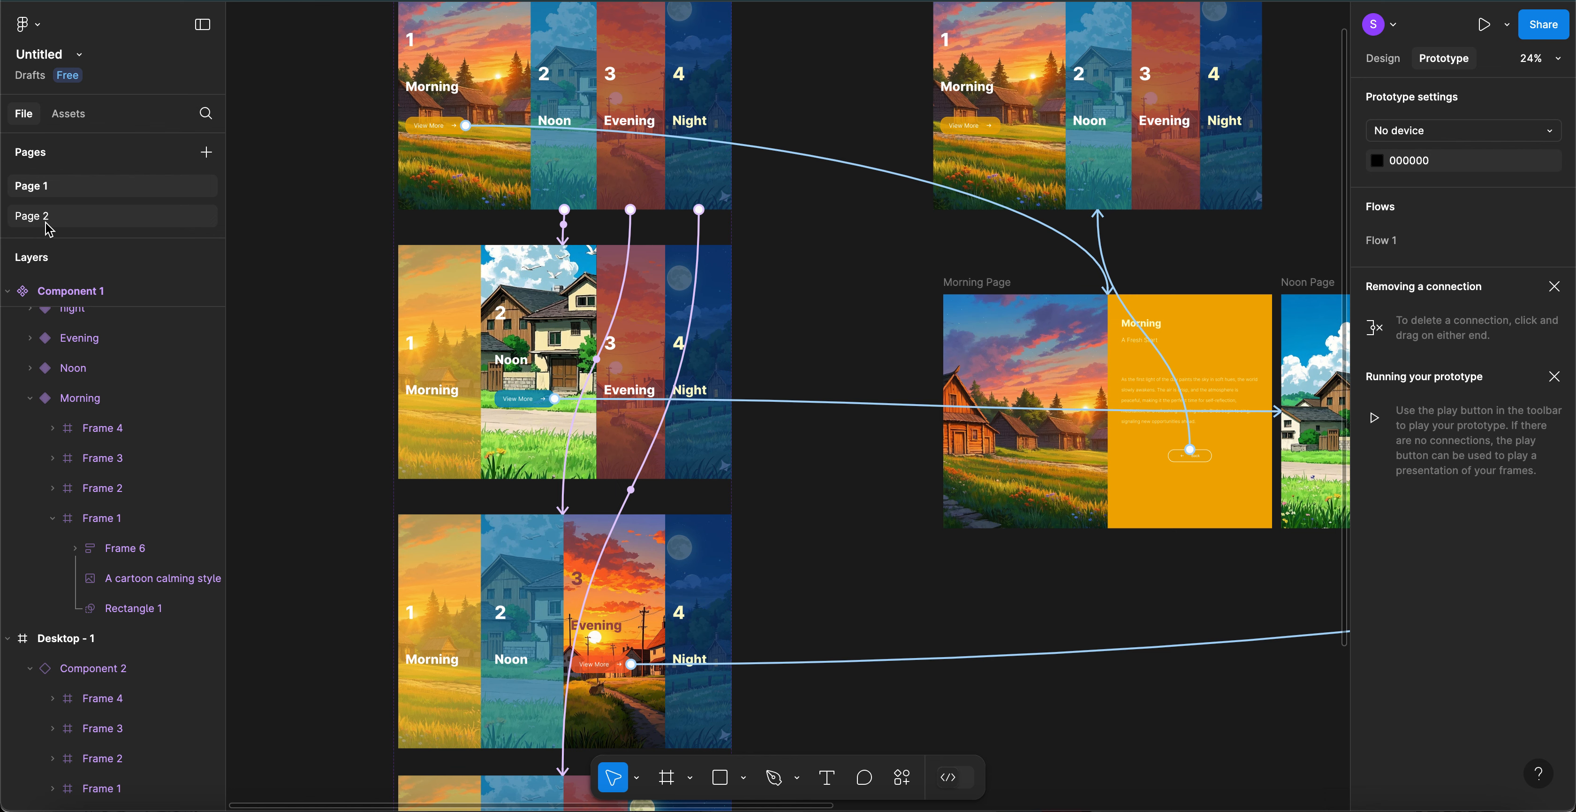
left_click(46, 225)
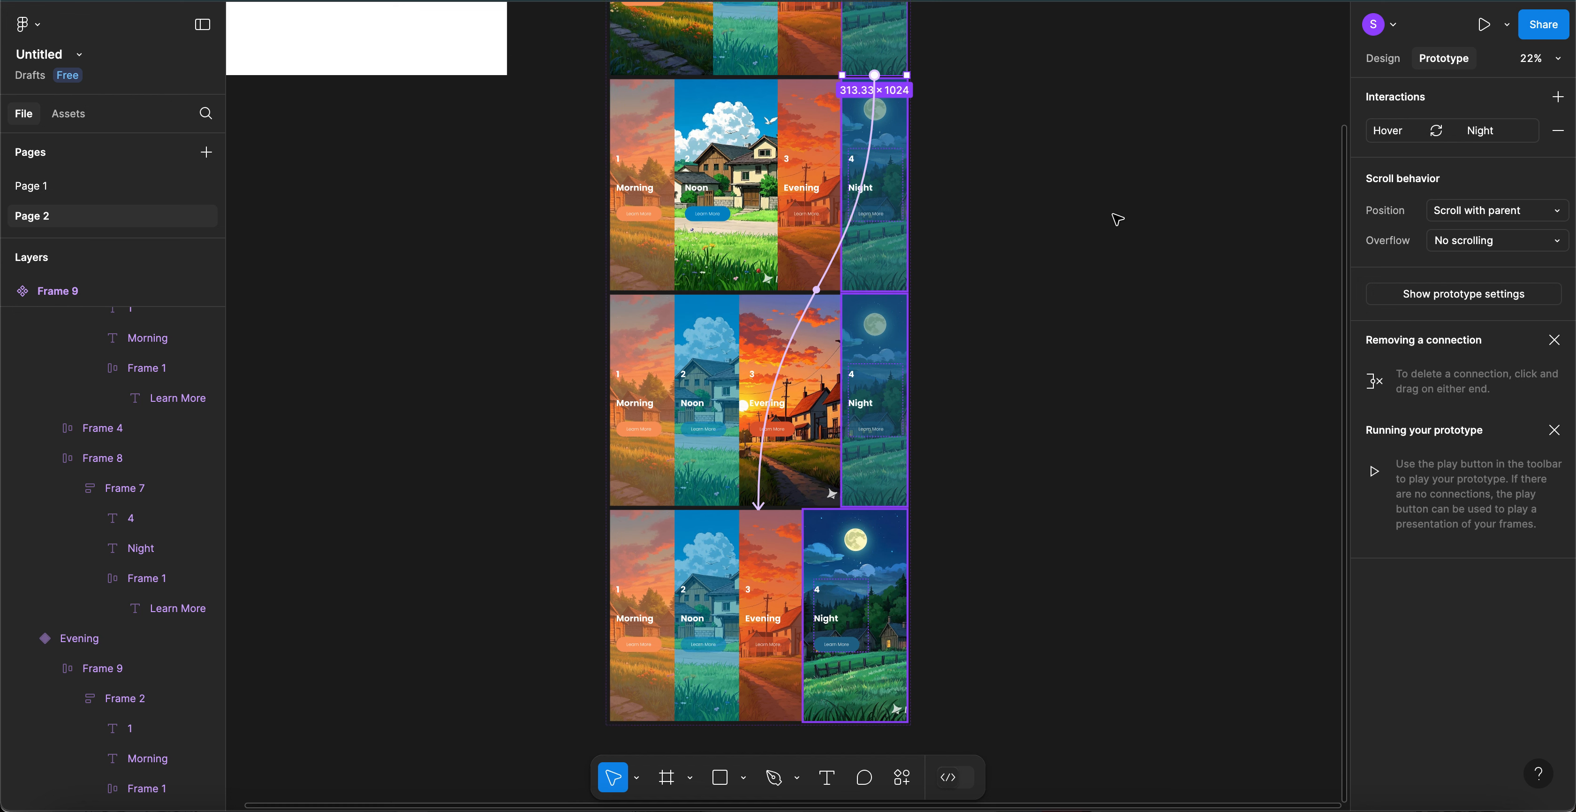
- Clear the selection and bring the empty Desktop - 1 frame into view beside Frame 9
scroll(1118, 219, "up", 5)
scroll(1118, 219, "right", 3)
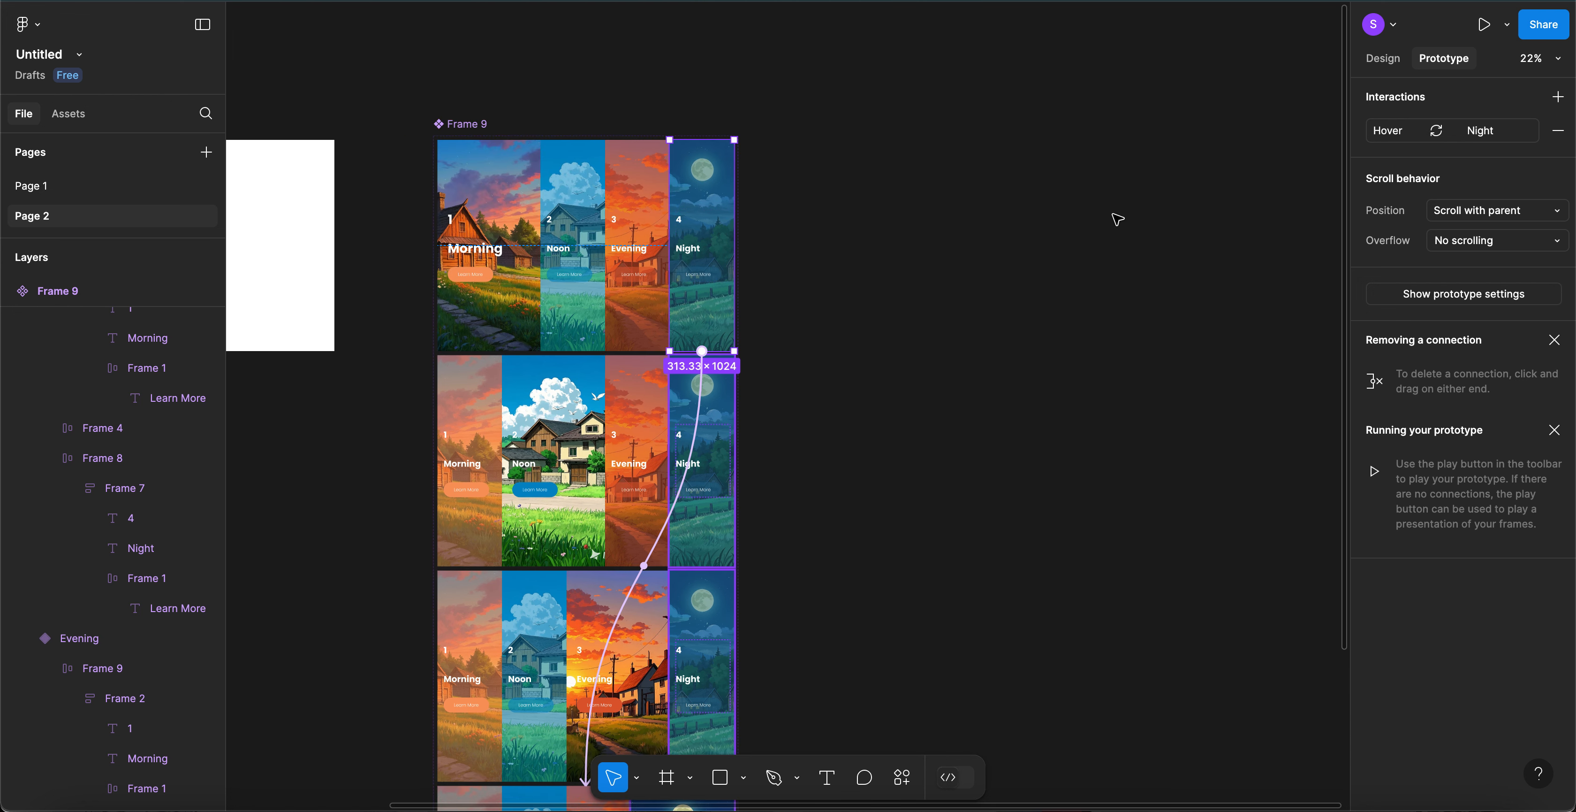
left_click(1118, 219)
scroll(1118, 219, "left", 6)
scroll(1118, 219, "up", 2)
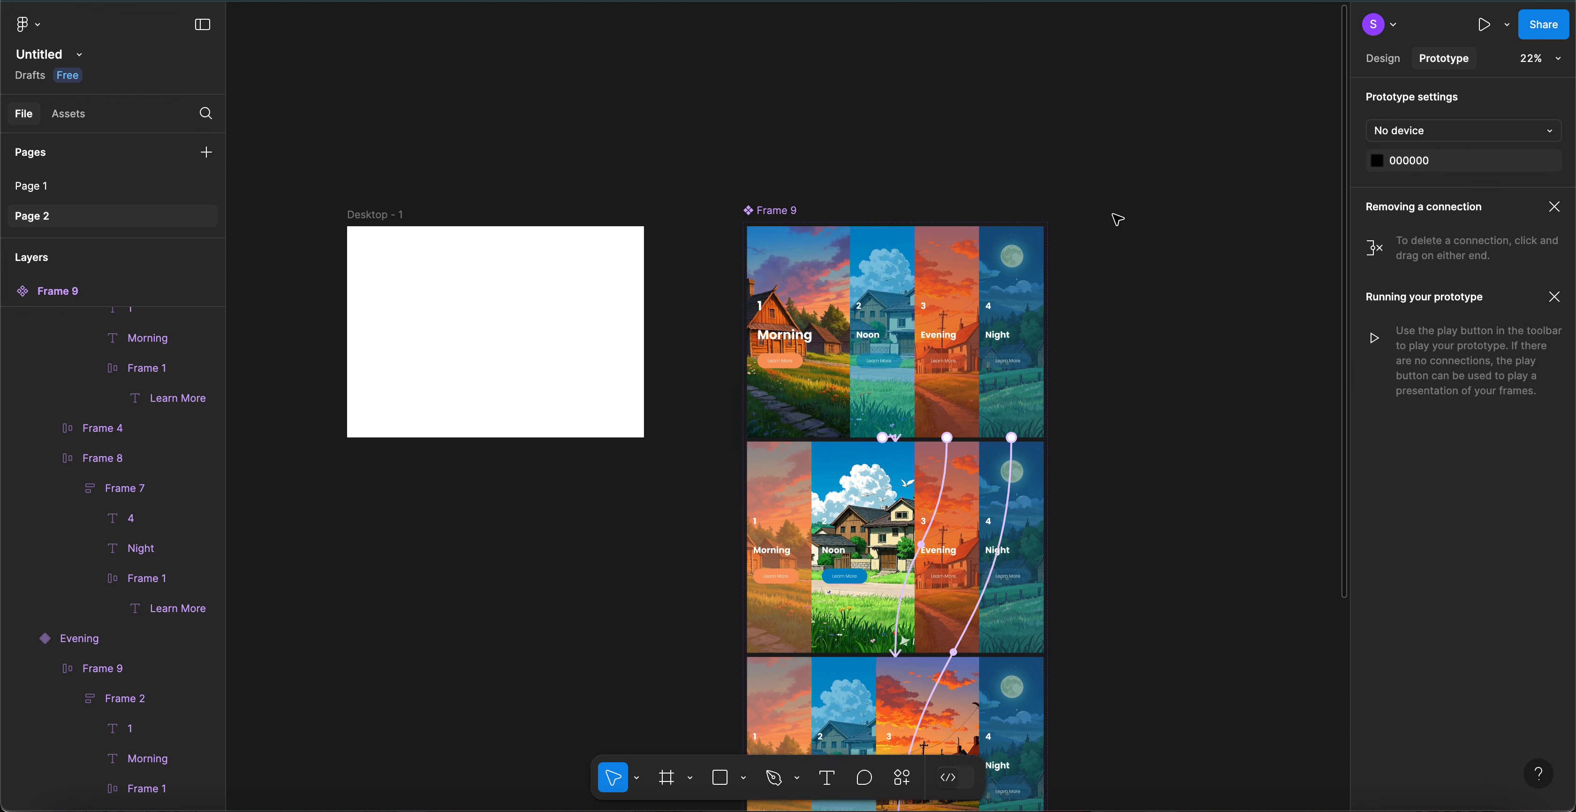
scroll(1118, 219, "down", 1)
scroll(1117, 219, "left", 1)
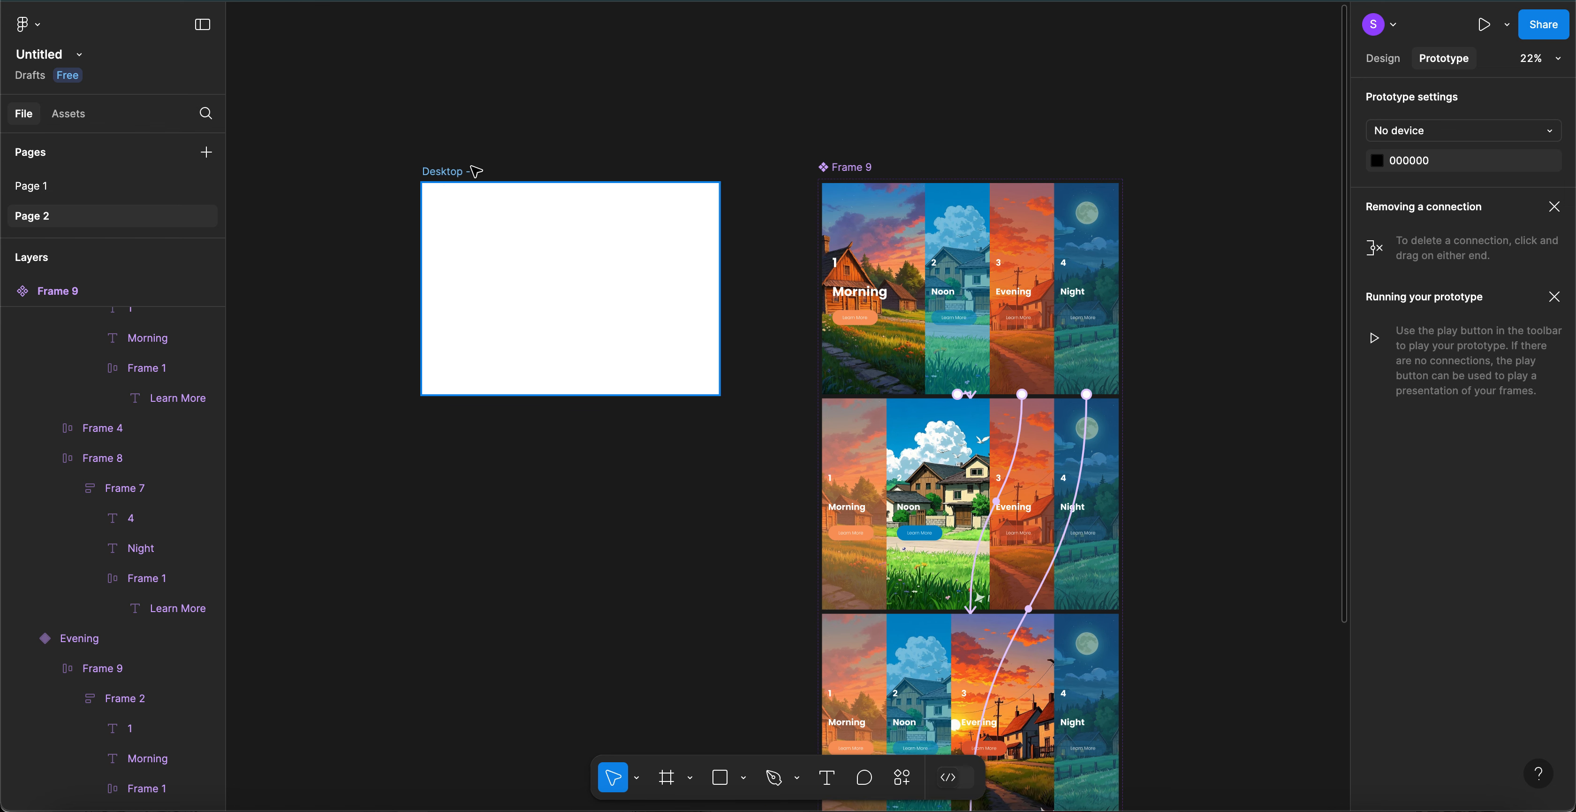
scroll(476, 171, "up", 1)
scroll(476, 172, "up", 3)
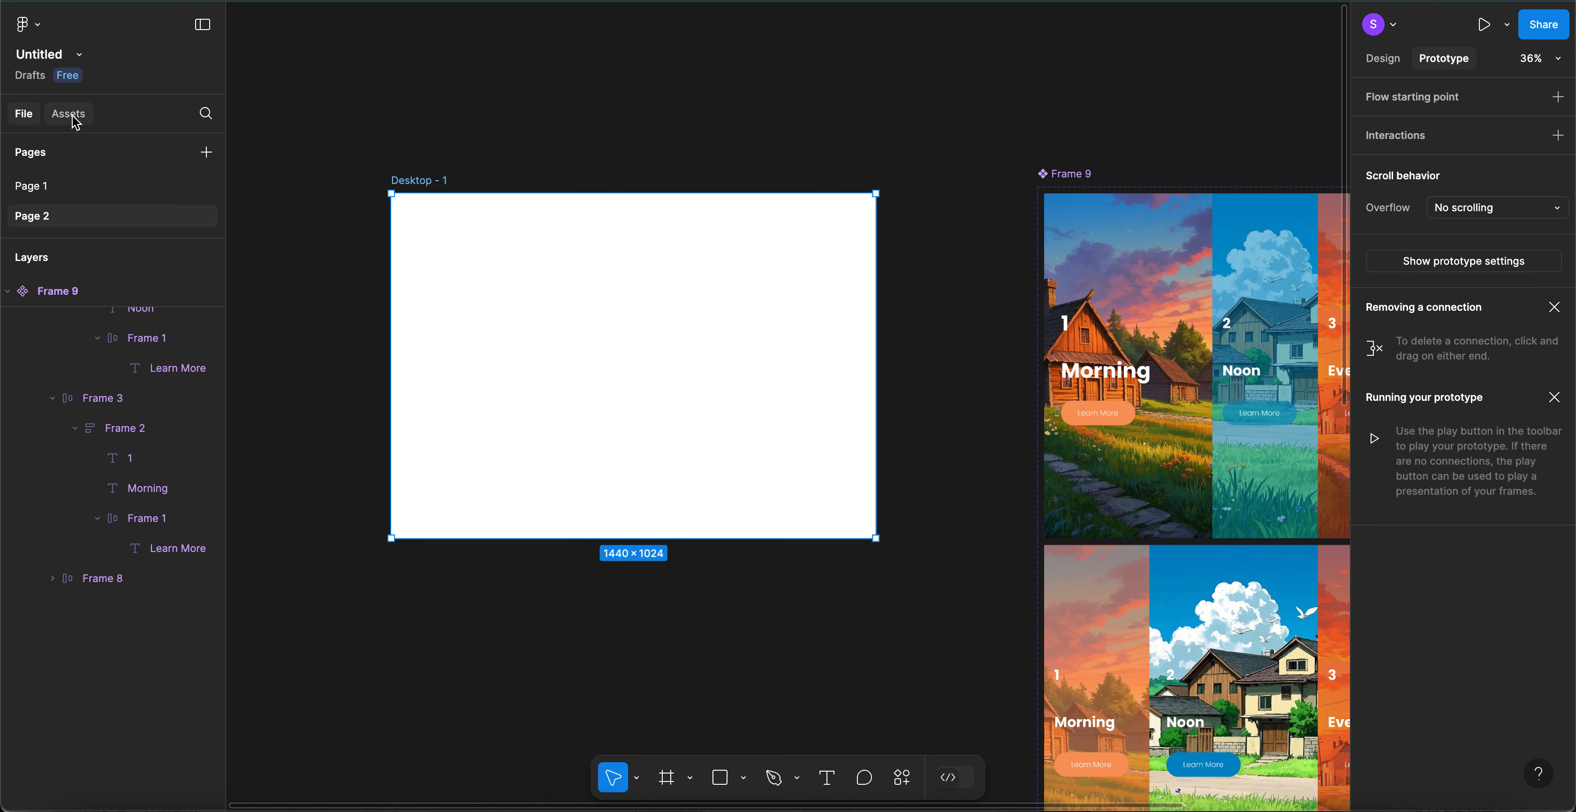
- Insert an instance of Frame 9 from Assets > Created in this file > Page 2
left_click(75, 123)
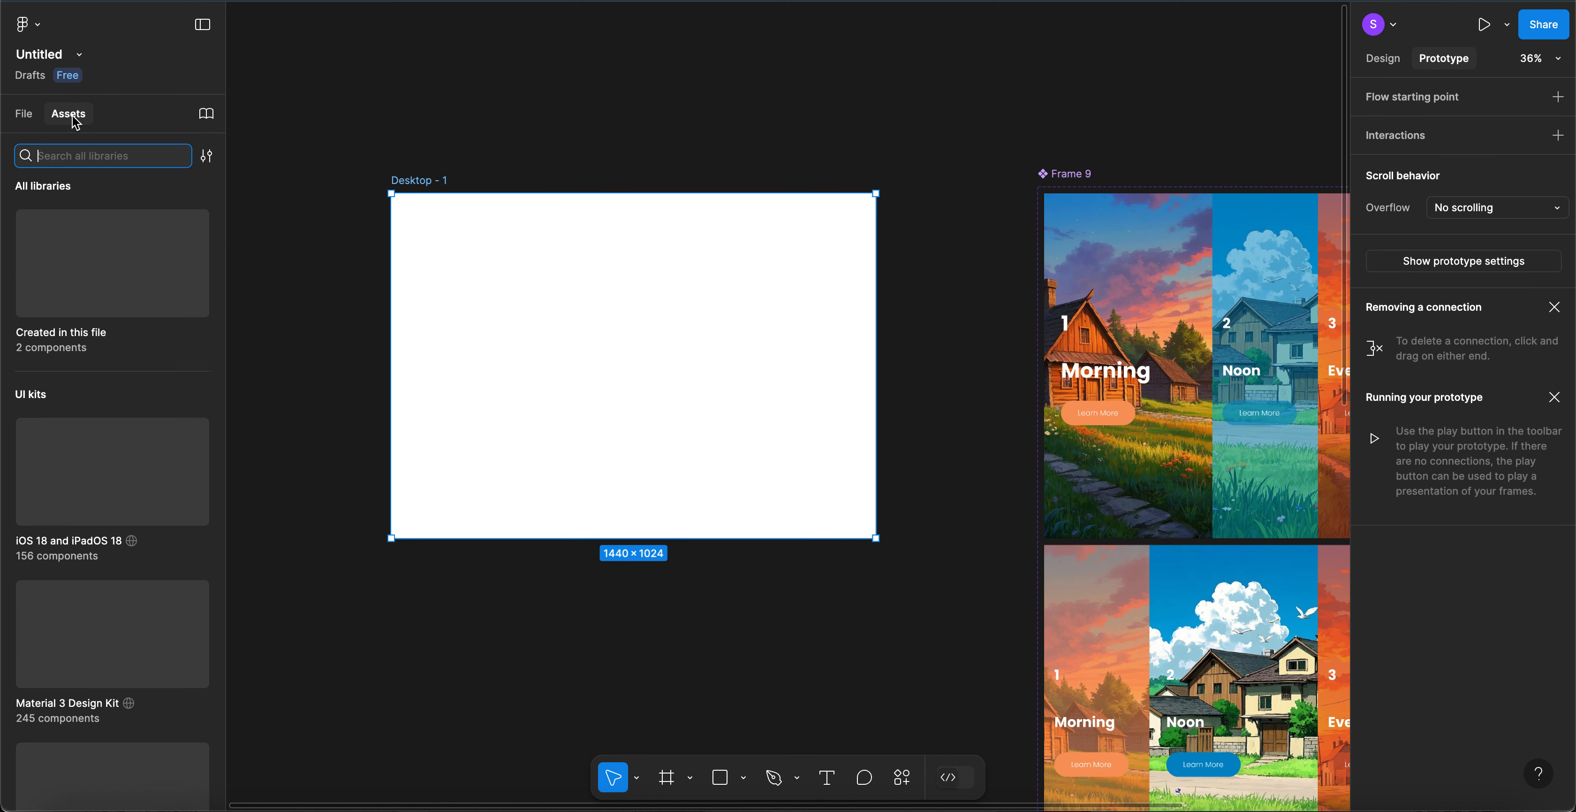
left_click(107, 296)
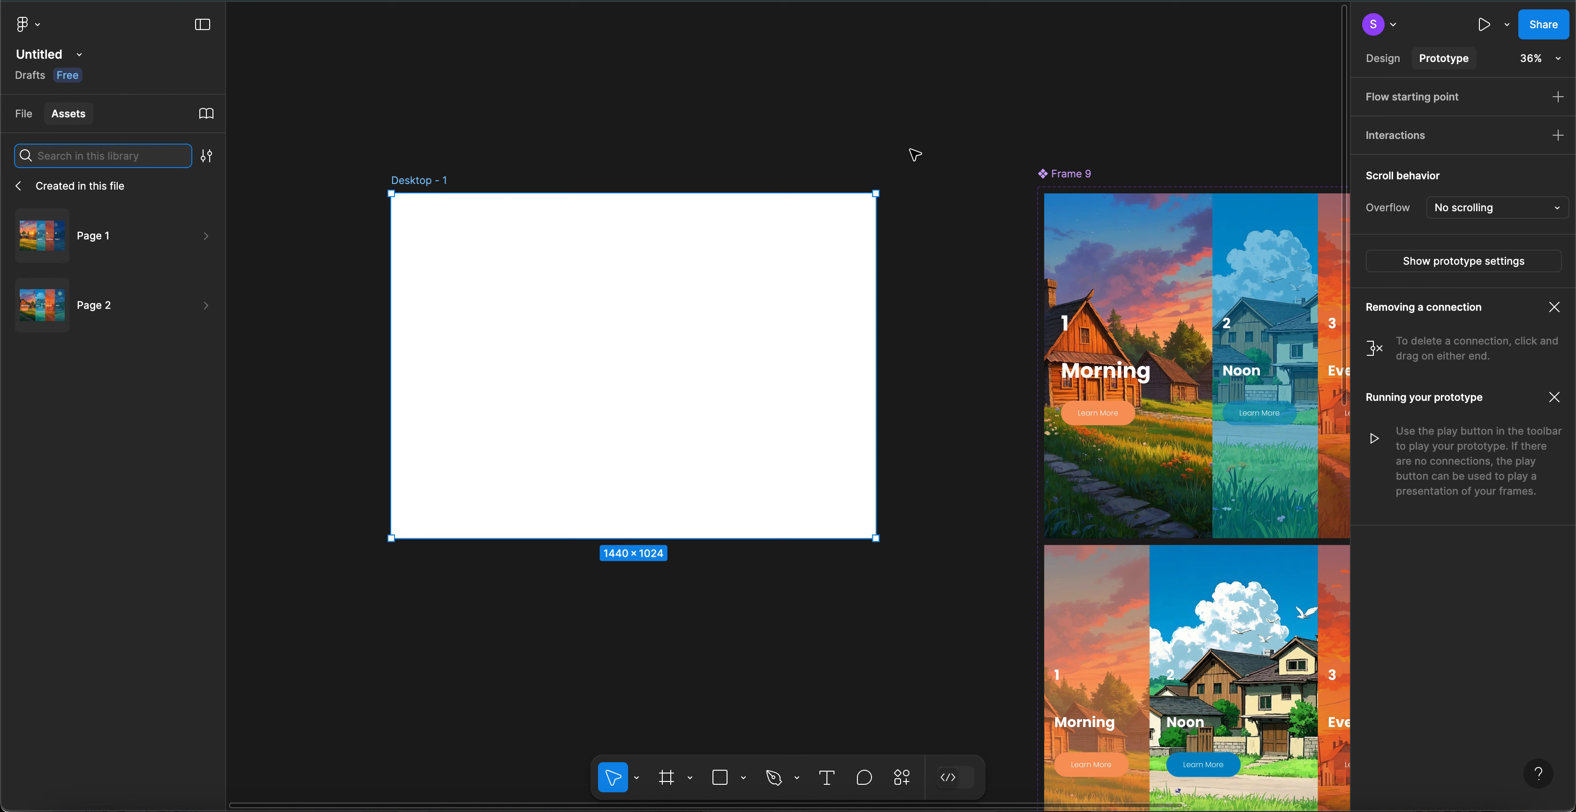
left_click(128, 305)
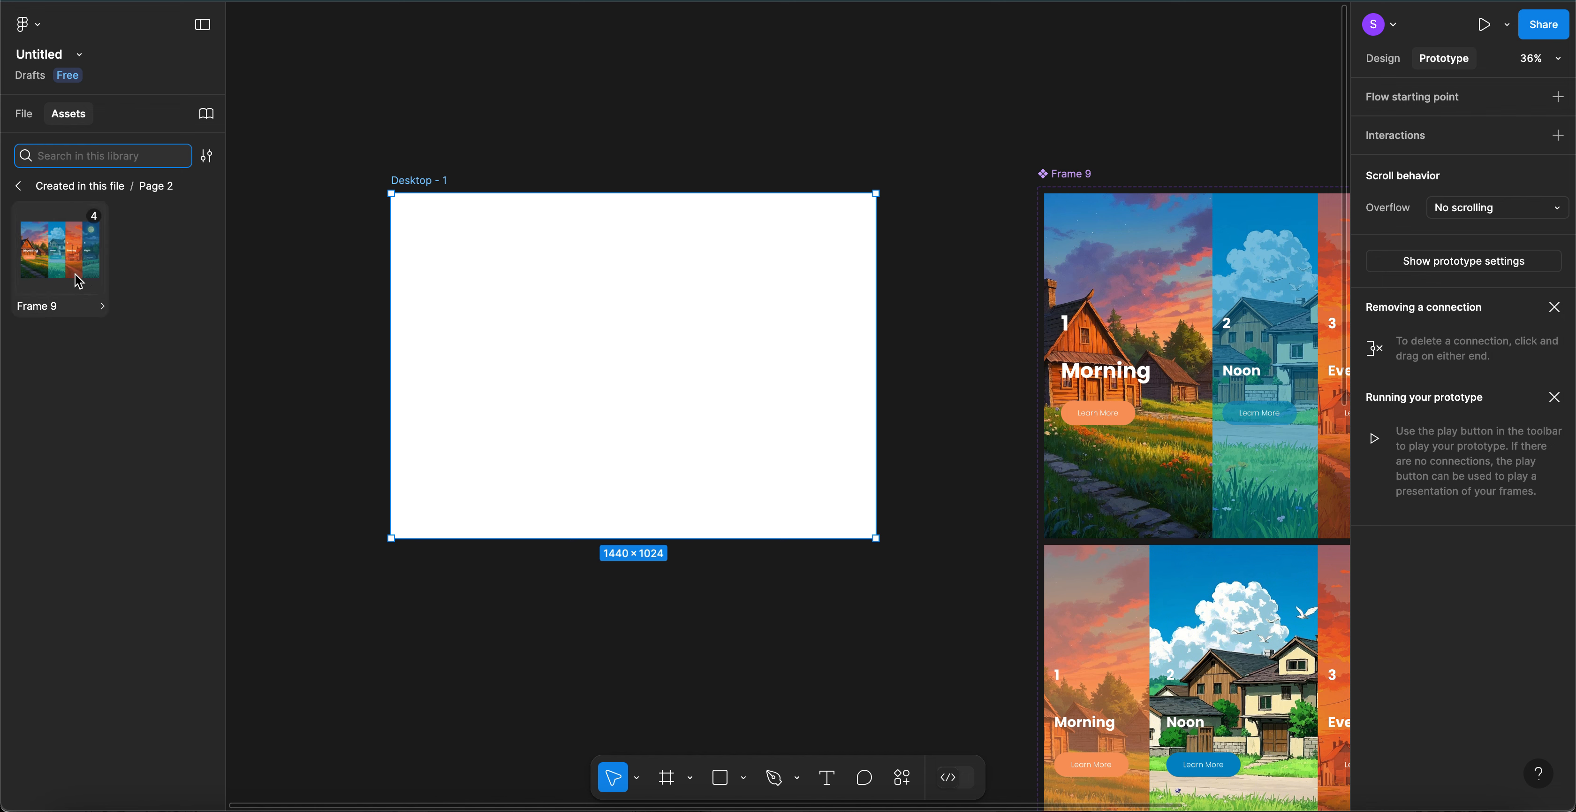
left_click(57, 306)
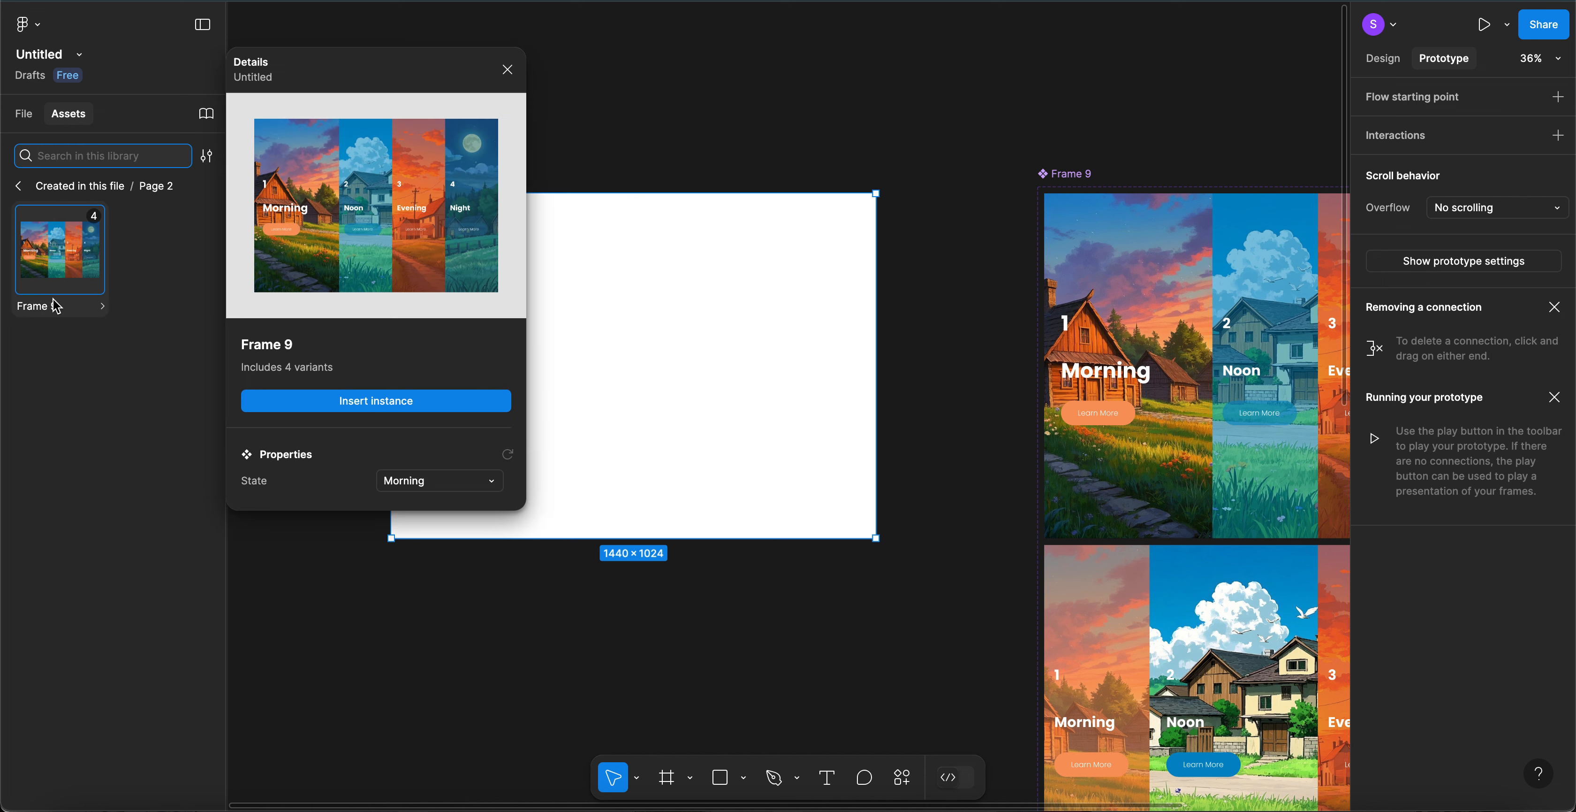
left_click(402, 404)
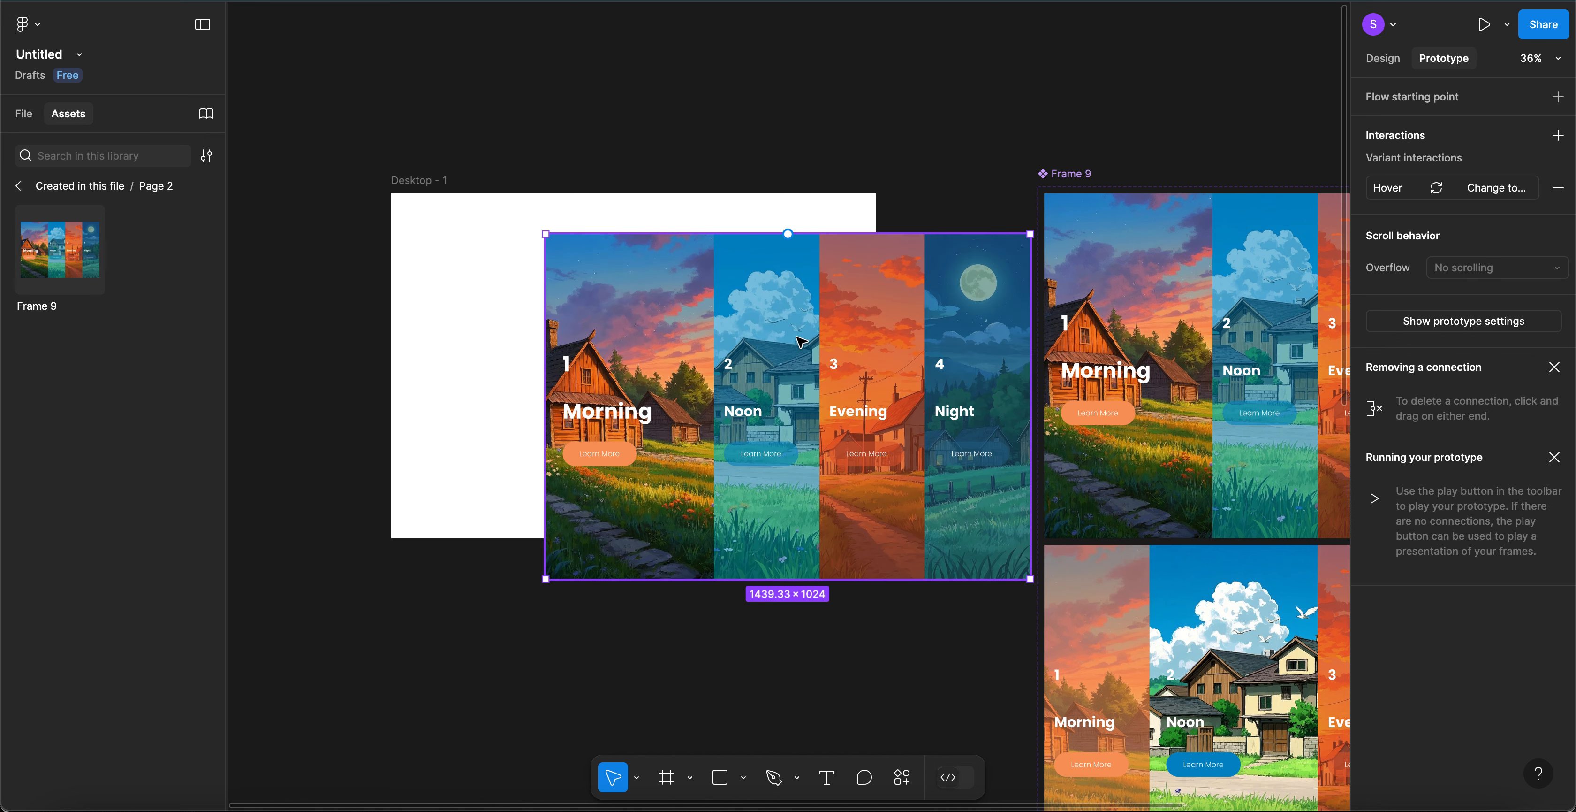
- Nest the Frame 10 instance at Desktop - 1's top-left and remove its hover interaction
left_click_drag(675, 319, 634, 293)
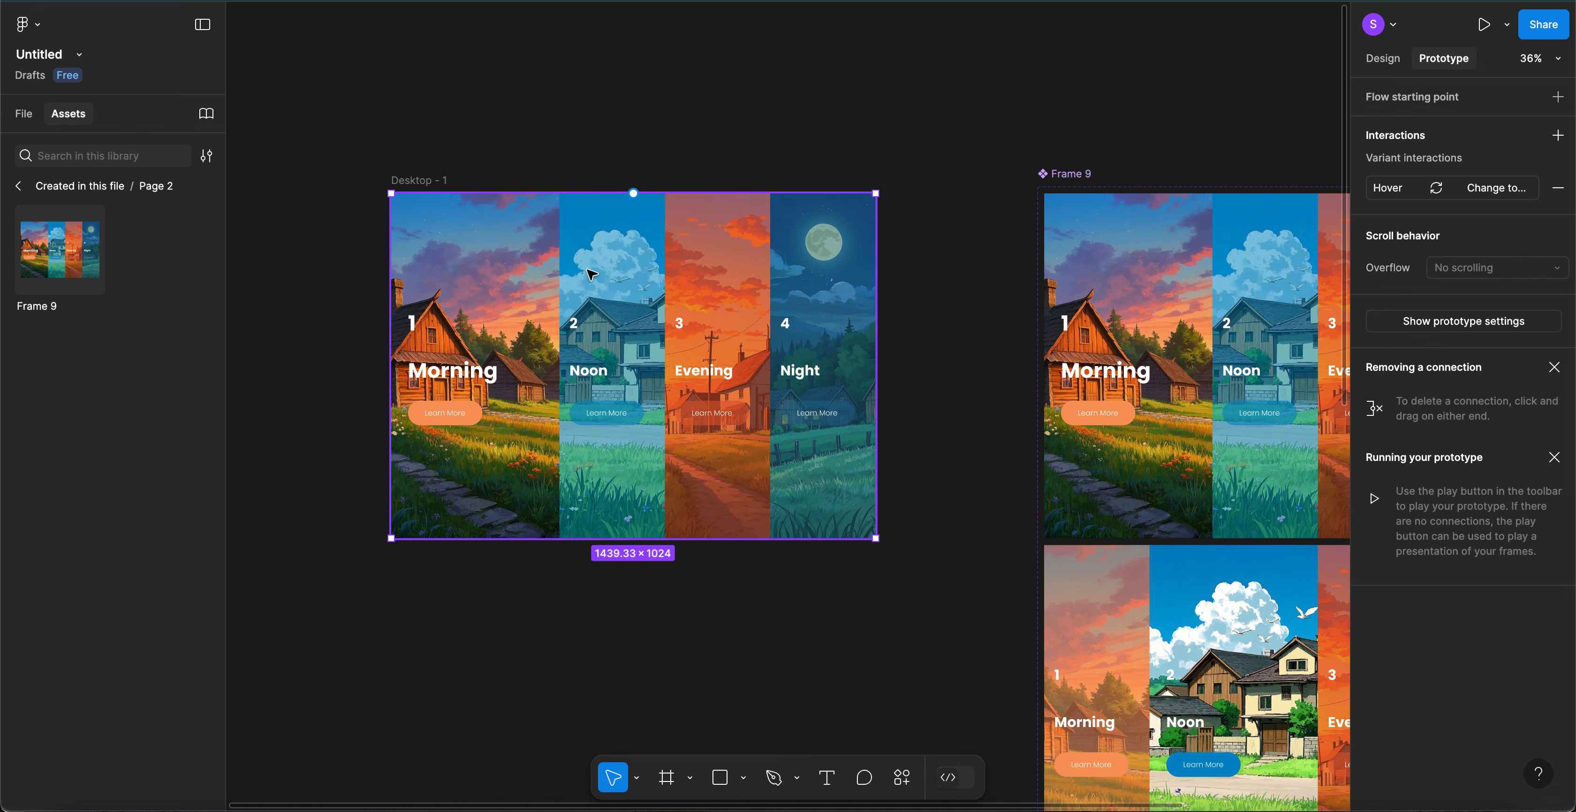
left_click(23, 121)
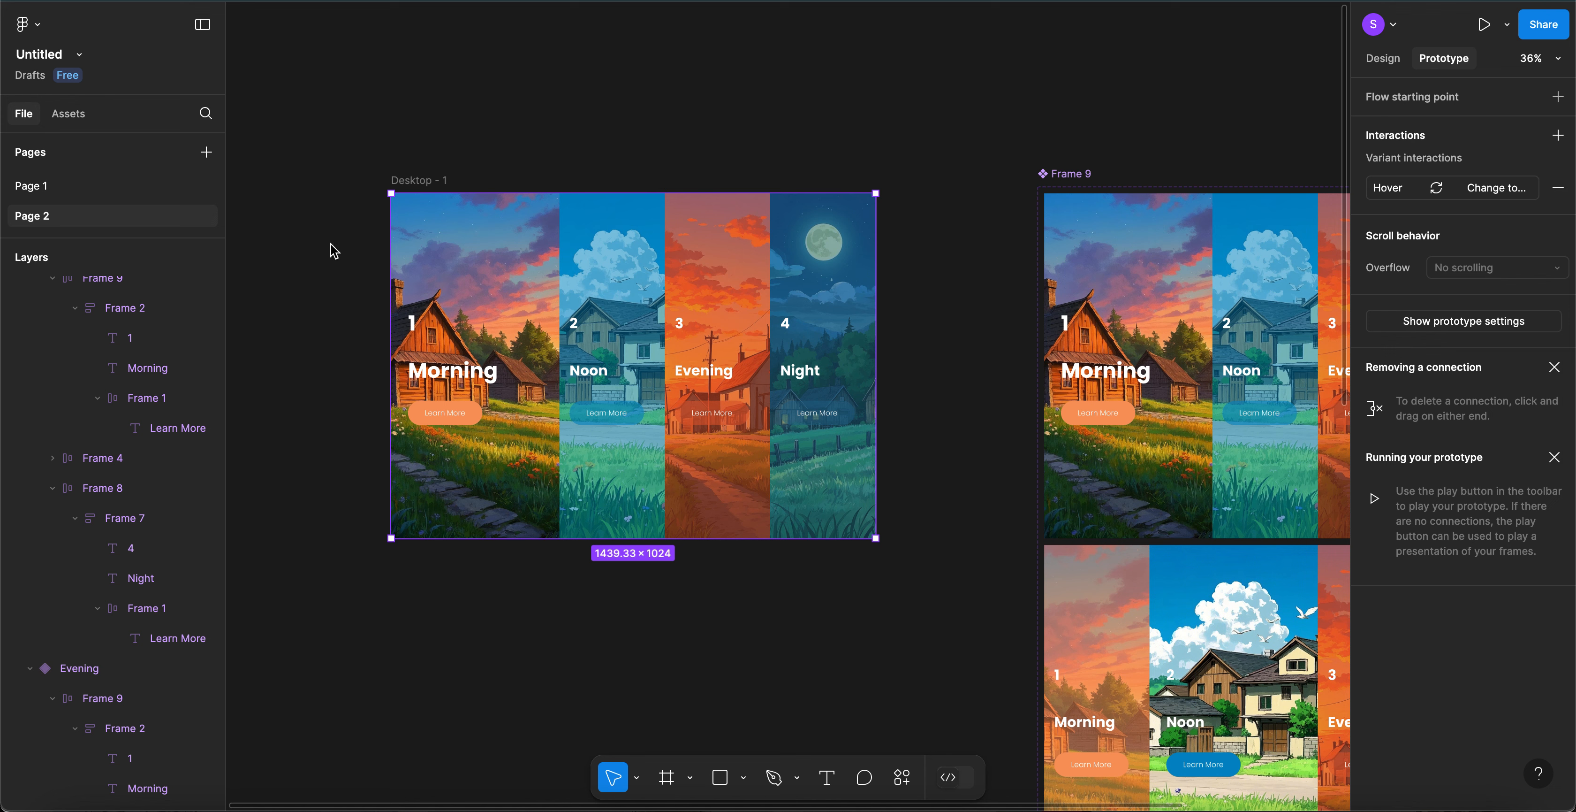
scroll(110, 318, "up", 3)
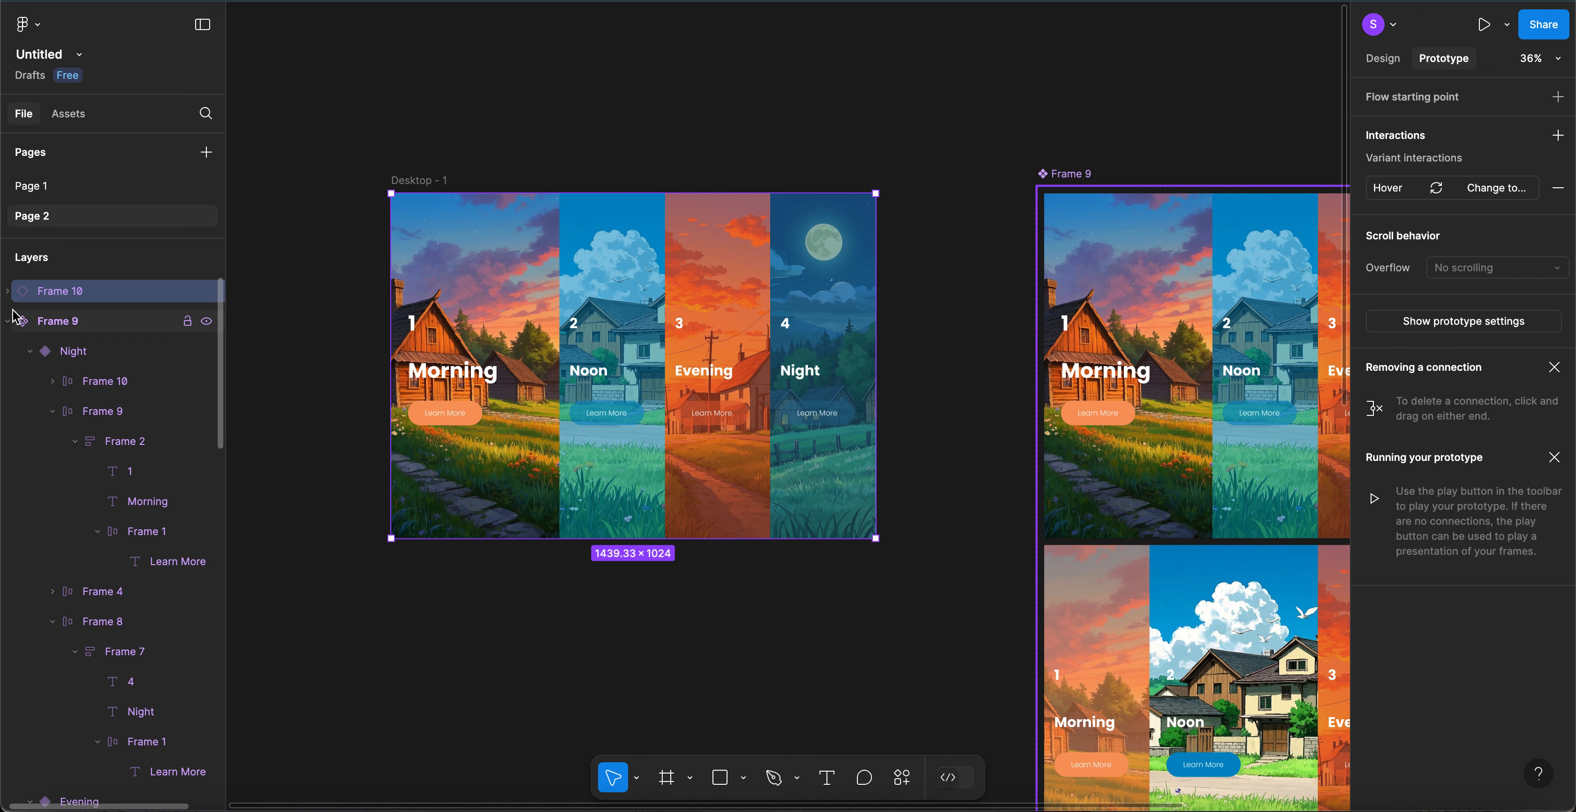
left_click(6, 322)
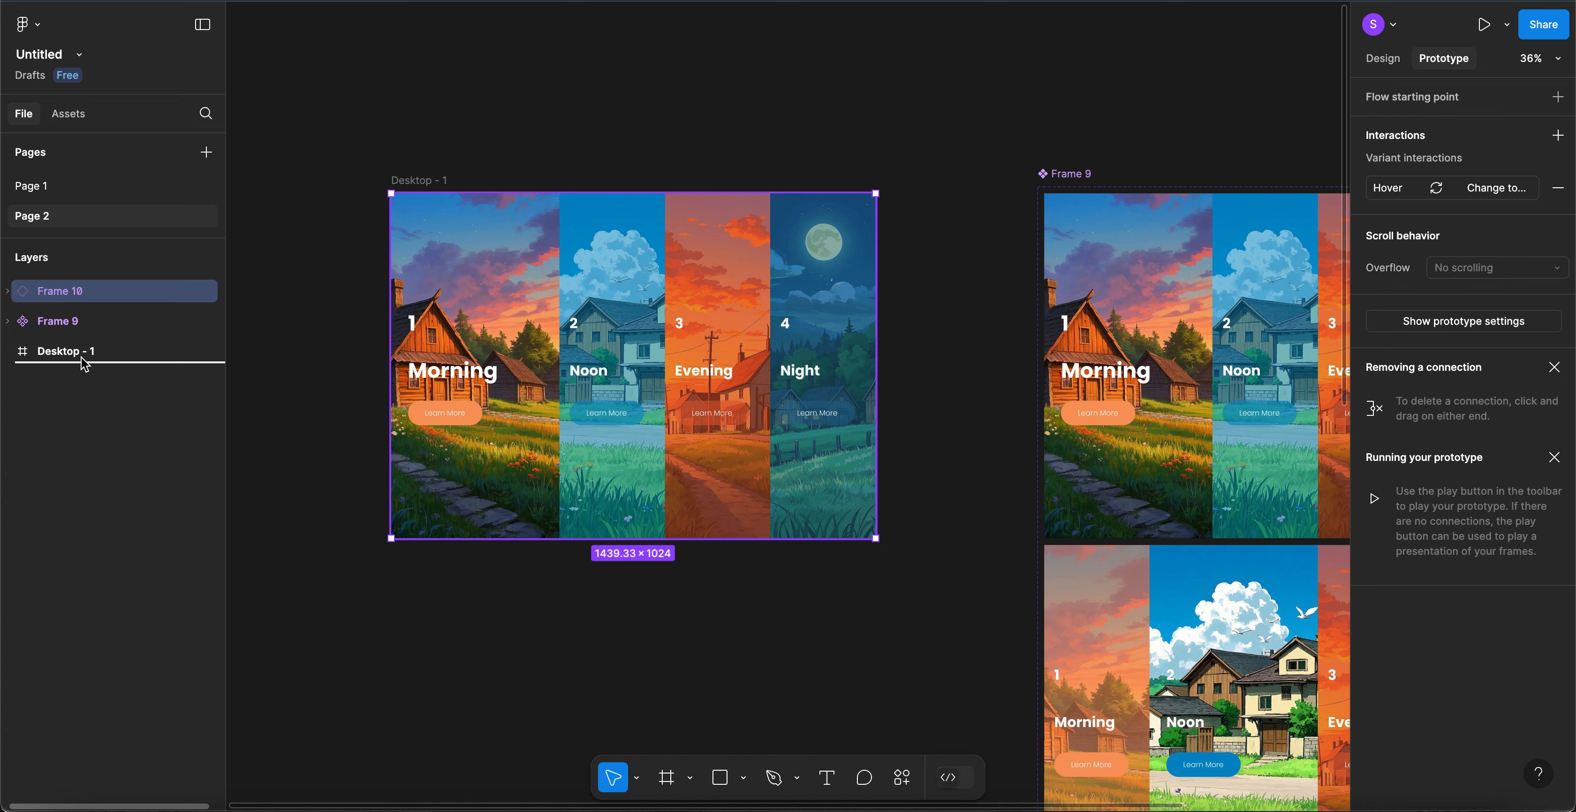
left_click_drag(84, 361, 78, 356)
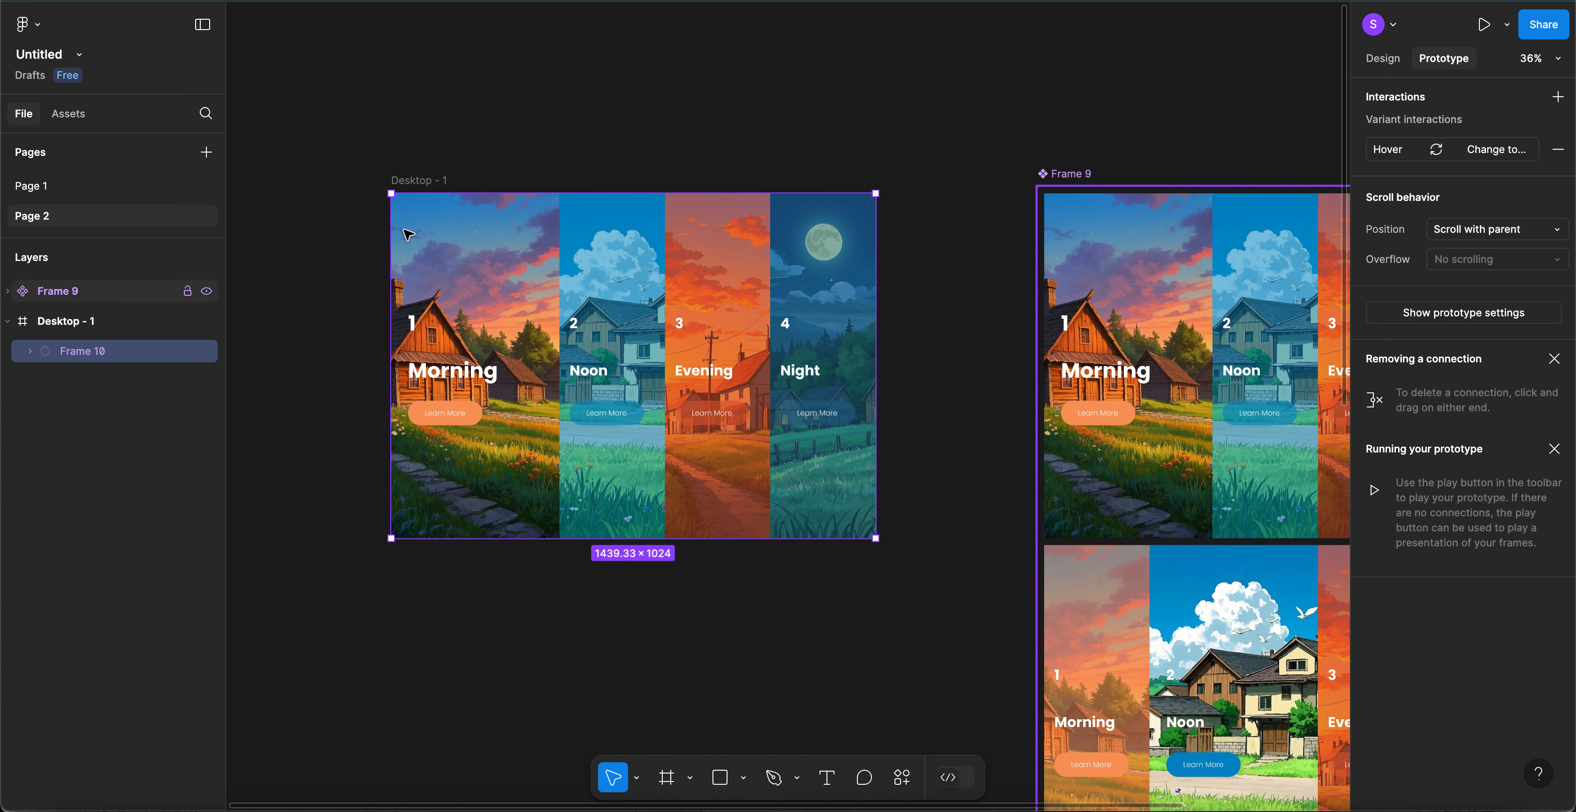
left_click(1559, 152)
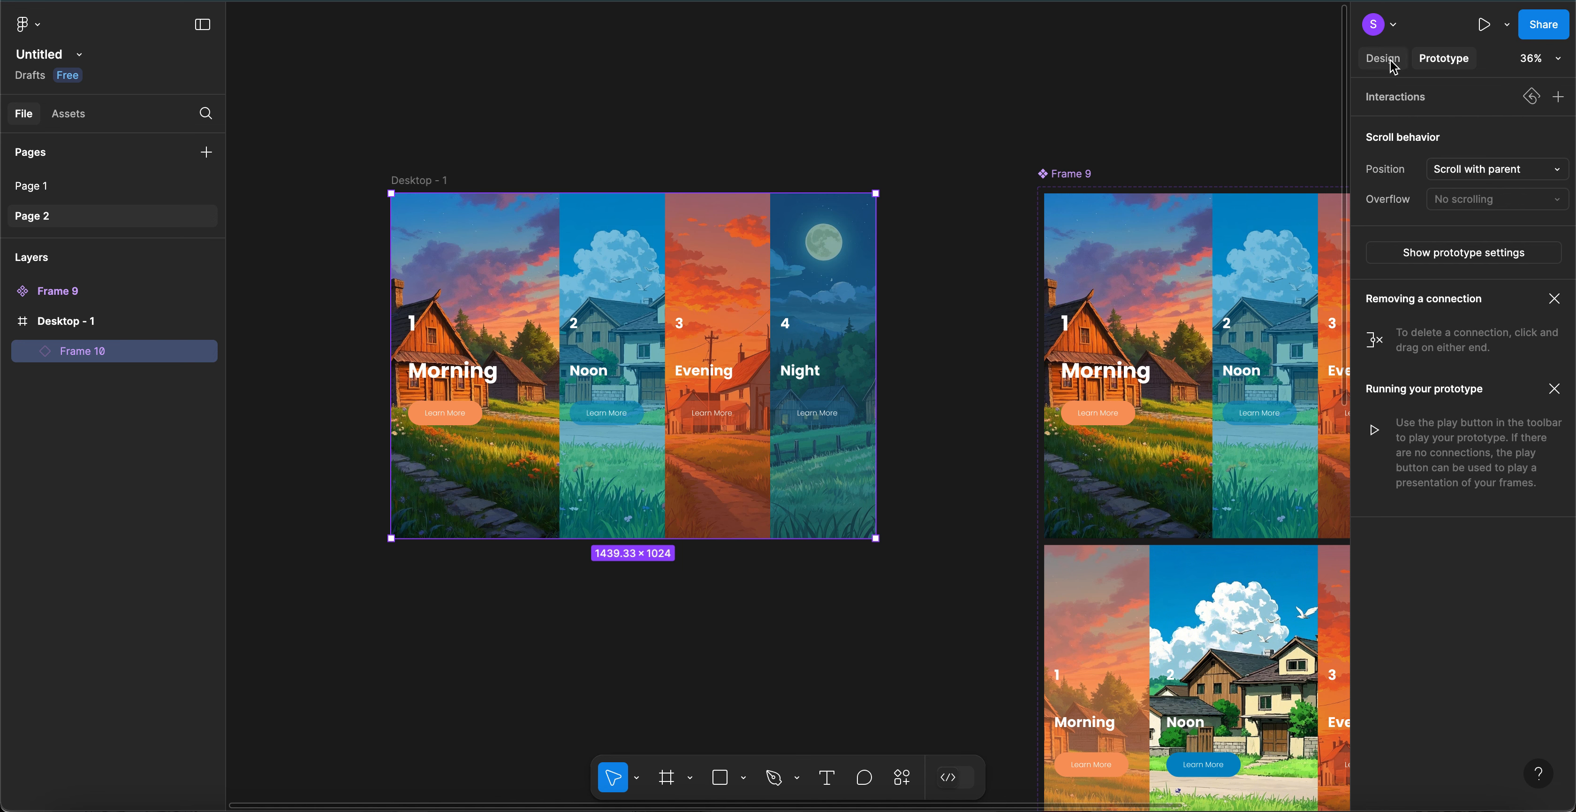
- Set Desktop - 1 as the Flow 1 starting point and start presenting the prototype
left_click(430, 181)
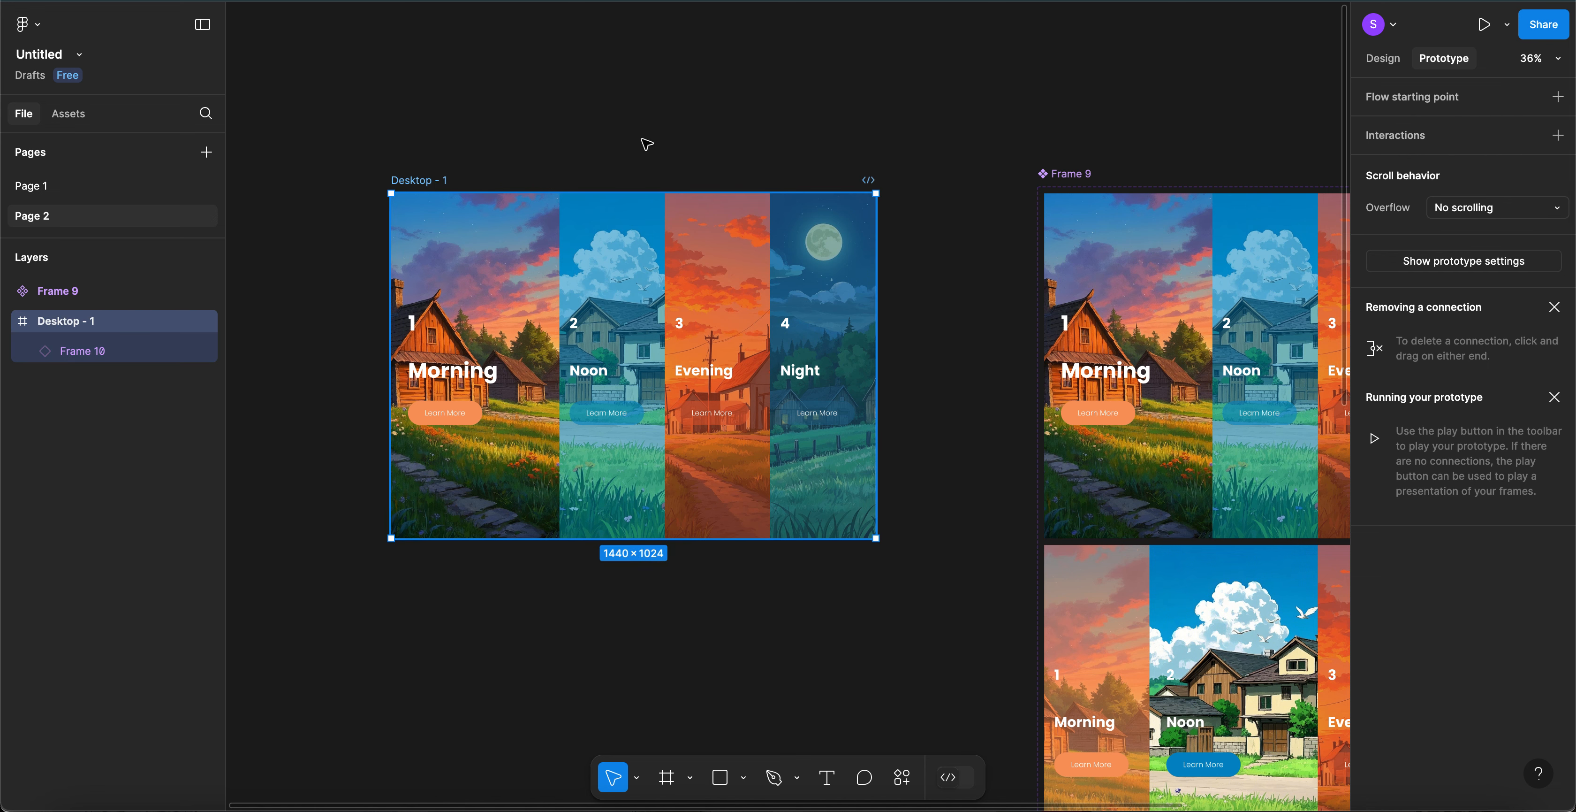
left_click(1559, 98)
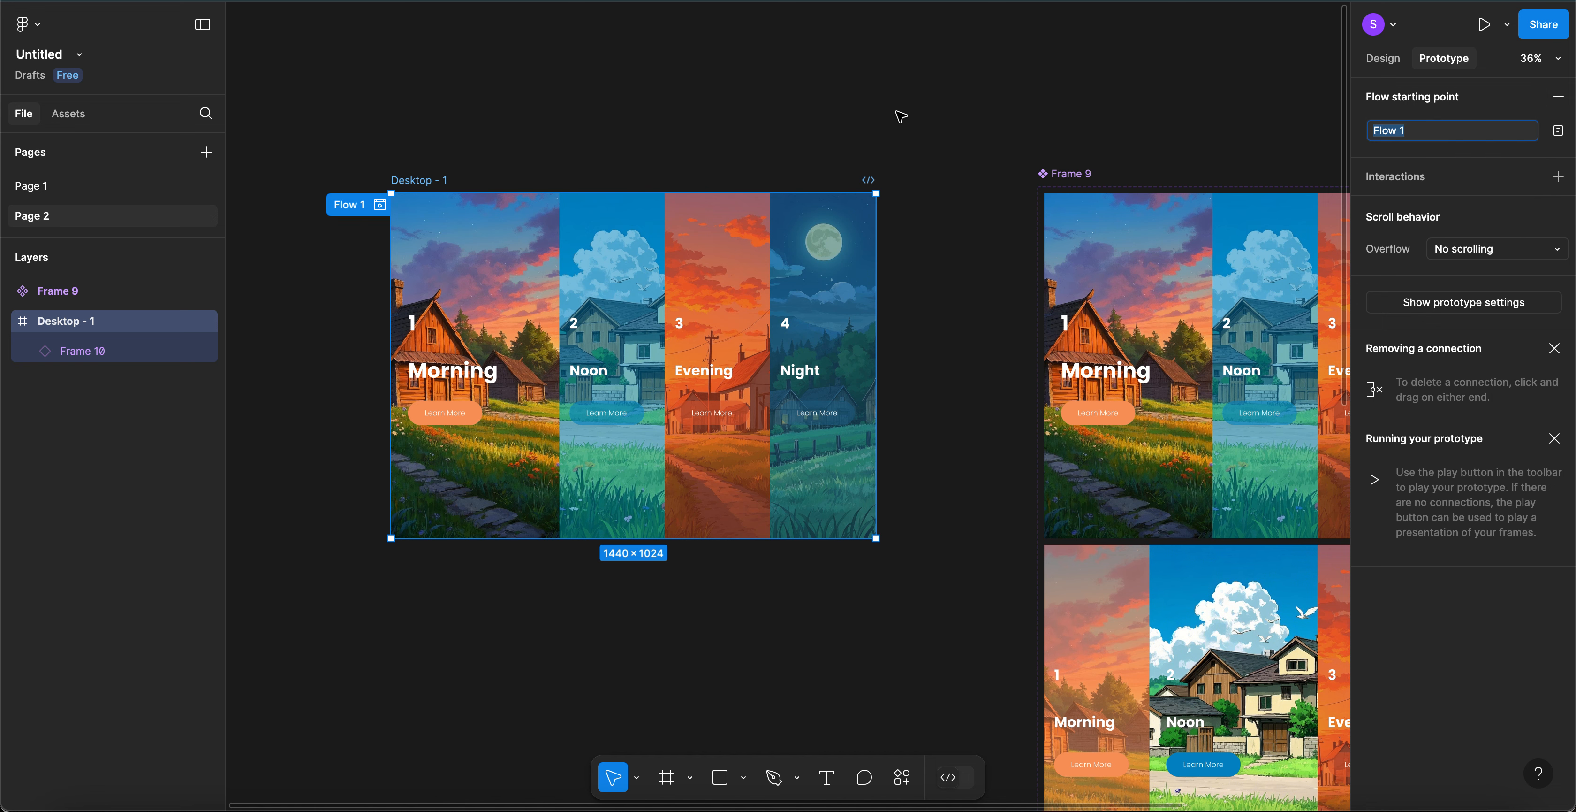
left_click(1023, 95)
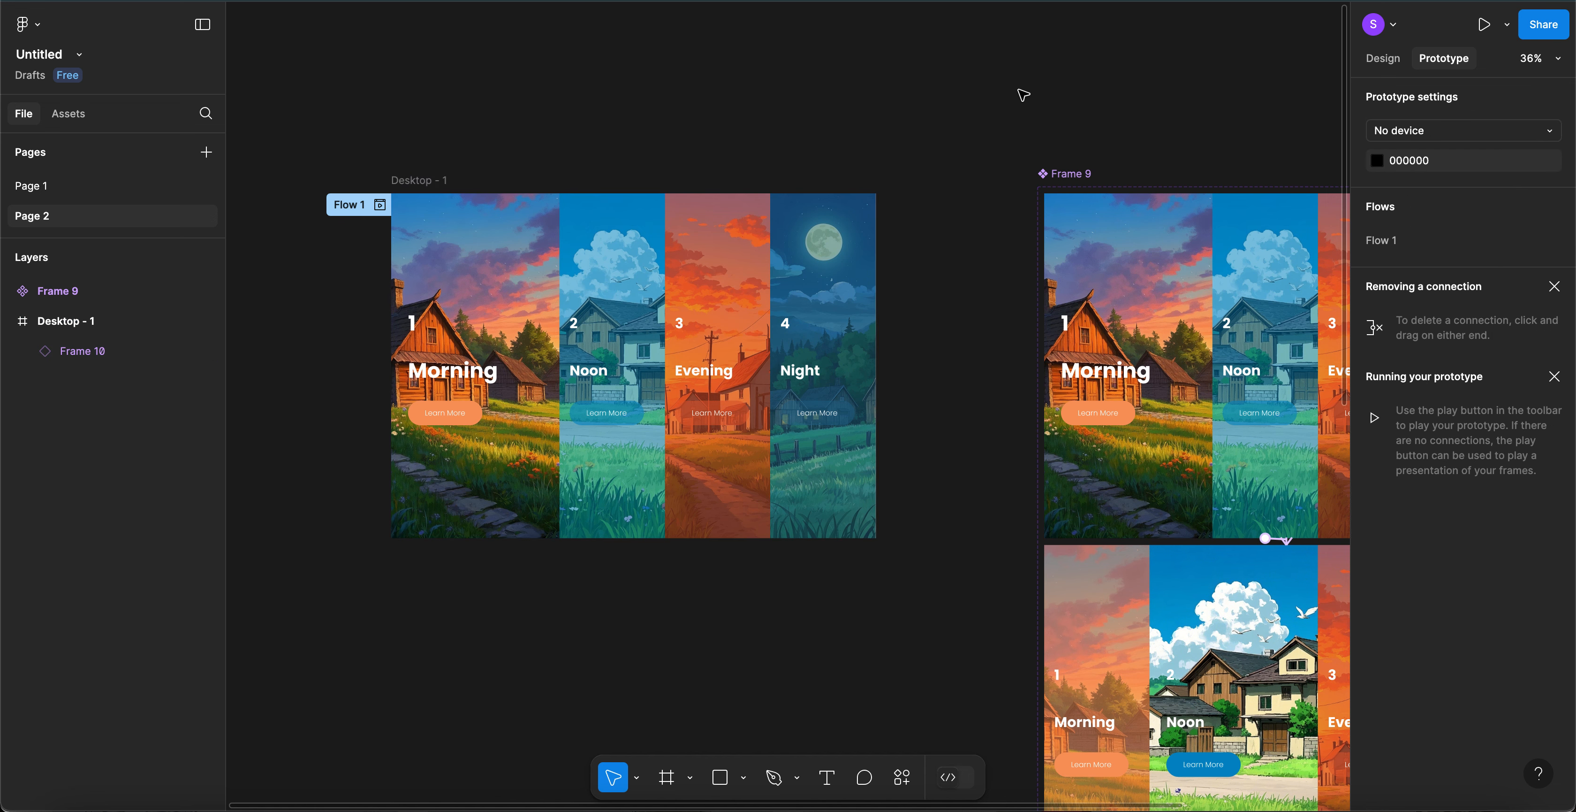
left_click(1484, 31)
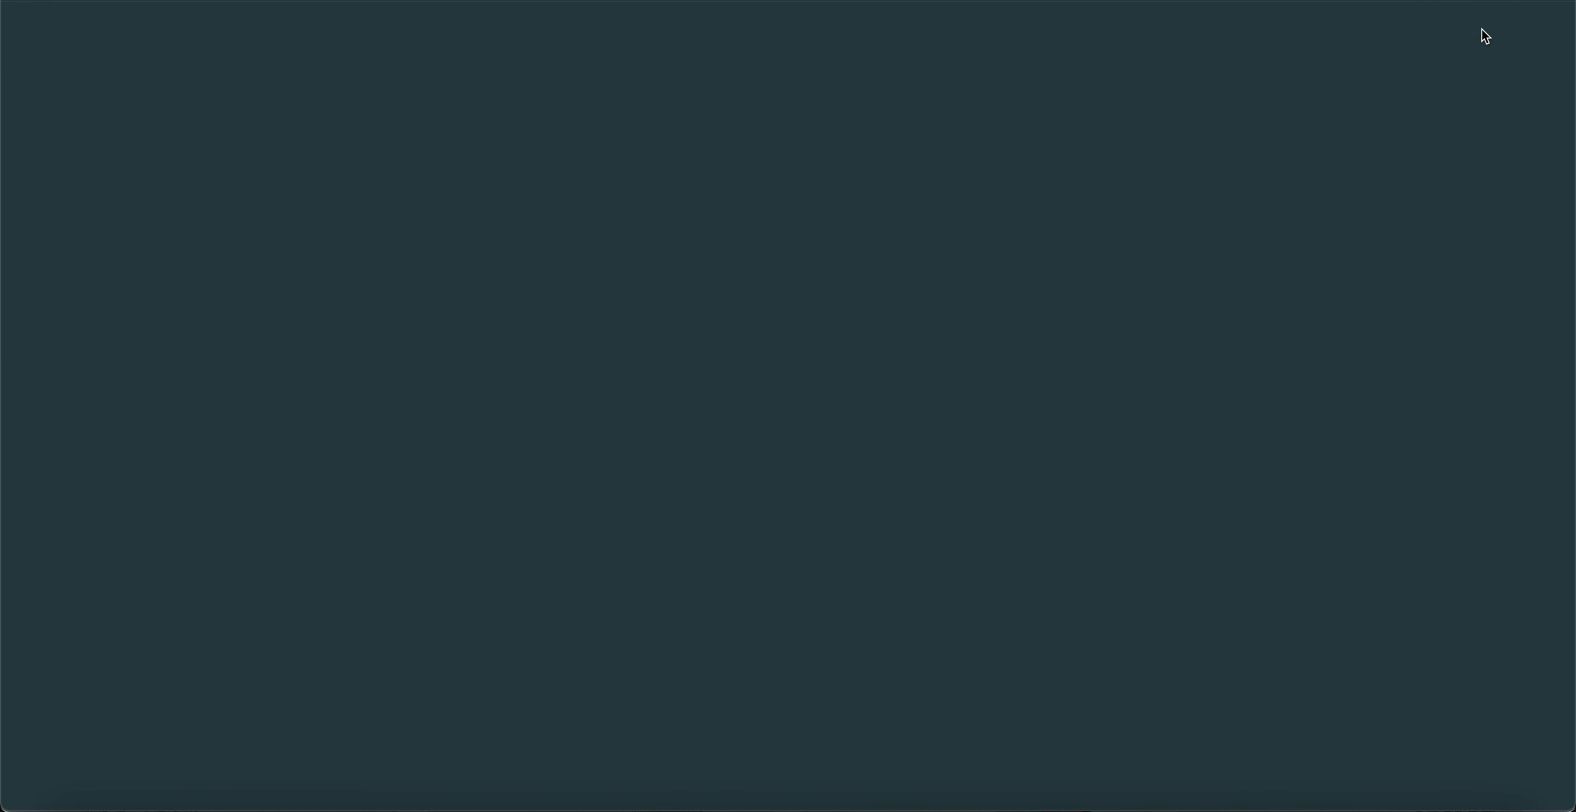
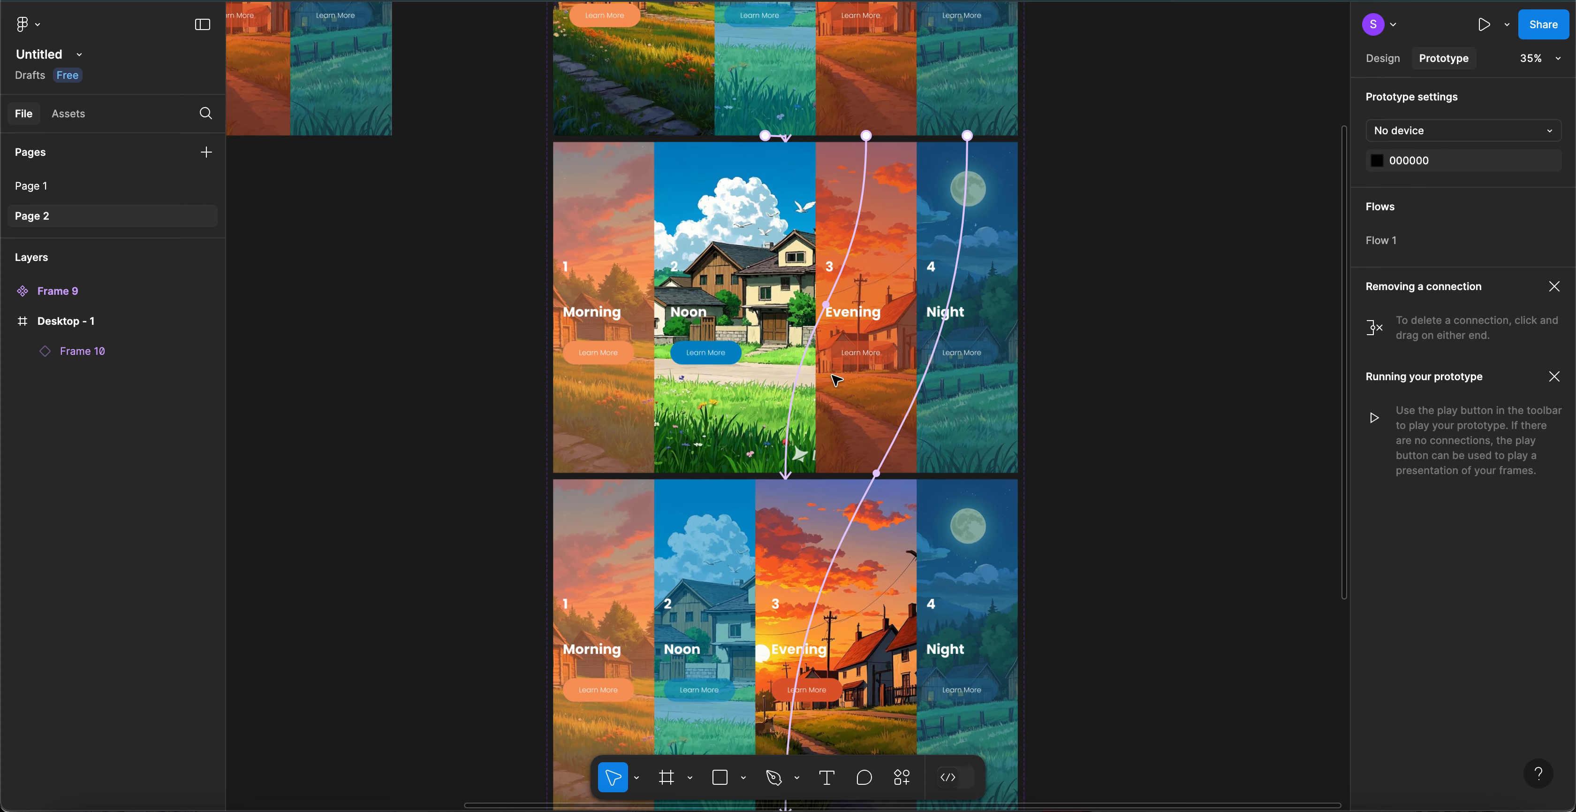
- Pan the canvas and bring up the frame size presets with the Frame tool (F)
scroll(837, 380, "left", 5)
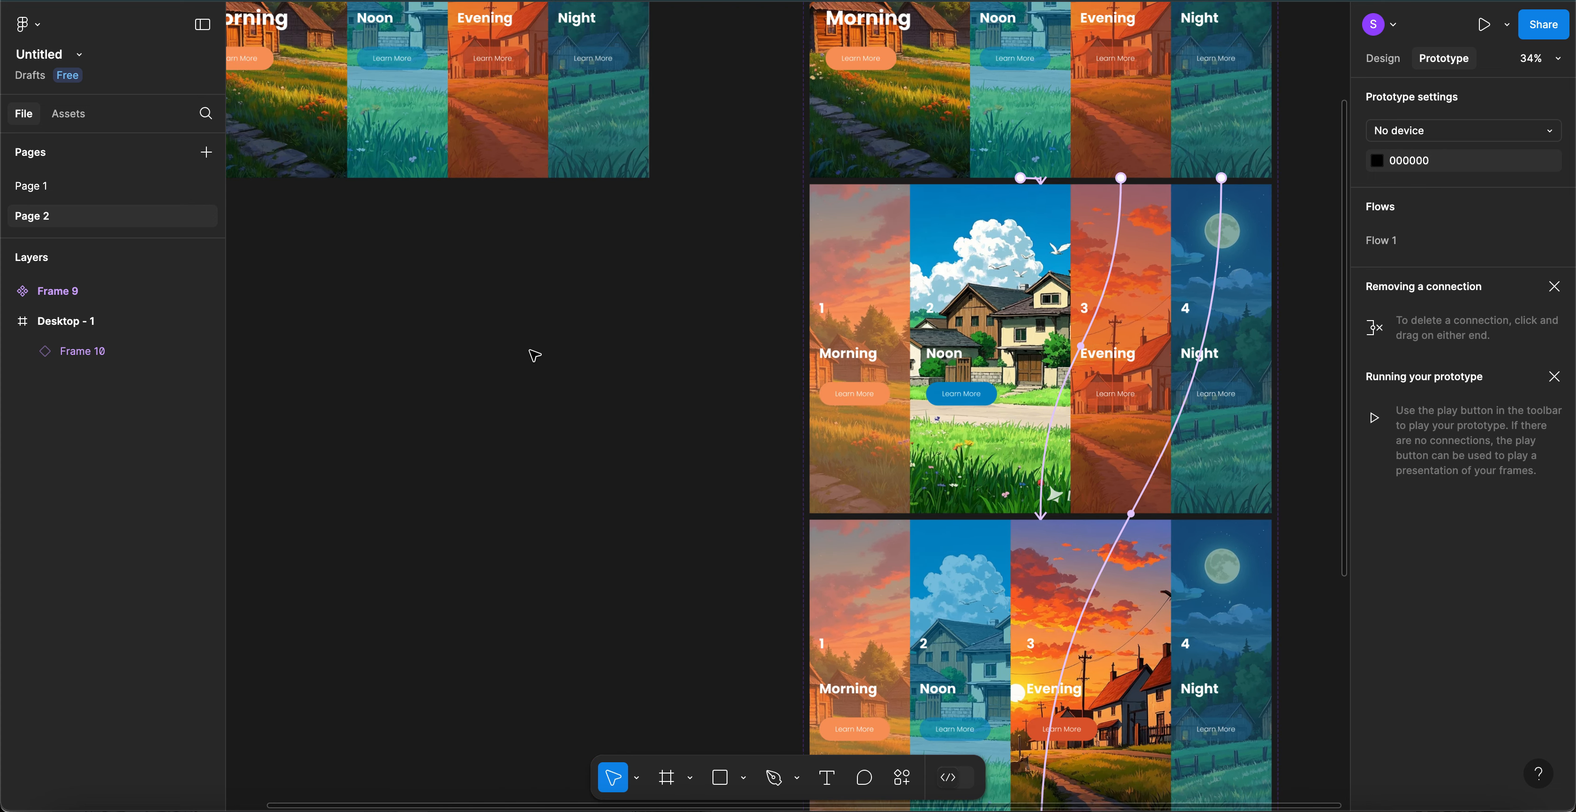
scroll(534, 355, "up", 1)
scroll(535, 355, "left", 2)
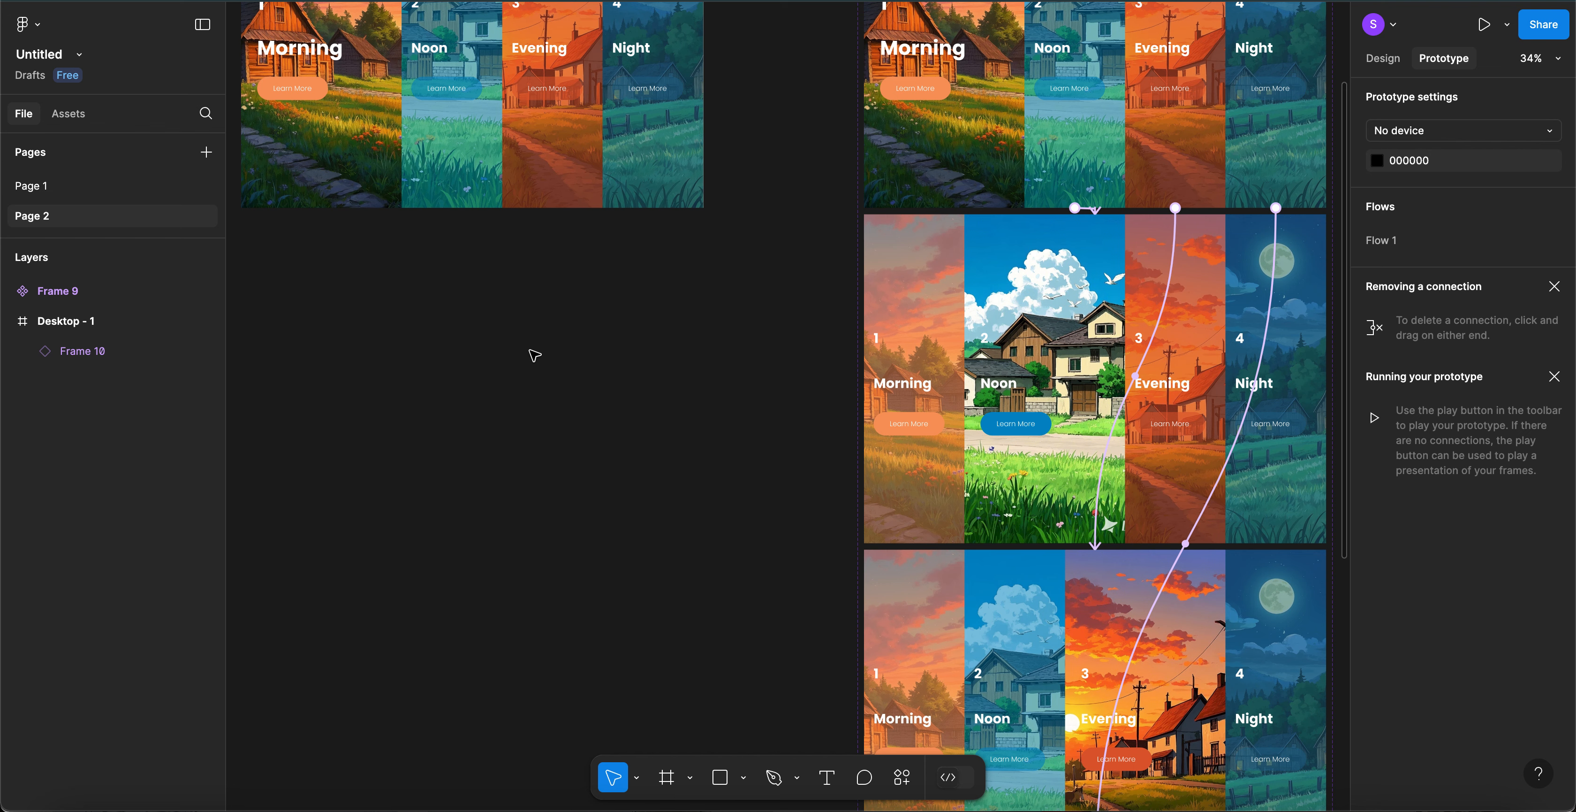
scroll(534, 355, "up", 1)
scroll(534, 355, "left", 4)
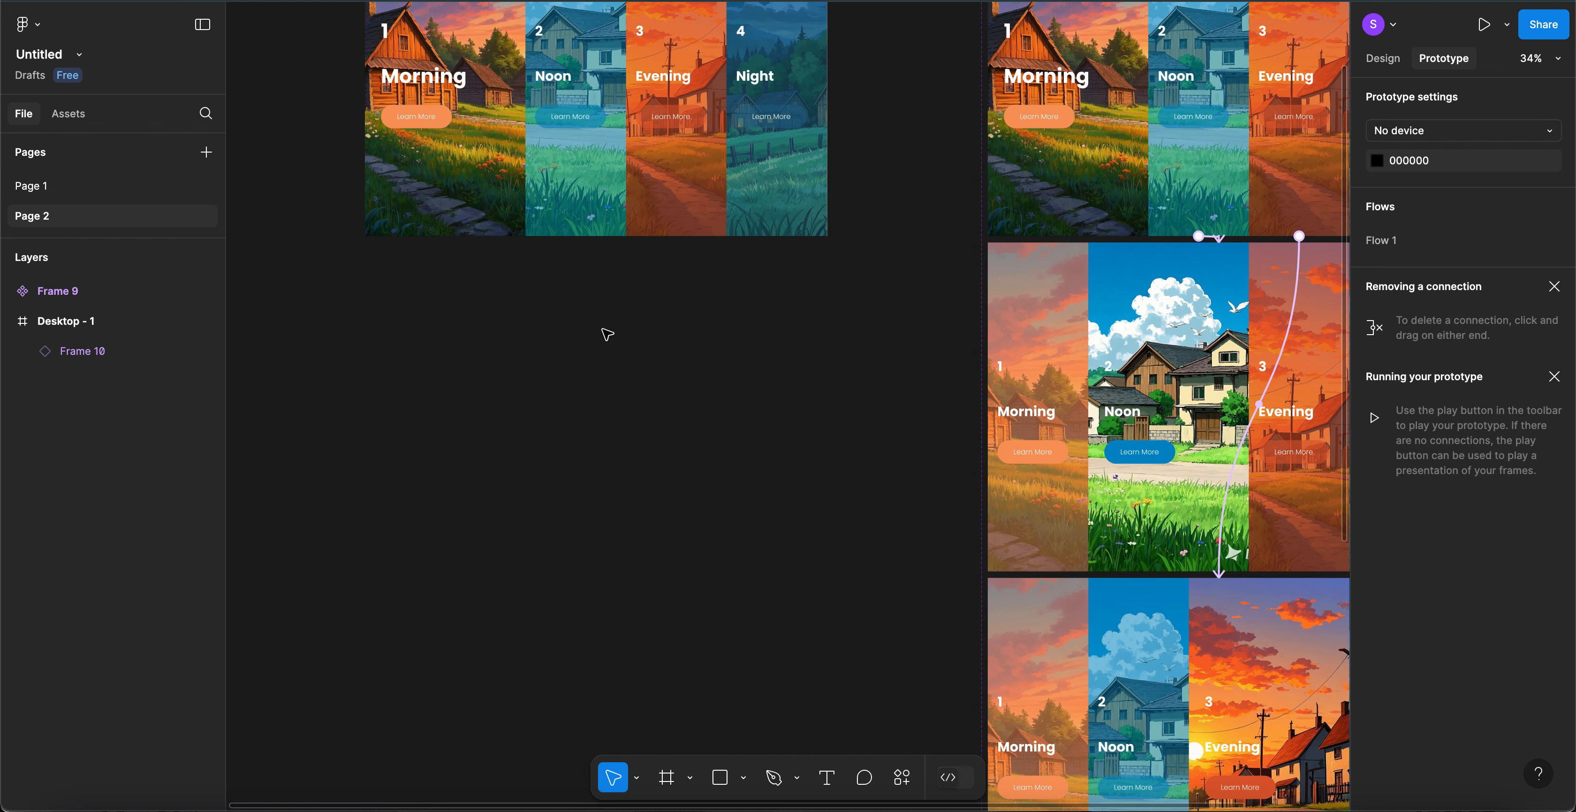
key("f")
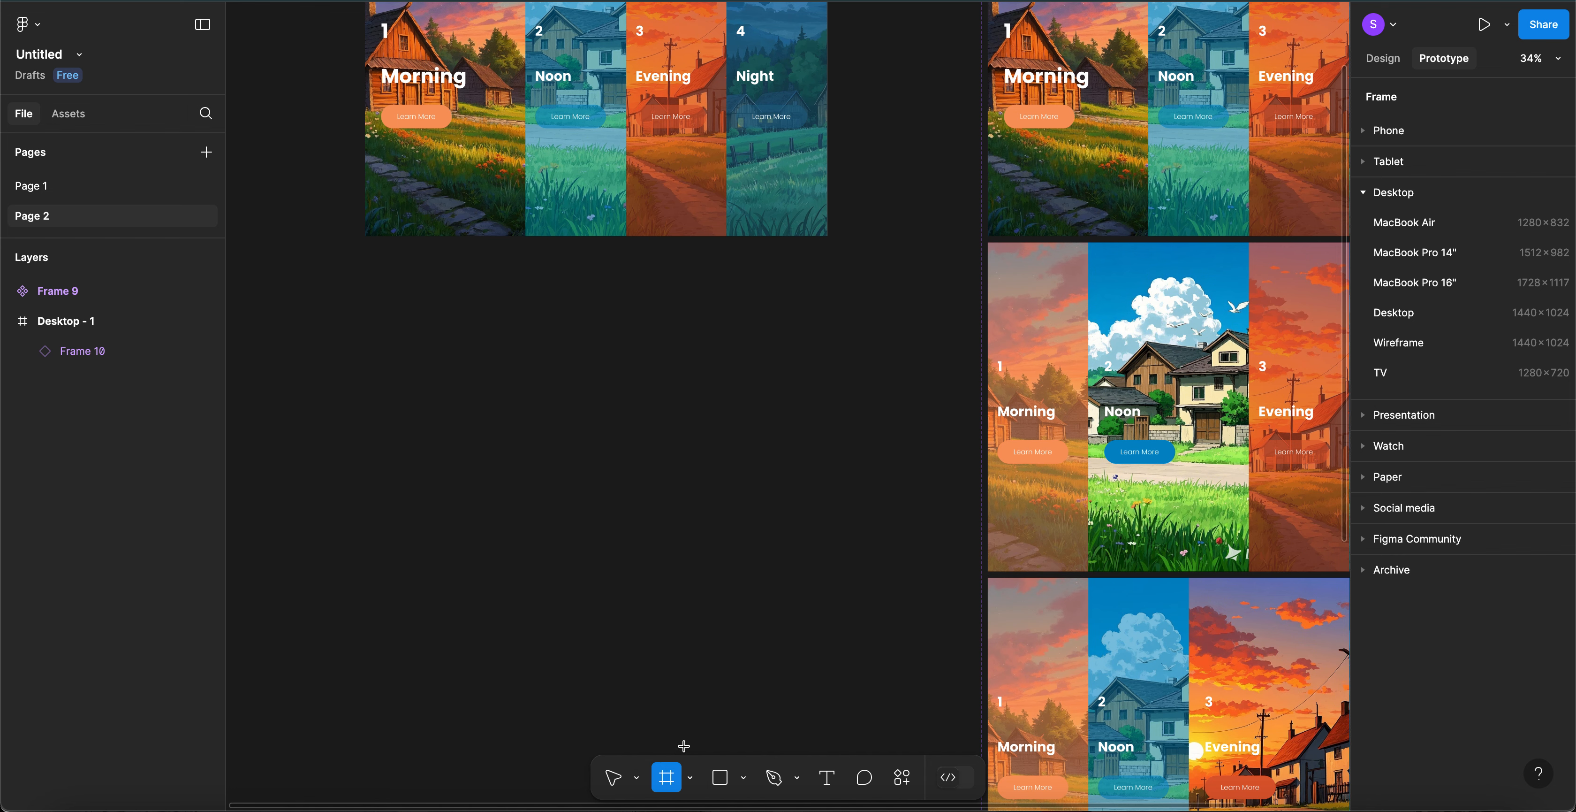
- Add a 1440×1024 Desktop - 2 frame below Desktop - 1 and draw a rectangle over its left side
left_click(1398, 314)
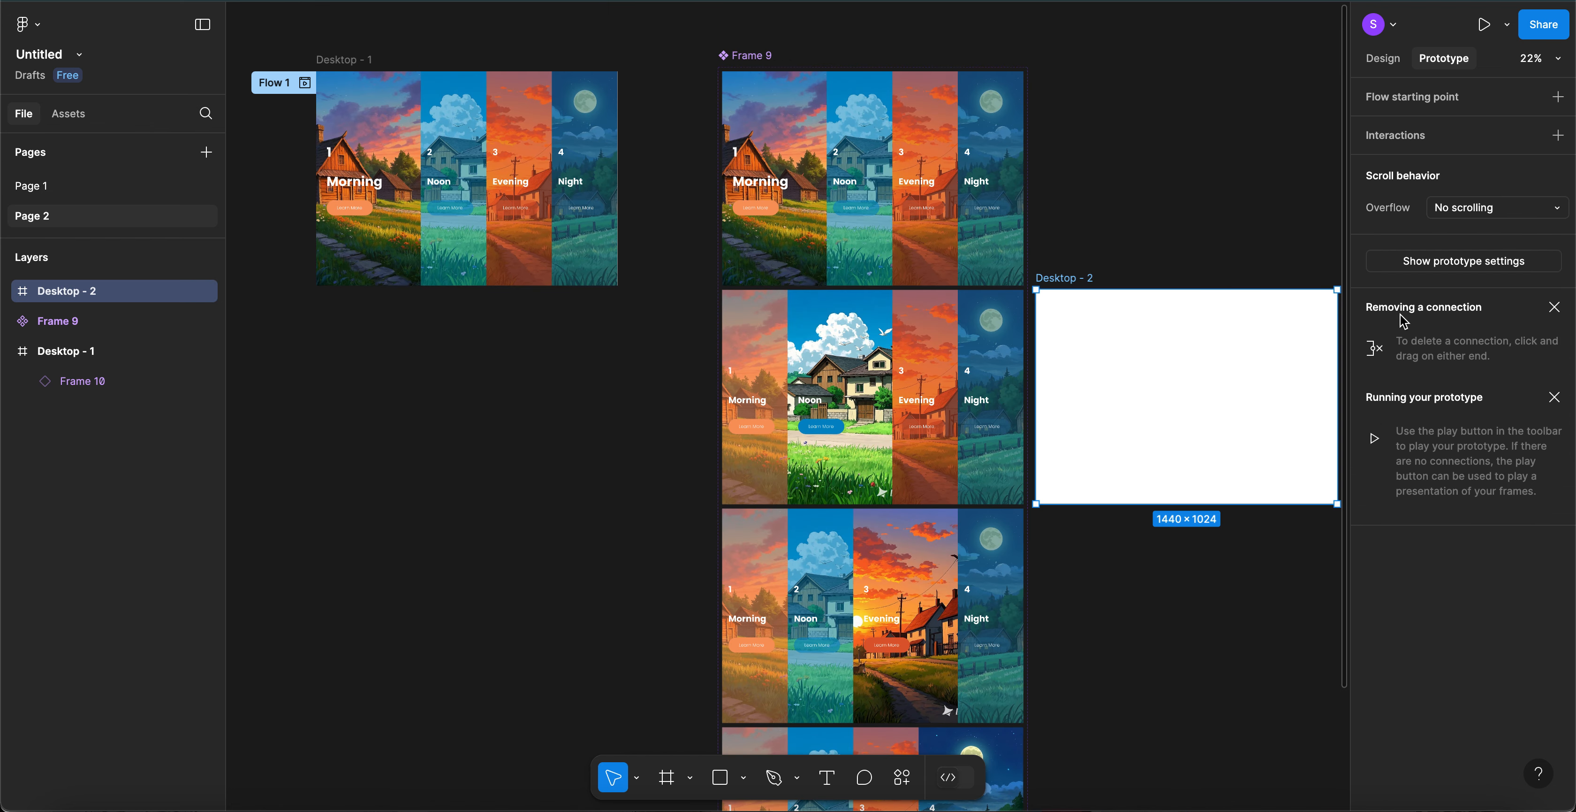
left_click_drag(1078, 280, 355, 315)
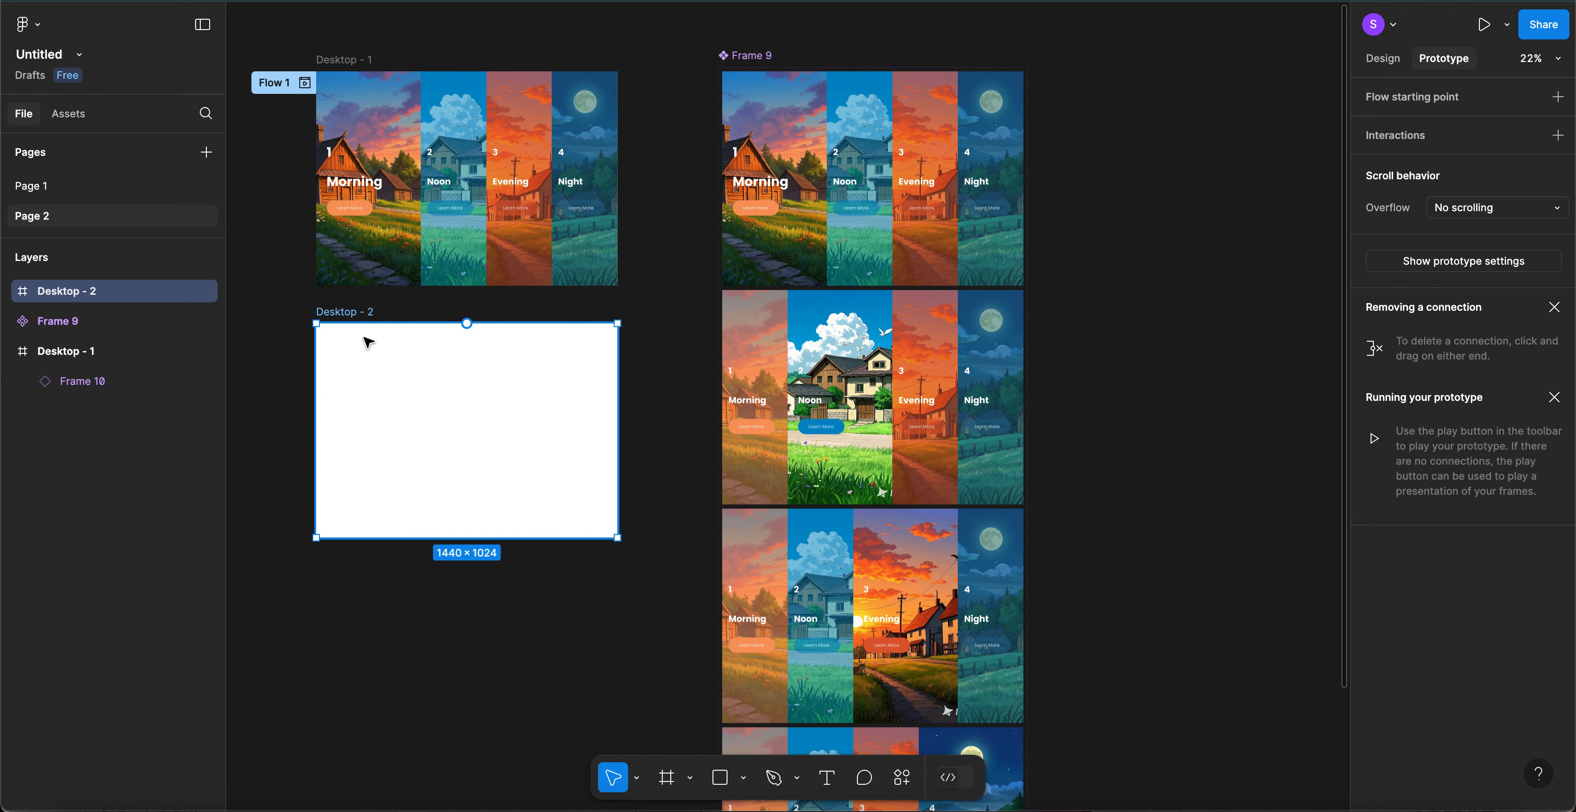
key("r")
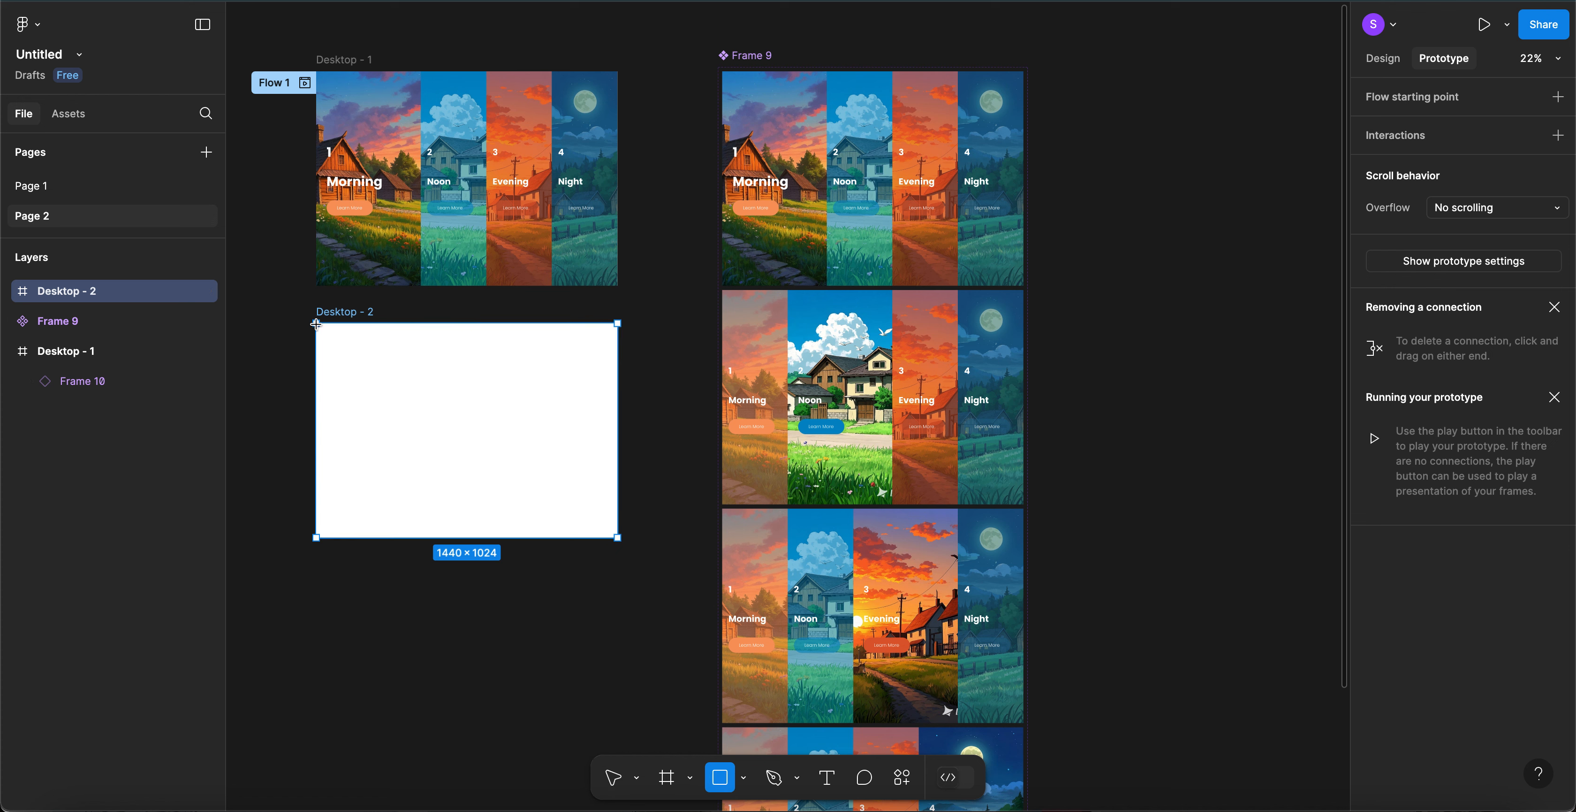
mouse_move(316, 324)
left_mouse_down()
mouse_move(373, 334)
mouse_move(457, 398)
mouse_move(456, 423)
left_mouse_up()
left_click_drag(465, 497, 468, 538)
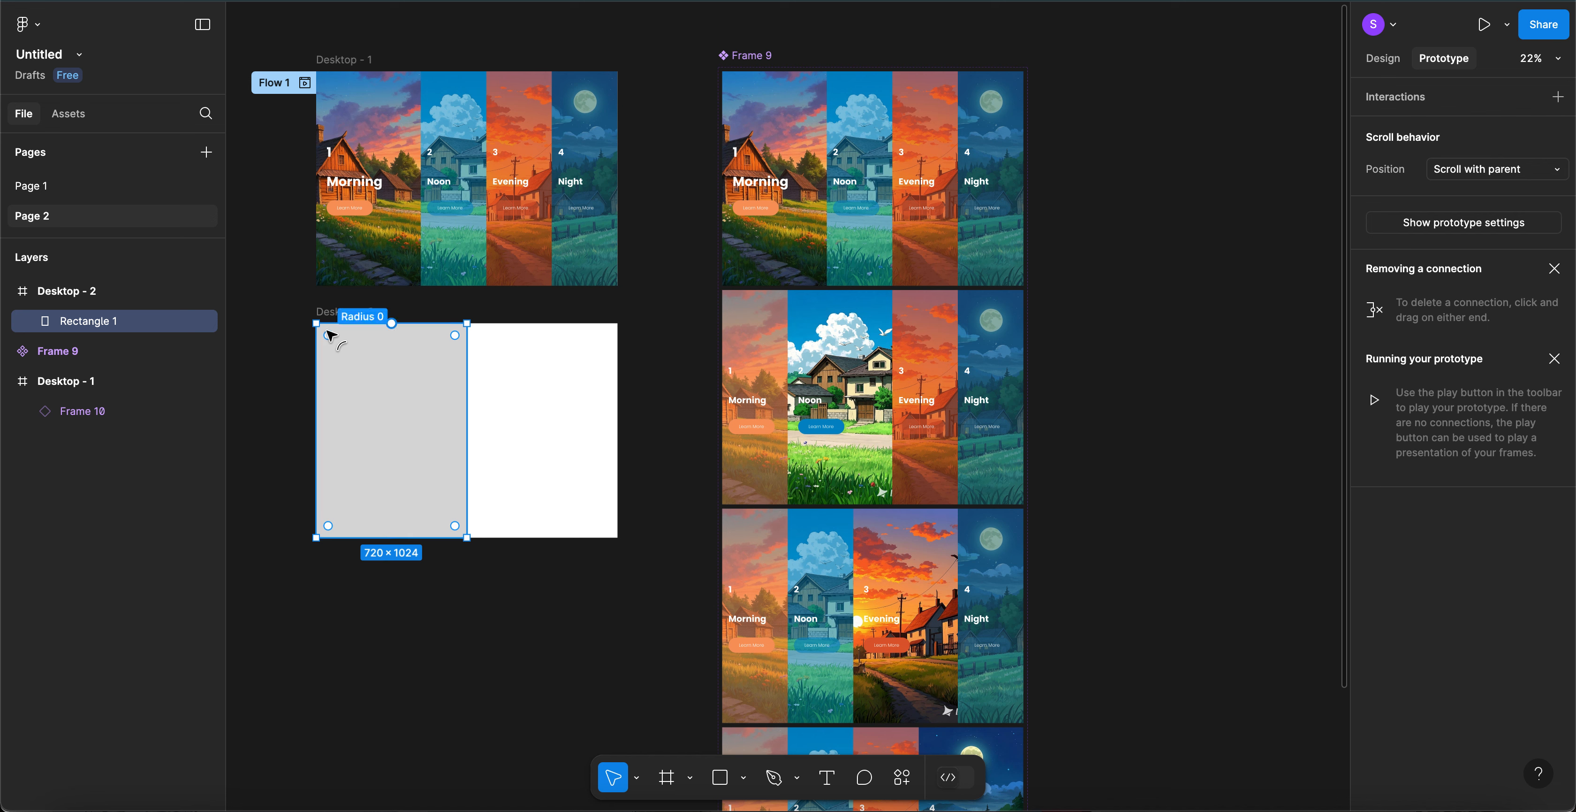
- Set the rectangle's width to 1440/2 so it covers exactly the left half
left_click(344, 314)
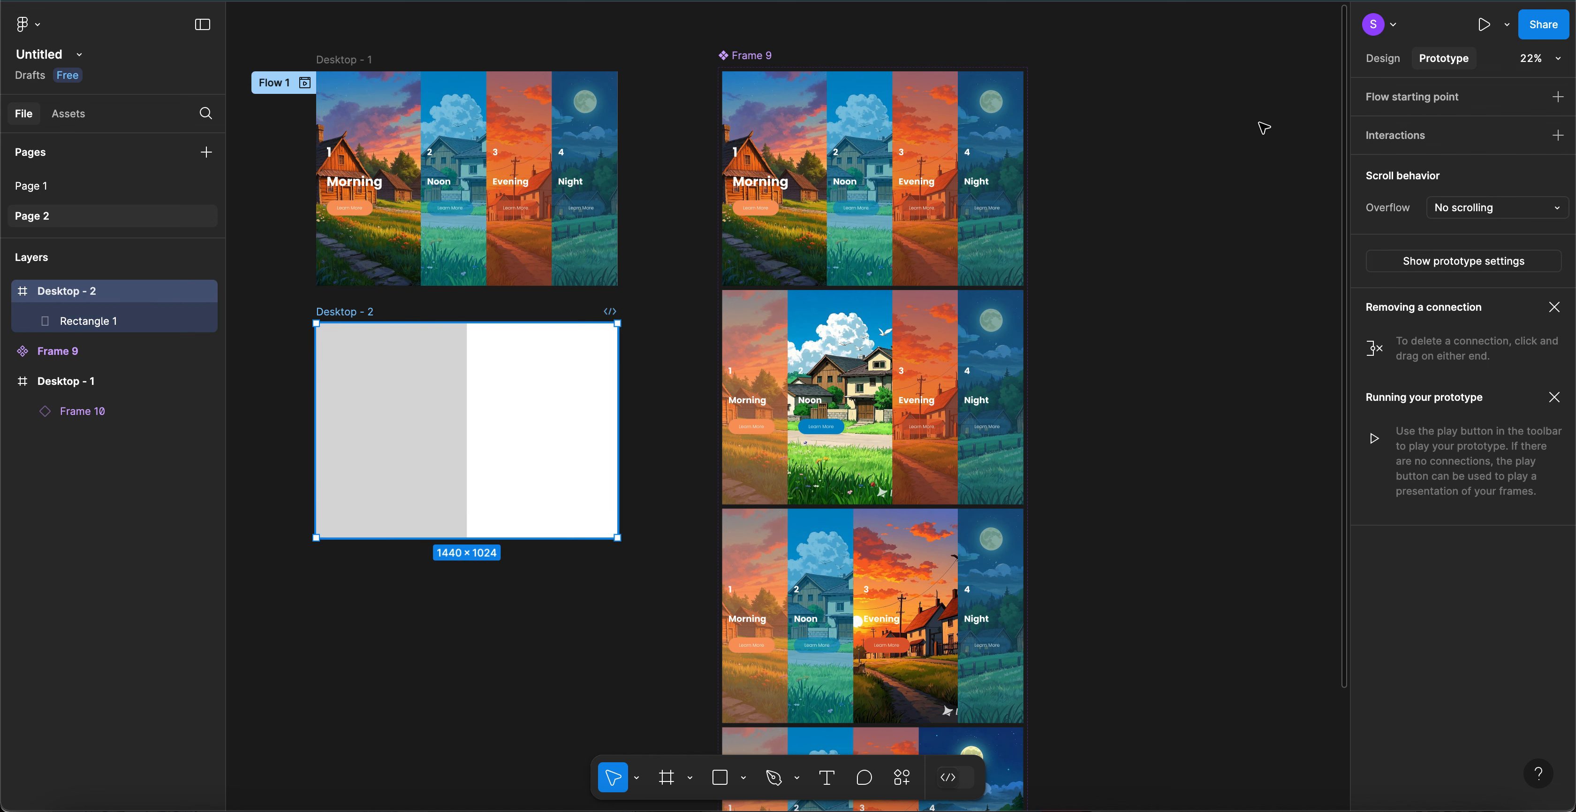
left_click(1384, 59)
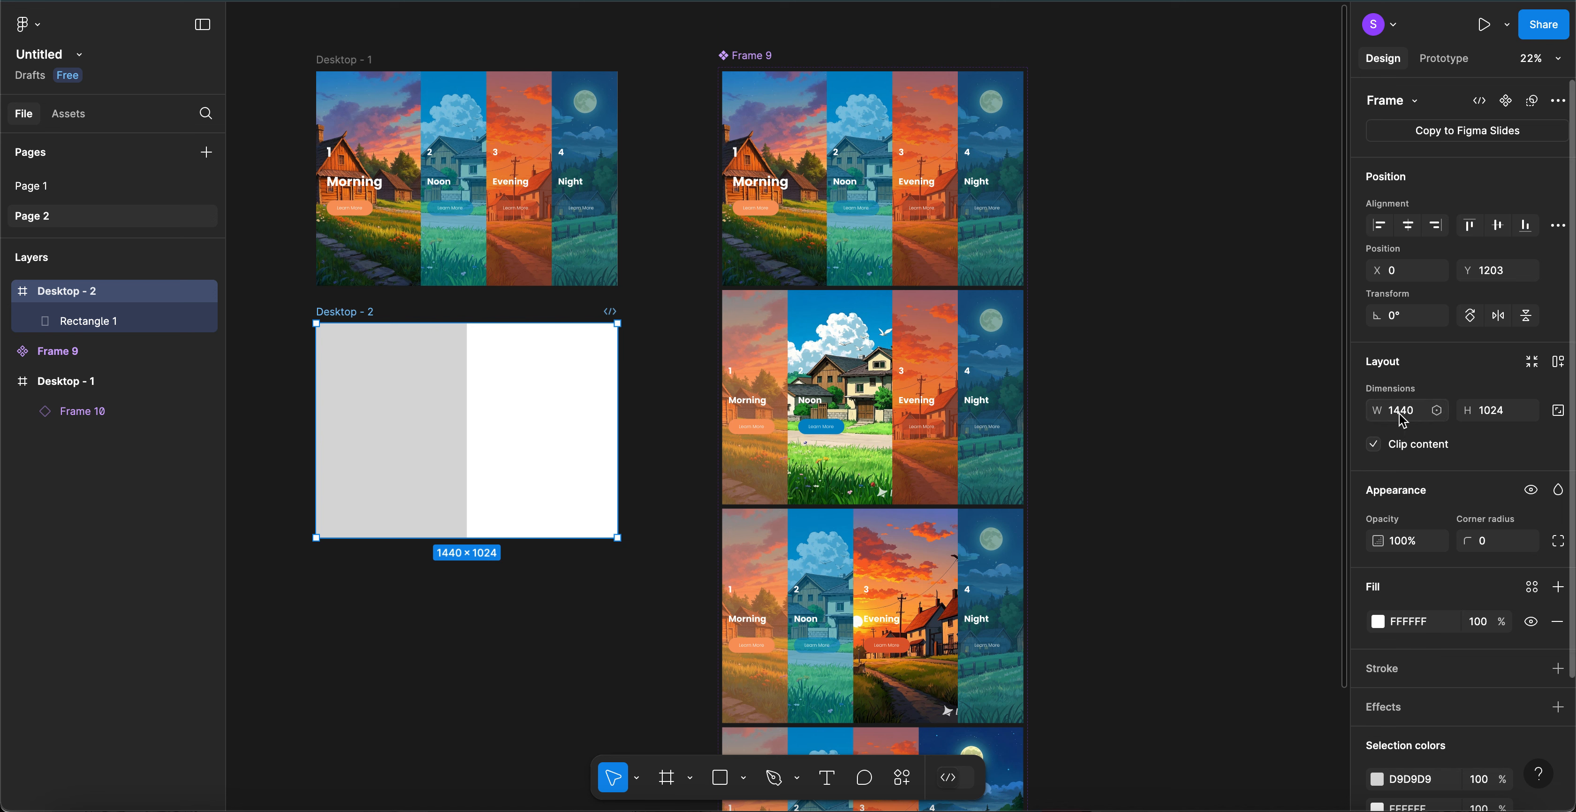
left_click(465, 411)
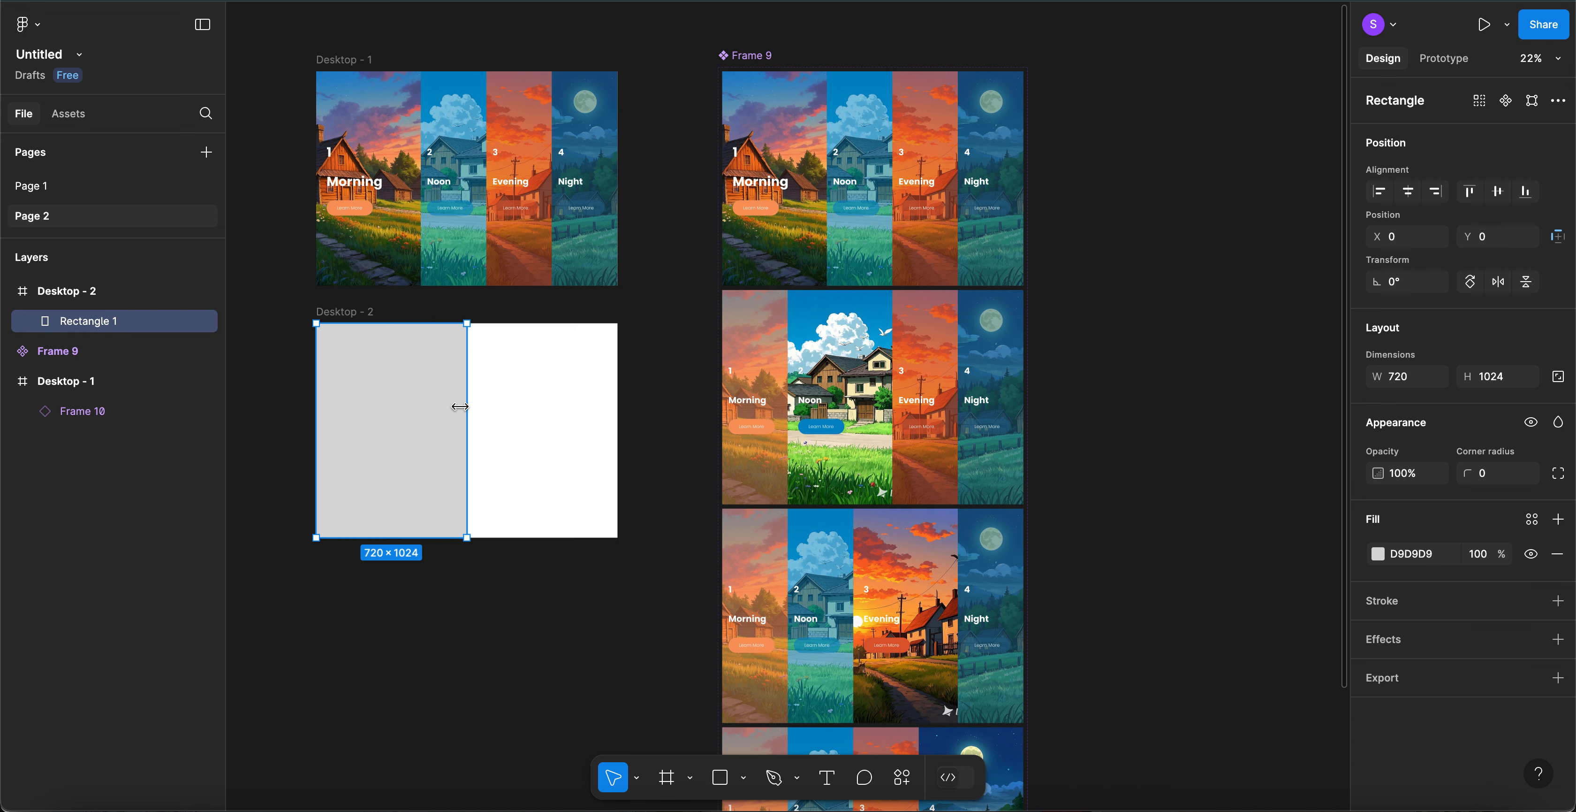
left_click(1402, 376)
type("1440/2")
key("Return")
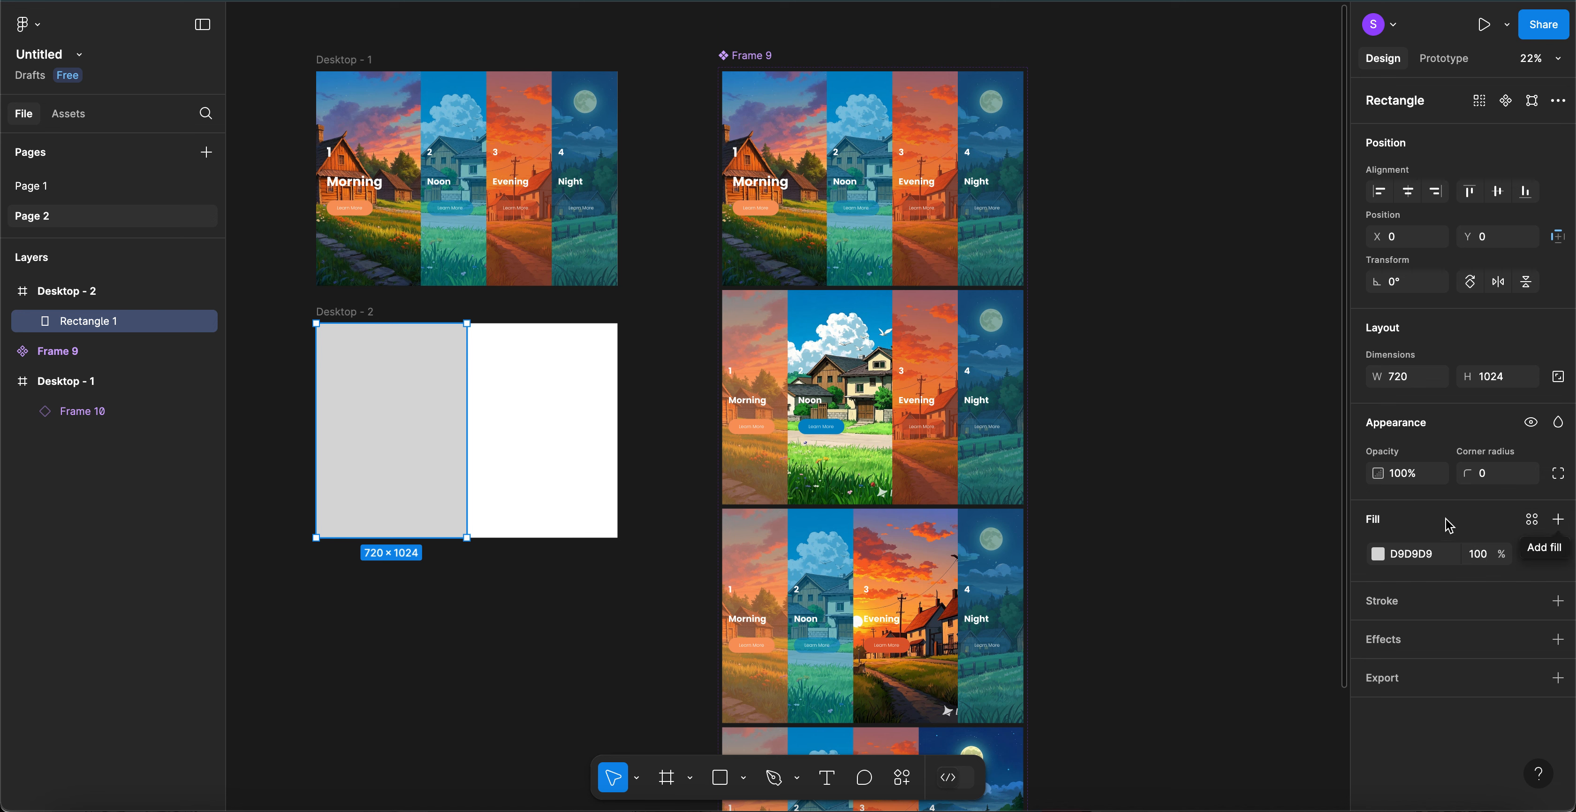
- Give the rectangle an image fill of the uploaded cartoon sunset cottage picture at 100% opacity
left_click(1558, 521)
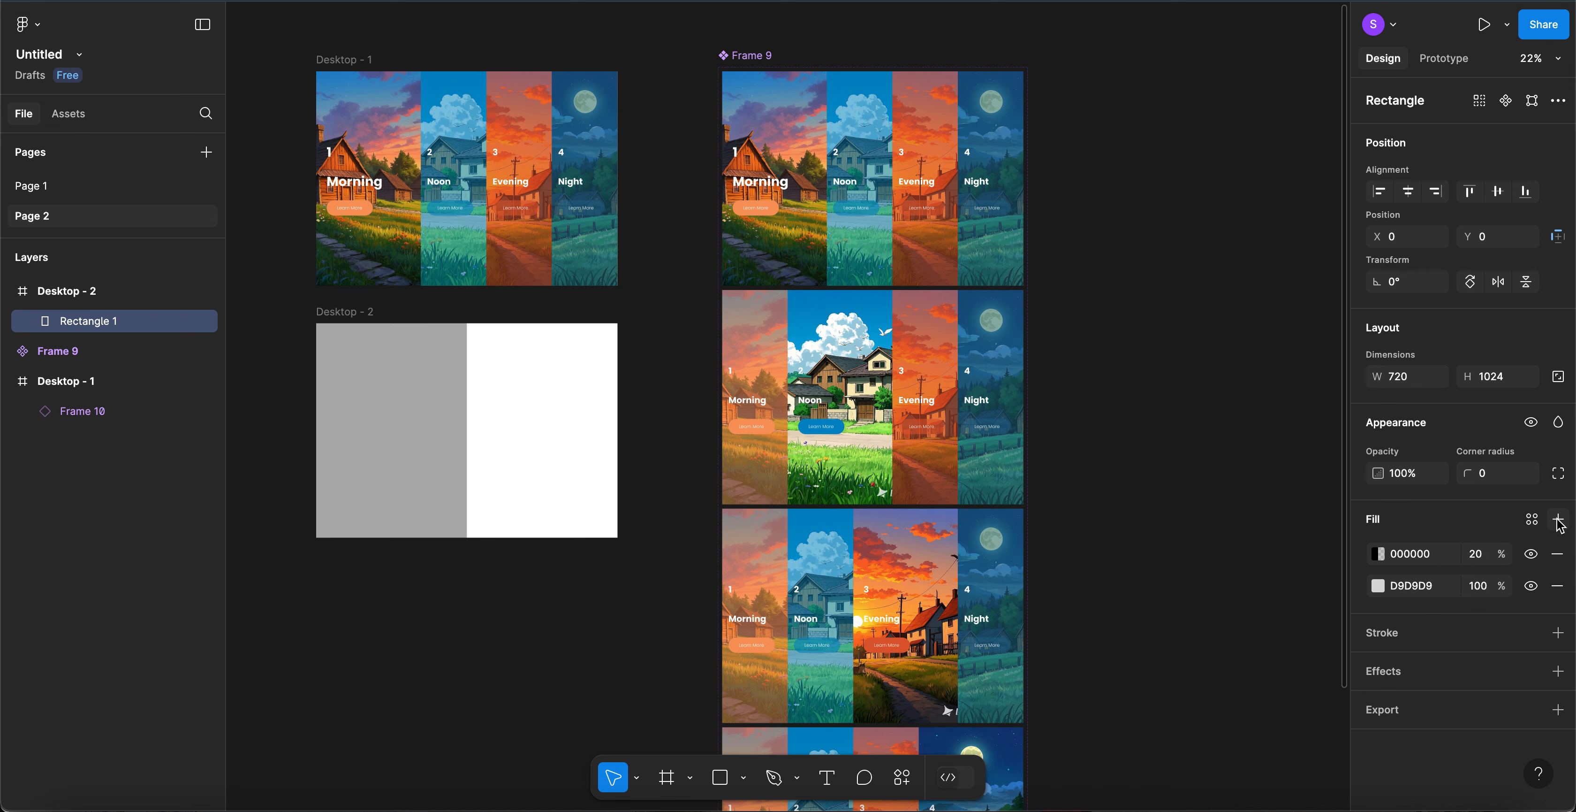
left_click(1378, 560)
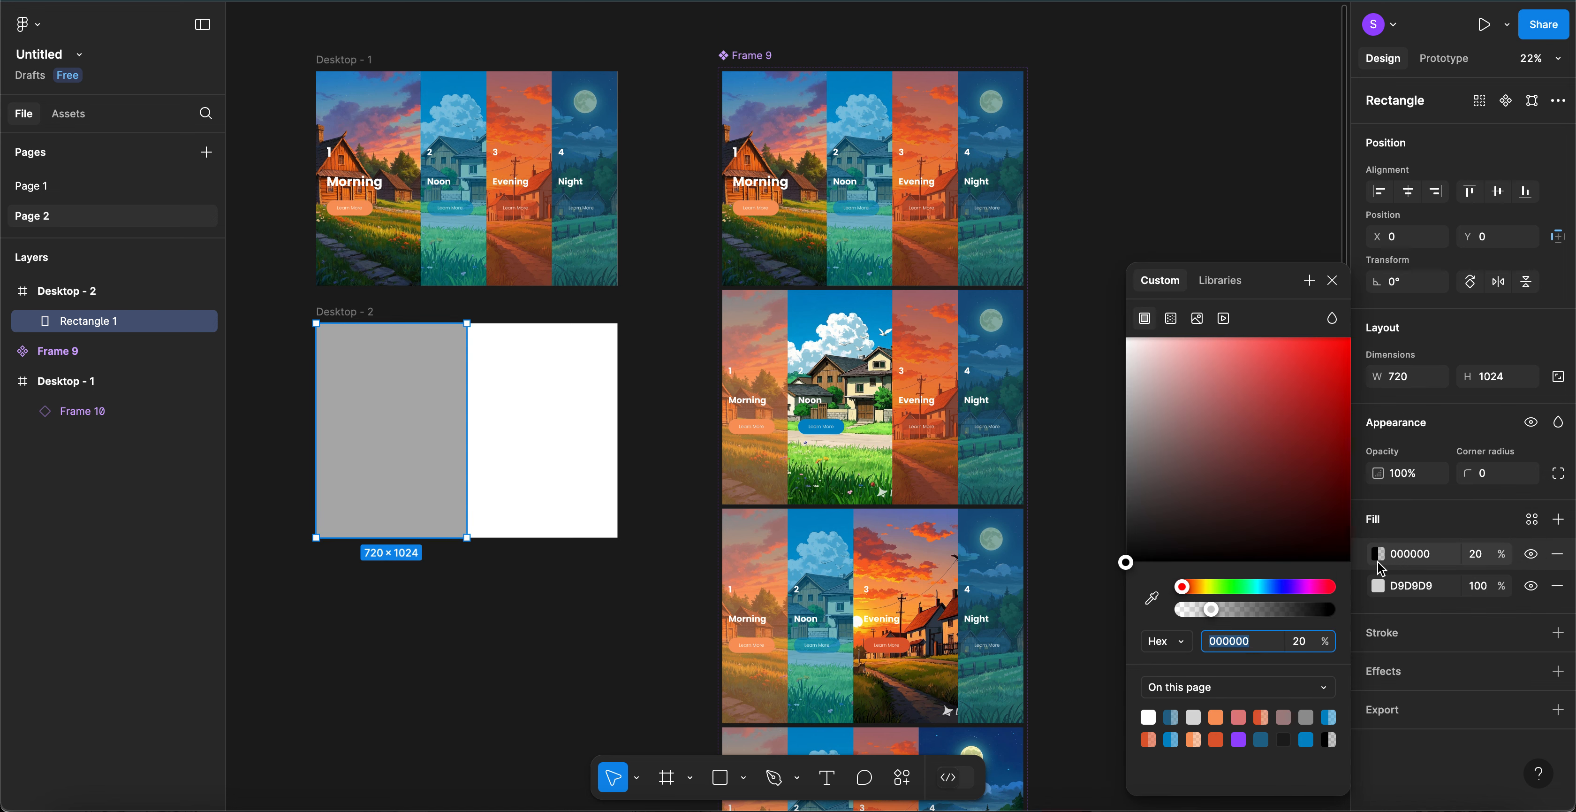
left_click(1197, 318)
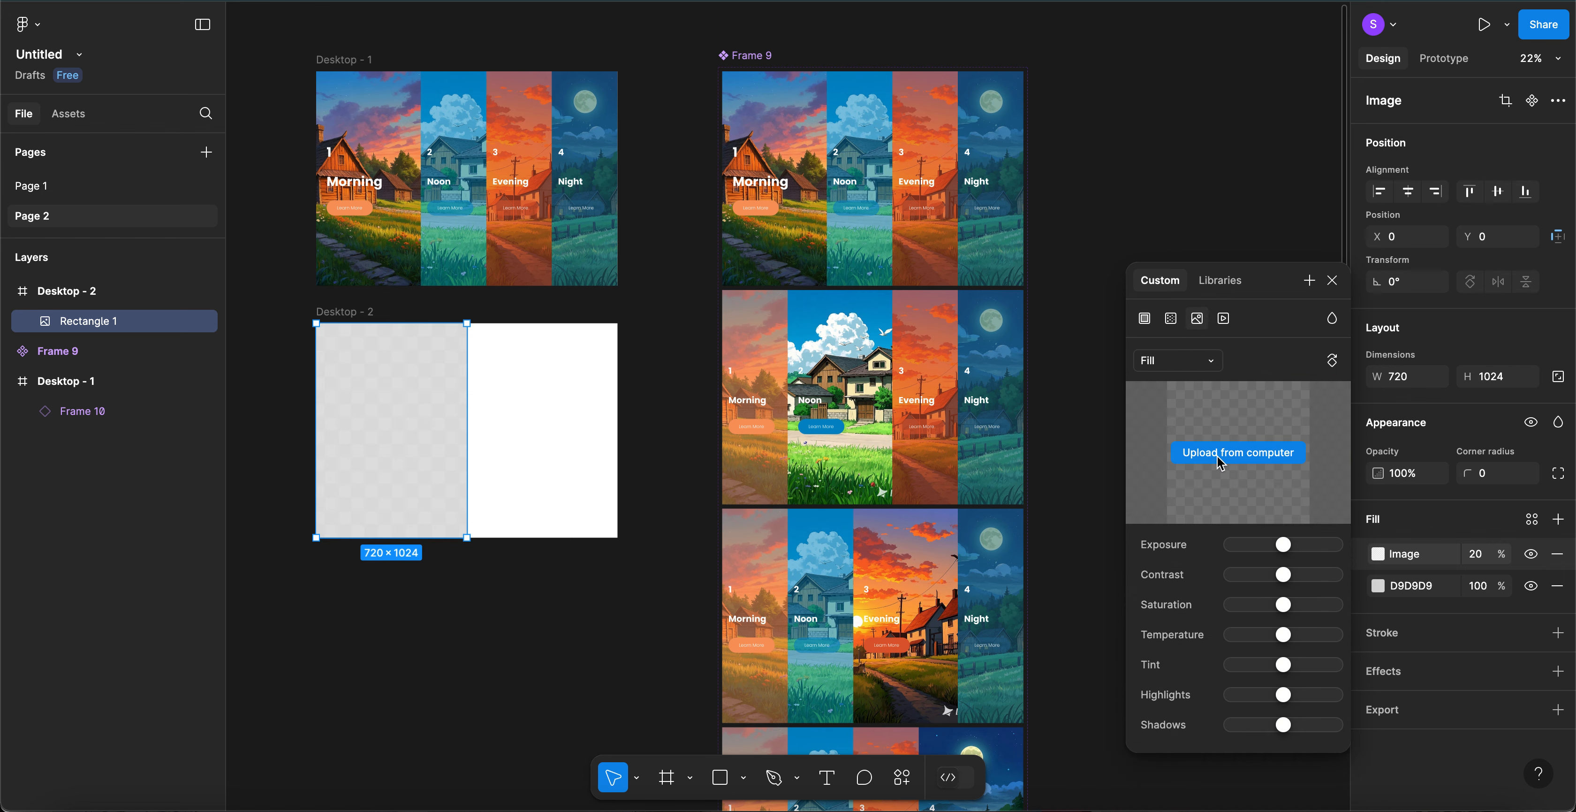
left_click(1218, 453)
scroll(703, 398, "down", 2)
scroll(703, 398, "down", 5)
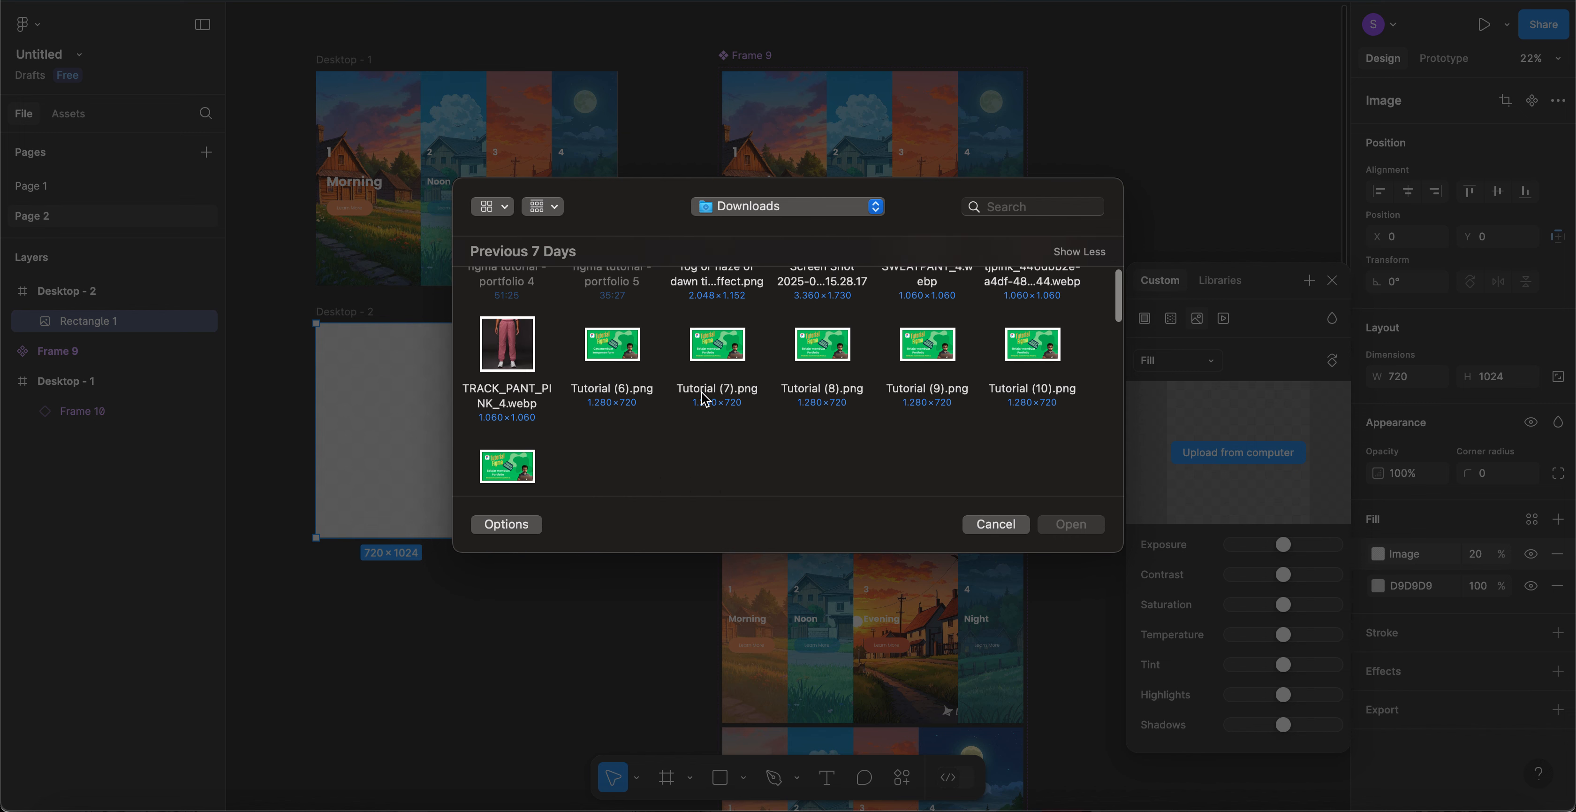
scroll(705, 399, "down", 2)
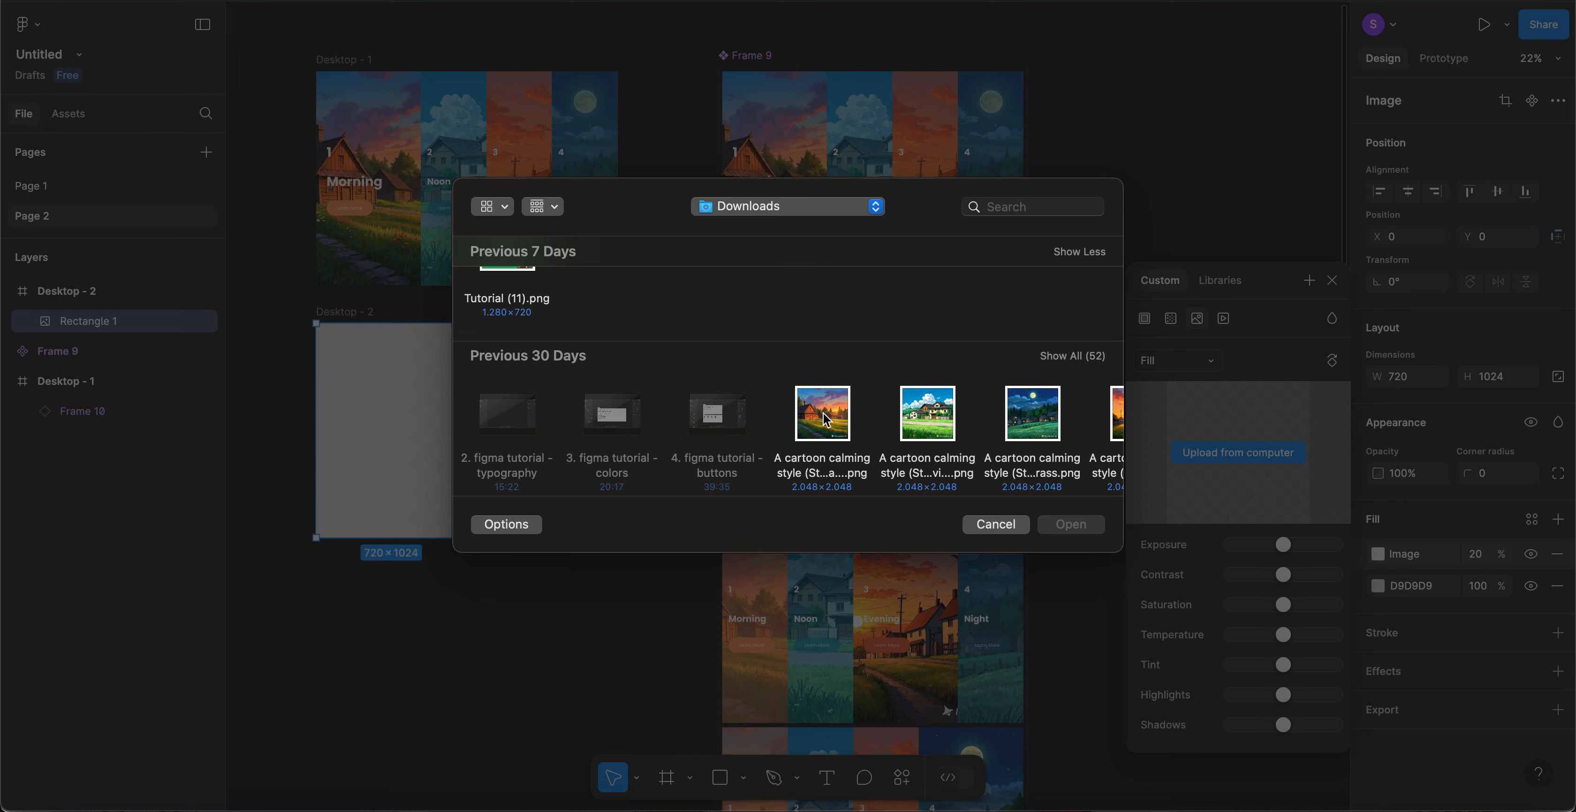
double_click(822, 415)
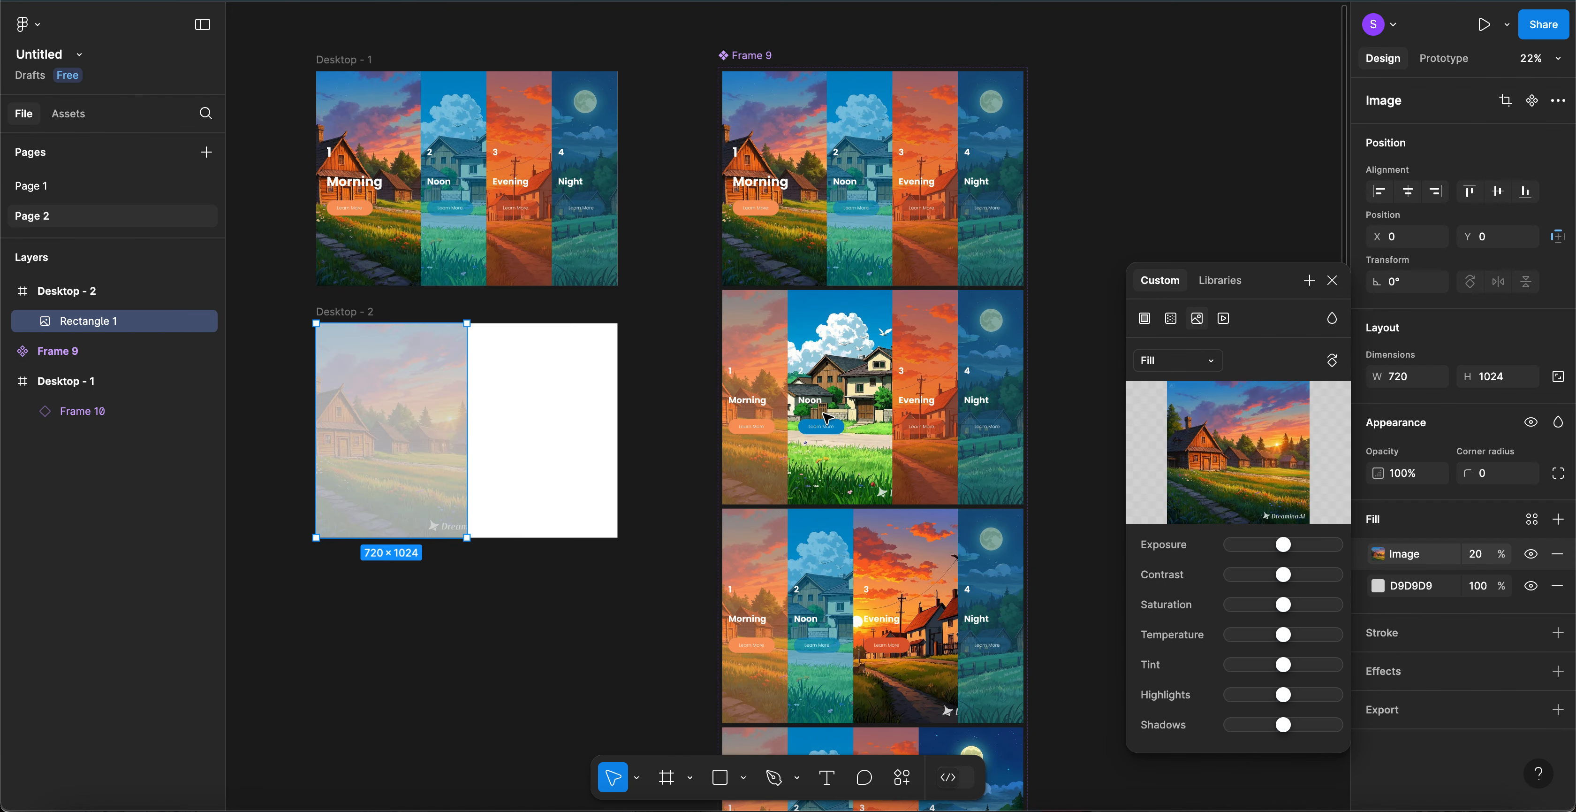
left_click(1478, 557)
type("10")
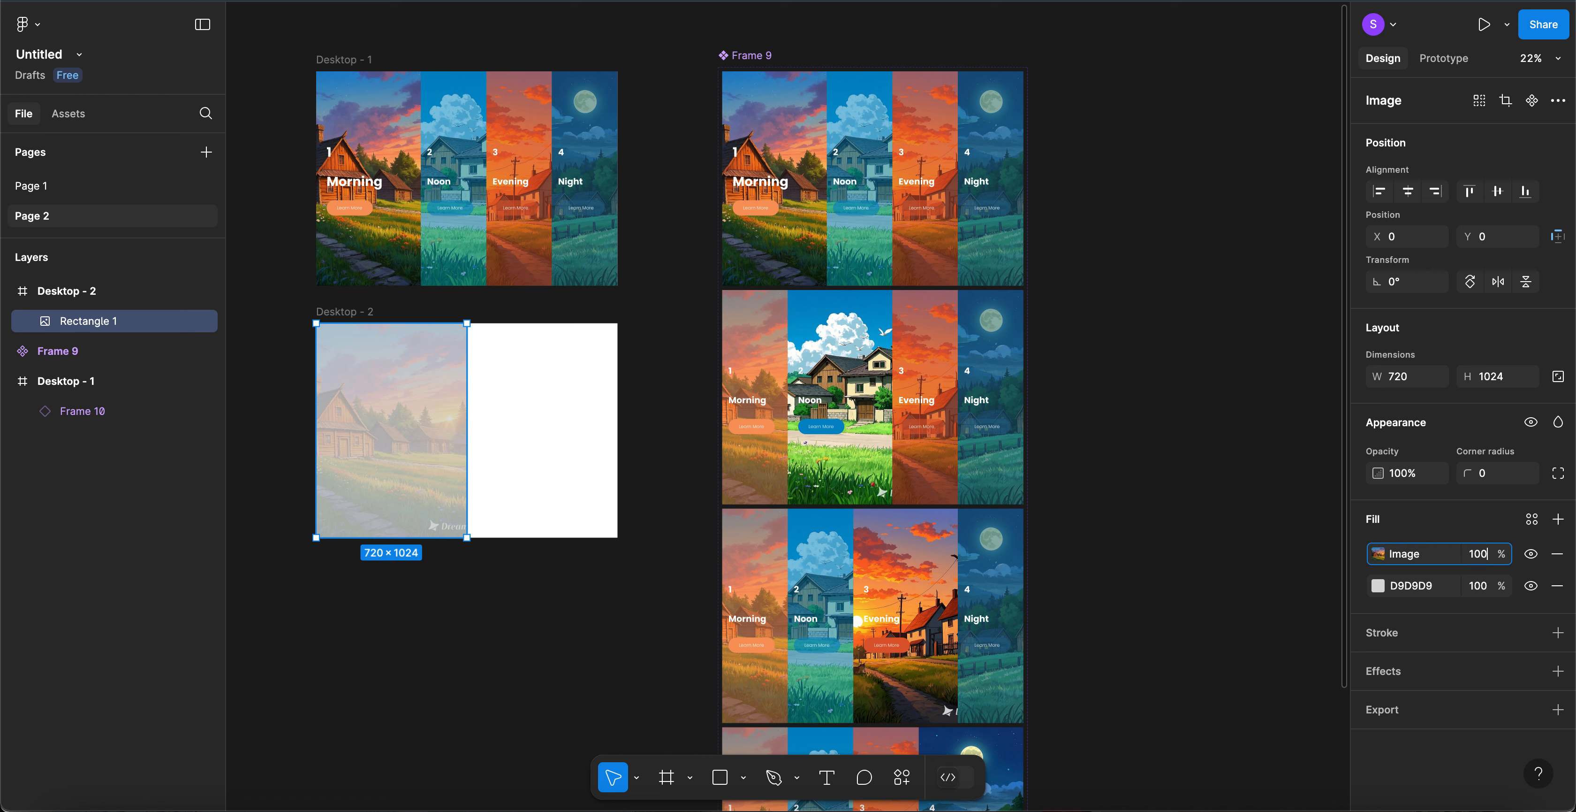
type("0")
key("Return")
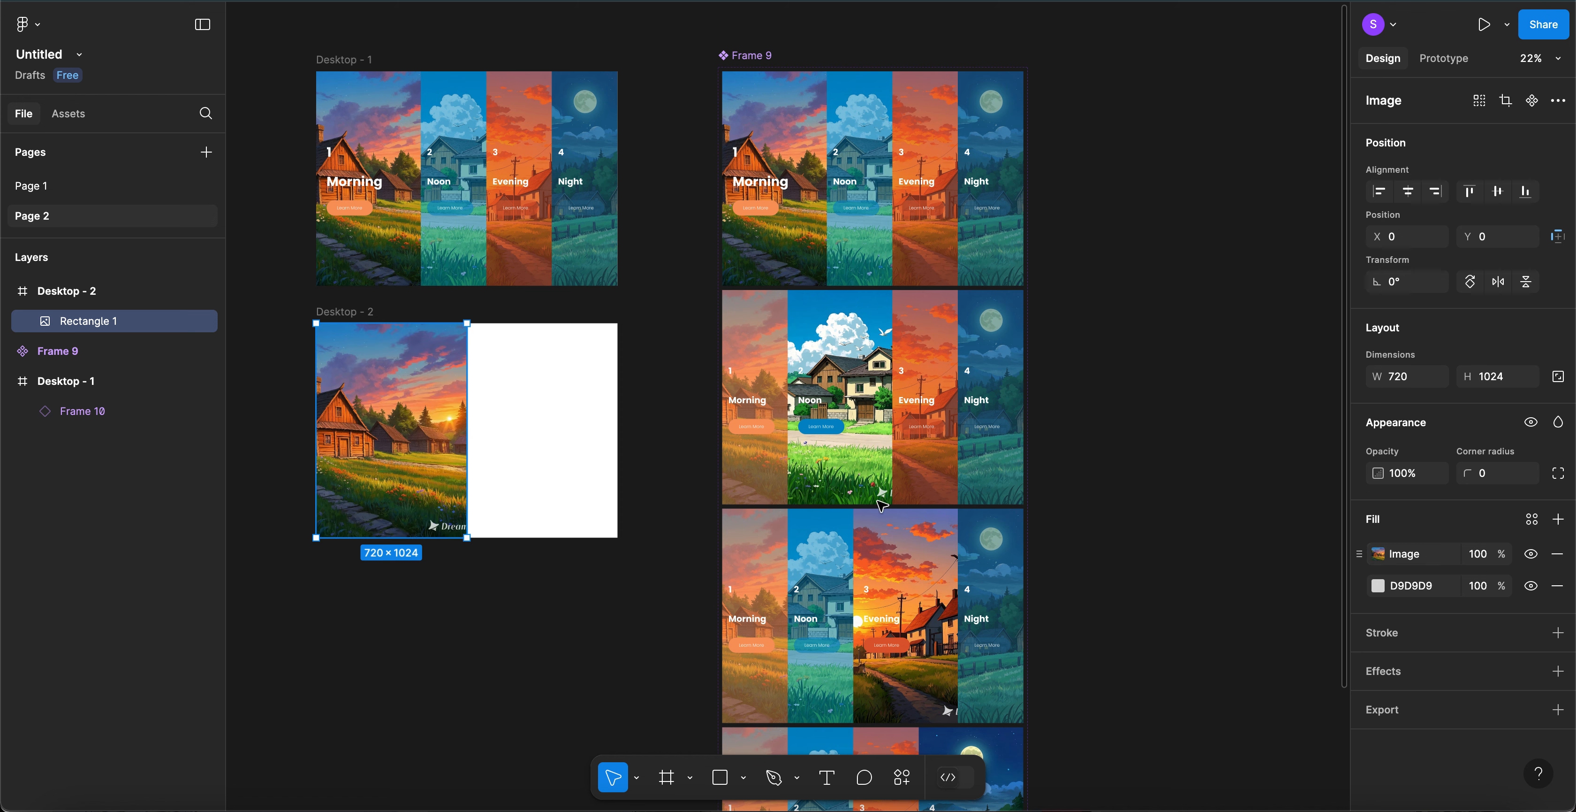
- Try Crop mode to shift the picture, then set the image back to Fill
left_click(1378, 556)
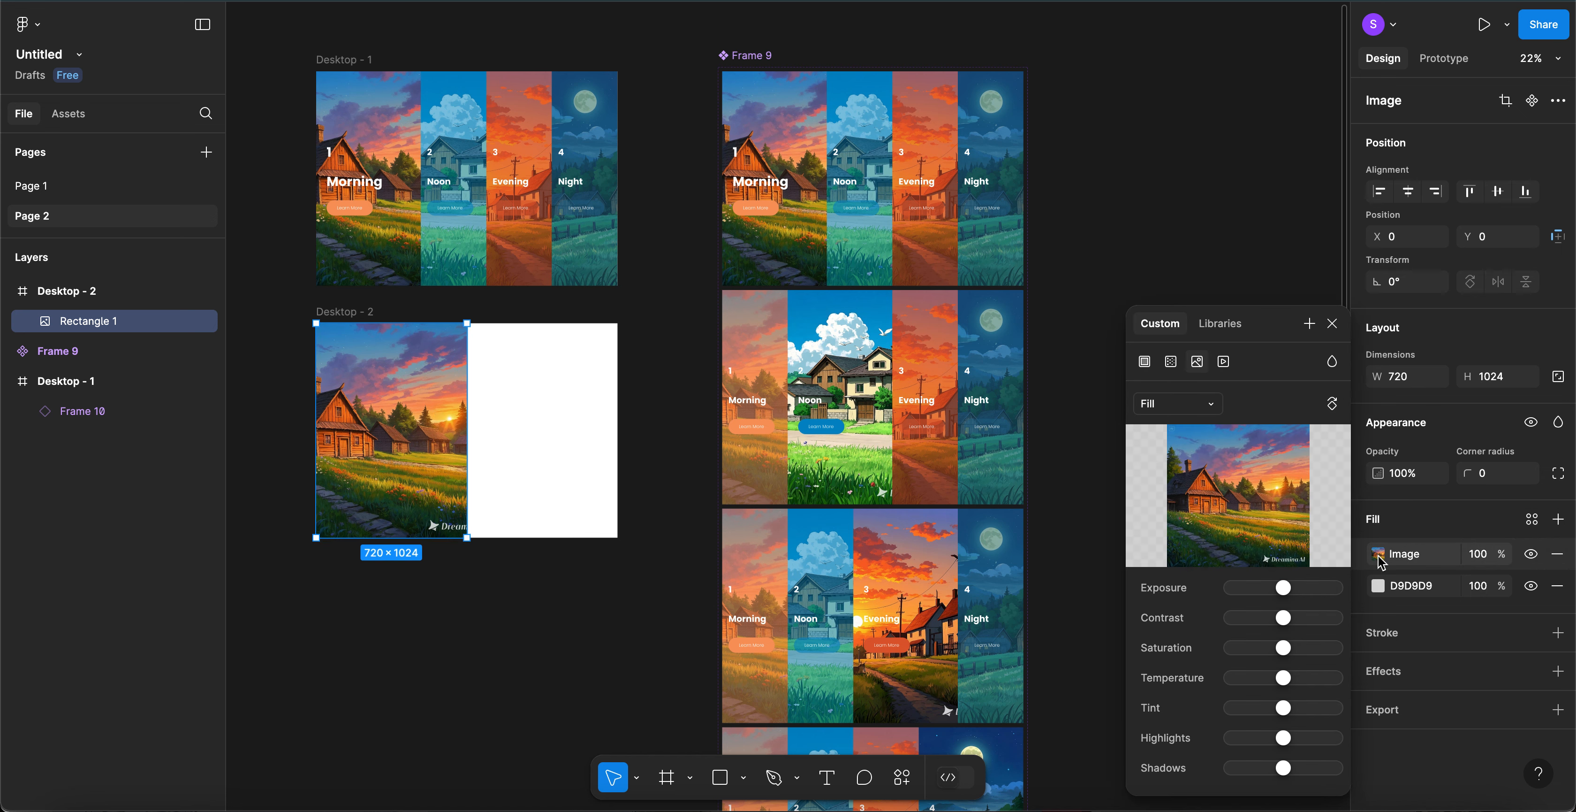
left_click(1182, 406)
left_click(1178, 448)
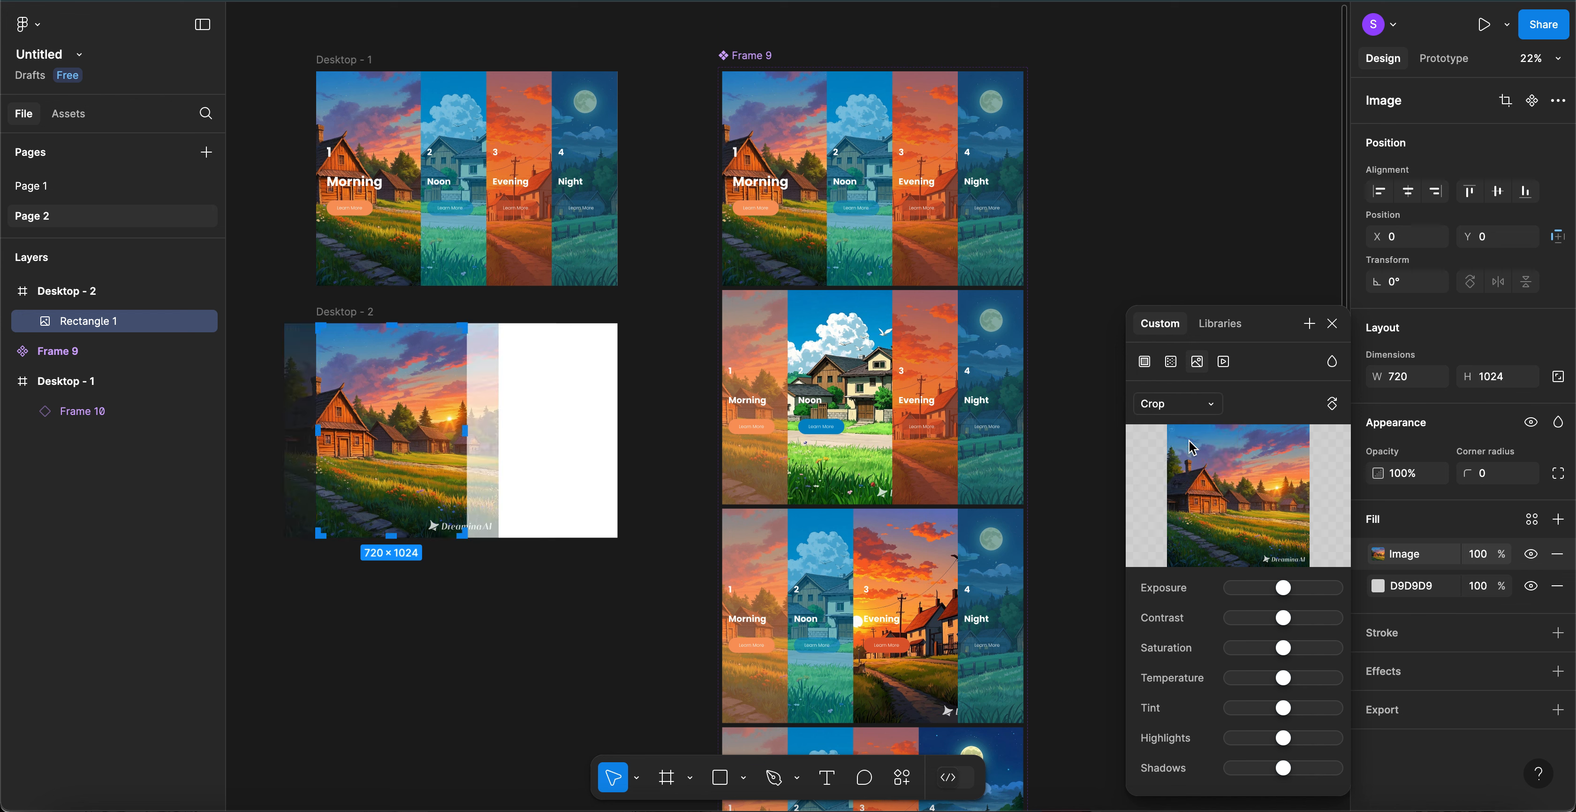
mouse_move(401, 425)
left_mouse_down()
mouse_move(368, 426)
mouse_move(408, 426)
left_mouse_up()
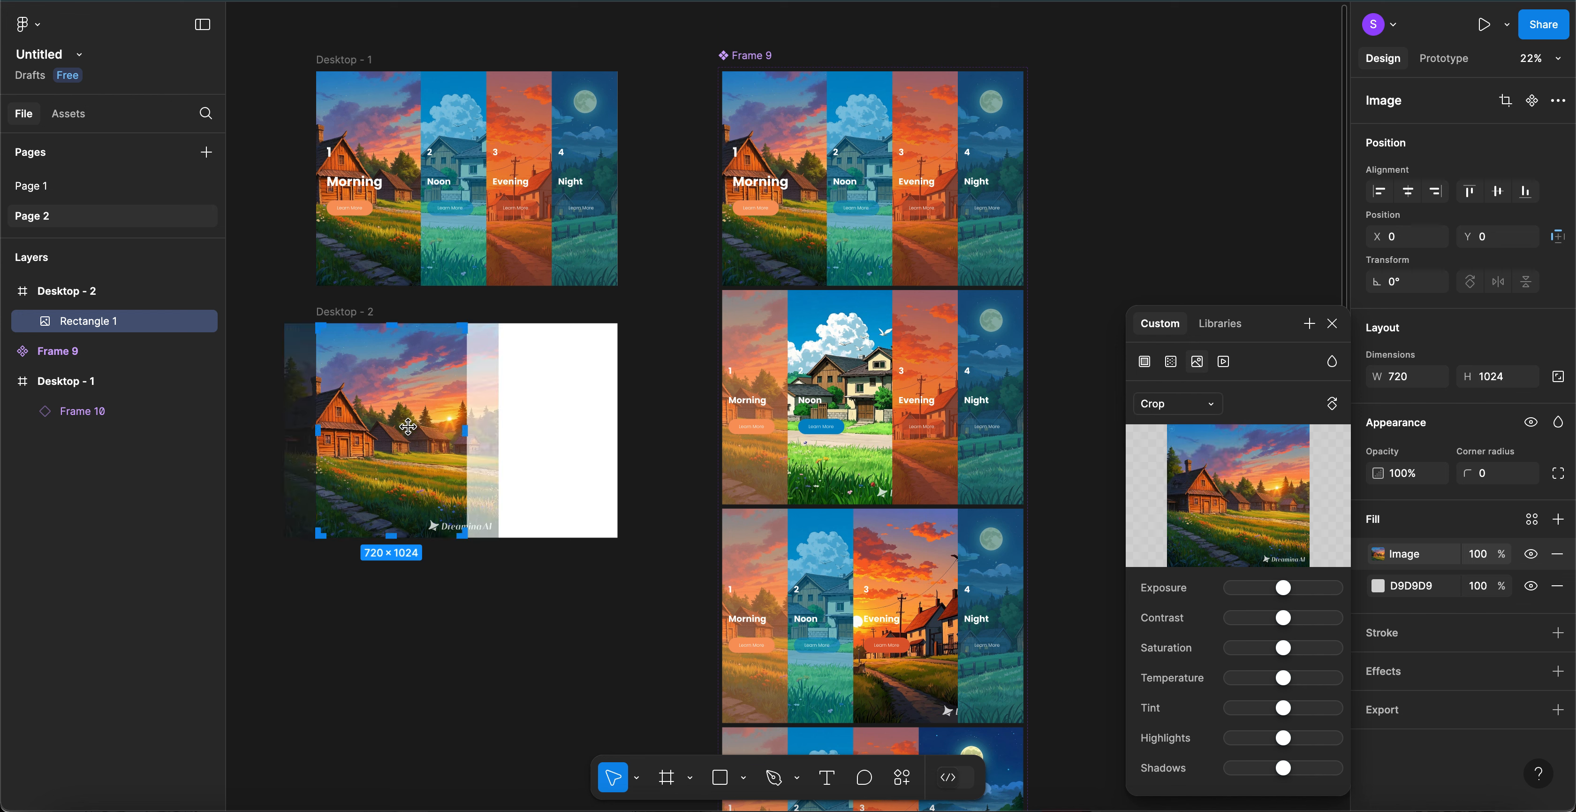
left_click(1202, 409)
left_click(1209, 364)
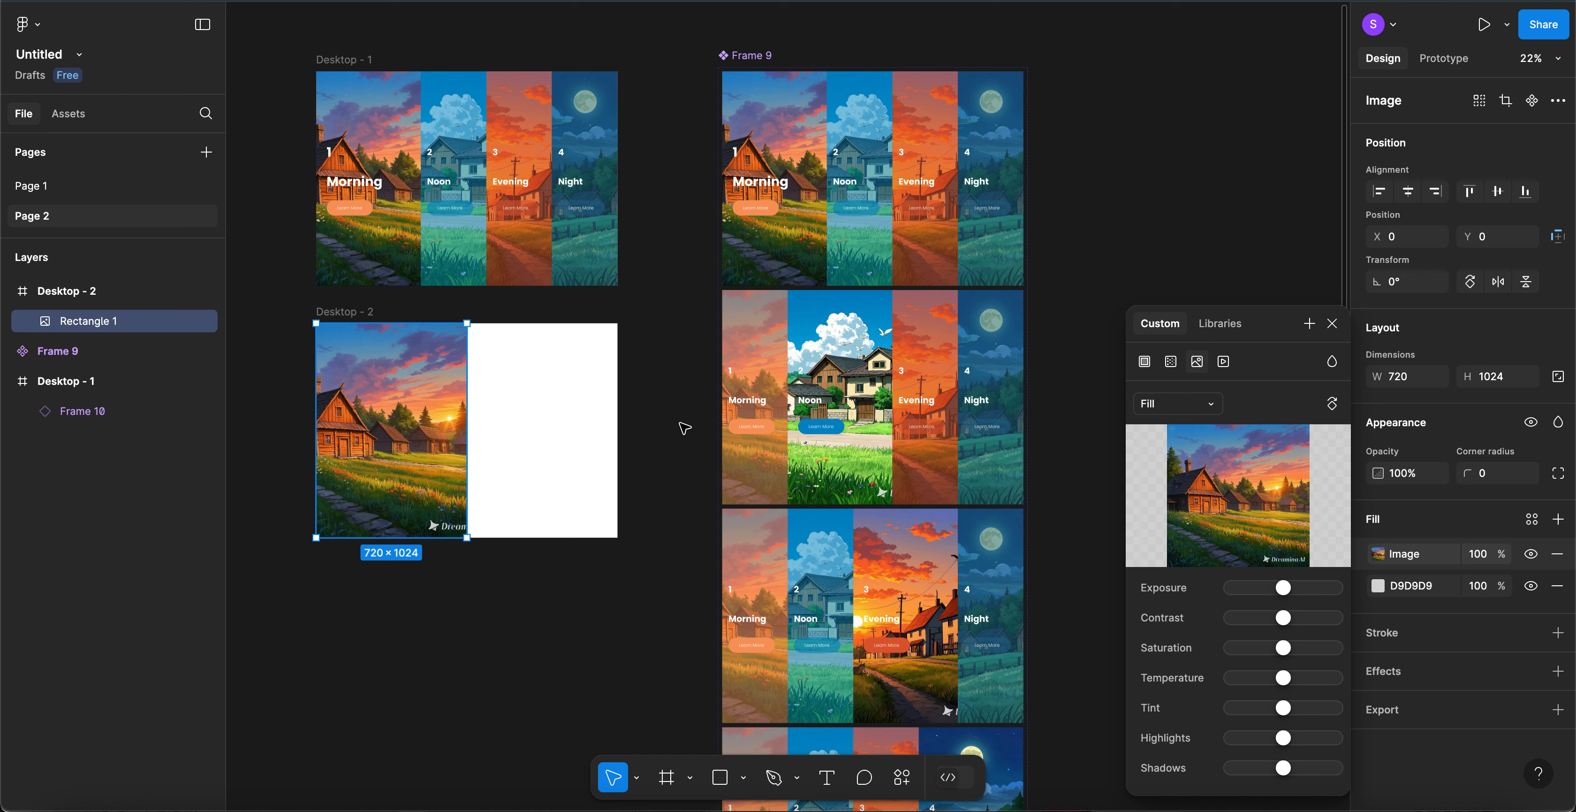
- Add a 'Morning' text box on Desktop - 2's white half at font size 42
key("t")
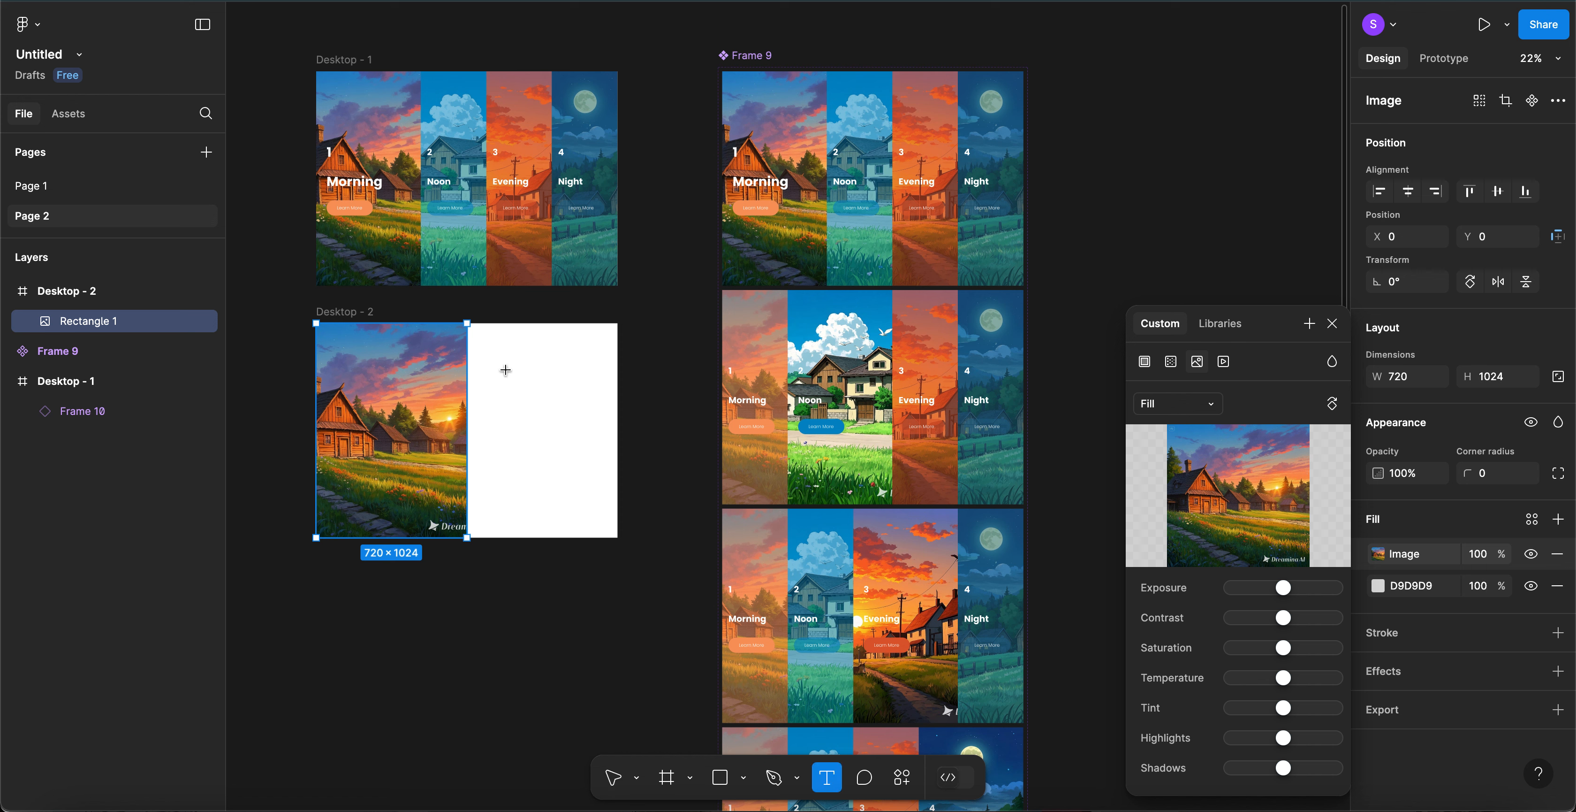
left_click_drag(506, 370, 590, 388)
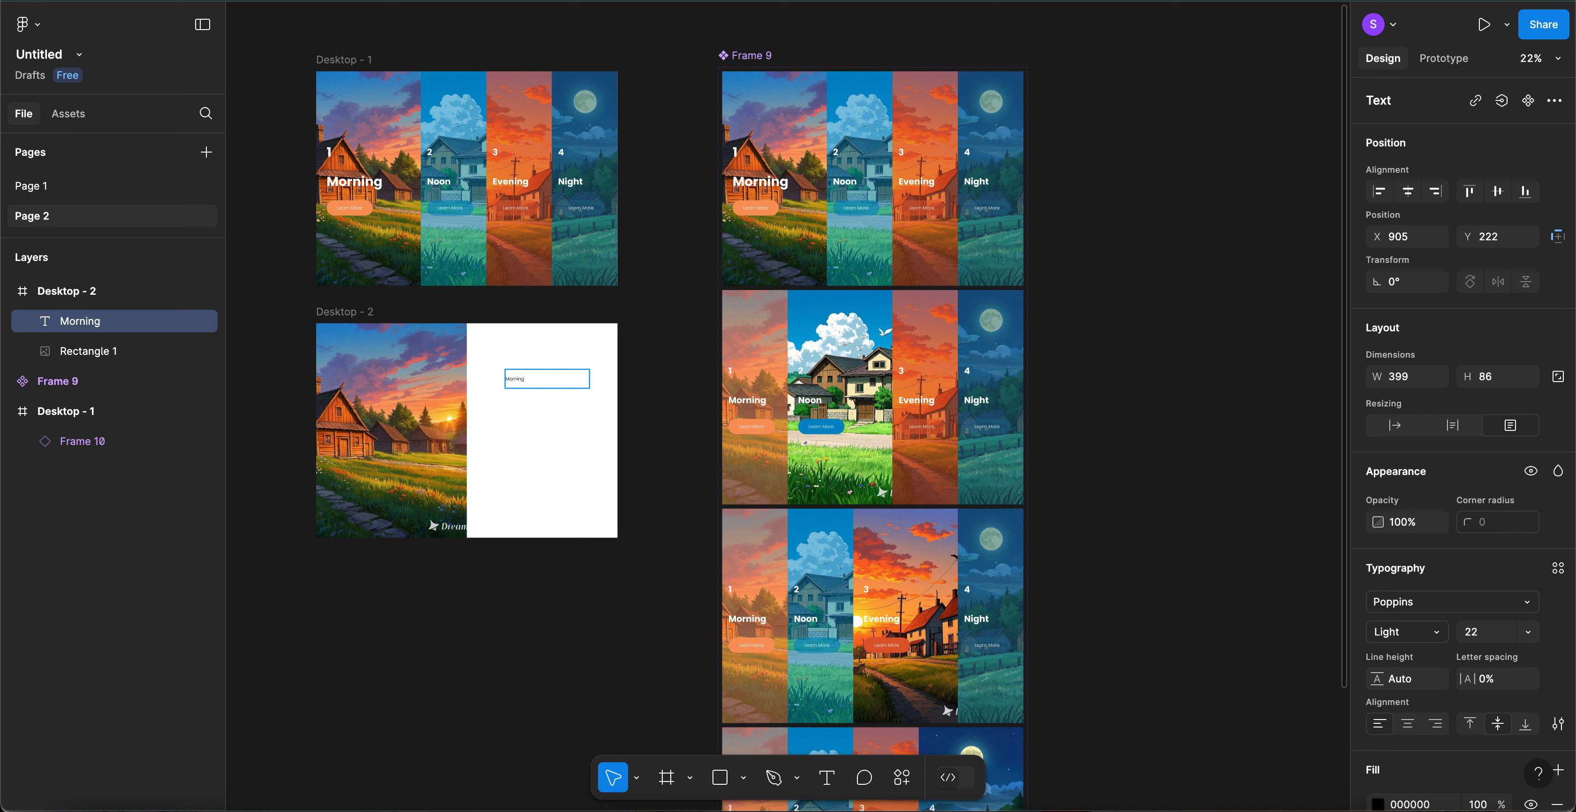
key("super+a")
scroll(1464, 516, "down", 1)
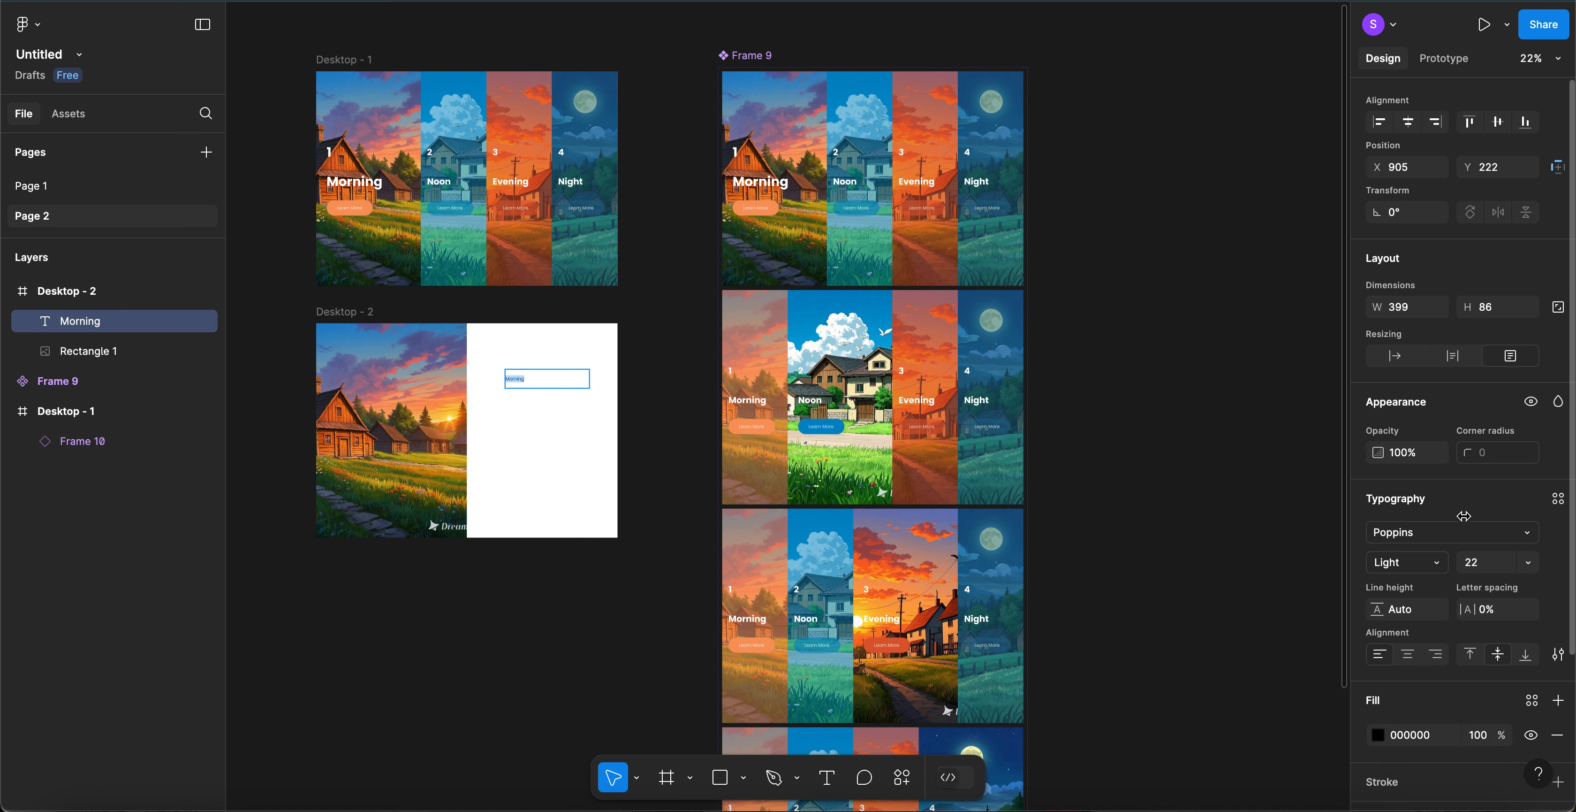
scroll(1464, 516, "down", 1)
left_click(1477, 538)
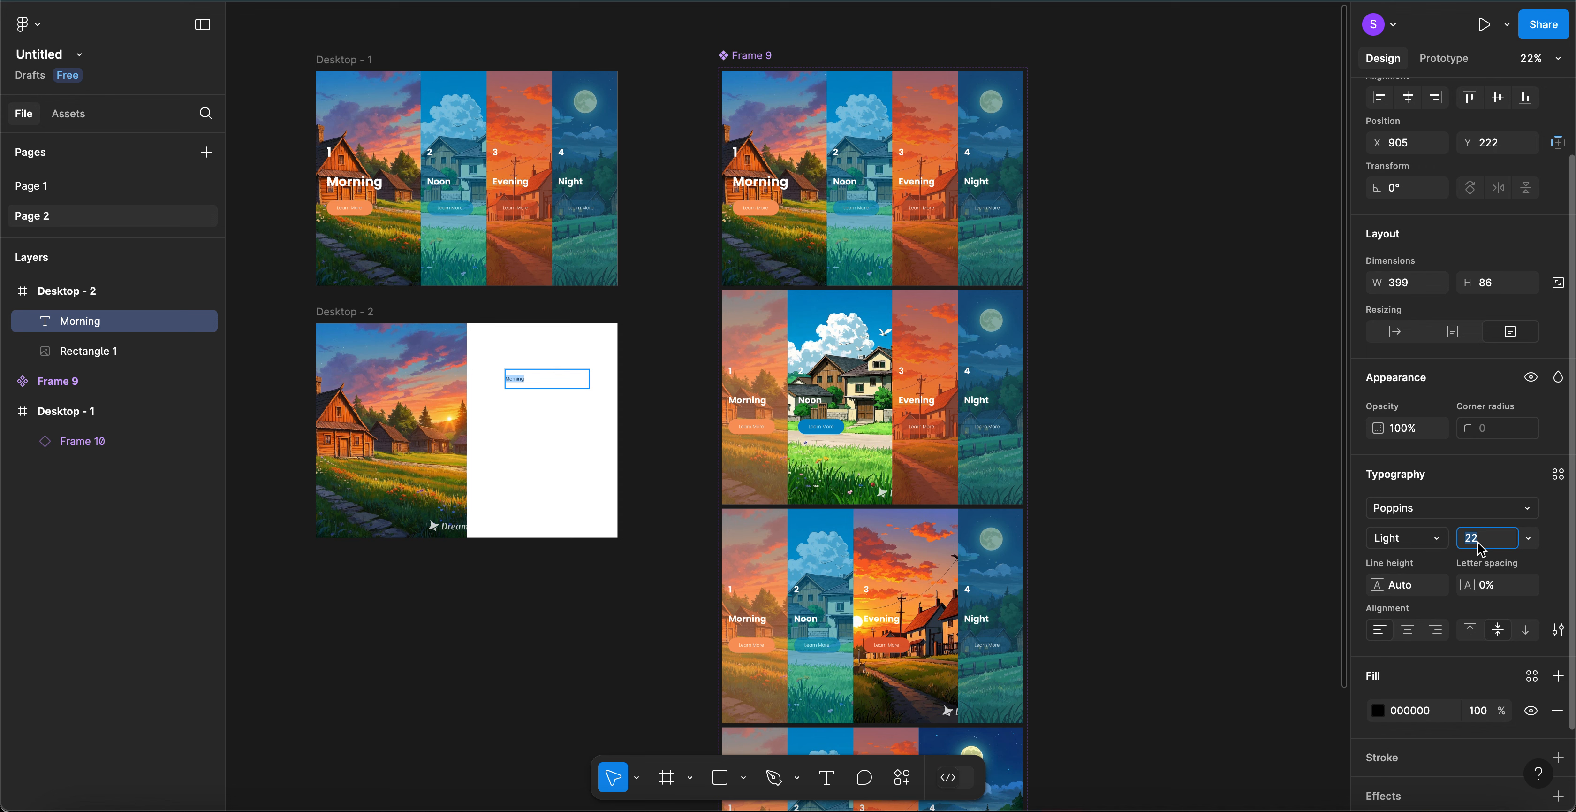
type("42")
key("Return")
key("shift+Up")
key("shift+Down")
- Make the Morning heading Bold and move it up and left near the top
left_click(1393, 544)
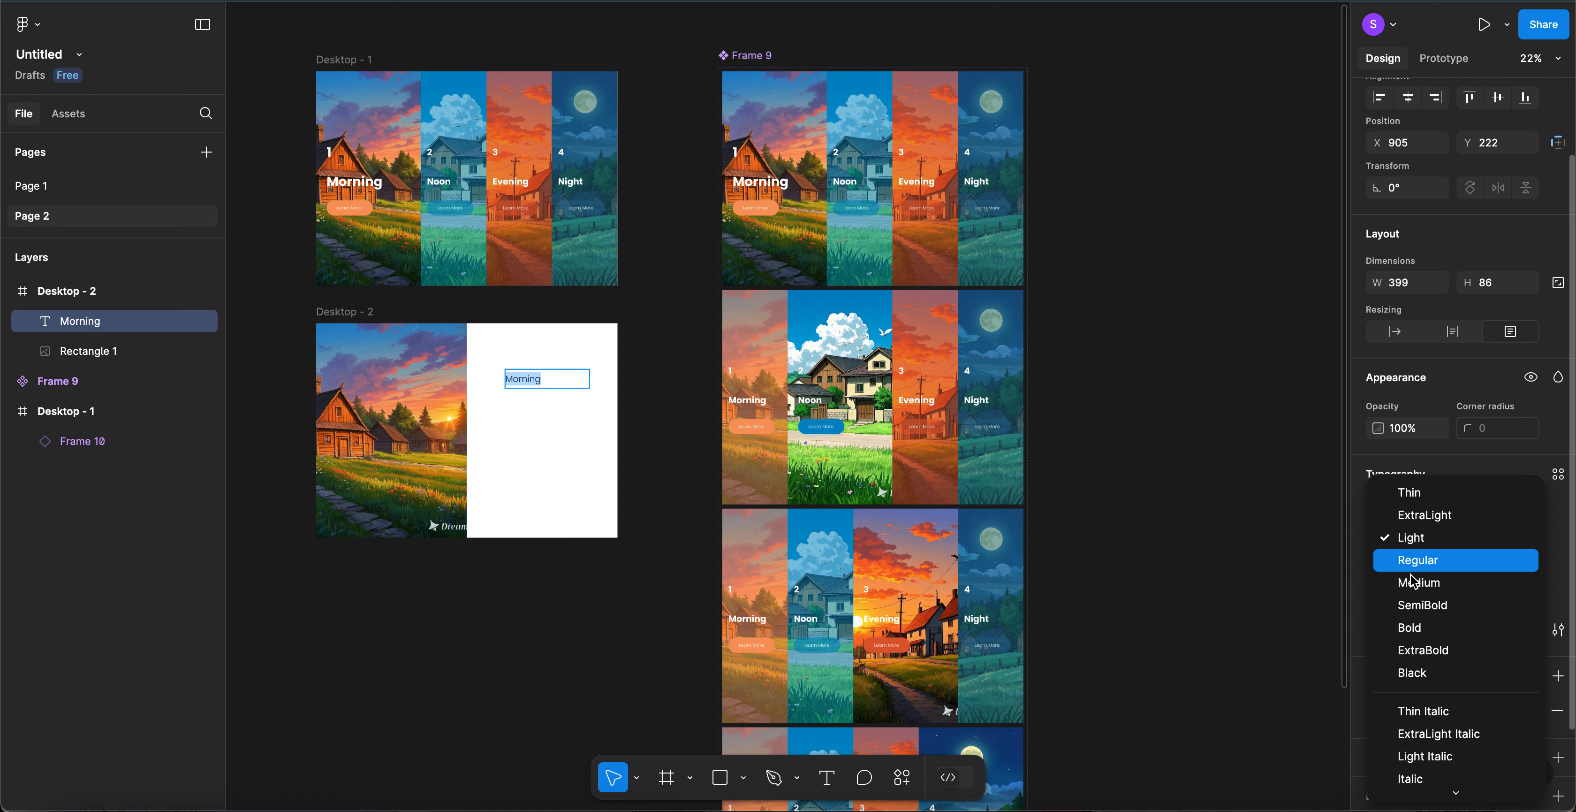
left_click(1418, 627)
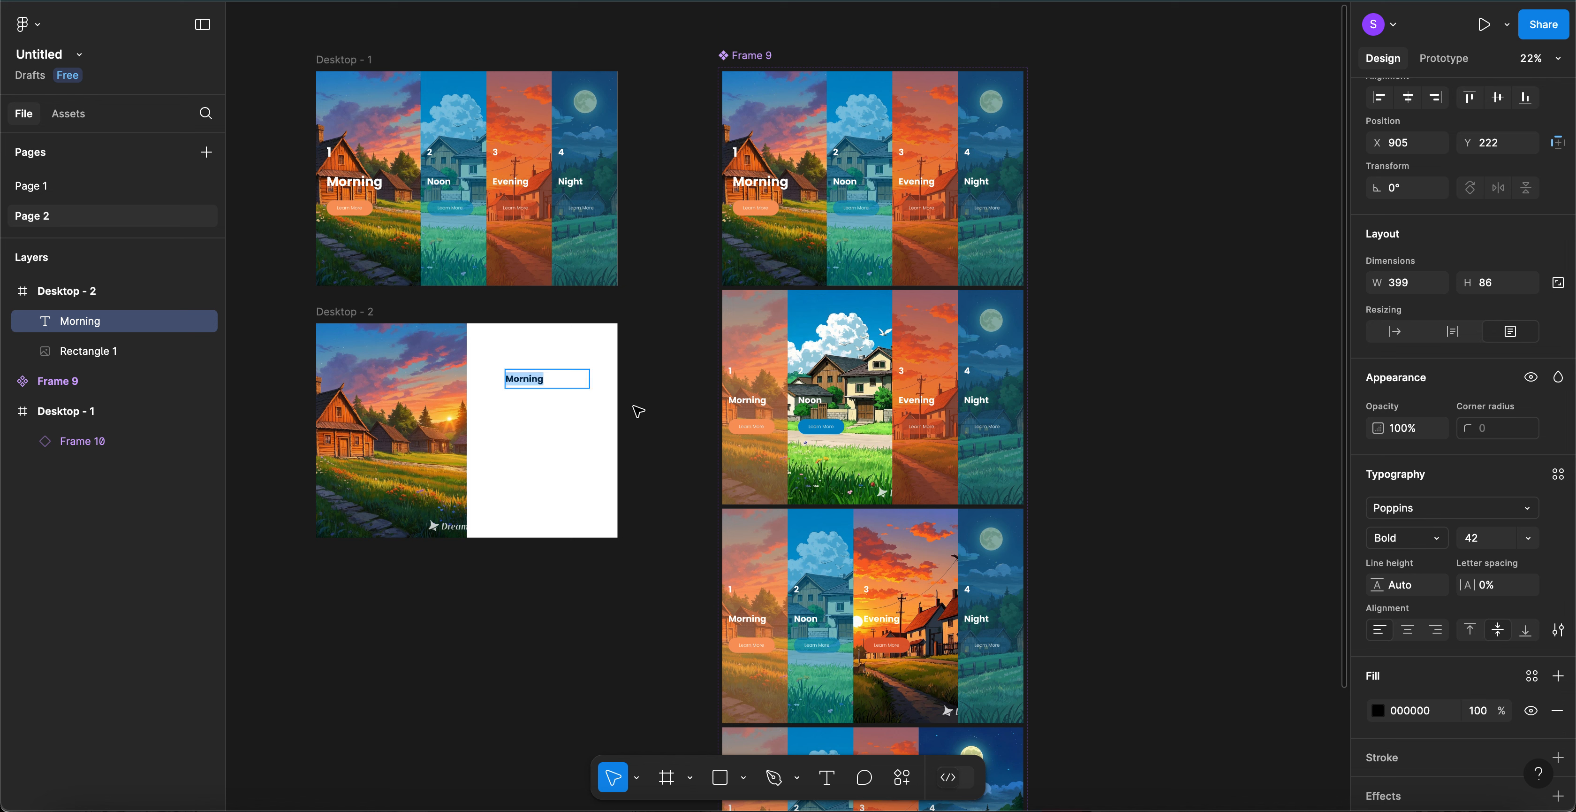
key("Escape")
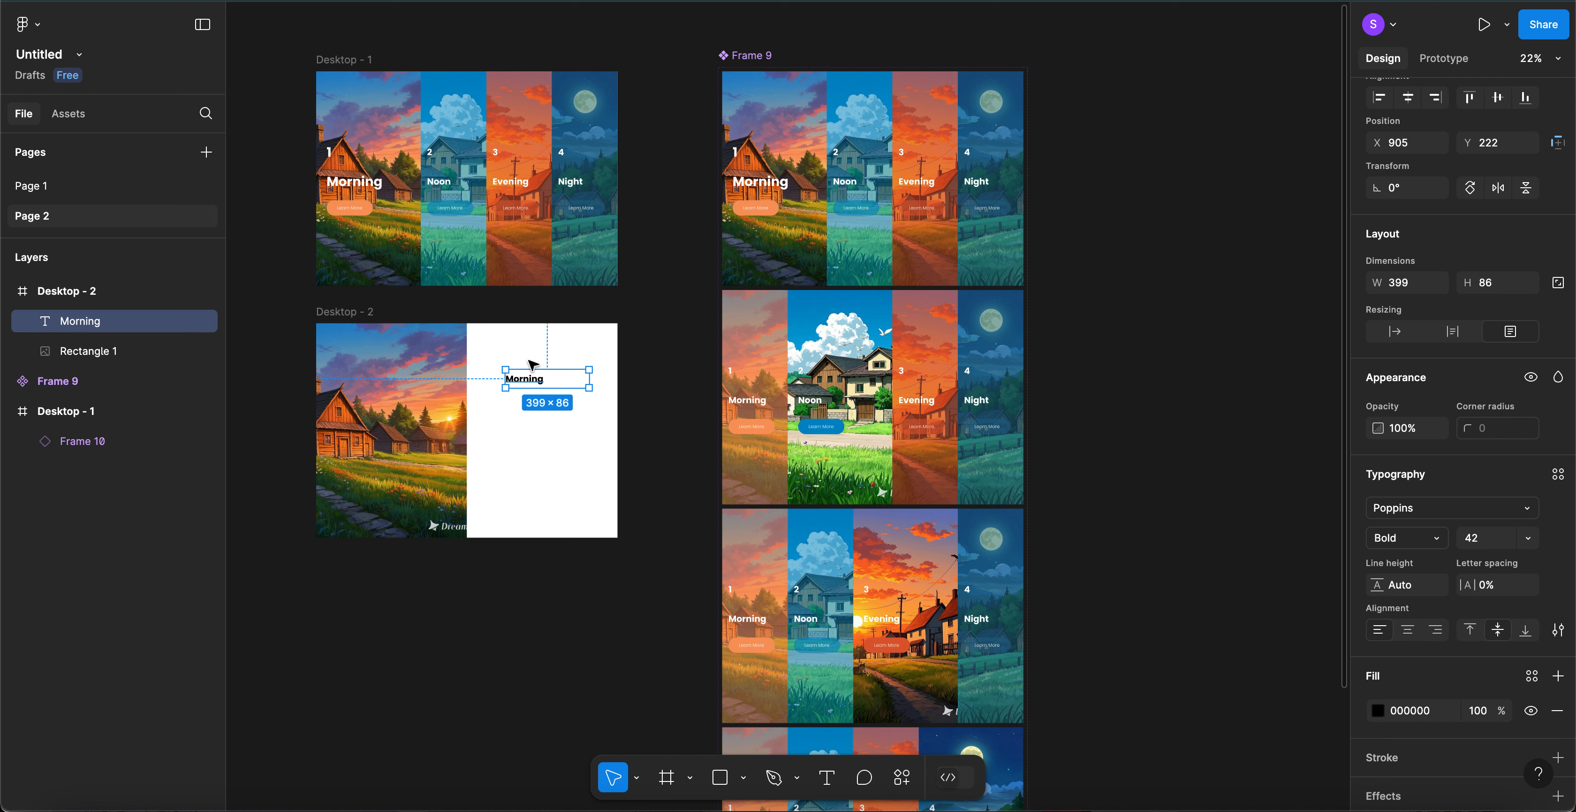
left_click_drag(523, 366, 517, 358)
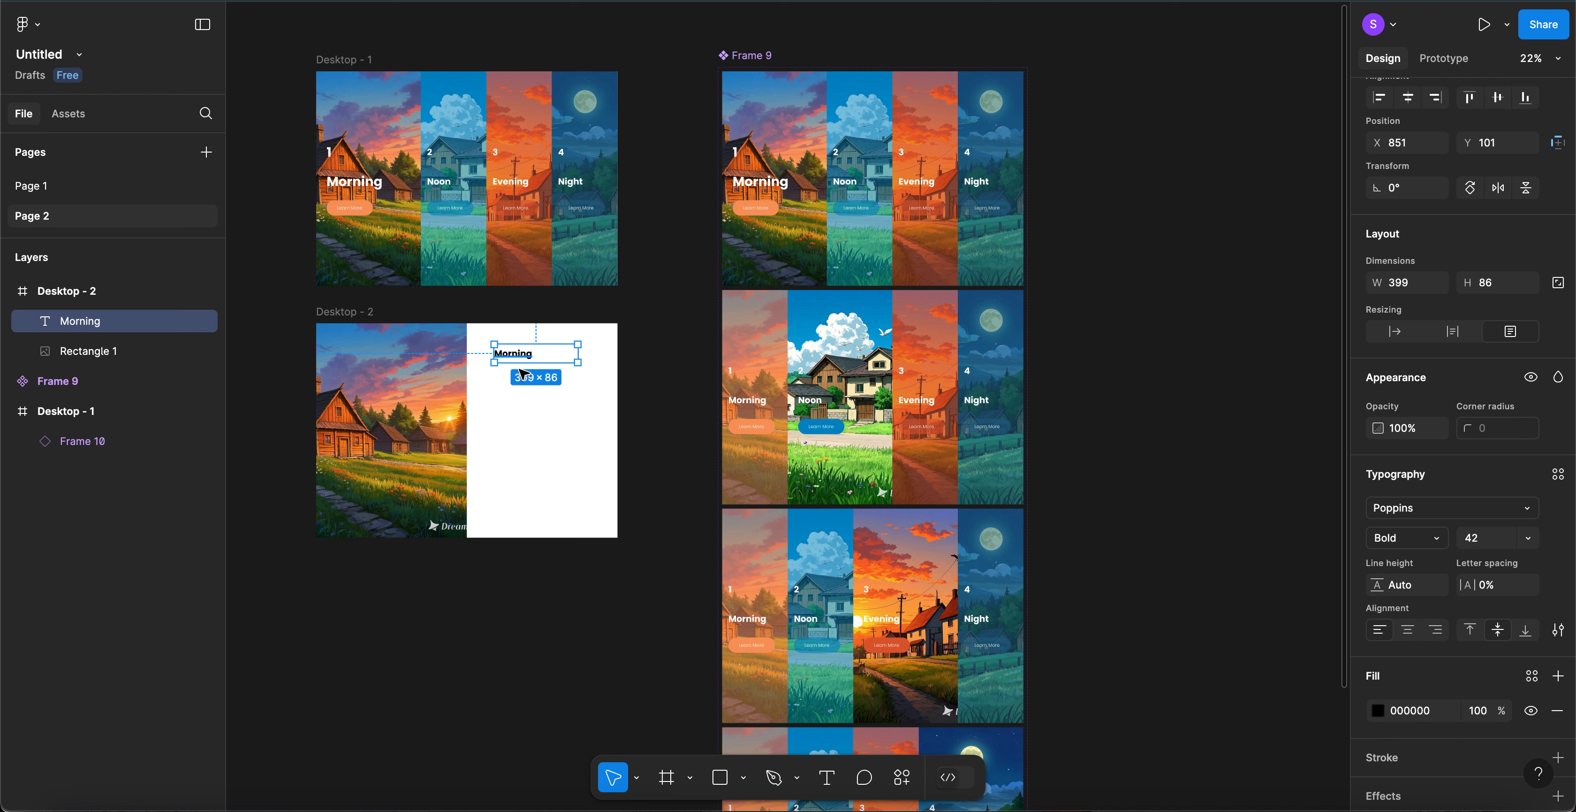
left_click(53, 183)
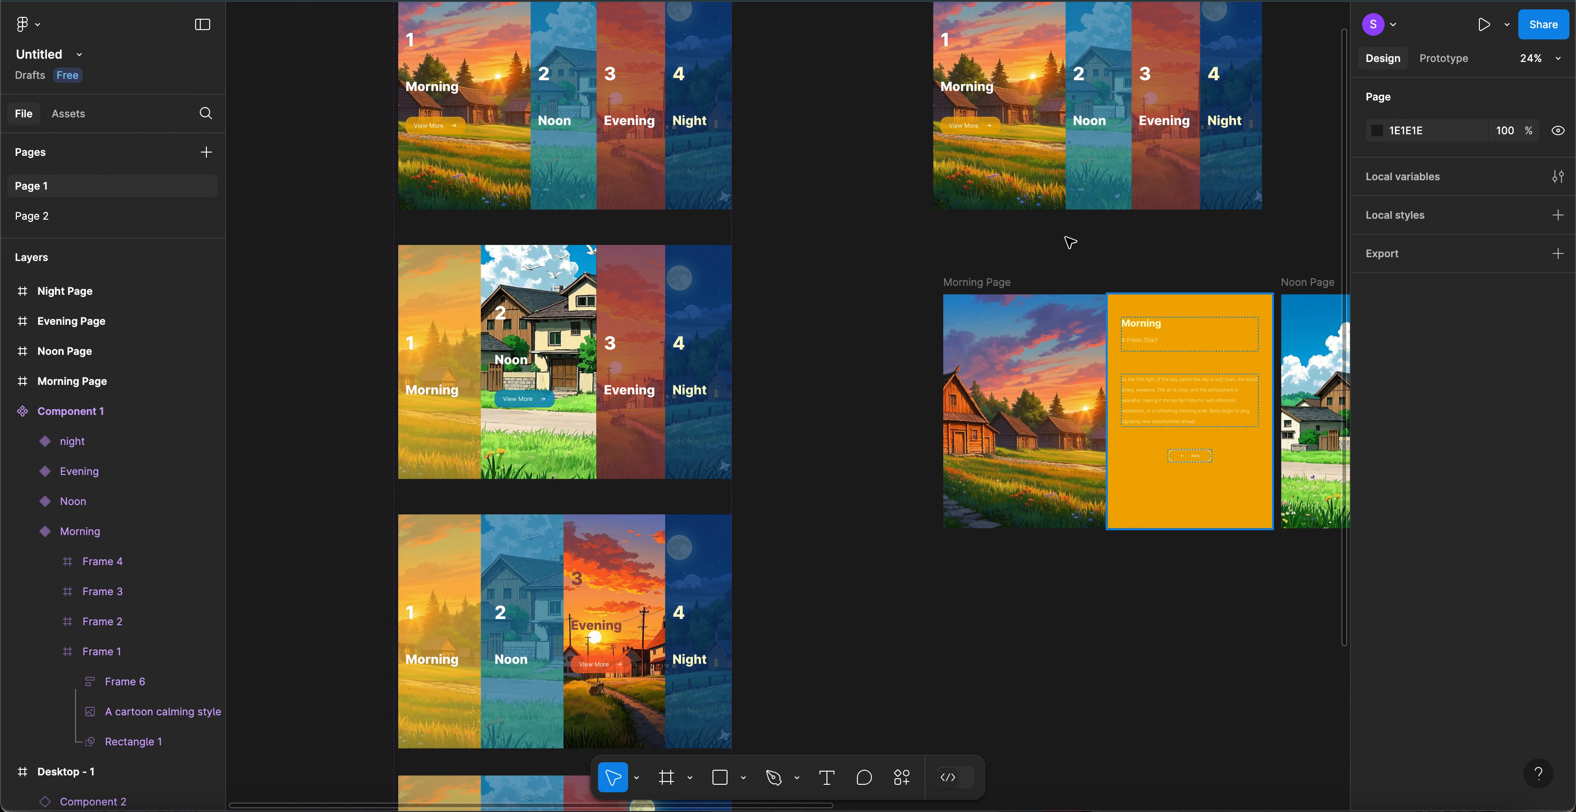
scroll(1164, 398, "up", 5)
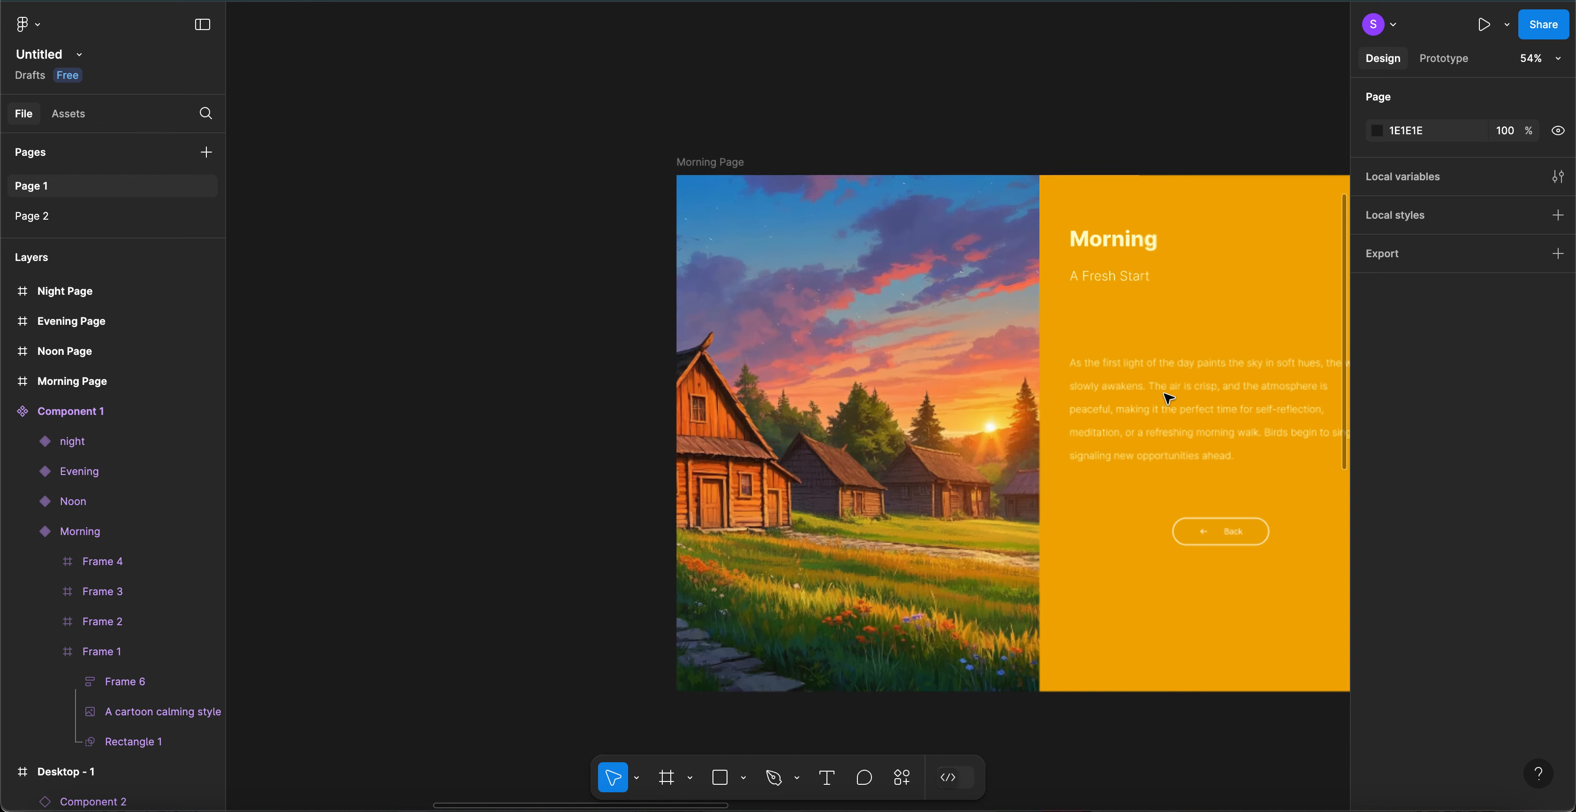
left_click(1107, 404)
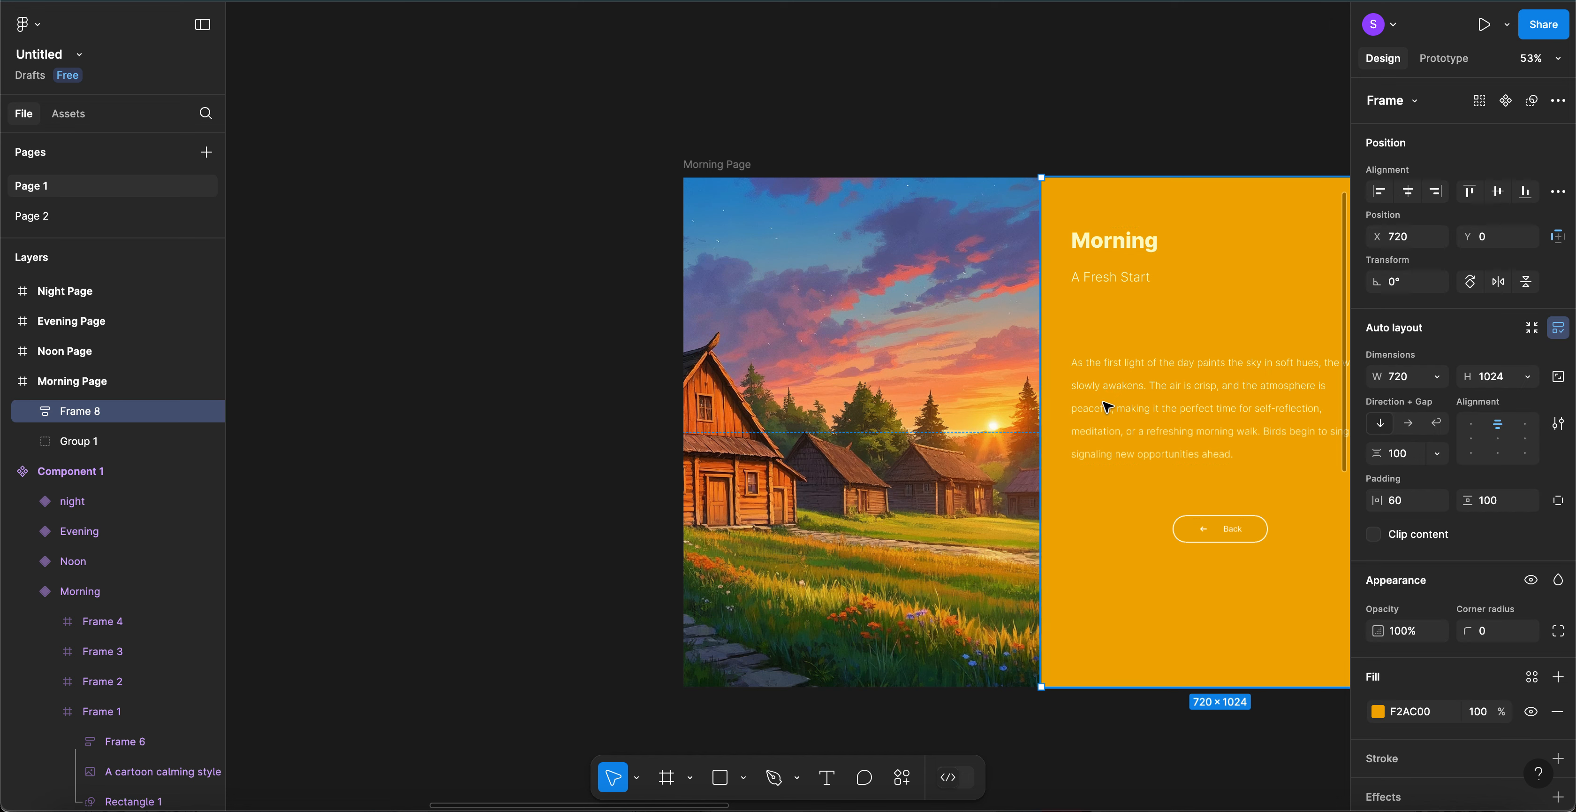
double_click(1108, 405)
key("Return")
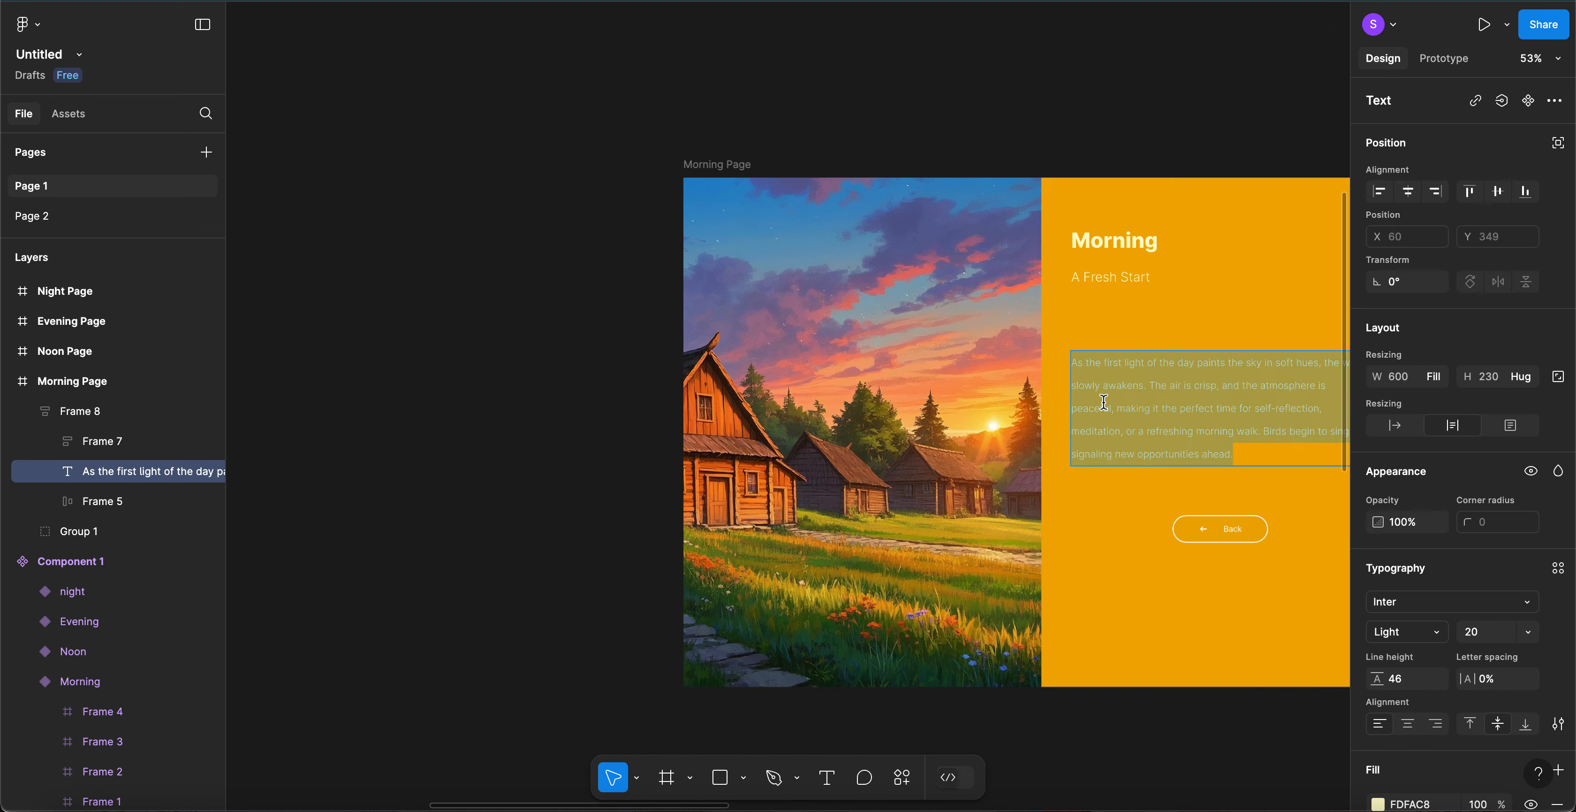
left_click(44, 219)
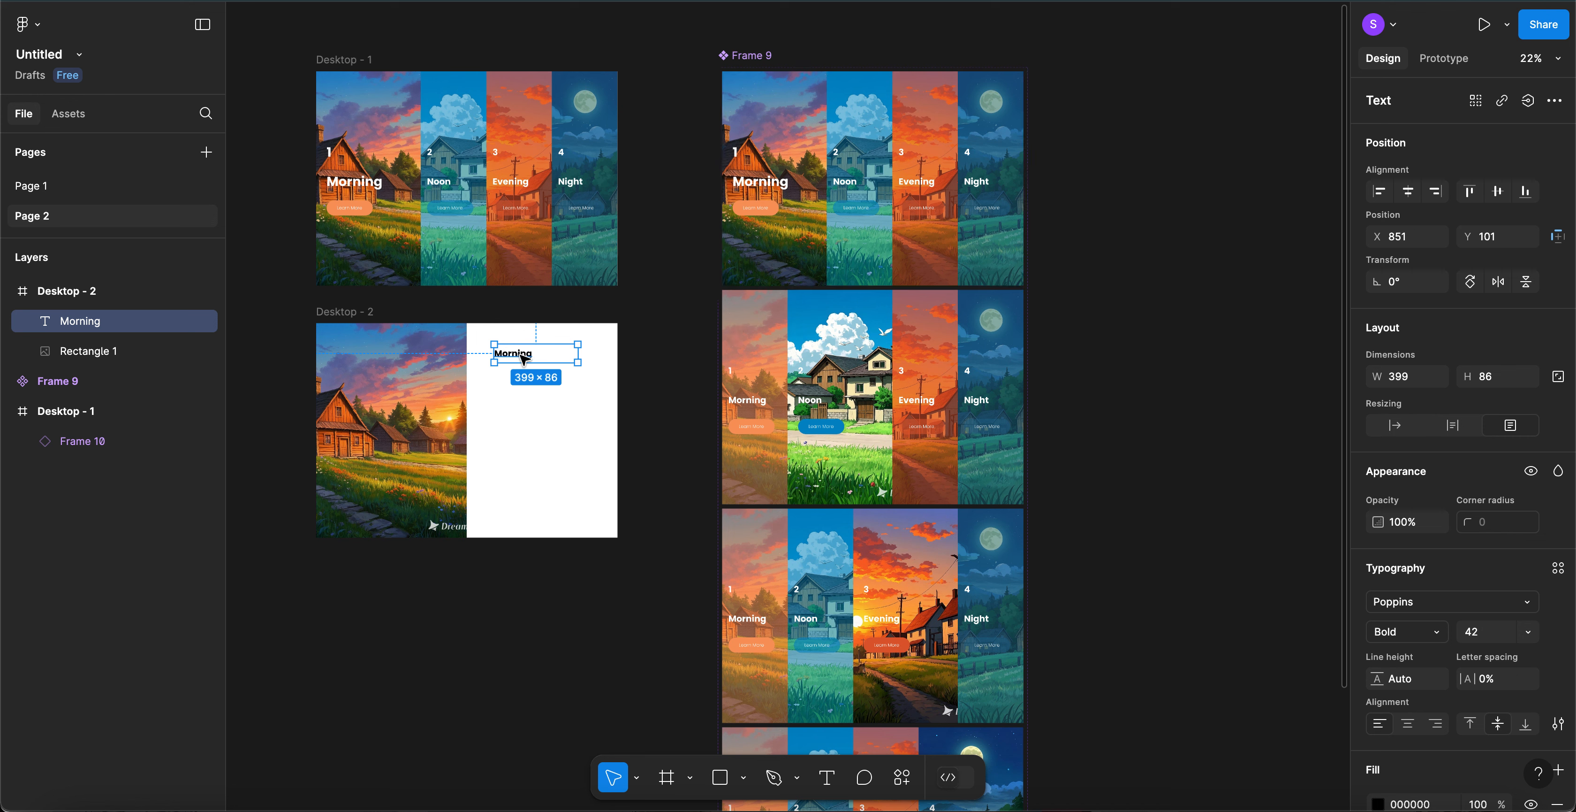
- Duplicate the Morning heading below itself and restyle the copy Light weight, size 22
key("ctrl+d")
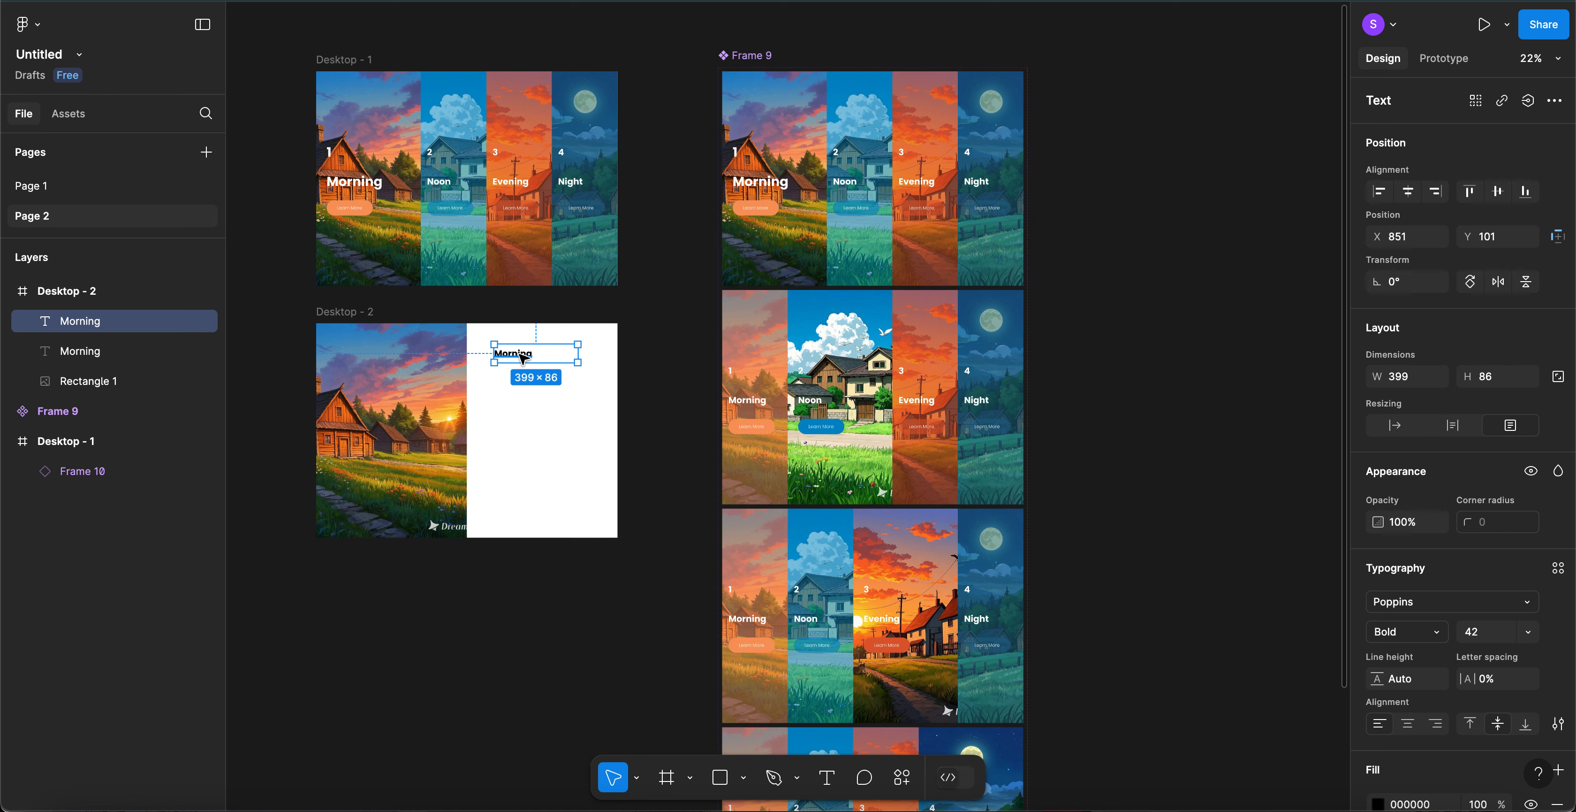
left_click_drag(519, 354, 516, 379)
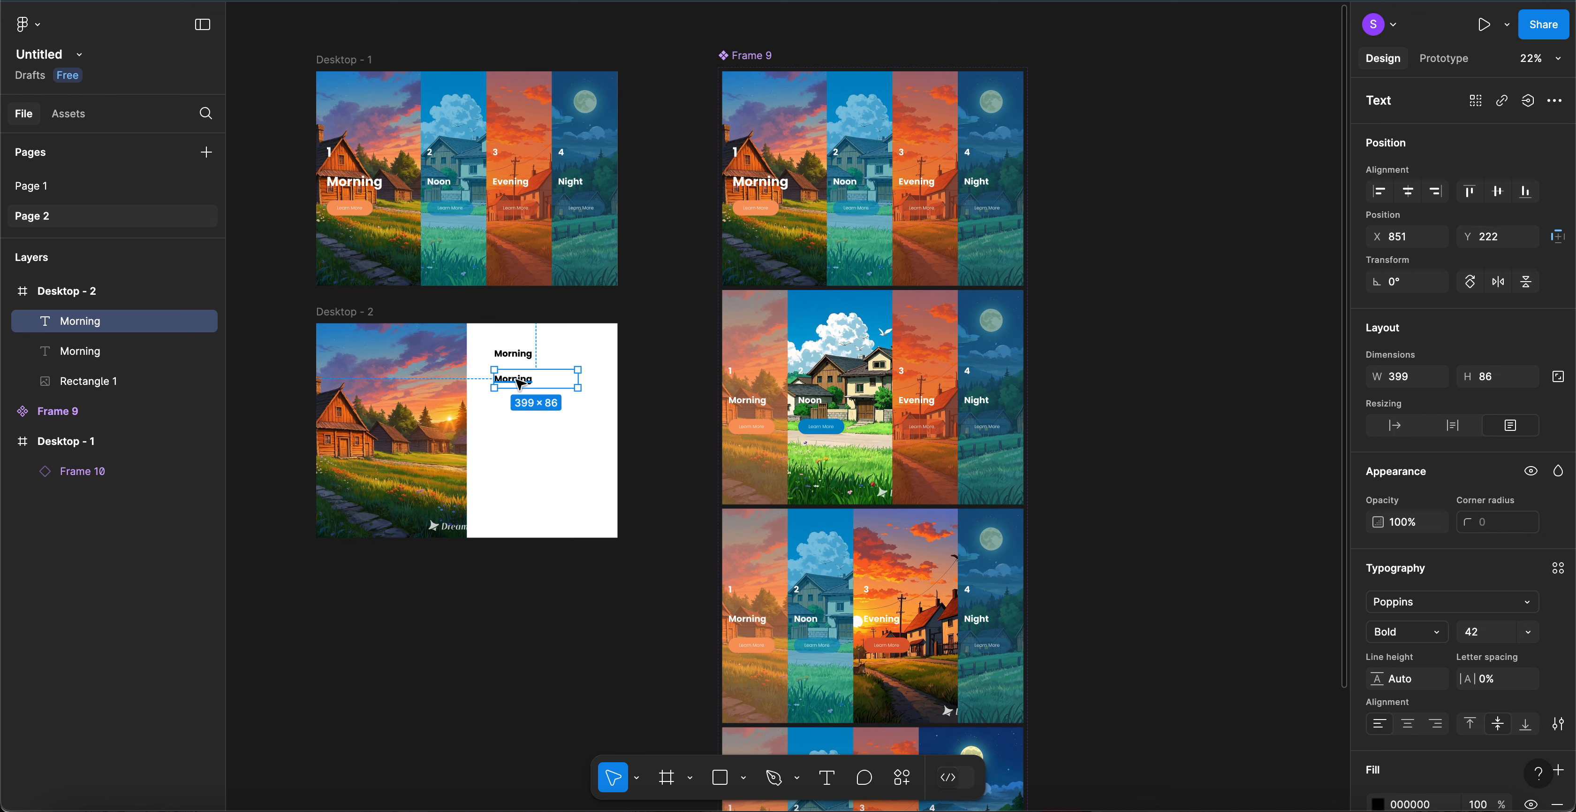
left_click(1436, 637)
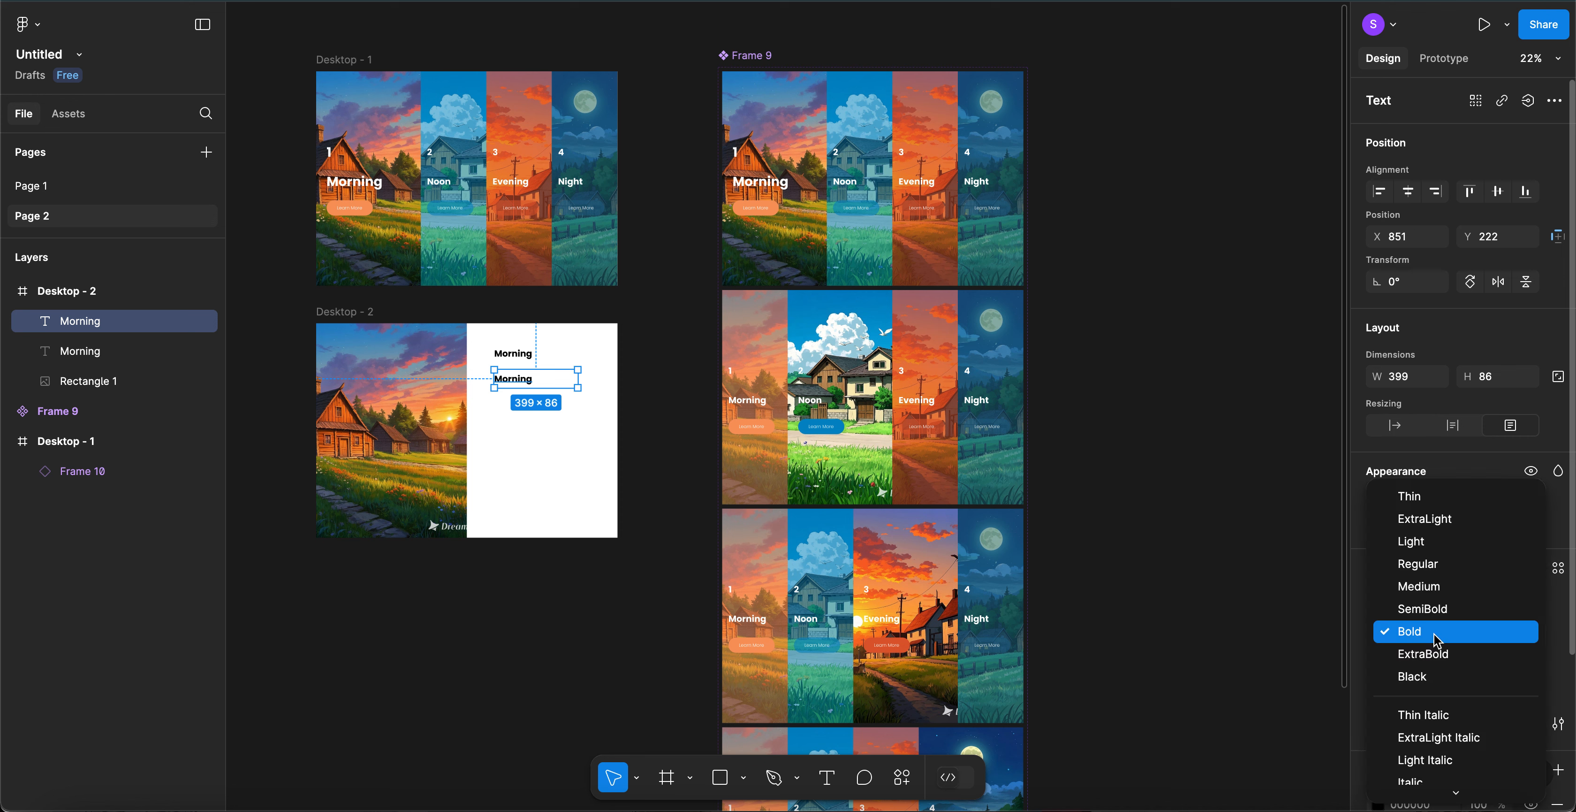
left_click(1442, 550)
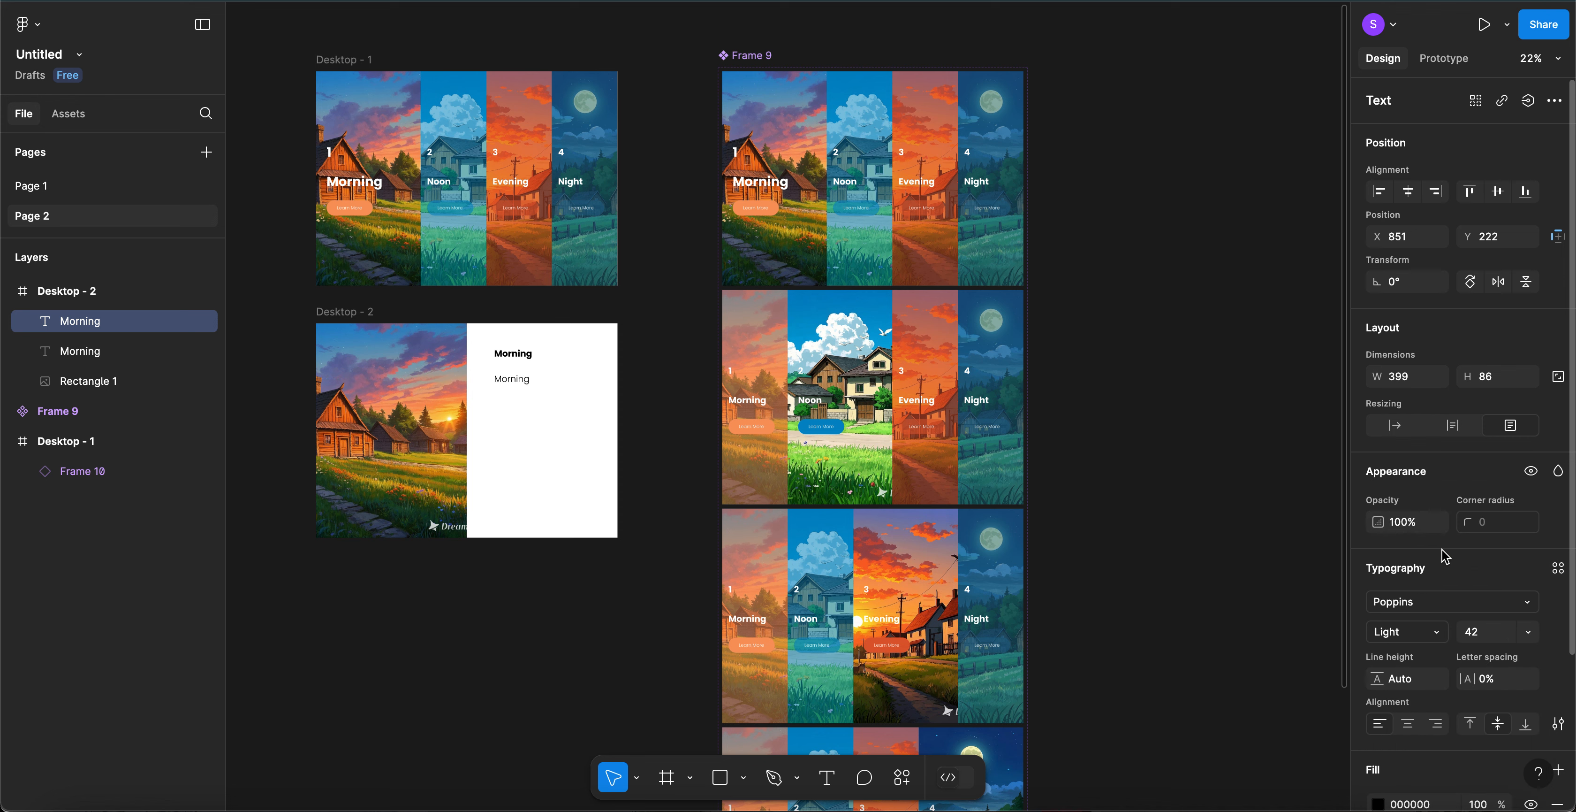
left_click(1492, 635)
type("32")
key("Return")
type("22")
key("Return")
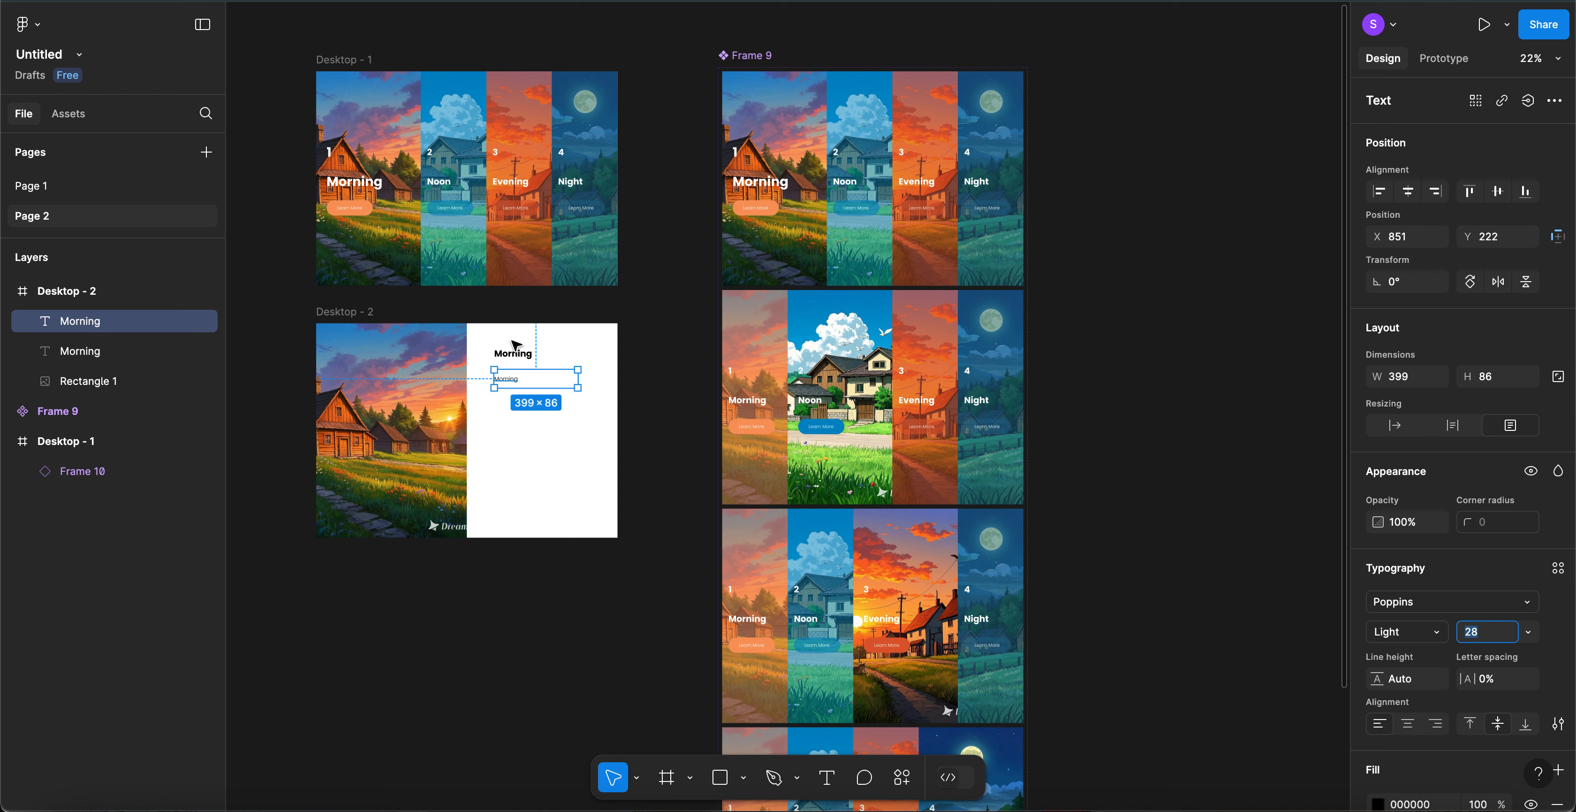
- Retype the smaller copy as 'A Fresh Start'
double_click(513, 381)
double_click(513, 380)
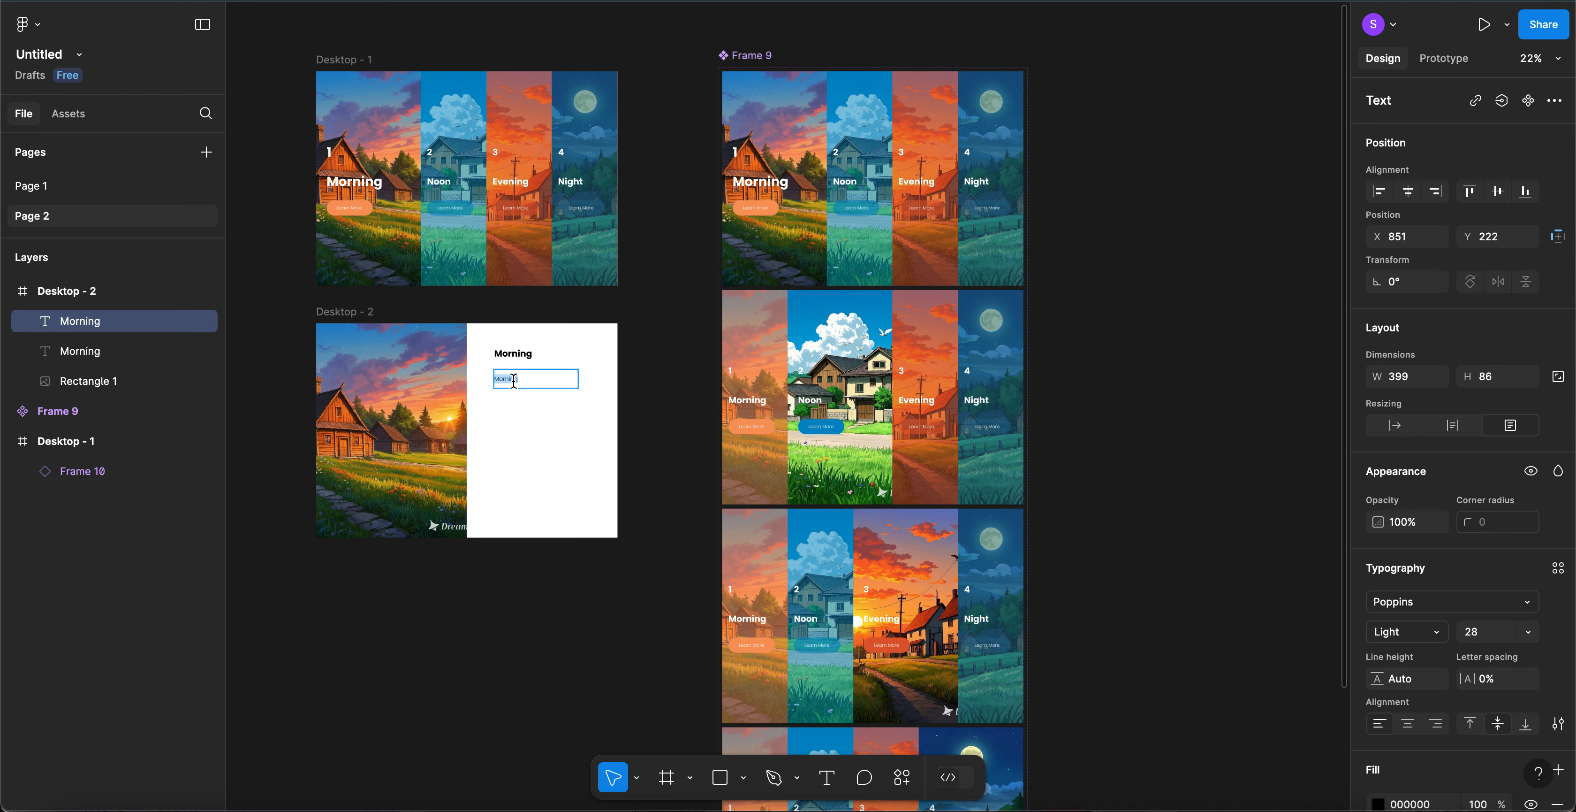
type("A Fresh Start")
key("Escape")
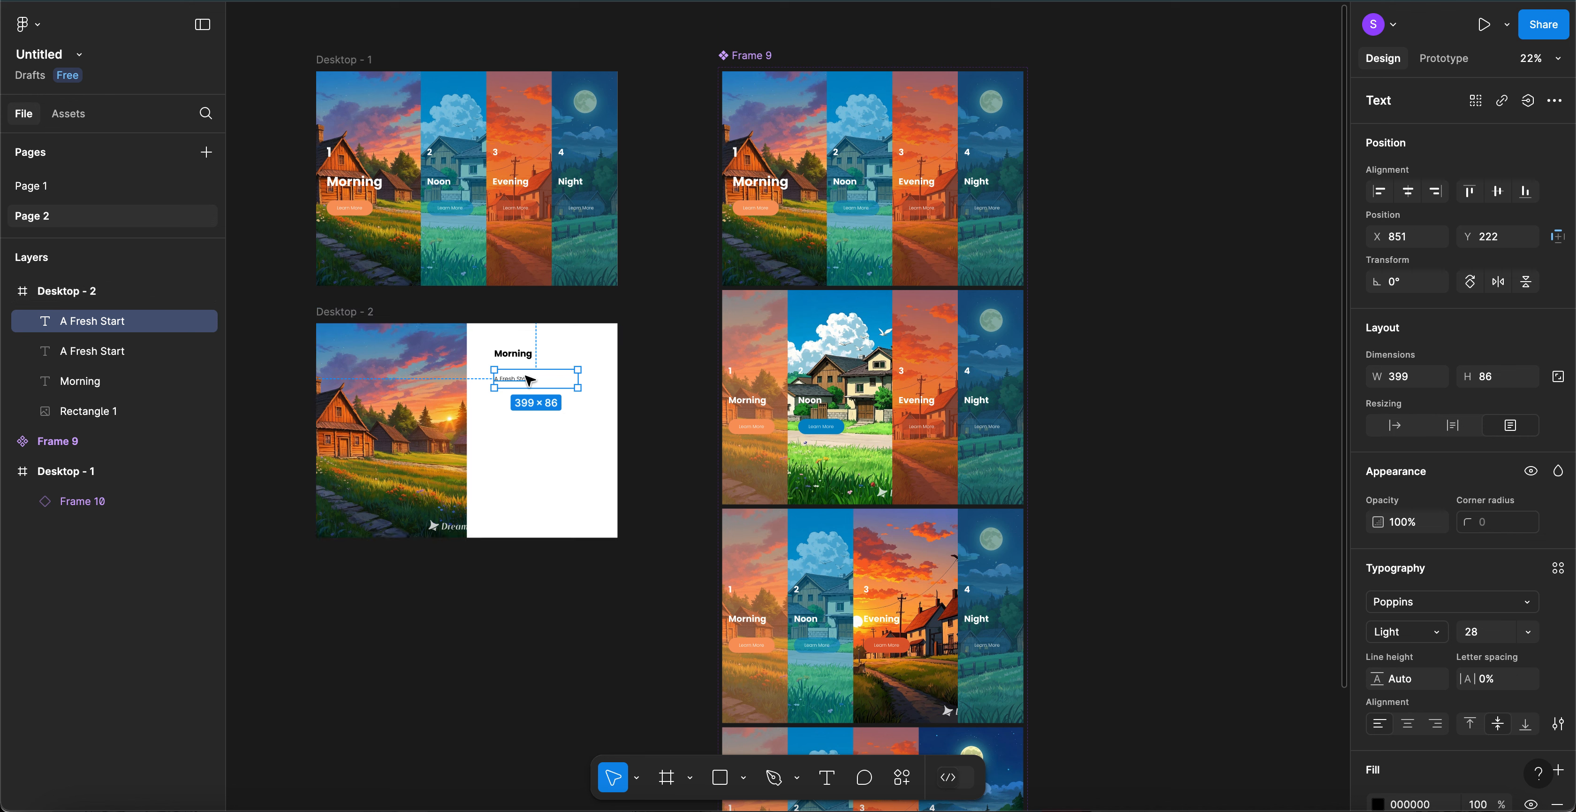
- Move a further copy lower and replace its text with the pasted body paragraph
left_click_drag(516, 382, 521, 412)
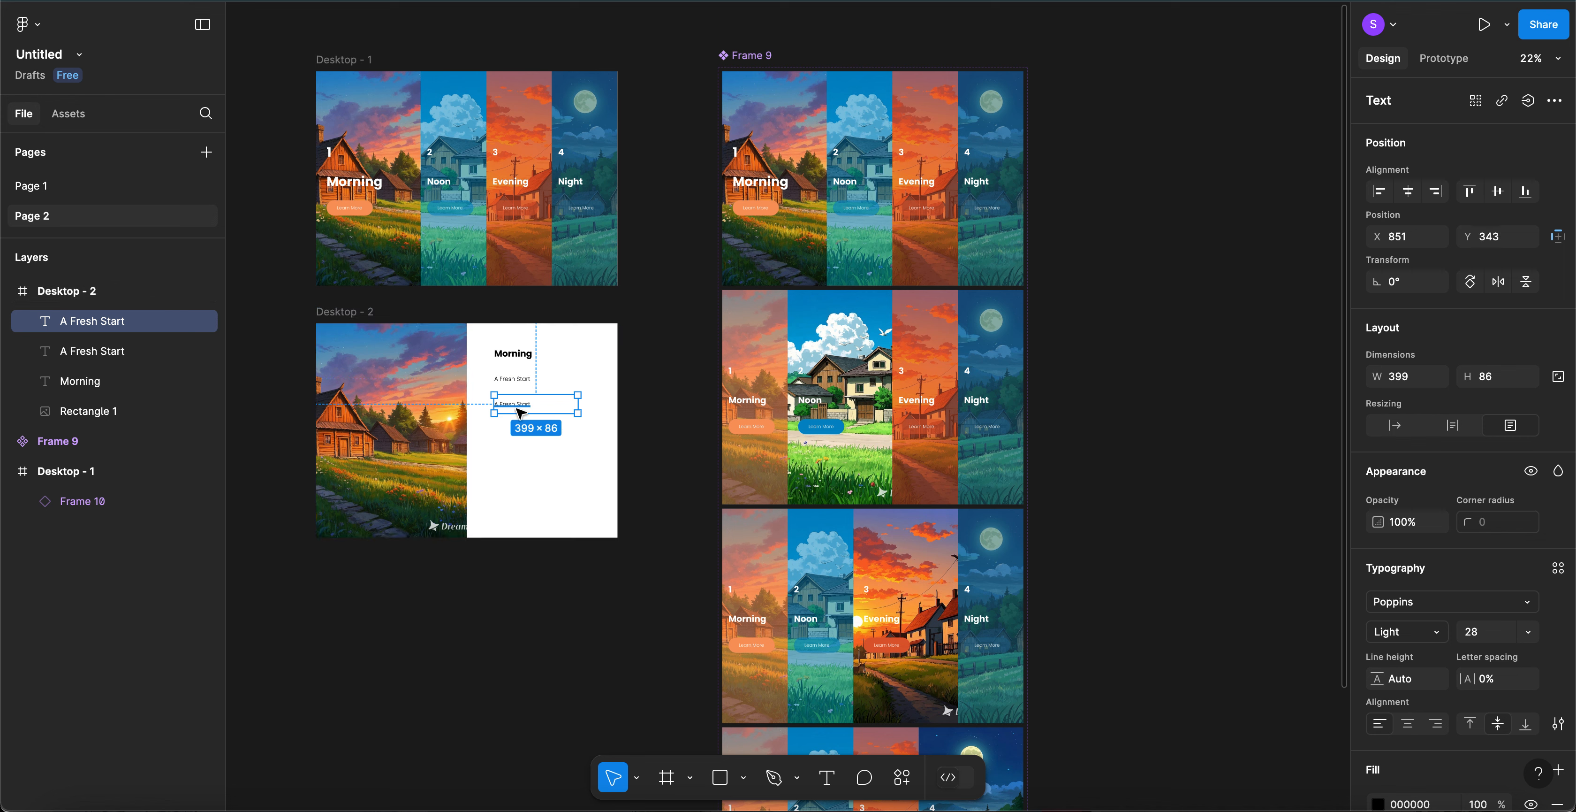
double_click(518, 409)
key("ctrl+v")
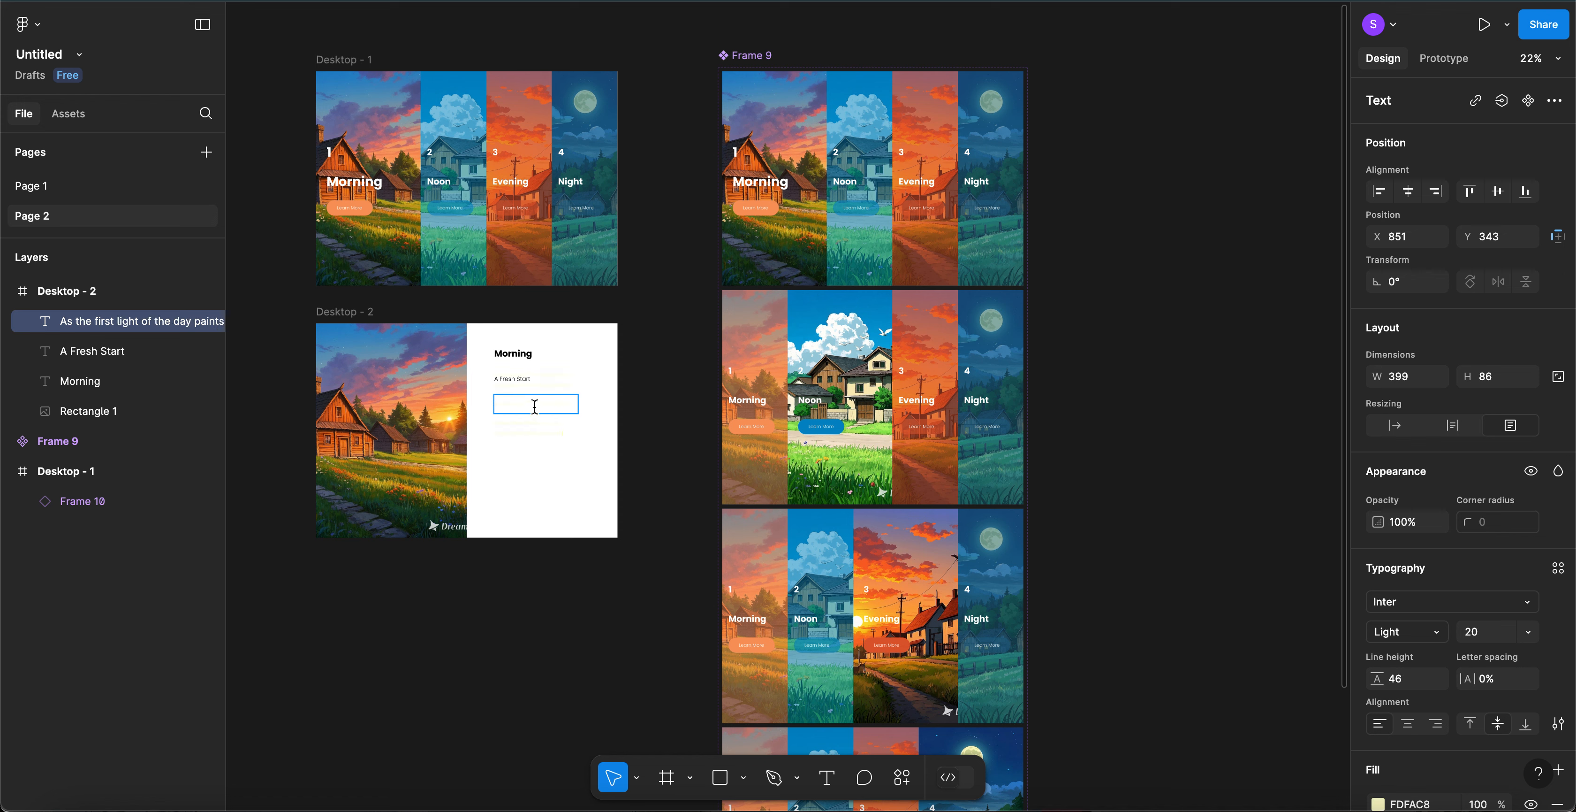
double_click(535, 406)
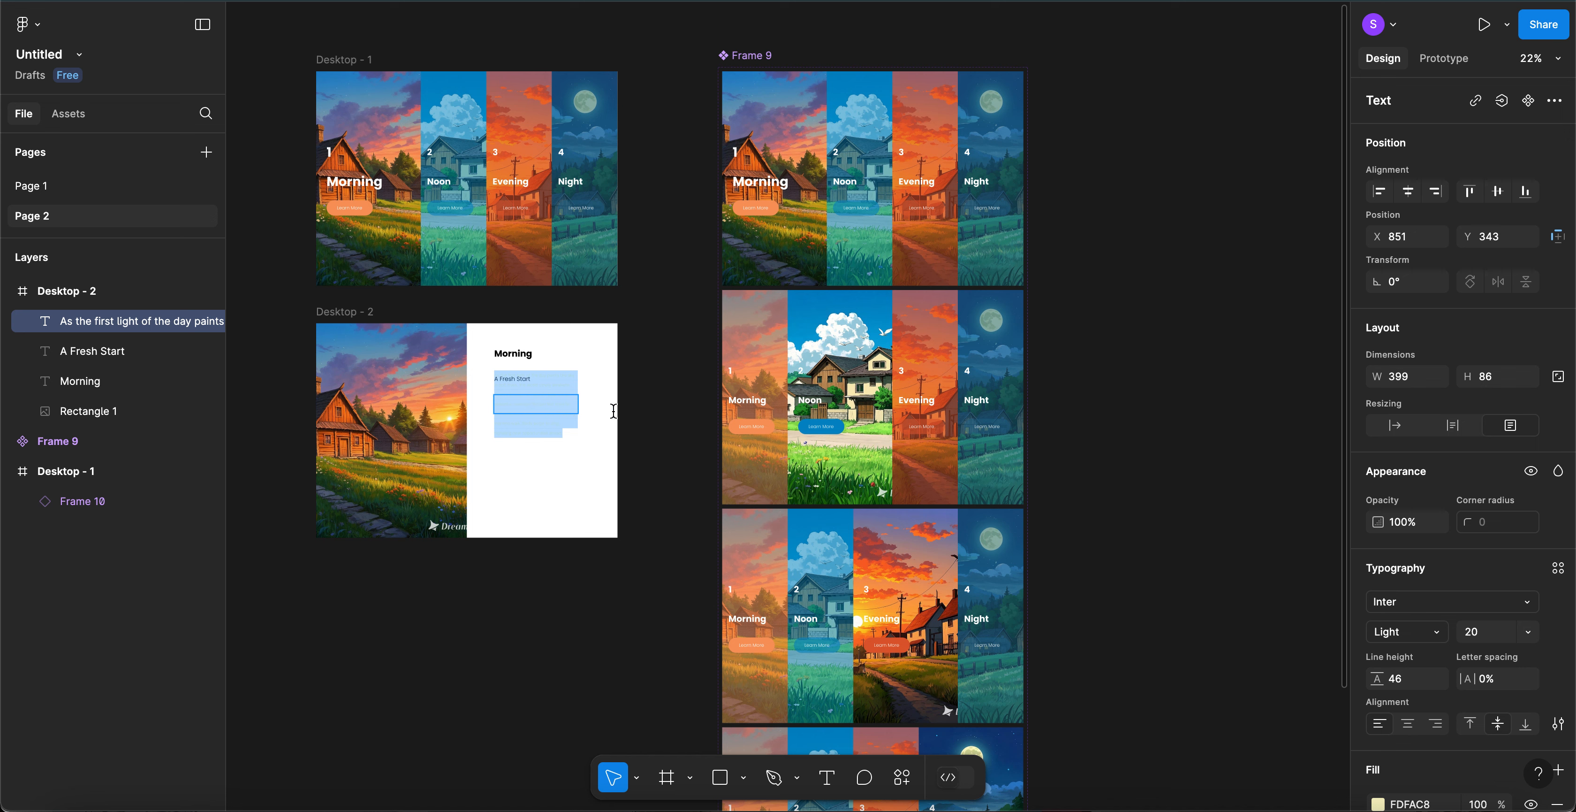
- Colour the body paragraph black, 000000
scroll(1405, 670, "down", 3)
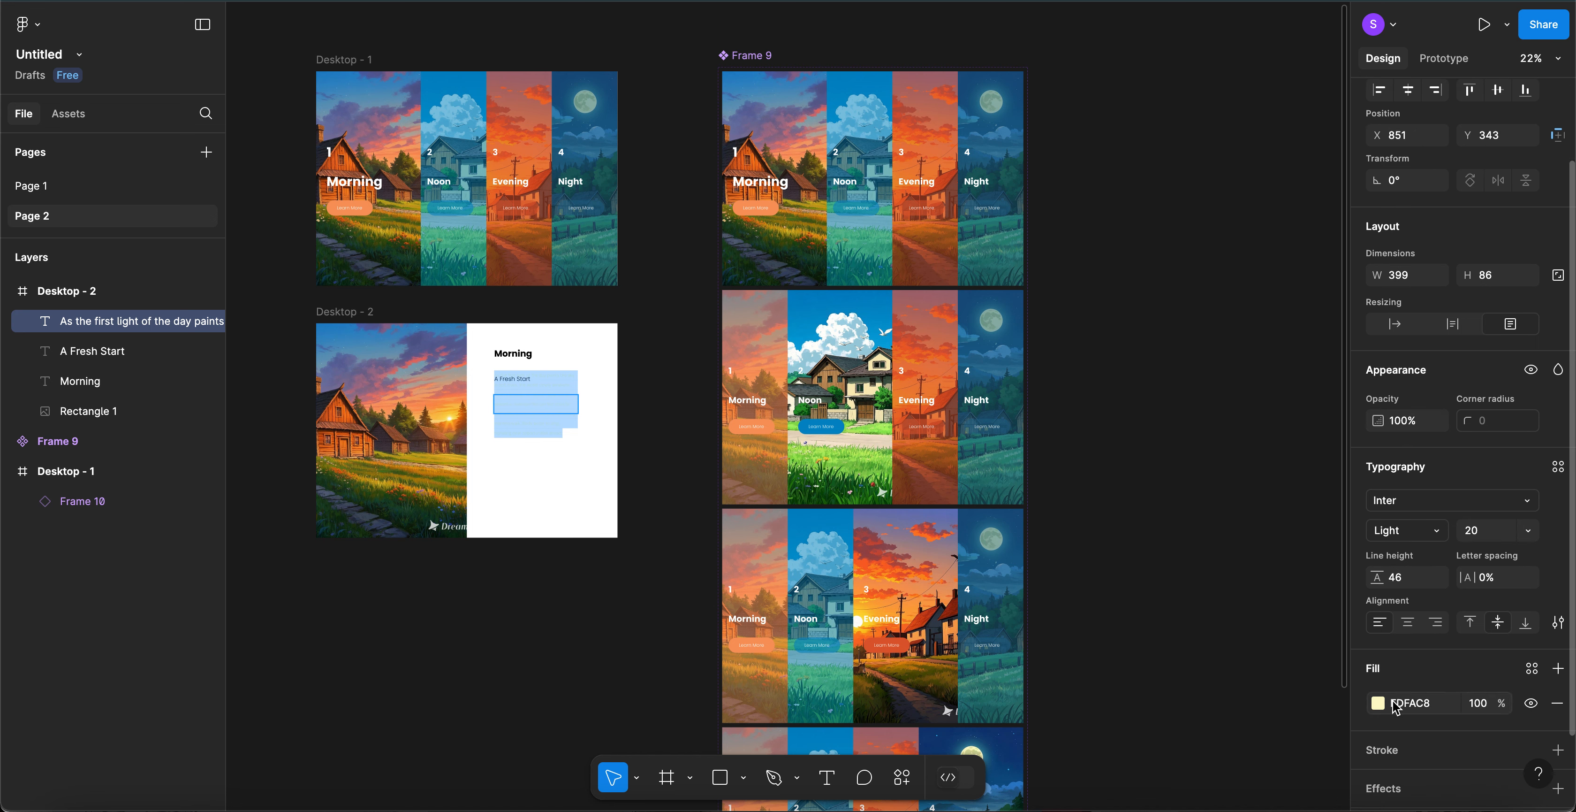
left_click(1399, 702)
type("000")
key("Return")
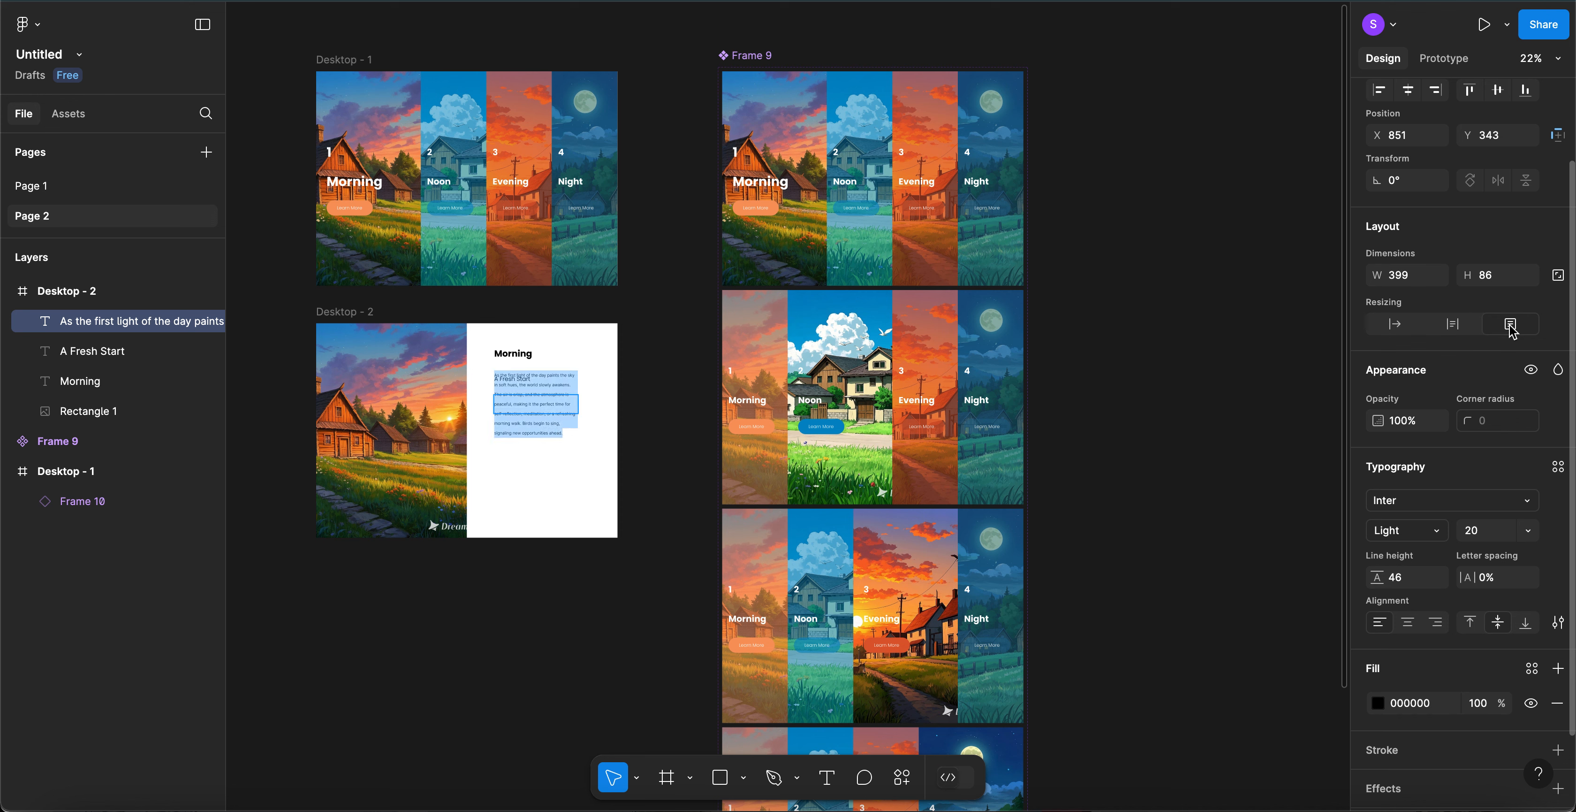
- Give the paragraph auto height, place it below A Fresh Start, and select Morning plus subtitle
left_click(1453, 326)
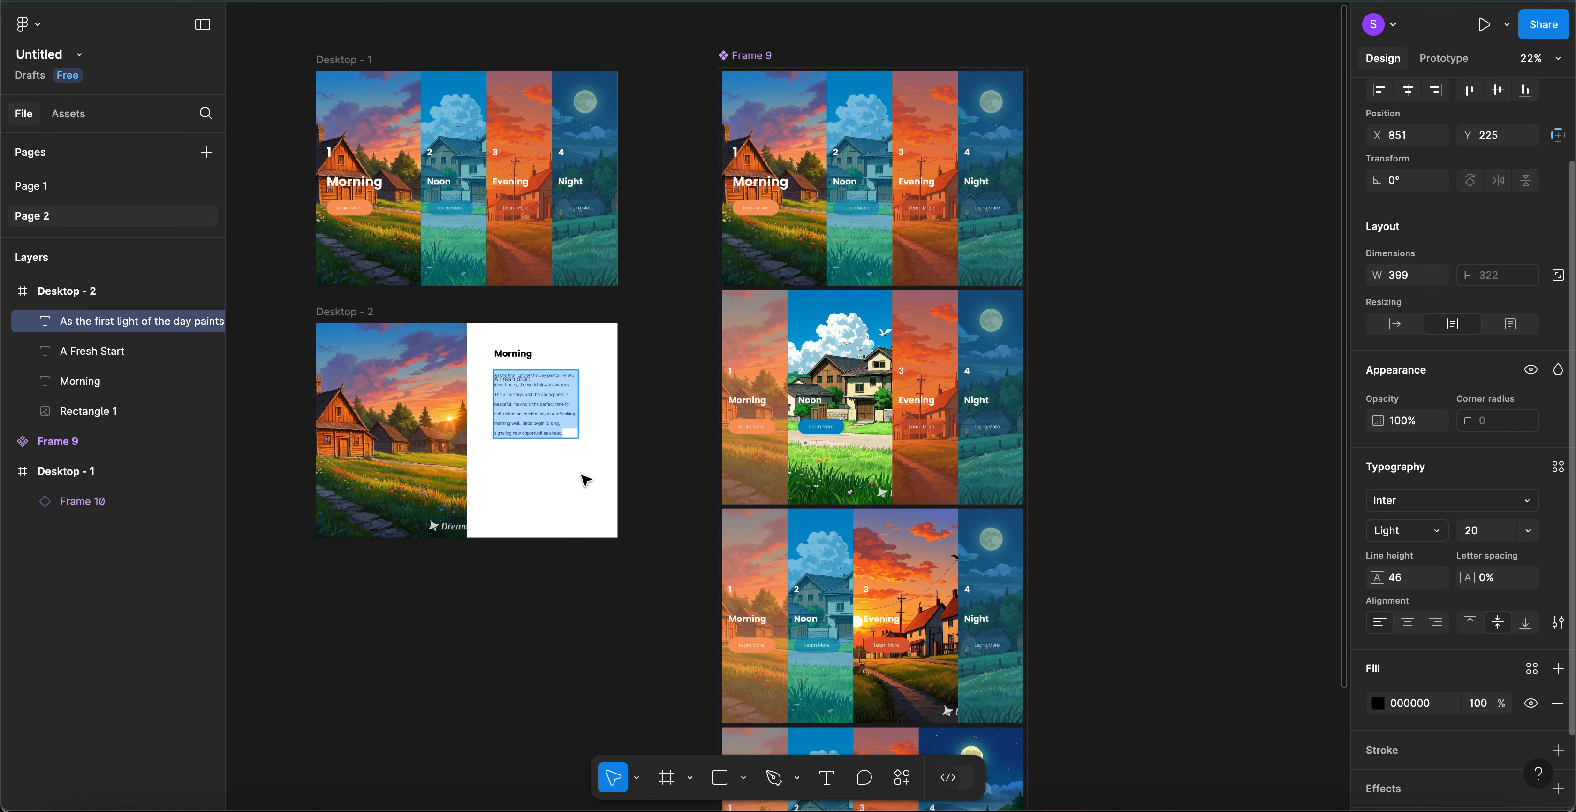
key("Escape")
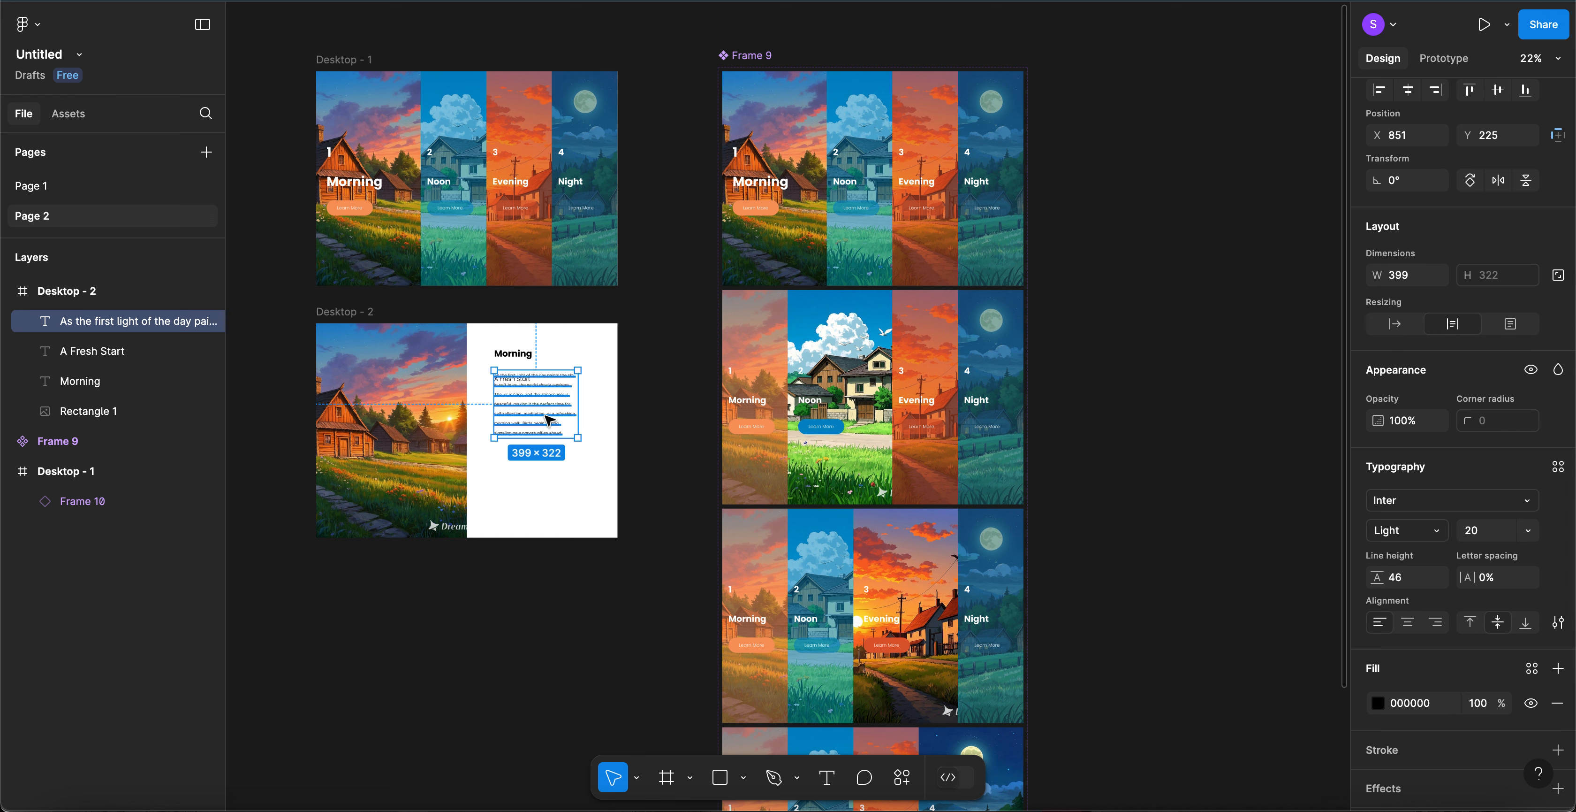
mouse_move(545, 435)
left_mouse_down()
mouse_move(546, 464)
mouse_move(544, 448)
left_mouse_up()
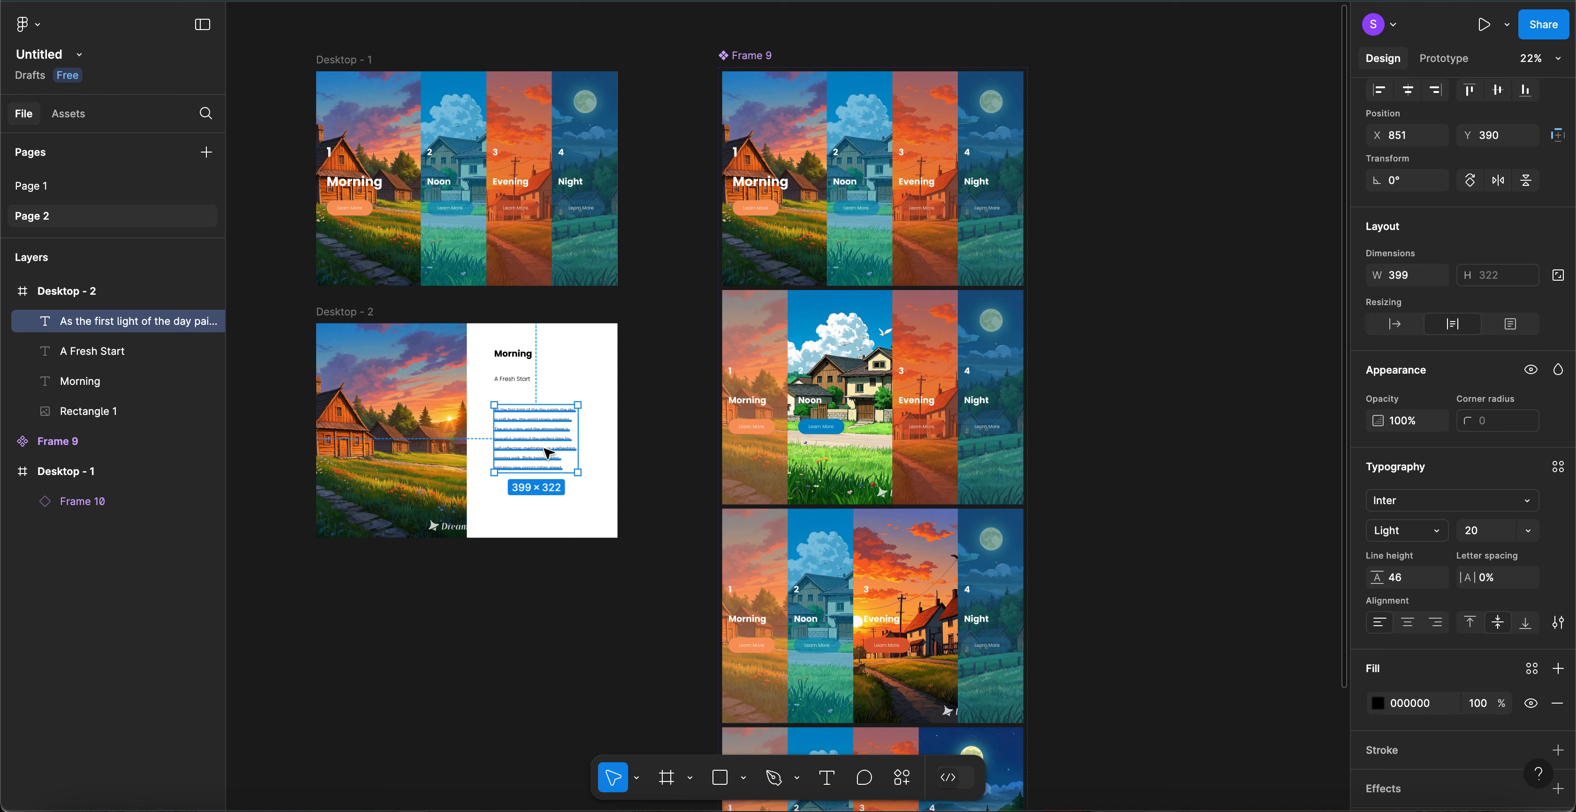
left_click(528, 361)
left_click(514, 383, "shift")
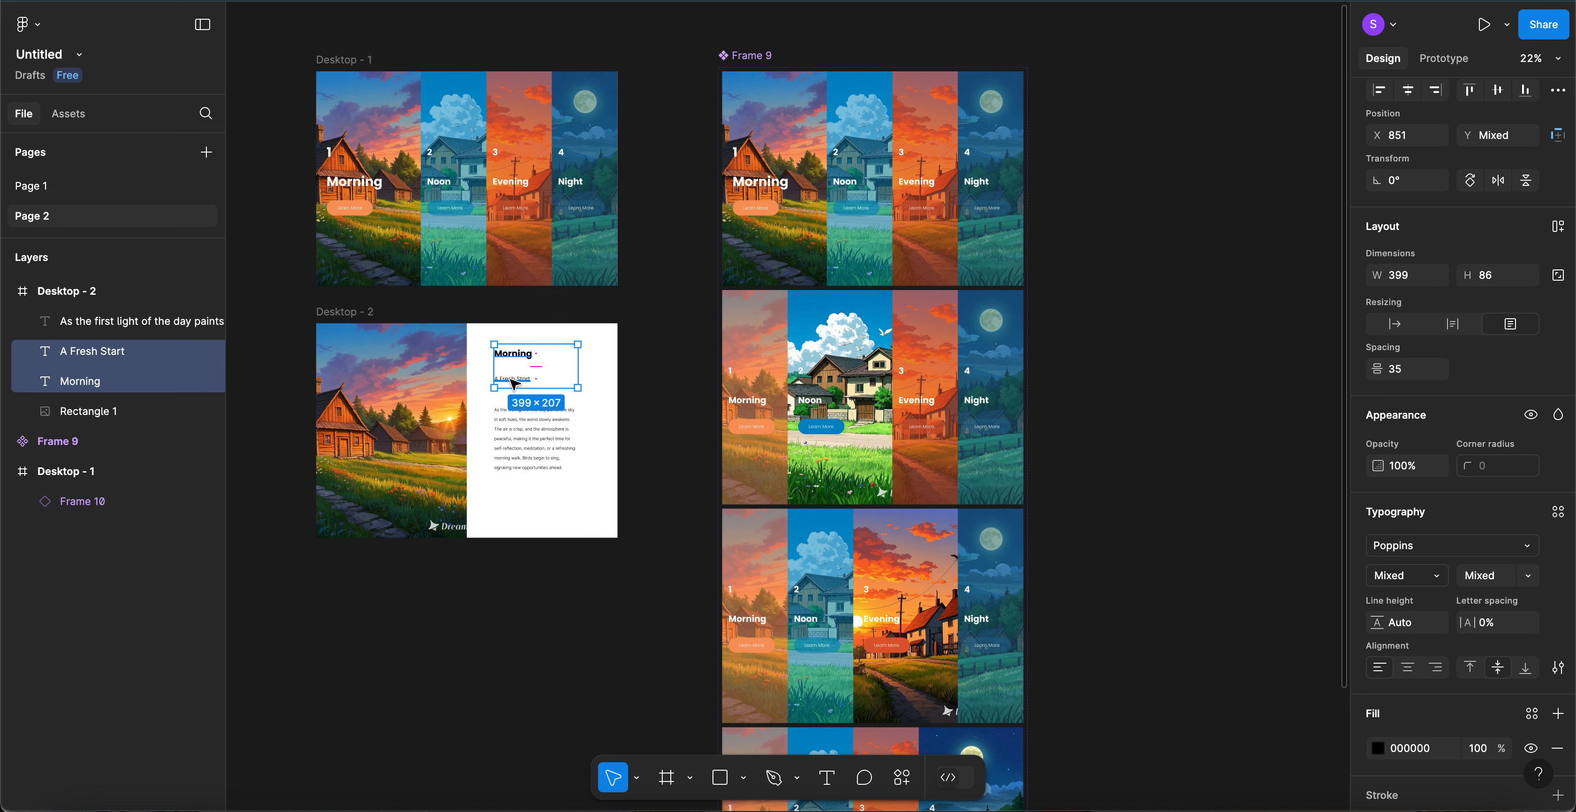
- Wrap Morning and A Fresh Start in an auto-layout frame with 0 gap
key("shift+a")
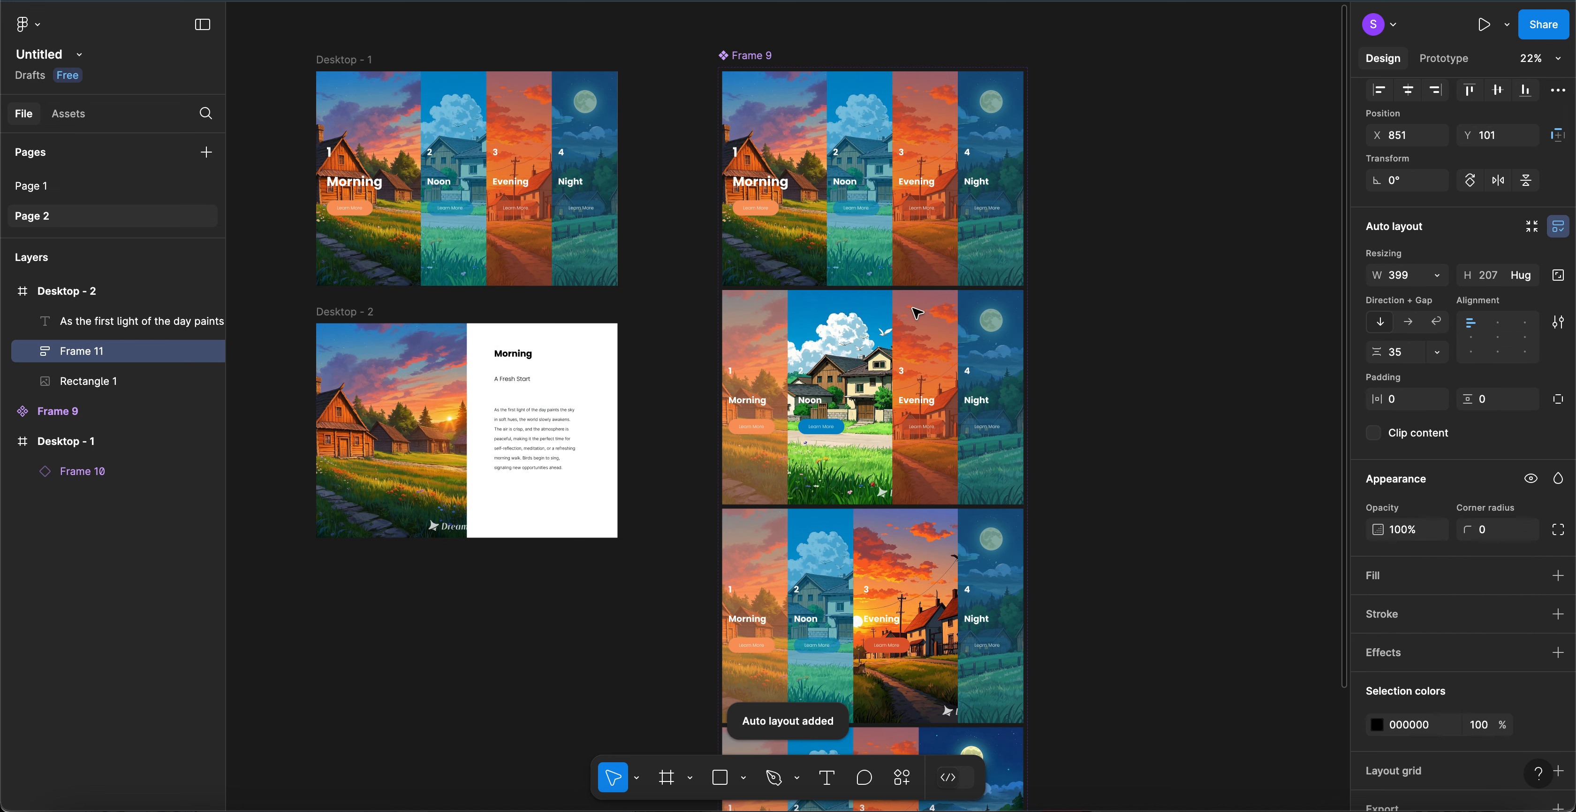
left_click(1407, 355)
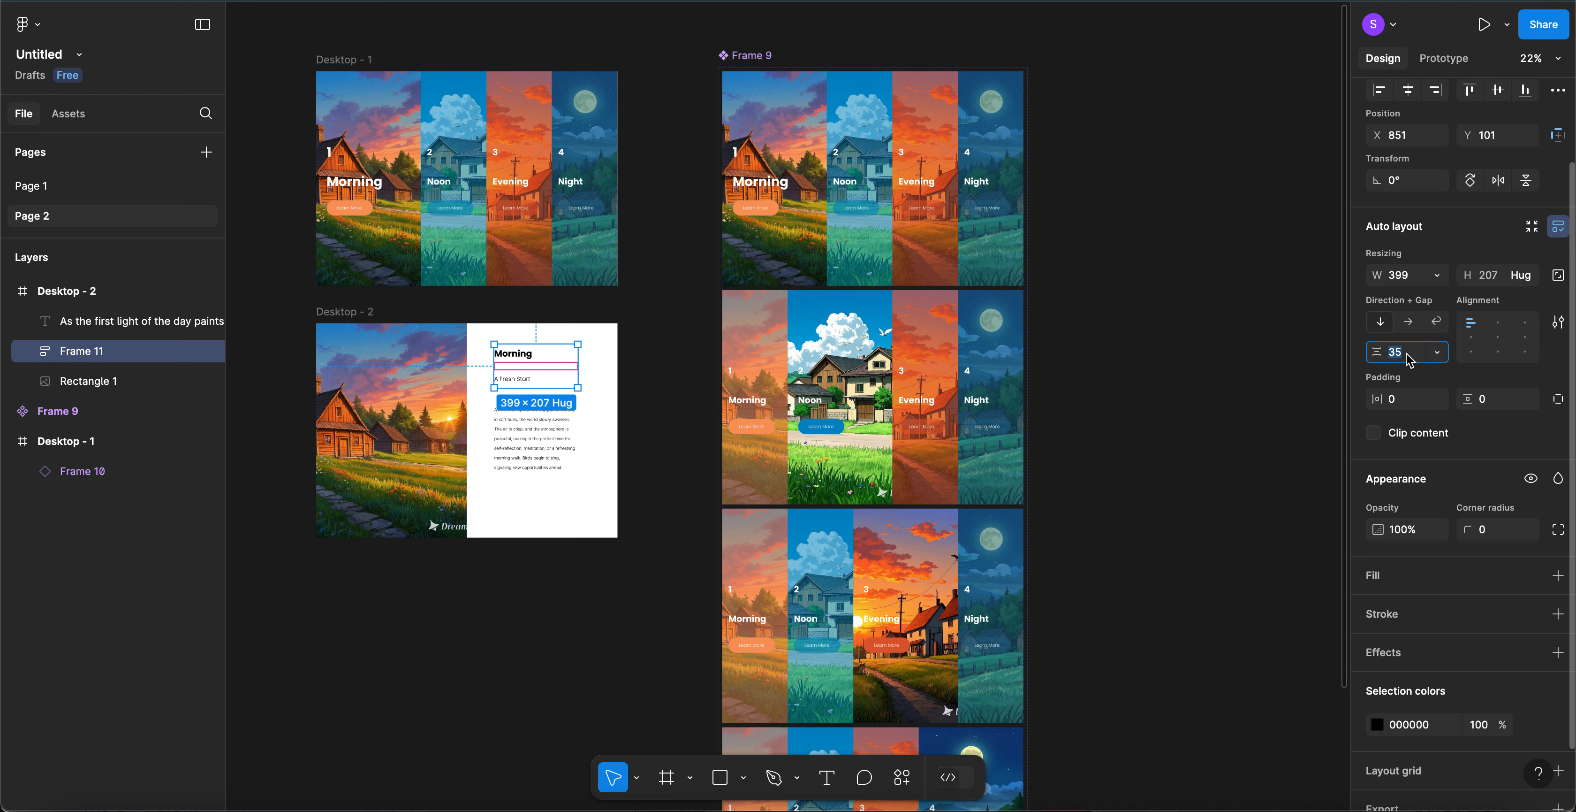
type("0")
key("Return")
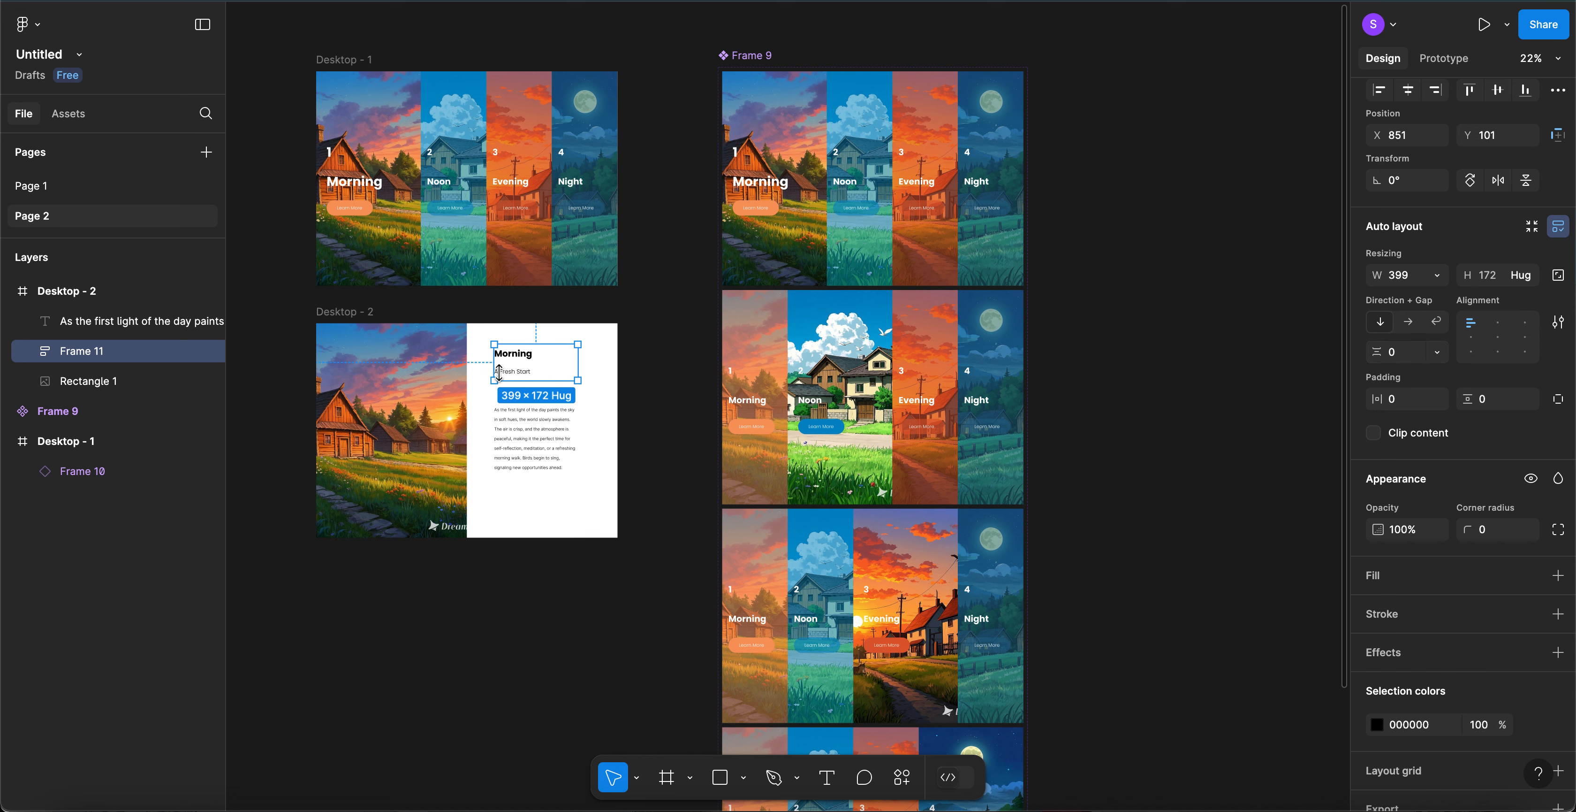
- Wrap that block and the paragraph in auto layout, widen it, and move it to X 815, Y 173
left_click(655, 406)
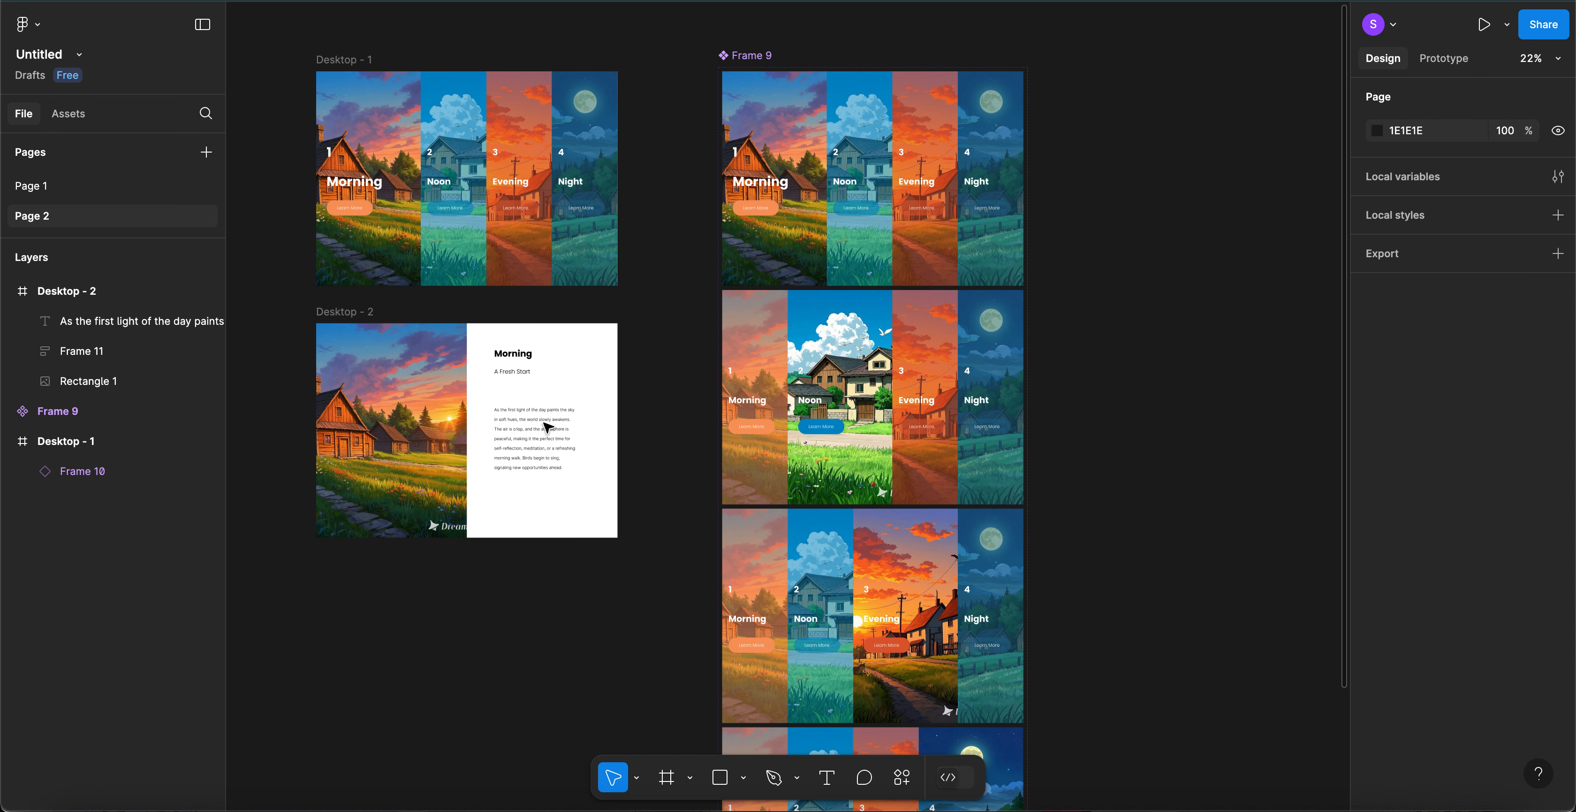
left_click(527, 379)
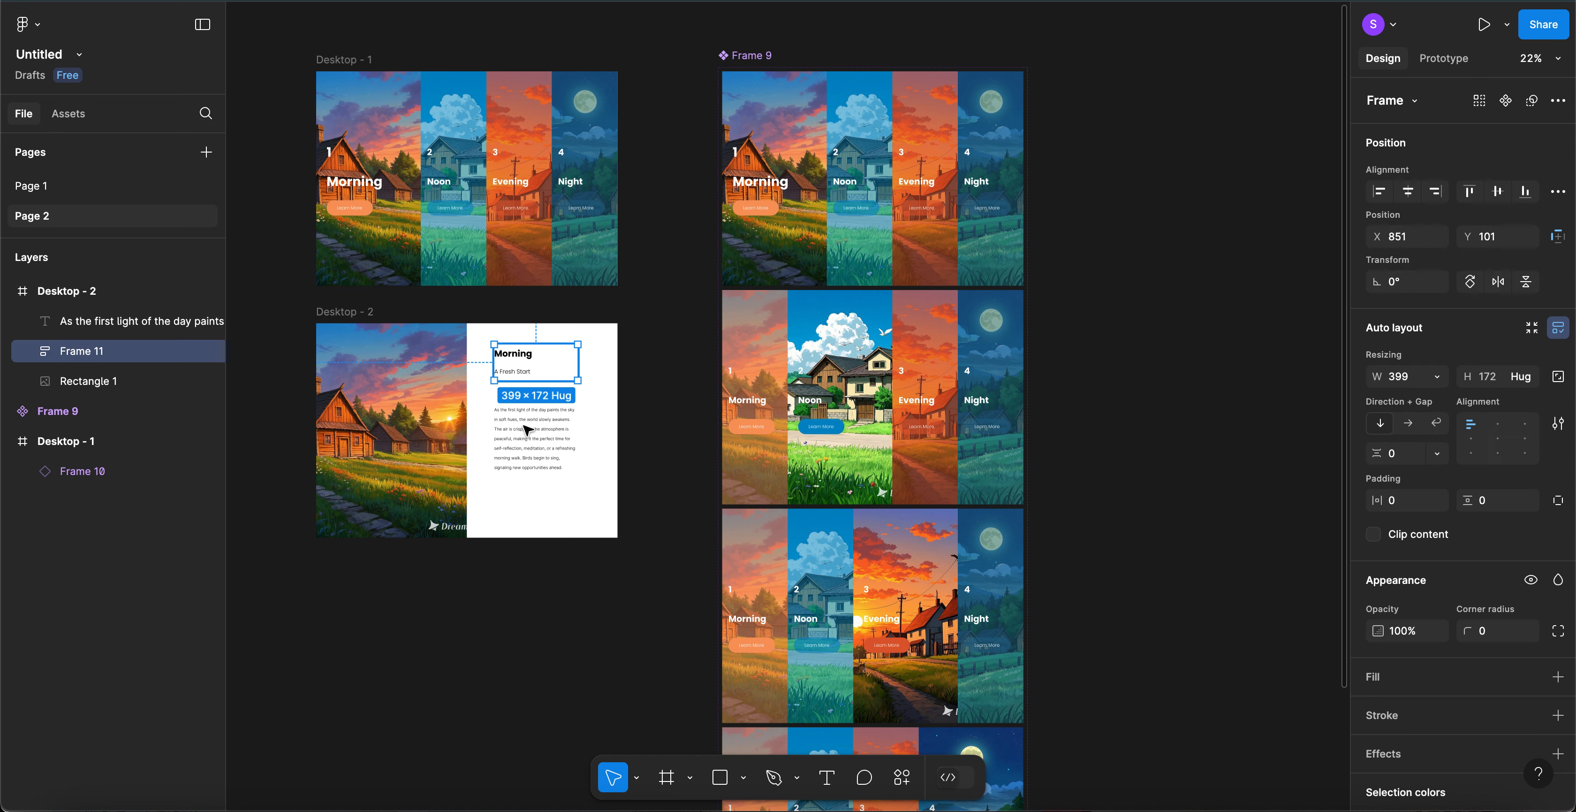
left_click(527, 430, "shift")
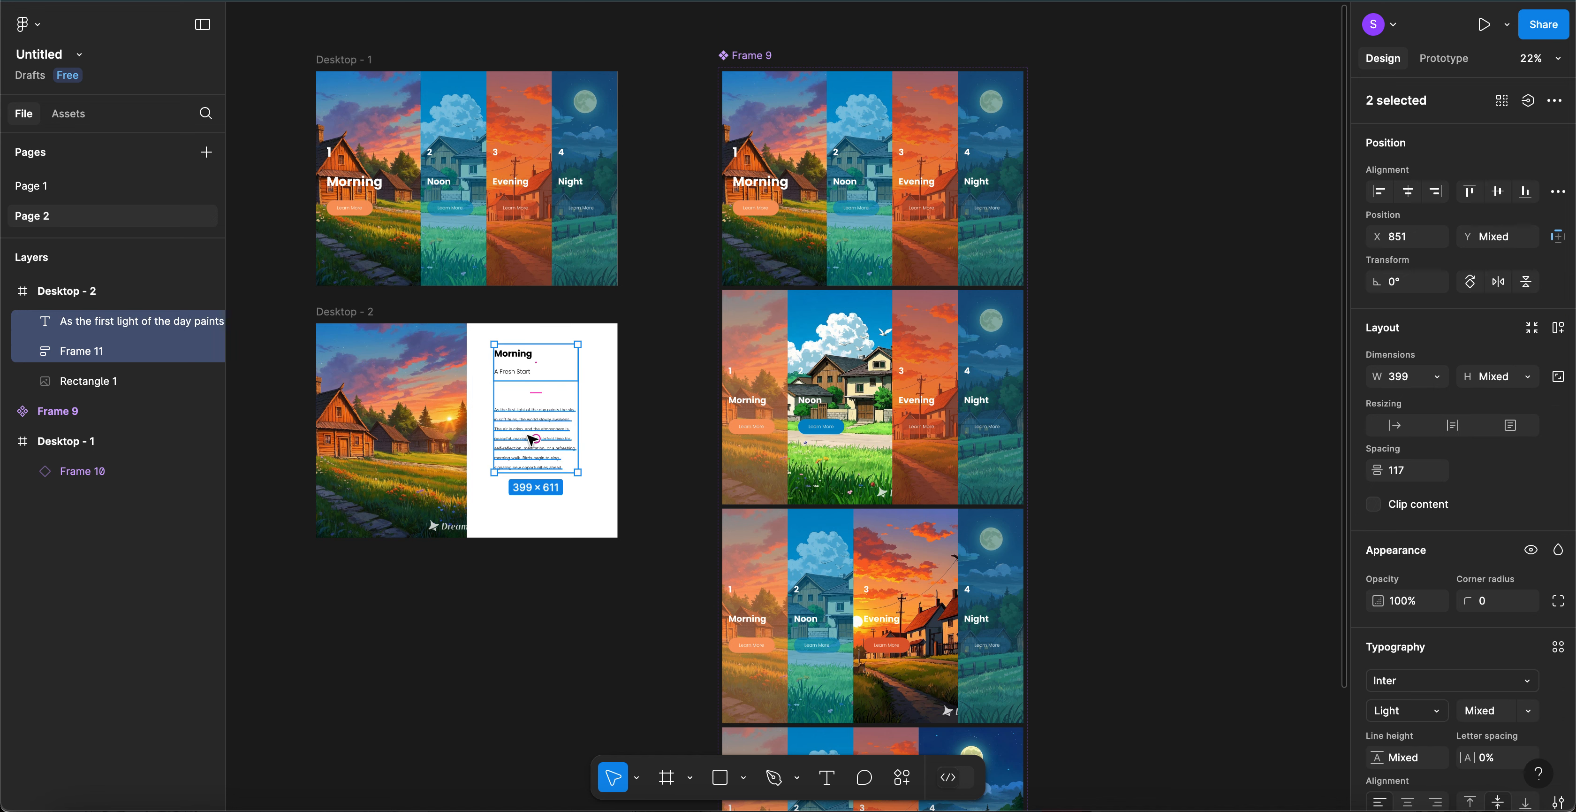
key("shift+a")
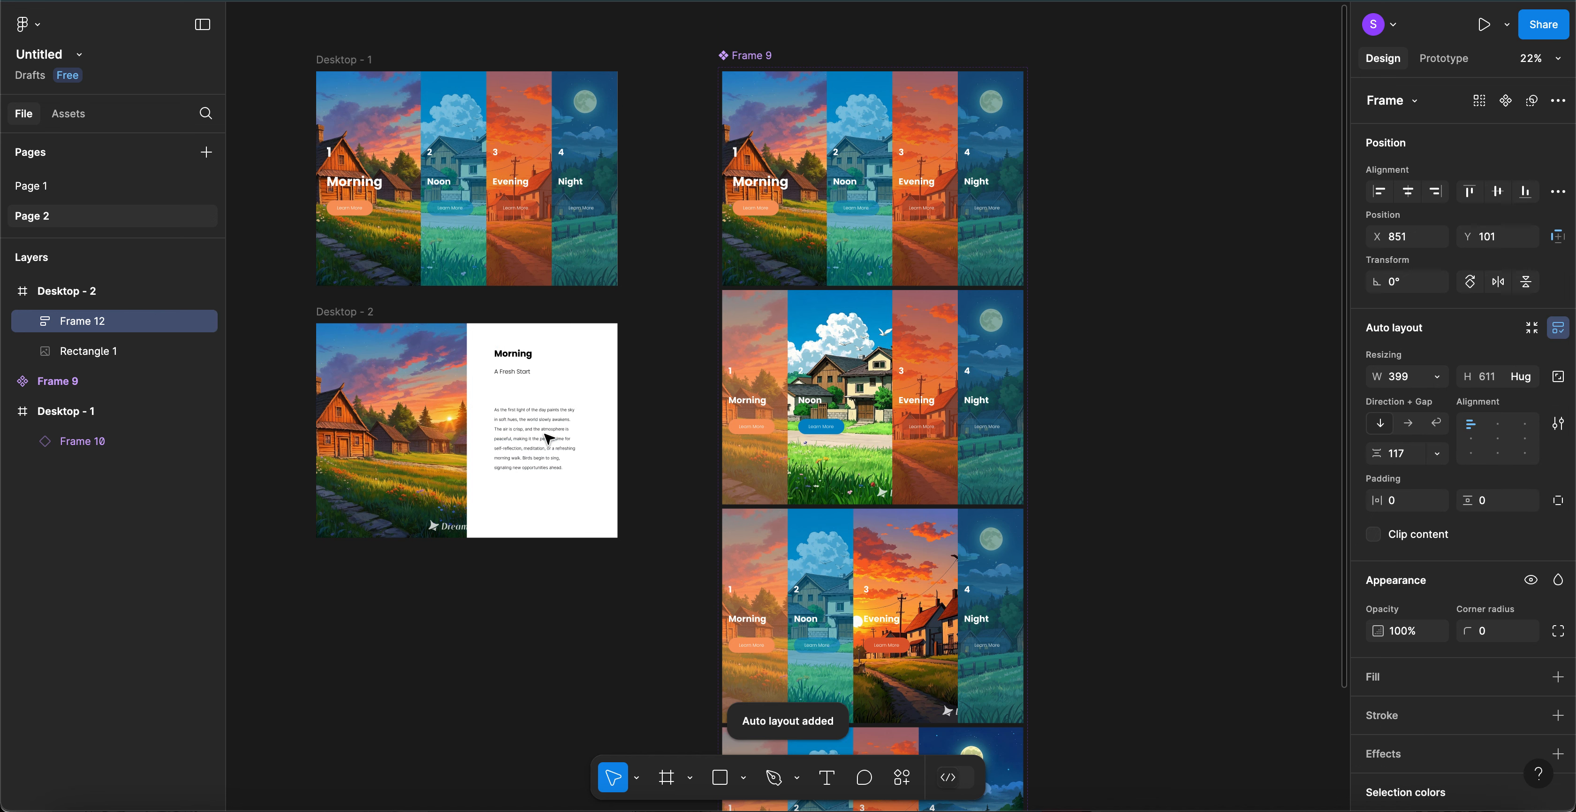
left_click_drag(580, 393, 620, 394)
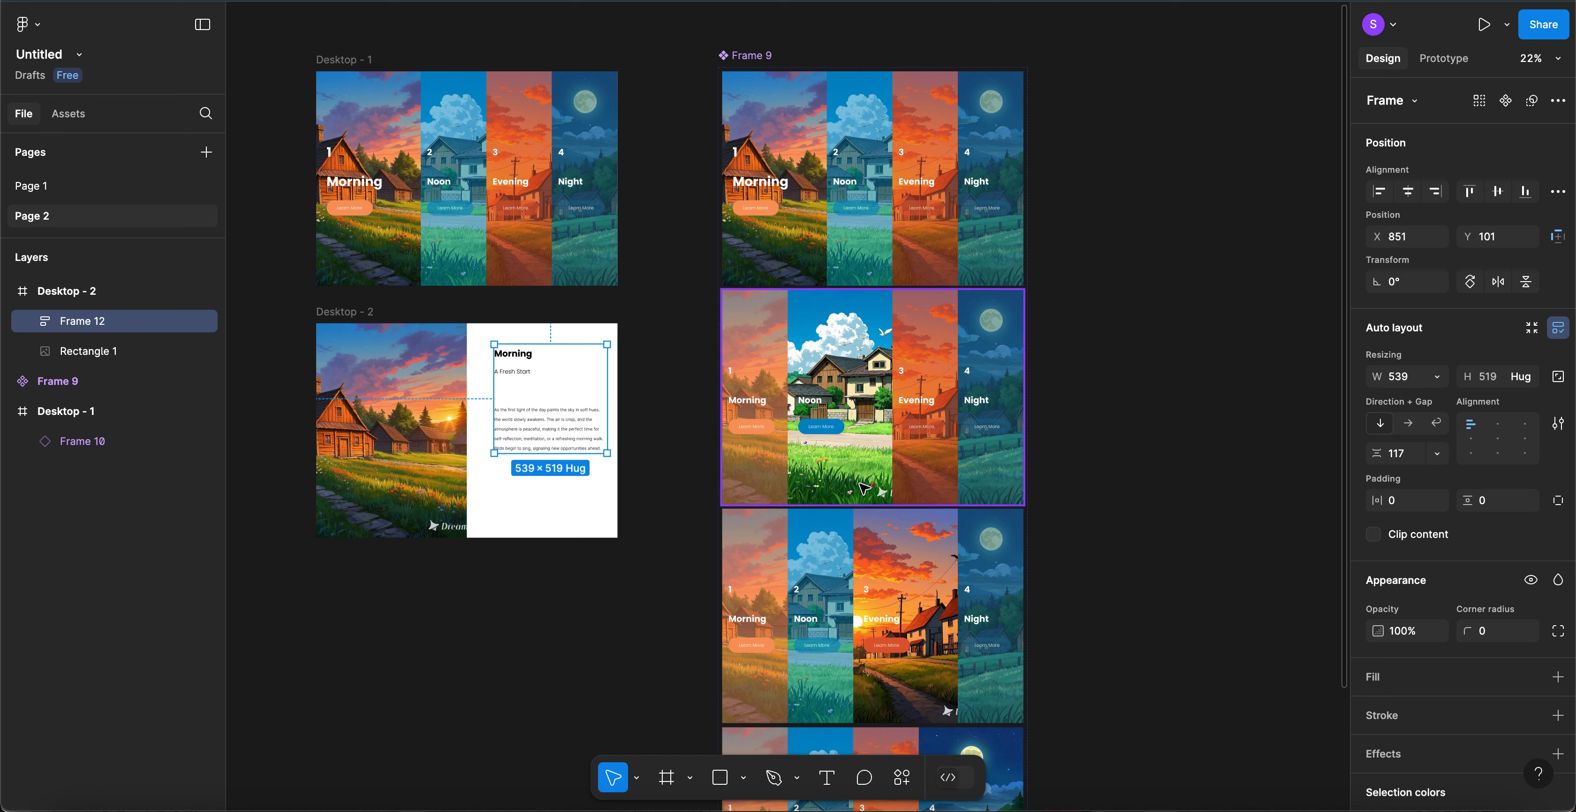
key("Escape")
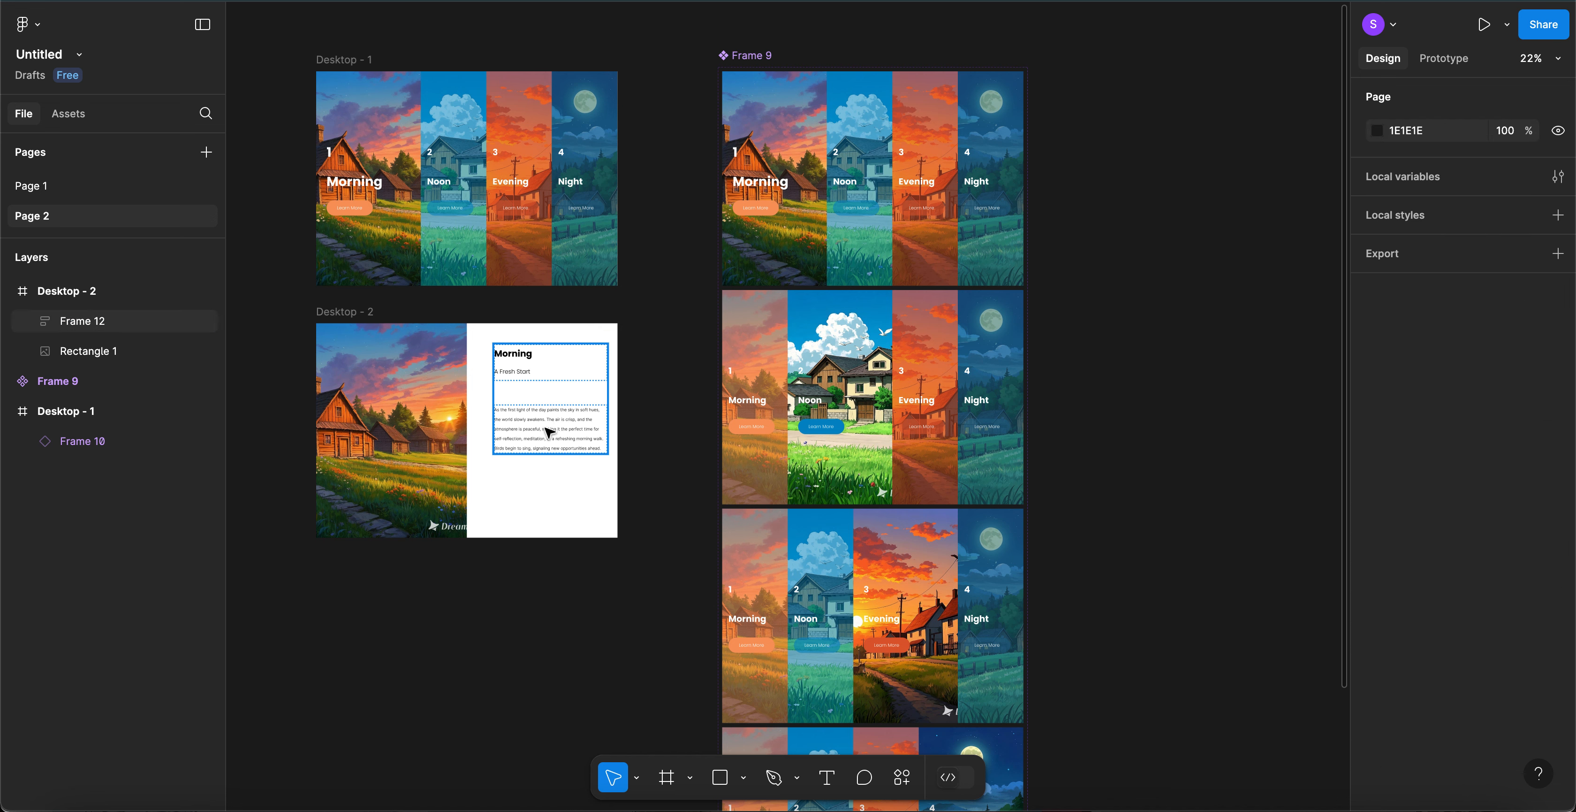
left_click(548, 432)
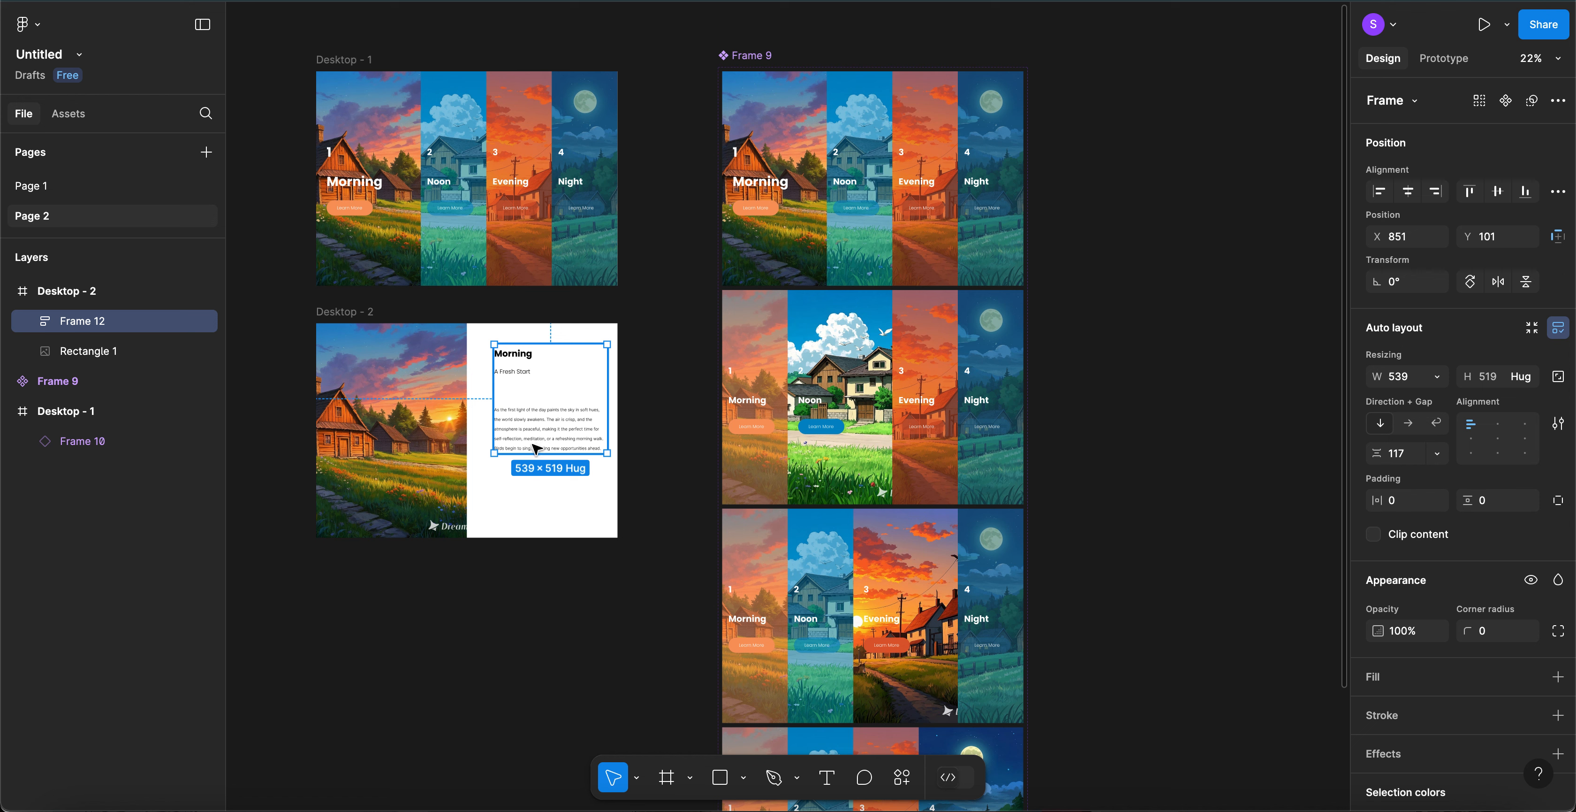
left_click_drag(536, 448, 534, 441)
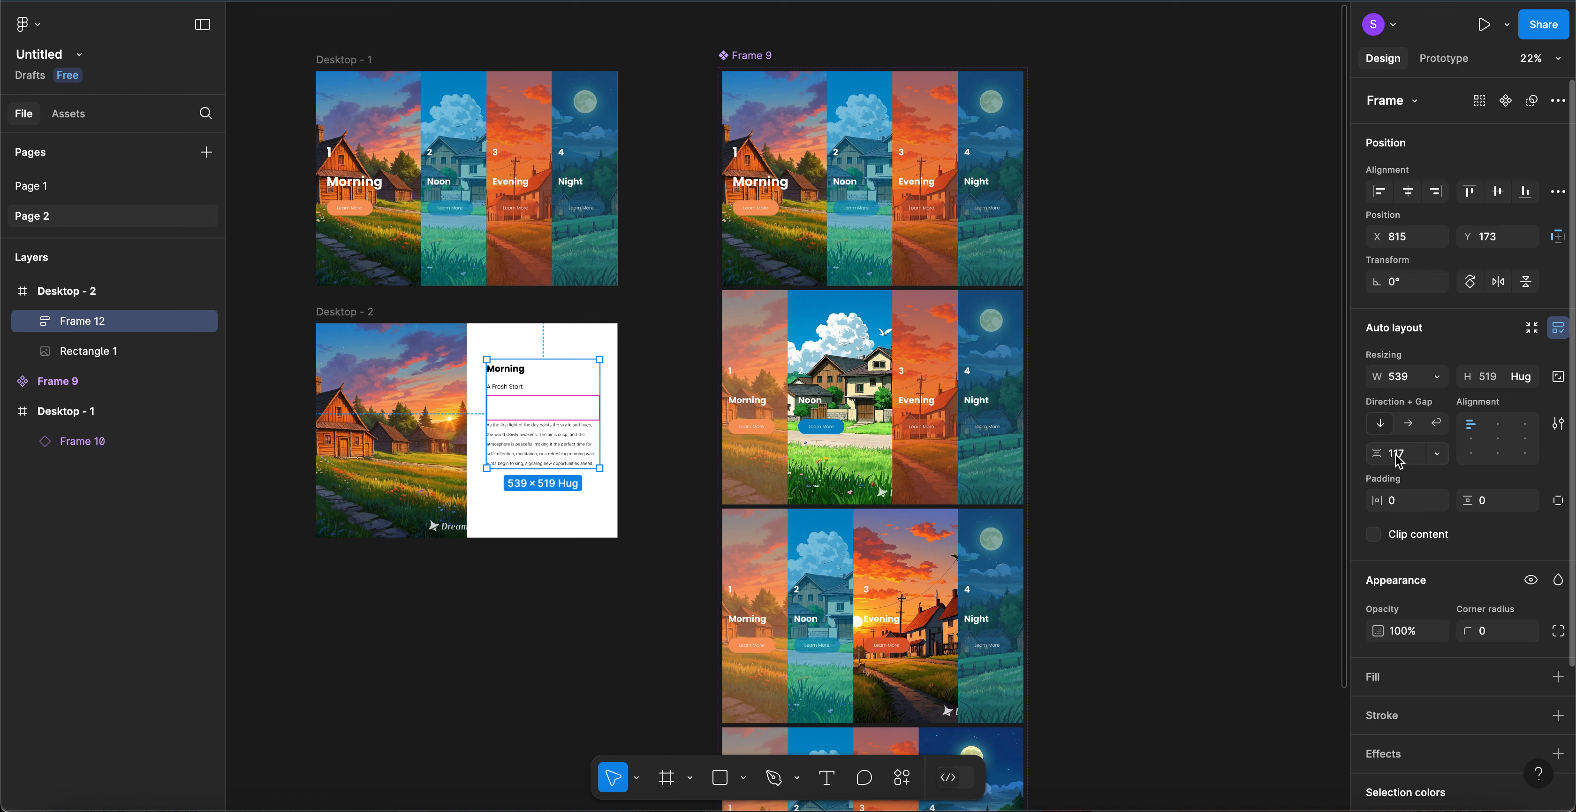
- Fill the text block with the Morning button's orange, F9995F, using the eyedropper
left_click(1559, 677)
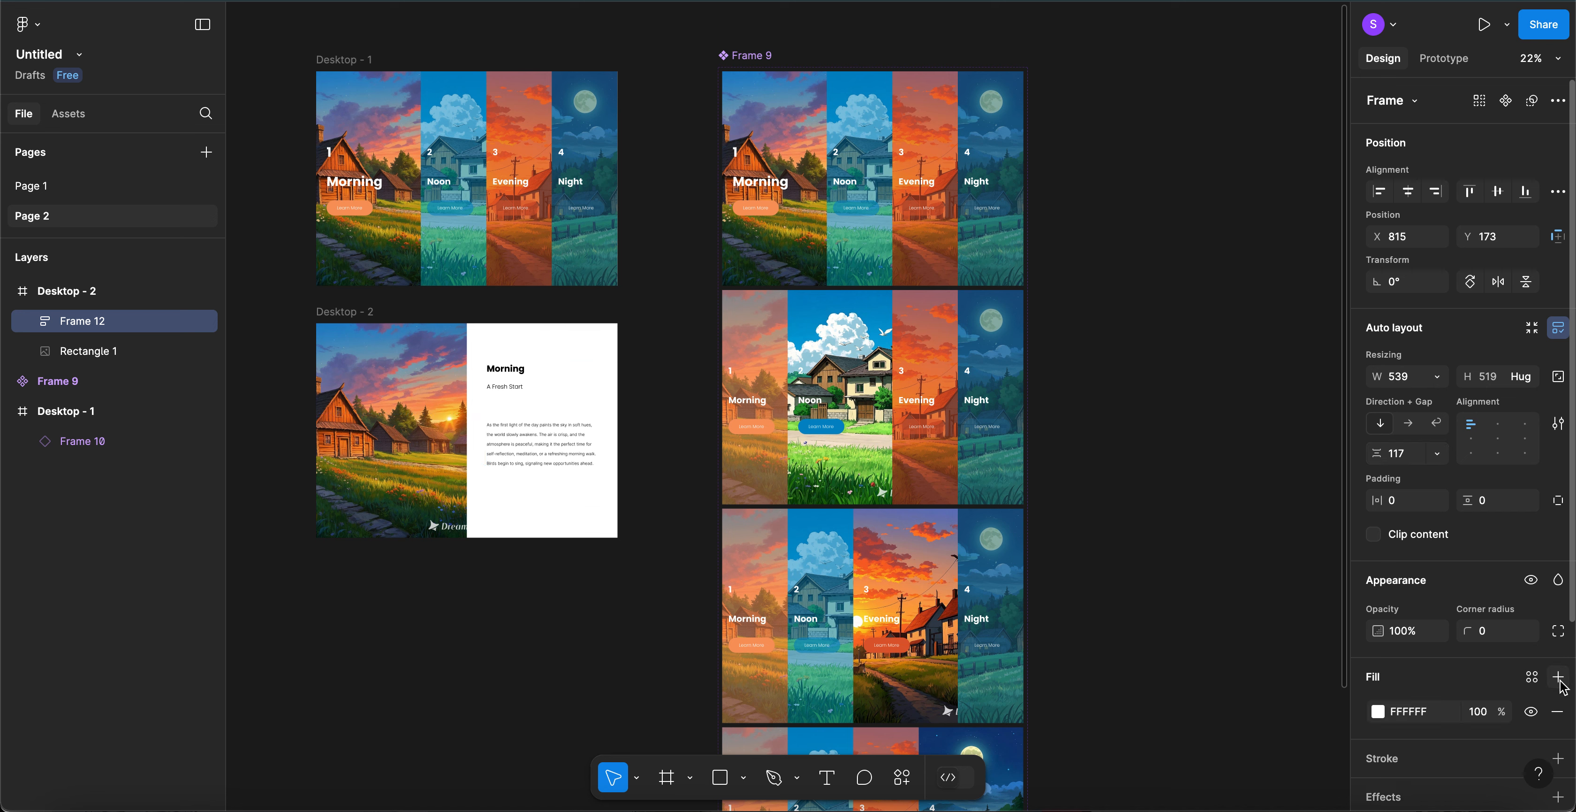
left_click(1378, 711)
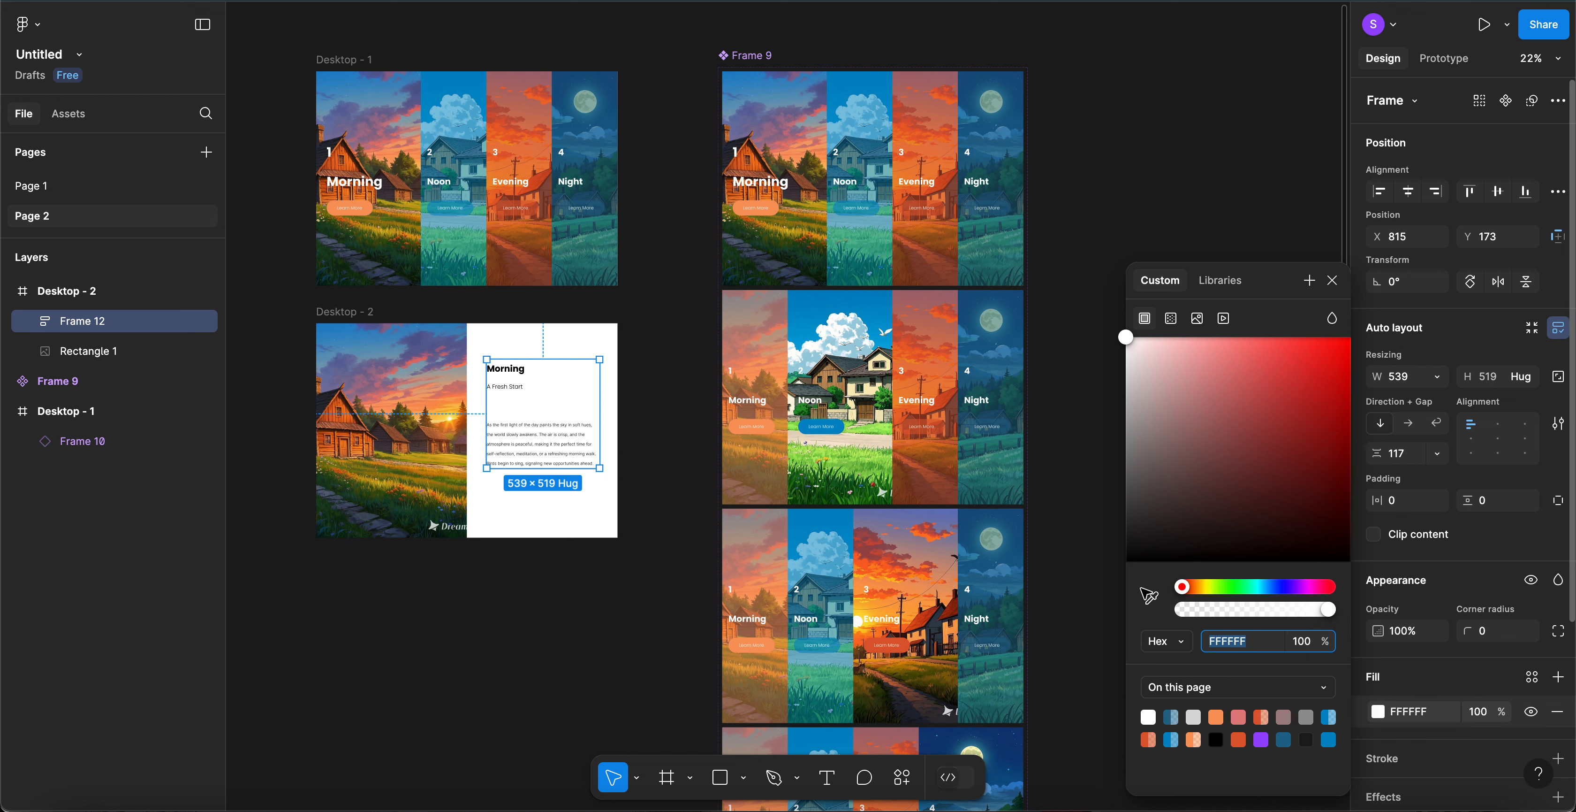
left_click(1152, 600)
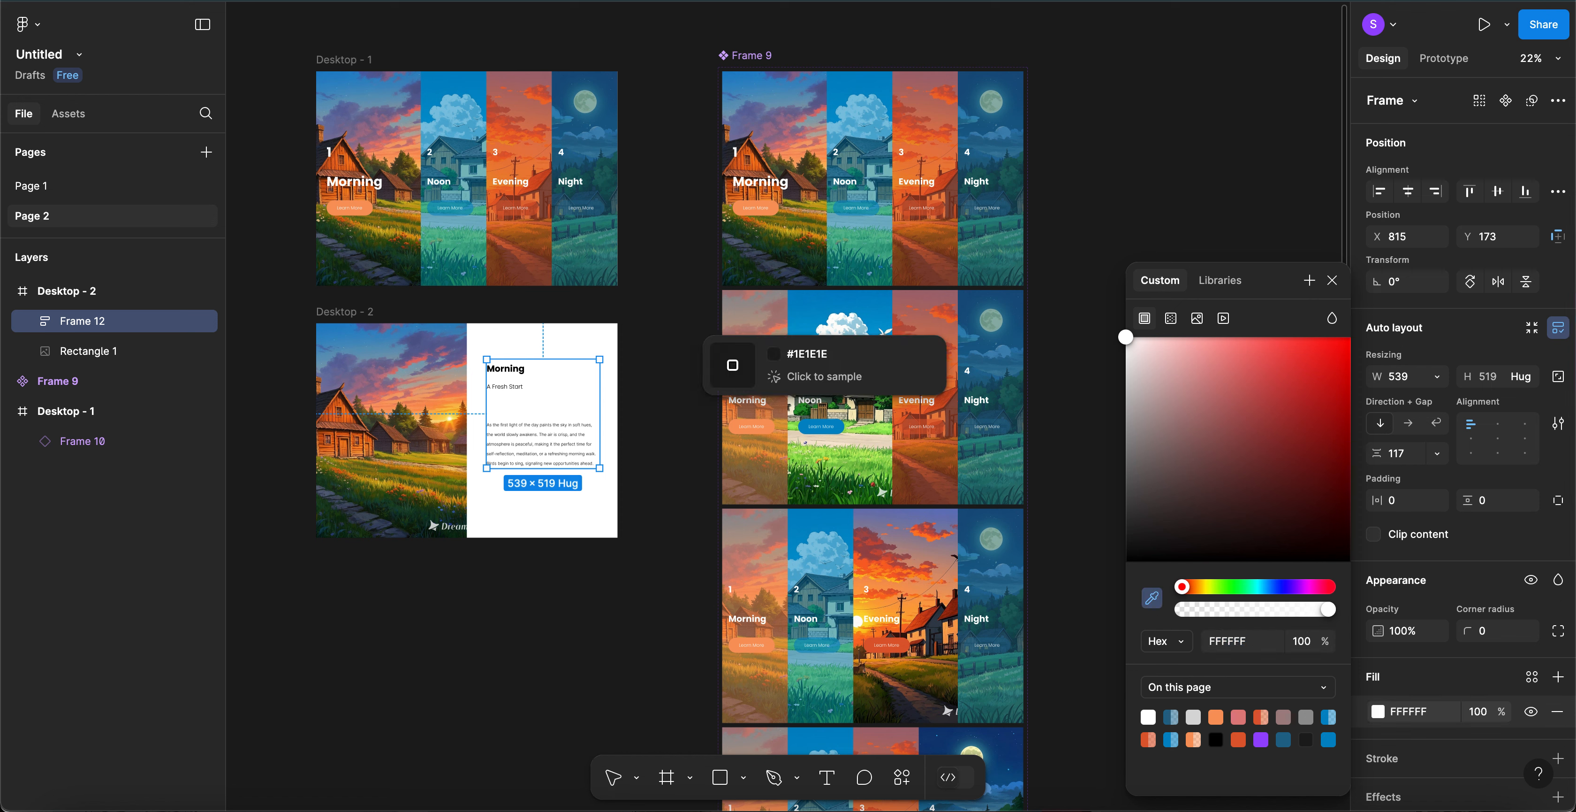
left_click(370, 201)
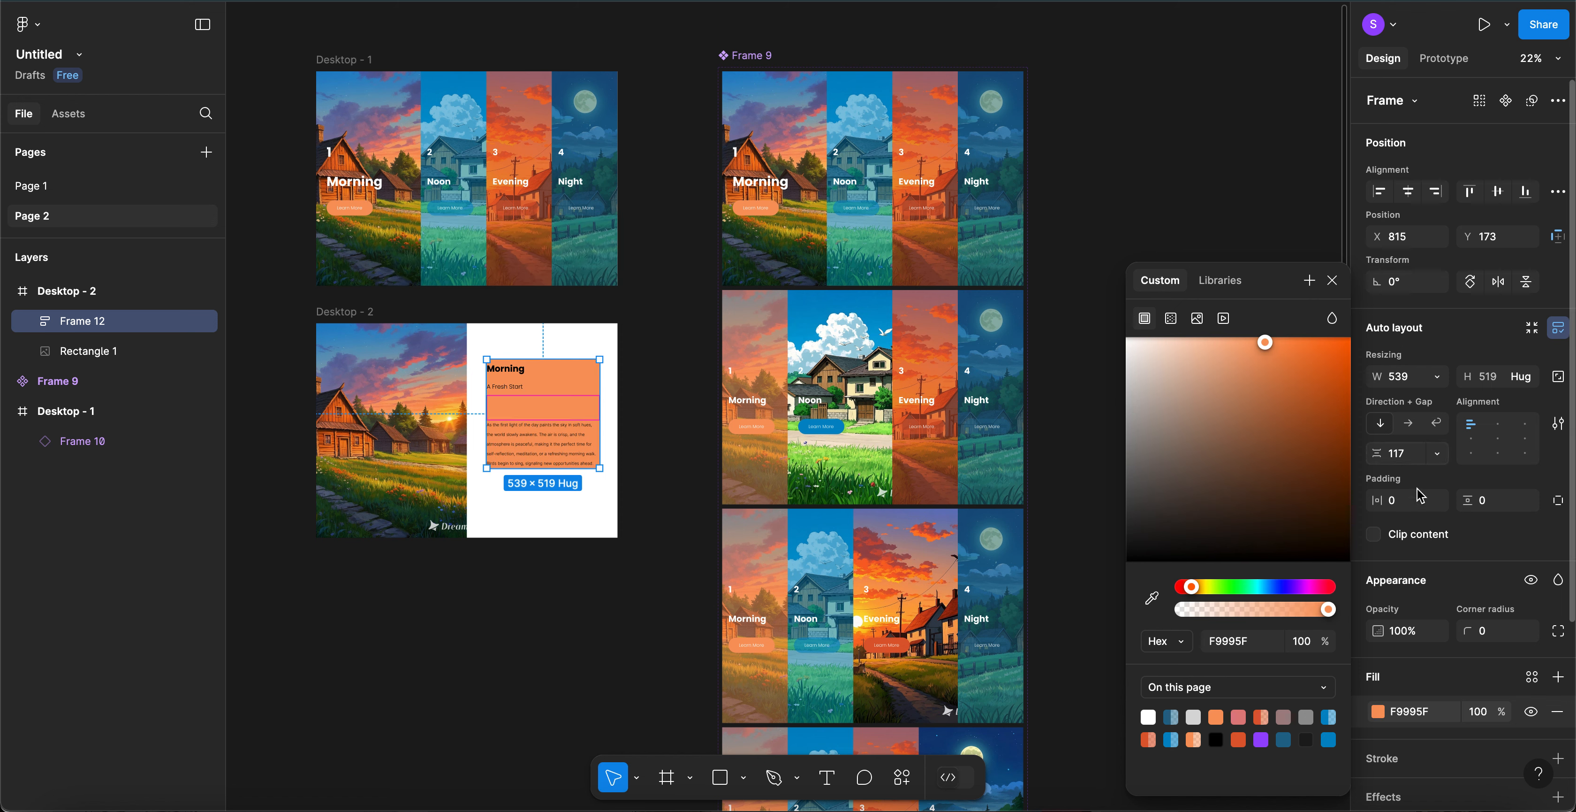
- Adjust horizontal padding and stretch the orange block to span Desktop - 2's right half, 720×1024
left_click(1408, 500)
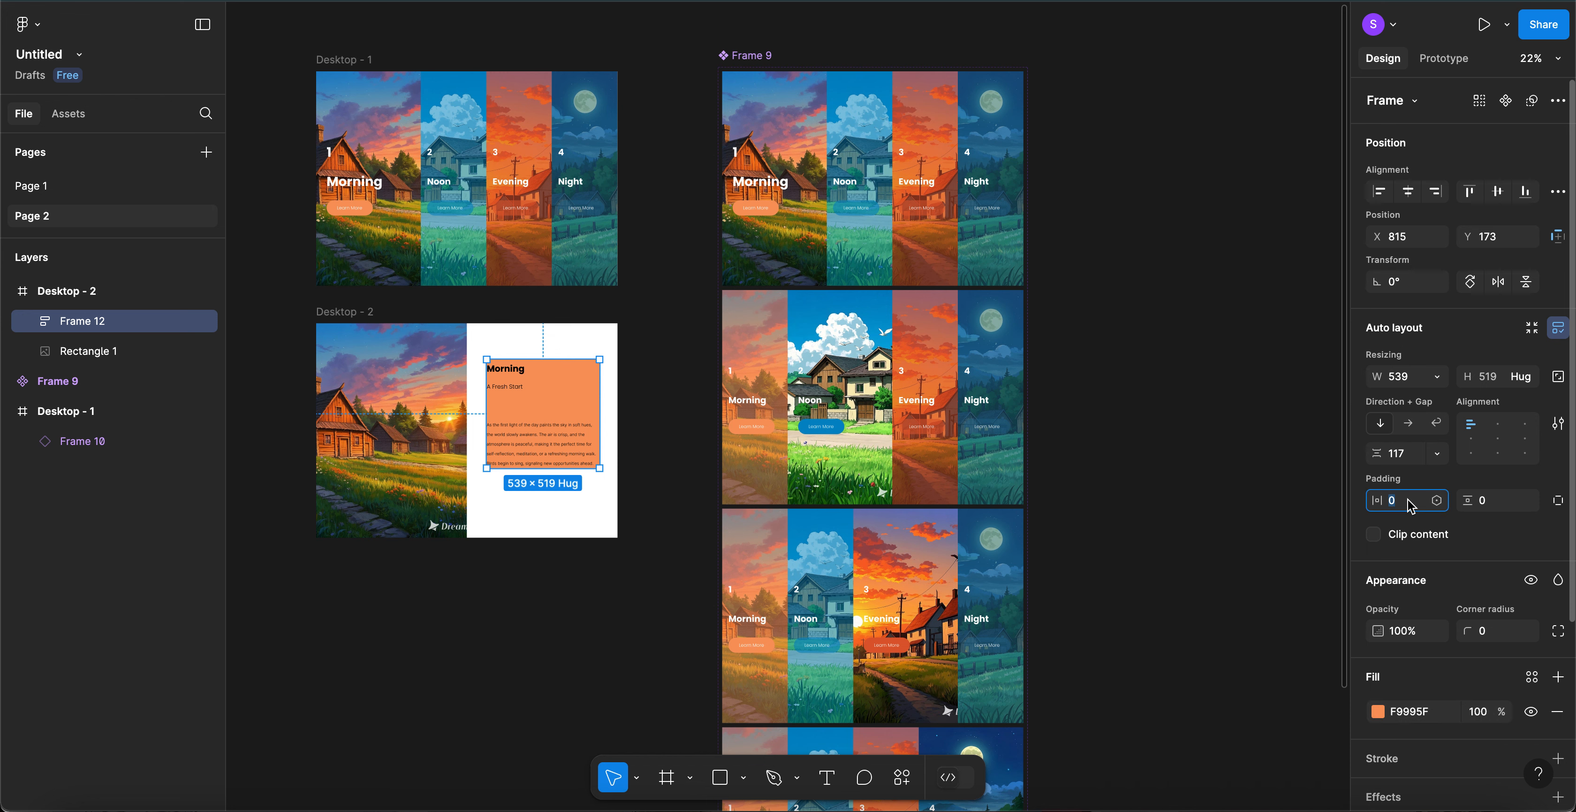
type("10")
key("Return")
key("shift+Up")
key("shift+Up")
key("shift+Up")
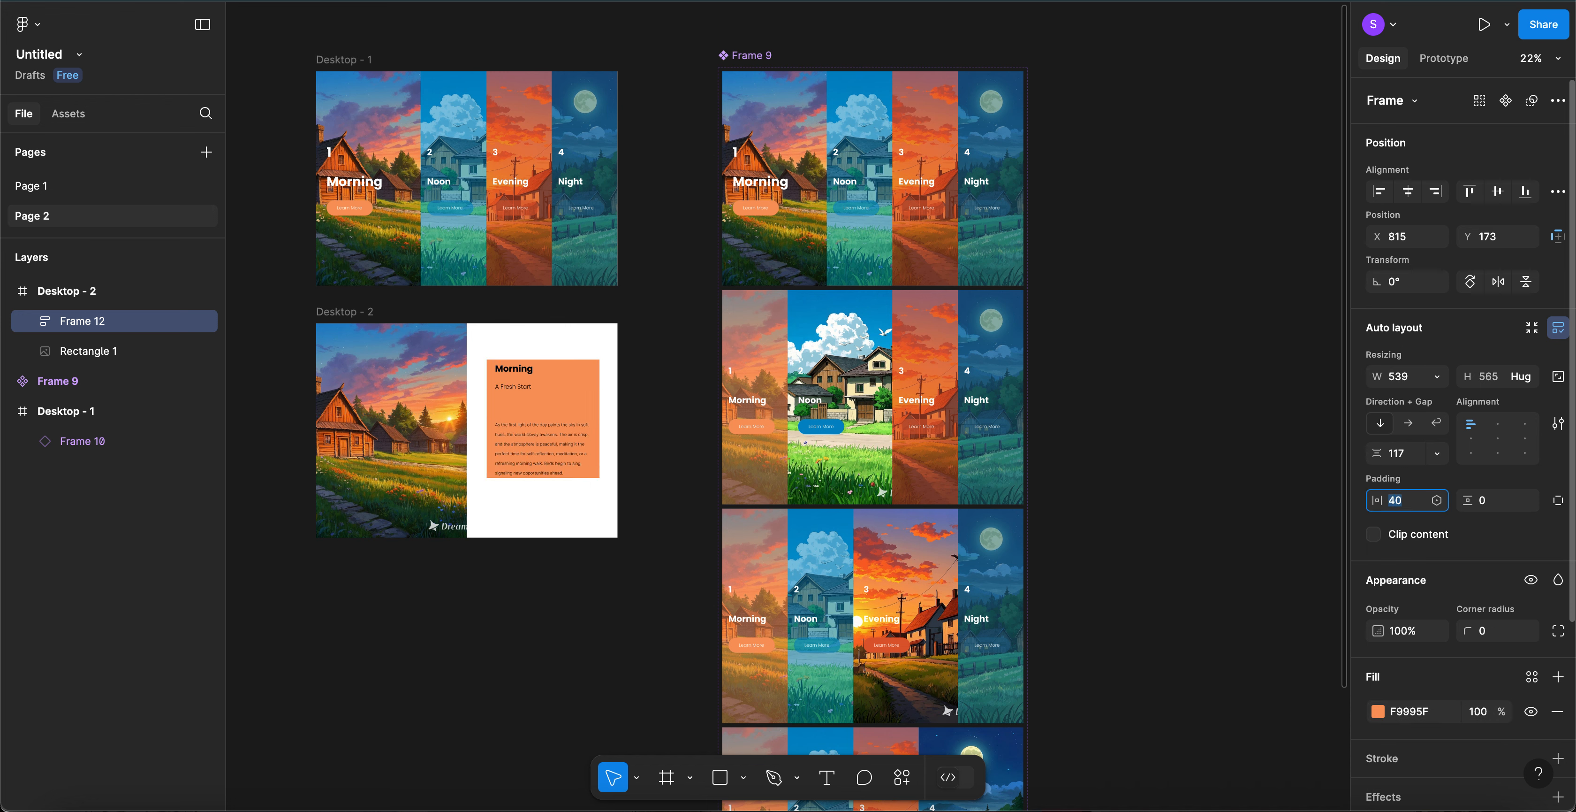
key("shift+Up")
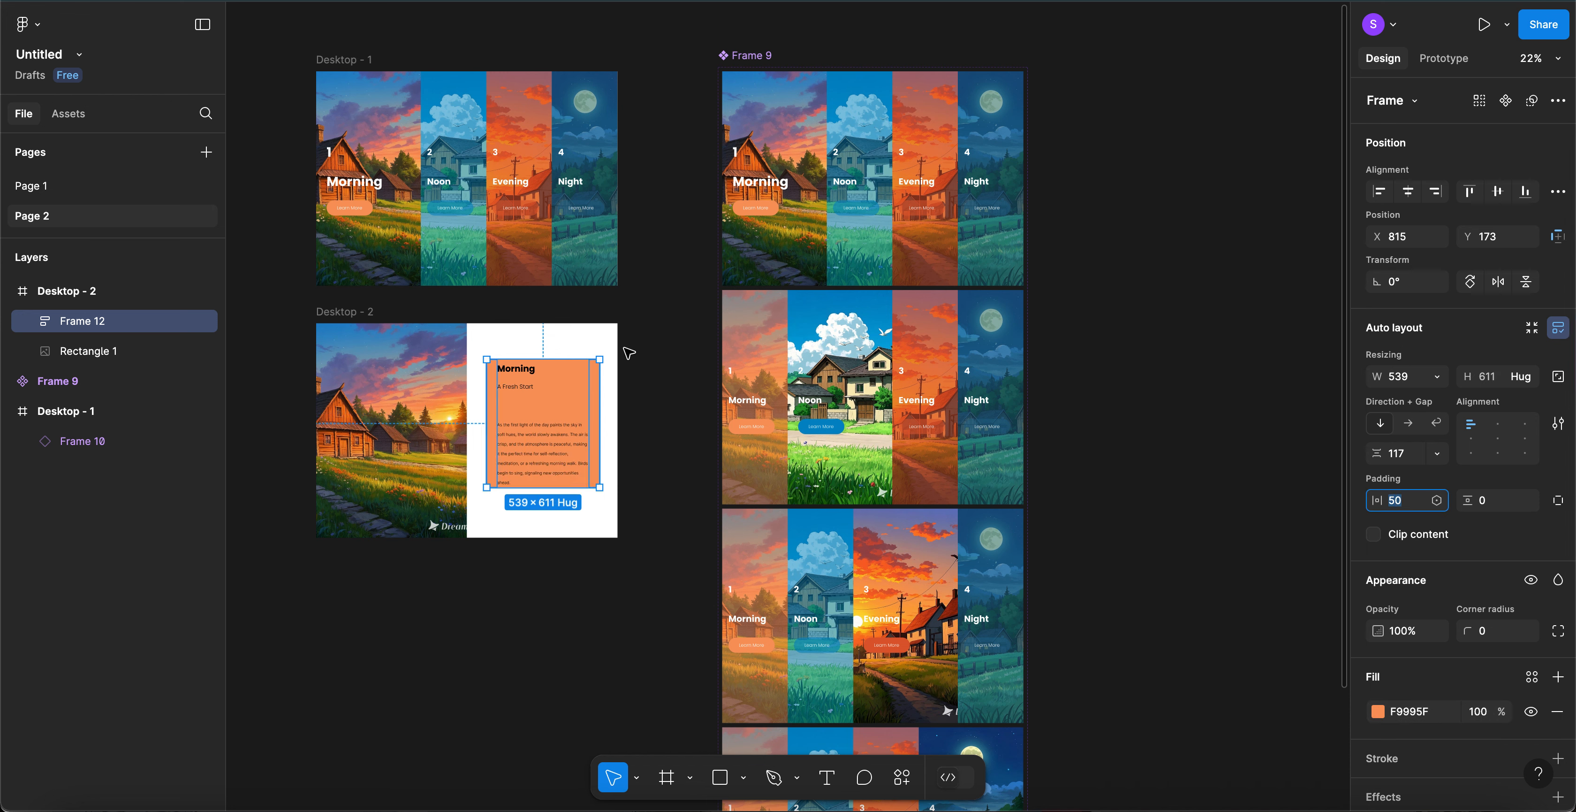
left_click_drag(598, 387, 618, 388)
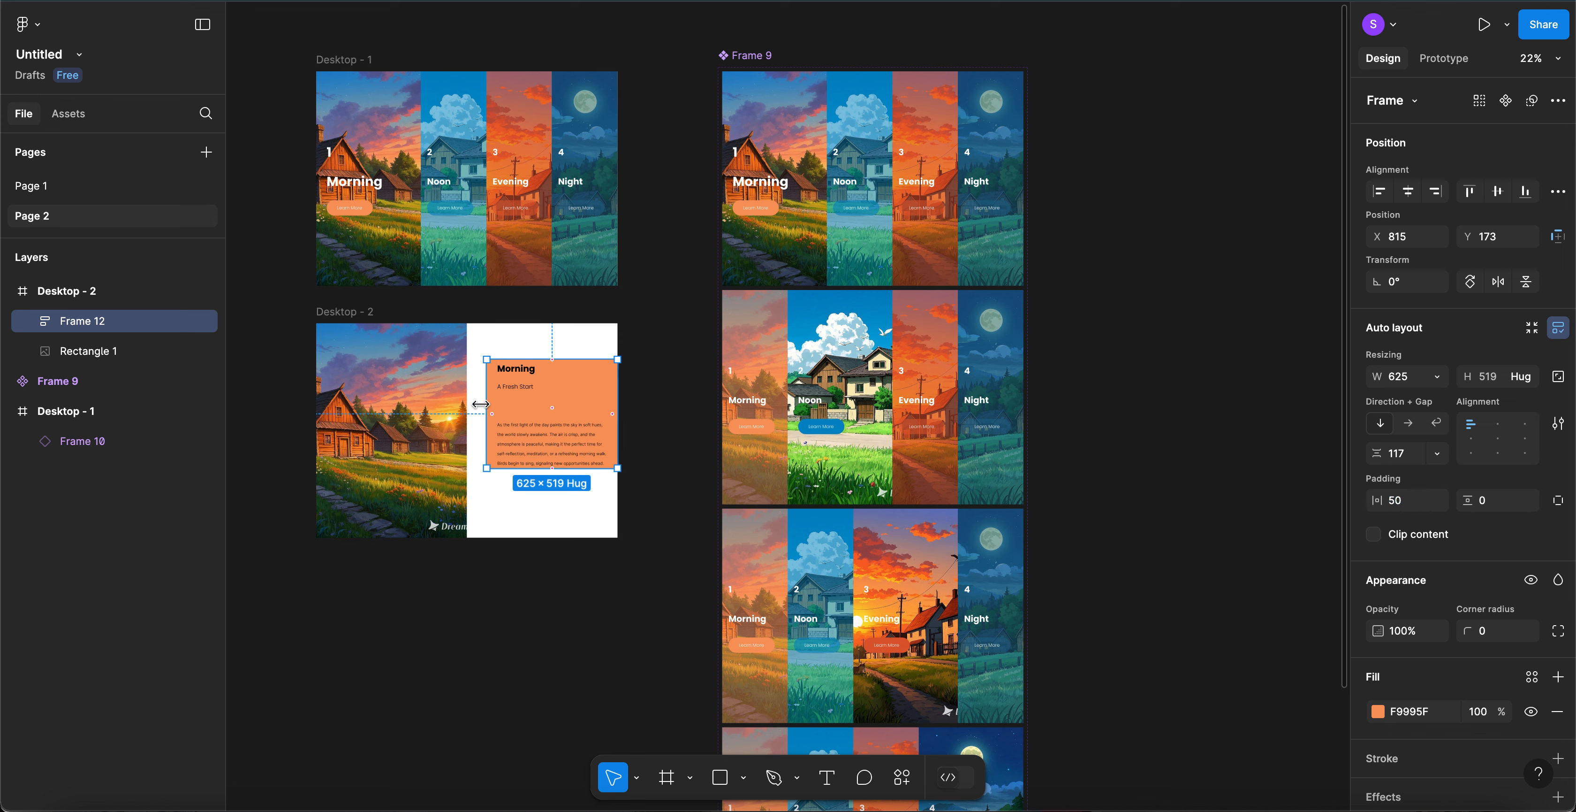
left_click_drag(488, 406, 471, 406)
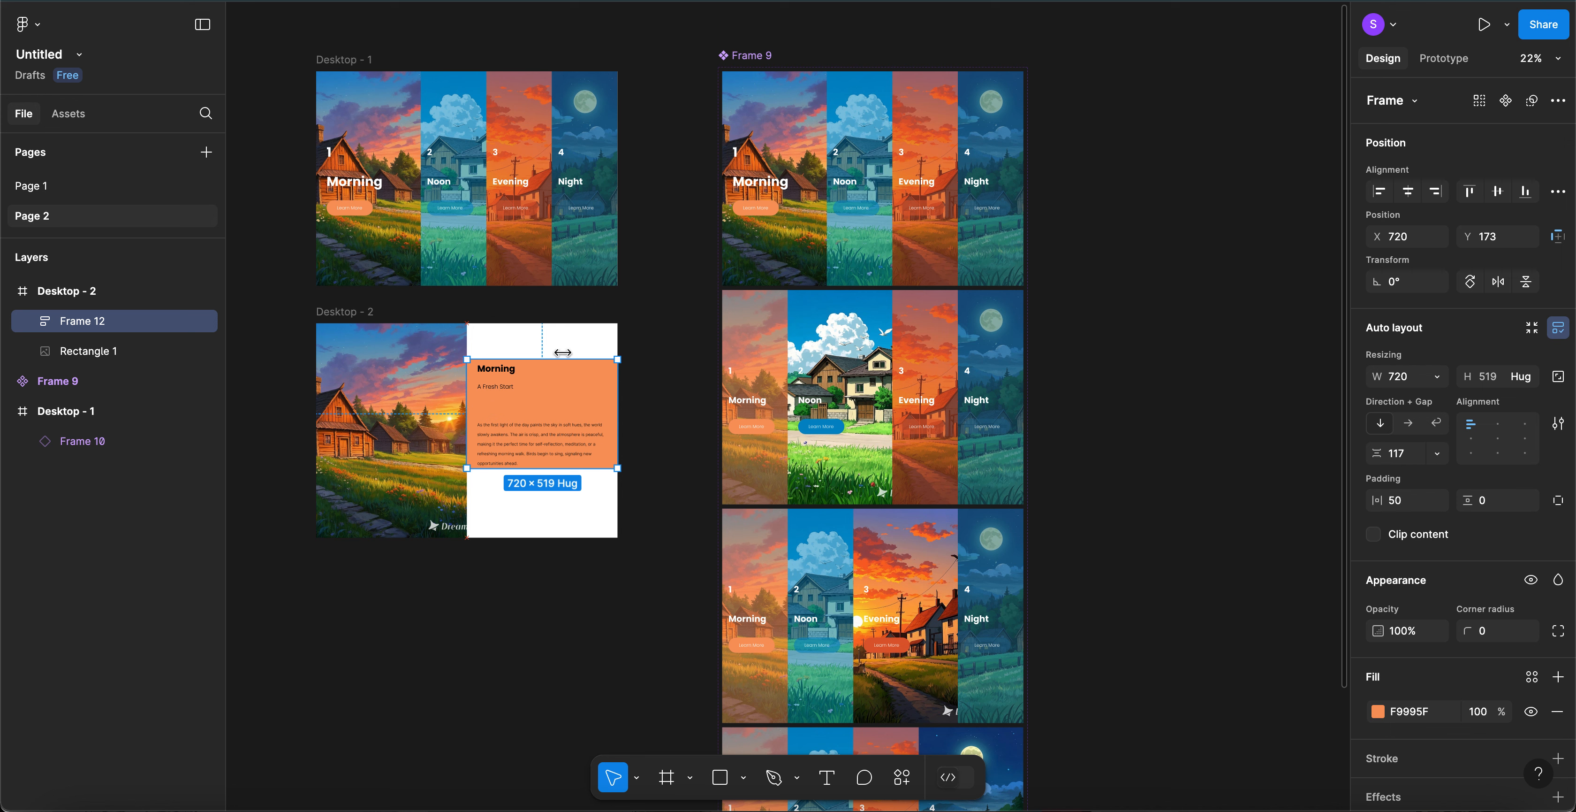
left_click_drag(569, 329, 569, 323)
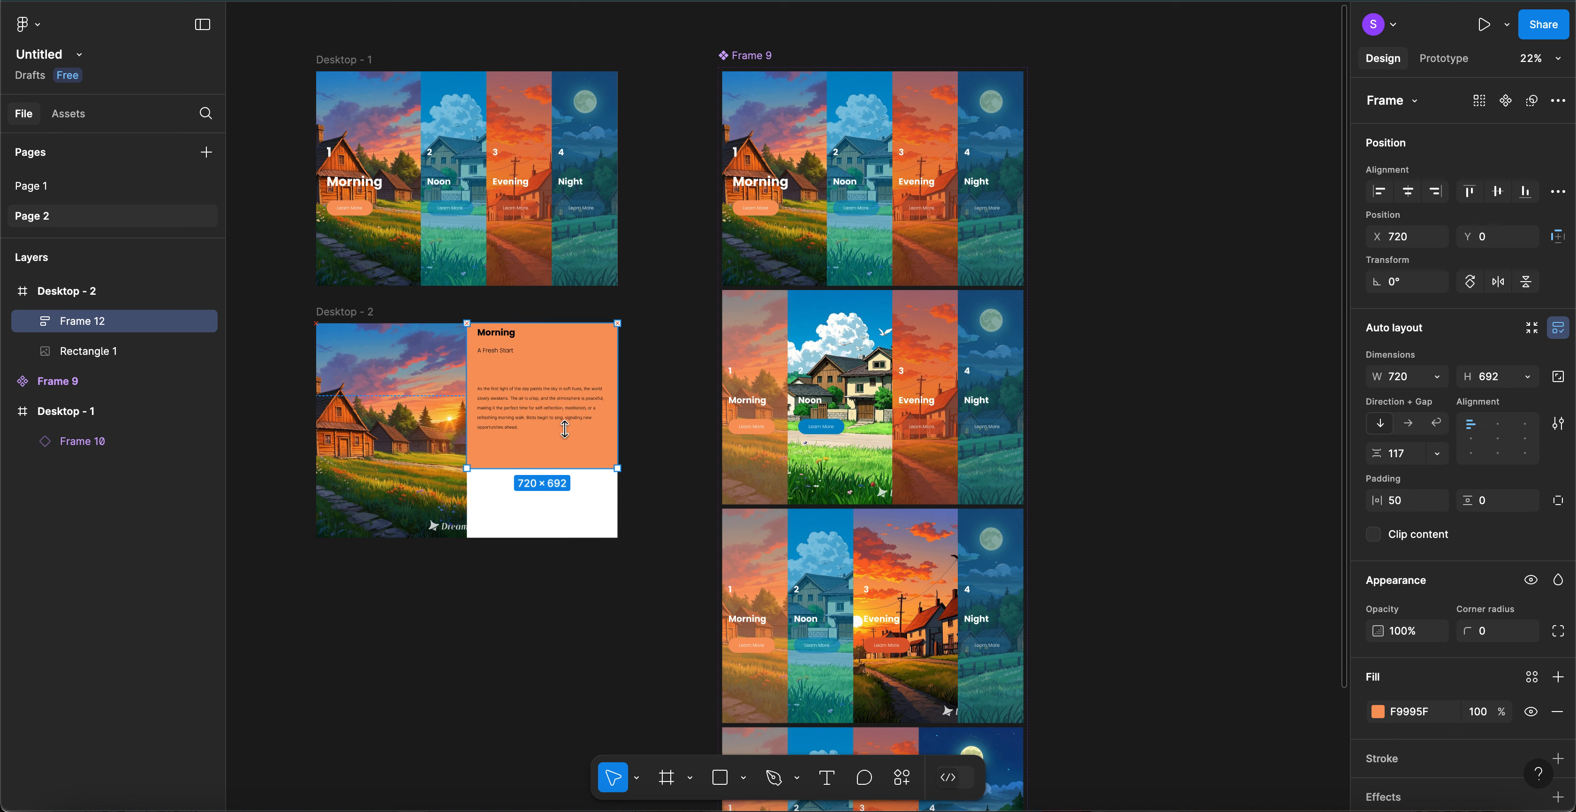
left_click_drag(566, 465, 567, 537)
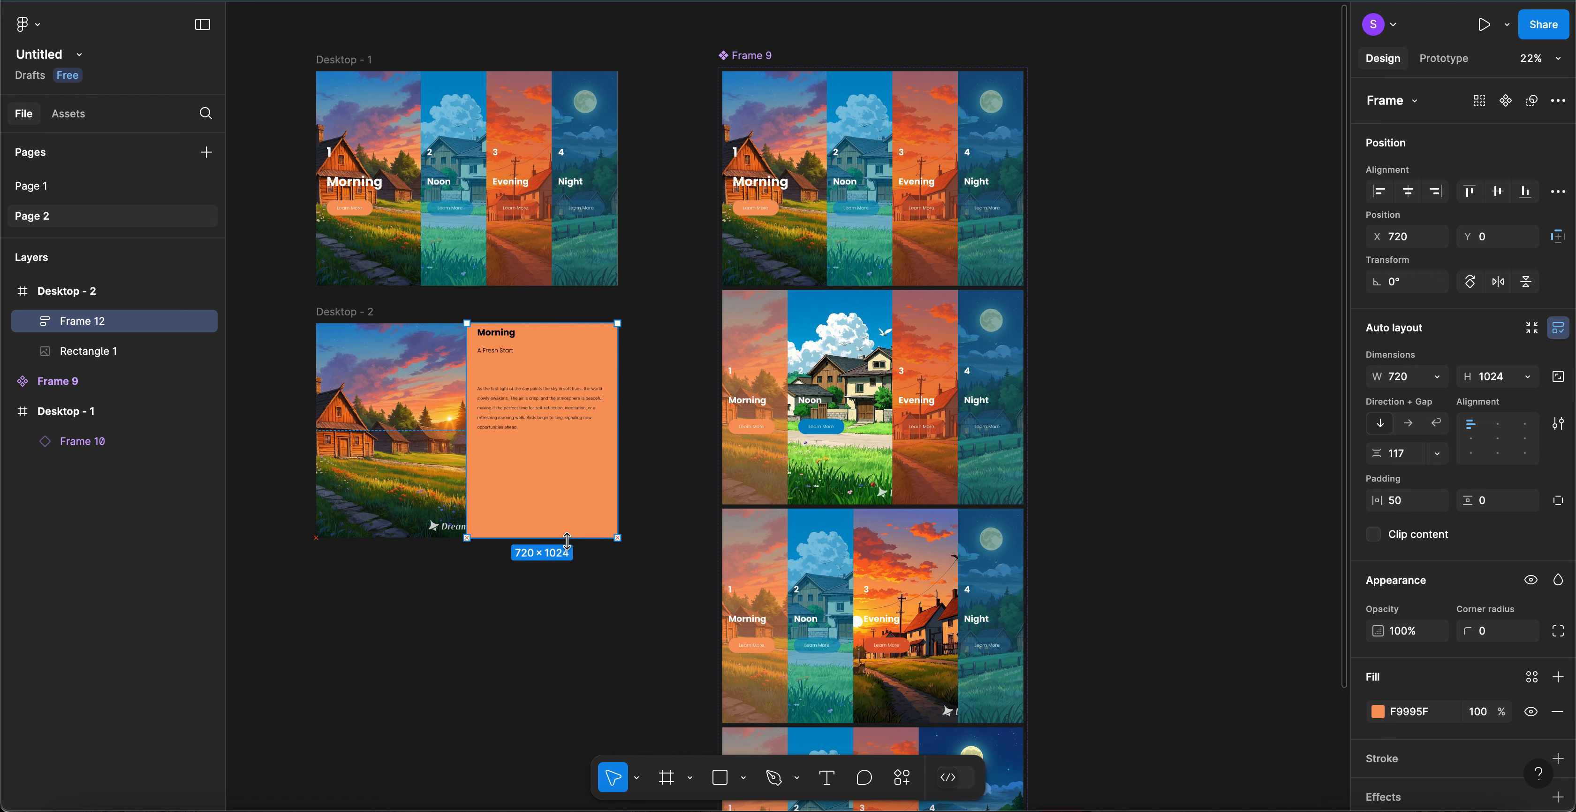
- Set padding to 60 horizontal and 30 vertical, and align content left-centre
left_click(1401, 500)
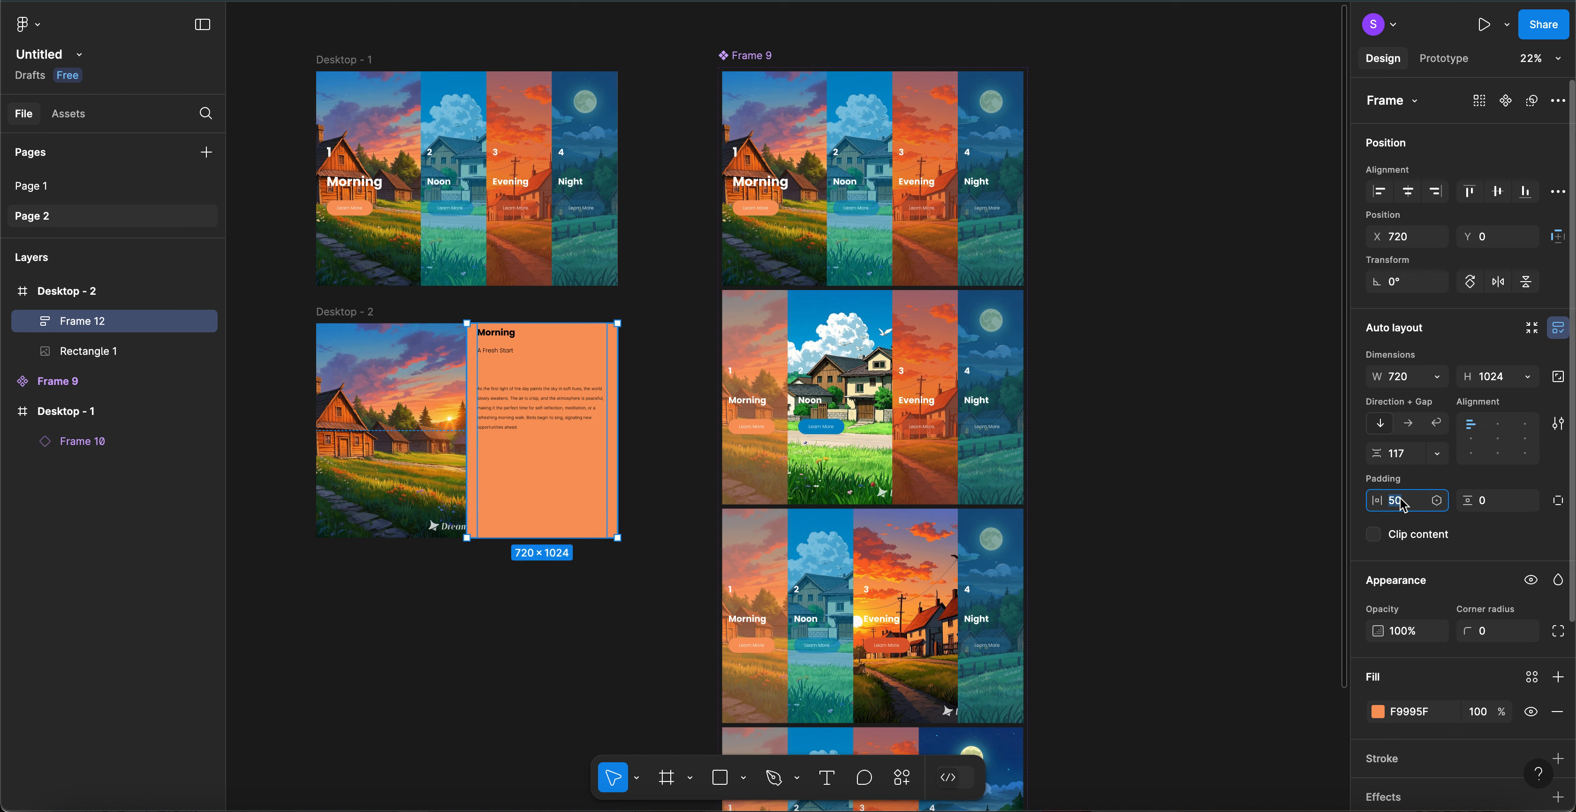
type("60")
key("Return")
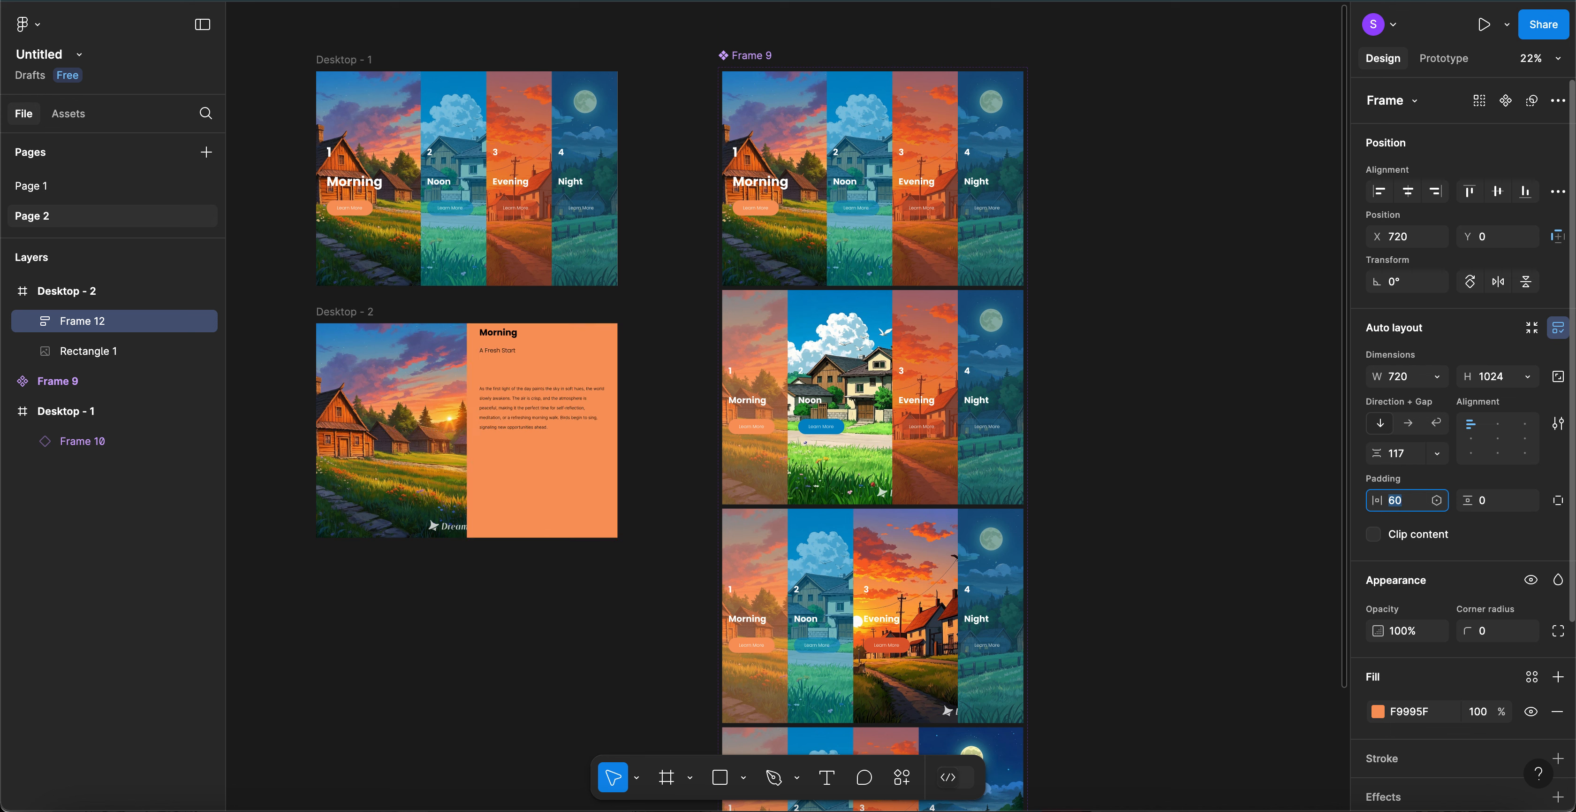
left_click(1492, 506)
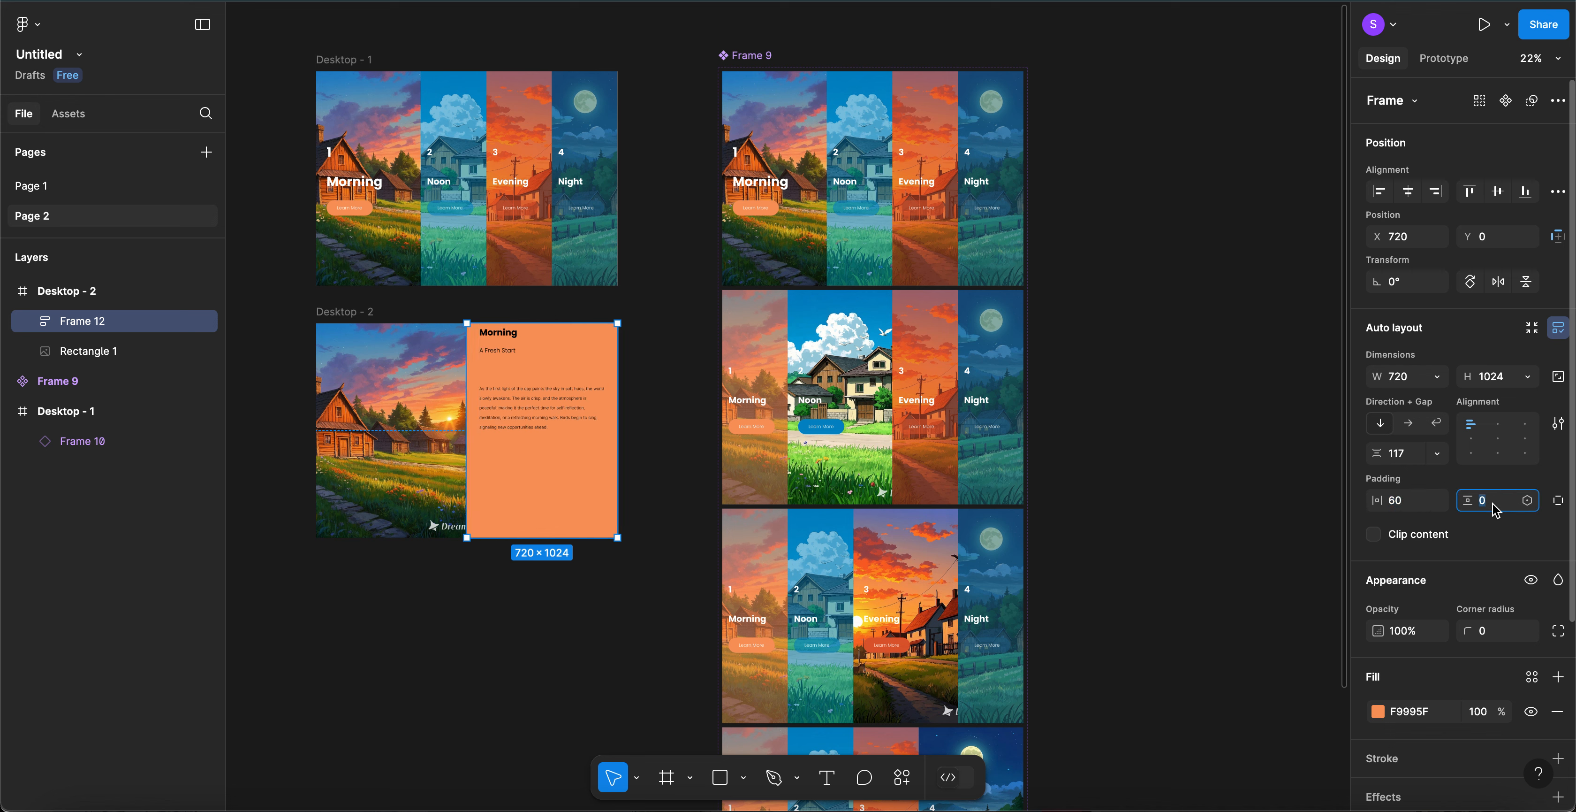
type("30")
key("Return")
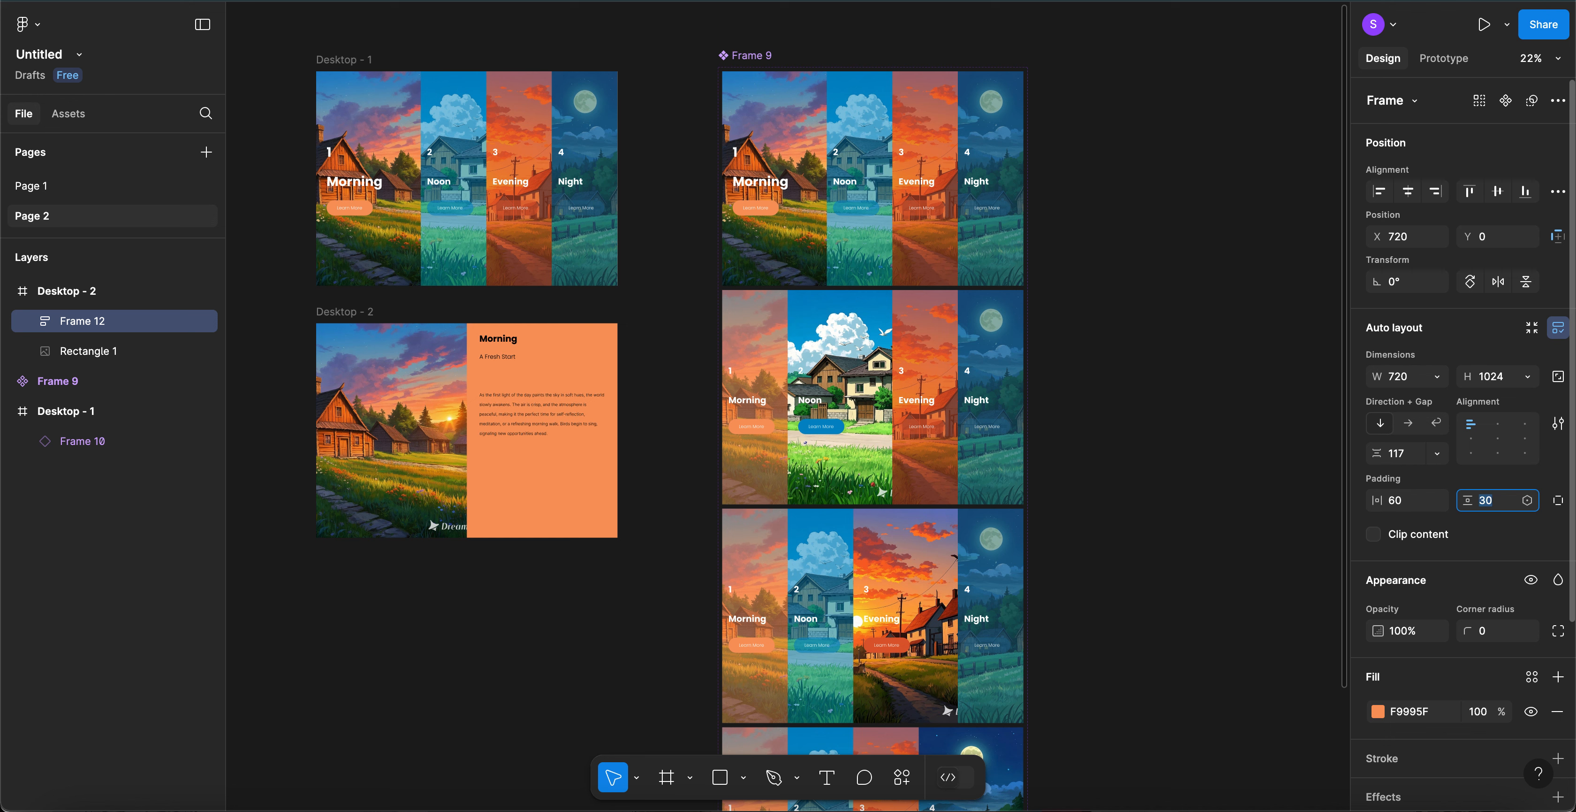
left_click(1499, 439)
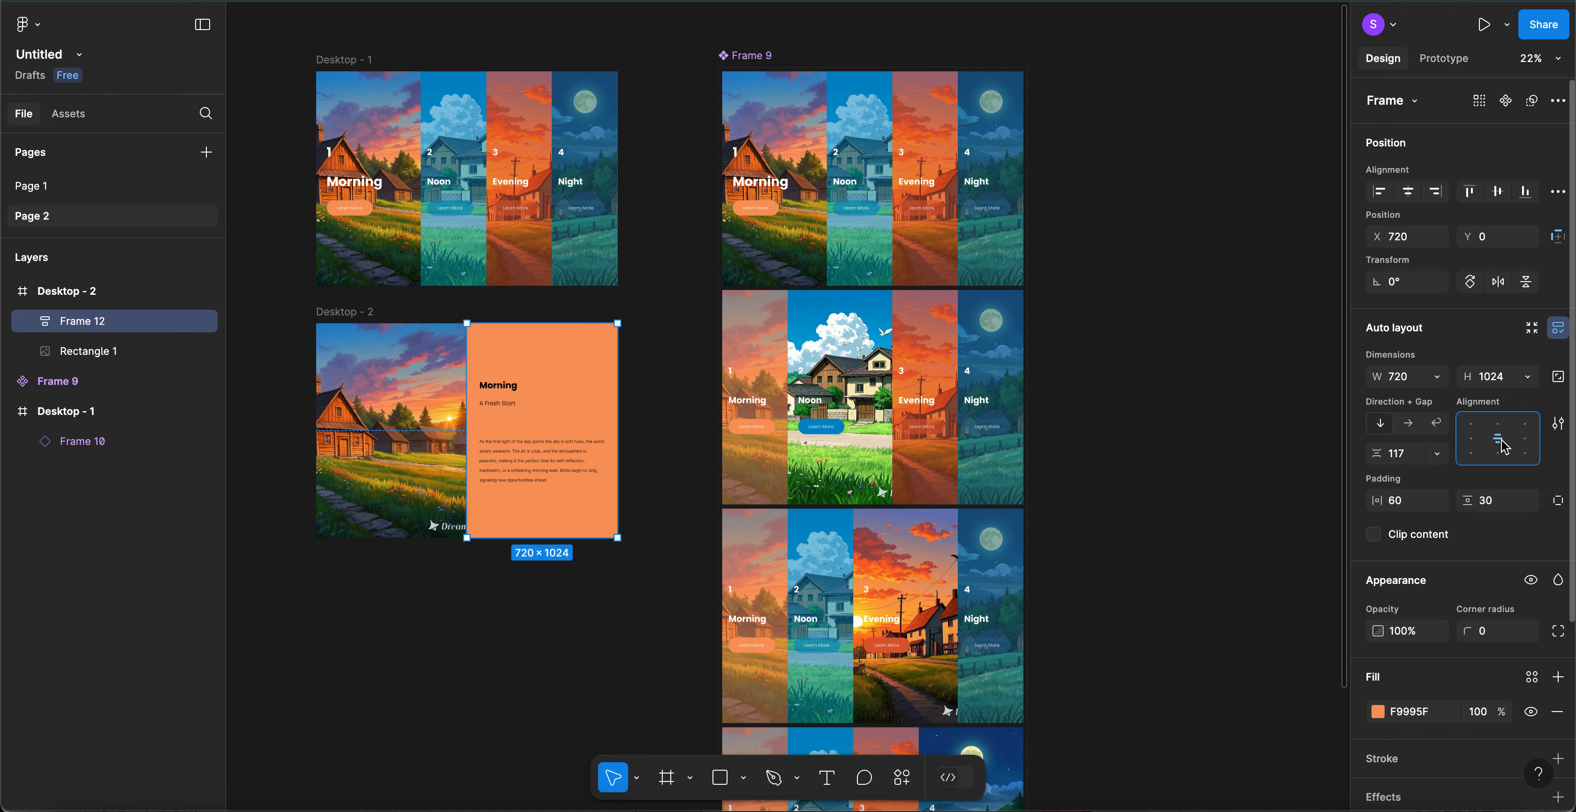
left_click(1472, 438)
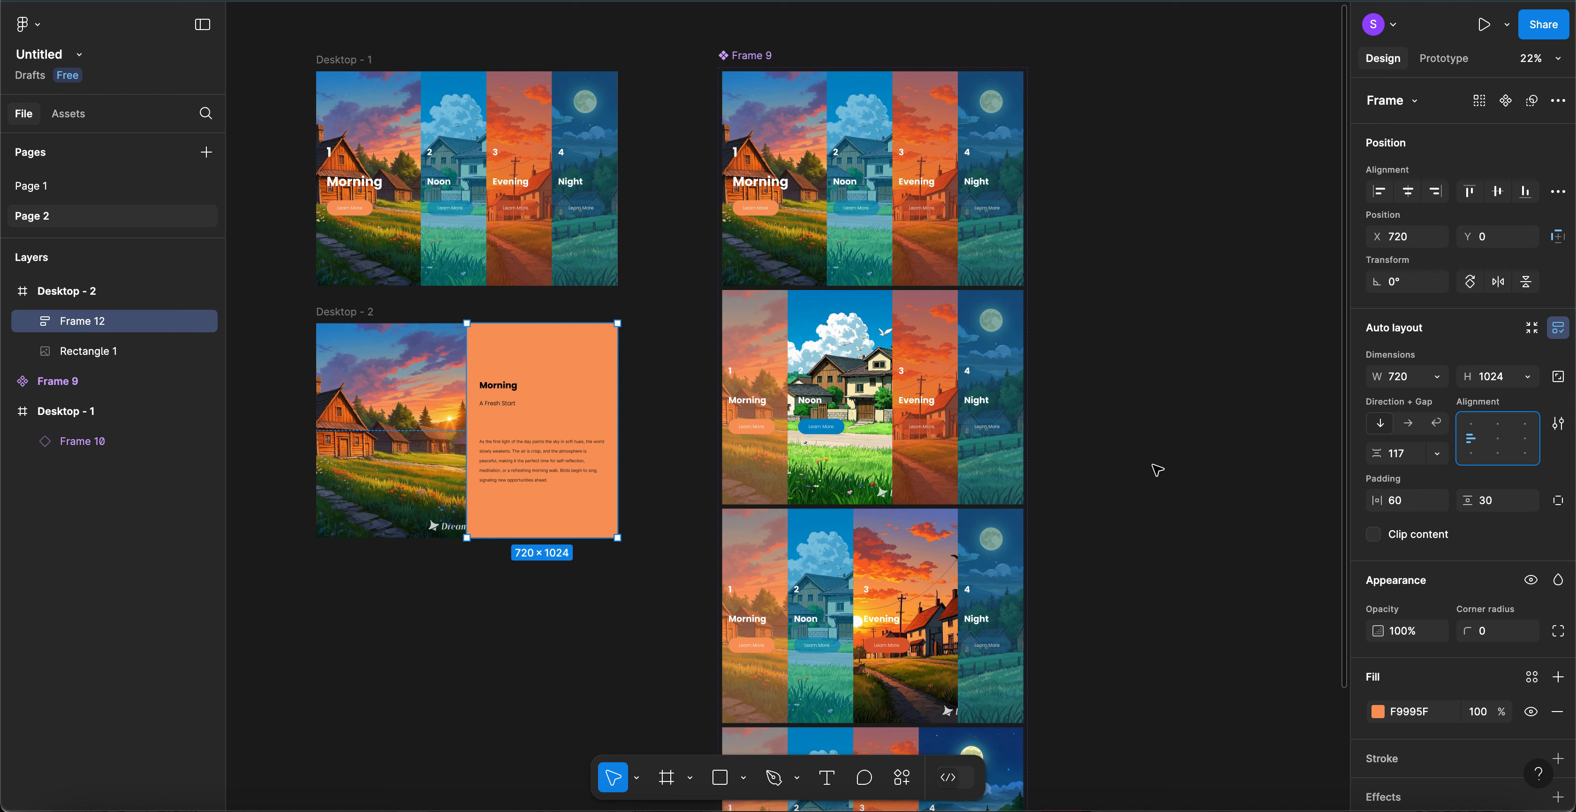
- Set the gap between the text items to 60
left_click(1401, 453)
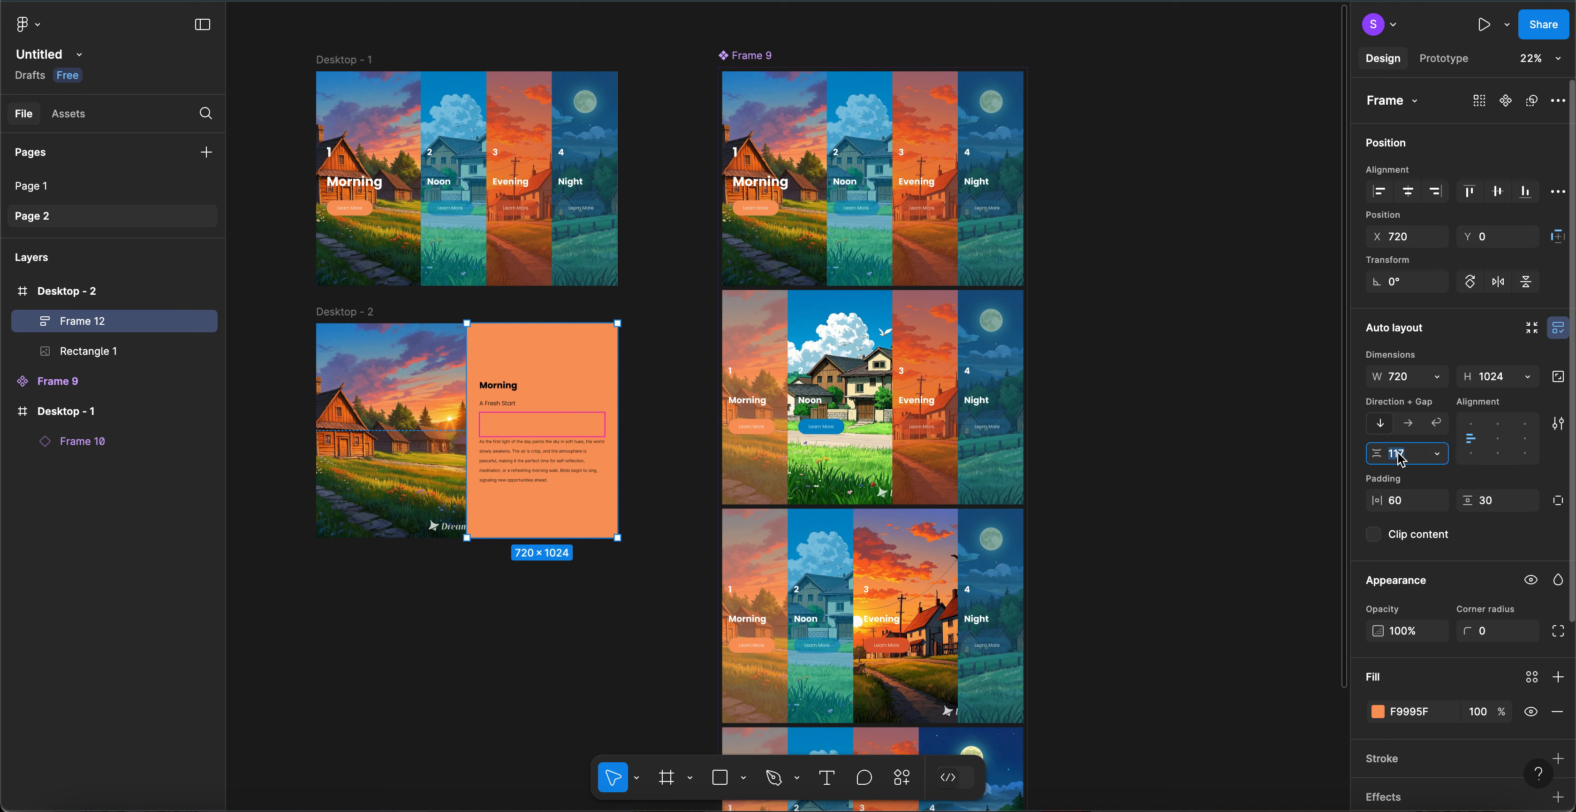
type("0")
key("Return")
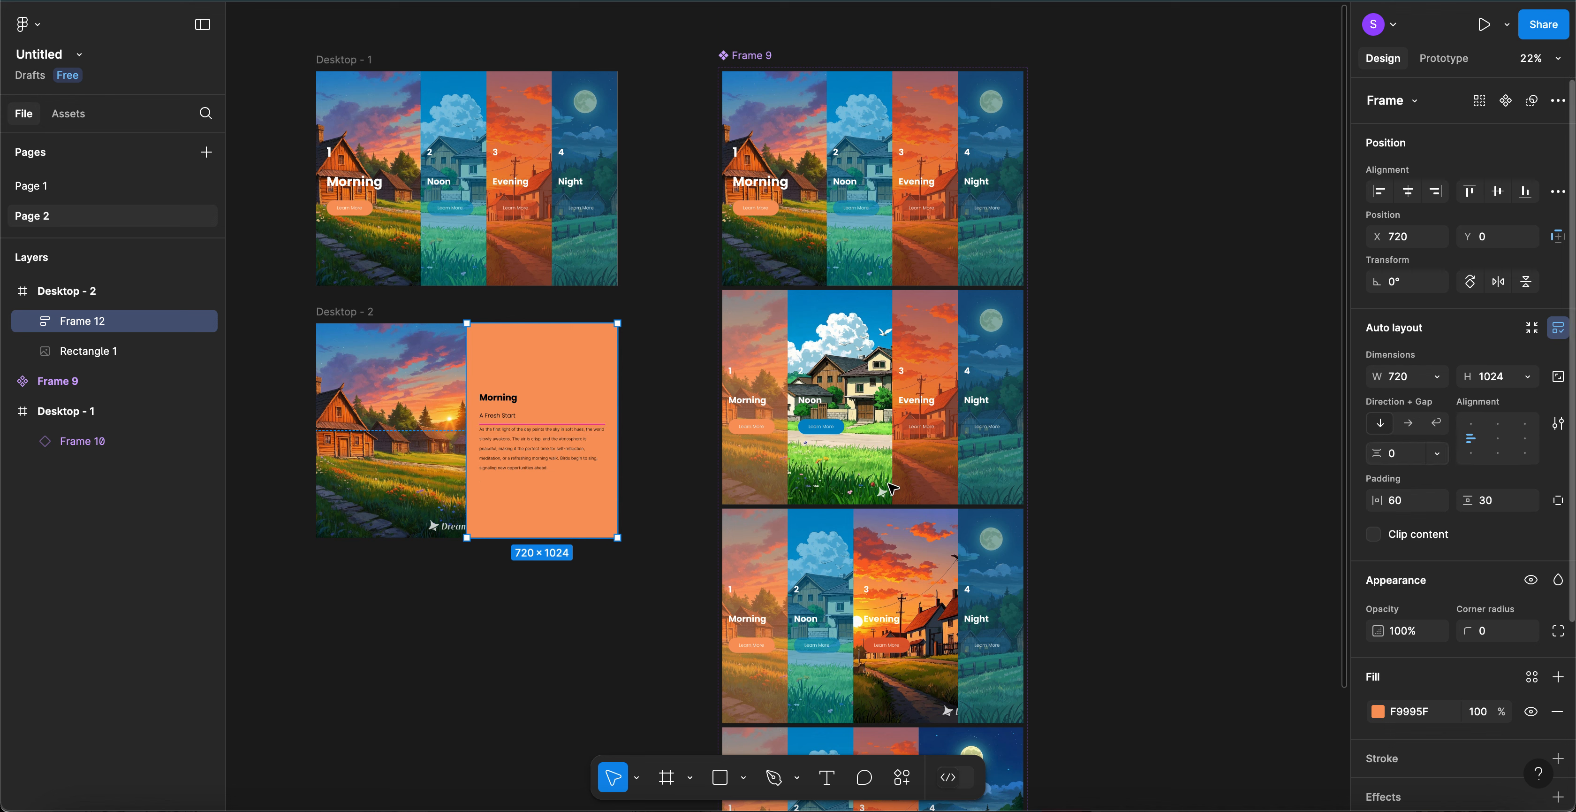
left_click(1404, 454)
type("40")
key("Return")
key("shift+Up")
key("shift+Up")
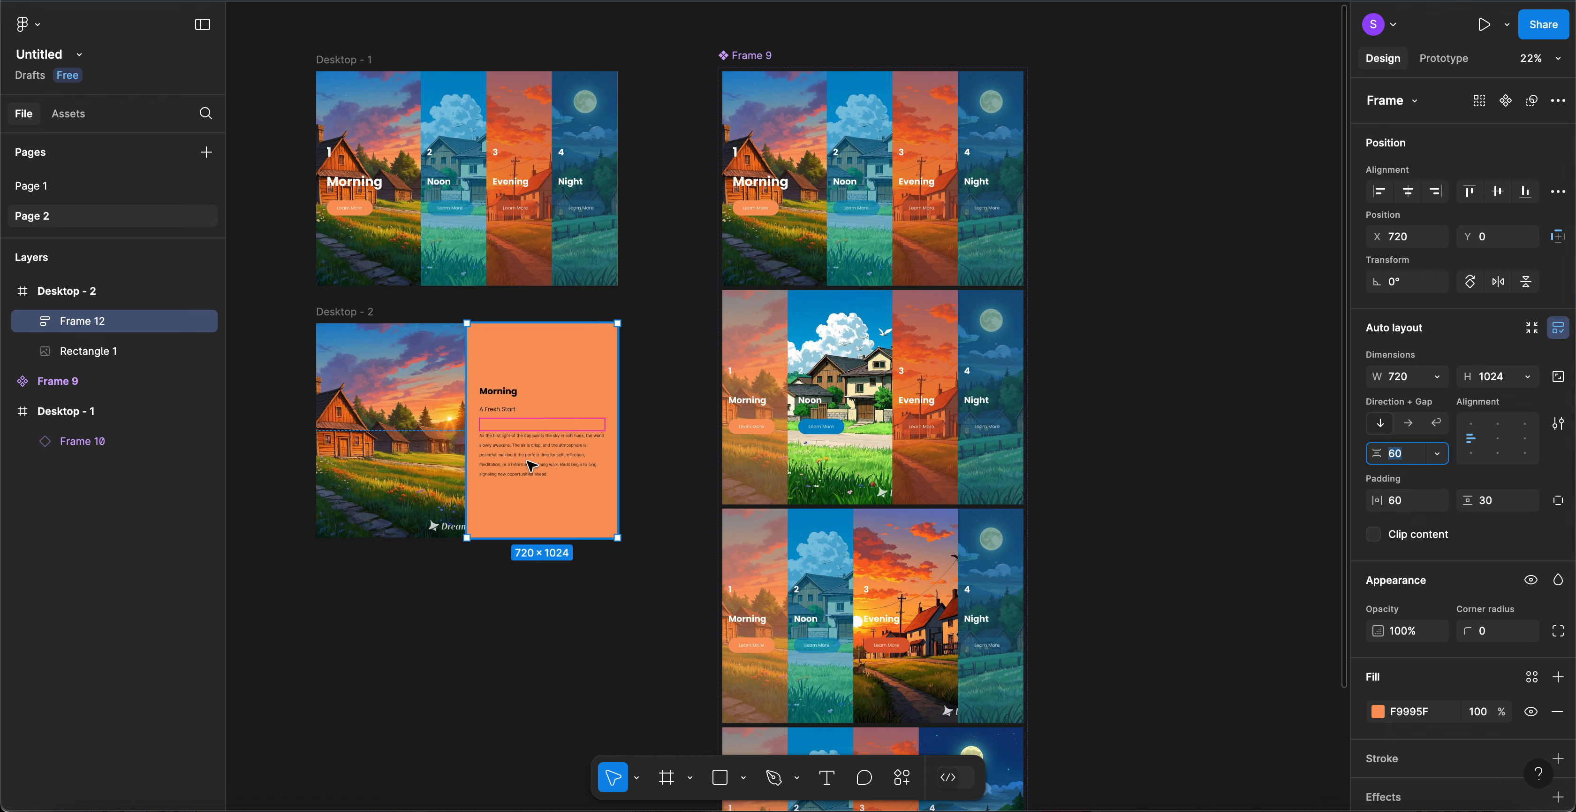
left_click(512, 396)
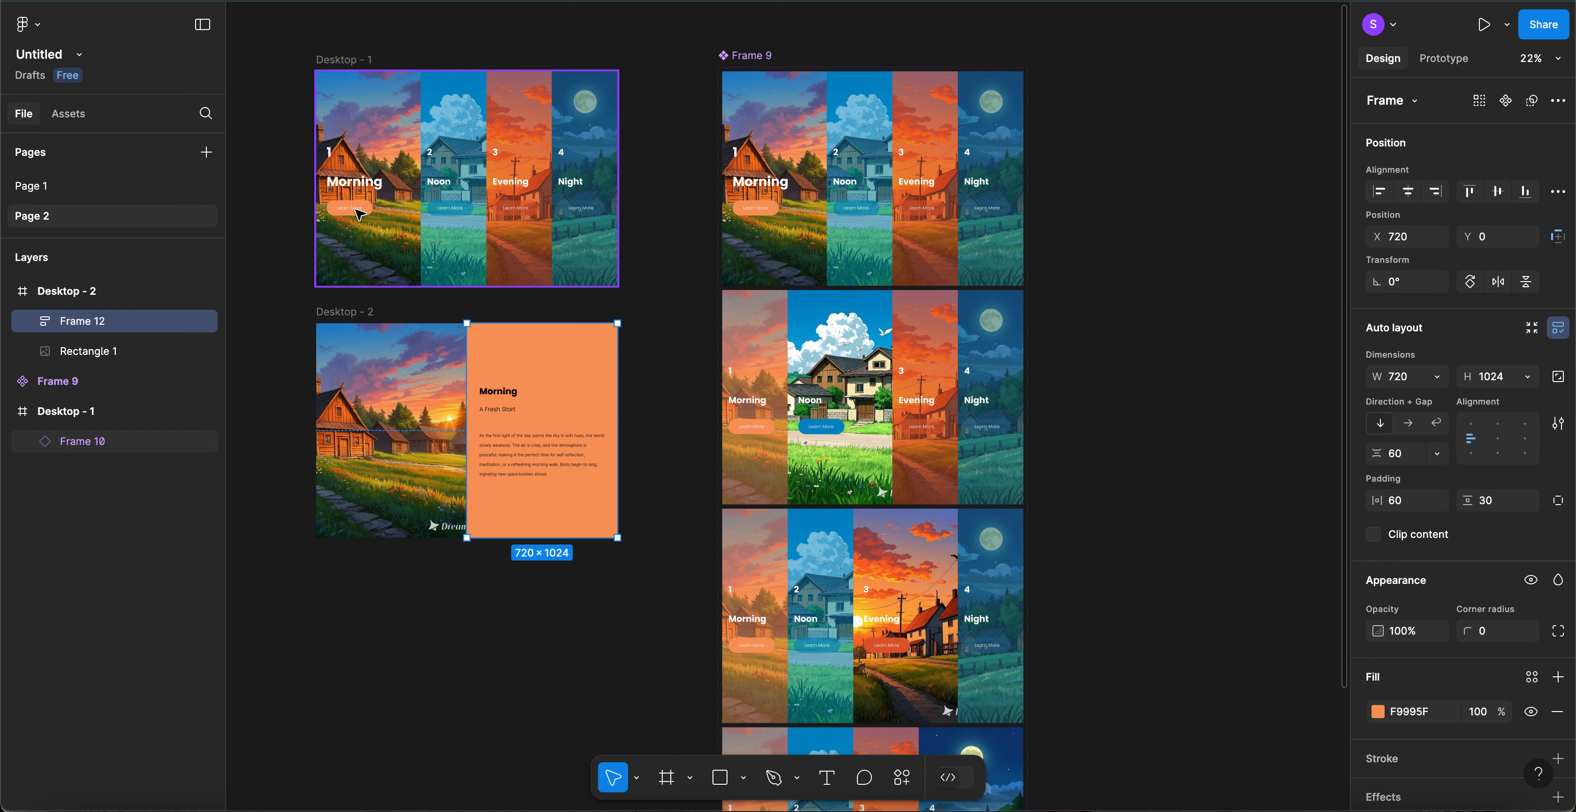
- Paste a copy of Frame 9's Morning Learn More button into the orange panel
scroll(359, 213, "up", 5)
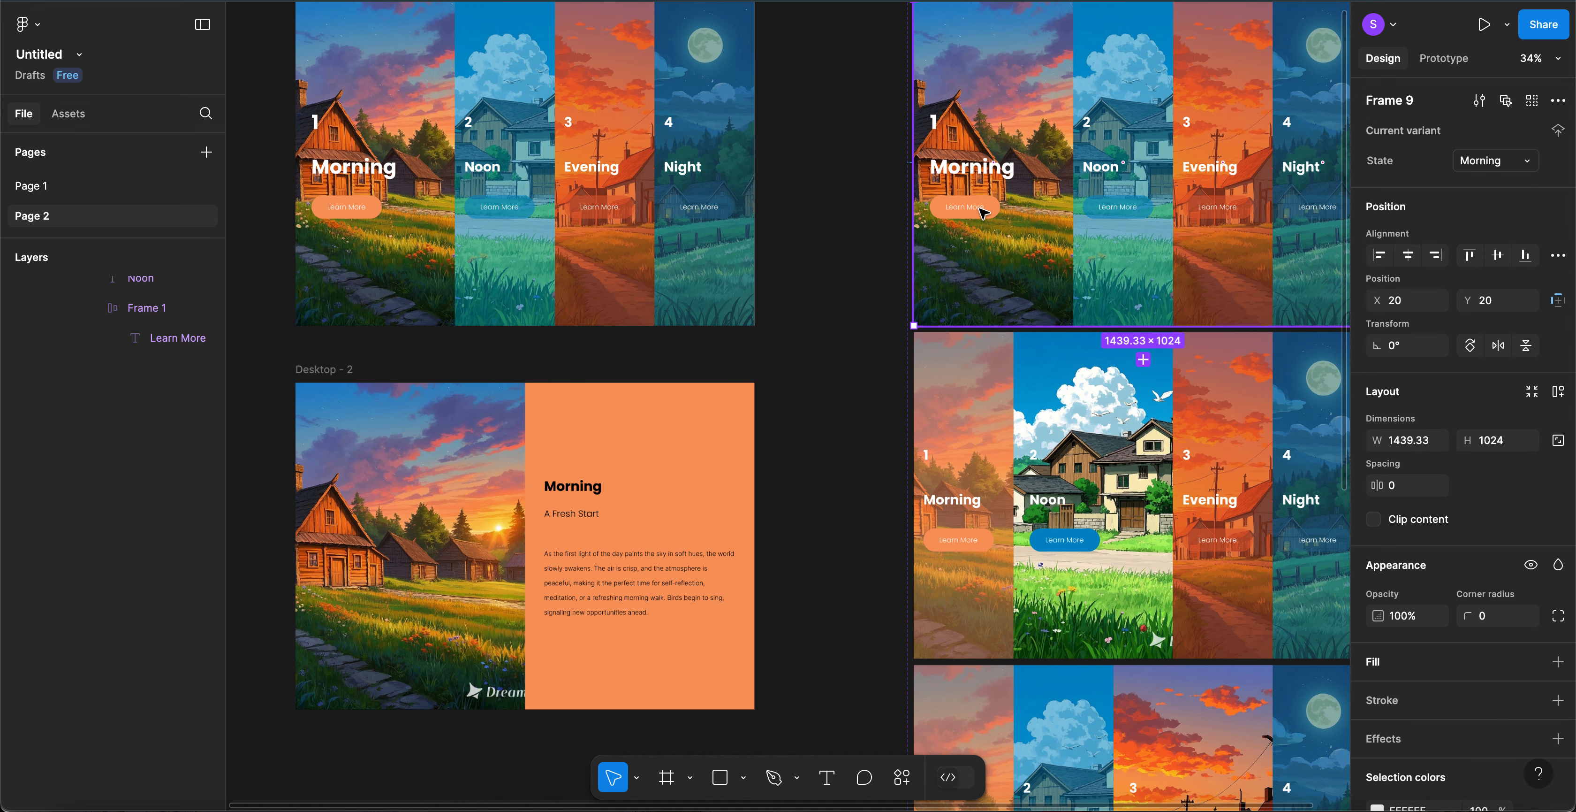
double_click(983, 213)
double_click(983, 212)
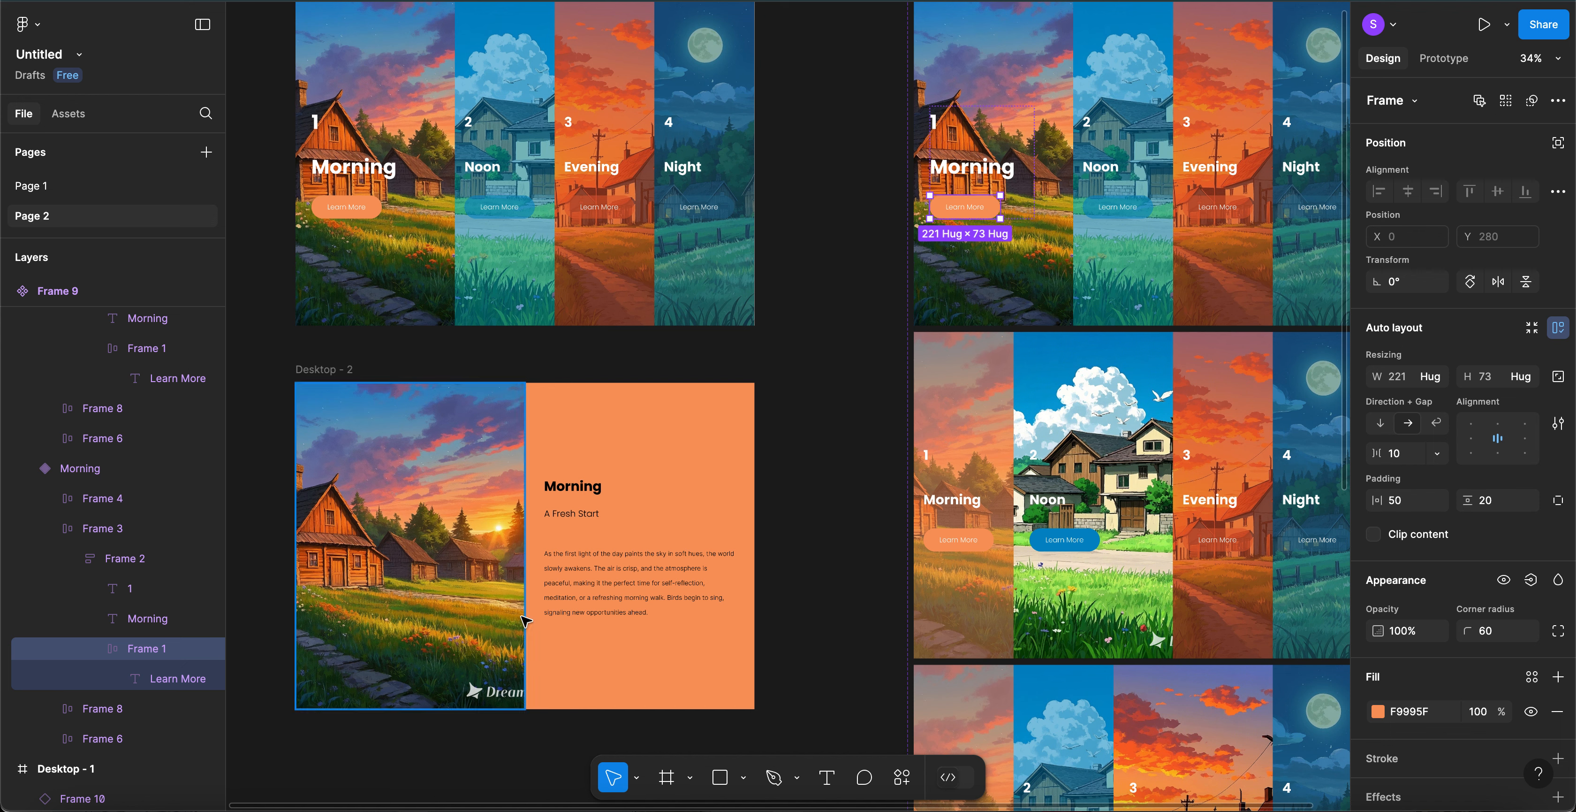
left_click(635, 627)
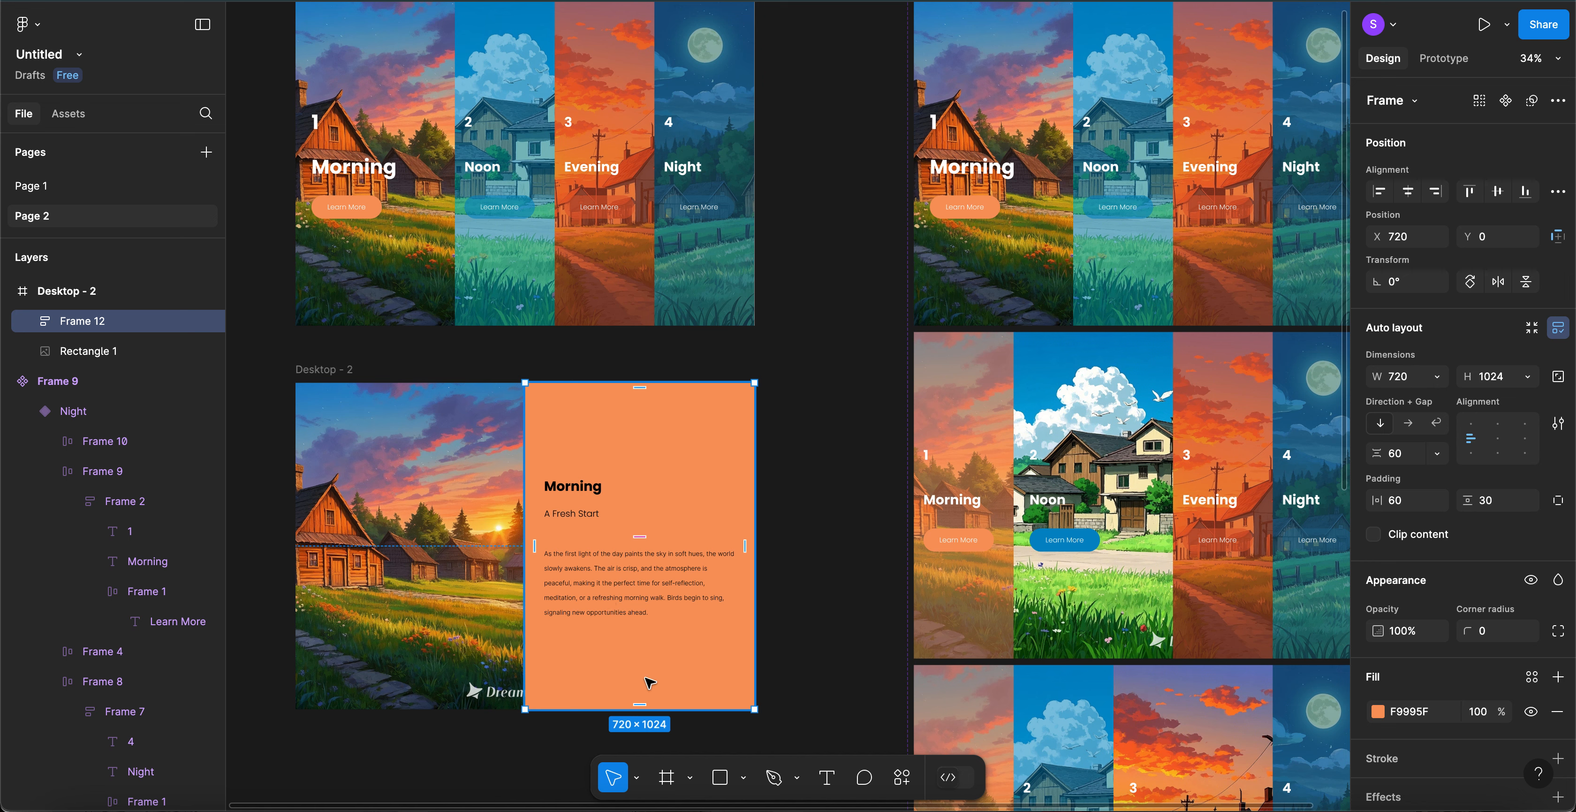
key("ctrl+v")
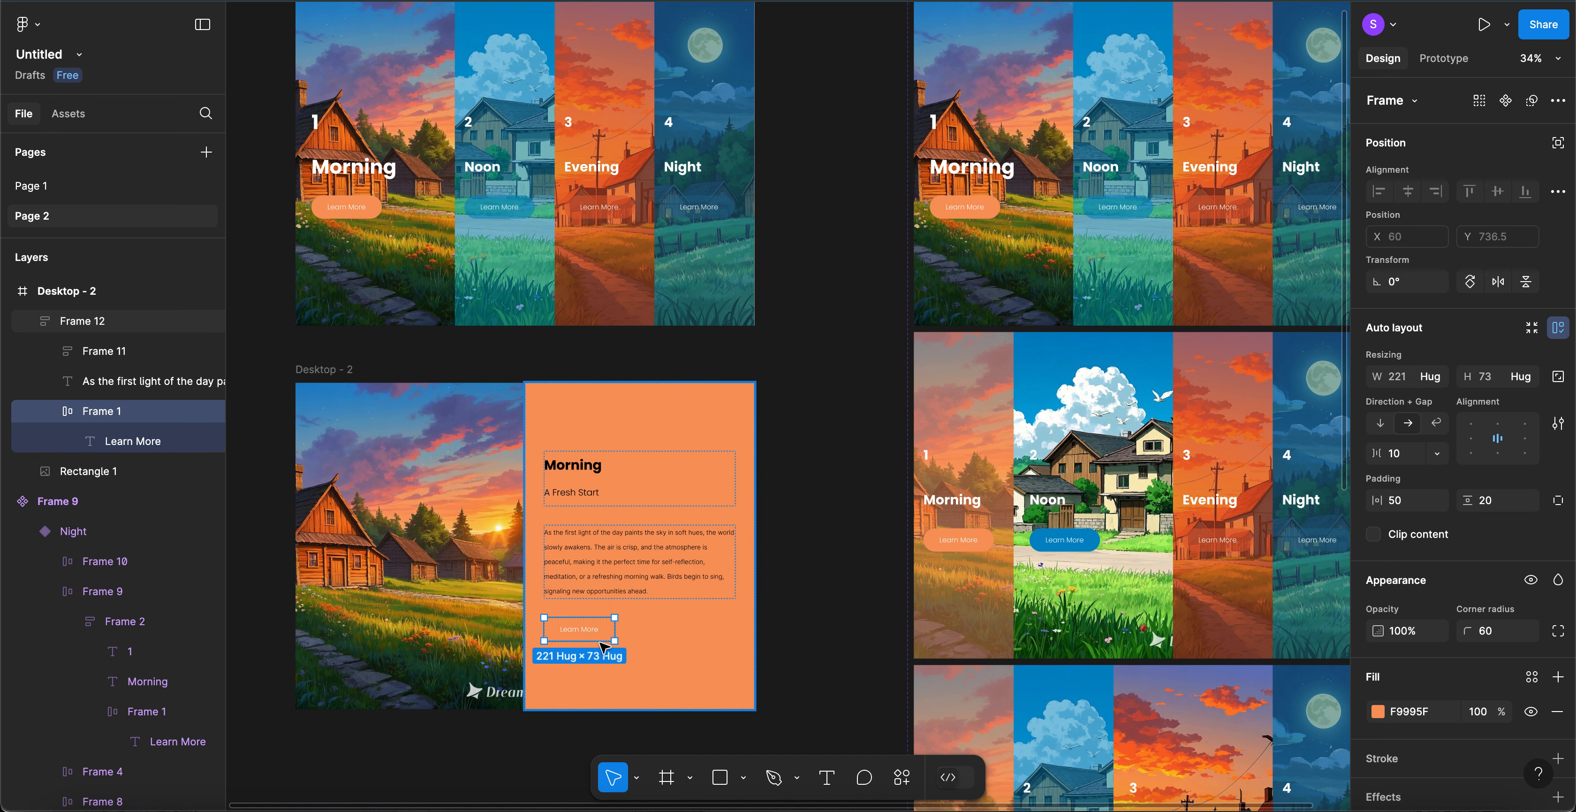
- Give the Learn More button a white FFFFFF stroke
scroll(1455, 773, "down", 2)
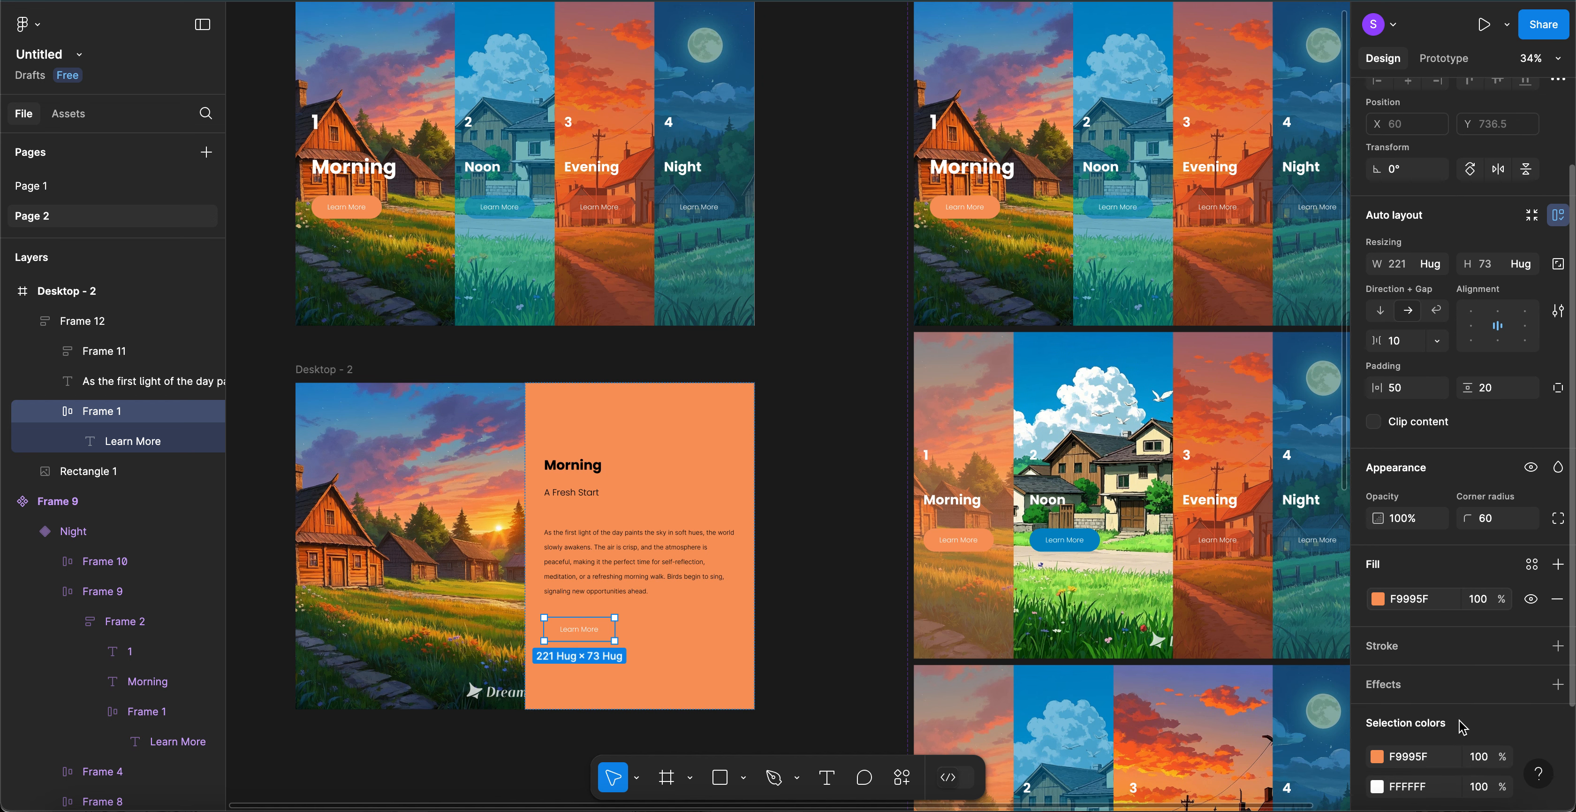
left_click(1560, 649)
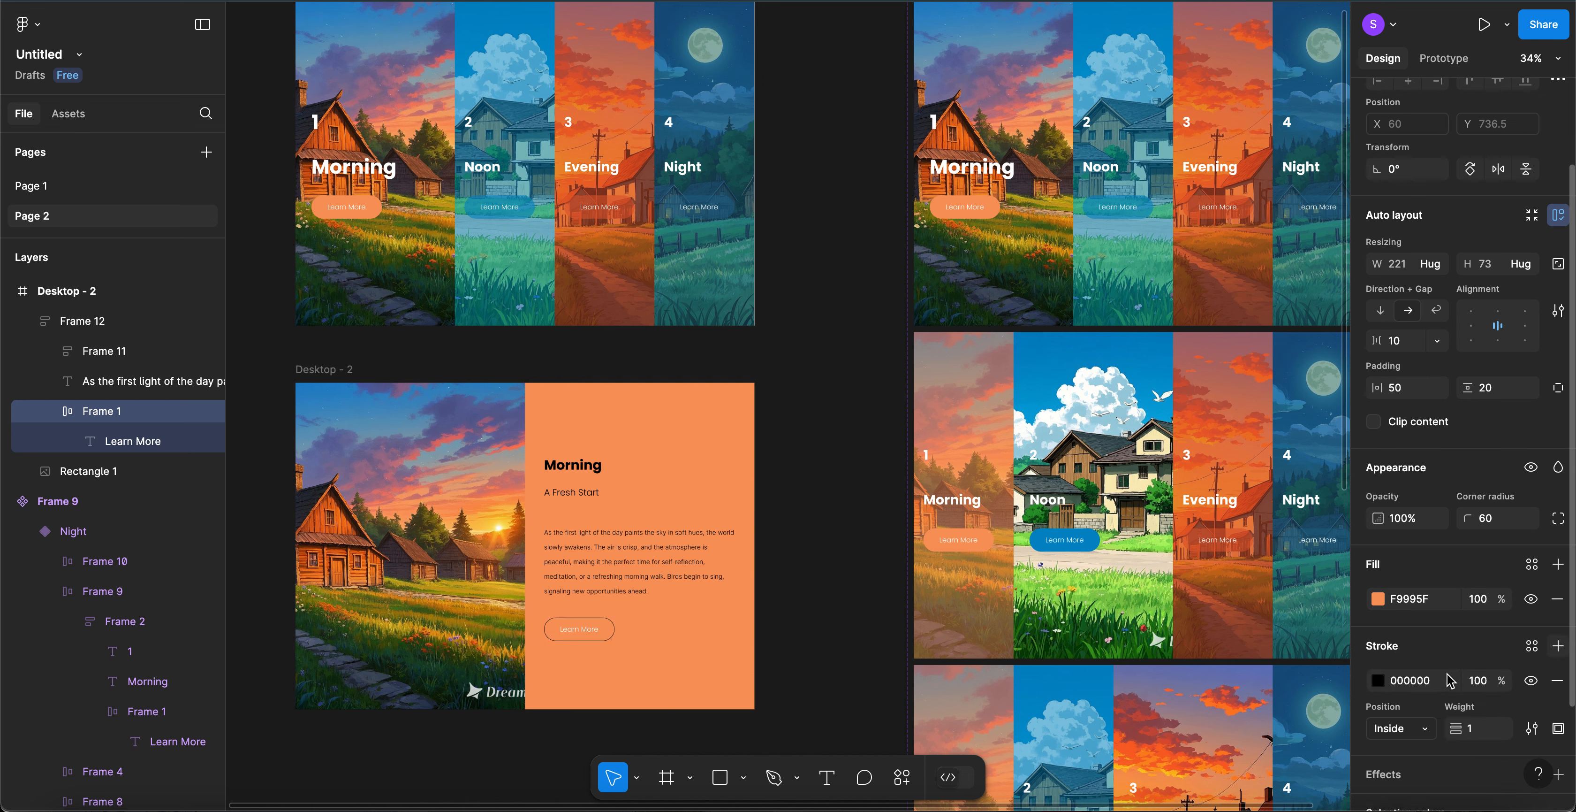
left_click(1410, 684)
type("f")
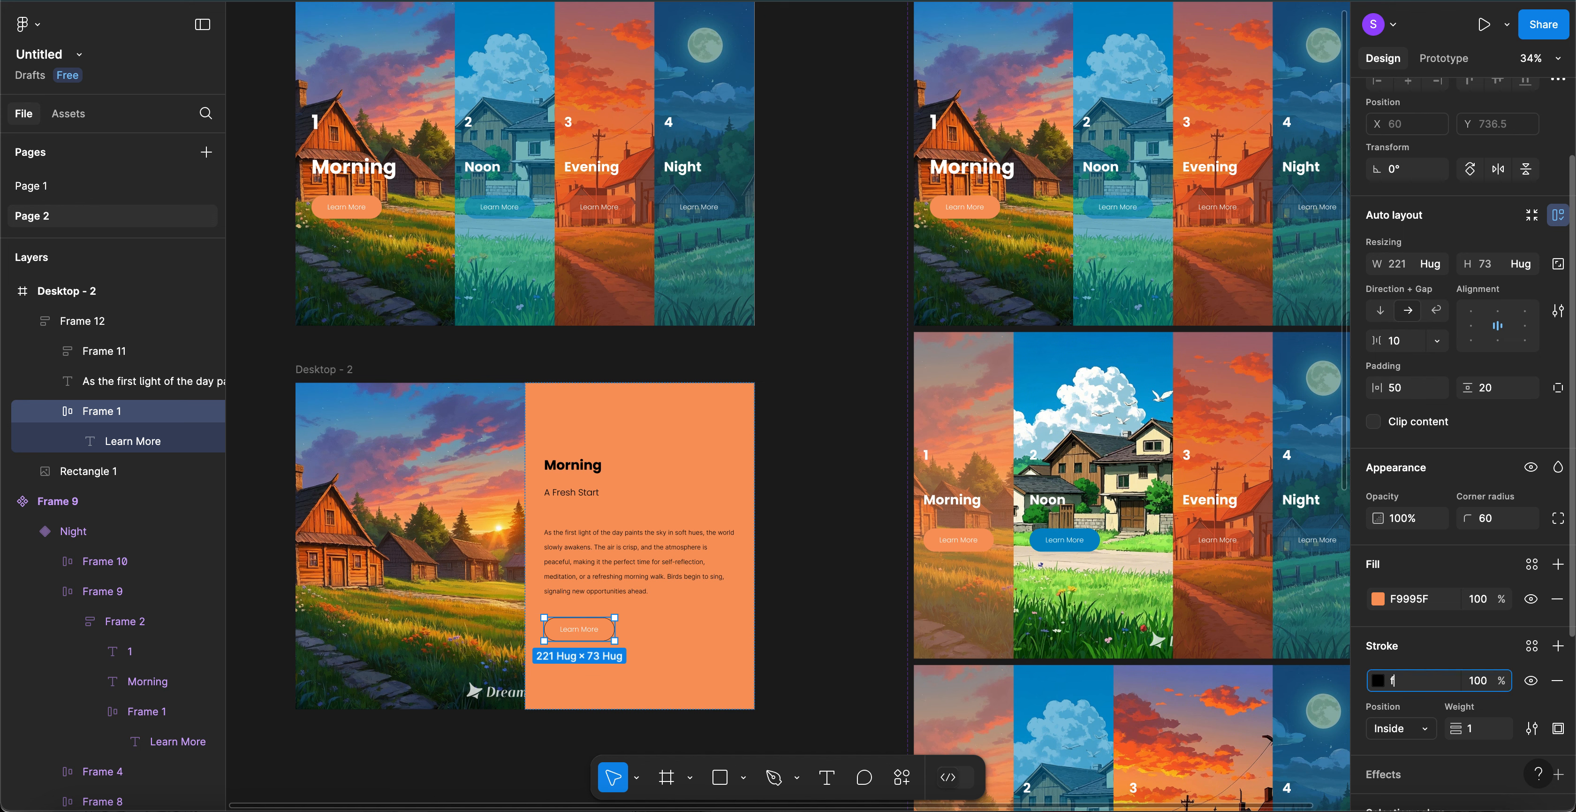
type("ff")
key("Return")
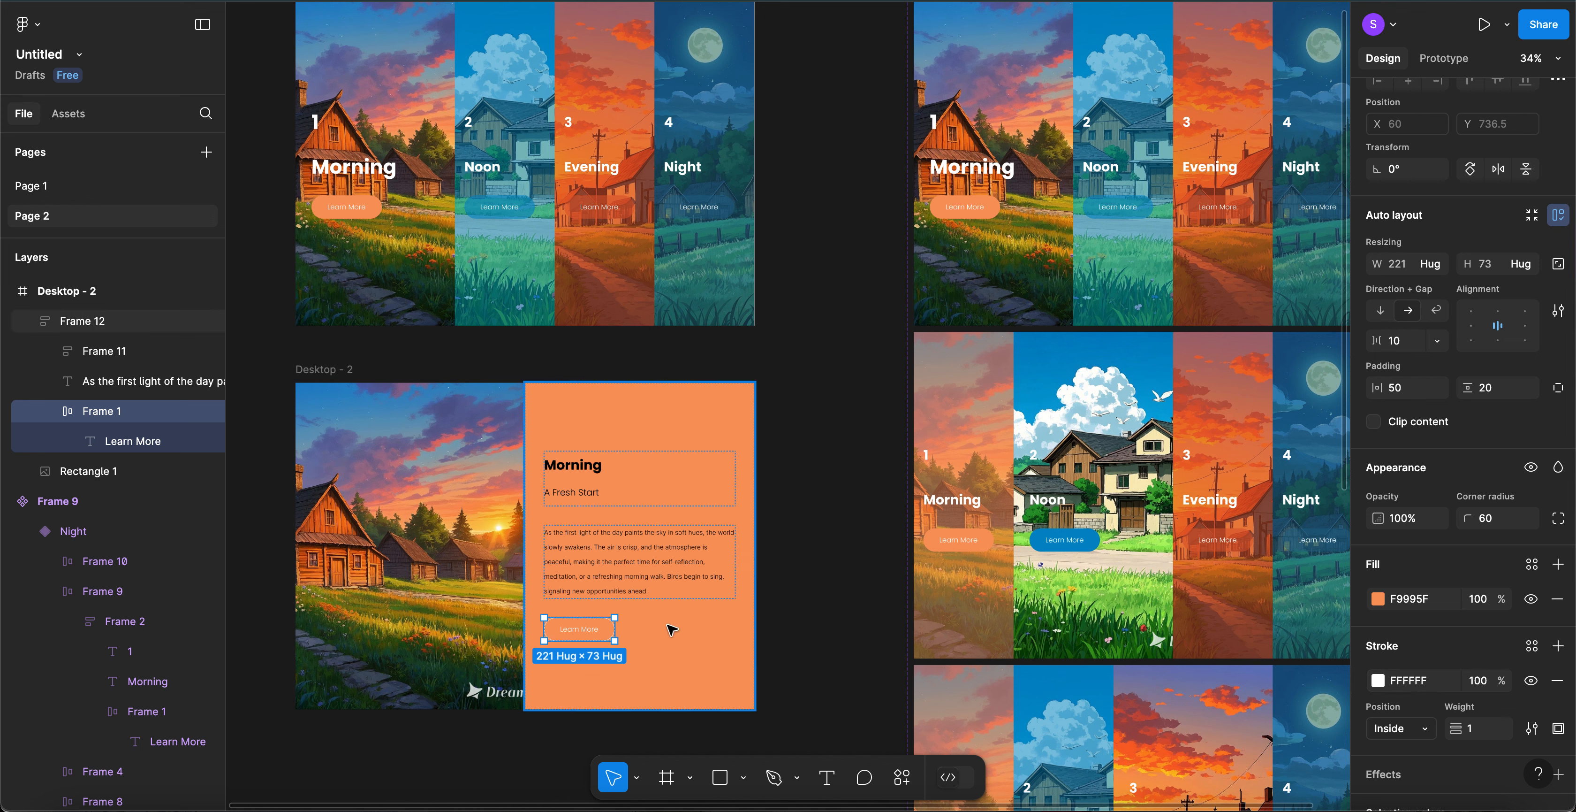
- Change the orange panel's Learn More button label to Back
left_click(823, 546)
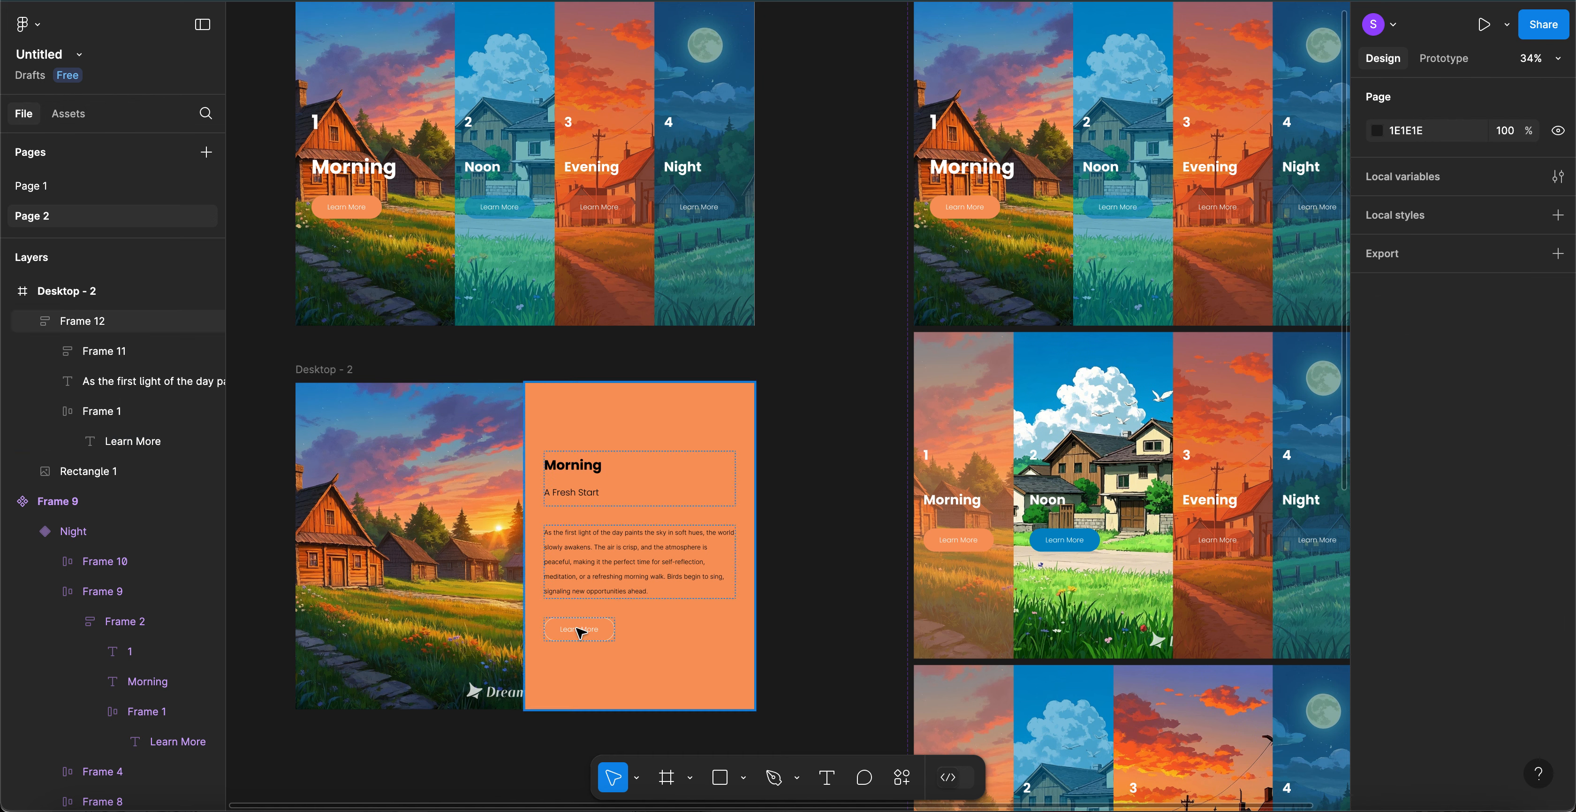
left_click(579, 631)
double_click(577, 629)
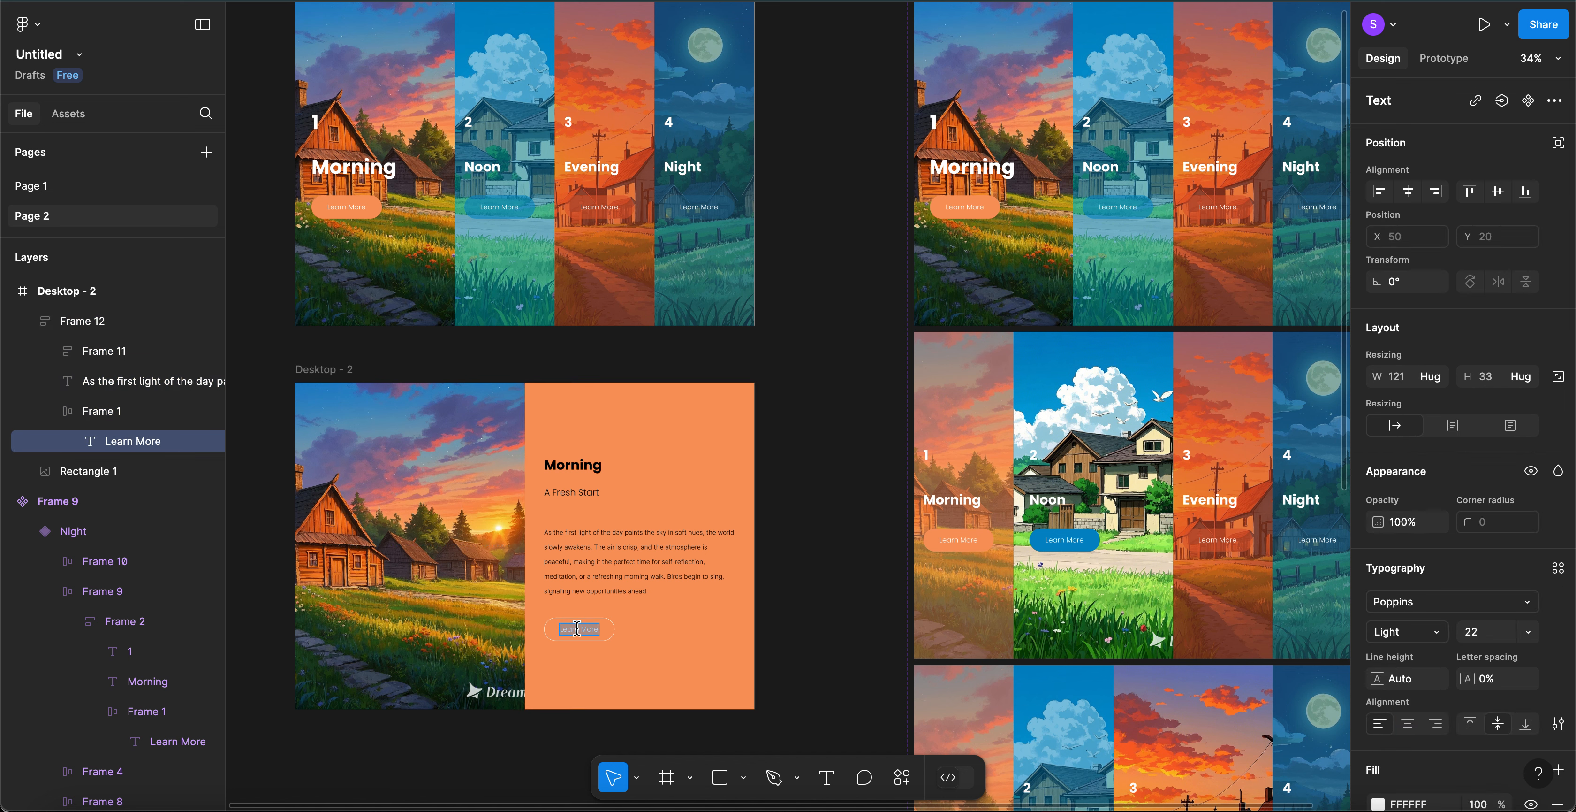
type("Back")
key("Escape")
left_click(843, 623)
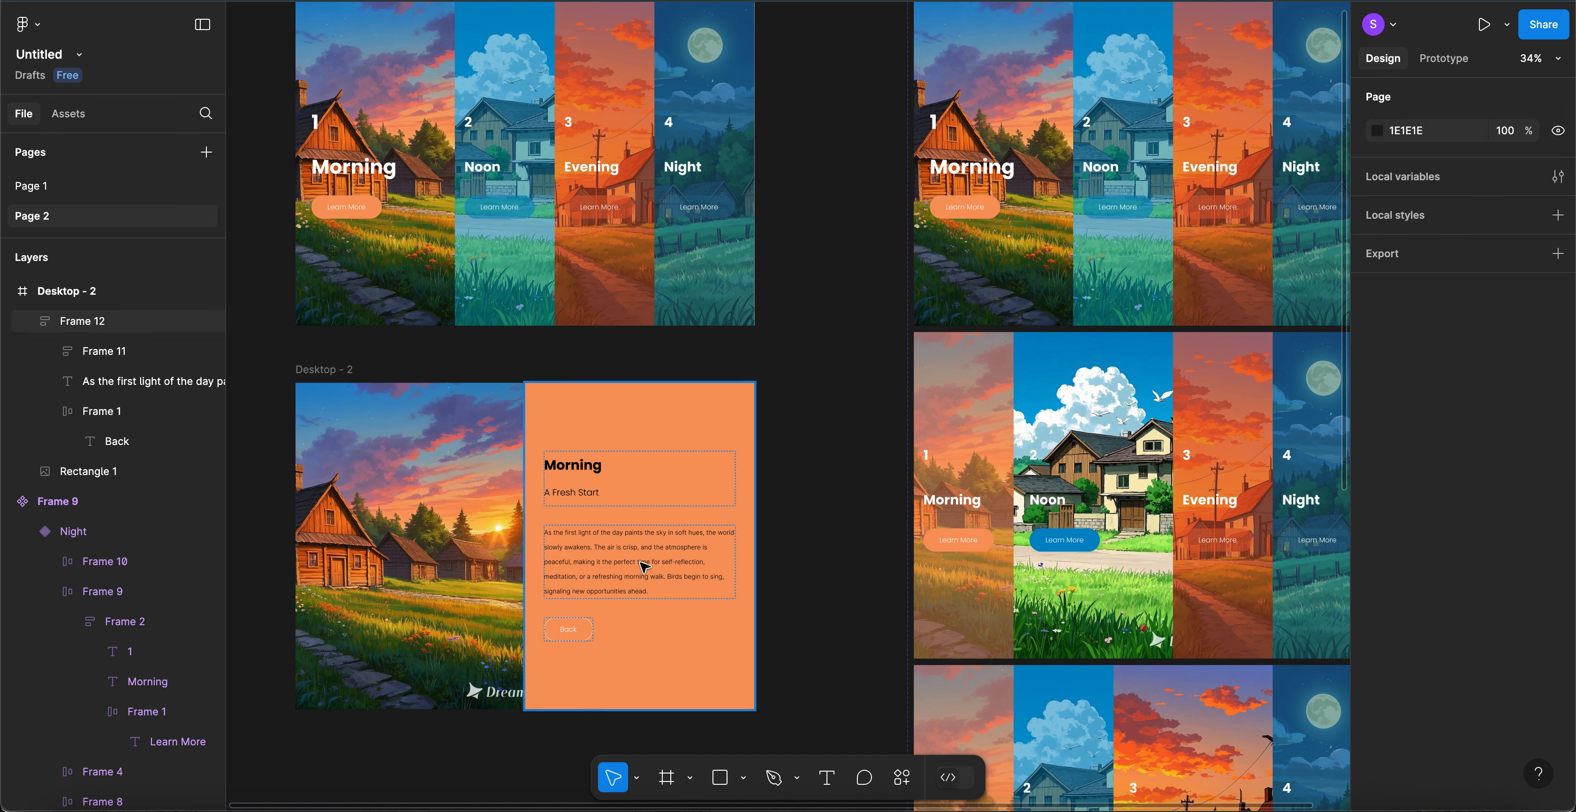
- Make the panel's paragraph text white (FFFFFF)
left_click(644, 566)
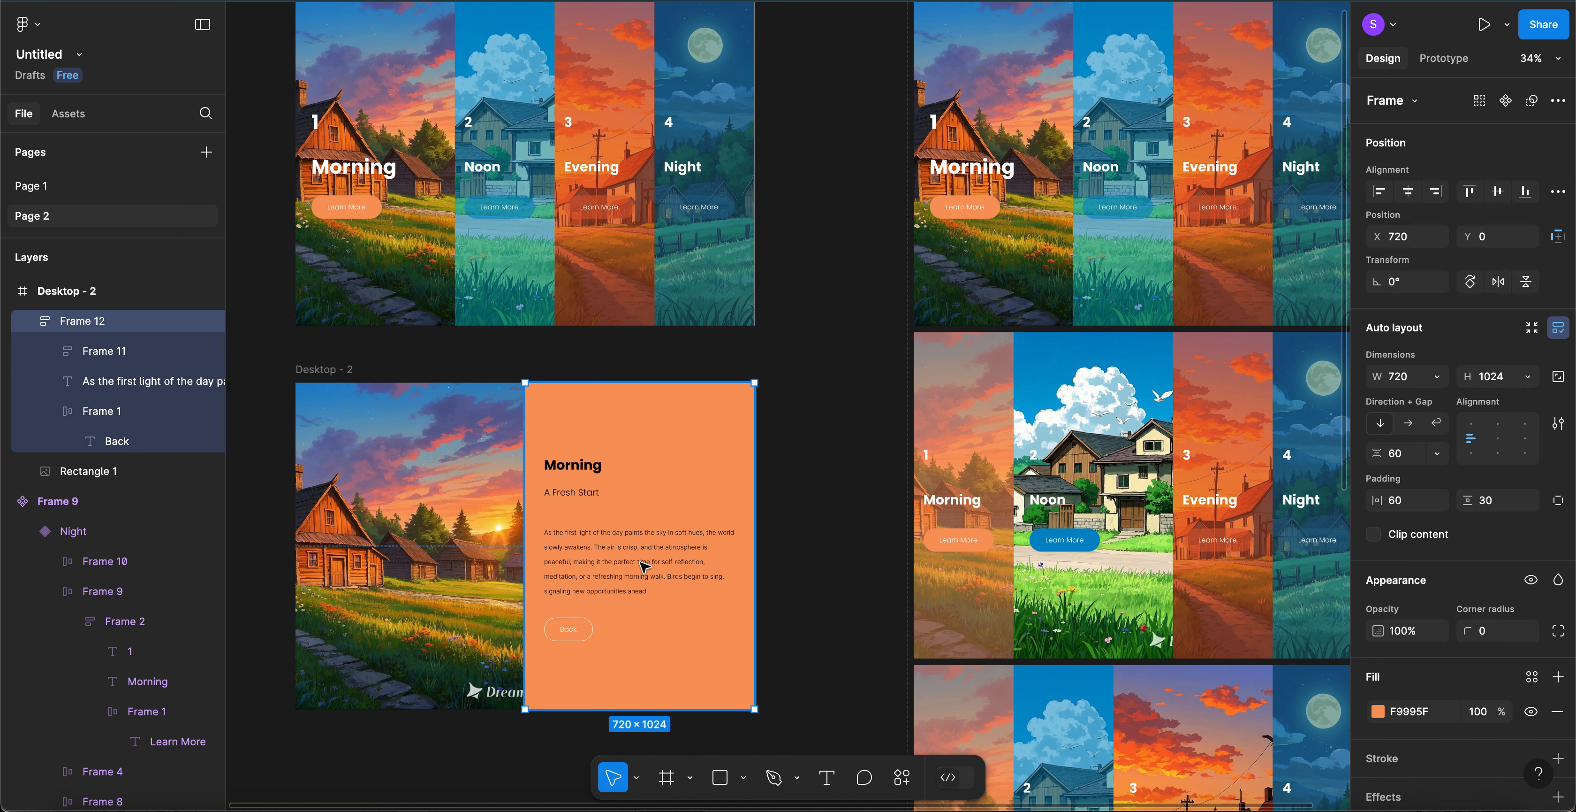
left_click(644, 566)
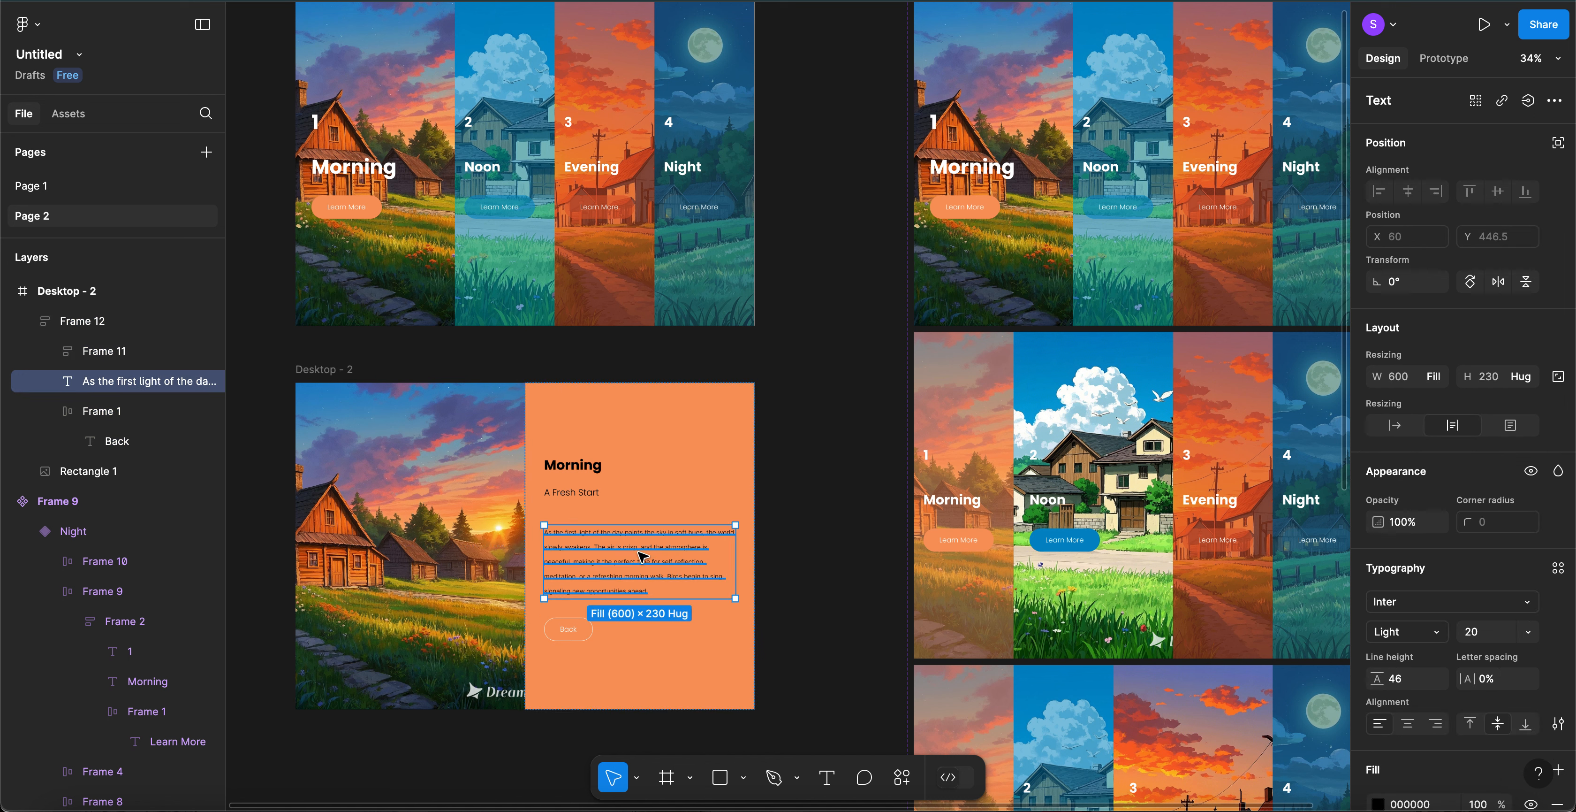
left_click(587, 472, "shift")
scroll(1458, 679, "down", 3)
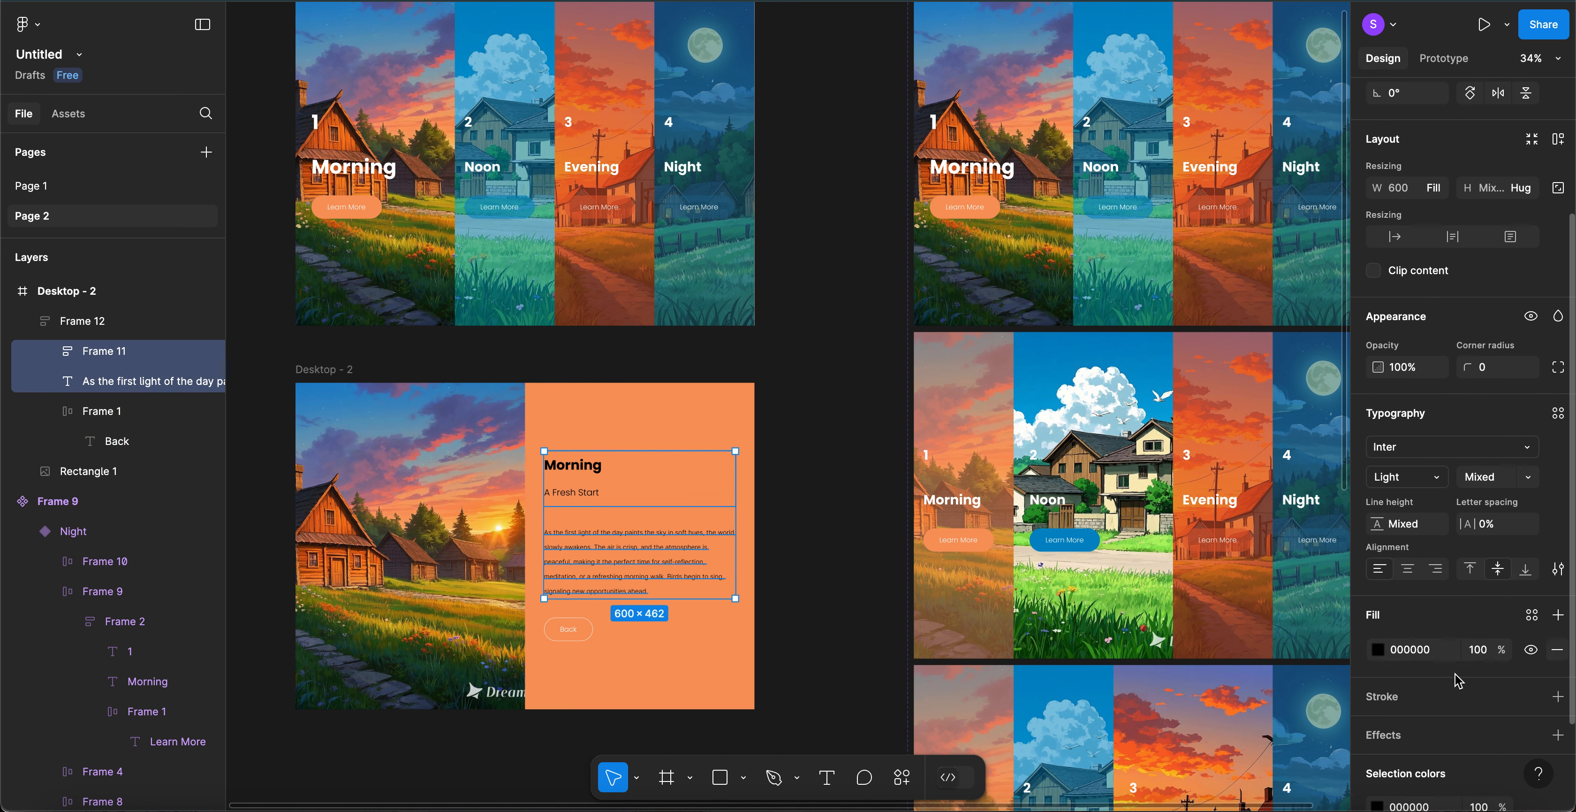
left_click(1416, 650)
type("fff")
key("Return")
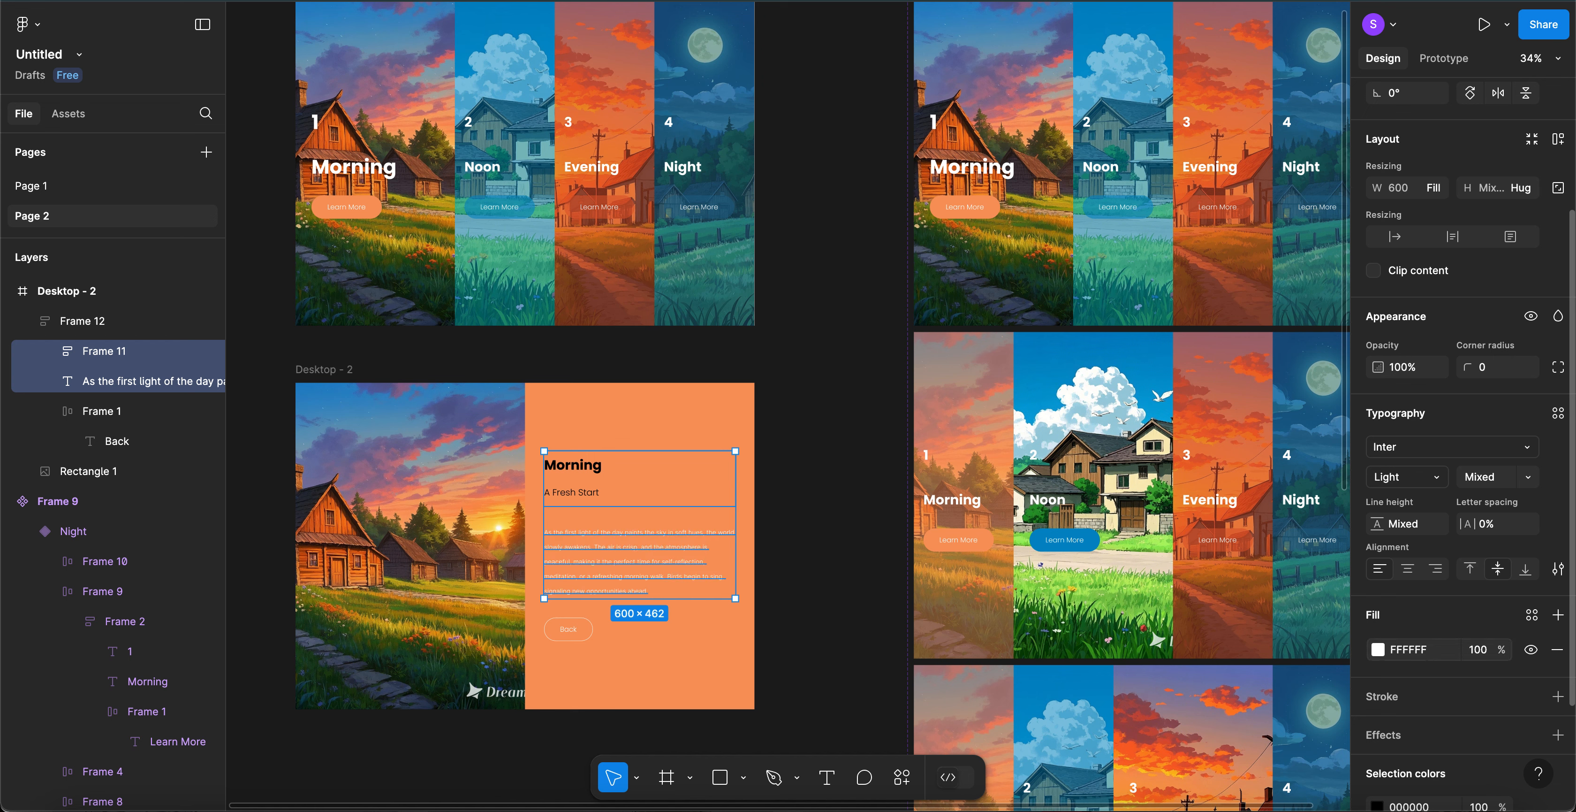
- Set the Morning heading and A Fresh Start subtitle fills to white FFFFFF
left_click(597, 470)
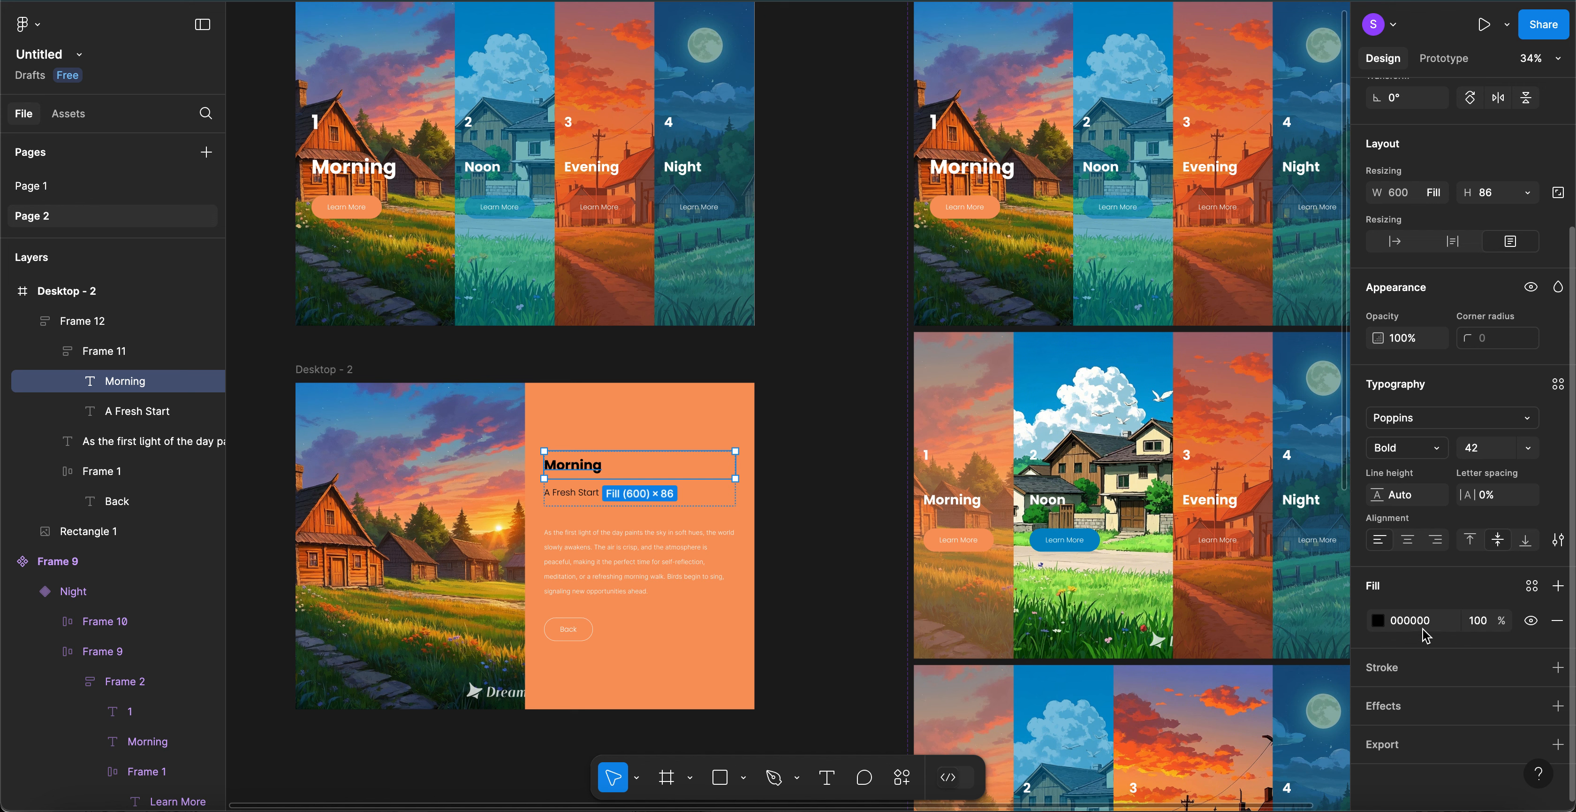
left_click(1421, 622)
type("fff")
key("Return")
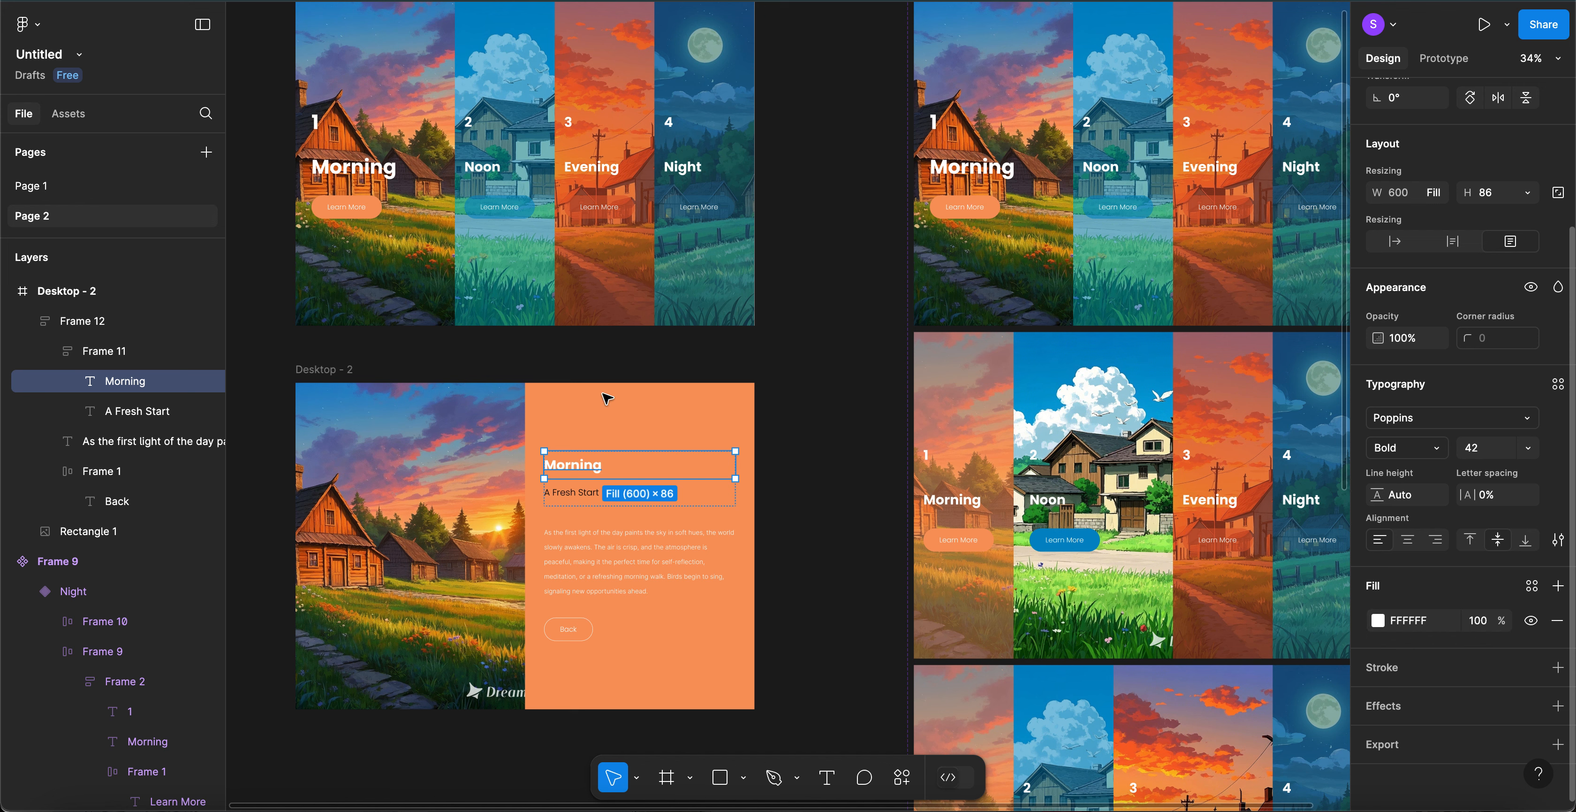
left_click(575, 497)
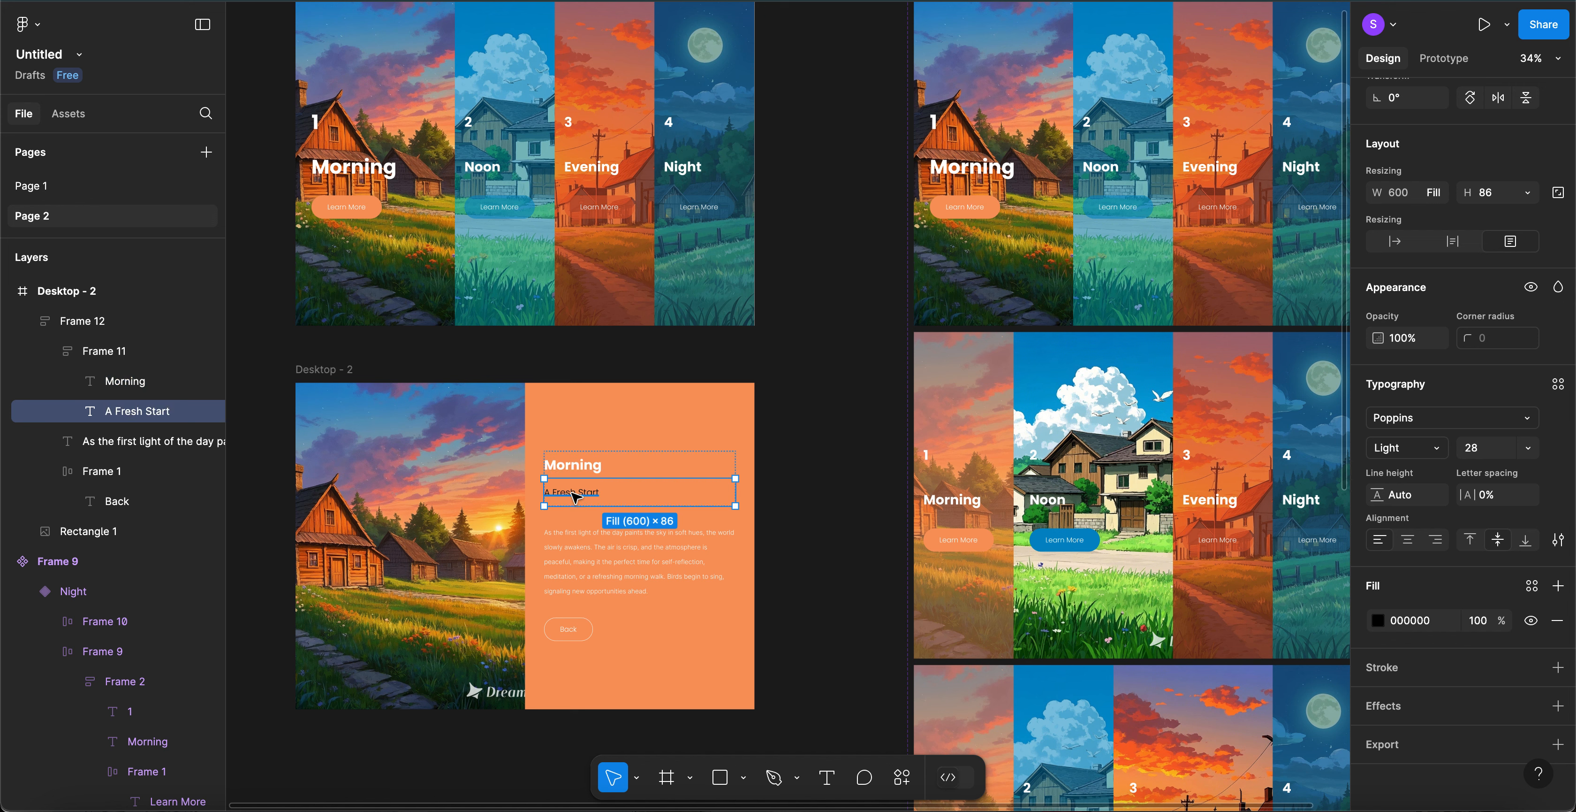
left_click(1417, 621)
type("fff")
key("Return")
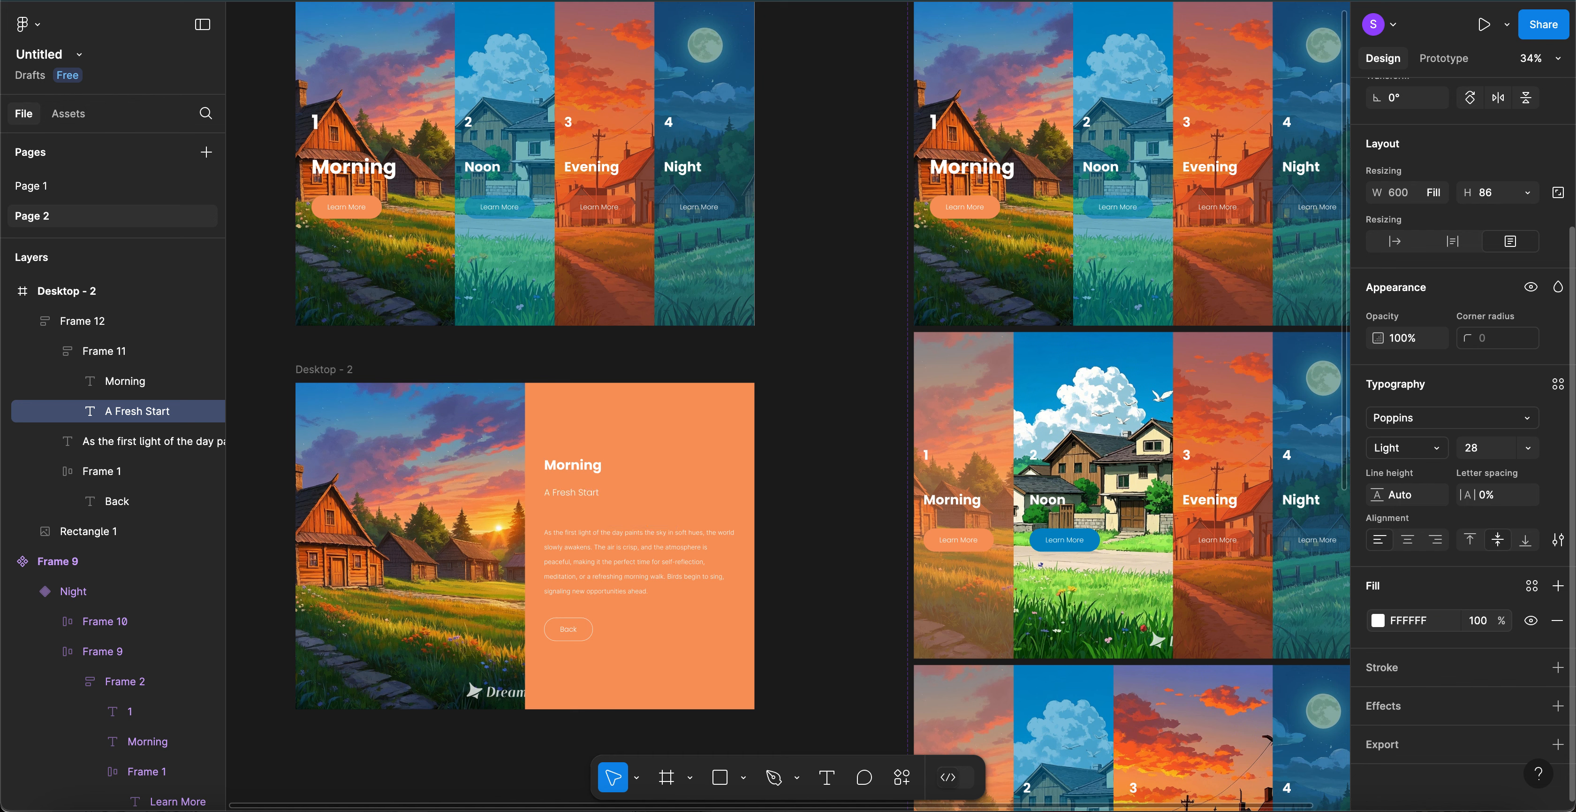
left_click(848, 466)
scroll(848, 467, "down", 3)
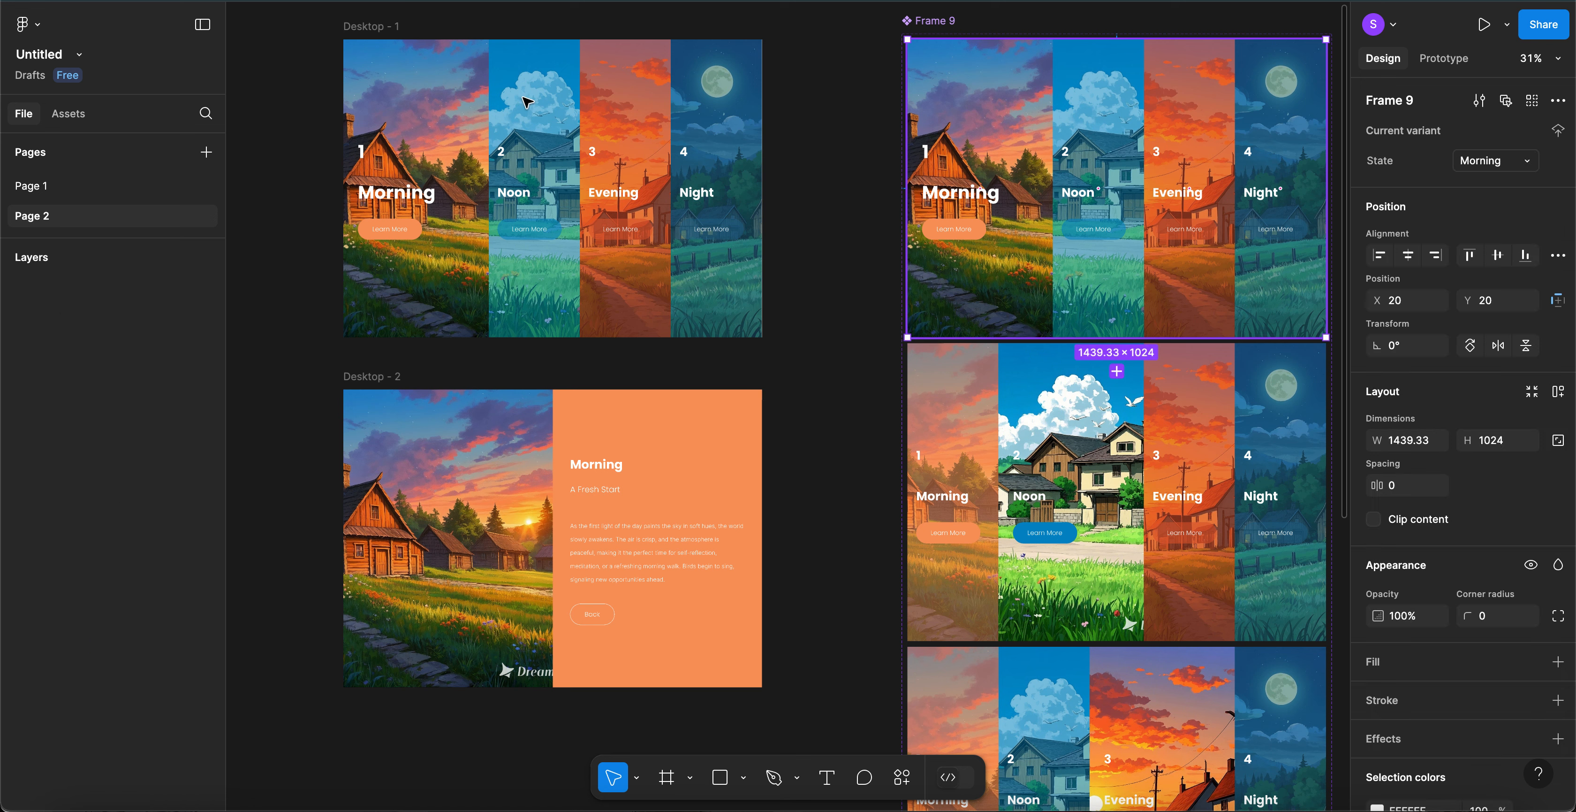
- Delete the card set from Desktop - 1 and rename Desktop - 2 to Morning
left_click(487, 129)
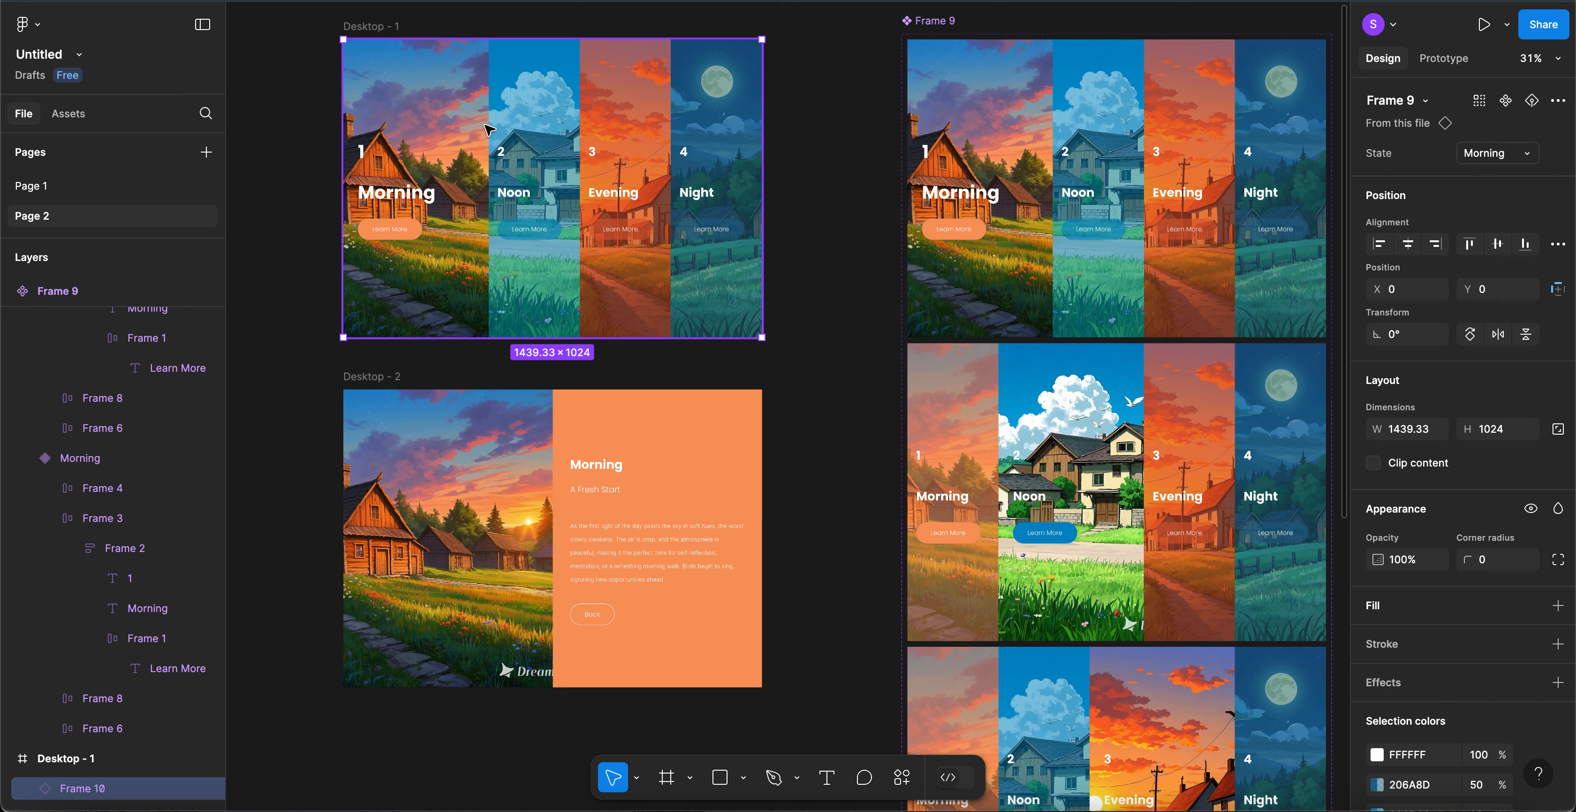
key("Delete")
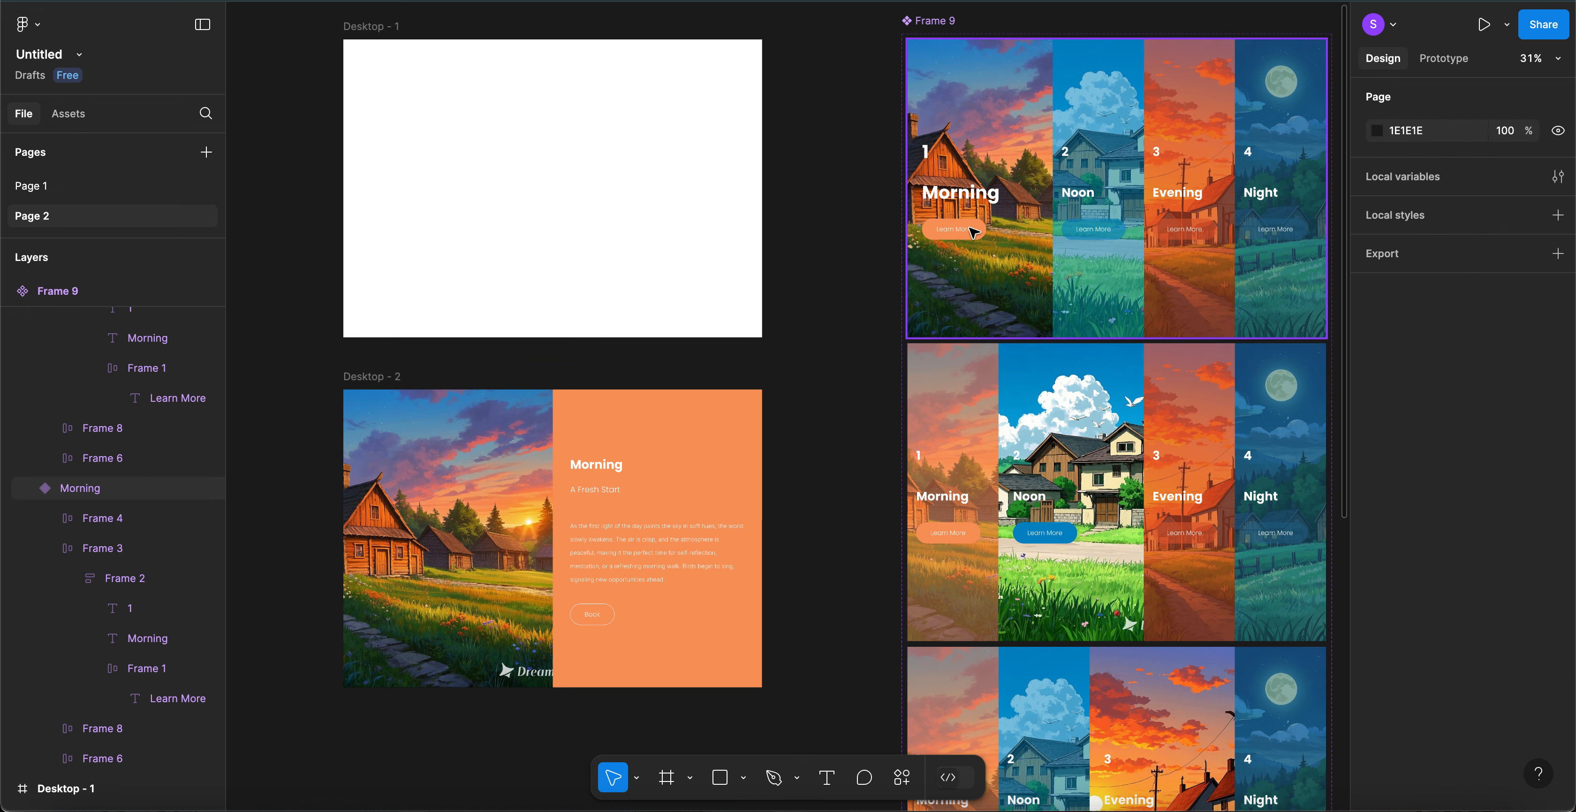
double_click(383, 381)
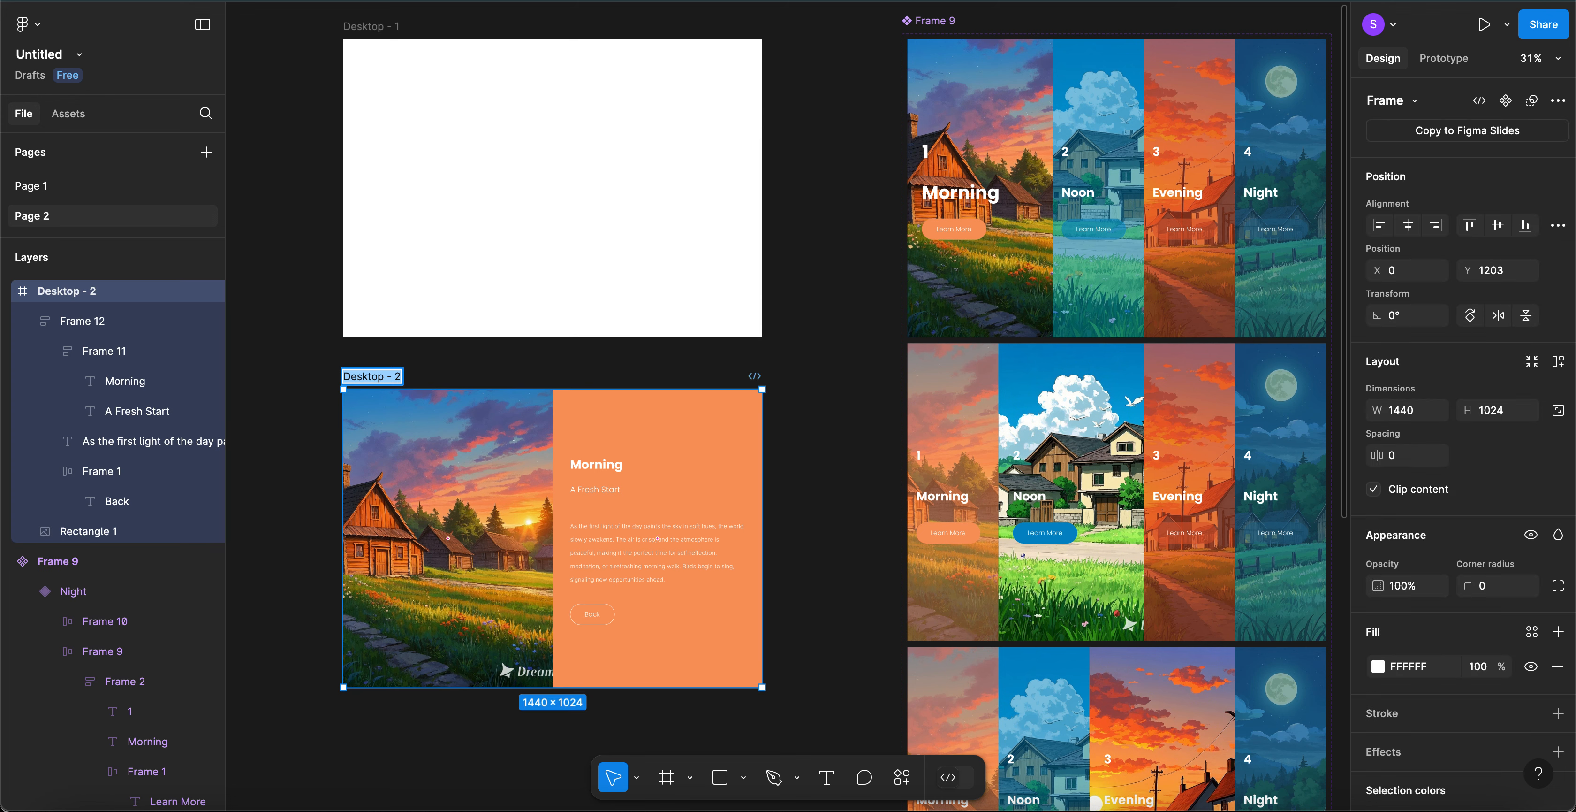
type("Ma")
type("rnin")
type("g")
- Link the top Morning card's Learn More button to the Morning frame
left_click(864, 498)
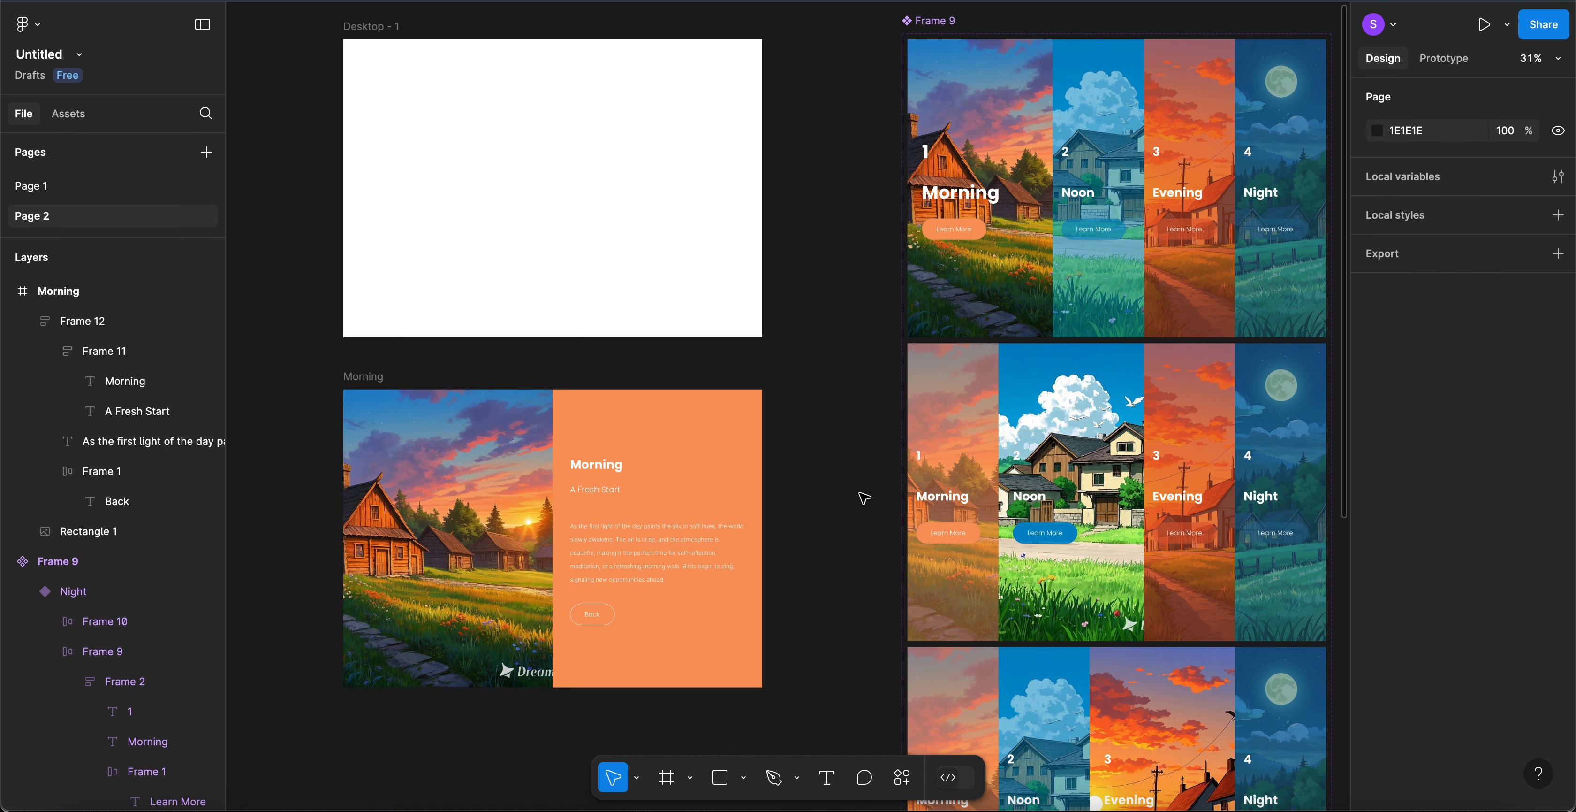
left_click(1446, 60)
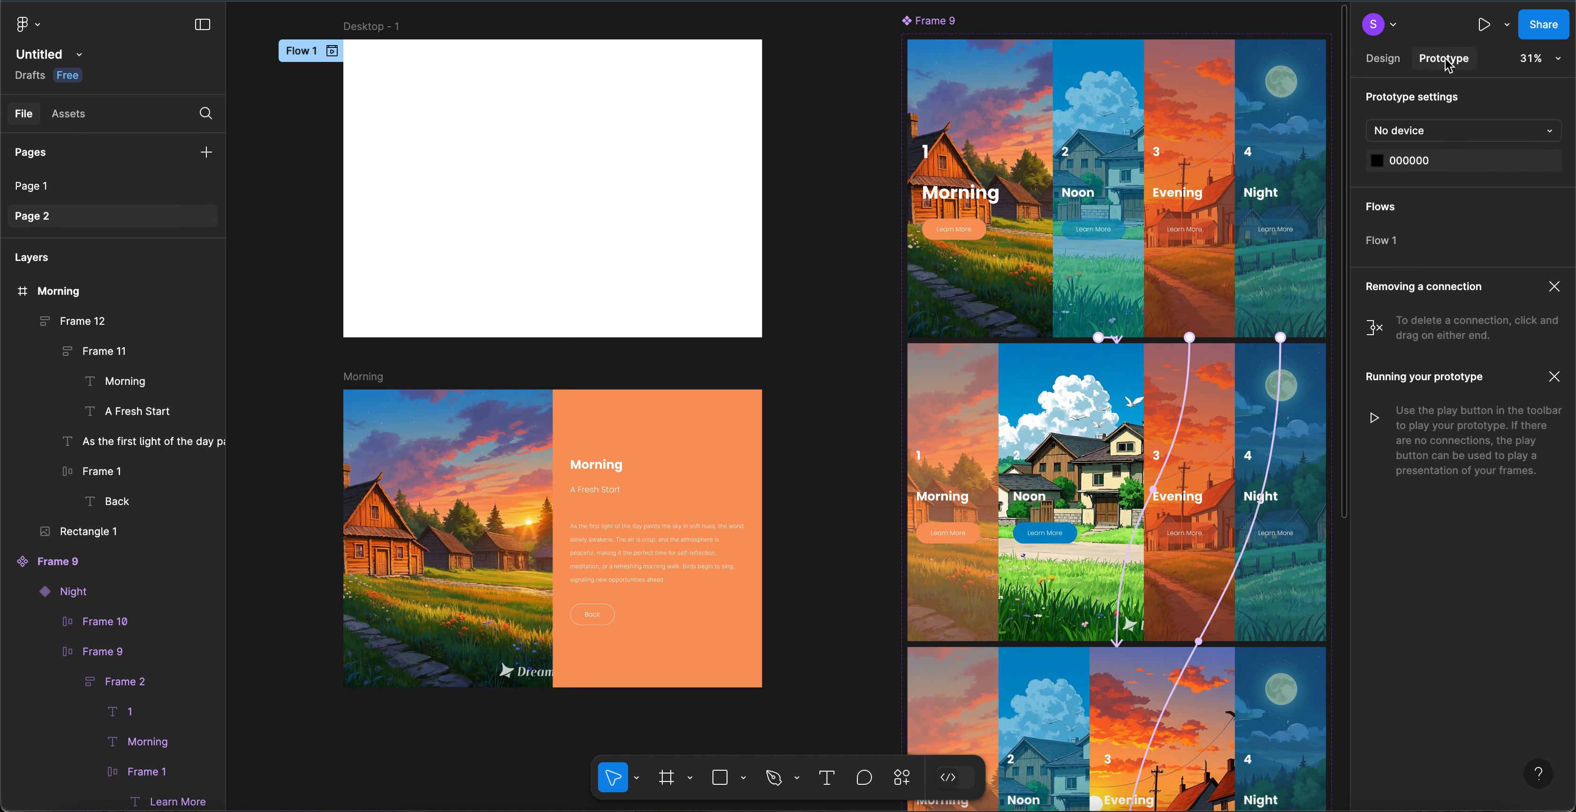
left_click(947, 239)
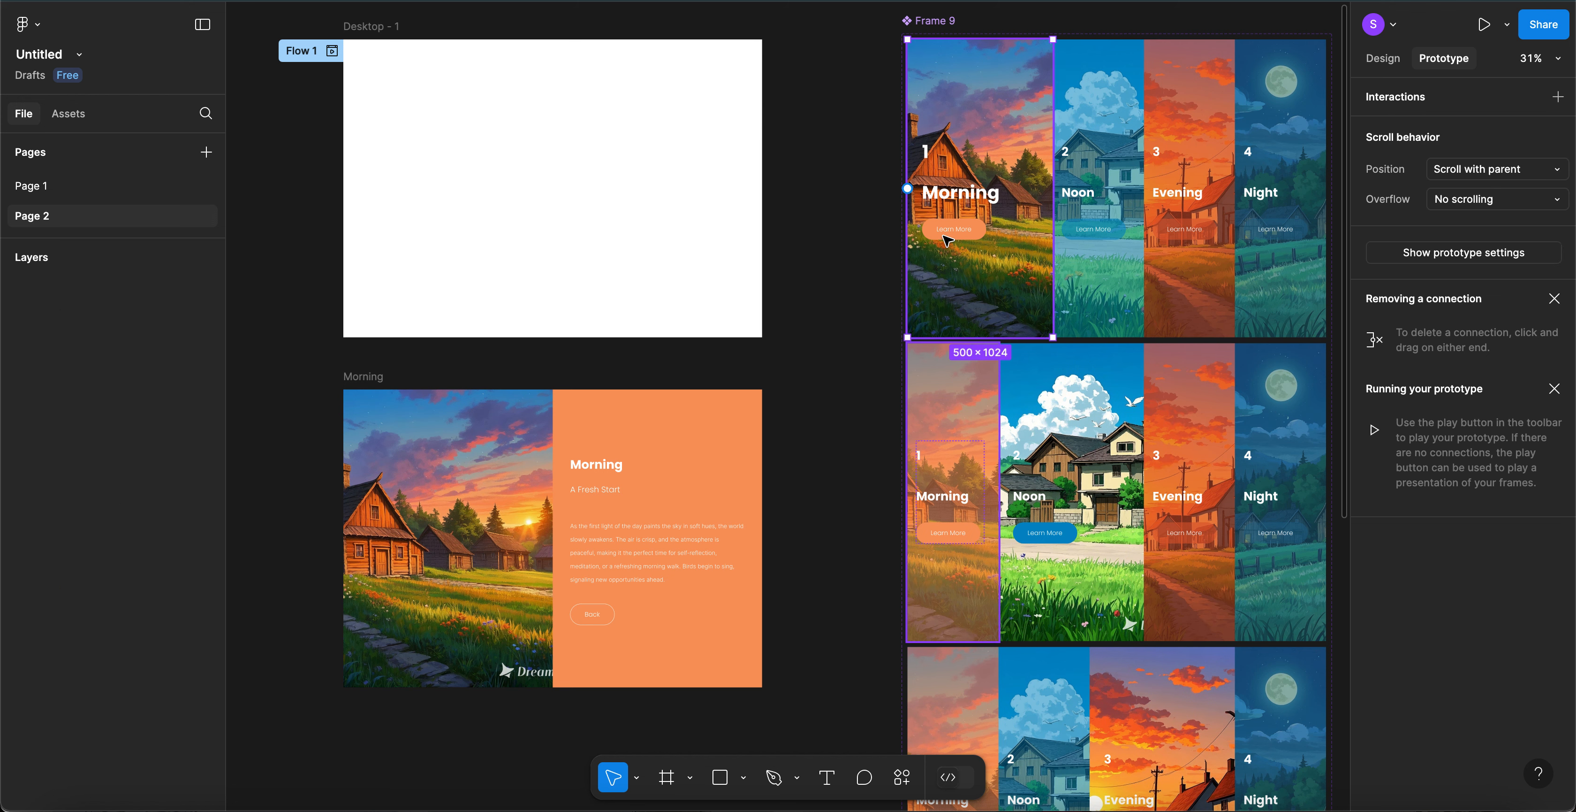
left_click(944, 234)
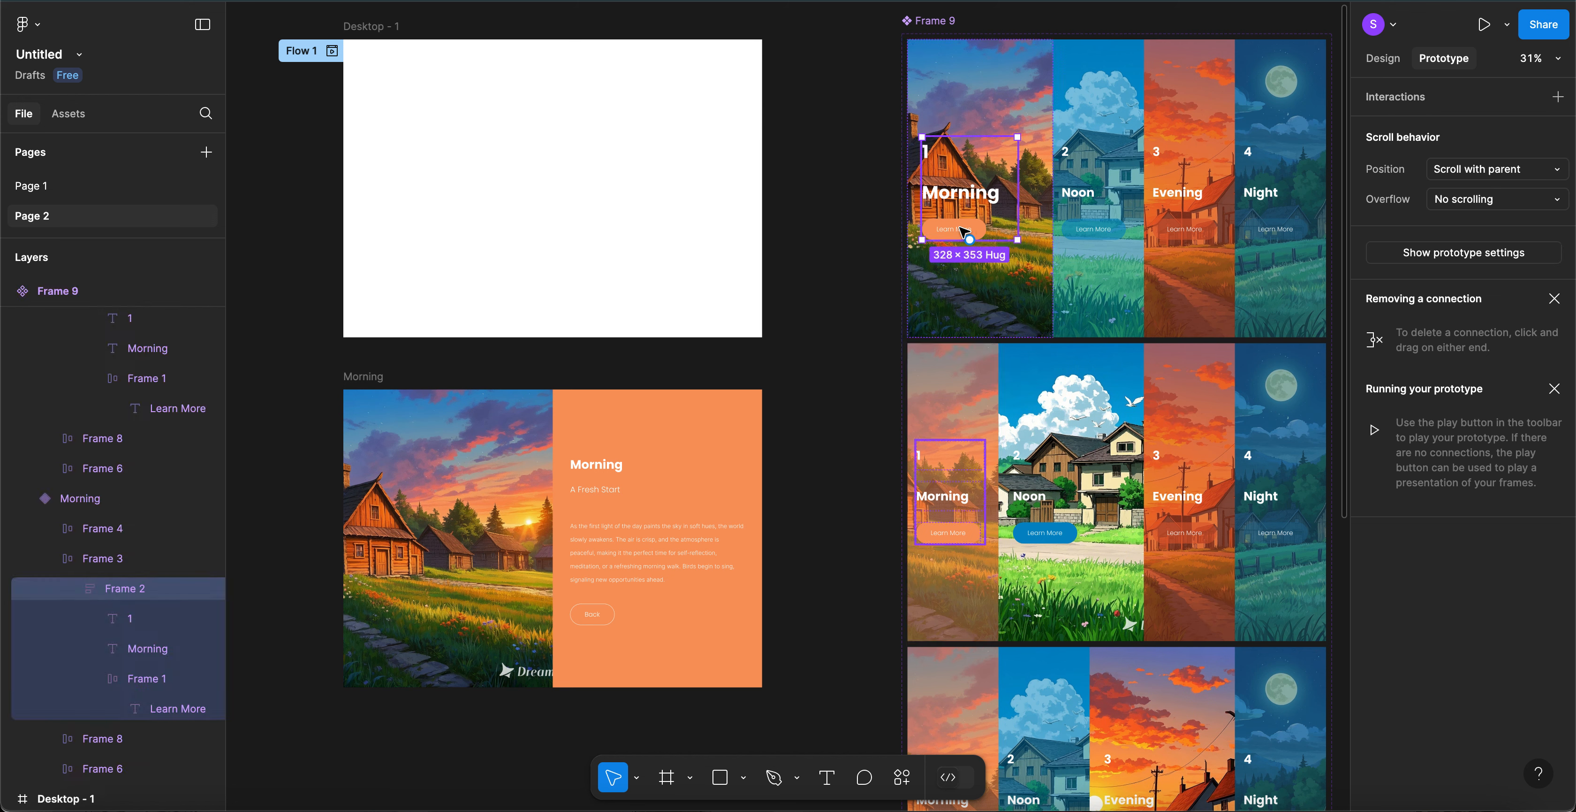
left_click(964, 233)
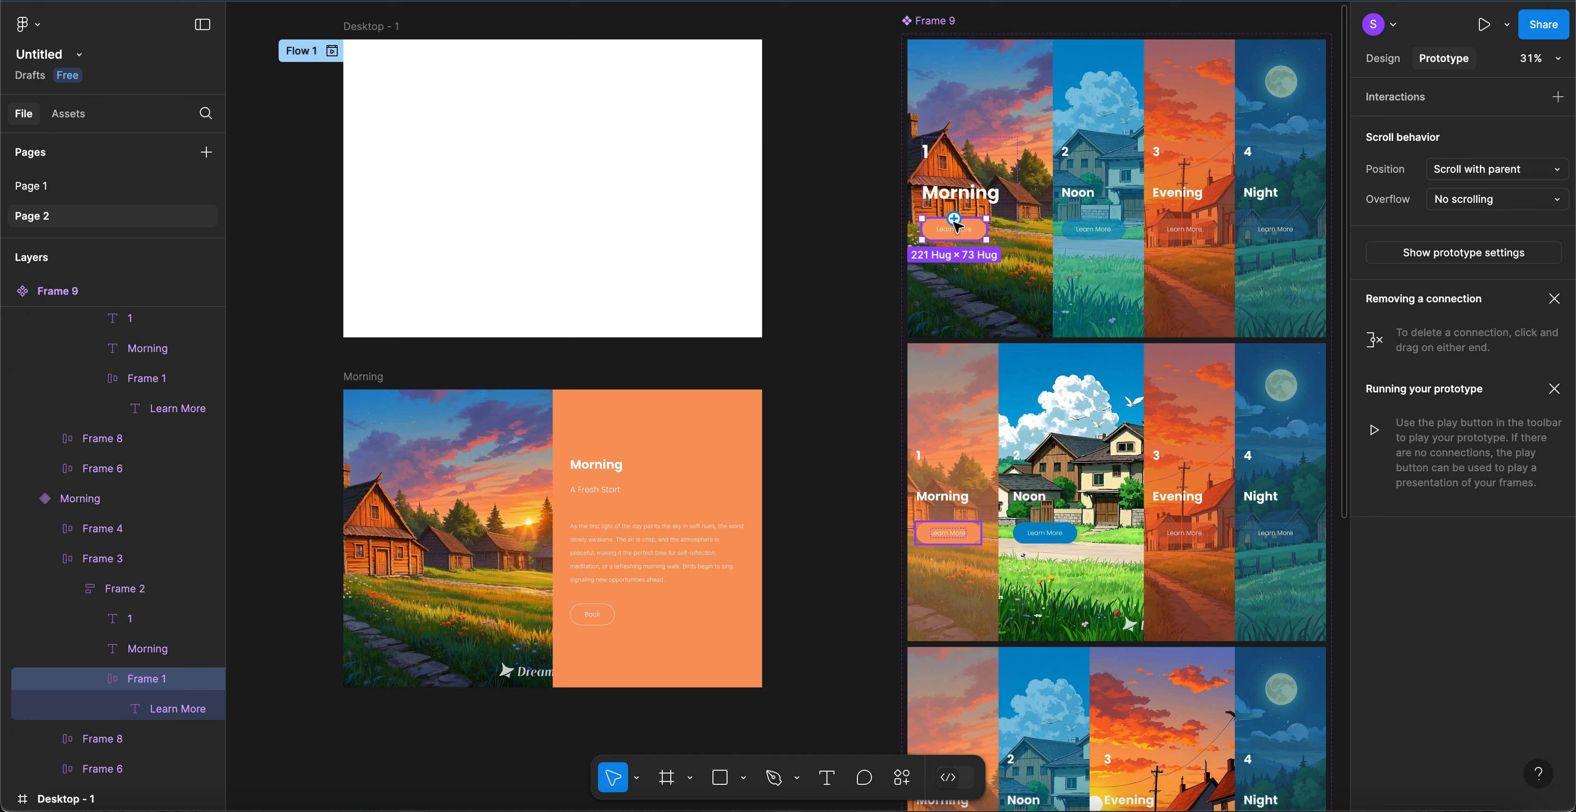
left_click_drag(954, 217, 741, 469)
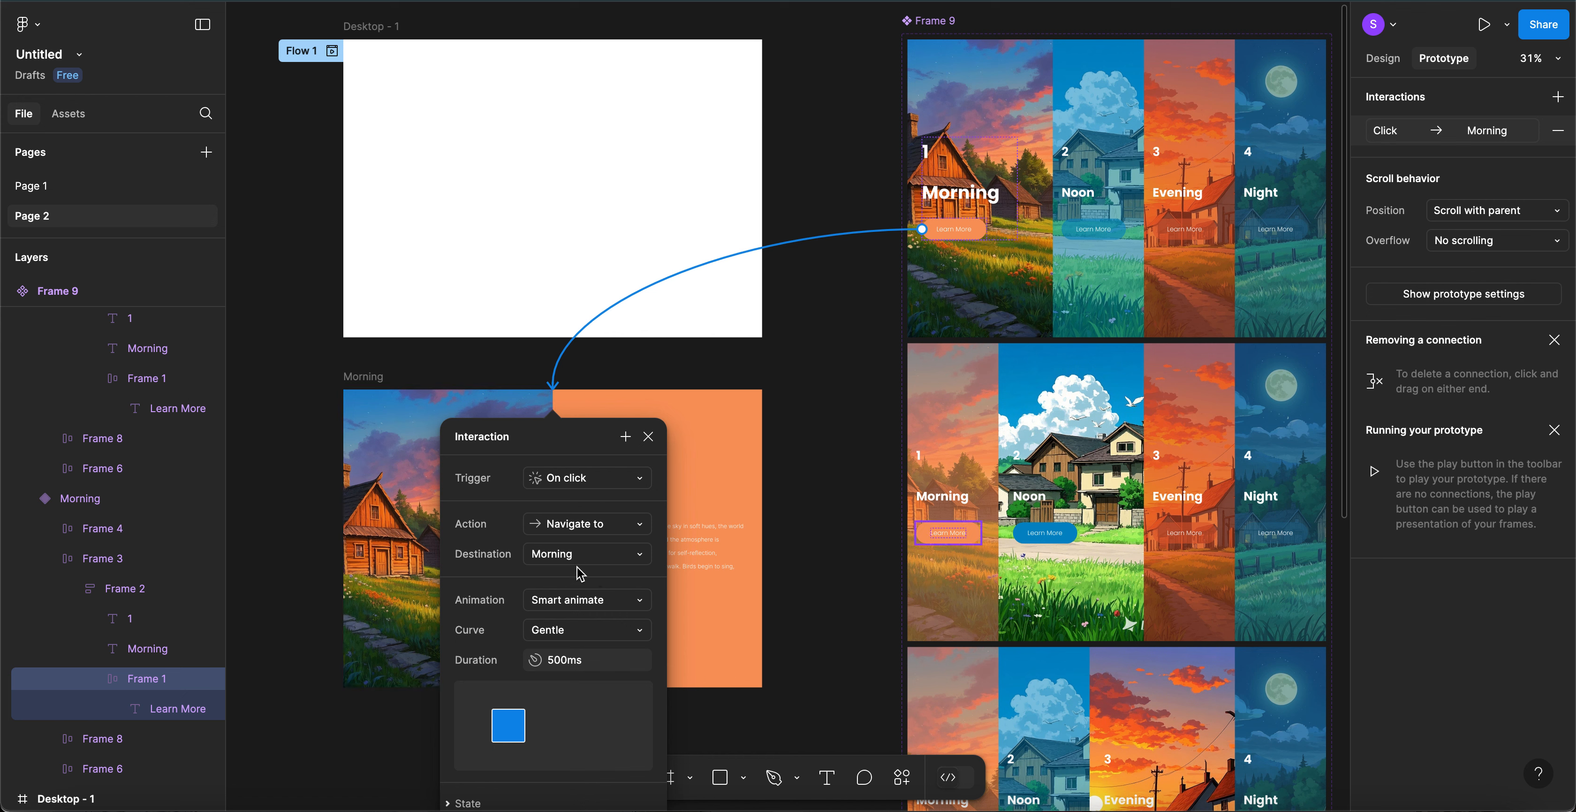
- Set the transition to Move in from the left with a 500ms duration
left_click(569, 606)
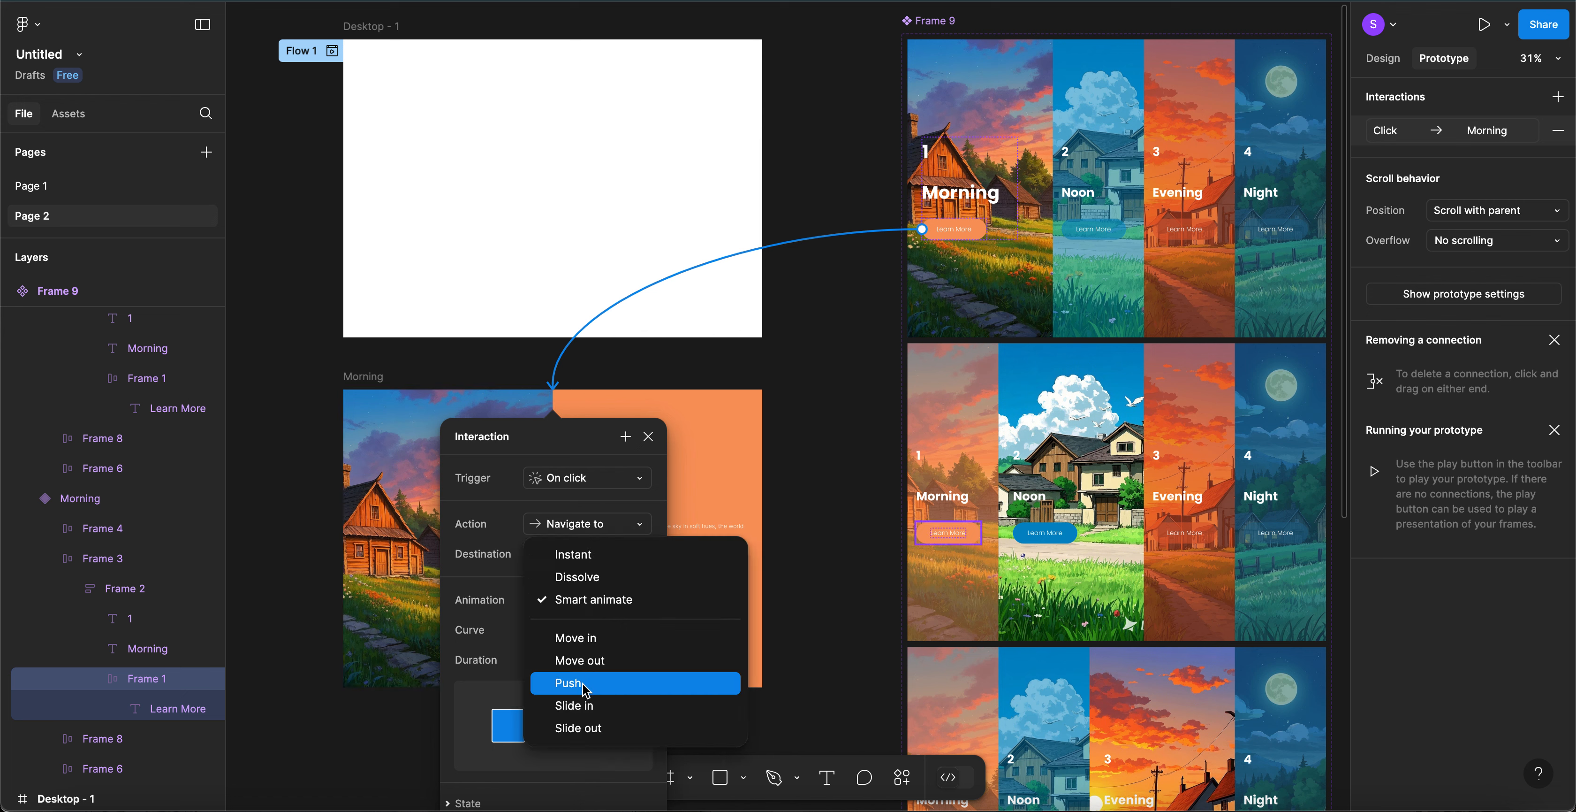
left_click(587, 707)
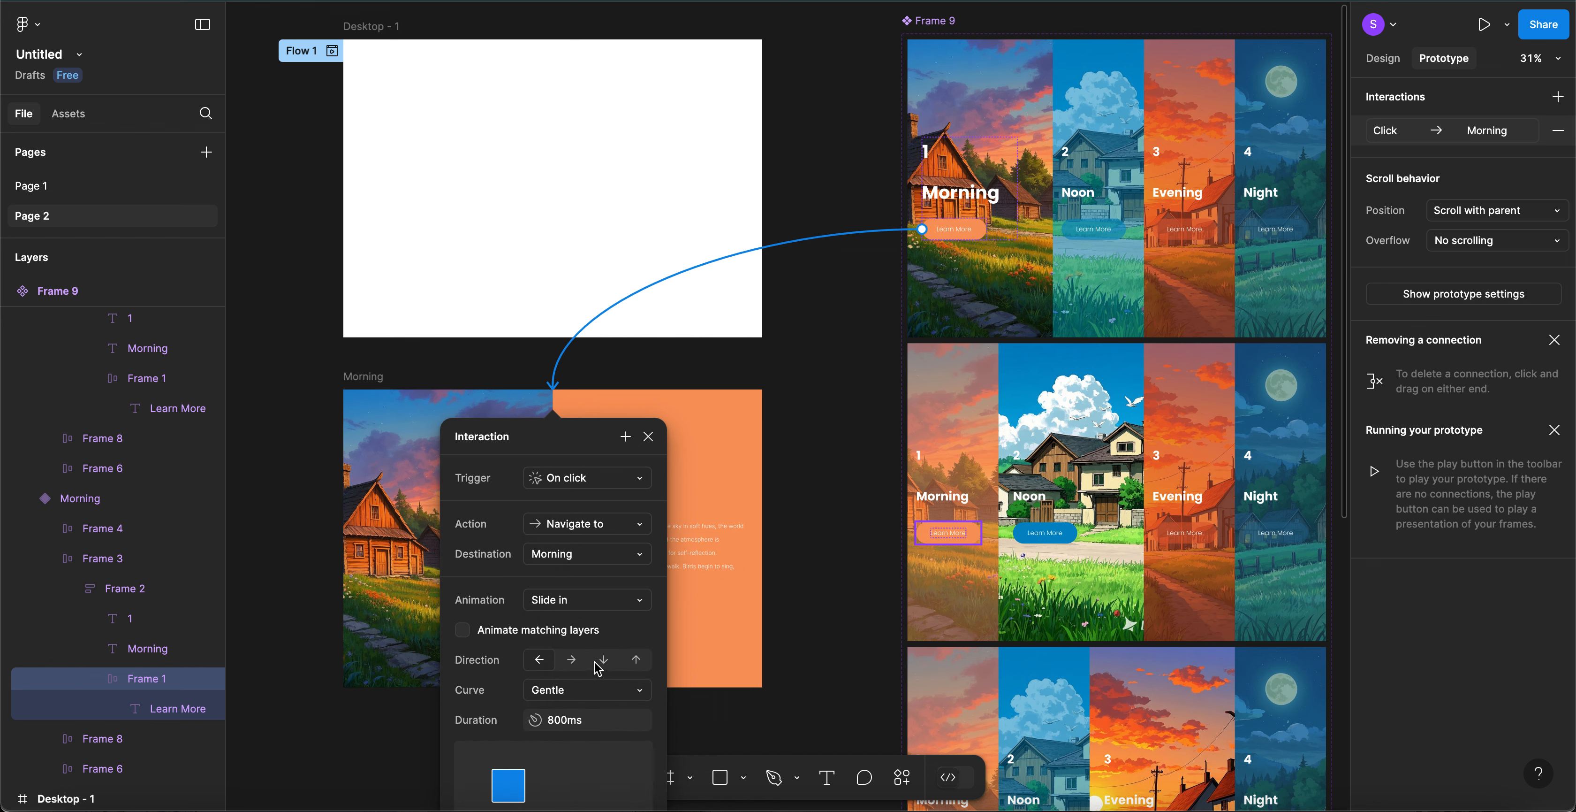
scroll(583, 673, "down", 2)
scroll(583, 673, "down", 3)
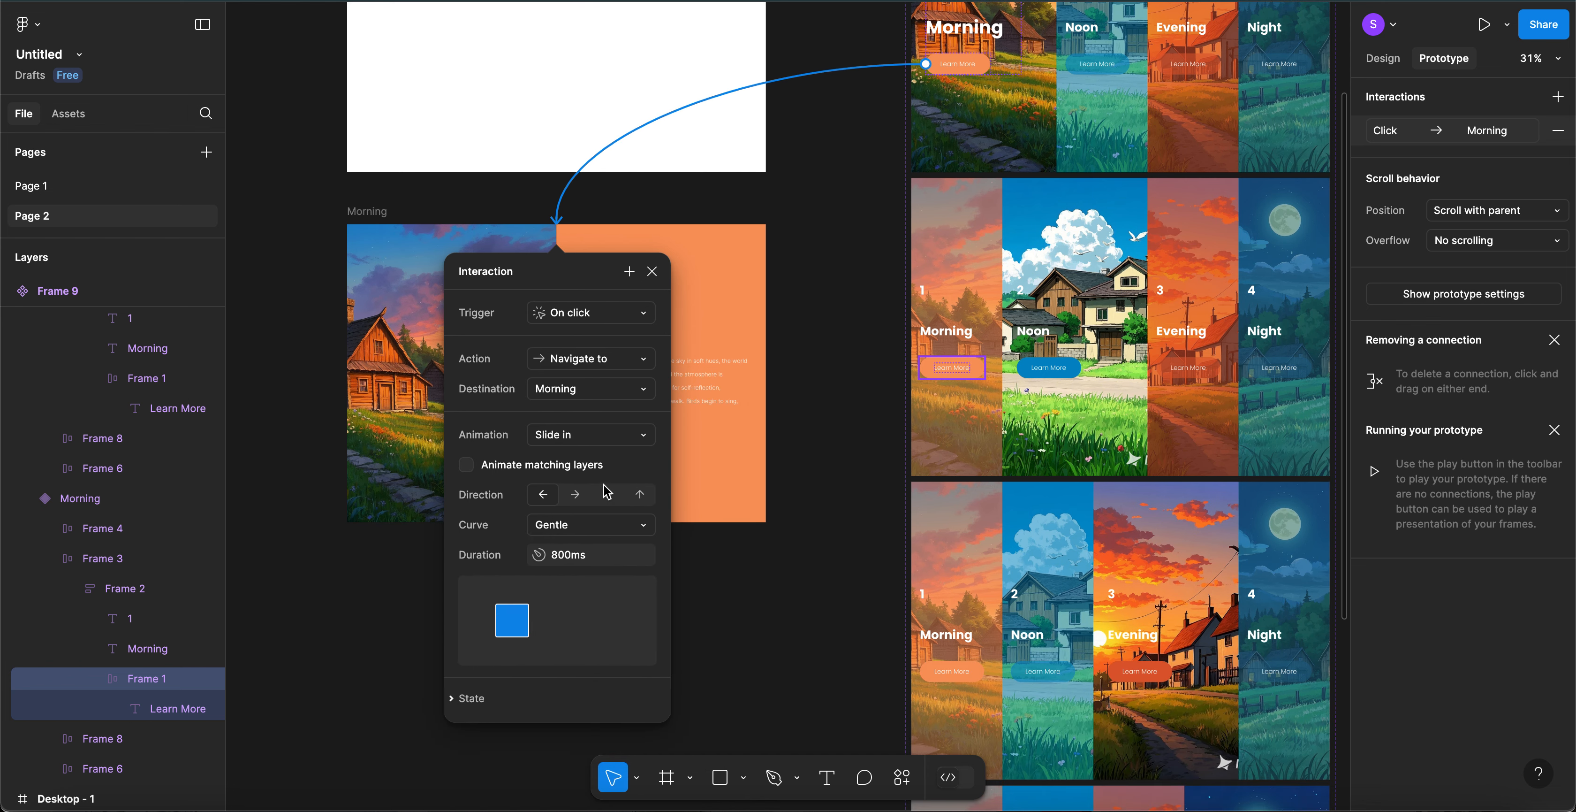
left_click(612, 436)
left_click(604, 366)
left_click(575, 496)
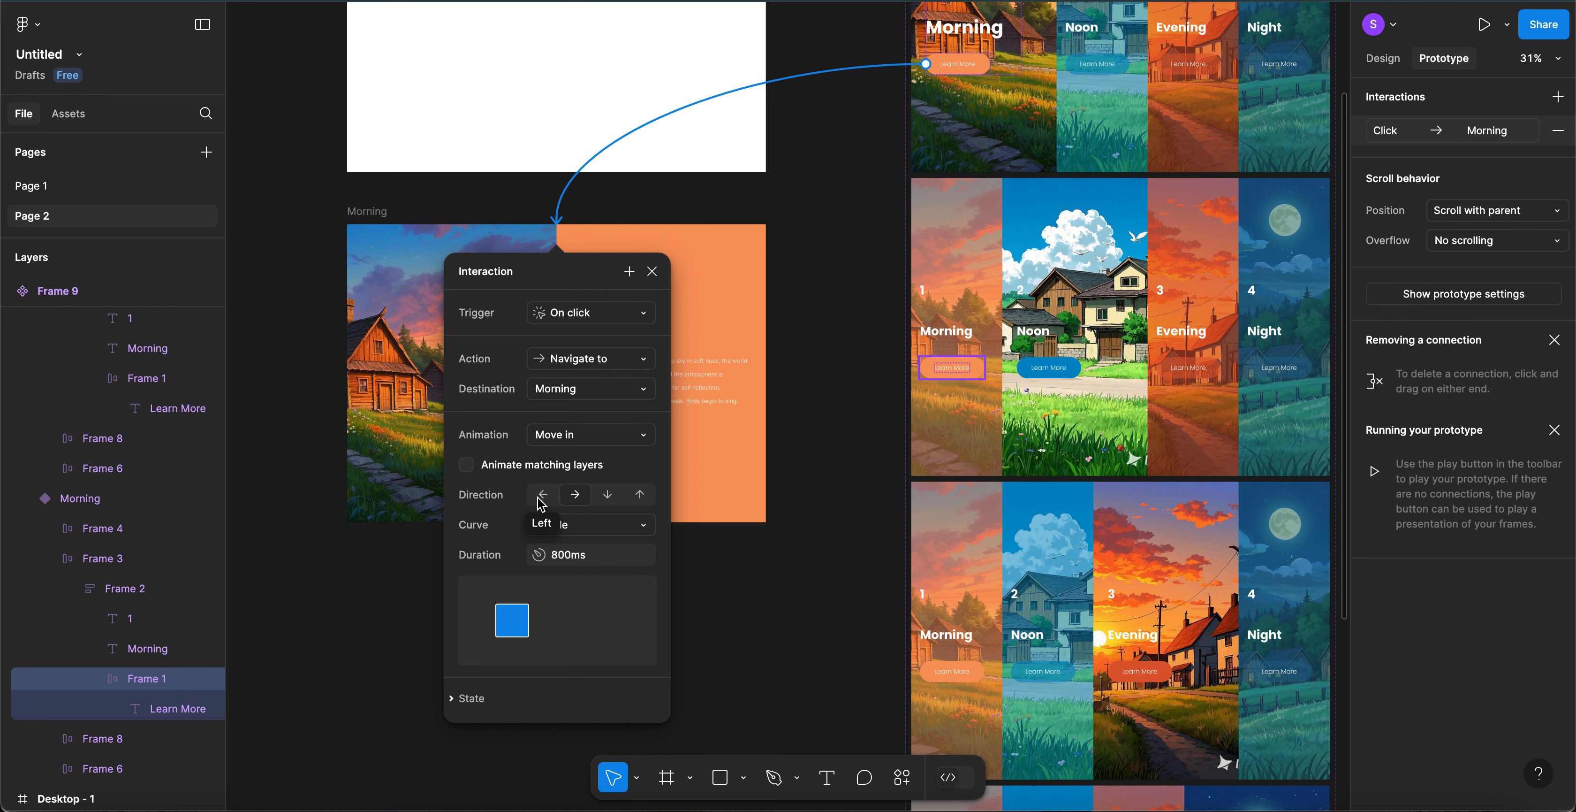
left_click(542, 496)
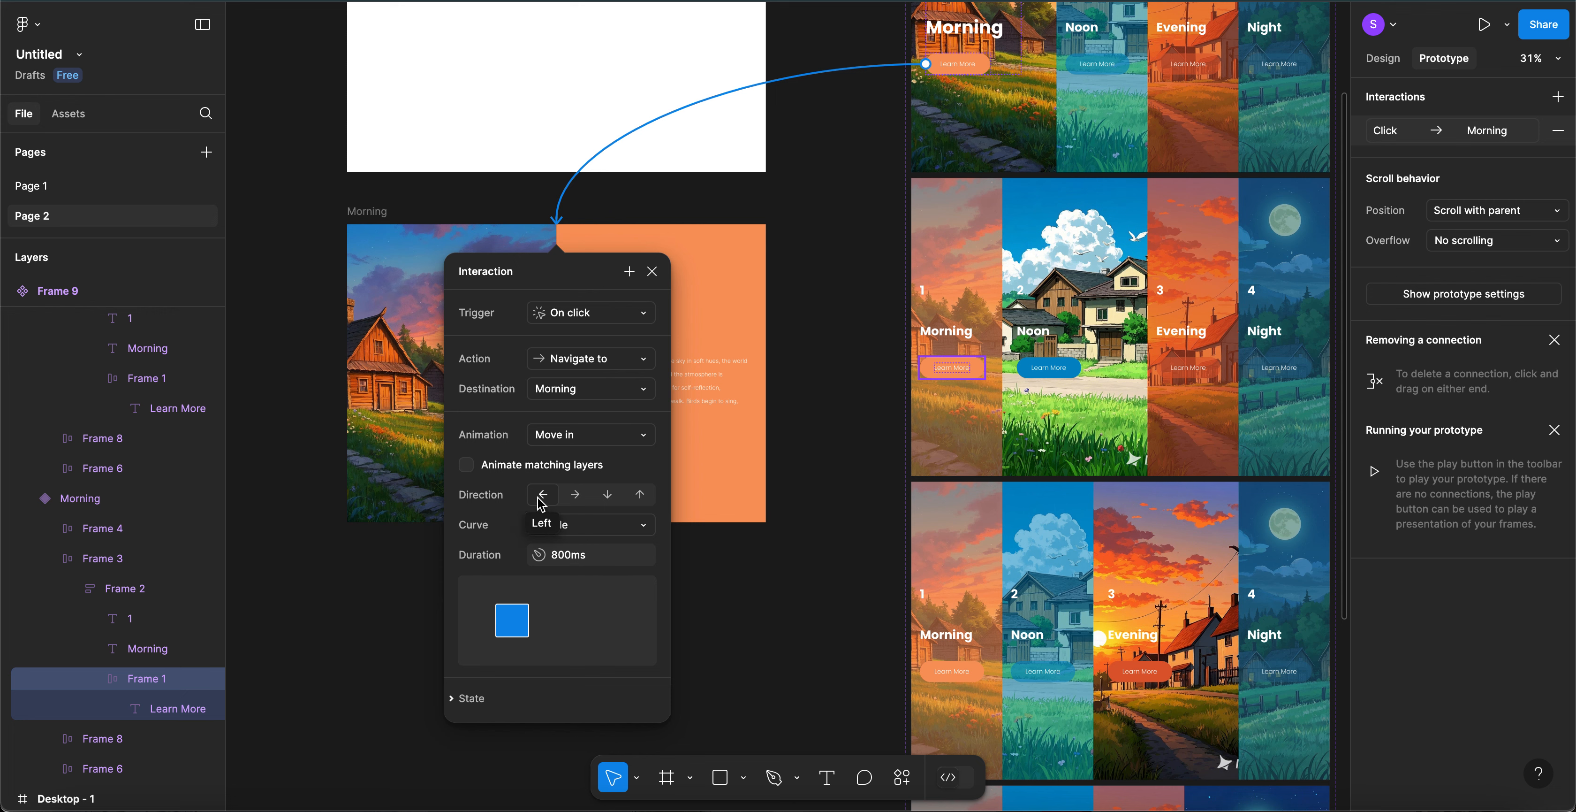
left_click(561, 562)
left_click(561, 562)
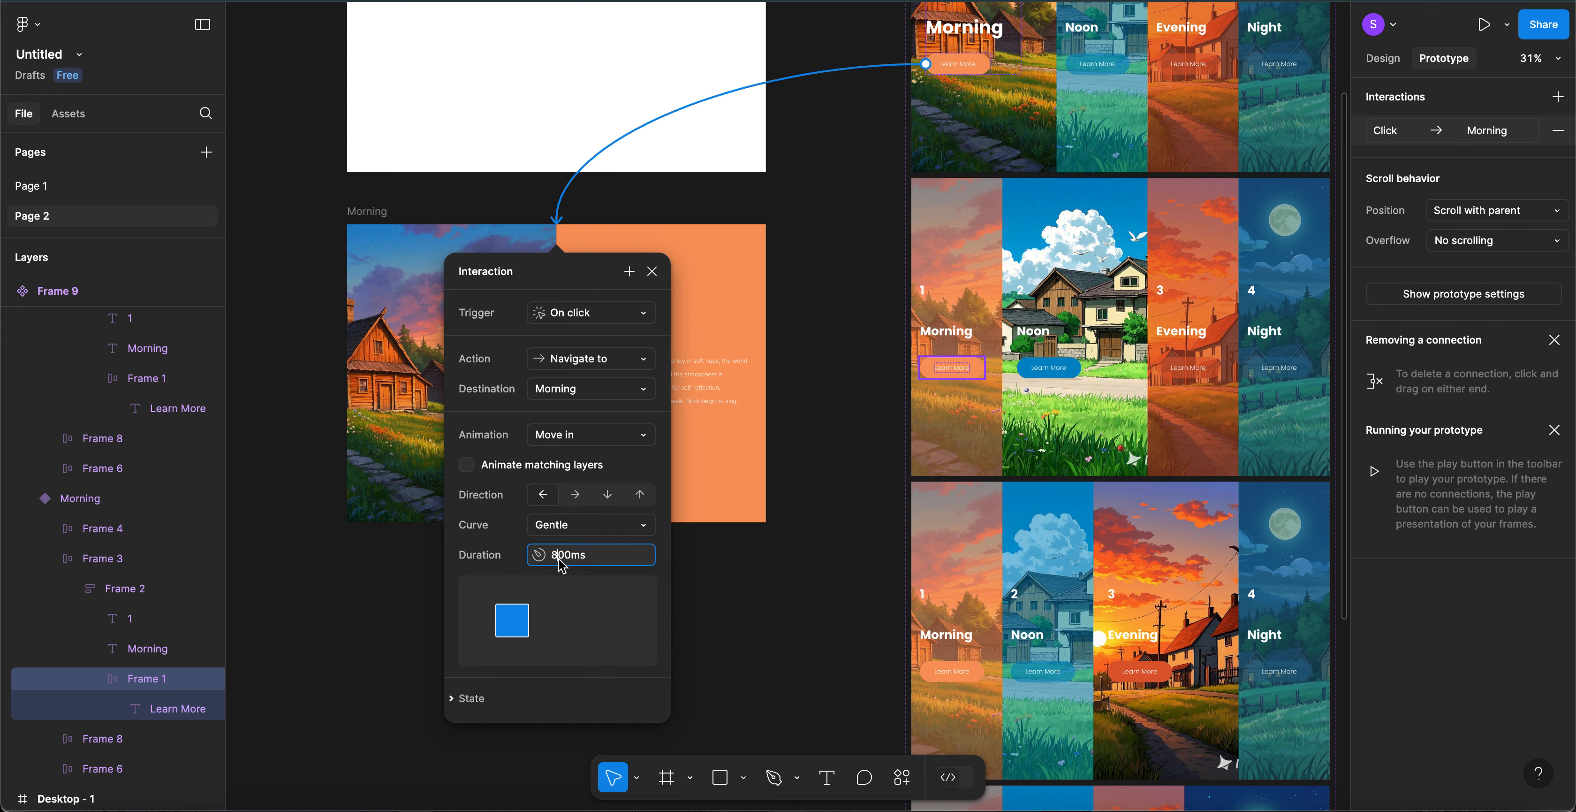
key("BackSpace")
type("5")
key("Return")
- Link the Morning page's Back button to Desktop - 1 with Move in from the right
left_click(865, 651)
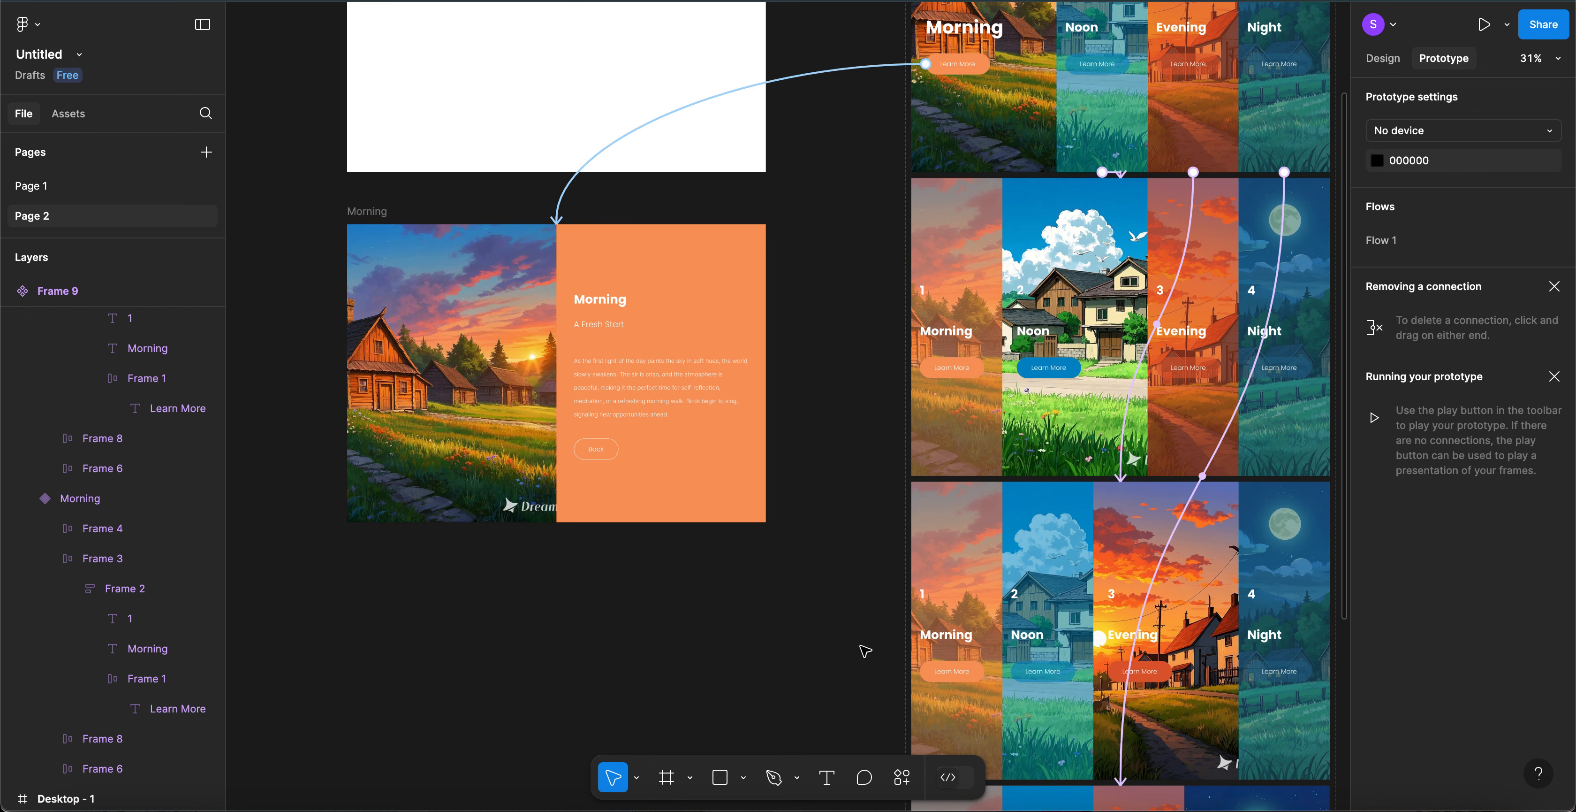
left_click(604, 452)
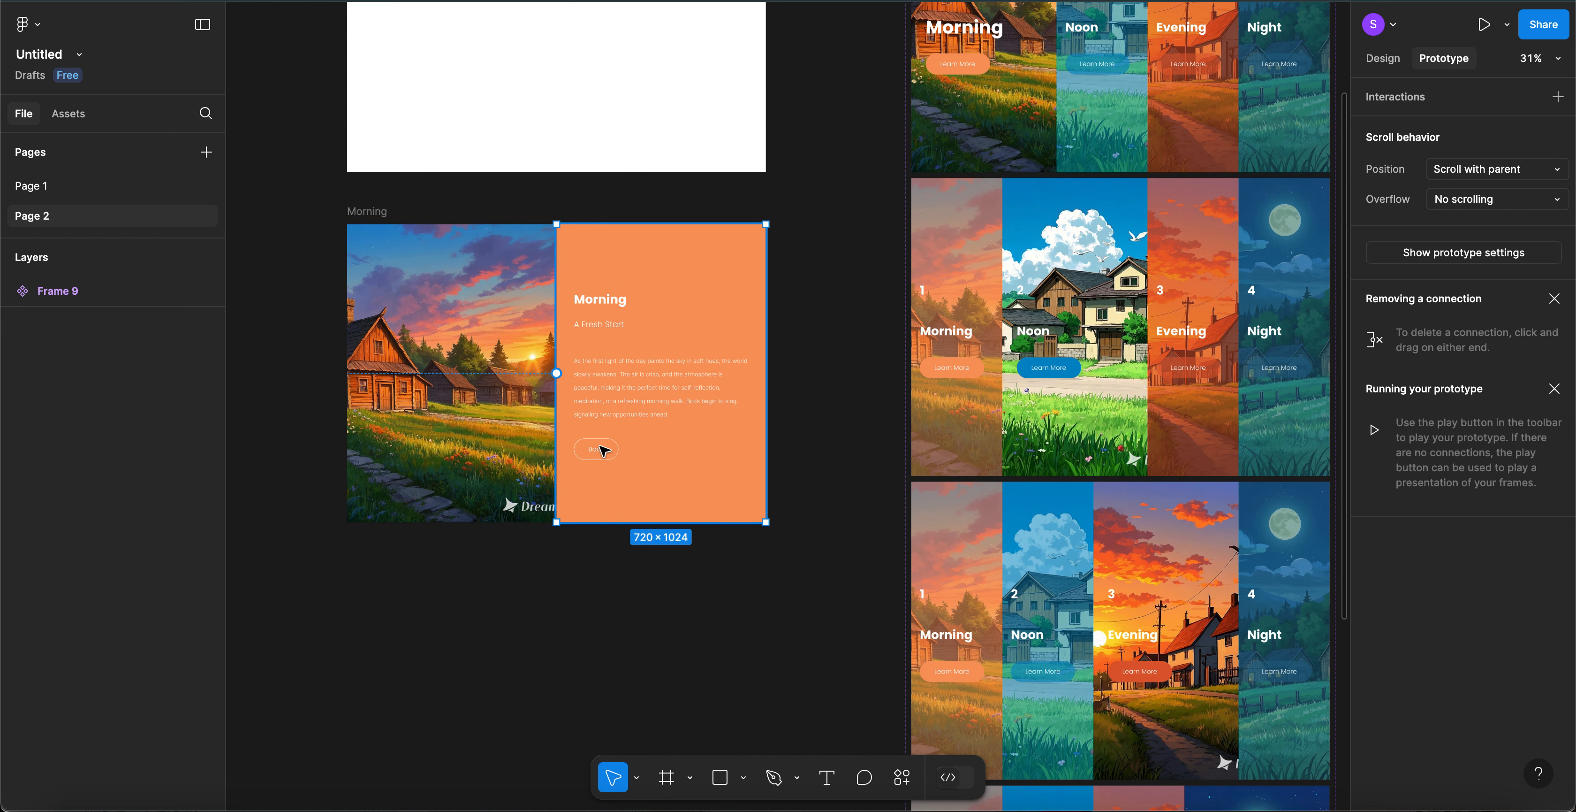
left_click(605, 450)
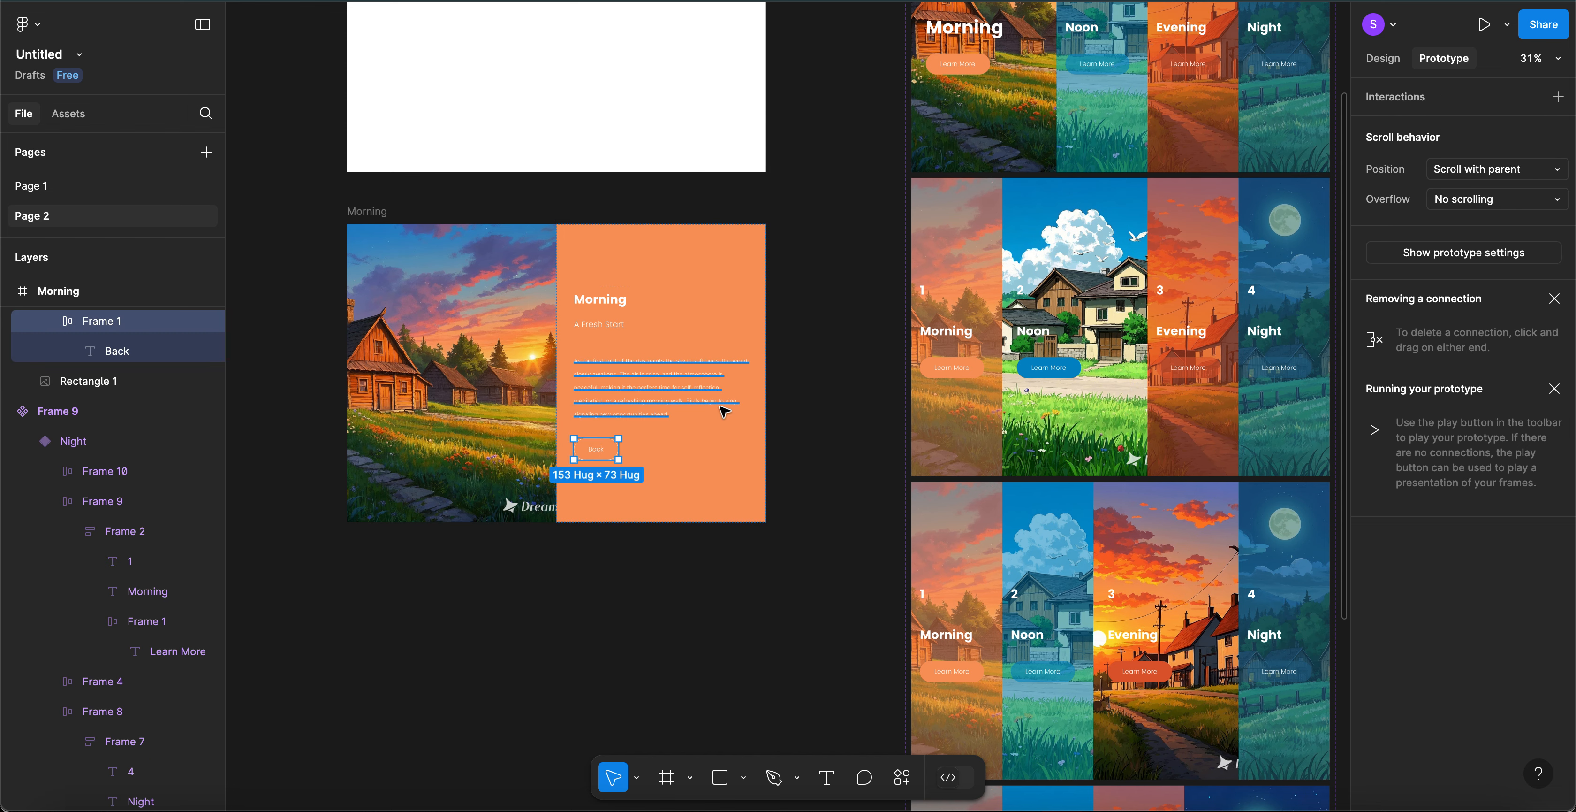
scroll(724, 412, "up", 2)
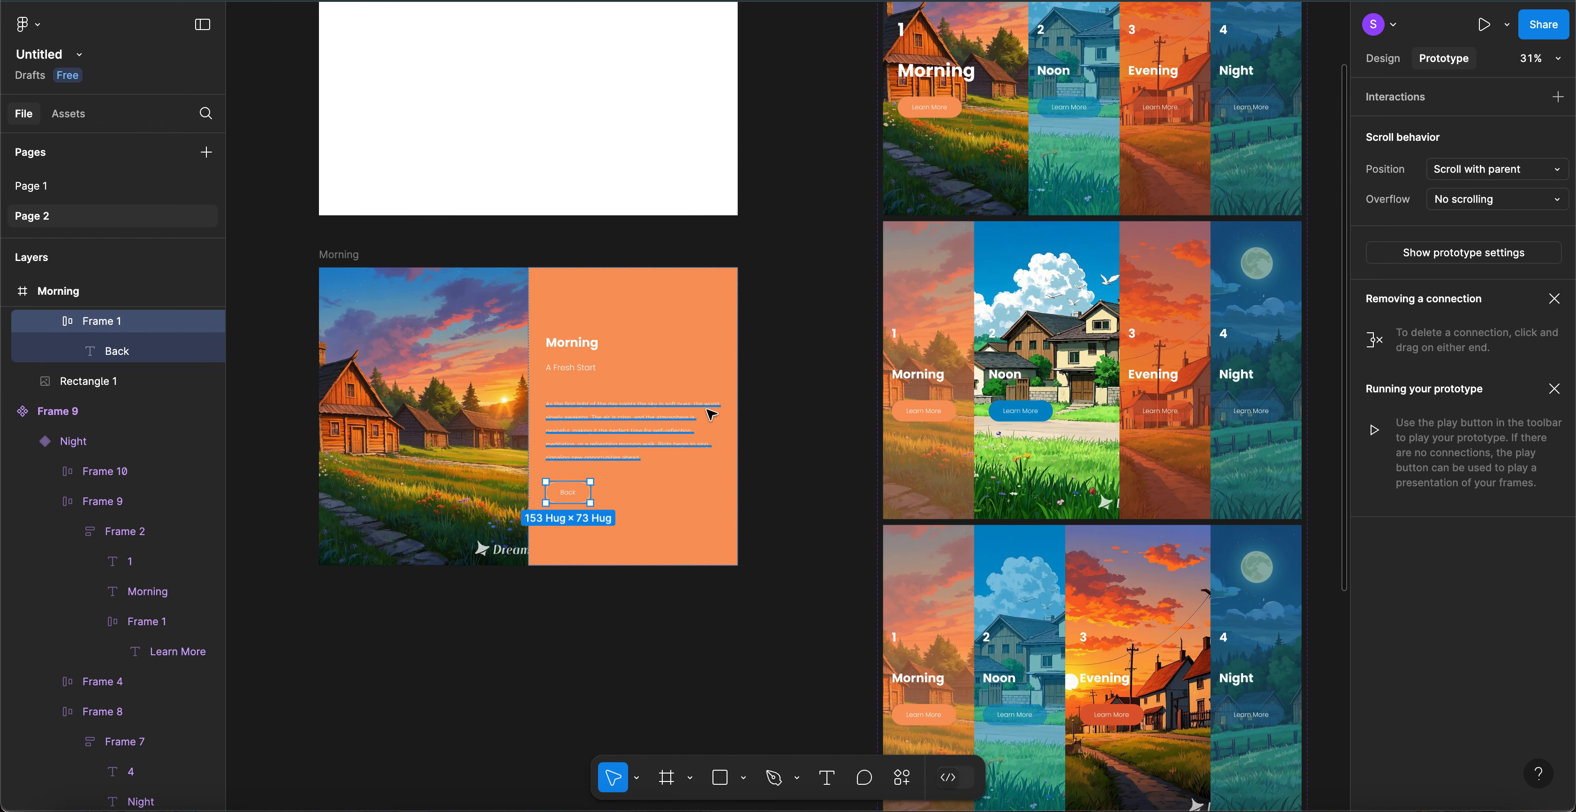
scroll(553, 439, "up", 3)
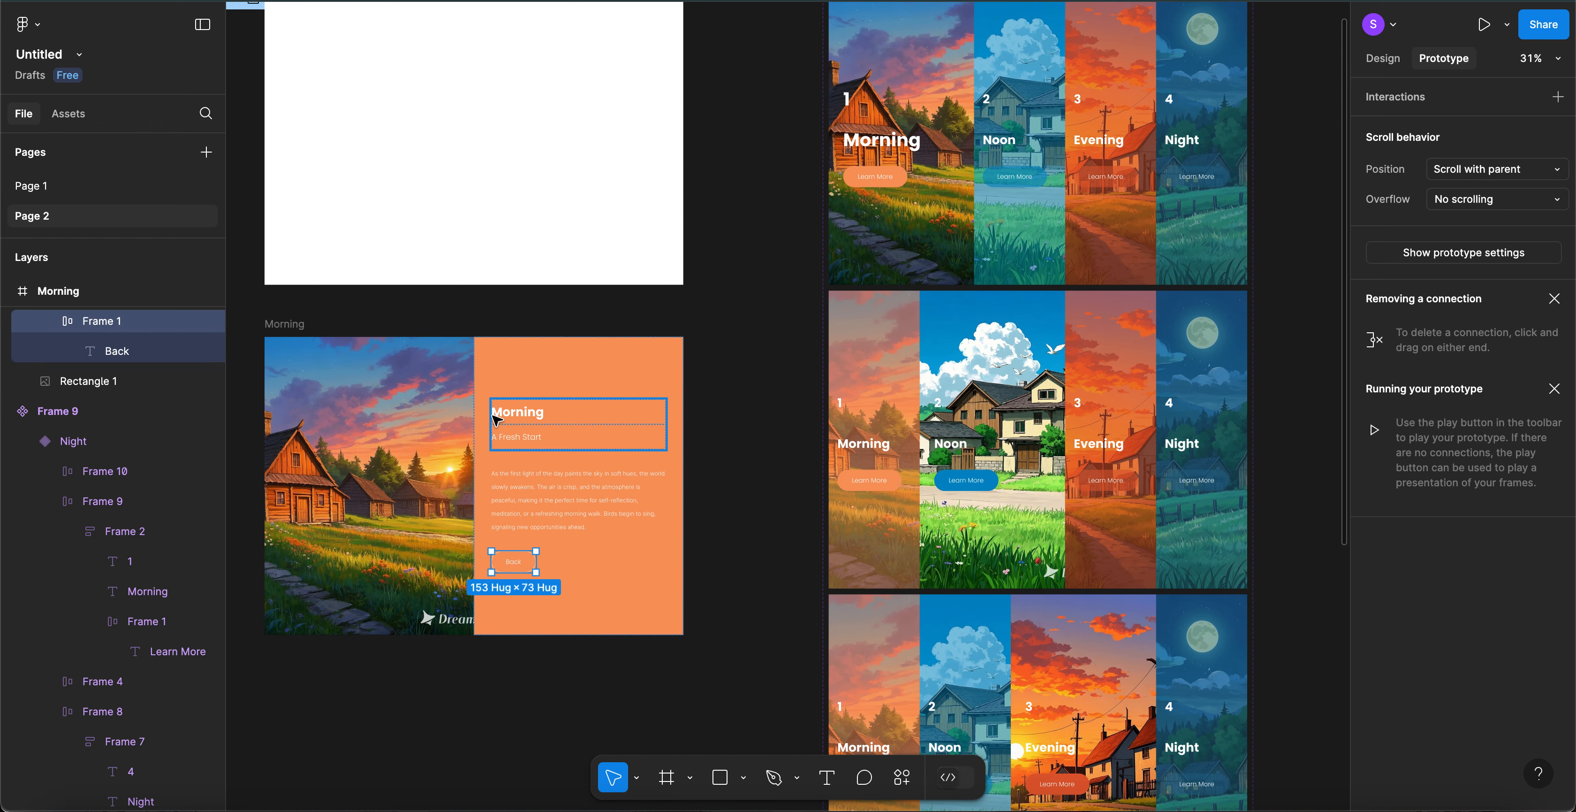
scroll(514, 502, "left", 2)
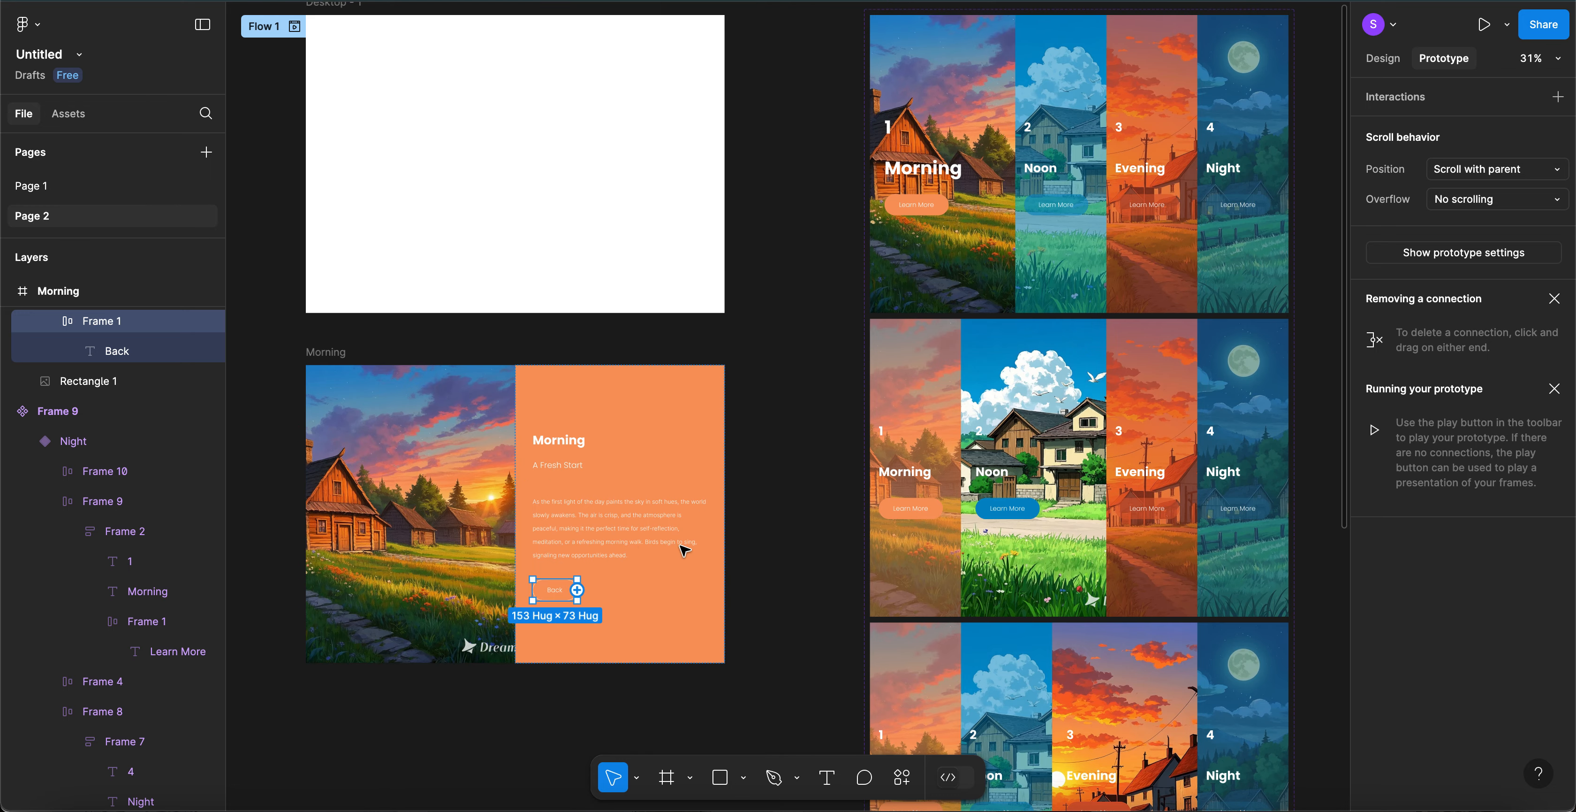
left_click_drag(784, 460, 783, 351)
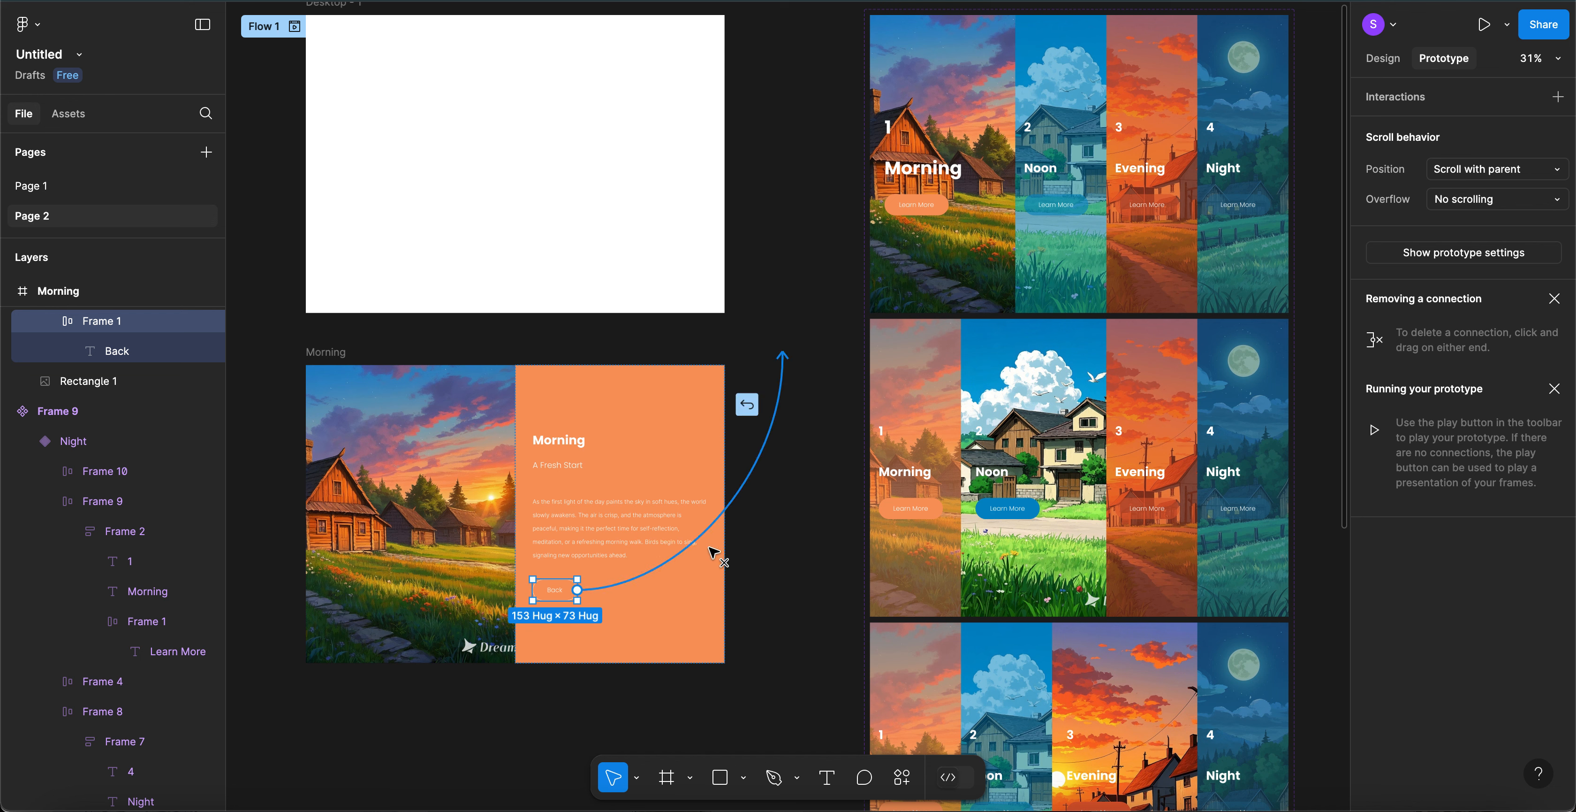
left_click_drag(732, 540, 638, 315)
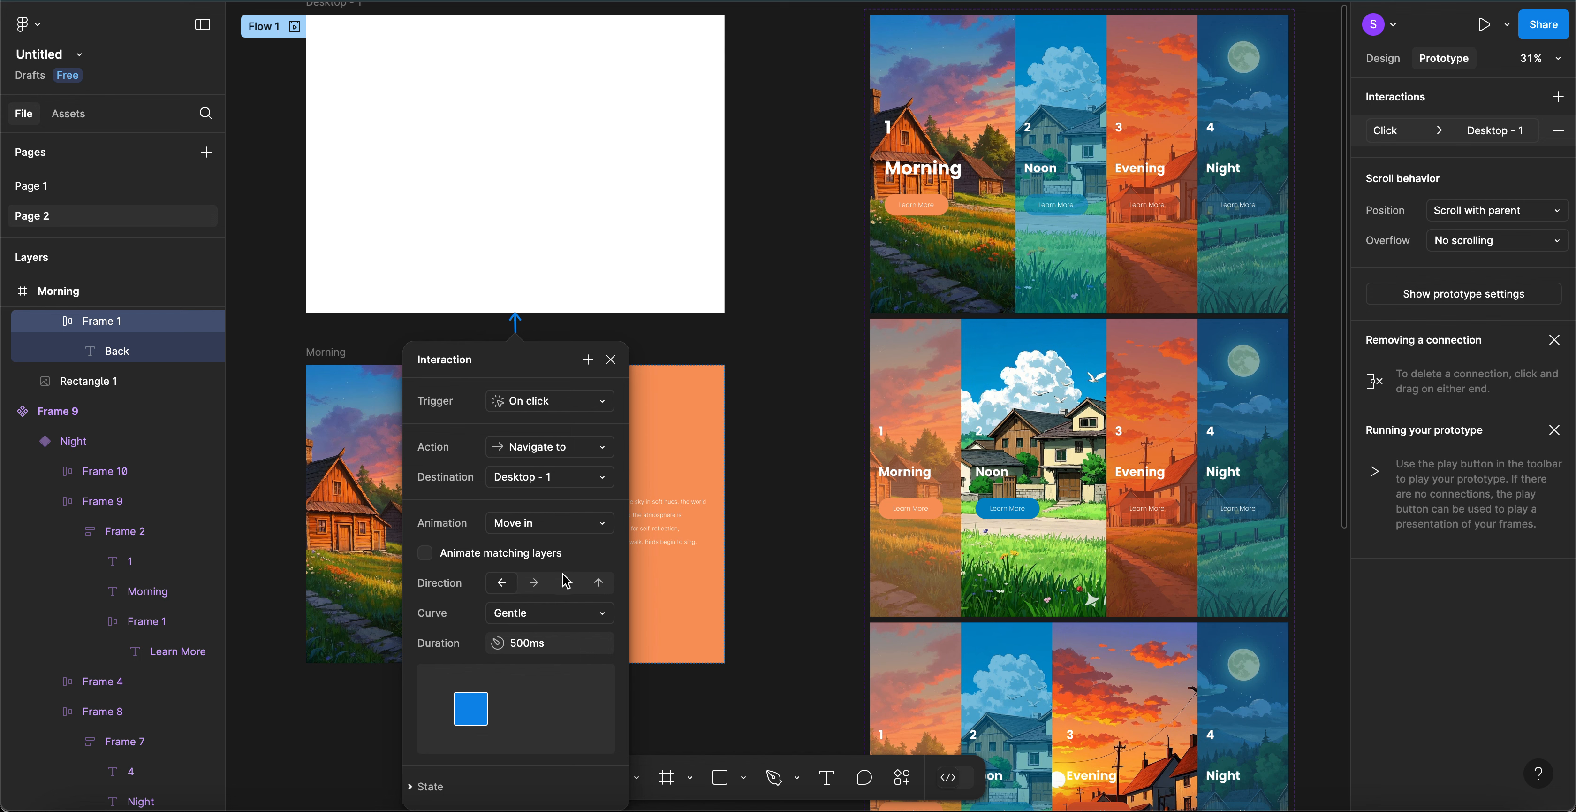
left_click(533, 586)
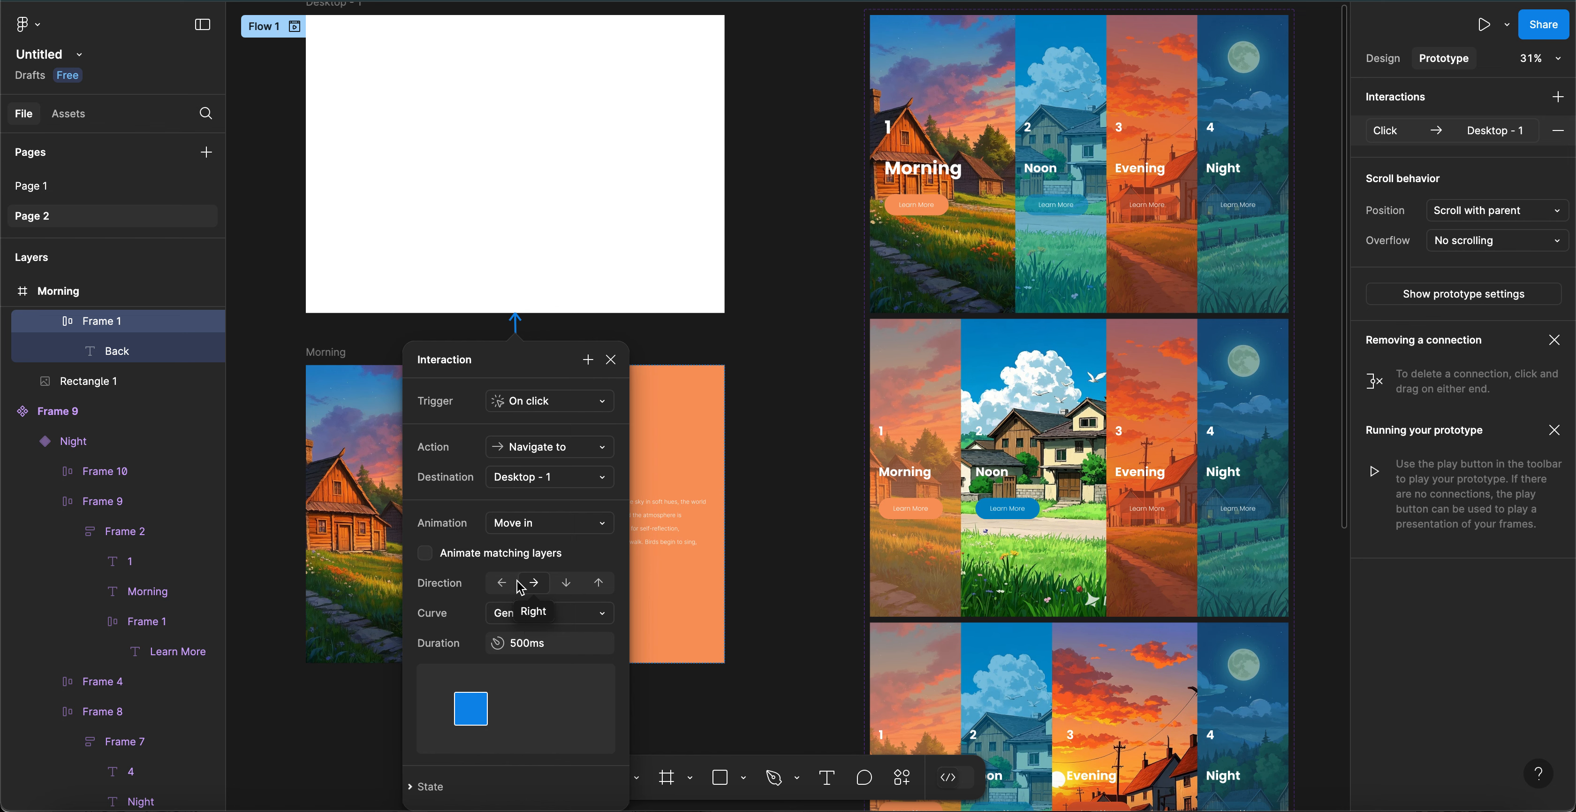
left_click(808, 410)
scroll(767, 345, "up", 3)
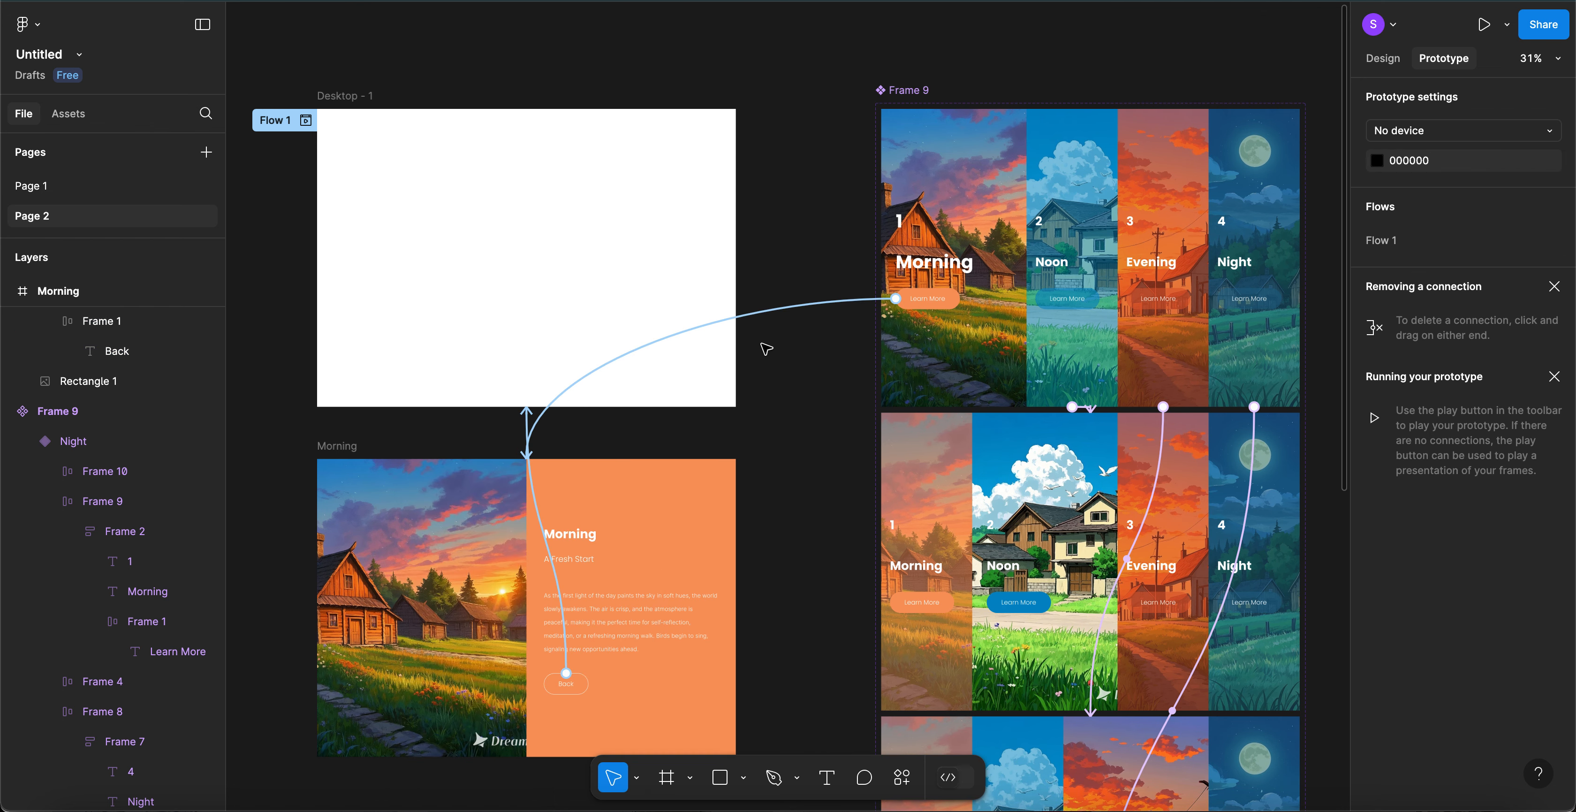
- Insert a Frame 9 component instance from Assets and move it onto Desktop - 1
left_click(69, 125)
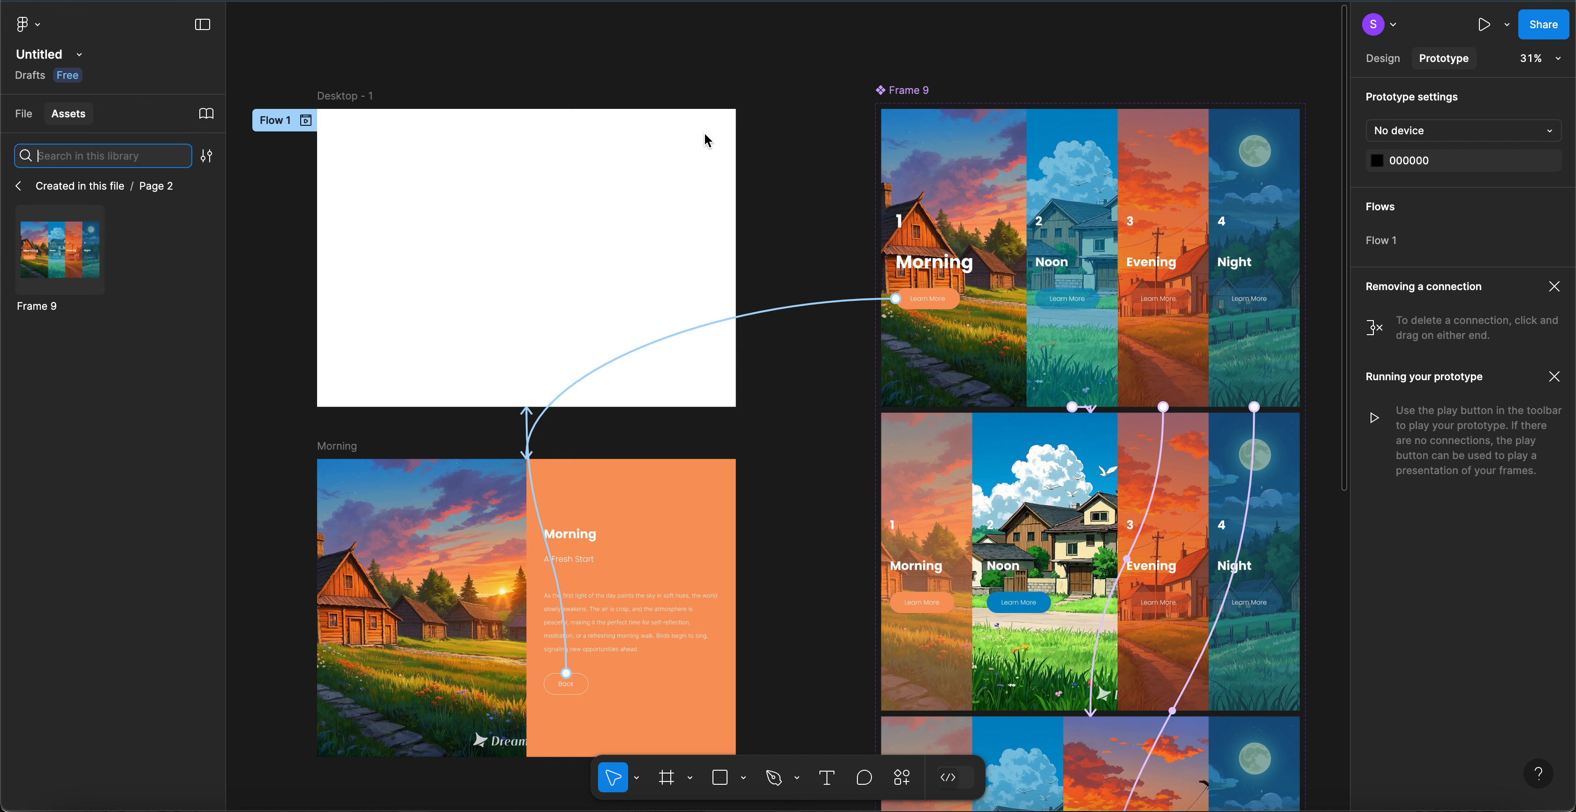
left_click(74, 312)
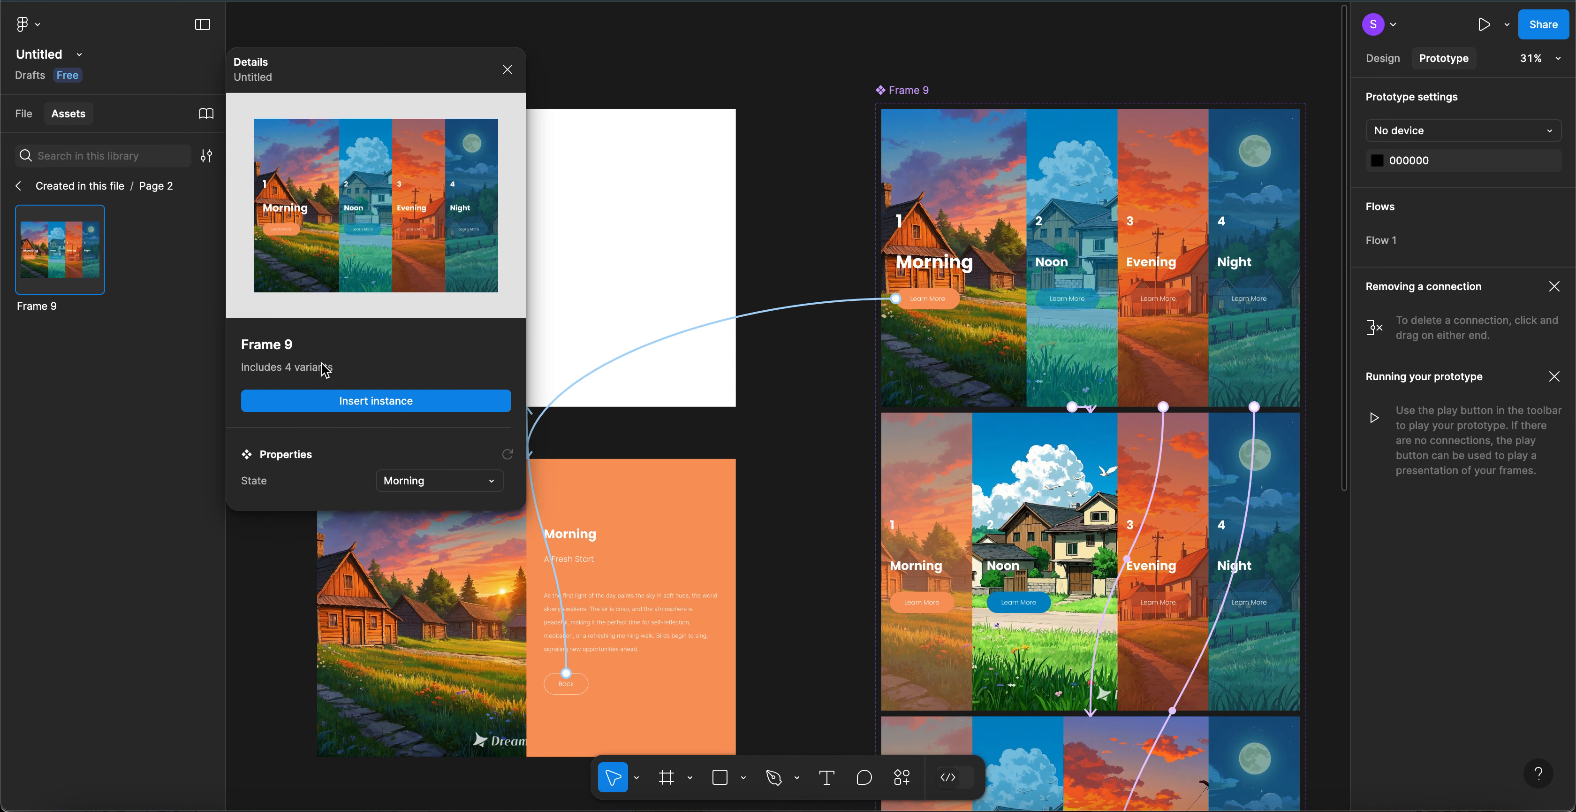
left_click(331, 406)
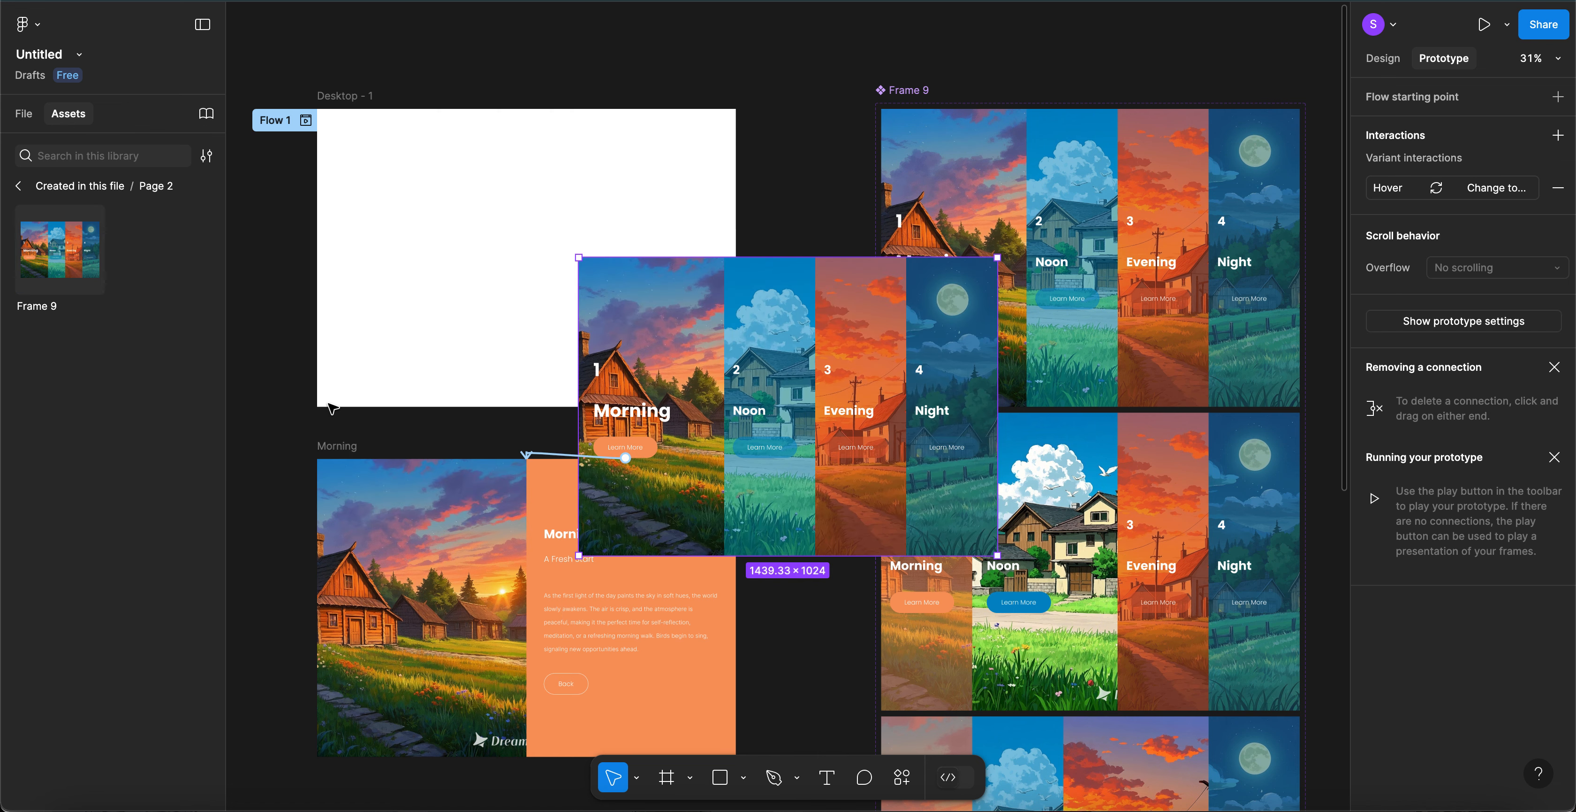
left_click(24, 116)
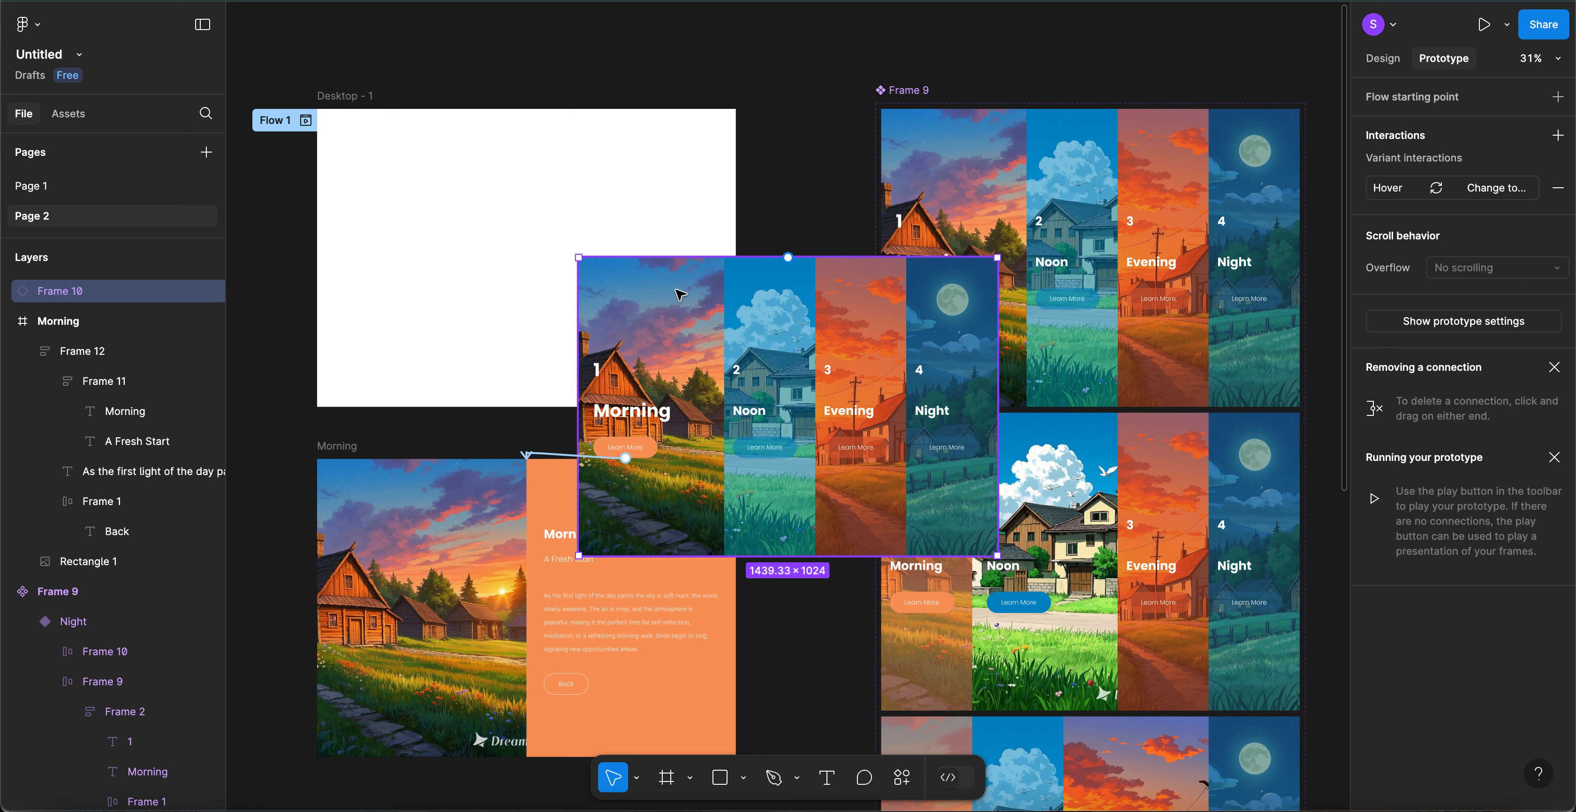
left_click_drag(650, 280, 419, 147)
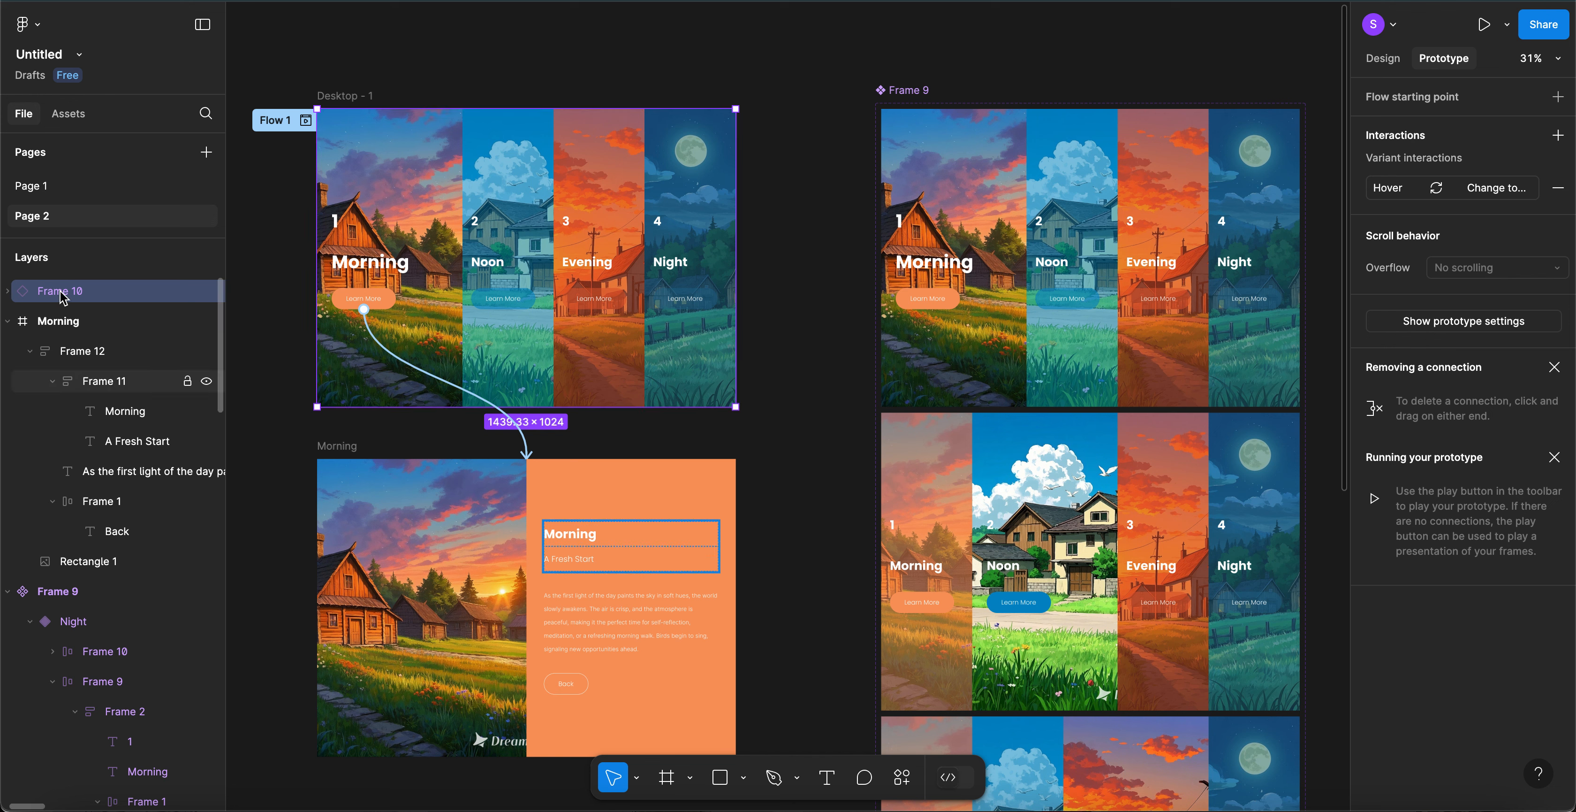
- Nest the card instance inside Desktop - 1 in Layers and present the prototype
left_click(8, 322)
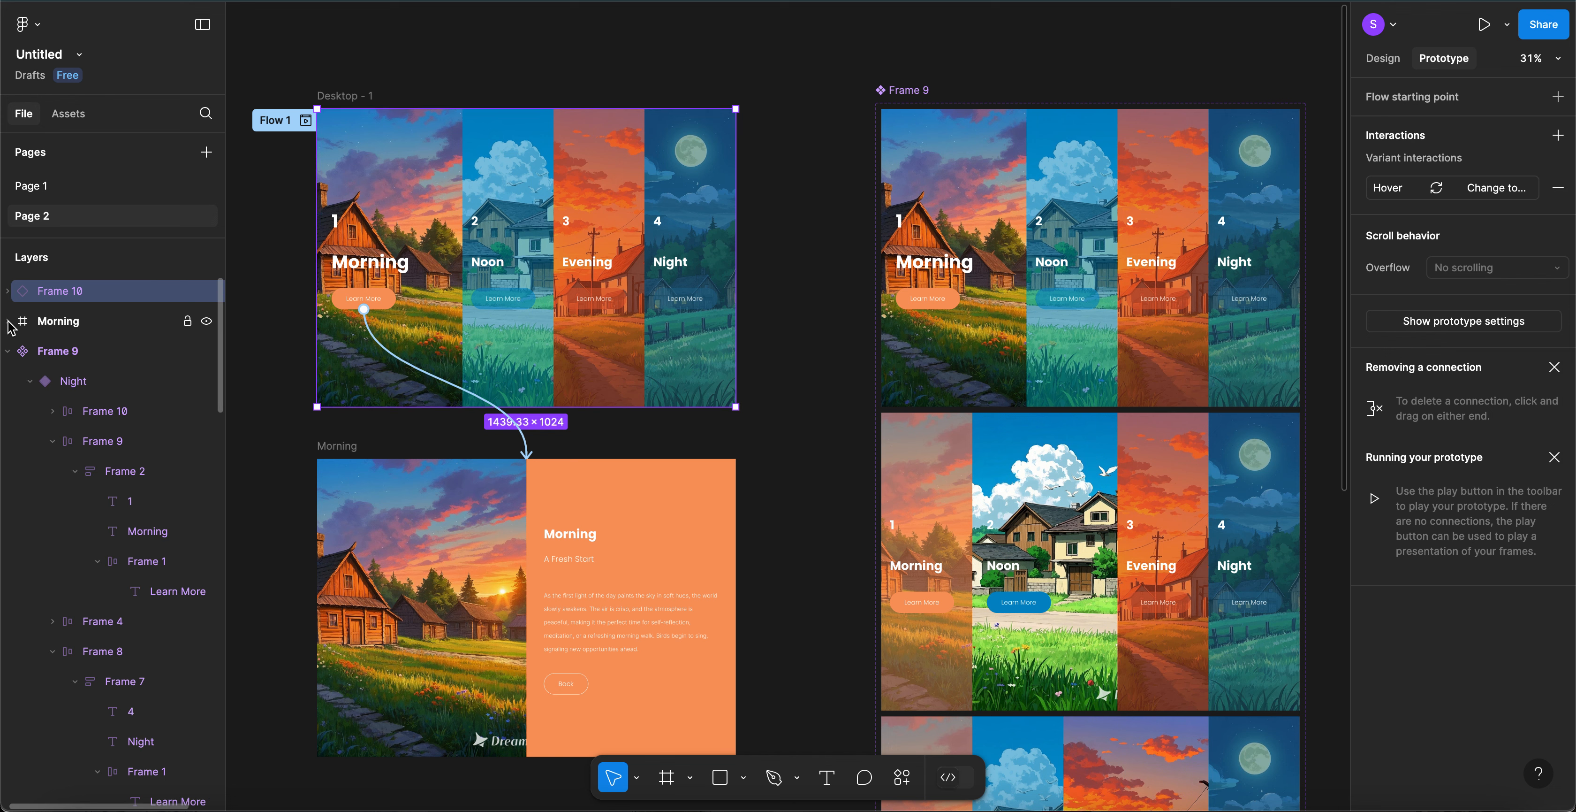
left_click(7, 351)
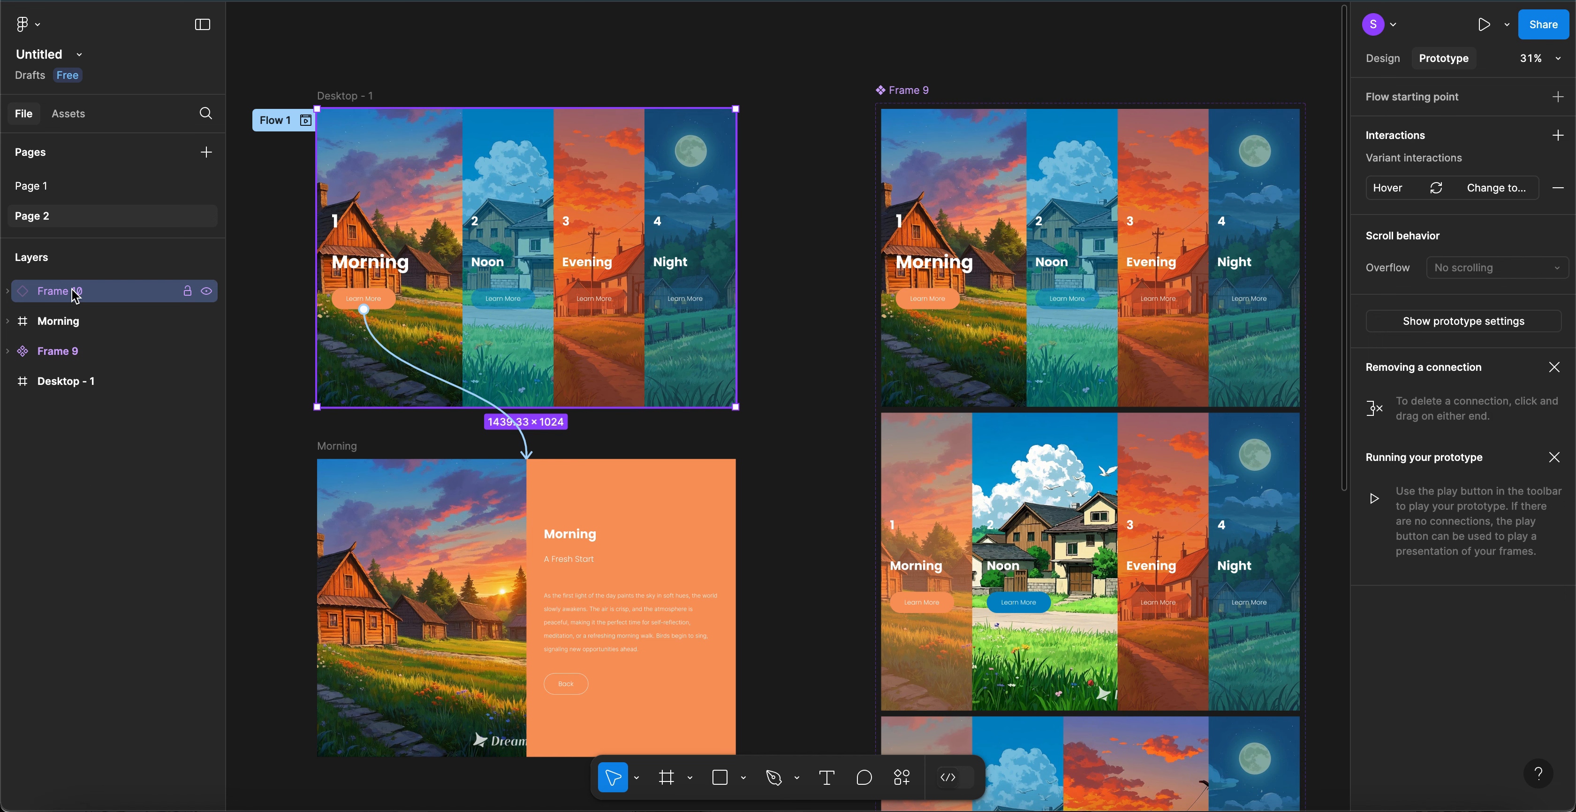
left_click_drag(72, 292, 78, 389)
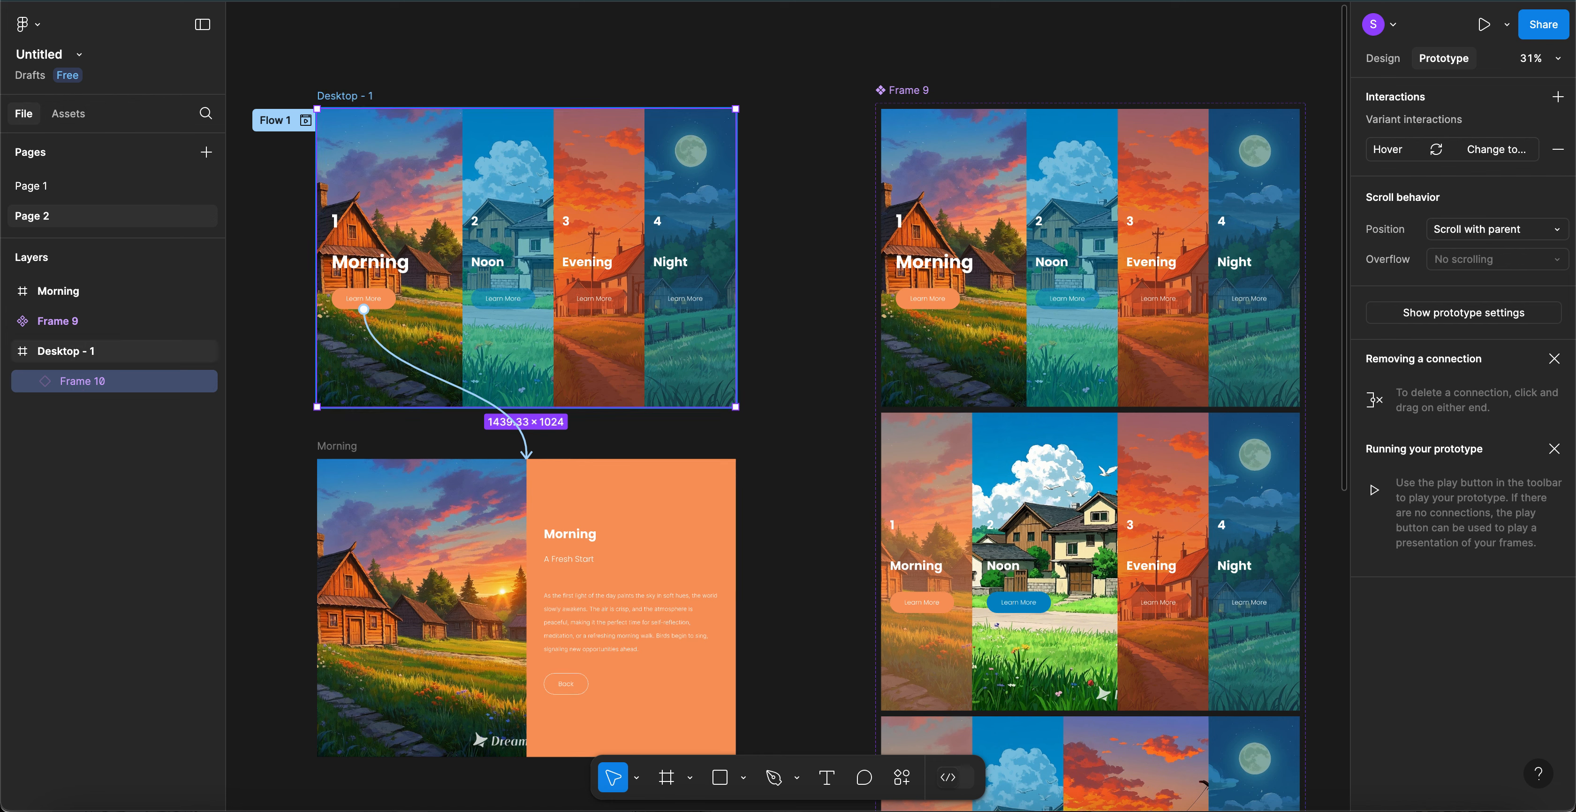
left_click(684, 52)
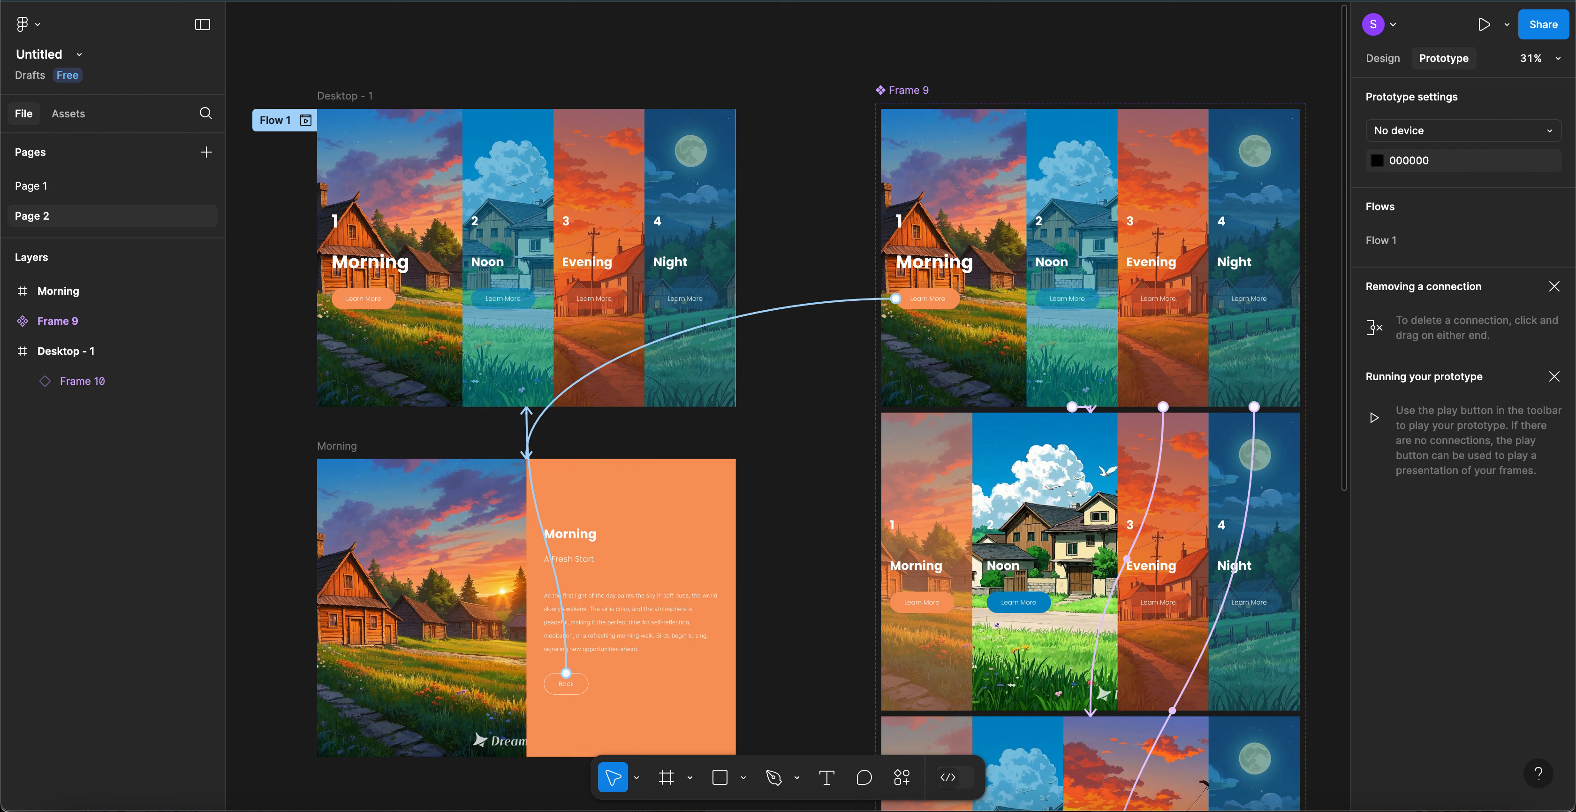
key("ctrl+Tab")
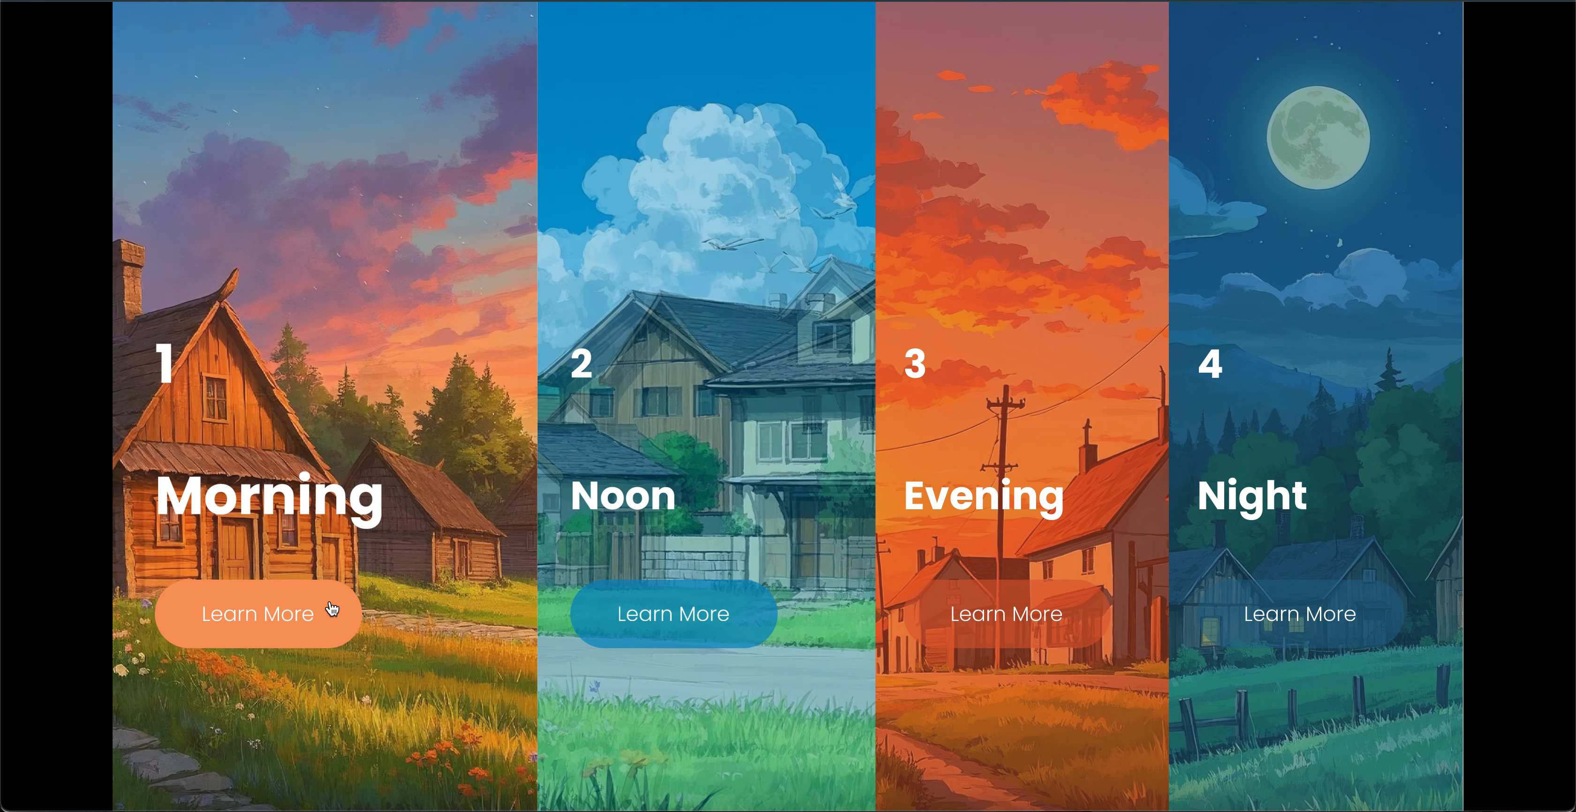
left_click(331, 608)
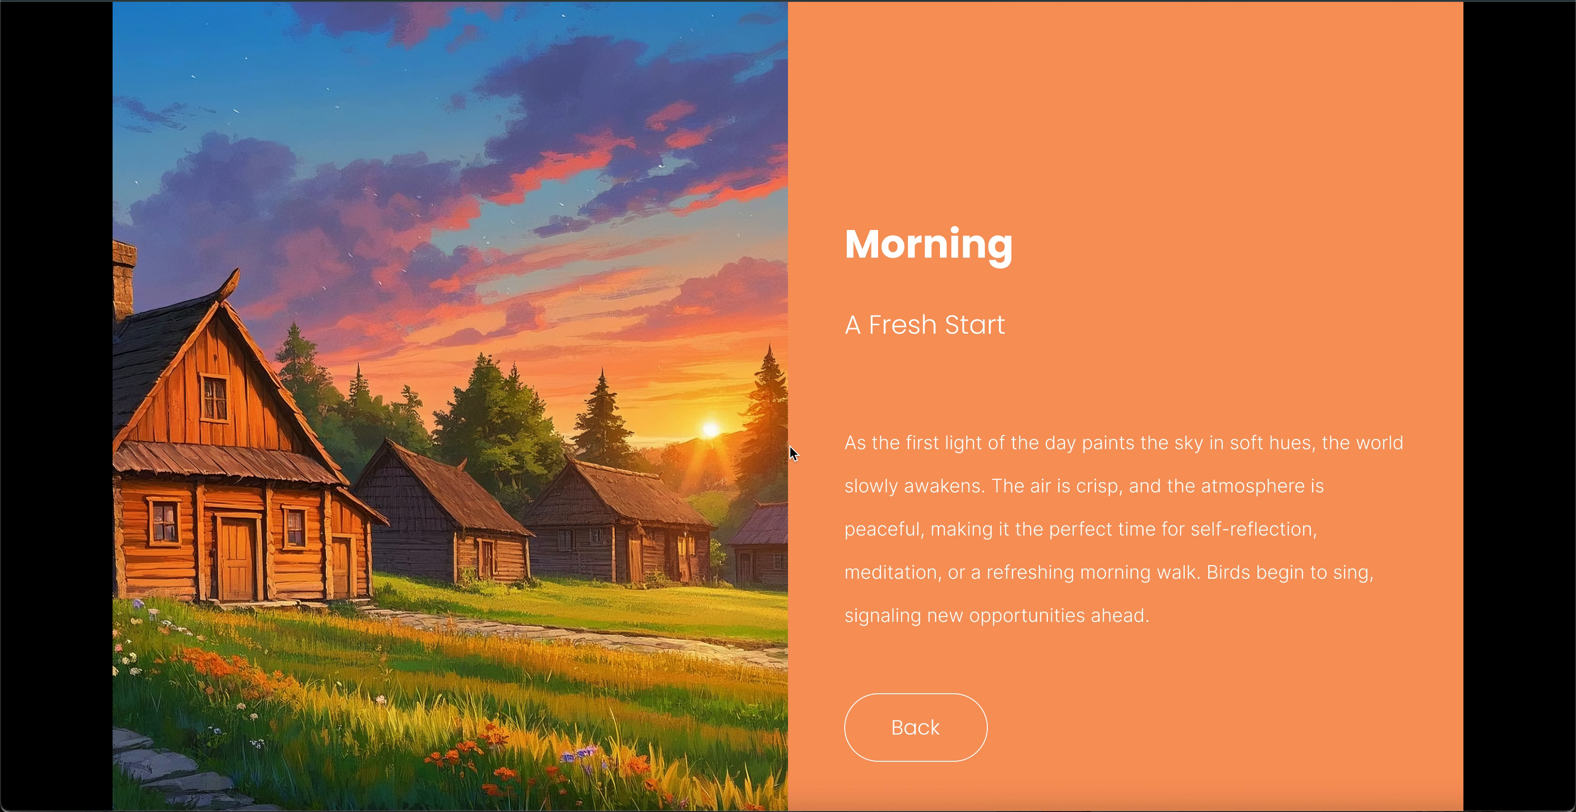
scroll(791, 453, "down", 1)
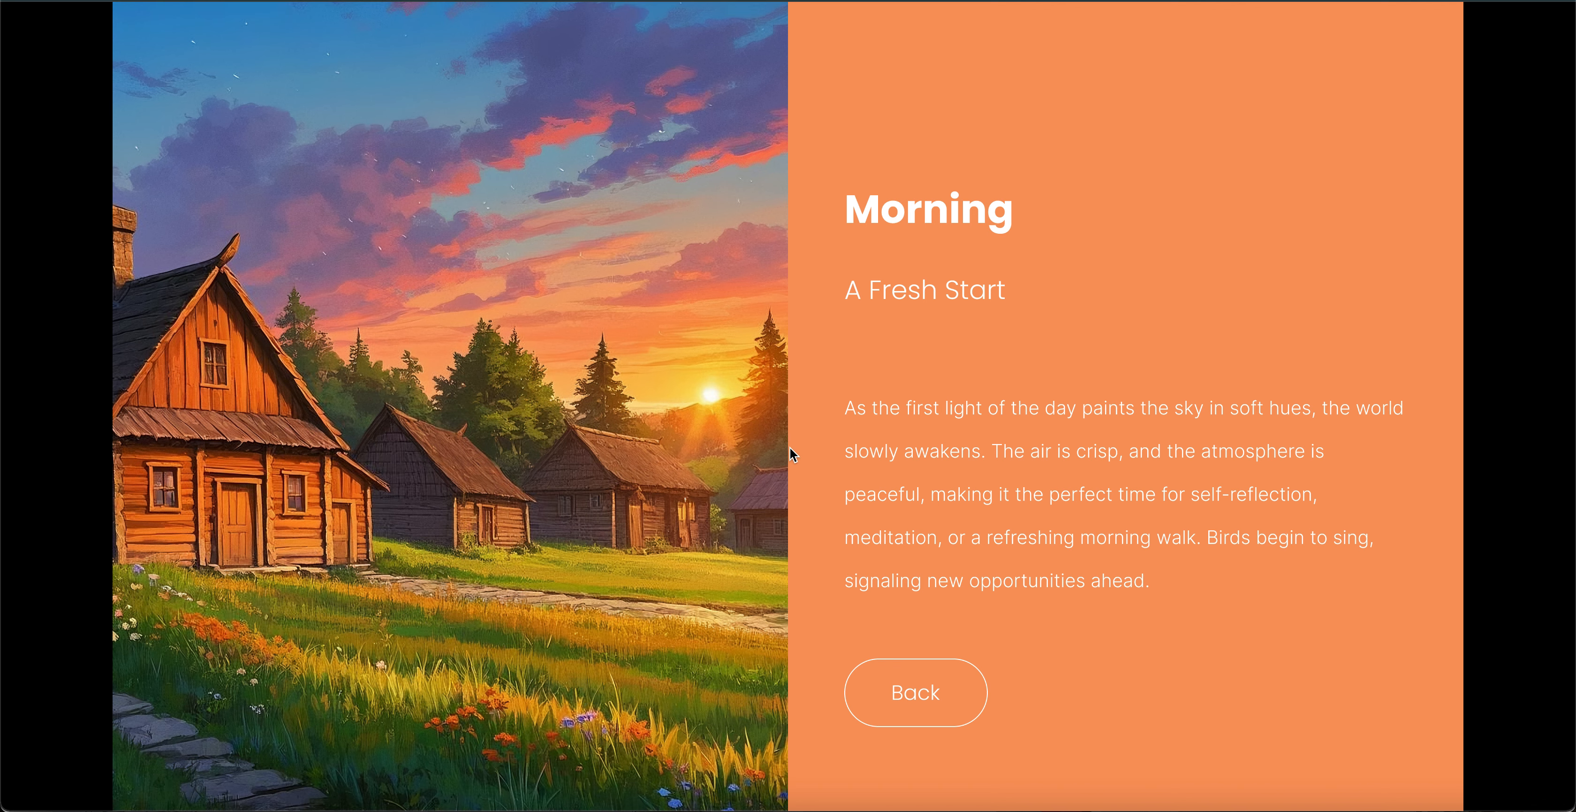
left_click(910, 689)
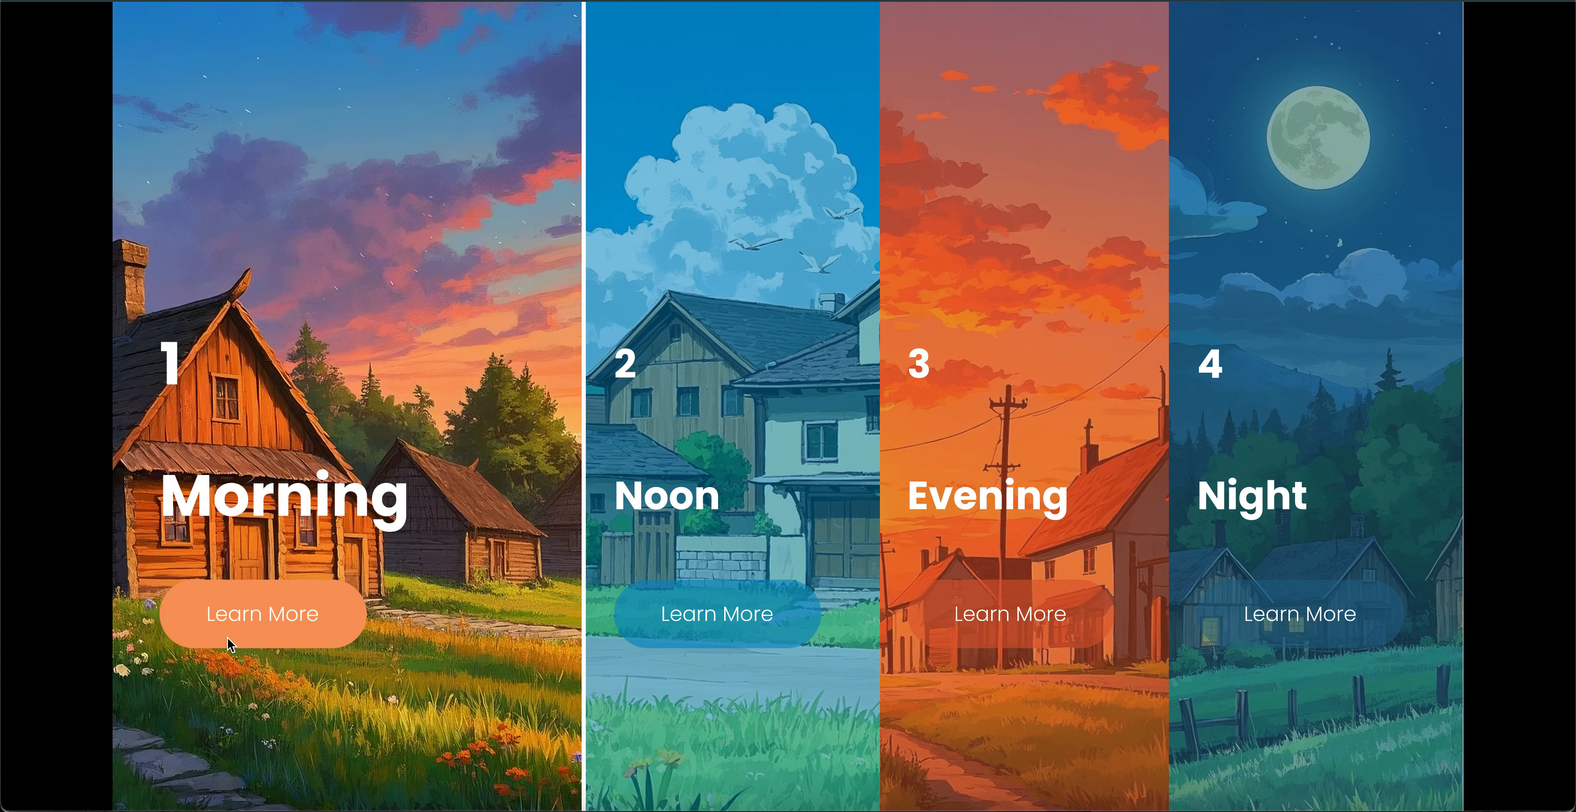
left_click(228, 637)
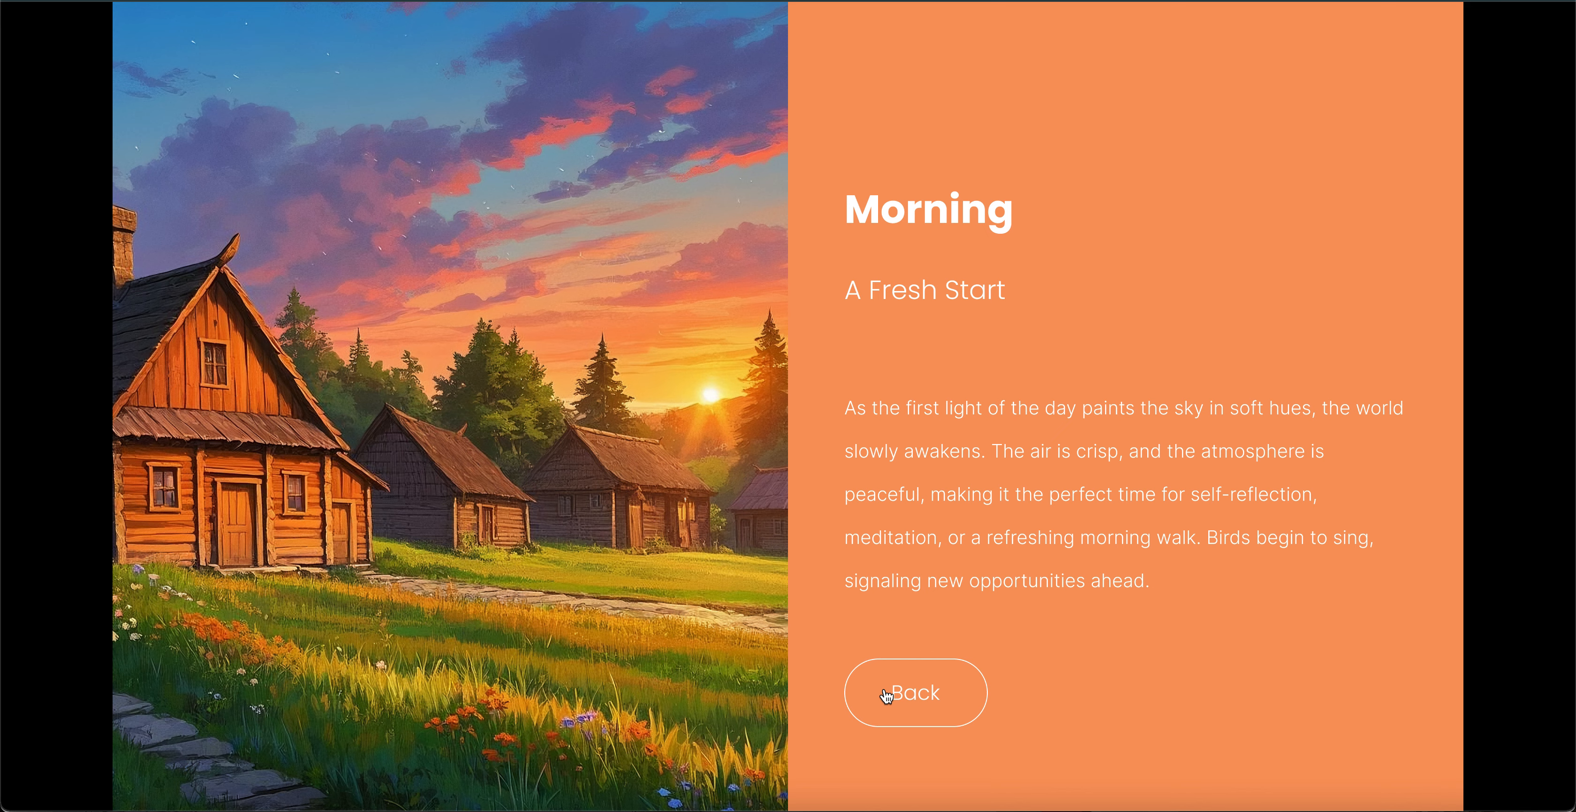
left_click(885, 695)
left_click(913, 708)
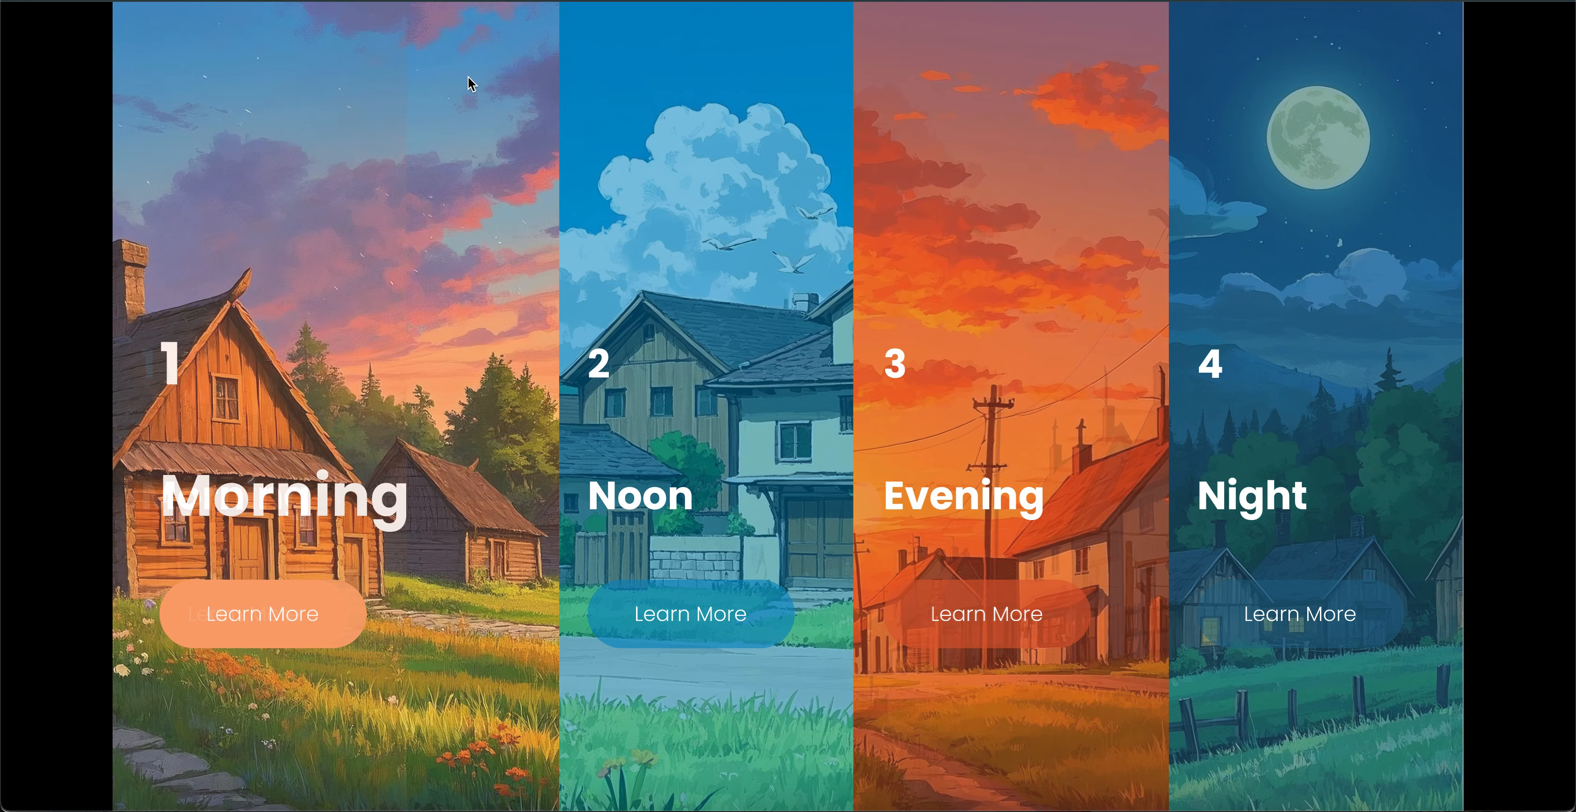
- Exit the preview and duplicate the Morning frame, placing the copy below it at X 0, Y 2406
left_click(630, 2)
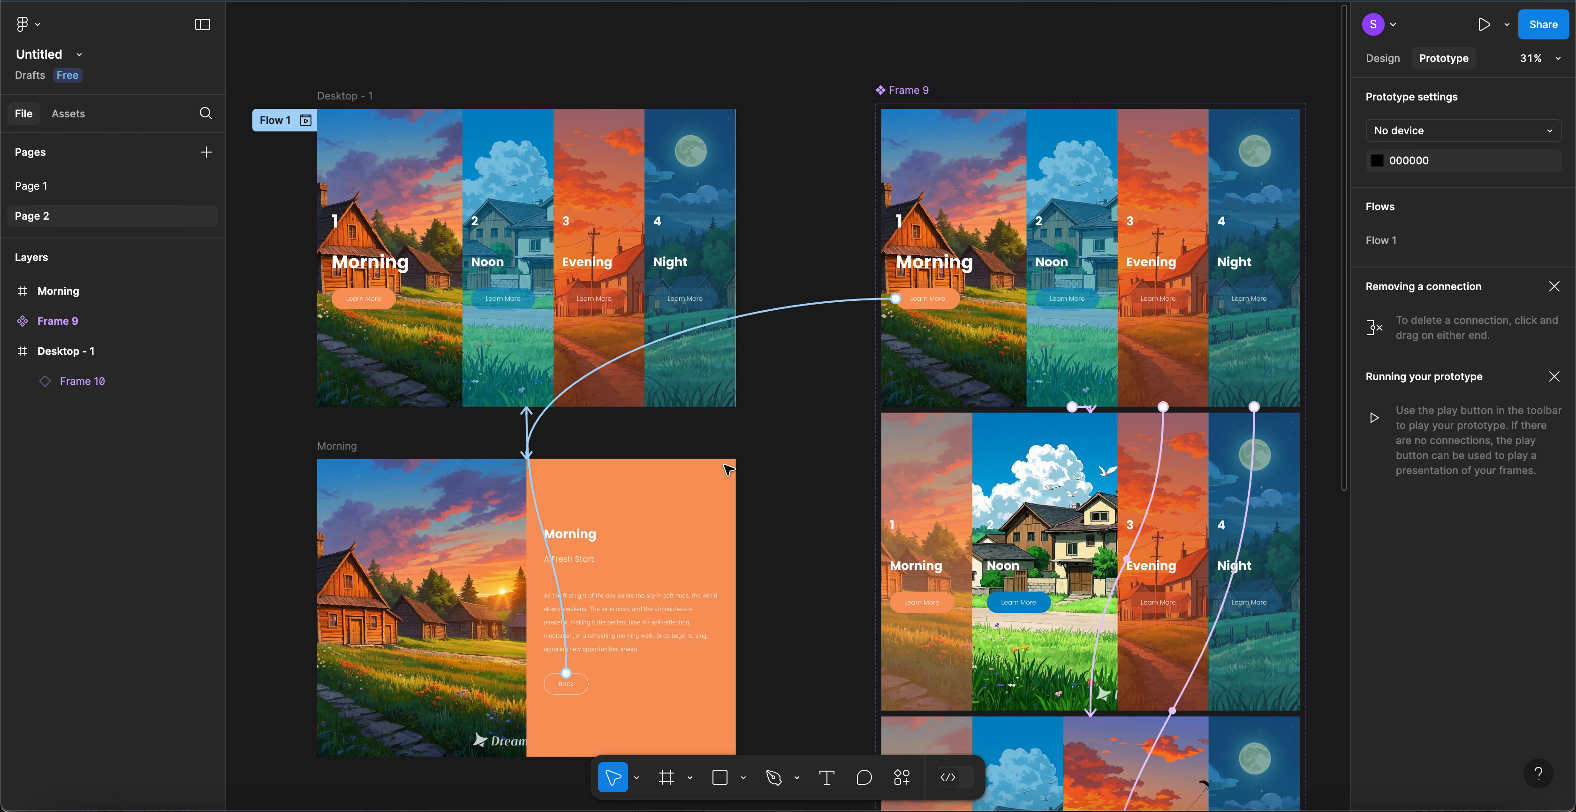
scroll(728, 469, "down", 5)
scroll(728, 472, "down", 1)
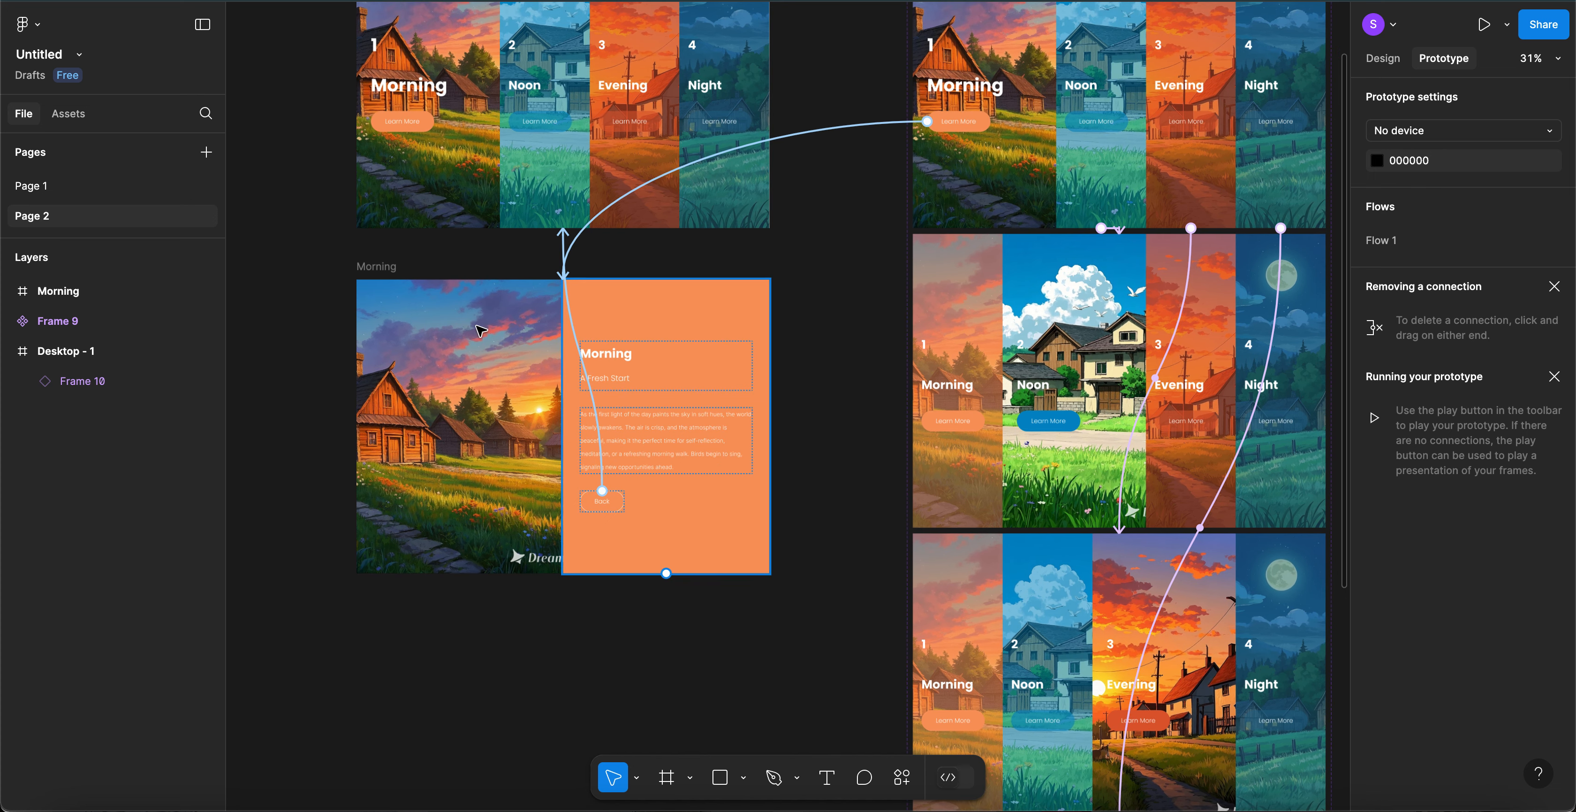
left_click(389, 270)
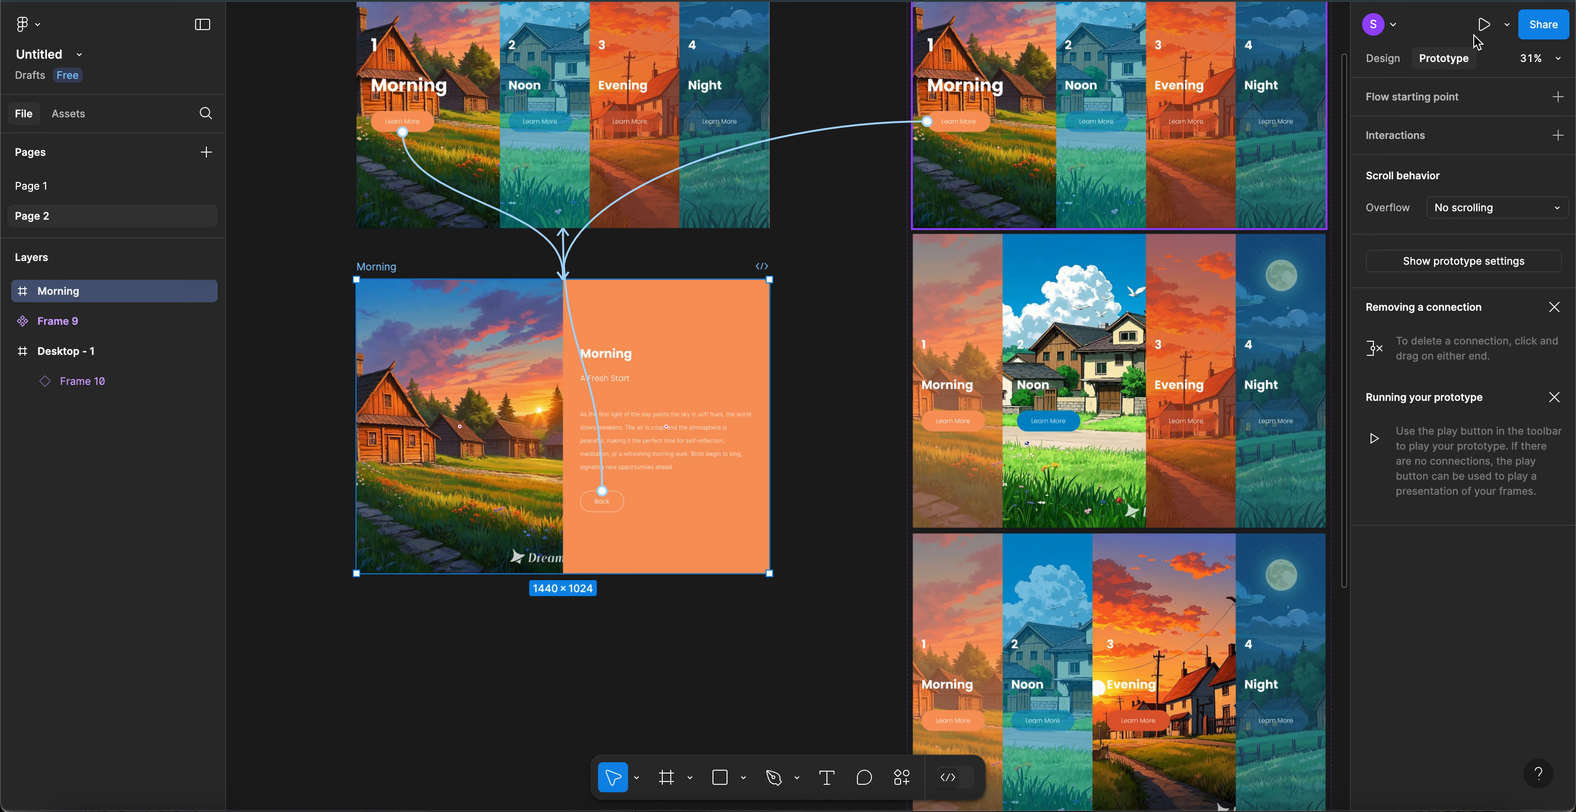
left_click(1383, 61)
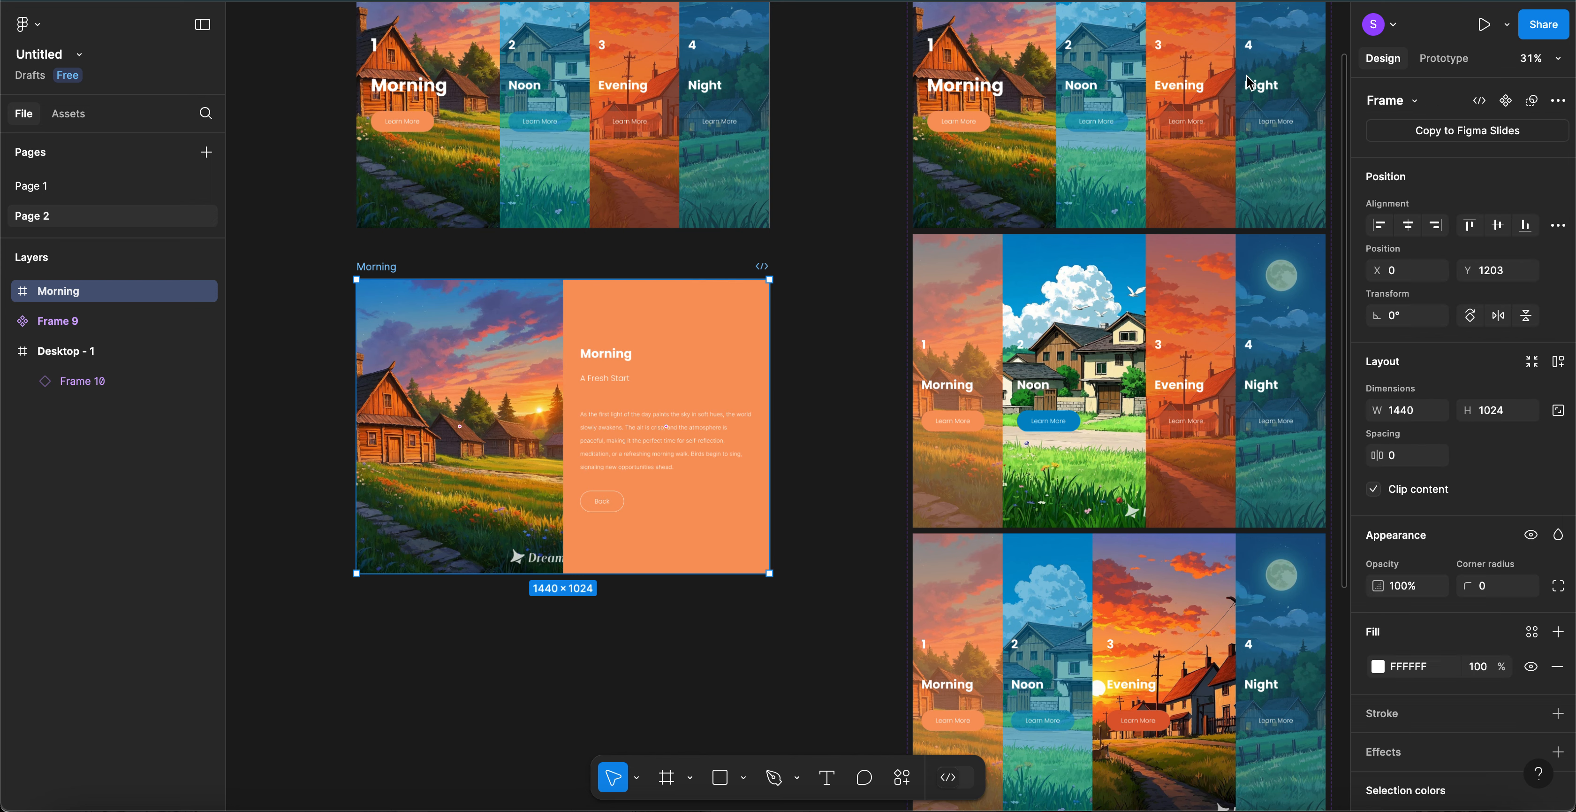
key("ctrl+d")
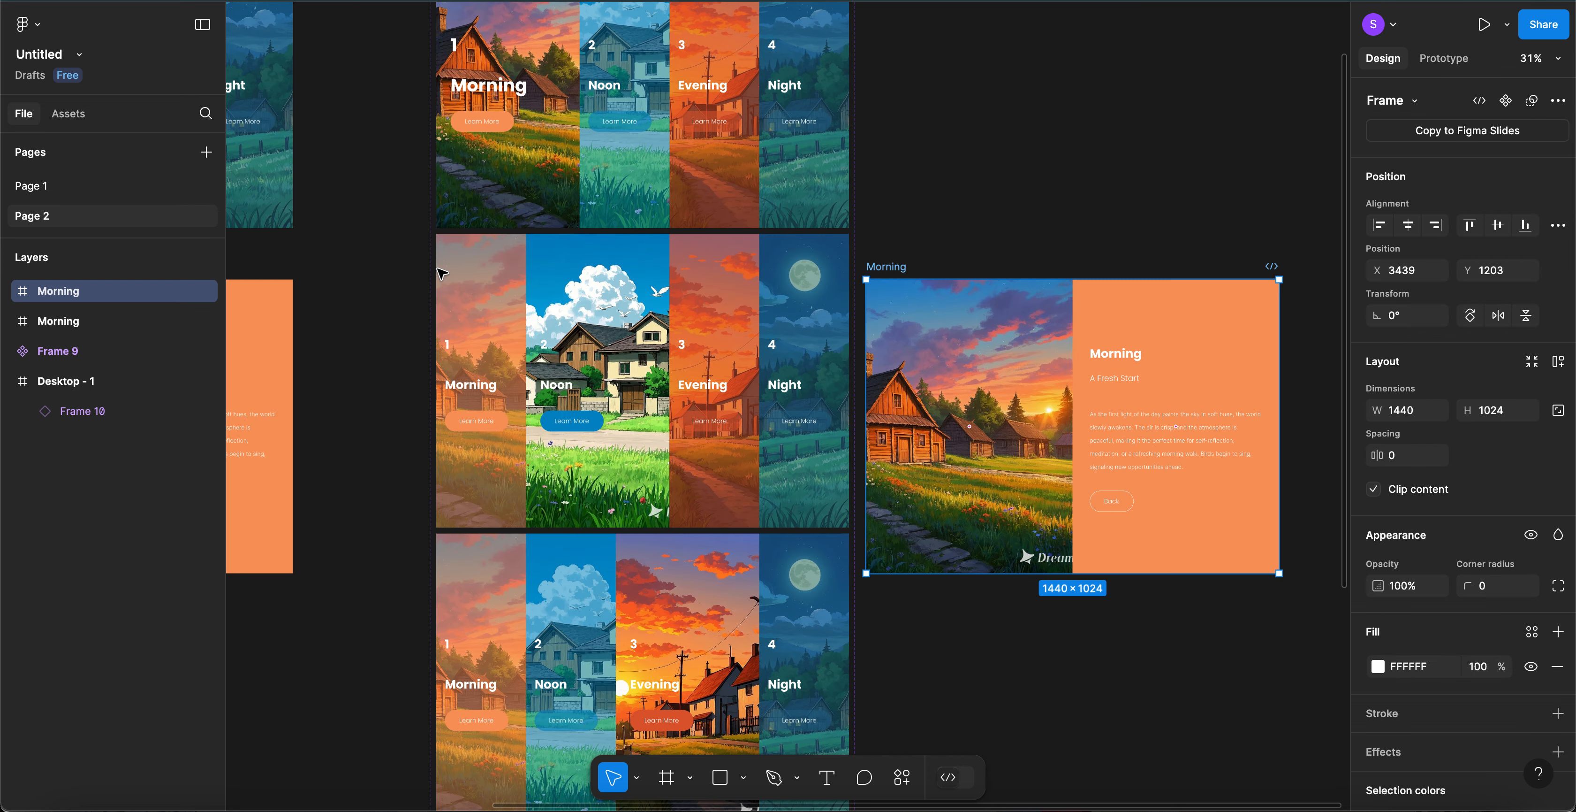
scroll(997, 254, "down", 3)
scroll(1003, 254, "left", 2)
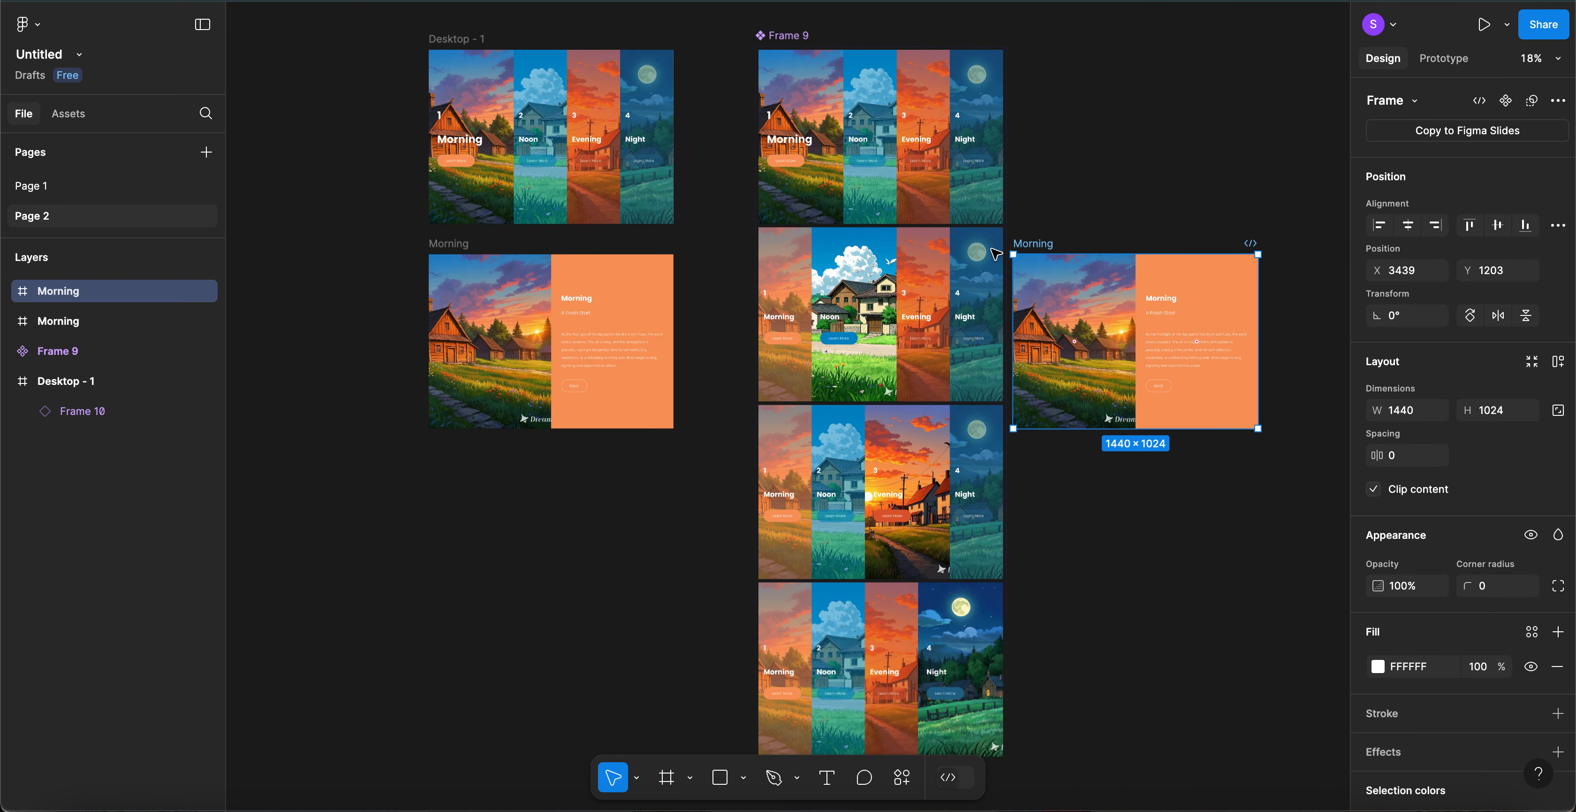
left_click_drag(1052, 243, 471, 453)
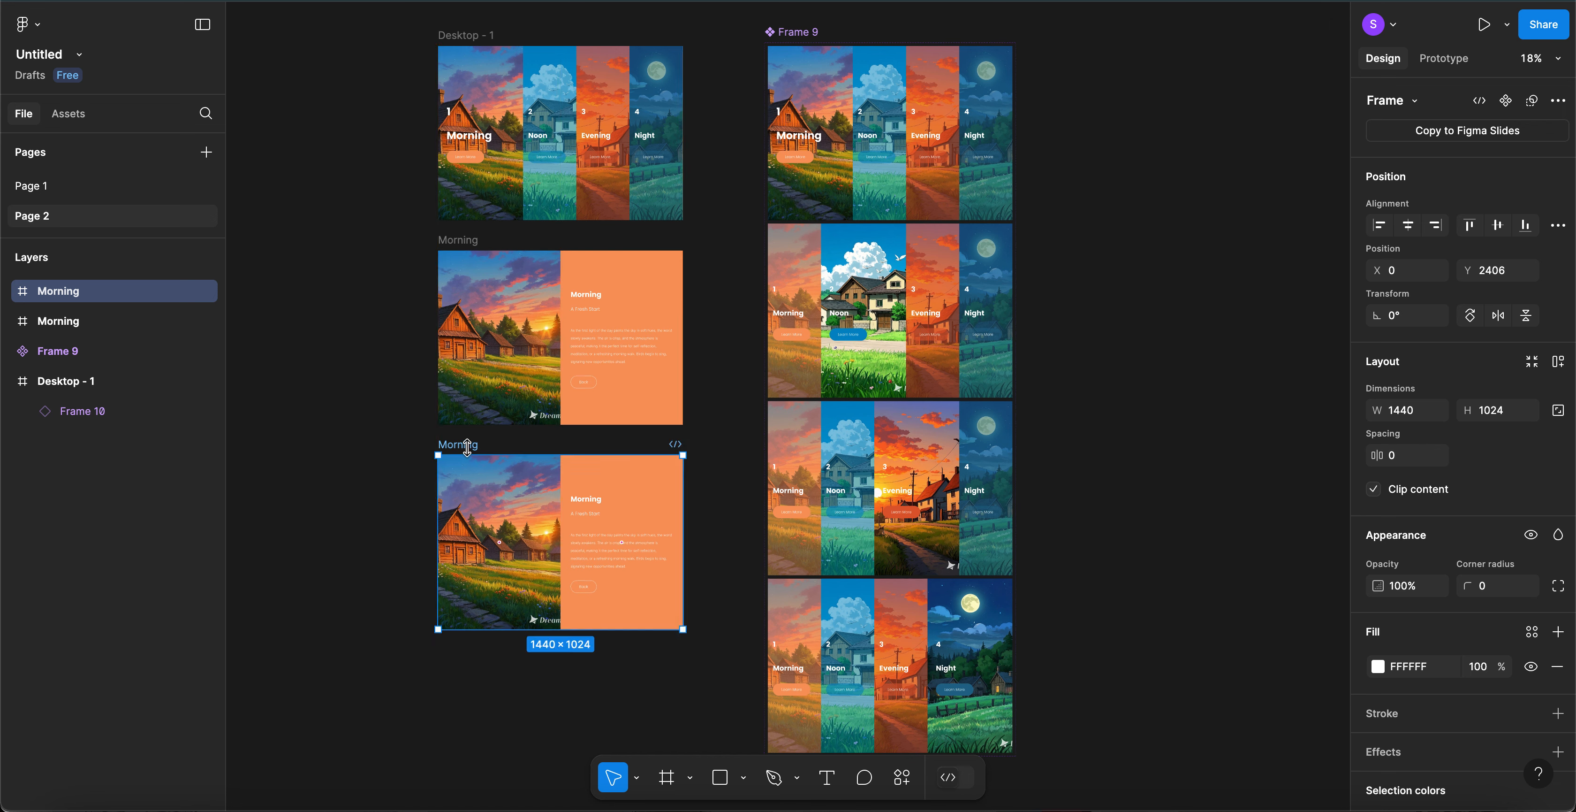
- Rename the copied frame to Noon
double_click(471, 445)
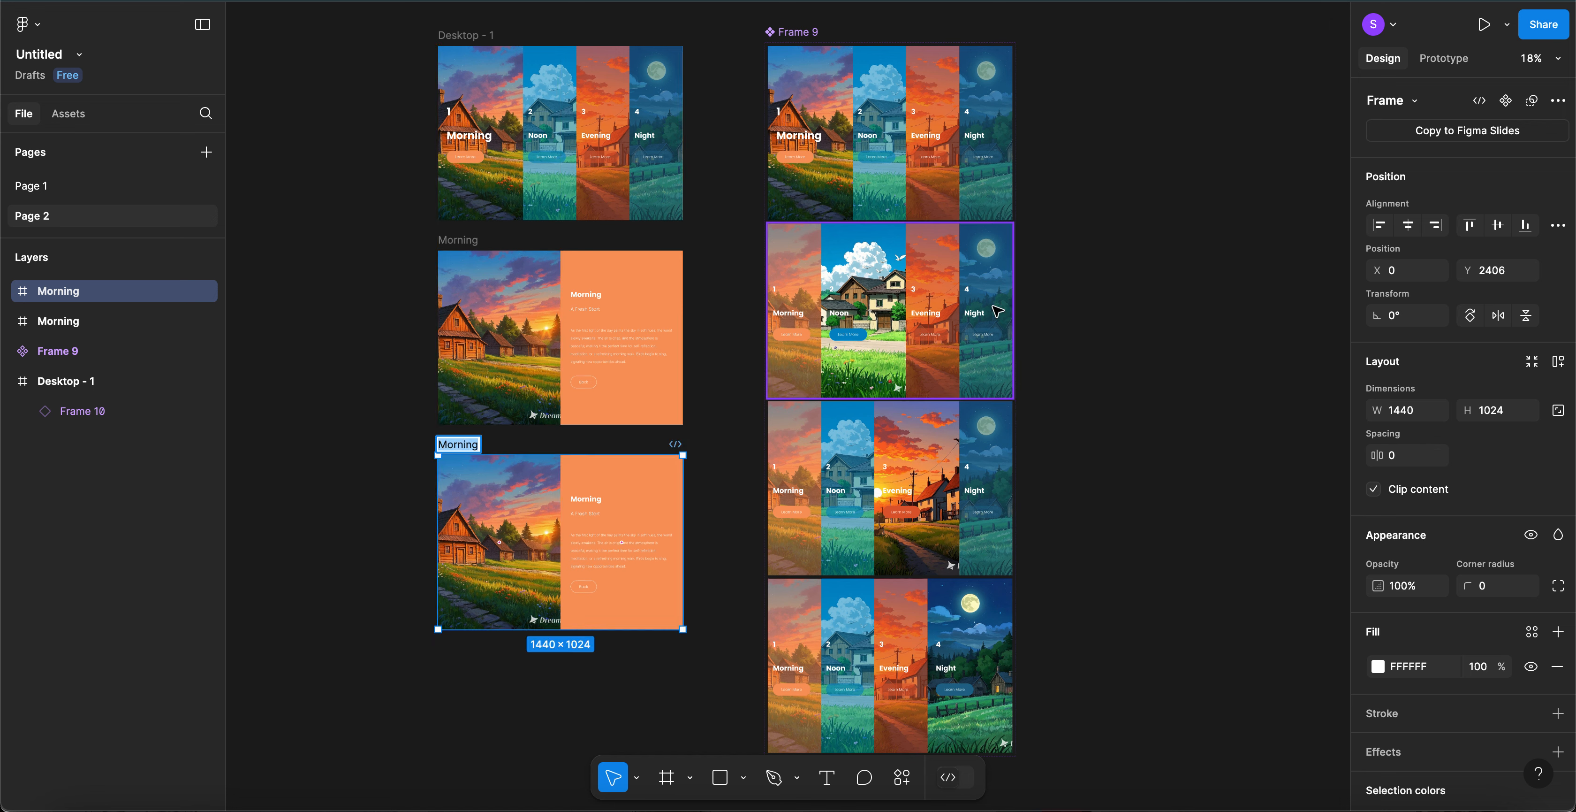
type("Noon")
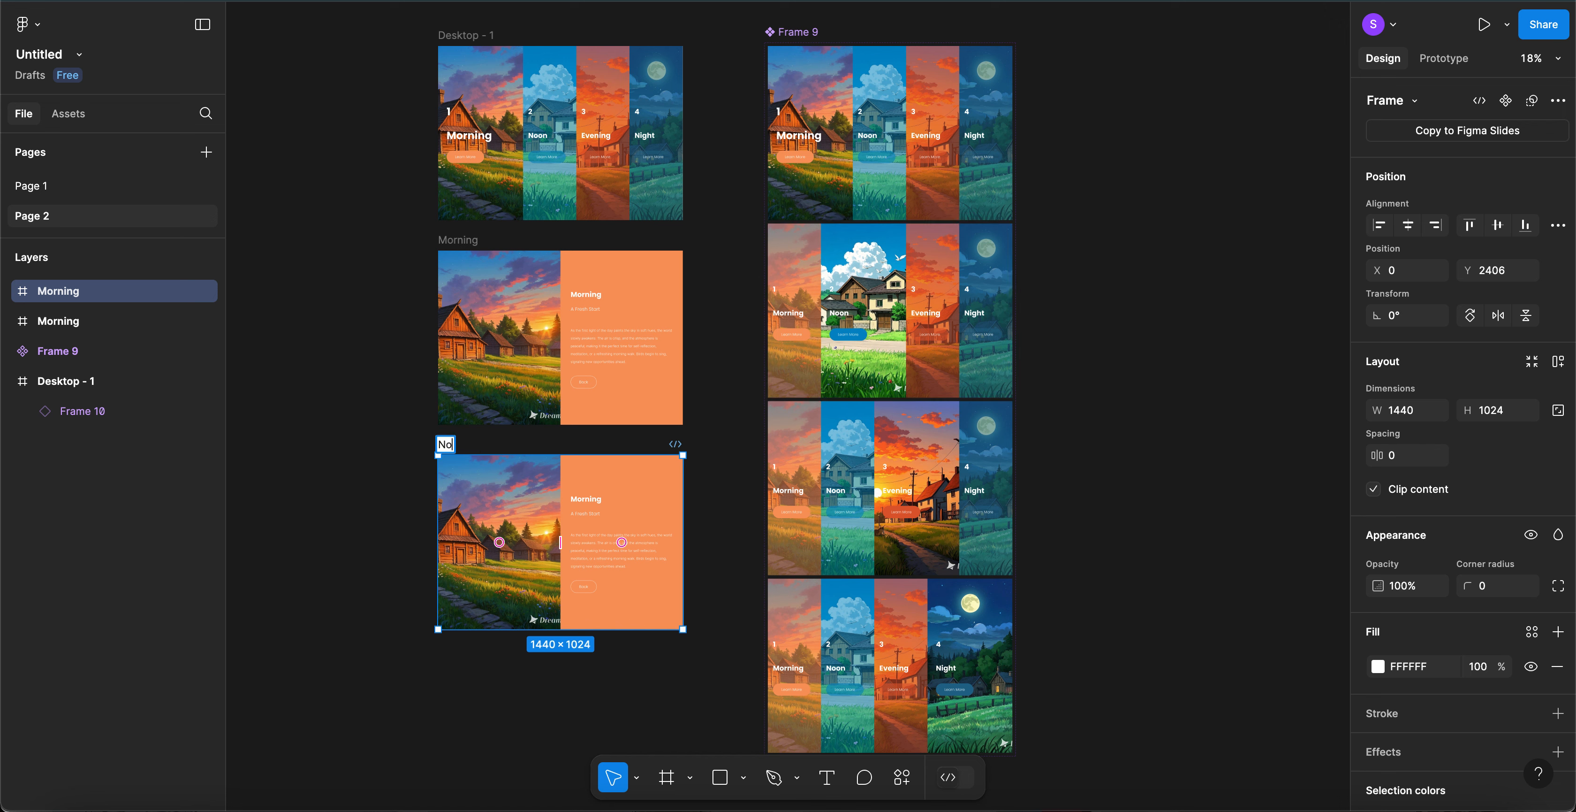
left_click(605, 505)
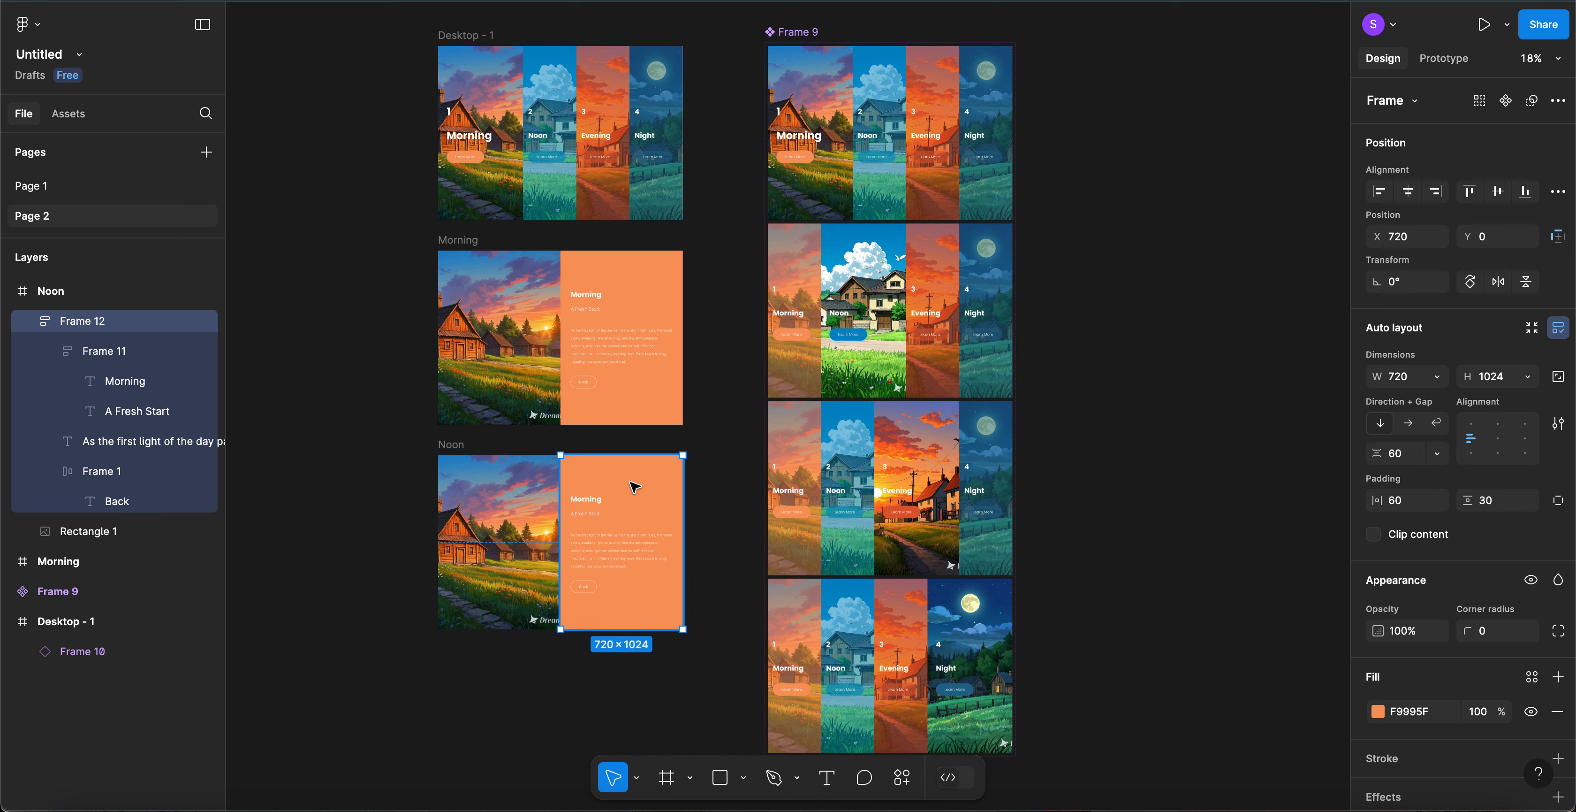
left_click(510, 516)
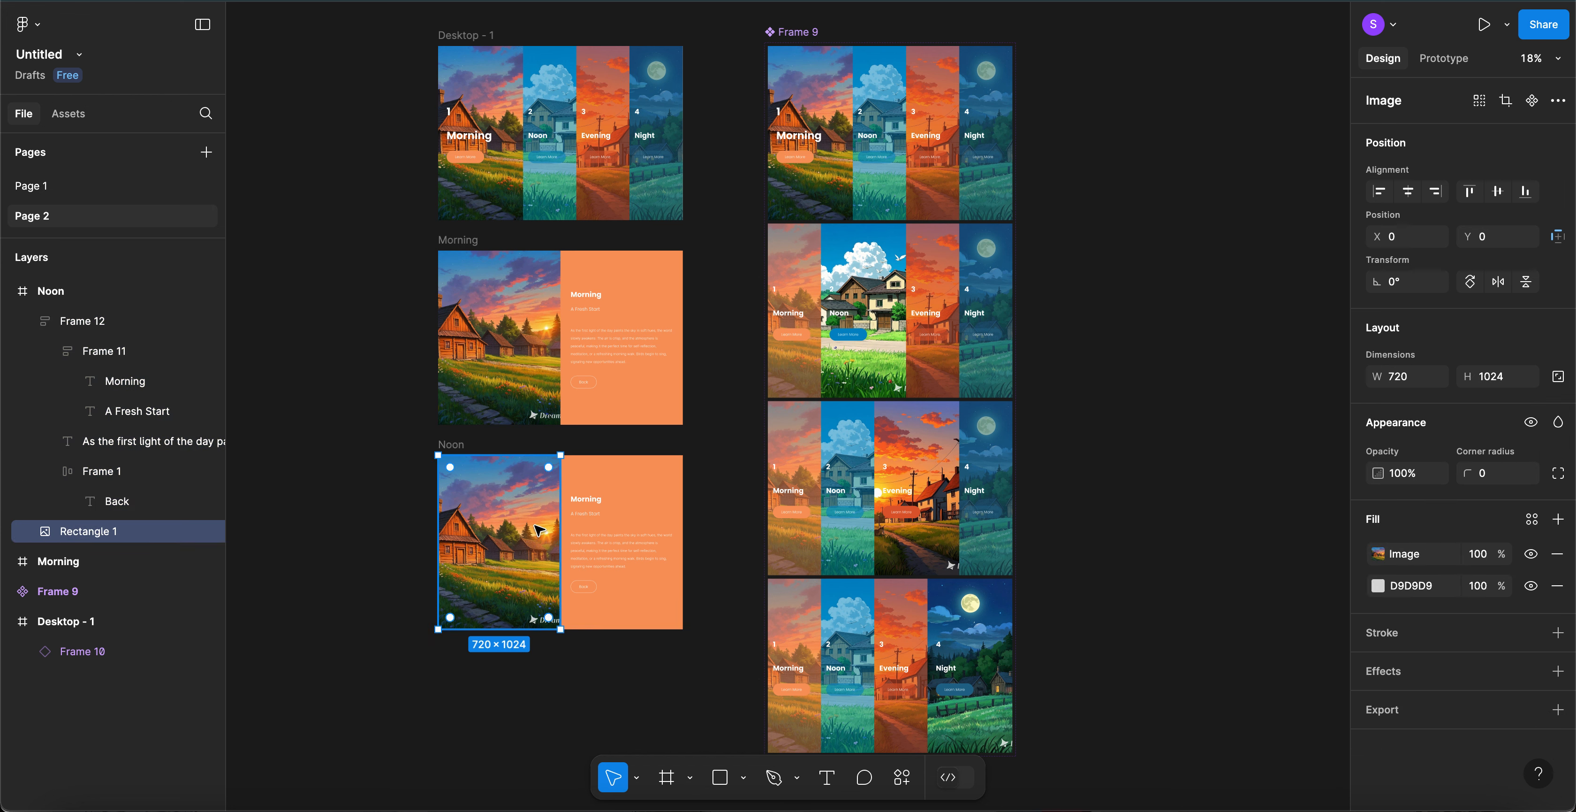
left_click(592, 592)
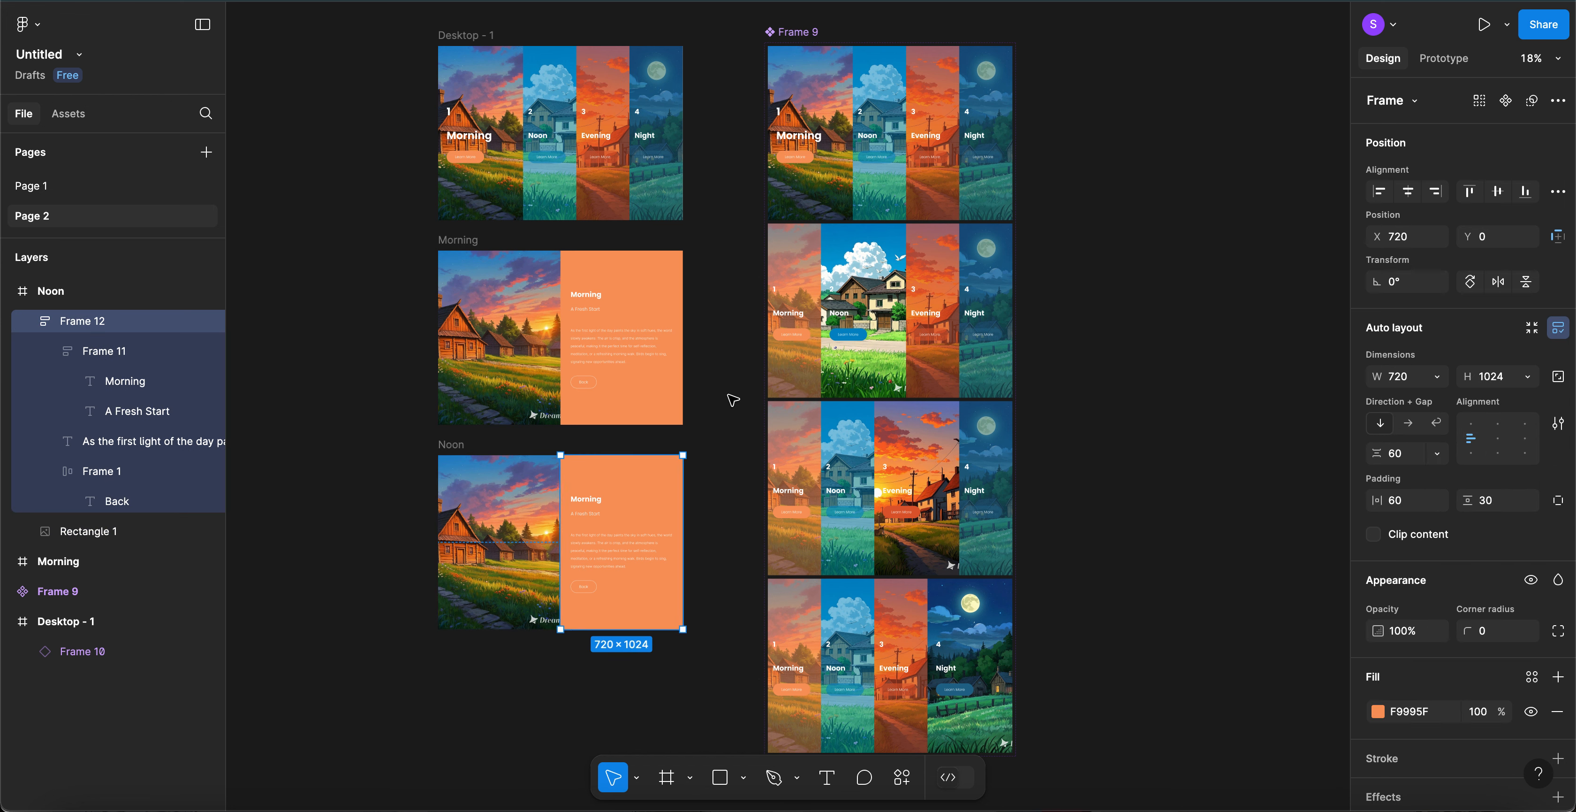
- Change the page's heading to Noon and its tagline to New Tagline
scroll(644, 491, "up", 1)
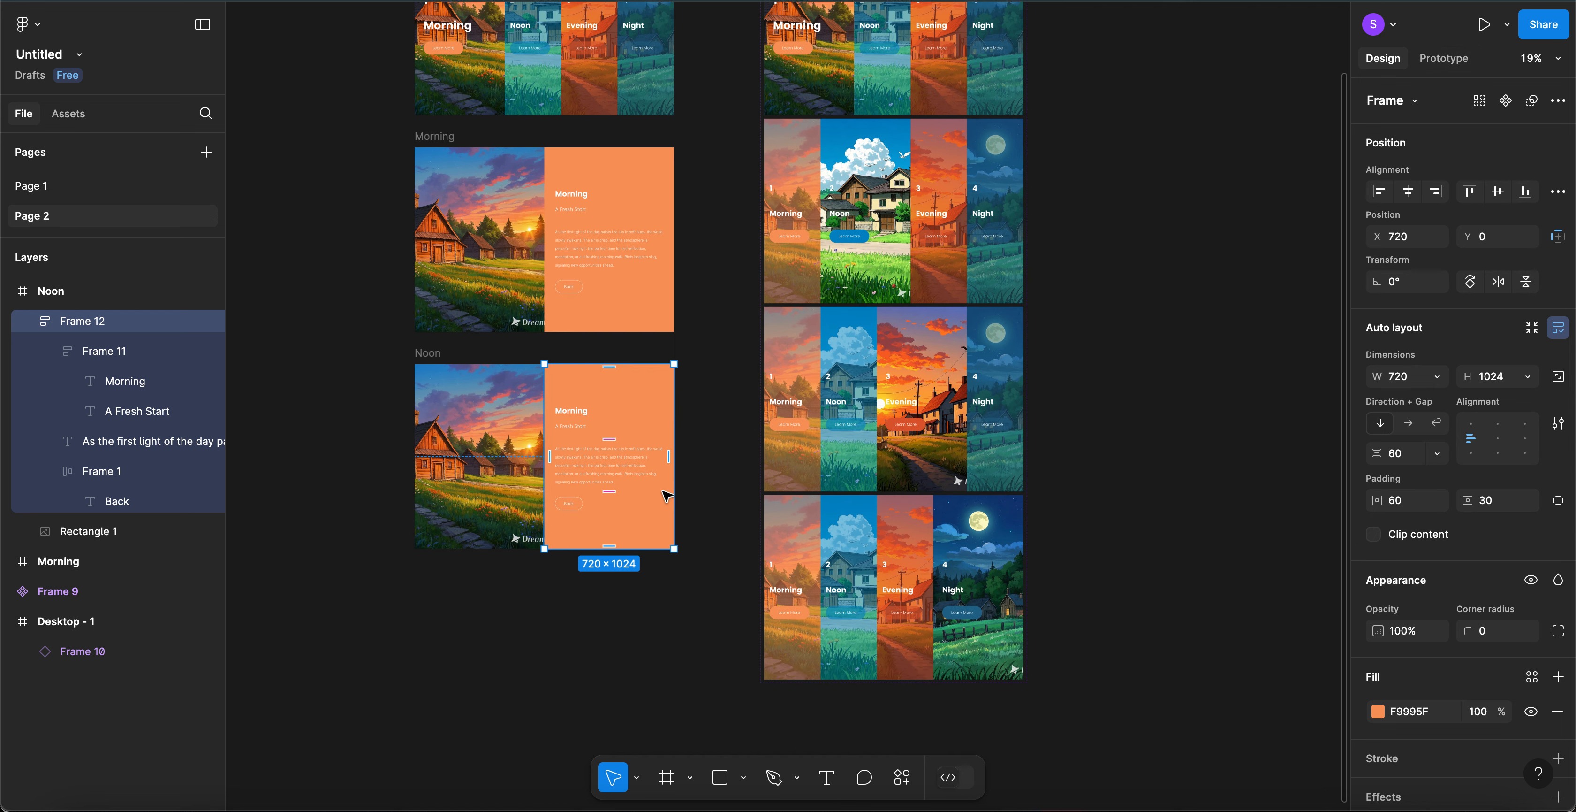
scroll(662, 465, "down", 2)
double_click(577, 423)
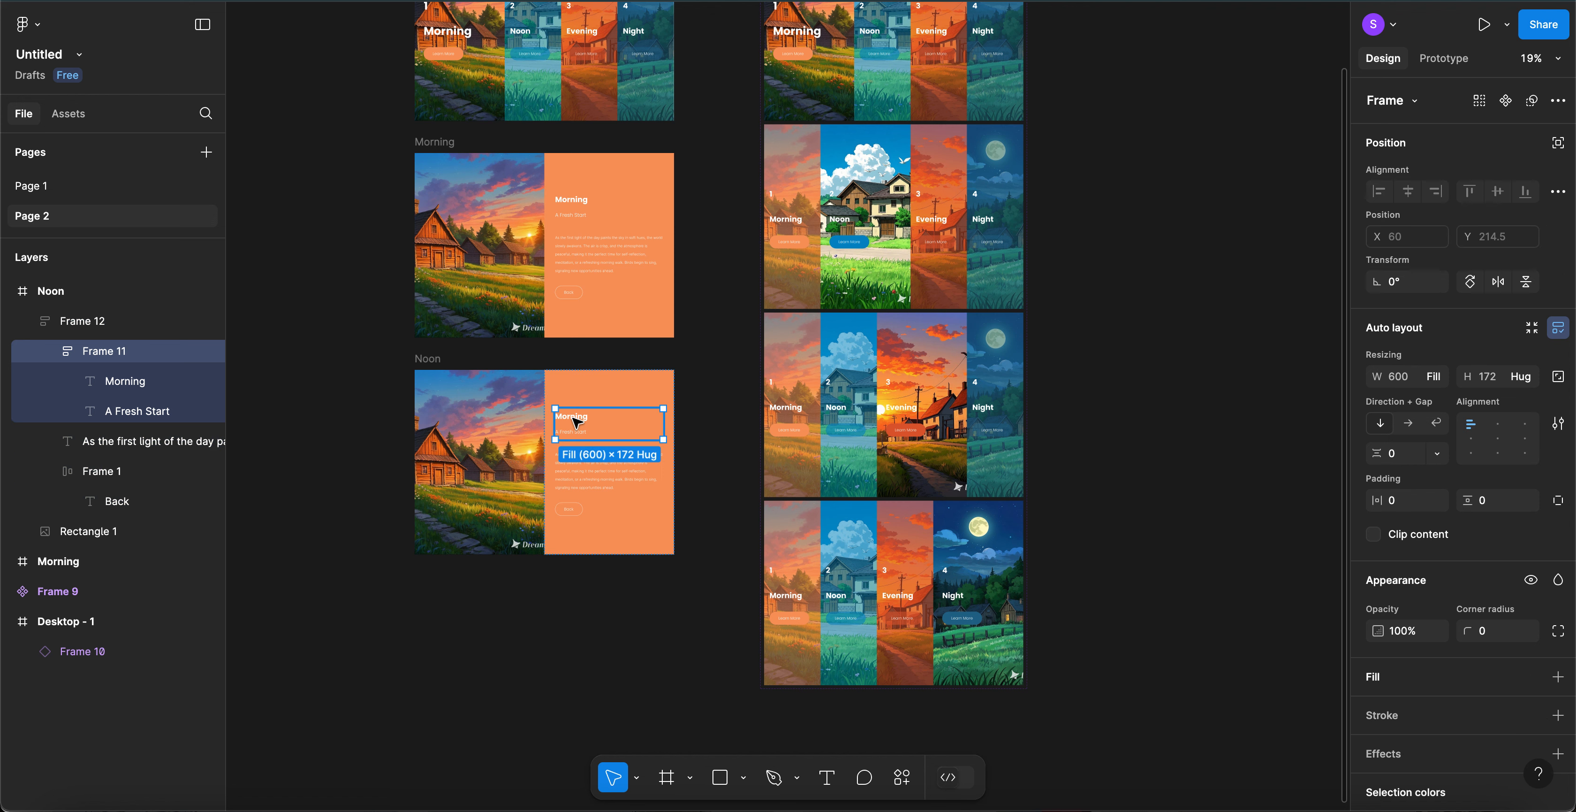
double_click(577, 422)
double_click(574, 419)
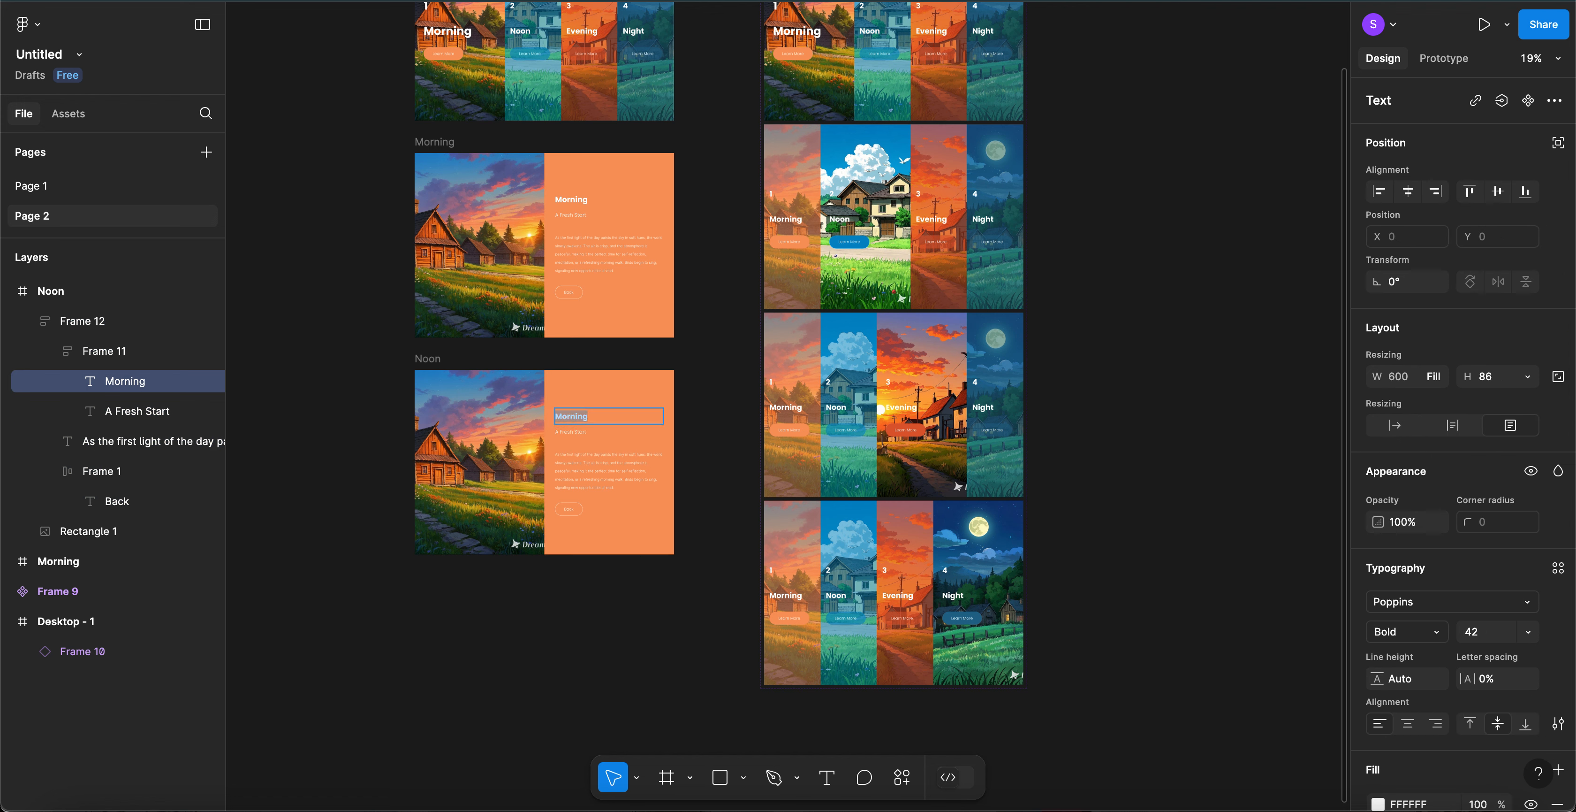
type("Noon")
left_click(584, 433)
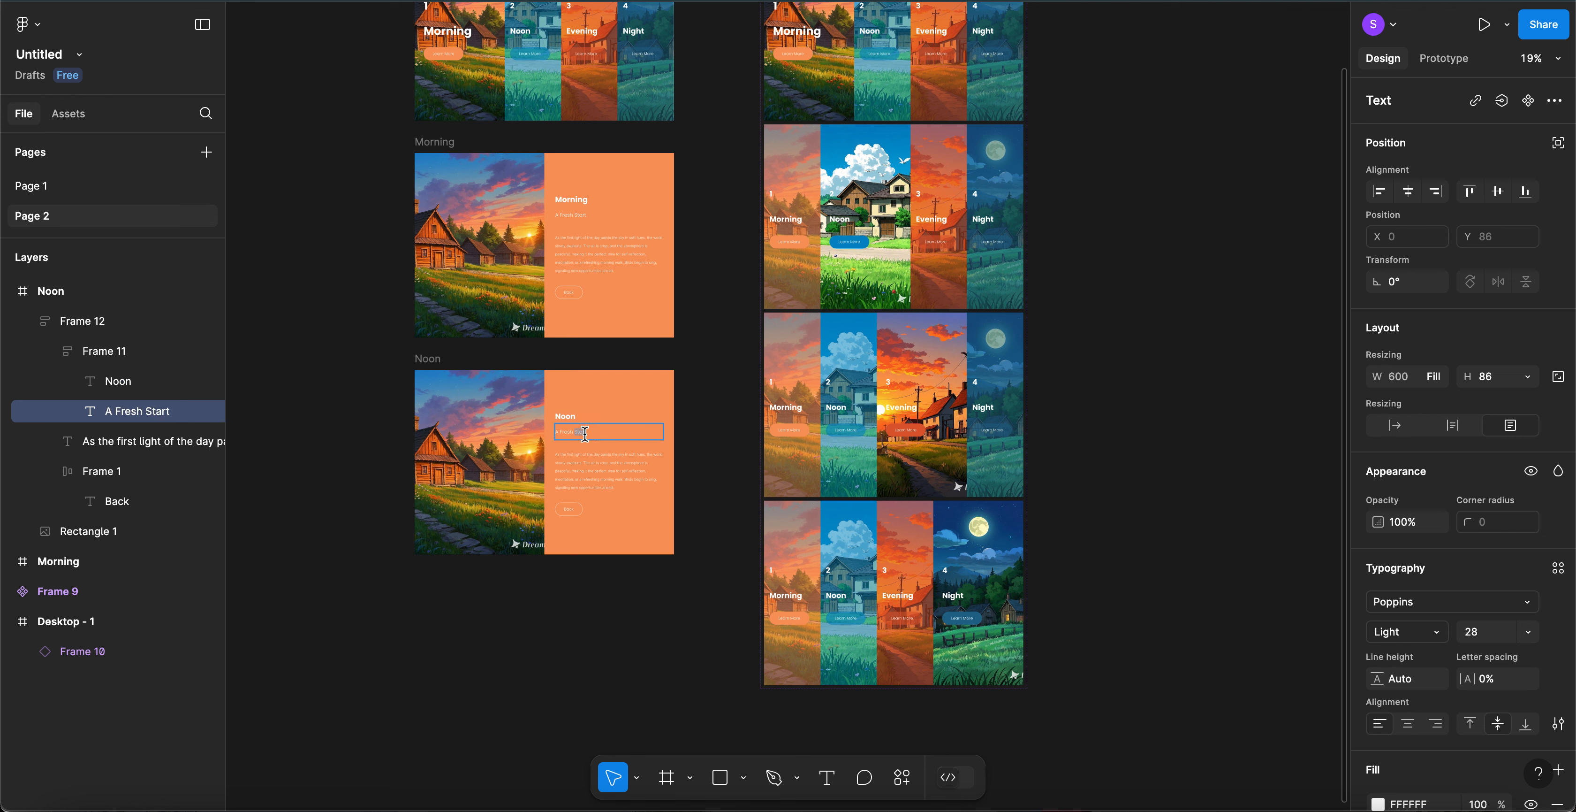
type("New Tagline")
key("Escape")
- Make the Noon text panel blue 206A8D and remove the Back button's fill
left_click(672, 392)
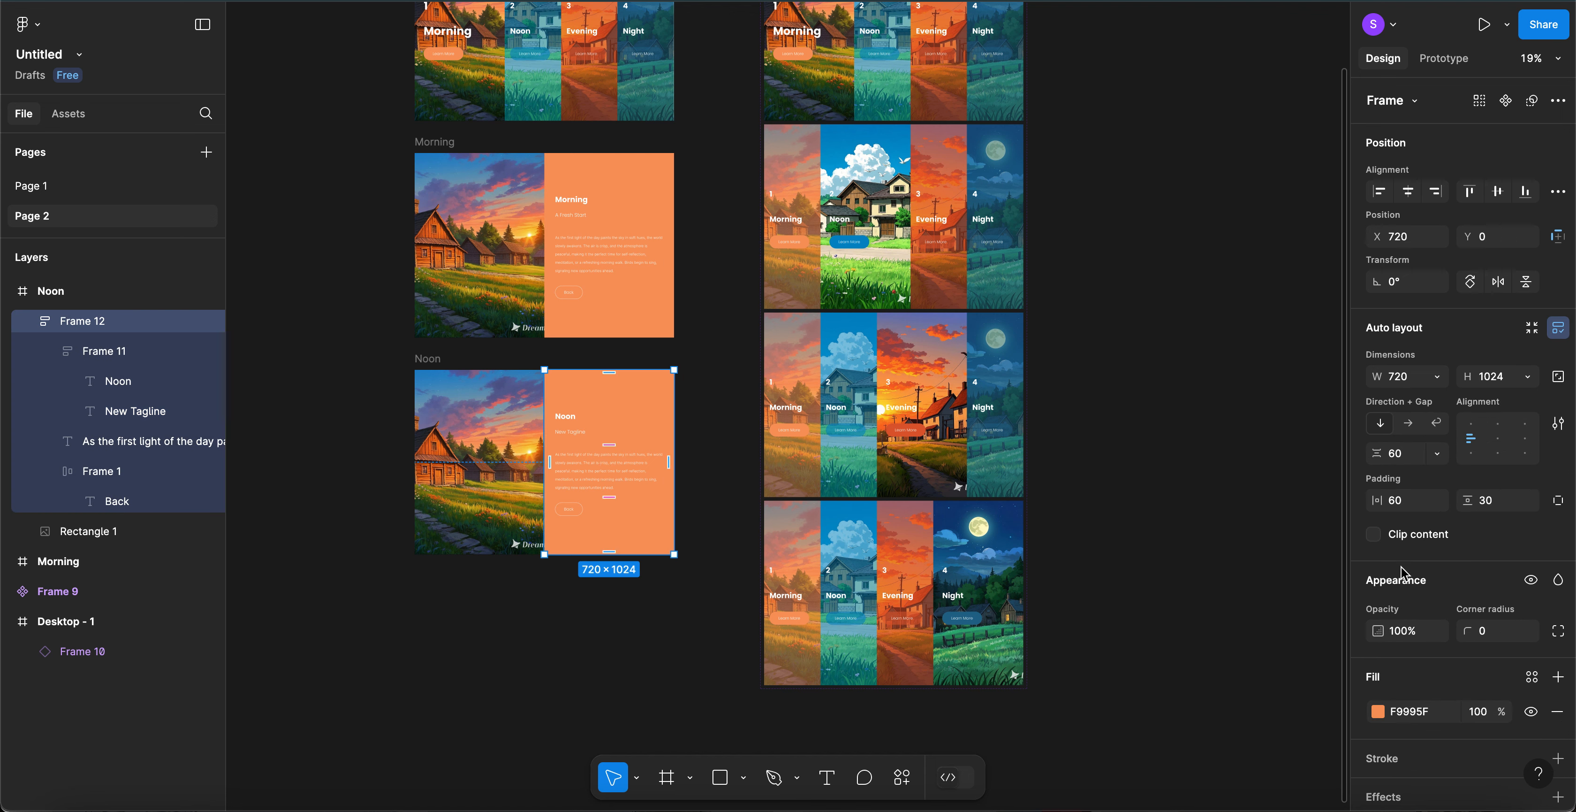
left_click(1378, 712)
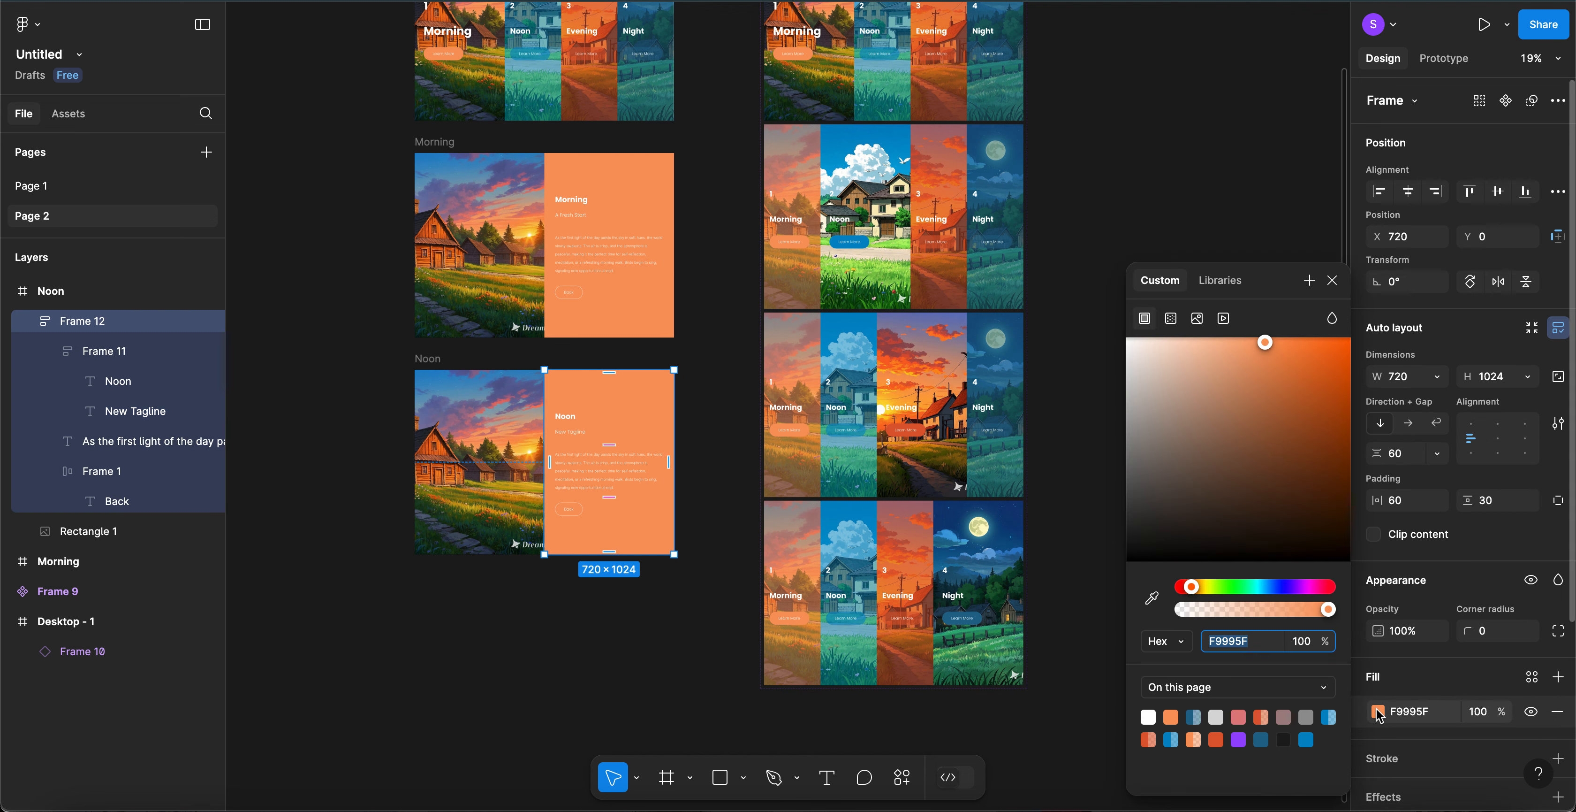
left_click(1262, 735)
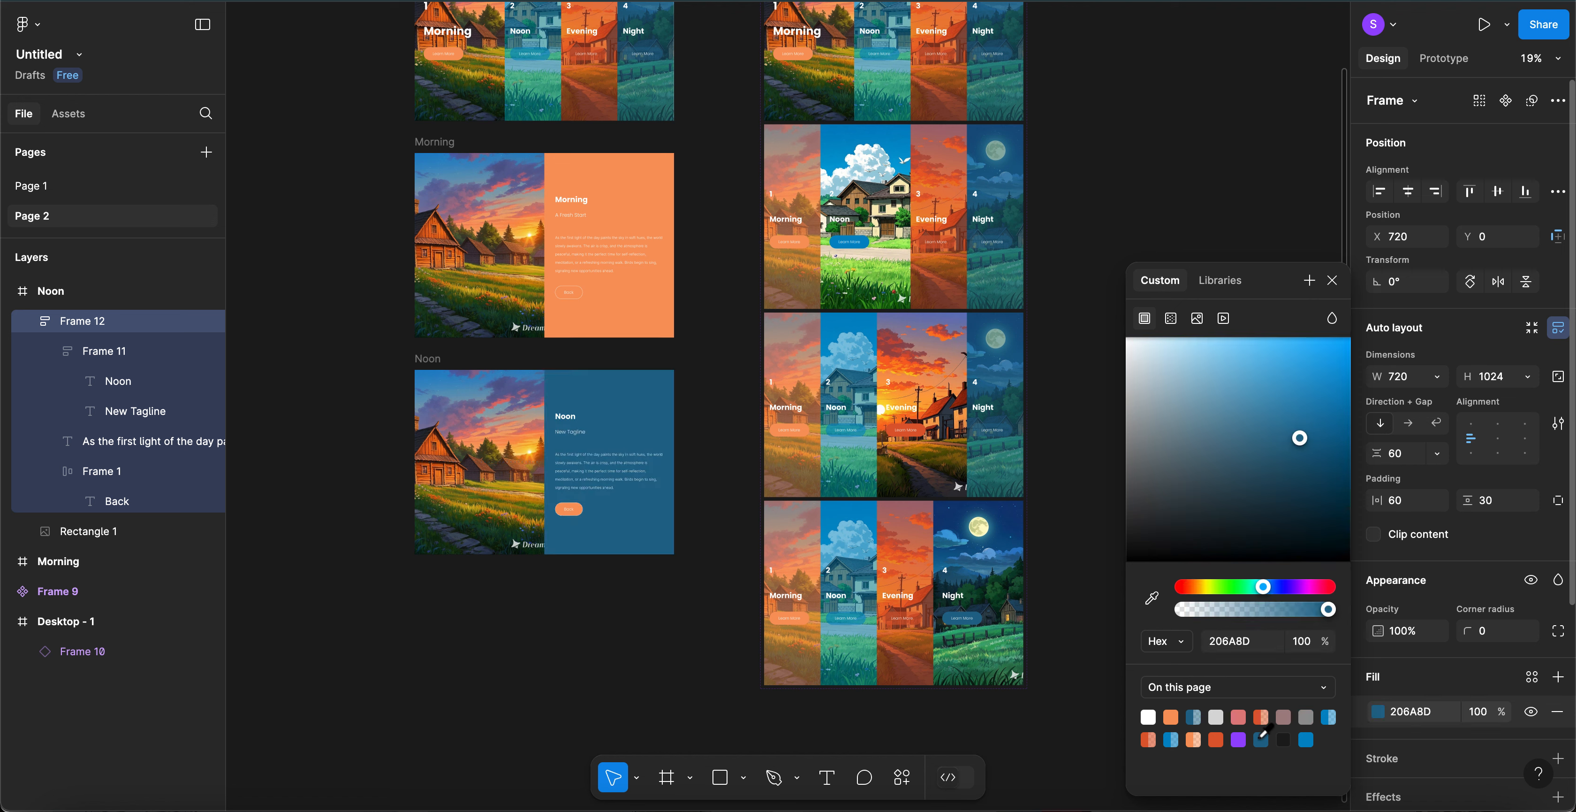
left_click(585, 515)
scroll(585, 509, "up", 2)
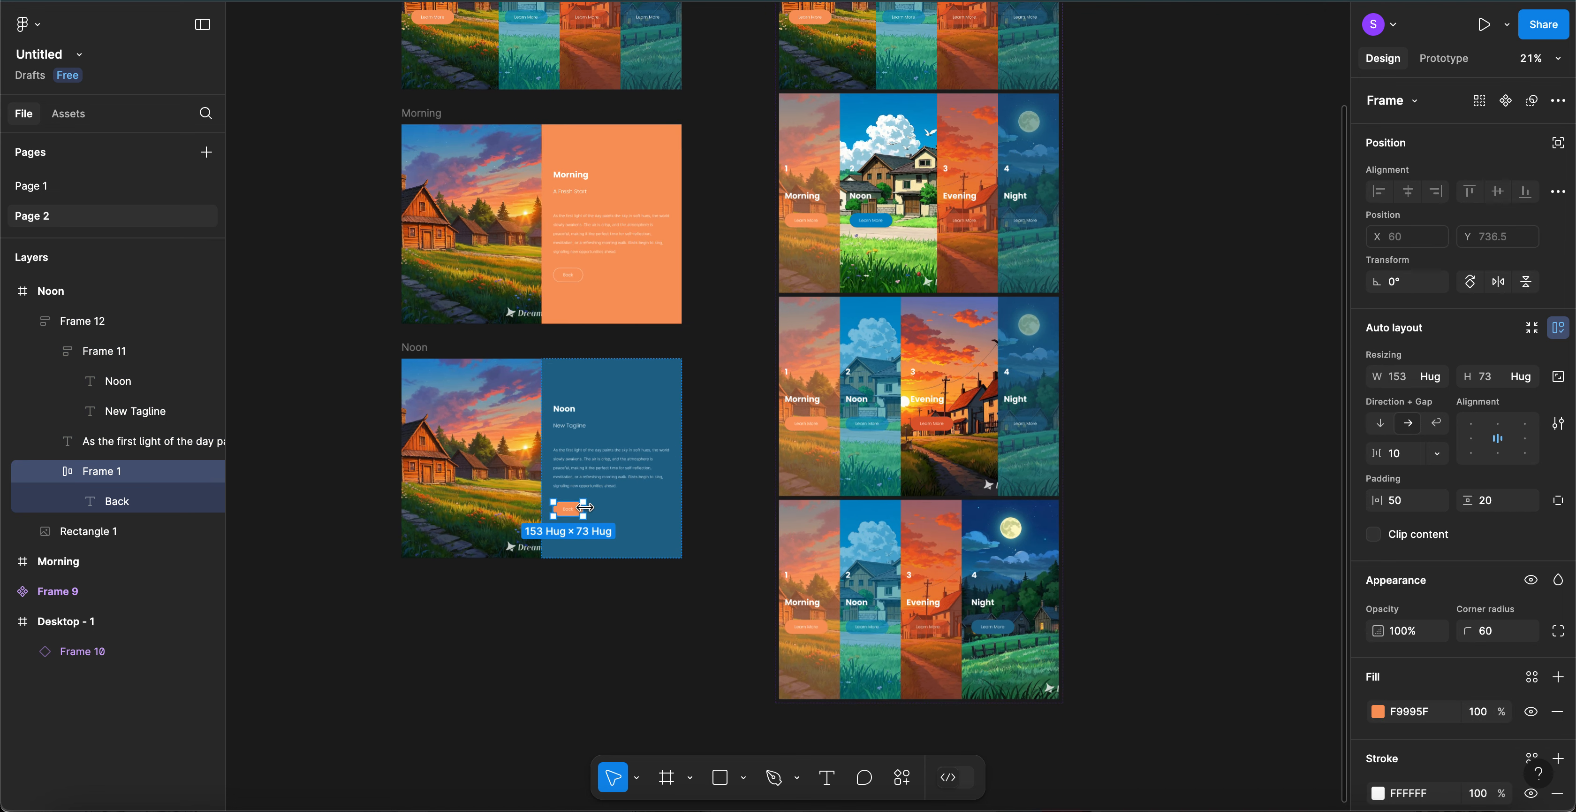
left_click(1559, 716)
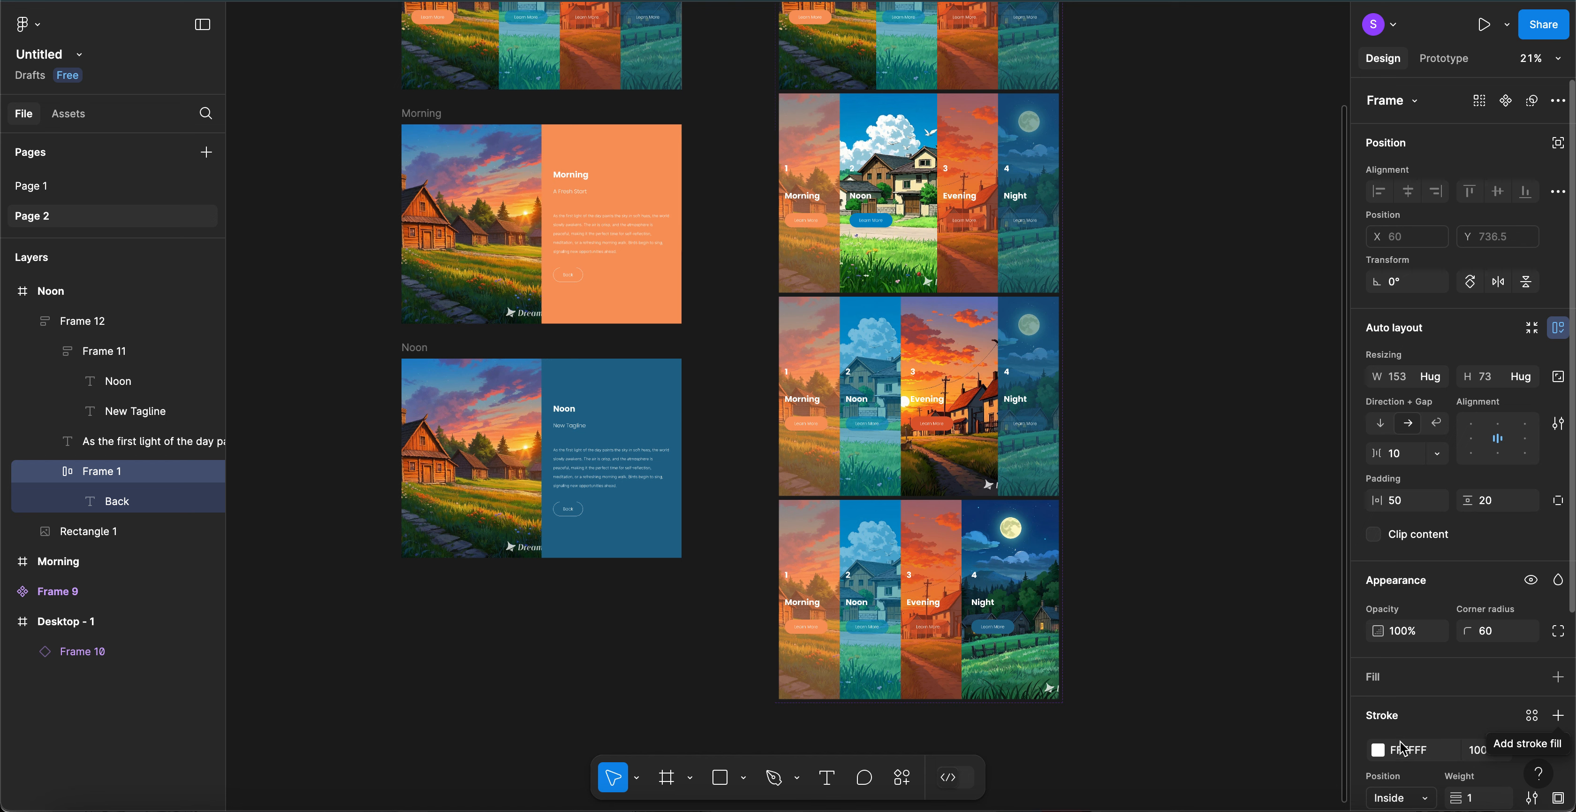
scroll(1400, 750, "down", 2)
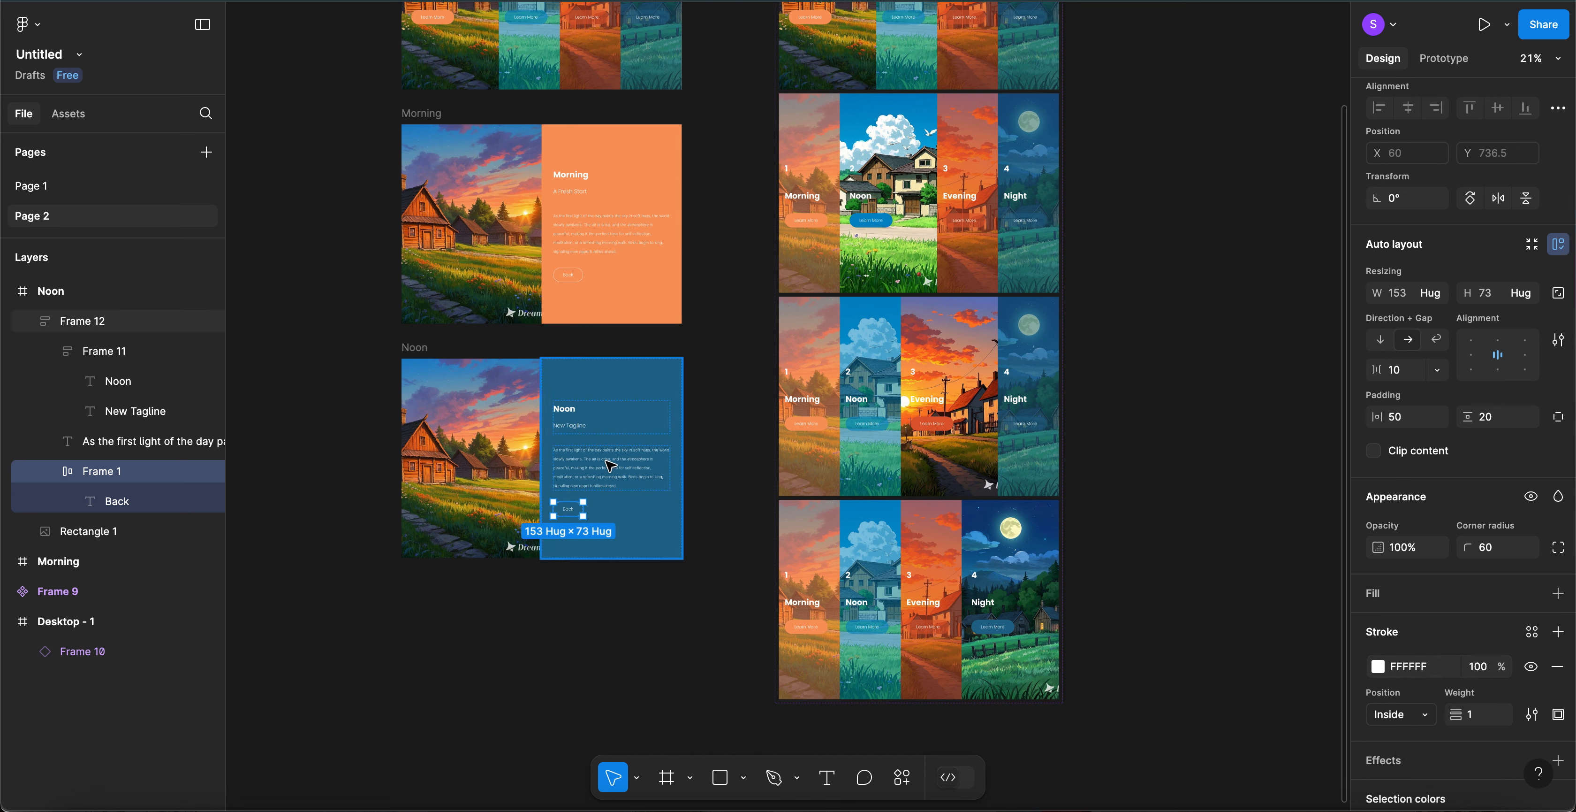
- Check the Noon landscape image's fill settings, then show the Prototype settings
left_click(511, 456)
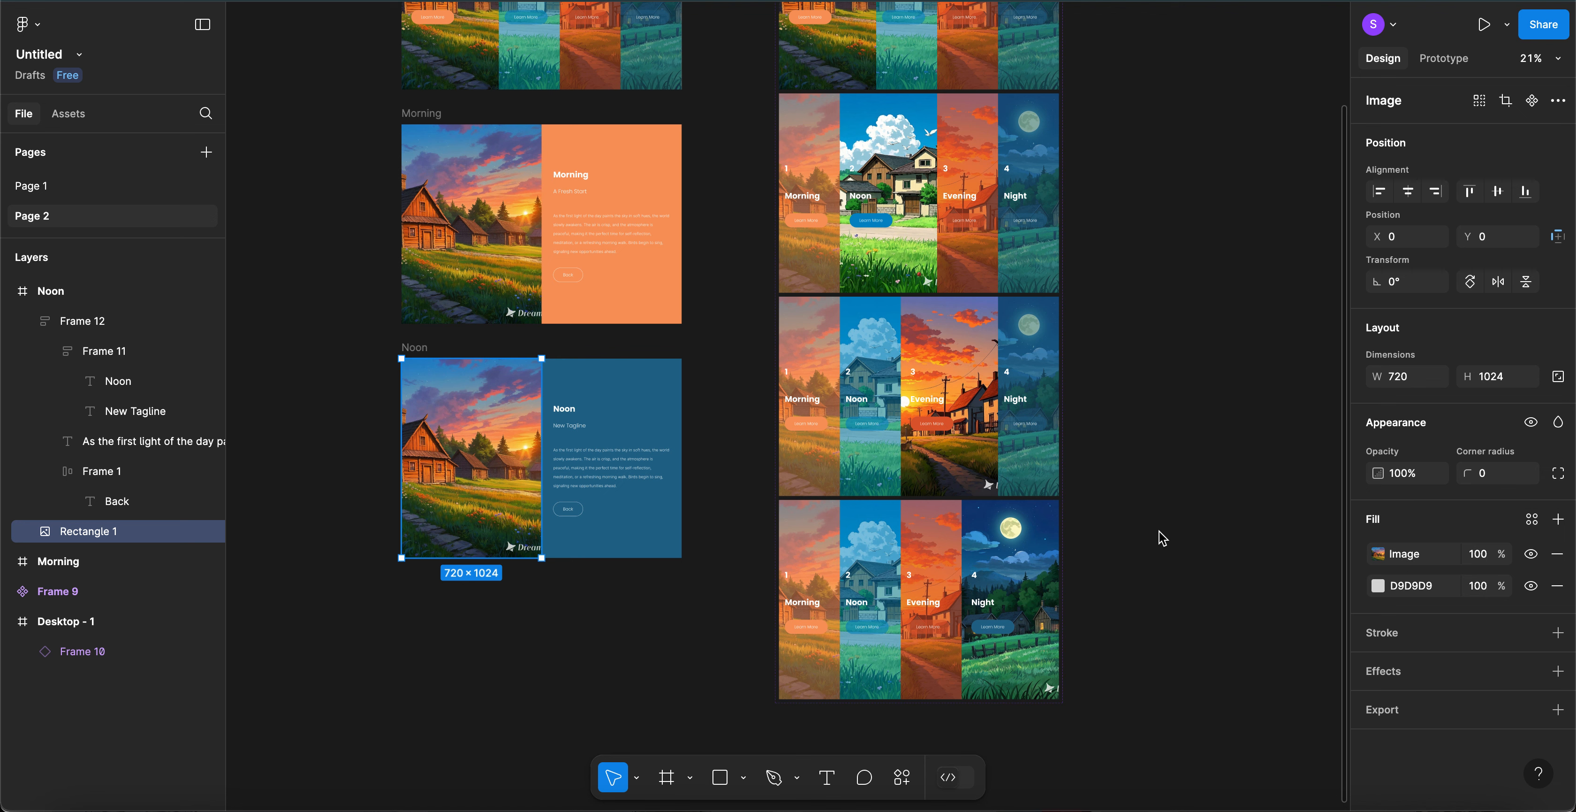
left_click(1379, 553)
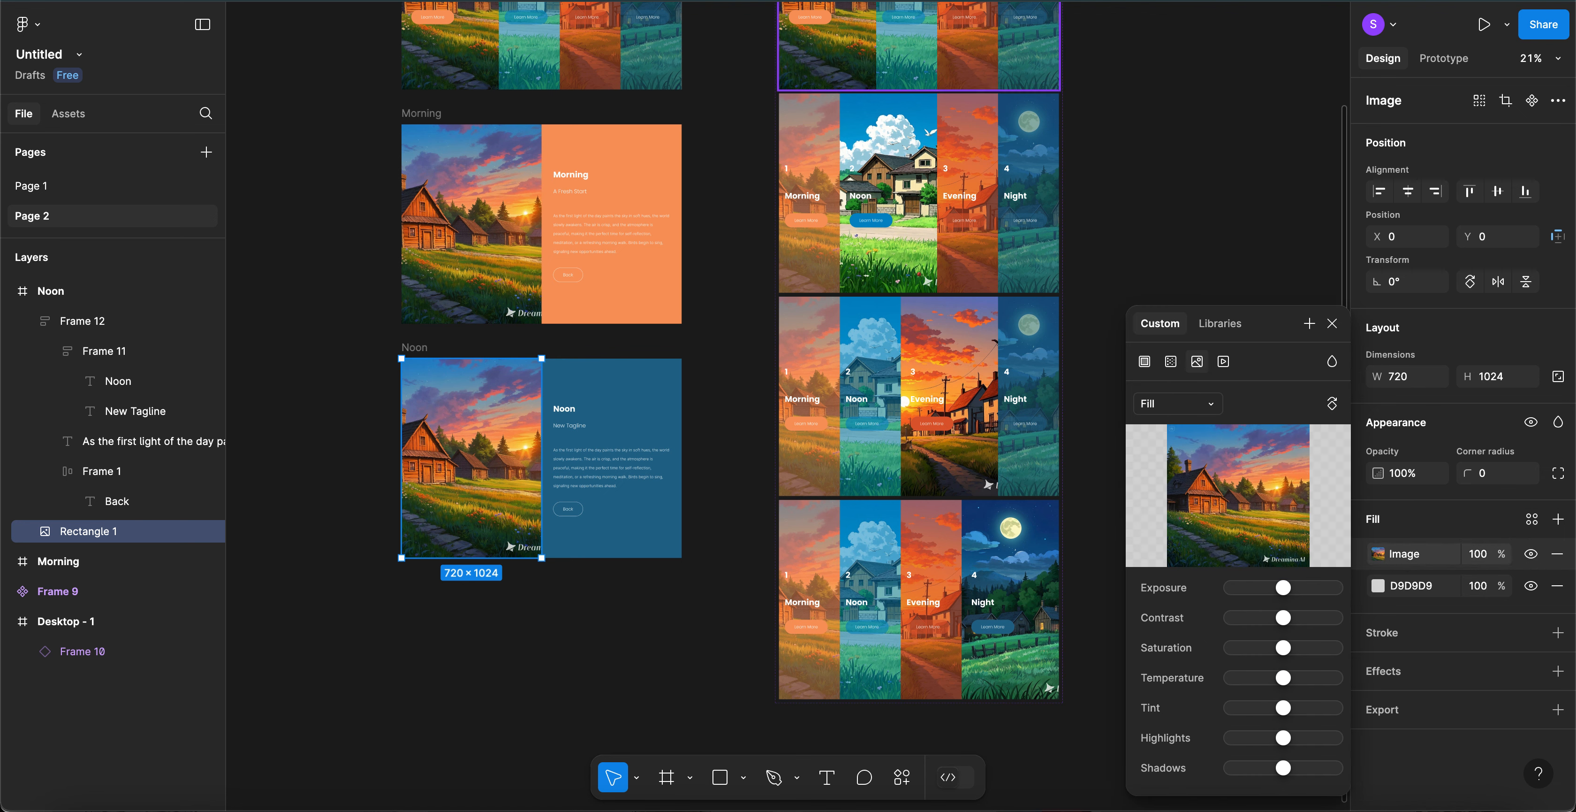
left_click(1451, 59)
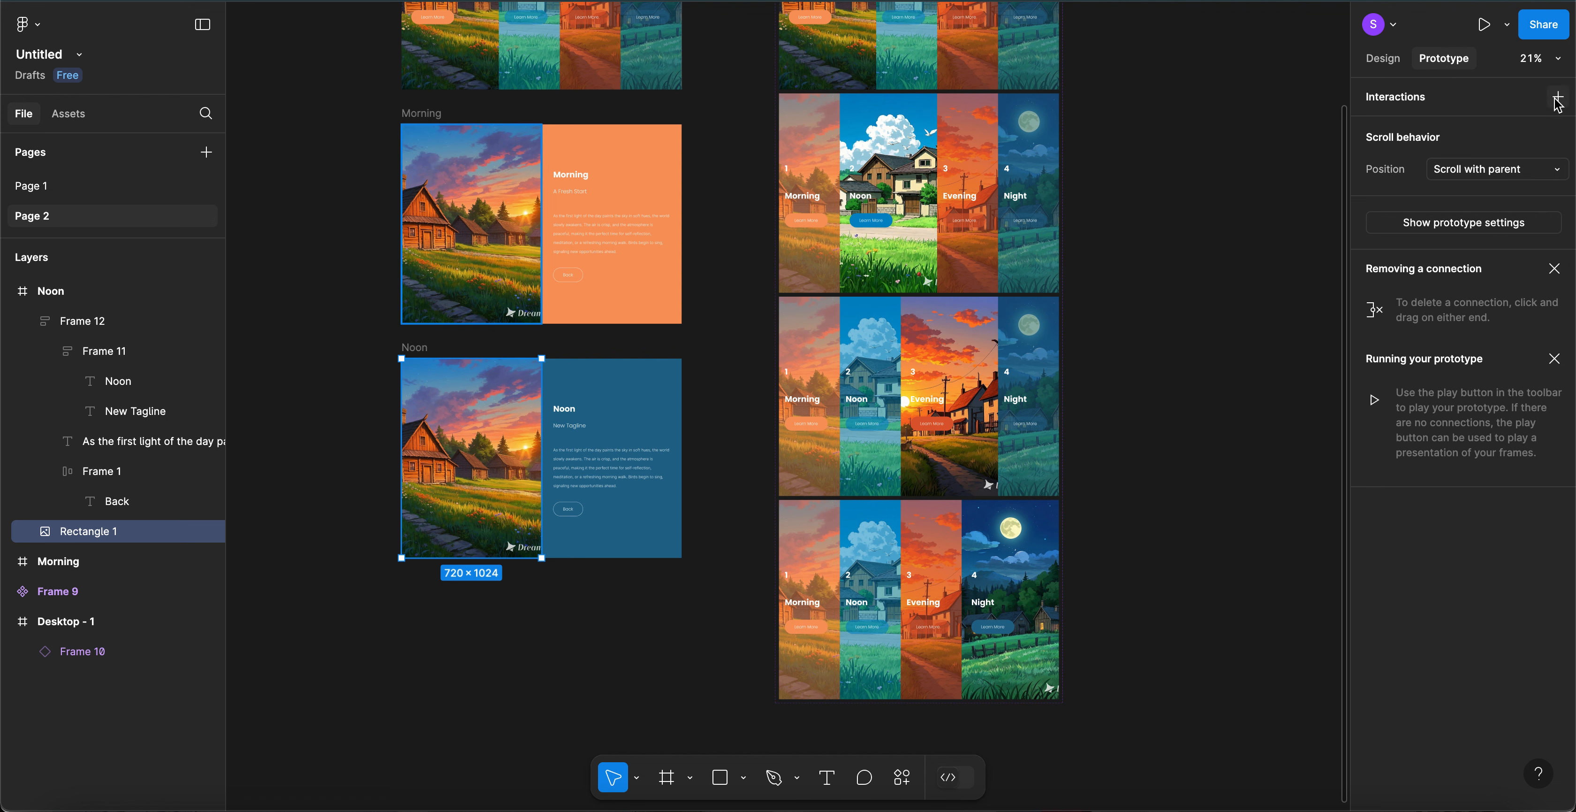
double_click(577, 514)
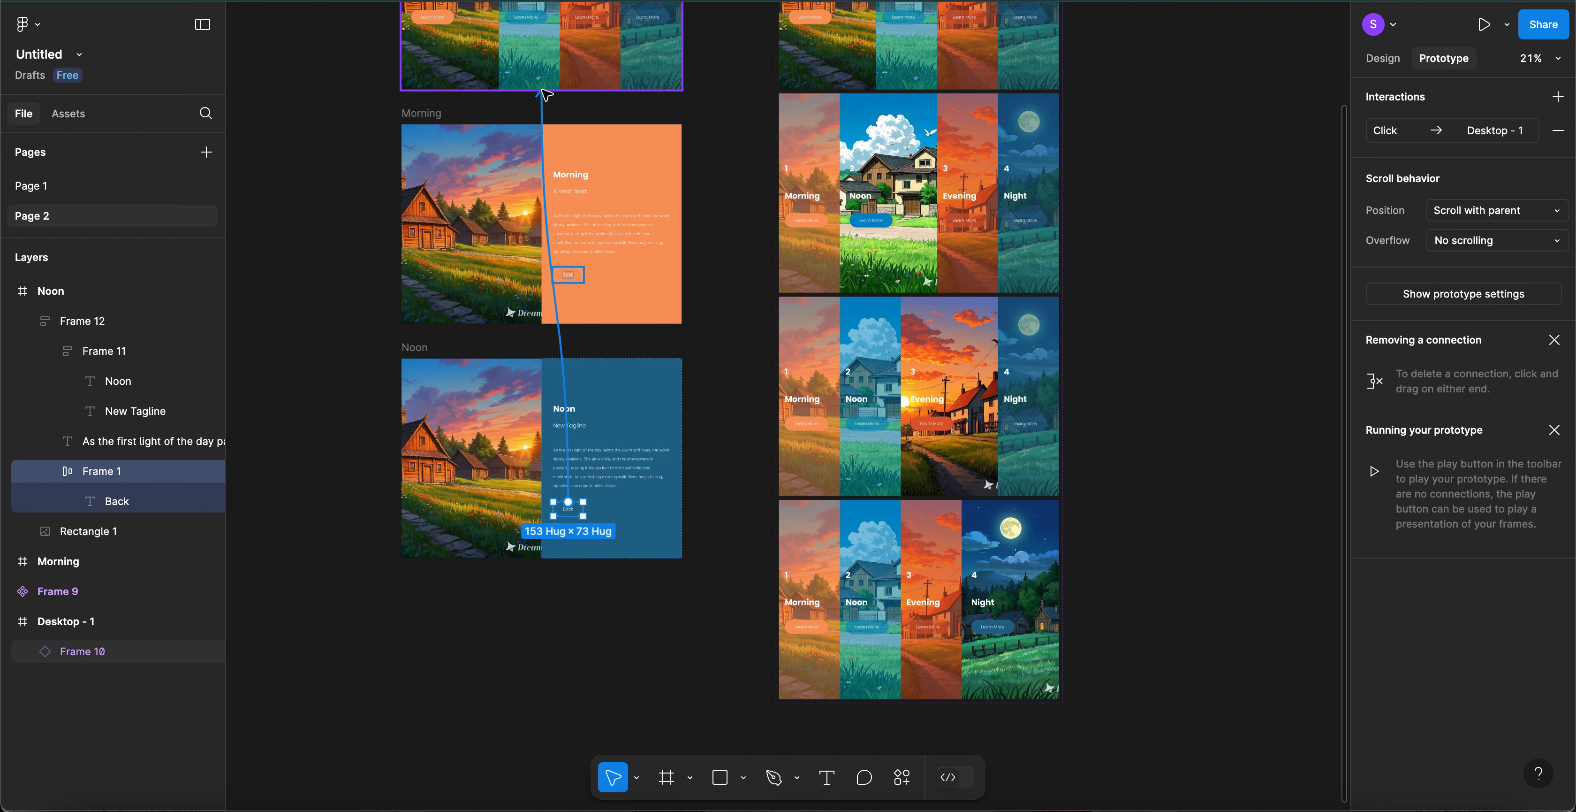
scroll(576, 514, "up", 3)
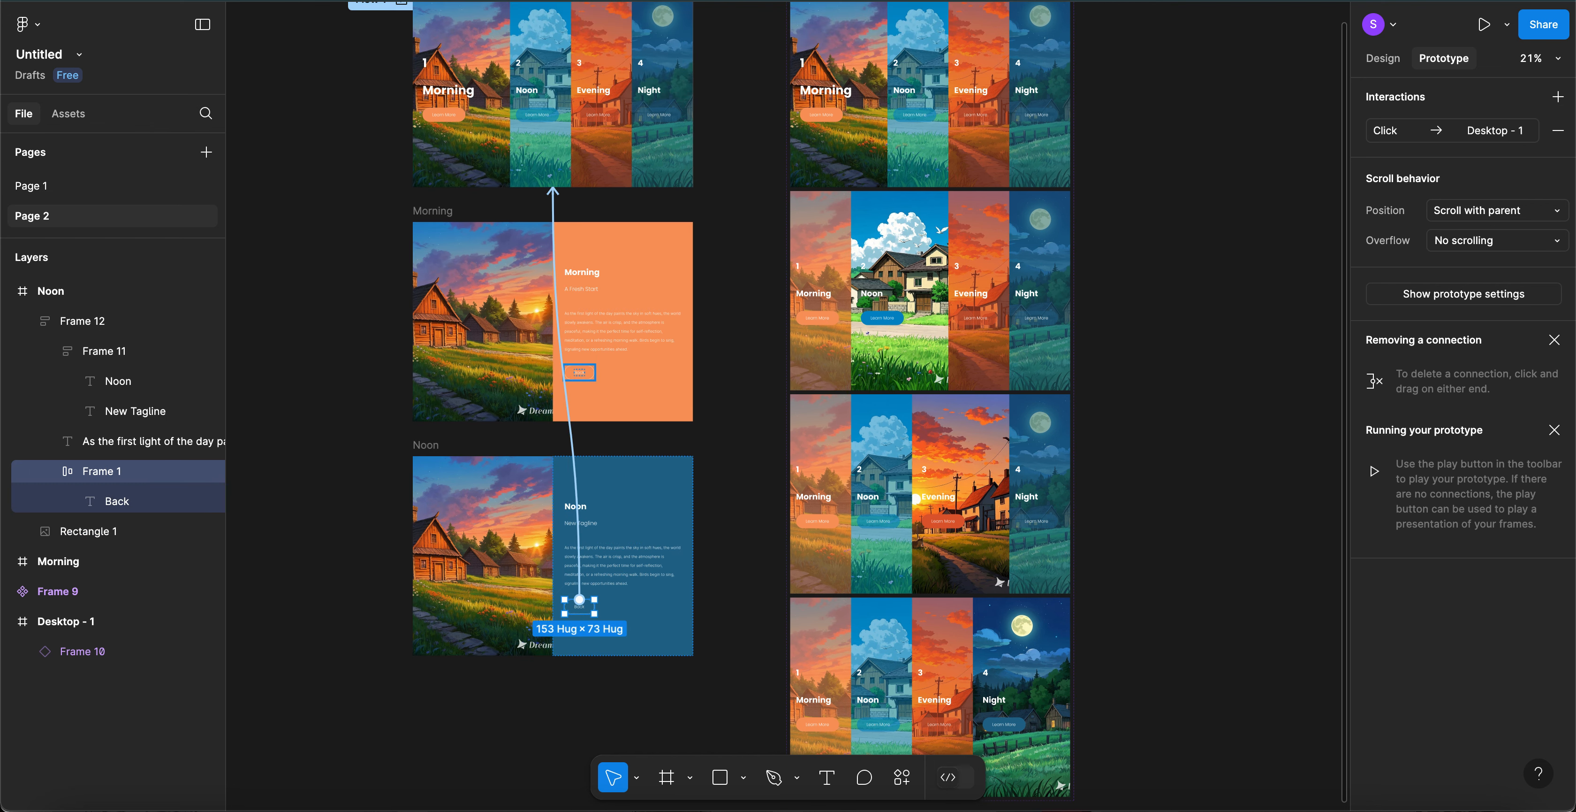
key("super+alt+Return")
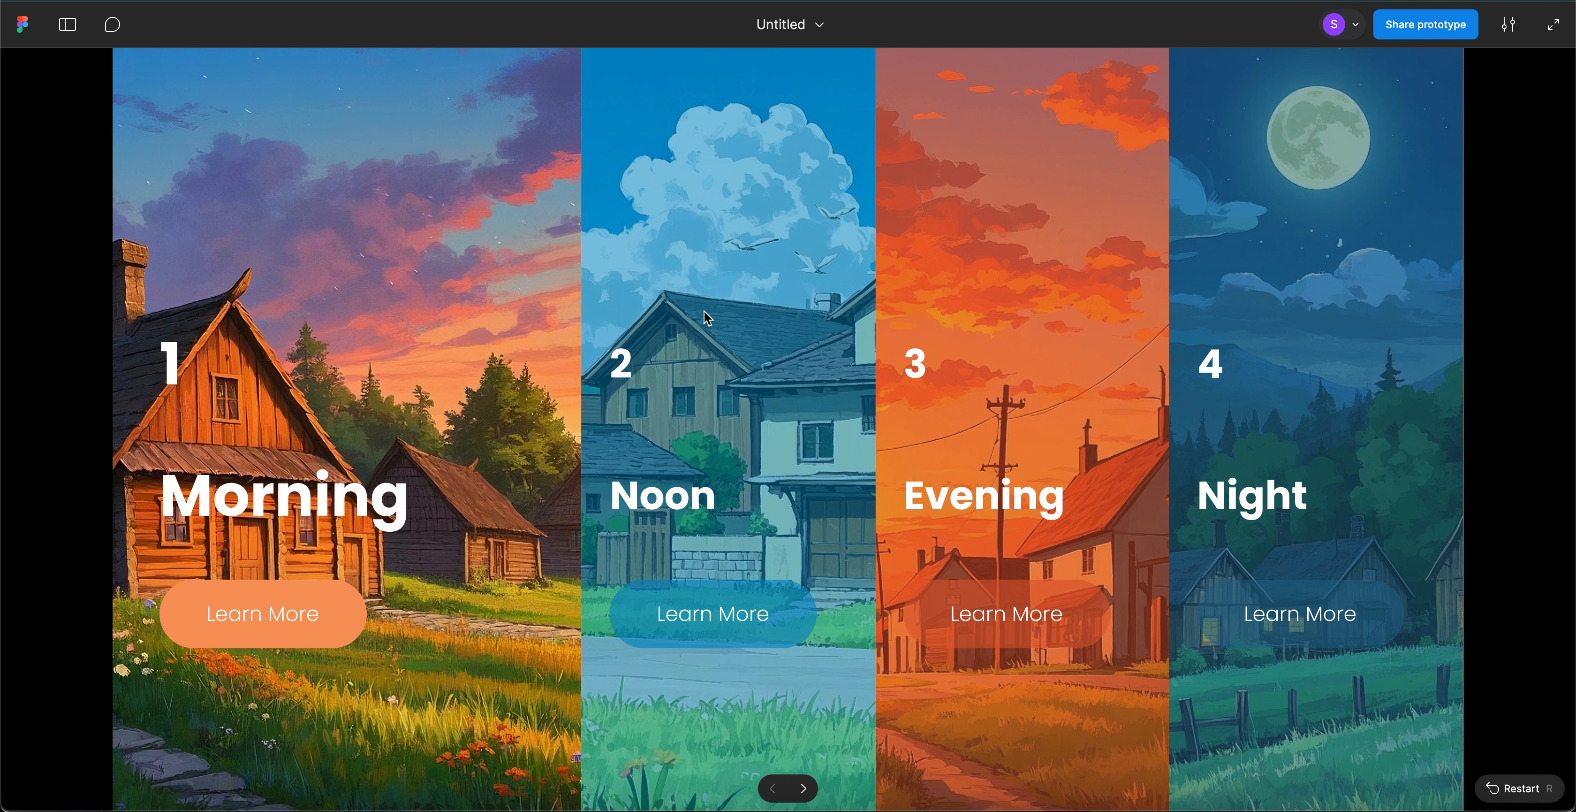
mouse_move(704, 311)
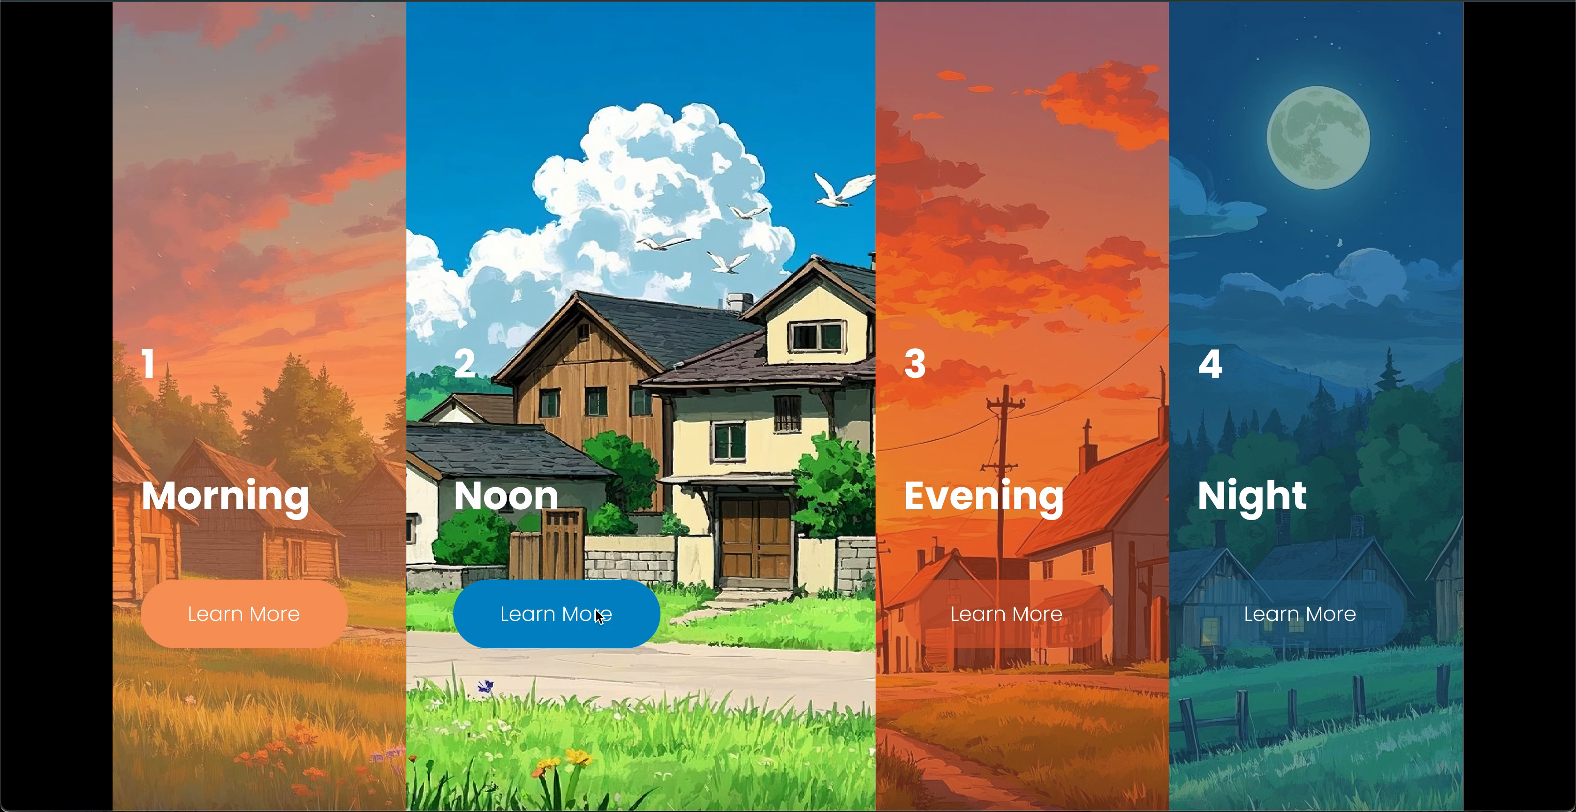
left_click(613, 610)
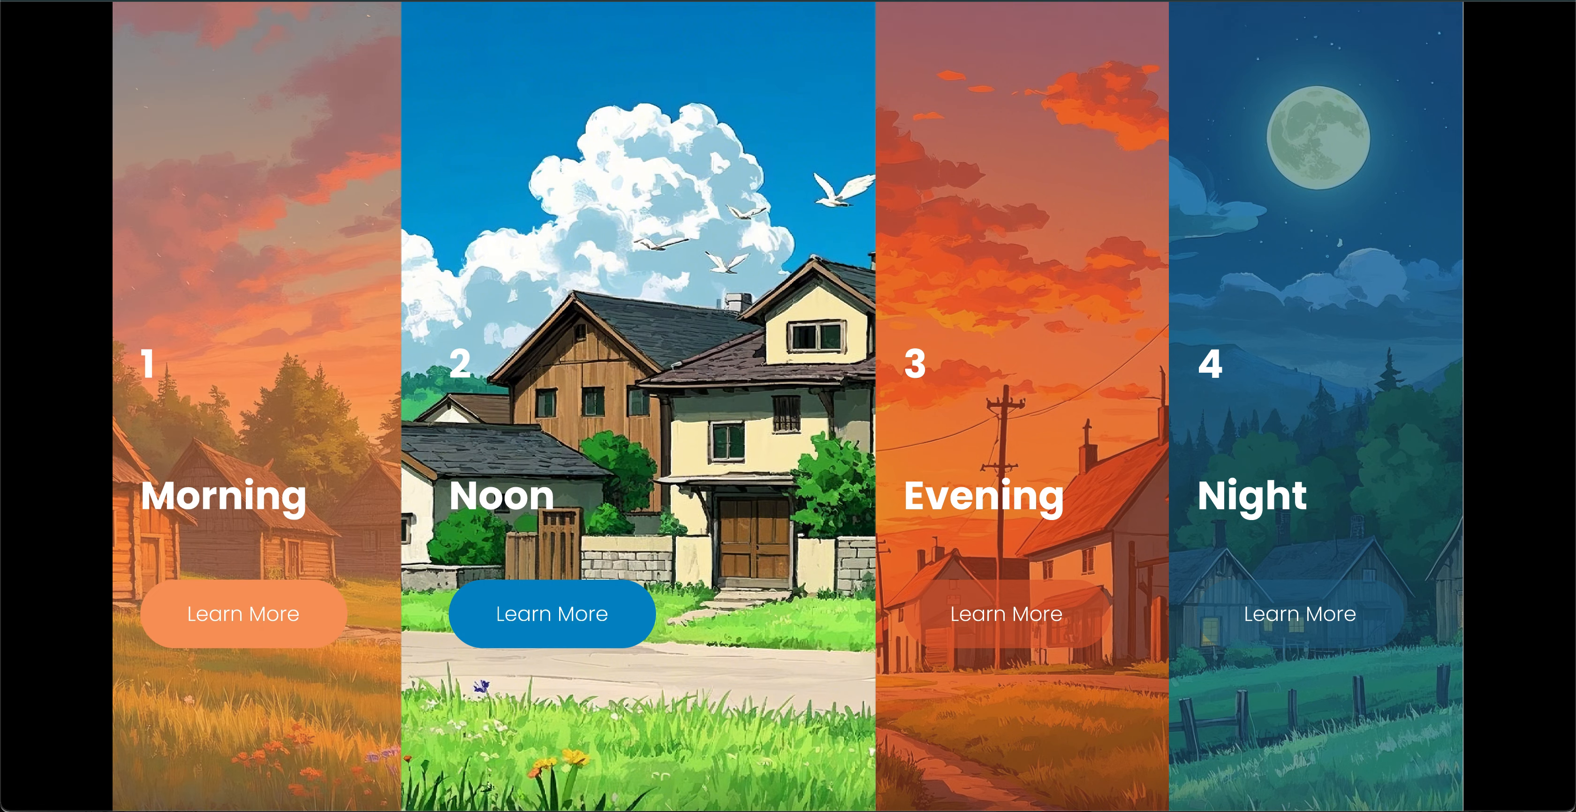
key("ctrl+Tab")
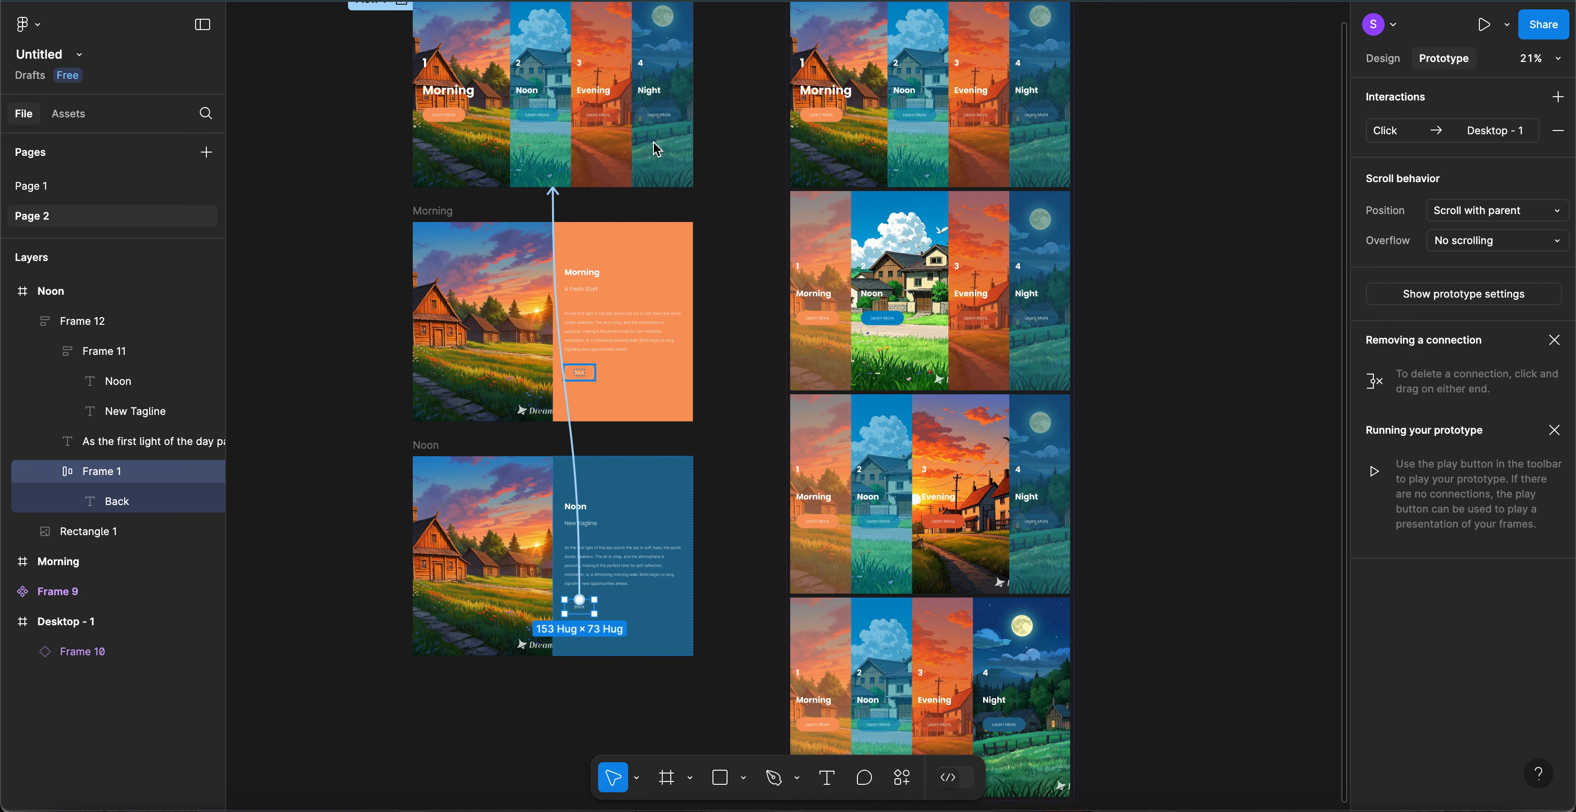
- Link the Noon card's Learn More button to the Noon page with a gentle 500ms Move in
left_click(890, 321)
left_click(890, 321)
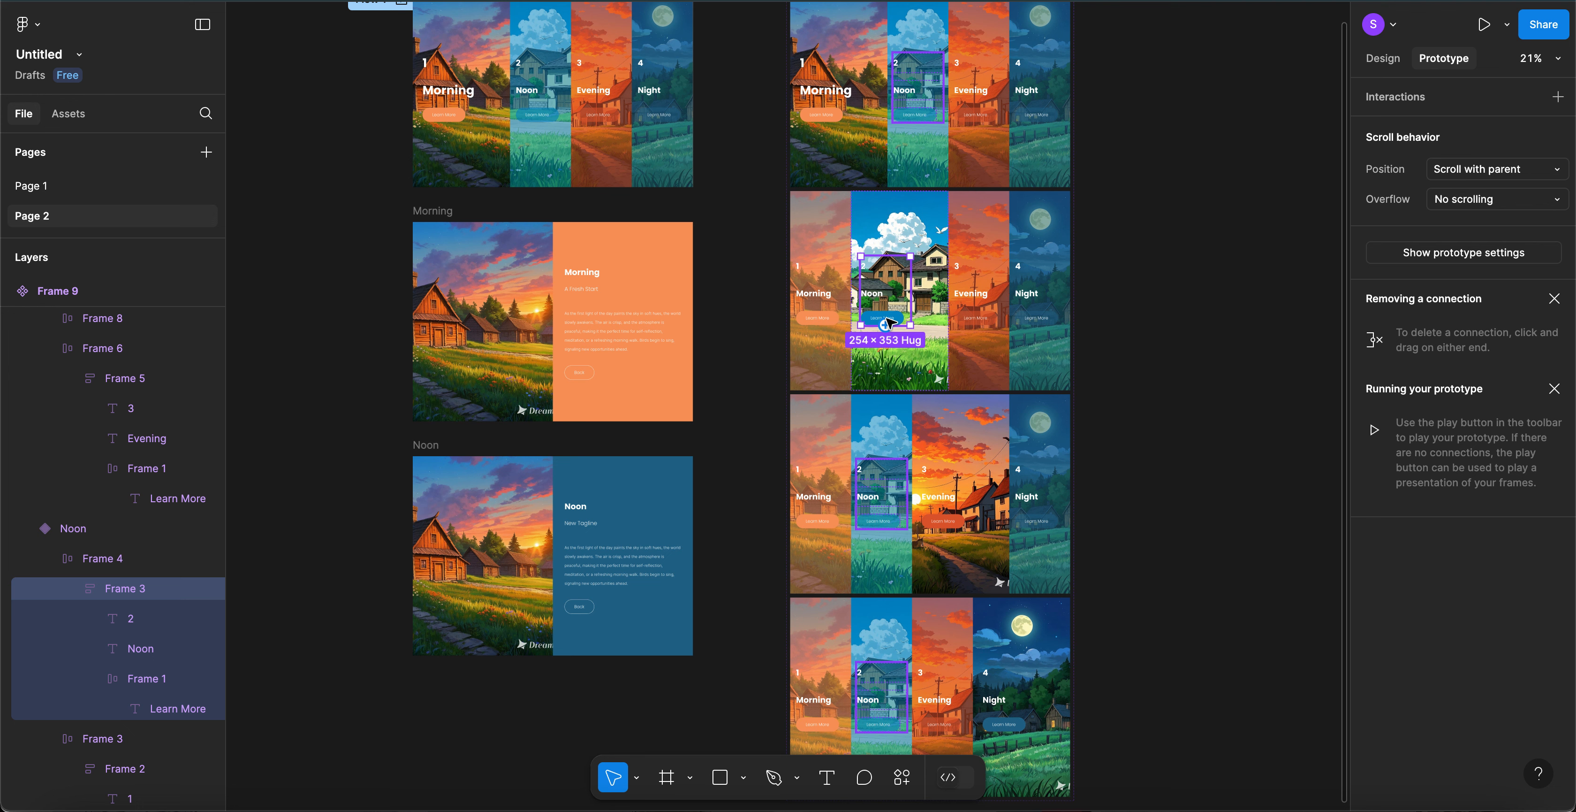
left_click(900, 319)
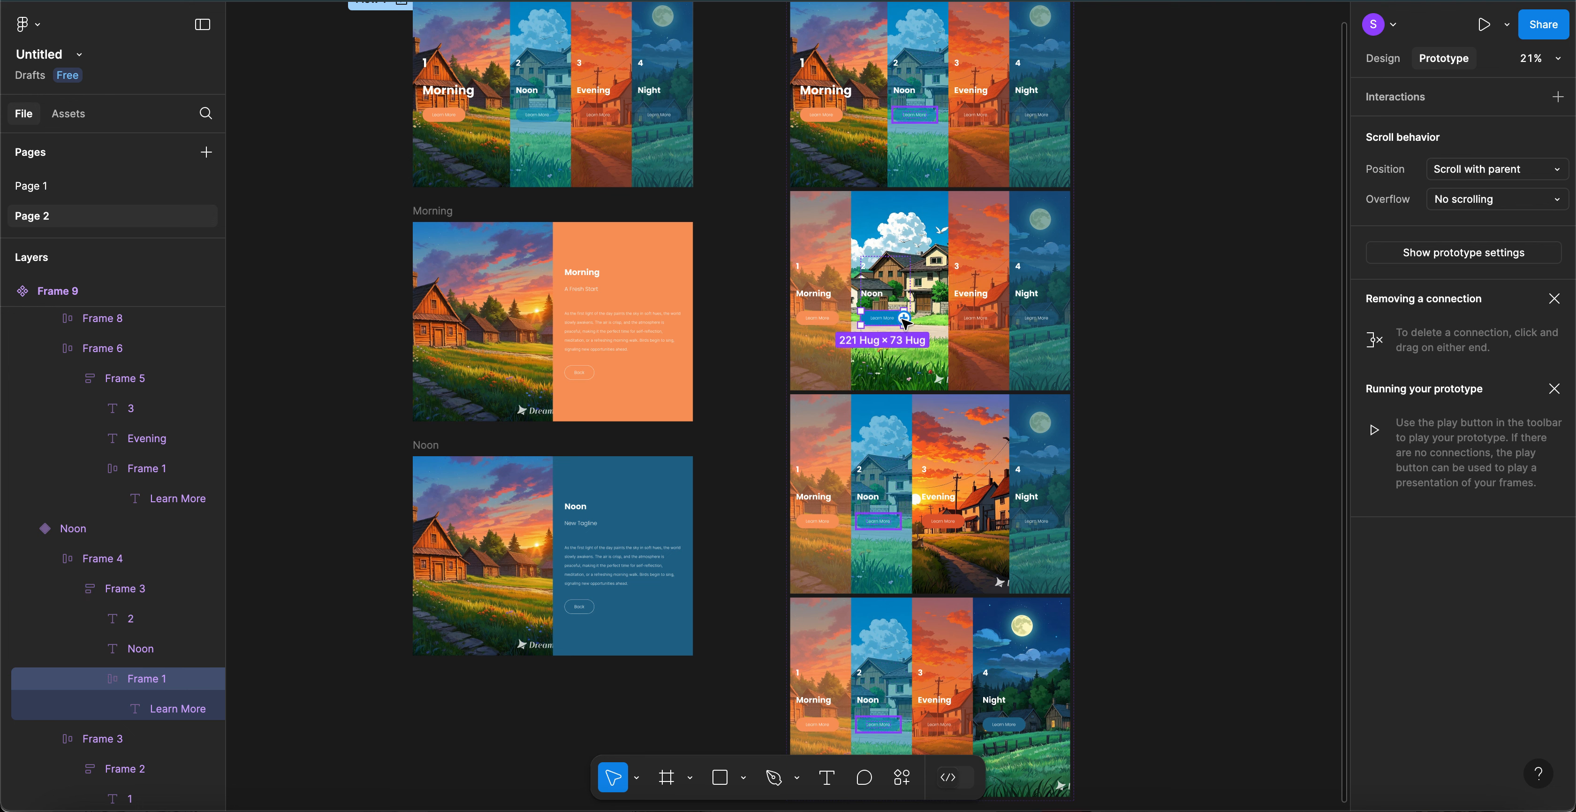
left_click_drag(904, 318, 647, 580)
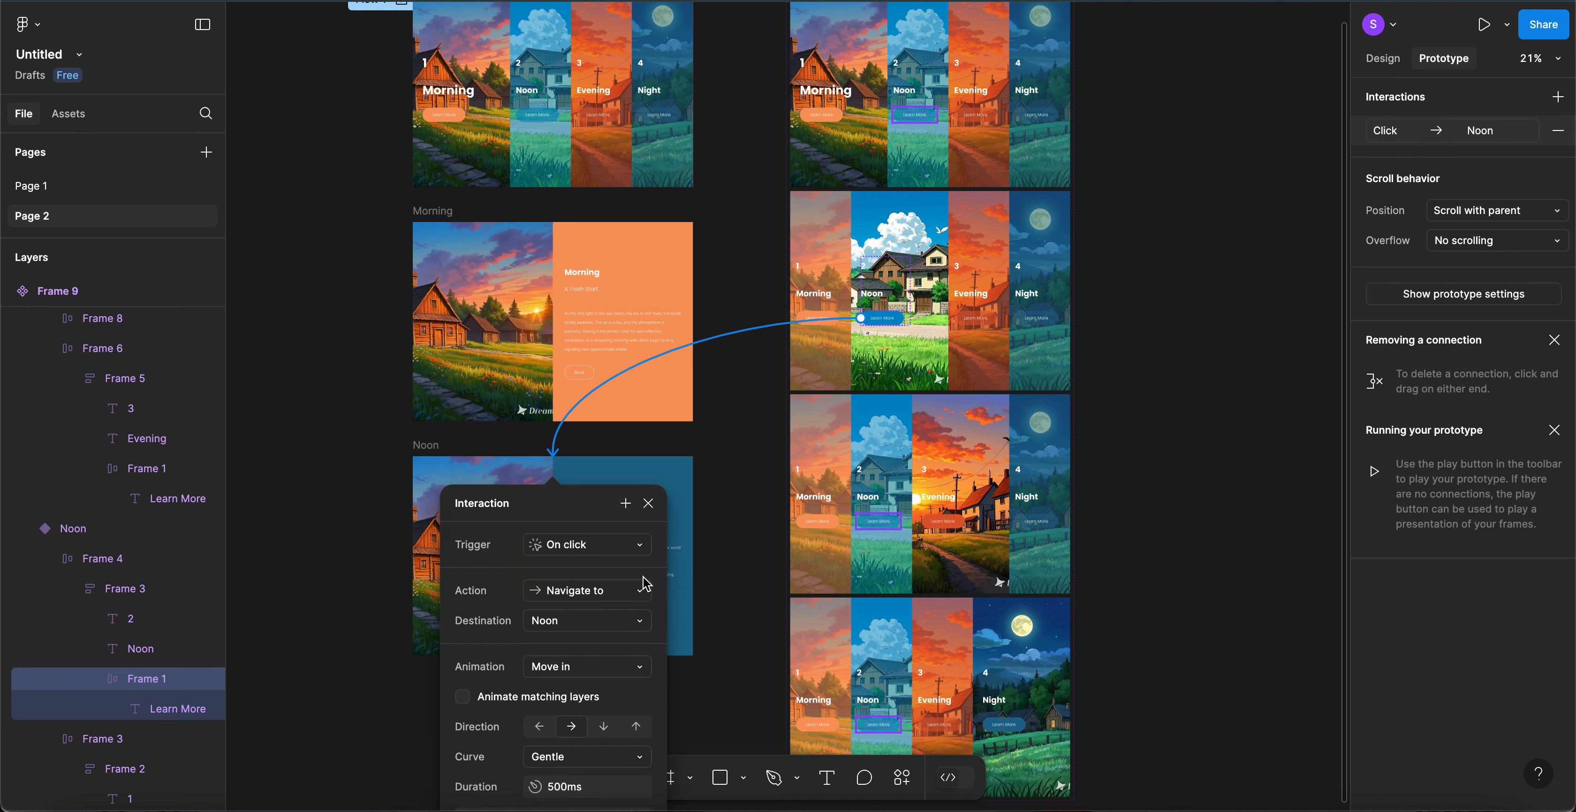
scroll(613, 588, "down", 2)
scroll(614, 589, "down", 3)
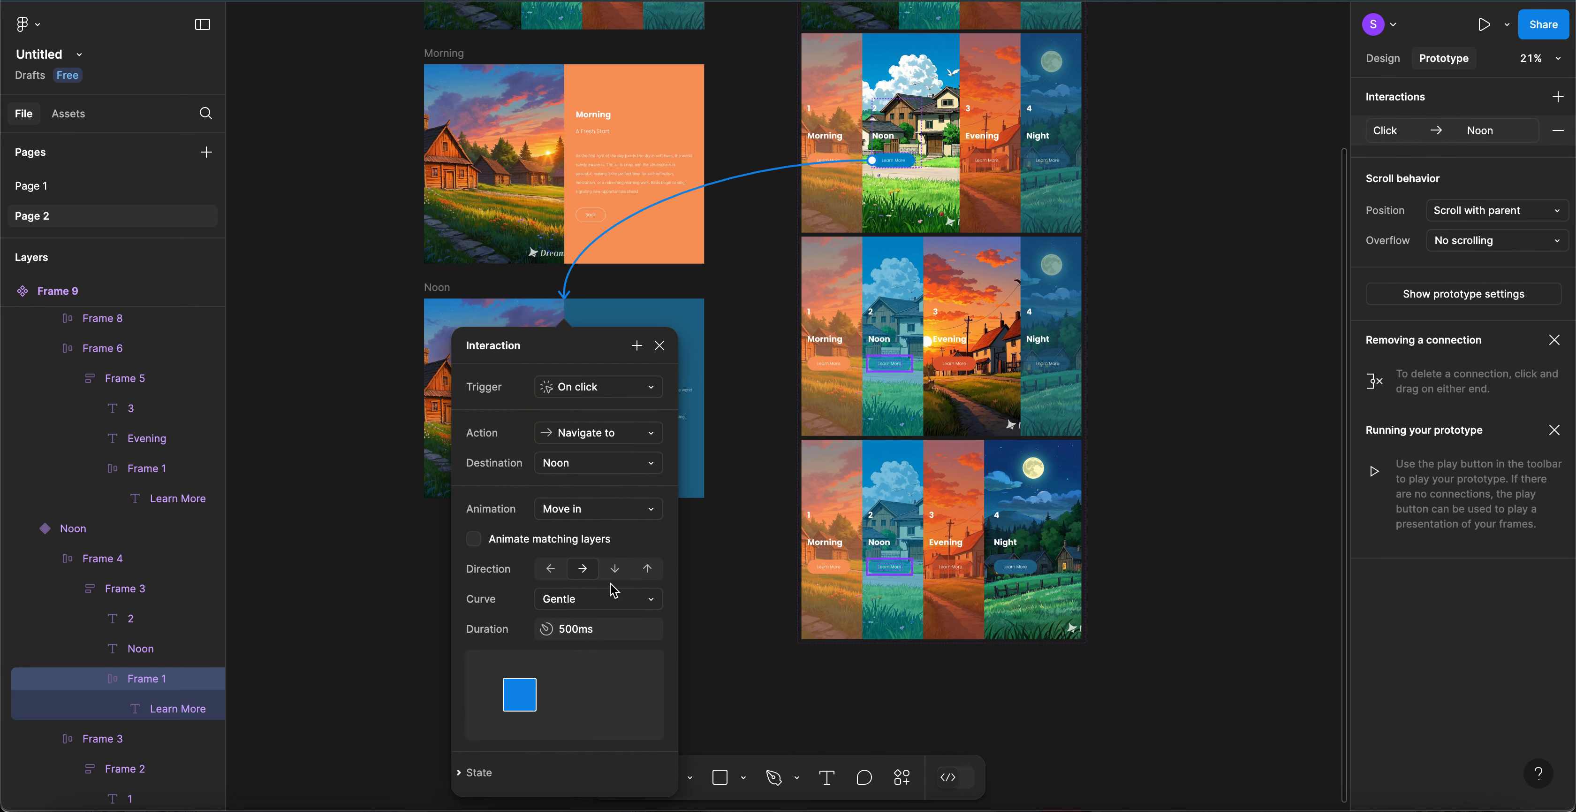
left_click(660, 347)
scroll(847, 230, "up", 4)
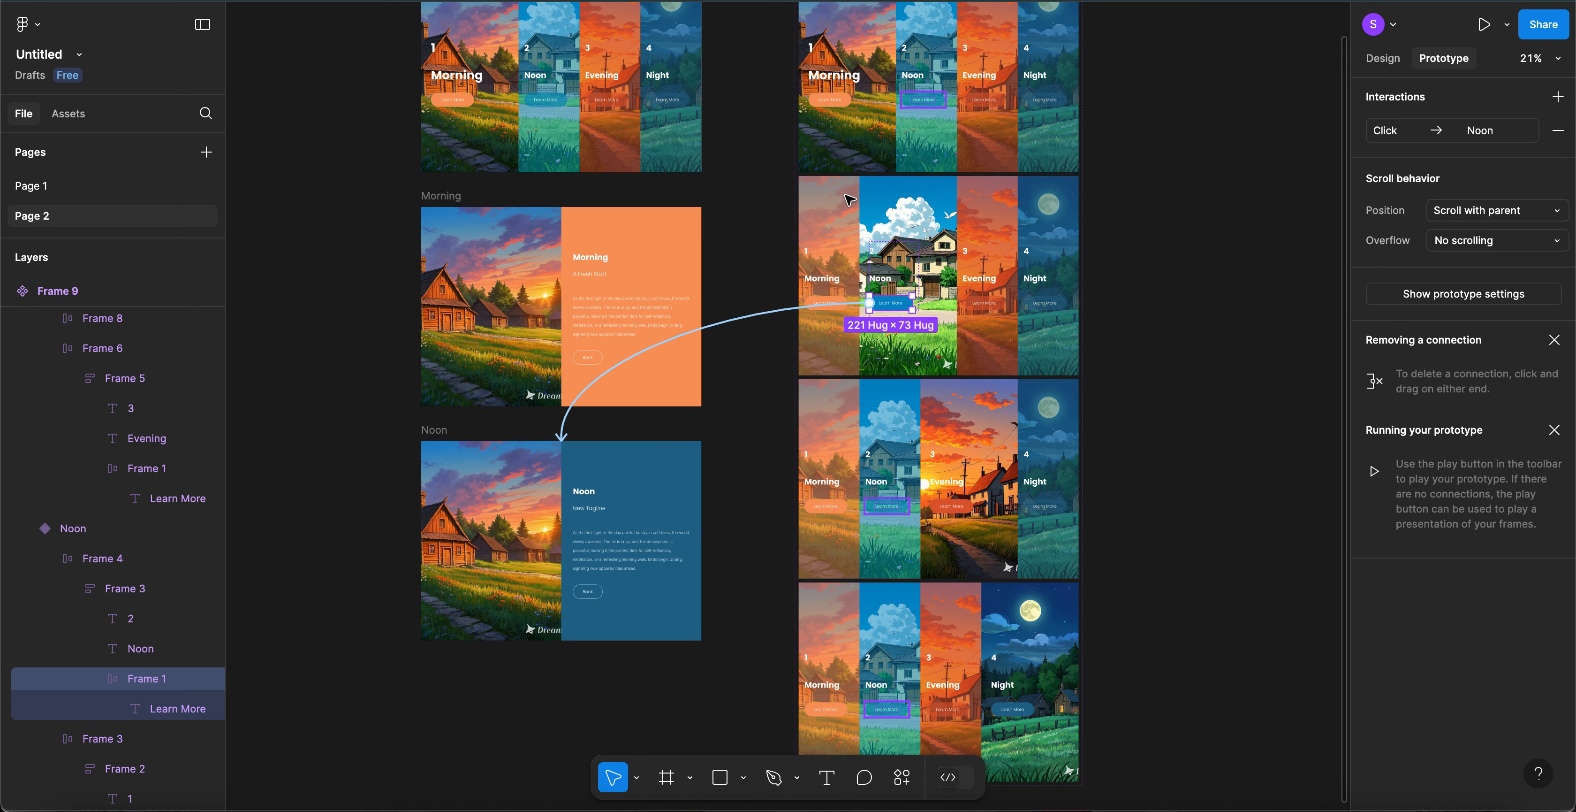
- Select the Morning and Evening variant columns, then start the prototype presentation
double_click(844, 108)
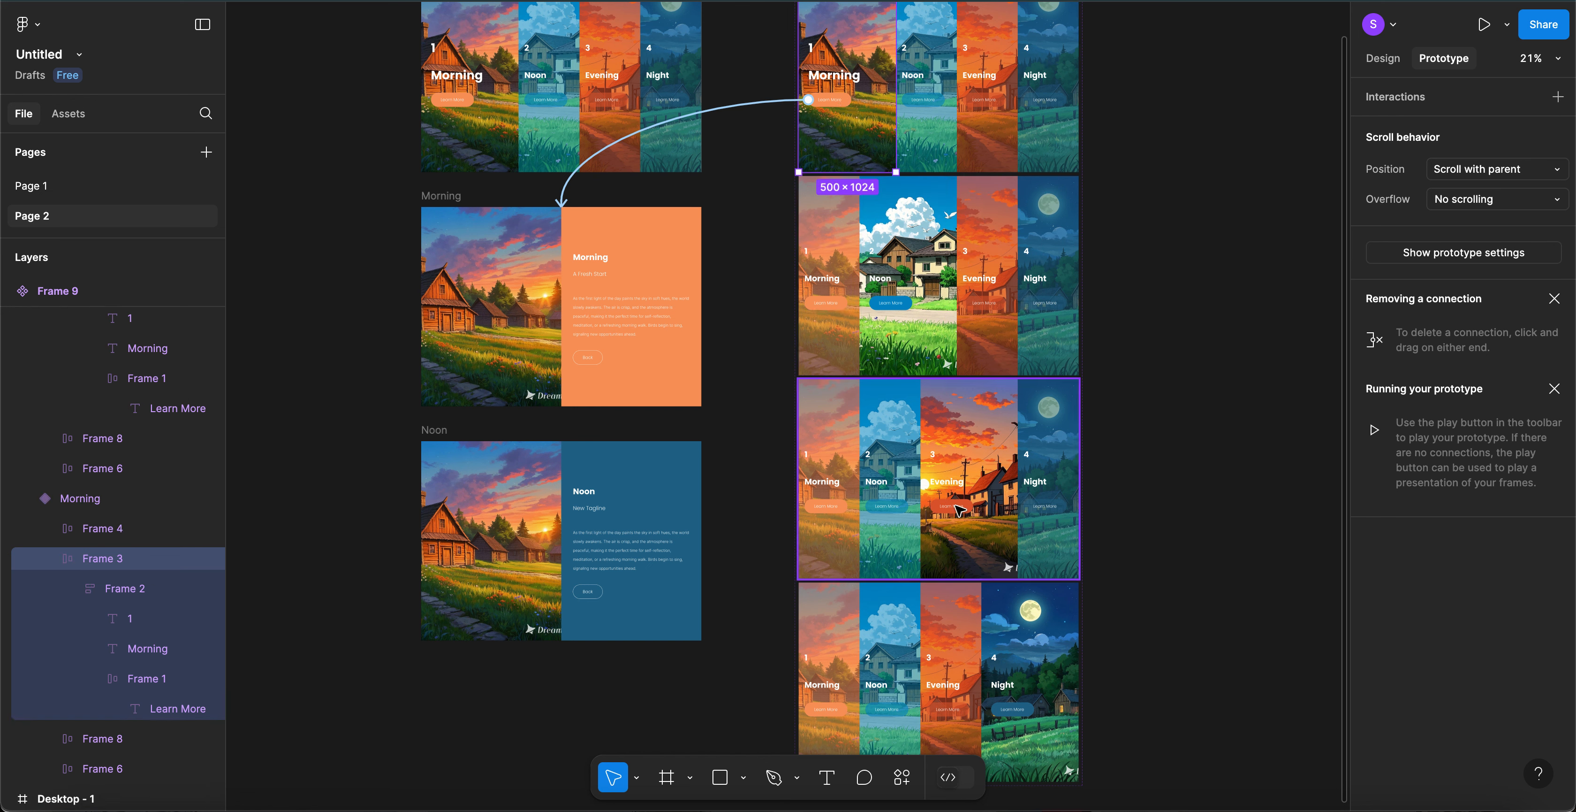
left_click(951, 519)
double_click(951, 519)
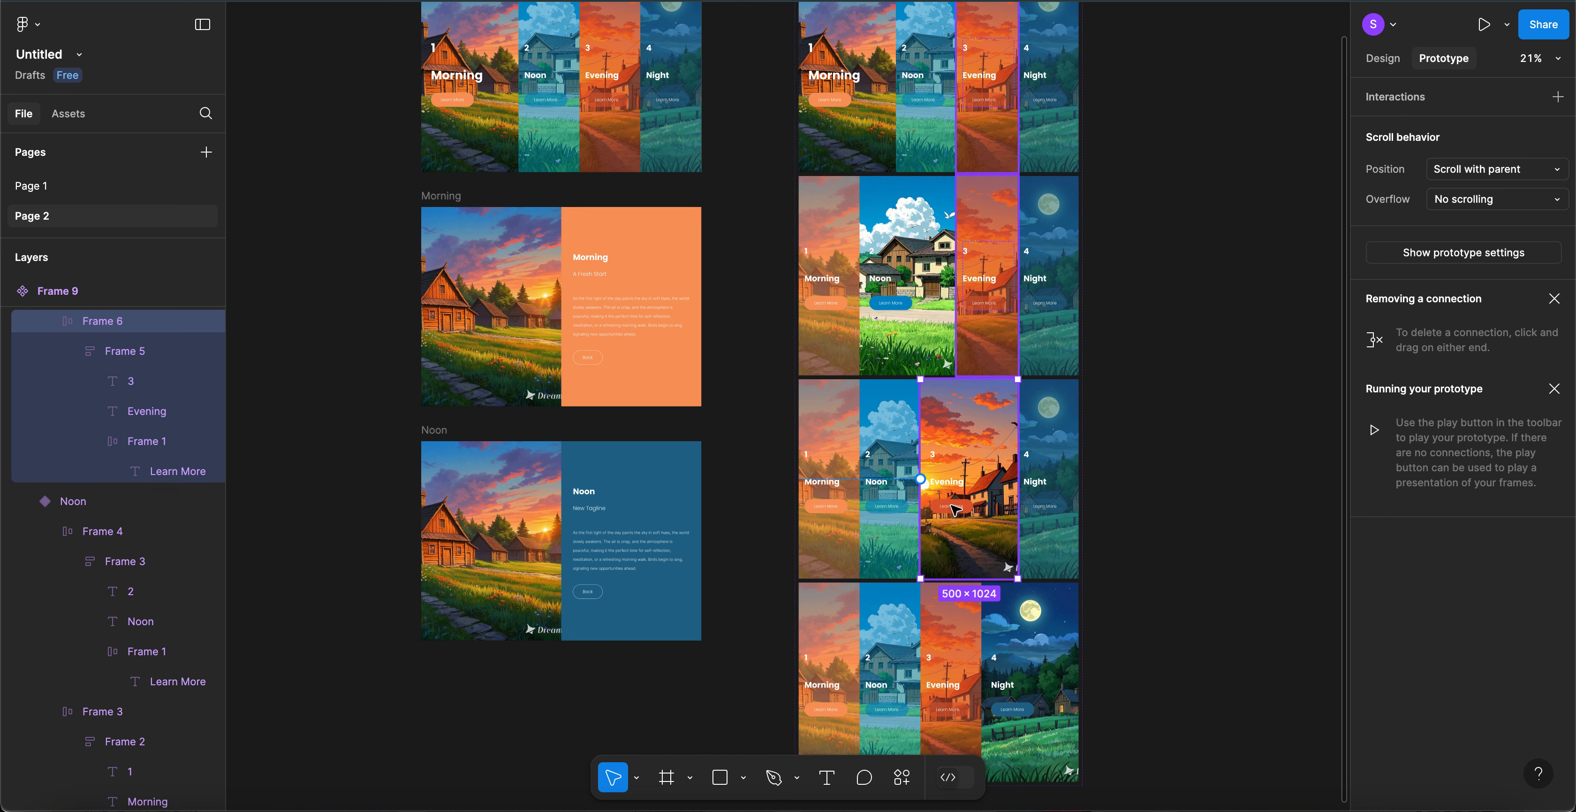
double_click(955, 510)
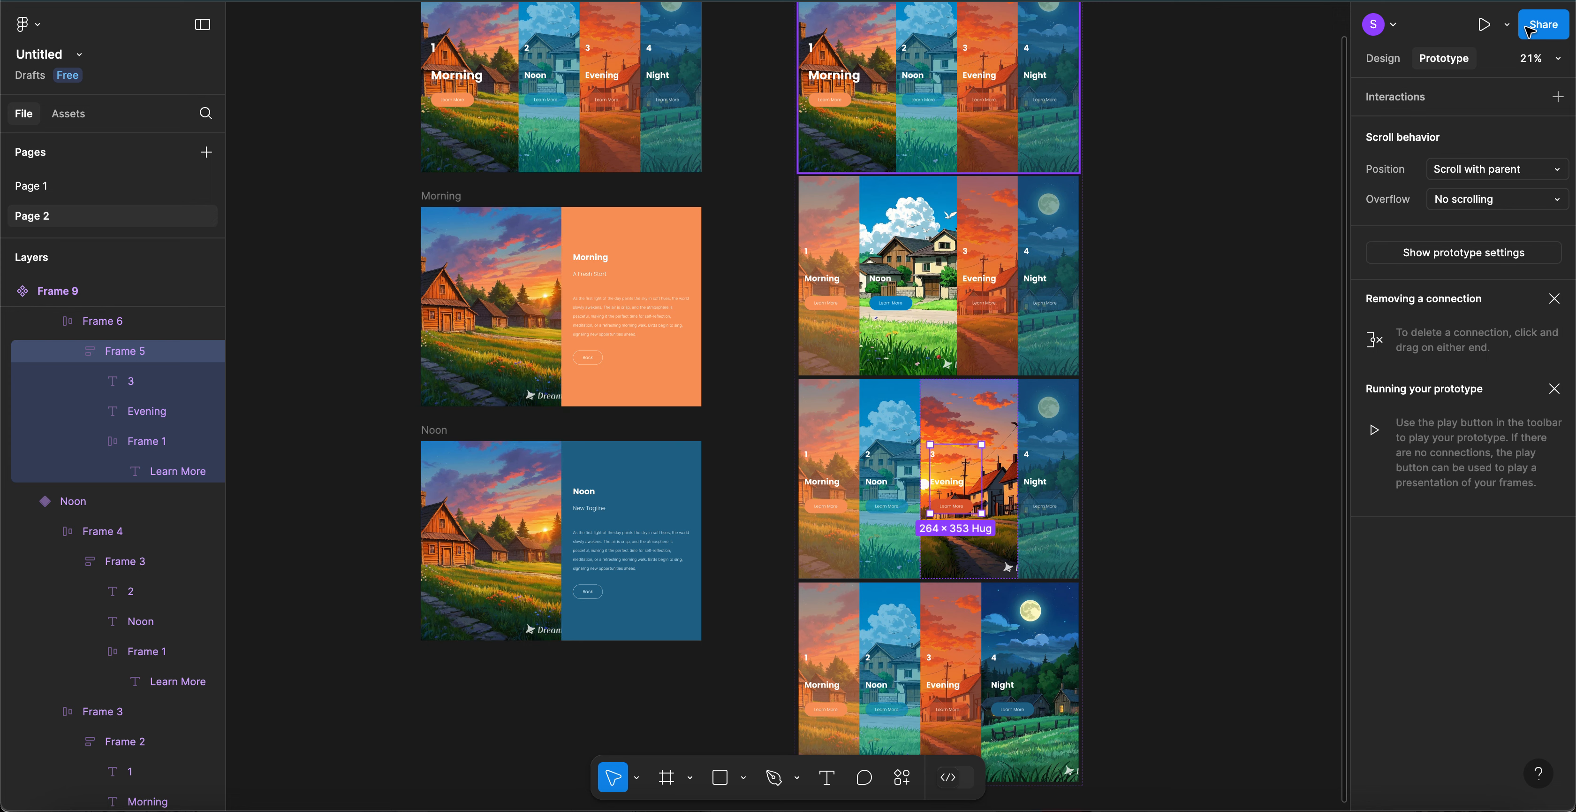
left_click(1488, 26)
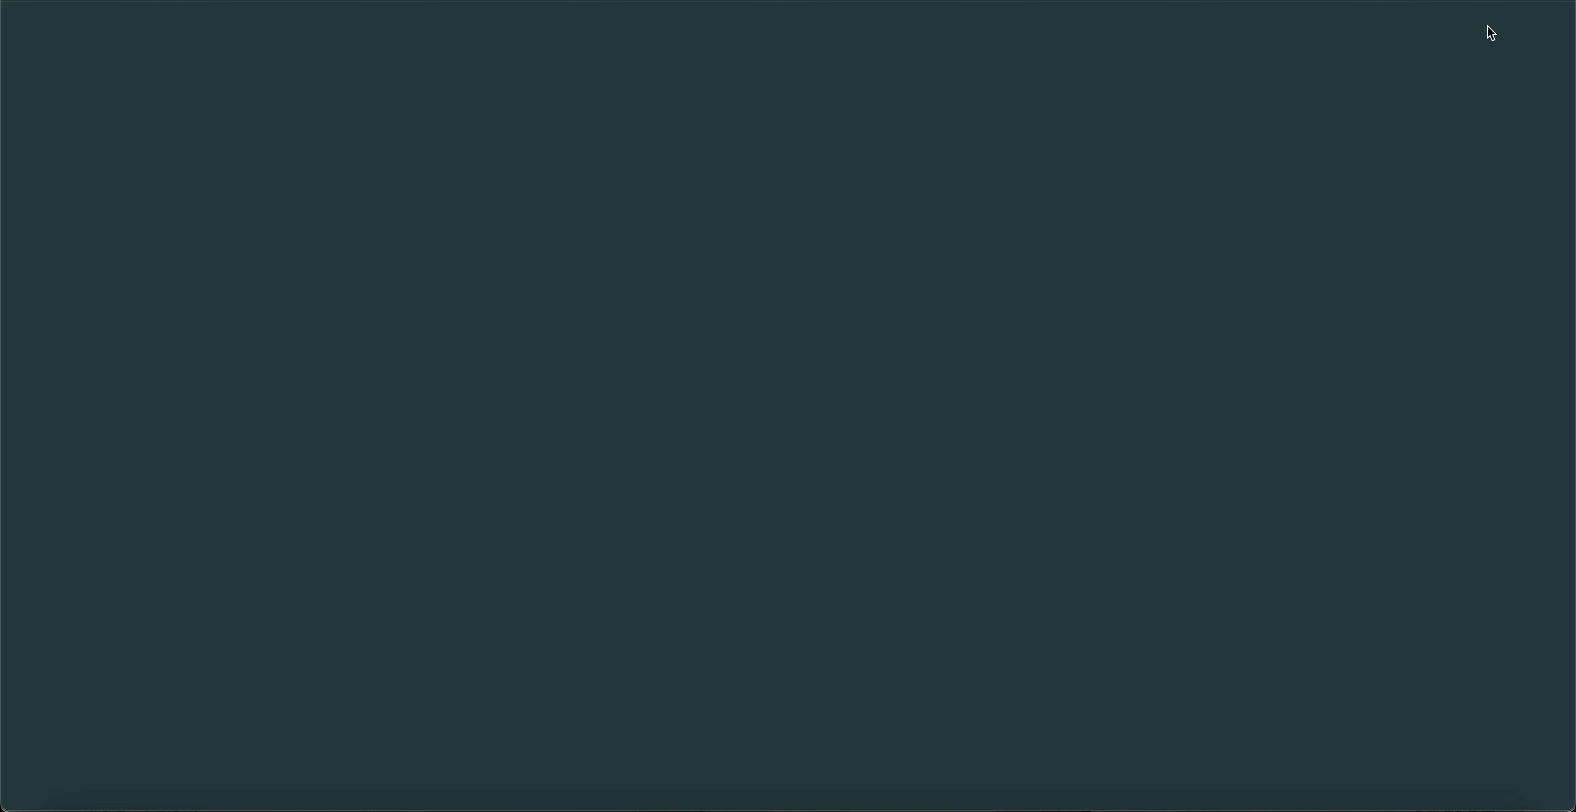